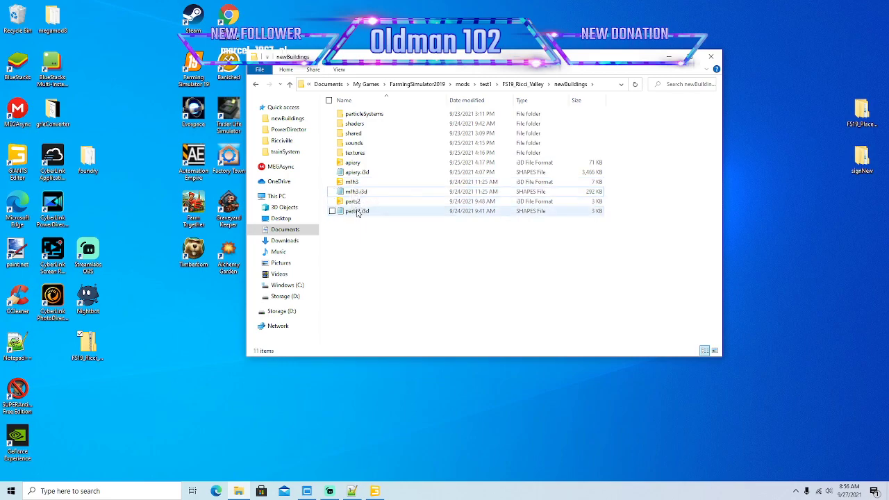
- Delete the parts2 and mfh3 i3D files and their shapes files from the newBuildings folder
click(351, 201)
ctrl+click(353, 211)
right_click(354, 213)
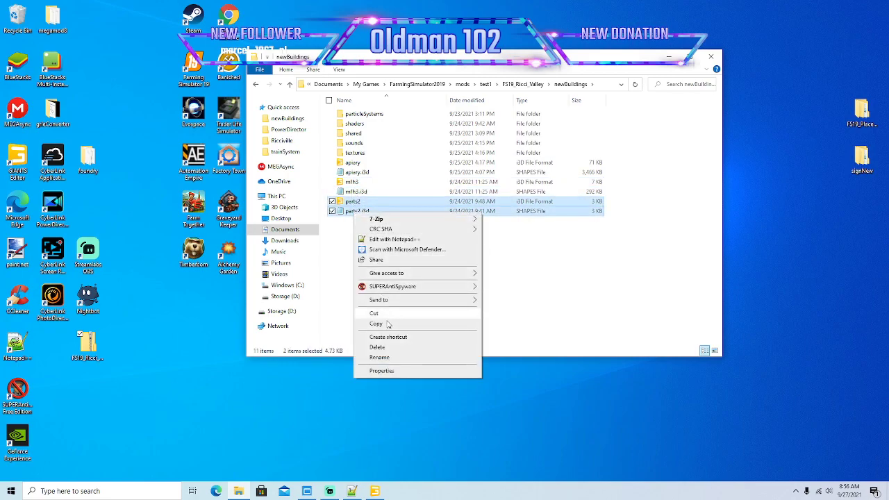
click(377, 346)
click(352, 182)
ctrl+click(354, 192)
right_click(355, 192)
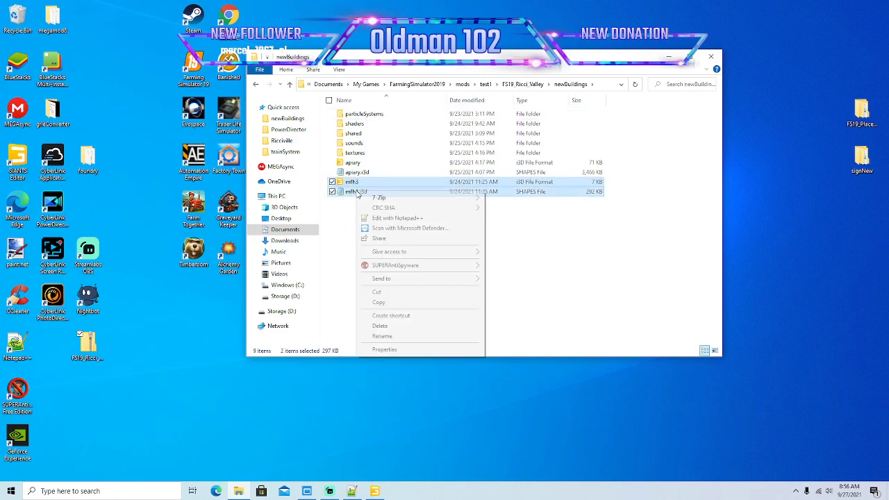
click(380, 325)
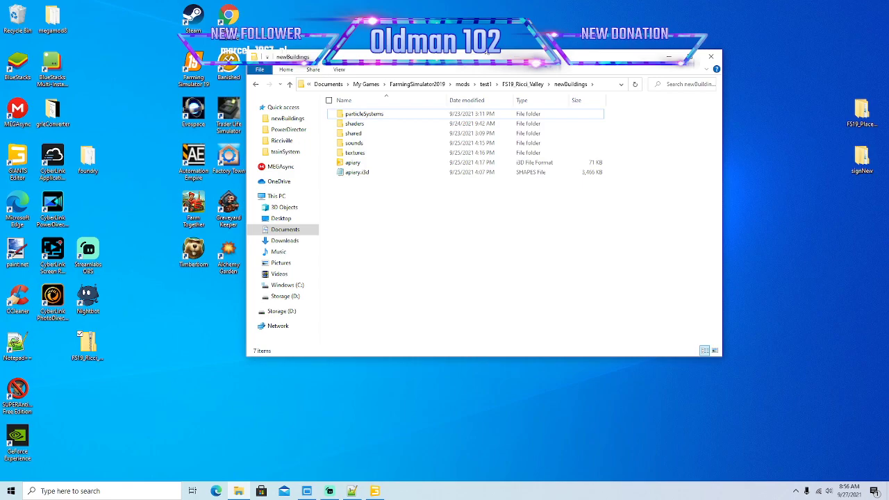
- Open a second File Explorer window beside the newBuildings window and show the Documents folder in it
drag(487, 59, 396, 71)
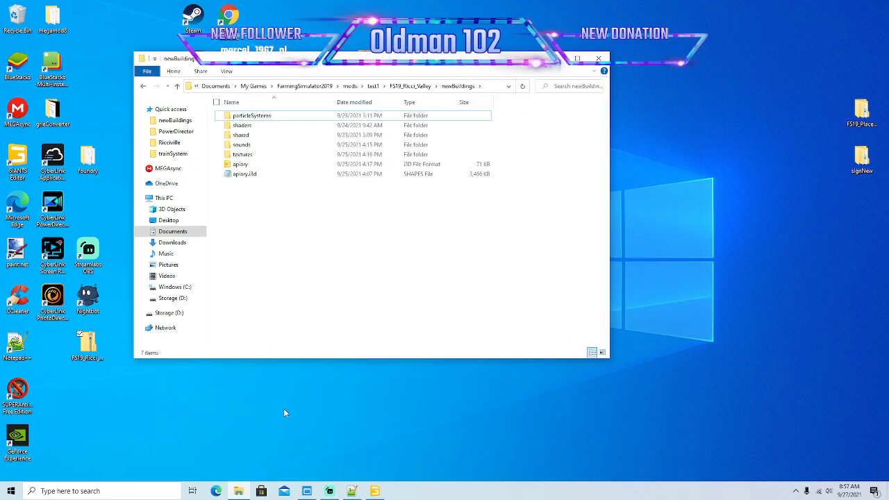
right_click(238, 493)
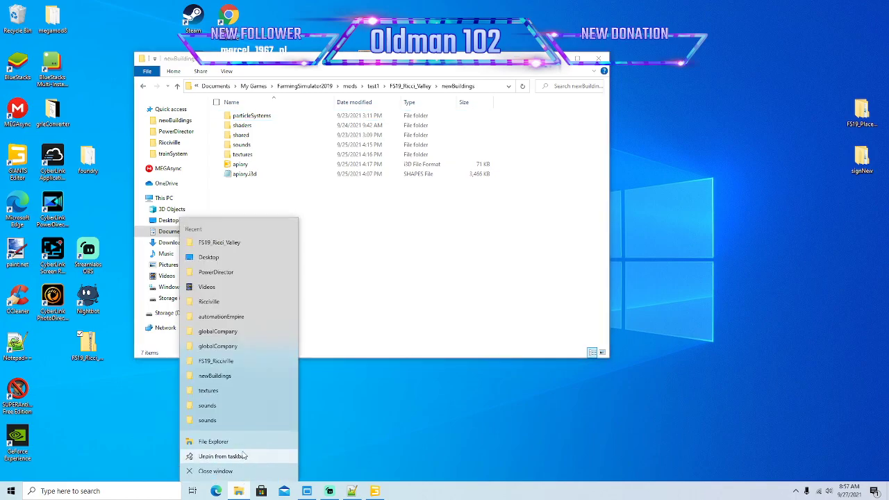
click(236, 443)
drag(398, 73, 535, 70)
click(305, 230)
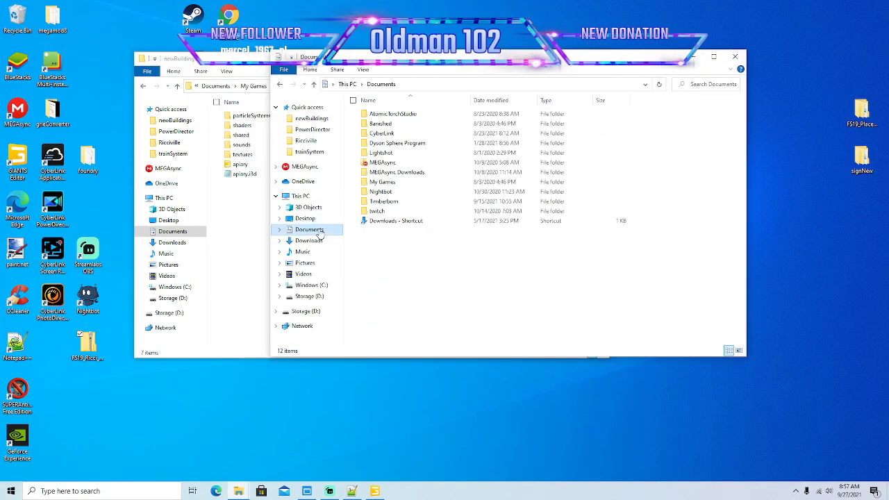
- Browse to the FS19_Riccis_Prairie folder inside My Games, FarmingSimulator2019, mods, flats
double_click(383, 182)
double_click(393, 114)
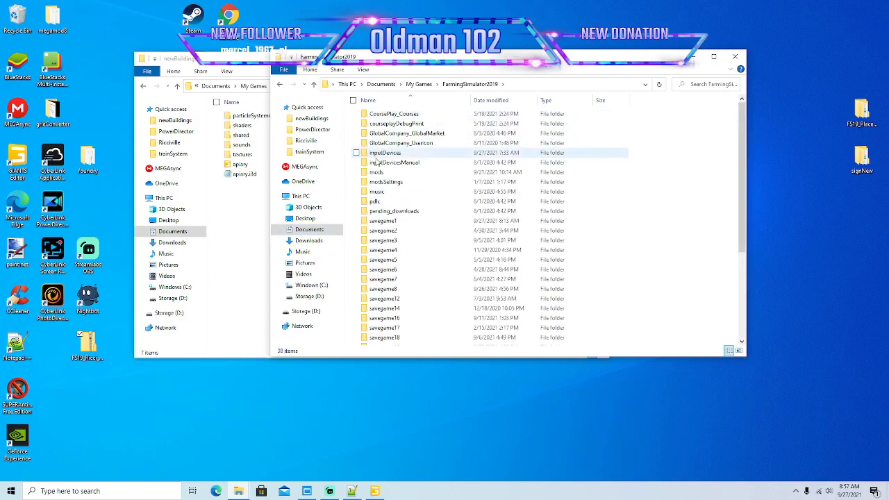
double_click(377, 173)
click(375, 162)
double_click(376, 162)
double_click(386, 115)
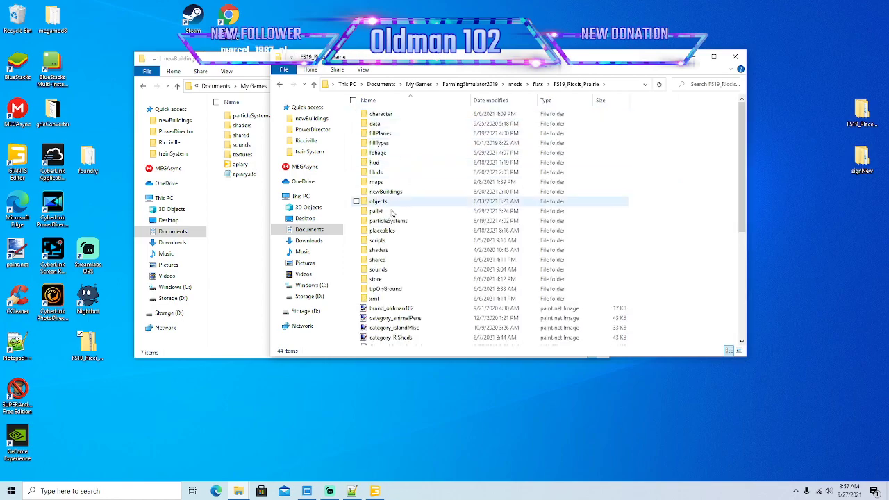
- Open the map i3D file from the maps folder of FS19_Riccis_Prairie in GIANTS Editor
scroll(401, 243, down, 4)
scroll(402, 242, down, 3)
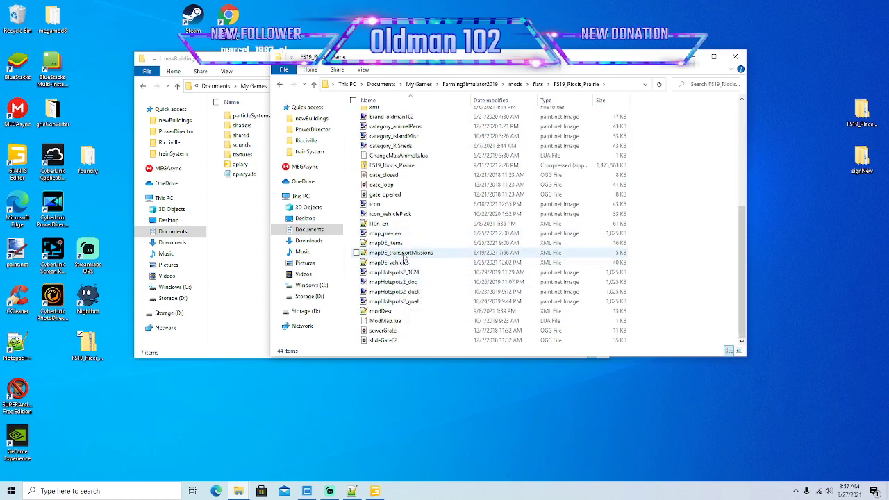
scroll(383, 295, up, 4)
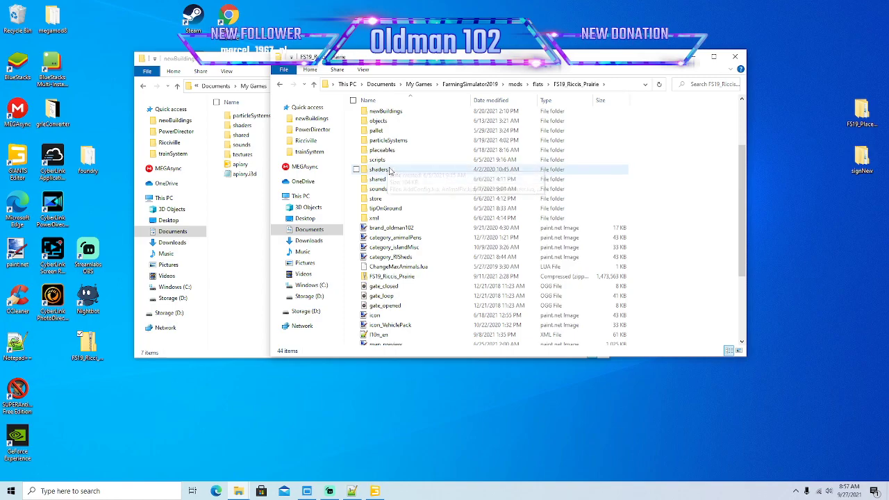
scroll(383, 170, up, 3)
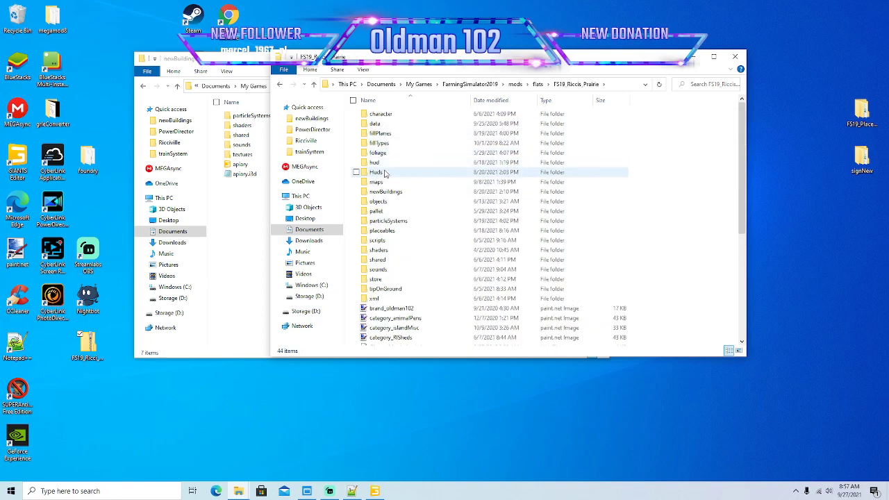
double_click(381, 182)
double_click(416, 221)
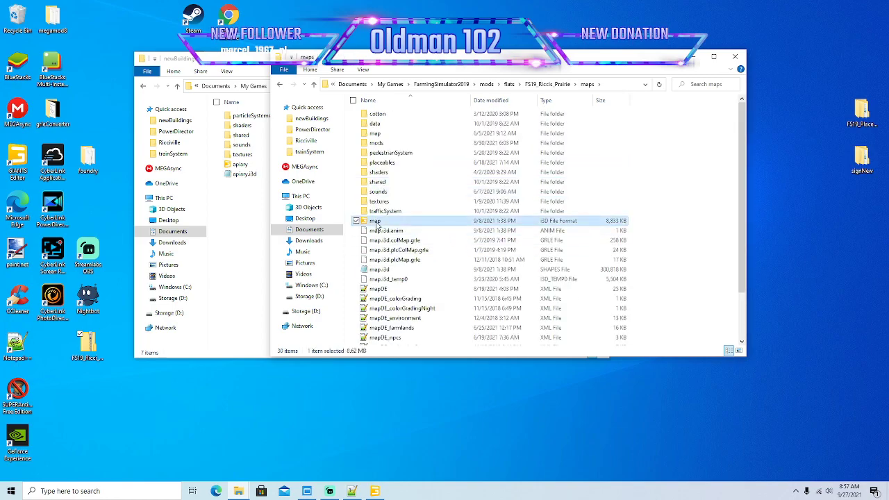
click(444, 301)
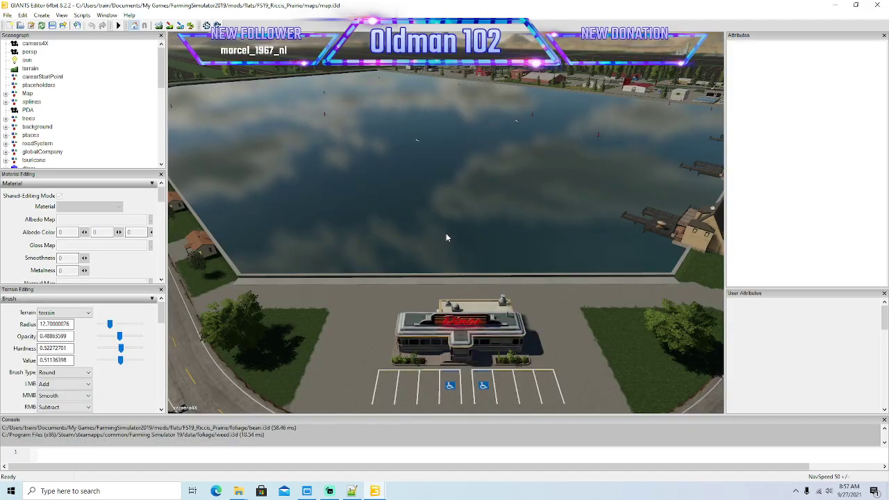
- Locate the red barn across the water from the diner and select its strawBarn object
alt+drag(445, 235, 501, 227)
right_drag(502, 231, 469, 189)
scroll(472, 185, up, 8)
alt+drag(469, 190, 461, 179)
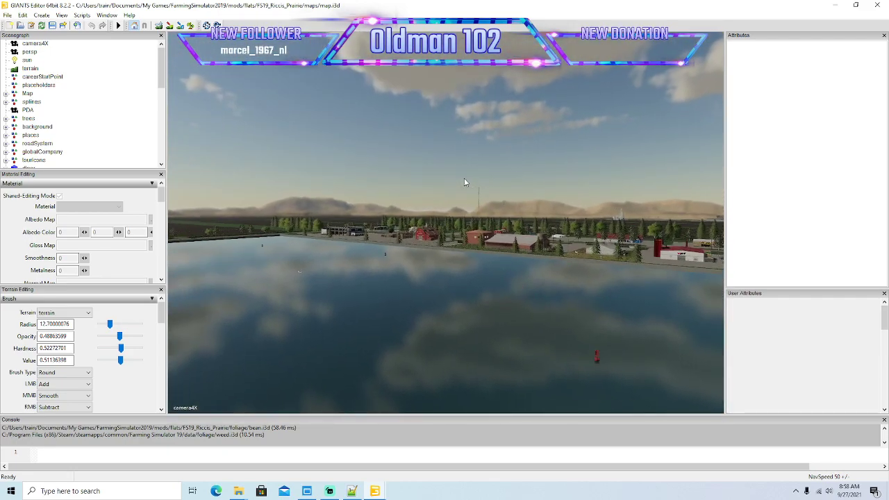
scroll(461, 182, up, 12)
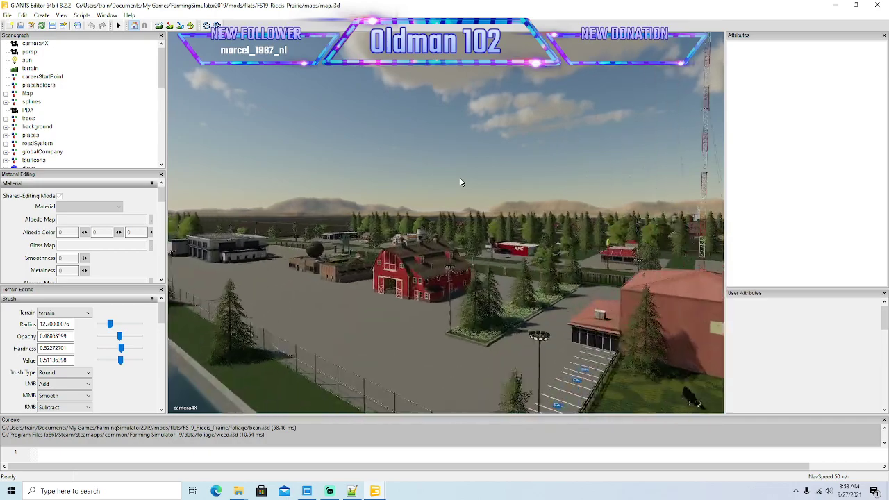
right_drag(459, 200, 454, 208)
click(381, 324)
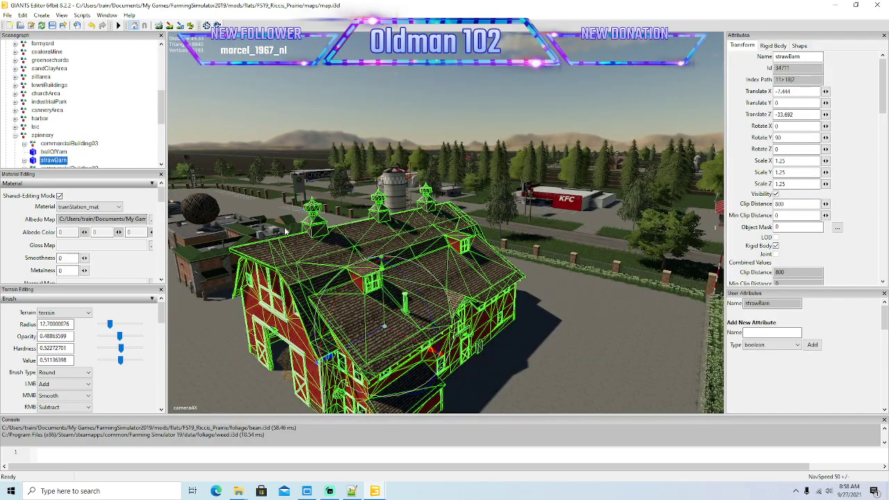
- Check the extent of the spinnery group, try raising strawBarn to about 14.3 in Translate Y, and undo the move
scroll(95, 141, down, 2)
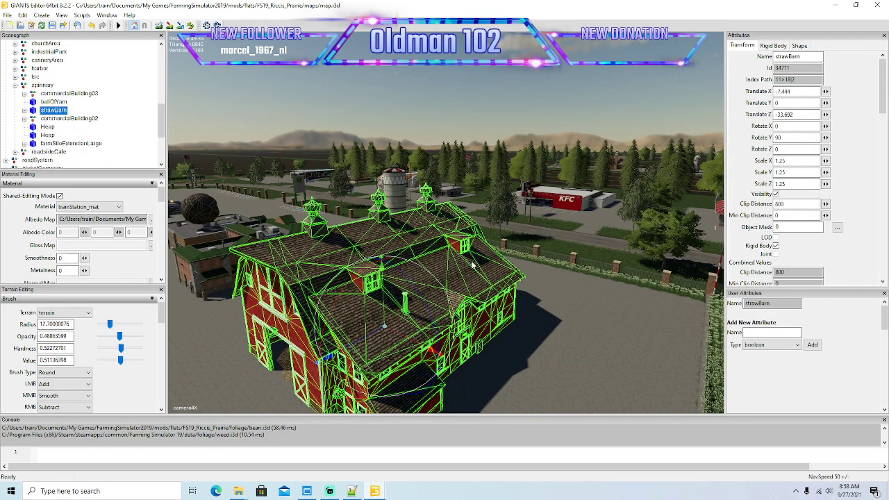
alt+drag(473, 263, 456, 282)
scroll(456, 282, down, 5)
click(23, 85)
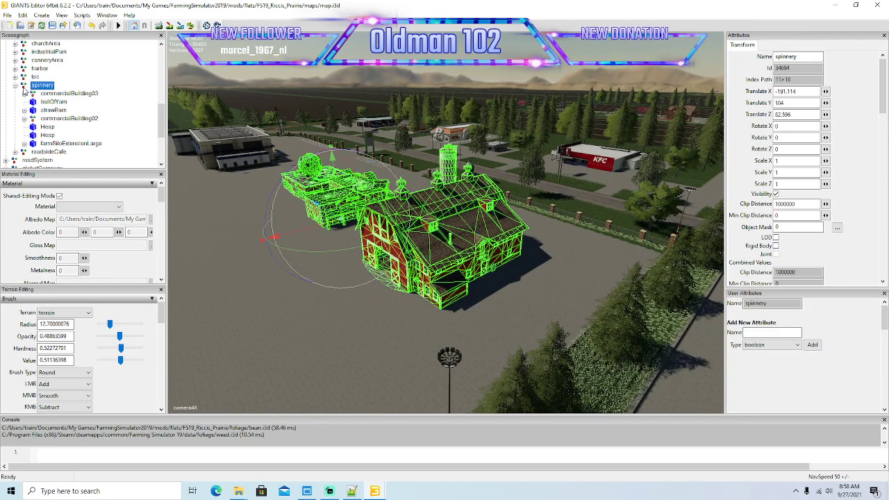
click(34, 110)
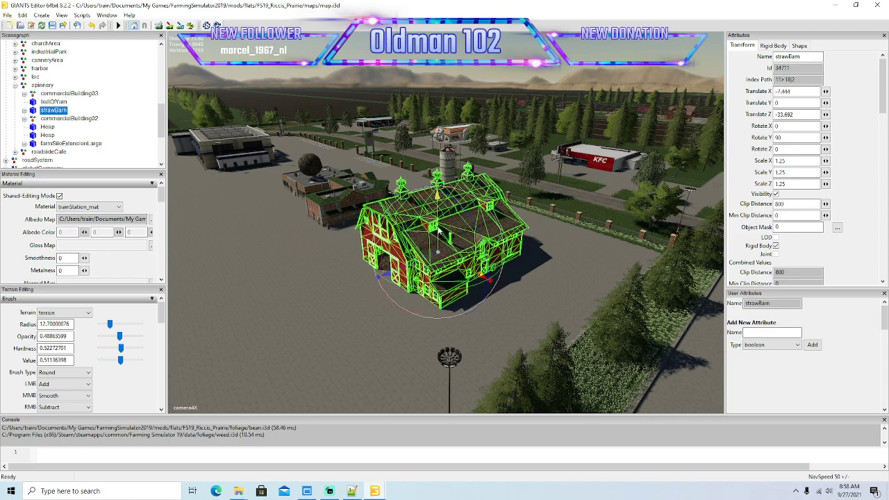
drag(384, 223, 373, 154)
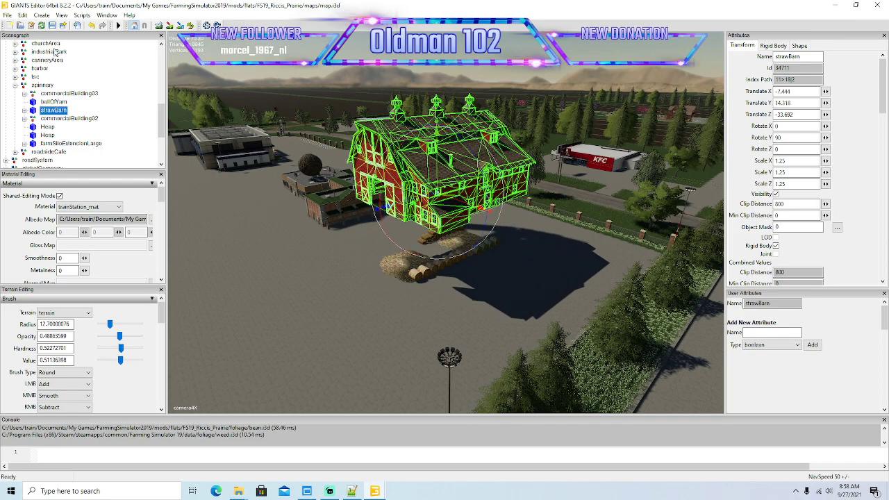
click(91, 25)
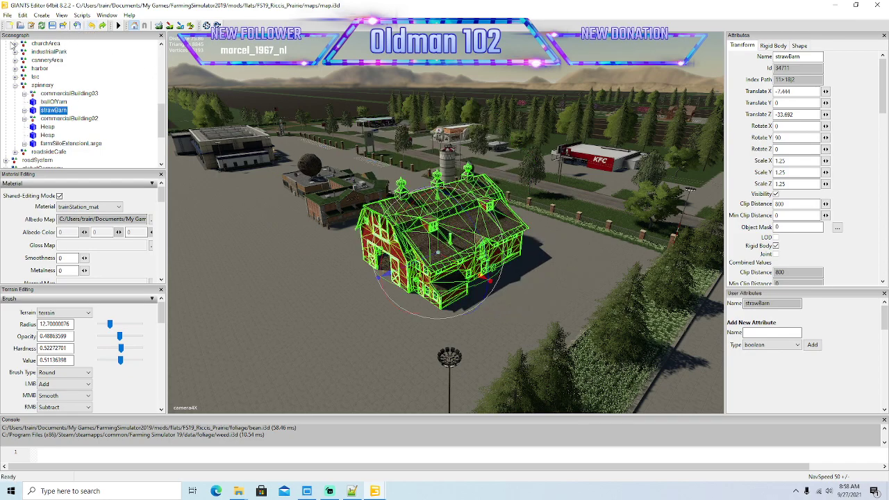
- Export the selected strawBarn with its files as barn into the newBuildings folder, keeping the parent directory structure
click(7, 15)
click(59, 147)
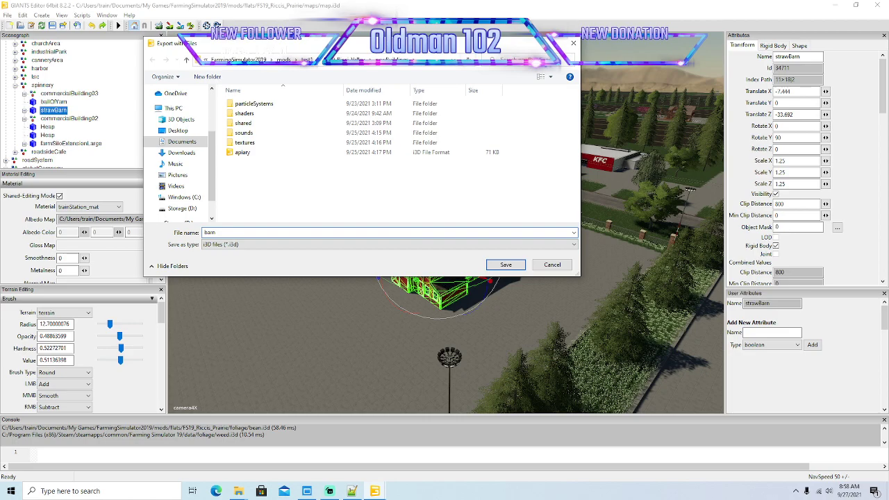
key(Return)
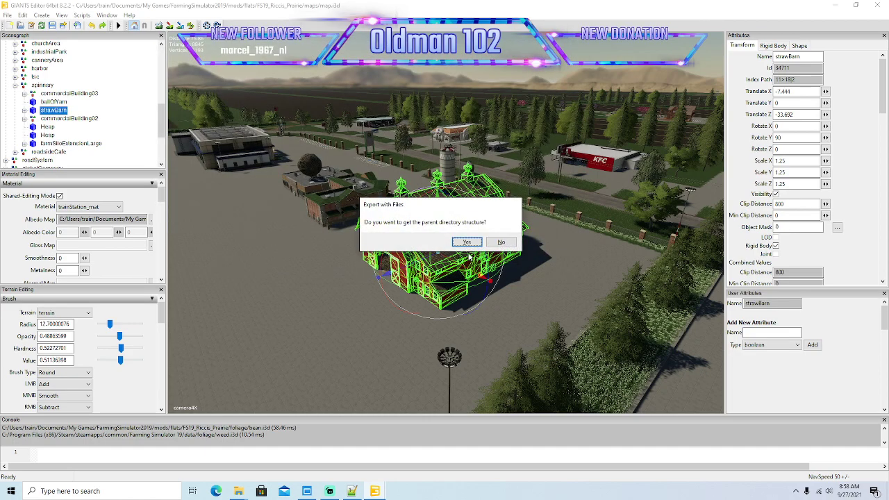
click(467, 242)
click(467, 242)
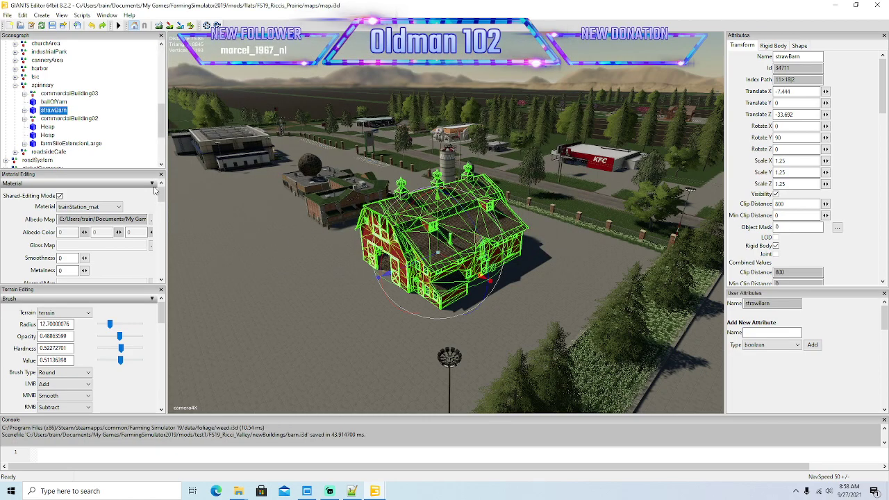
- Export the first Heap object of the spinnery group with its files as straw, keeping the parent directory structure
click(47, 127)
alt+drag(242, 236, 361, 253)
scroll(265, 257, up, 5)
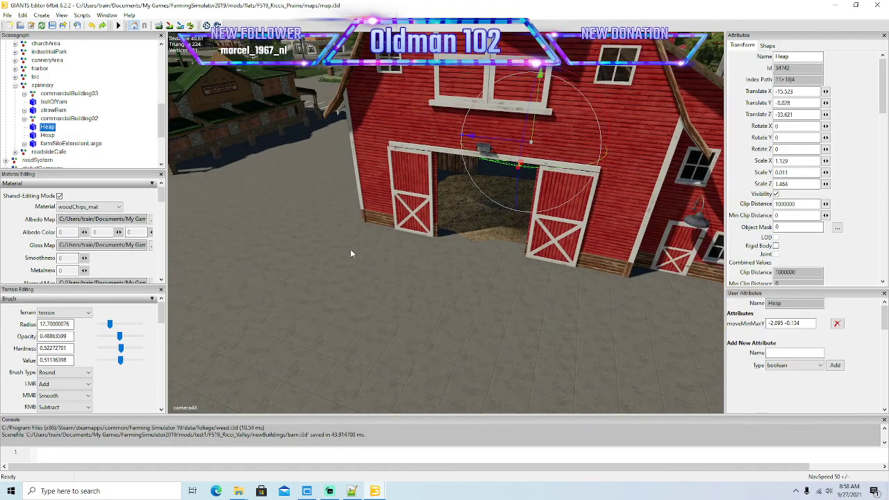
click(7, 14)
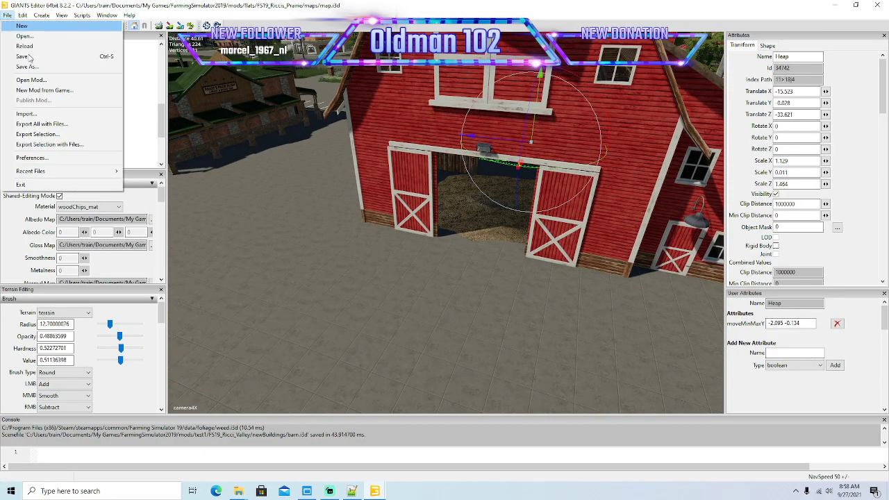
click(43, 144)
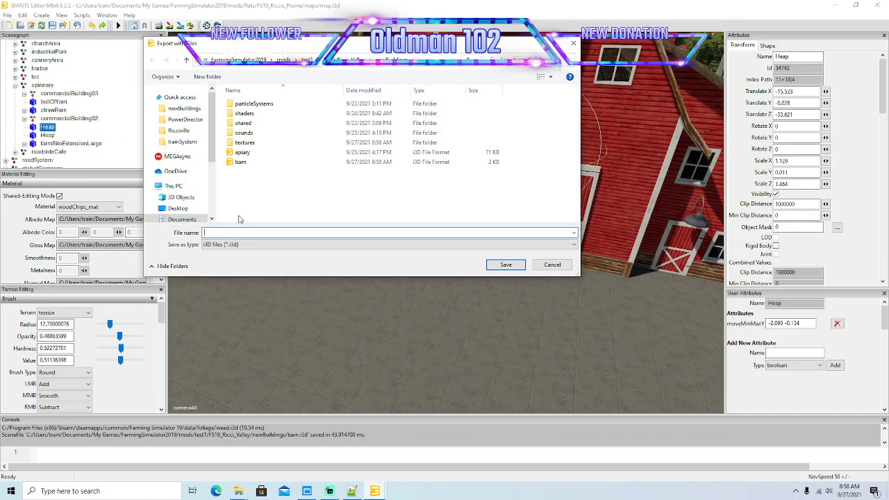
text(H)
text(traw)
key(Return)
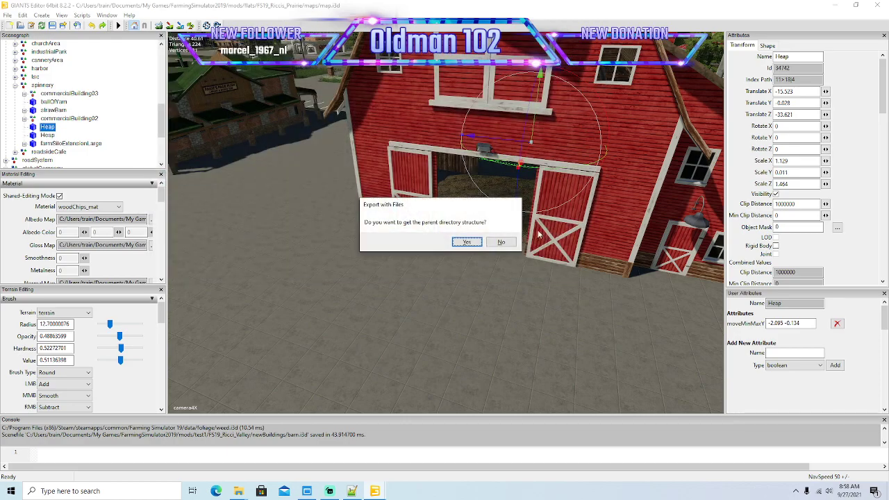
click(467, 241)
click(467, 242)
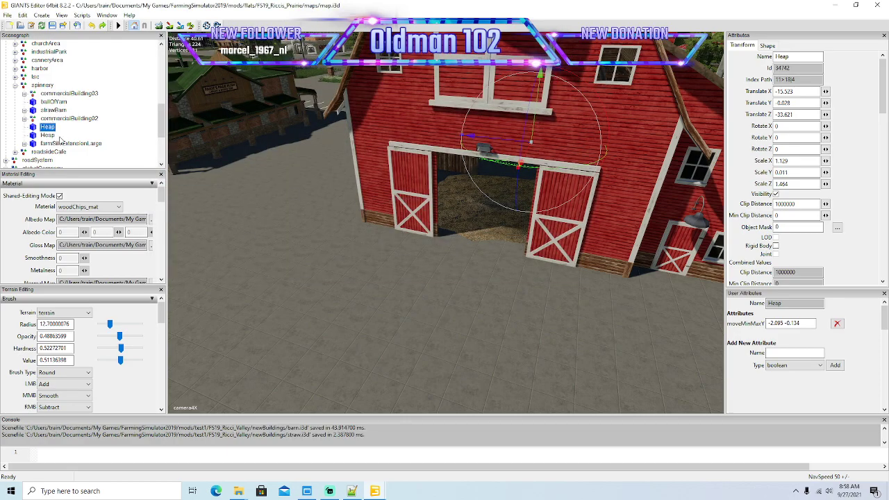
- Export the farmSiloExtensionLarge object with its files as silo into newBuildings, keeping the parent directory structure
scroll(308, 247, down, 10)
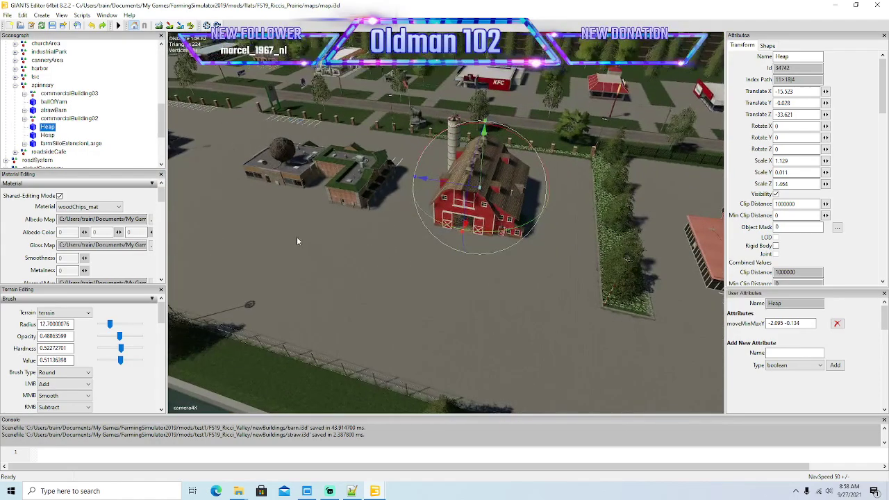
click(33, 136)
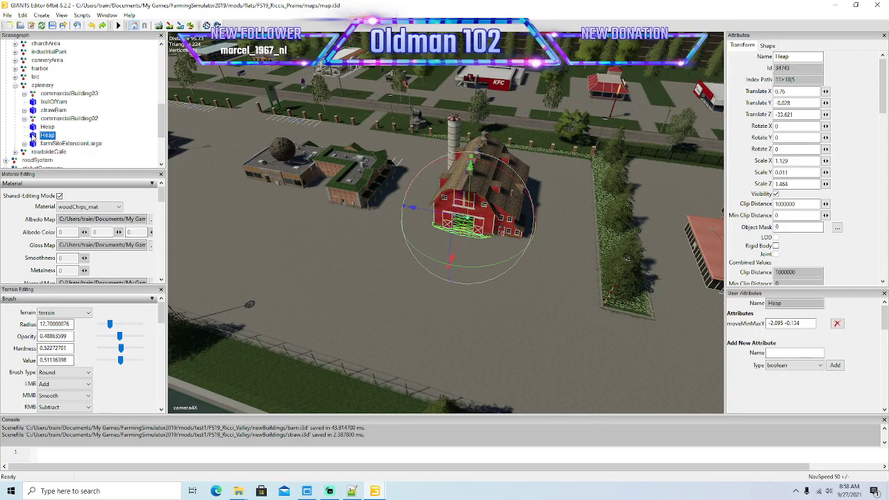
click(33, 144)
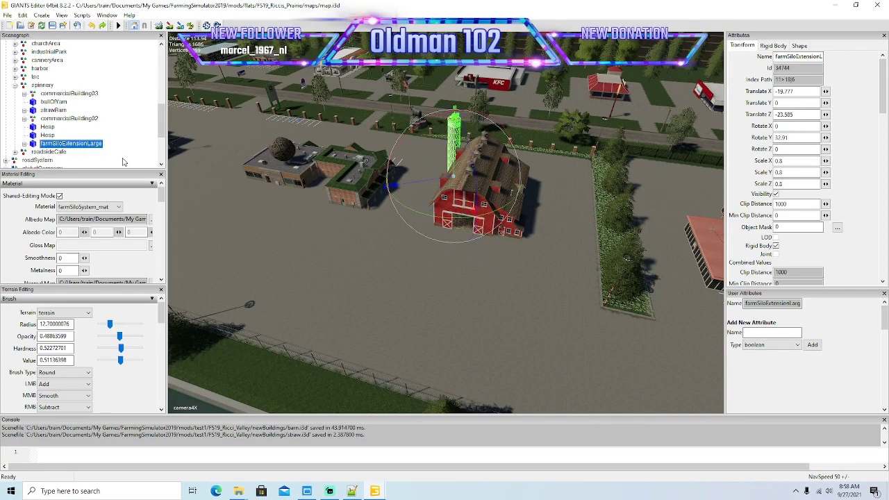
click(7, 15)
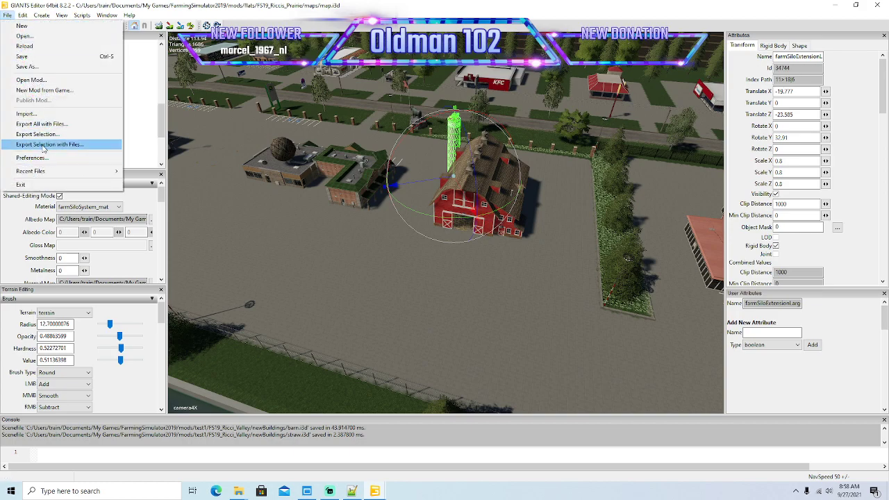
click(43, 146)
text(silo)
key(Return)
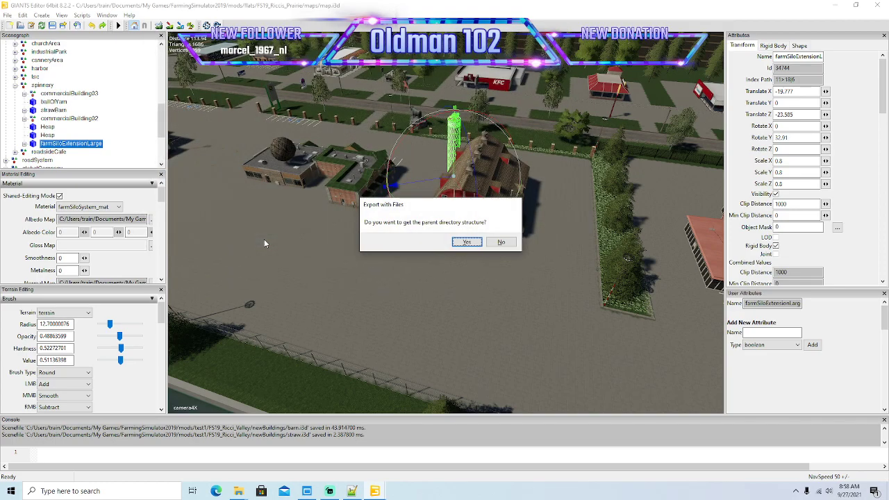
click(467, 241)
click(466, 241)
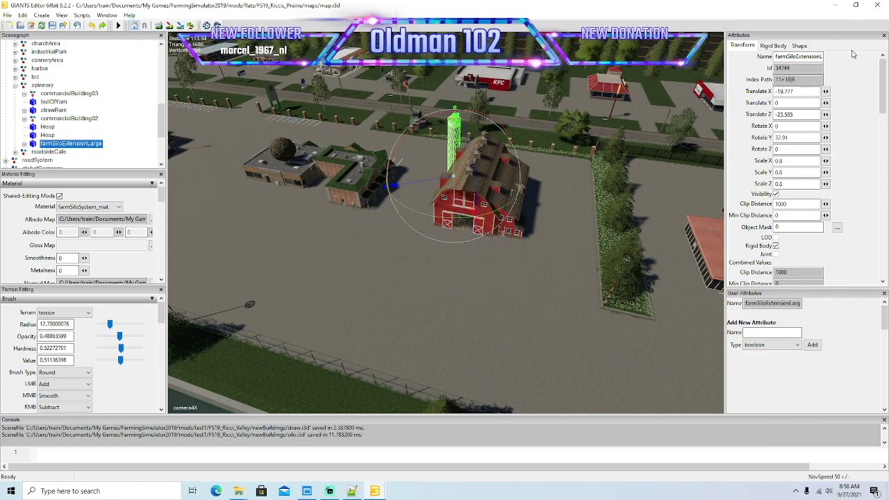
- Close the Riccis Prairie map and minimize its maps folder window
click(876, 5)
click(510, 245)
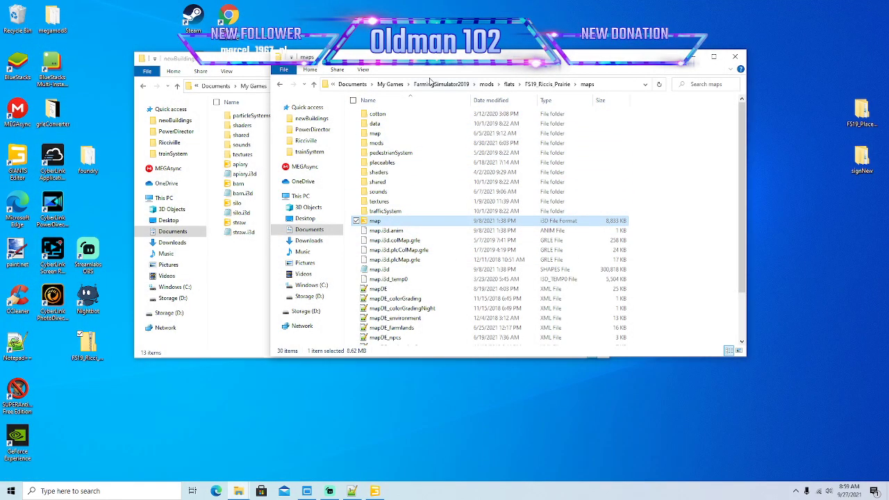
click(692, 60)
- Open the exported barn file in Notepad++, review its texture paths, and close it
click(241, 186)
right_click(239, 185)
click(280, 232)
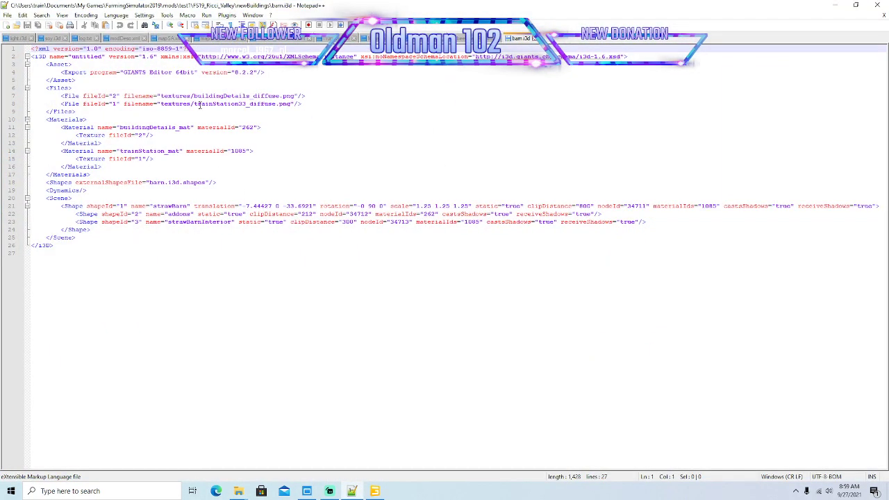
click(535, 40)
click(834, 5)
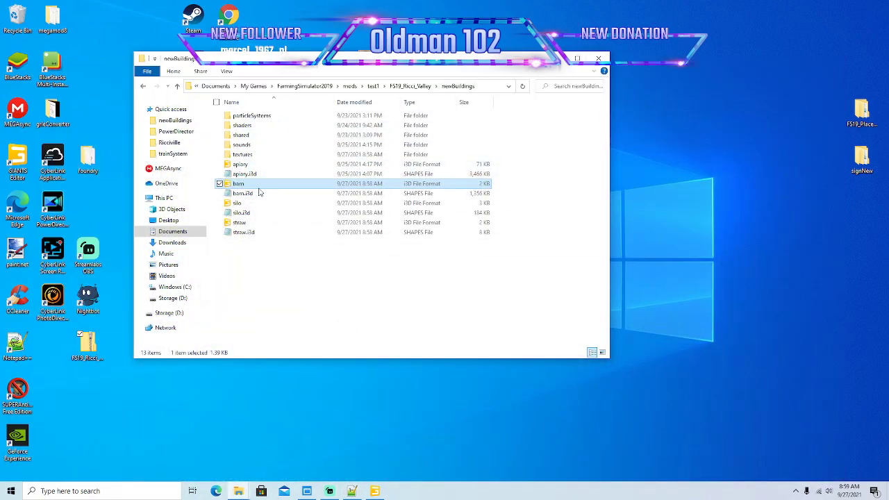
- Open the exported silo file in Notepad++, review its texture paths, and close it
click(240, 203)
right_click(239, 202)
click(281, 250)
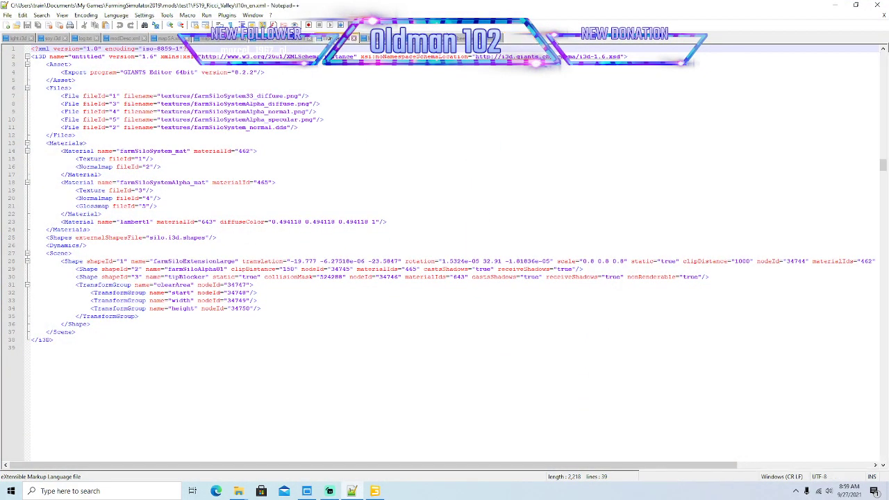
click(532, 38)
click(833, 5)
- Open the exported straw file in Notepad++, review its texture paths, and close it
click(242, 223)
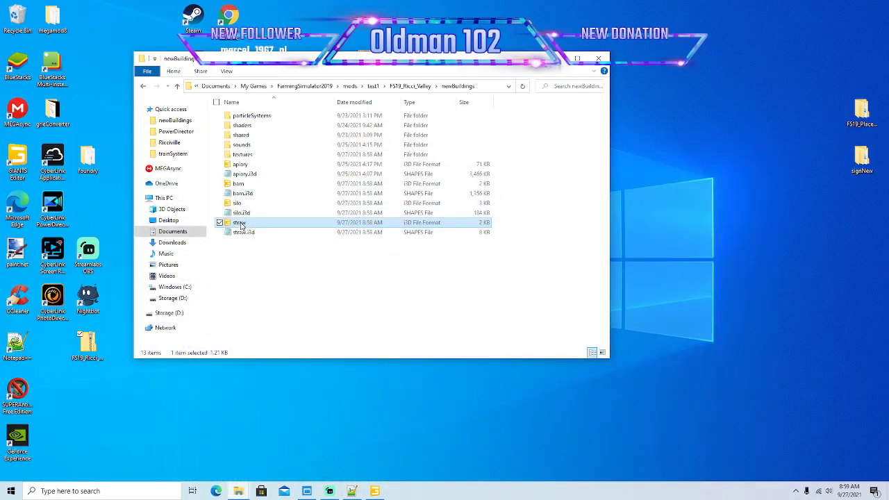
right_click(242, 223)
click(285, 270)
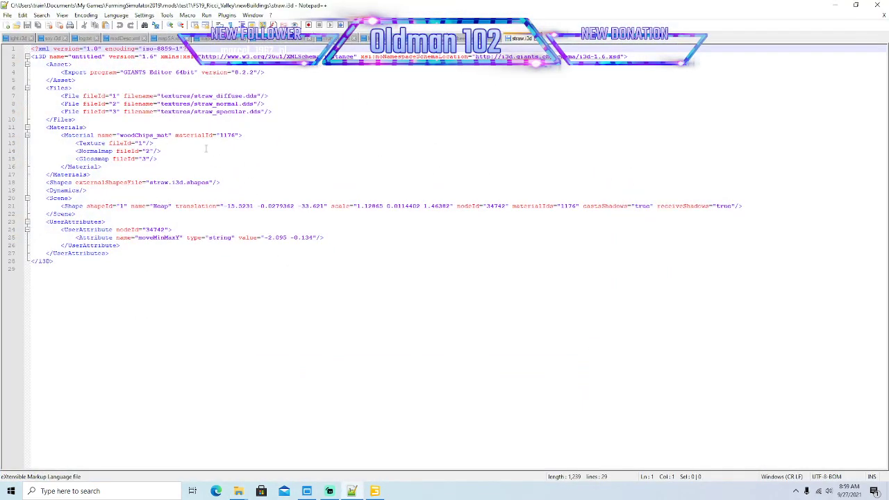
click(536, 40)
click(834, 5)
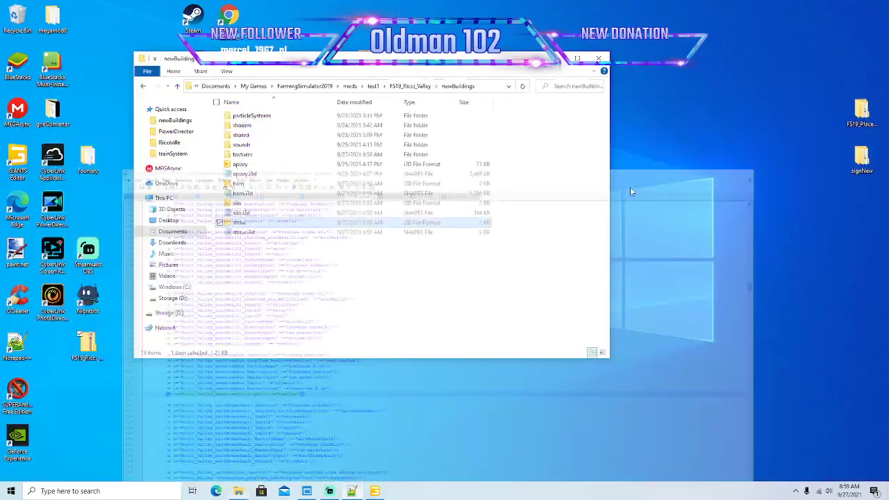
- Switch to the Ricci Valley map in GIANTS Editor and examine the yard and surrounding ground of the white metal-roofed building
click(375, 491)
alt+drag(452, 286, 429, 208)
scroll(429, 208, up, 1)
alt+drag(548, 288, 656, 312)
scroll(536, 288, up, 3)
scroll(536, 287, up, 3)
alt+drag(510, 319, 603, 316)
scroll(576, 315, down, 5)
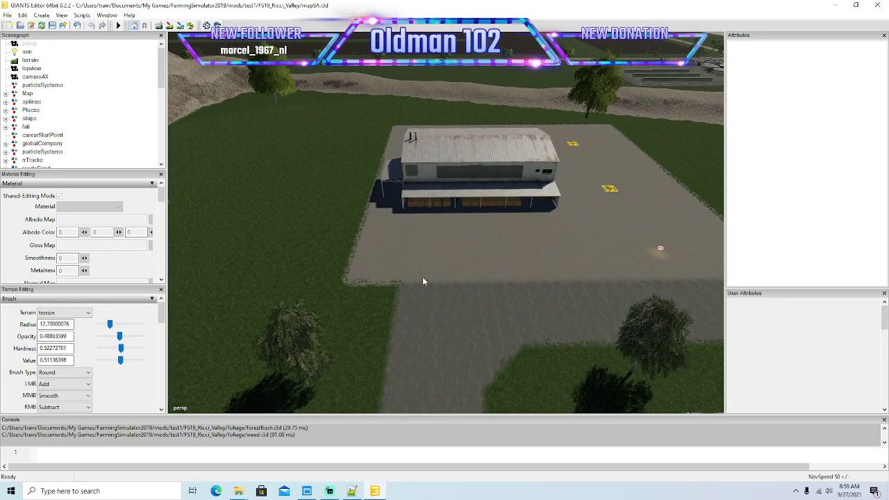
right_drag(422, 281, 407, 329)
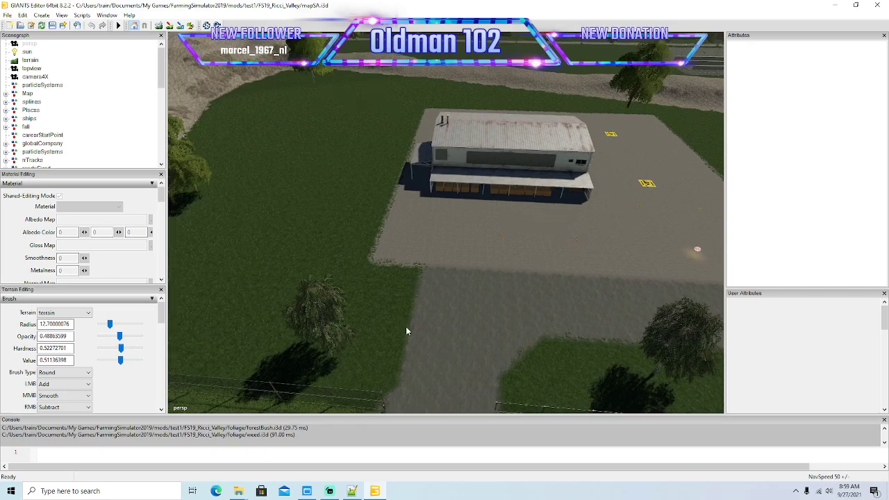
scroll(496, 295, up, 3)
right_drag(506, 293, 361, 334)
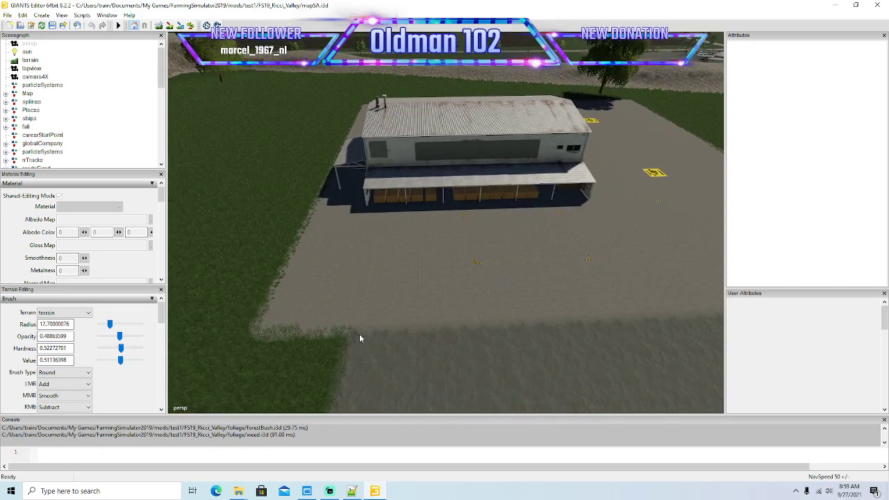
right_drag(376, 286, 404, 294)
alt+drag(404, 290, 282, 300)
scroll(428, 286, up, 3)
scroll(330, 290, down, 5)
scroll(281, 300, up, 3)
right_drag(281, 299, 290, 294)
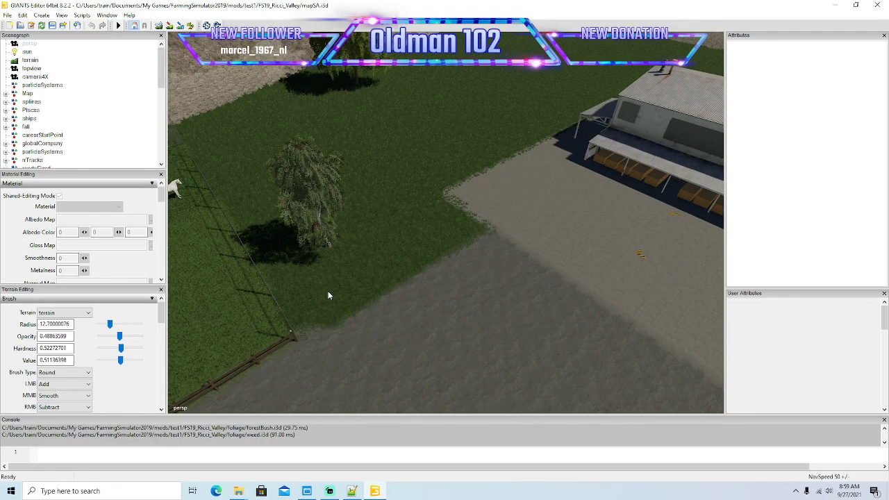
alt+drag(374, 246, 268, 203)
scroll(467, 170, up, 2)
scroll(467, 174, up, 6)
alt+drag(444, 217, 444, 288)
scroll(352, 230, up, 6)
scroll(444, 288, down, 6)
scroll(452, 294, up, 3)
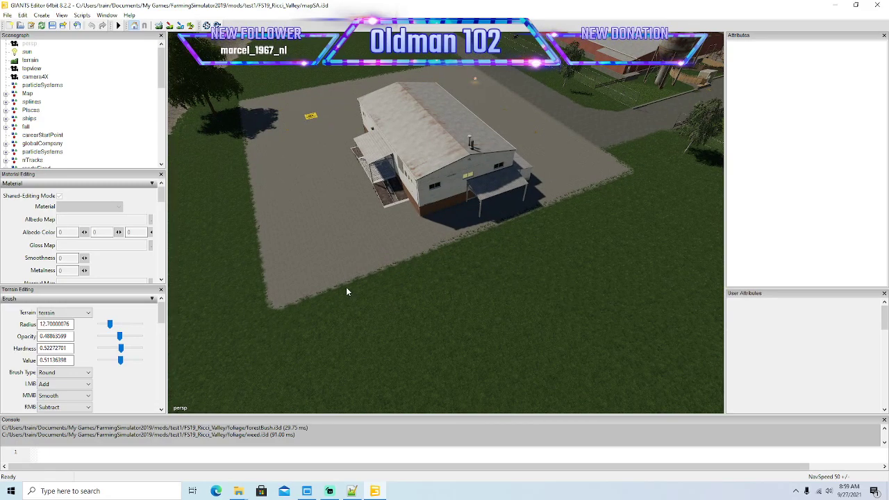
- Paint the c_plate texture with a square brush over the grass strip along the yard edge behind the white building
right_drag(334, 230, 189, 313)
click(64, 372)
click(50, 389)
drag(161, 314, 159, 349)
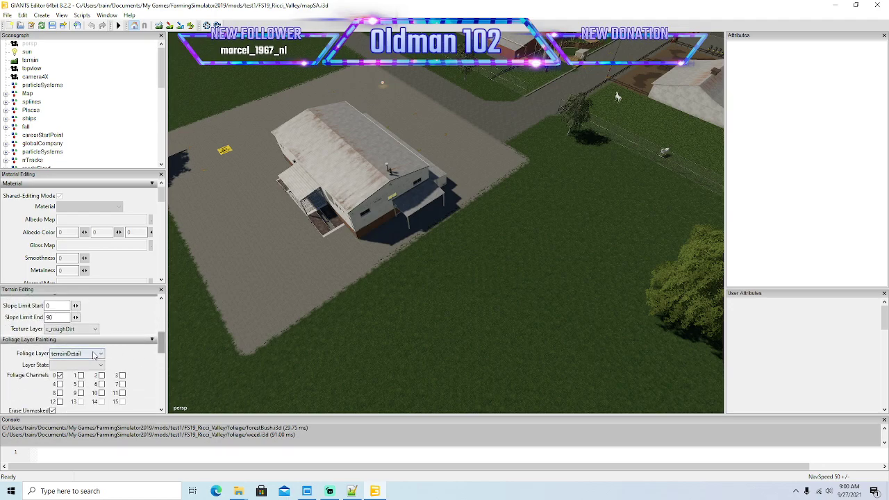
click(70, 328)
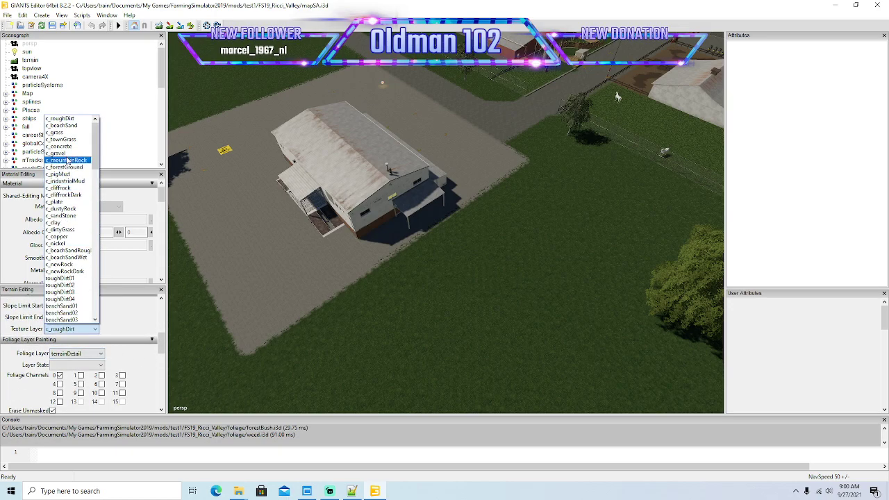
click(59, 201)
click(171, 27)
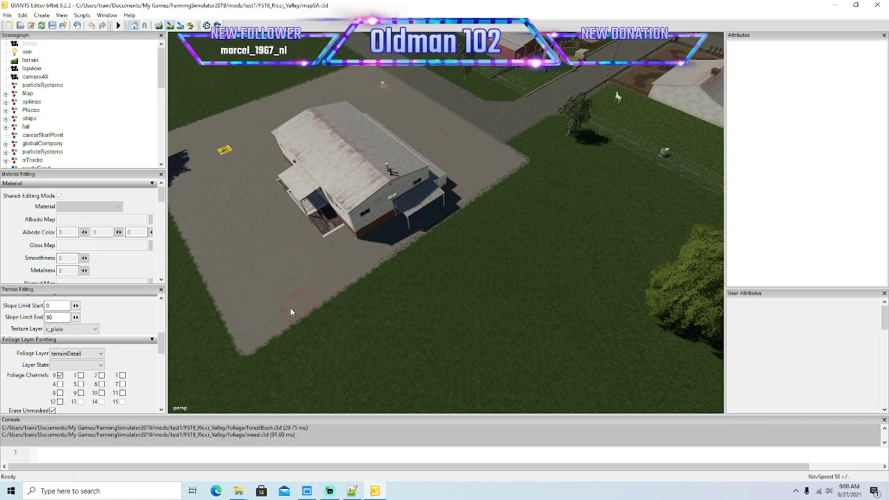
drag(300, 330, 348, 317)
mouse_move(400, 295)
mouse_down()
mouse_move(495, 237)
mouse_move(535, 185)
mouse_move(546, 136)
mouse_up()
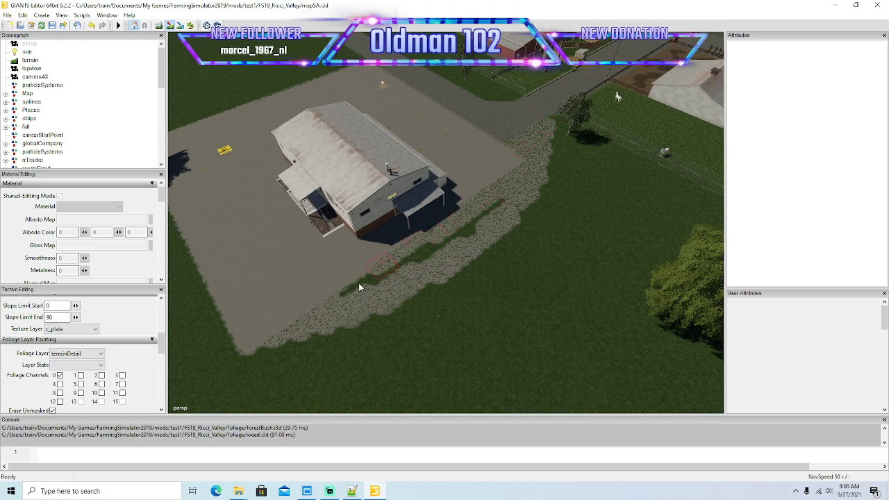
drag(456, 232, 503, 198)
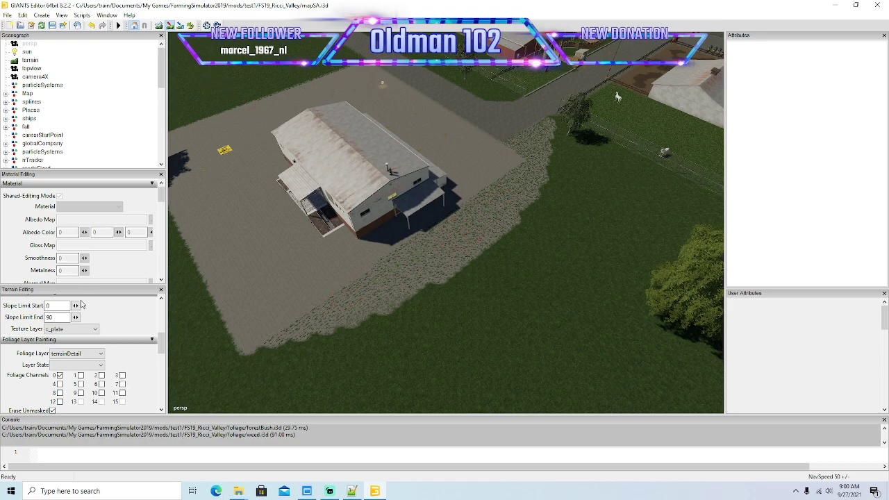
- Set the foliage layer to grass and erase the grass foliage from the newly painted strip
mouse_move(161, 342)
mouse_down()
mouse_move(161, 328)
mouse_move(161, 341)
mouse_up()
click(76, 381)
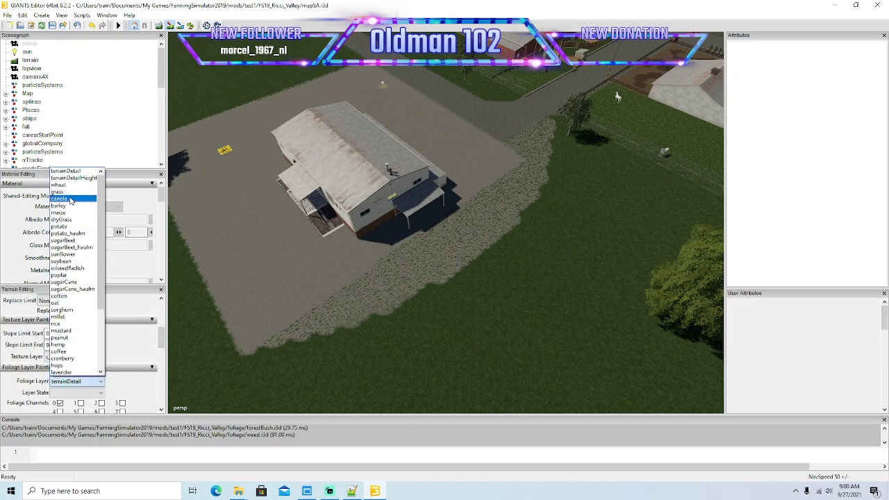
click(58, 191)
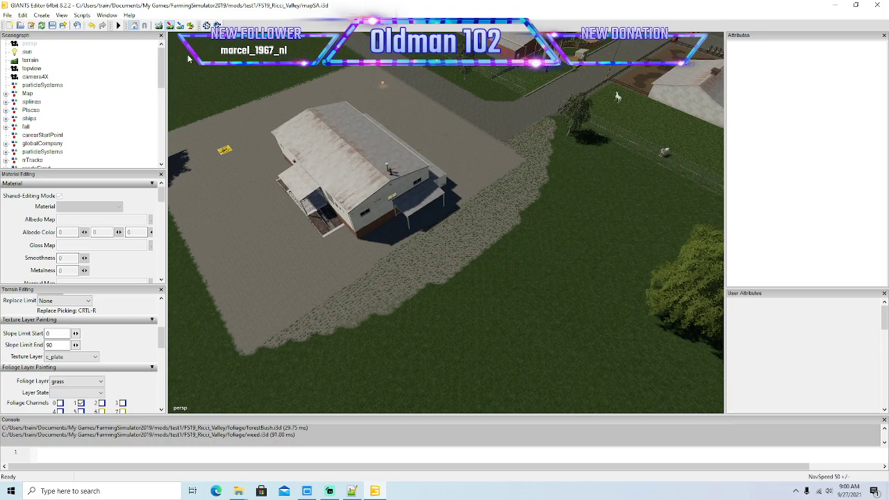
click(191, 26)
drag(544, 126, 525, 199)
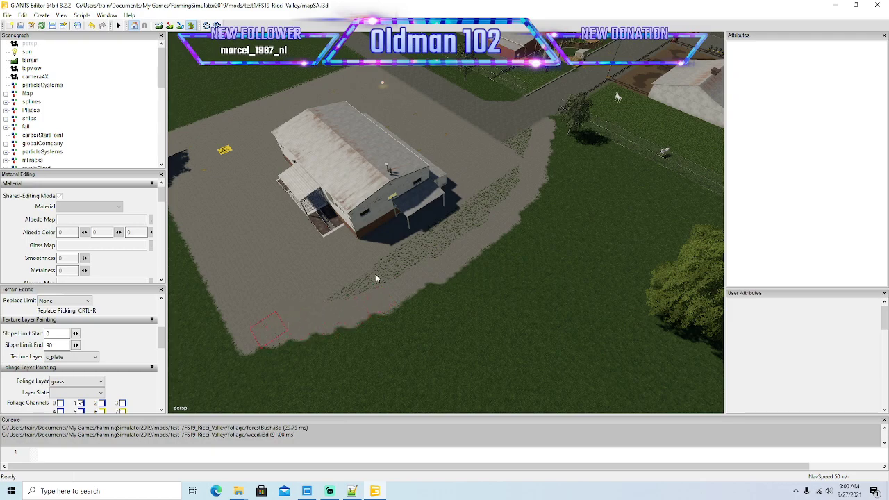
right_drag(426, 243, 481, 203)
drag(511, 170, 515, 149)
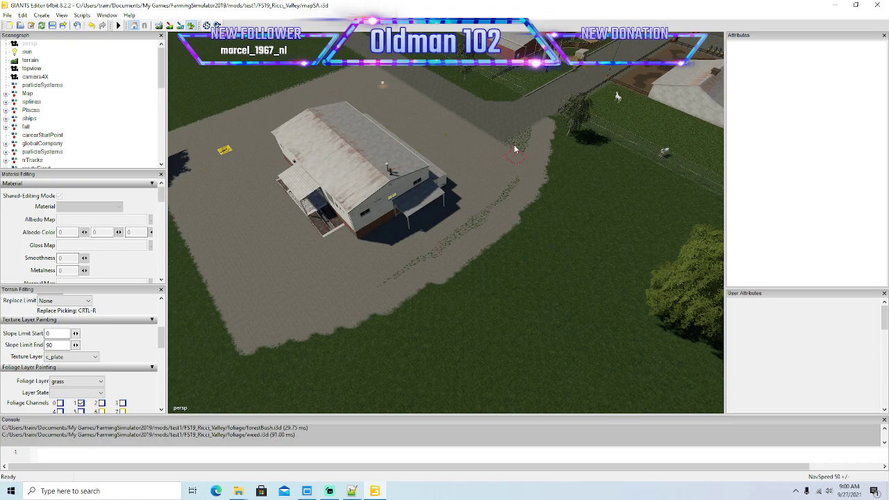
drag(455, 235, 404, 271)
- Move the floodLightPole in the animal dealer's paved lot towards the round bales by the wall, to about 456.27 in Translate Z
alt+drag(413, 290, 319, 221)
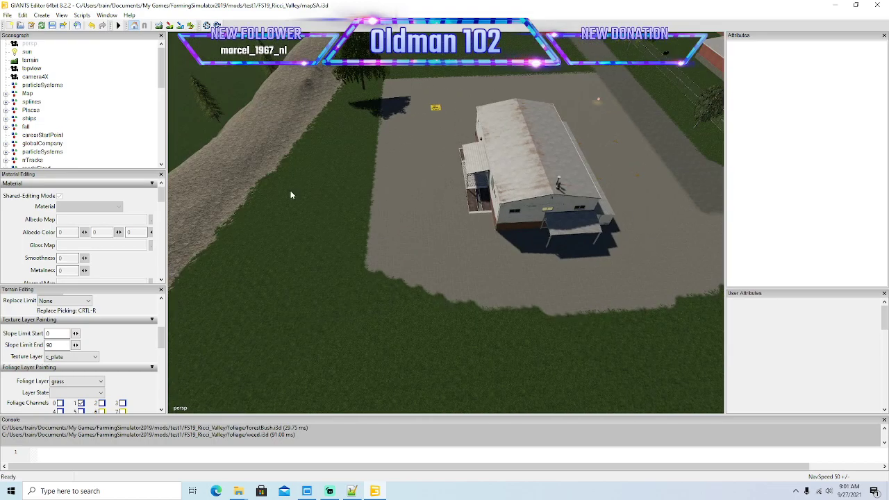
right_drag(433, 262, 505, 195)
alt+drag(505, 196, 627, 252)
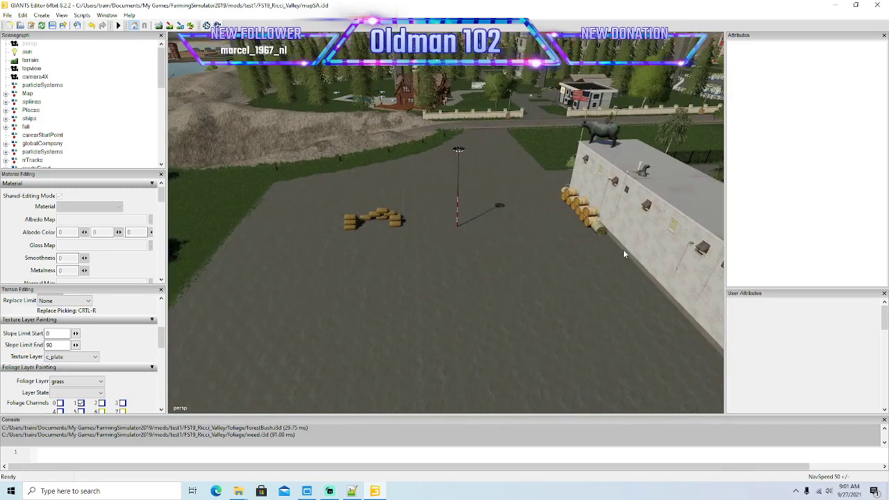
alt+drag(458, 288, 442, 270)
scroll(442, 269, up, 2)
right_drag(443, 271, 445, 238)
click(442, 227)
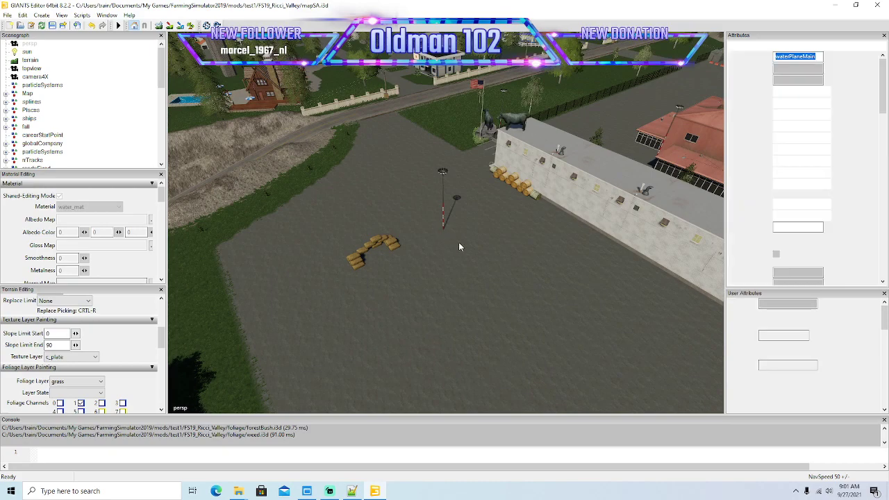
click(443, 219)
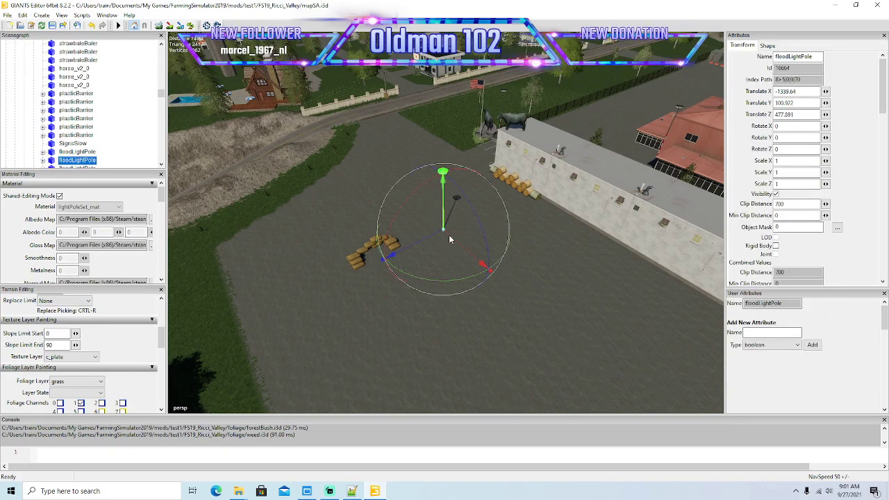
drag(513, 229, 534, 225)
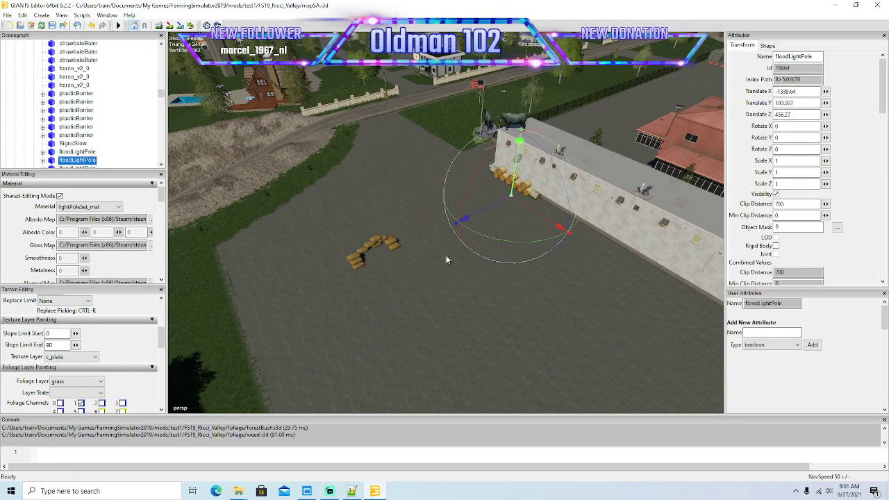
- Select a strawbaleBaler bale in the paved lot and examine the scenegraph for the group that contains it
scroll(420, 301, up, 3)
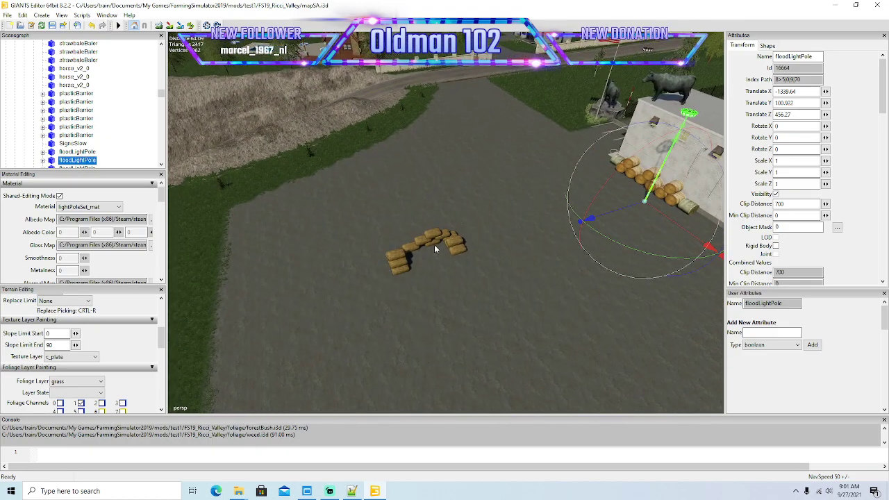
click(433, 235)
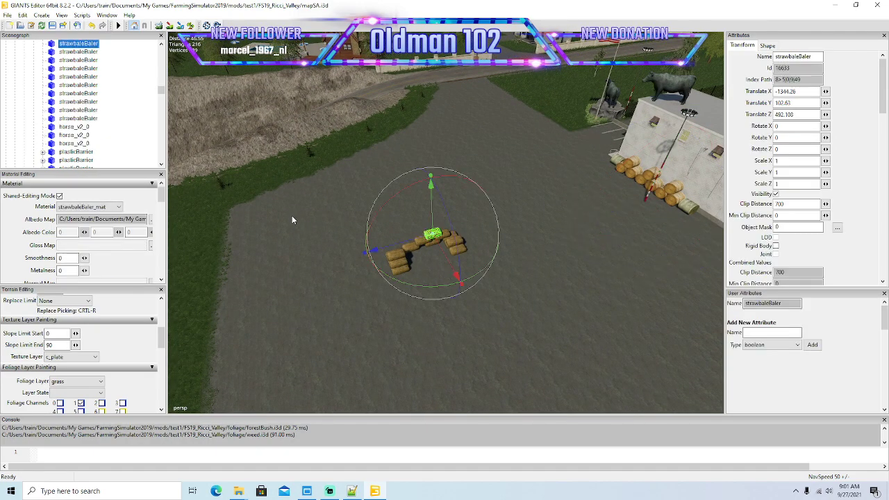
scroll(104, 130, up, 8)
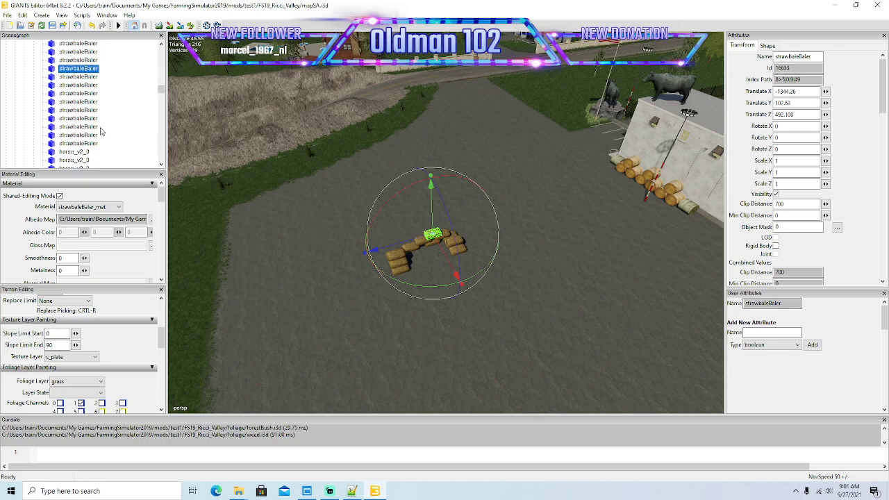
scroll(104, 129, up, 10)
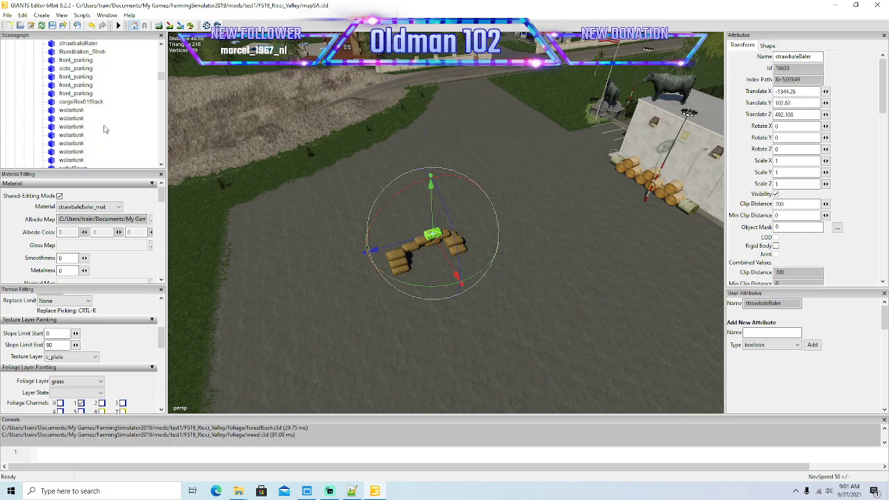
scroll(109, 127, up, 1)
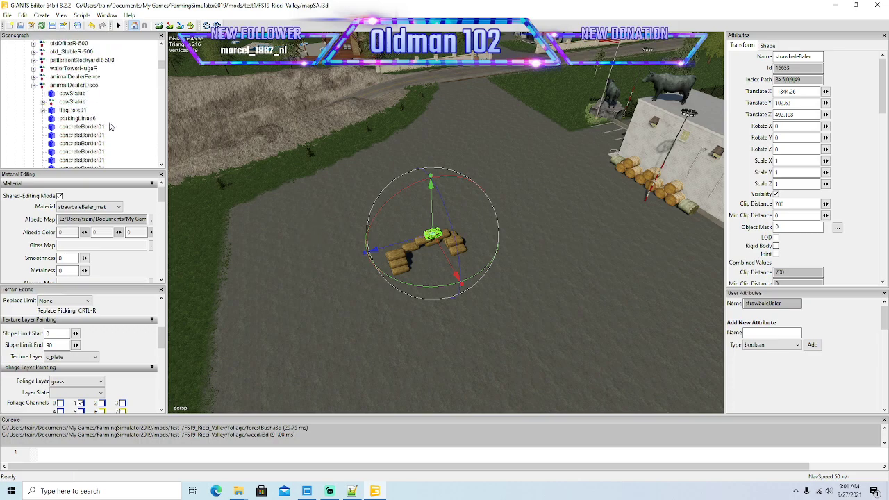
scroll(313, 266, down, 3)
scroll(310, 266, up, 6)
scroll(303, 270, up, 1)
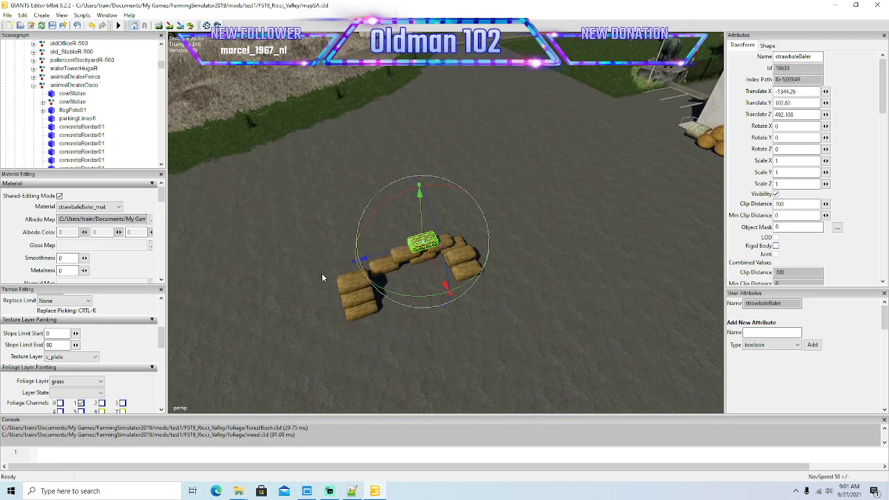
- Delete the strawbaleBaler bales stacked at the far end of the row in the paved lot
click(464, 257)
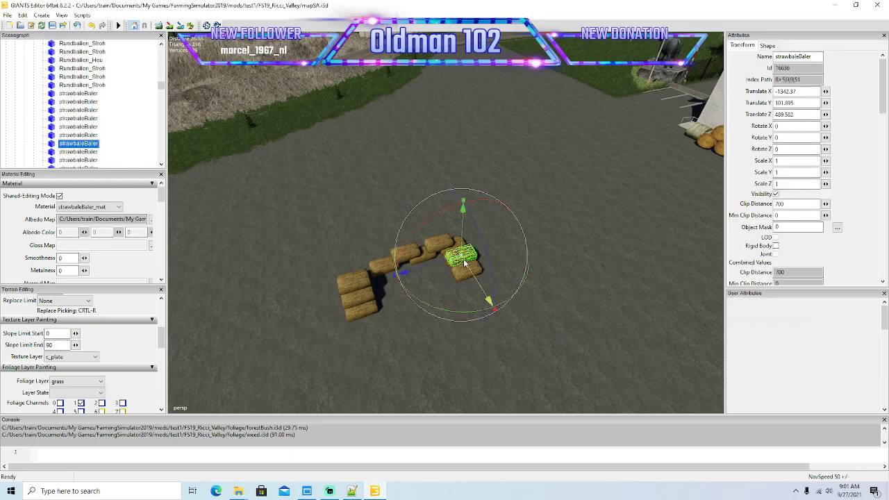
click(466, 271)
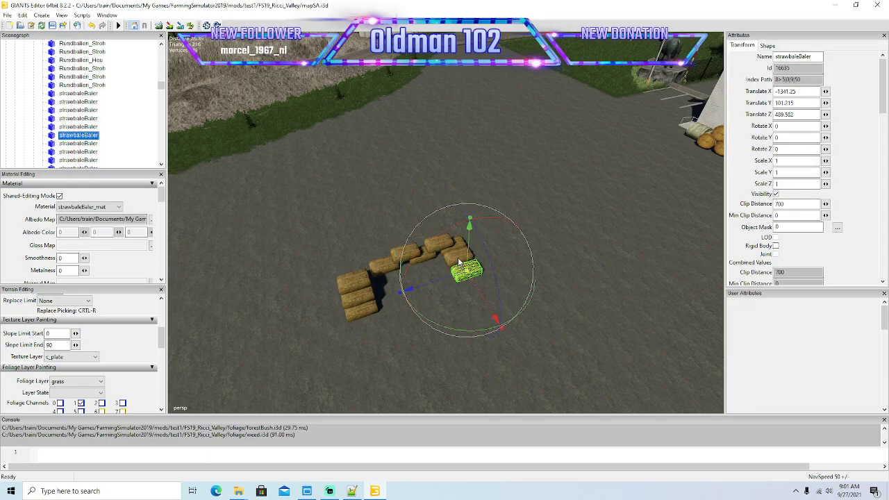
key(Delete)
click(459, 259)
key(Delete)
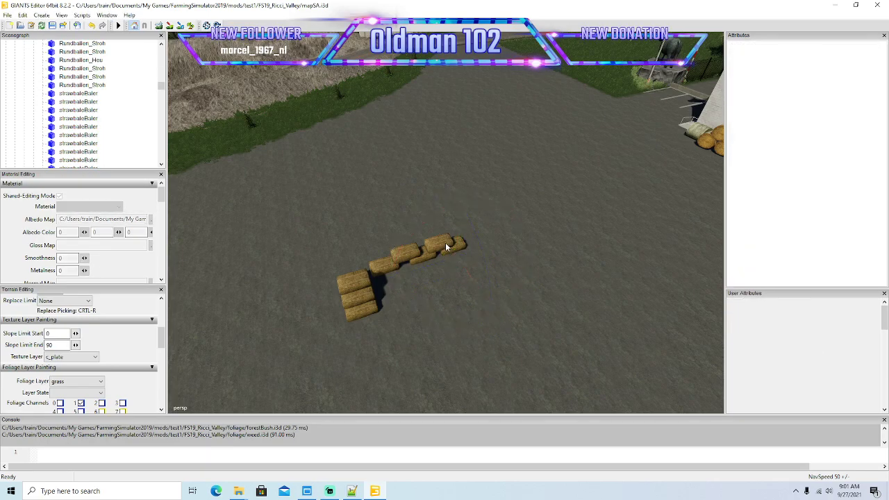
click(447, 246)
key(Delete)
click(453, 245)
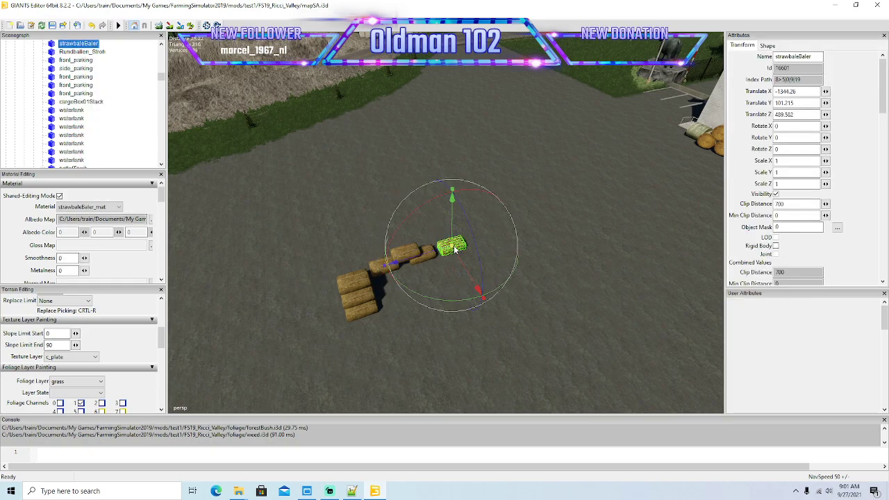
key(Delete)
- Delete the three strawbaleBaler bales in the middle of the row, up to the near stack
click(409, 253)
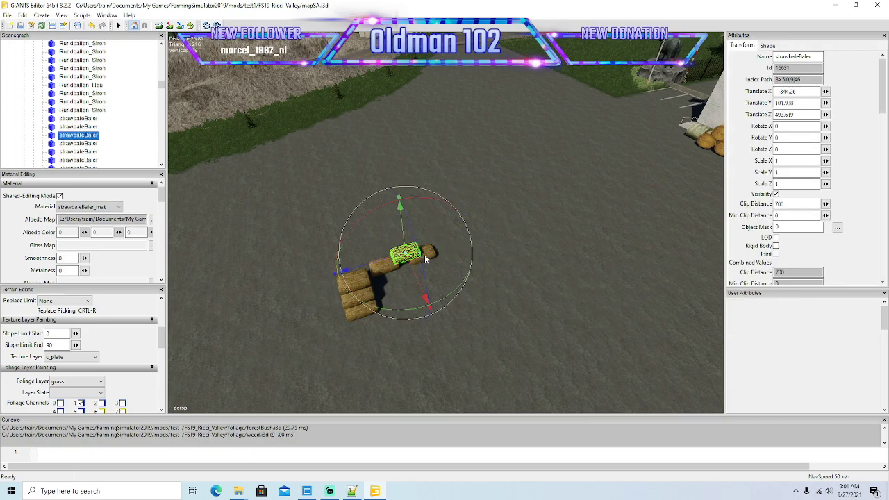
key(Delete)
click(424, 254)
key(Delete)
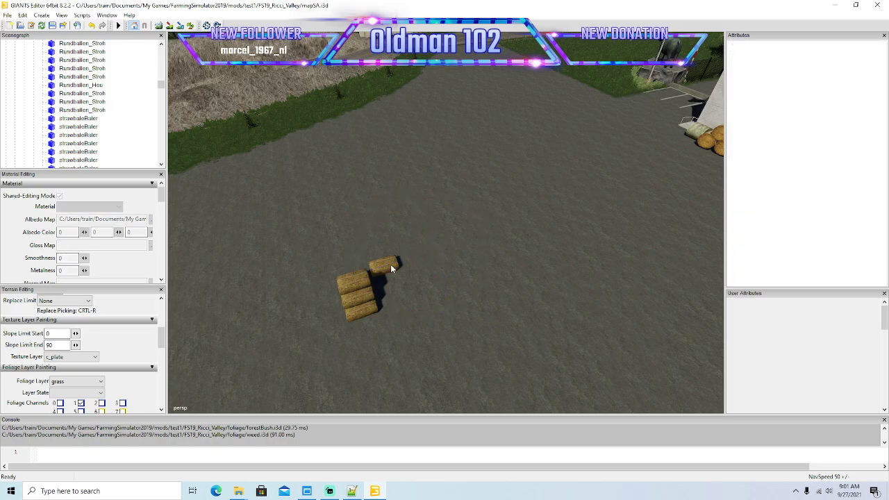
click(390, 264)
key(Delete)
- Delete the strawbaleBaler bales of the near stack, except for the single one lying closest to the camera
click(354, 297)
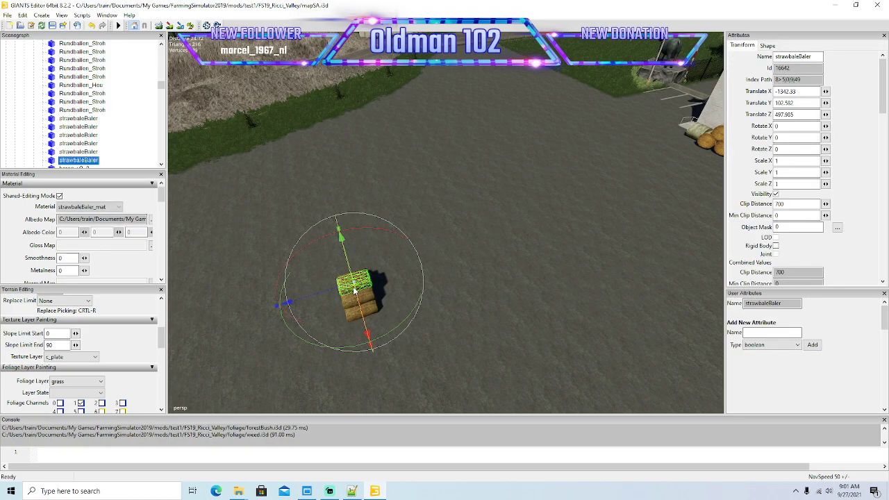
key(Delete)
click(353, 300)
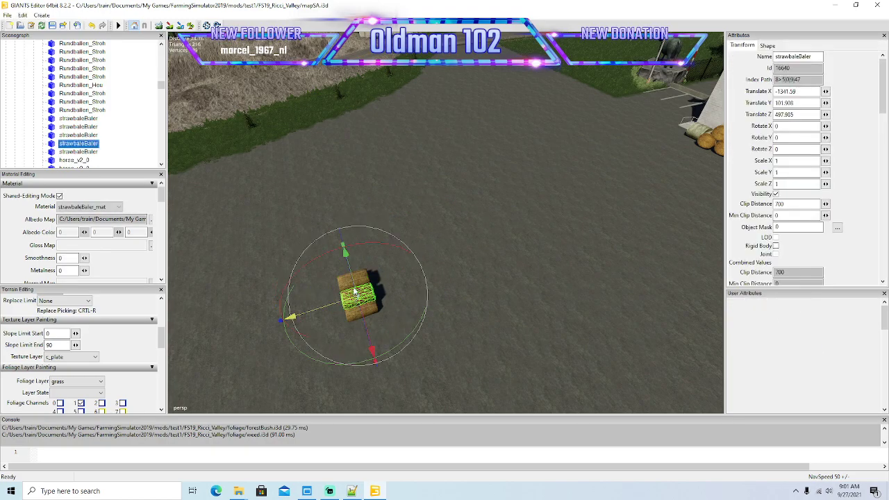
key(Delete)
click(352, 279)
key(Delete)
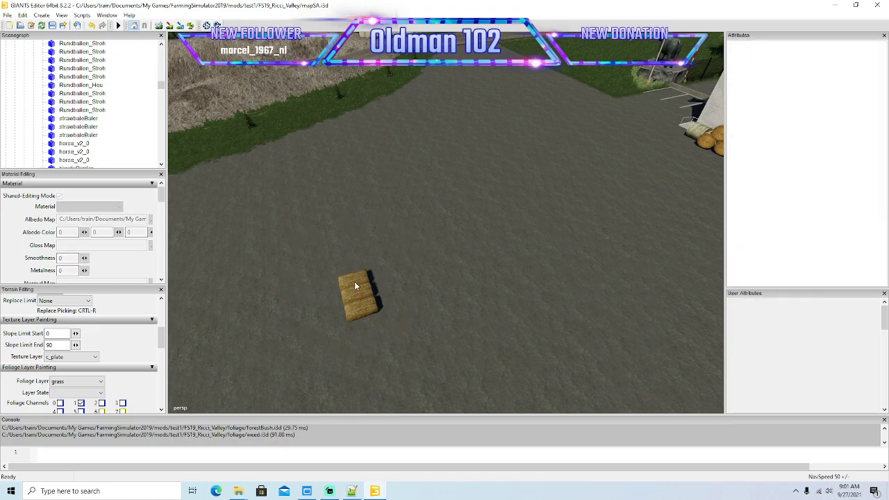
click(354, 281)
key(Delete)
click(355, 290)
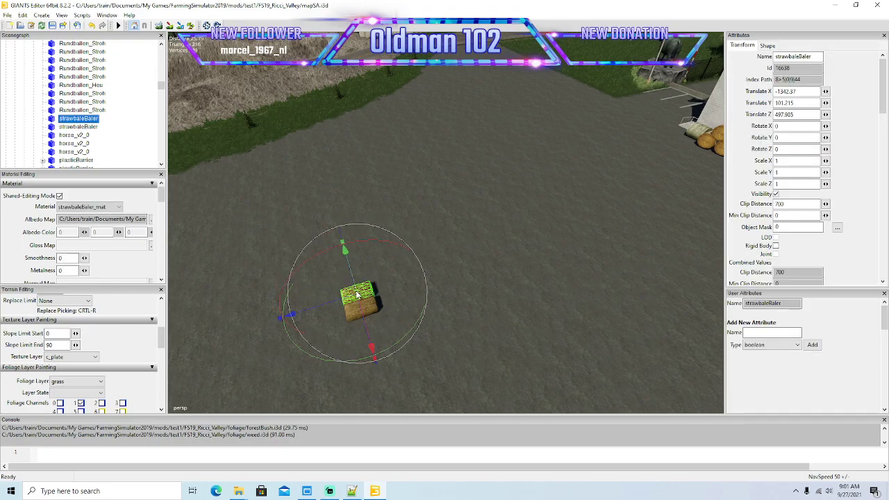
key(Delete)
- Move the last strawbaleBaler bale beside the round bales at the wall, to about -1340.98 in Translate X and 455.64 in Translate Z
click(361, 312)
drag(320, 325, 671, 243)
drag(545, 224, 620, 196)
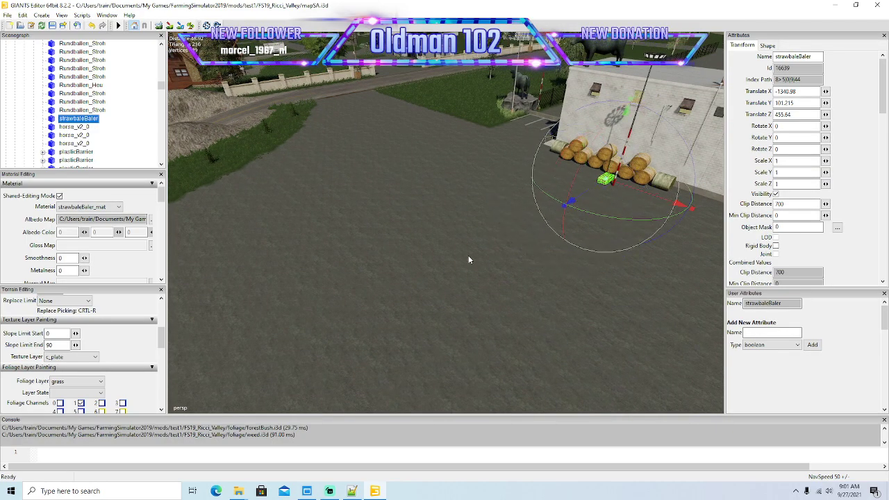
alt+drag(406, 269, 487, 297)
scroll(438, 278, down, 4)
scroll(488, 296, down, 6)
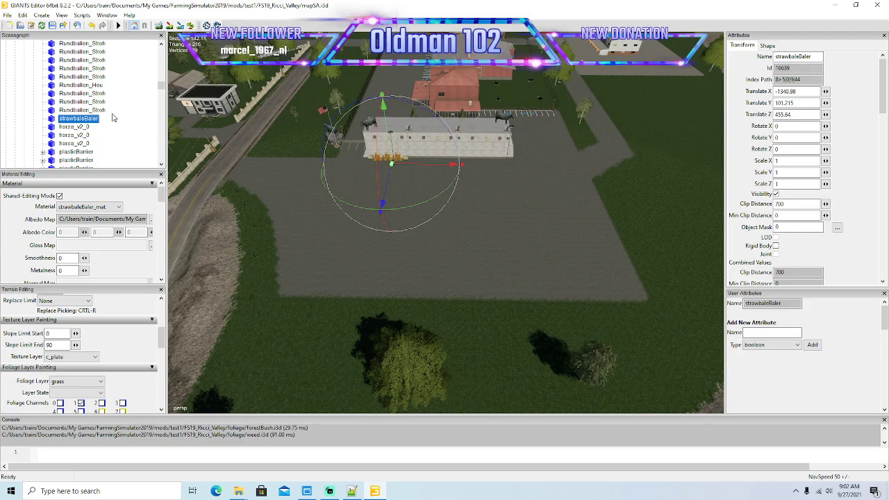
- Collapse the nested animalDealer group in the scenegraph and look through the groups under Places
scroll(116, 116, up, 2)
click(284, 246)
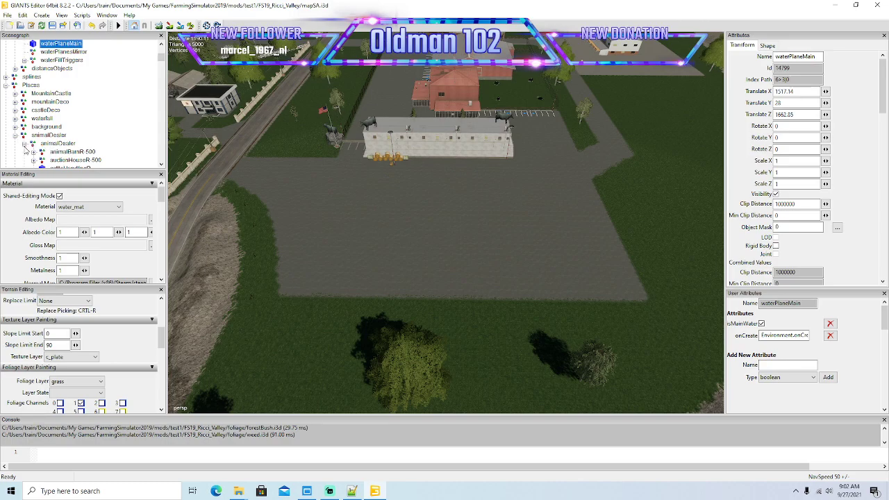
click(24, 143)
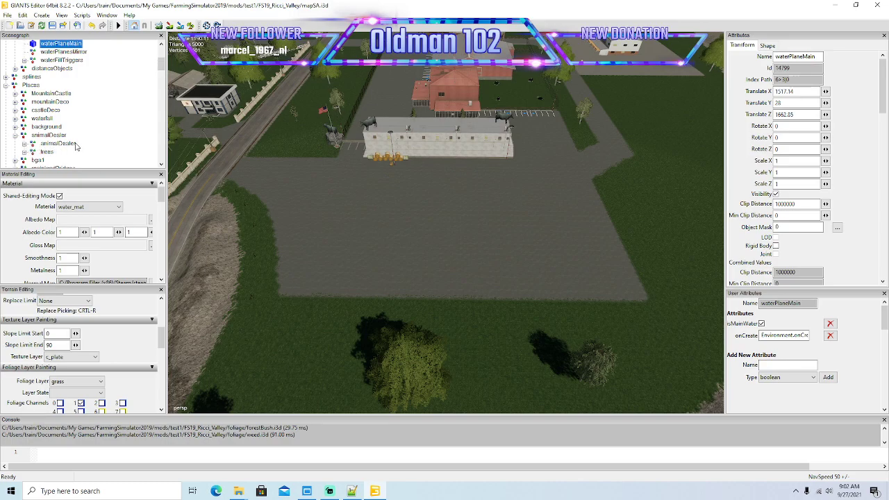
scroll(77, 147, down, 1)
scroll(76, 144, down, 6)
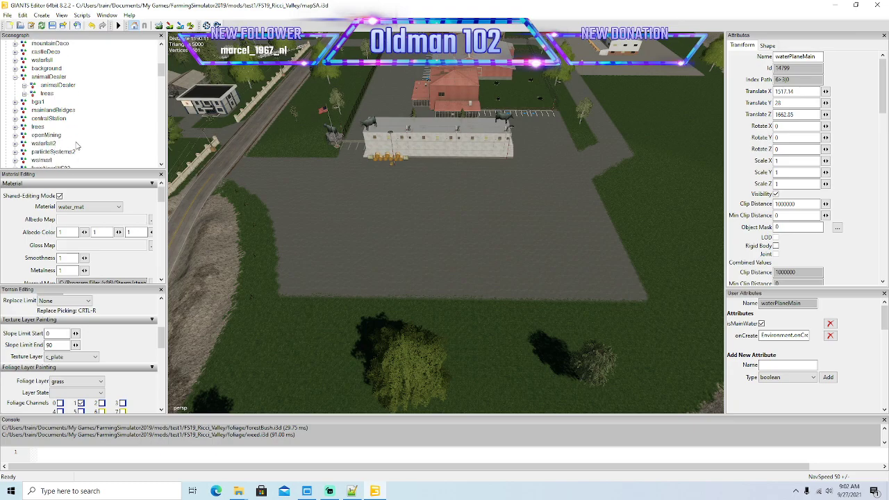
scroll(77, 143, down, 5)
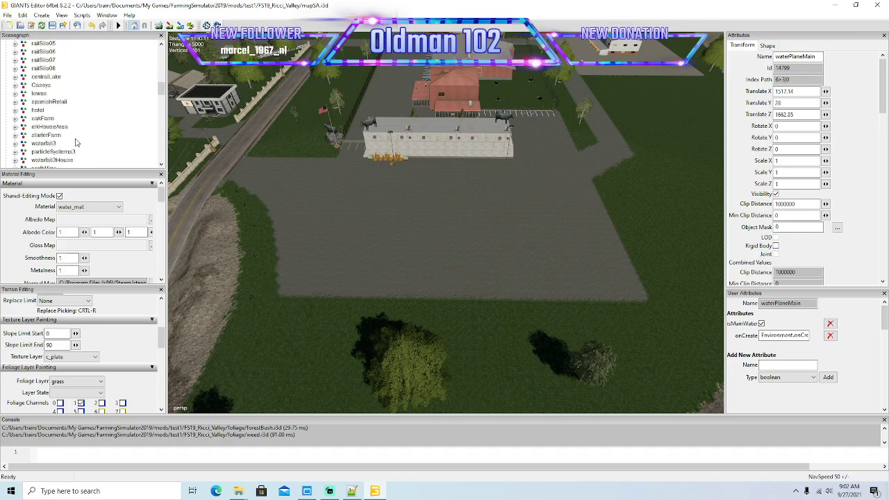
scroll(76, 142, up, 9)
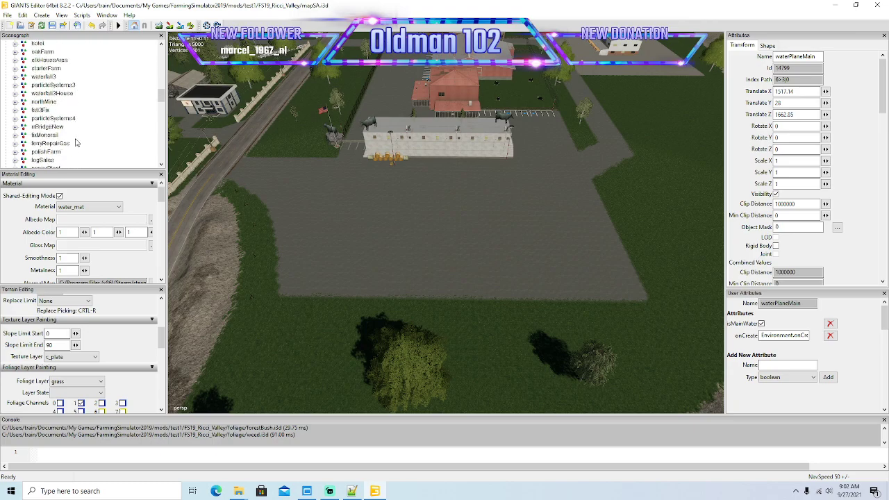
scroll(77, 142, up, 3)
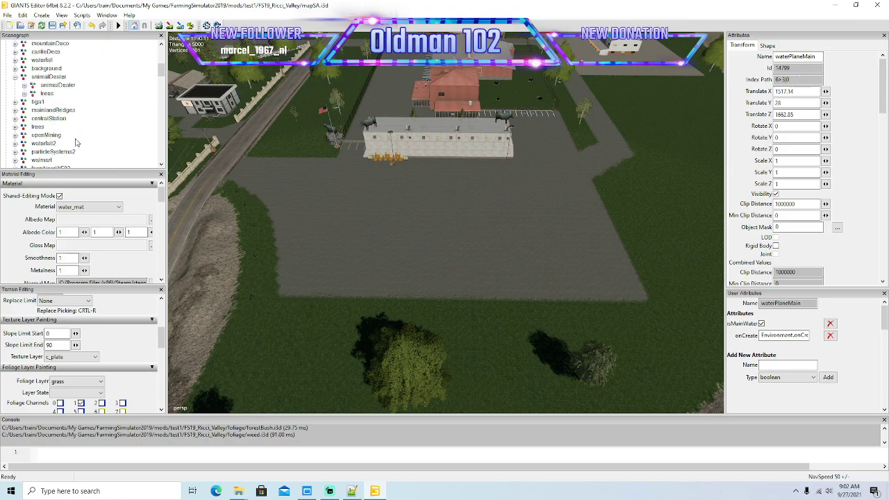
- Import the barn i3D file from the newBuildings folder into the map
click(22, 16)
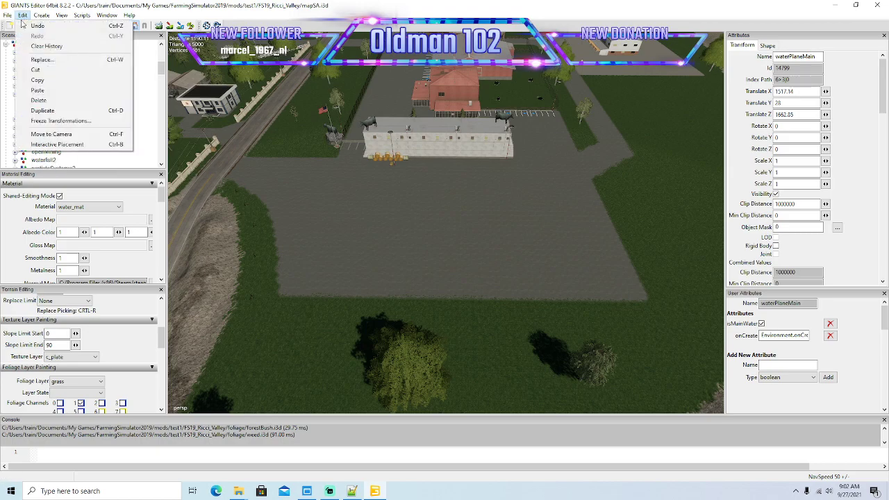
mouse_move(9, 16)
click(27, 113)
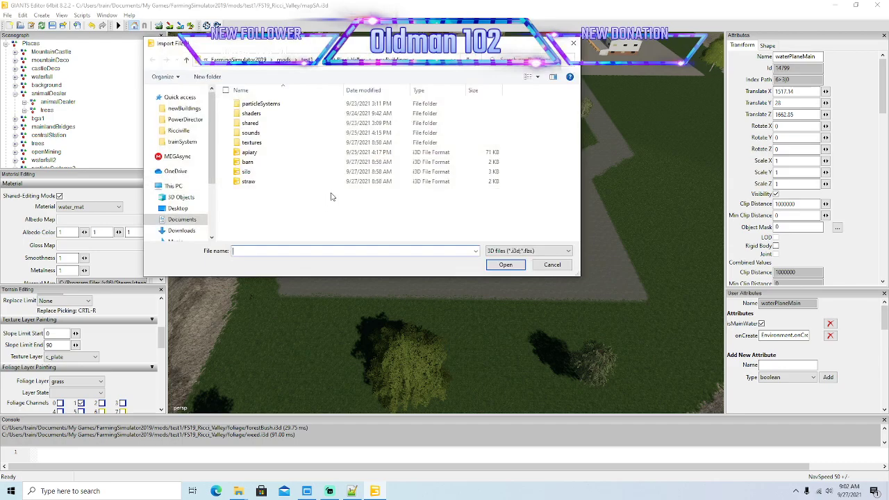
click(248, 161)
click(493, 265)
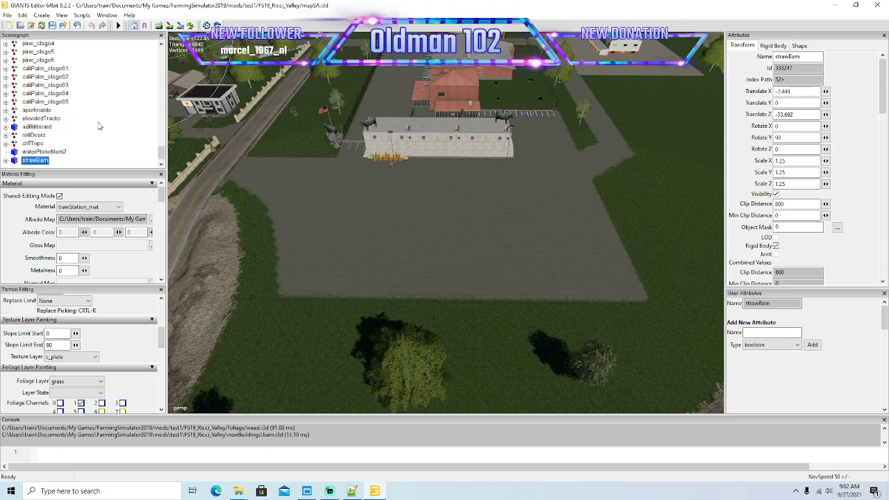
- Cut the imported strawBarn from the end of the scenegraph and paste it into the outer animalDealer group
scroll(98, 126, up, 15)
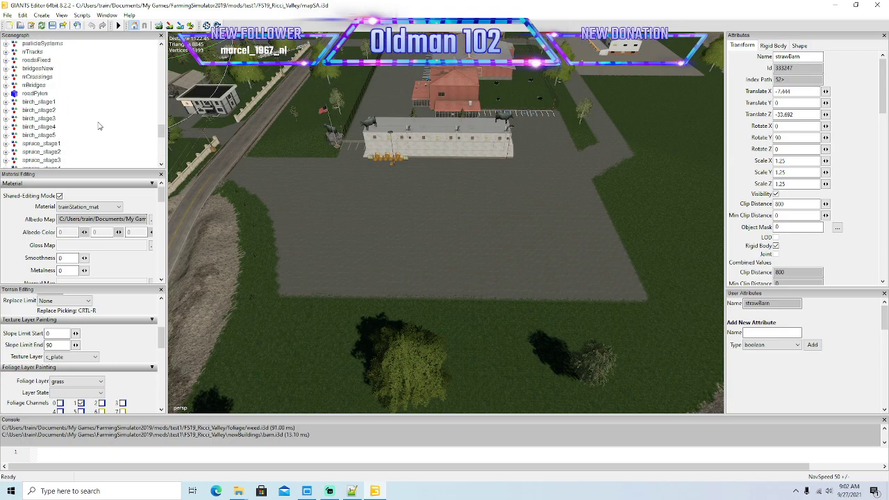
scroll(97, 125, up, 15)
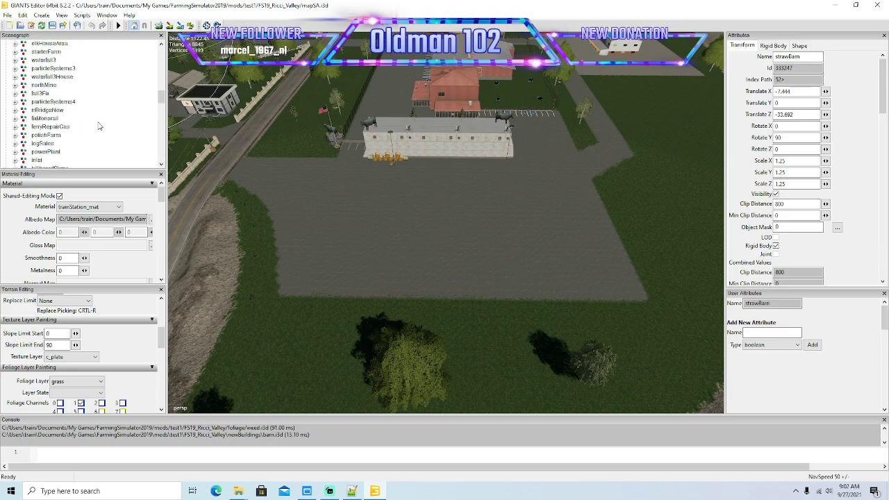
scroll(98, 126, up, 5)
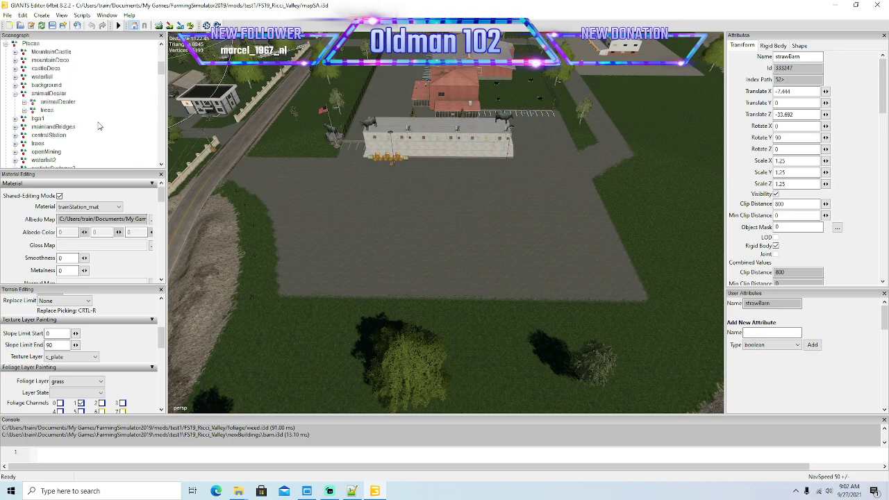
click(25, 16)
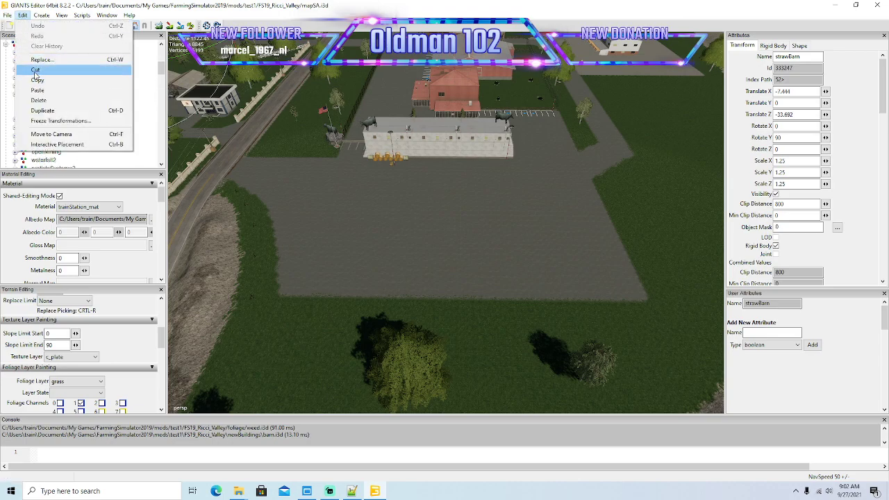
click(34, 71)
click(41, 93)
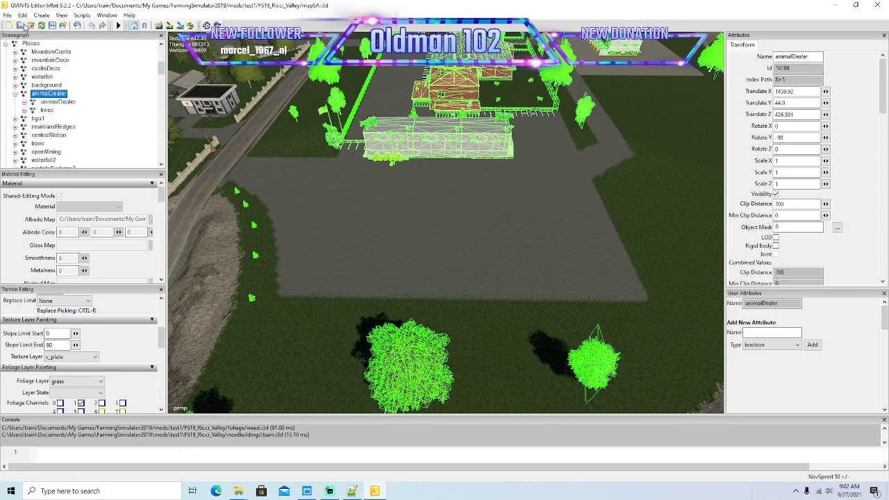
click(22, 14)
click(39, 91)
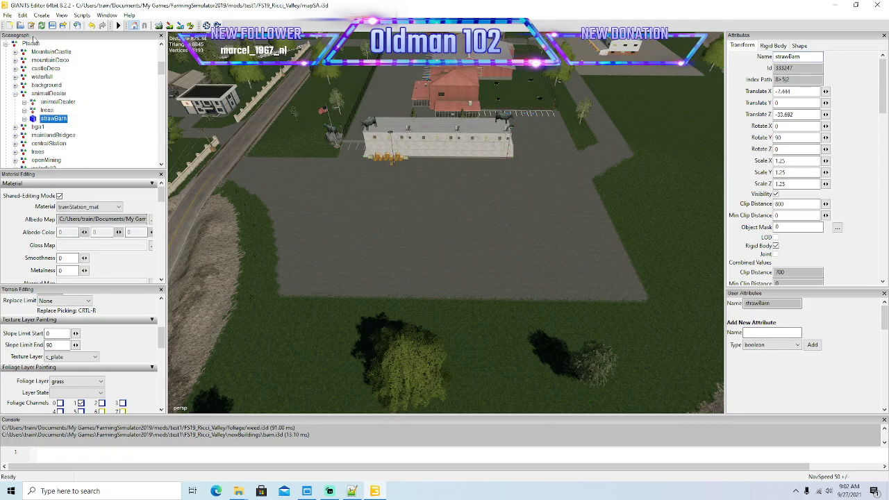
- Place the strawBarn on the paved lot with Interactive Placement
click(22, 15)
click(48, 148)
click(444, 239)
- Set the strawBarn's Rotate Y to 0
alt+drag(482, 274, 670, 266)
scroll(453, 285, up, 4)
scroll(670, 265, down, 3)
right_drag(671, 265, 669, 269)
drag(502, 188, 348, 185)
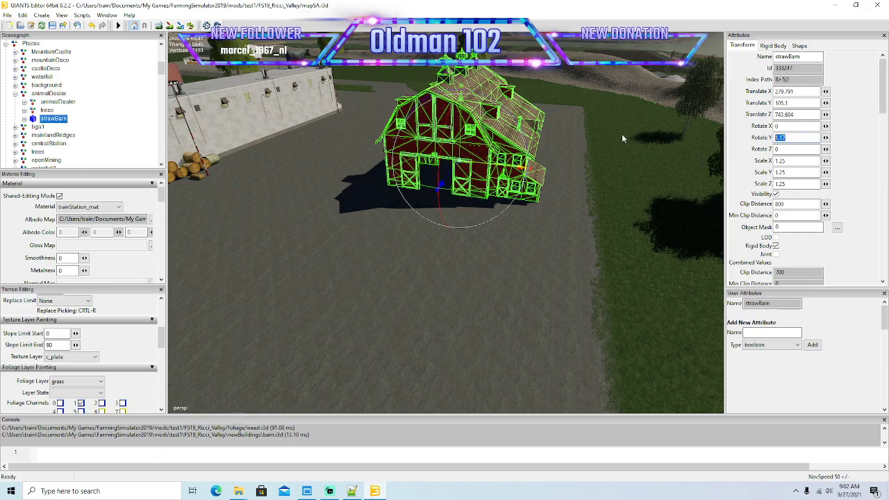
text(0)
key(Return)
- Lower the strawBarn slightly to about 105.06 in Translate Y and shift it on the lot to about 277.1 in X and 744 in Z
scroll(524, 238, up, 5)
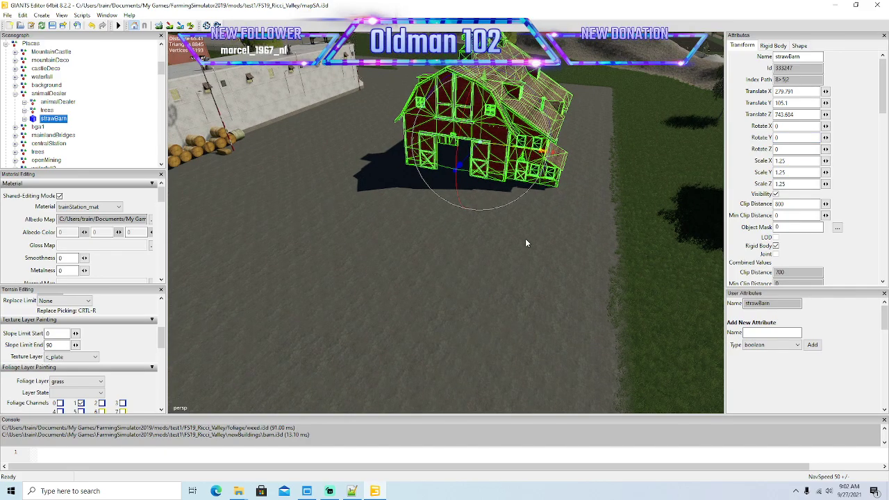
scroll(531, 229, up, 5)
scroll(532, 227, down, 4)
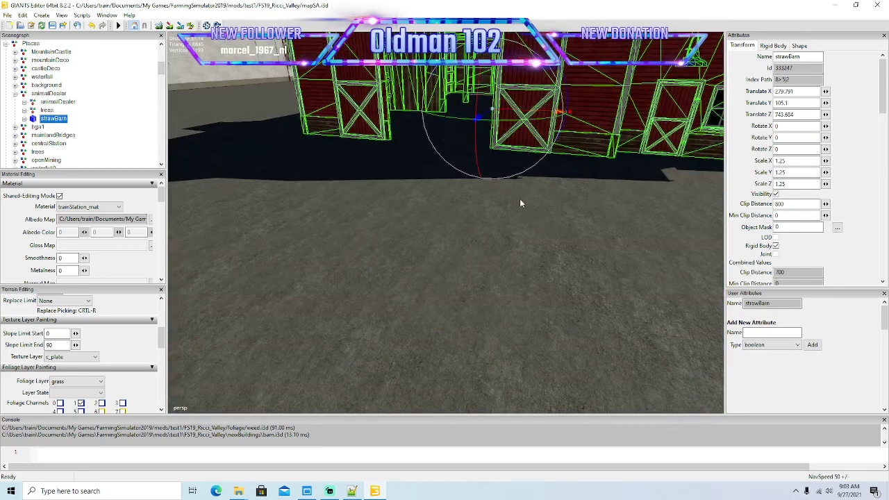
drag(492, 84, 492, 86)
alt+drag(498, 149, 400, 221)
scroll(510, 193, down, 8)
scroll(518, 152, up, 6)
scroll(466, 244, down, 4)
scroll(529, 205, up, 6)
scroll(400, 220, down, 4)
scroll(399, 218, down, 8)
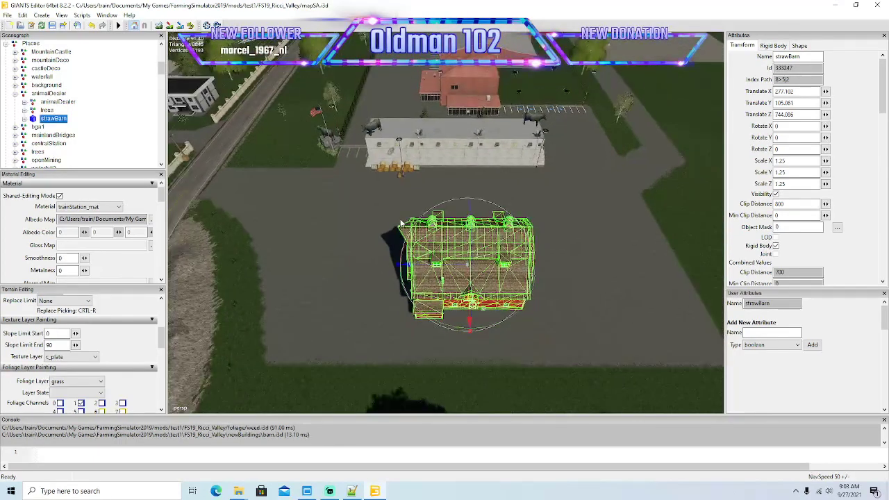
scroll(399, 223, down, 1)
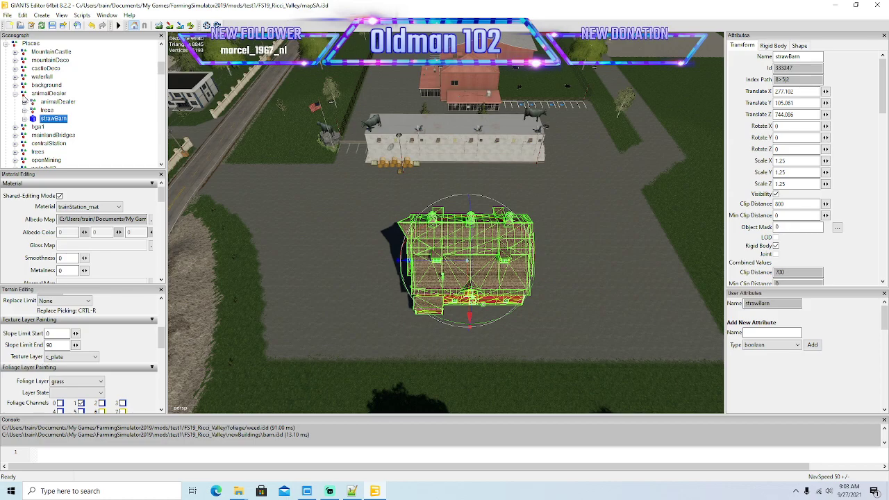
- Import the silo i3D file from the newBuildings folder into the map
click(23, 96)
click(50, 118)
click(7, 15)
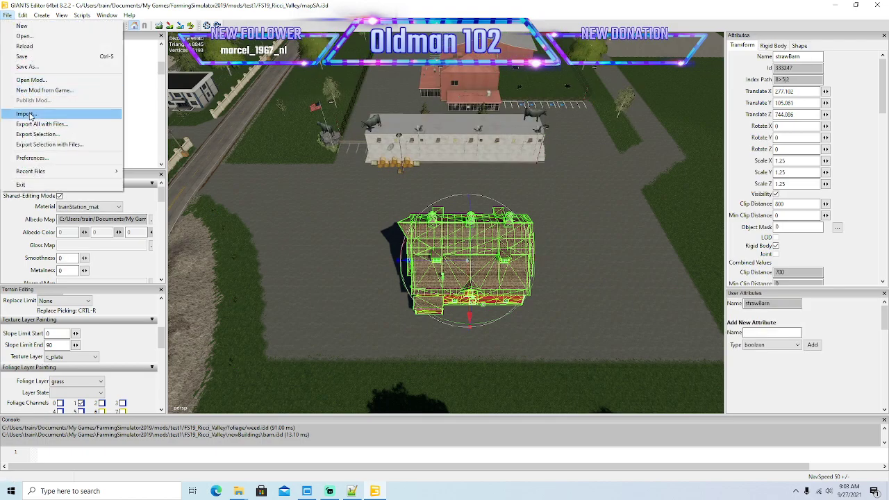
click(28, 115)
click(247, 172)
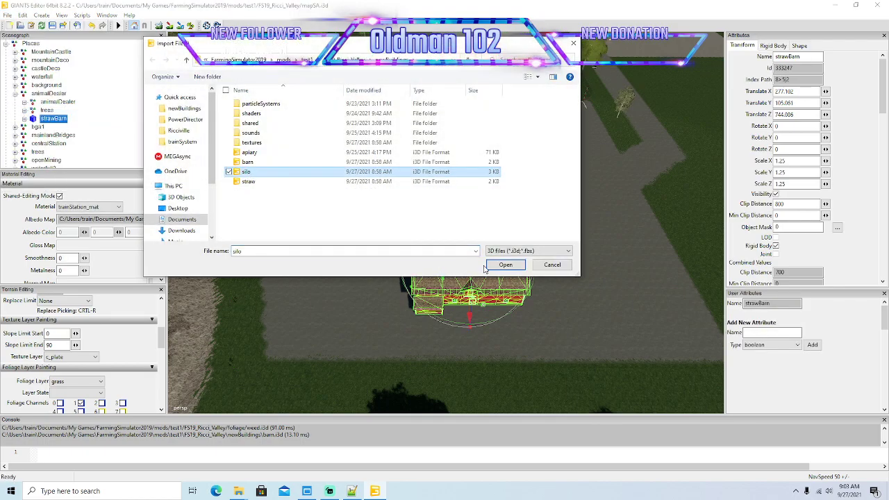
click(494, 265)
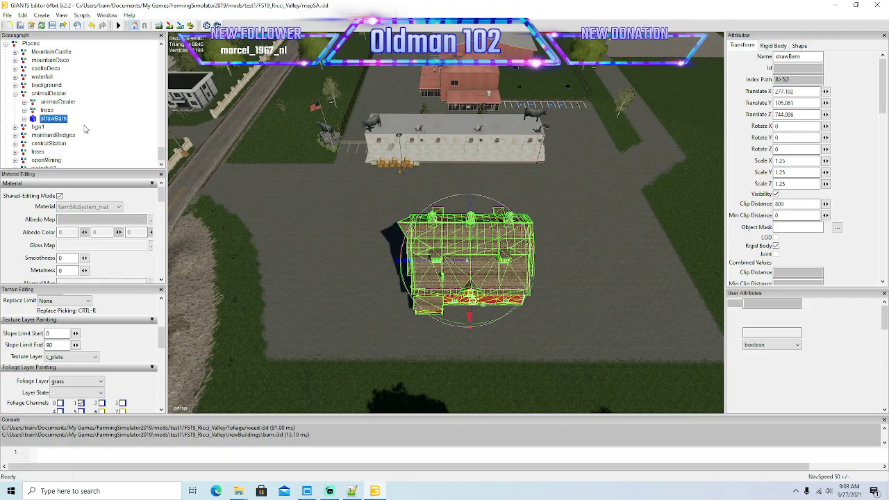
- Move the imported farmSiloExtensionLarge into the animalDealer group under Places by cutting and pasting it
scroll(86, 126, up, 8)
scroll(86, 126, up, 10)
scroll(86, 122, up, 10)
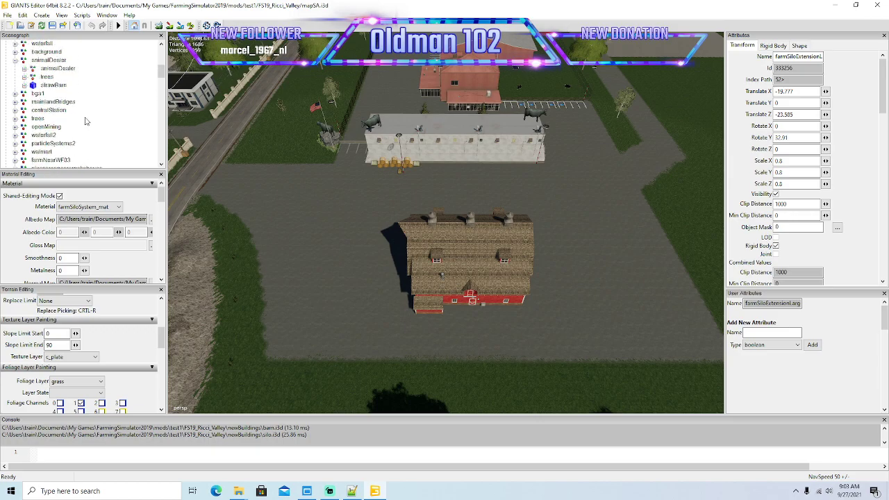
scroll(87, 122, up, 1)
click(24, 16)
click(38, 70)
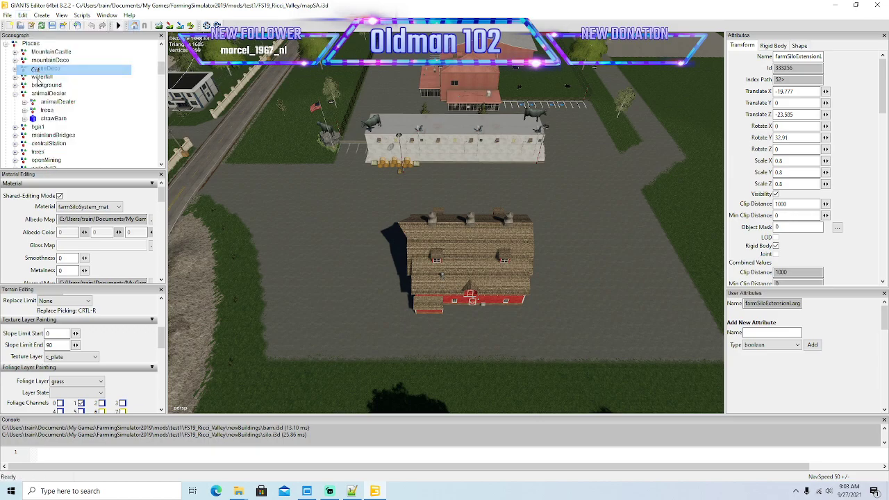
click(36, 94)
click(23, 15)
click(37, 81)
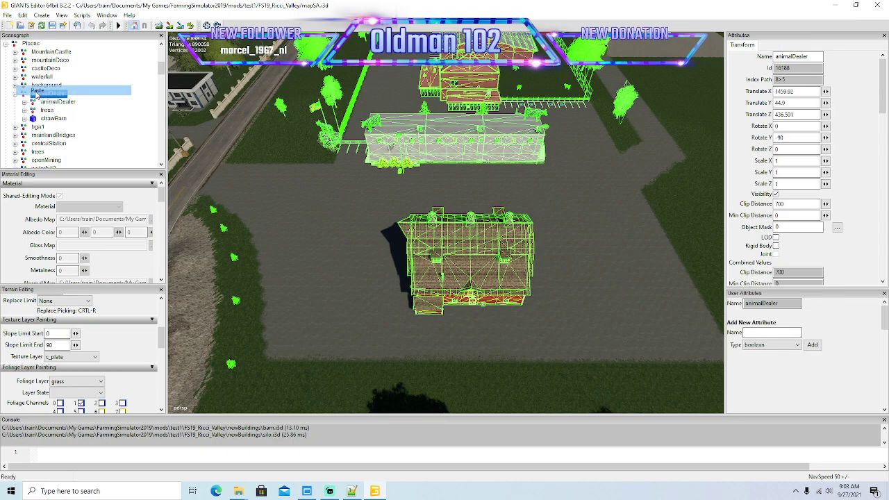
- Place the farmSiloExtensionLarge on the paved lot between the barn and the white building with Interactive Placement
click(22, 15)
click(38, 142)
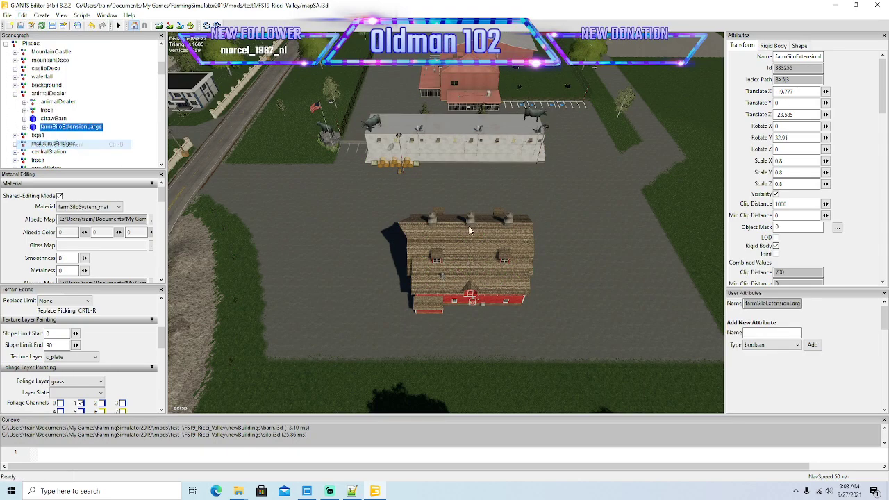
key(ctrl+b)
click(515, 210)
- Shift the silo close against the barn's side, to about 266.4 in Translate X and 731.4 in Translate Z
alt+drag(550, 240, 396, 259)
scroll(590, 241, up, 6)
scroll(395, 259, down, 3)
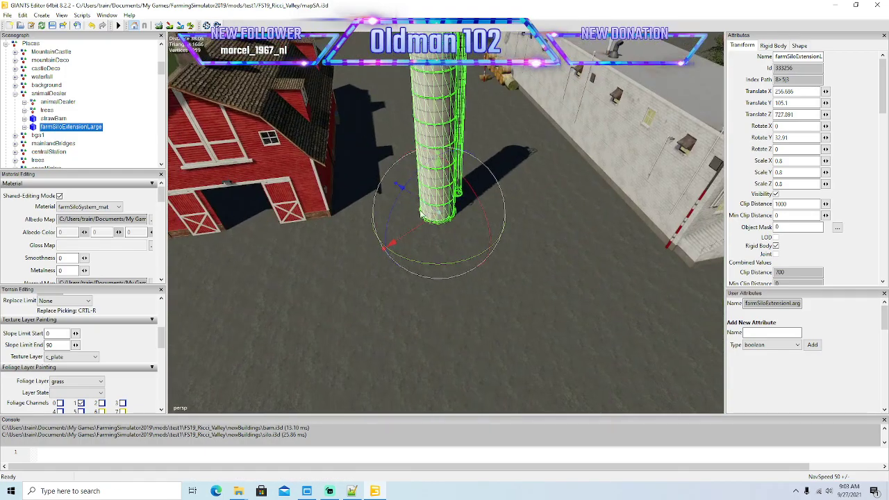
drag(397, 194, 315, 222)
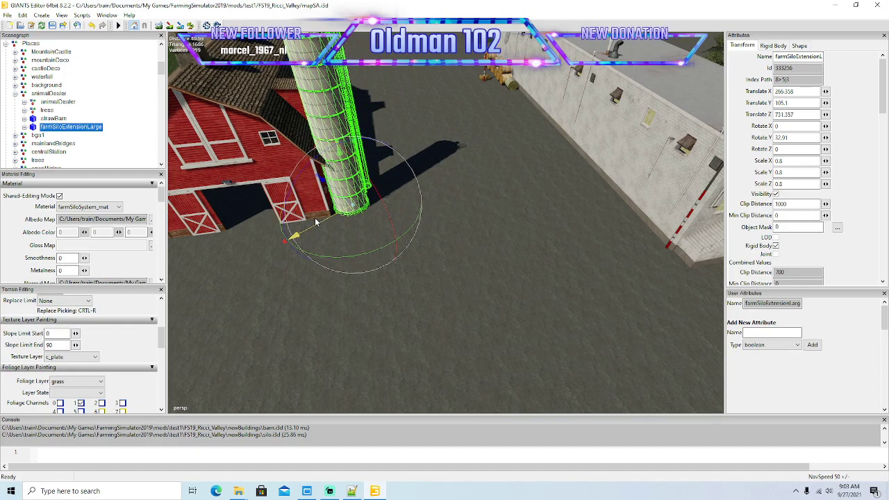
scroll(367, 248, down, 6)
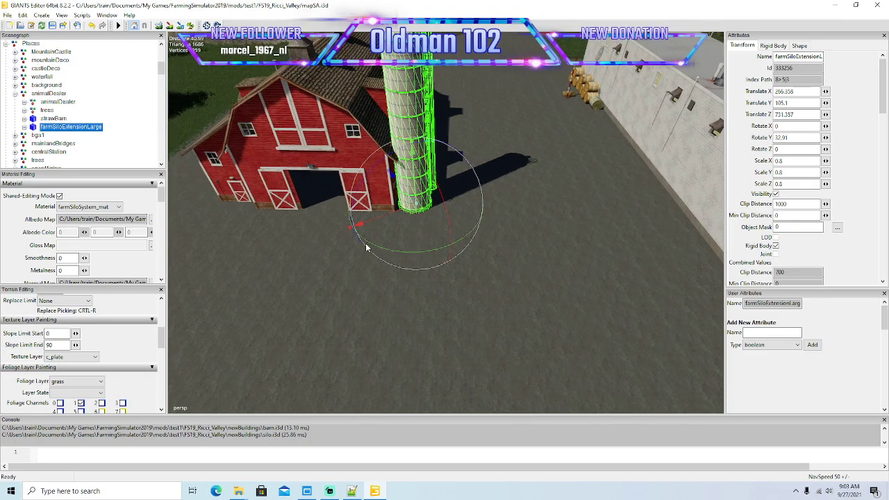
alt+drag(367, 248, 362, 230)
scroll(336, 229, up, 4)
scroll(382, 232, down, 6)
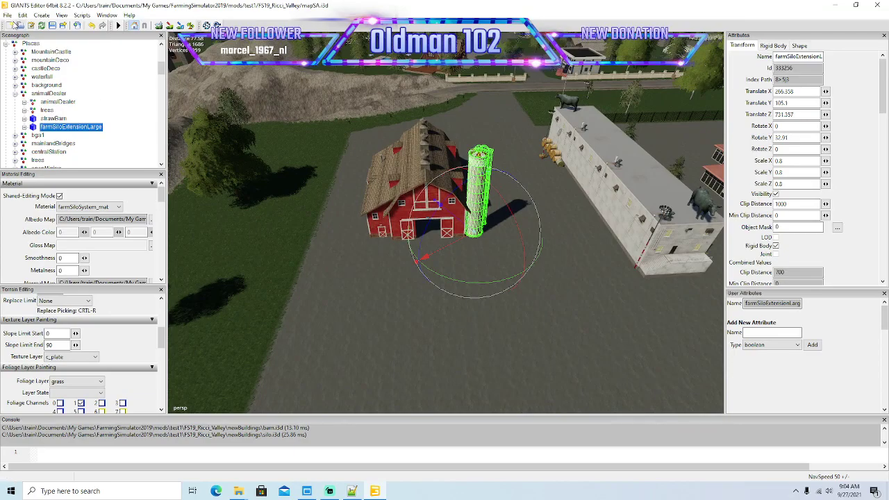
- Import the straw i3D file from the newBuildings folder into the map
click(6, 15)
click(21, 114)
click(265, 182)
click(497, 265)
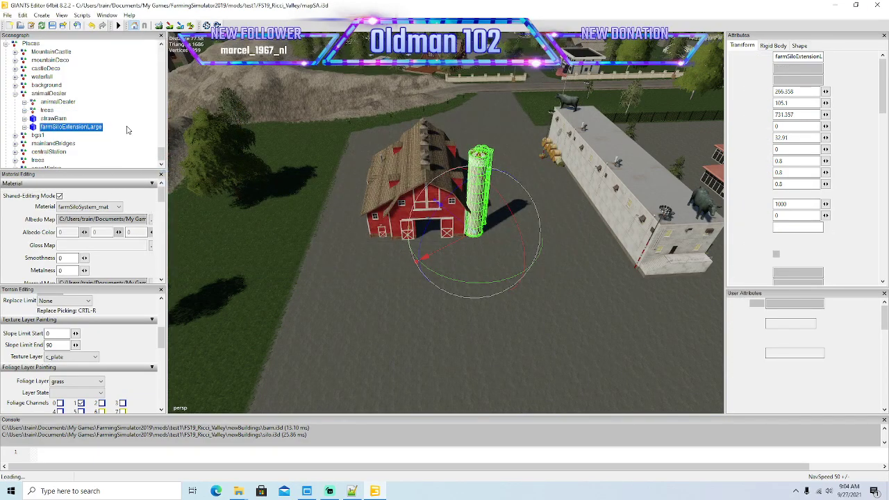
- Move the imported Heap into the animalDealer group by cutting and pasting it
scroll(93, 132, up, 10)
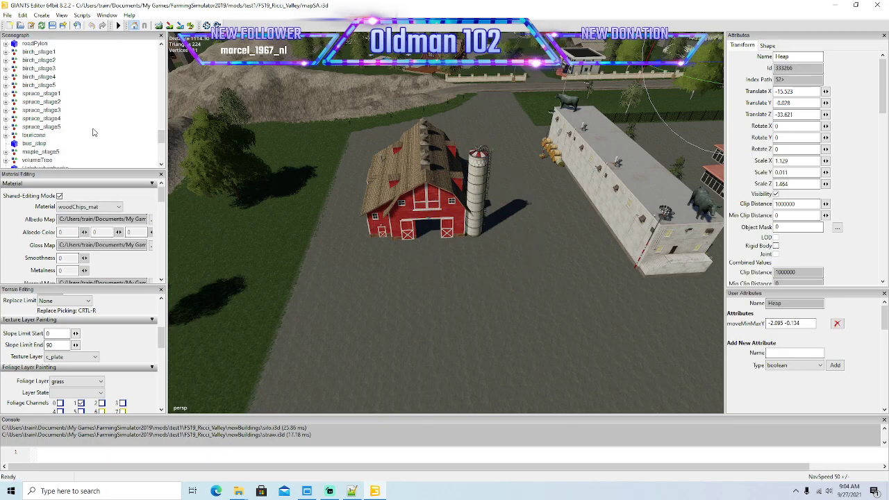
scroll(93, 132, up, 10)
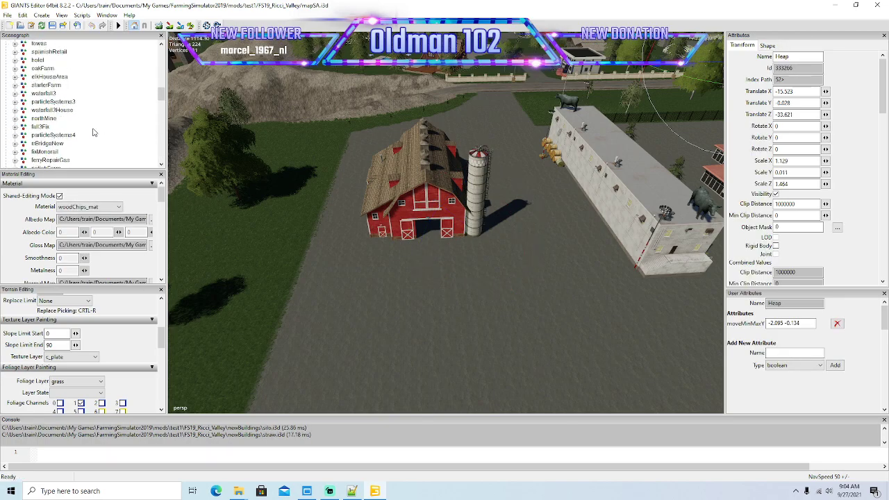
scroll(93, 132, up, 5)
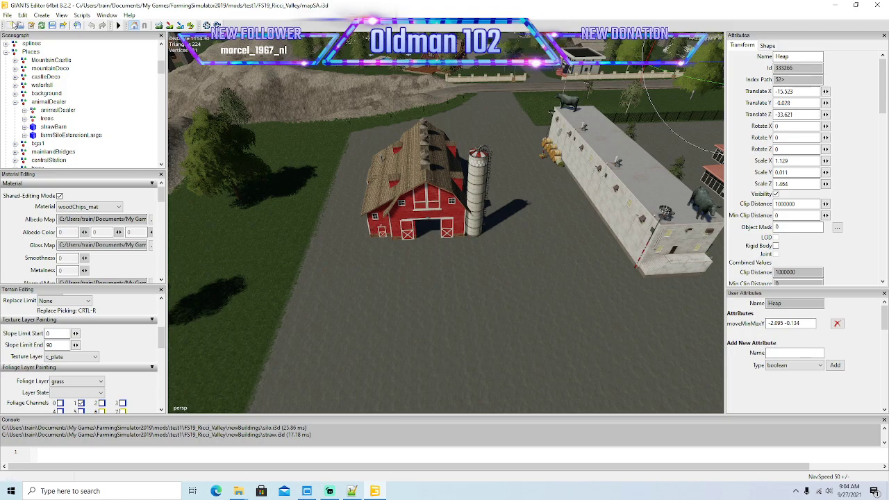
click(26, 15)
click(35, 70)
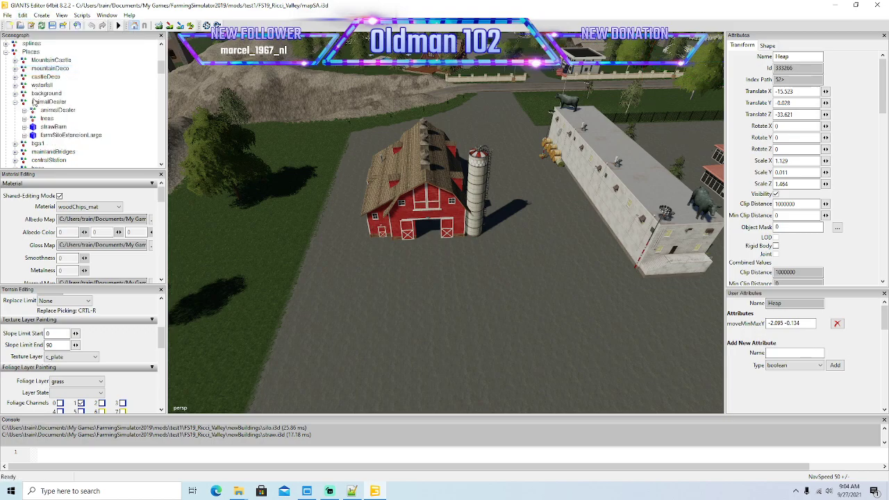
click(35, 102)
click(22, 14)
click(36, 90)
- Place the Heap on the pavement in front of the barn's open doorway with Interactive Placement
click(22, 15)
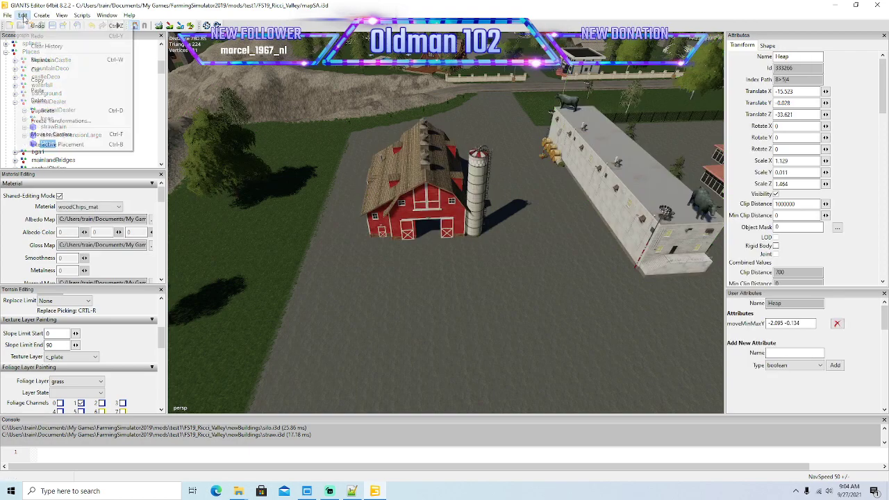
click(41, 144)
click(394, 290)
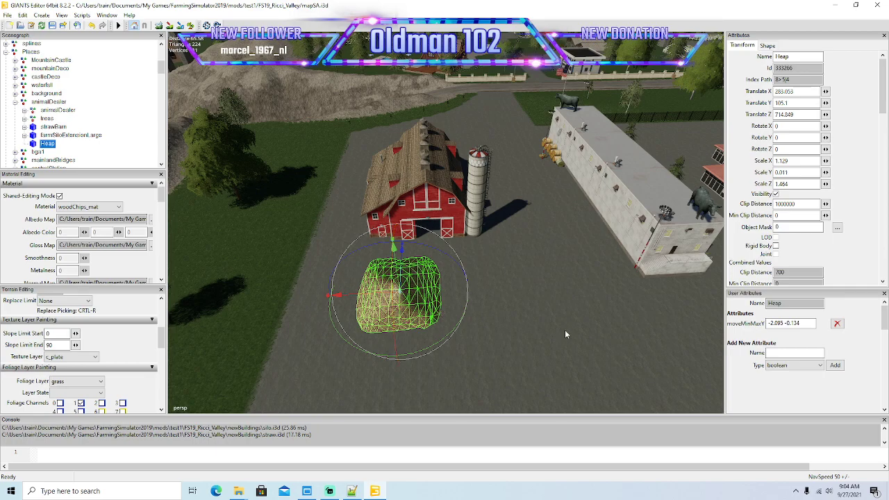
- Try to rescale the Heap vertically by hand and undo the attempt
alt+drag(531, 306, 440, 291)
scroll(525, 332, up, 4)
scroll(545, 332, up, 3)
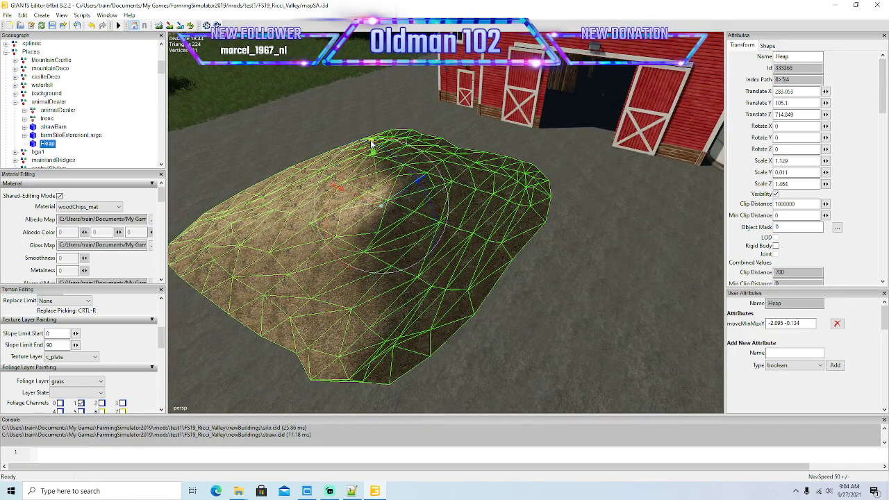
drag(371, 144, 370, 144)
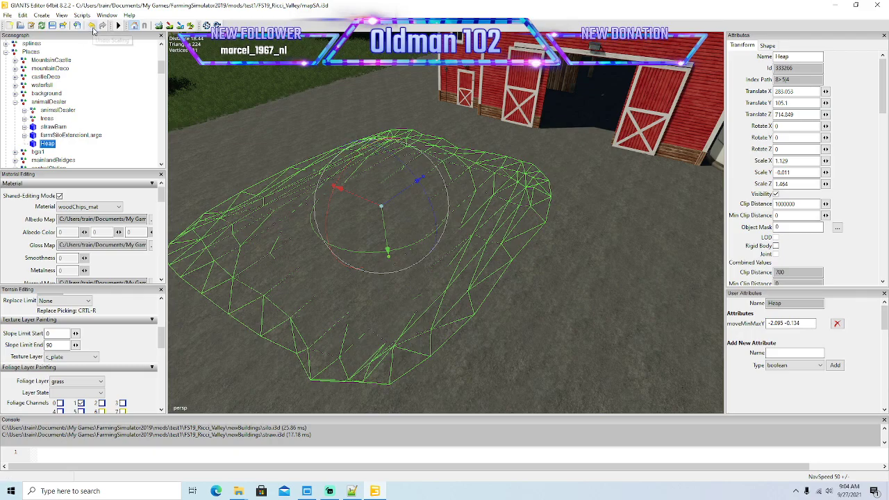
click(93, 29)
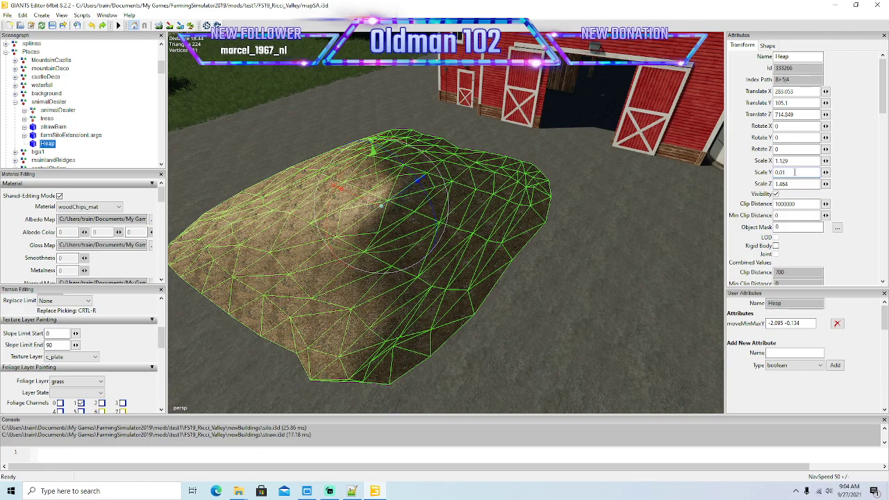
- Set the Heap's Scale Y to 0.001
key(BackSpace)
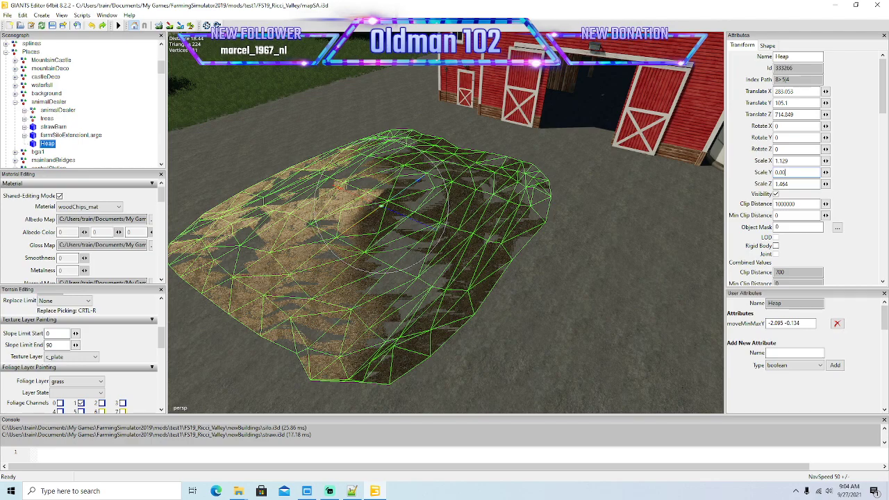
text(1)
alt+drag(668, 203, 628, 226)
scroll(430, 261, up, 5)
scroll(625, 210, down, 3)
scroll(672, 168, up, 2)
scroll(672, 172, up, 4)
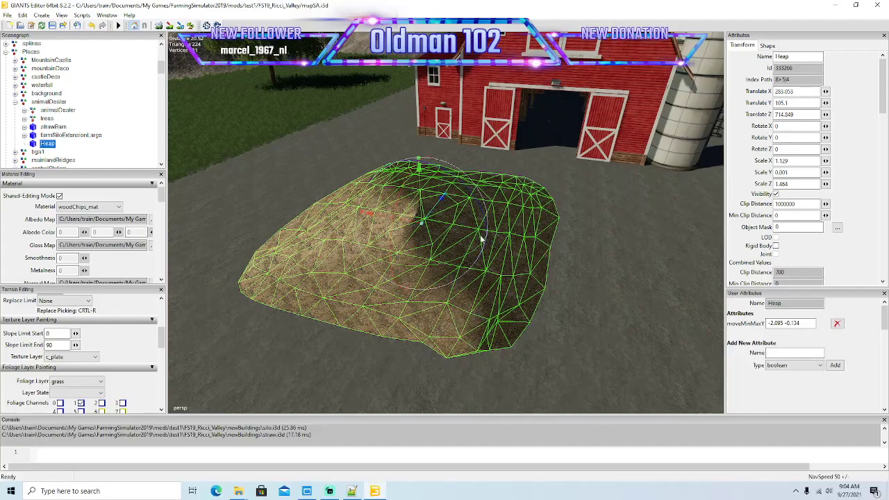
- Move the Heap through the doorway into the barn, to about 277.8 in Translate X and 736.5 in Translate Z
drag(438, 212, 526, 143)
alt+drag(552, 177, 545, 209)
scroll(589, 144, up, 2)
scroll(588, 145, up, 3)
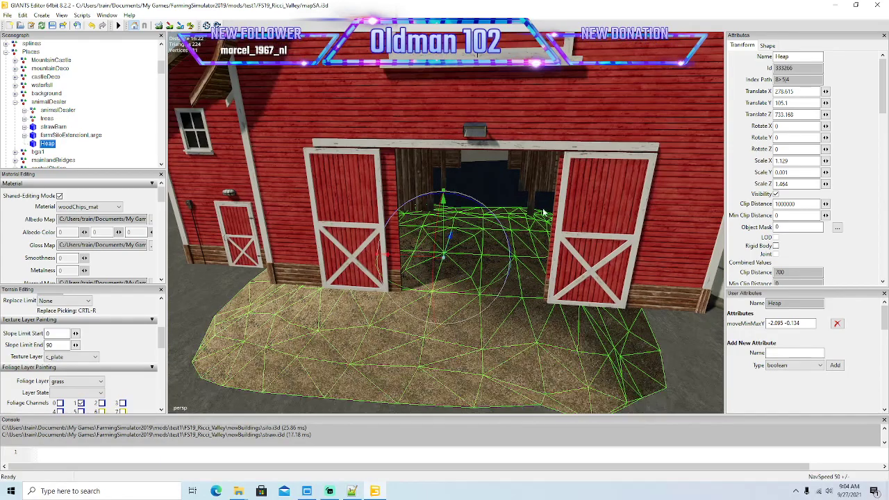
drag(448, 242, 513, 166)
drag(425, 226, 246, 263)
scroll(479, 197, up, 5)
scroll(473, 221, up, 5)
scroll(266, 275, down, 6)
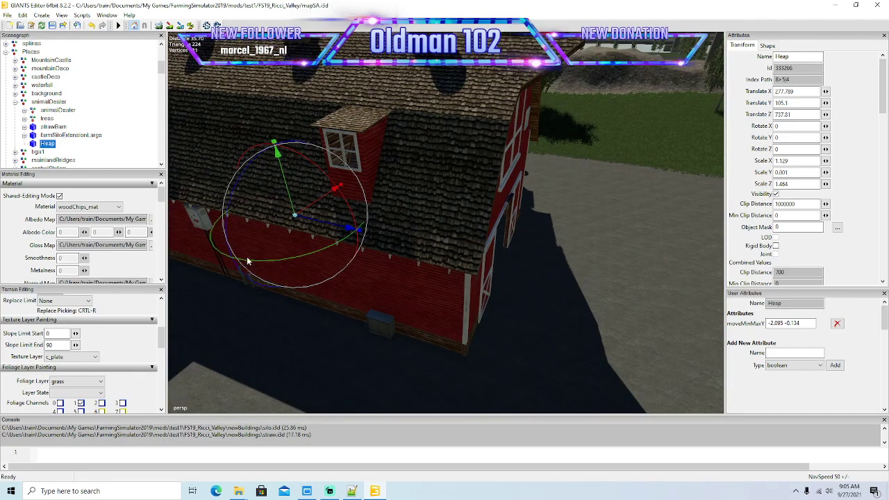
drag(313, 220, 301, 216)
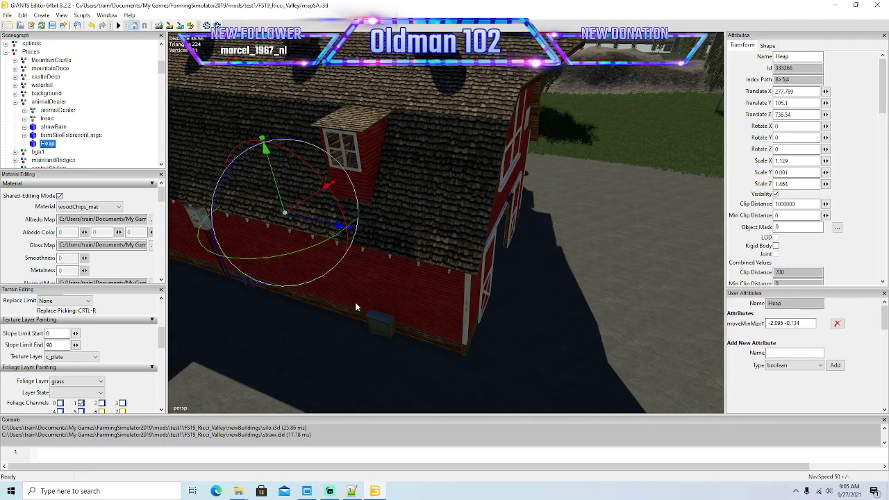
- Duplicate the Heap and move the copy to the barn's opposite doorway, at about 752.7 in Translate Z
key(ctrl+d)
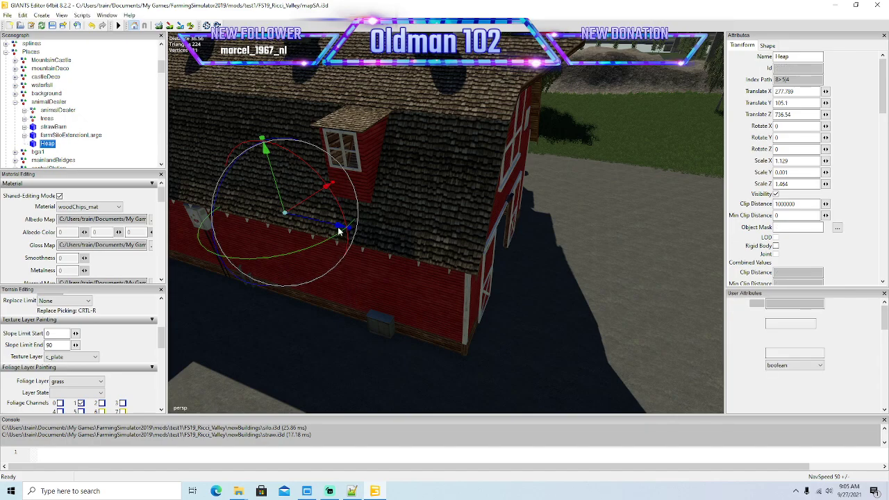
drag(339, 231, 512, 313)
alt+drag(513, 312, 372, 324)
scroll(588, 308, up, 3)
scroll(339, 299, up, 3)
scroll(390, 320, down, 6)
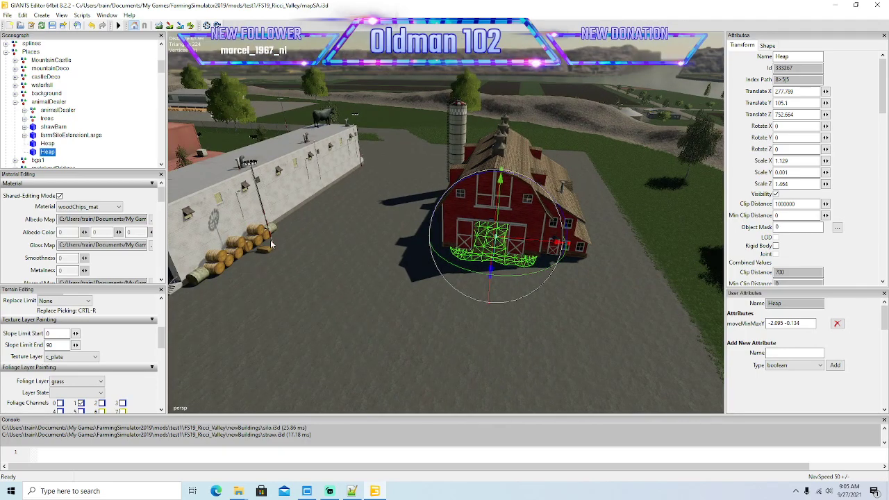
- Move the floodLightPole beside the hay bales to the barn's near corner, at about -1333.8 in X and 484.8 in Z
right_drag(269, 234, 357, 252)
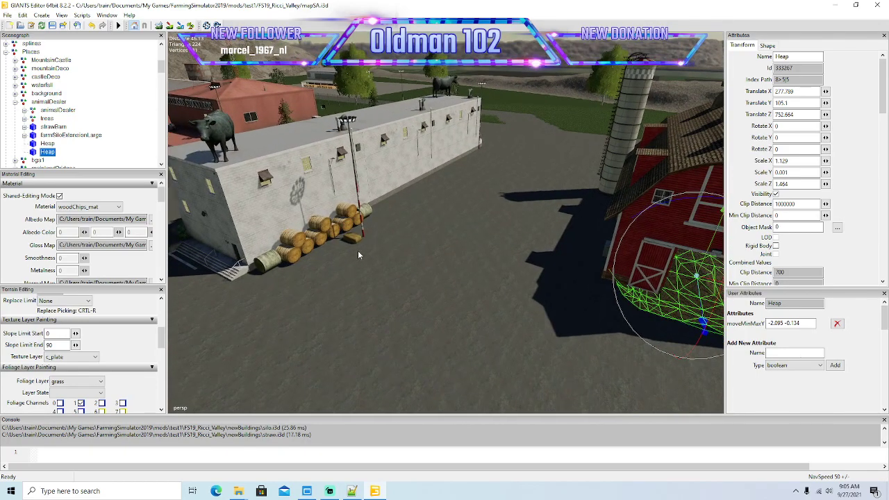
click(361, 232)
drag(361, 232, 638, 332)
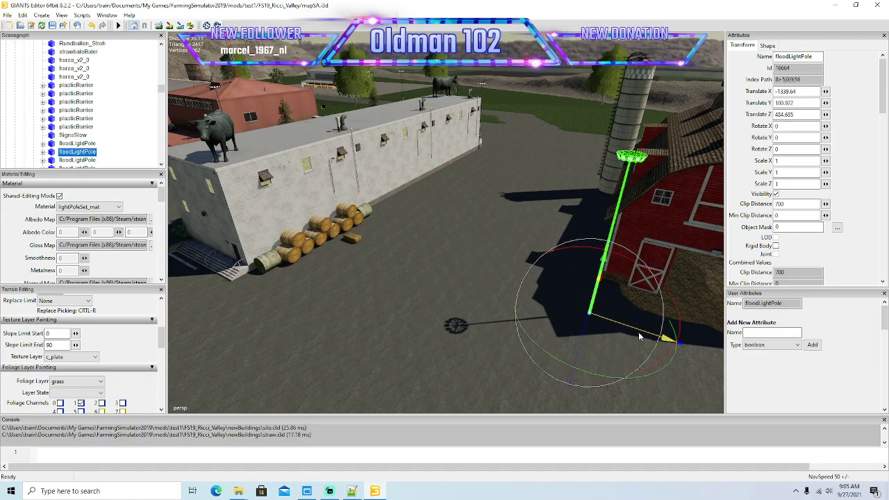
right_drag(619, 359, 713, 358)
alt+drag(712, 358, 773, 366)
alt+right_drag(773, 366, 696, 351)
drag(543, 273, 382, 323)
- Move the strawbaleBaler bale from the white building to the barn doorway, at about -1335 in X and 488.6 in Z
scroll(399, 321, up, 3)
scroll(400, 322, down, 5)
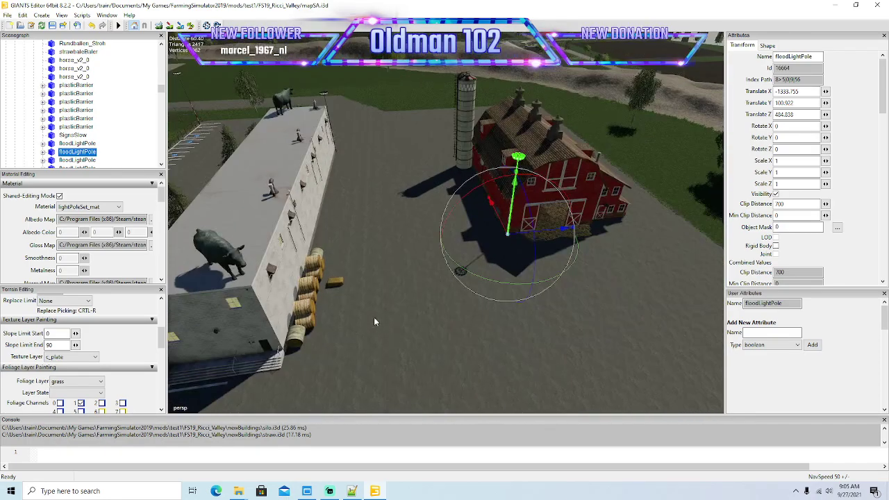
click(338, 283)
drag(363, 288, 597, 263)
right_drag(597, 262, 613, 308)
scroll(604, 319, up, 5)
alt+drag(613, 308, 610, 331)
drag(569, 265, 361, 251)
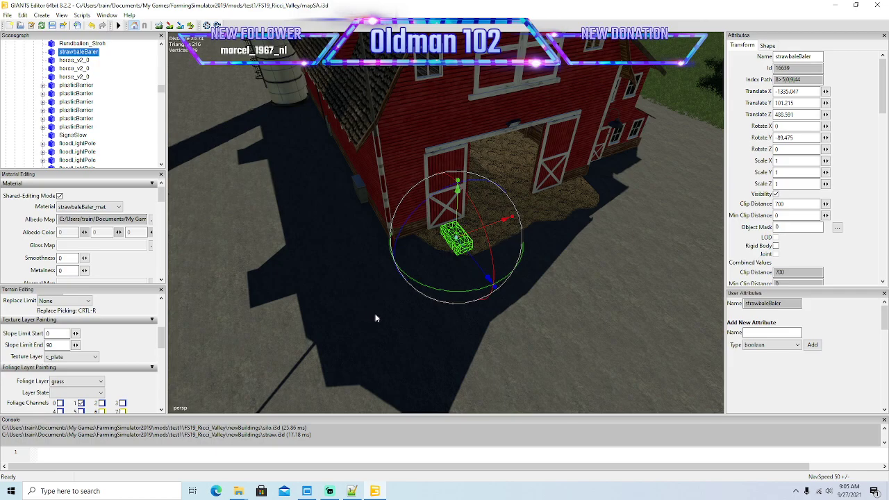
- Duplicate the strawbaleBaler twice and line the copies up beside it along the barn wall, at about 486.9 and 485.4 in Translate Z
key(ctrl+d)
drag(475, 234, 448, 243)
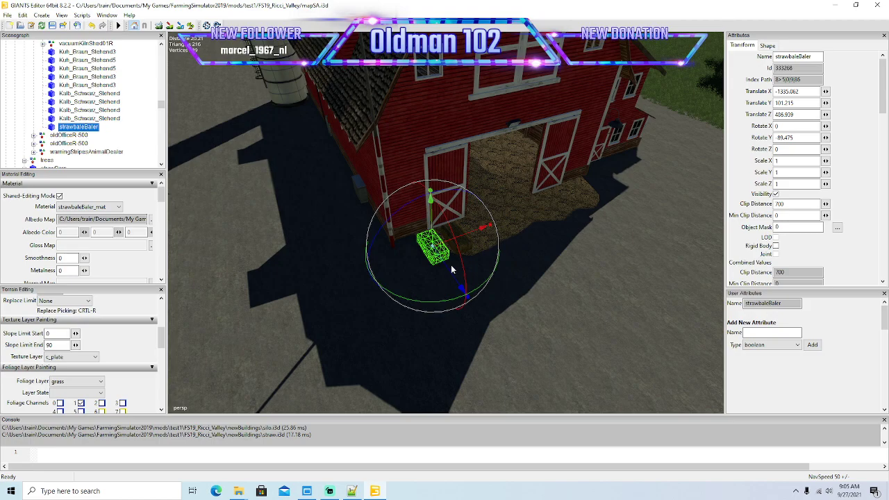
key(ctrl+d)
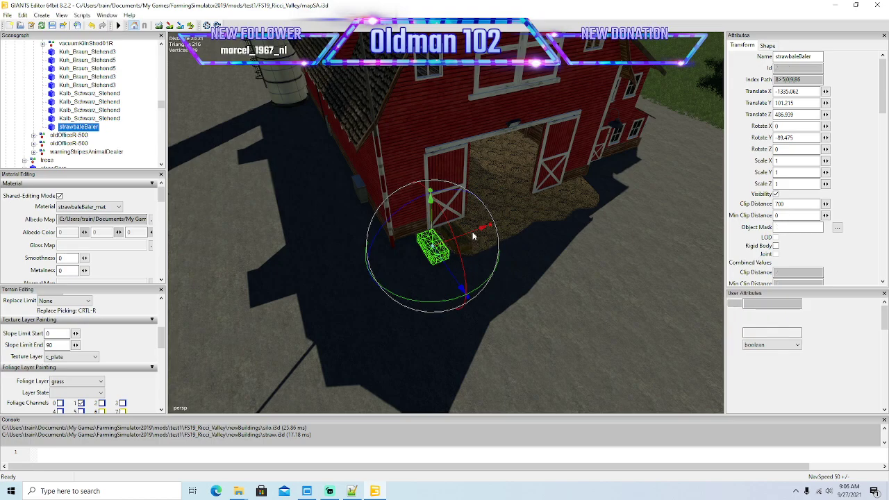
key(ctrl+d)
drag(472, 236, 444, 241)
- Duplicate the end bale and stack the copy on the row, at about 101.9 in Translate Y and 486.2 in Translate Z
alt+drag(478, 336, 474, 270)
scroll(474, 276, up, 2)
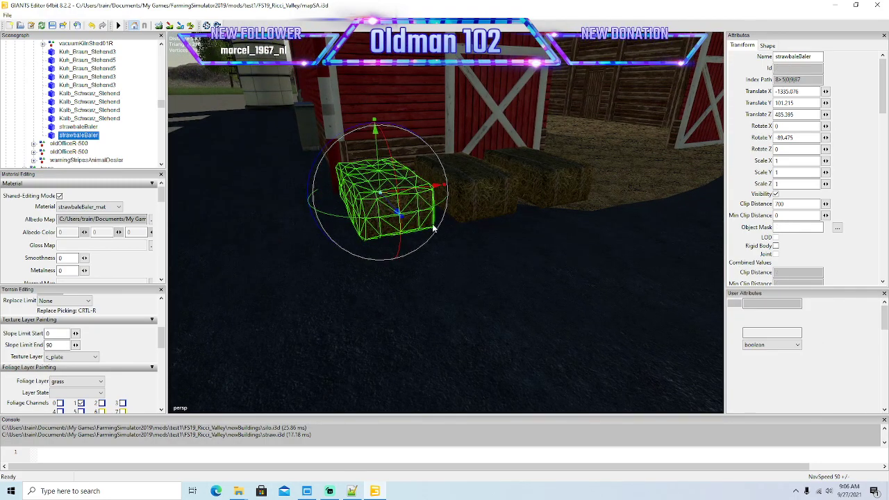
key(ctrl+d)
drag(428, 189, 423, 114)
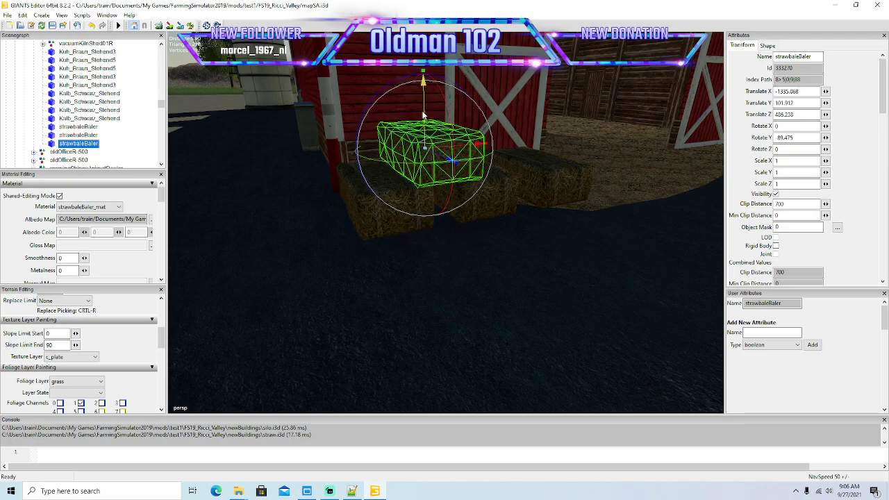
scroll(513, 286, down, 10)
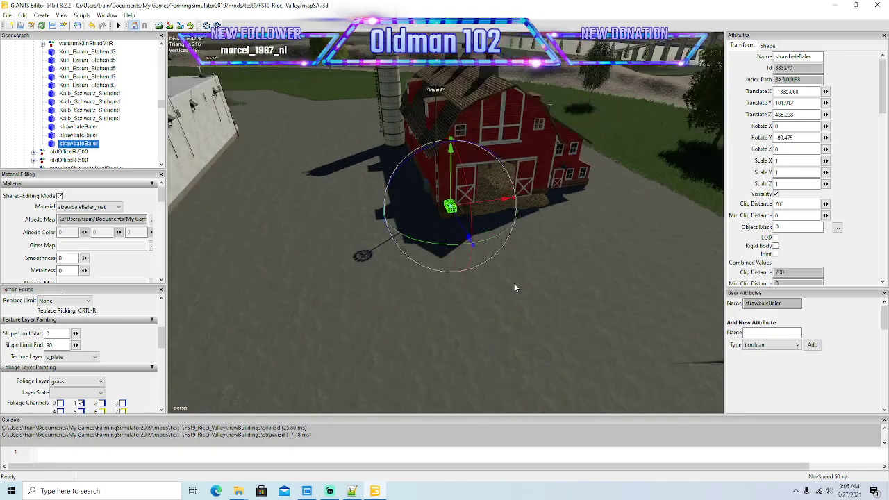
alt+drag(507, 286, 494, 311)
scroll(529, 262, up, 5)
scroll(502, 307, down, 7)
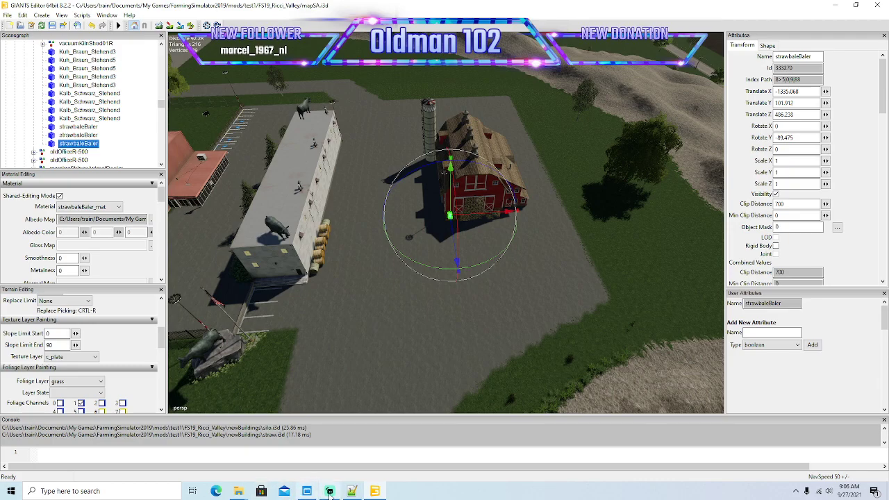
- Switch to Notepad++ and look through the selling station entries near the end of mapSA_items.xml
click(351, 491)
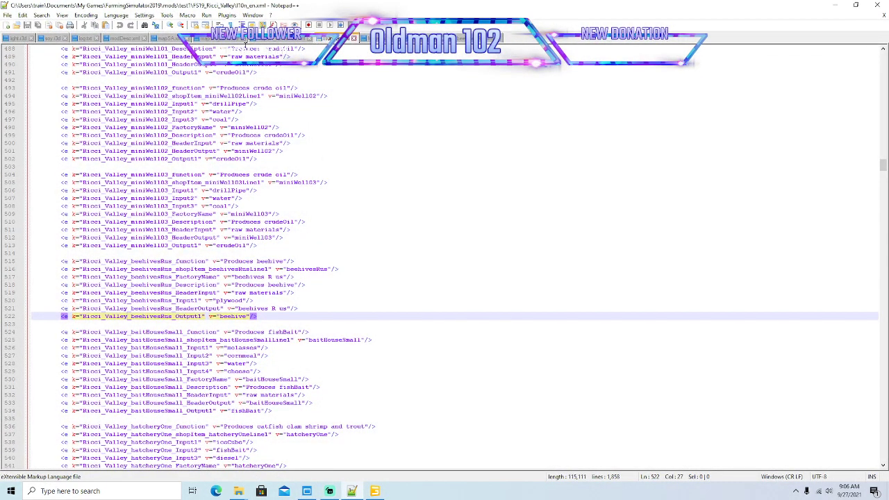
click(227, 40)
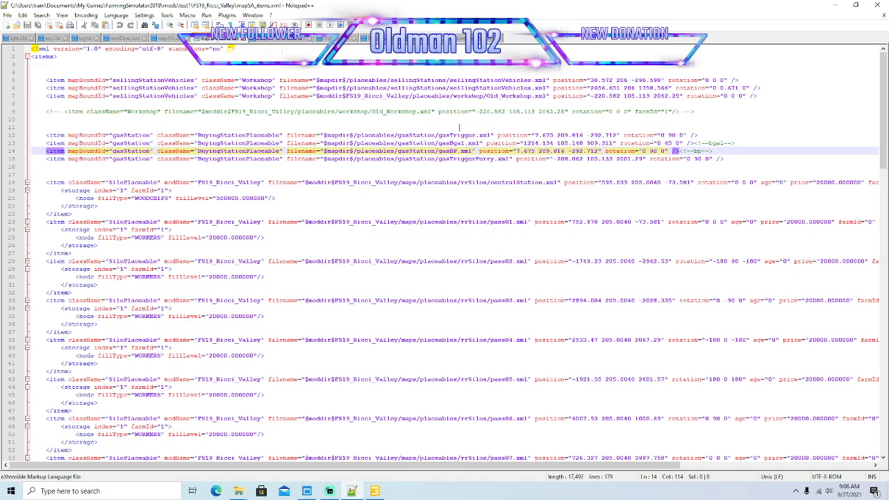
scroll(422, 261, down, 20)
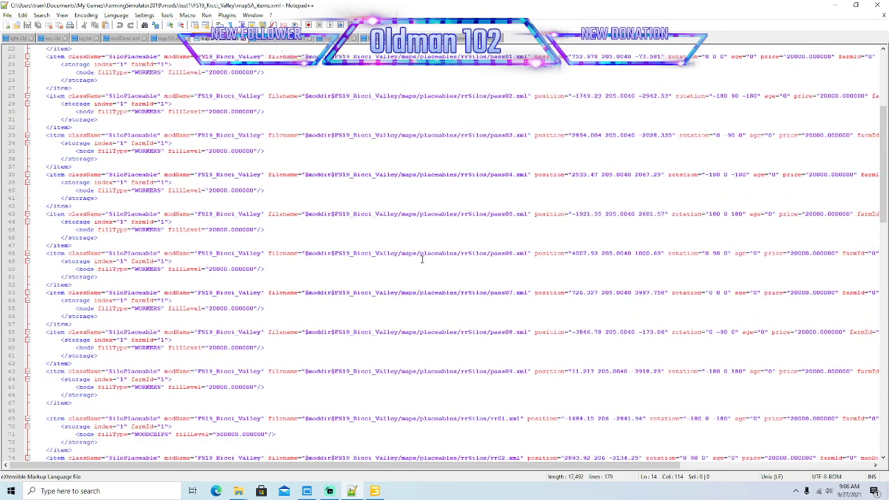
scroll(422, 259, down, 7)
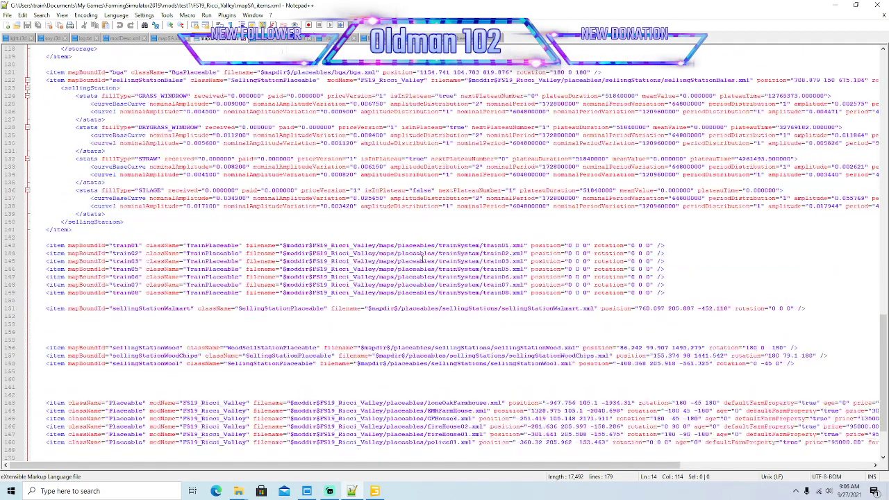
scroll(422, 259, down, 4)
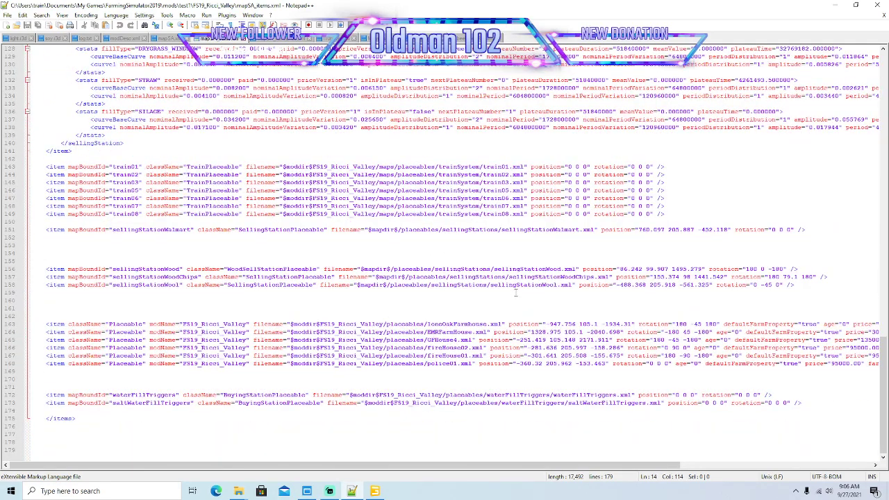
click(546, 285)
click(552, 276)
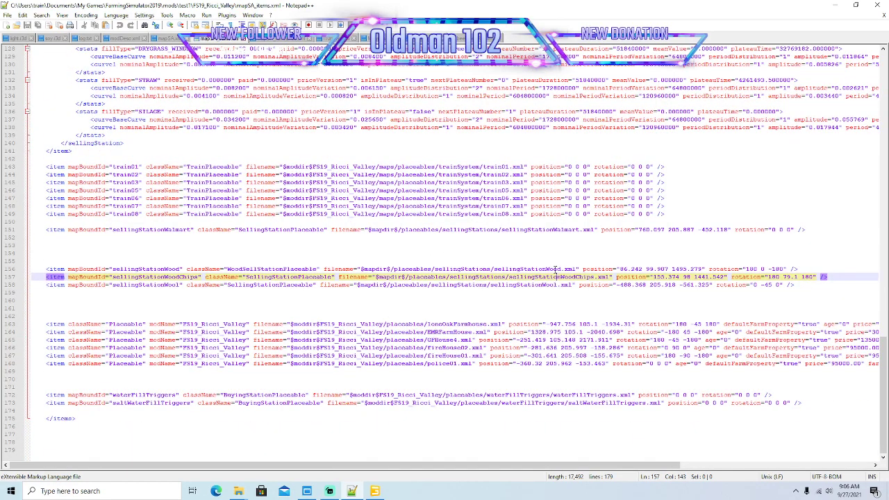
click(555, 269)
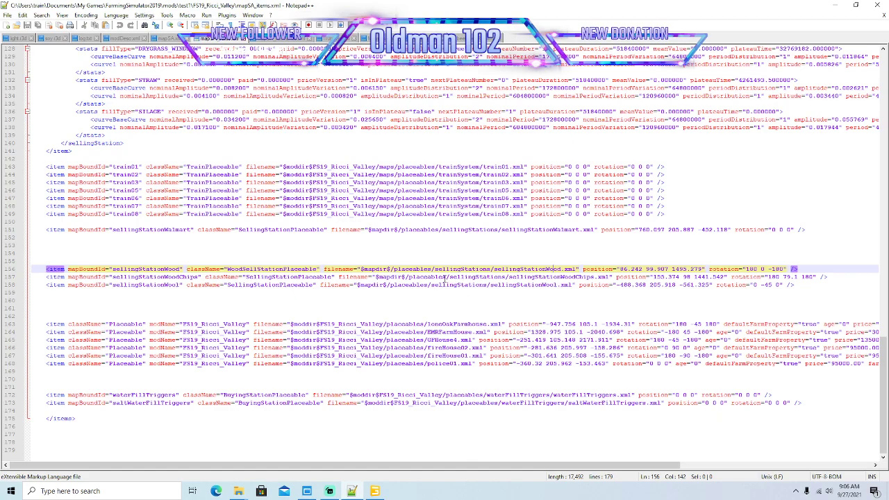
click(397, 229)
- Locate the sellingStationBales item in mapSA_items.xml, check its file path and position, and return to GIANTS Editor
scroll(400, 253, up, 8)
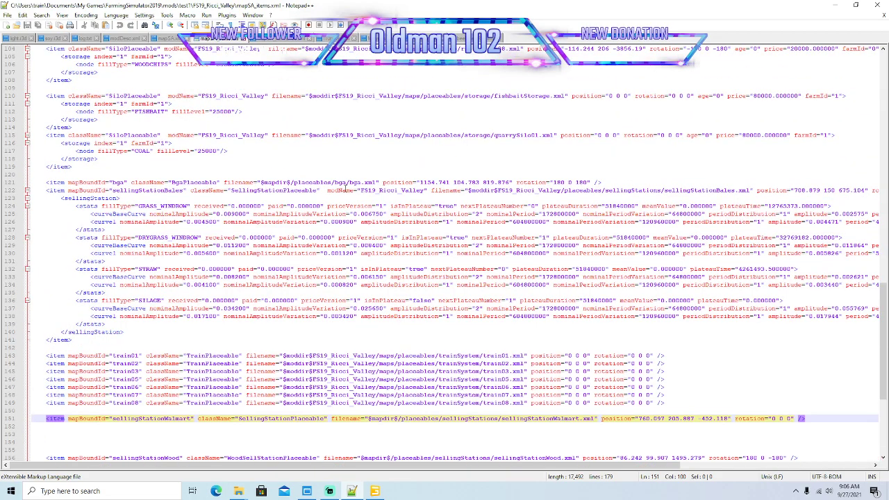
click(78, 190)
drag(461, 465, 576, 465)
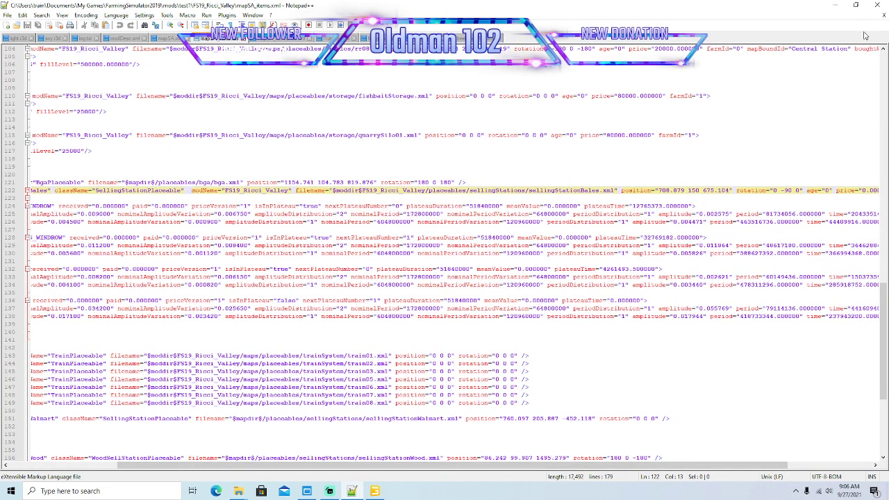
click(835, 4)
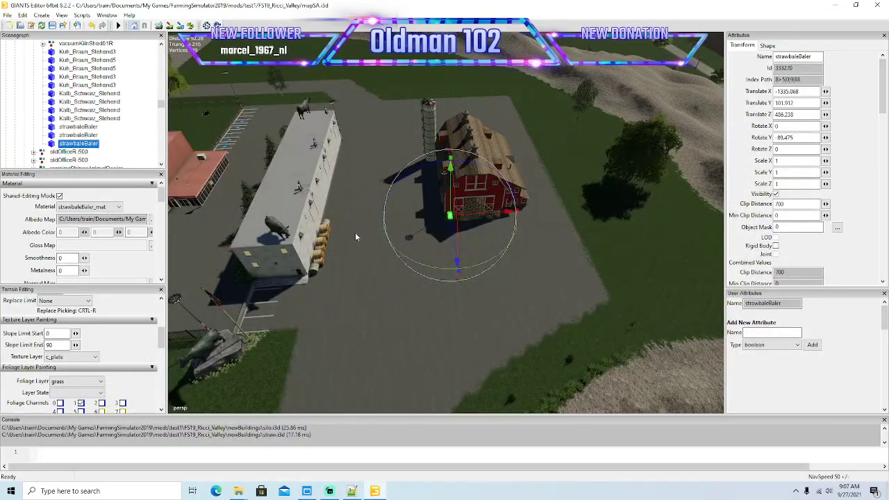
- Locate the sellingStationBales i3d file in the mod's placeables/sellingStations folder in File Explorer
mouse_move(236, 490)
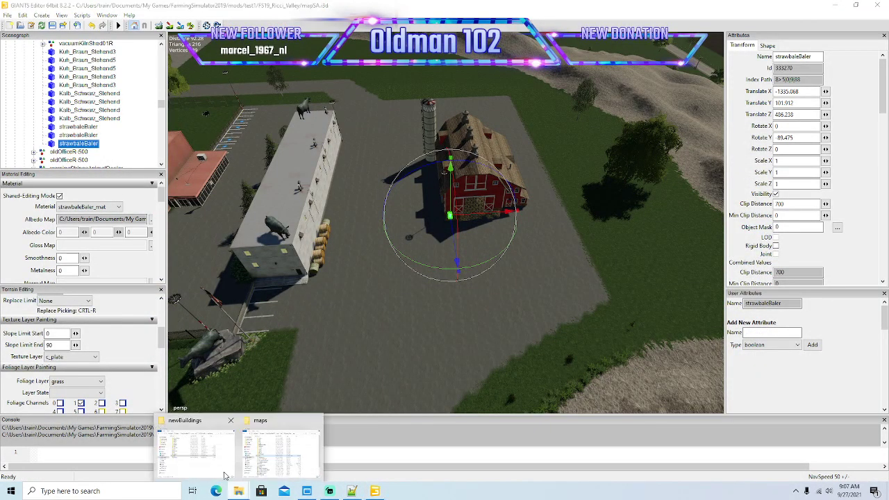
click(214, 471)
click(411, 86)
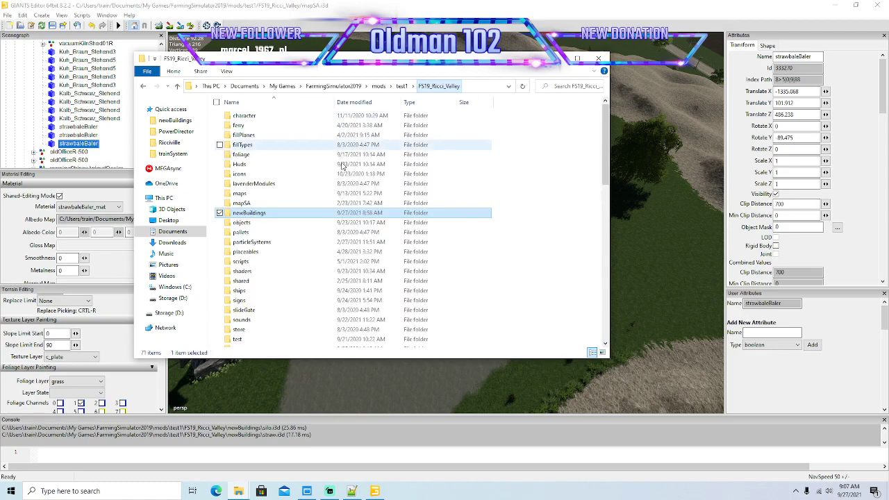
double_click(263, 253)
double_click(265, 169)
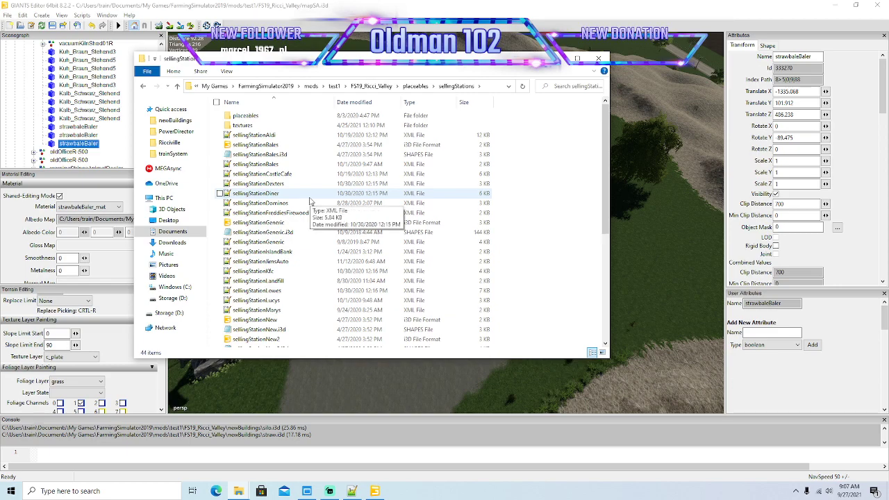
click(264, 145)
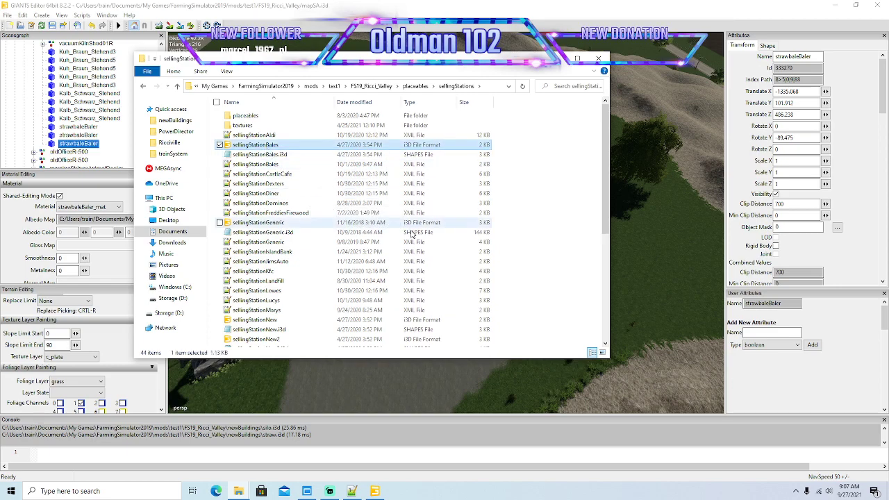
click(558, 59)
- Import sellingStationBales.i3d from the mod's placeables/sellingStations folder into the map
click(8, 15)
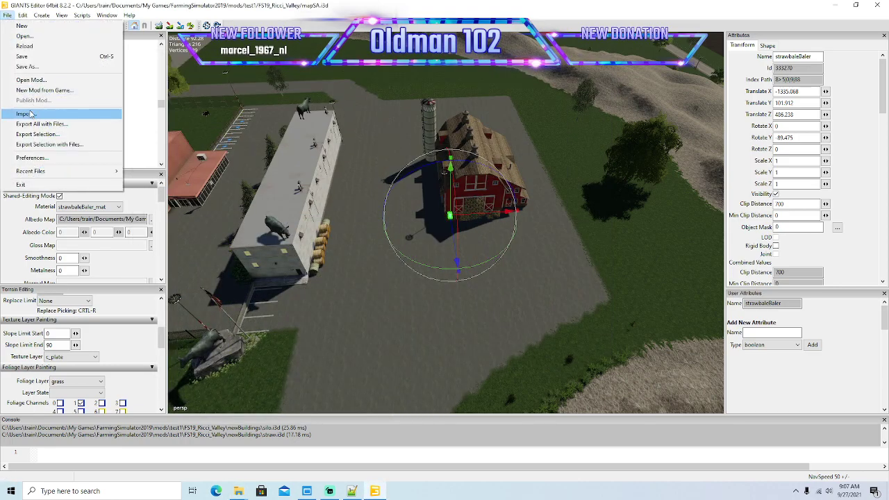
click(29, 114)
click(359, 61)
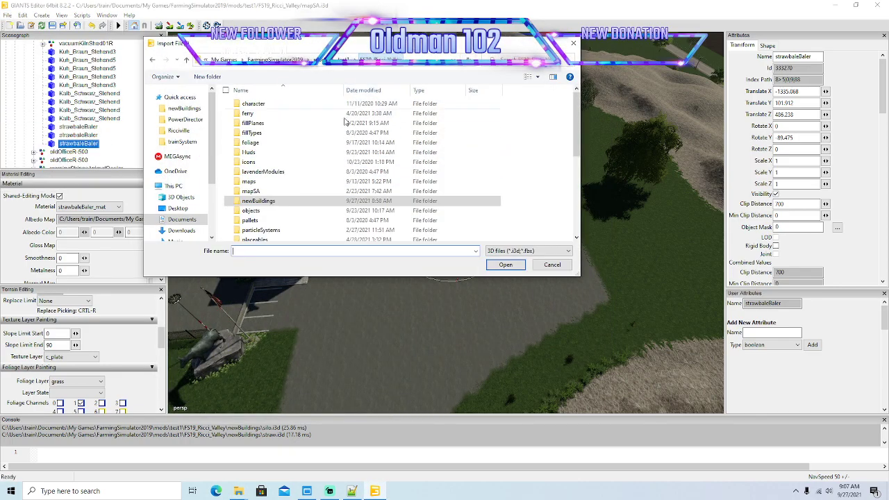
scroll(275, 219, down, 2)
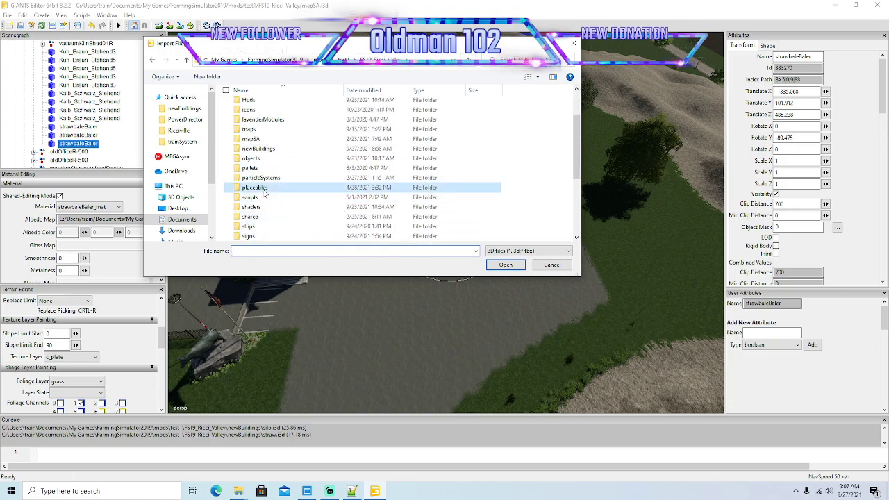
double_click(276, 187)
click(274, 154)
double_click(273, 154)
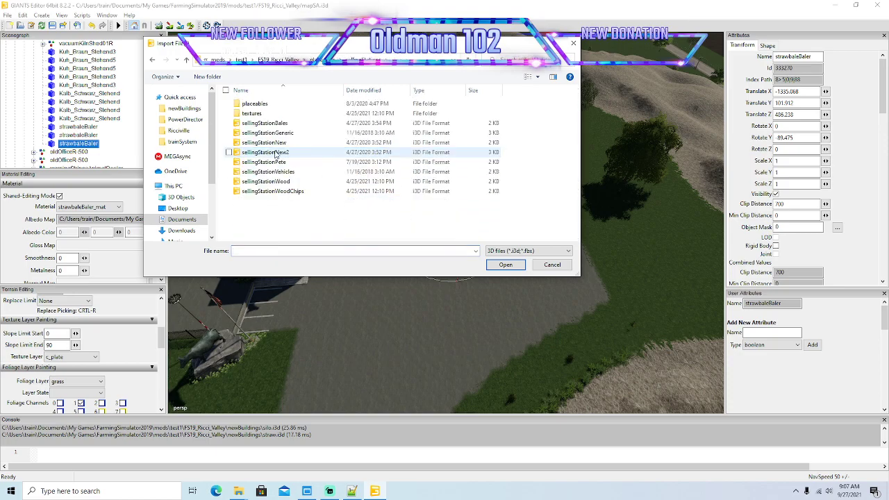
click(277, 124)
click(504, 265)
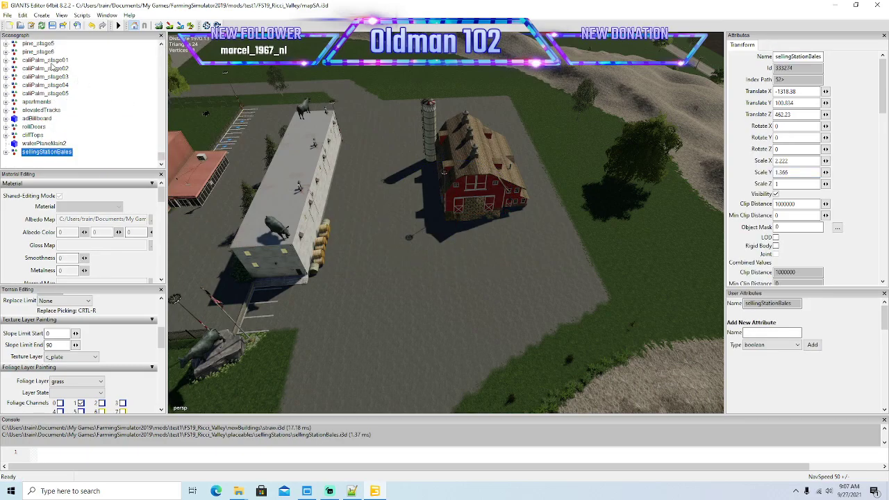
- Place the imported sellingStationBales on the pavement beside the barn with interactive placement, at about 708.36 in X and 690.02 in Z
click(22, 15)
click(75, 146)
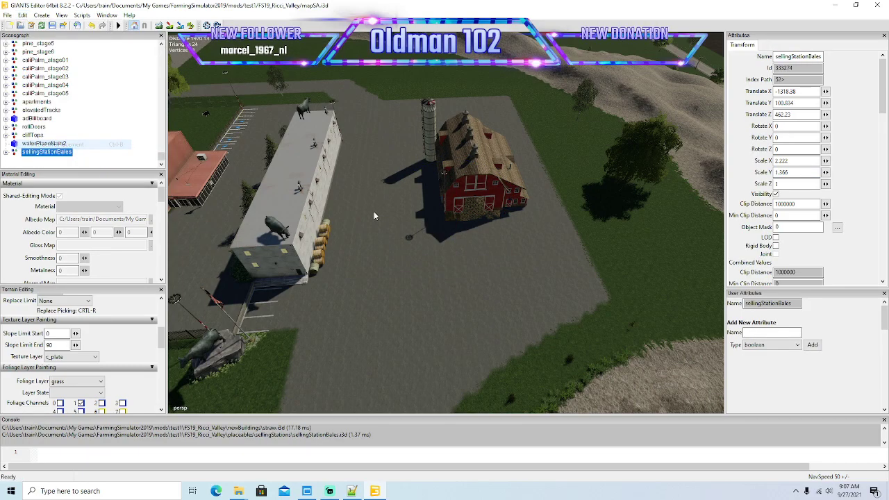
click(391, 201)
alt+drag(395, 214, 424, 247)
scroll(431, 260, up, 5)
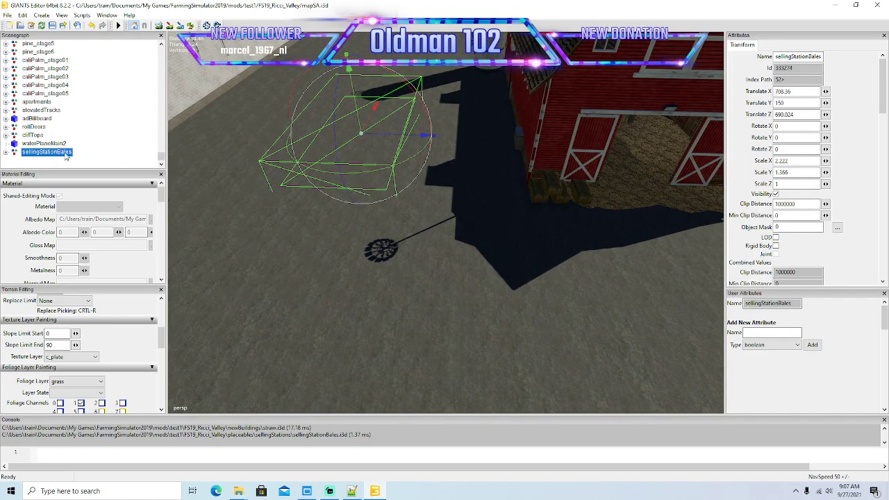
- Examine the exactFillRootNode and baleTrigger shapes inside sellingStationBales, then reselect the parent group
click(6, 152)
scroll(88, 152, down, 1)
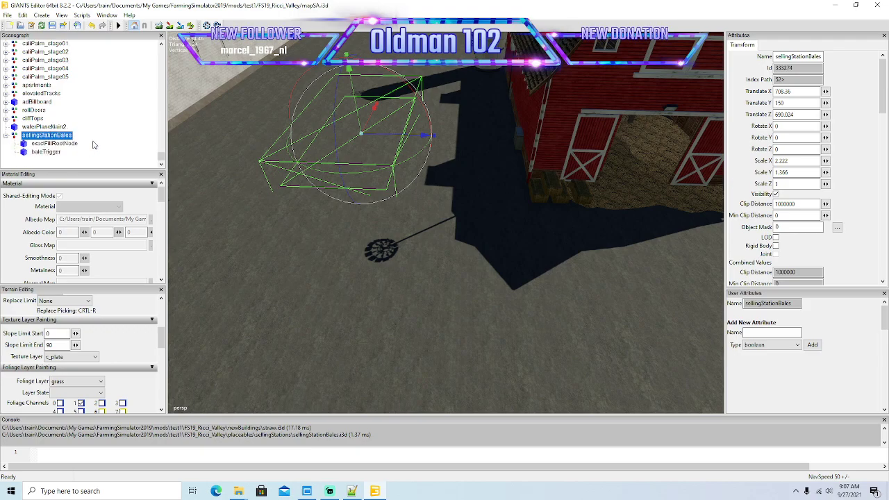
click(24, 145)
click(27, 153)
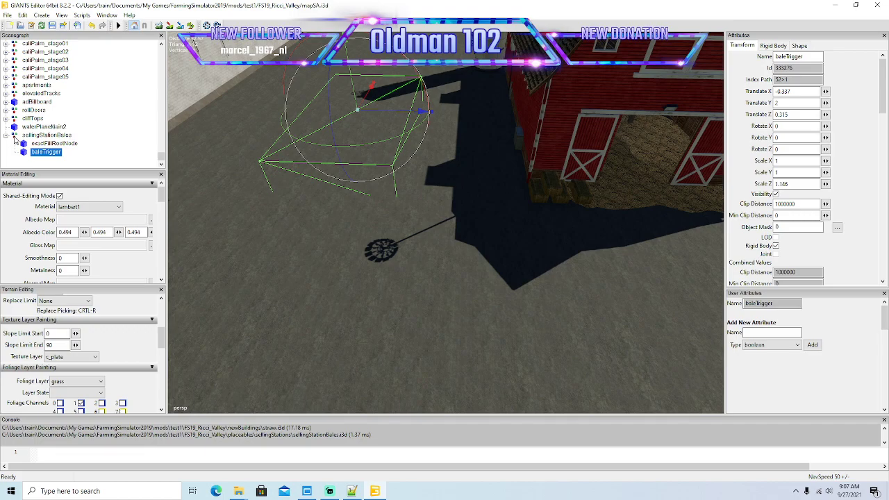
click(25, 144)
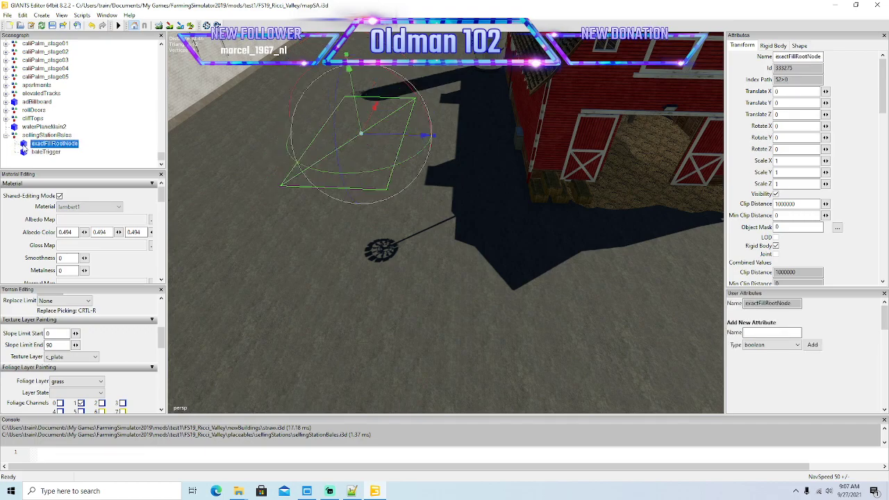
click(14, 135)
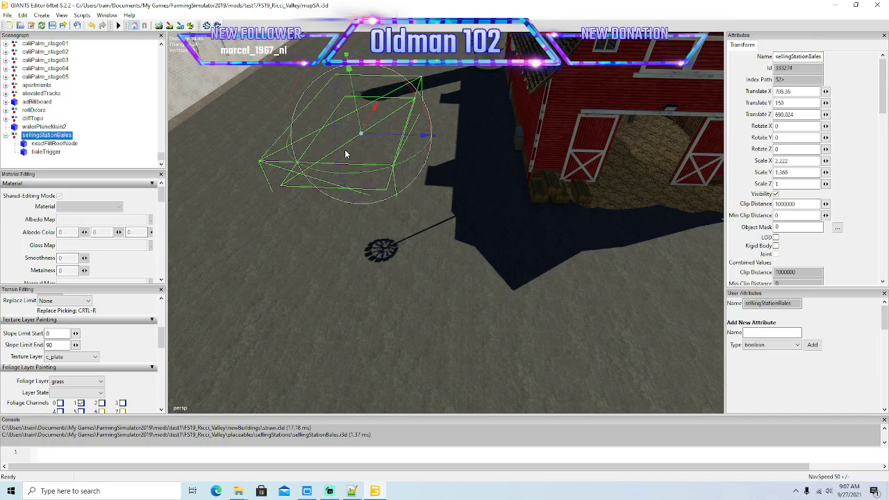
- Move sellingStationBales through the open doorway into the barn, at about 716.6 in Translate X and 714.6 in Translate Z
alt+drag(343, 148, 377, 218)
right_drag(379, 220, 379, 165)
drag(386, 154, 683, 158)
scroll(683, 157, up, 5)
right_drag(670, 157, 341, 207)
drag(280, 223, 588, 168)
right_drag(588, 168, 648, 194)
scroll(649, 195, down, 5)
alt+drag(648, 195, 707, 191)
scroll(565, 187, up, 4)
scroll(646, 182, up, 4)
scroll(712, 185, up, 1)
scroll(706, 191, down, 5)
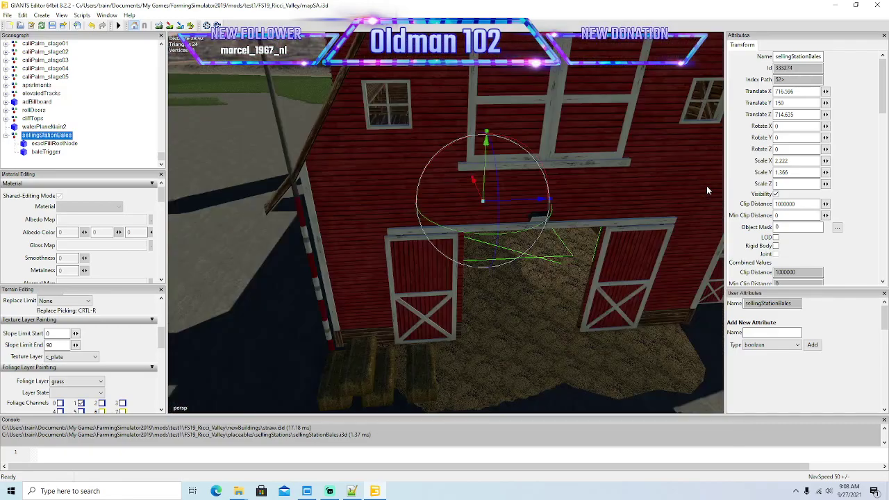
- Check the bale trigger's fit inside the barn and raise sellingStationBales slightly, to about 150.016 in Translate Y
alt+drag(664, 230, 574, 232)
scroll(696, 266, up, 5)
scroll(594, 245, down, 5)
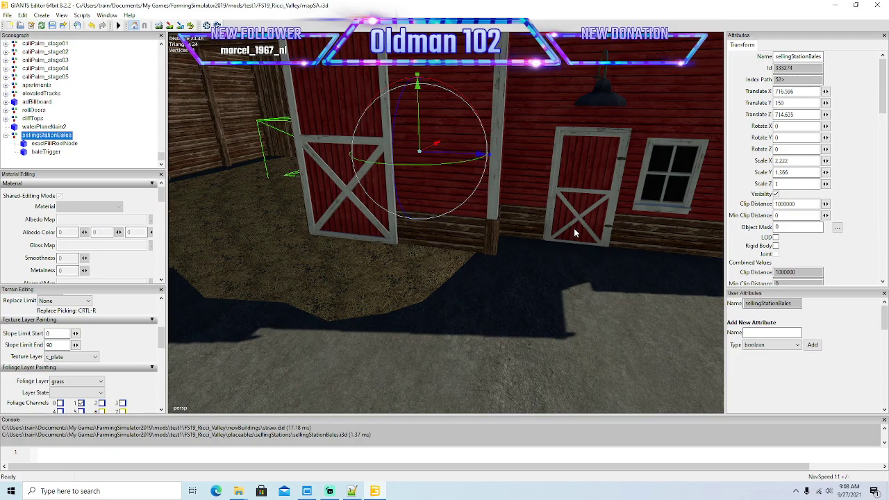
mouse_move(504, 236)
alt+mouse_down()
mouse_move(465, 233)
mouse_move(507, 250)
alt+mouse_up()
scroll(464, 232, up, 4)
scroll(454, 236, up, 4)
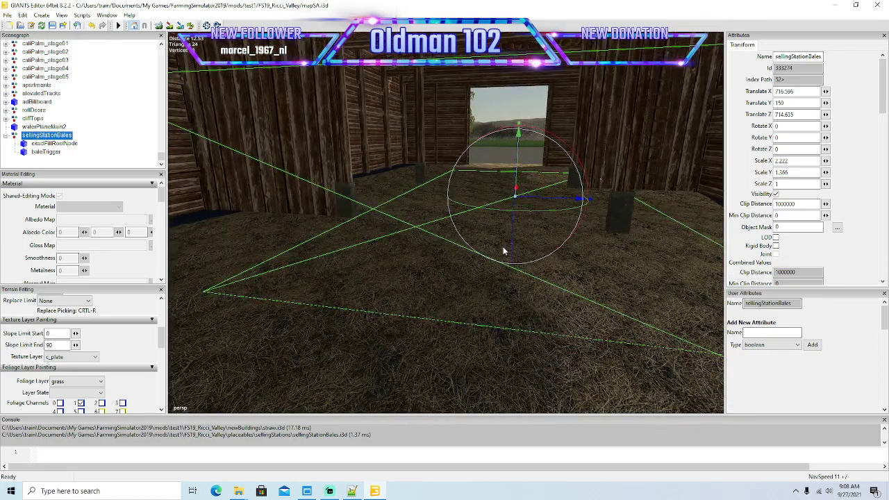
alt+drag(534, 186, 552, 203)
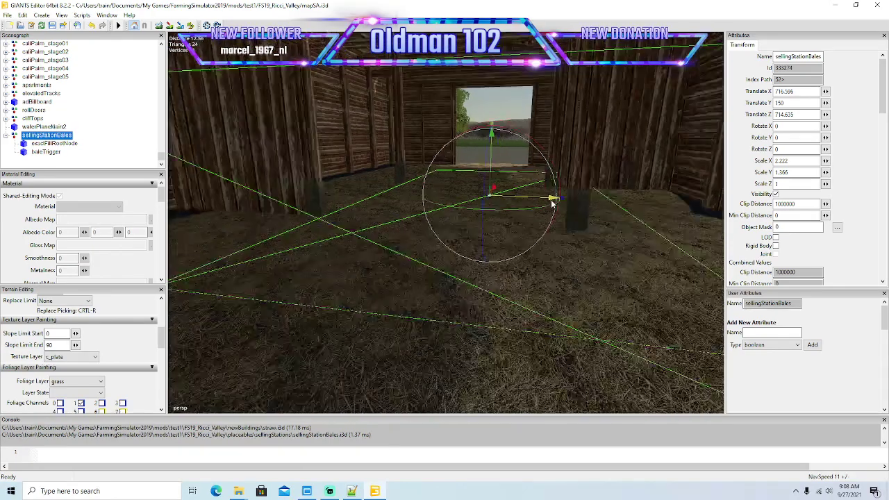
right_drag(552, 202, 506, 165)
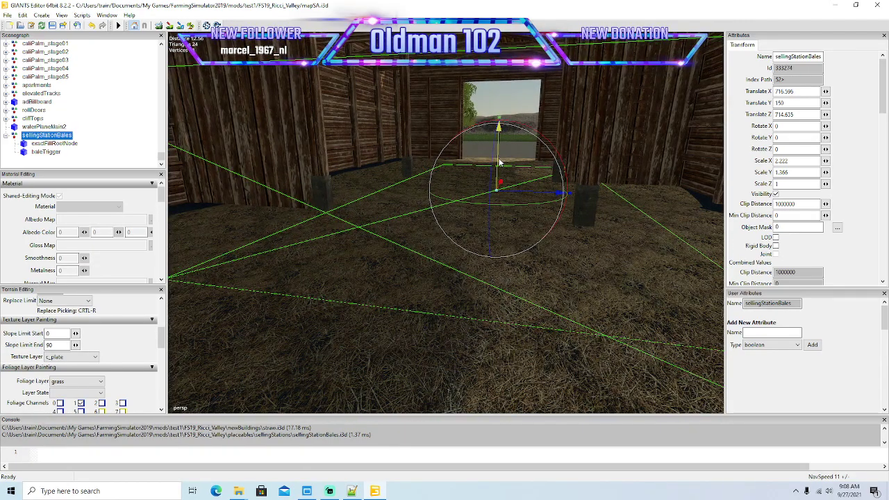
drag(498, 162, 499, 162)
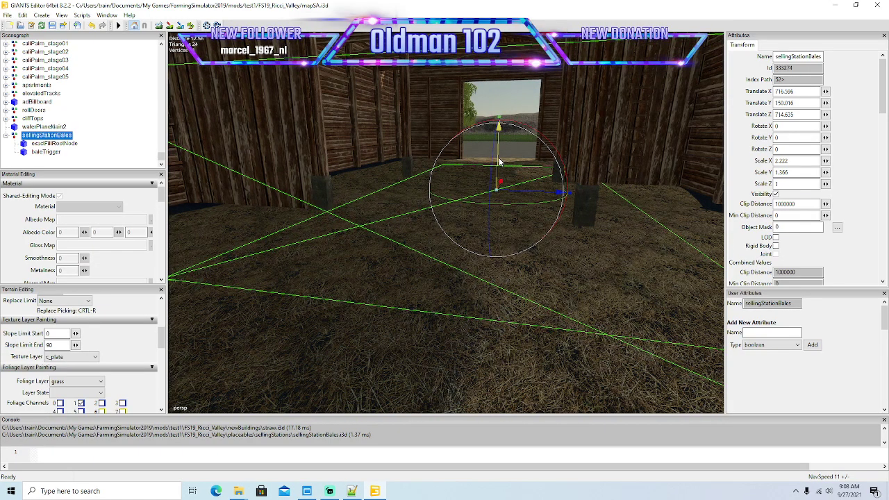
scroll(409, 231, down, 2)
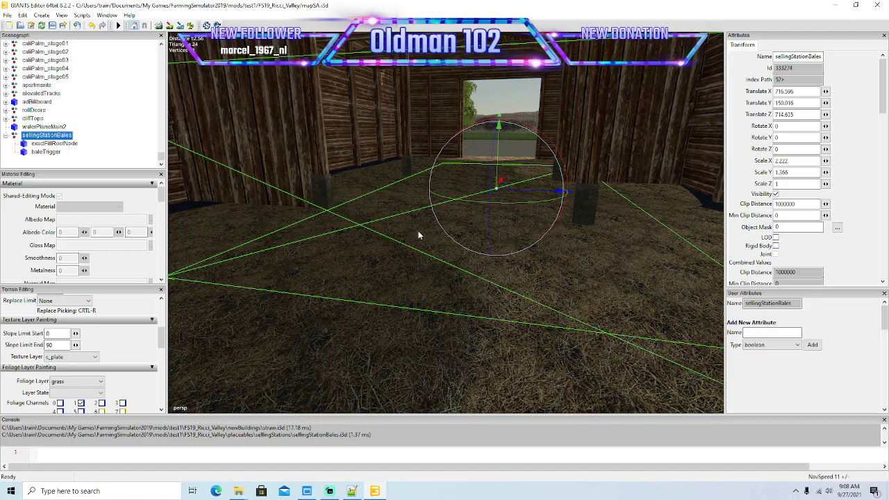
alt+drag(410, 231, 425, 234)
scroll(426, 233, down, 2)
scroll(421, 250, down, 10)
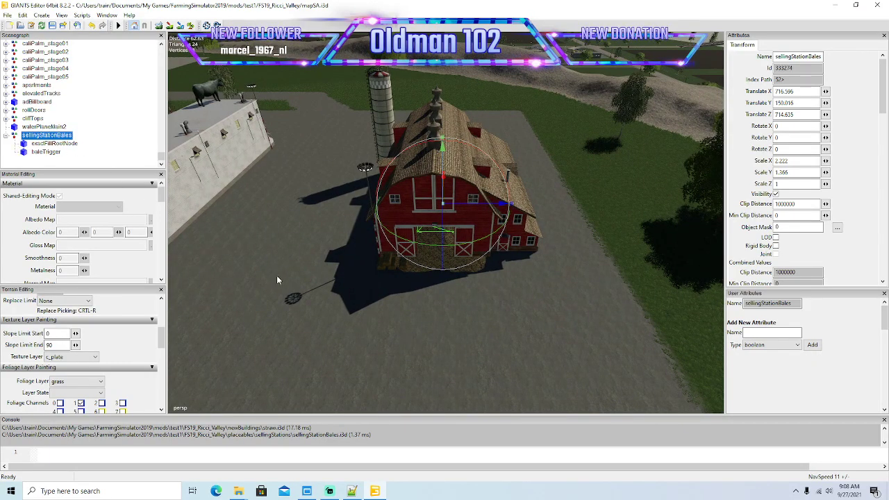
- Switch to mapSA_items.xml in Notepad++ and set the sellingStationBales entry's X position to 716.596, copied from the editor's Translate X
click(352, 490)
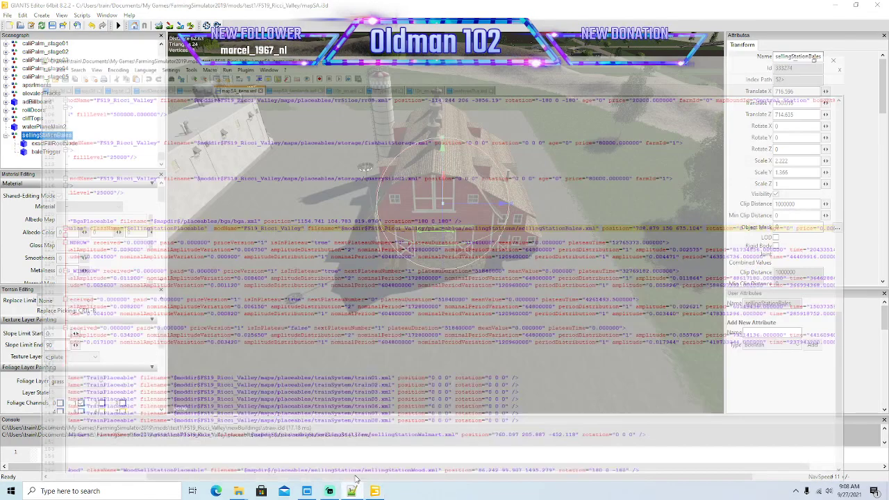
click(856, 7)
drag(627, 15, 550, 73)
drag(371, 412, 534, 412)
drag(415, 73, 429, 62)
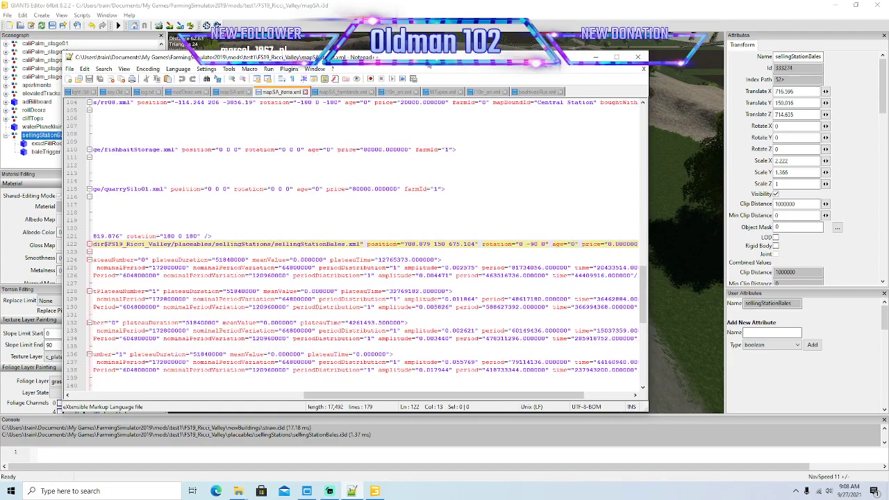
click(798, 91)
key(ctrl+c)
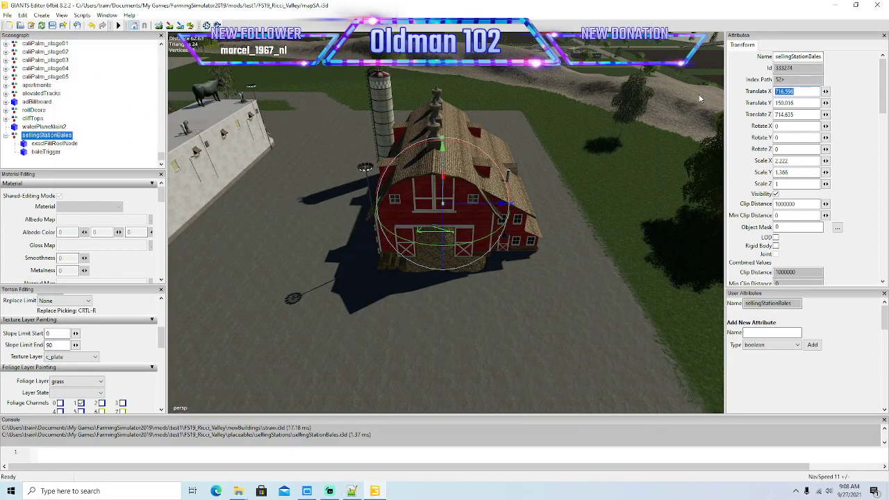
click(352, 490)
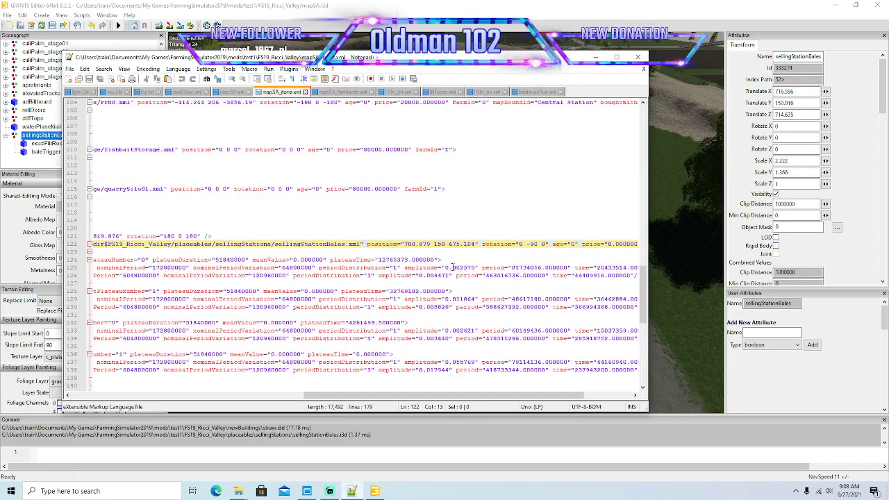
drag(405, 243, 427, 243)
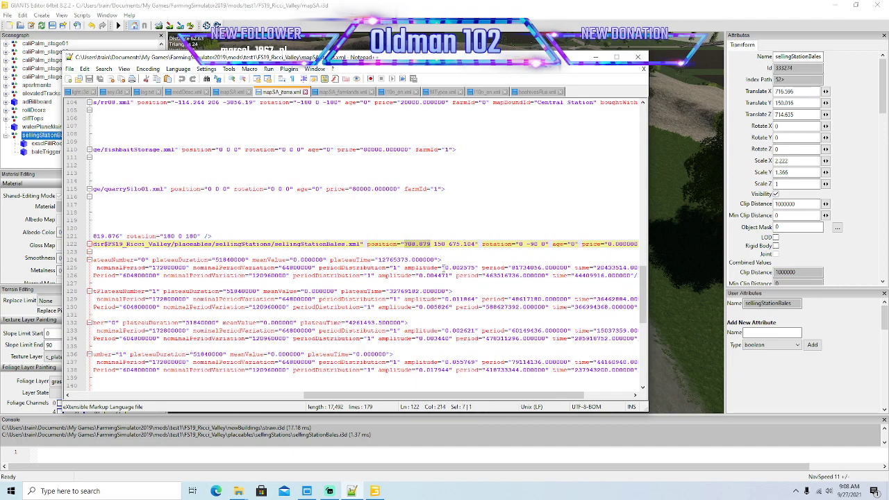
key(ctrl+v)
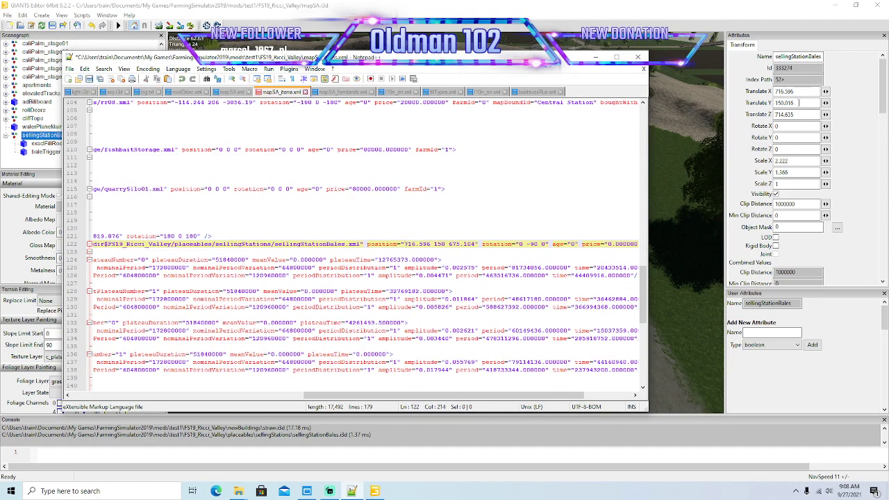
- Replace the Y position in the sellingStationBales entry with 150.016, copied from Translate Y
click(686, 107)
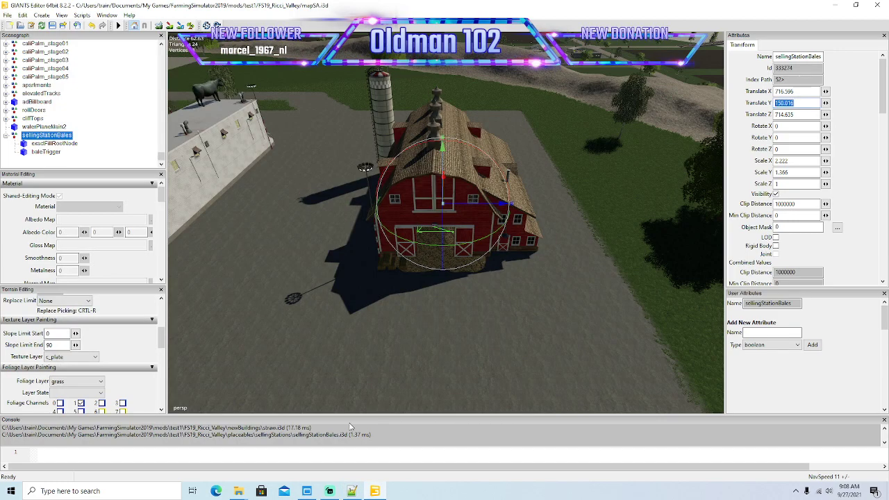
click(352, 492)
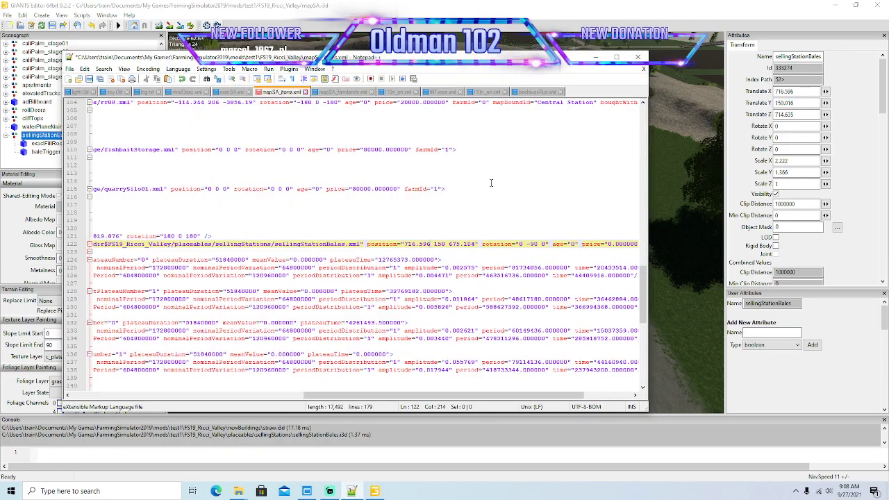
double_click(438, 243)
- Set the sellingStationBales entry's Z position to 714.635 and rotation to 0 0 0, and save mapSA_items.xml
click(798, 114)
key(ctrl+c)
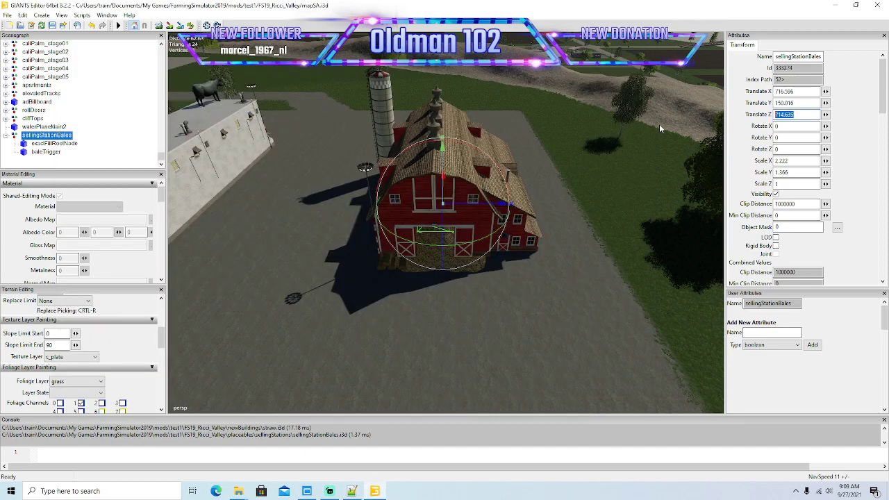
click(352, 491)
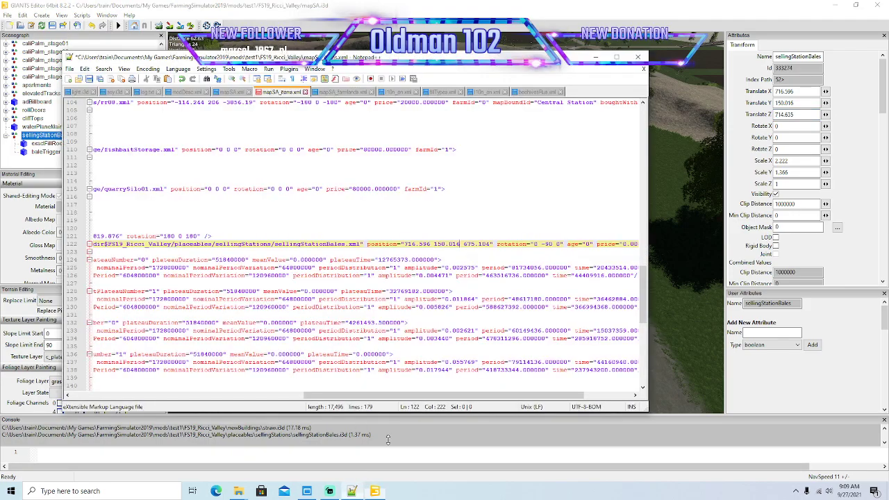
drag(463, 244, 487, 244)
key(ctrl+v)
key(BackSpace)
key(BackSpace)
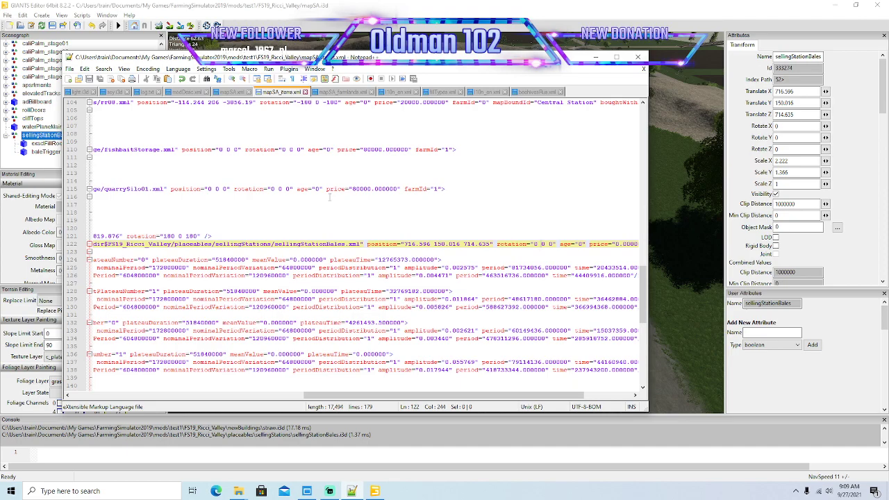
click(594, 57)
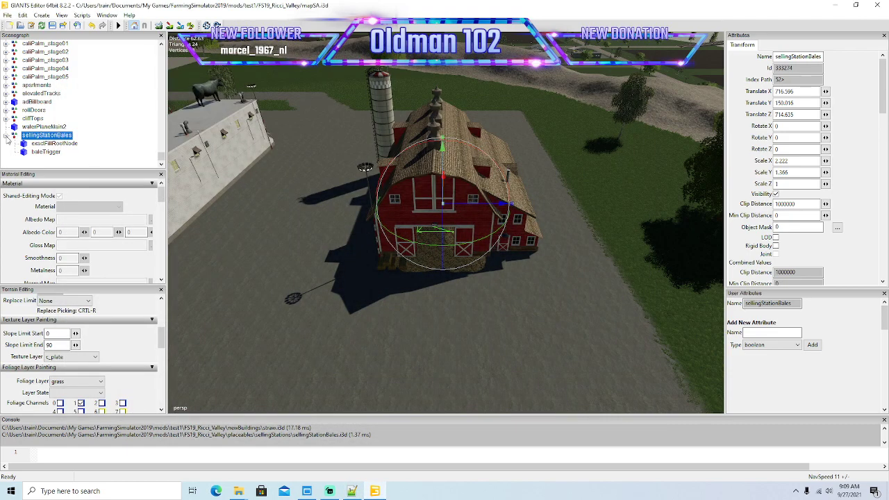
- Open sellingStationBales.xml from the sellingStations folder in Notepad++ and examine its placeable and selling station definitions
click(6, 136)
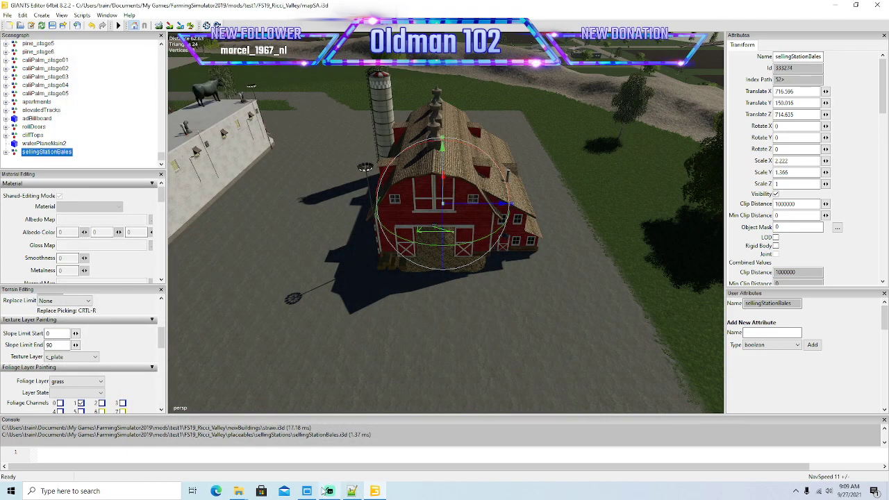
mouse_move(238, 493)
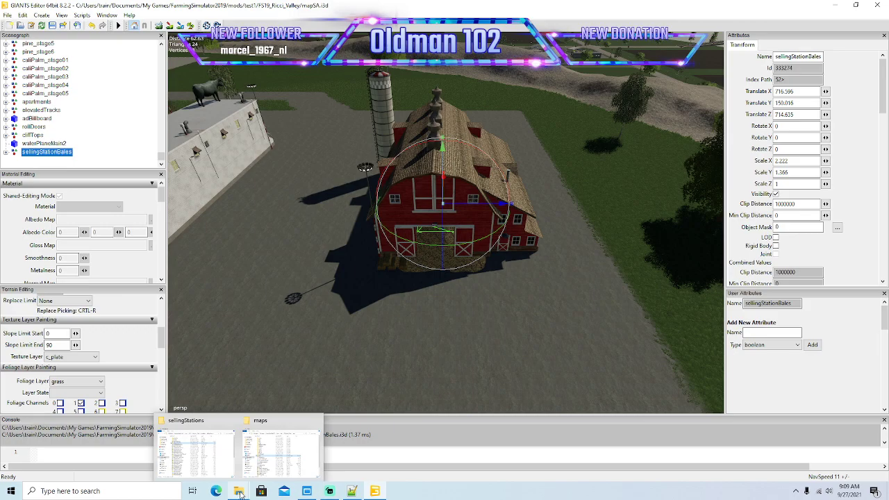
click(351, 491)
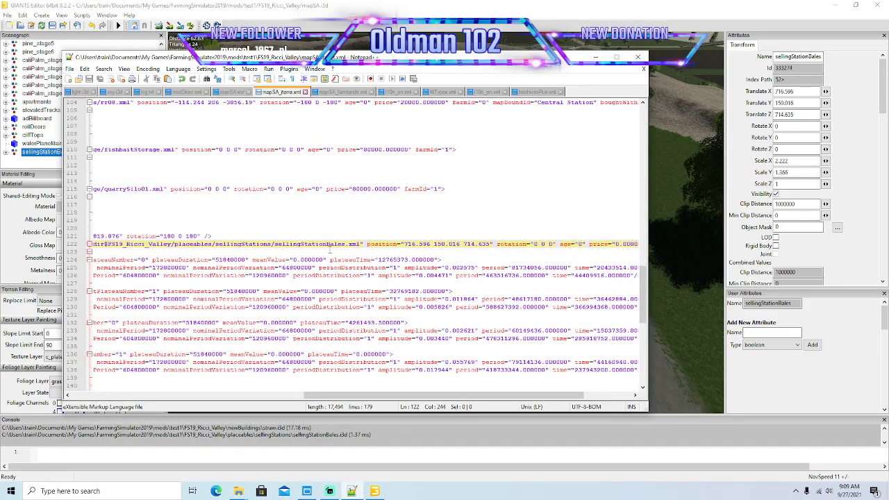
click(596, 57)
mouse_move(243, 493)
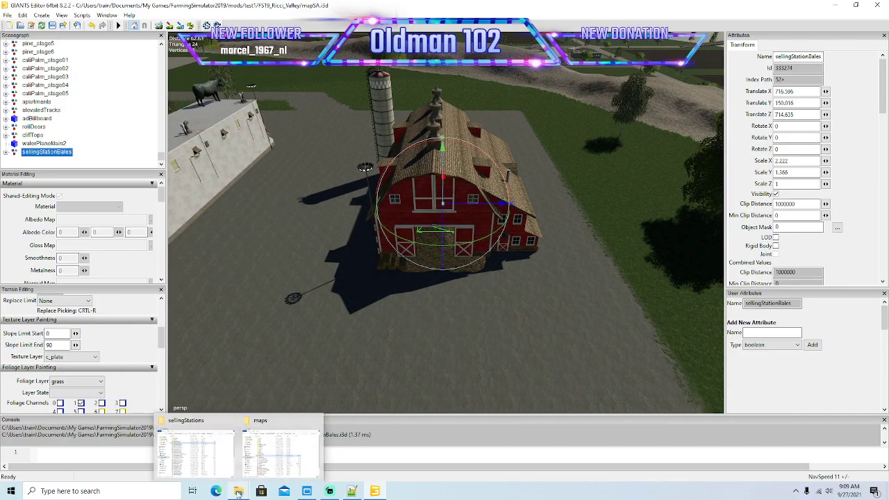
click(213, 423)
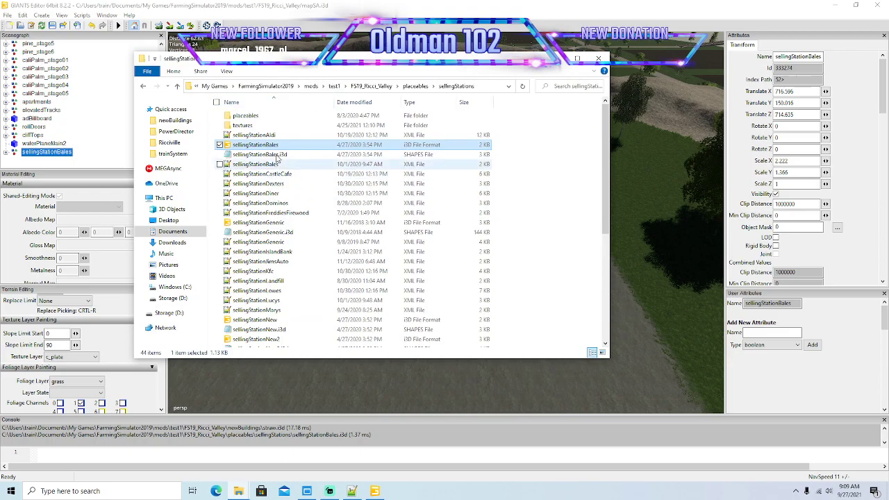
drag(419, 65, 473, 65)
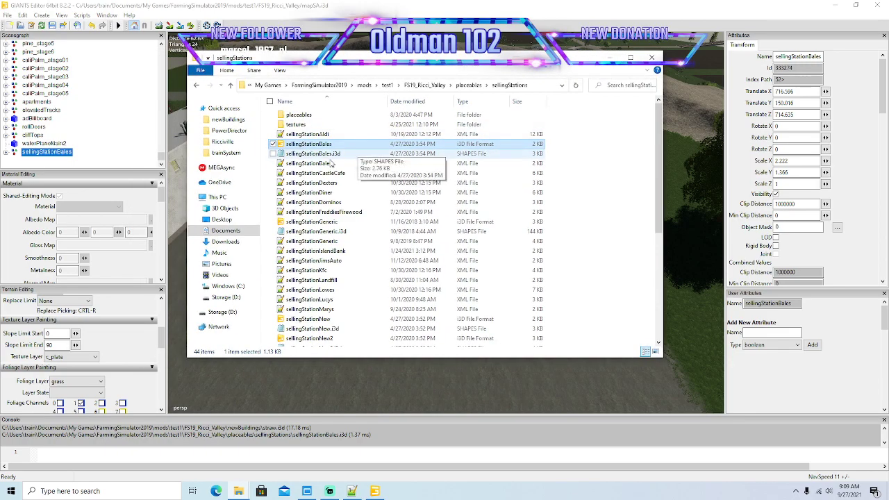
click(322, 165)
right_click(323, 165)
click(370, 223)
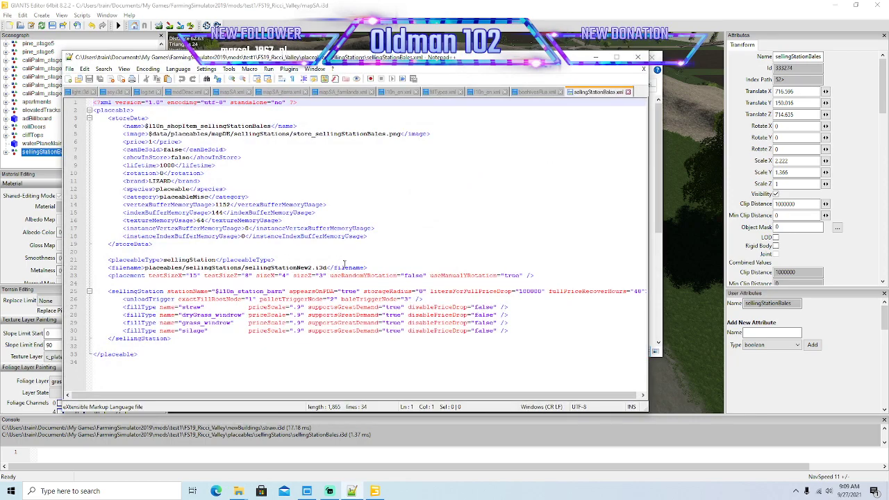
click(595, 56)
click(612, 55)
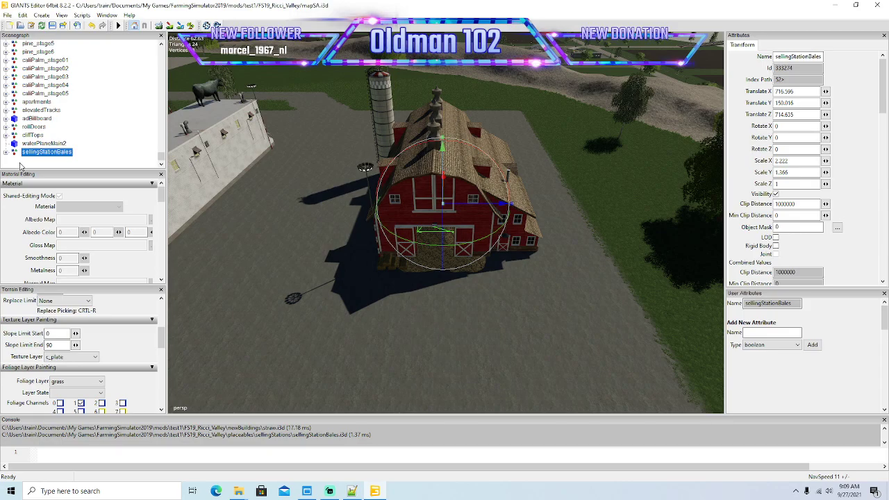
- Delete sellingStationBales from the scene and close the FS19_Riccis_Prairie maps folder window
key(Delete)
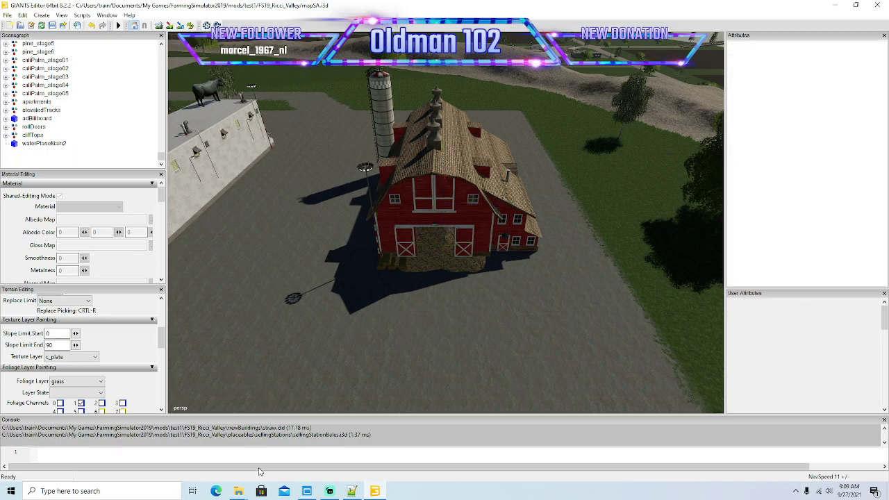
click(239, 490)
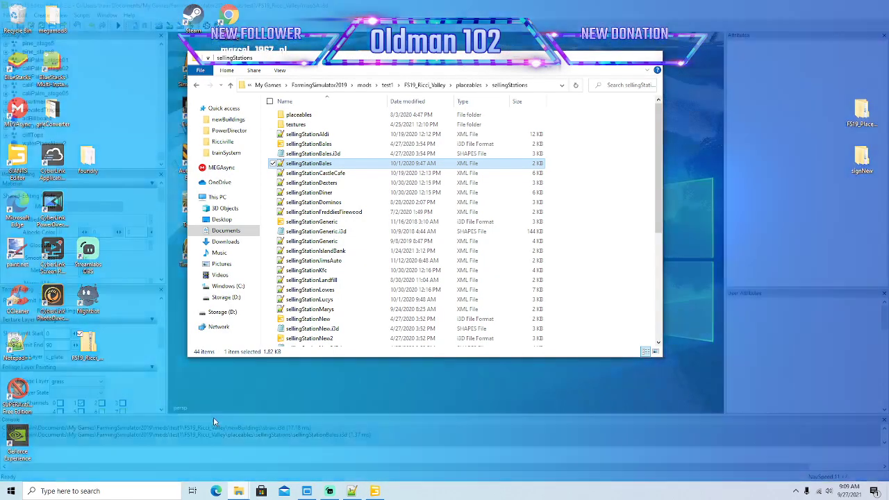
click(212, 431)
mouse_move(238, 490)
click(271, 451)
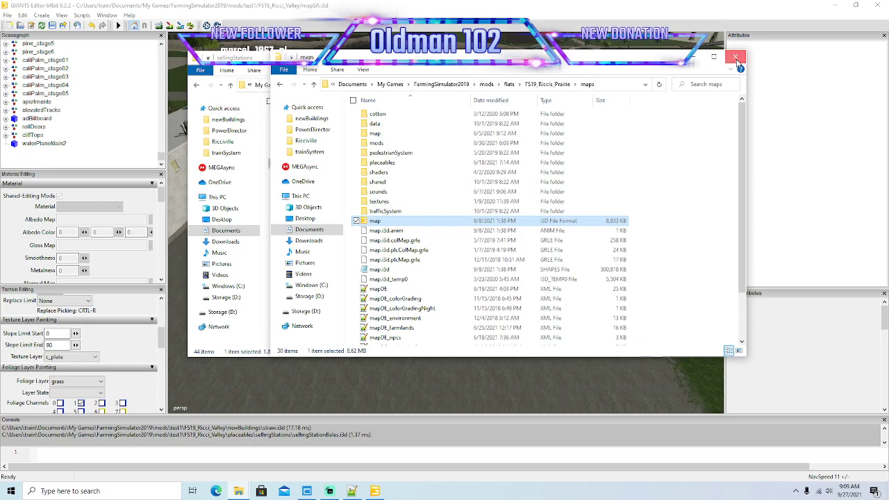
click(736, 56)
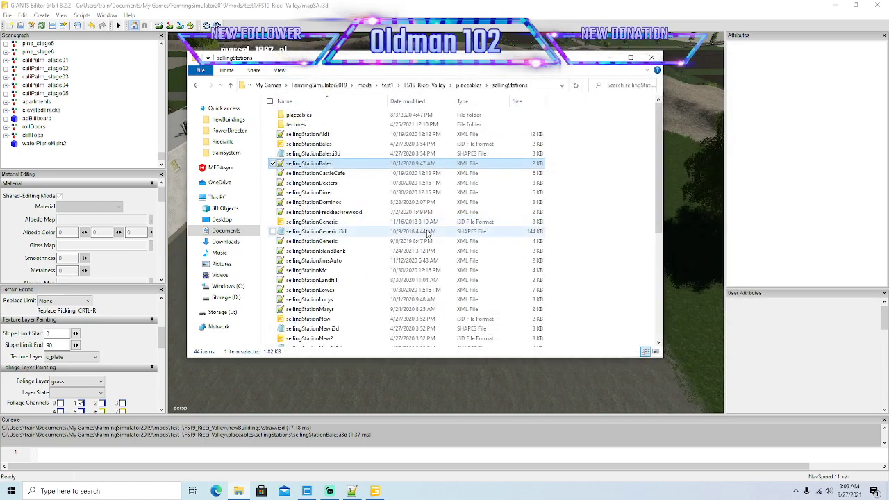
- Reopen sellingStationBales.xml in Notepad++ and check which i3d file its filename entry references
right_click(309, 166)
click(359, 225)
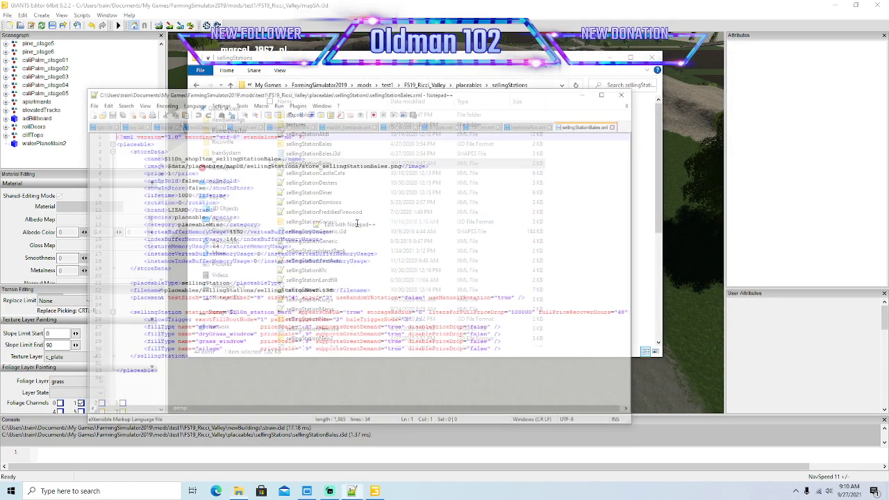
drag(244, 267, 311, 267)
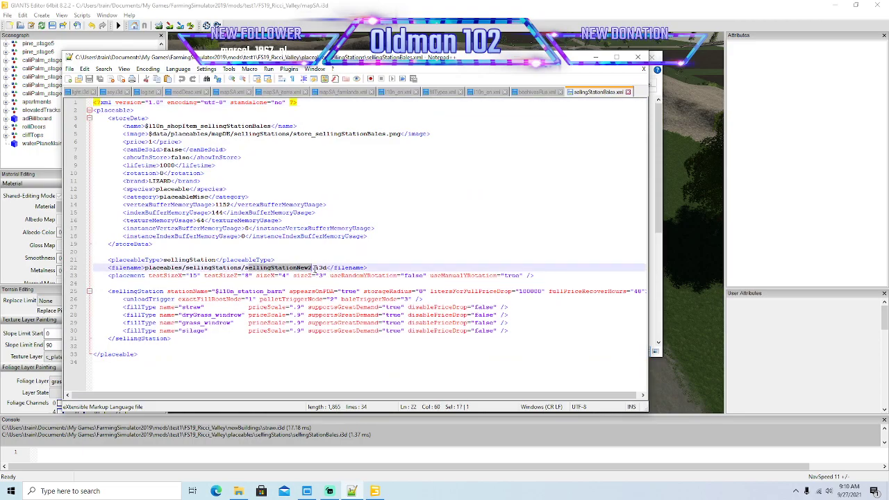
click(595, 57)
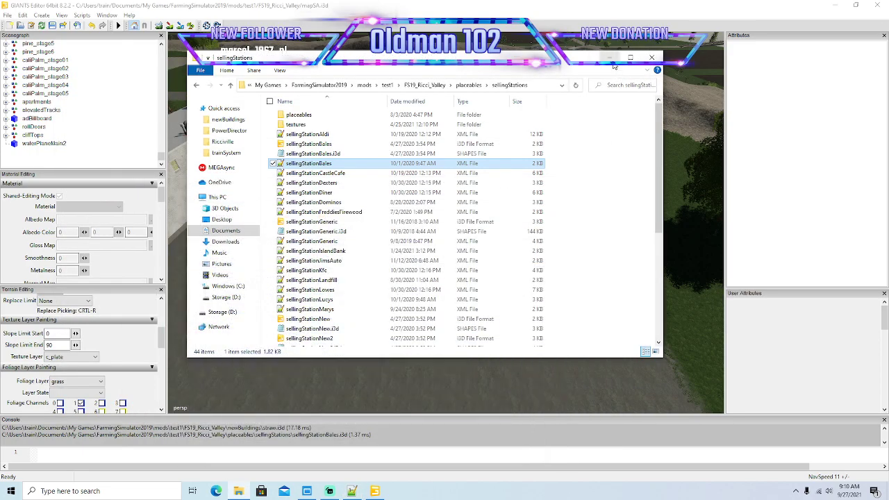
click(352, 491)
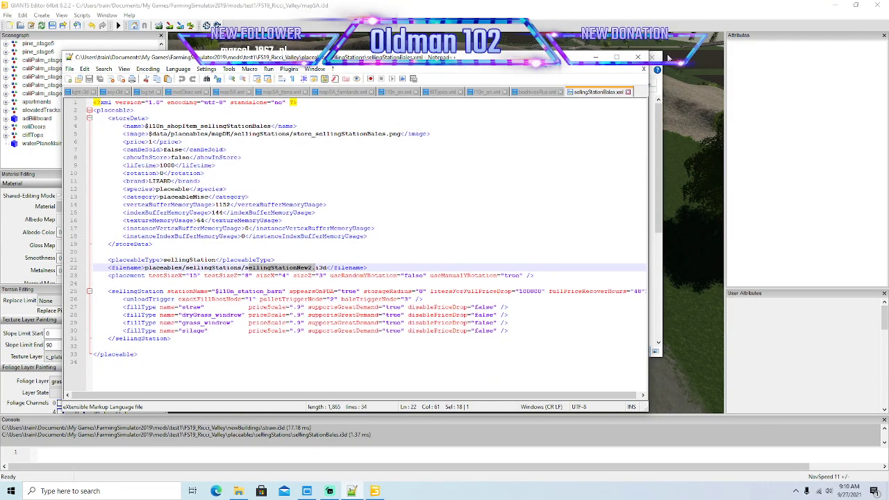
click(595, 57)
click(611, 57)
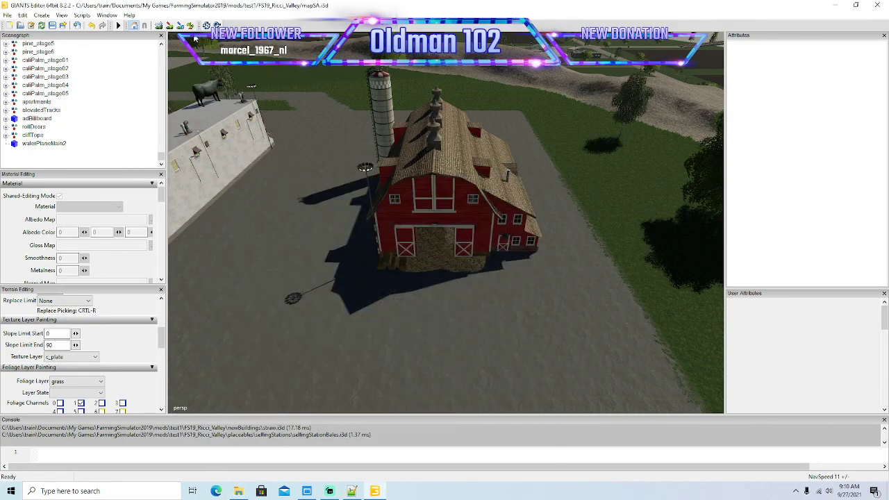
- Import sellingStationNew2.i3d and place it on the pavement beside the barn with interactive placement, at about 707.3 in X and 695.2 in Z
click(7, 14)
click(26, 113)
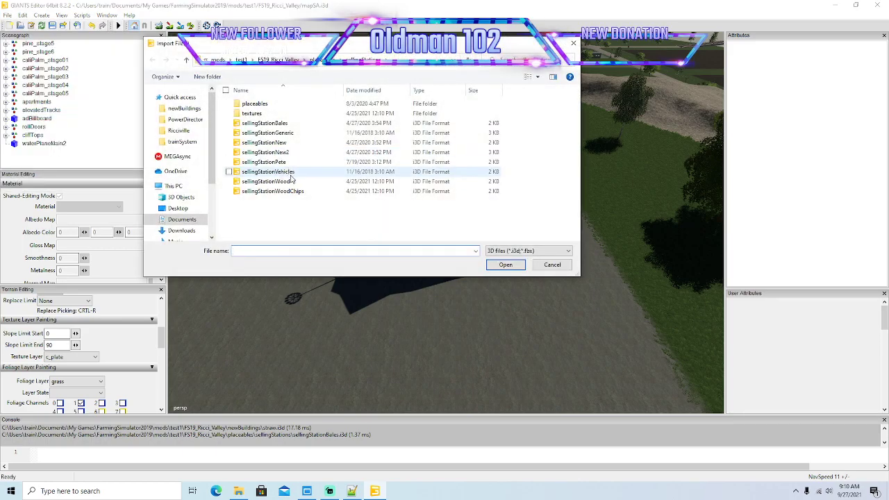
click(292, 152)
click(503, 266)
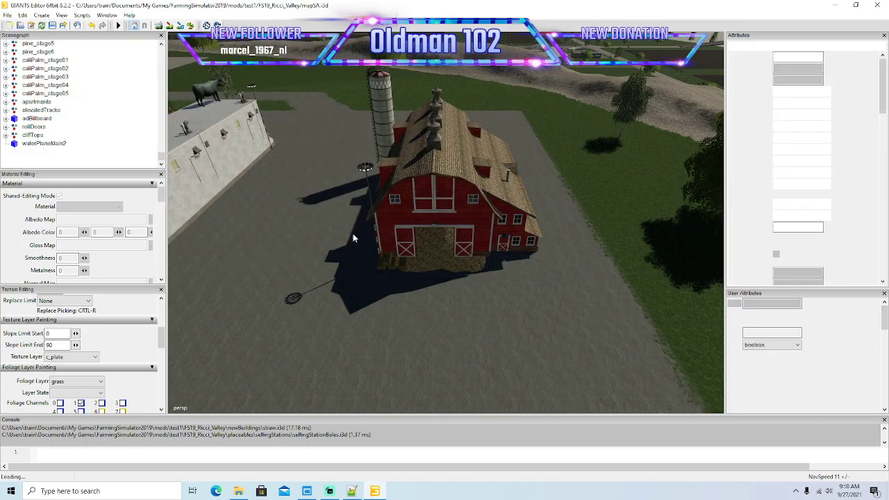
click(23, 14)
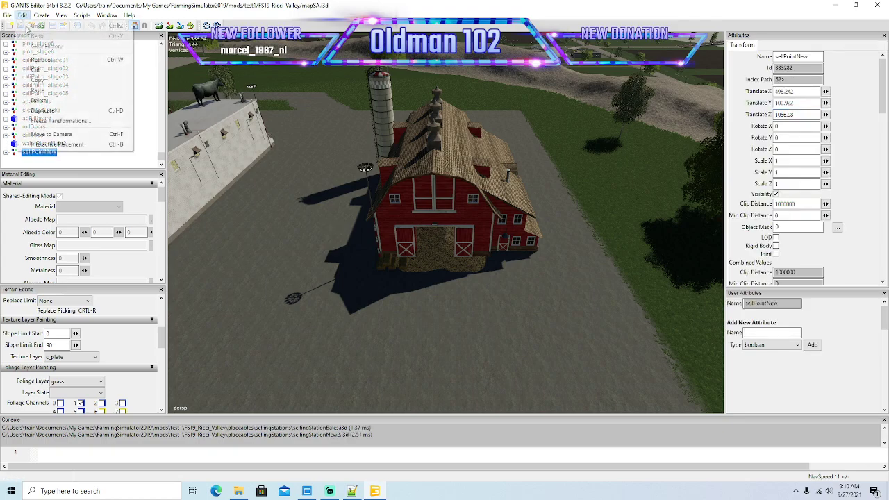
click(57, 143)
click(325, 233)
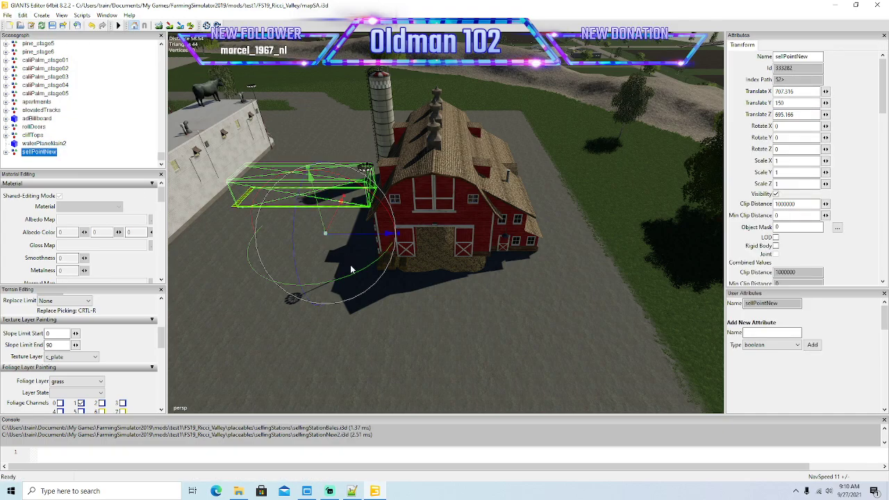
- Rotate the imported sellPointNew group to -90 in Rotate Y
alt+drag(344, 298, 362, 300)
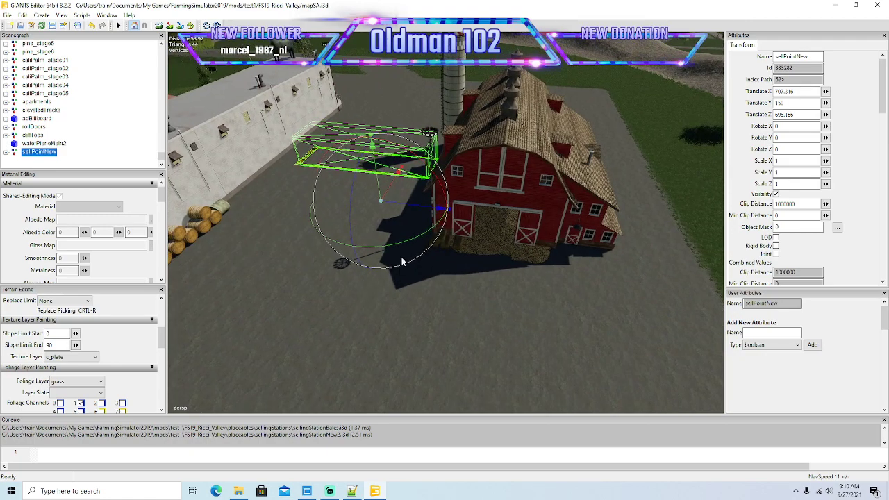
drag(400, 245, 246, 238)
drag(800, 137, 460, 129)
text(-90)
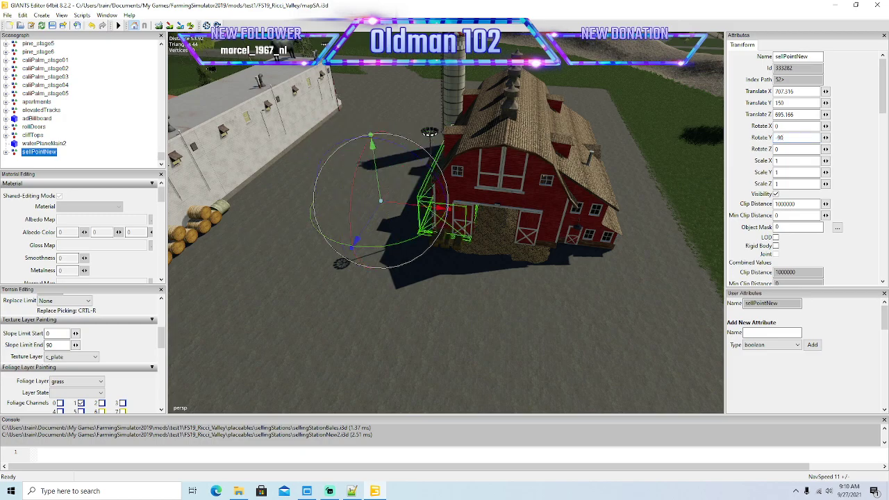
- Move the sellPointNew trigger through the barn doorway into the barn, to about 708.6 in X and 702.2 in Z
alt+drag(476, 271, 495, 279)
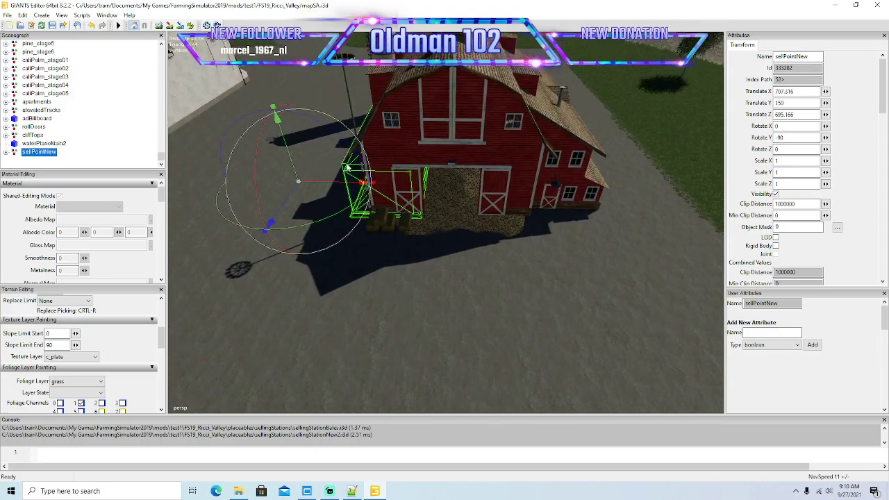
drag(349, 183, 423, 227)
scroll(470, 275, up, 5)
drag(281, 217, 317, 237)
scroll(317, 237, up, 6)
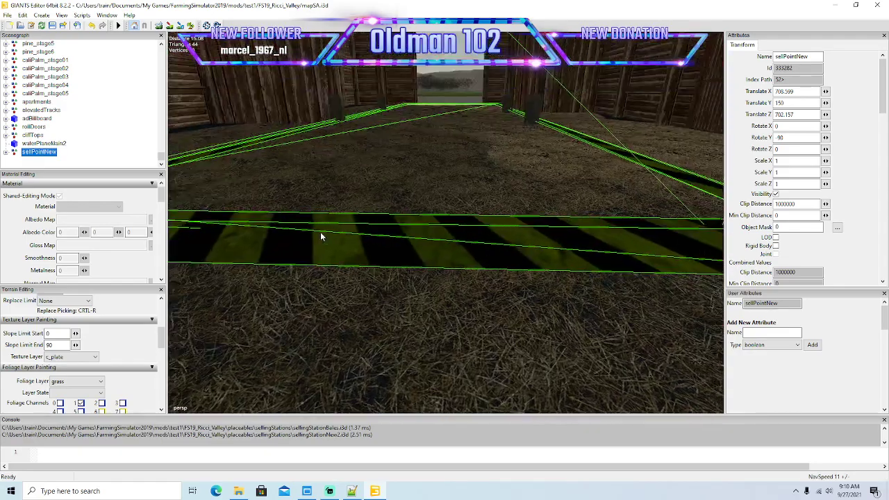
scroll(321, 243, down, 10)
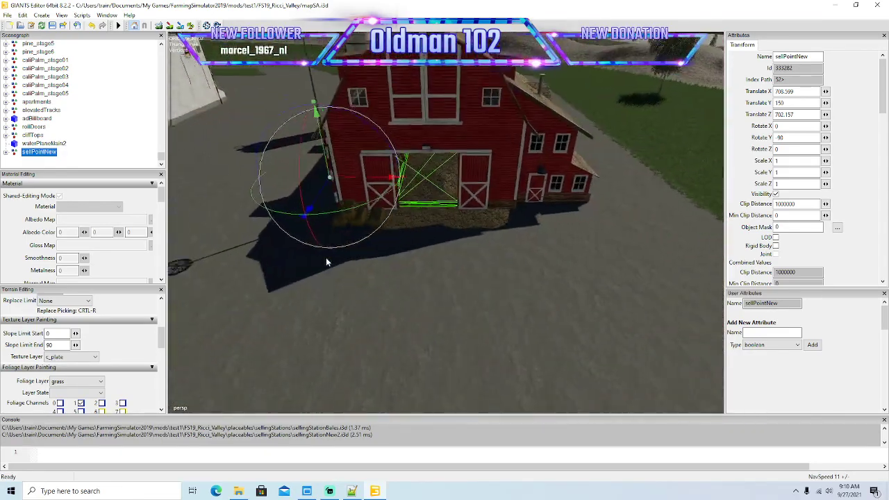
scroll(326, 261, down, 1)
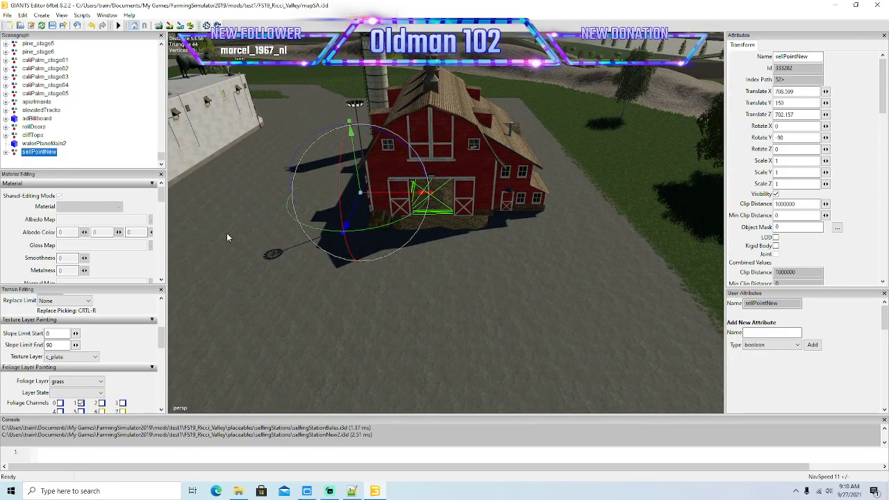
- Switch to Notepad++ and close sellingStationBales.xml, beehivesRus.xml and the second l10n_en.xml file
click(351, 491)
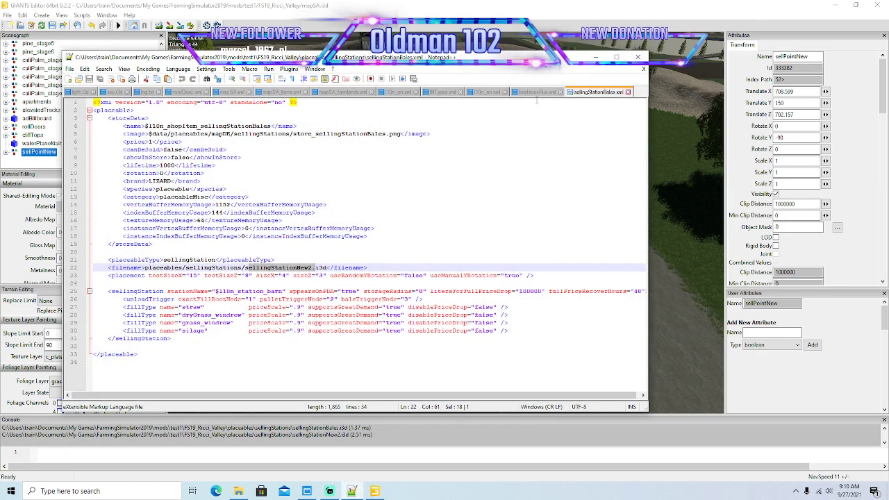
click(627, 92)
click(535, 93)
click(561, 91)
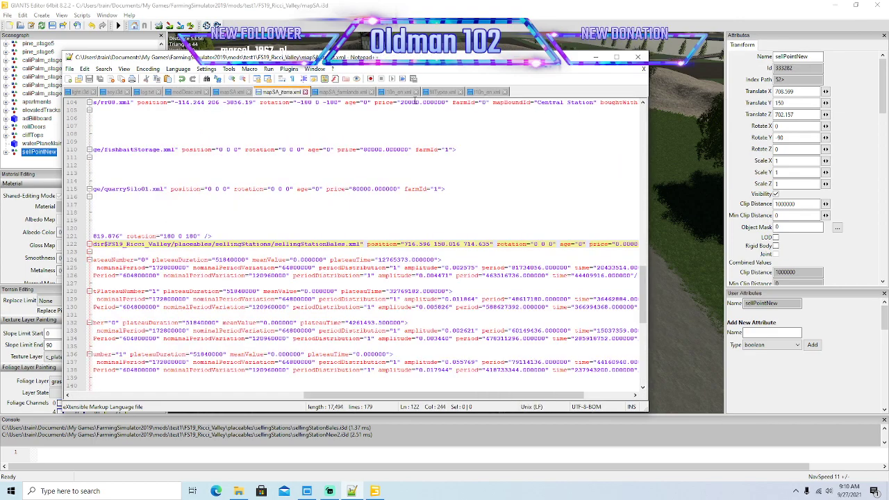
click(489, 93)
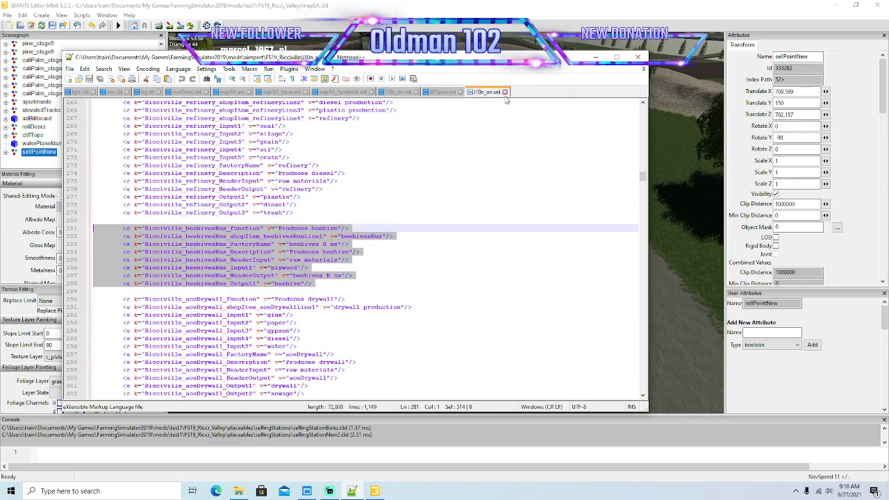
click(505, 91)
click(441, 92)
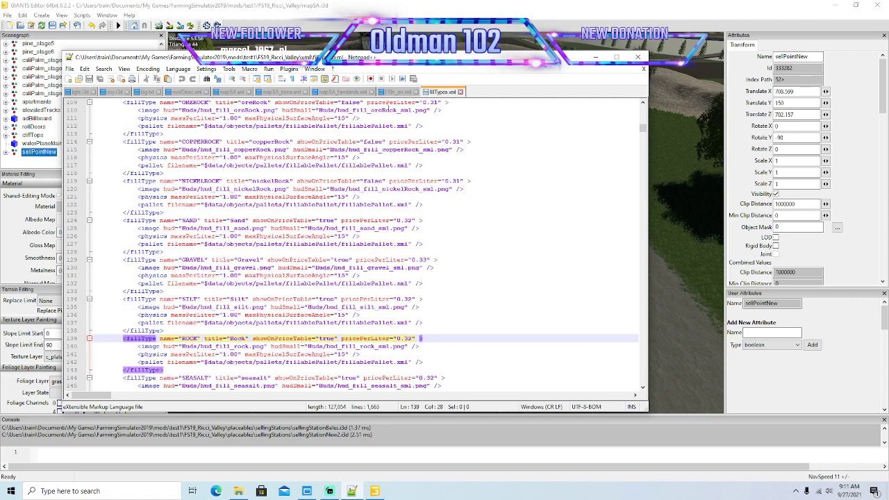
- In mapSA_items.xml, set the sellingStationBales rotation to 0 -90 0 and its X position to 708.599, copied from sellPointNew
click(285, 93)
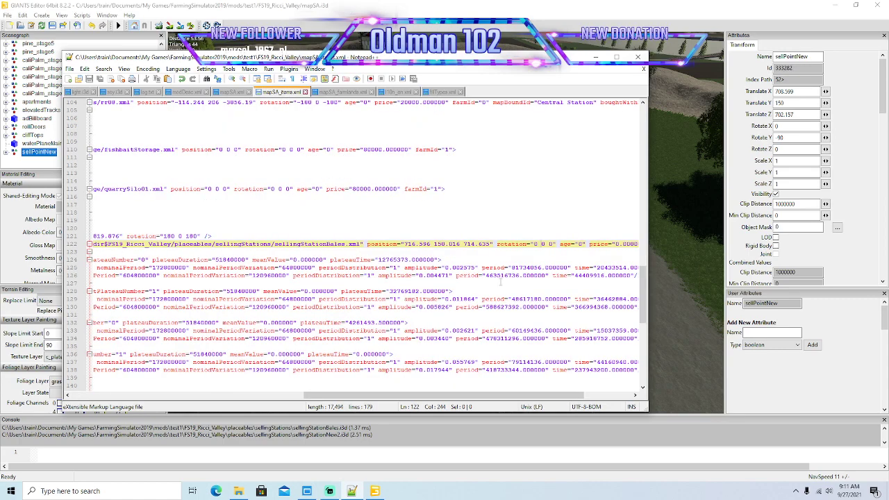
text(-9)
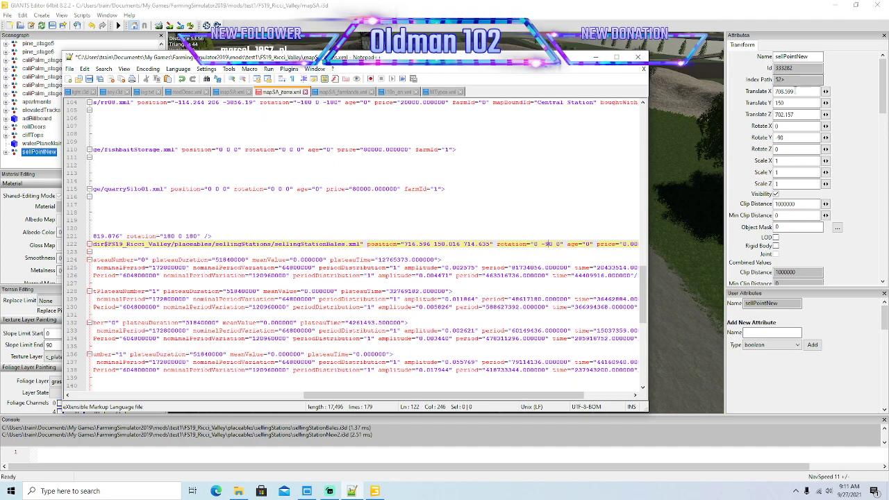
drag(804, 91, 658, 103)
key(ctrl+c)
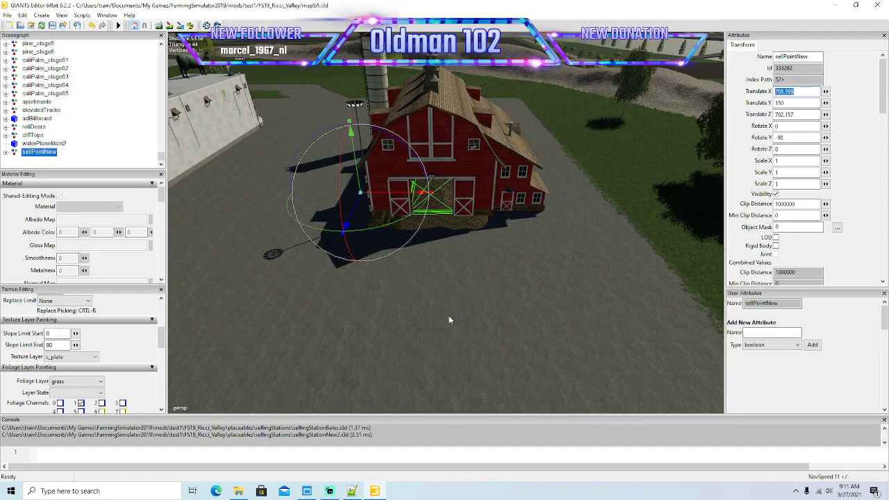
click(351, 491)
drag(405, 244, 429, 245)
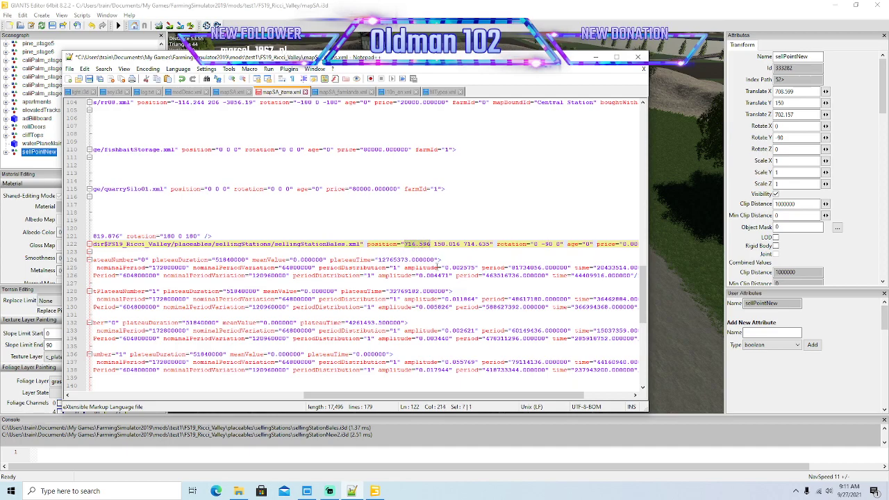
key(ctrl+v)
- Set the sellingStationBales entry's Y position to 150 and its Z position to sellPointNew's 702.157
click(458, 245)
key(BackSpace)
key(BackSpace)
key(BackSpace)
key(BackSpace)
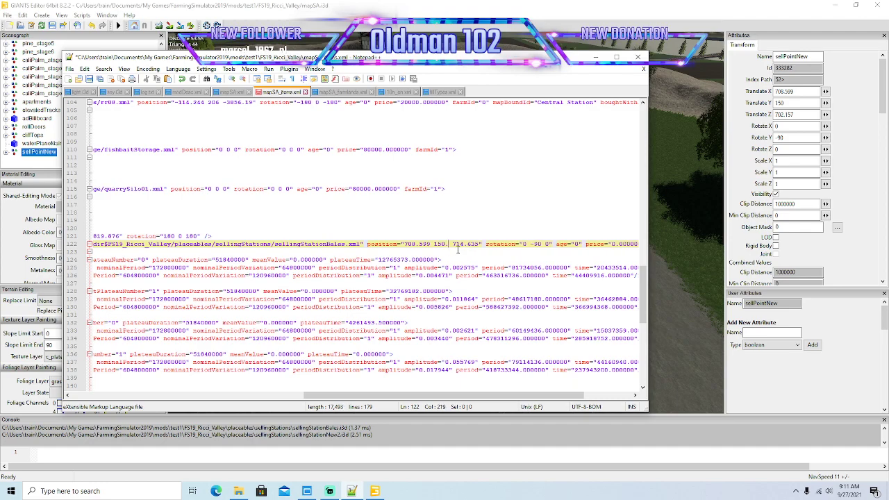
click(788, 115)
key(ctrl+c)
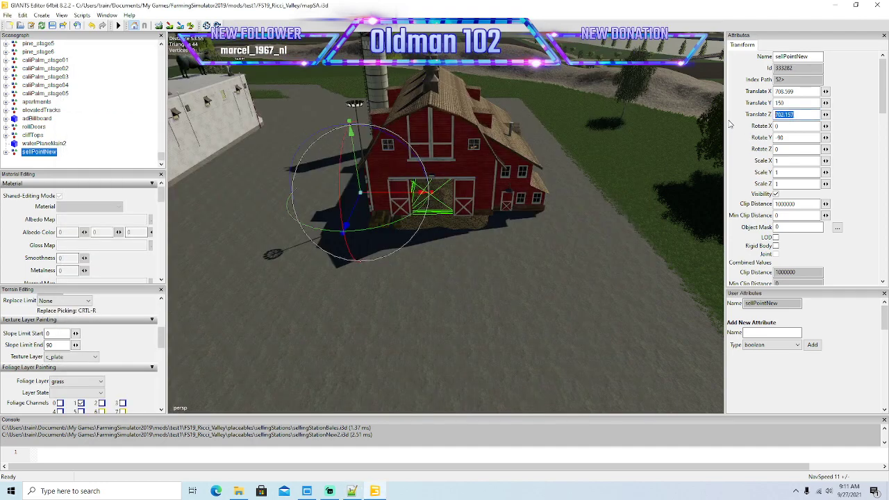
click(351, 491)
drag(448, 244, 476, 244)
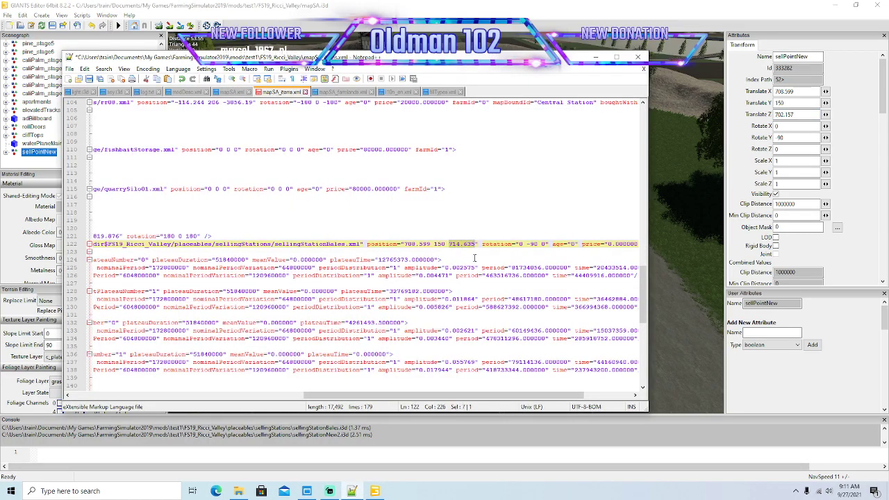
key(ctrl+v)
click(596, 56)
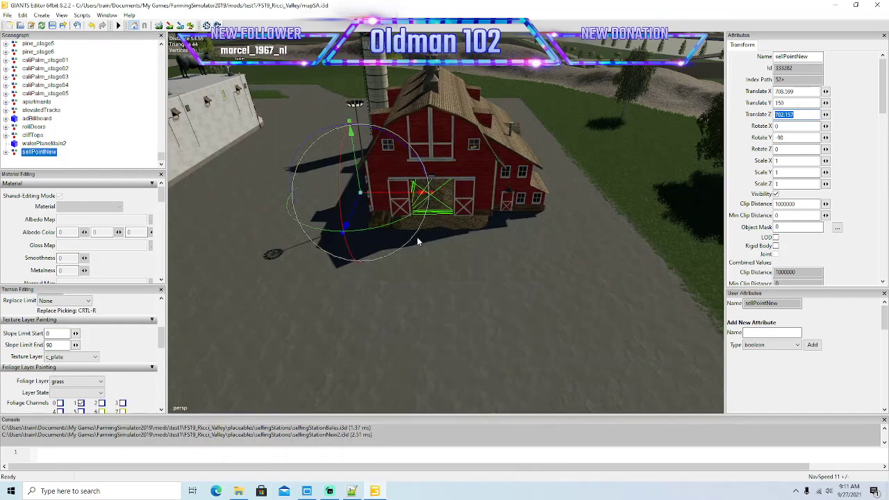
- Delete the temporary sellPointNew group from the scene and save the mapSA.i3d map
scroll(417, 238, down, 4)
click(14, 145)
click(14, 150)
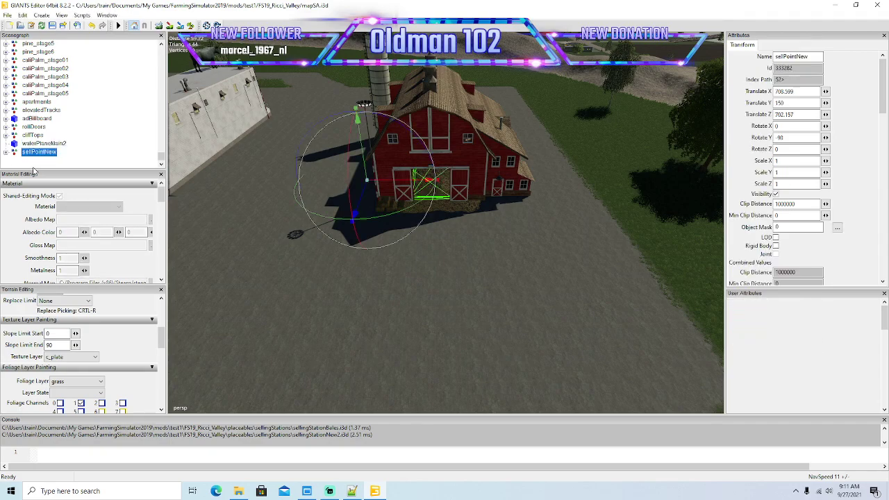
key(Delete)
click(53, 25)
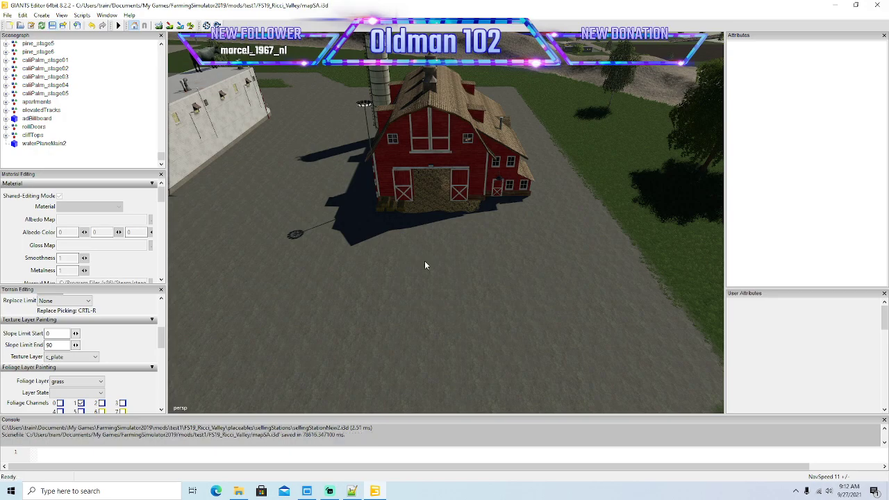
- Bring up the FS19_MFS+ mod folder switcher, launch Farming Simulator 19 from the desktop and skip its intro
click(837, 6)
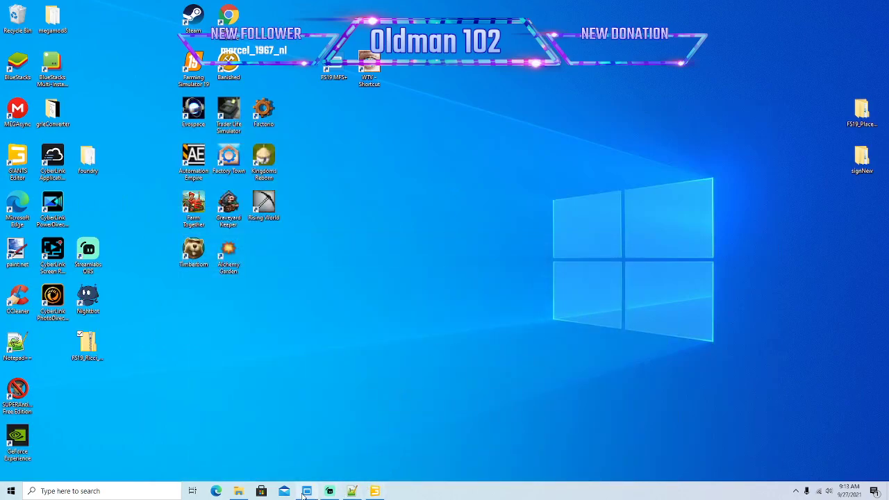
click(306, 490)
right_click(206, 66)
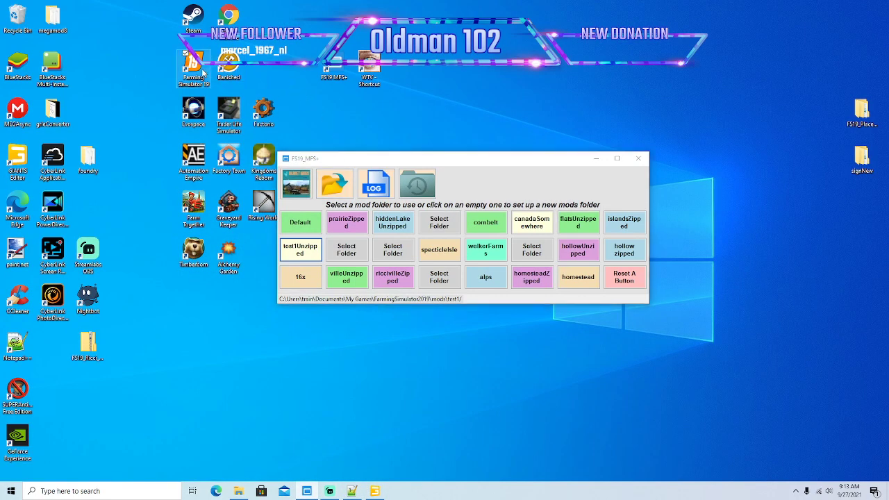
click(215, 78)
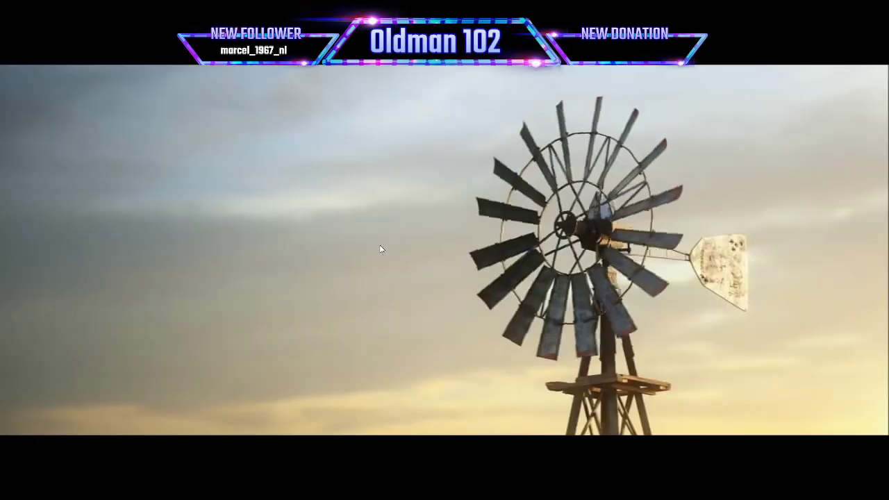
click(381, 249)
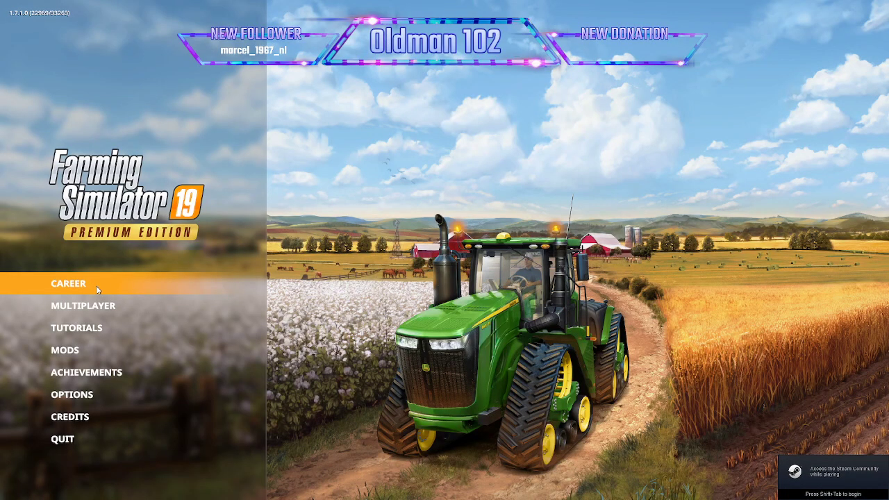
- Start a new career in the unused Savegame 9 slot
click(93, 285)
key(Right)
key(Right)
key(Right)
key(Right)
key(Right)
key(Right)
key(Right)
key(Right)
key(Right)
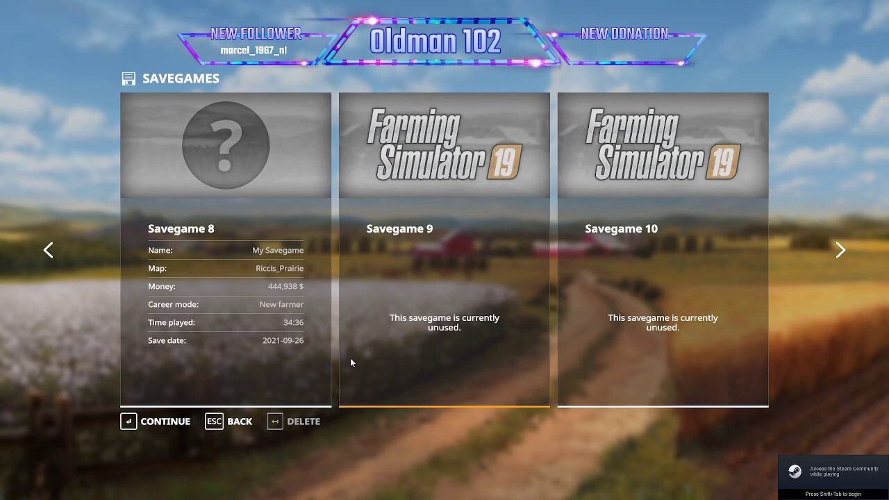
click(165, 422)
click(164, 422)
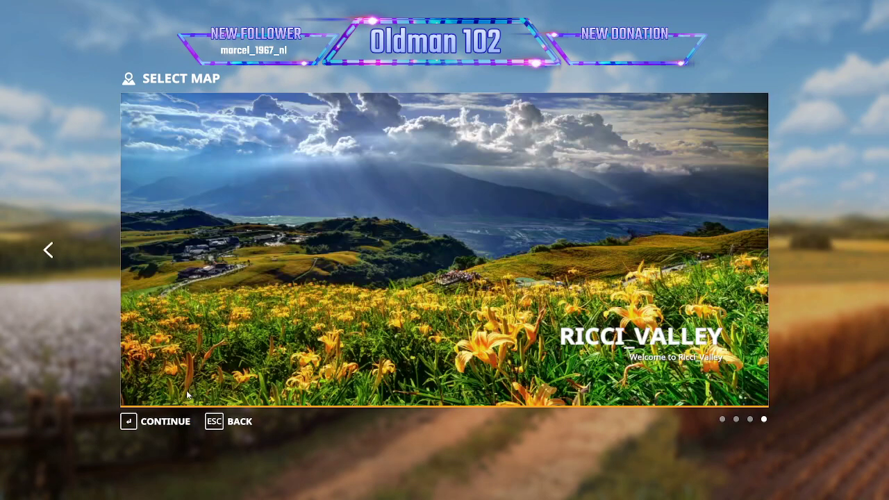
- Choose the Ricci_Valley map for the new career, load it and start the game
click(161, 422)
click(159, 421)
click(159, 422)
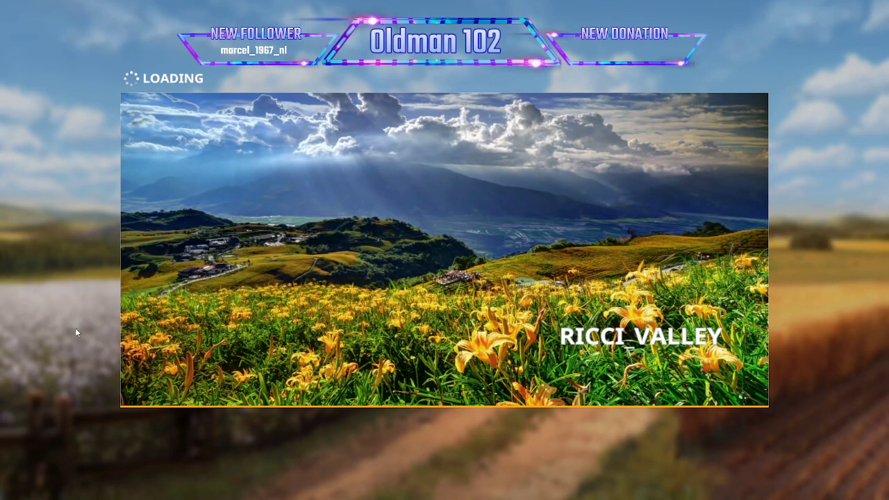
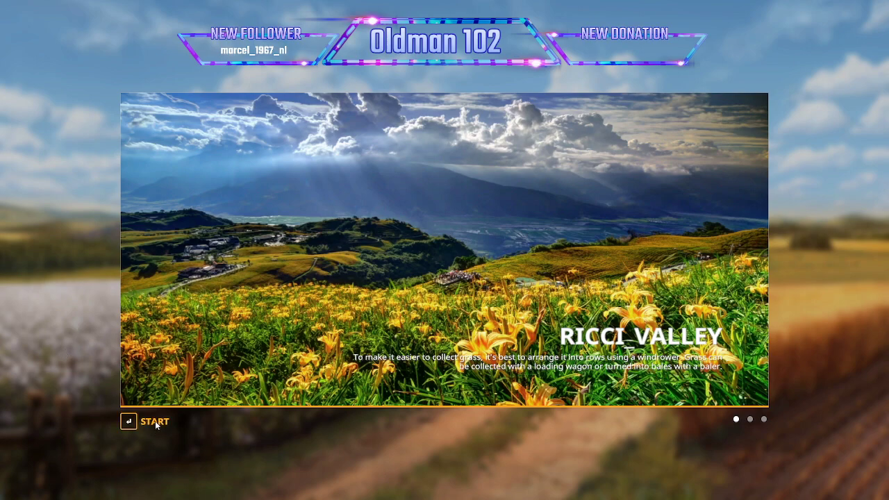
key(Return)
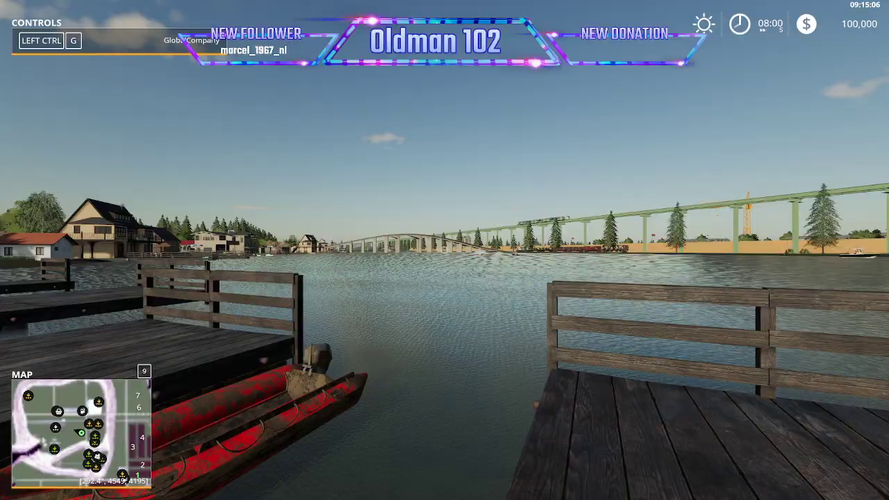
- In the Easy Development Commands player settings, turn the Speed Multiplier State on and the Speed Multiplier Warning off
key(ctrl+e)
click(444, 28)
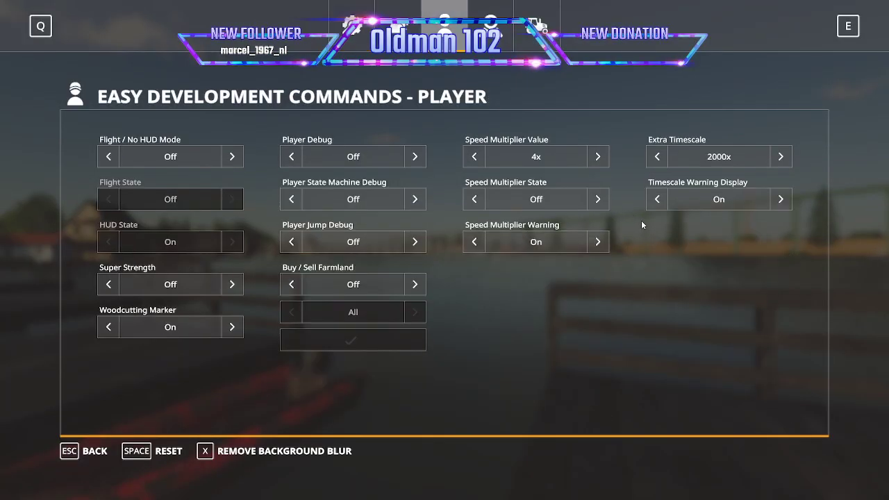
click(602, 200)
click(600, 241)
- Add 10,000,000 in money through the general Easy Development Commands and return to the game
key(q)
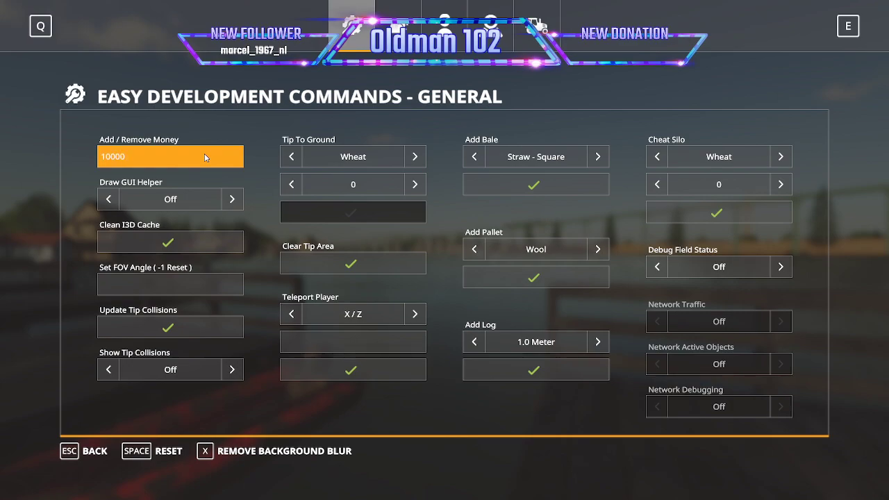
key(Return)
key(Escape)
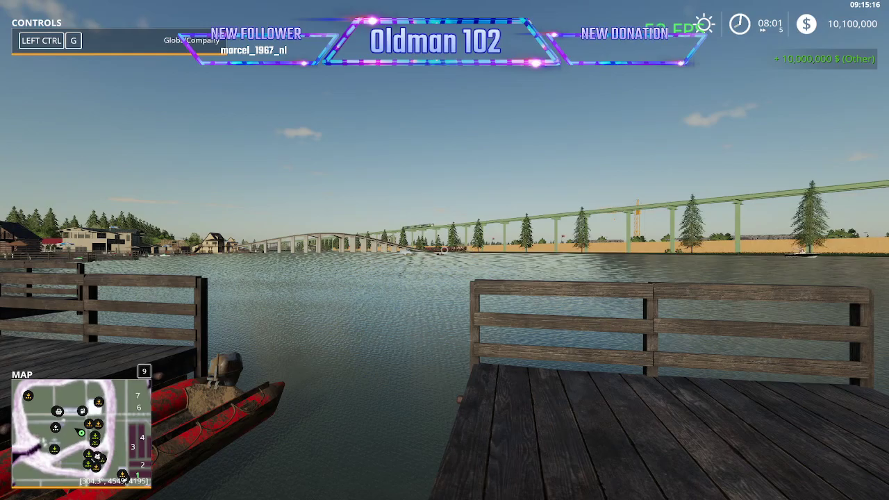
- Lease the Lizard Flatdeck trailer from the Ricci Collaboration Modding Team vehicles in the store, with standard options
key(s)
key(d)
key(w)
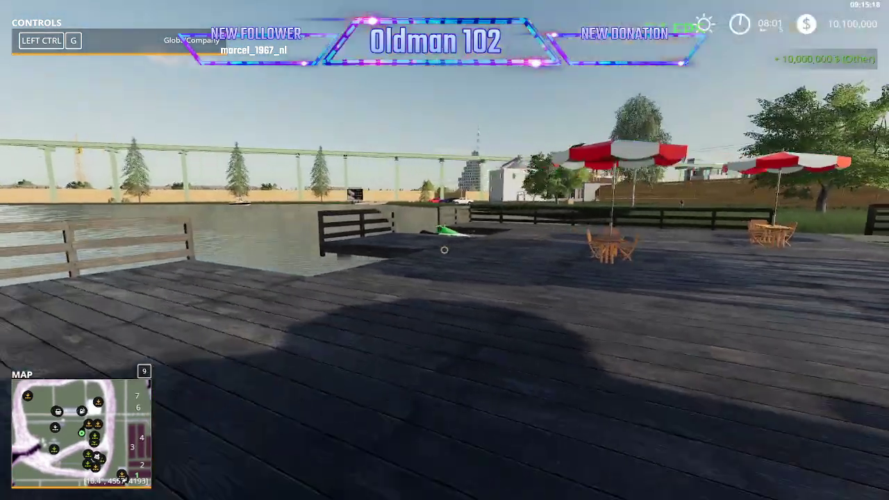
key(p)
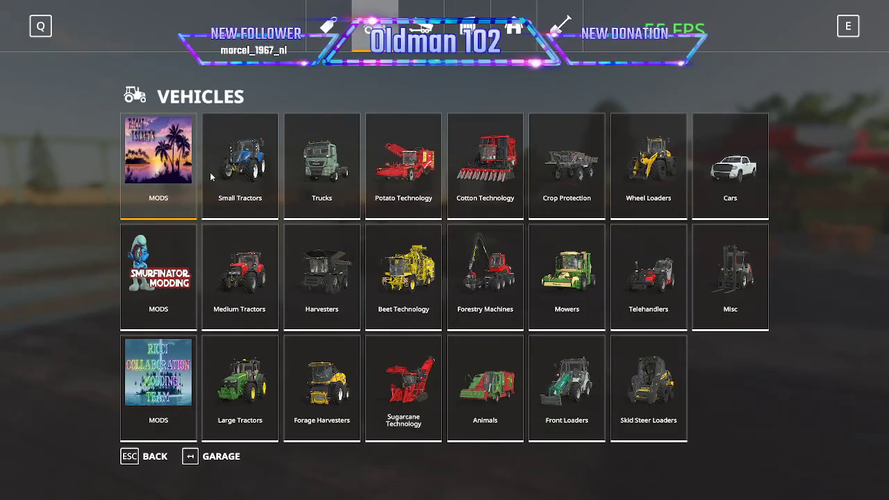
click(168, 283)
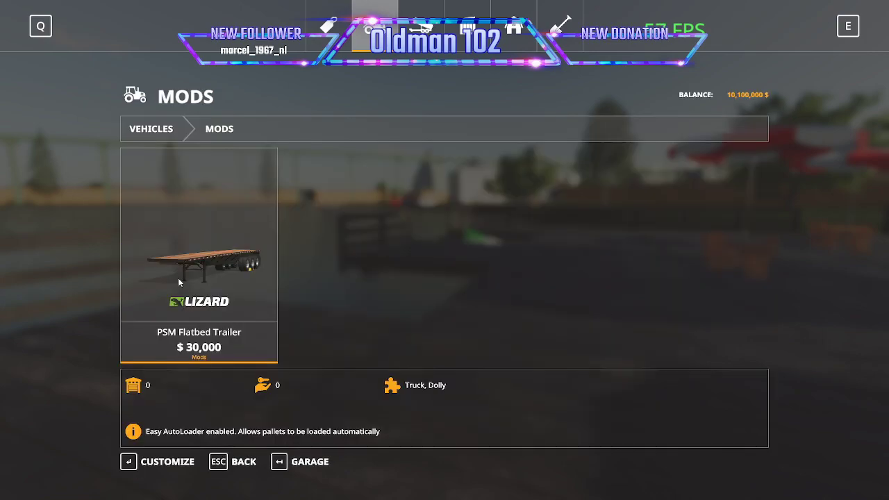
click(246, 464)
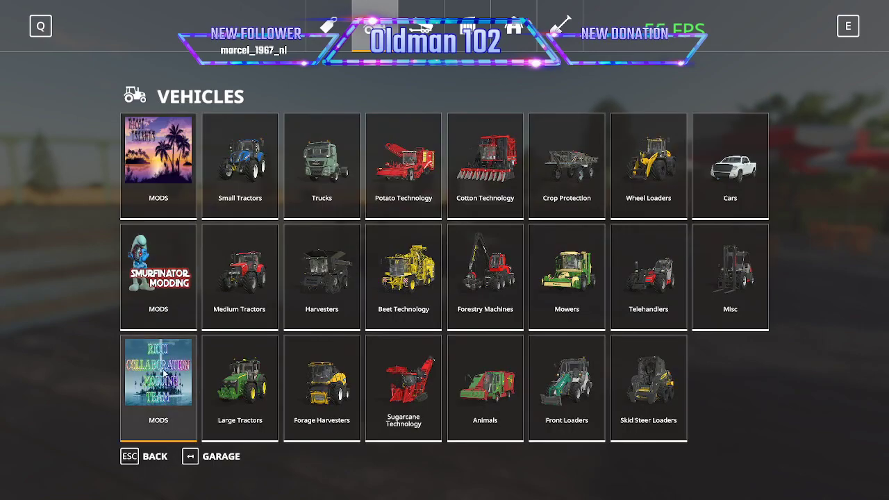
click(165, 373)
click(535, 288)
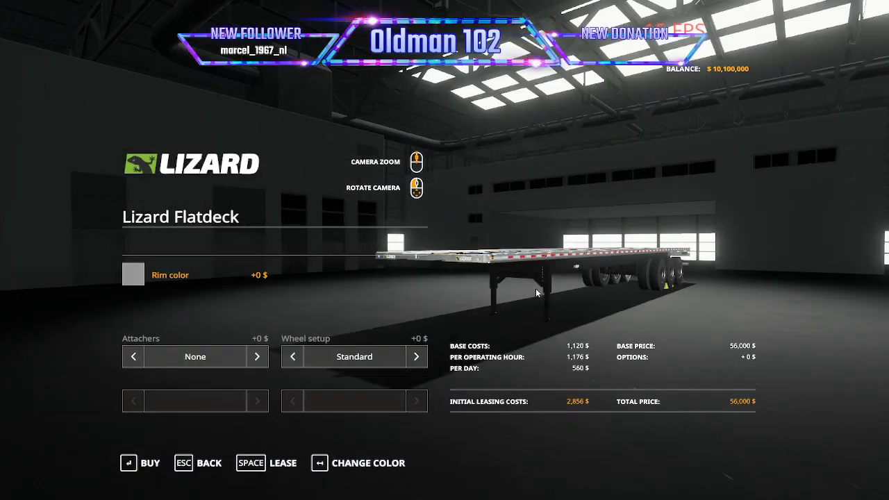
click(277, 464)
click(327, 318)
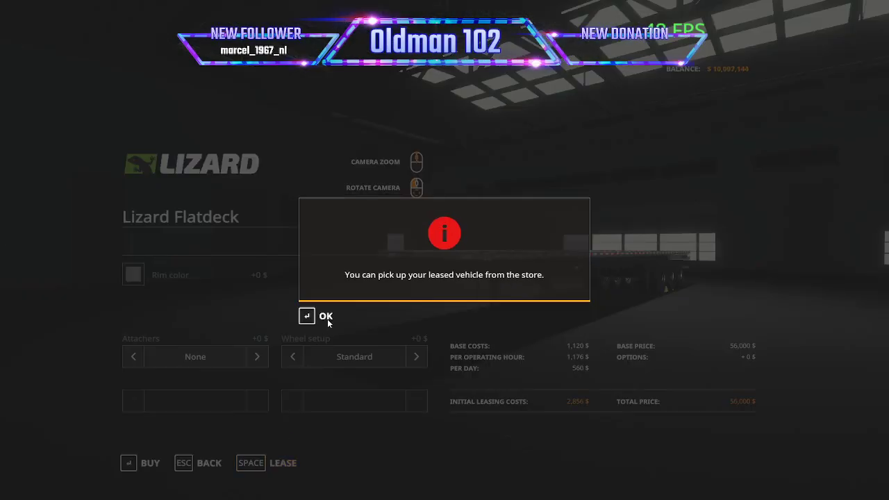
click(325, 318)
click(210, 462)
- Find the Iconik Roadrunner truck among the mod vehicles and lease it with its standard configuration
scroll(416, 253, down, 3)
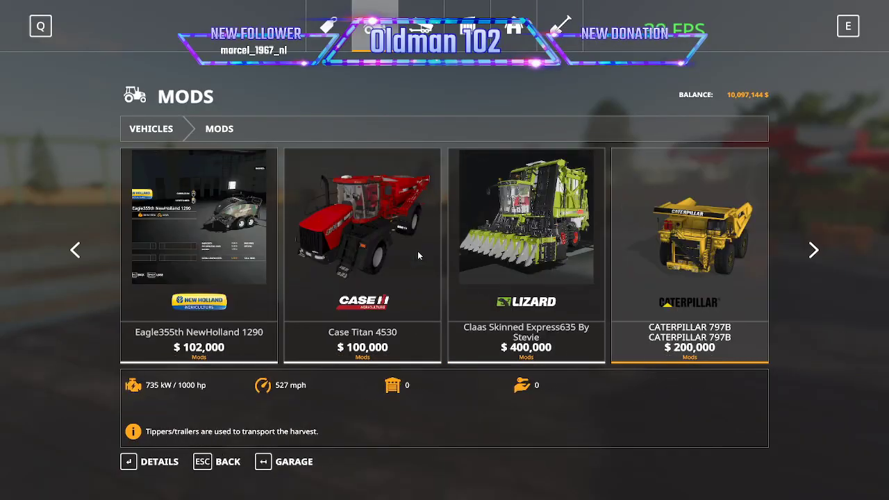
scroll(416, 253, down, 1)
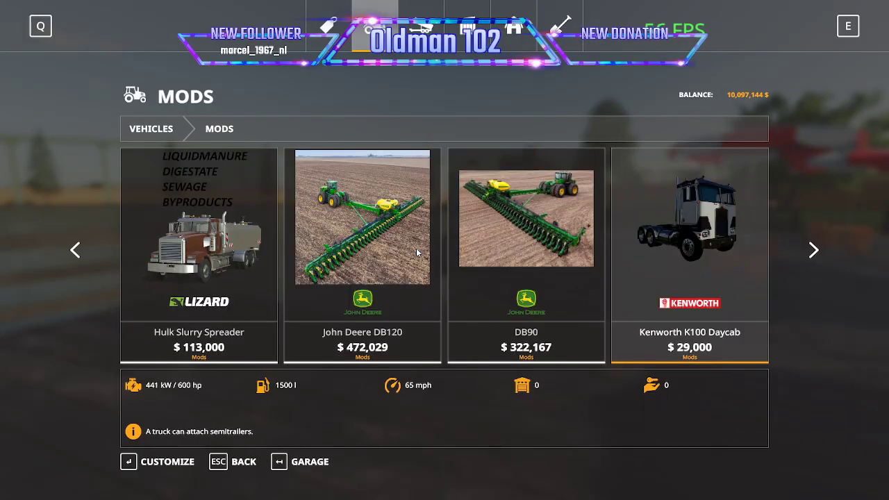
scroll(416, 253, down, 3)
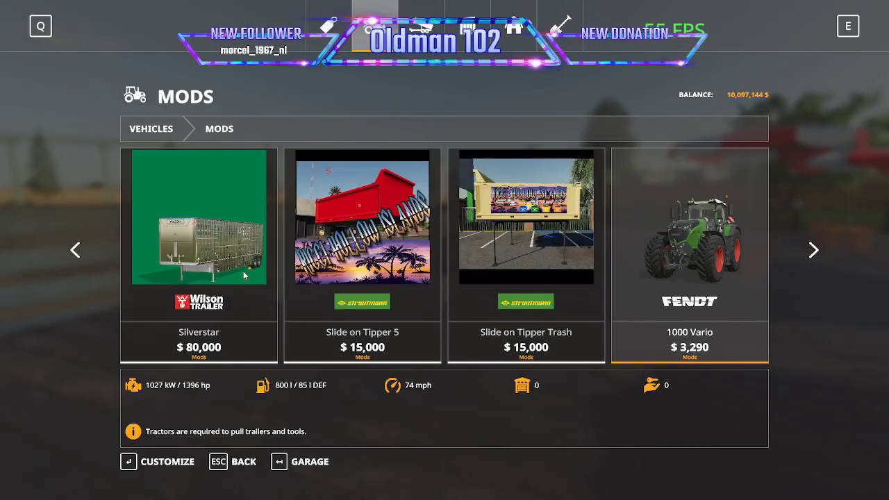
scroll(295, 292, up, 4)
click(232, 362)
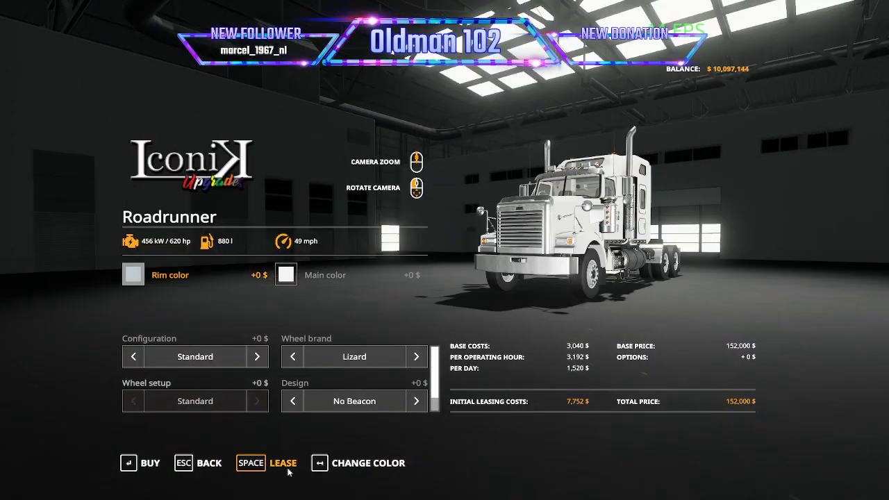
key(space)
click(326, 320)
click(325, 315)
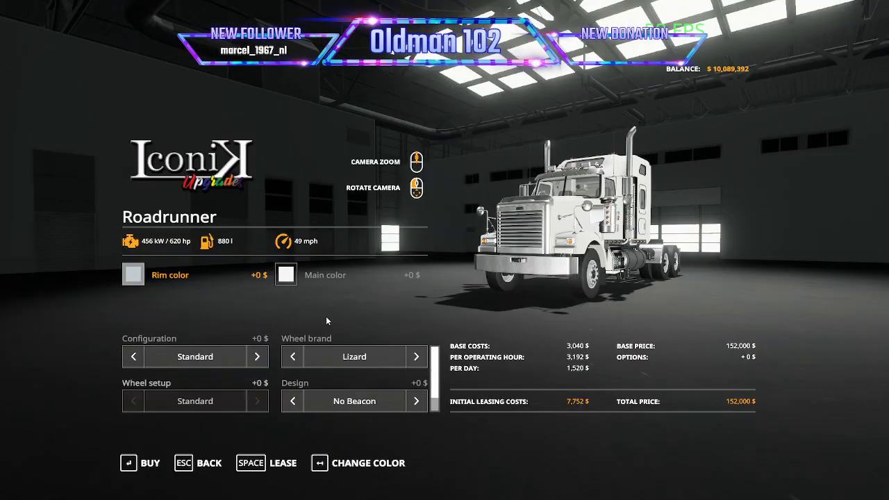
- Enter the Roadrunner, back it up to the Lizard Flatdeck, attach the trailer and ready its autoloader
key(Tab)
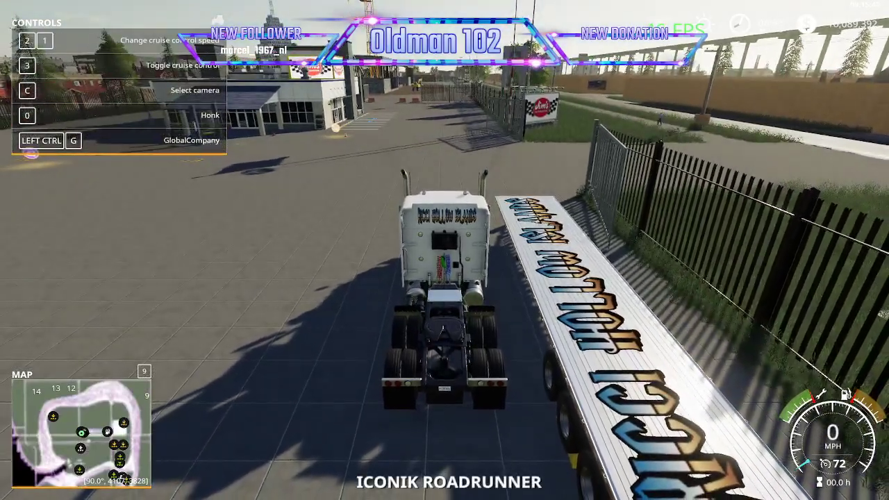
key(w)
key(w)
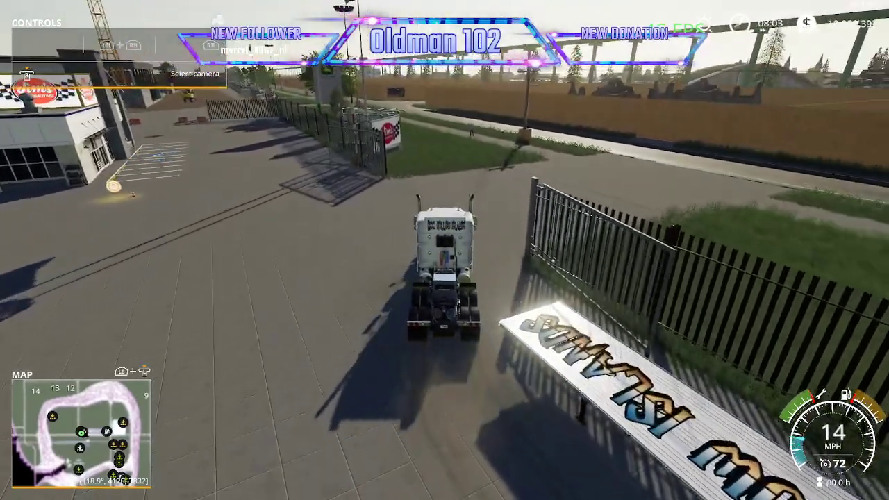
key(s)
key(s)
key(d)
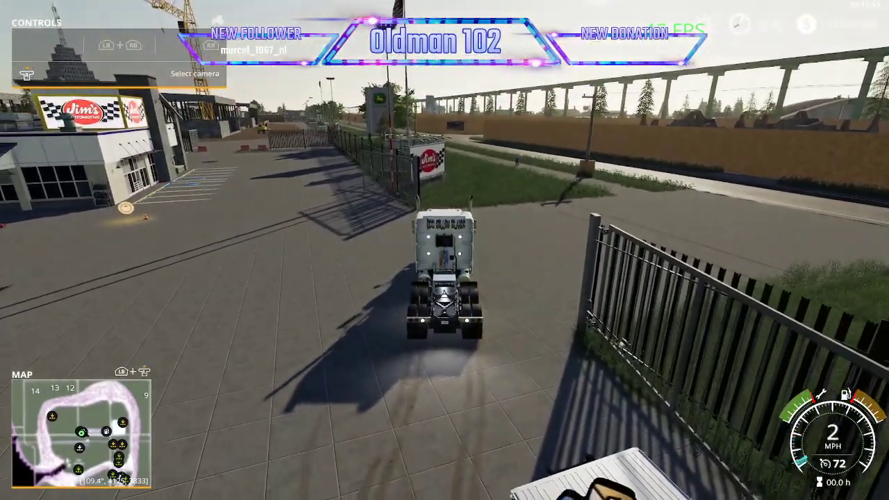
key(s)
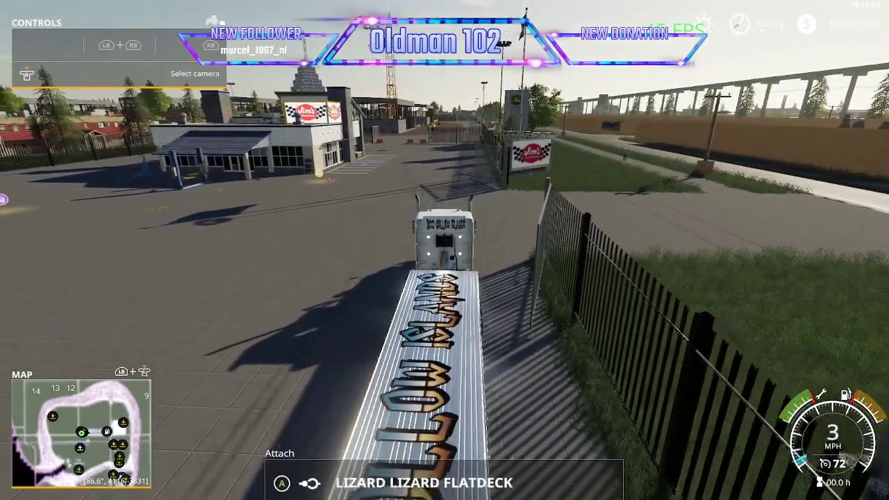
key(q)
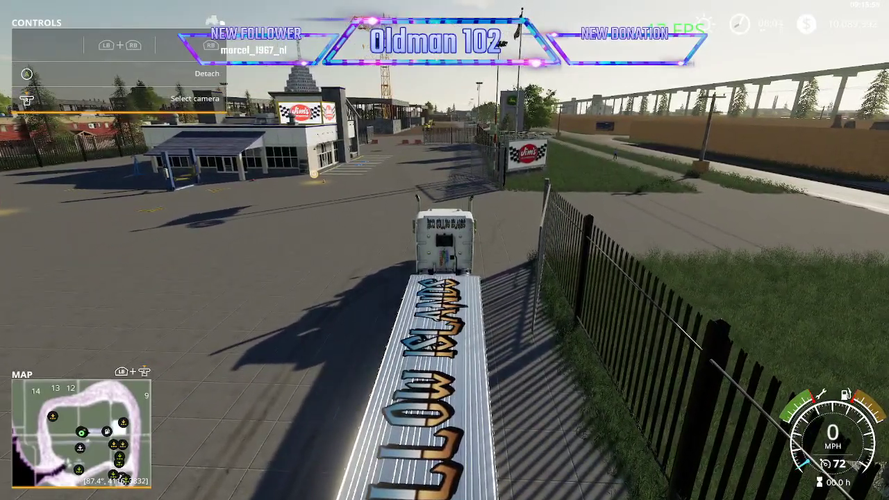
key(z)
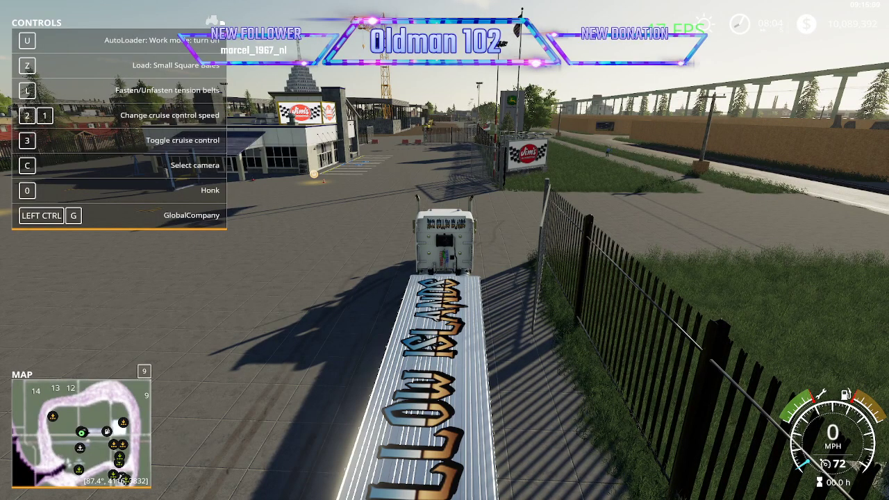
- Buy 8 wheat straw square bales from the store's bale objects
key(p)
click(514, 27)
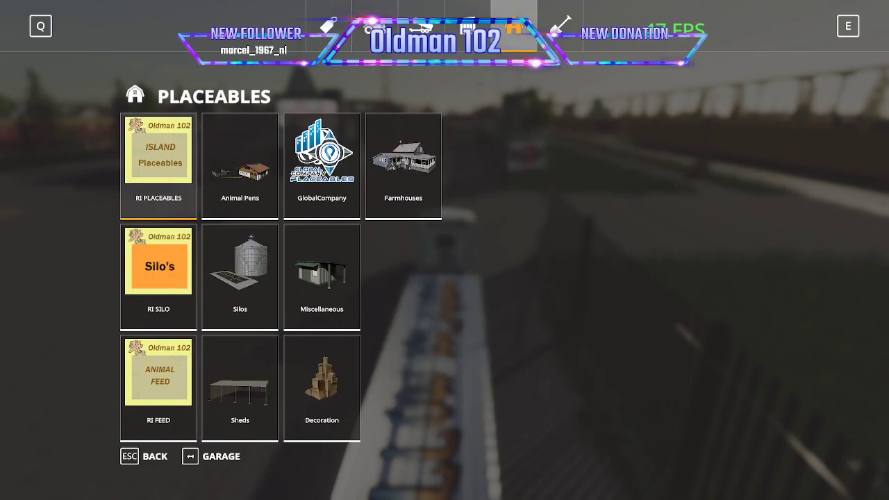
key(q)
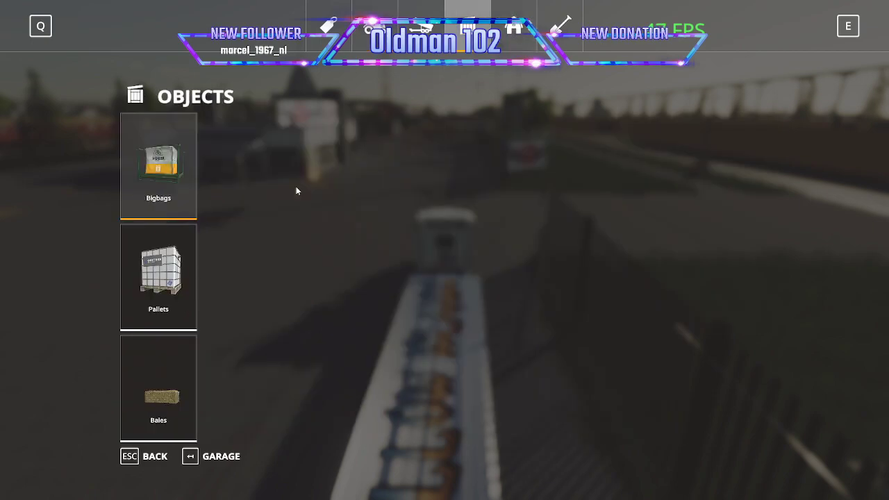
click(161, 397)
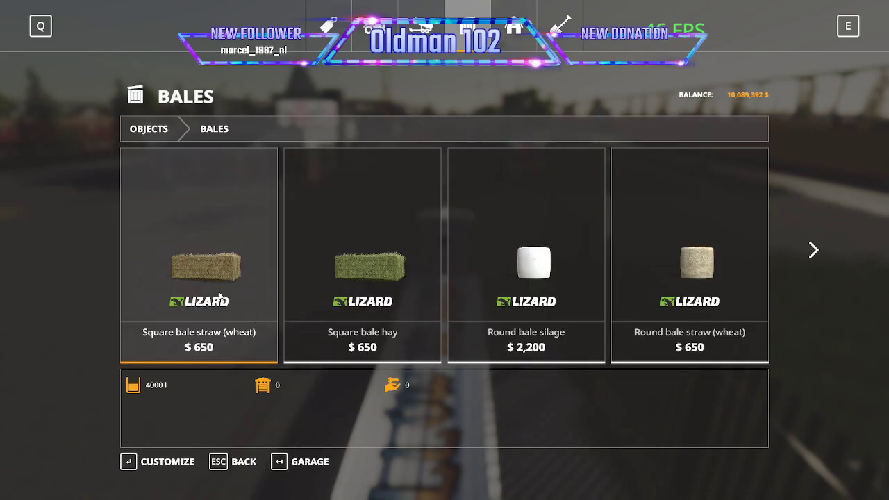
click(221, 297)
click(134, 356)
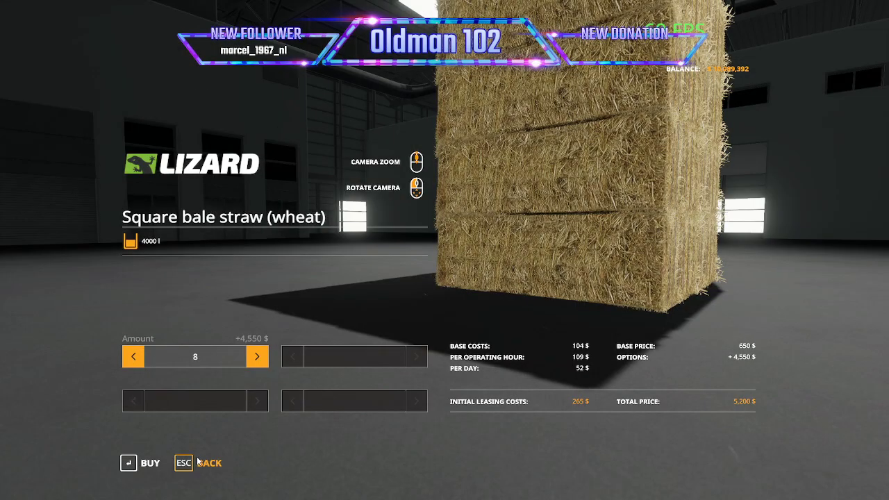
click(149, 462)
click(308, 317)
click(314, 314)
- Buy a second lot of 8 wheat straw square bales and return to the truck
click(152, 459)
click(319, 318)
click(317, 315)
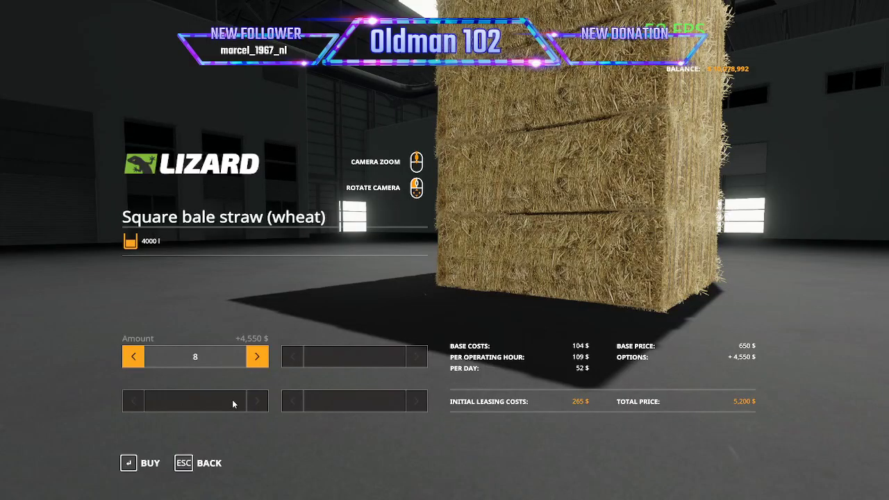
key(Escape)
key(Escape)
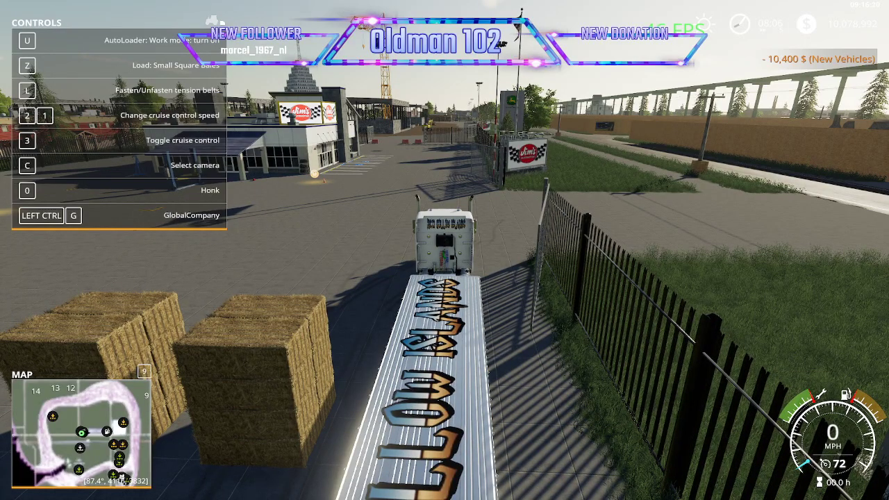
- Match the autoloader to the purchased square bales and drive past both stacks to load all 16 onto the flatdeck
key(z)
key(w)
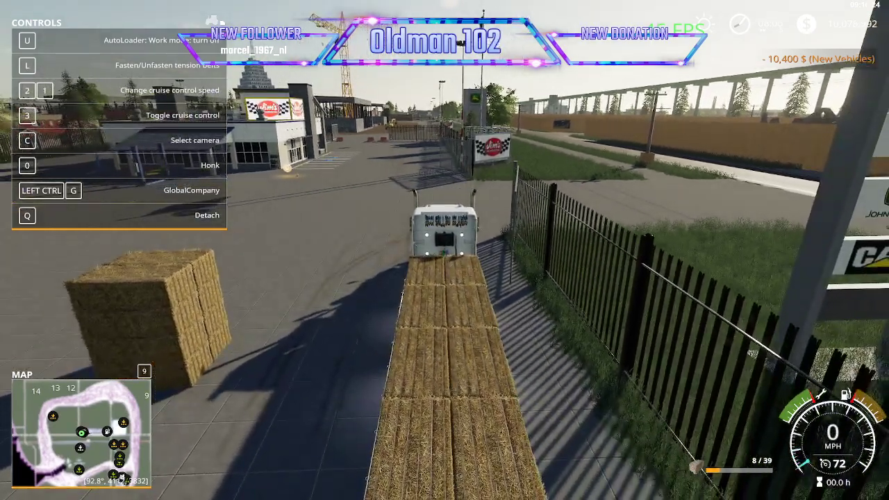
key(w)
key(w)
key(a)
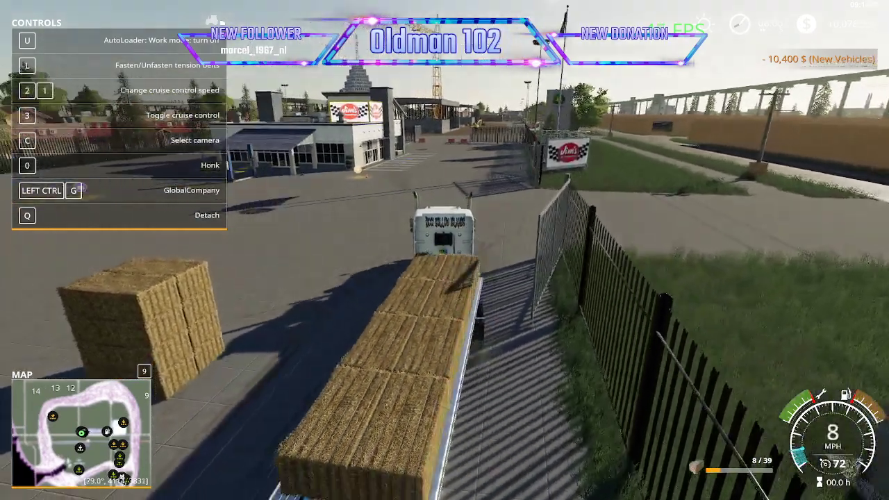
key(w)
key(a)
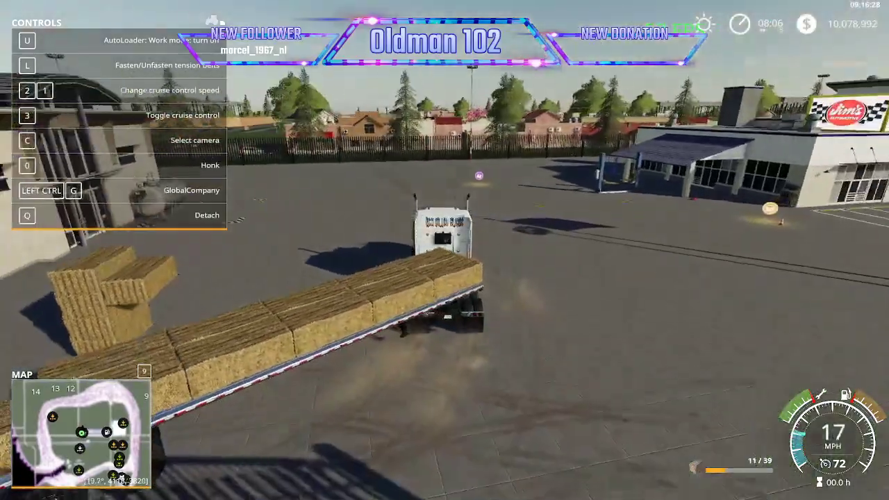
key(w)
key(d)
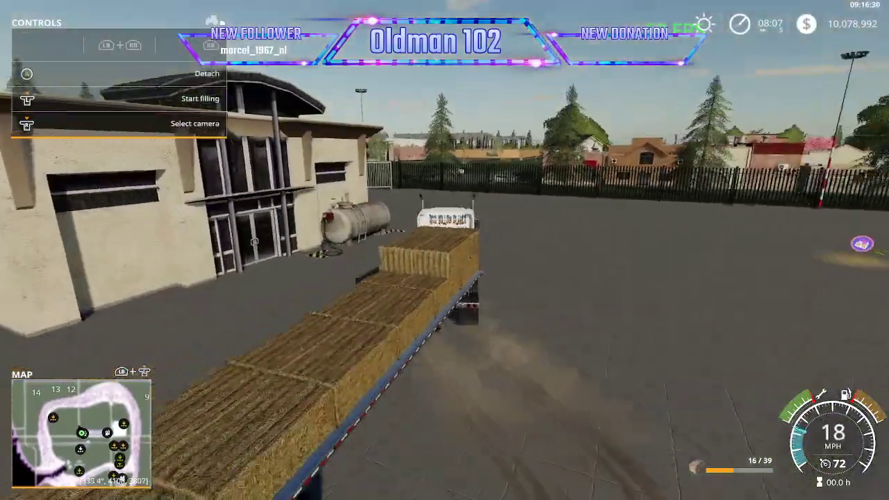
- Drive the loaded truck out of the dealership gate and along the road to the red barn, pulling into its striped selling area
key(w)
key(d)
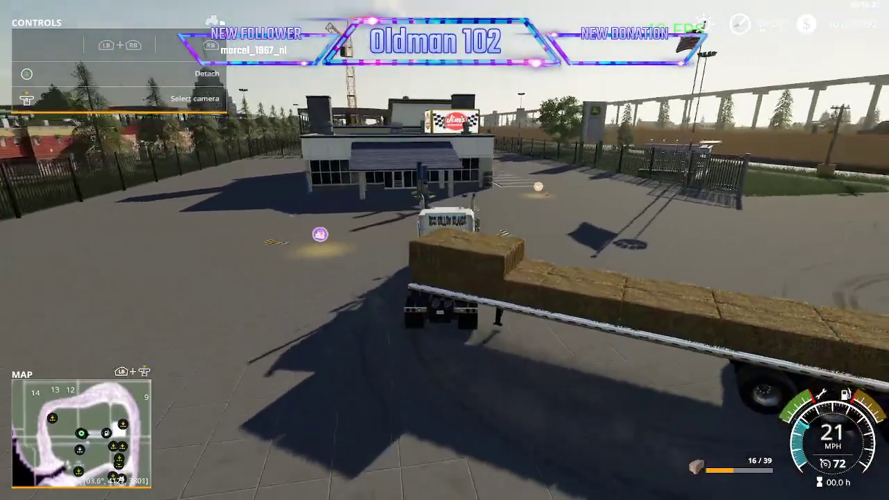
key(w)
key(a)
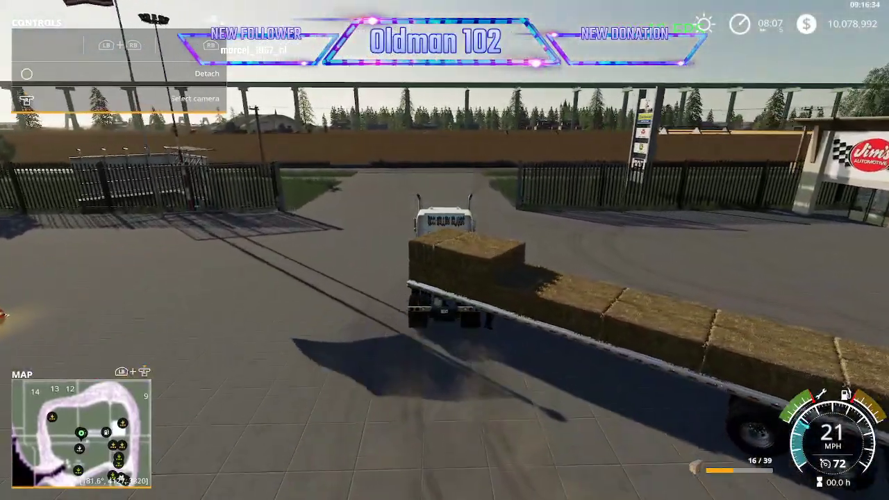
key(w)
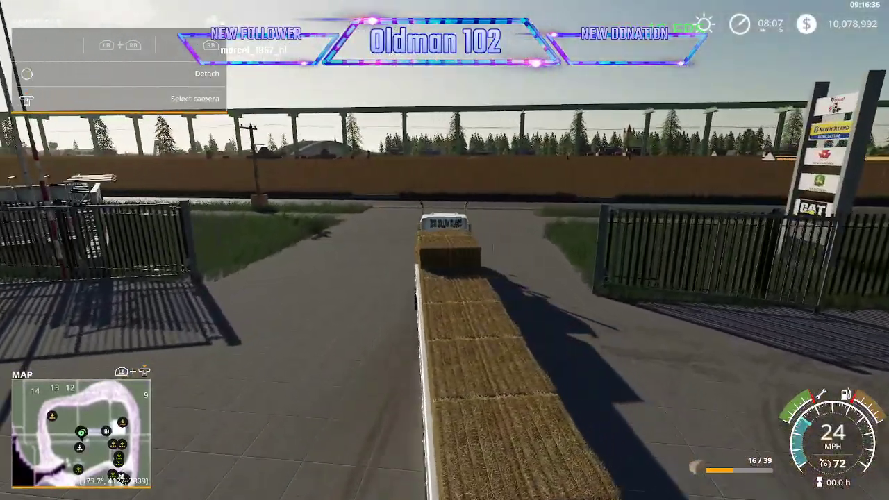
key(w)
key(a)
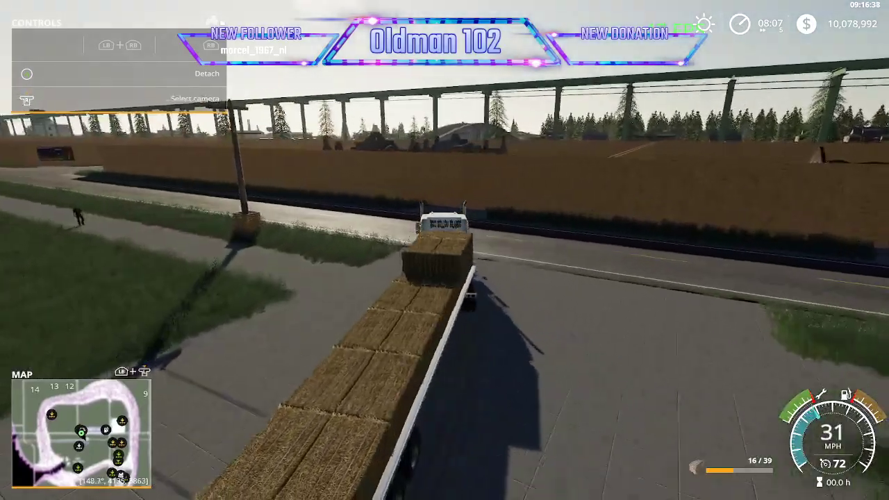
key(w)
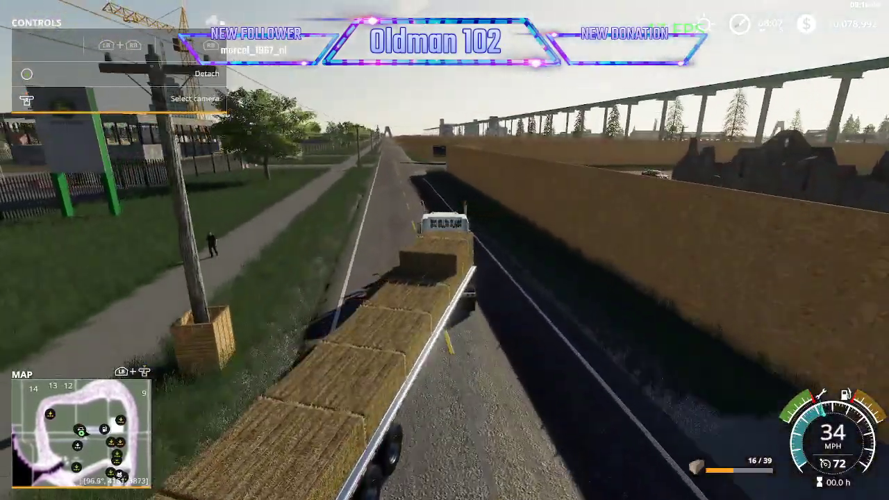
key(w)
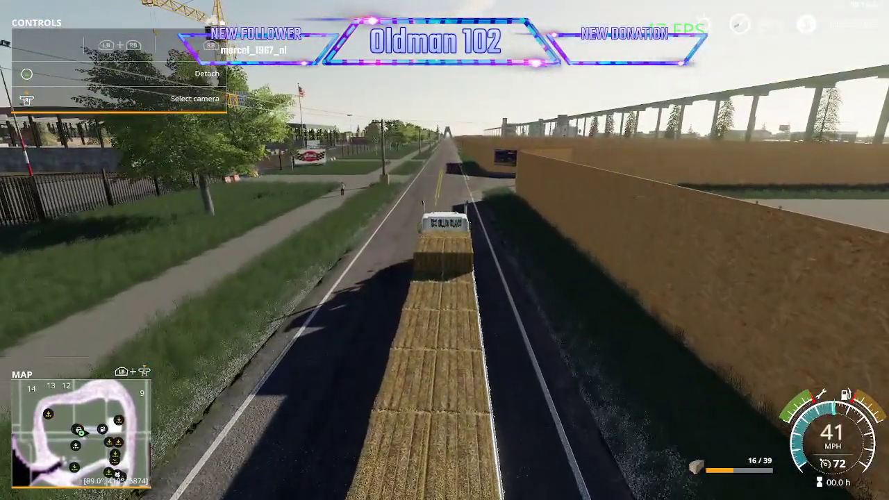
key(w)
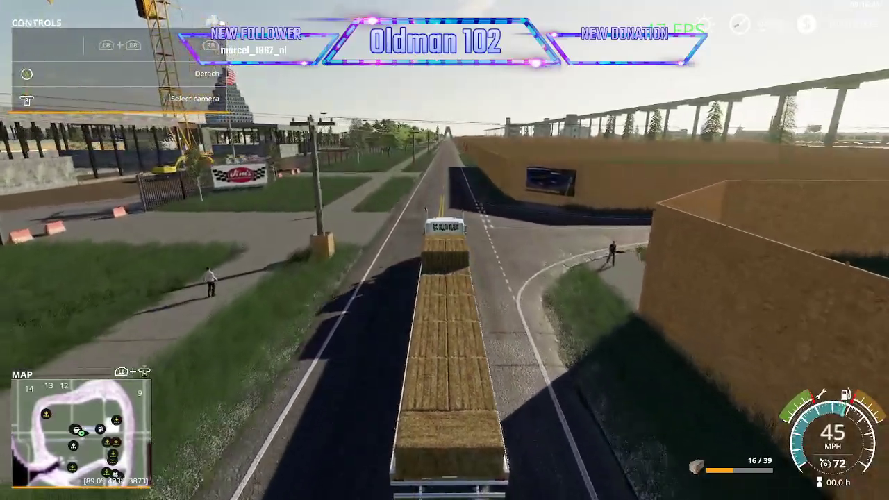
key(w)
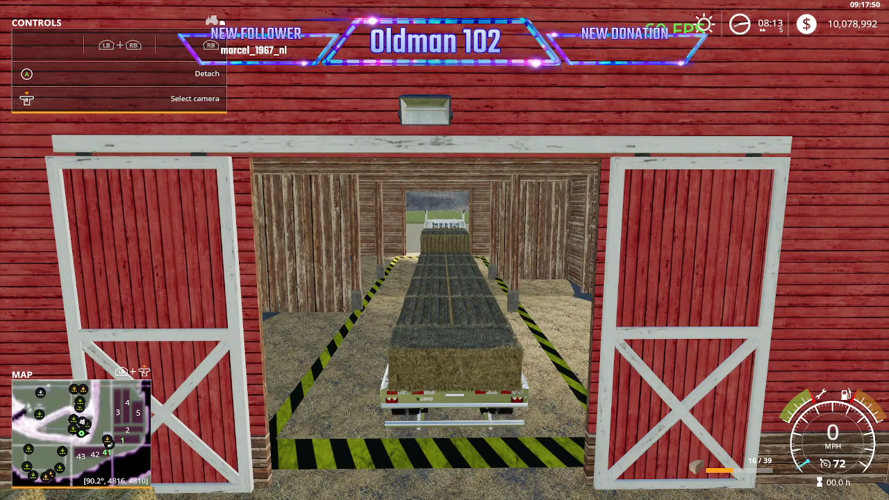
- Sell the loaded straw bales in the barn's striped selling area and check the barn's location on the map
key(y)
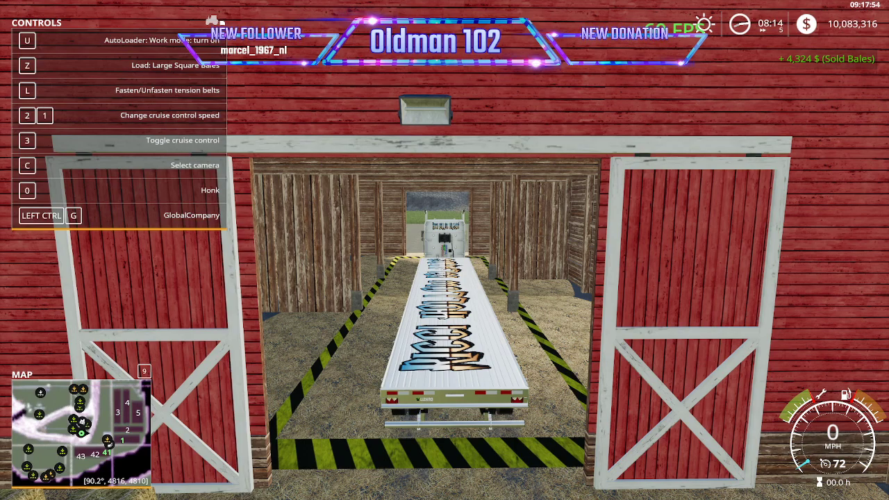
key(Escape)
scroll(234, 387, up, 5)
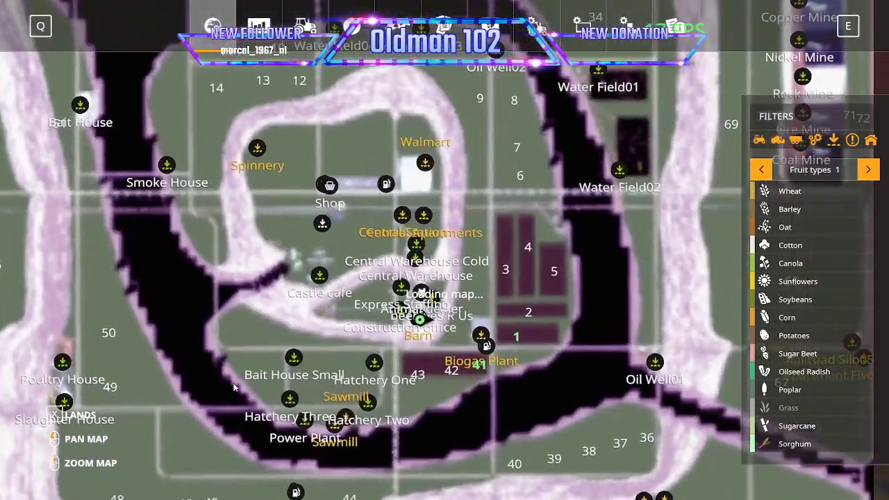
key(Escape)
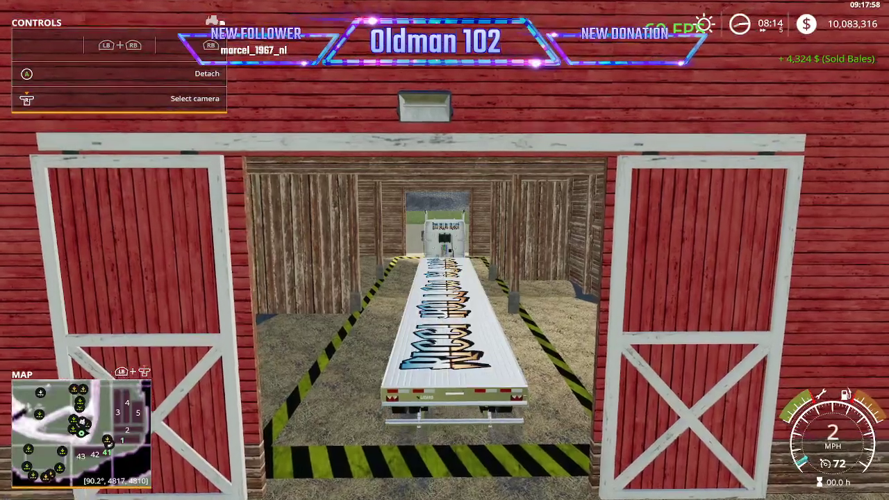
- Drive the emptied truck through the barn onto the paved yard beyond it and get out
key(w)
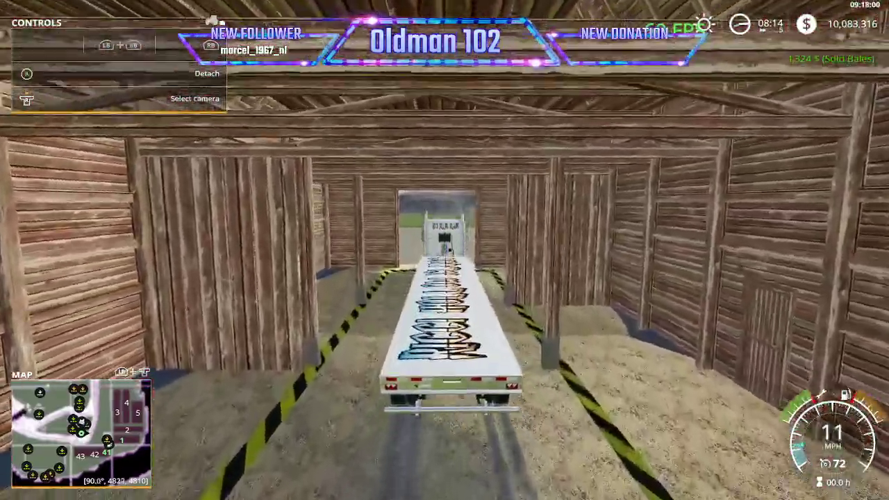
key(w)
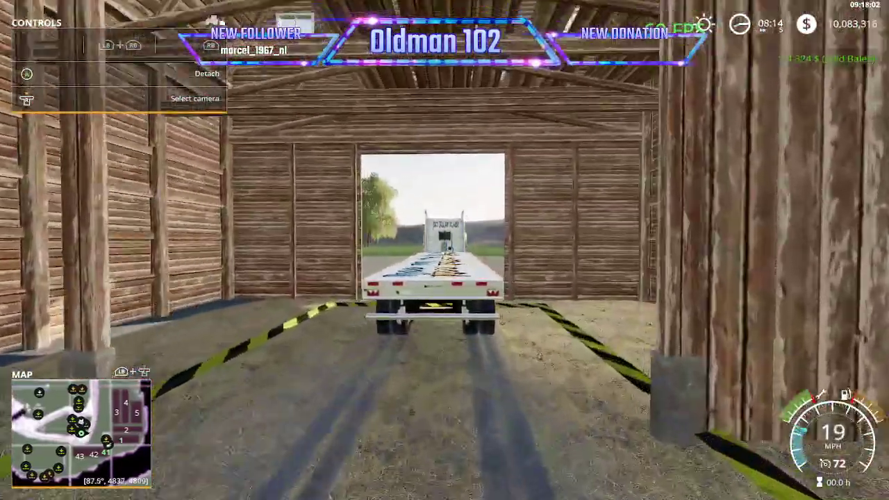
key(w)
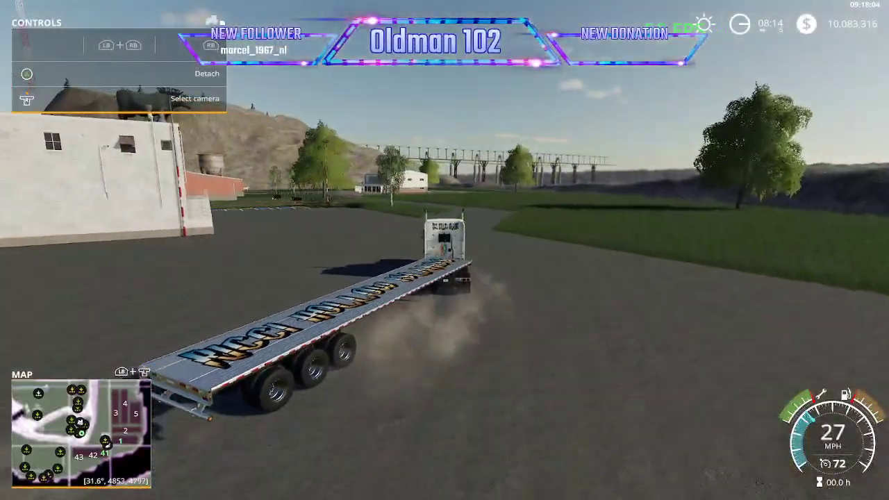
key(e)
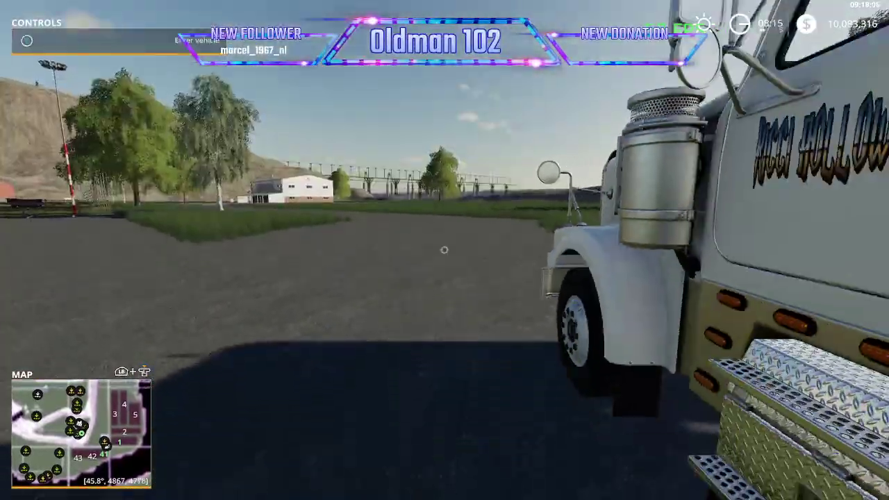
- Buy the land parcel just east of the Barn on the map and return to the yard
key(Escape)
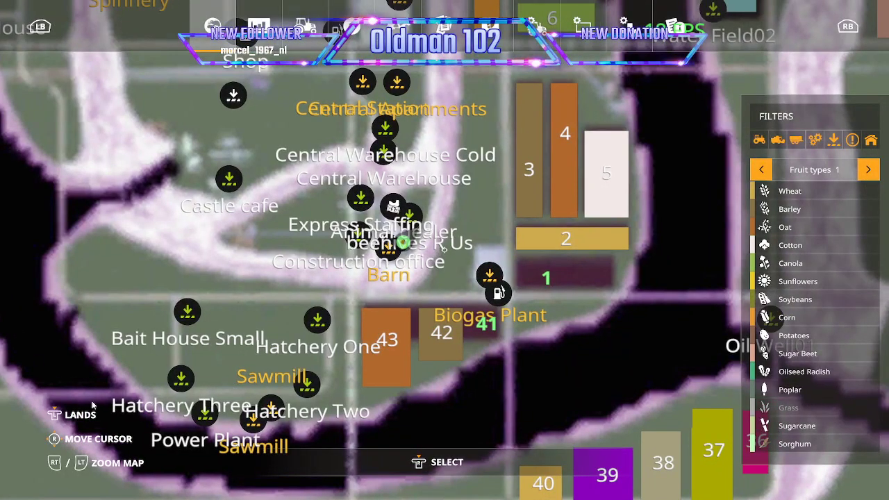
click(88, 411)
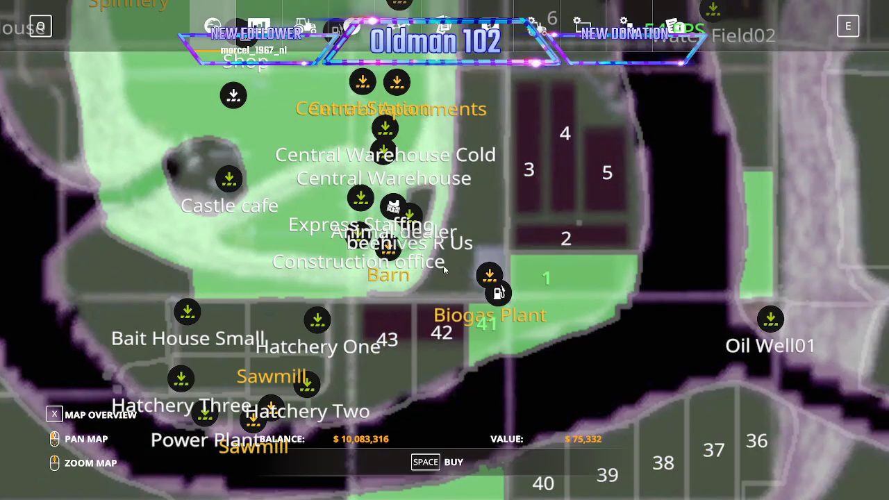
click(451, 463)
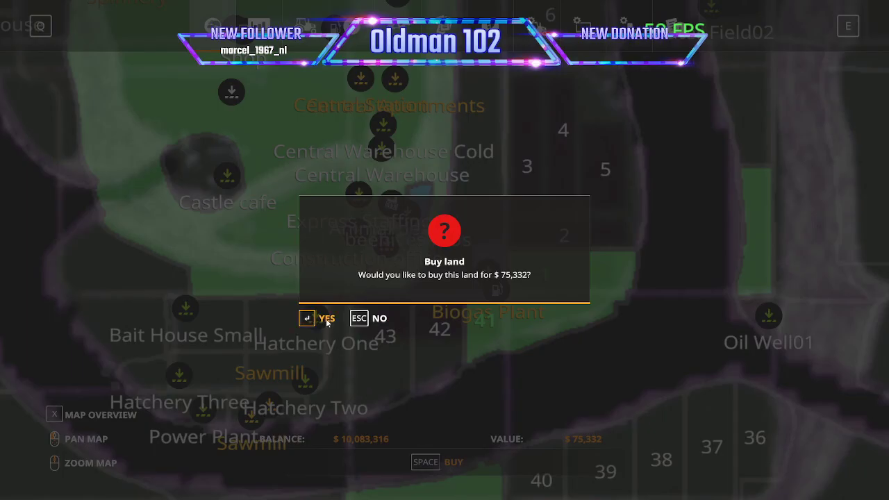
click(324, 318)
key(Escape)
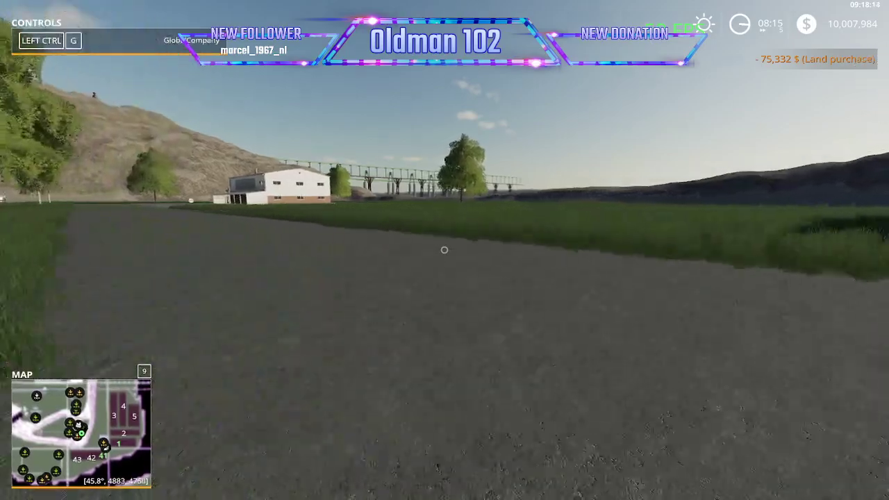
- Walk up the road to the white building and around it to inspect its sides, loading ramp and ground markers
key(w)
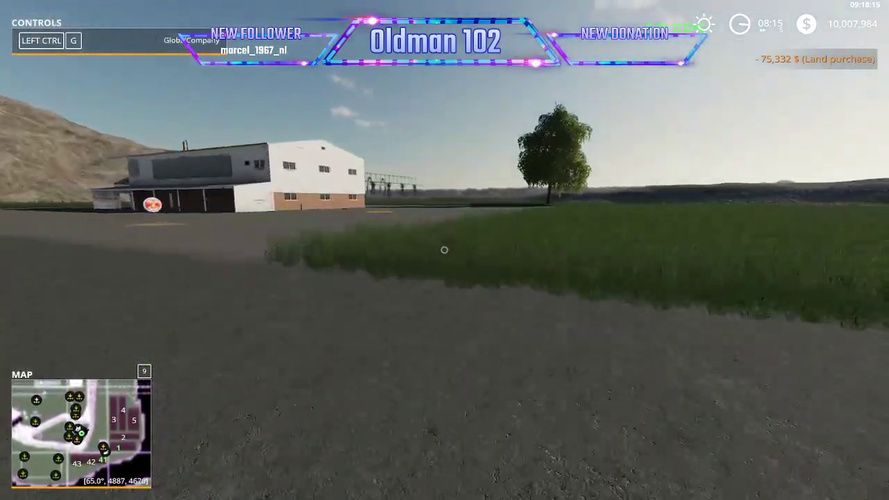
key(w)
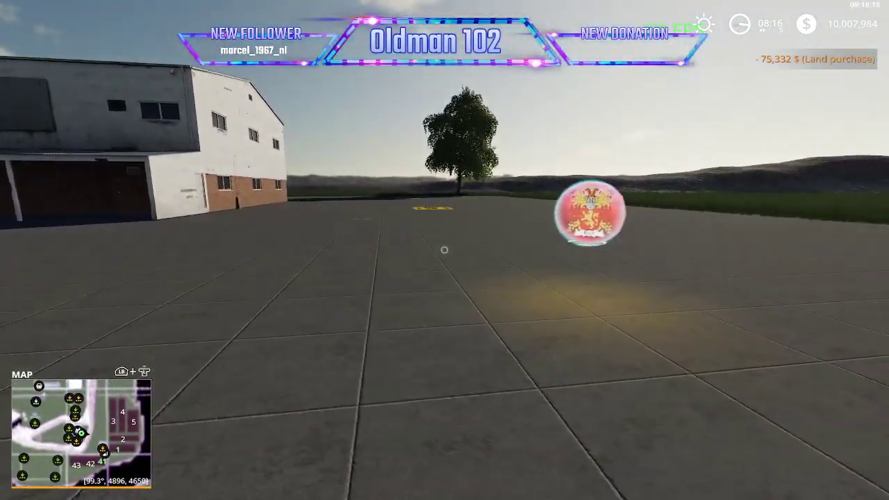
key(w)
key(w)
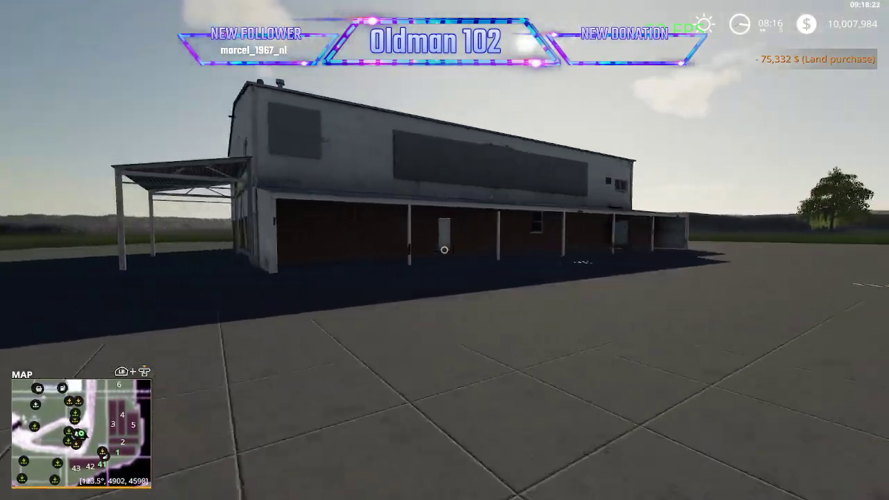
key(w)
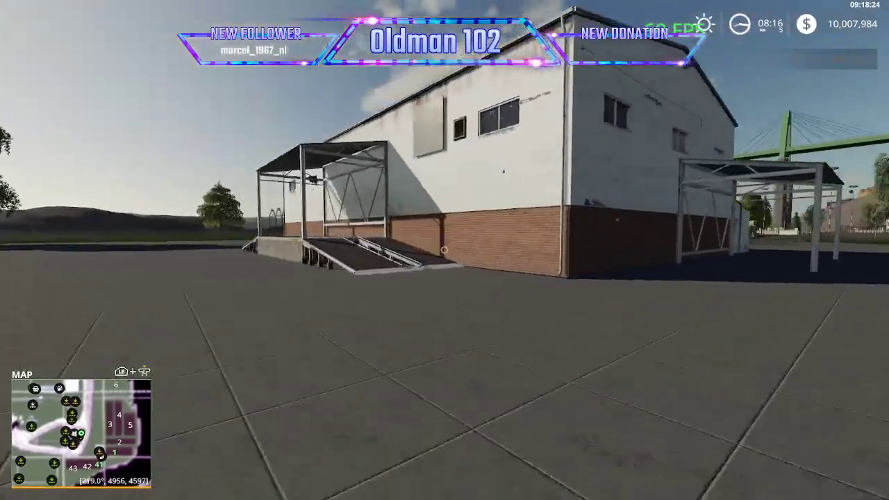
key(w)
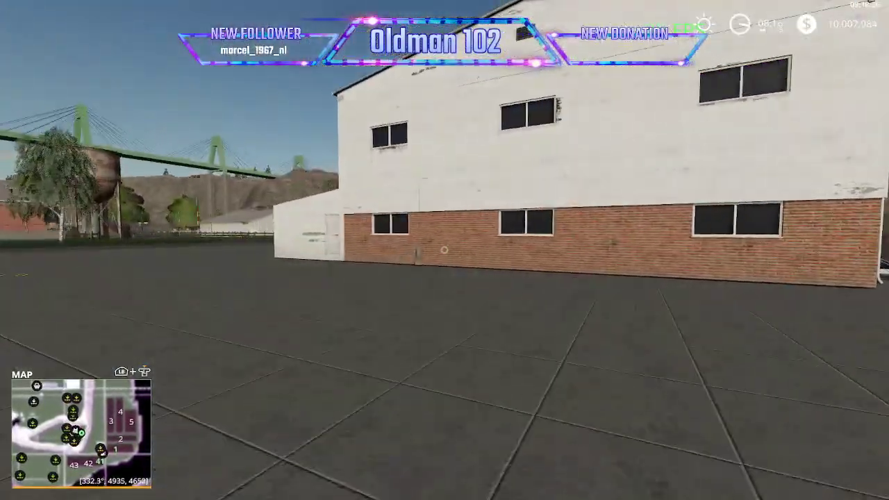
key(w)
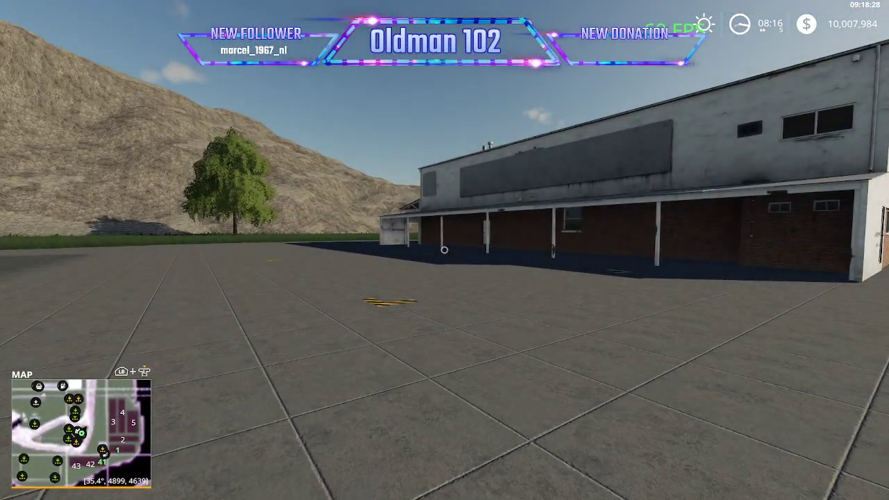
- End the game without saving and quit Farming Simulator 19, returning to GIANTS Editor
key(Escape)
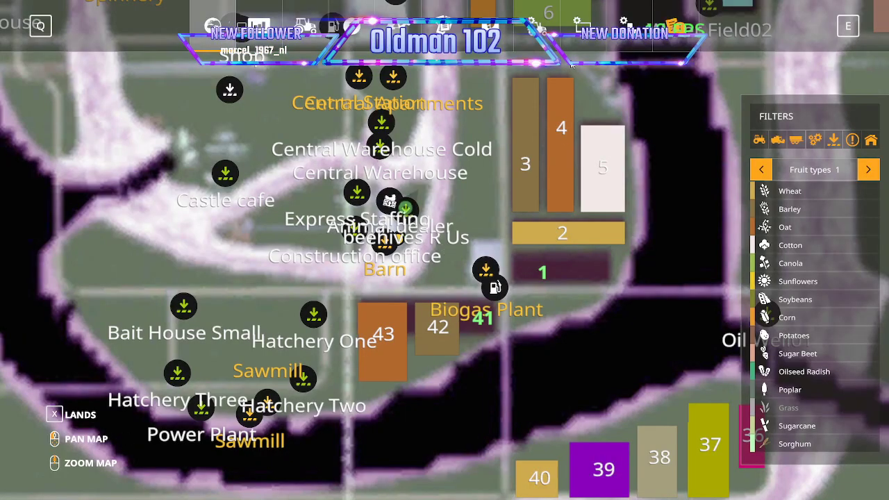
click(537, 27)
click(268, 451)
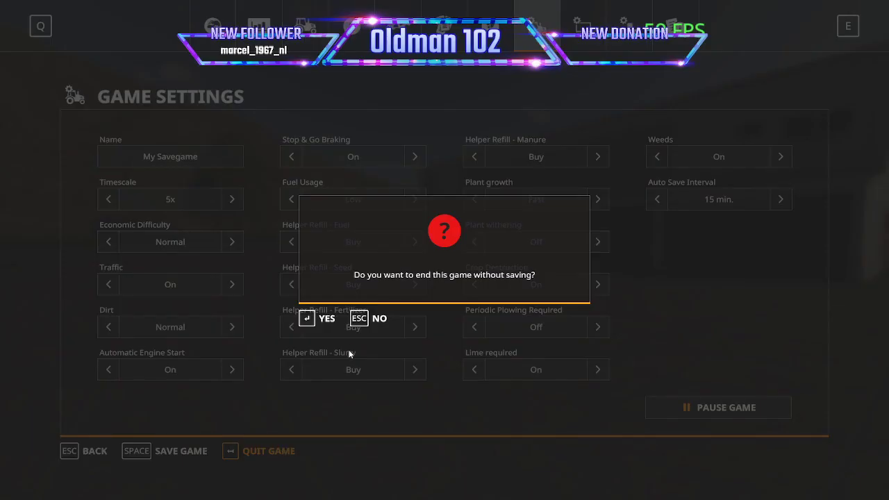
key(Return)
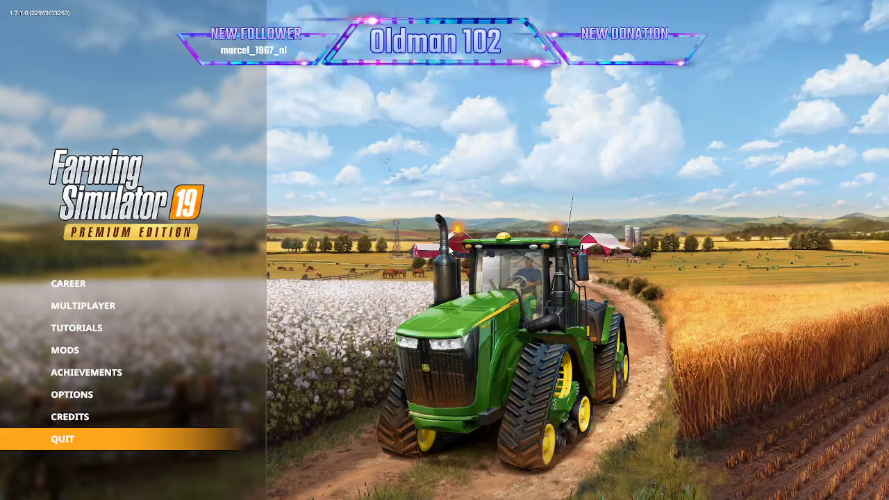
click(62, 439)
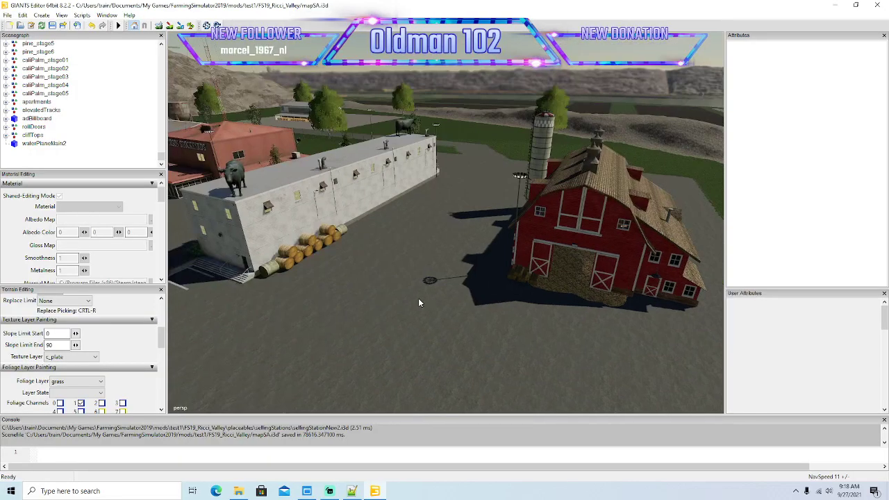
- Fly the viewport from the red barn along the road and up the cliff to the Central Station brick building
alt+drag(418, 298, 369, 292)
scroll(373, 250, up, 2)
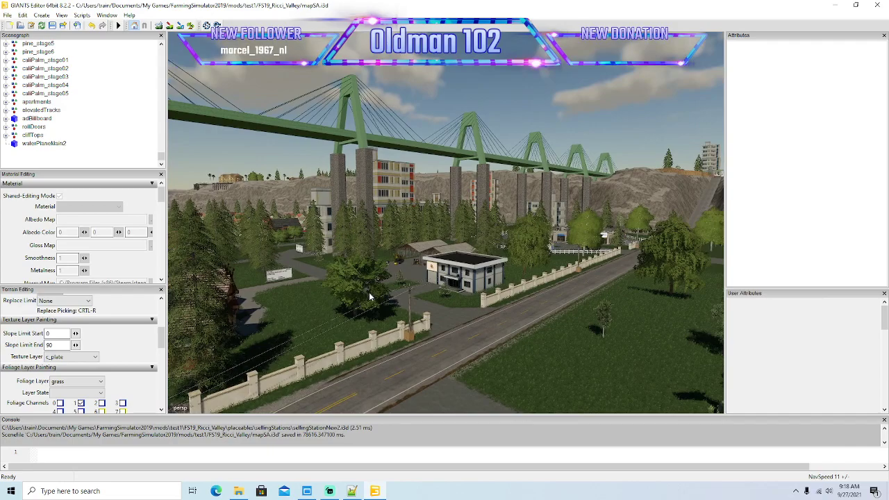
drag(447, 287, 516, 318)
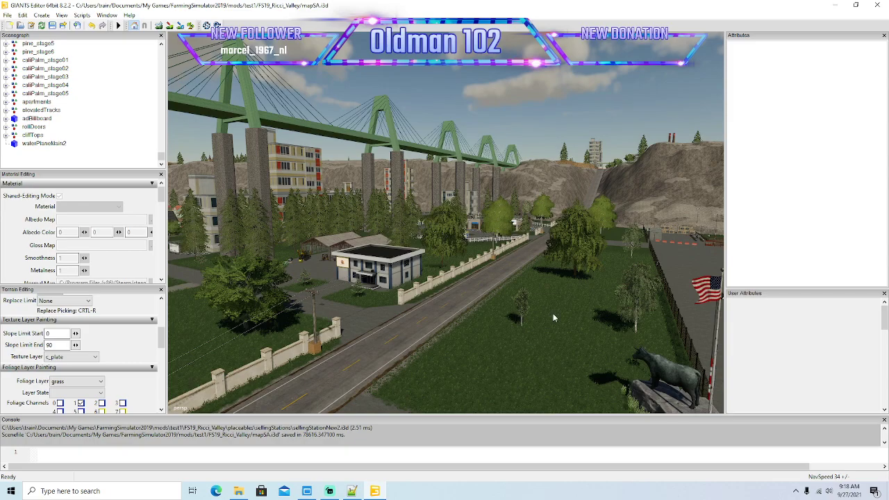
scroll(565, 299, up, 10)
alt+drag(555, 300, 577, 307)
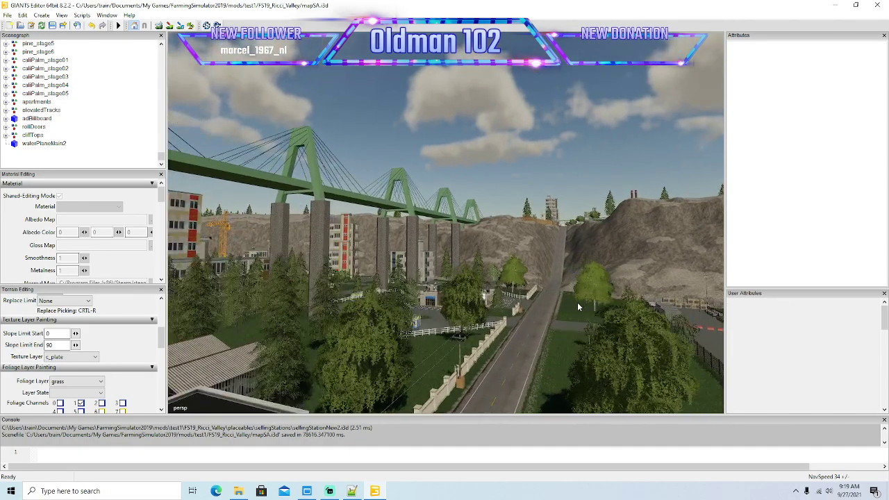
scroll(578, 306, up, 12)
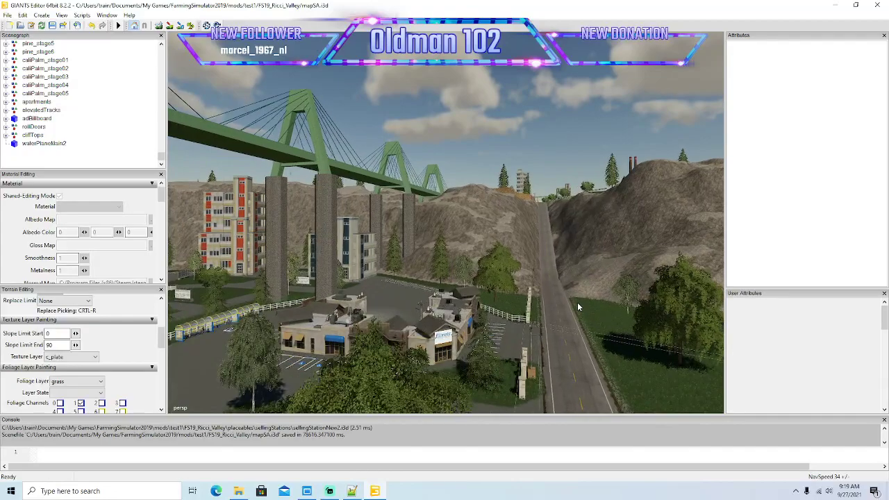
alt+drag(578, 306, 599, 273)
scroll(580, 347, up, 8)
scroll(579, 346, up, 2)
scroll(576, 370, up, 6)
scroll(576, 373, down, 5)
scroll(560, 374, down, 2)
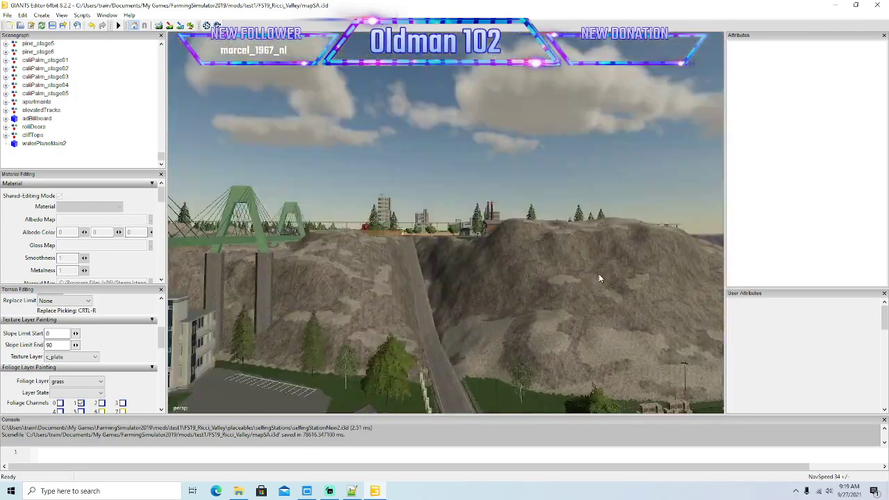
key(w)
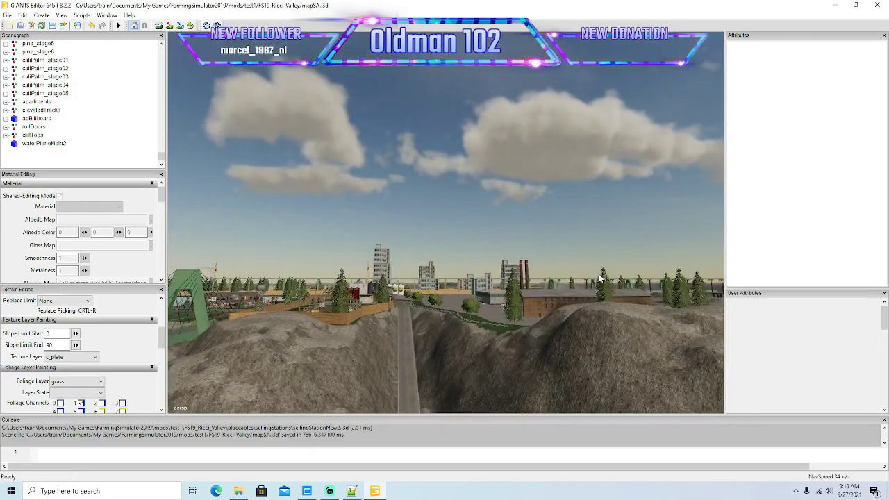
scroll(605, 286, up, 8)
alt+drag(604, 286, 581, 317)
scroll(611, 317, up, 8)
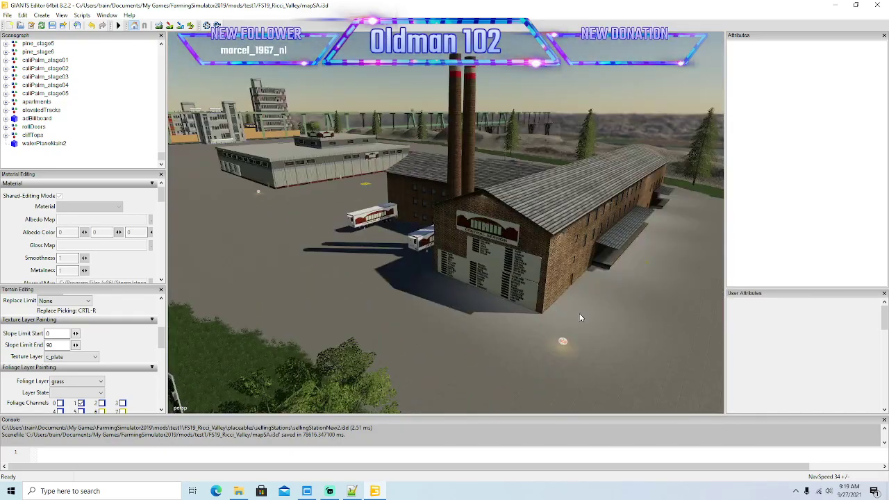
- Export the Central Station sign mesh with its files to the map's signs folder as beehive, including the parent directory structure
click(513, 244)
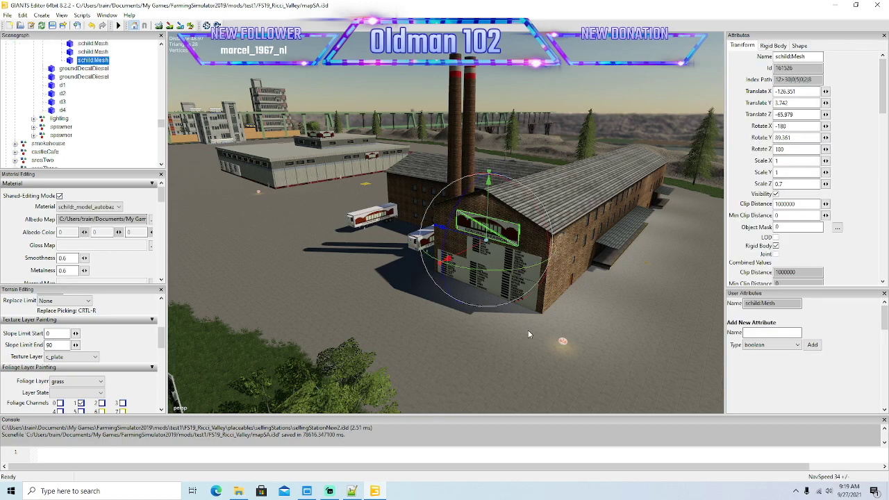
click(7, 15)
click(34, 145)
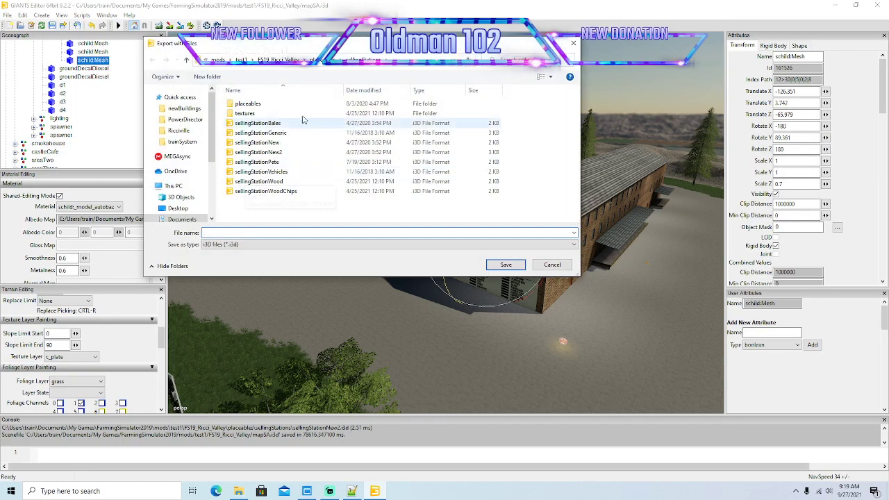
scroll(297, 206, down, 5)
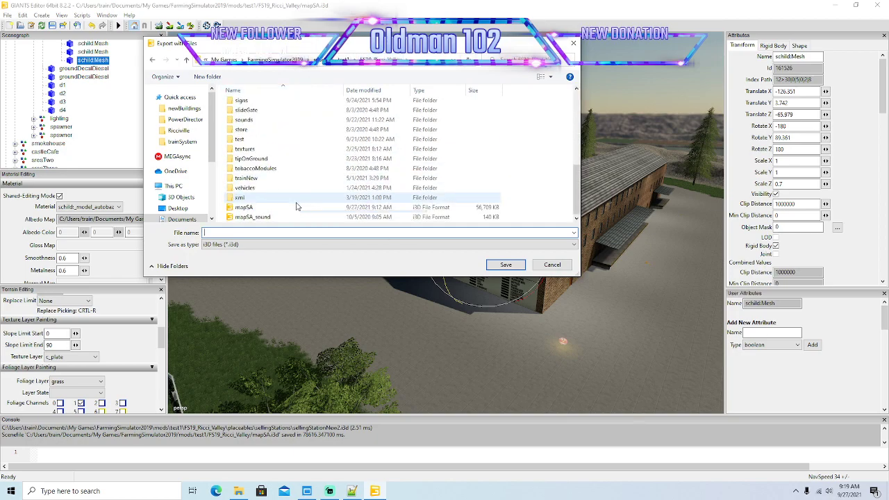
scroll(259, 204, up, 4)
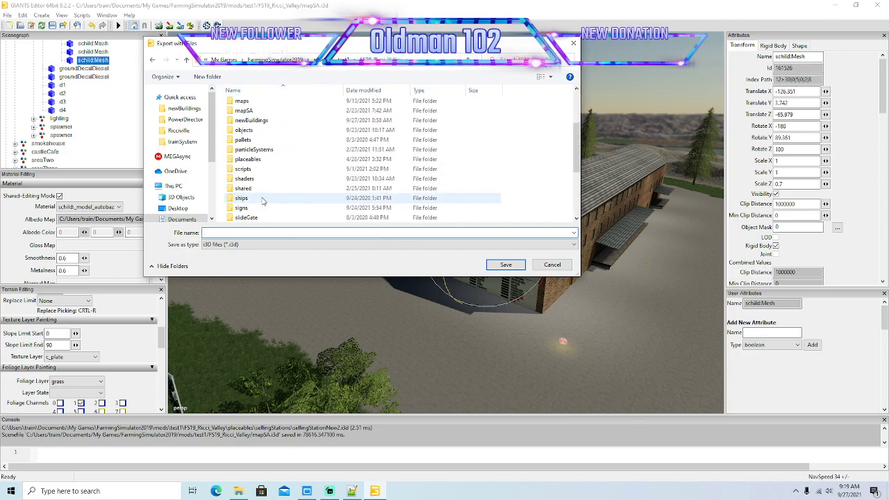
scroll(263, 201, up, 3)
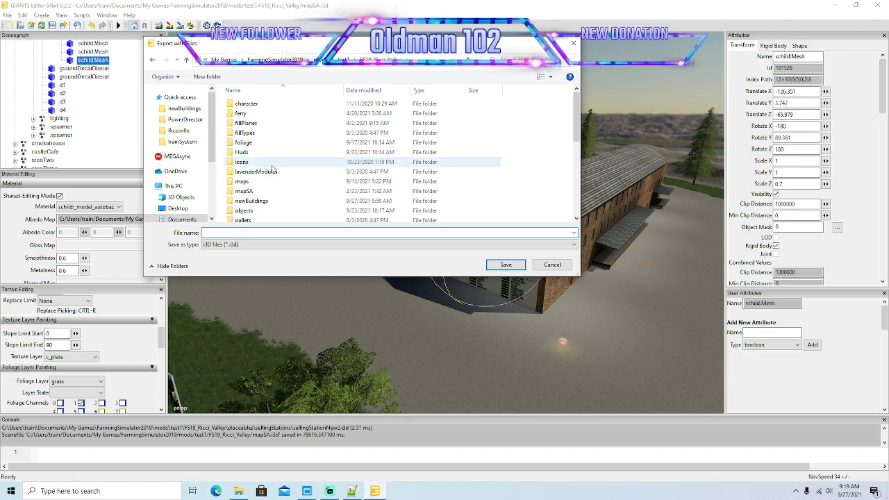
scroll(284, 201, down, 5)
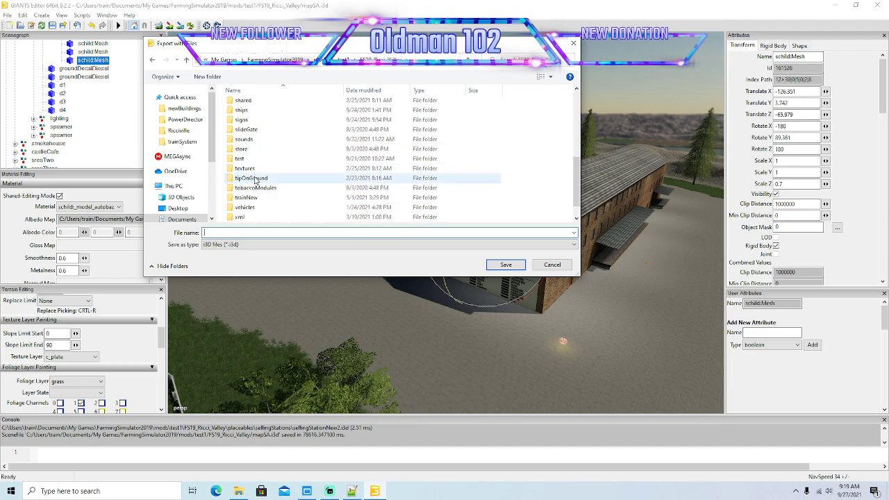
double_click(247, 123)
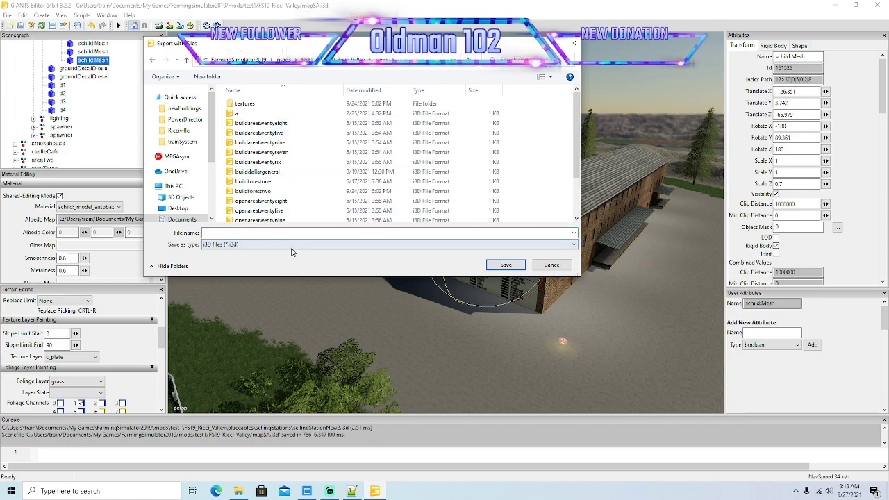
text(beehive)
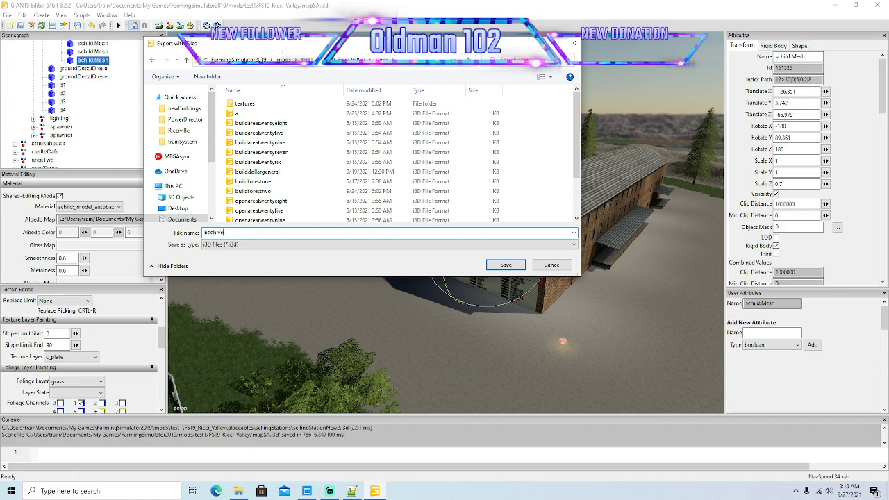
key(Return)
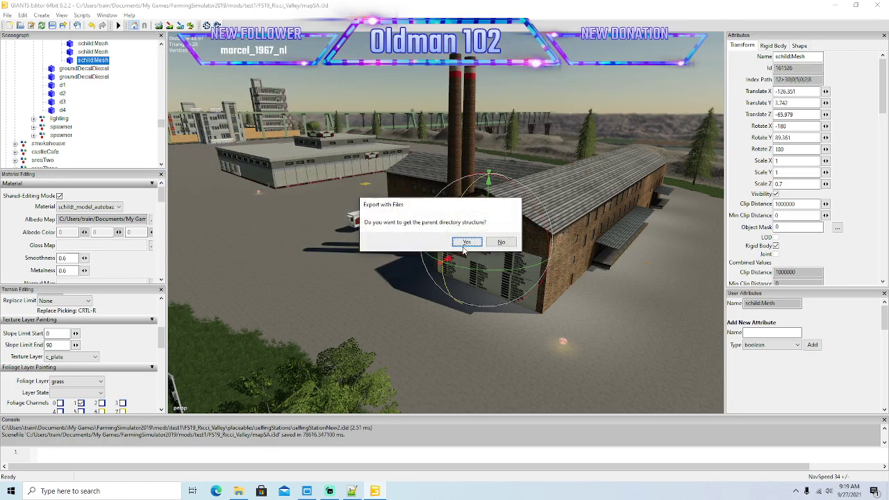
click(475, 244)
click(474, 243)
- Fly the viewport to the white building with the stacked wooden crates under its front canopy and view its facade
alt+drag(436, 304, 534, 304)
scroll(600, 286, up, 6)
scroll(589, 296, up, 5)
scroll(574, 298, up, 4)
right_drag(533, 306, 506, 322)
alt+drag(506, 319, 454, 324)
scroll(456, 324, down, 5)
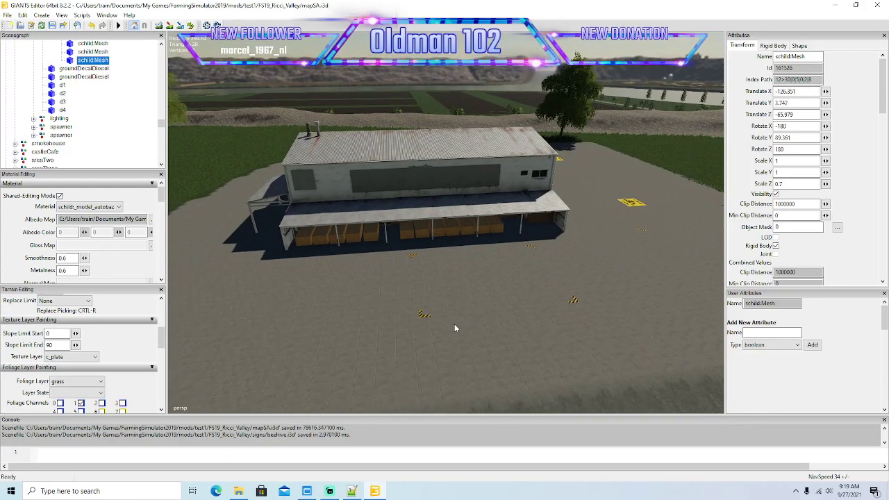
scroll(451, 326, down, 2)
right_drag(450, 330, 511, 309)
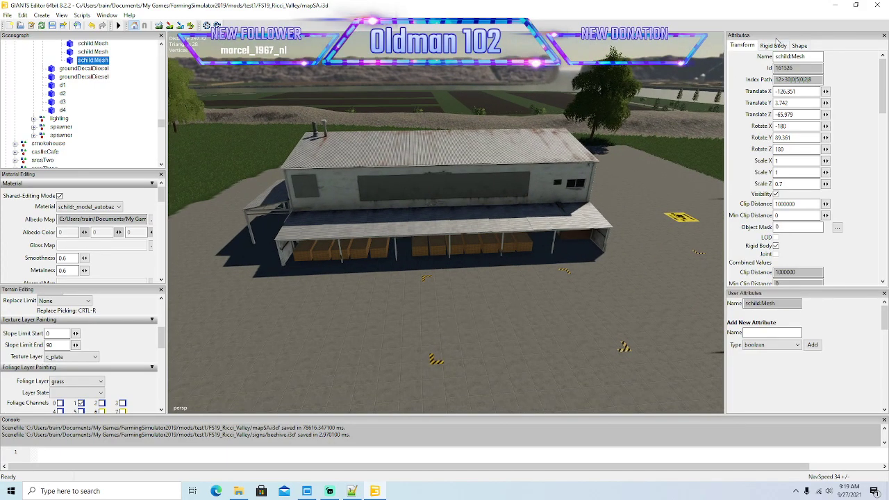
- Open the exported beehive i3D file from FS19_Ricci_Valley's signs folder in Notepad++
click(834, 7)
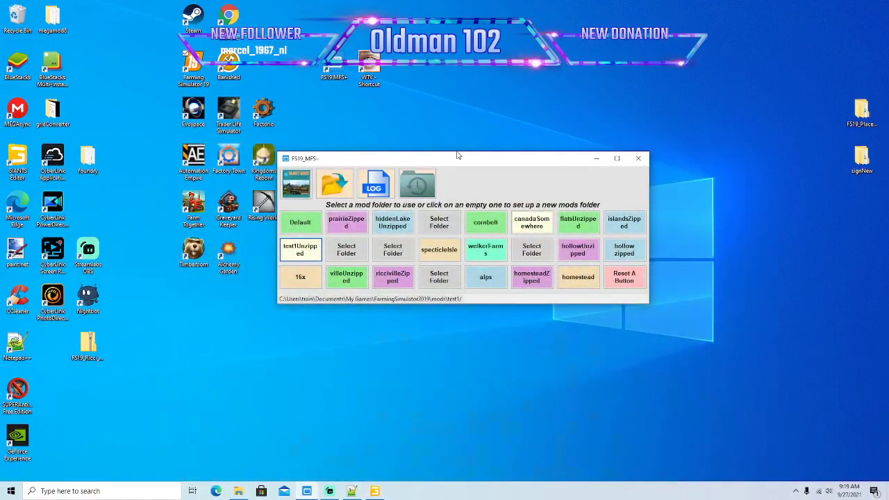
click(238, 491)
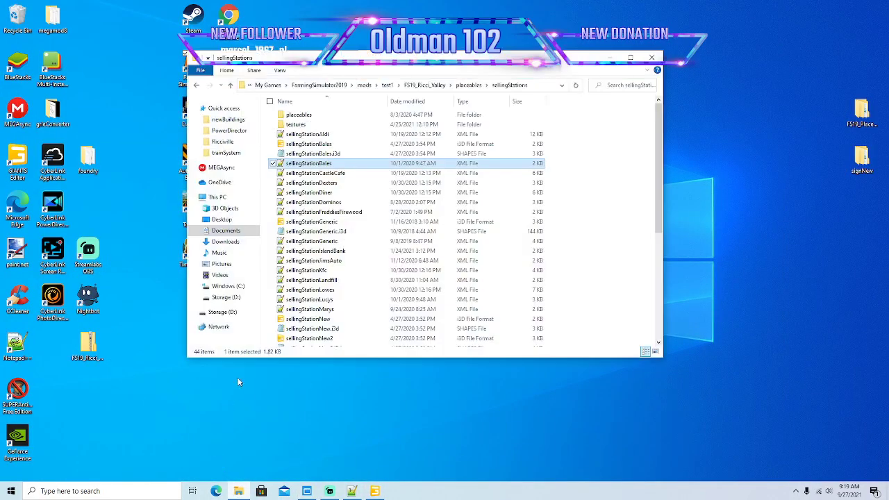
click(424, 85)
scroll(333, 229, down, 5)
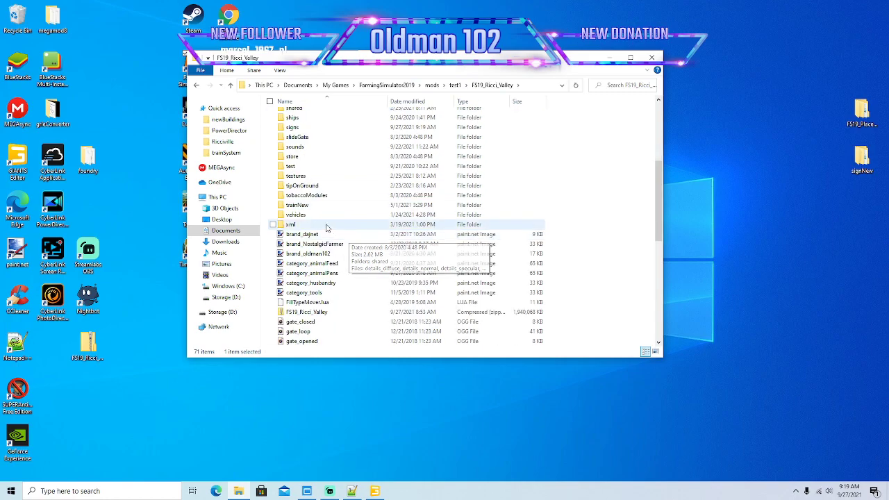
scroll(300, 180, up, 2)
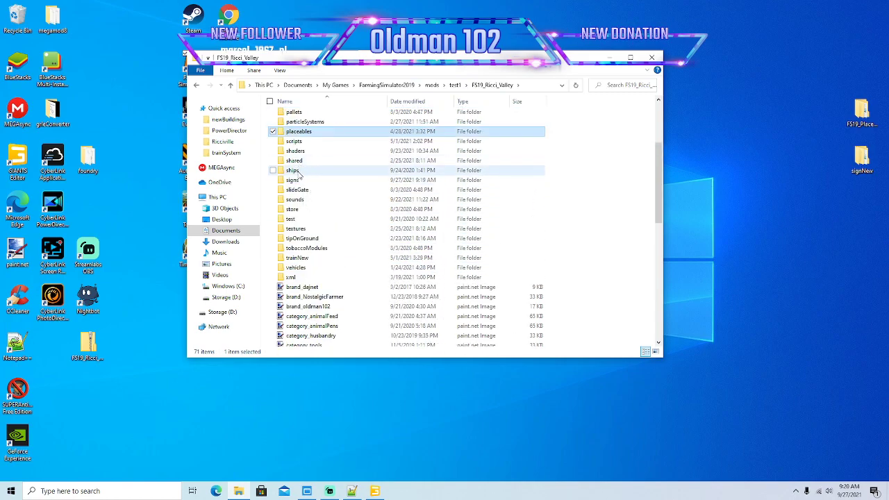
double_click(298, 182)
click(299, 154)
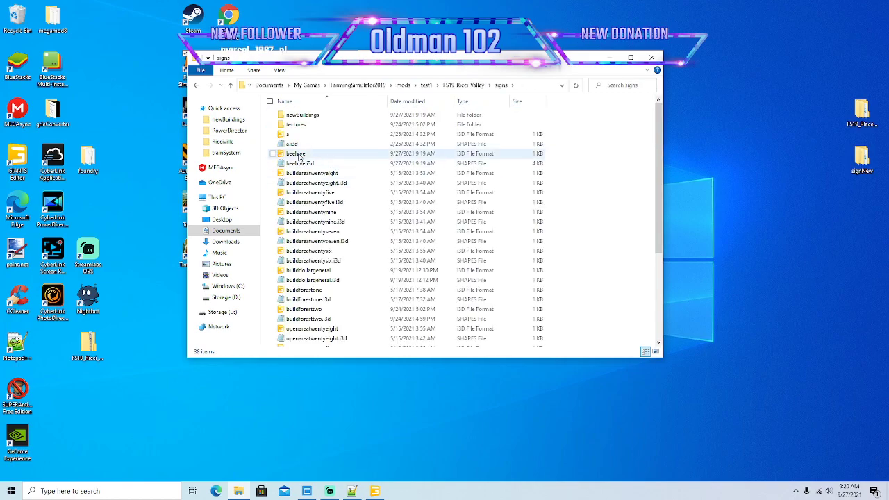
right_click(299, 154)
click(336, 195)
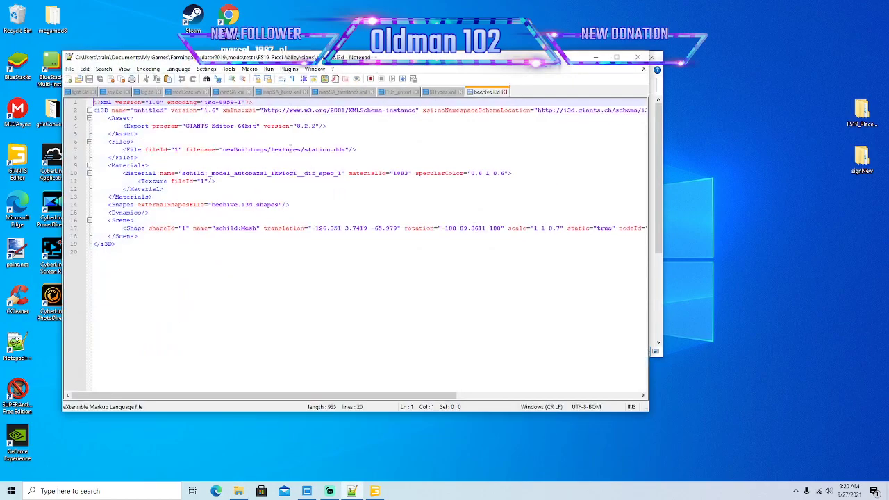
- Check the texture path in the beehive i3D file against the contents of the signs folder's textures subfolder
click(596, 57)
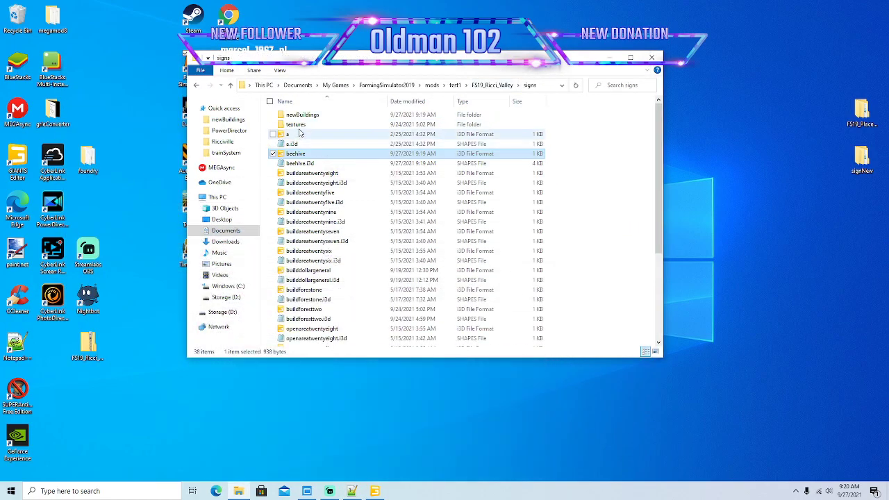
double_click(381, 129)
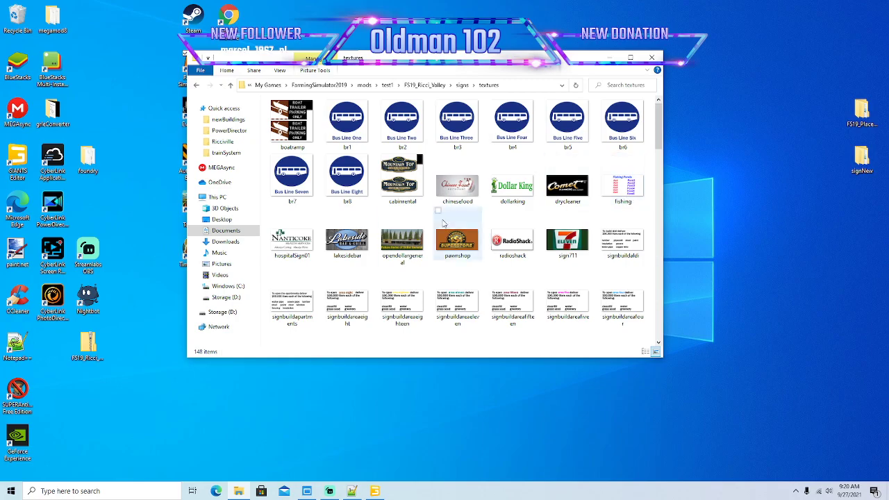
click(352, 491)
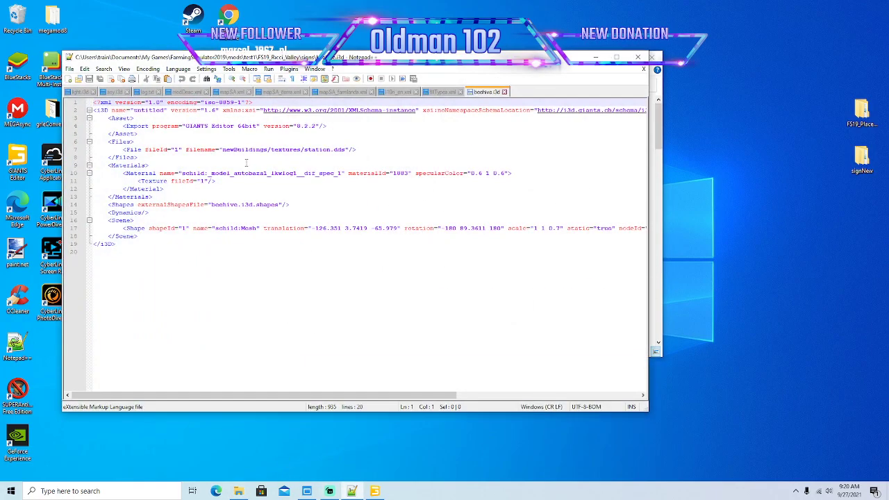
click(596, 58)
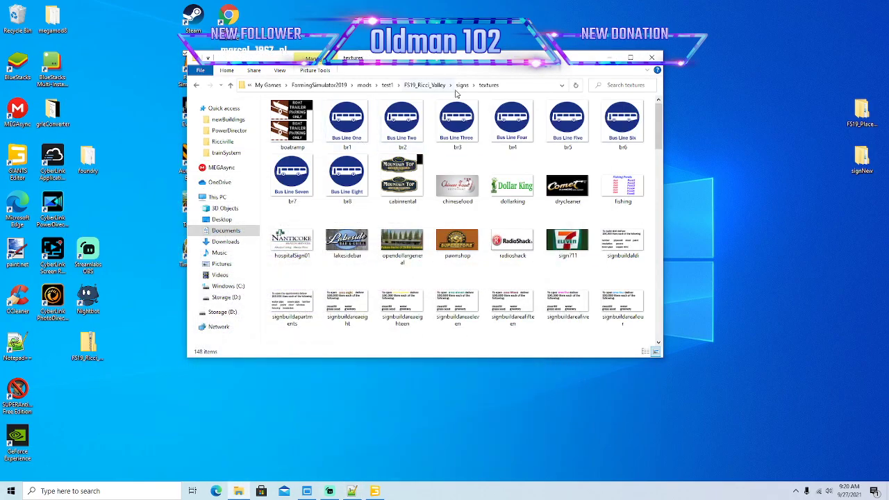
- Copy the station texture from the newBuildings textures subfolder inside the signs folder
click(460, 85)
double_click(297, 115)
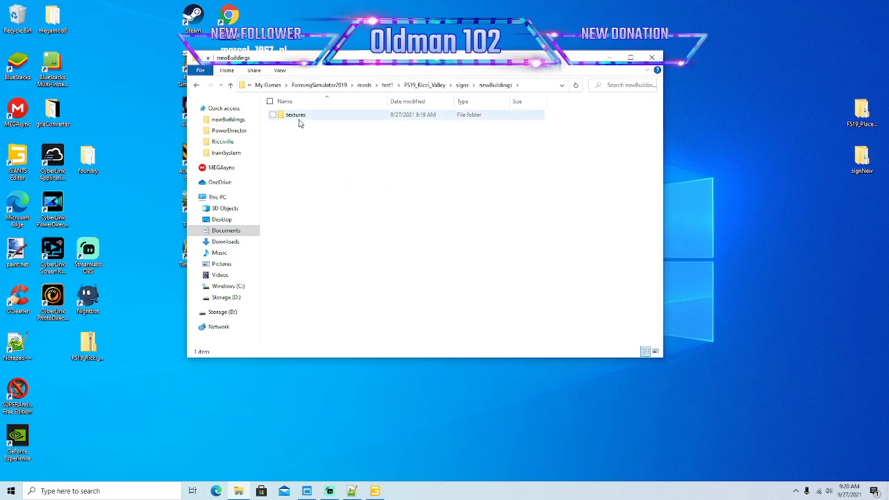
double_click(298, 115)
right_click(295, 132)
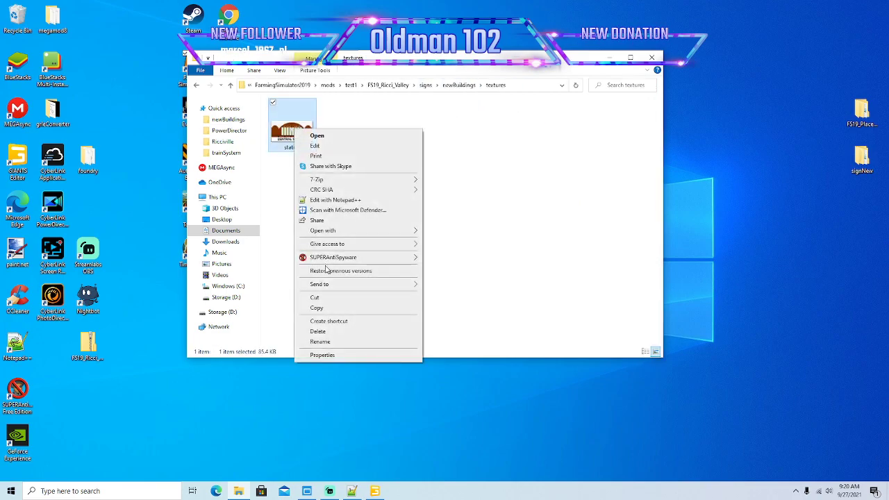
click(316, 307)
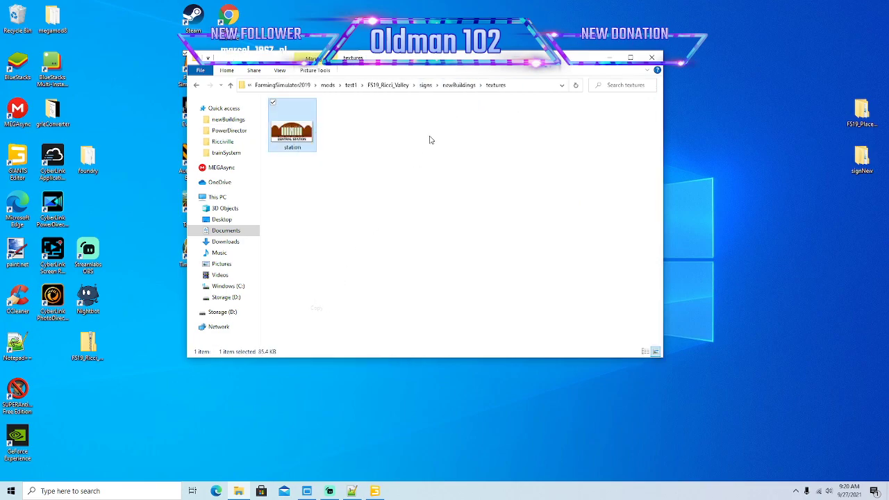
- Paste the station texture into the signs textures folder, comparing both versions and keeping the file already there
click(447, 87)
click(461, 85)
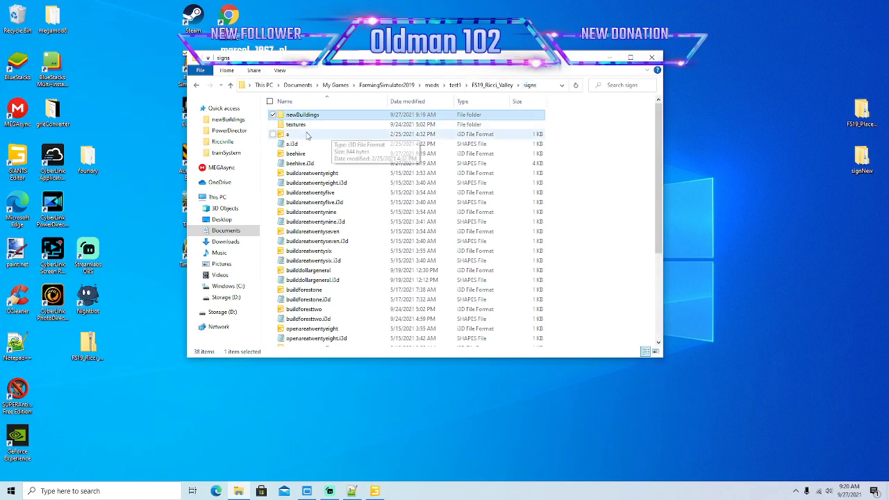
double_click(321, 127)
right_click(320, 155)
click(340, 215)
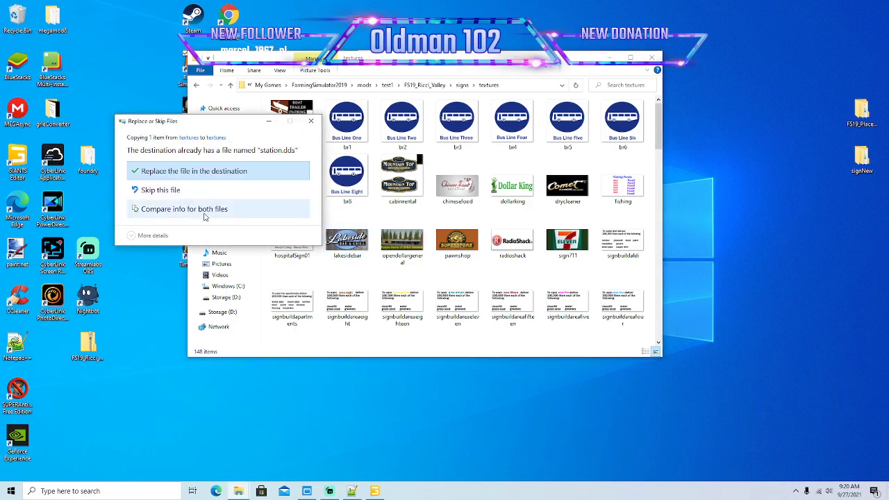
click(204, 211)
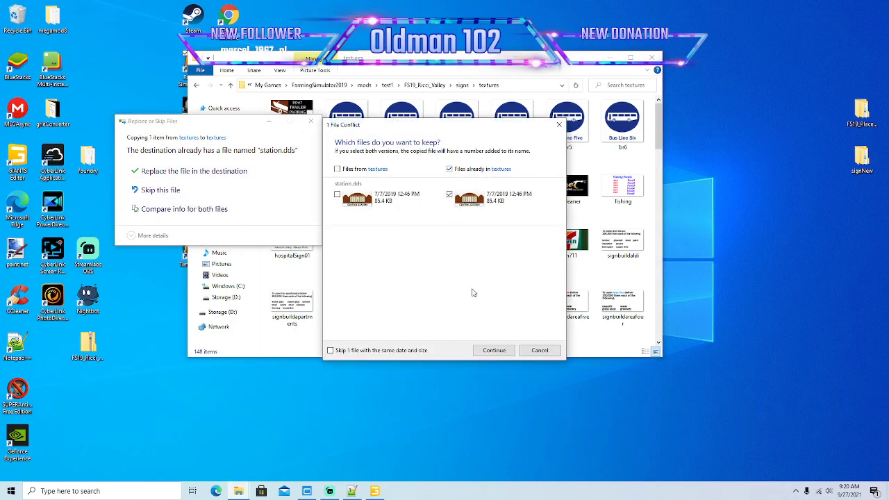
click(495, 350)
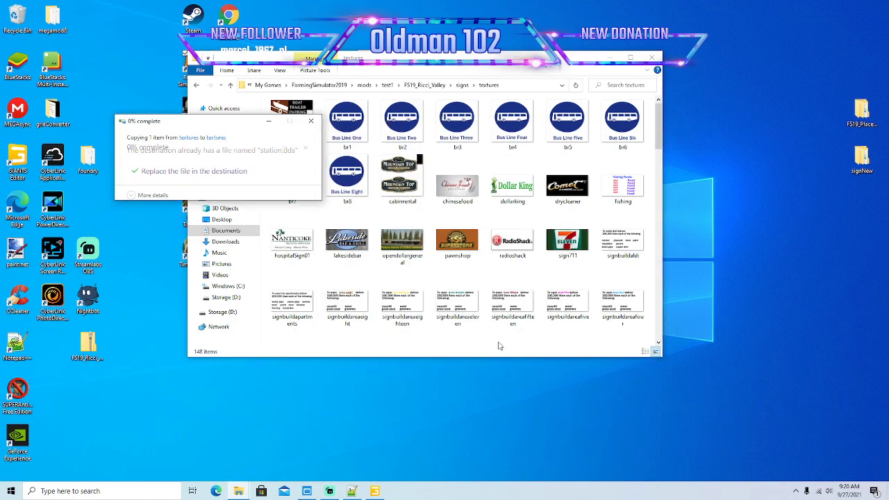
- Delete the exported newBuildings folder from the signs folder
click(462, 85)
right_click(302, 118)
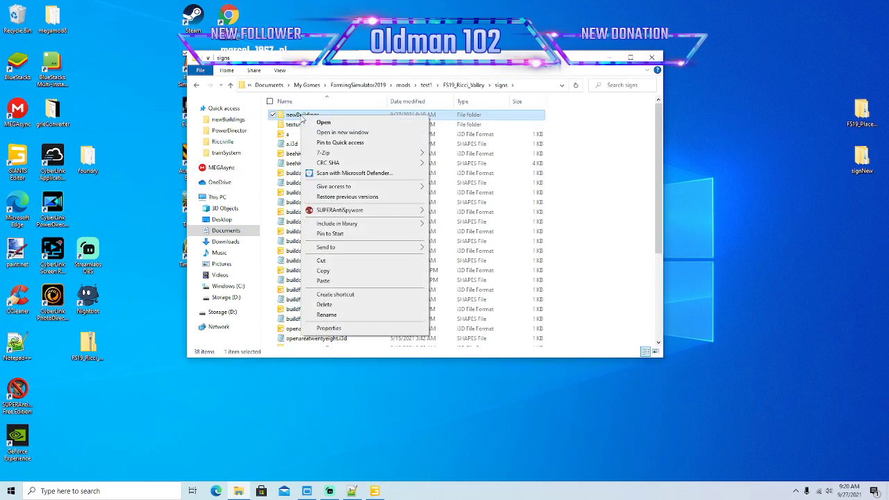
click(331, 306)
- Open station.dds from the signs textures folder in paint.net
double_click(294, 117)
drag(661, 142, 647, 339)
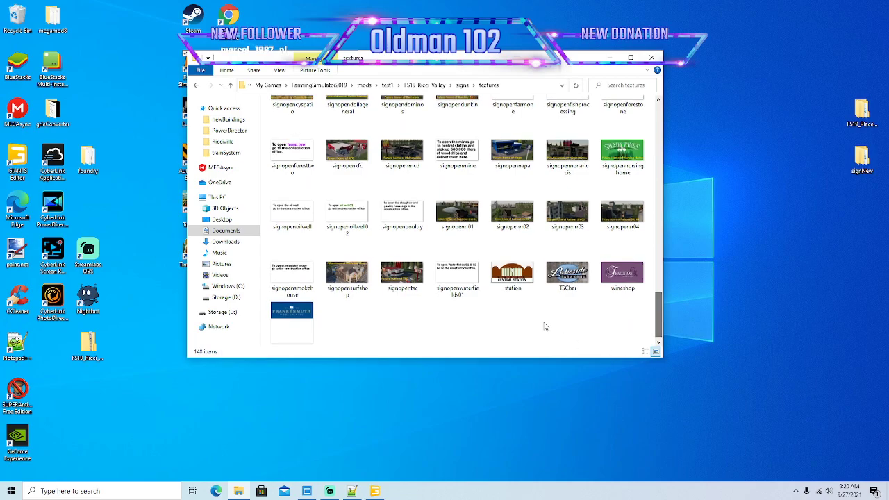
double_click(519, 278)
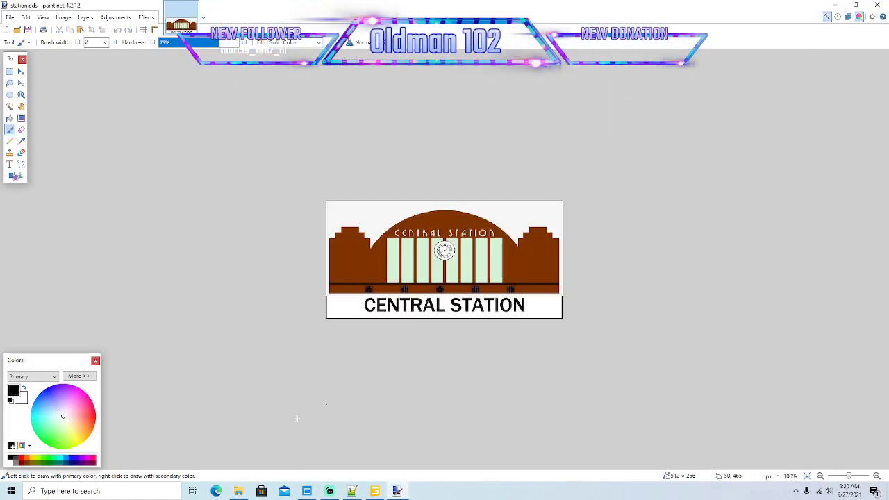
- Dismiss the paint.net update offer and open the Documents folder in a new File Explorer window
right_click(238, 491)
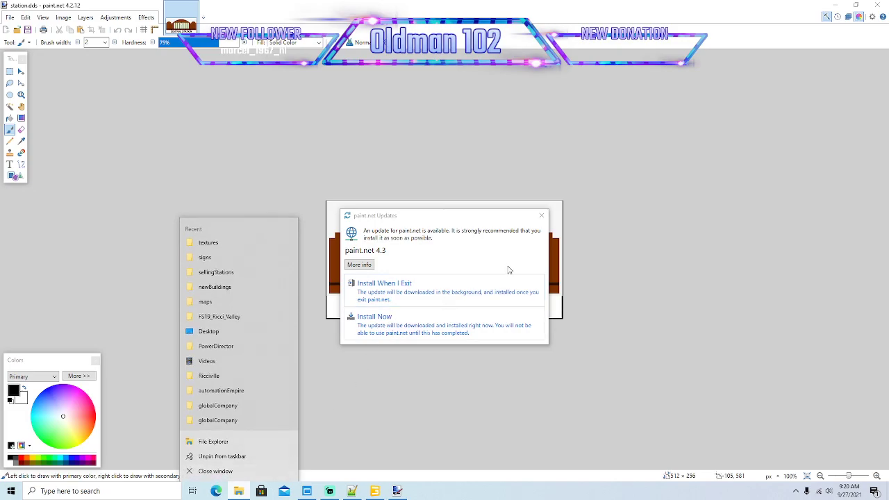
click(542, 217)
right_click(238, 491)
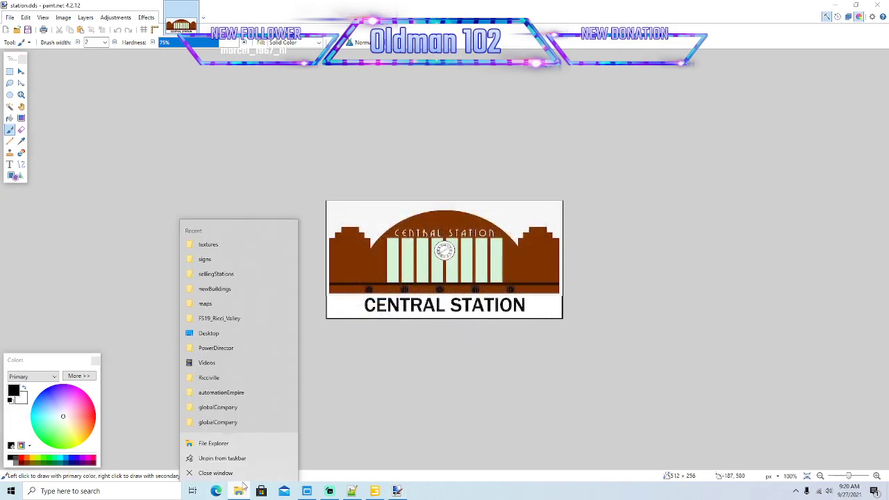
click(250, 443)
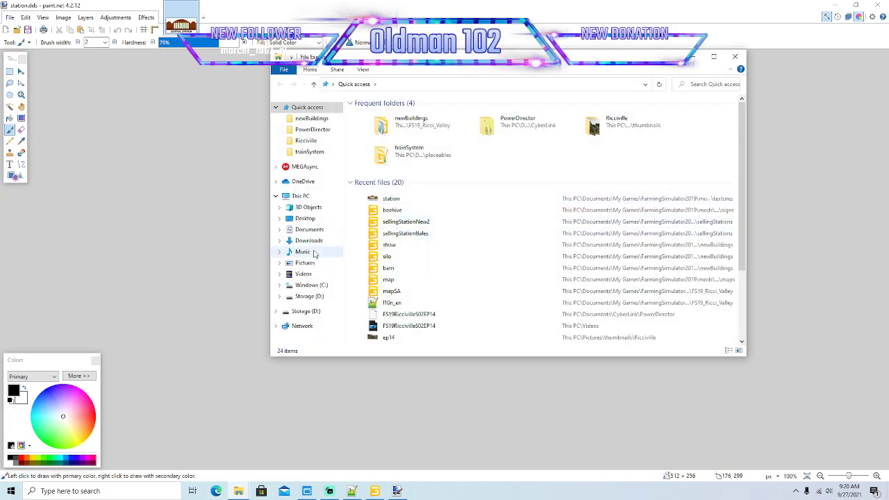
click(309, 229)
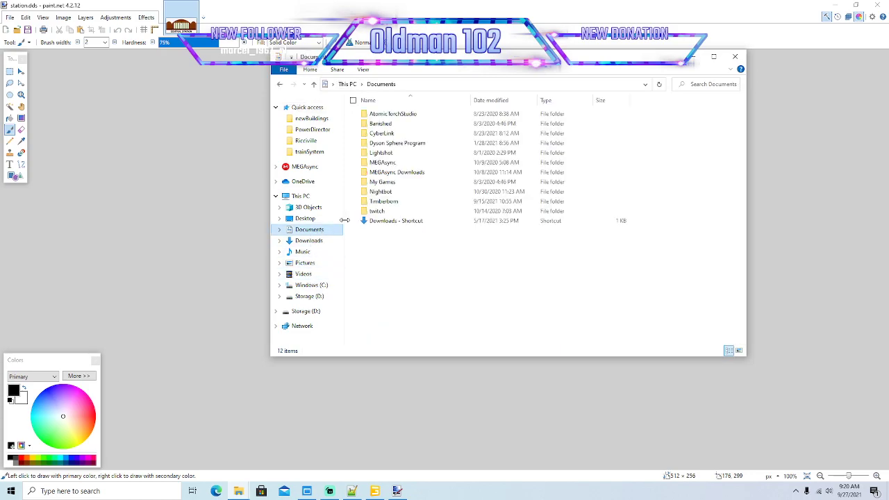
- Open FS19_Riccis_Prairie's globalCompany placeables folder, found under the flats folder of the FarmingSimulator2019 mods
double_click(390, 181)
double_click(399, 117)
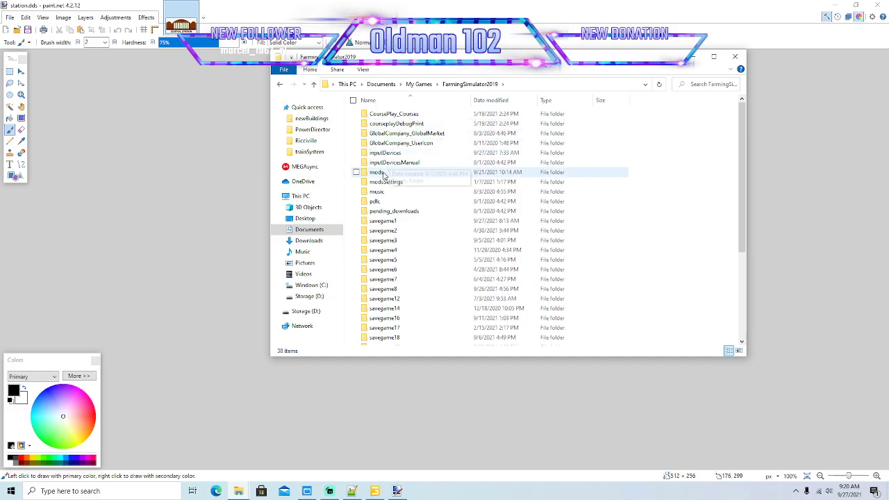
double_click(375, 172)
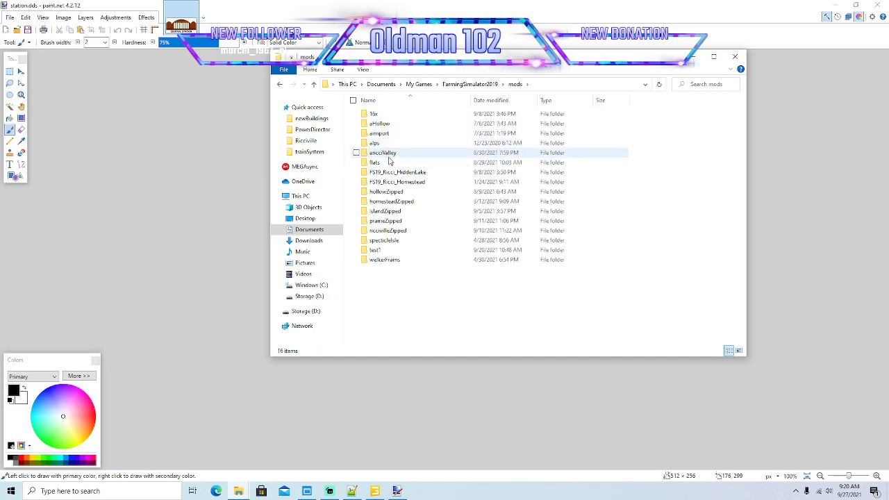
double_click(375, 162)
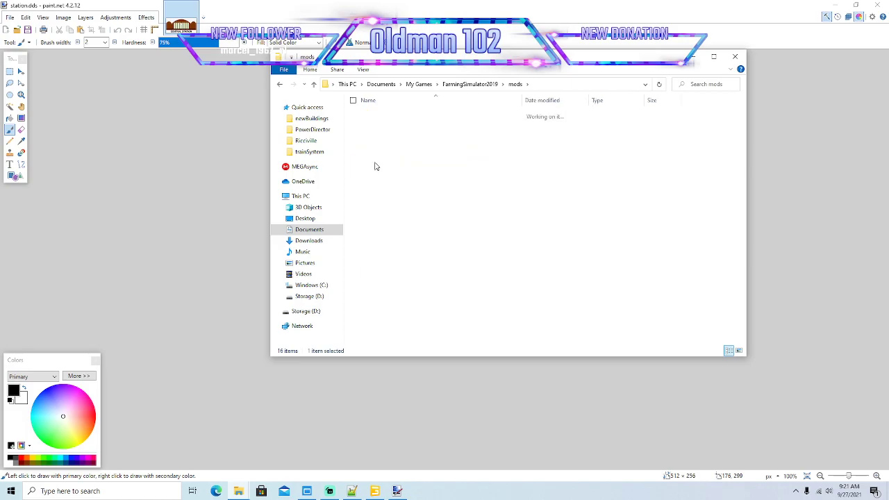
double_click(392, 113)
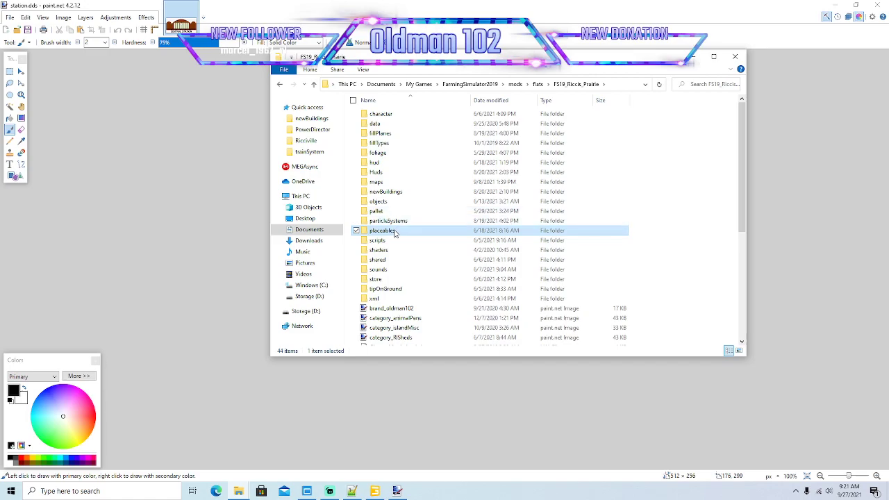
double_click(383, 230)
double_click(389, 143)
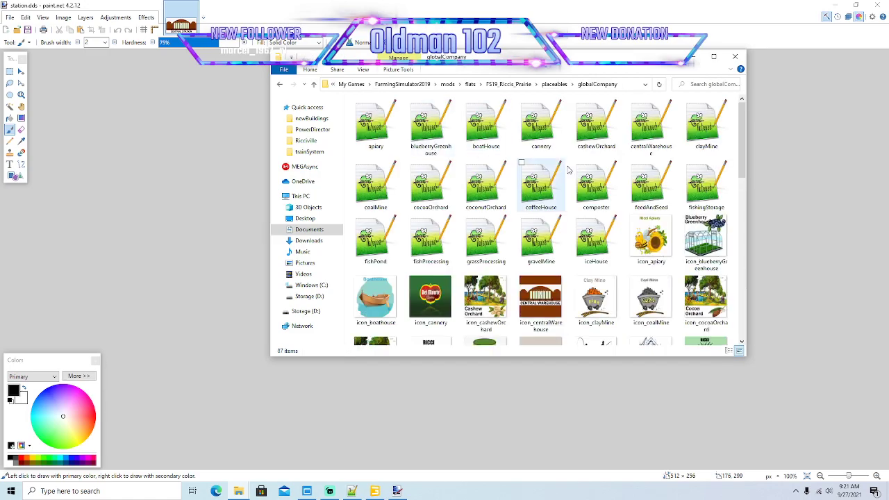
- Look through the Riccis_Prairie globalCompany icons, including icon_apiary, for artwork usable on the beehive sign
scroll(741, 155, down, 1)
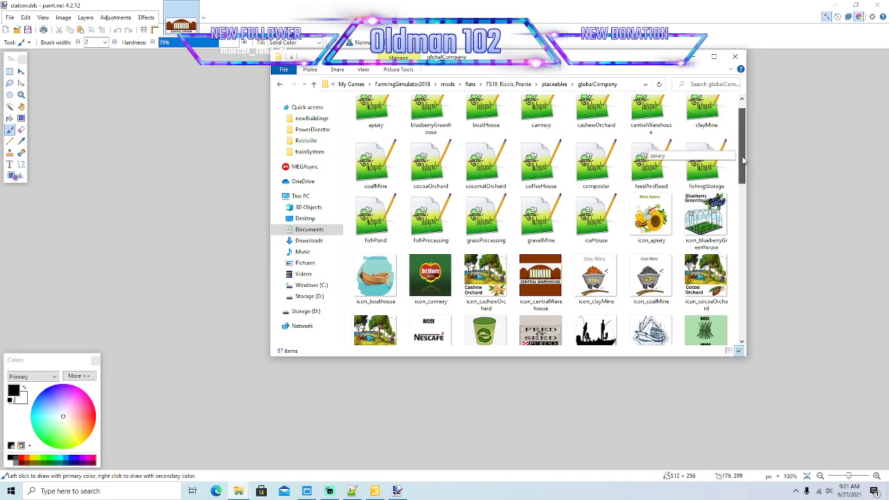
click(652, 202)
drag(742, 179, 741, 226)
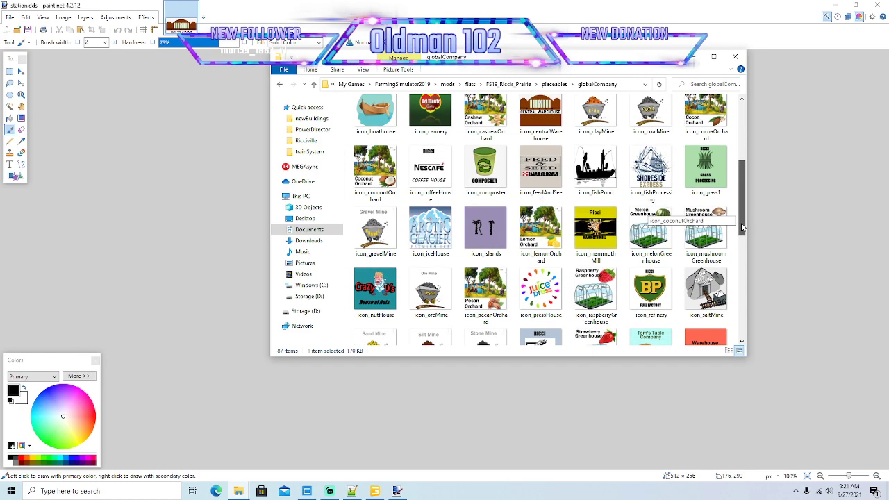
drag(743, 232, 747, 240)
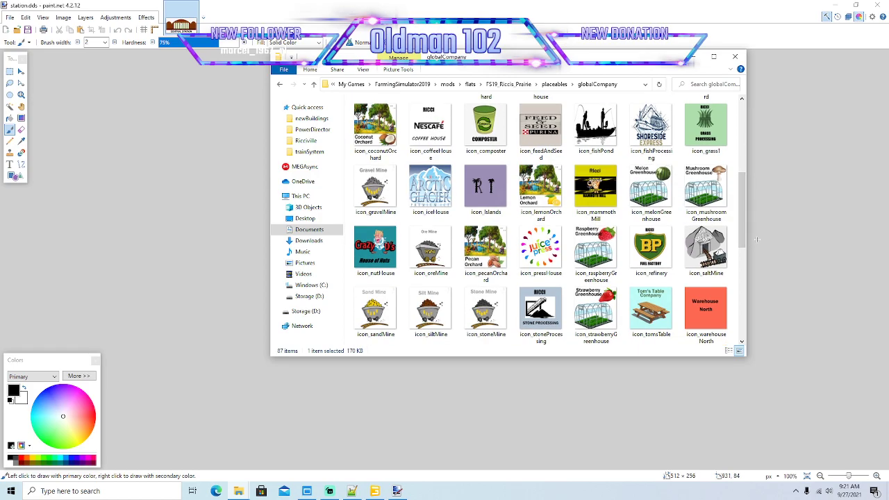
drag(742, 228, 743, 145)
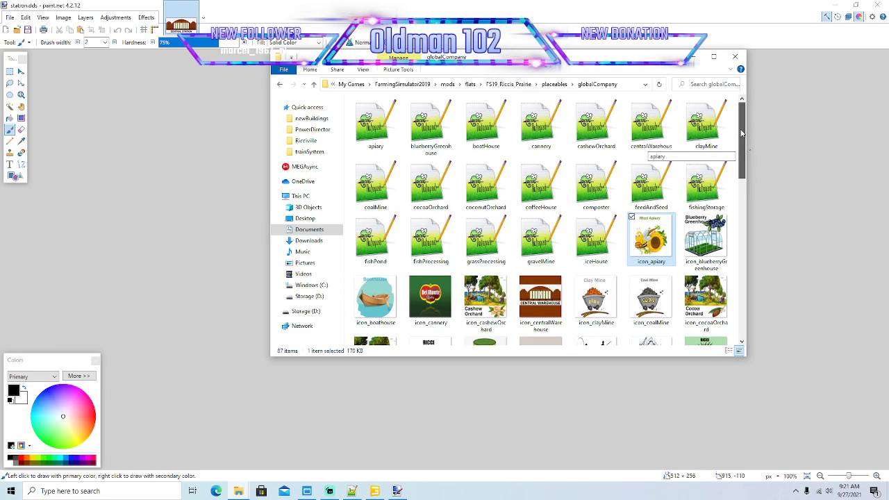
- Go back to the mods folder and open the globalCompany placeables folder of FS19_Riccis_Hollow inside aHollow
click(546, 86)
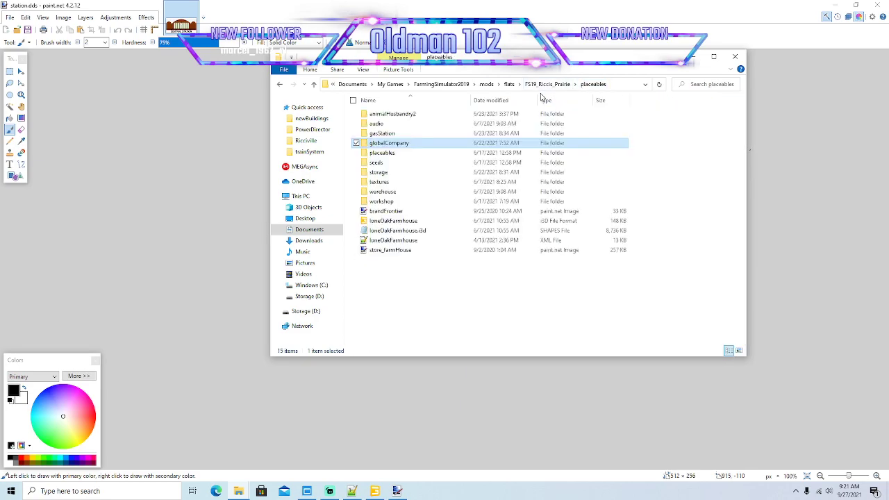
drag(490, 63, 466, 66)
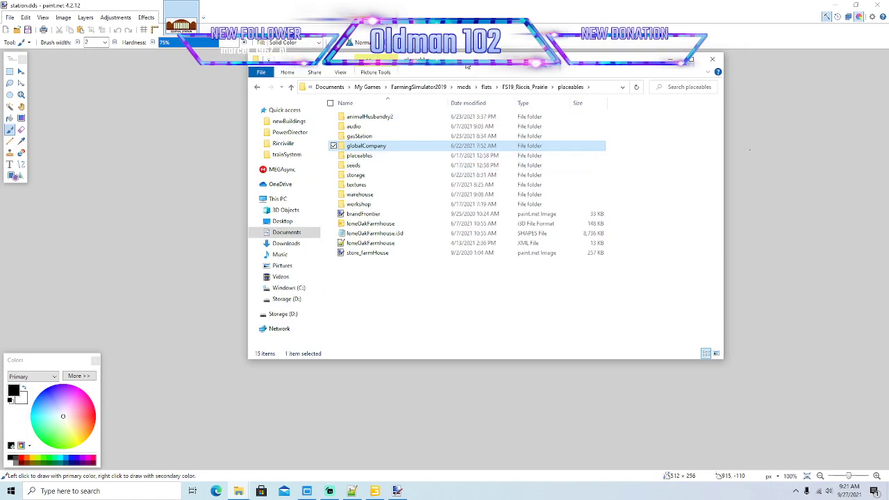
click(464, 87)
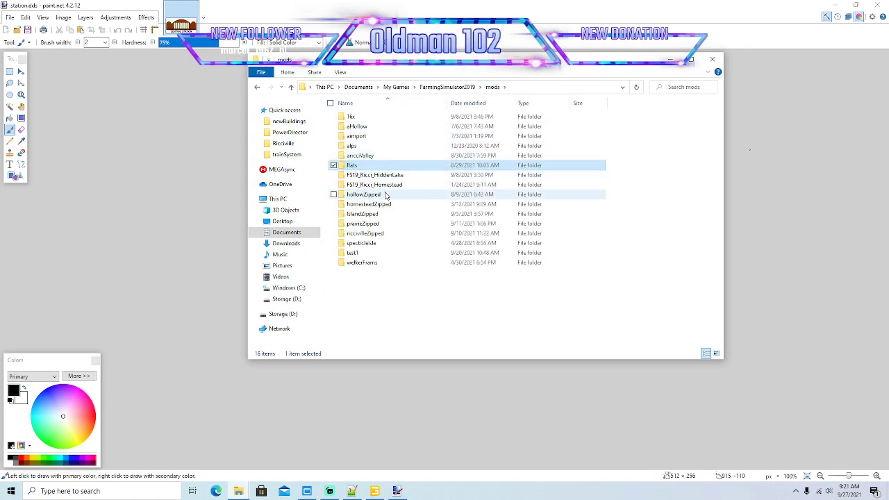
double_click(361, 127)
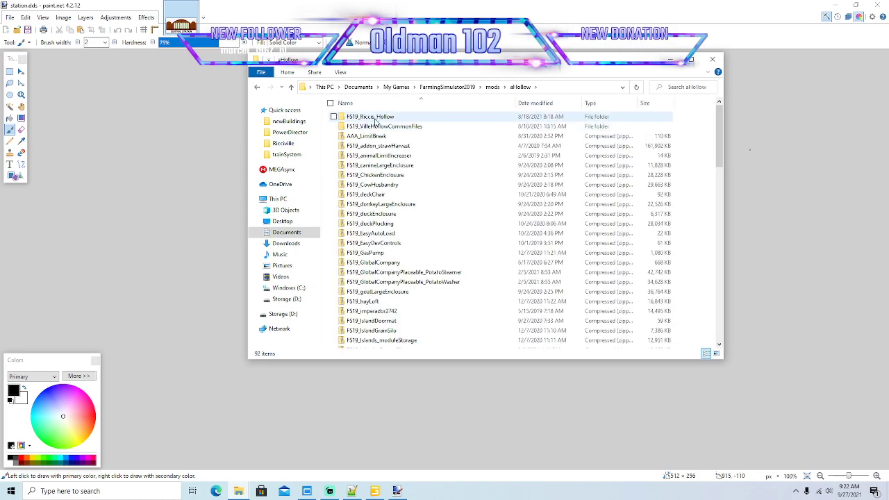
double_click(368, 116)
double_click(368, 253)
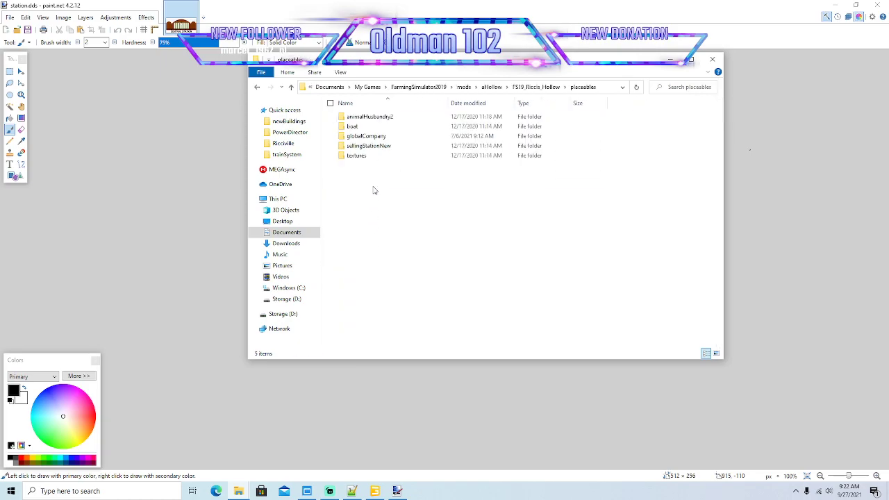
double_click(372, 137)
- Look through the Riccis_Hollow globalCompany icons for beehive artwork, and close the File Explorer window
drag(719, 167, 720, 207)
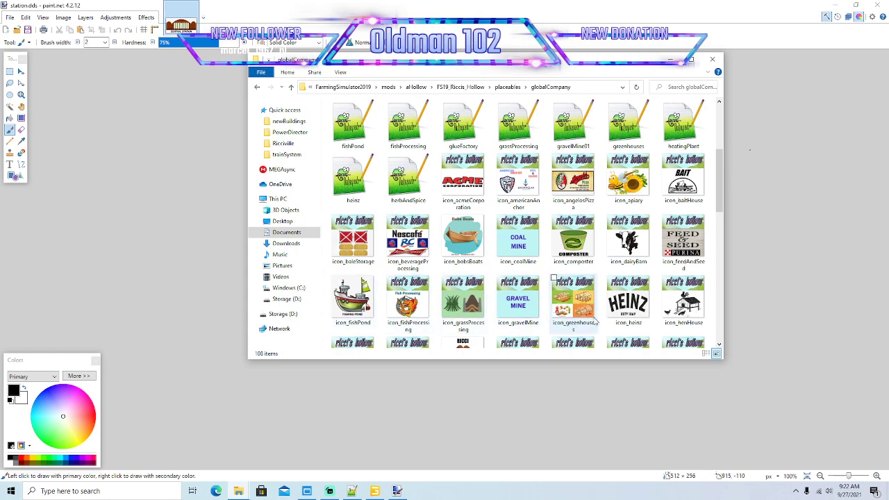
drag(721, 206, 719, 149)
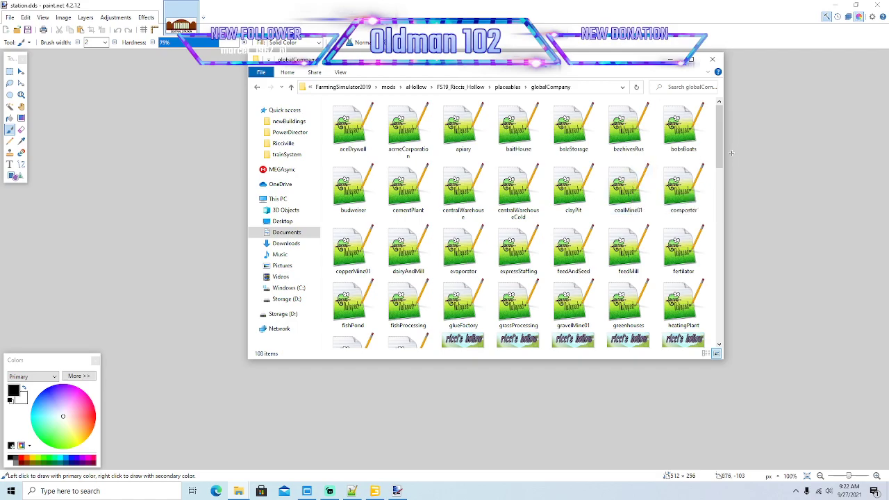
drag(719, 149, 733, 109)
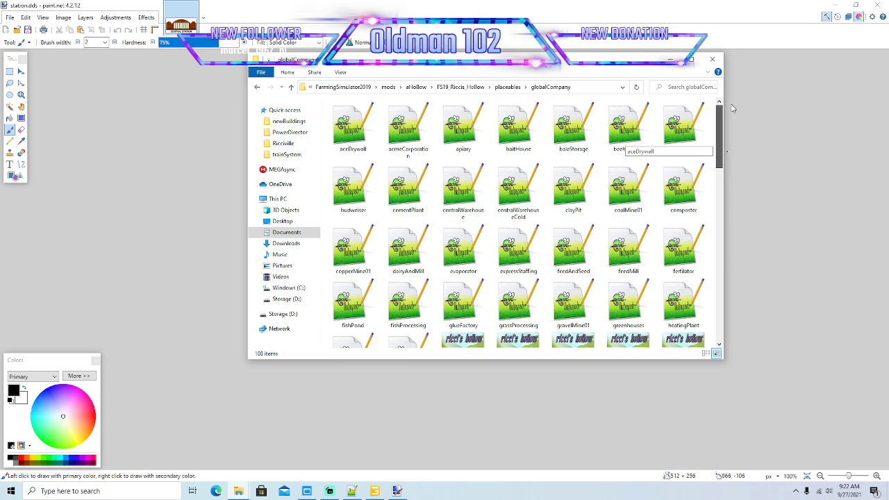
click(712, 60)
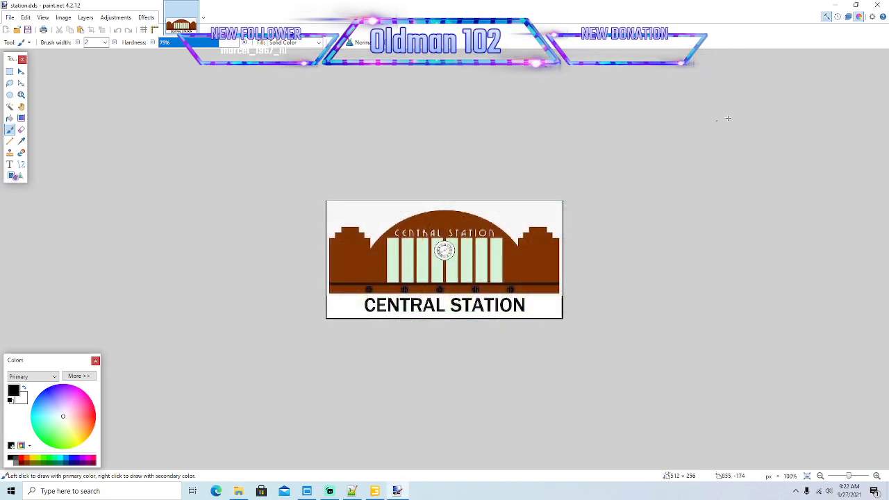
- Minimize paint.net, switch to Chrome and open the Google Images site through a web search, closing the MSN tab
click(832, 6)
right_click(234, 18)
click(250, 22)
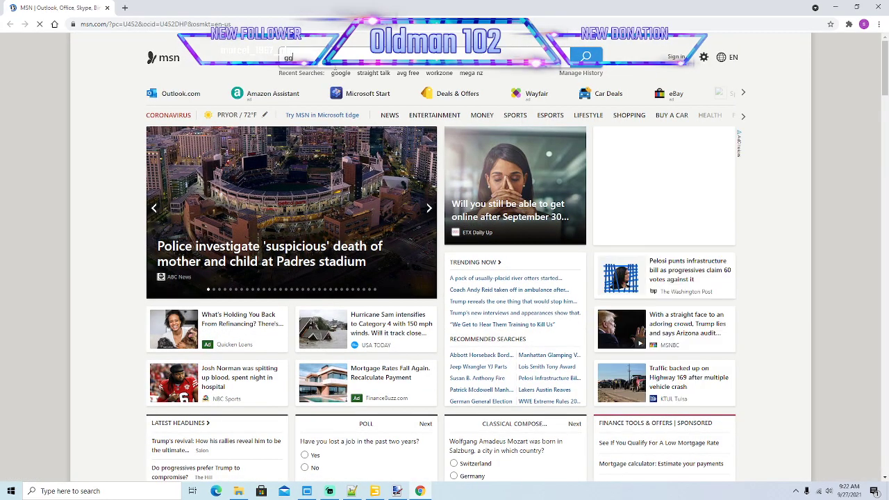
text(oole images)
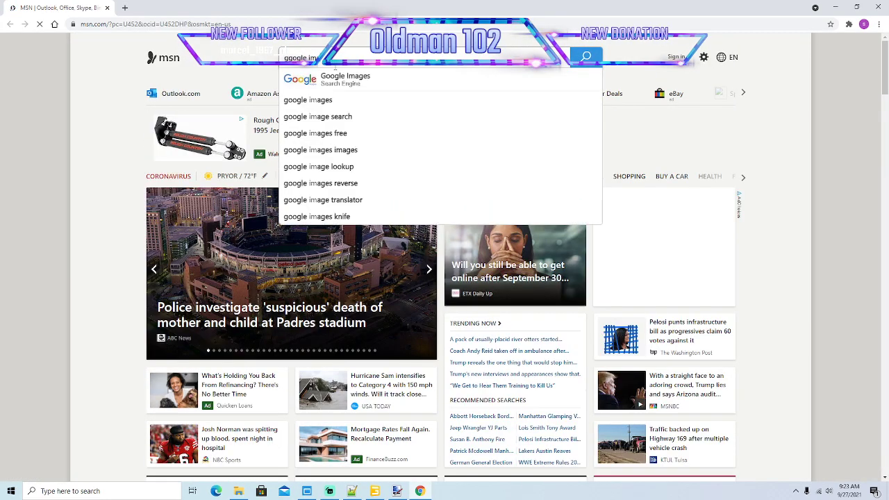
key(Return)
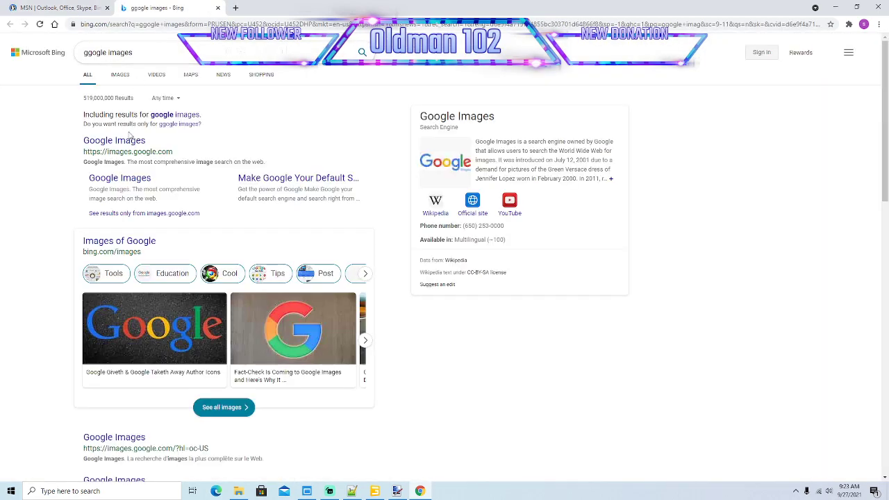
click(128, 143)
click(107, 7)
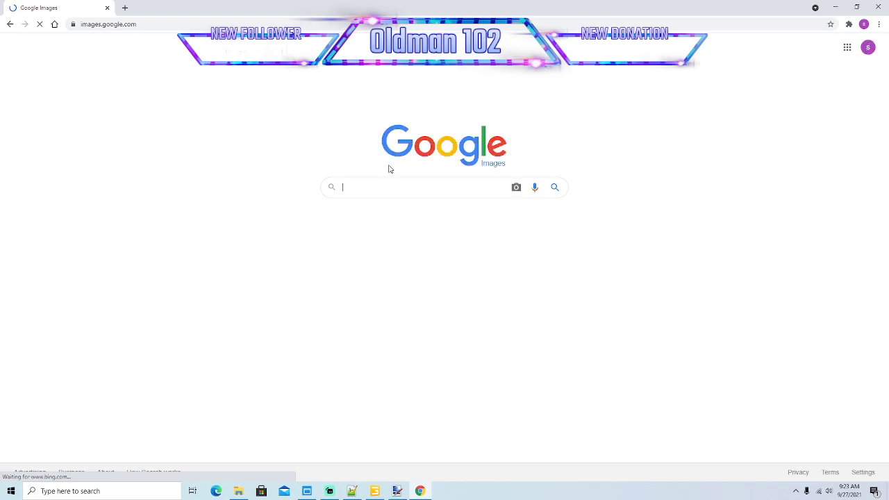
- Search Google Images for "beehive clipart"
text(beehive)
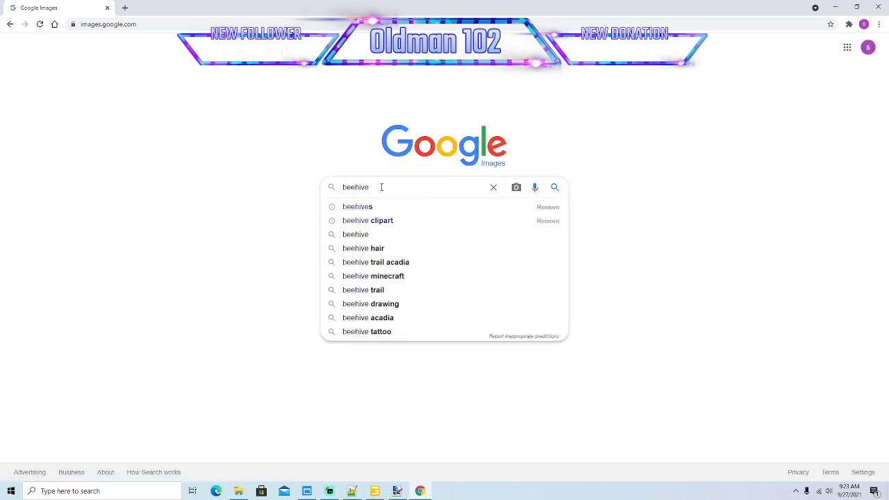
click(394, 220)
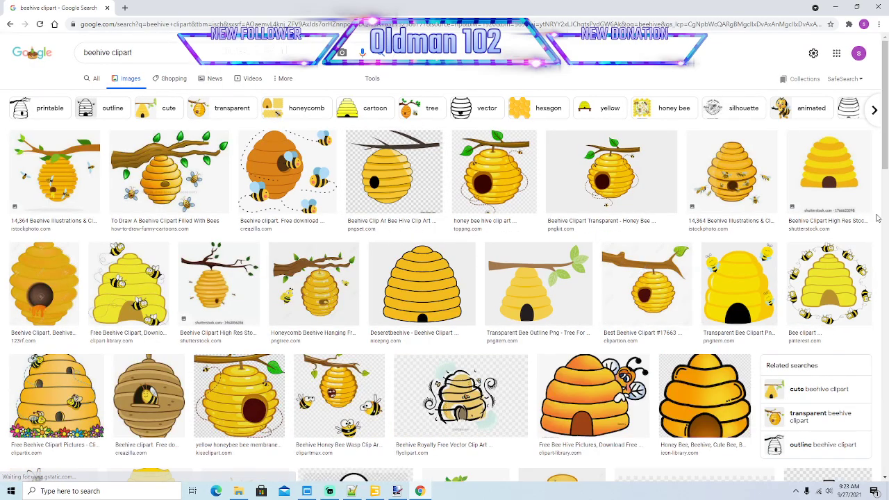
drag(887, 168, 220, 76)
- Replace the image search query with "wooden beehive clipart" and run the search
drag(158, 55, 2, 59)
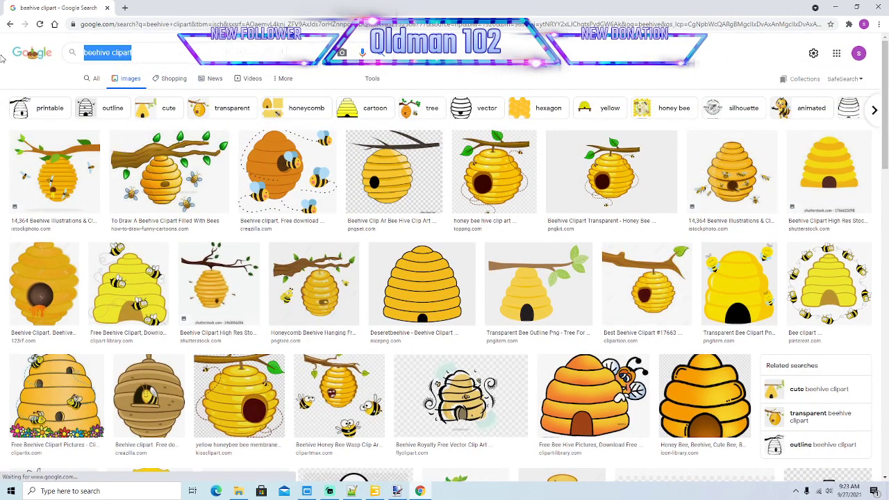
text(wooden)
text( beeh)
key(BackSpace)
text(been)
text(ive clip)
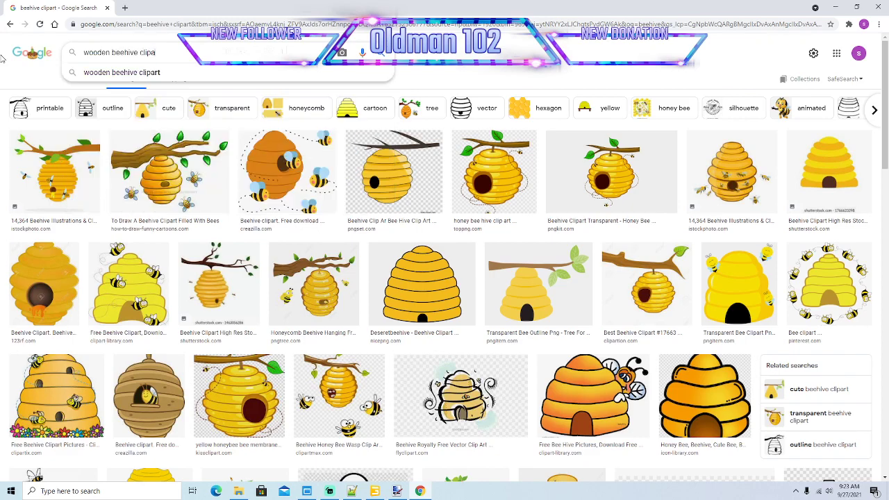
key(Return)
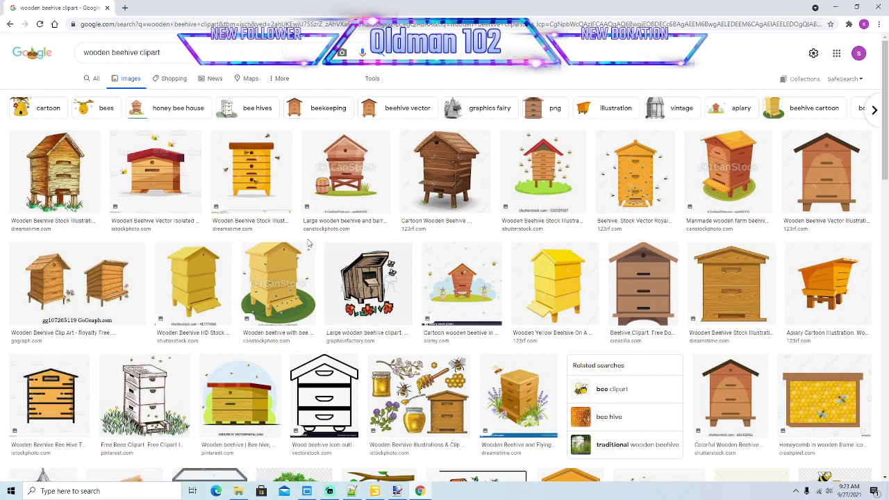
- Look through the "wooden beehive clipart" image results for a beehive picture suitable for the sign
scroll(304, 241, down, 3)
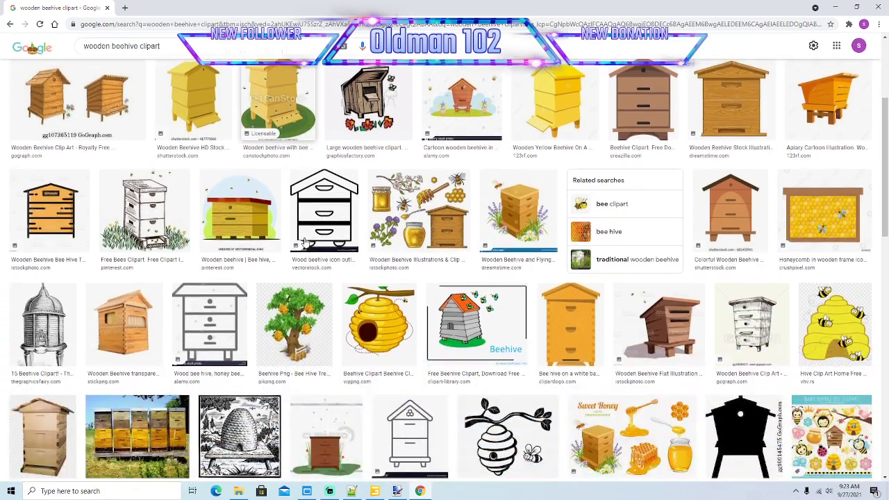
scroll(304, 240, down, 2)
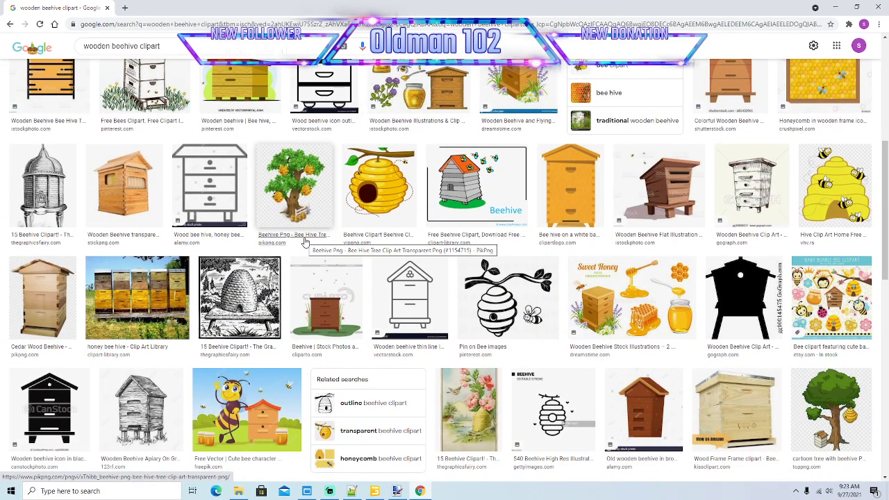
scroll(308, 239, down, 3)
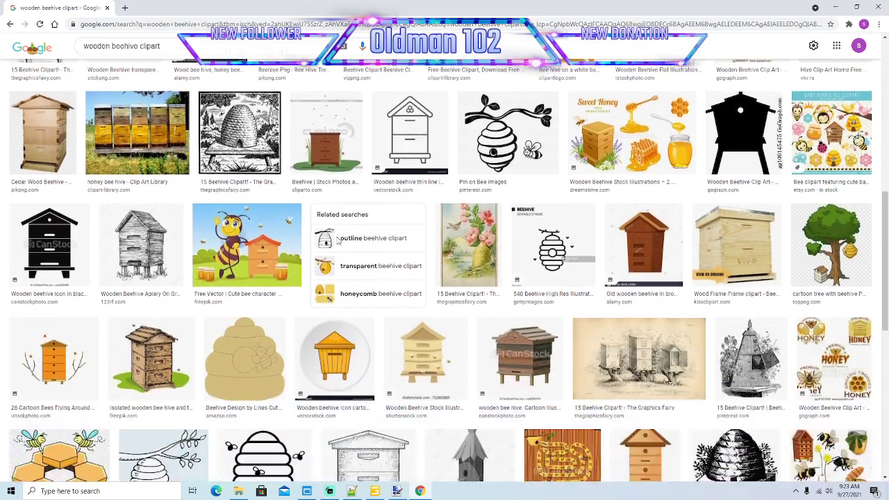
scroll(338, 241, down, 1)
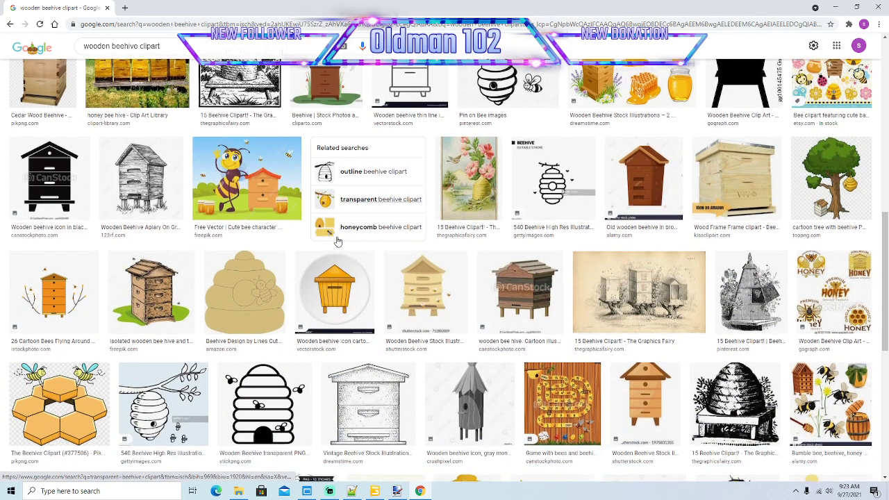
scroll(338, 240, down, 2)
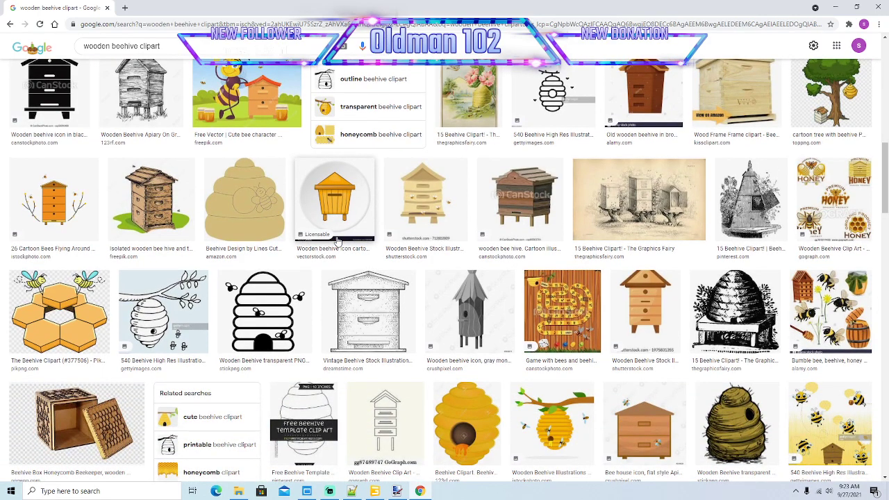
scroll(338, 240, down, 2)
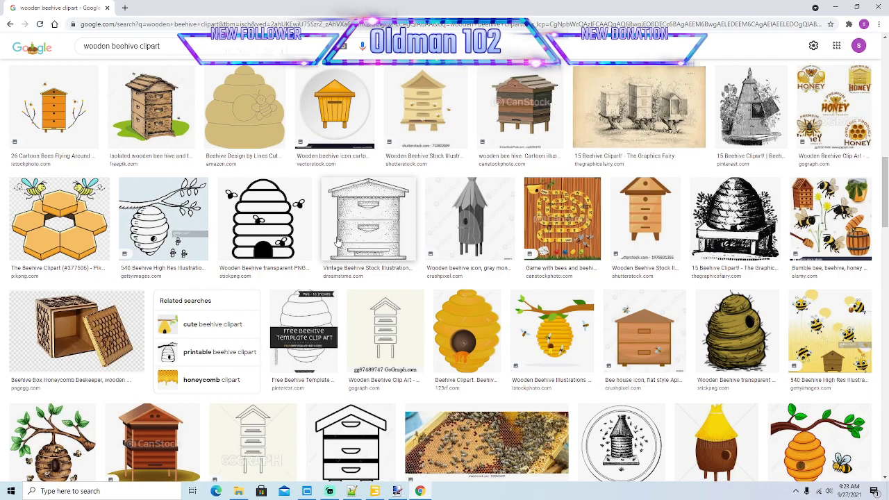
scroll(338, 240, up, 1)
scroll(338, 240, down, 6)
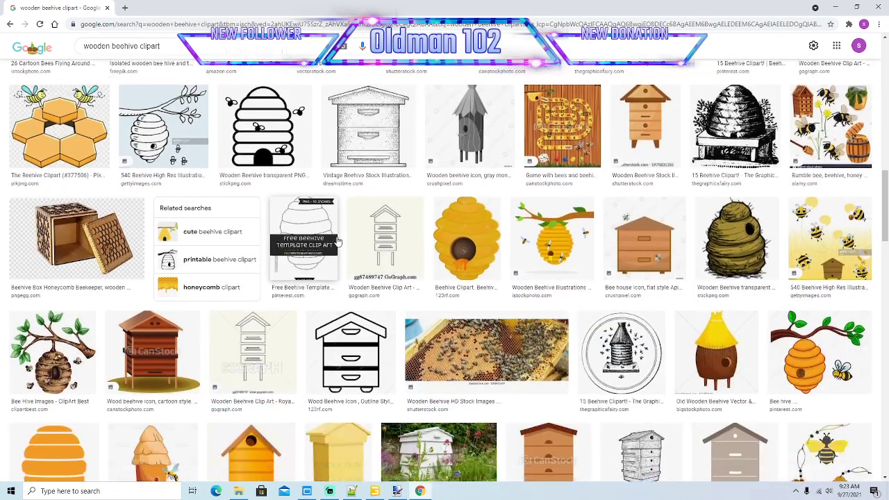
scroll(338, 241, down, 2)
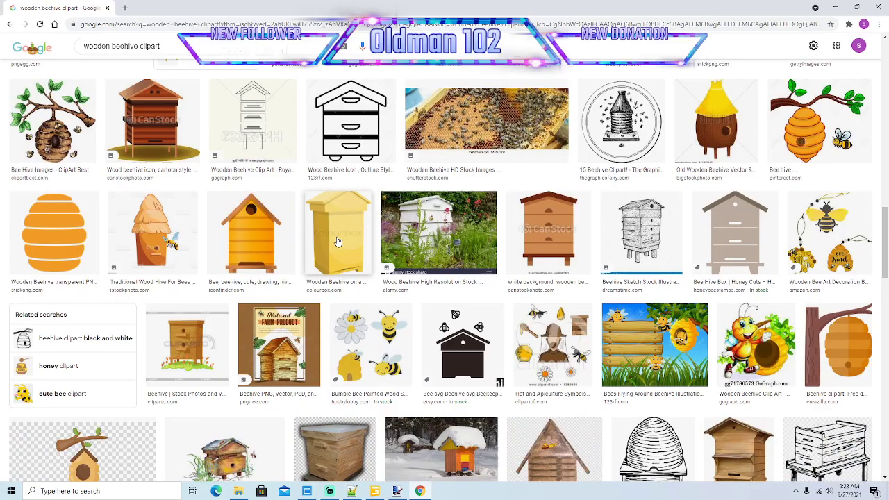
scroll(338, 240, down, 2)
scroll(338, 240, down, 2)
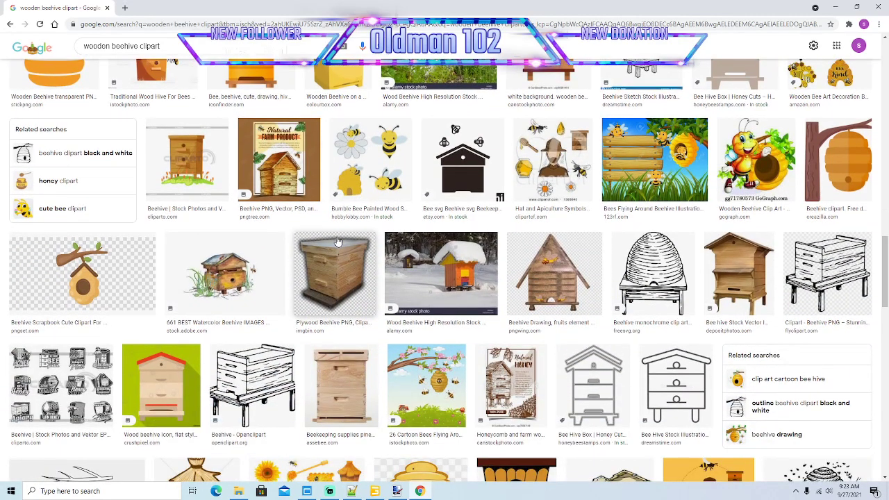
scroll(338, 240, down, 2)
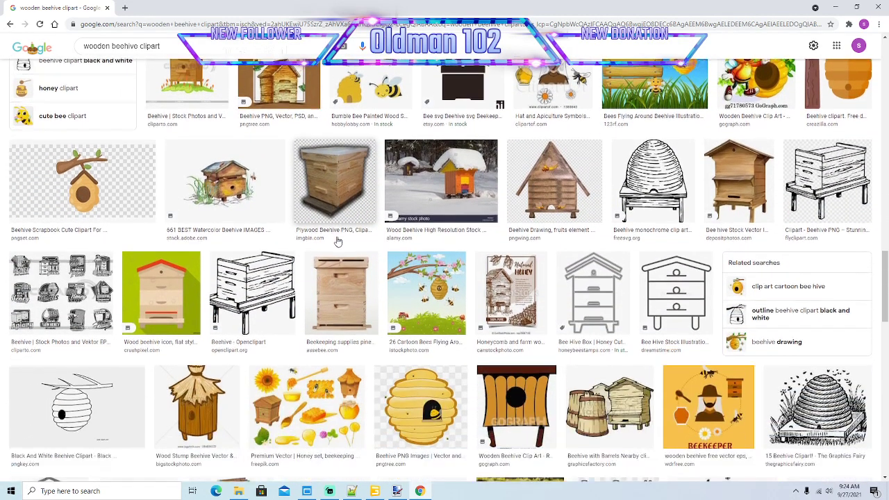
- Look through the wooden beehive clipart image results for a suitable beehive picture
scroll(338, 240, down, 5)
scroll(338, 240, down, 2)
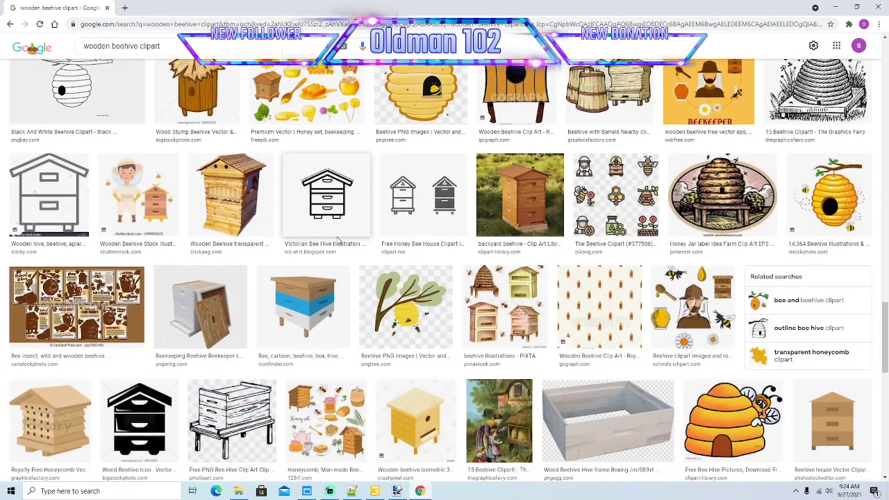
scroll(338, 240, down, 3)
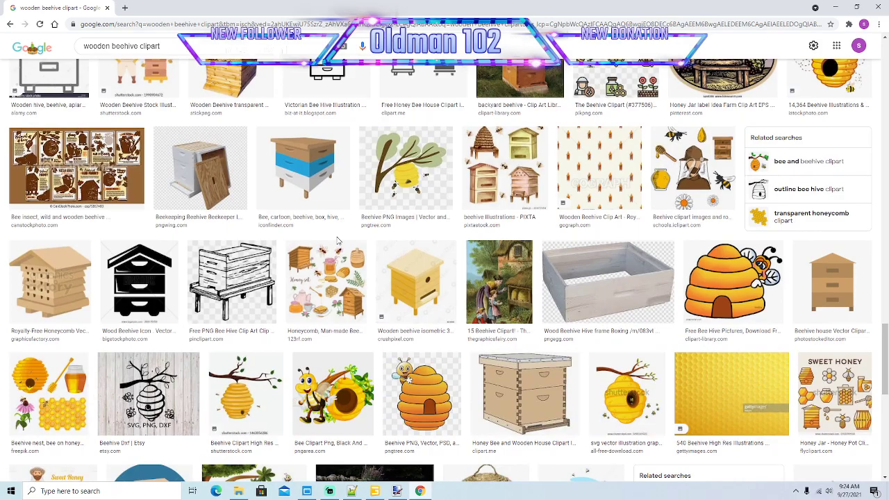
scroll(338, 240, down, 4)
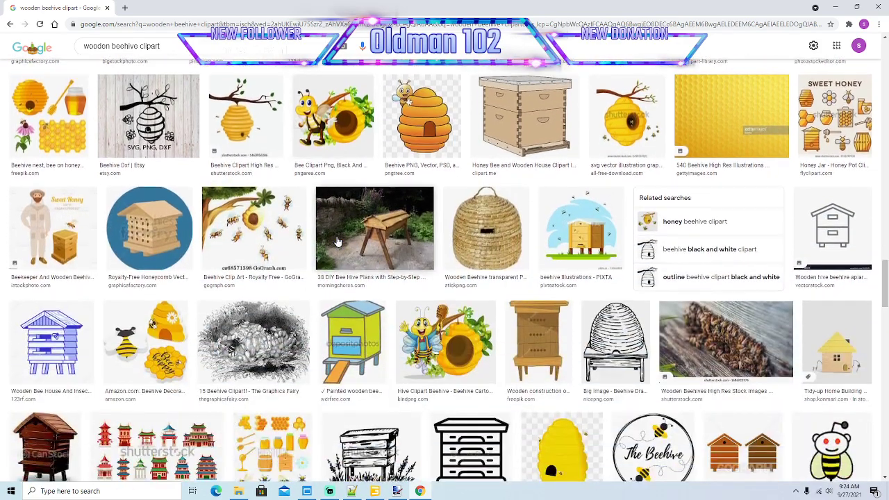
scroll(338, 240, up, 10)
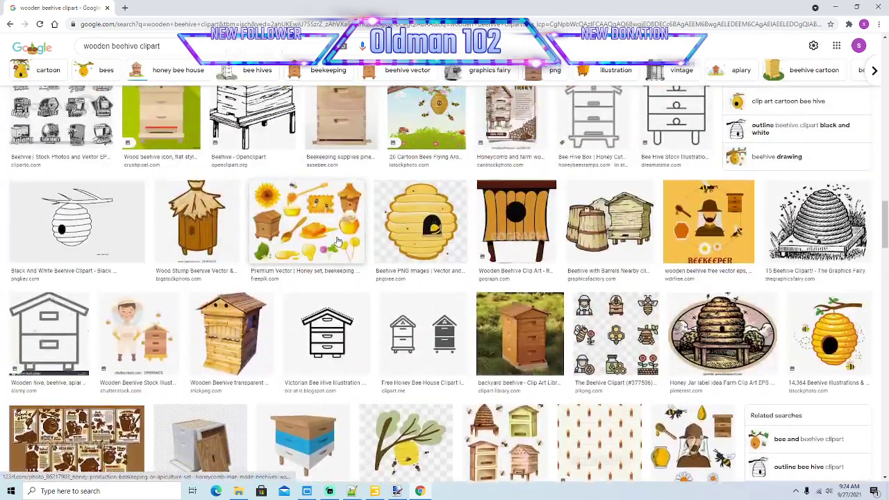
scroll(338, 240, up, 2)
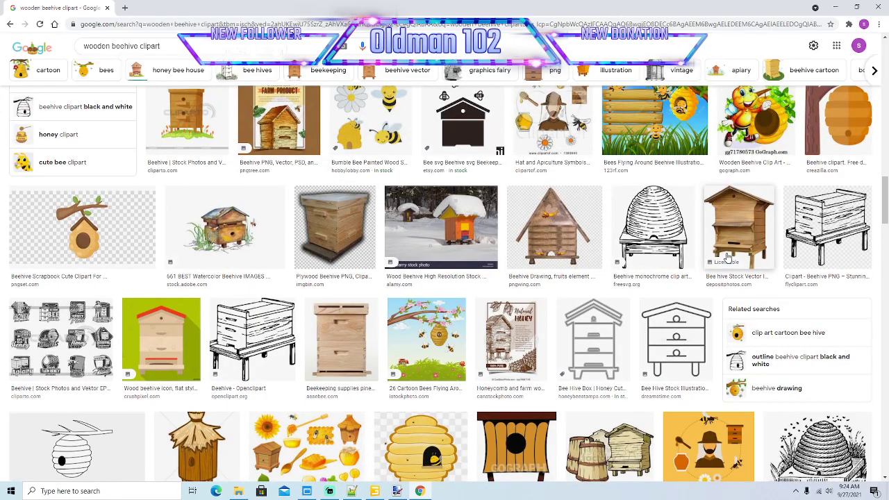
- Preview the Depositphotos wooden beehive and the Freepik hive with two bees, closing each preview and returning to the first results
click(725, 257)
click(533, 81)
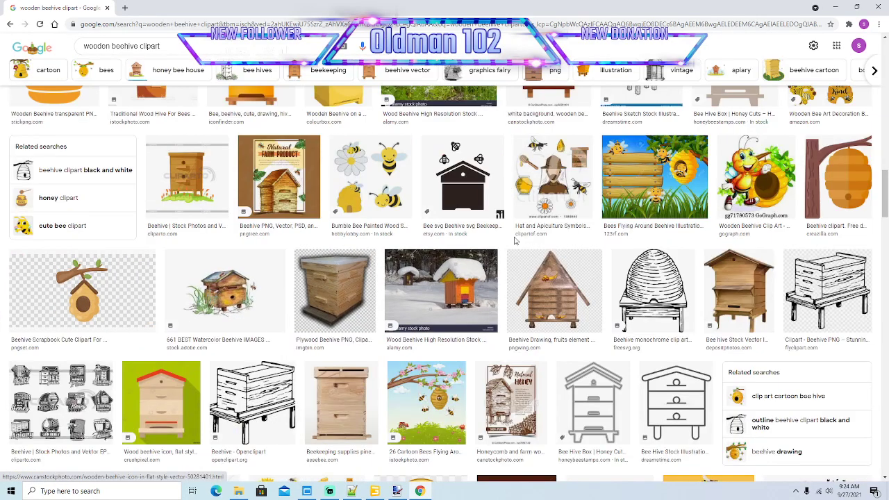
scroll(513, 271, up, 5)
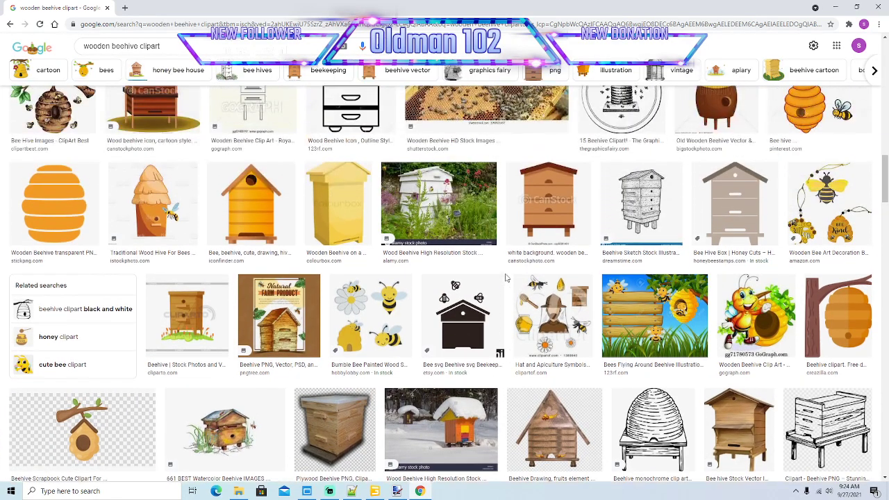
scroll(506, 278, up, 5)
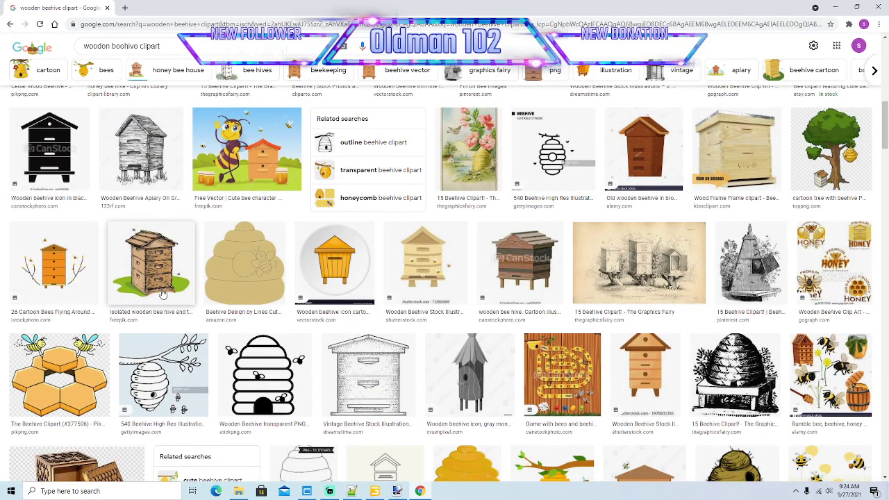
click(152, 268)
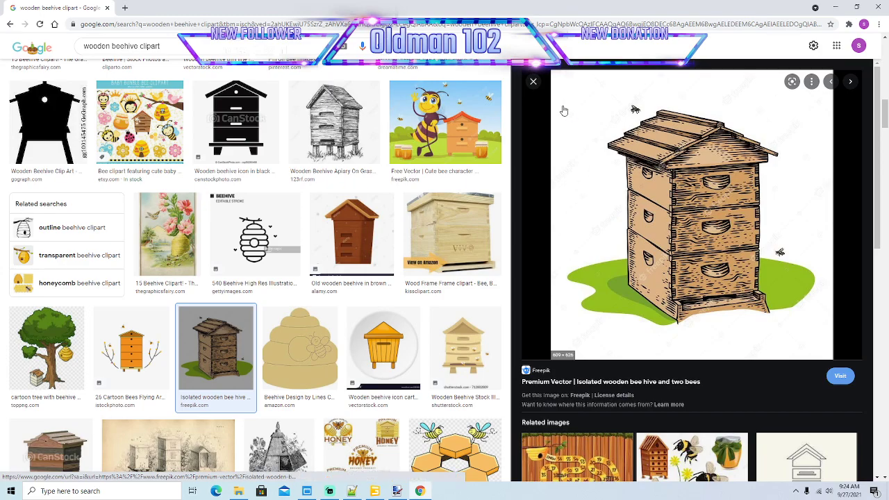
click(533, 81)
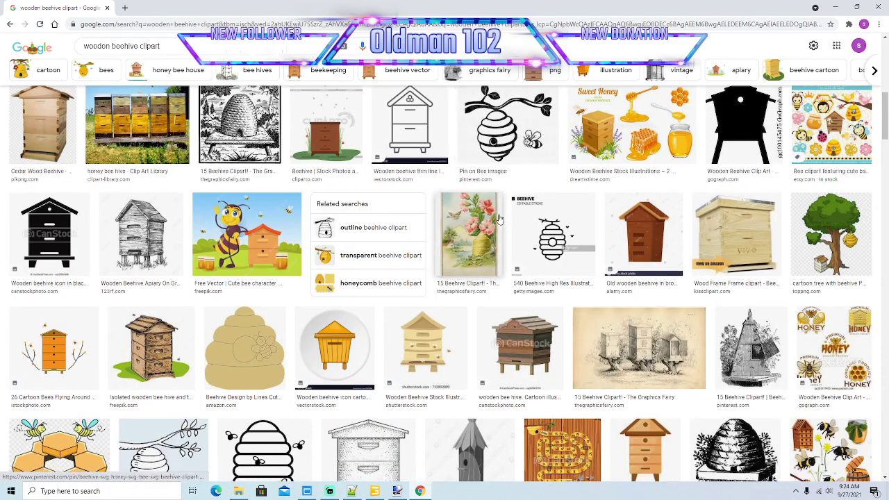
scroll(501, 229, up, 2)
scroll(501, 229, up, 5)
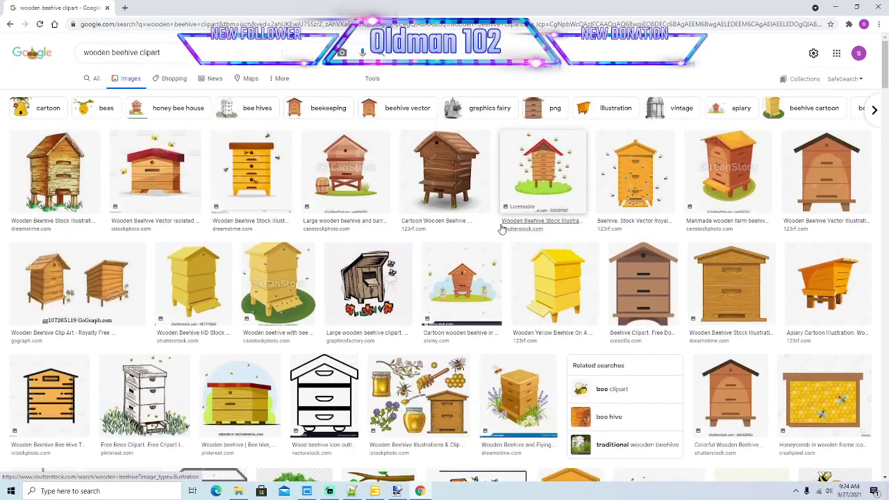
- Open the Dreamstime wooden beehive standing in grass, review its related images, and copy the full beehive picture
click(54, 177)
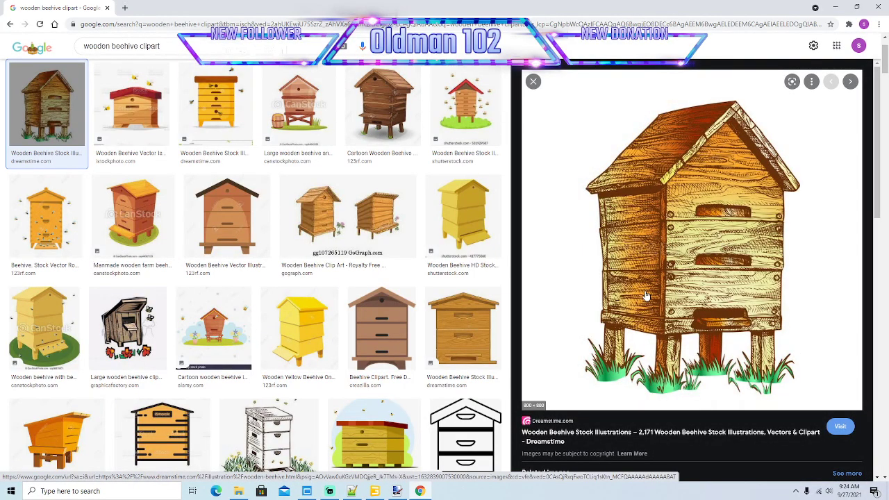
scroll(669, 366, down, 5)
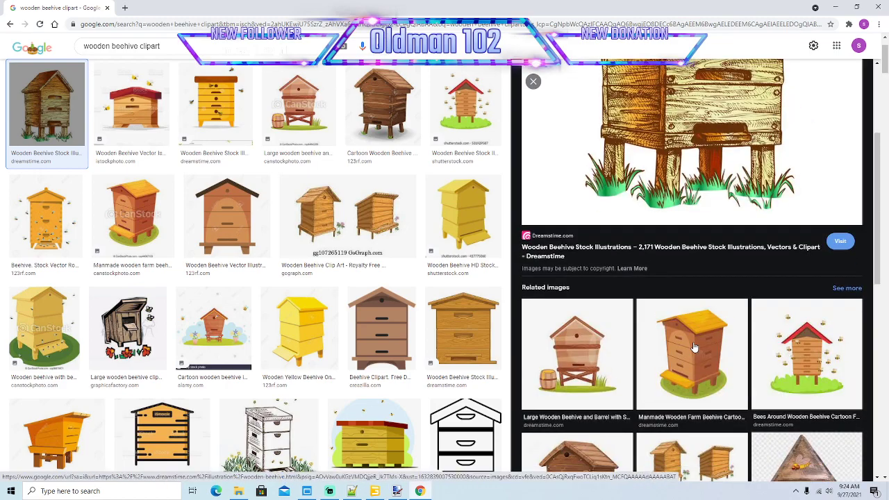
scroll(693, 347, down, 3)
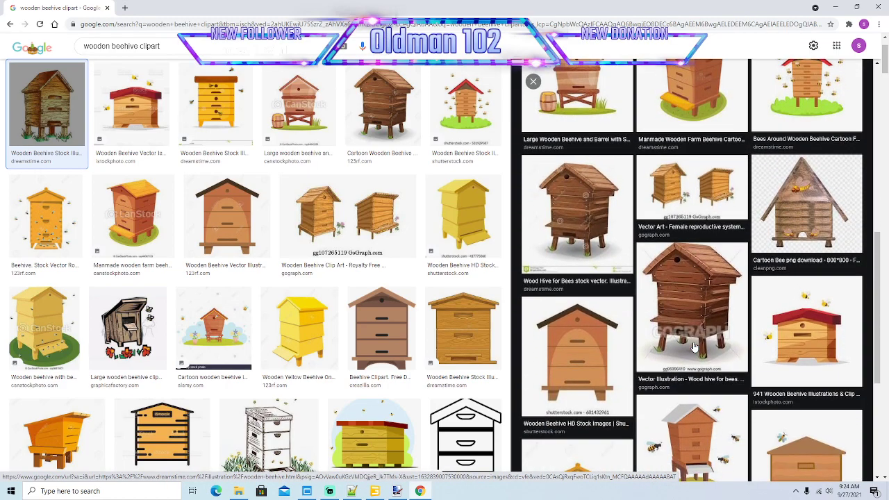
scroll(693, 347, up, 8)
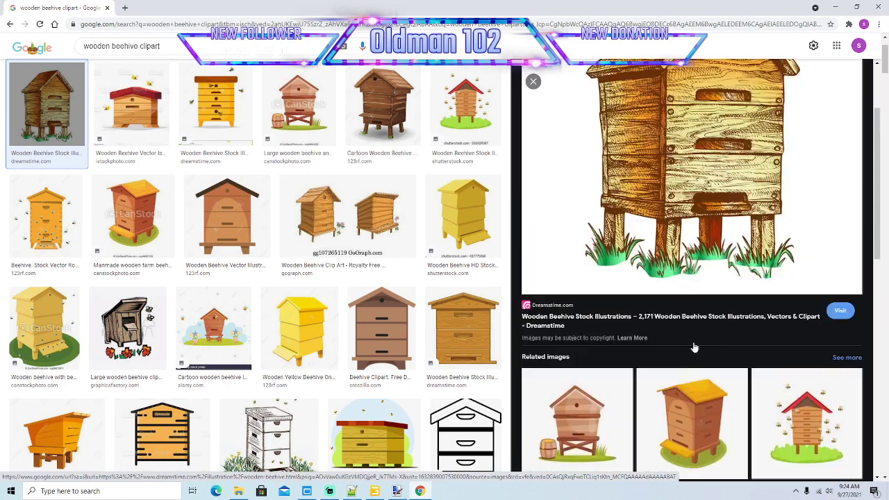
right_click(660, 277)
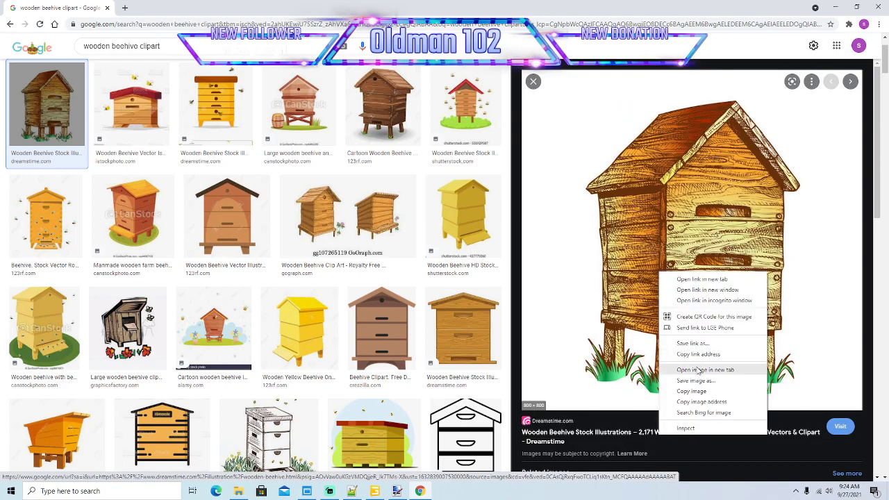
click(696, 391)
- Switch to paint.net and create a new 800 × 800 image from the copied beehive picture
click(407, 491)
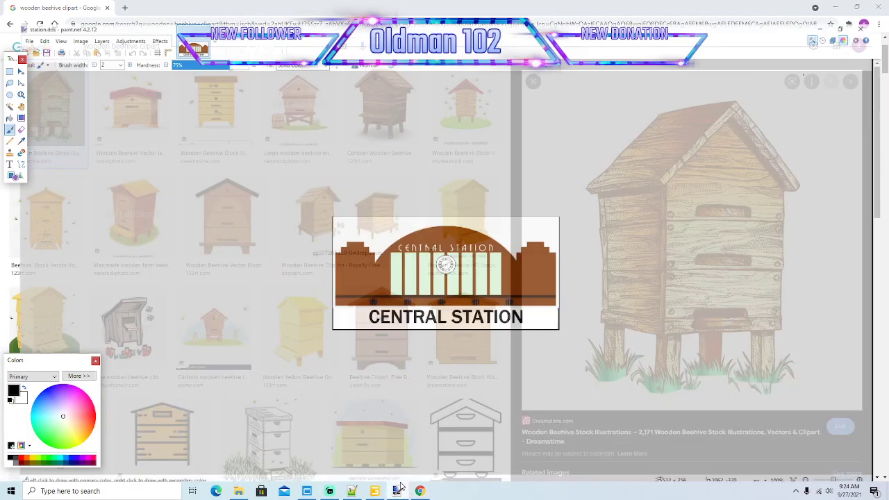
click(10, 18)
mouse_move(25, 17)
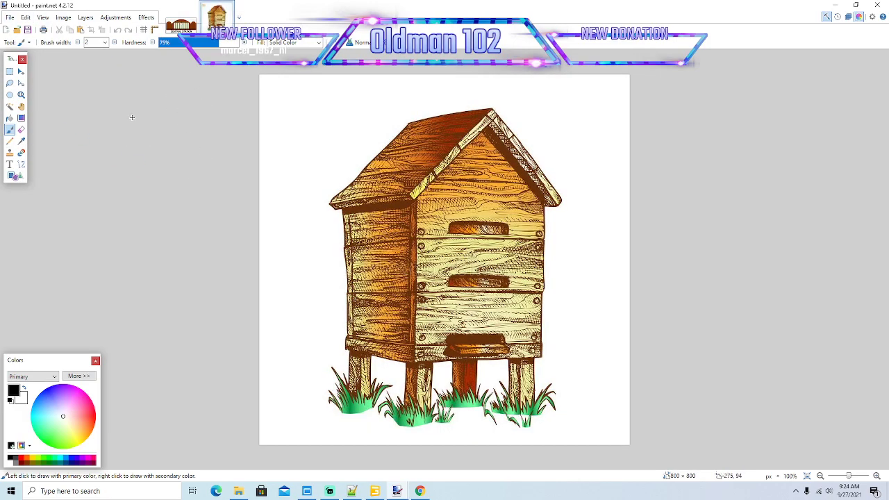
- Copy a blank white patch of about 143 × 117 pixels from the beehive image and paste it into station.dds
click(180, 23)
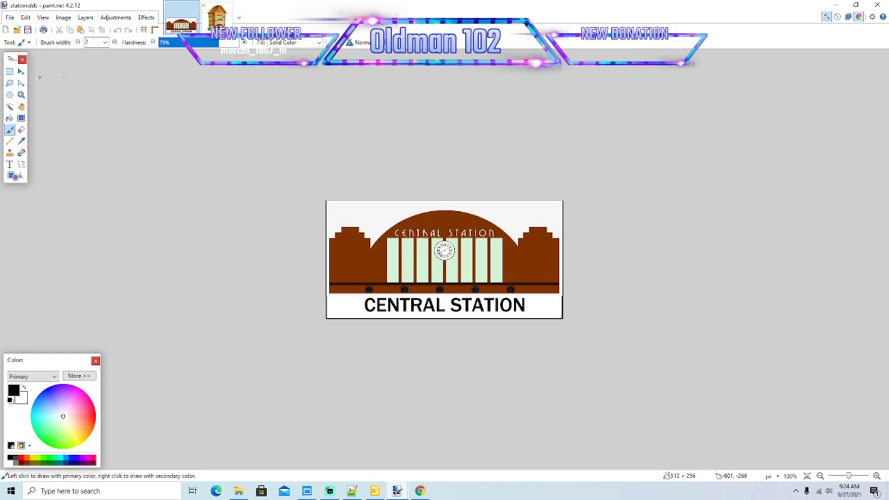
click(216, 24)
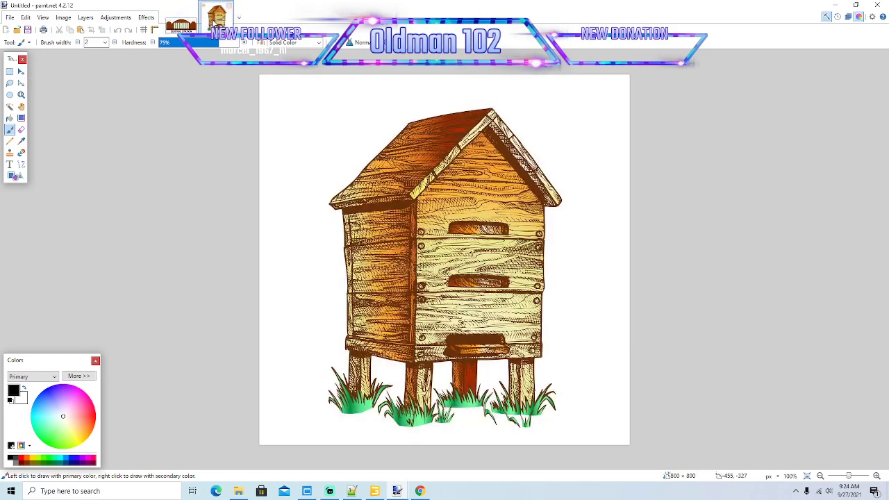
click(12, 72)
drag(288, 99, 354, 152)
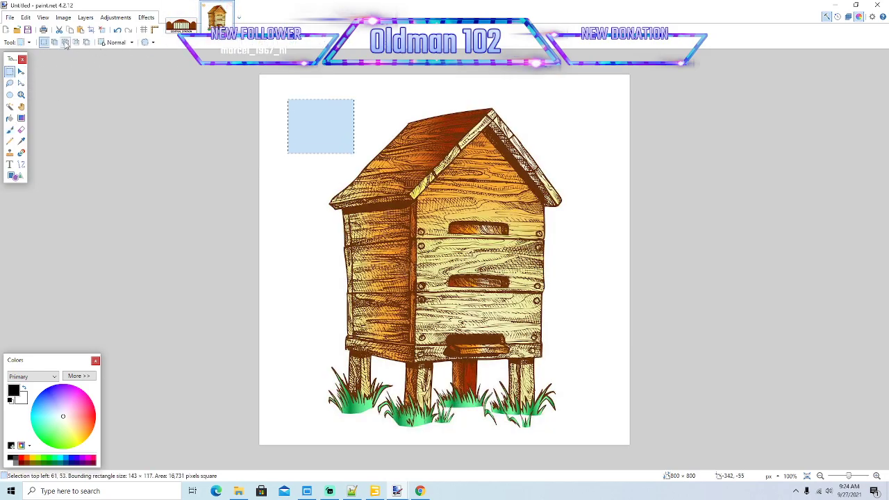
key(ctrl+Tab)
click(81, 30)
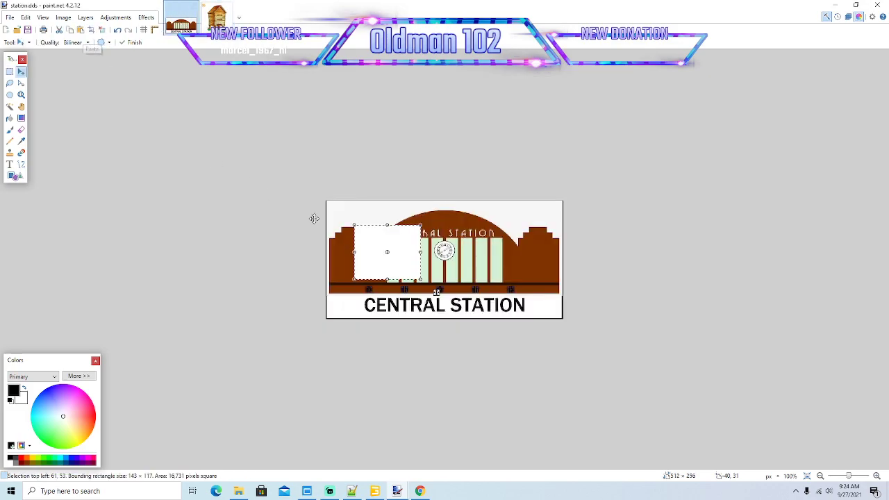
- Stretch the pasted white patch over the entire Central Station canvas and deselect it
drag(352, 253, 322, 254)
drag(421, 253, 566, 266)
drag(444, 225, 444, 198)
drag(444, 281, 444, 319)
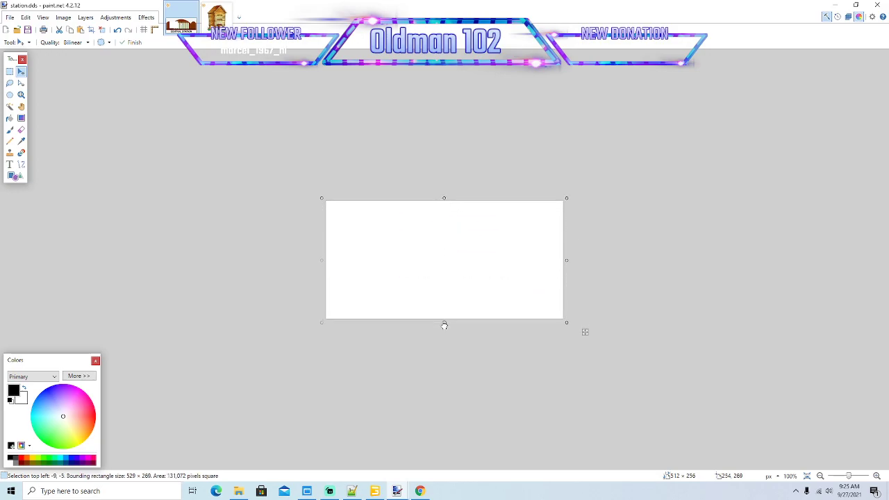
key(ctrl+d)
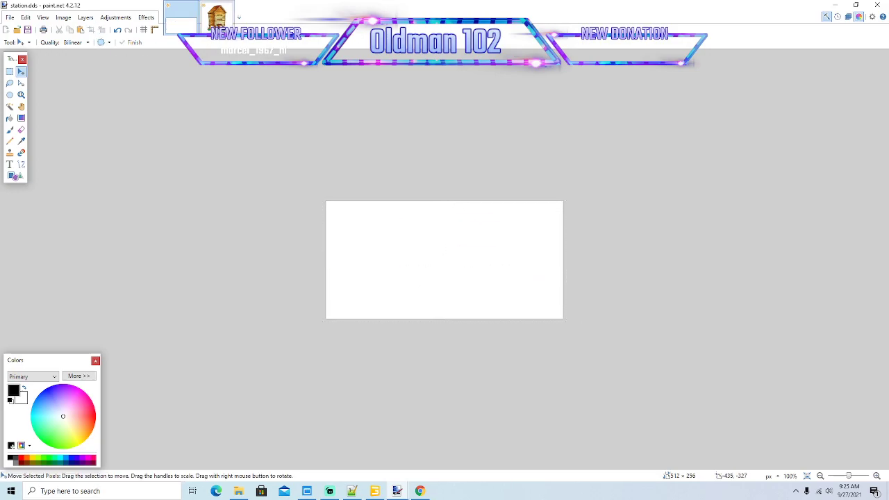
- Copy the entire beehive image and paste it into station.dds, keeping the canvas size
click(217, 17)
click(103, 30)
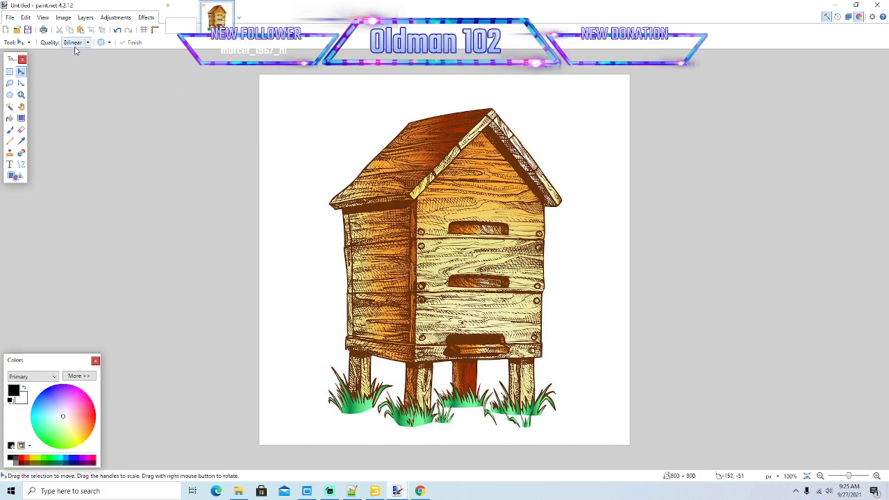
key(ctrl+a)
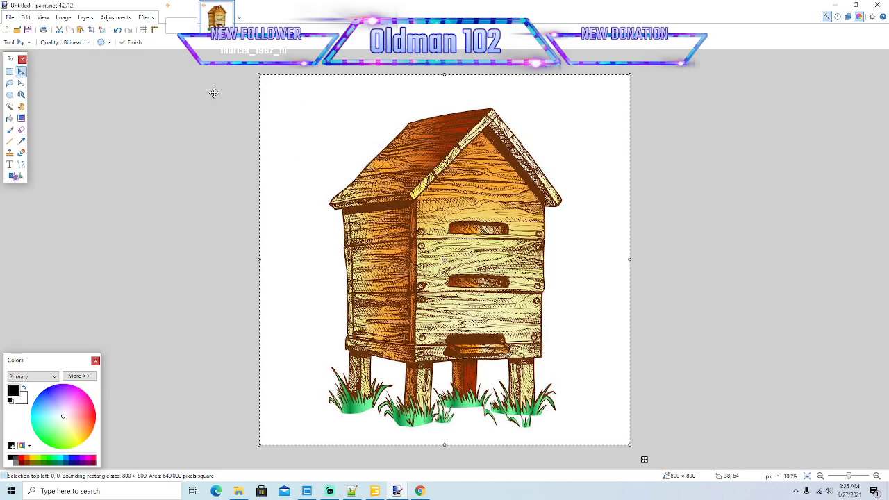
click(72, 31)
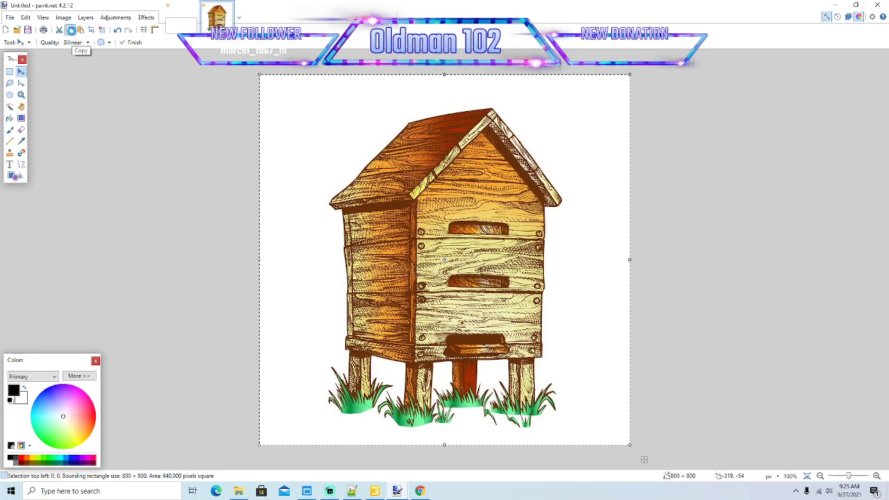
click(182, 16)
click(80, 31)
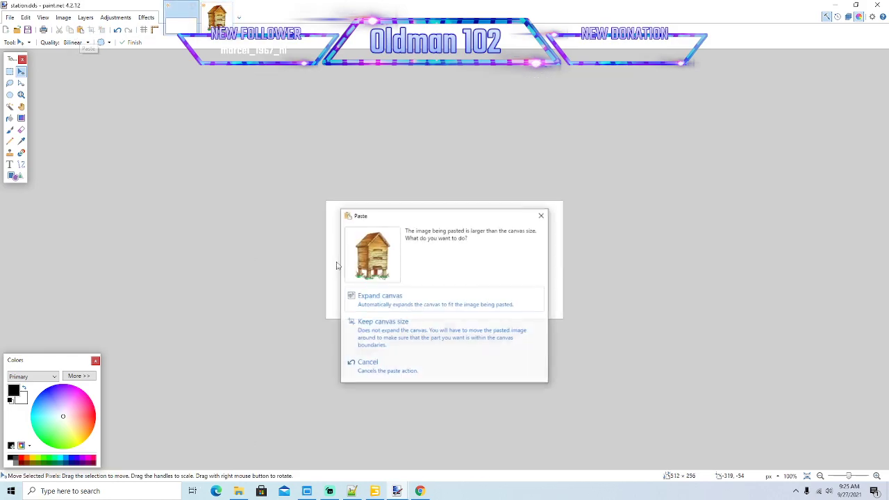
click(358, 322)
- Shrink the pasted beehive selection to about 292 × 221 pixels and place it in the canvas's lower-left corner
drag(512, 204, 499, 238)
drag(511, 449, 604, 295)
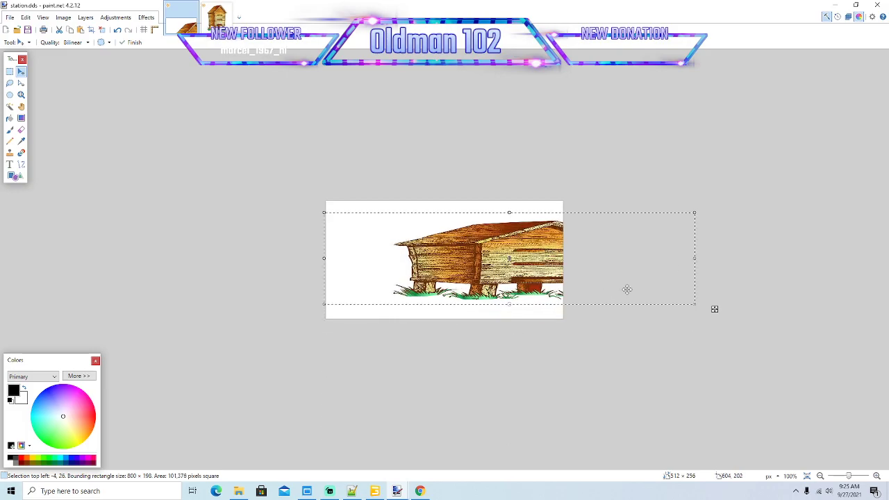
drag(695, 258, 460, 256)
drag(476, 315, 453, 337)
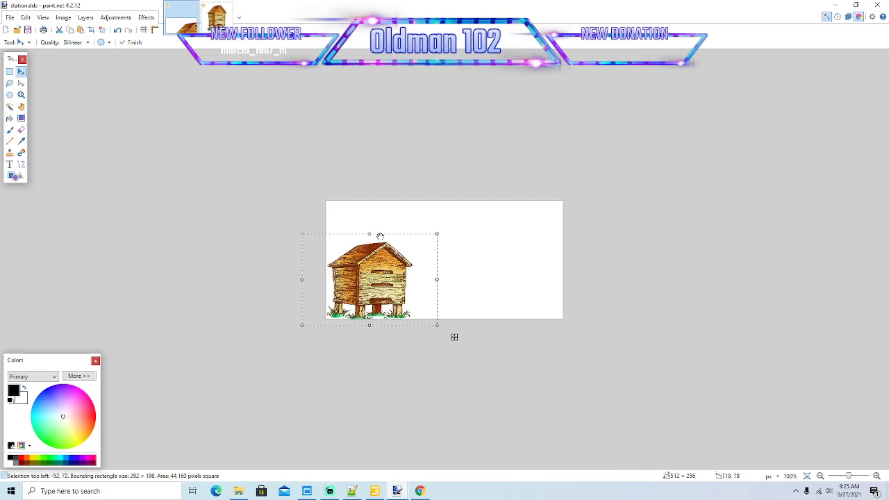
drag(369, 234, 370, 223)
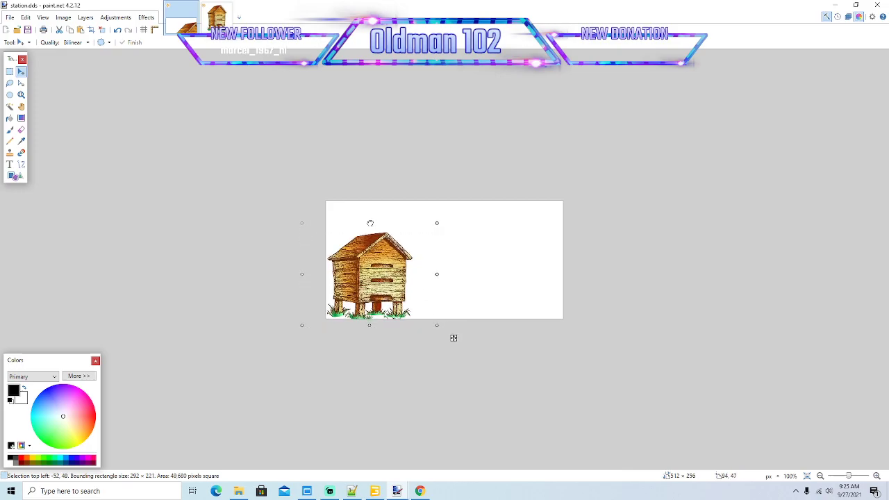
- Paste a second copy of the resized beehive, align it just to the right of the first one, and deselect it
click(82, 32)
drag(454, 333, 540, 333)
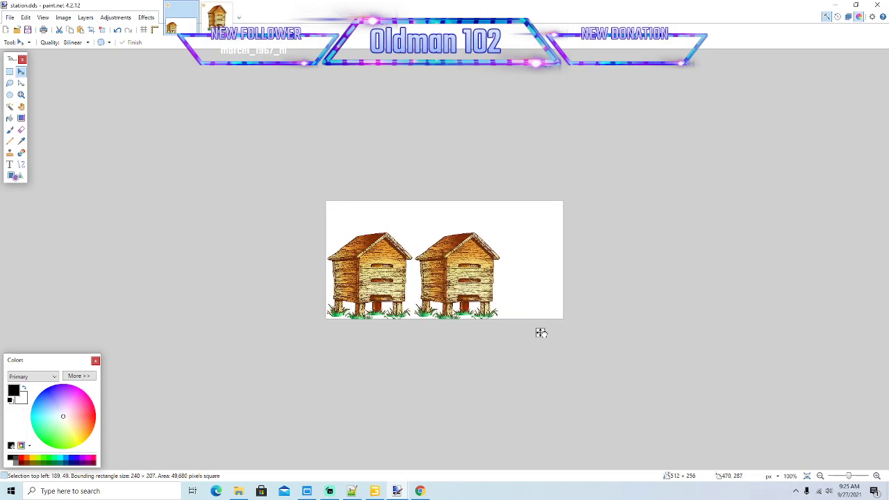
drag(541, 333, 539, 330)
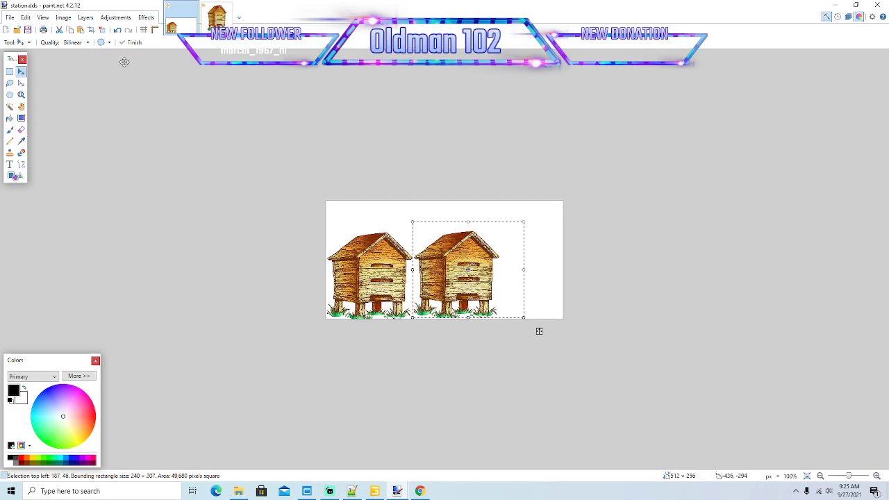
key(ctrl+d)
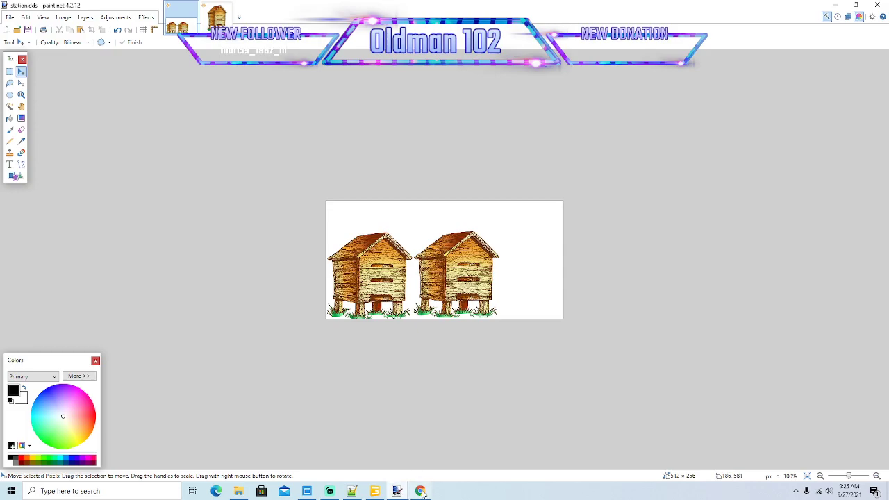
- In Chrome, find the wooden beehive illustration with honey jars, flowers and bees among the image results and copy it
click(422, 492)
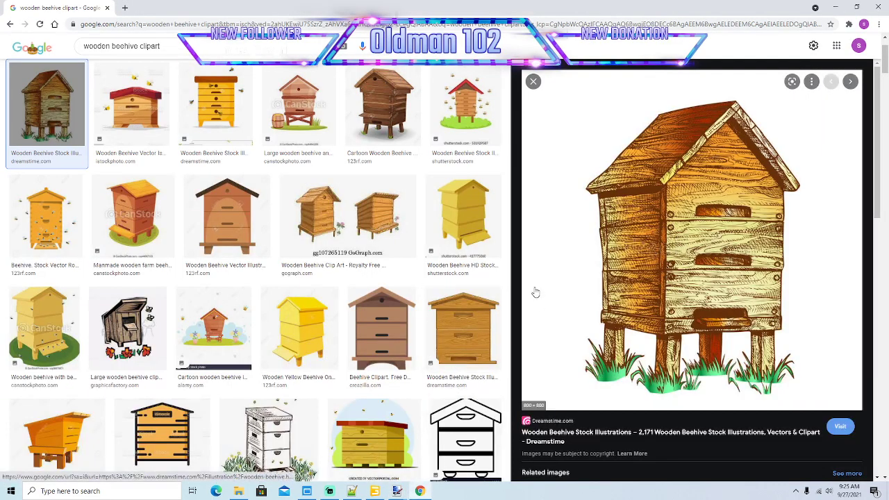
scroll(384, 290, up, 1)
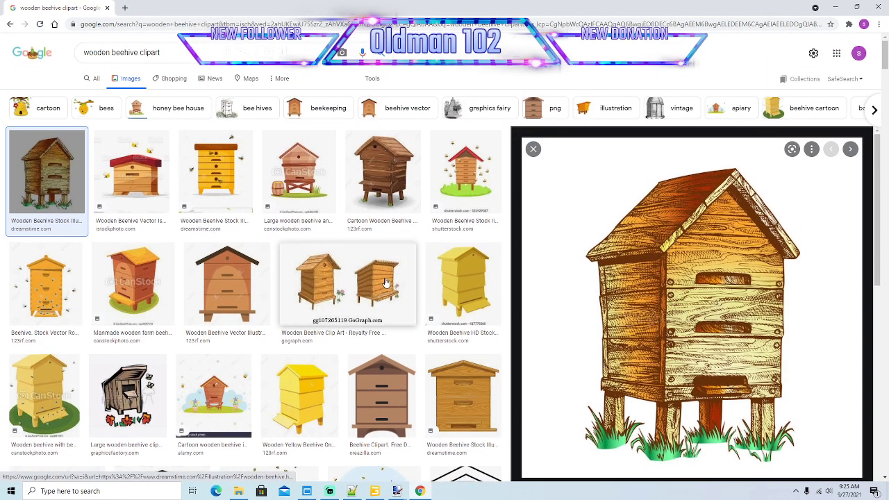
scroll(386, 282, down, 4)
click(532, 82)
scroll(454, 186, down, 4)
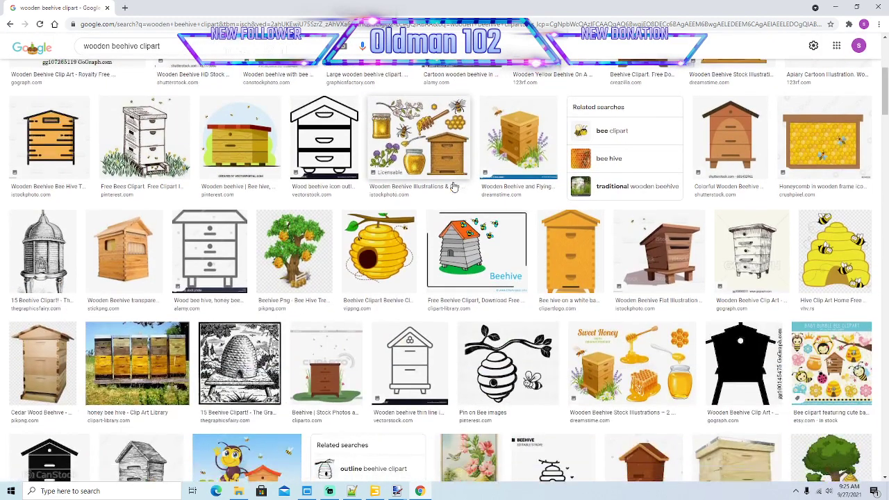
click(452, 185)
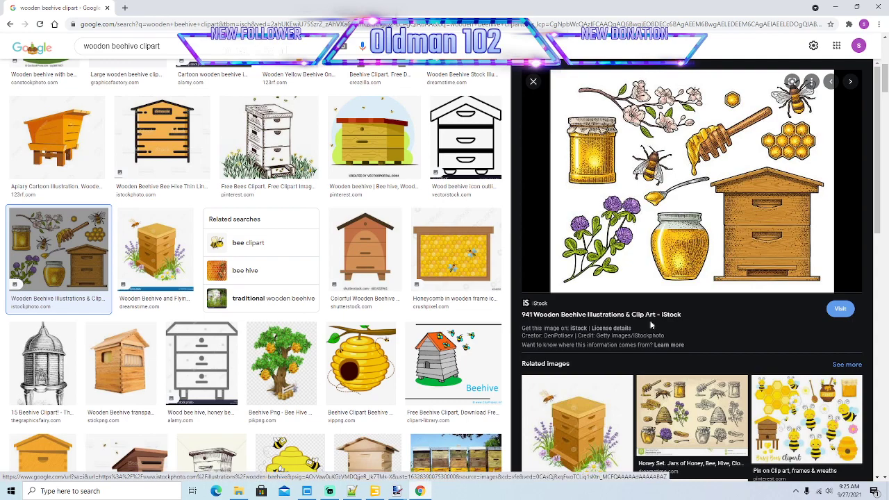
right_click(668, 208)
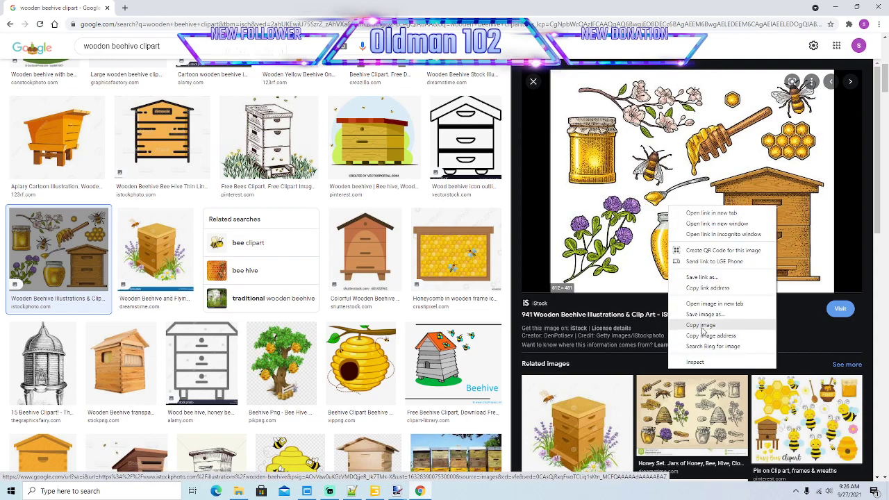
click(699, 325)
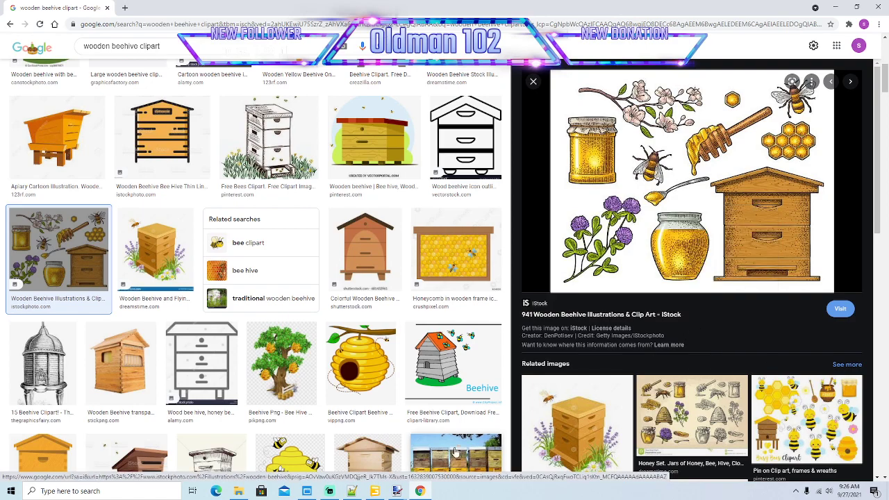
- Return to paint.net and paste the copied honey and bee illustration into a new image
click(396, 491)
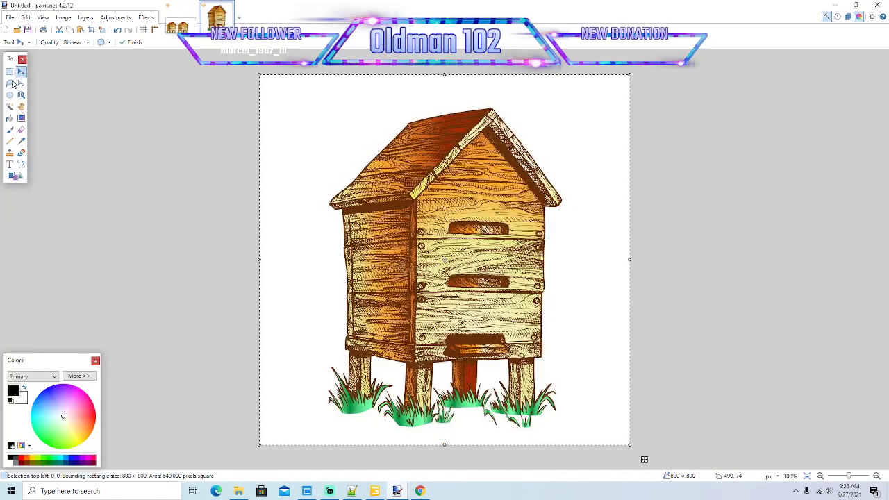
click(25, 17)
click(48, 111)
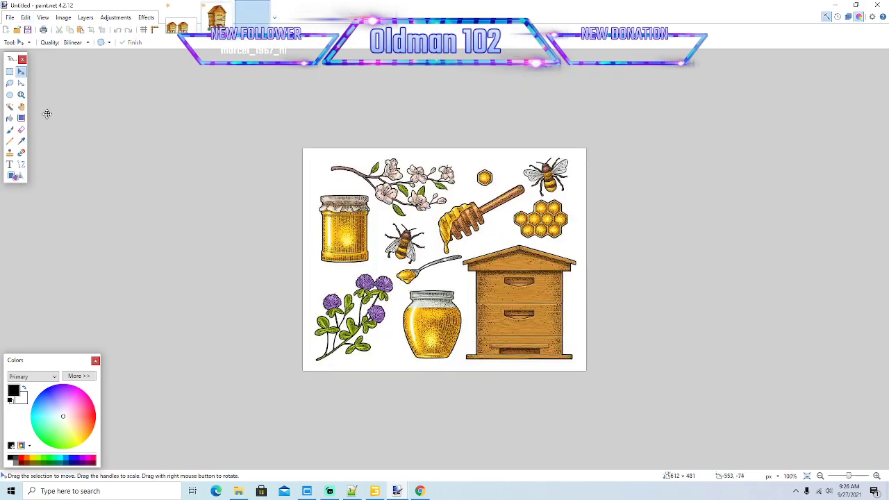
- Select the bee in the illustration's upper-right corner with the Magic Wand, using a tolerance of 68%
click(10, 106)
click(547, 176)
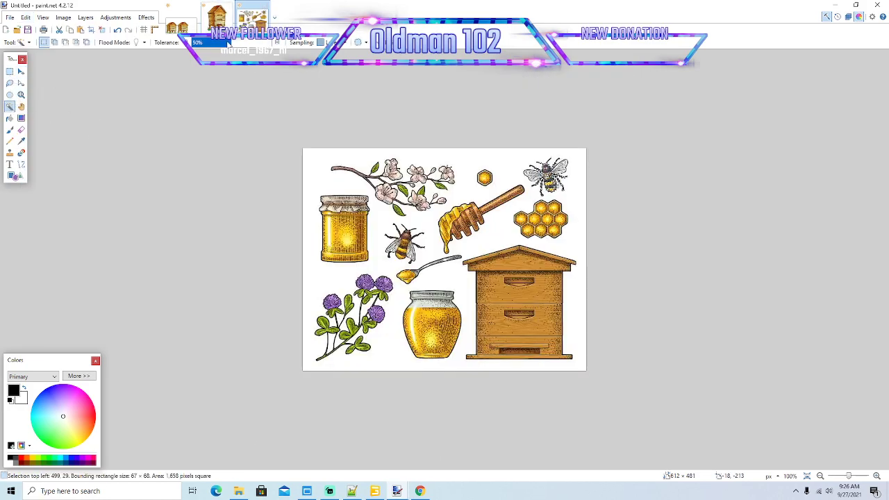
drag(239, 46, 248, 51)
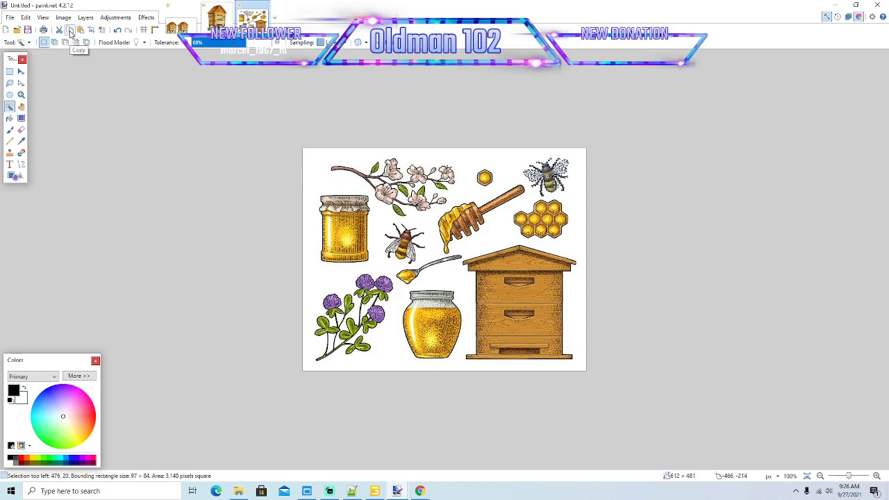
- Copy the selected bee into station.dds, shrink it to about 49 × 46 pixels and place it near the canvas's lower-right corner
key(ctrl+c)
click(179, 26)
key(ctrl+v)
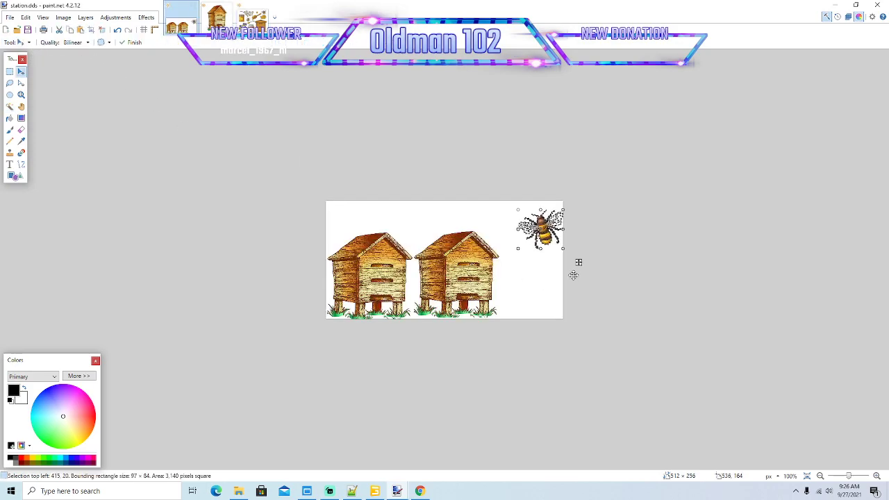
drag(578, 263, 571, 326)
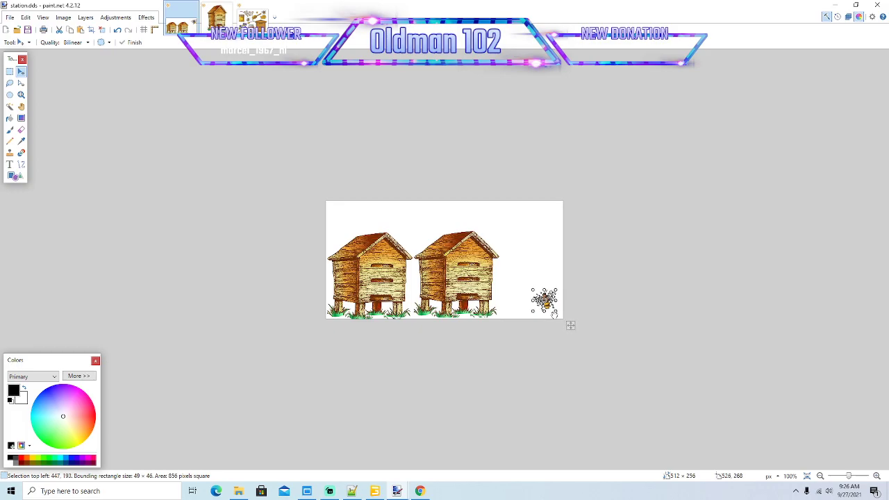
- Copy the small bee and paste three more copies, spread over the blank area beside the right-hand beehive
click(69, 30)
click(80, 30)
ctrl+drag(570, 324, 541, 299)
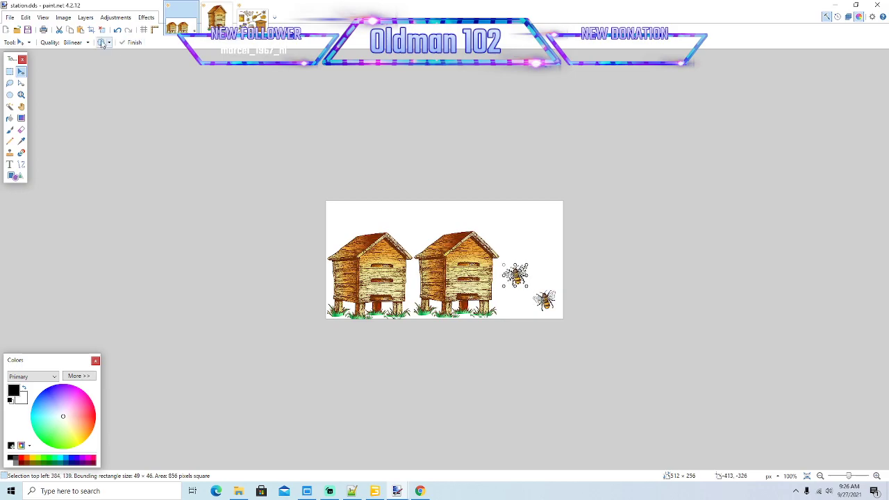
click(81, 30)
drag(571, 324, 568, 281)
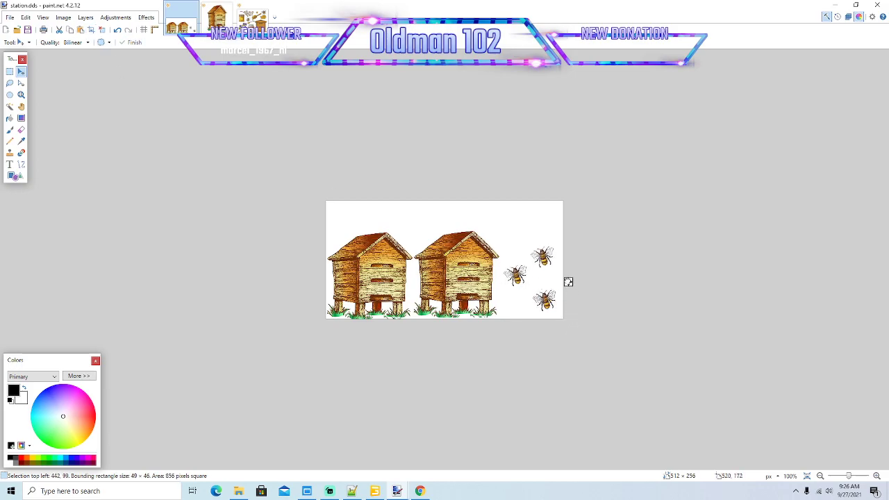
click(81, 33)
drag(570, 323, 569, 241)
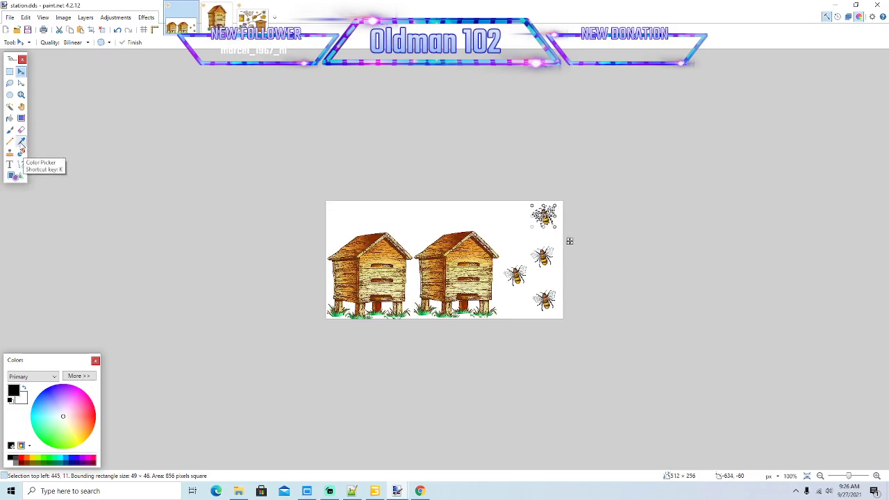
- Pick green as the primary color and set the Text tool to bold Franklin Gothic Medium at size 28
click(21, 142)
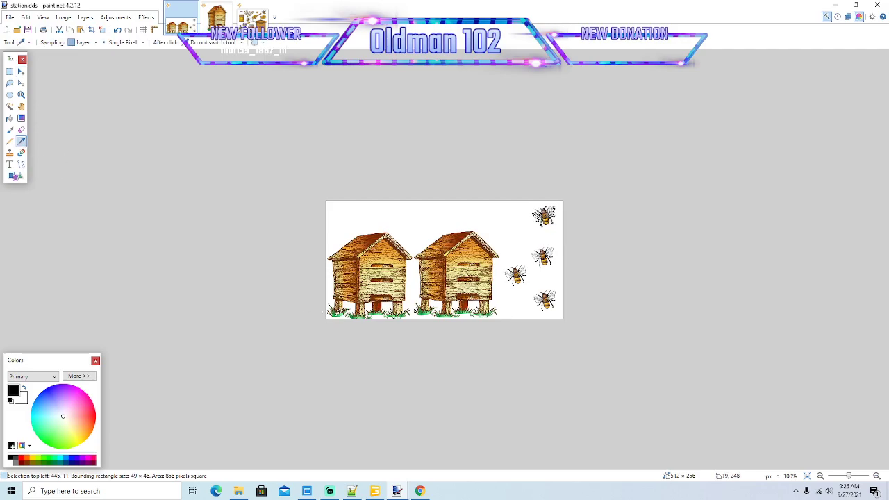
click(10, 164)
click(116, 42)
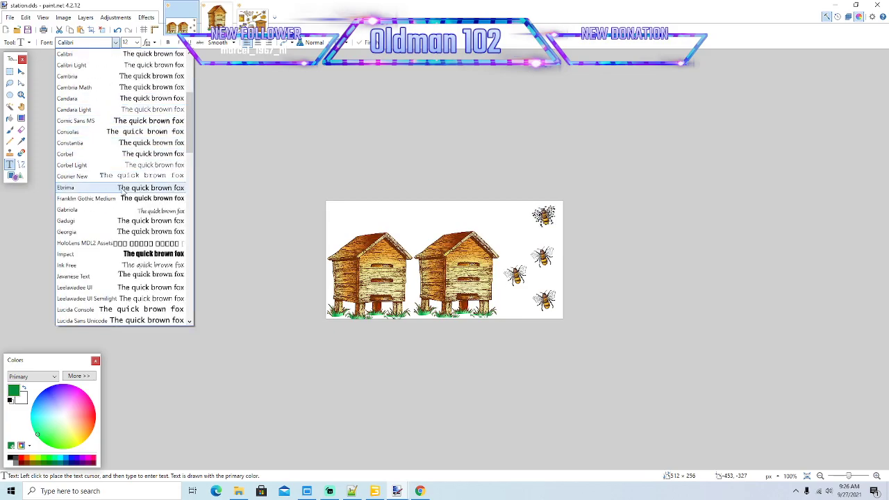
click(142, 198)
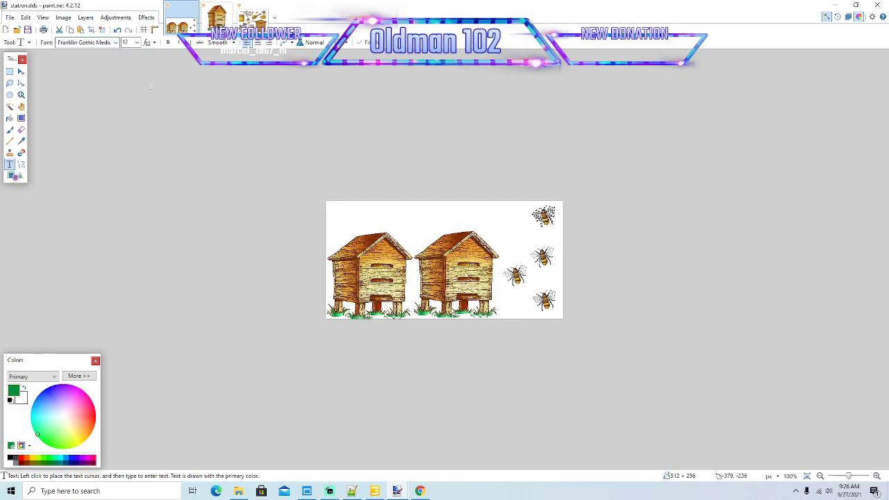
click(136, 43)
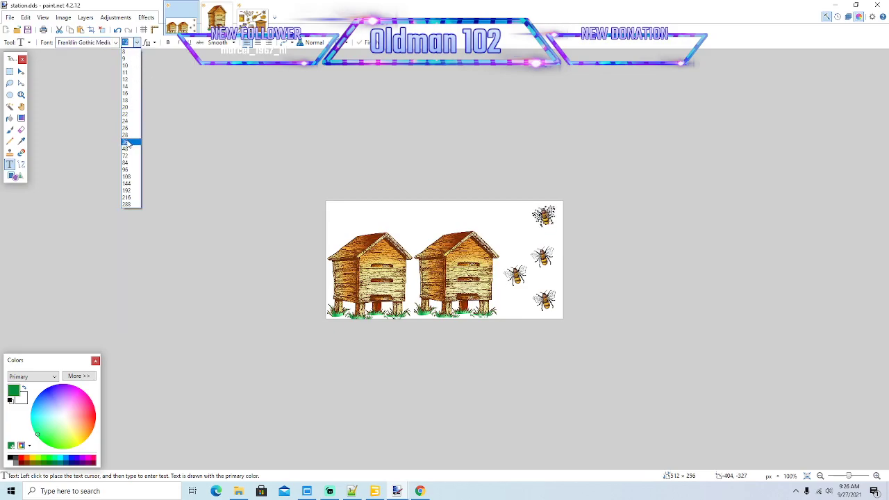
click(127, 135)
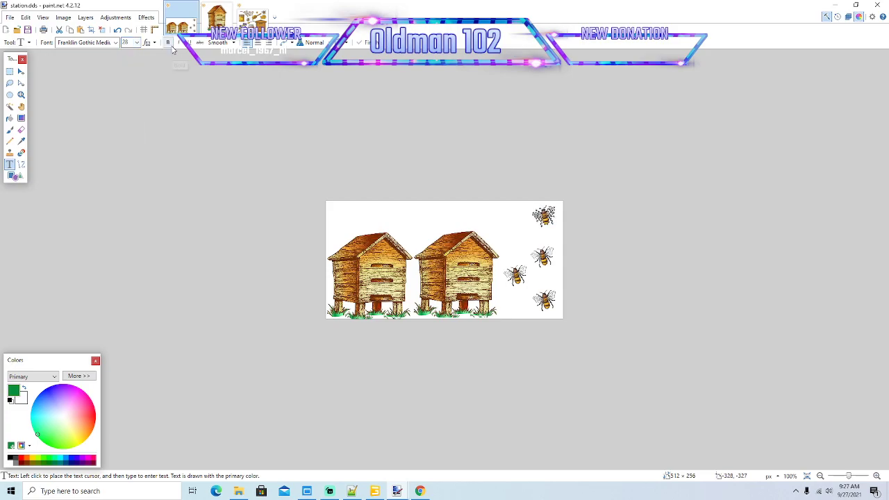
click(345, 208)
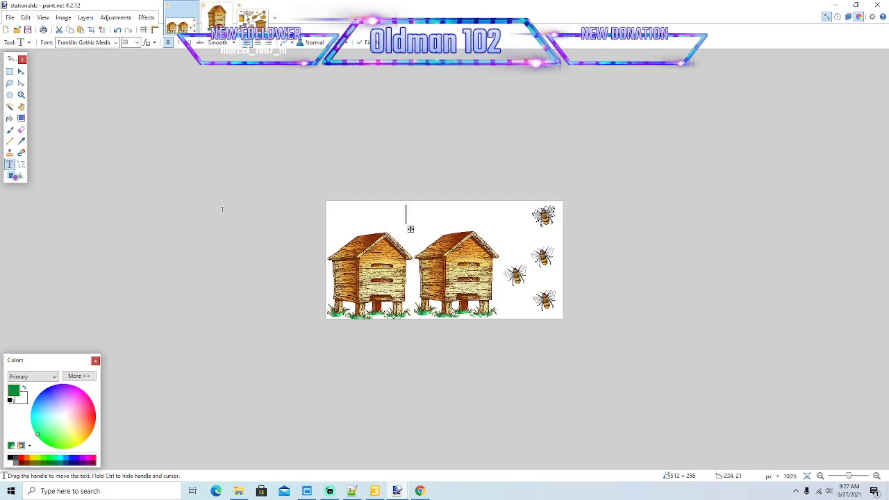
key(BackSpace)
key(BackSpace)
key(BackSpace)
key(BackSpace)
key(Escape)
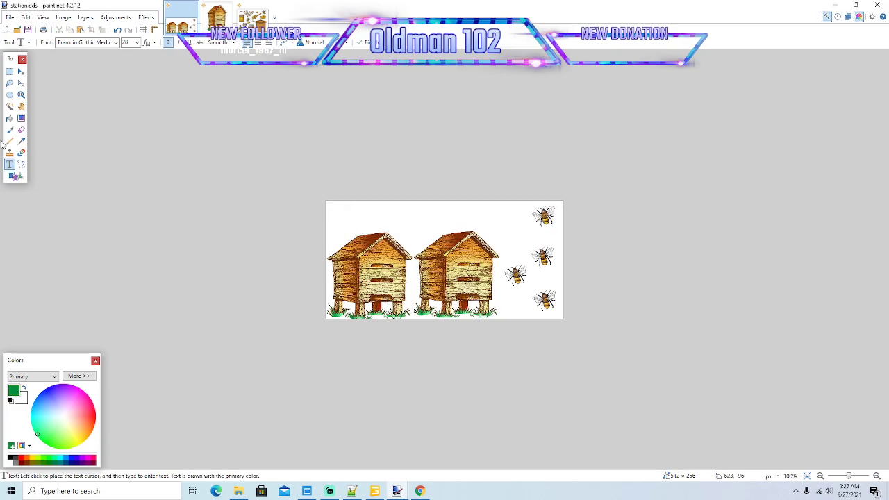
- Add the green title "Beehives R Us" above the two beehives and set its font size to 36
click(340, 218)
text(Beehive)
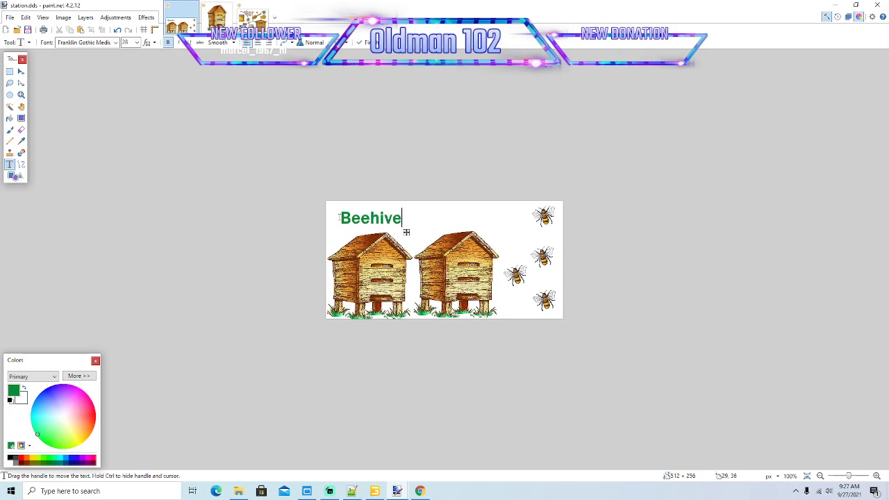
text(s R Us)
click(136, 43)
click(134, 142)
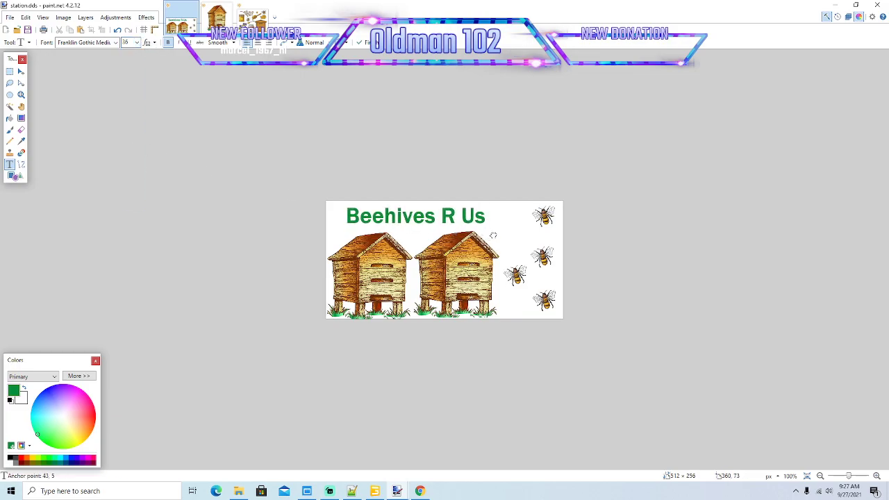
- Save the sign as a new DDS file named beehives with BC1 (Linear, DXT1) compression, and close the browser
click(9, 17)
click(32, 88)
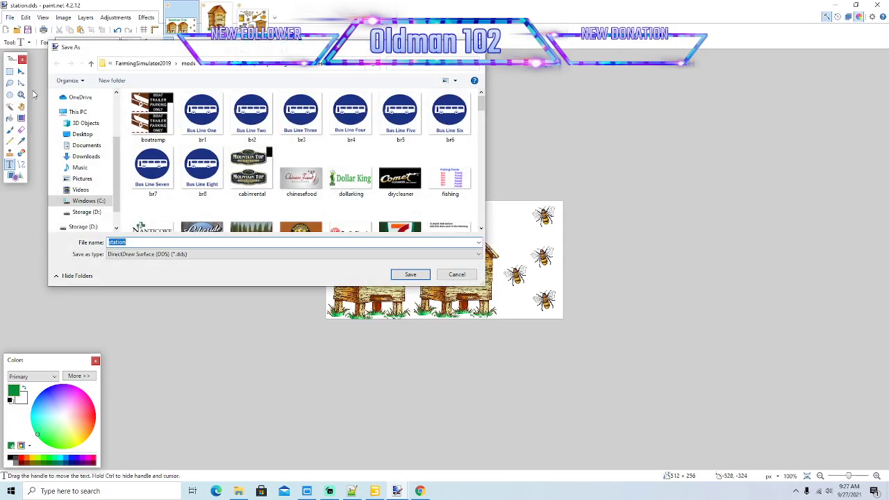
text(bre)
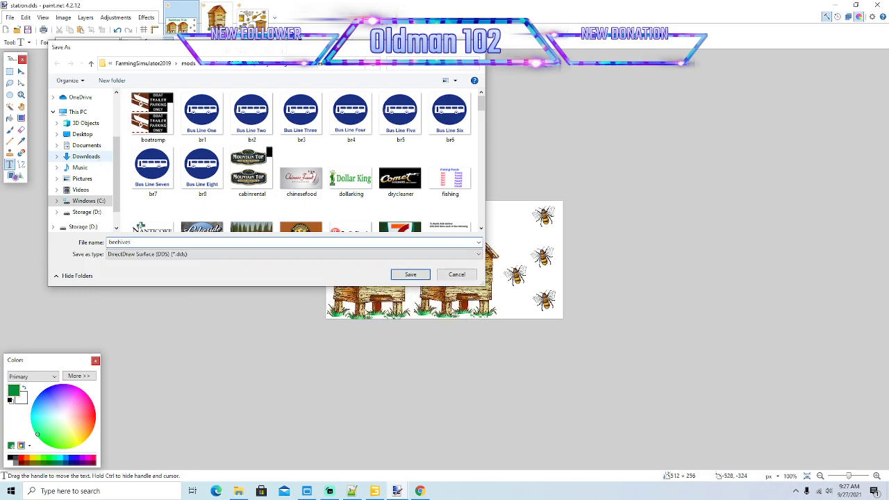
key(Return)
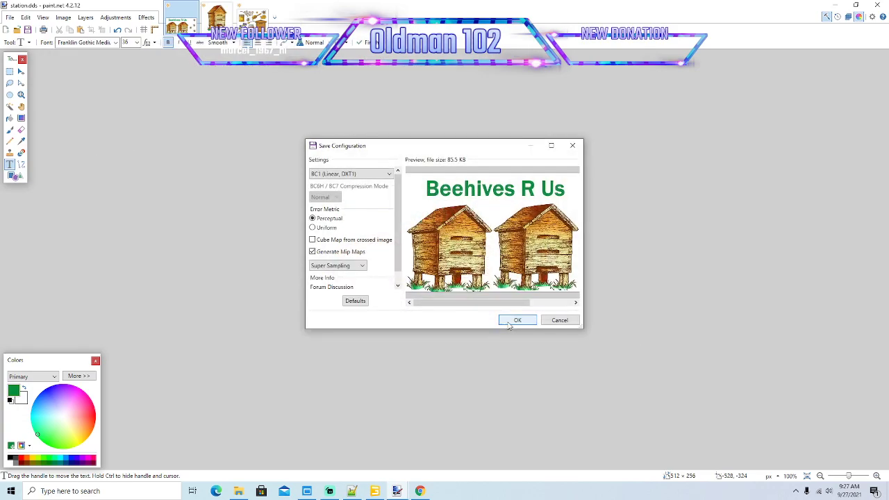
click(514, 320)
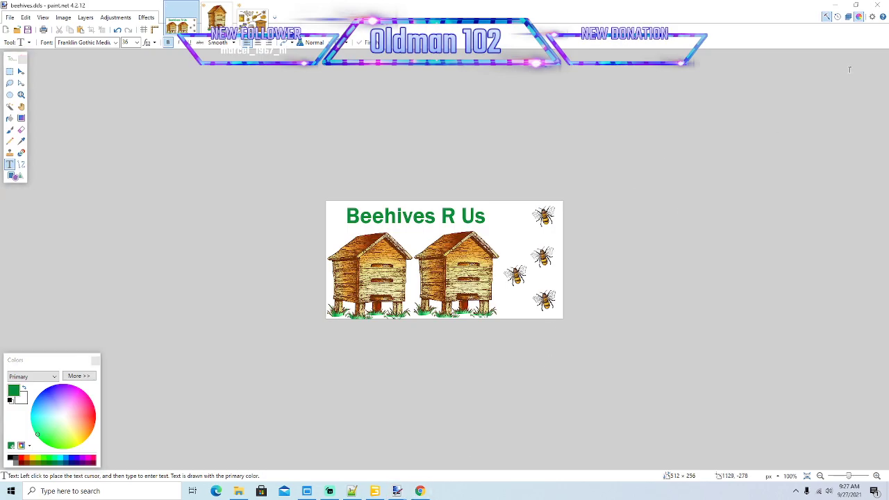
click(419, 491)
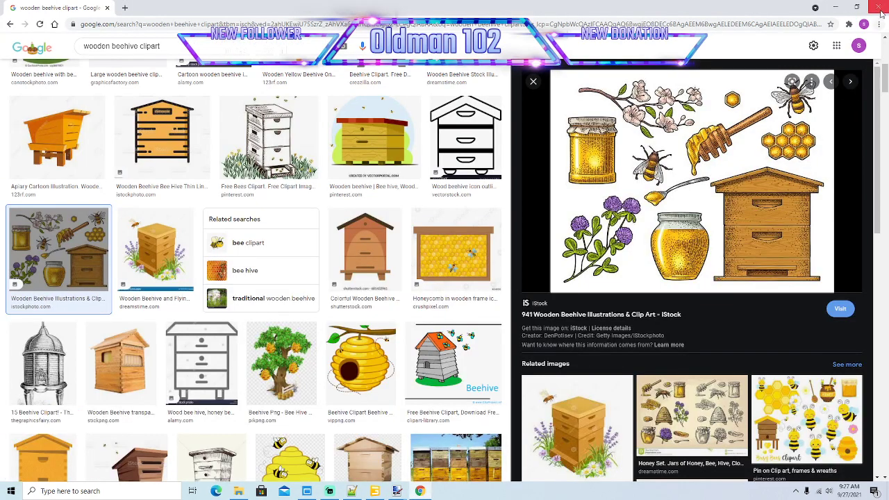
click(878, 5)
- In Notepad++, change the texture filename on line 7 of the beehive i3d file to textures/beehives.dds
click(351, 491)
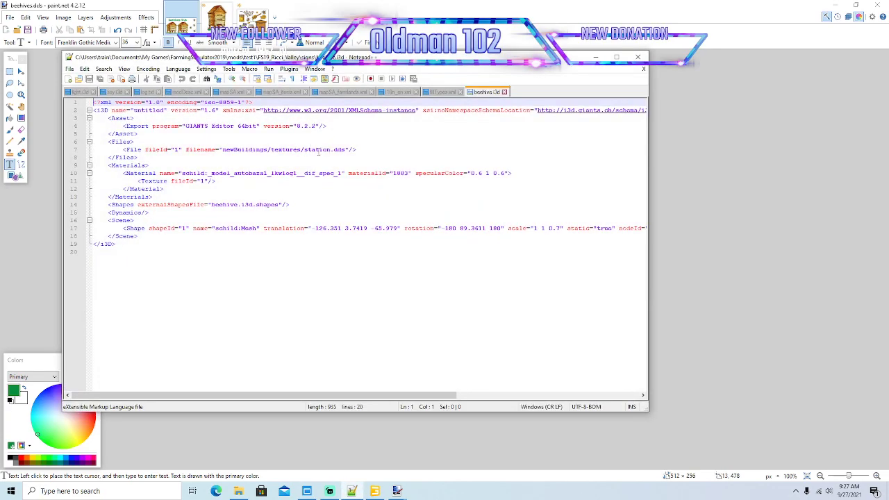
click(270, 149)
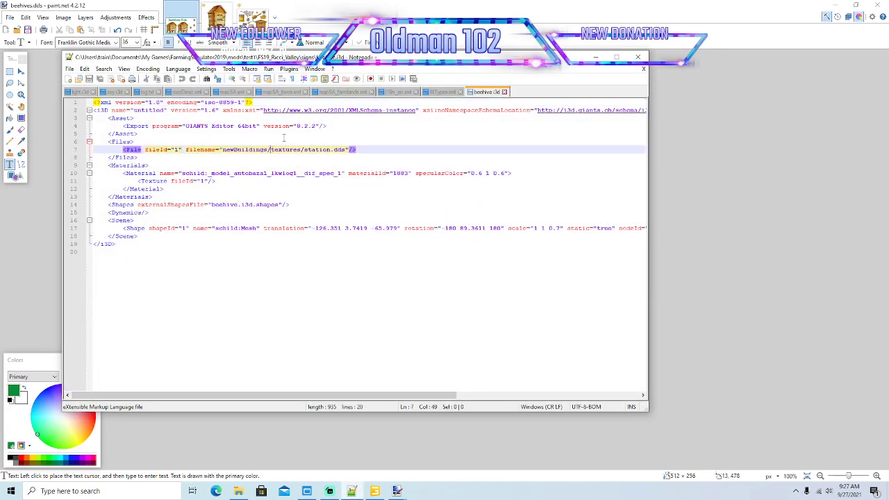
key(BackSpace)
key(BackSpace)
key(BackSpace)
key(BackSpace)
key(BackSpace)
key(BackSpace)
key(BackSpace)
key(BackSpace)
key(BackSpace)
key(BackSpace)
key(BackSpace)
key(BackSpace)
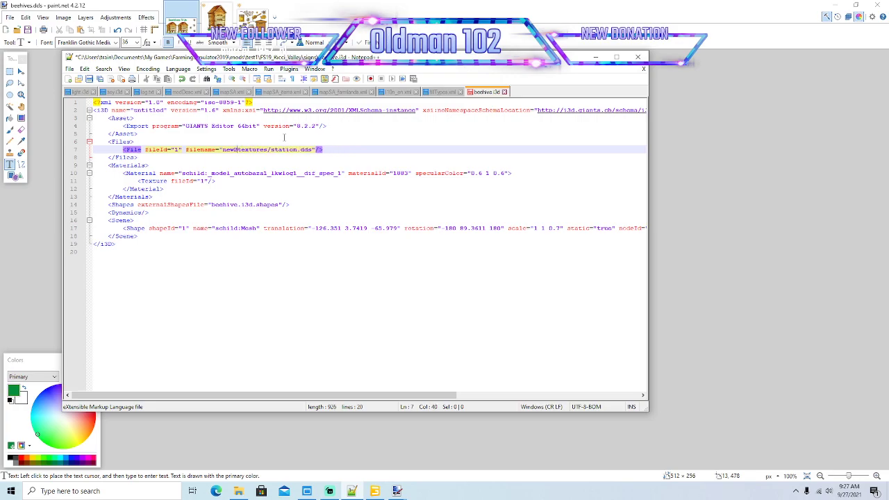
key(BackSpace)
key(BackSpace)
key(BackSpace)
key(BackSpace)
text(bee)
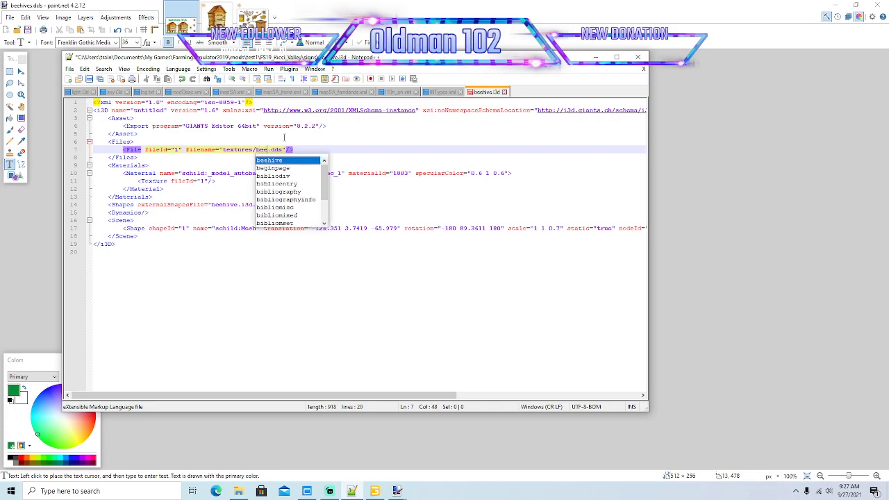
text(hives)
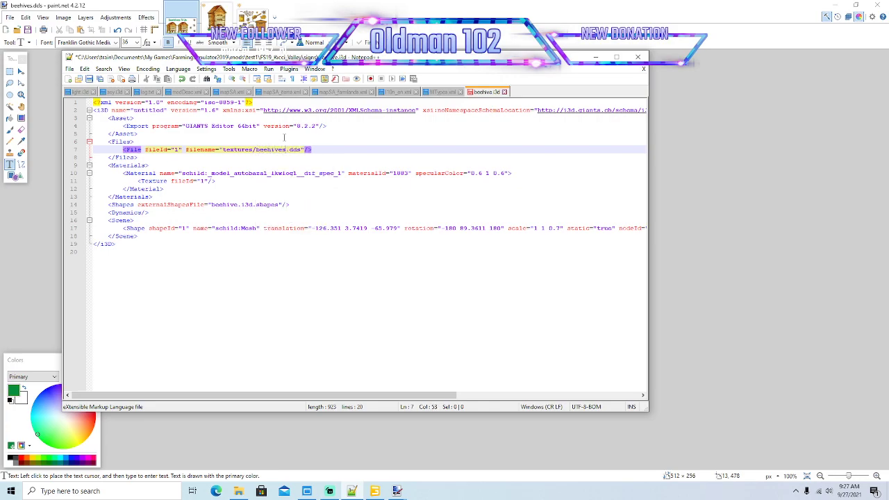
- Minimize Notepad++ and paint.net to get back to the textures folder in File Explorer
click(594, 57)
click(835, 6)
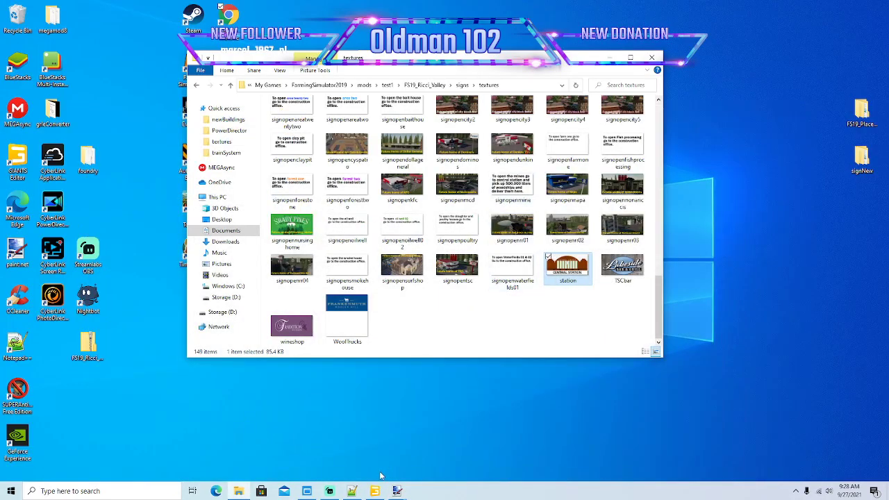
- Switch to GIANTS Editor and import beehive.i3d from the signs folder into the map
click(375, 490)
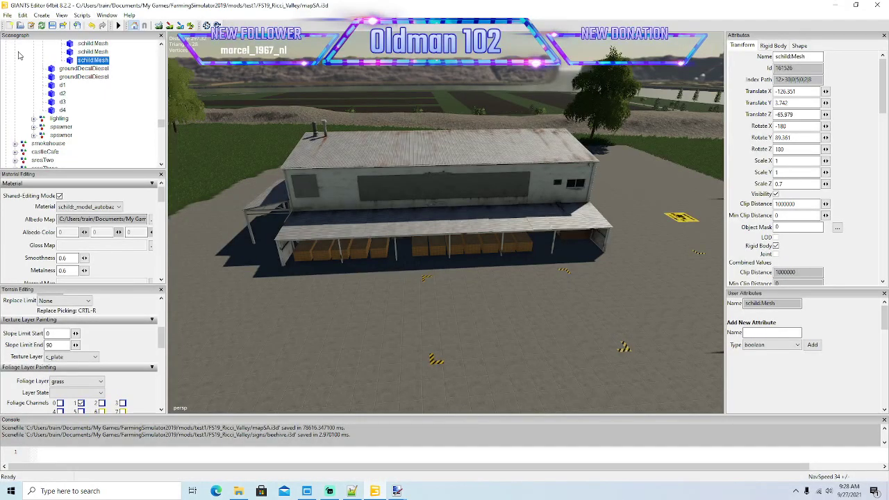
click(7, 15)
click(30, 115)
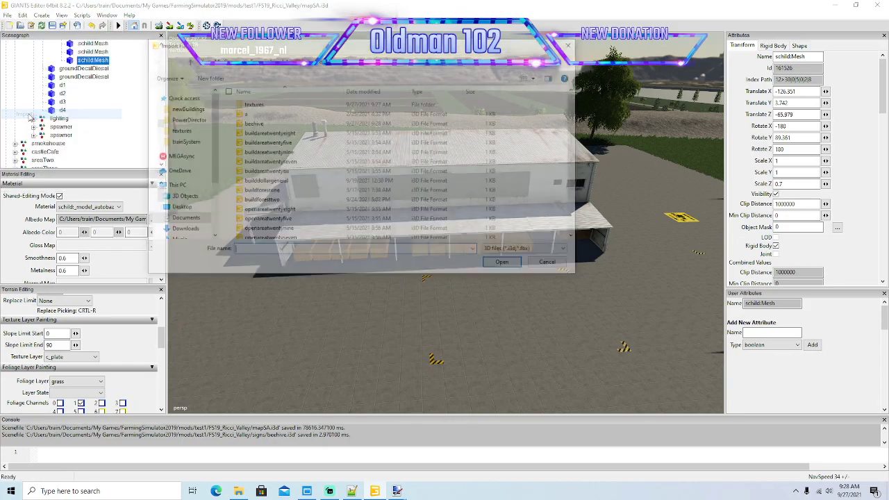
click(251, 122)
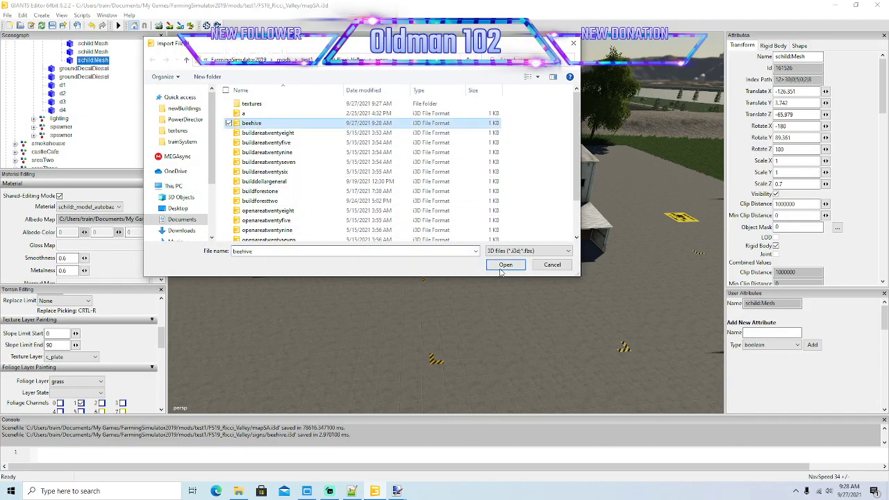
click(503, 265)
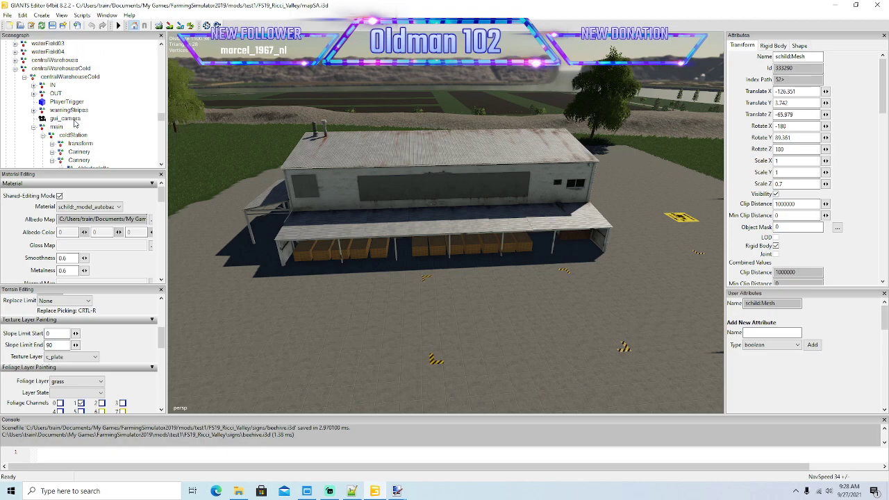
- Cut the imported sign from the scenegraph and paste it into the animalDealerDeco group
click(16, 102)
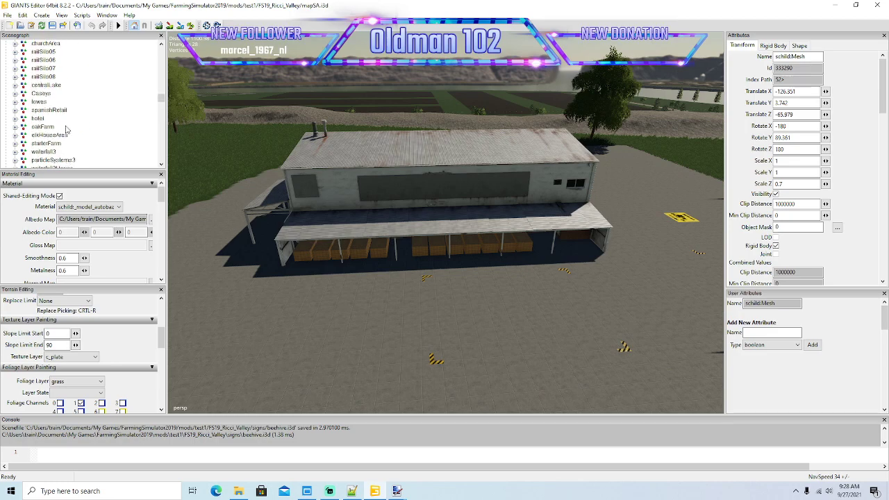
scroll(68, 130, up, 8)
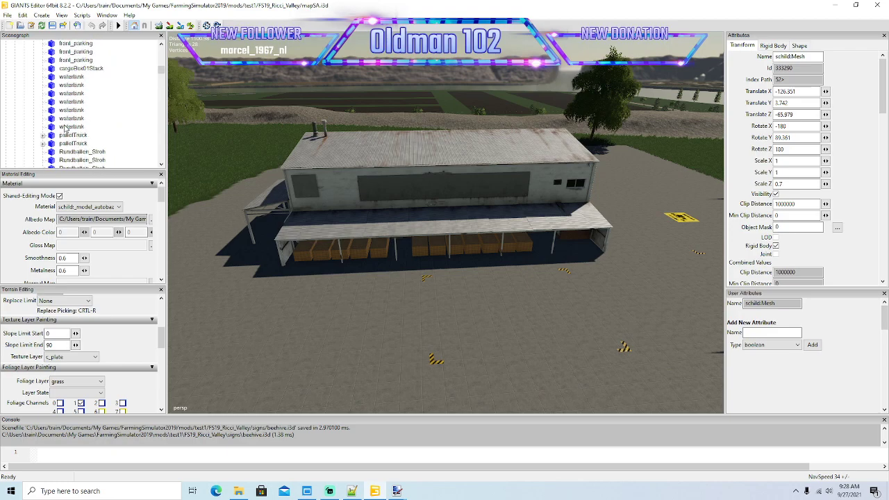
scroll(64, 127, up, 5)
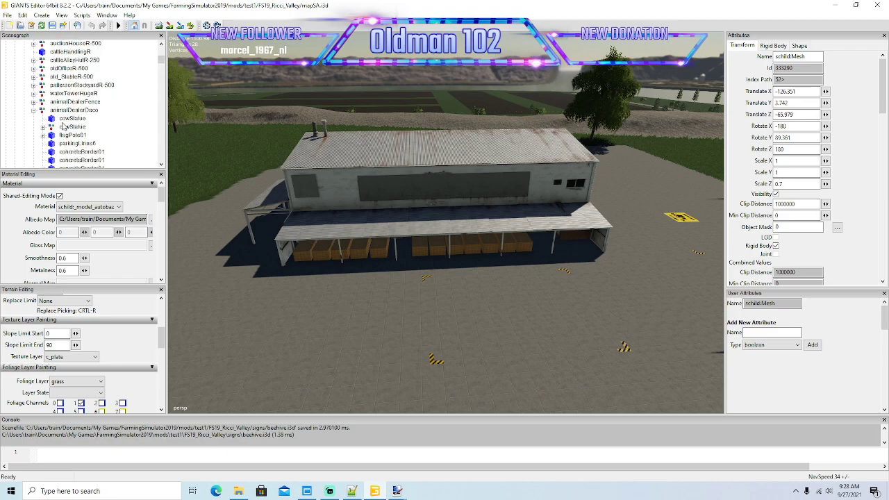
click(22, 16)
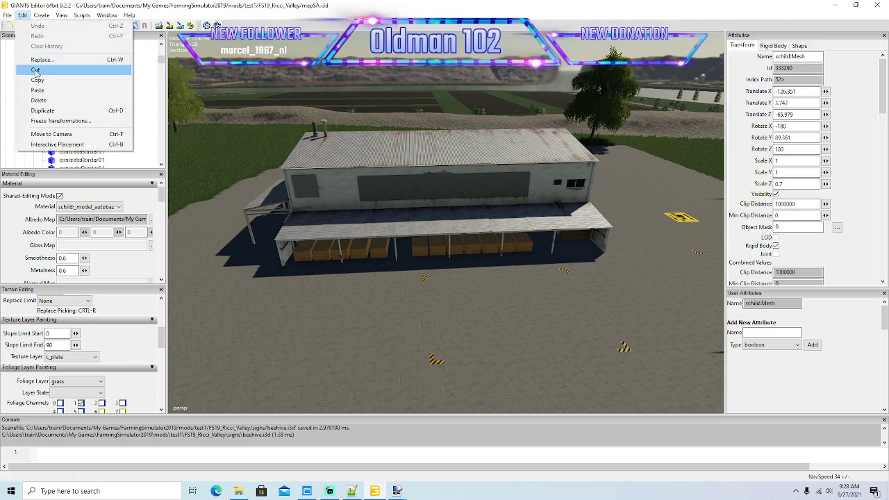
click(35, 70)
click(66, 109)
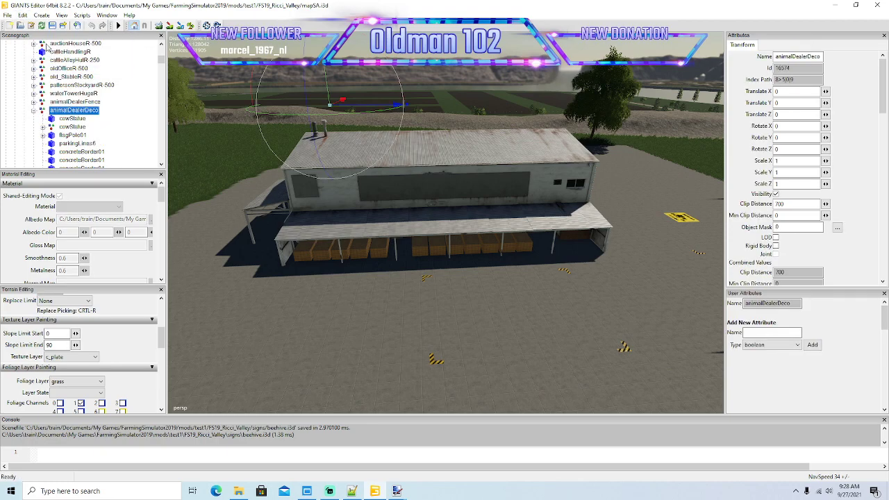
click(24, 16)
click(39, 90)
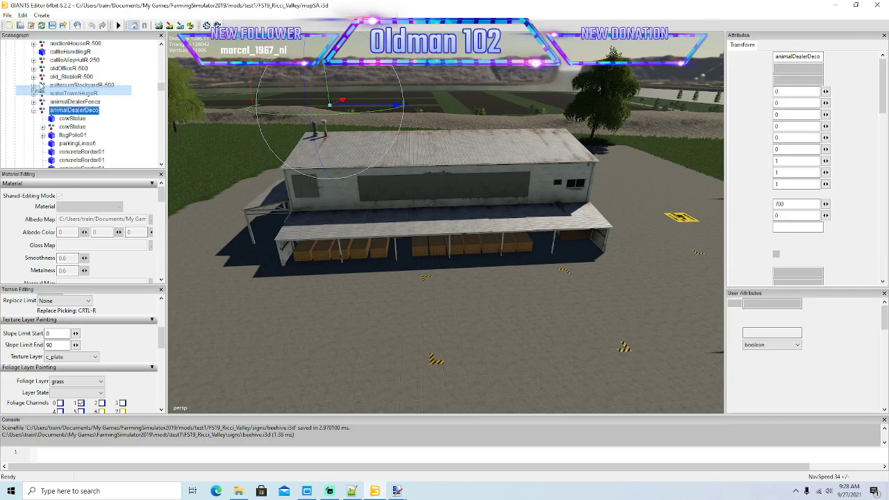
- Place the sign interactively on the warehouse's front wall, turn it to face outward, and set its Rotate Y to 0
click(23, 15)
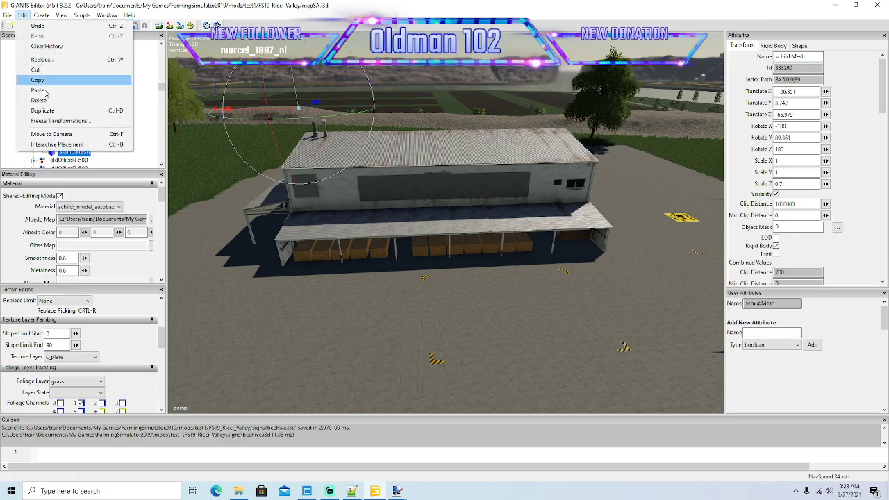
click(41, 145)
click(406, 198)
scroll(463, 255, up, 5)
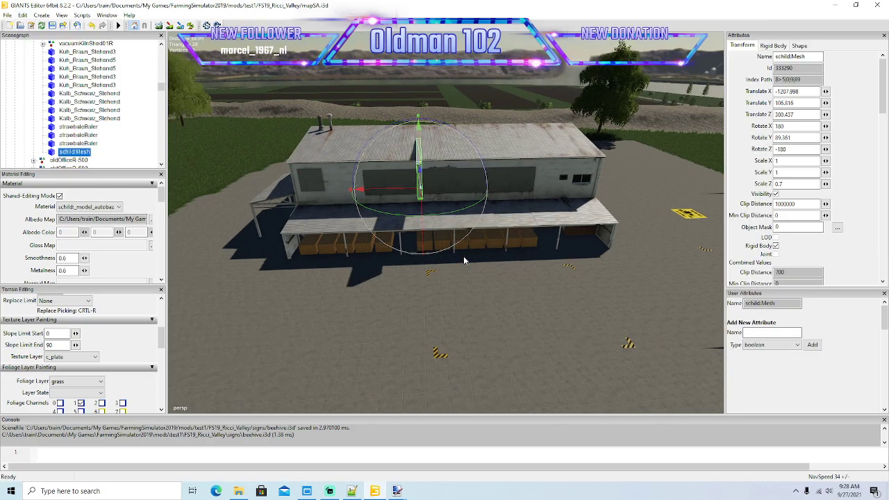
drag(444, 209, 485, 176)
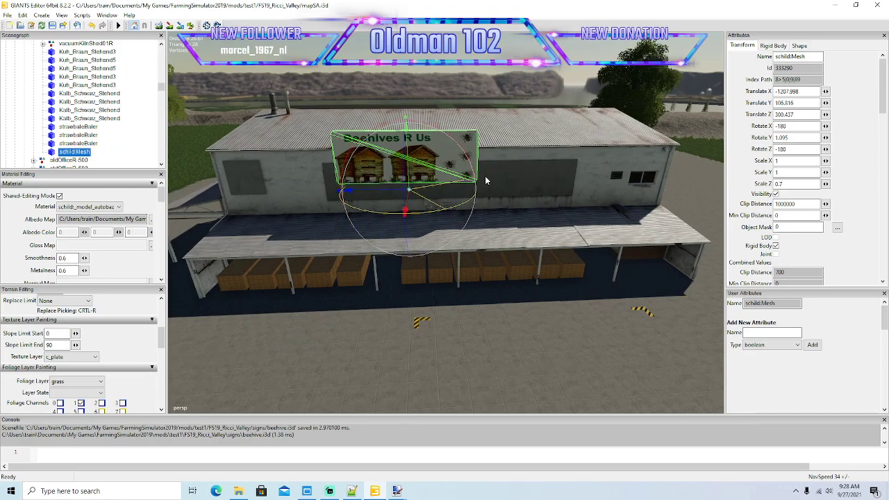
click(792, 137)
text(0)
- Fit the sign against the wall above the porch roof, scaling it to about 0.911 in Y and 0.879 in Z and centring it
alt+drag(424, 159, 498, 186)
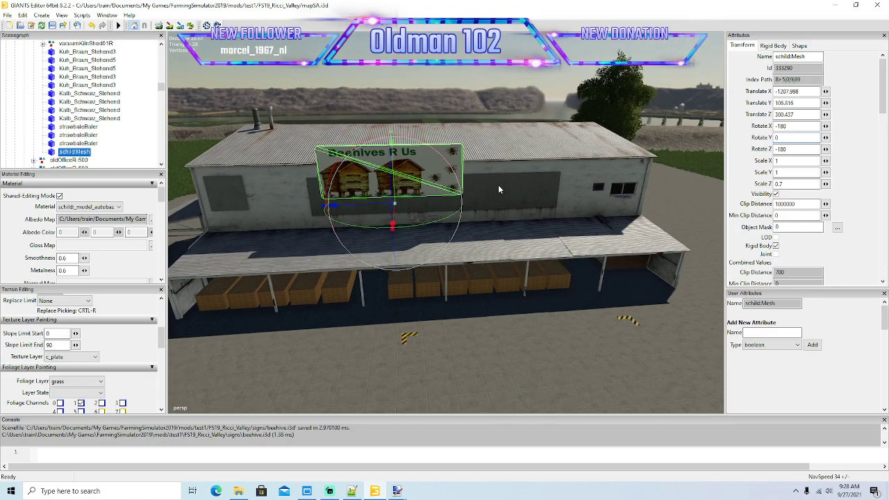
scroll(492, 188, up, 3)
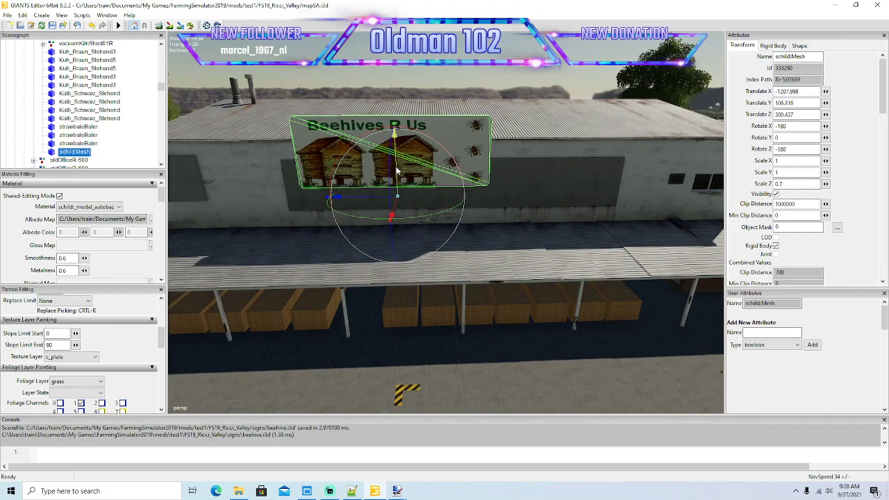
drag(397, 172, 498, 260)
scroll(389, 236, up, 5)
scroll(499, 262, down, 5)
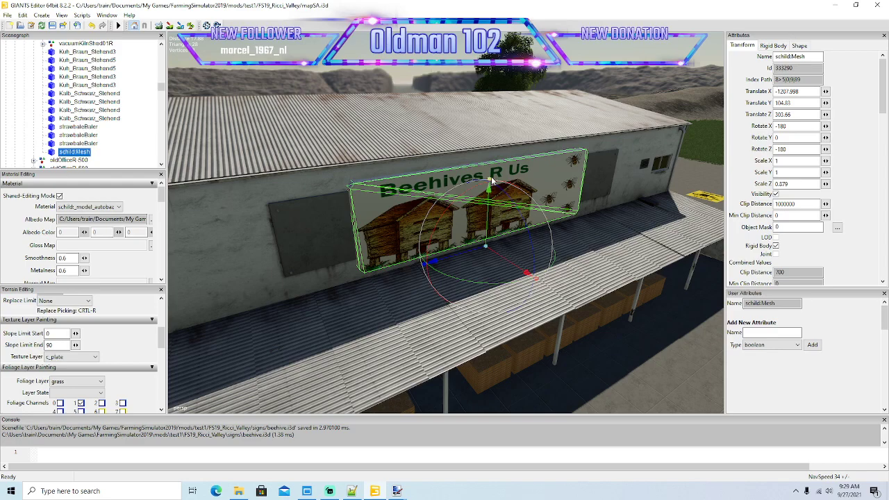
drag(490, 177, 488, 208)
drag(504, 254, 486, 281)
scroll(486, 281, down, 5)
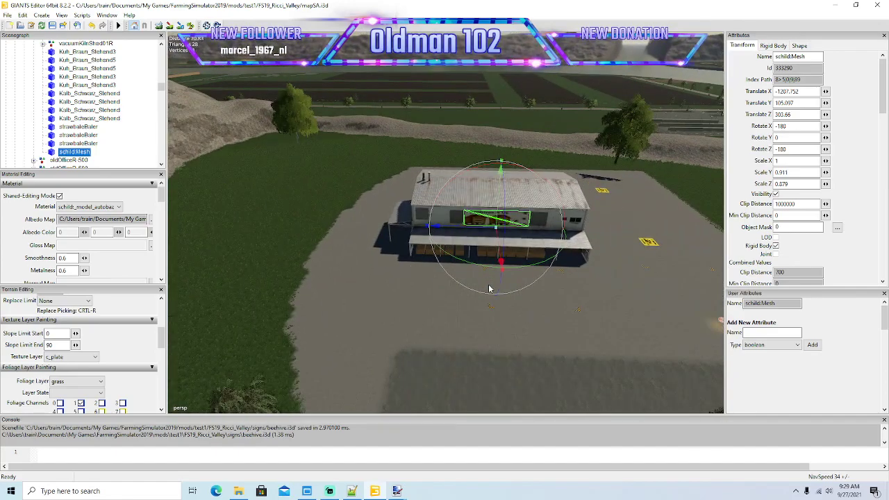
drag(472, 232, 475, 232)
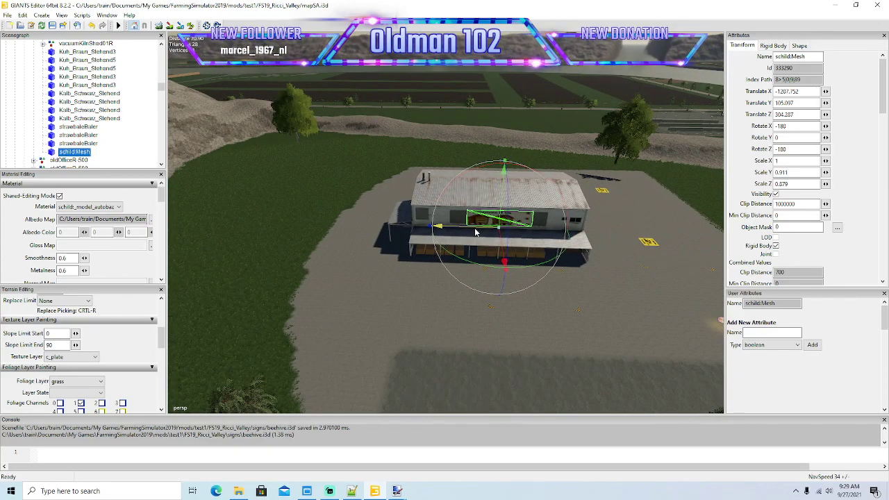
- Set the terrain brush to Round and the foliage layer to decoFoliage for painting the edge of the paved lot
alt+drag(449, 301, 568, 310)
right_drag(568, 306, 164, 316)
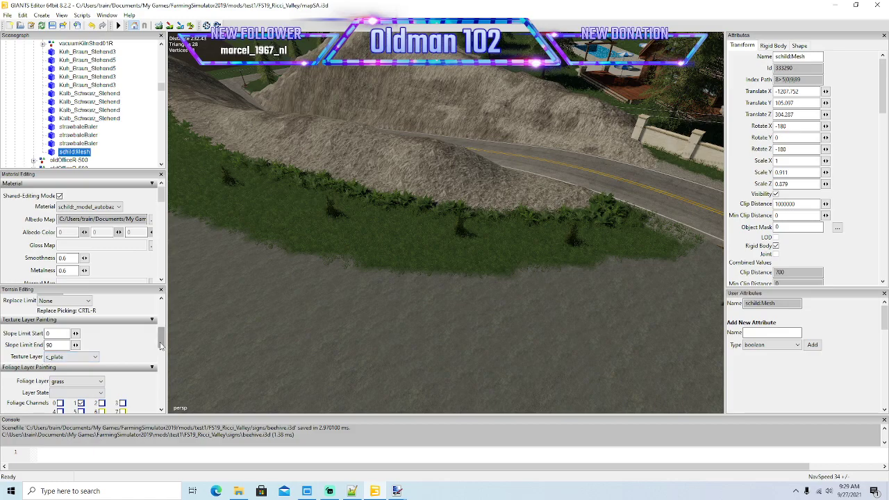
drag(161, 342, 162, 330)
click(66, 307)
click(48, 323)
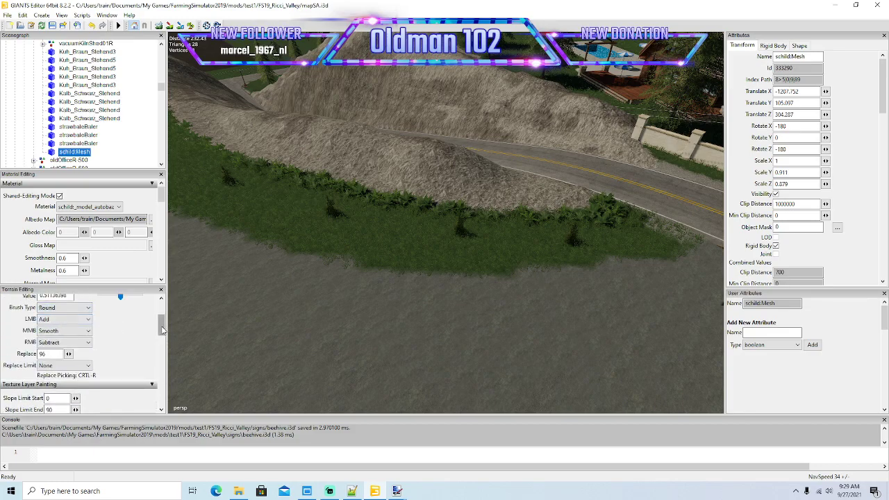
drag(161, 329, 160, 351)
click(90, 326)
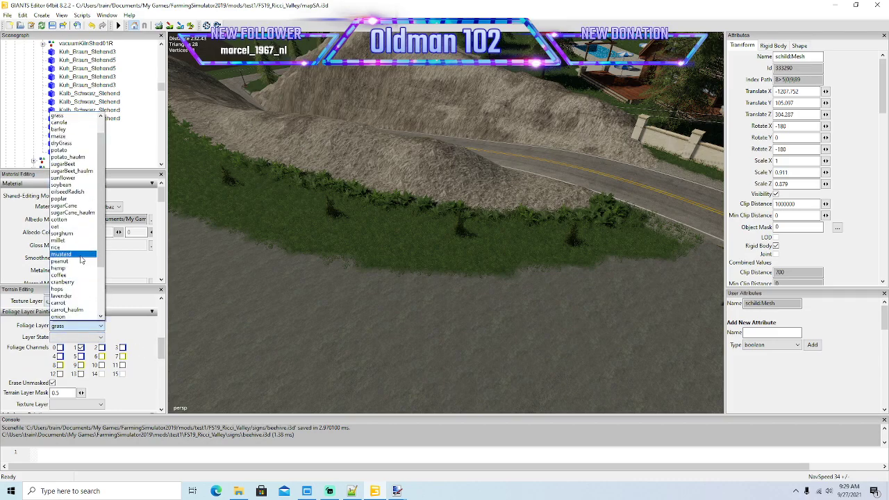
scroll(78, 257, down, 3)
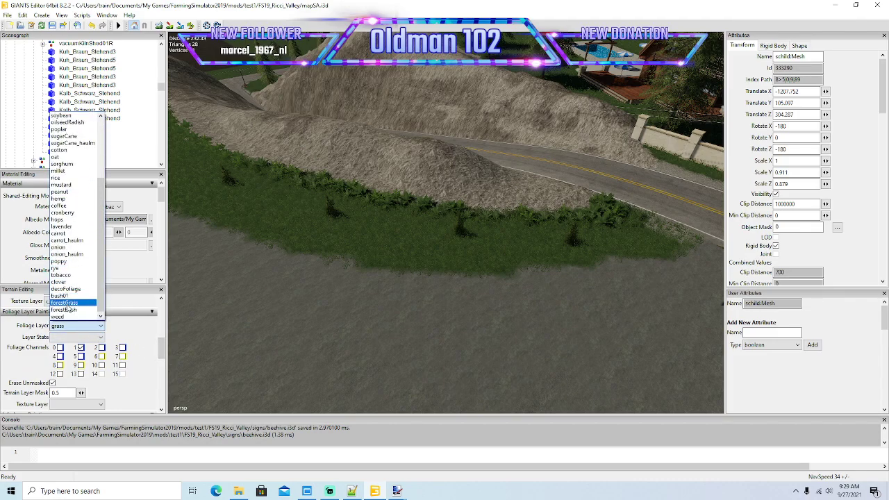
click(66, 289)
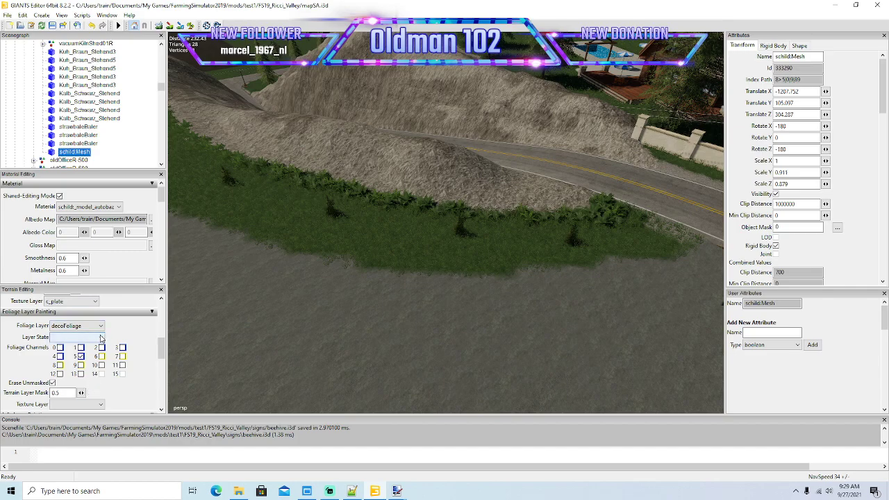
- Try a dab of bigAlive cirsium foliage at the lot's grass edge and undo it
click(101, 336)
click(91, 403)
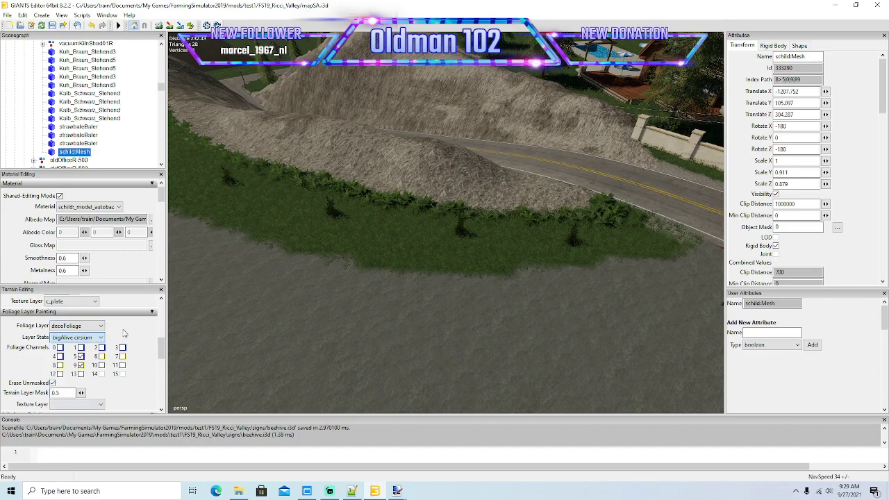
click(388, 273)
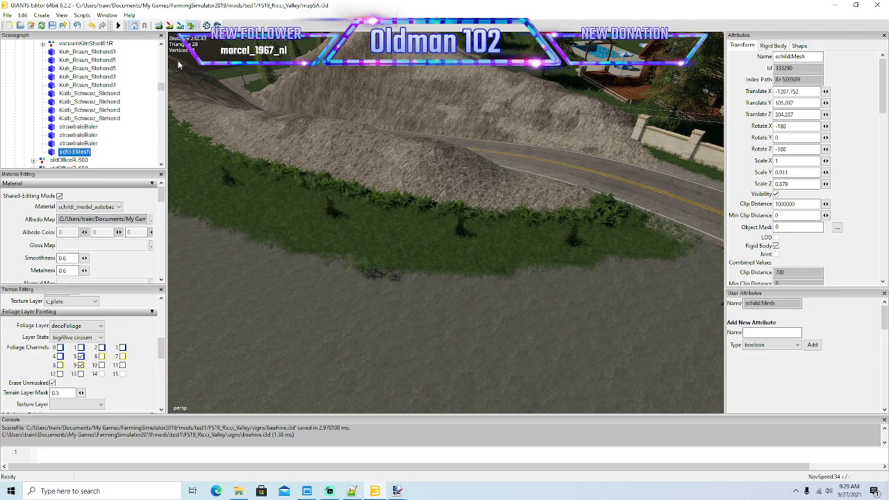
click(91, 28)
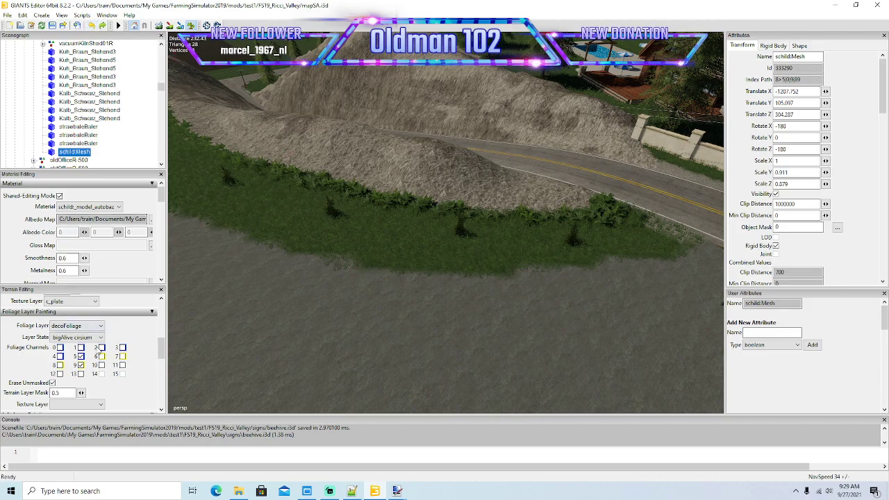
- Set the layer state to the bigAlive papaver poppies and paint them along the grass edge below the roadside embankment
click(97, 337)
click(78, 409)
mouse_move(620, 254)
mouse_down()
mouse_move(565, 252)
mouse_move(477, 273)
mouse_up()
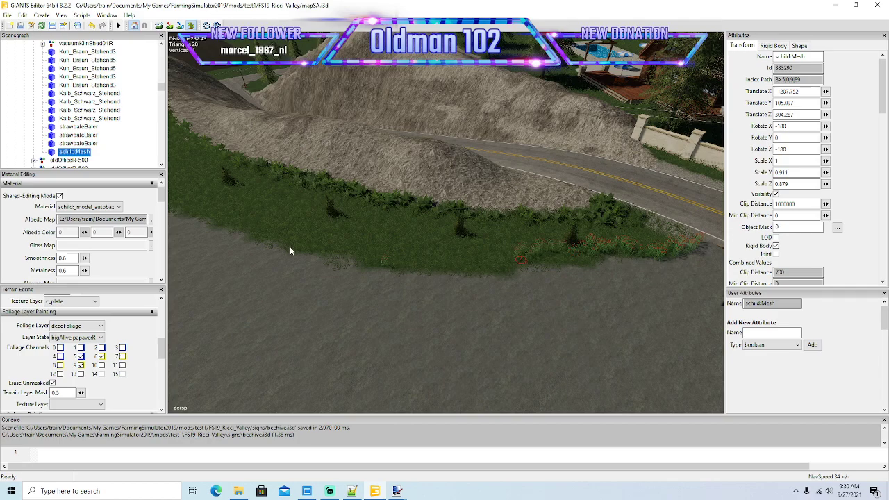
drag(210, 224, 184, 217)
- Extend the poppy foliage around the pointed corner of the paved lot and down its adjoining grass edge
click(190, 27)
mouse_move(334, 317)
alt+mouse_down()
mouse_move(267, 260)
mouse_move(340, 345)
mouse_move(395, 354)
alt+mouse_up()
scroll(267, 260, up, 4)
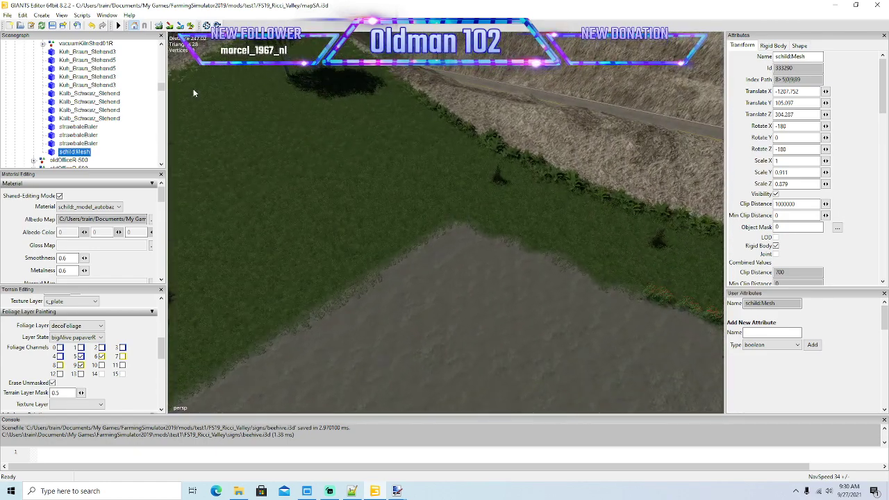
drag(462, 222, 358, 281)
drag(258, 345, 215, 292)
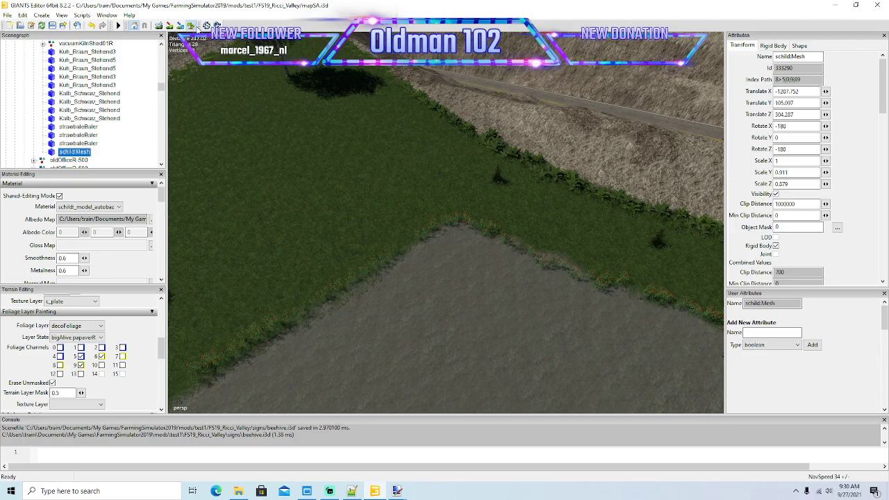
- Paint the poppy foliage along the grass edge beside the red barn and around the stepped corner of the lot
alt+drag(368, 262, 233, 233)
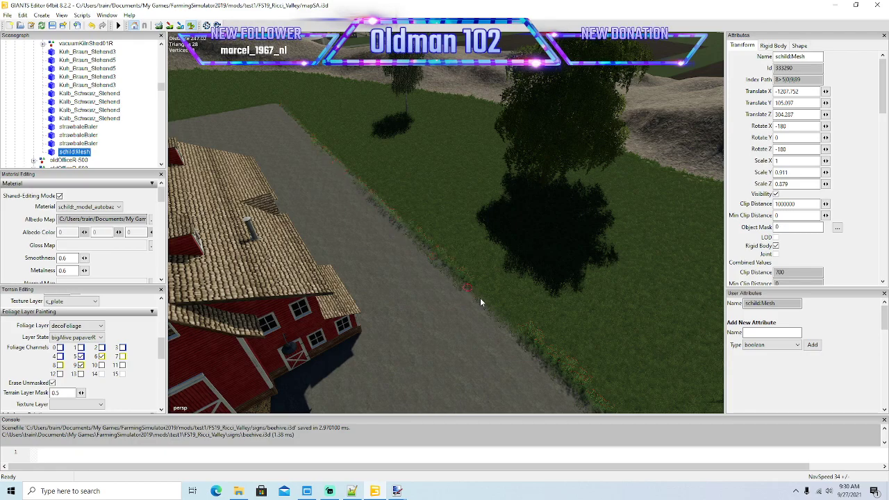
alt+drag(299, 121, 273, 175)
scroll(272, 79, up, 5)
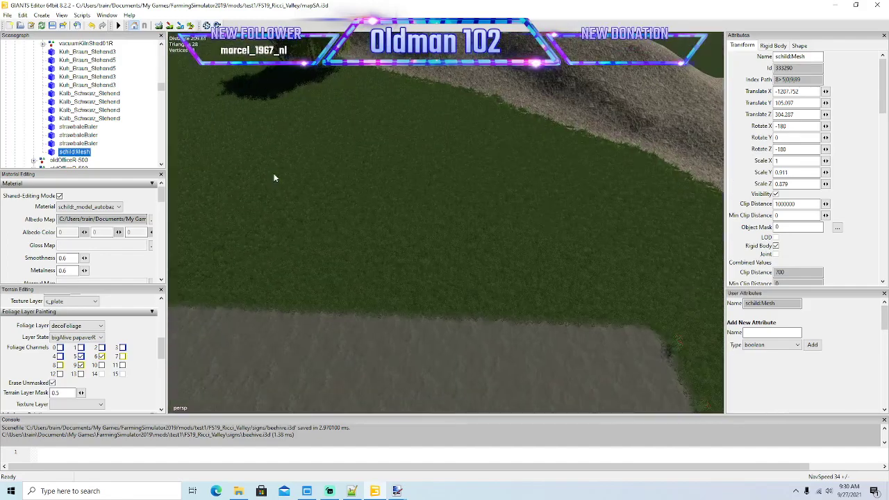
scroll(269, 178, down, 3)
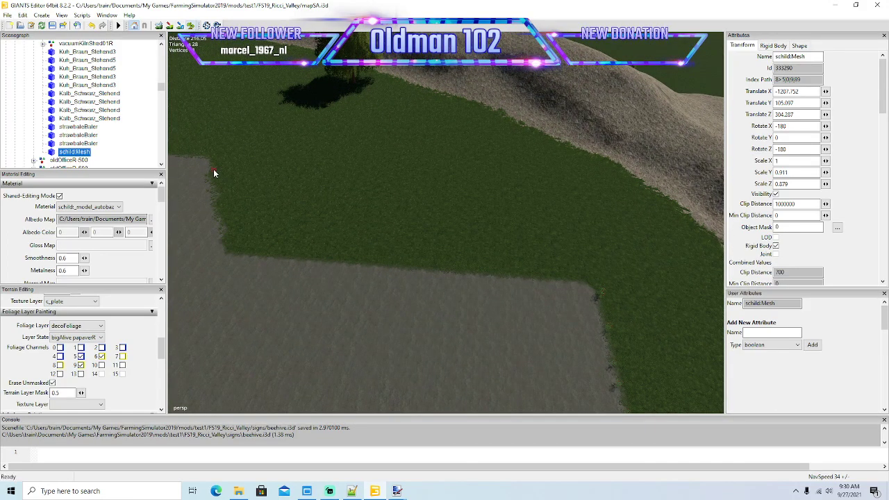
drag(238, 255, 323, 263)
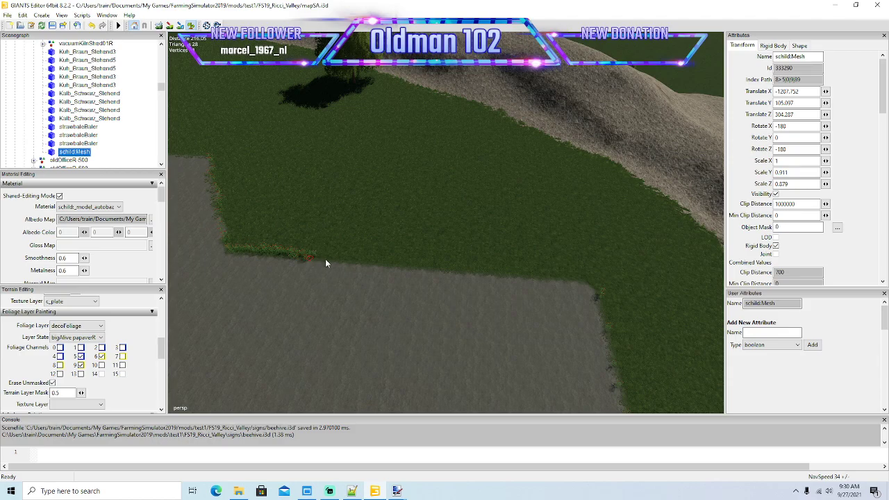
mouse_move(441, 273)
mouse_down()
mouse_move(593, 290)
mouse_move(607, 306)
mouse_move(631, 394)
mouse_up()
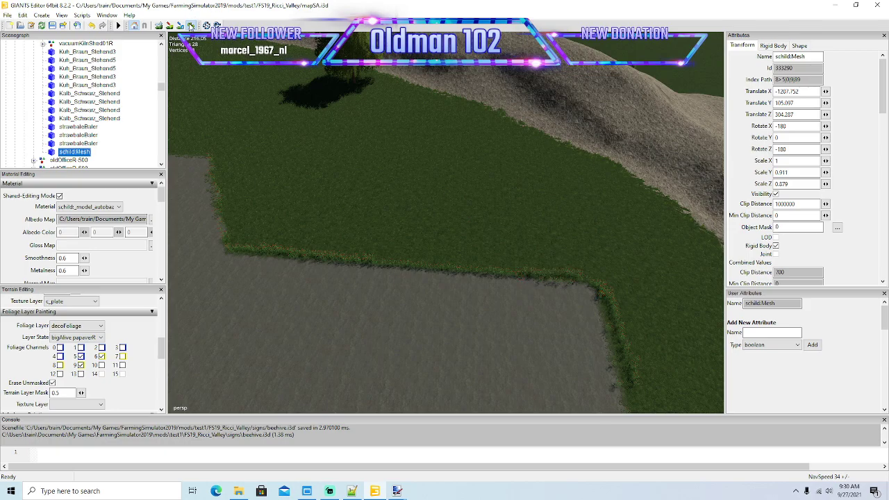
- Paint the bigAlive papaver poppies along the access road's grass edges and across the grass strip beside the parking bays
key(f)
alt+drag(276, 149, 265, 209)
scroll(275, 96, up, 5)
scroll(264, 209, down, 3)
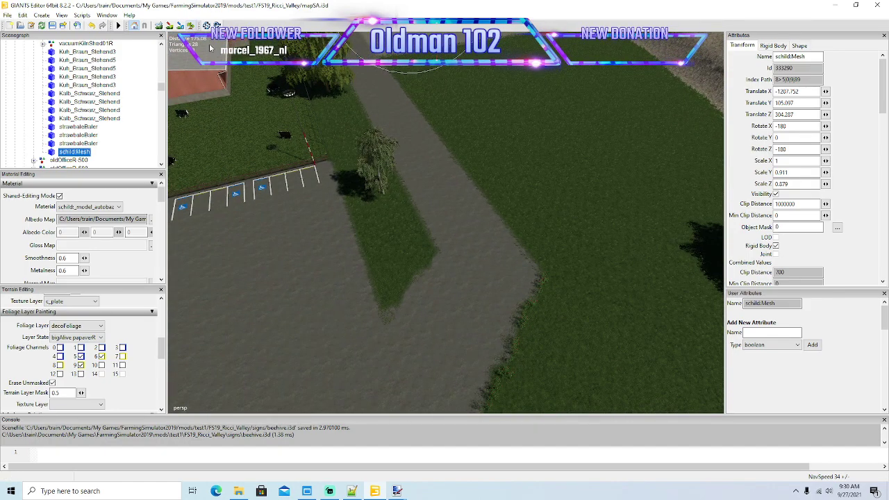
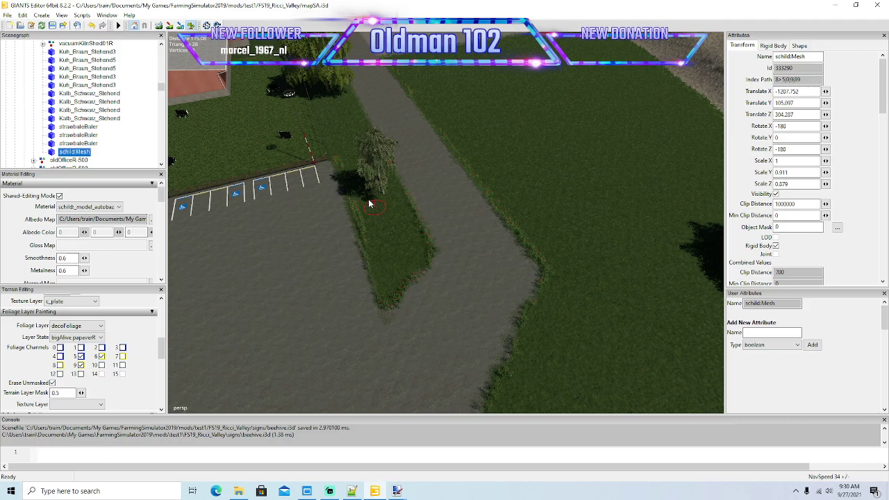
mouse_move(386, 266)
mouse_down()
mouse_move(325, 93)
mouse_move(355, 175)
mouse_move(332, 106)
mouse_up()
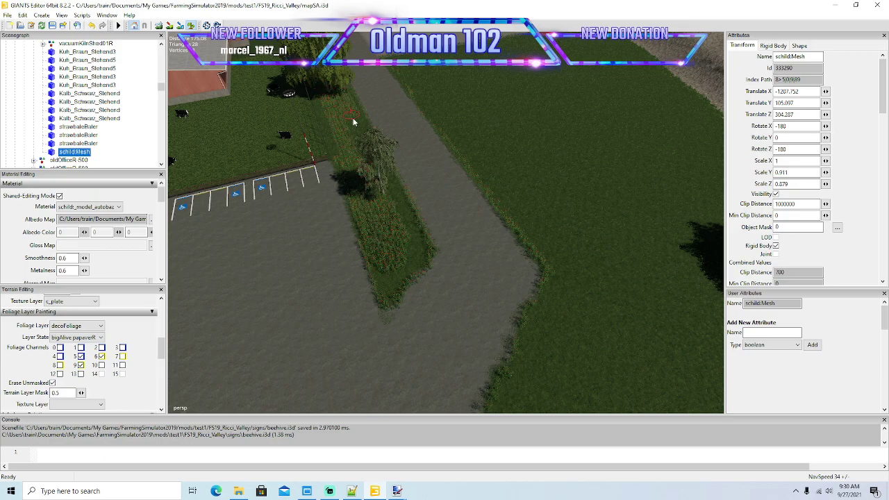
- Paint the poppy foliage along the side road and the straight grass edges of the warehouse's paved lot
key(f)
alt+drag(397, 70, 369, 146)
scroll(401, 55, up, 8)
scroll(370, 144, down, 3)
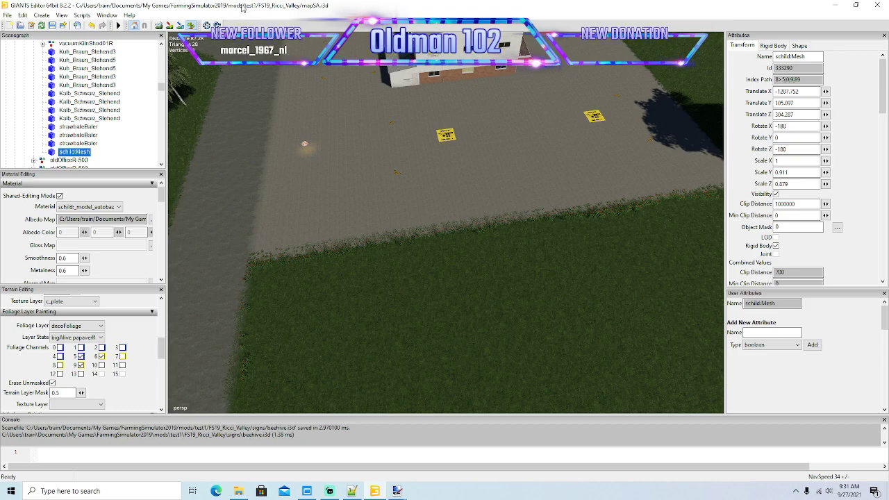
alt+drag(437, 198, 447, 139)
scroll(503, 137, up, 5)
scroll(504, 222, down, 5)
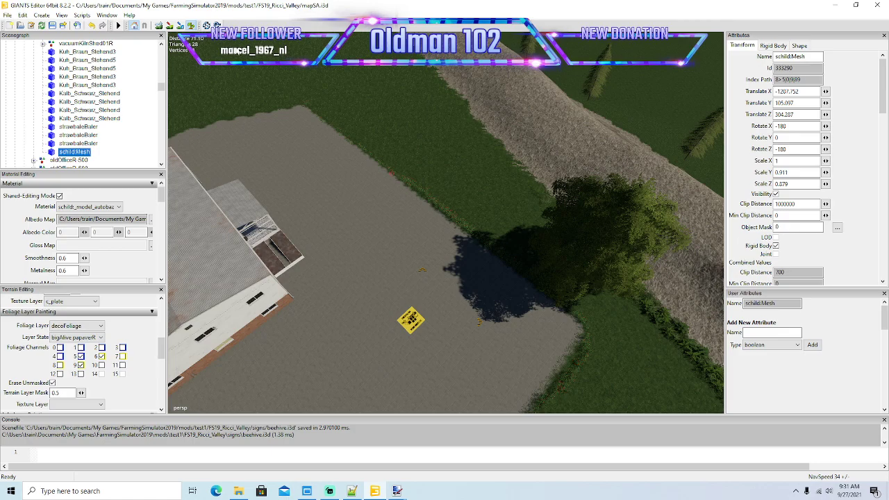
- Resume foliage painting and extend the poppies along the curved grass edge behind the warehouse
click(193, 27)
mouse_move(251, 123)
alt+mouse_down()
mouse_move(200, 69)
mouse_move(269, 187)
alt+mouse_up()
scroll(200, 69, up, 5)
scroll(269, 188, down, 6)
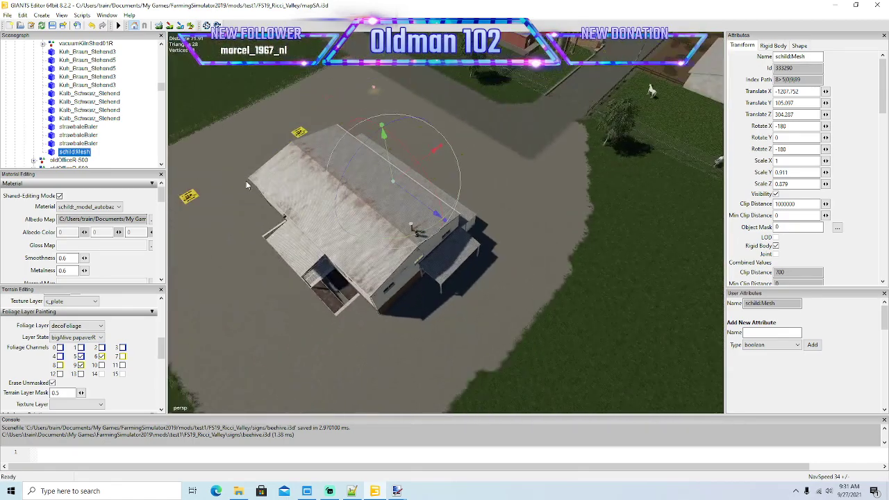
click(193, 29)
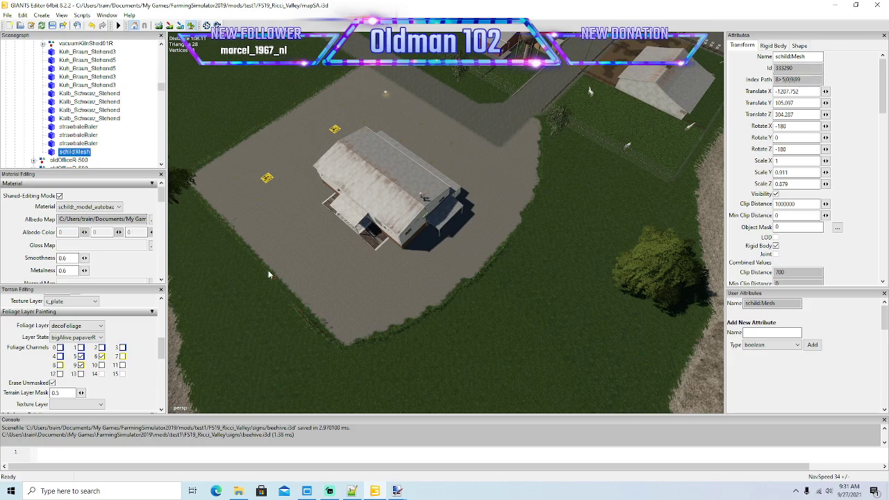
- Select the tree beside the embankment, locate its trees group under animalDealer in the scenegraph, and collapse the neighbouring animalDealer subgroup
alt+drag(381, 154, 295, 133)
scroll(279, 95, down, 3)
right_drag(295, 132, 331, 141)
alt+drag(376, 238, 323, 171)
scroll(323, 172, up, 10)
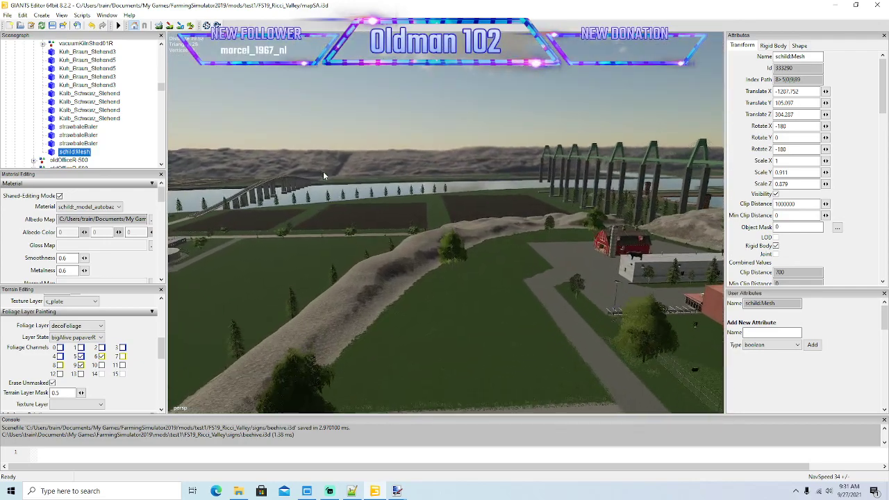
right_drag(328, 182, 349, 228)
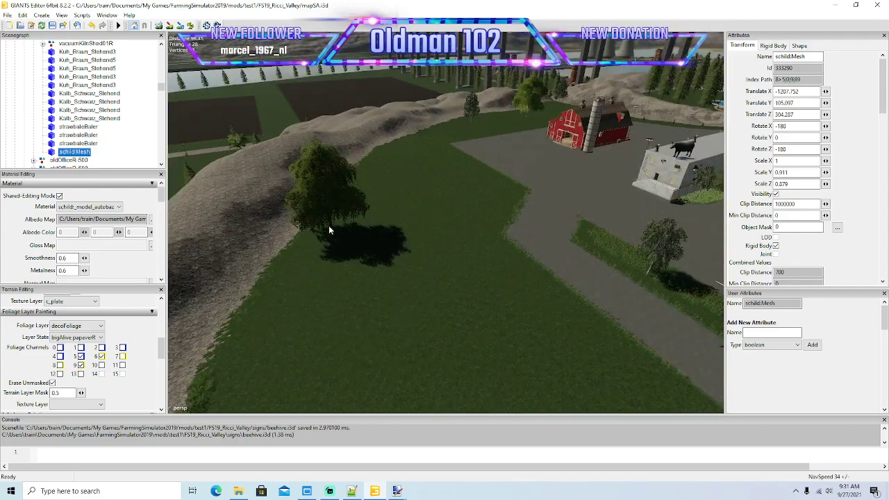
click(331, 223)
scroll(89, 139, up, 5)
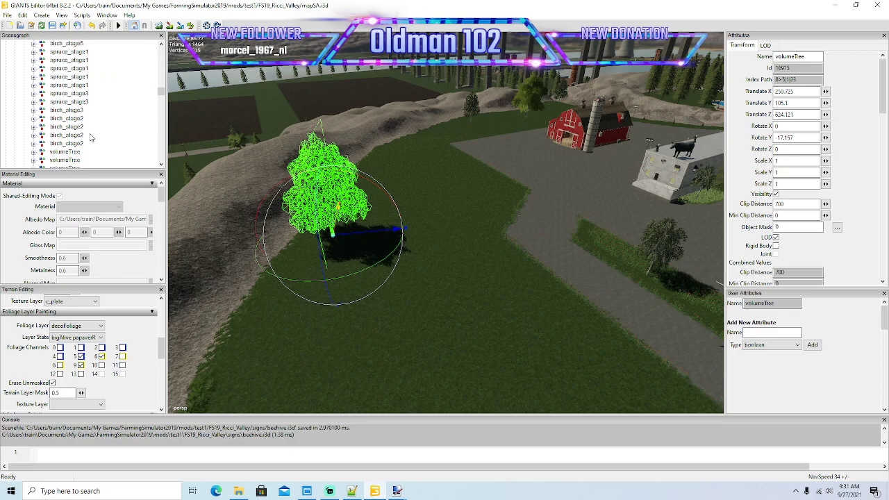
scroll(73, 104, up, 10)
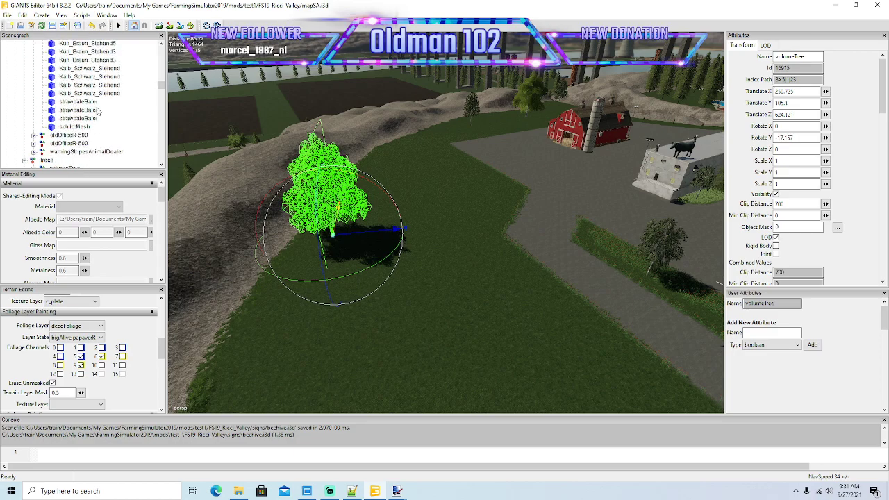
scroll(98, 109, up, 5)
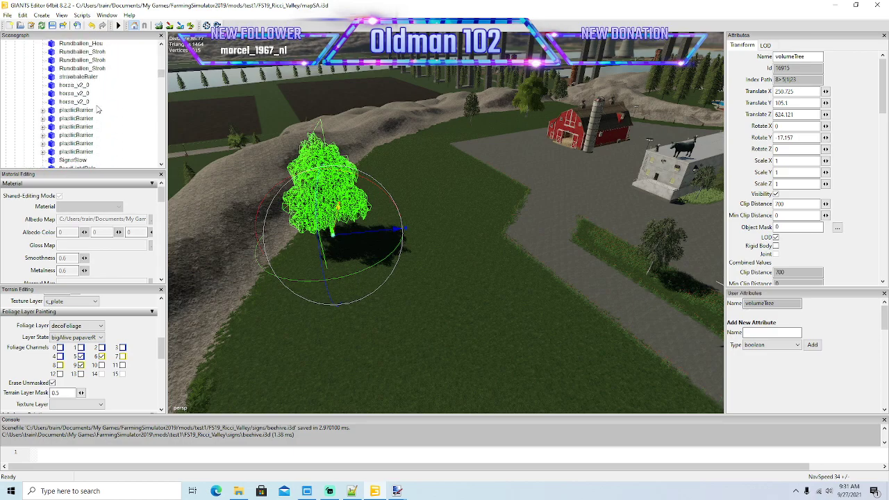
scroll(98, 109, up, 10)
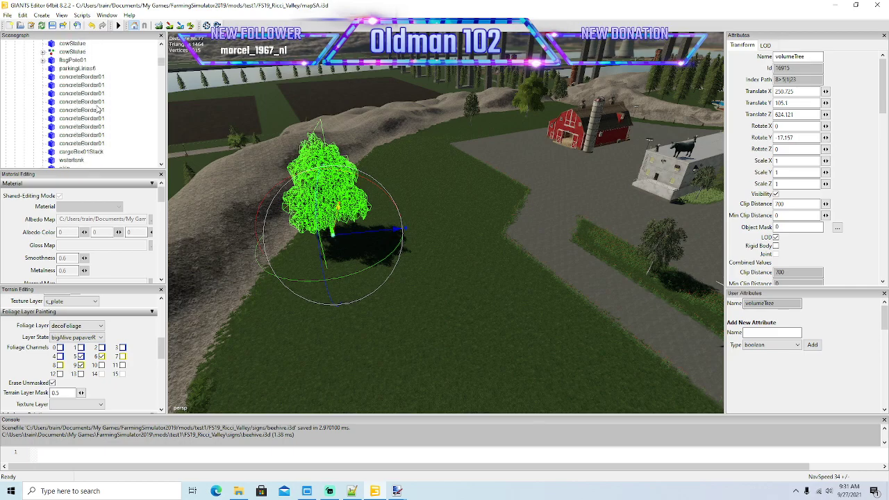
scroll(84, 123, up, 2)
scroll(84, 116, down, 3)
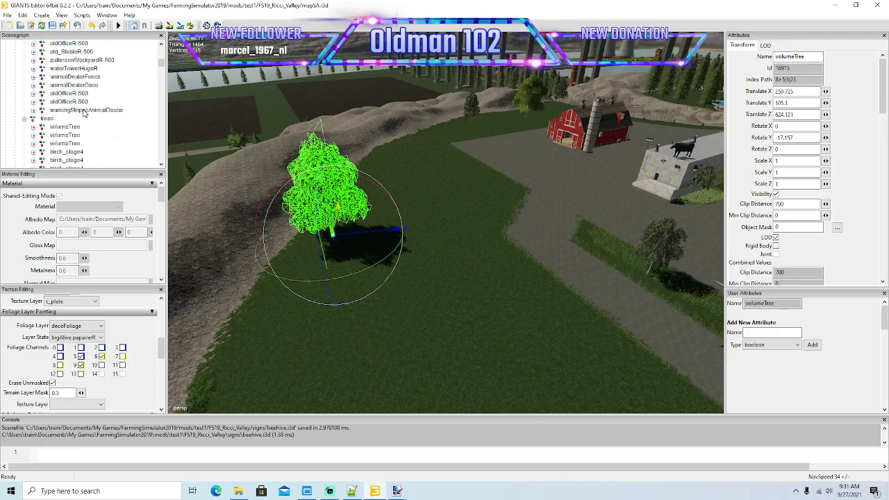
scroll(84, 111, up, 3)
click(24, 77)
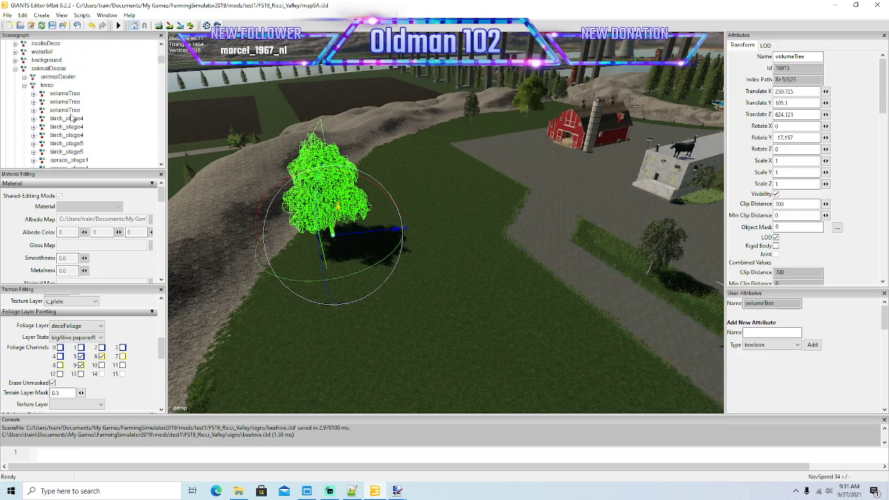
- Duplicate the top-level spruce_stage4 tree and place the copy on the grass near the embankment with Interactive Placement
scroll(73, 117, down, 3)
scroll(72, 117, down, 5)
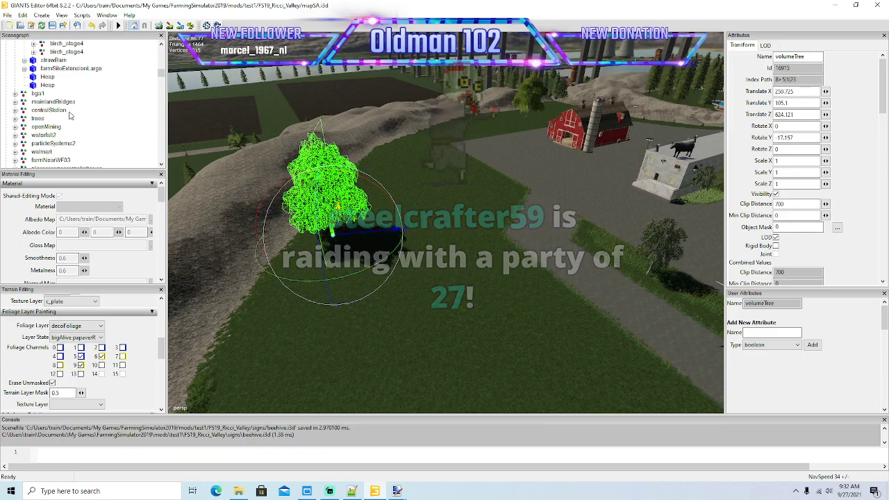
scroll(70, 114, down, 8)
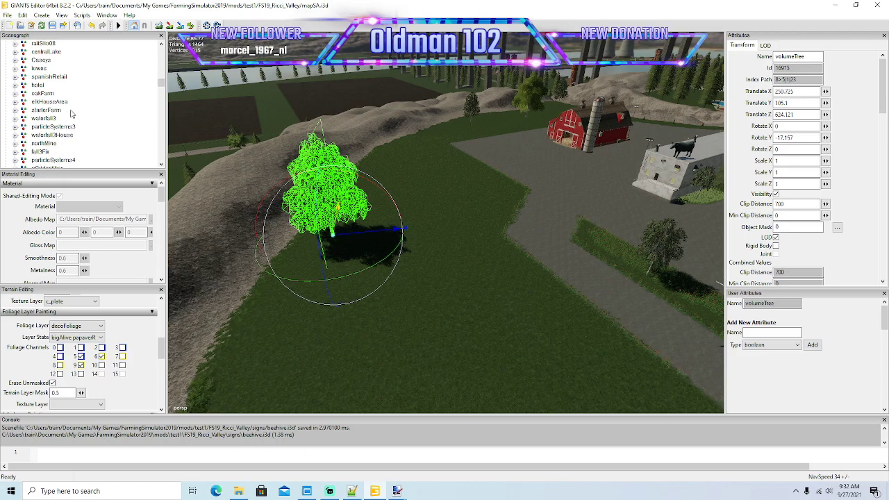
scroll(70, 114, down, 8)
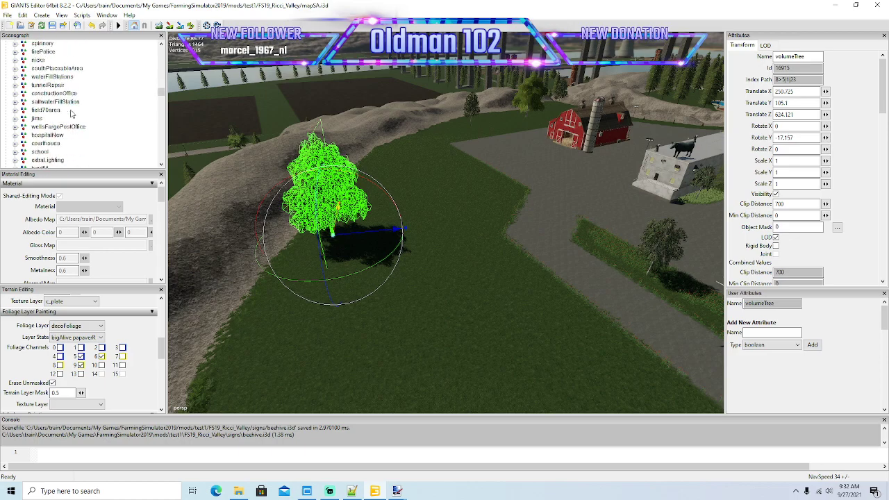
scroll(70, 114, down, 3)
scroll(70, 114, down, 1)
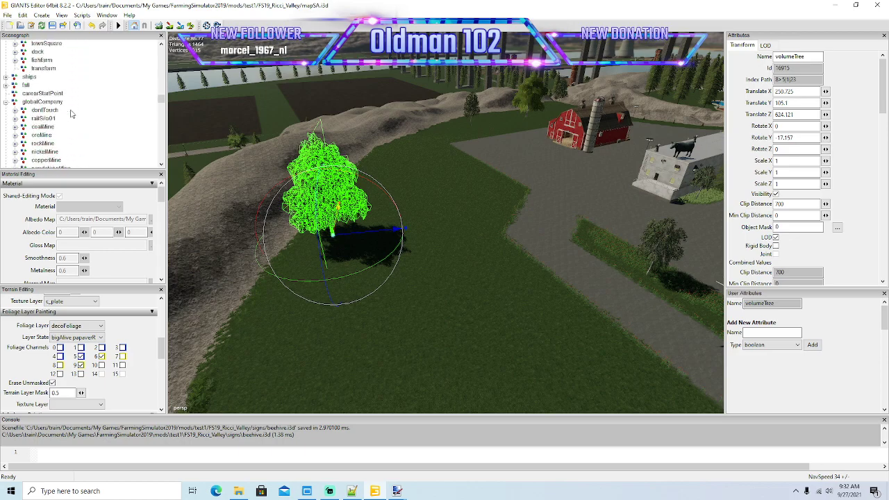
scroll(69, 116, down, 3)
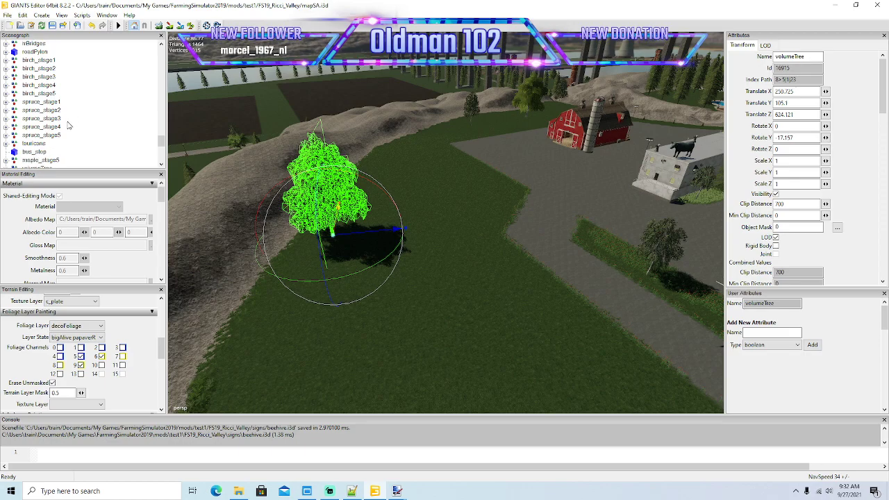
click(40, 127)
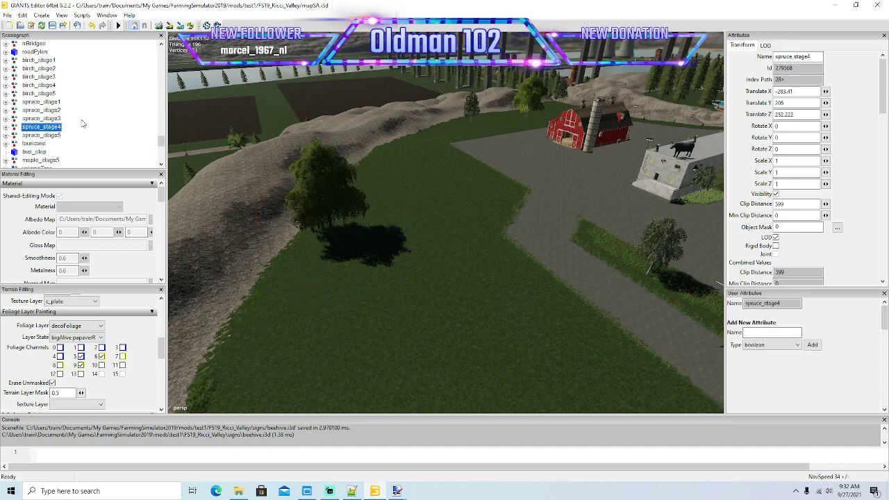
key(Delete)
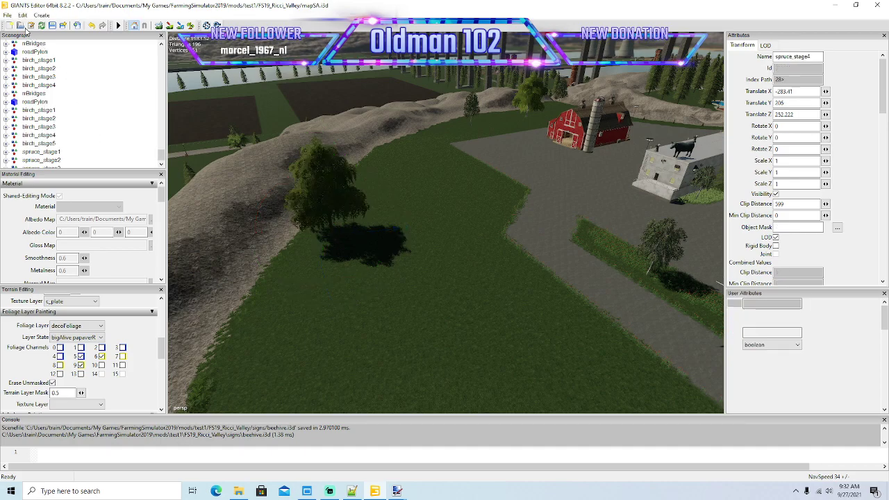
click(23, 15)
click(57, 143)
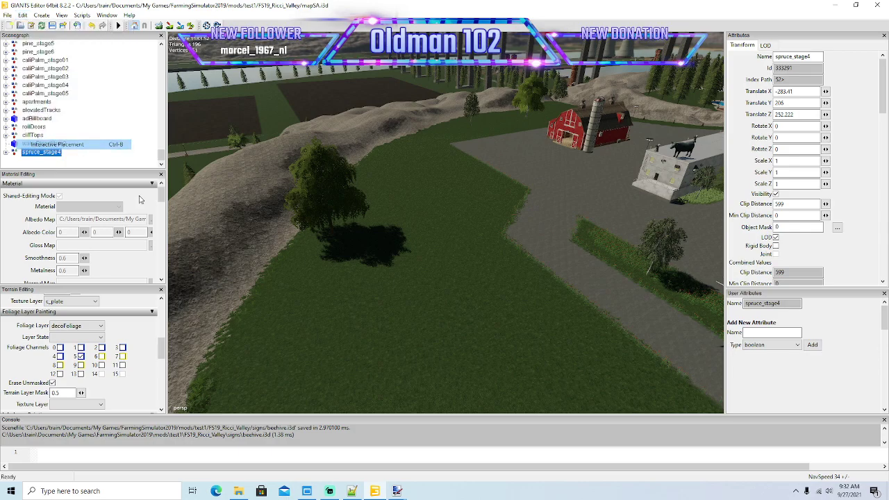
click(439, 324)
- Move the placed spruce_stage4 into the animalDealer's trees group by cutting and pasting it
scroll(79, 108, up, 15)
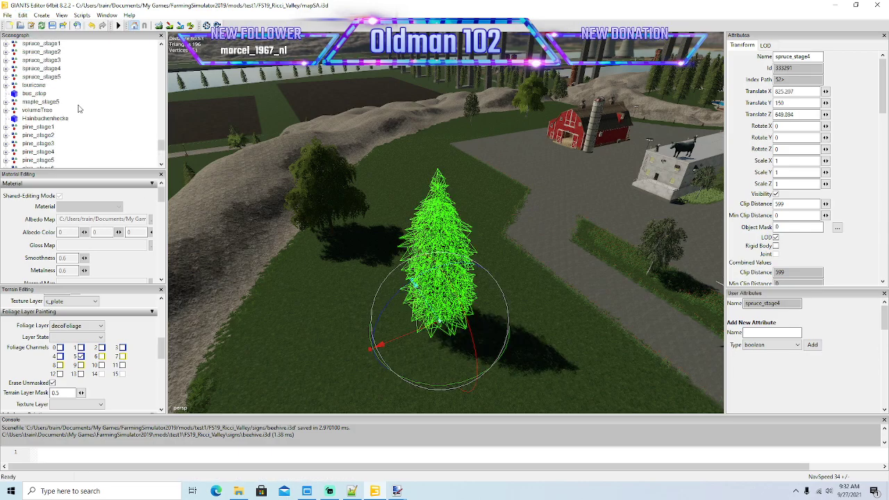
scroll(78, 108, up, 20)
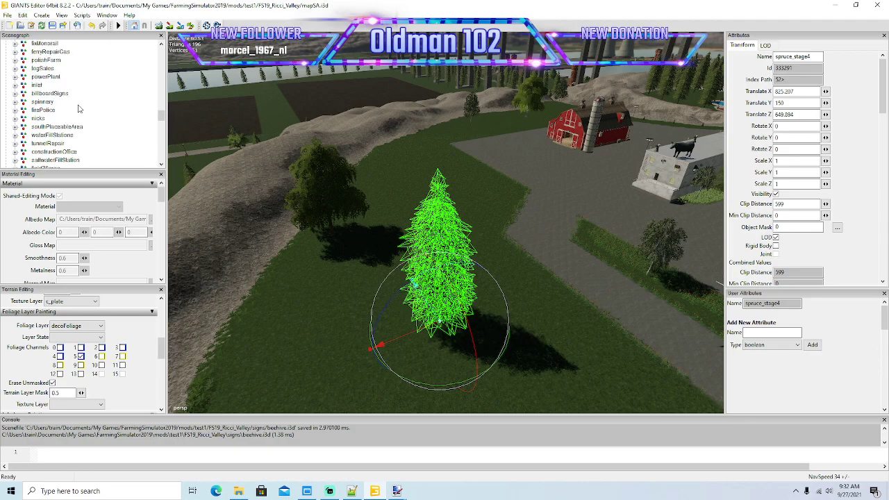
scroll(79, 108, up, 4)
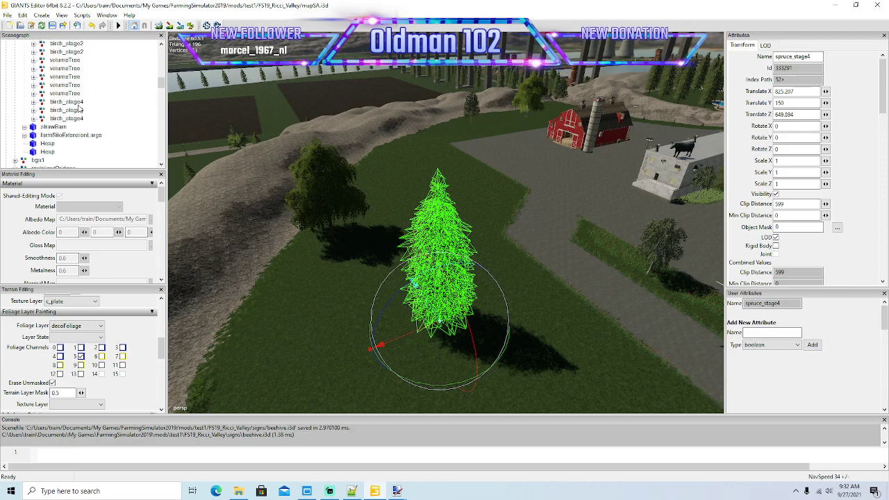
scroll(79, 109, up, 8)
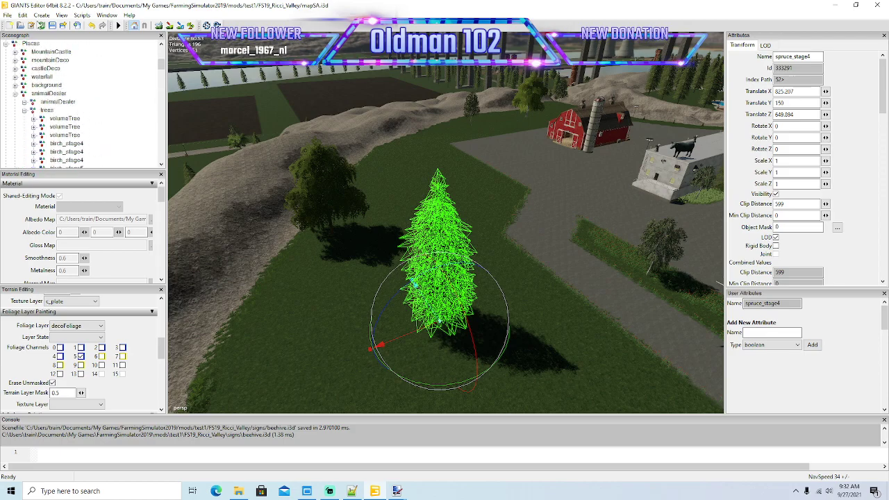
click(24, 16)
click(38, 71)
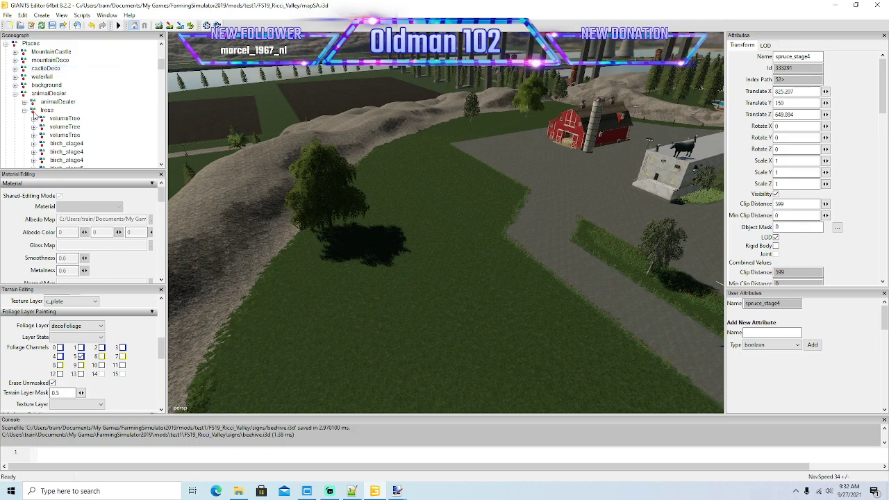
click(45, 111)
click(24, 16)
click(41, 91)
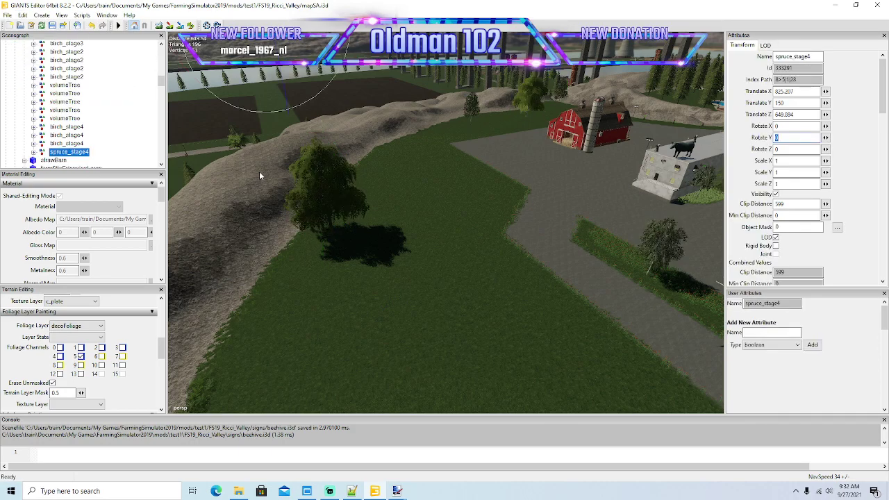
- Reposition the spruce_stage4 with Interactive Placement on the grass between the warehouse's paved lot and the embankment
alt+drag(403, 258, 697, 294)
scroll(669, 250, up, 5)
scroll(697, 298, down, 1)
click(23, 16)
click(73, 145)
alt+drag(445, 232, 447, 253)
scroll(317, 200, up, 3)
scroll(463, 262, down, 6)
scroll(461, 263, down, 2)
scroll(736, 244, up, 3)
scroll(433, 246, down, 6)
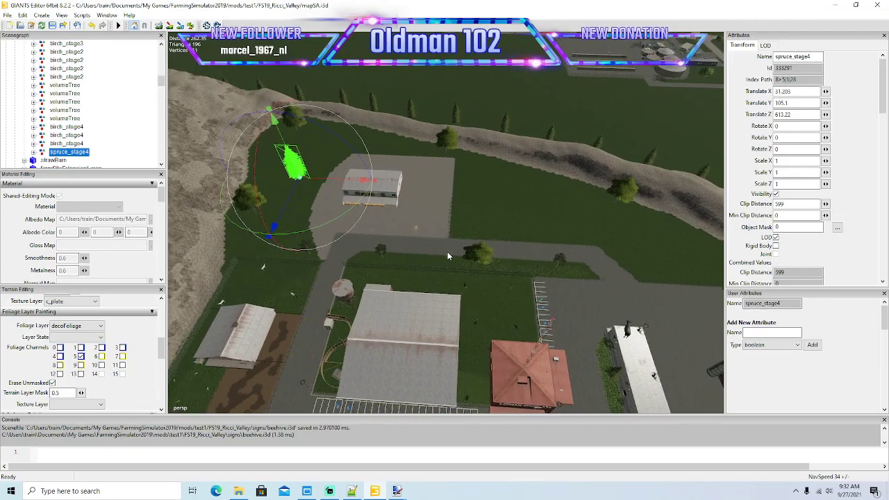
- Turn on terrain height in Interactive Placement and scatter spruce_stage4 copies across the grass around the warehouse lot and along the embankment
scroll(493, 196, up, 2)
alt+drag(496, 210, 511, 227)
scroll(511, 227, down, 3)
right_drag(512, 230, 511, 224)
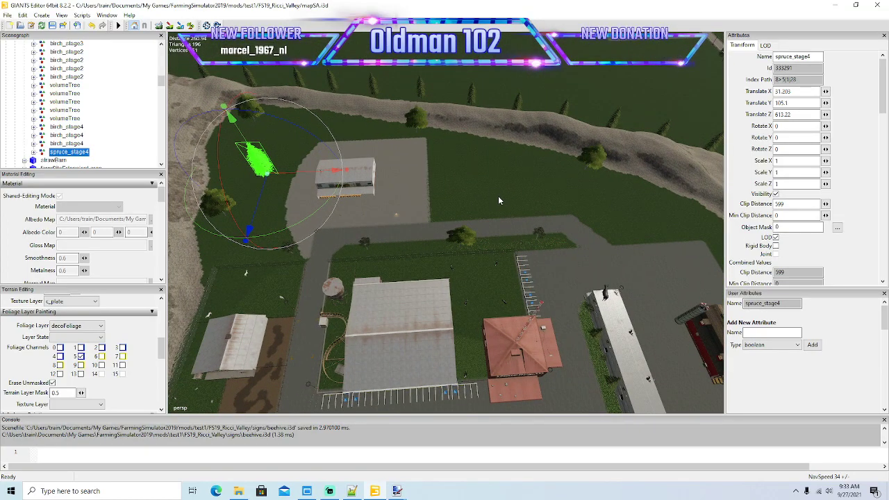
key(ctrl+b)
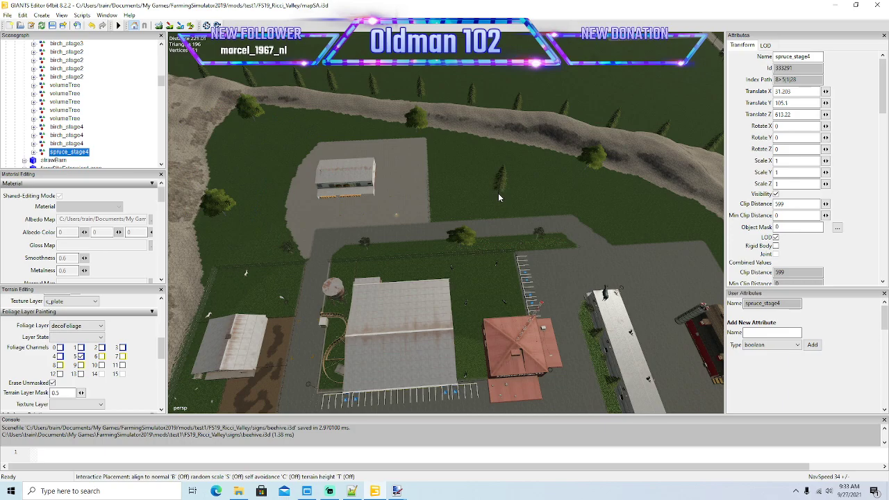
key(t)
click(259, 240)
click(300, 134)
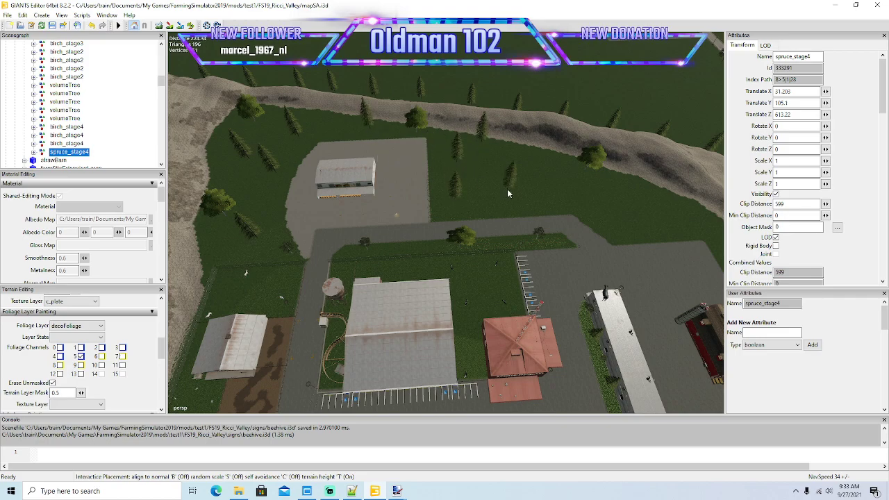
click(594, 203)
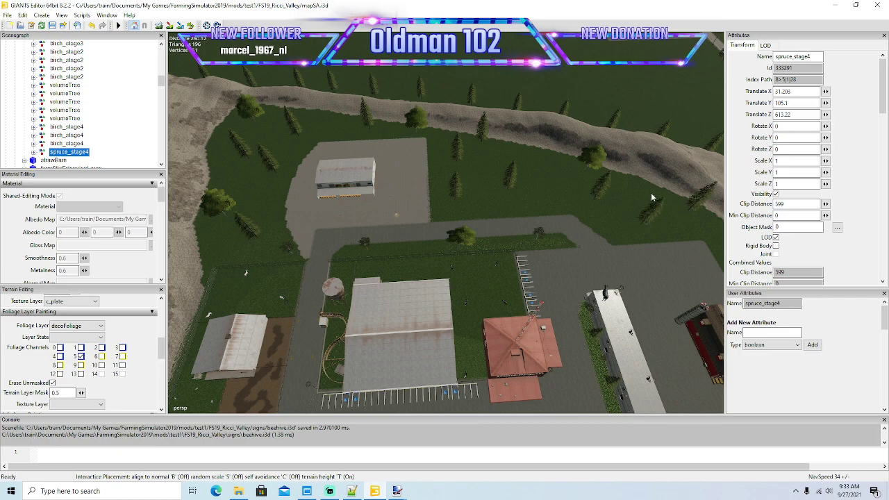
click(549, 164)
alt+drag(458, 277, 242, 235)
scroll(509, 254, up, 10)
right_drag(242, 238, 182, 231)
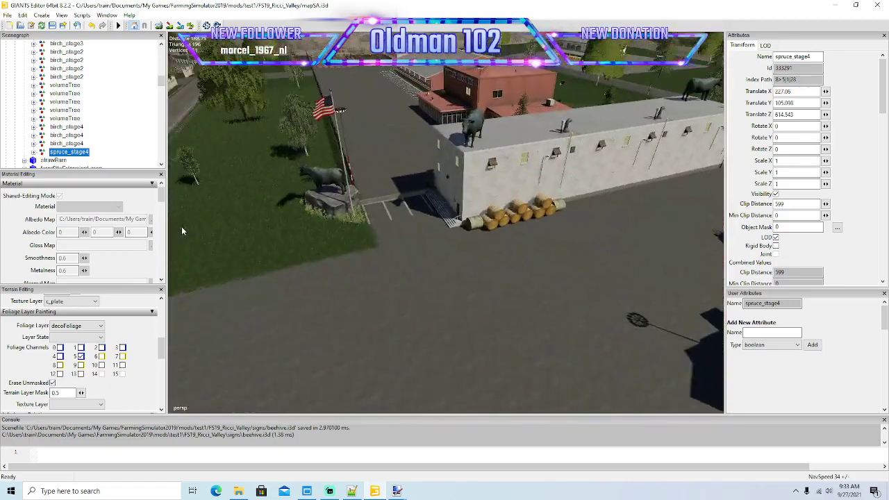
- Inspect the warehouse yard, the neighbouring livestock barn with its parking lot, and the road past the house with the pool
alt+drag(361, 179, 425, 152)
scroll(329, 134, up, 7)
scroll(340, 132, up, 12)
scroll(341, 132, up, 4)
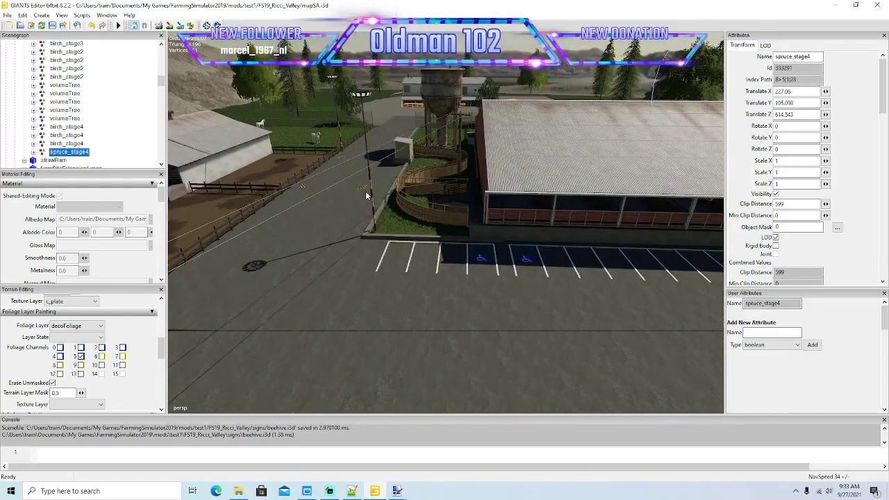
alt+drag(366, 183, 383, 252)
scroll(384, 253, down, 5)
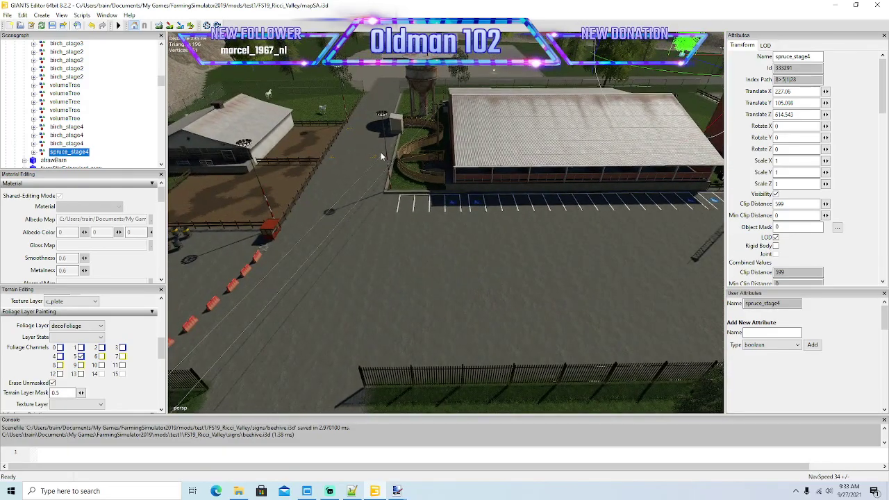
alt+drag(437, 269, 446, 230)
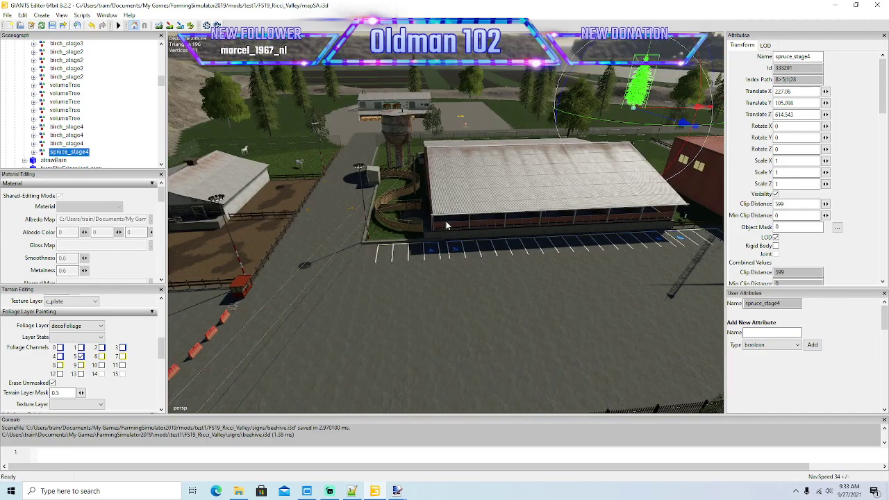
right_drag(445, 226, 409, 121)
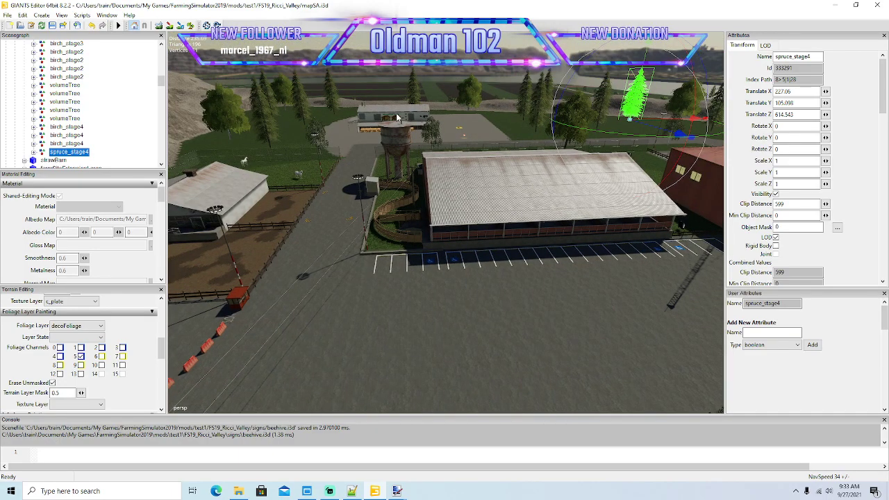
alt+drag(393, 195, 323, 297)
scroll(542, 143, up, 6)
scroll(545, 146, up, 10)
scroll(447, 286, down, 5)
scroll(323, 296, up, 3)
alt+drag(438, 269, 420, 288)
scroll(422, 278, down, 8)
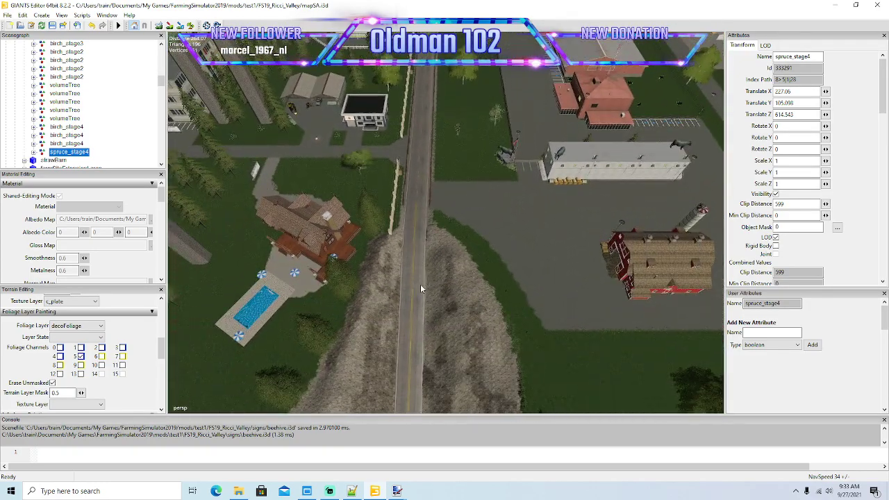
- Survey the whole Ricci Valley map from high above, covering the river, the embankments, the town and the surrounding fields
scroll(420, 288, down, 3)
key(s)
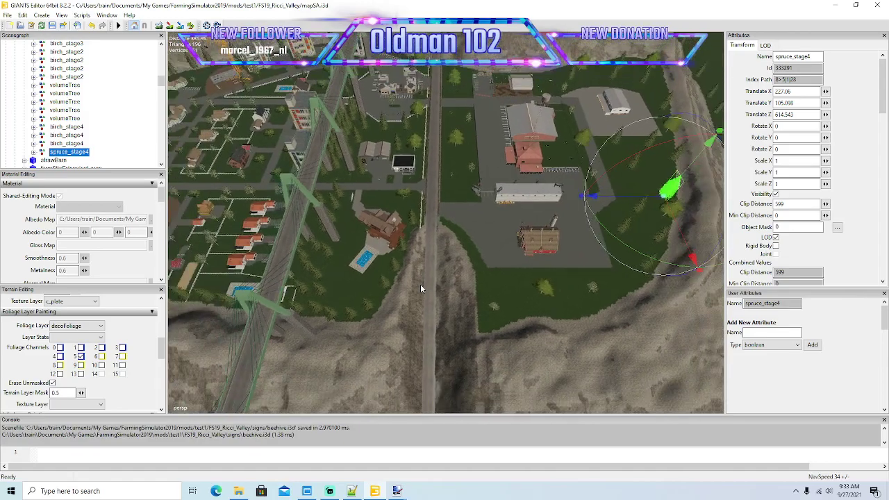
key(s)
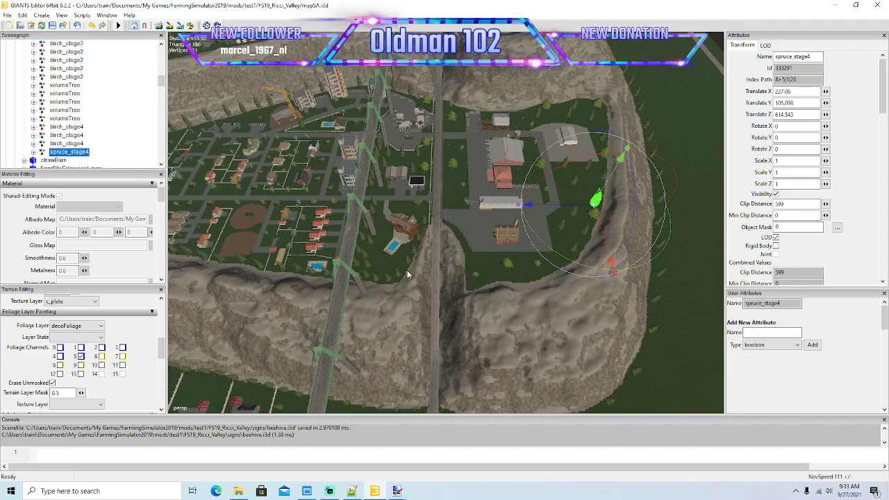
key(s)
key(s)
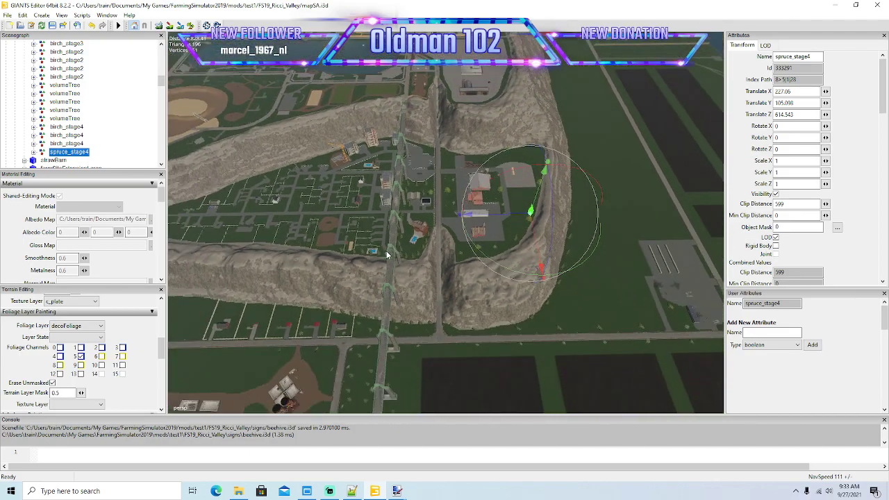
key(s)
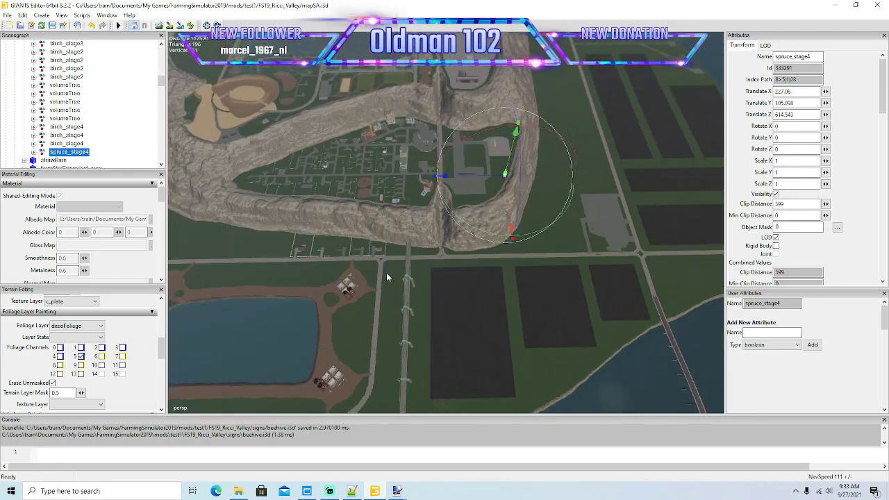
key(s)
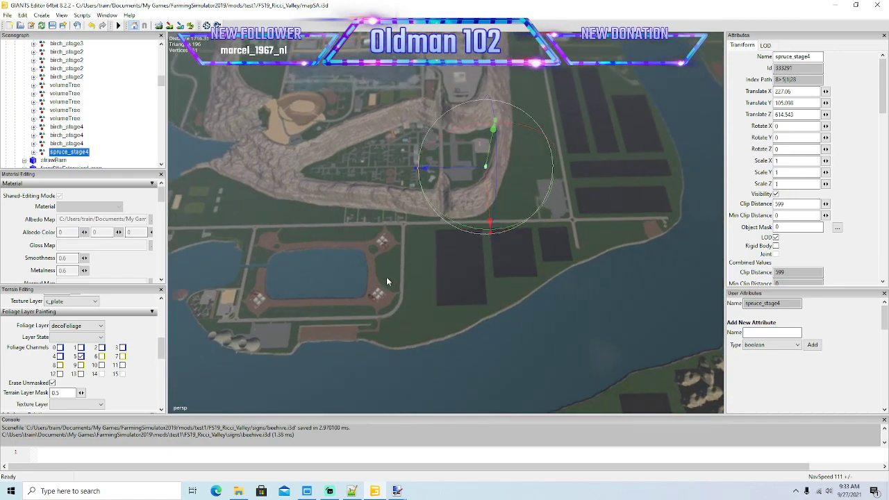
key(s)
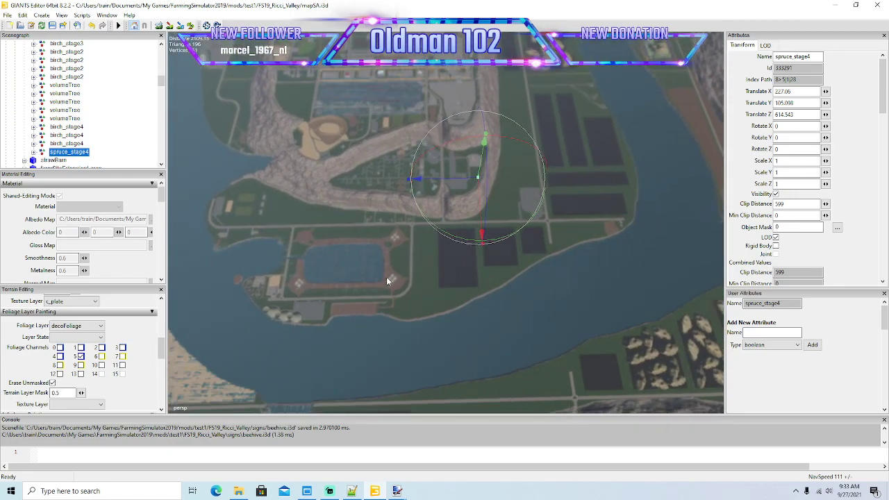
alt+drag(442, 255, 323, 302)
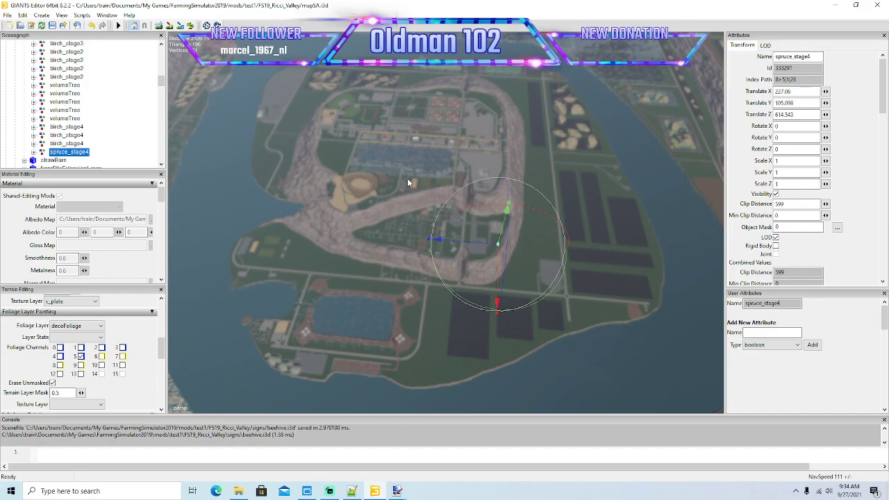
alt+drag(542, 231, 520, 191)
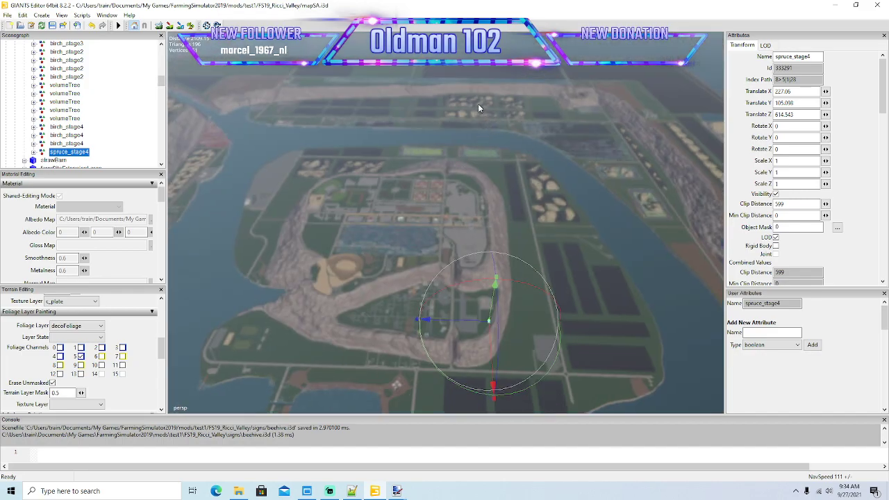
right_drag(350, 297, 291, 191)
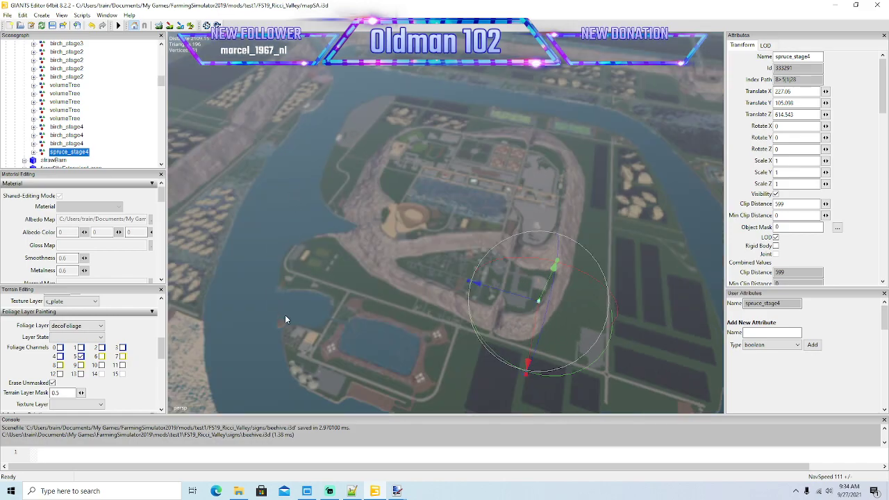
right_drag(282, 317, 322, 378)
right_drag(506, 180, 259, 64)
right_drag(494, 202, 397, 205)
right_drag(527, 241, 597, 134)
alt+drag(462, 324, 477, 356)
alt+drag(421, 335, 464, 345)
scroll(463, 342, up, 6)
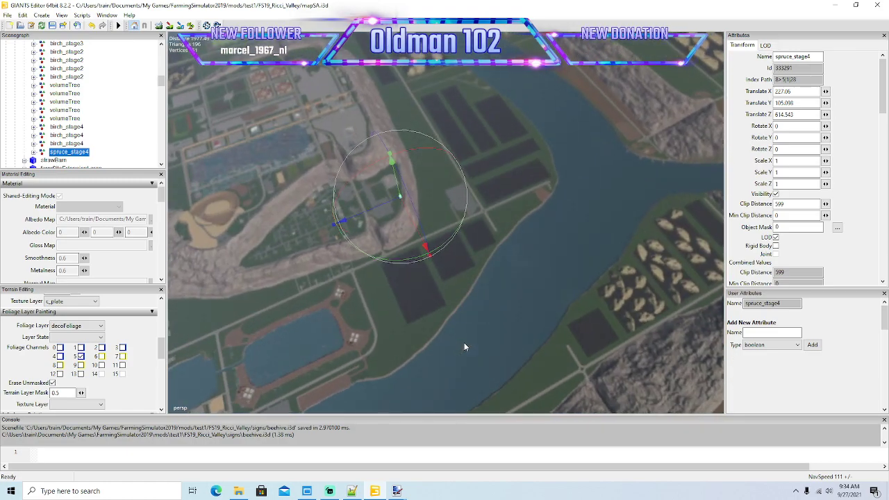
scroll(464, 342, up, 6)
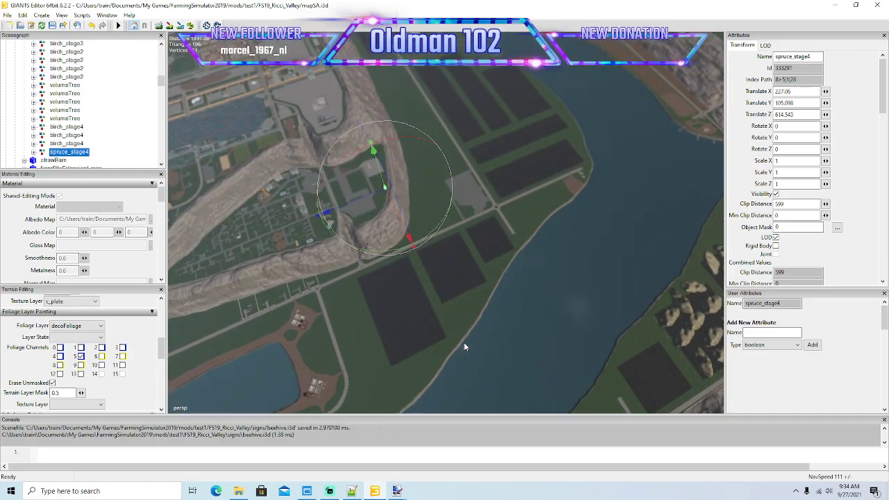
alt+drag(463, 343, 398, 286)
scroll(374, 339, up, 6)
scroll(375, 338, up, 3)
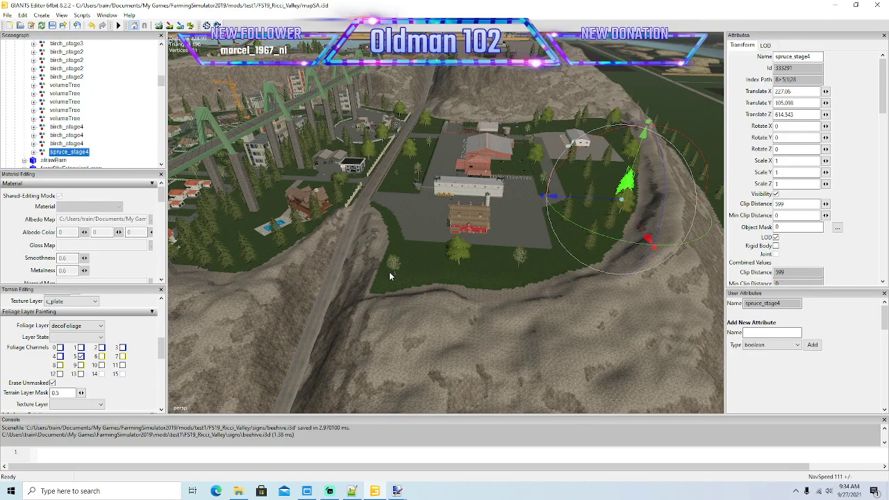
- Examine the upper plateau's industrial yard and the Walmart supermarket with its large parking lot
right_drag(413, 287, 415, 213)
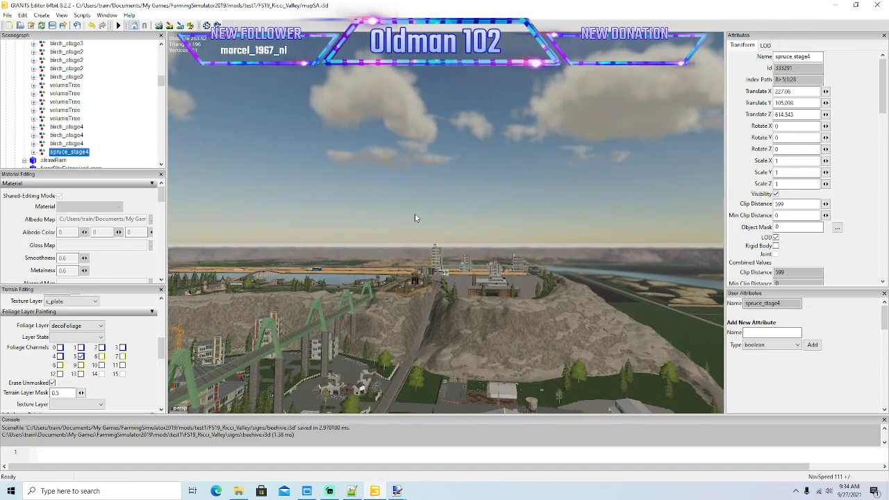
scroll(415, 214, up, 12)
key(w)
right_drag(431, 296, 368, 310)
alt+drag(507, 292, 494, 260)
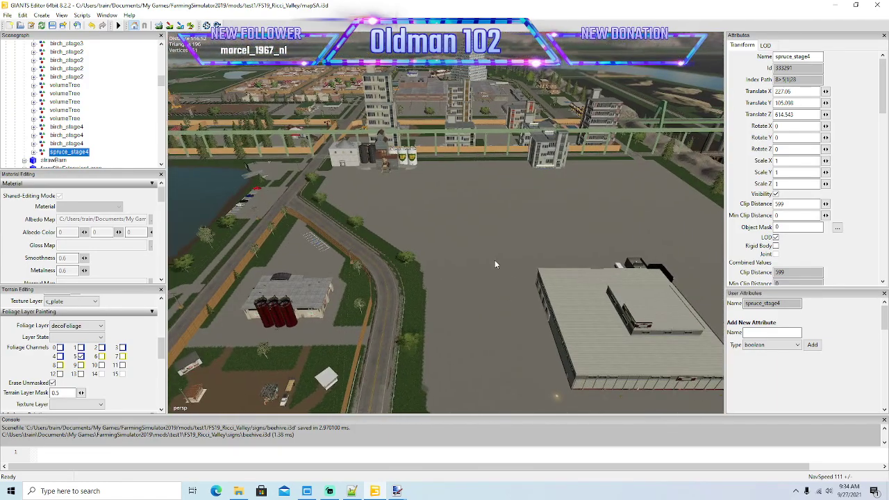
alt+drag(497, 226, 436, 319)
scroll(505, 171, up, 10)
scroll(504, 171, up, 8)
scroll(507, 220, up, 3)
scroll(437, 322, down, 3)
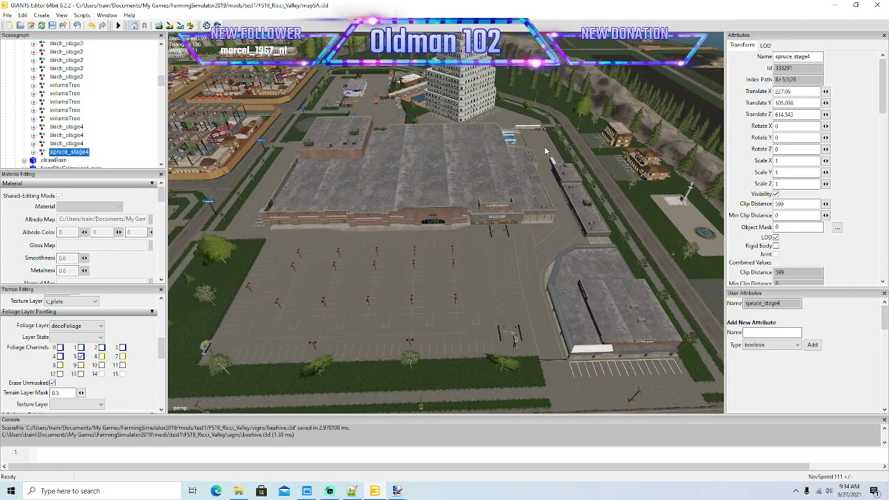
alt+drag(471, 229, 506, 212)
scroll(452, 277, up, 5)
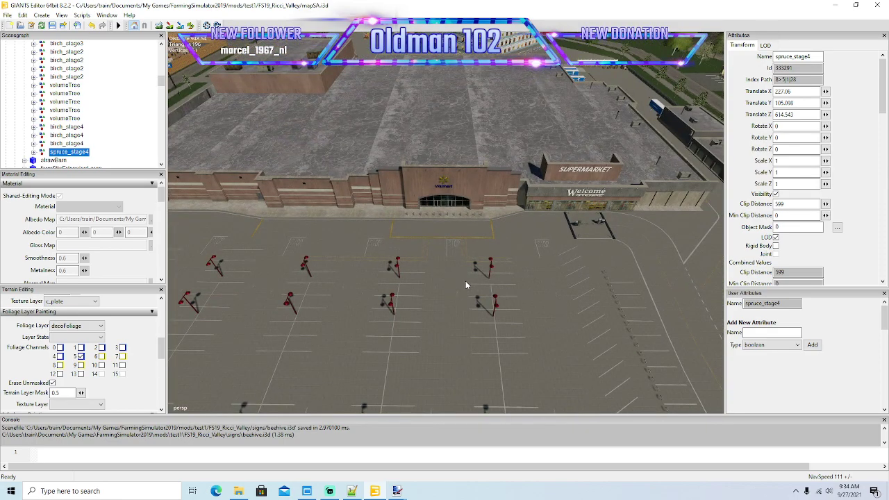
scroll(466, 284, down, 4)
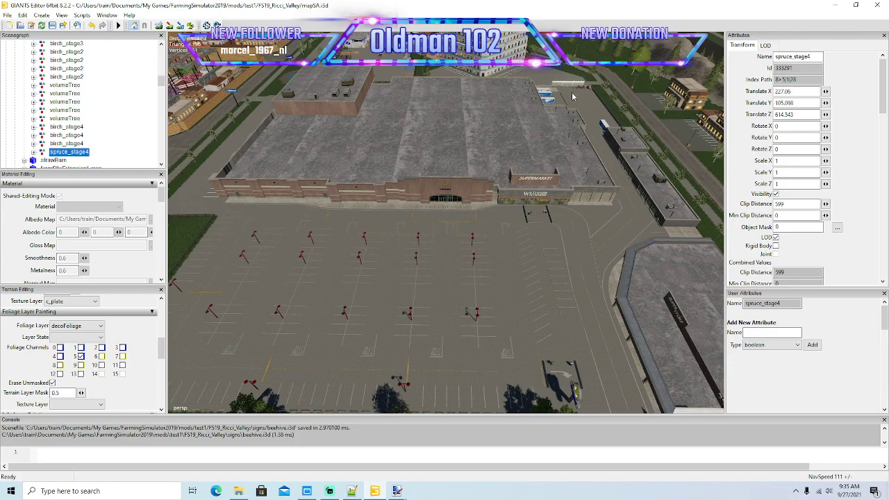
- Examine the lakeside restaurant with its umbrella terrace, the fenced lot across the road, and the town along the waterfront
alt+drag(550, 209, 320, 215)
alt+drag(461, 225, 407, 153)
scroll(401, 153, up, 10)
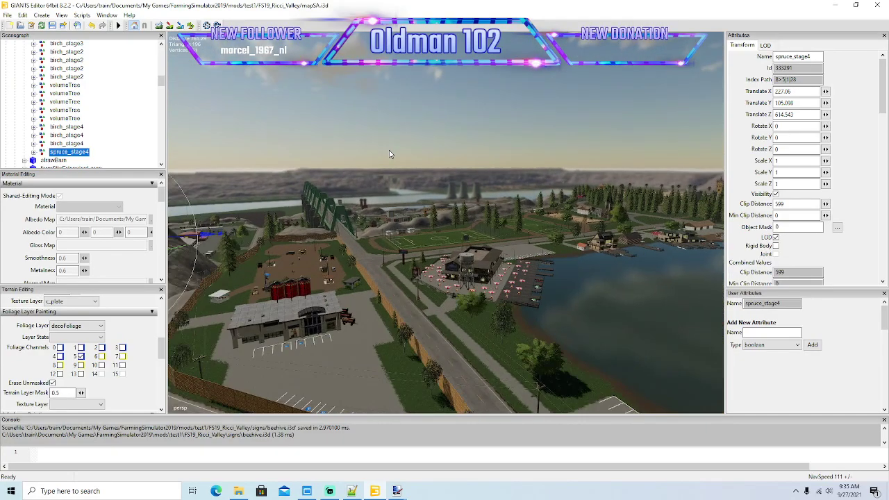
scroll(389, 154, up, 5)
middle_drag(389, 154, 201, 199)
scroll(200, 198, down, 5)
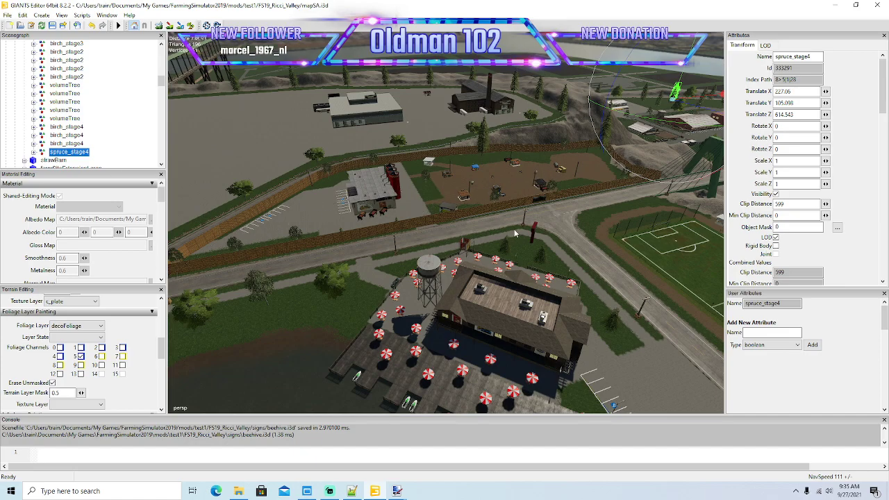
scroll(415, 248, up, 4)
alt+drag(415, 248, 313, 251)
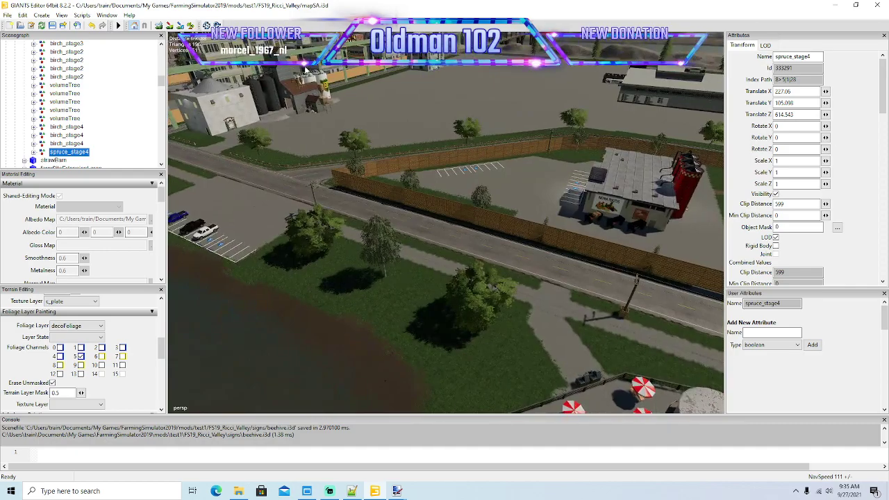
alt+drag(332, 182, 388, 198)
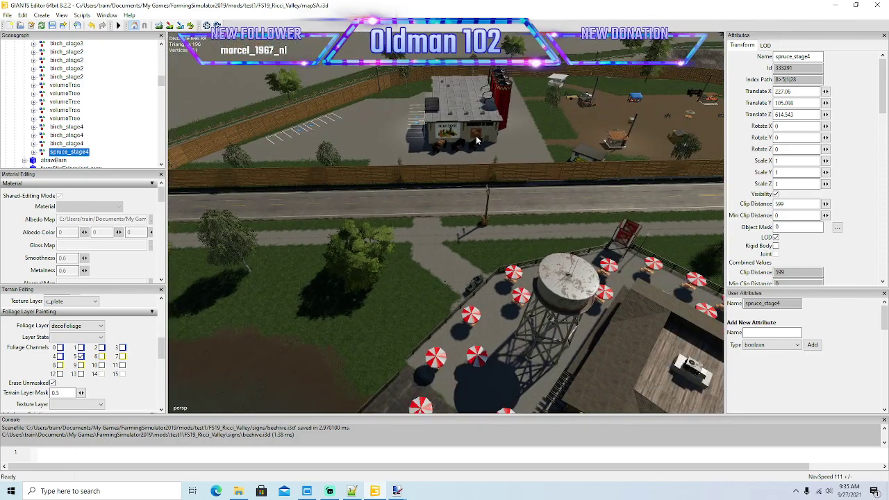
scroll(452, 200, down, 5)
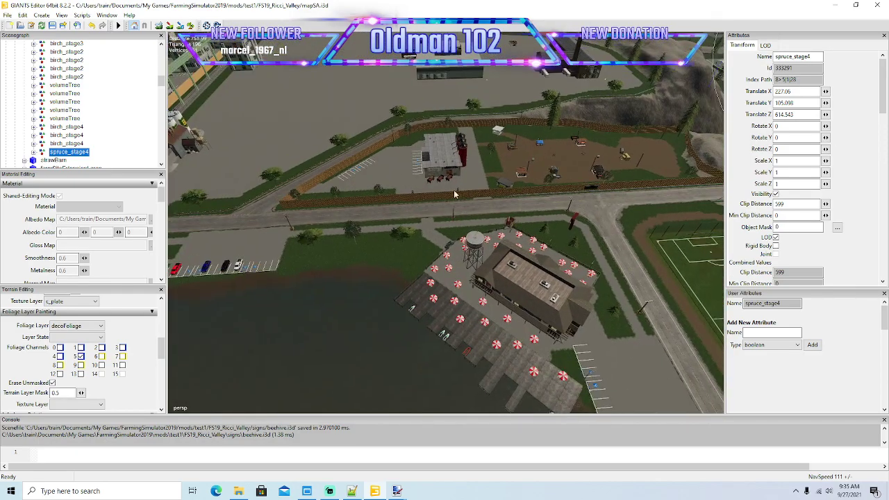
scroll(503, 215, down, 3)
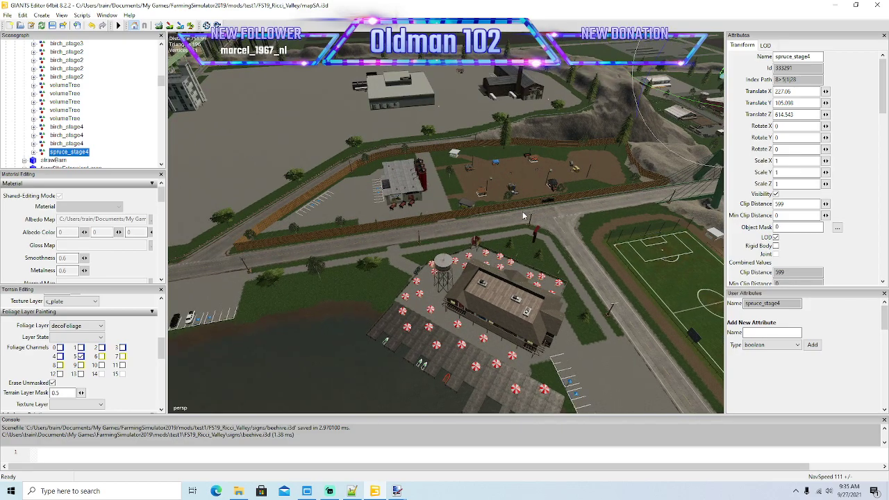
alt+drag(488, 254, 294, 223)
right_drag(295, 225, 275, 164)
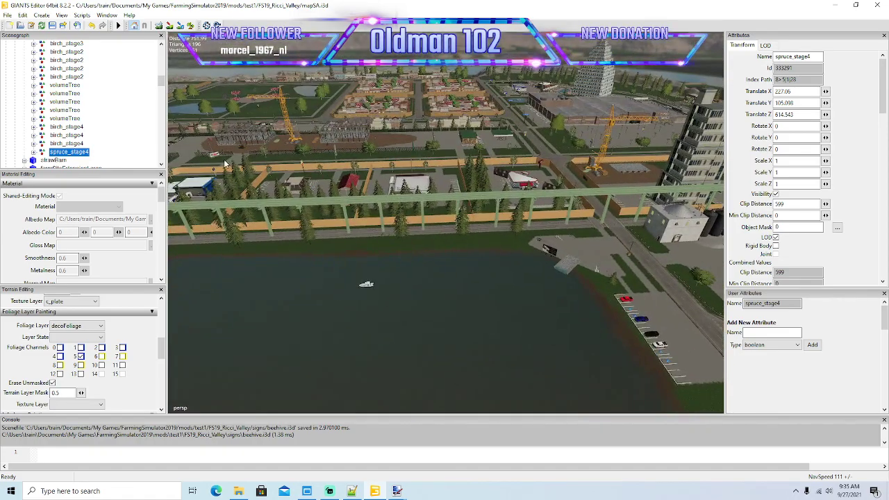
right_drag(374, 257, 320, 188)
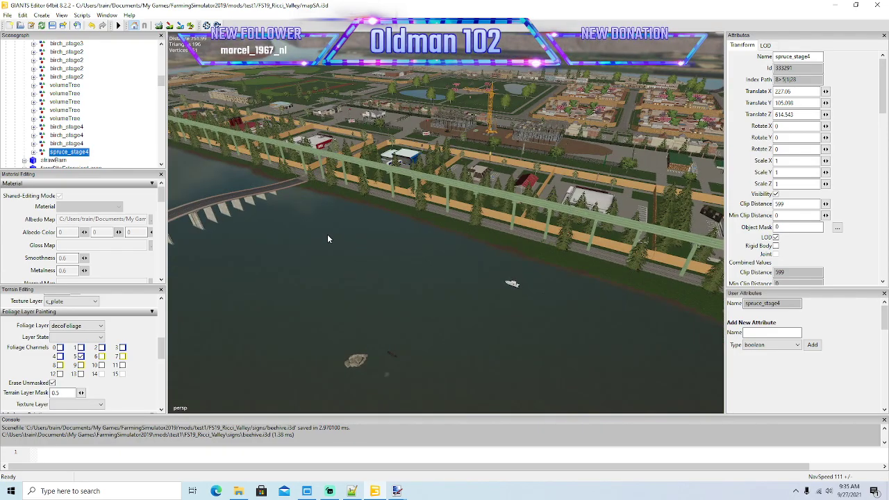
right_drag(341, 248, 271, 252)
key(w)
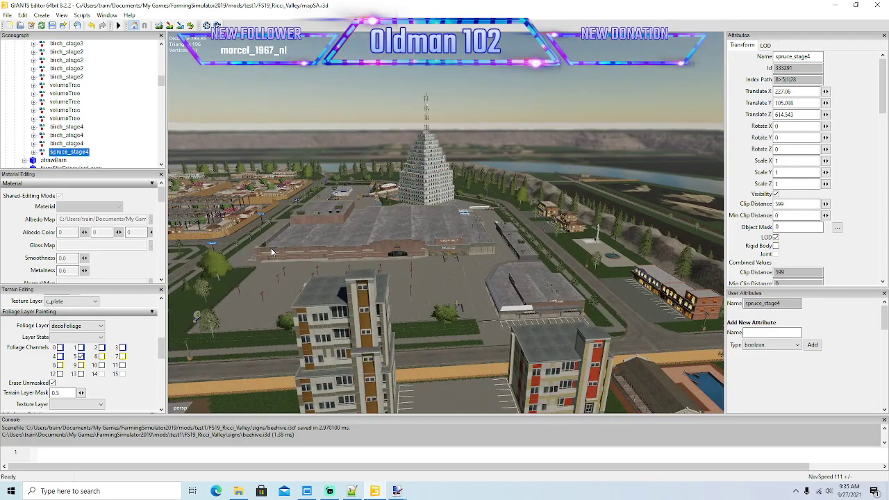
- Examine the rock-covered fields along the road and the bridges beside them, and return to the view of the warehouse area
right_drag(359, 273, 265, 288)
mouse_move(339, 296)
alt+mouse_down()
mouse_move(348, 297)
mouse_move(346, 244)
mouse_move(318, 239)
mouse_move(345, 296)
alt+mouse_up()
scroll(346, 244, up, 4)
scroll(318, 239, up, 3)
scroll(318, 241, up, 6)
scroll(345, 295, down, 2)
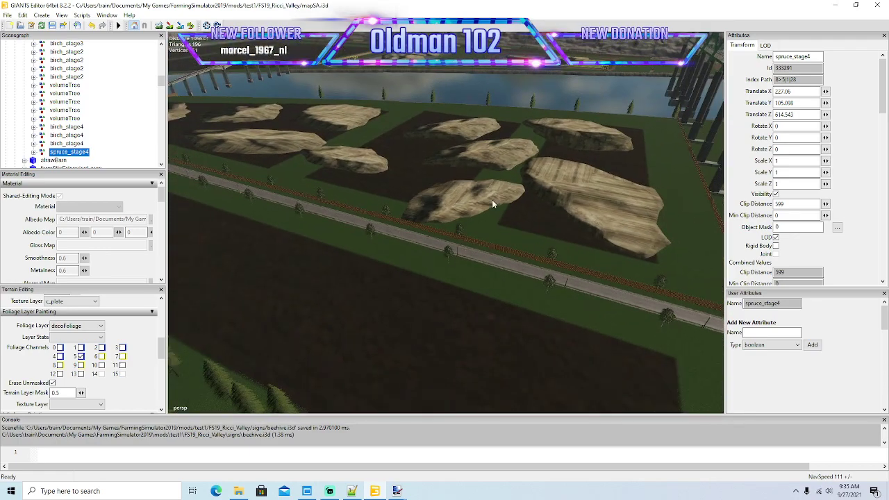
right_drag(534, 251, 461, 210)
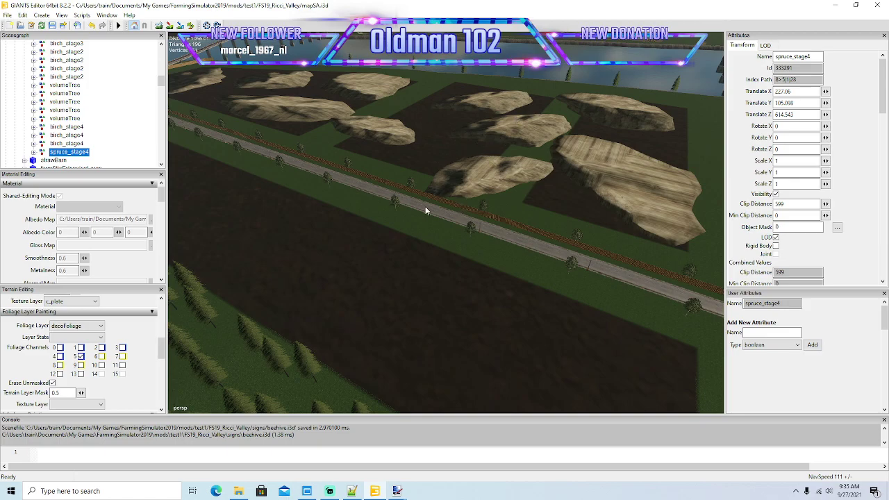
right_drag(363, 256, 330, 278)
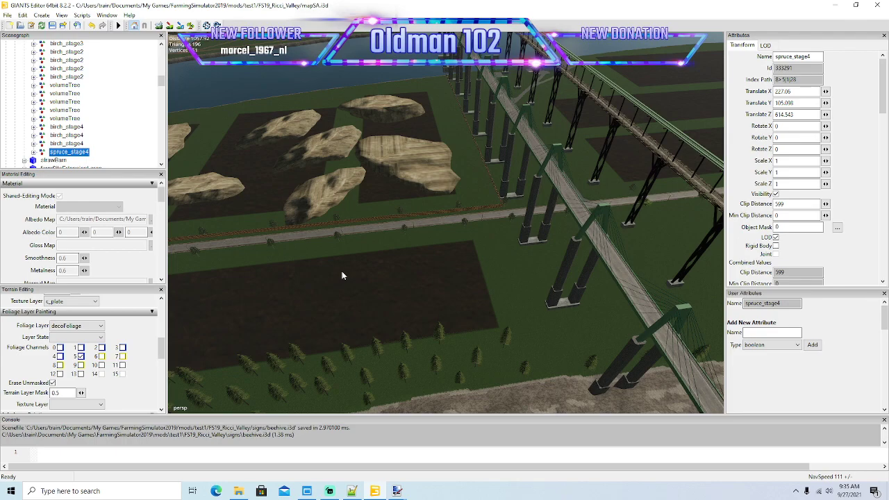
right_drag(351, 220, 448, 177)
key(w)
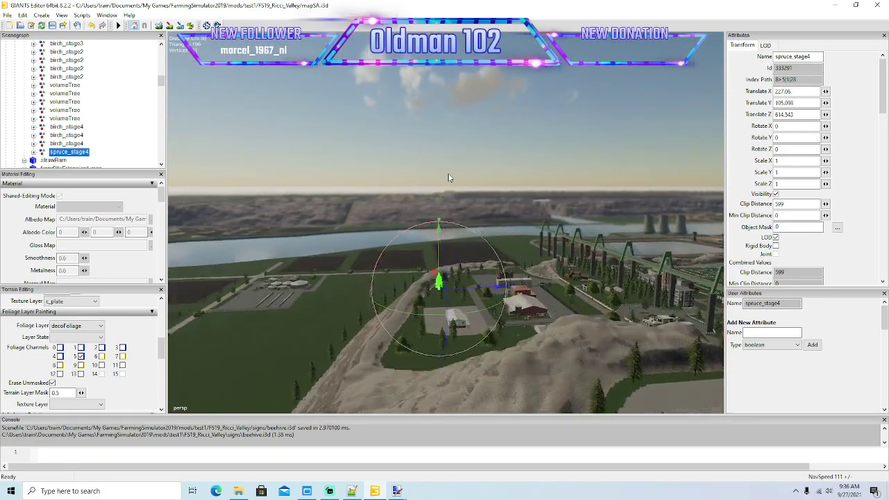
- Examine the area beyond the warehouse, covering the large pond with its covered basins, the cooling towers, the windmill and the adjoining shoreline
key(w)
right_drag(448, 173, 444, 208)
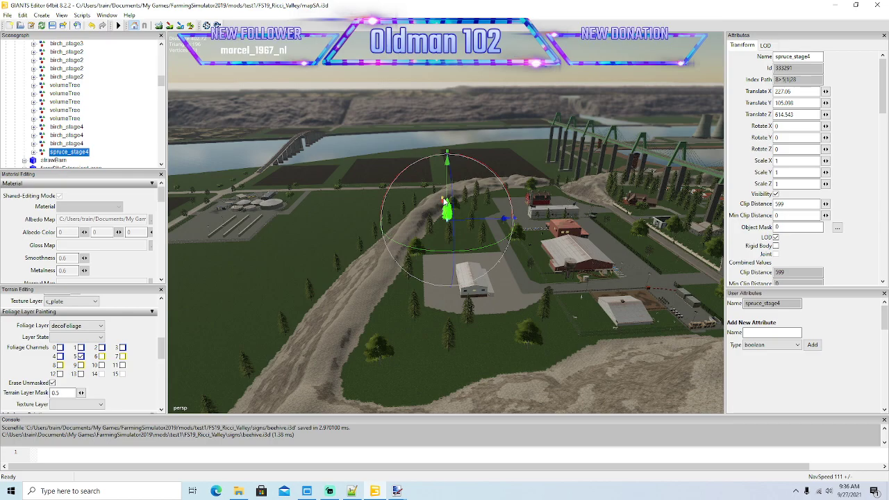
alt+drag(467, 257, 554, 216)
scroll(500, 235, up, 2)
scroll(512, 225, up, 8)
scroll(529, 216, up, 6)
scroll(554, 215, up, 6)
right_drag(555, 220, 560, 185)
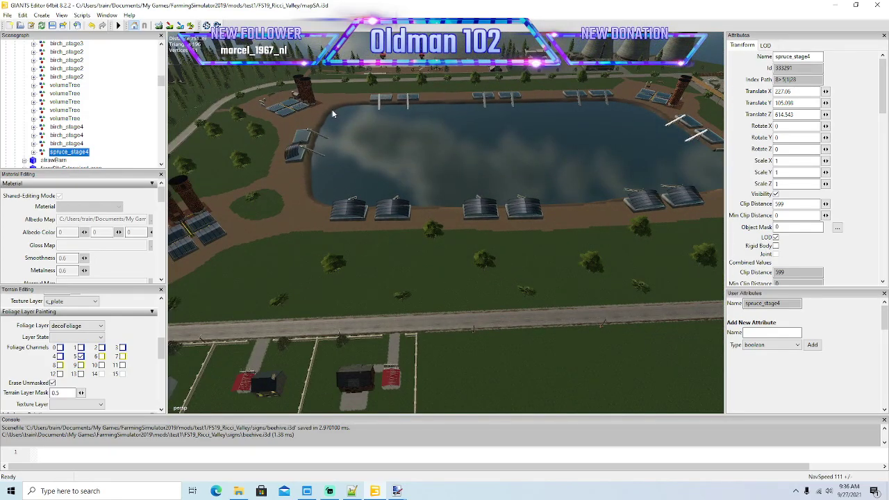
right_drag(355, 252, 614, 146)
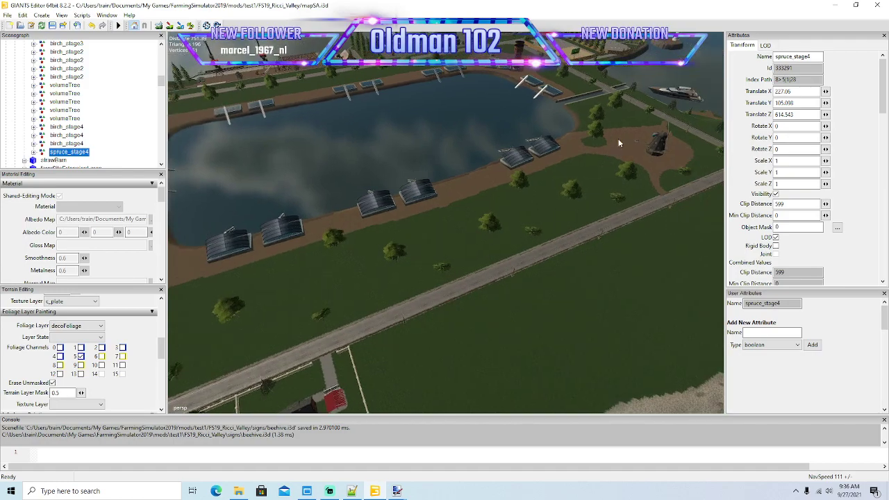
right_drag(629, 201, 356, 128)
right_drag(337, 186, 594, 143)
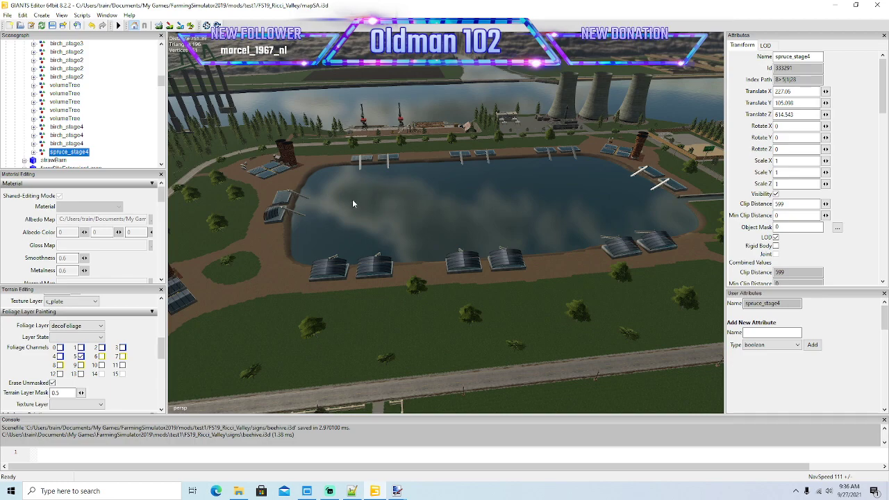
right_drag(418, 207, 466, 297)
alt+drag(377, 318, 421, 288)
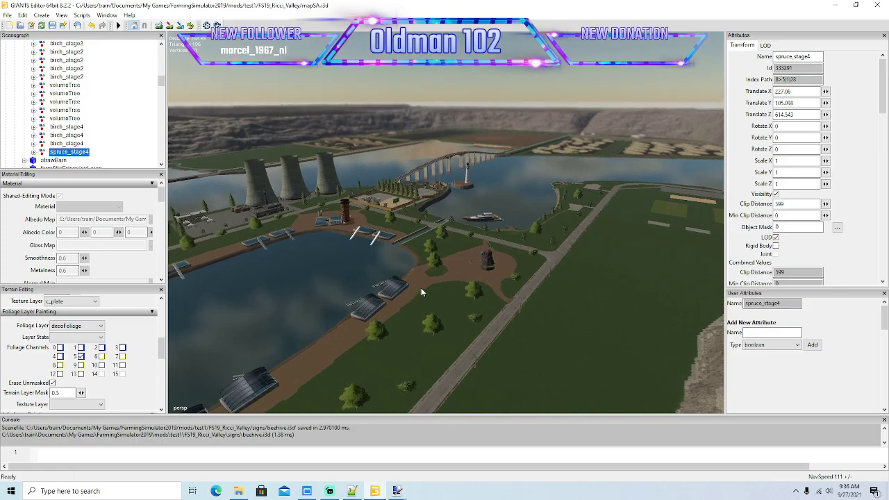
scroll(420, 288, up, 6)
right_drag(421, 287, 394, 337)
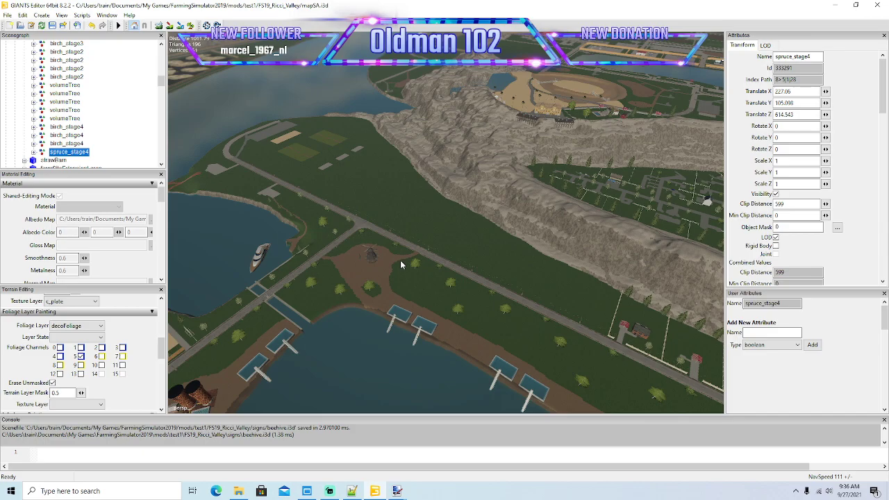
- Examine the tree-dotted grass strip, the road junction by the windmill and the open field below the cliff
right_drag(406, 313, 425, 247)
scroll(425, 248, down, 5)
alt+drag(425, 249, 603, 272)
scroll(444, 270, up, 5)
right_drag(603, 270, 442, 263)
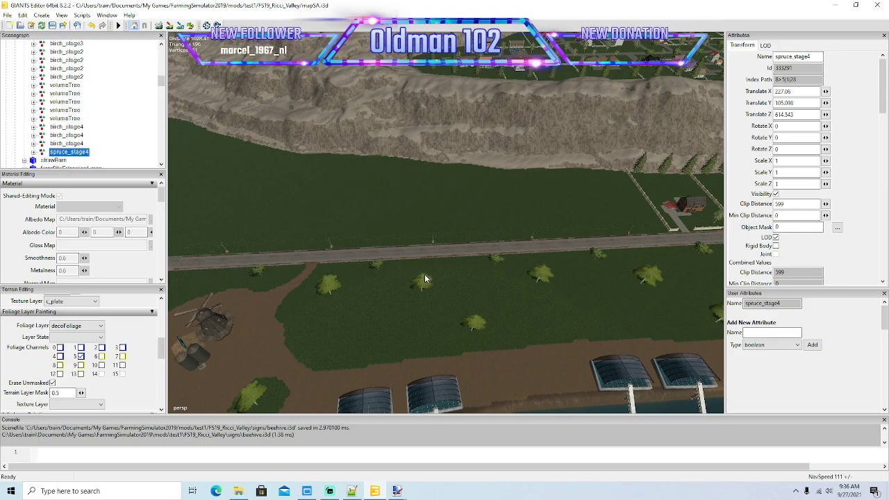
scroll(423, 278, down, 8)
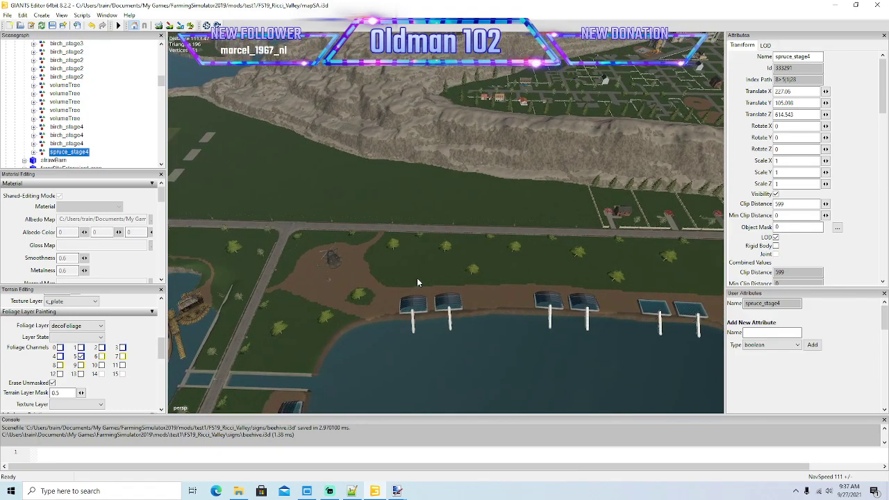
right_drag(417, 278, 406, 278)
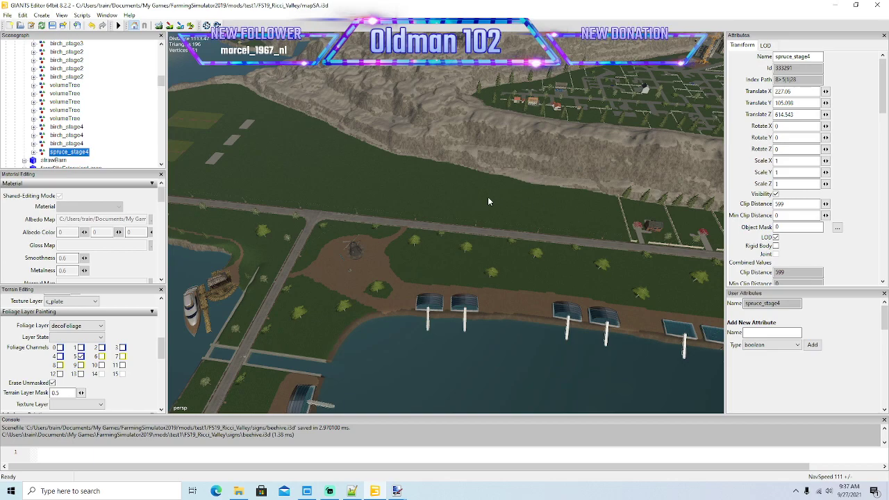
mouse_move(410, 223)
alt+mouse_down()
mouse_move(386, 220)
mouse_move(413, 225)
alt+mouse_up()
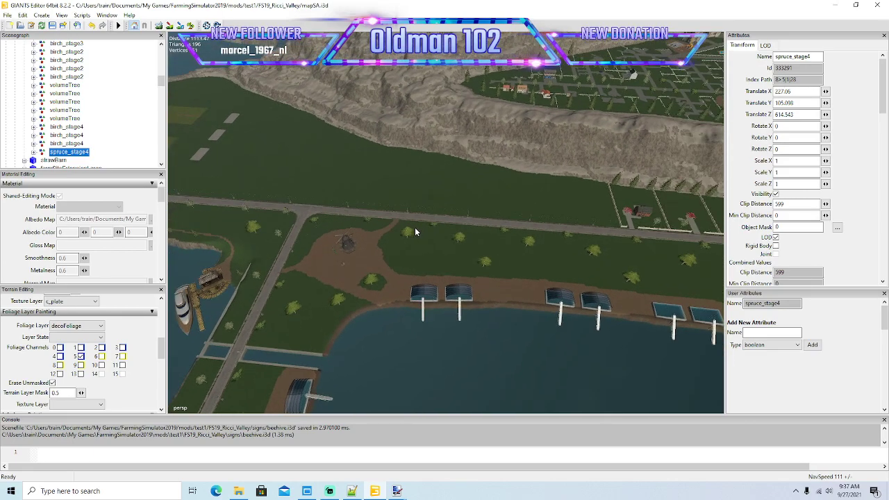
right_drag(413, 227, 421, 229)
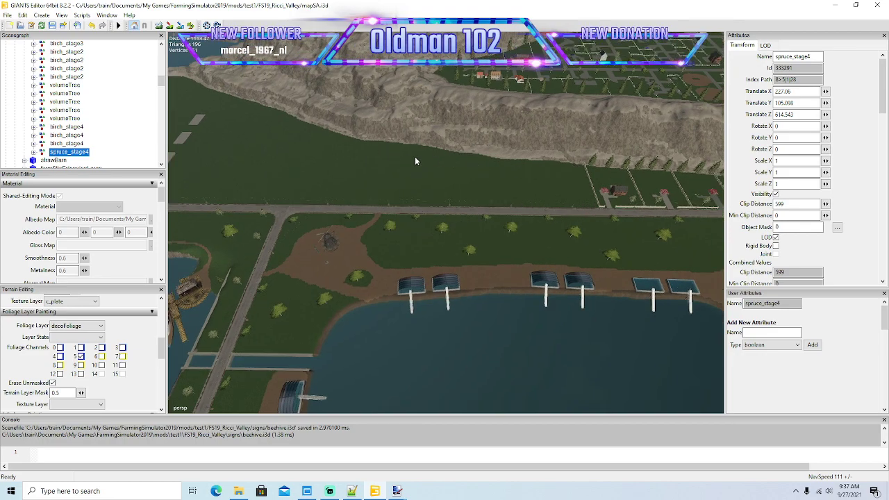
- Paint the c_grass texture layer over the grey paved lot and its access path inside the road bend
key(a)
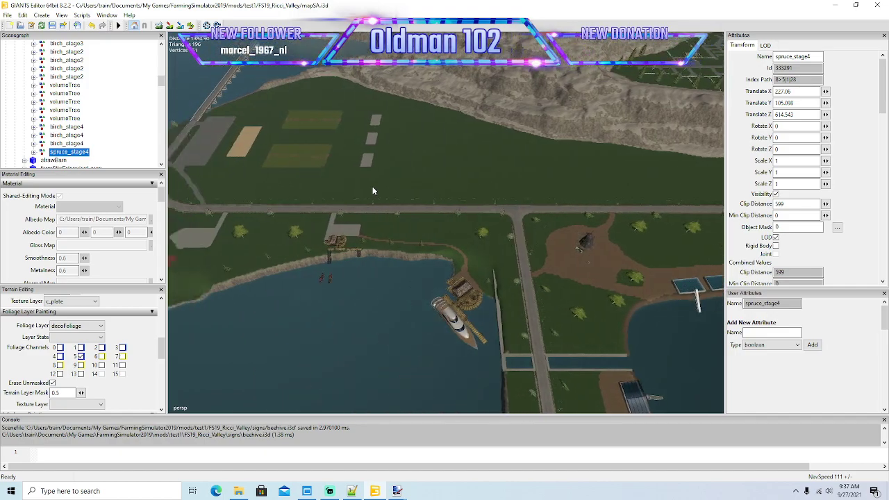
right_drag(372, 187, 473, 190)
key(w)
key(s)
scroll(473, 187, up, 1)
scroll(473, 191, down, 1)
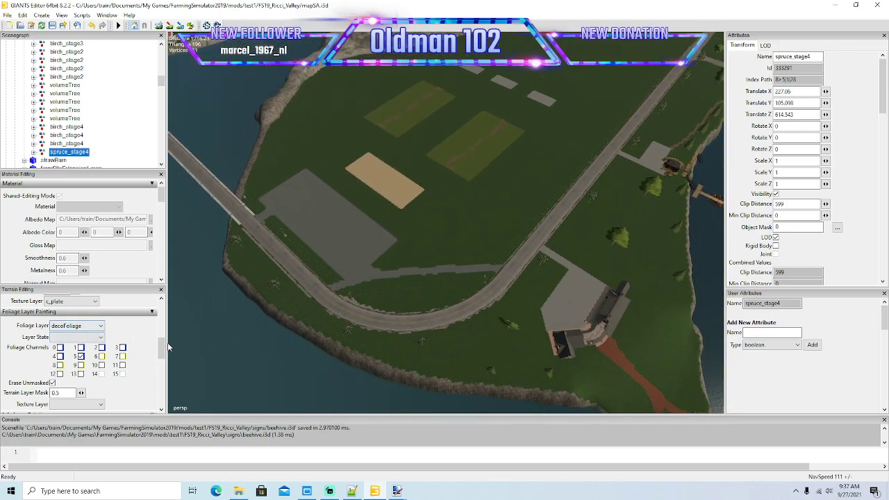
mouse_move(162, 344)
mouse_down()
mouse_move(163, 321)
mouse_move(164, 349)
mouse_up()
click(71, 337)
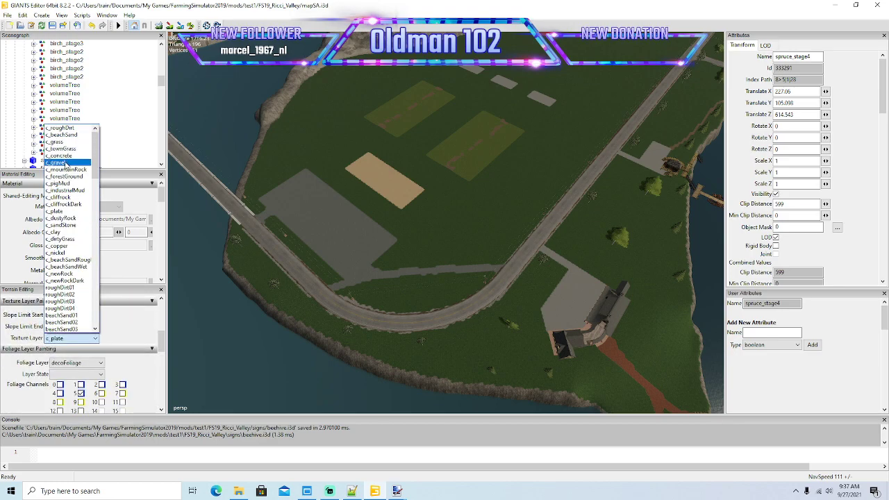
click(70, 167)
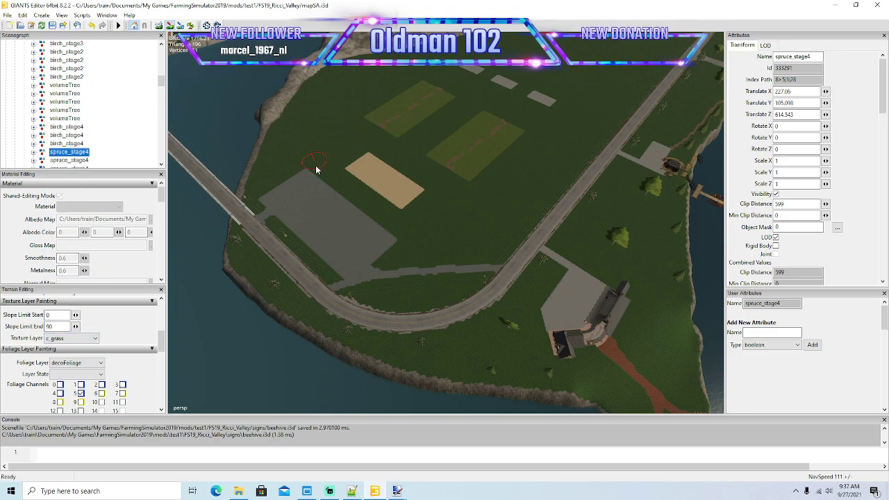
drag(268, 201, 341, 274)
drag(403, 278, 476, 266)
mouse_move(310, 177)
mouse_down()
mouse_move(367, 224)
mouse_move(332, 213)
mouse_move(335, 242)
mouse_up()
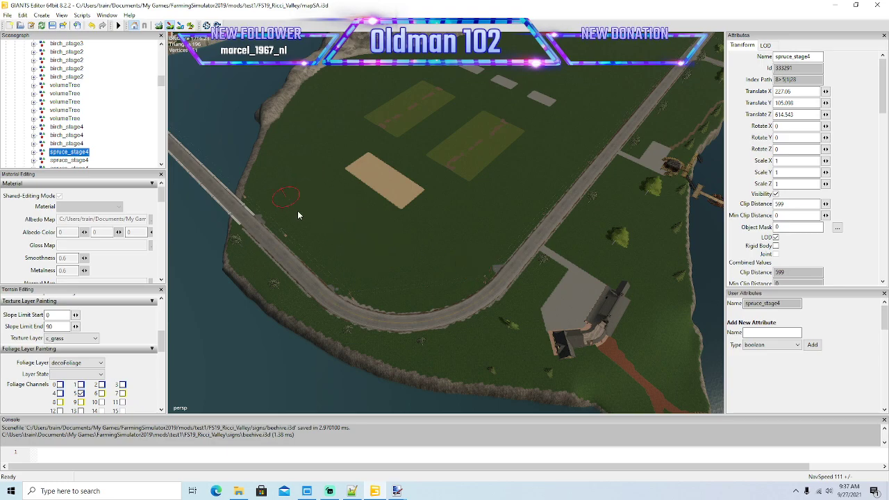
- Paint the same grass texture over the sand rectangle, the two olive plots and the small grey pads in the field
drag(398, 182, 366, 167)
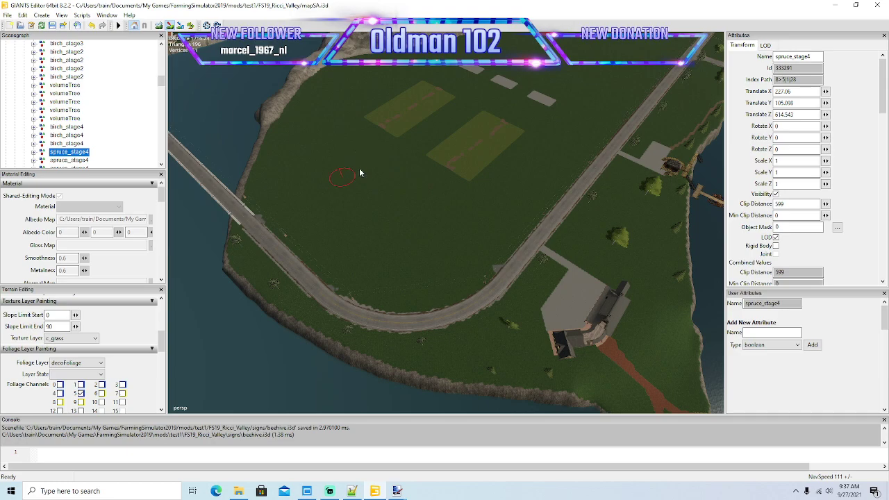
drag(363, 127, 430, 83)
drag(407, 125, 398, 146)
mouse_move(479, 113)
mouse_down()
mouse_move(421, 159)
mouse_move(519, 121)
mouse_move(465, 178)
mouse_up()
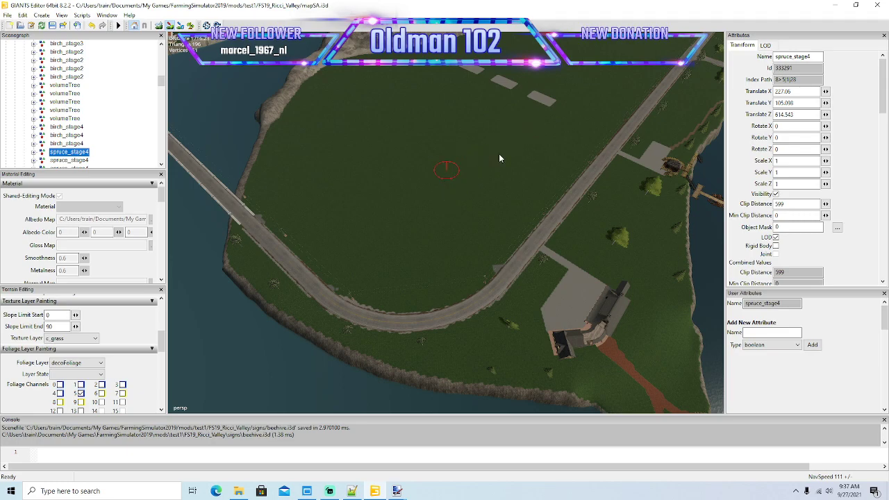
drag(474, 79, 545, 108)
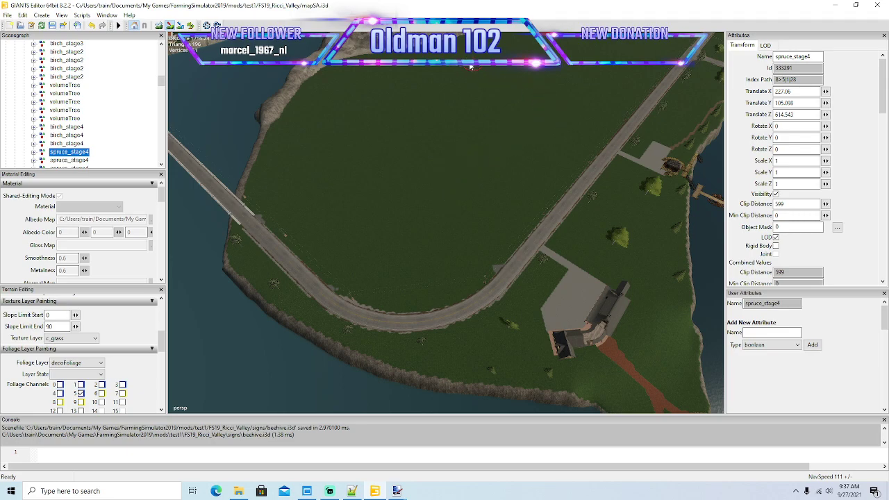
- Cover the leftover grey patch beside the curved road near the utility pole with c_grass, using a smaller brush
click(172, 27)
mouse_move(335, 155)
alt+mouse_down()
mouse_move(381, 152)
mouse_move(170, 167)
mouse_move(232, 175)
mouse_move(338, 213)
alt+mouse_up()
scroll(381, 152, up, 6)
scroll(176, 154, down, 3)
scroll(338, 203, up, 3)
scroll(338, 202, up, 2)
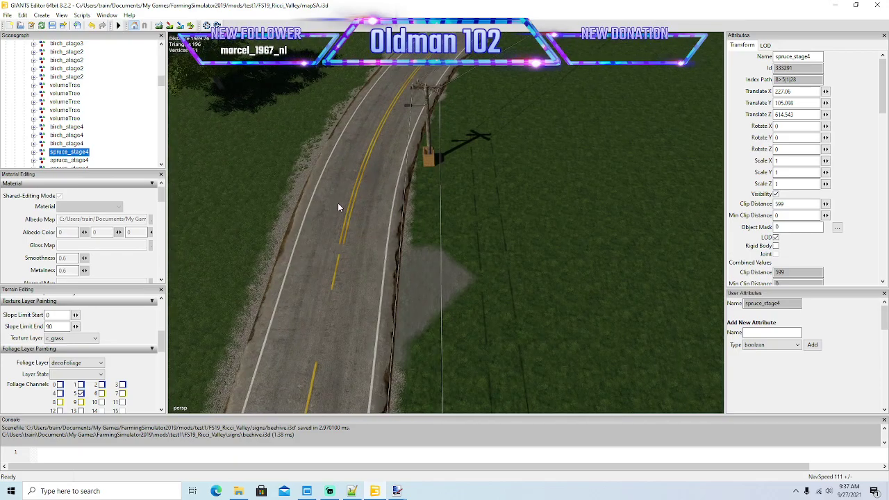
click(181, 25)
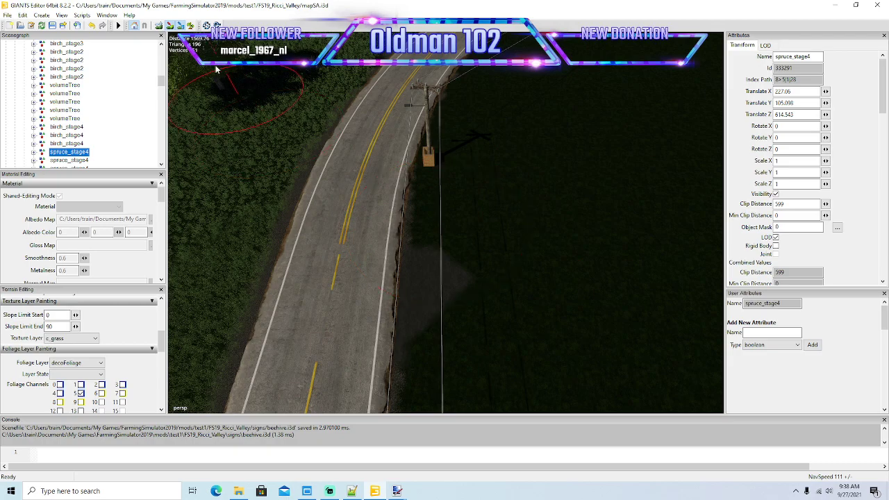
scroll(473, 255, down, 5)
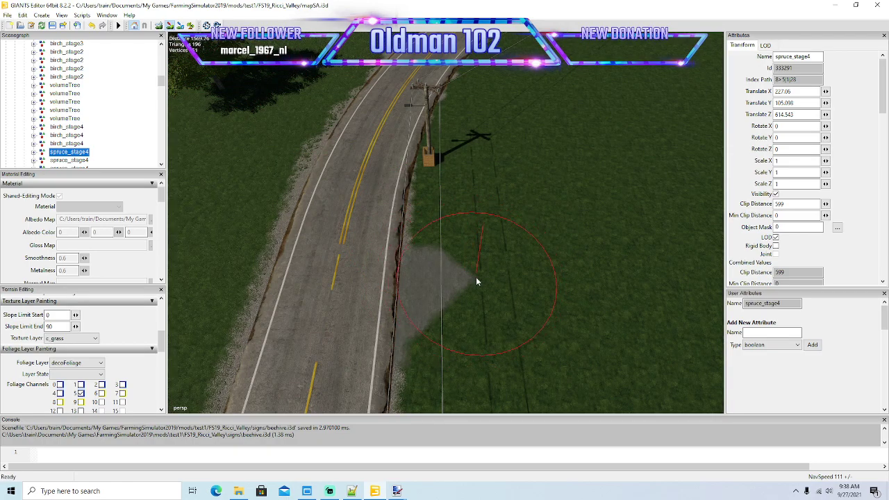
drag(440, 330, 438, 296)
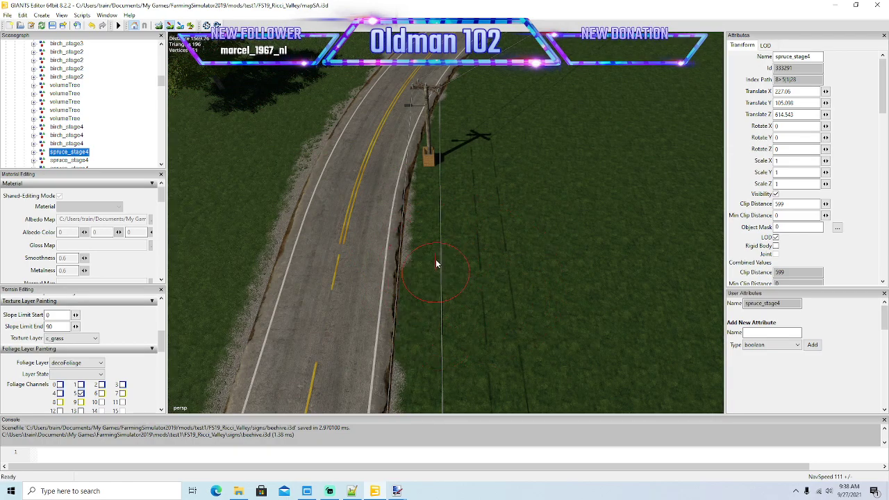
- Paint c_grass over the leftover grey spots along the road verge up to the end of the bridge railing
click(179, 26)
alt+drag(402, 228, 561, 144)
scroll(511, 143, up, 4)
right_drag(563, 144, 598, 225)
click(179, 25)
mouse_move(440, 224)
mouse_down()
mouse_move(431, 200)
mouse_move(496, 108)
mouse_move(489, 91)
mouse_up()
click(173, 27)
scroll(495, 107, up, 4)
right_drag(490, 90, 486, 193)
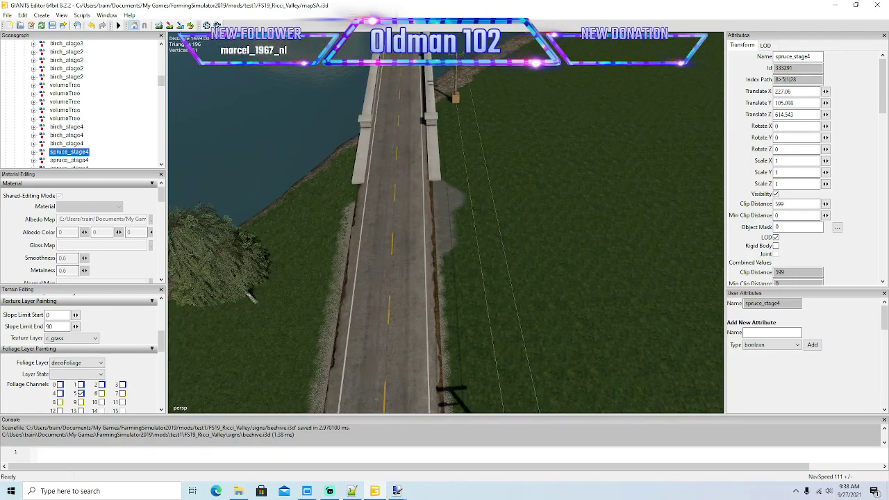
drag(462, 245, 450, 186)
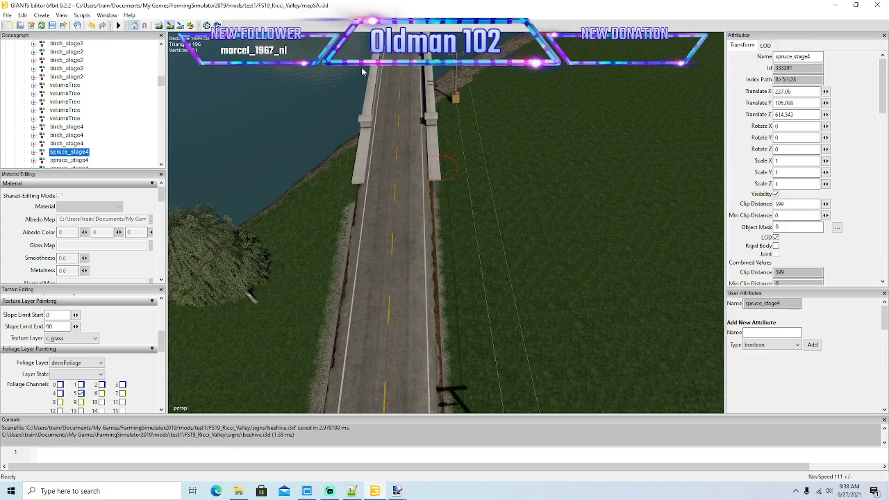
click(172, 25)
- Inspect the repainted field between the bridge, the road bend and the cliff for leftover patches
mouse_move(479, 191)
right_down()
mouse_move(546, 198)
mouse_move(596, 189)
right_up()
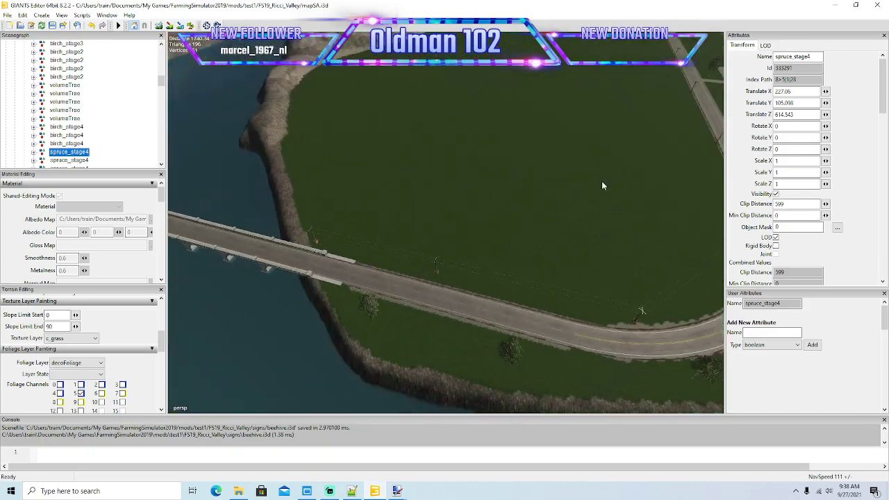
alt+drag(597, 190, 544, 198)
scroll(481, 204, down, 3)
right_drag(441, 56, 407, 112)
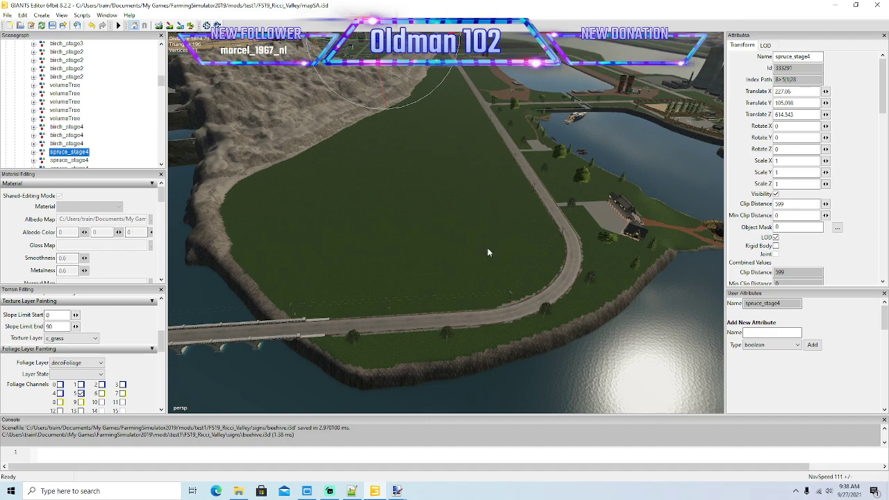
right_drag(473, 251, 455, 244)
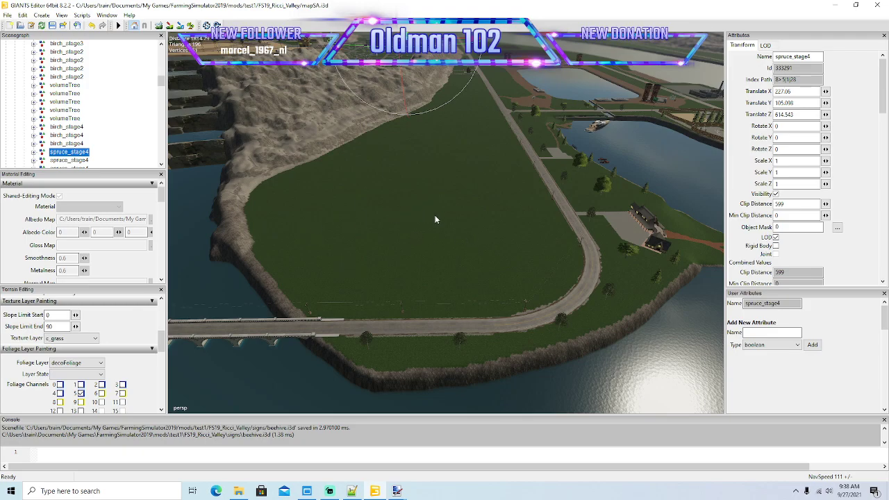
scroll(493, 230, up, 6)
scroll(474, 236, up, 1)
mouse_move(474, 232)
alt+mouse_down()
mouse_move(472, 201)
mouse_move(477, 241)
alt+mouse_up()
scroll(478, 240, up, 2)
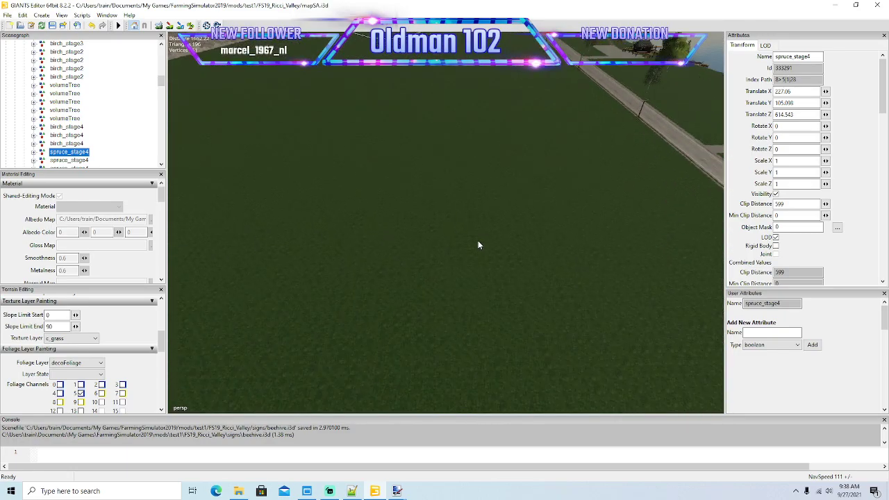
scroll(477, 245, up, 2)
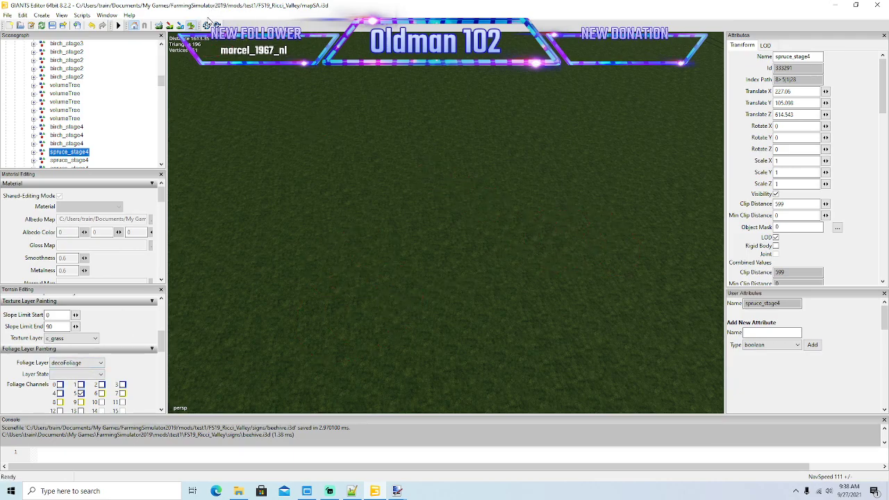
- Erase the leftover foliage rectangle from the middle of the field with foliage painting
click(191, 25)
alt+drag(385, 173, 374, 92)
scroll(375, 92, up, 3)
mouse_move(370, 144)
right_down()
mouse_move(370, 155)
mouse_move(225, 82)
right_up()
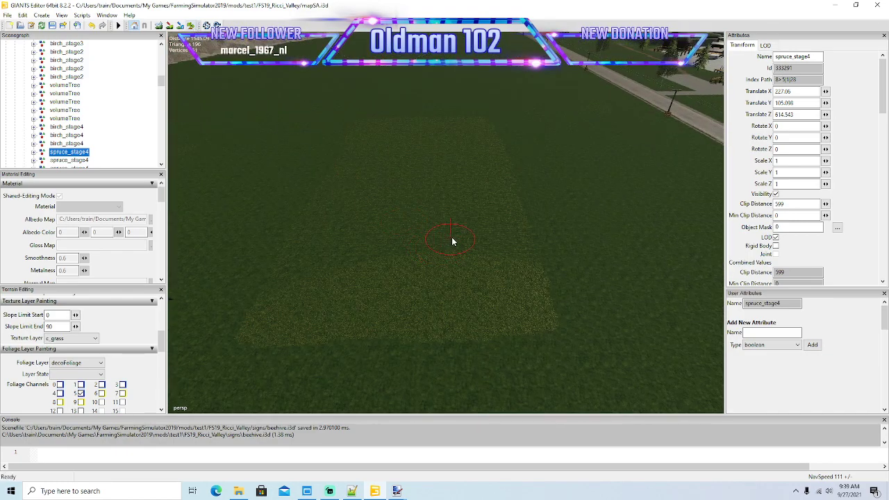
mouse_move(486, 115)
mouse_down()
mouse_move(521, 284)
mouse_move(499, 331)
mouse_up()
mouse_move(461, 128)
mouse_down()
mouse_move(443, 308)
mouse_move(419, 143)
mouse_move(368, 286)
mouse_move(356, 166)
mouse_up()
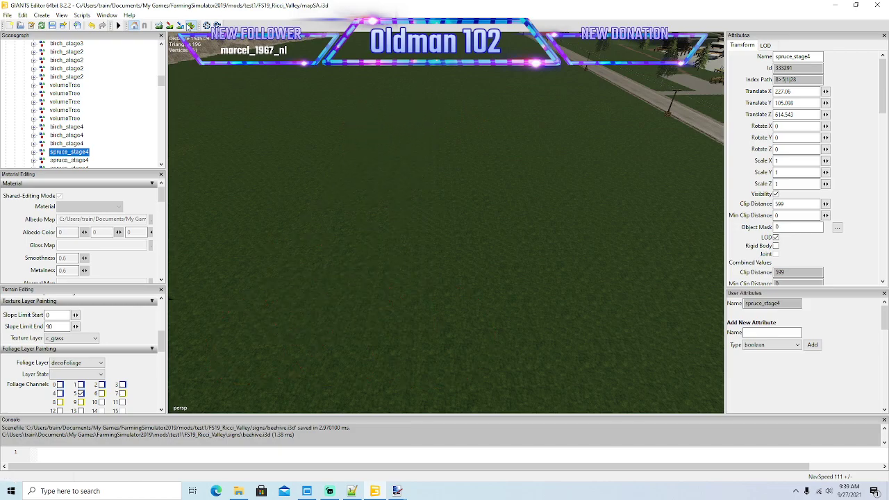
- Erase the faint leftover foliage patches beside the cliff edge near the water with foliage painting
mouse_move(286, 290)
alt+mouse_down()
mouse_move(352, 163)
mouse_move(321, 130)
mouse_move(282, 113)
mouse_move(397, 185)
alt+mouse_up()
scroll(282, 113, up, 10)
scroll(398, 185, down, 5)
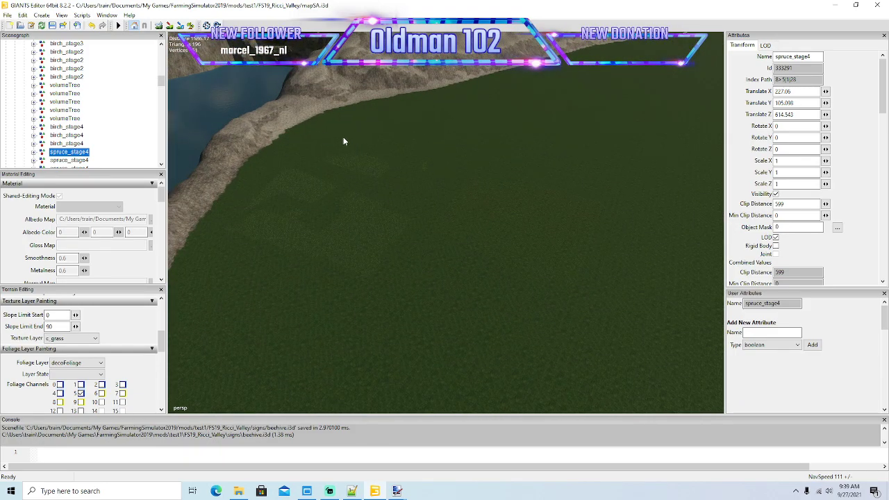
click(190, 25)
click(190, 25)
alt+drag(333, 157, 441, 173)
mouse_move(441, 177)
right_down()
mouse_move(327, 199)
mouse_move(296, 130)
mouse_move(344, 216)
mouse_move(299, 159)
right_up()
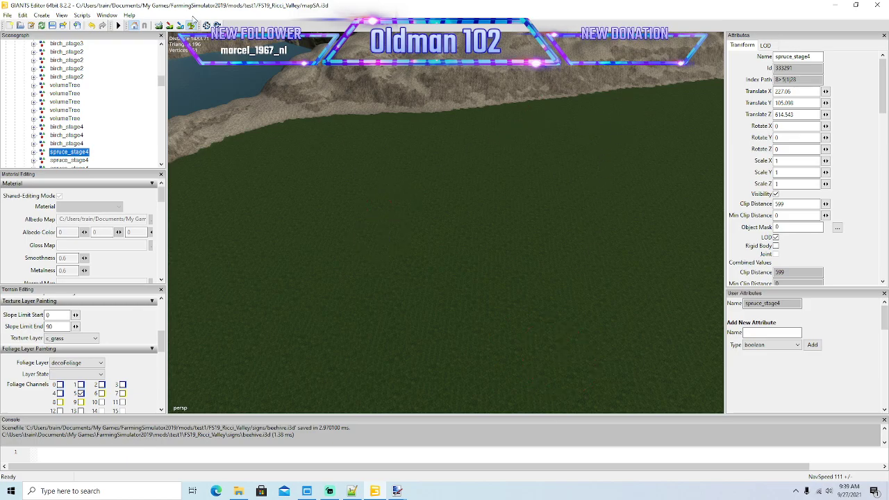
- Inspect the grass field along the rock slope, the roadside and the road bend for remaining foliage
click(191, 26)
mouse_move(394, 142)
alt+mouse_down()
mouse_move(398, 109)
mouse_move(389, 151)
alt+mouse_up()
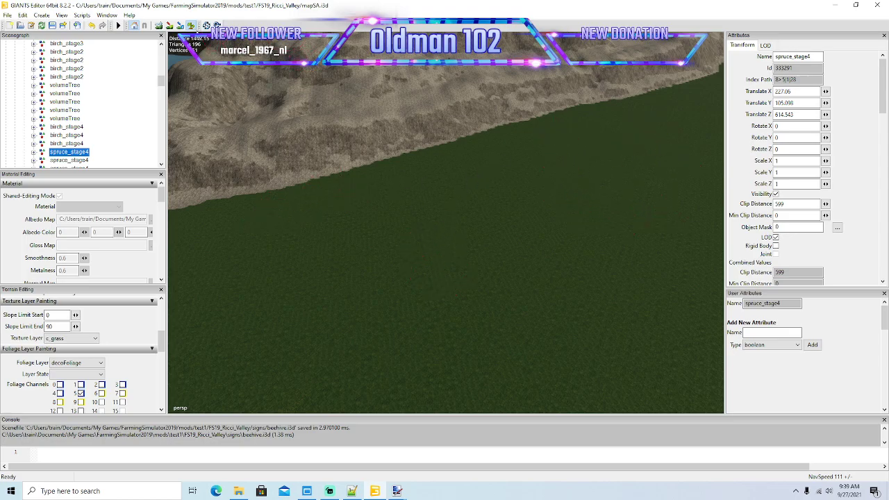
alt+drag(393, 213, 442, 162)
right_drag(442, 162, 477, 213)
scroll(477, 213, down, 3)
click(193, 26)
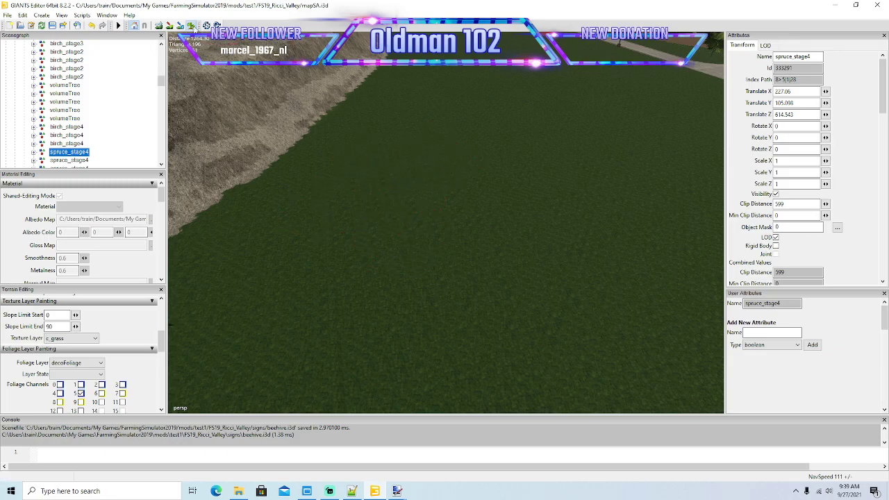
right_drag(398, 212, 304, 180)
right_drag(236, 191, 236, 108)
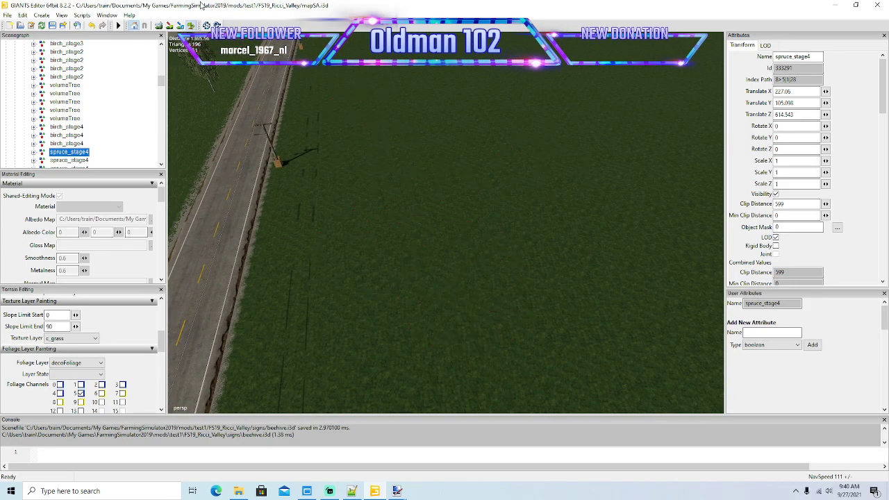
click(190, 25)
right_drag(417, 193, 436, 165)
alt+drag(437, 165, 433, 221)
scroll(456, 218, down, 5)
right_drag(433, 226, 449, 251)
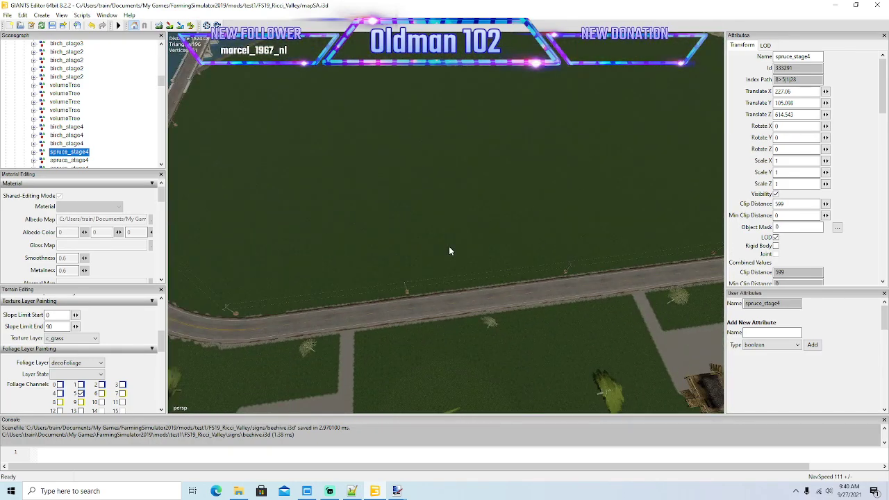
- Collapse the Places group, expand globalCompany in the scenegraph and look through its location groups
click(411, 227)
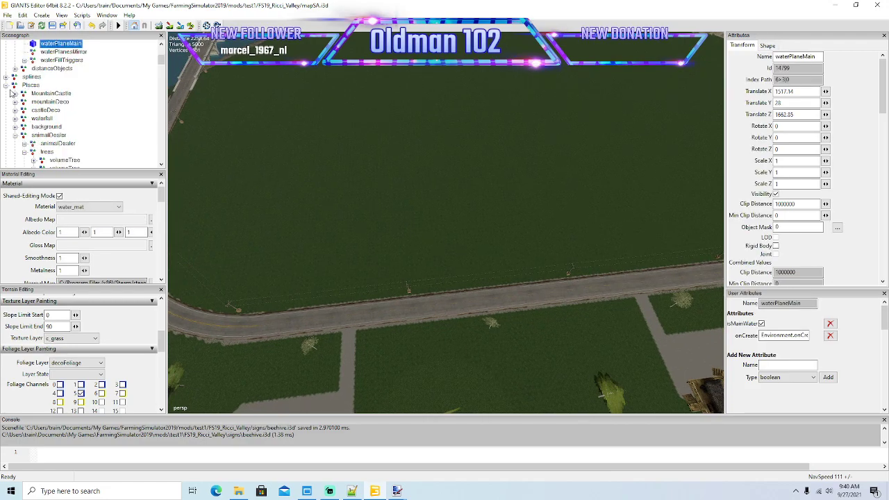
click(5, 86)
scroll(7, 92, down, 1)
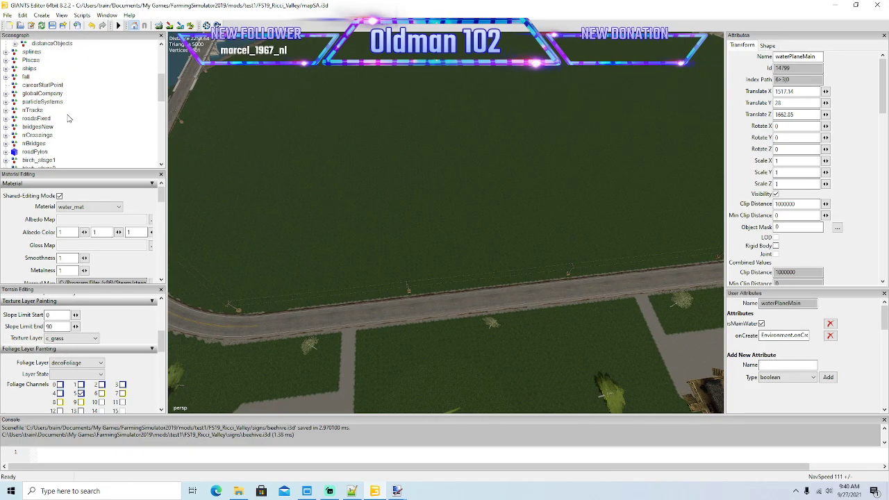
click(6, 94)
scroll(61, 98, down, 8)
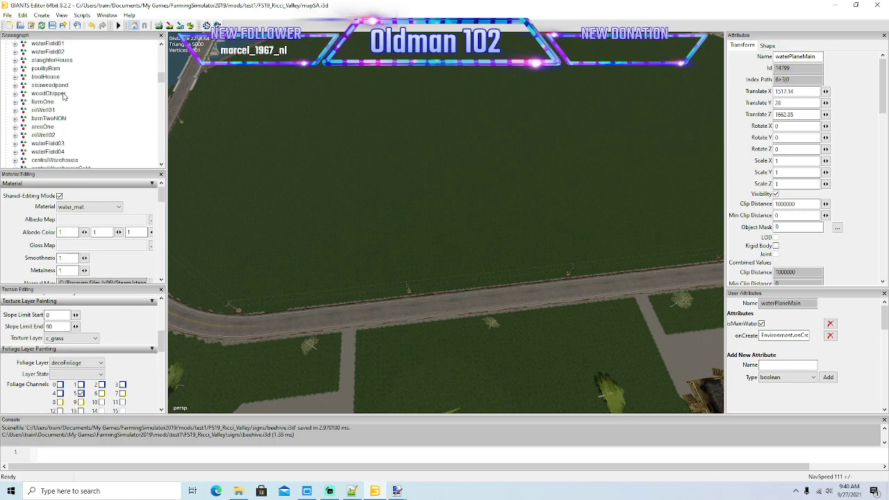
scroll(62, 96, down, 7)
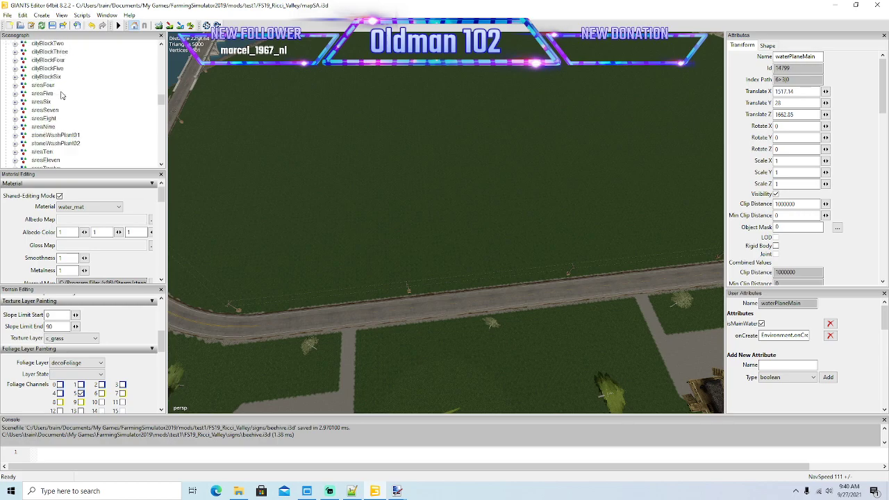
scroll(62, 96, down, 8)
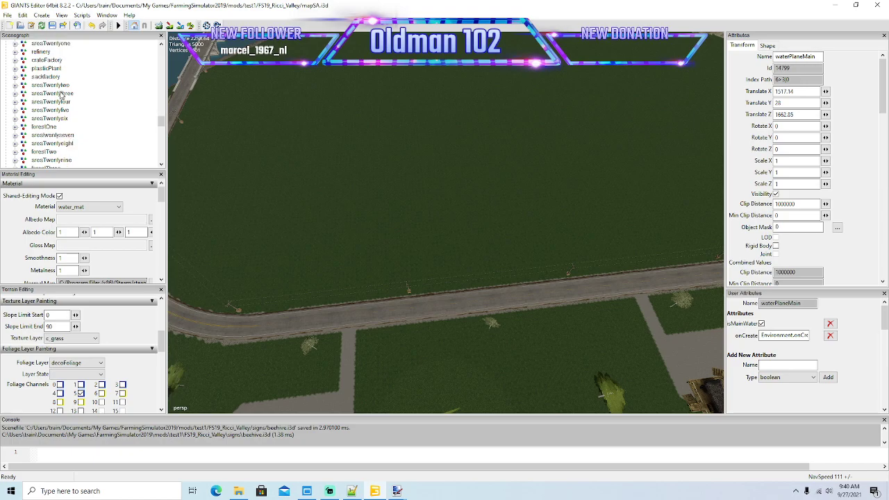
scroll(101, 111, up, 8)
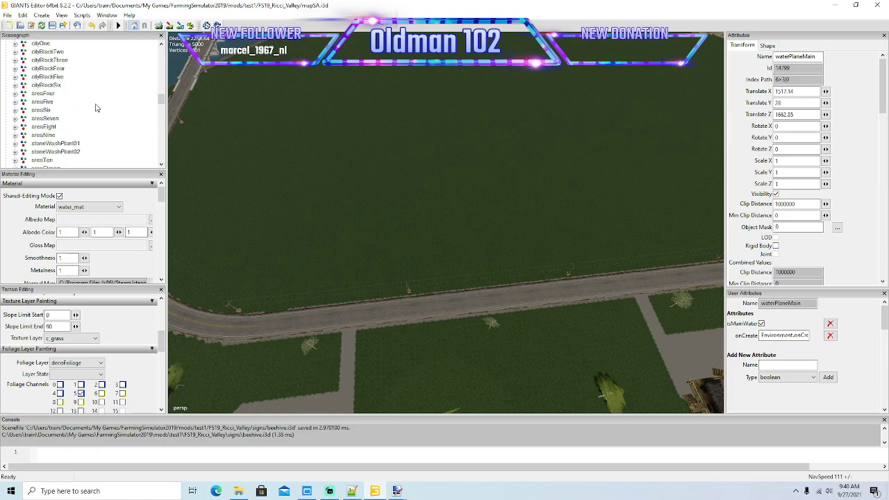
scroll(96, 108, up, 7)
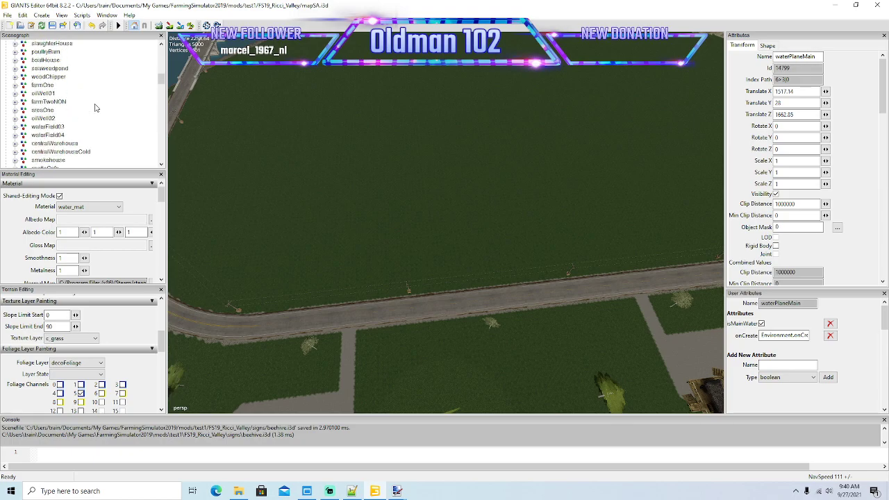
scroll(96, 108, up, 6)
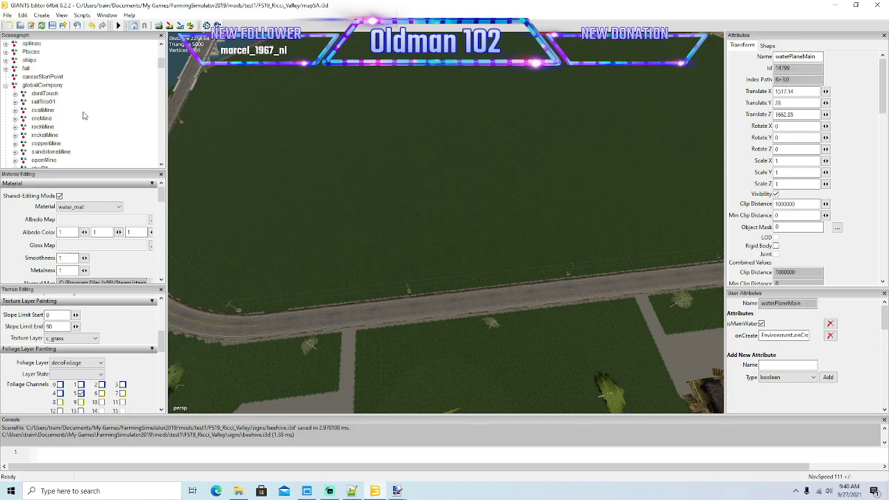
- Count the globalCompany groups by fives, selecting nickelMine, crazyCrusher, waterField01 and seaweedpond as markers
click(44, 136)
scroll(64, 119, down, 2)
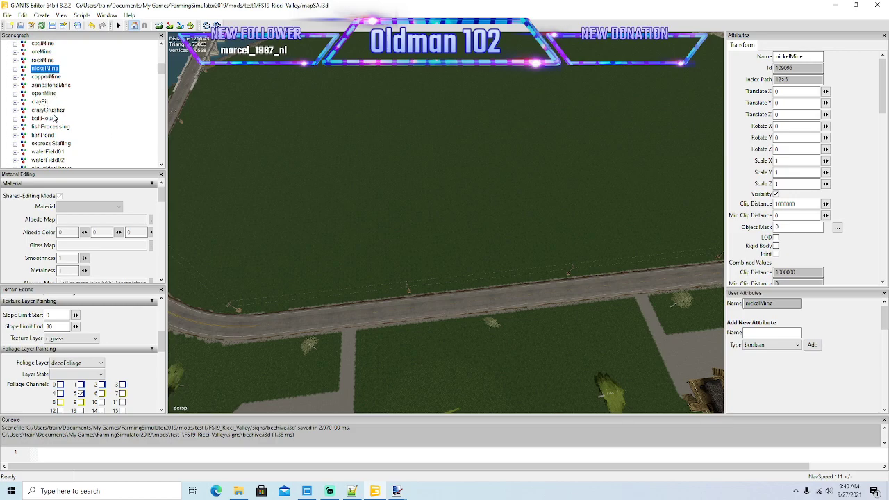
click(48, 110)
scroll(91, 115, down, 2)
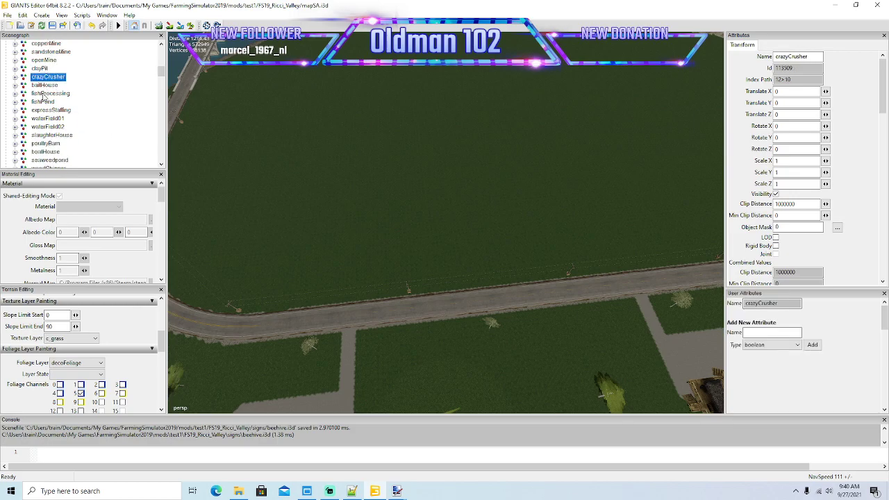
click(48, 118)
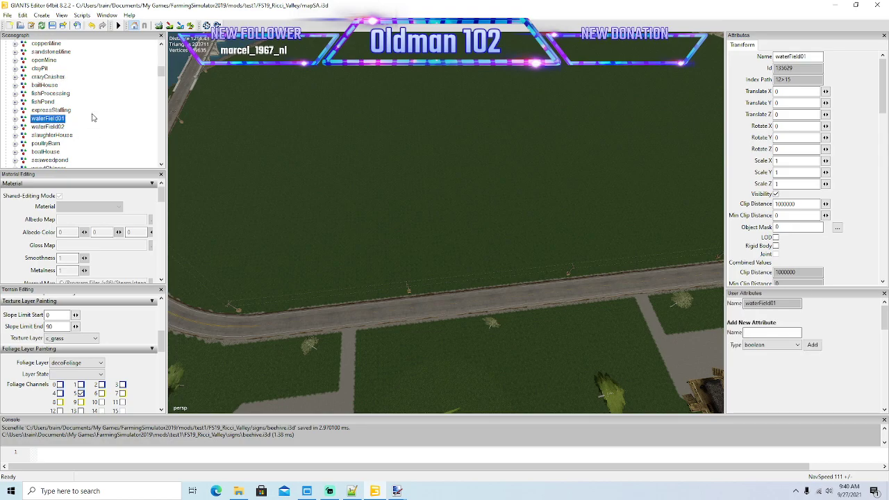
scroll(44, 112, down, 2)
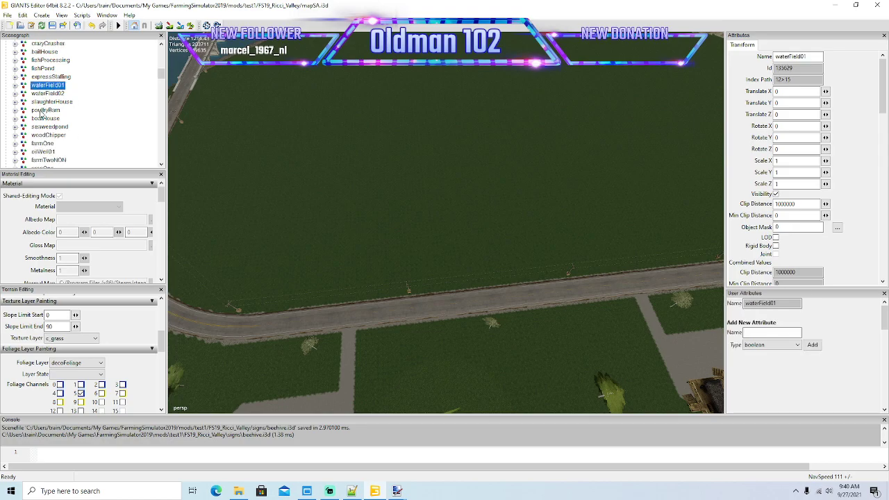
click(44, 126)
scroll(111, 125, down, 2)
scroll(111, 125, down, 3)
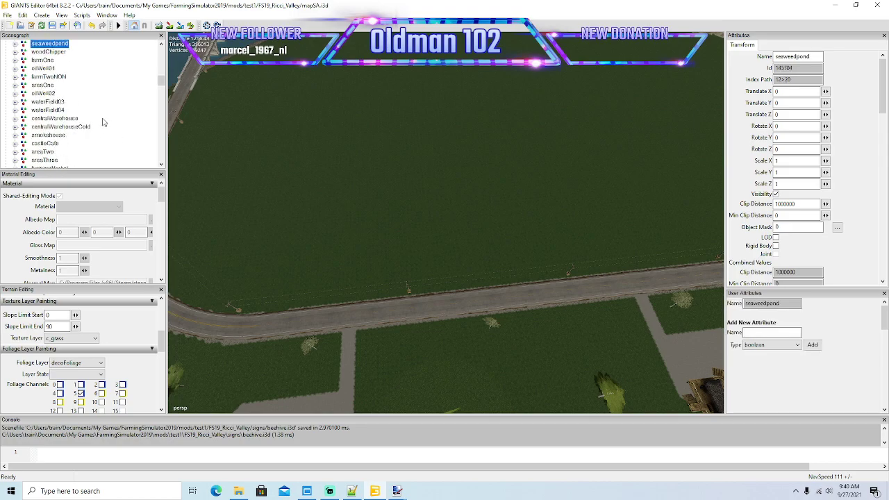
- Continue counting every fifth globalCompany group, selecting areaOne, centralWarehouseCold, farmersMarket, dunkin and tractorSupply
click(46, 85)
scroll(53, 77, down, 1)
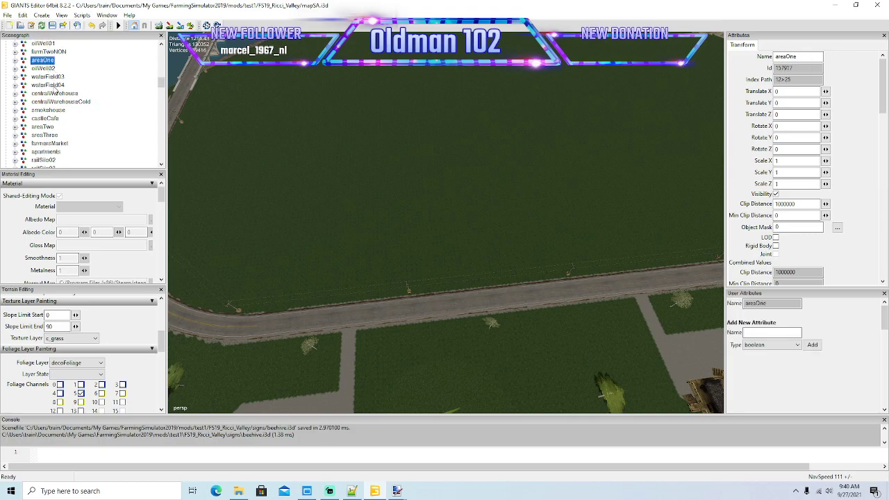
click(68, 102)
scroll(107, 118, down, 1)
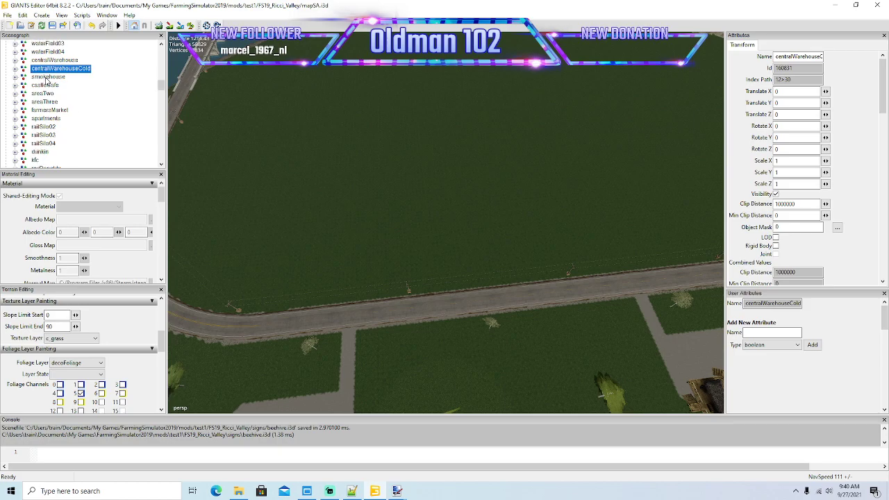
click(57, 111)
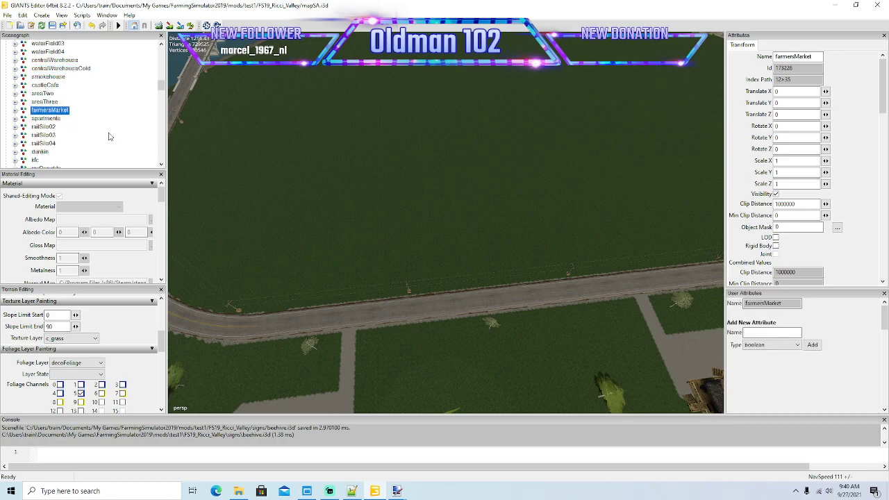
scroll(82, 116, down, 1)
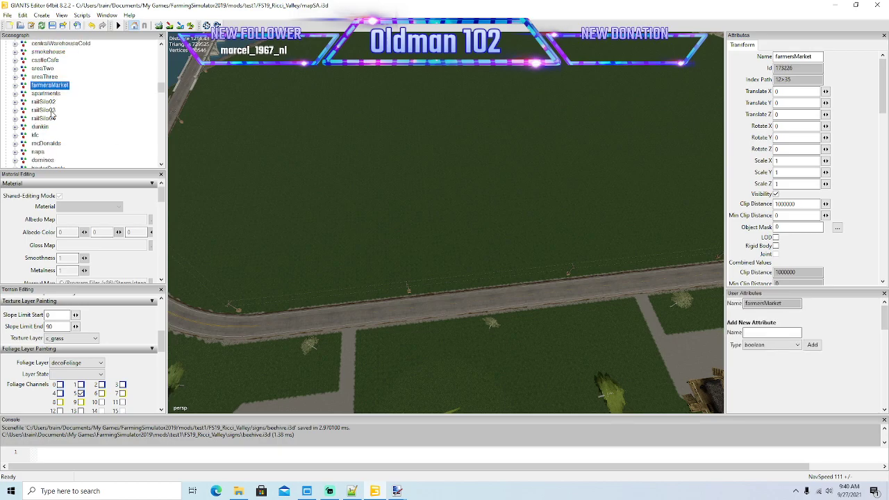
click(40, 127)
scroll(35, 90, down, 2)
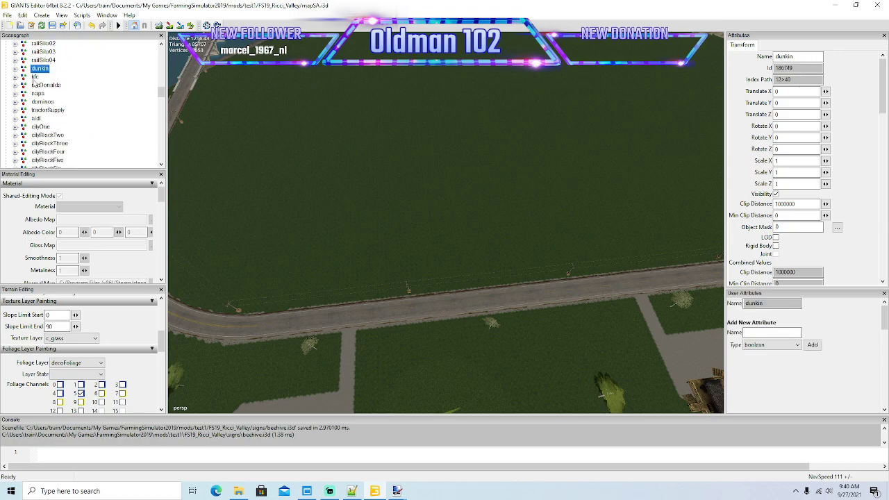
click(47, 110)
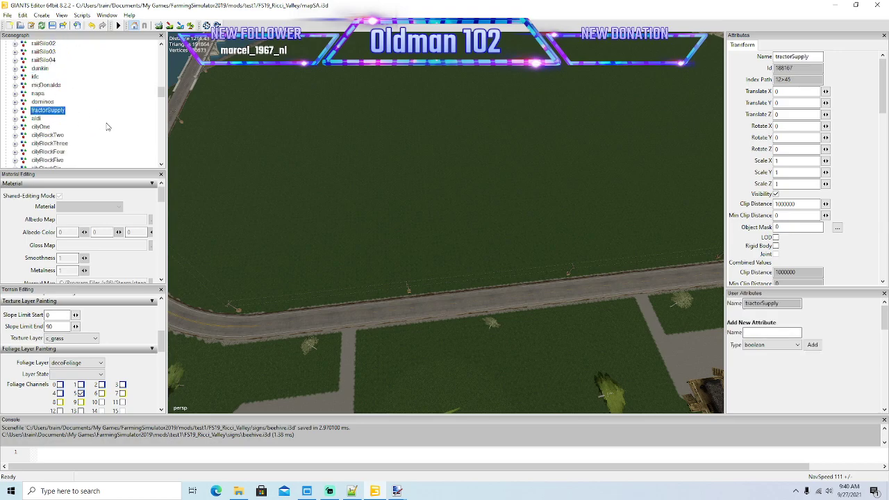
scroll(76, 110, down, 1)
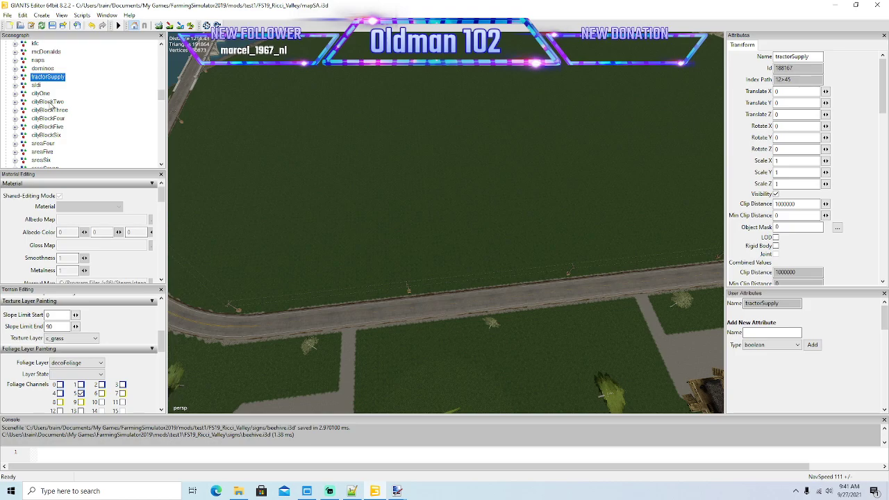
- Keep counting the globalCompany groups by fives through cityBlockFour, areaSix, stoneWashPlant02 and areaFourteen
click(54, 118)
scroll(99, 108, down, 1)
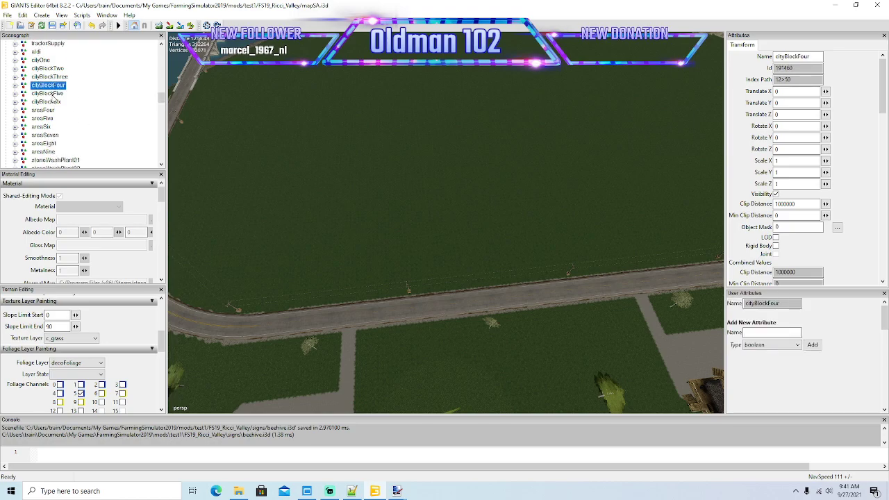
click(50, 127)
scroll(98, 110, down, 2)
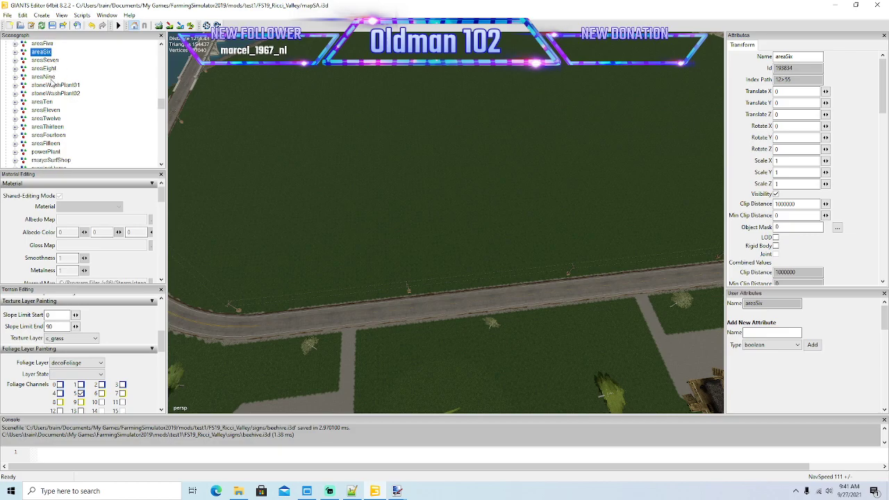
click(61, 92)
scroll(57, 86, down, 1)
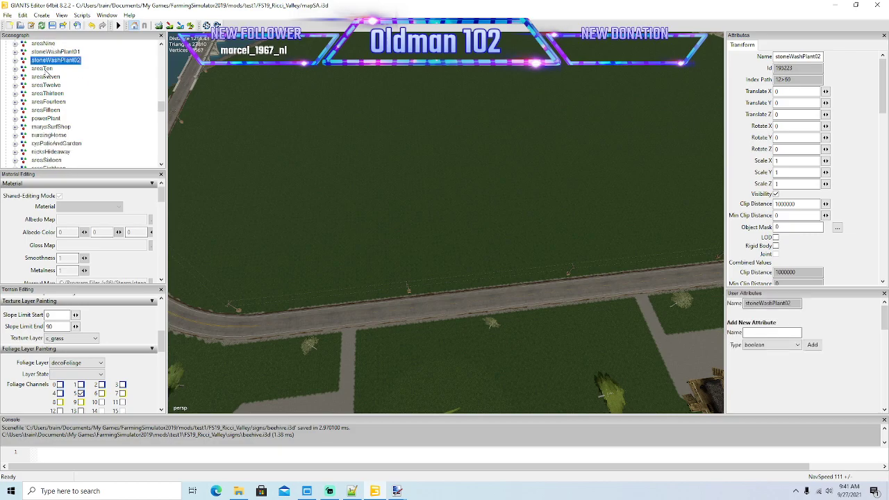
click(59, 102)
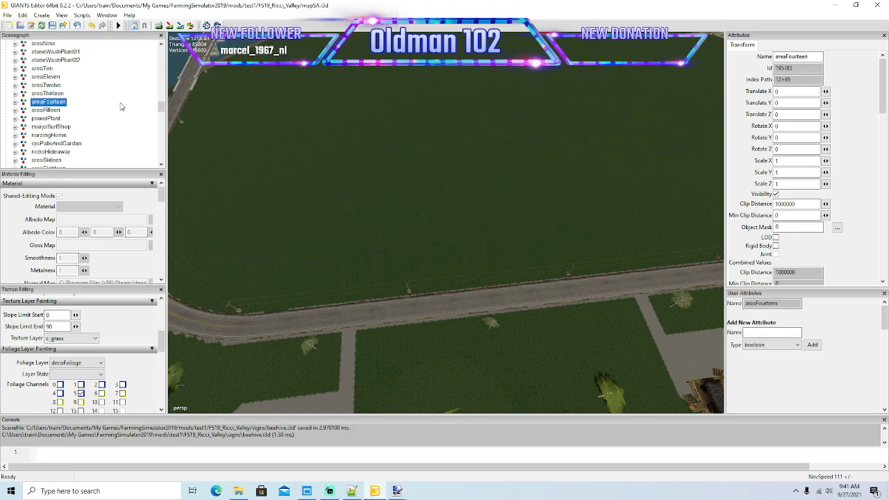
scroll(61, 93, down, 1)
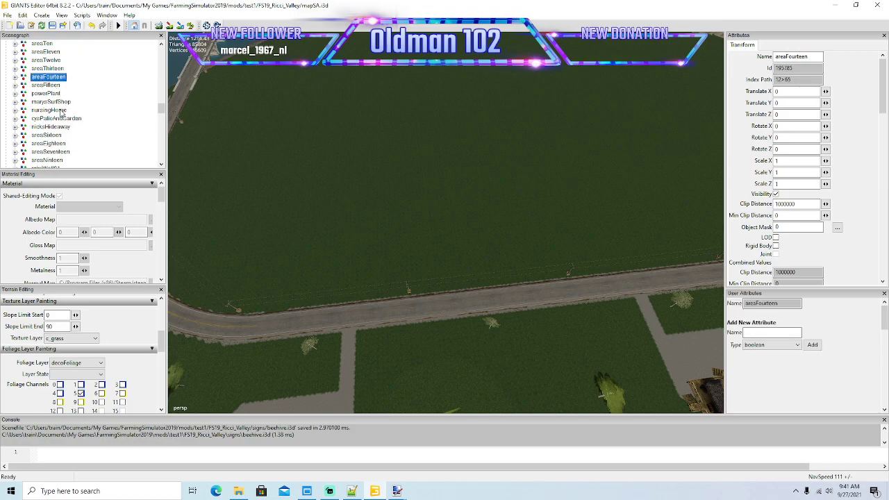
- Count on through the globalCompany groups by fives, marking cysPatioAndGarden, areaNinteen, areaTwentyone and areaTwentytwo
click(59, 118)
scroll(58, 98, down, 2)
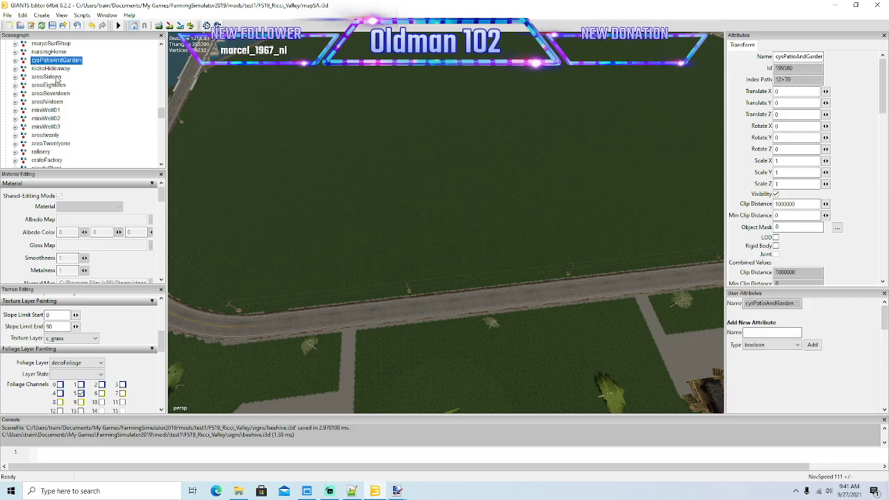
click(59, 102)
scroll(86, 104, down, 1)
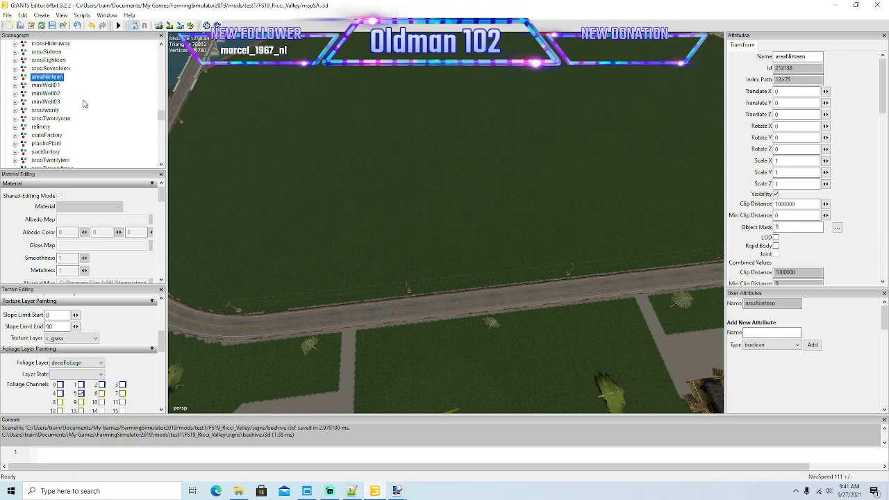
click(60, 119)
scroll(126, 116, down, 3)
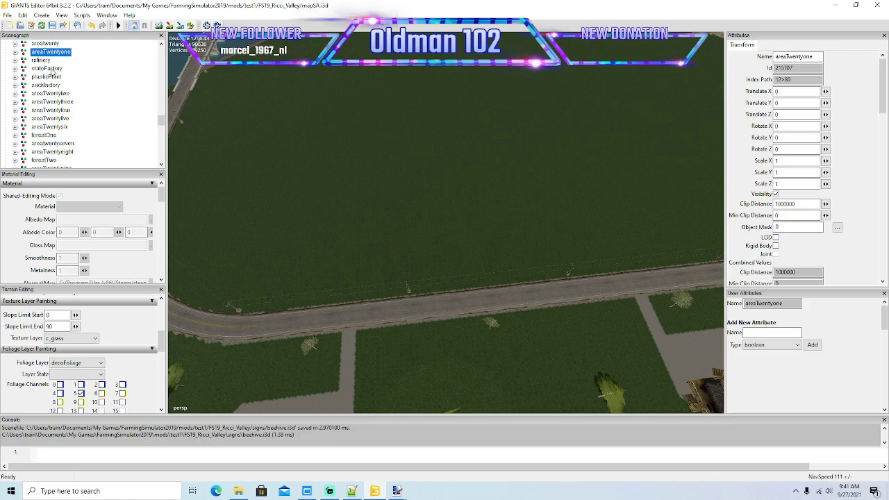
click(61, 93)
scroll(80, 75, down, 2)
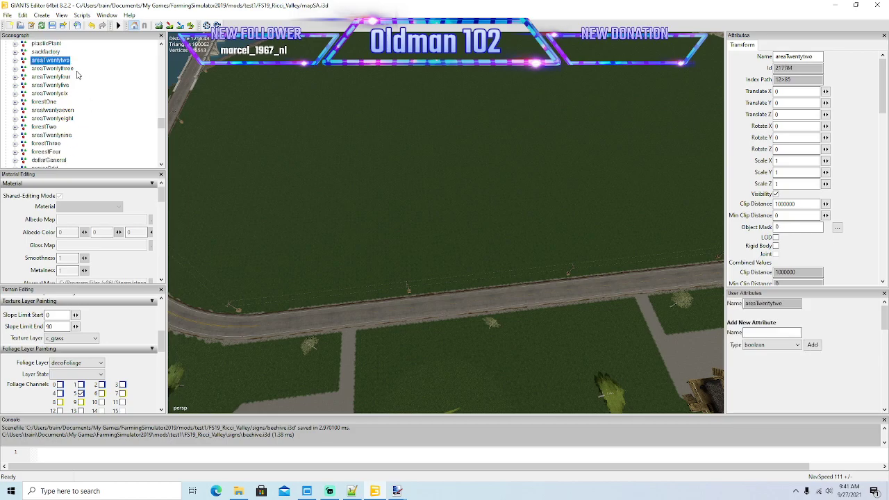
- Finish counting the globalCompany groups by fives, selecting forestOne, forestThree and hatcheryOne as markers
click(45, 102)
scroll(84, 84, down, 1)
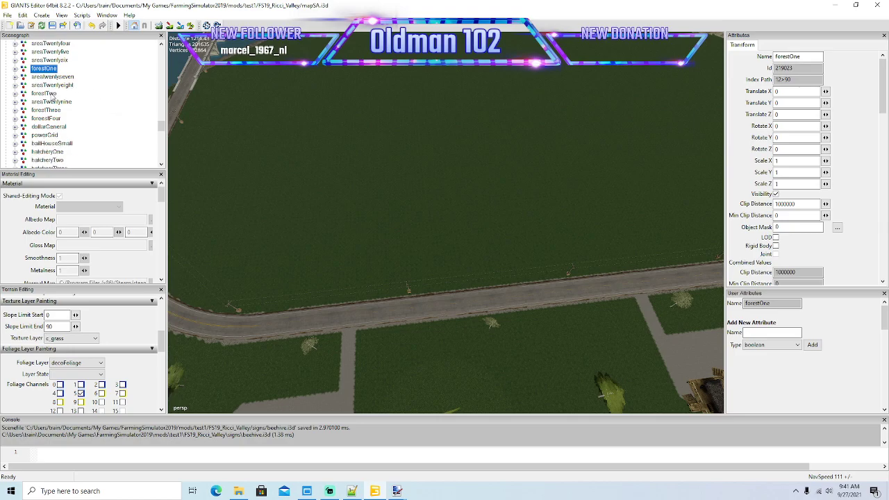
click(59, 111)
scroll(105, 115, down, 1)
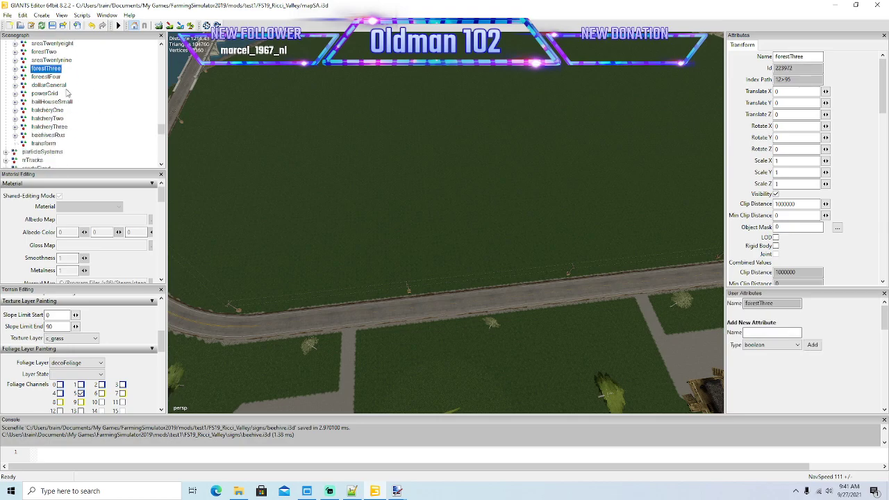
click(65, 110)
scroll(111, 118, down, 1)
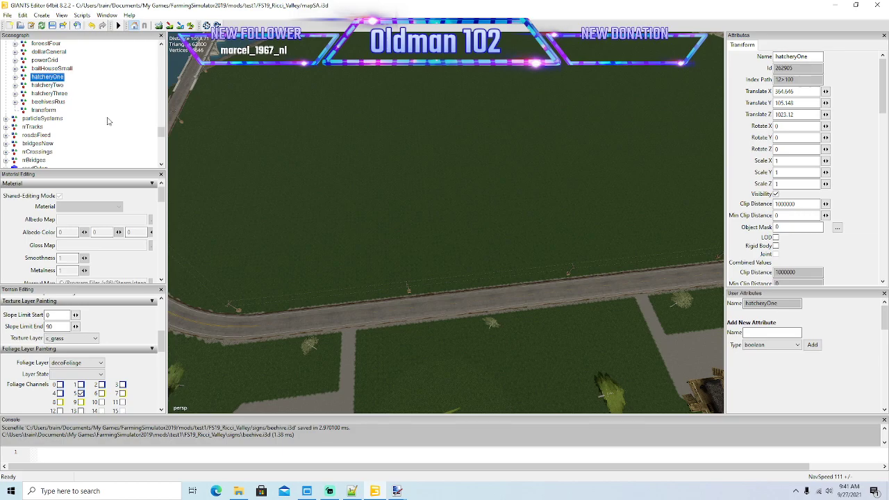
- Duplicate the empty transform group at the end of globalCompany and rename the upper one apiary
click(41, 110)
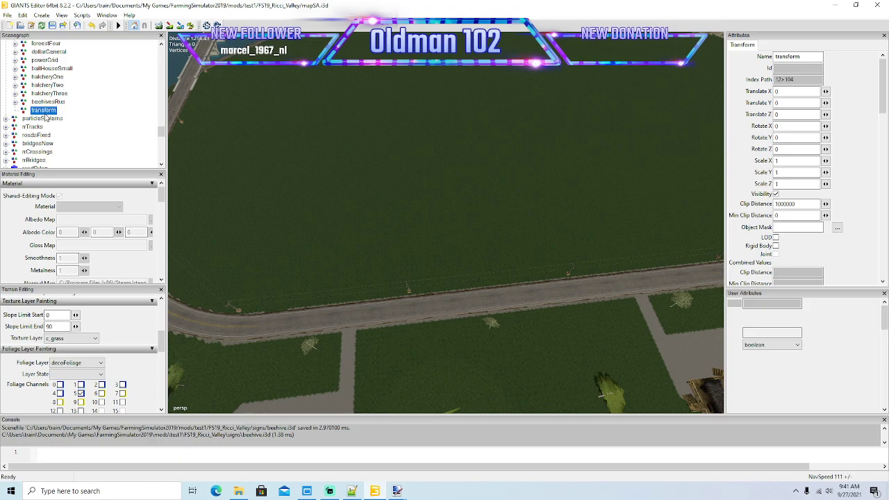
key(ctrl+d)
click(43, 110)
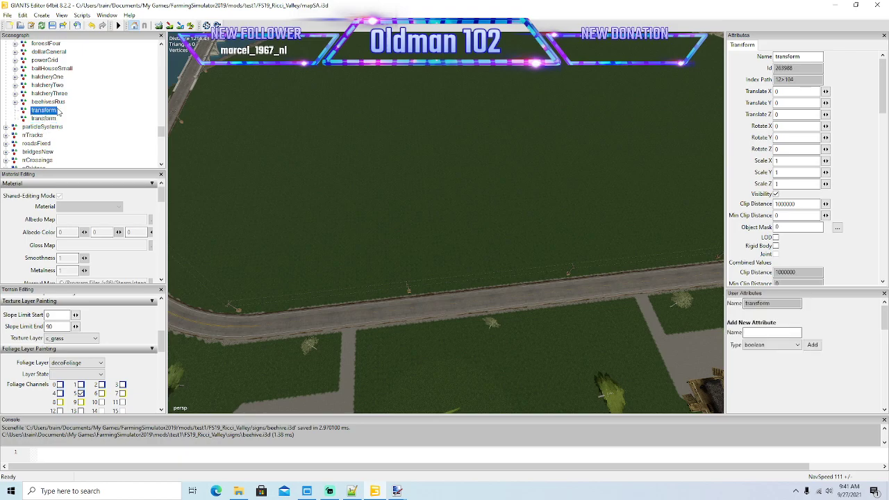
double_click(808, 57)
text(apiary)
key(Return)
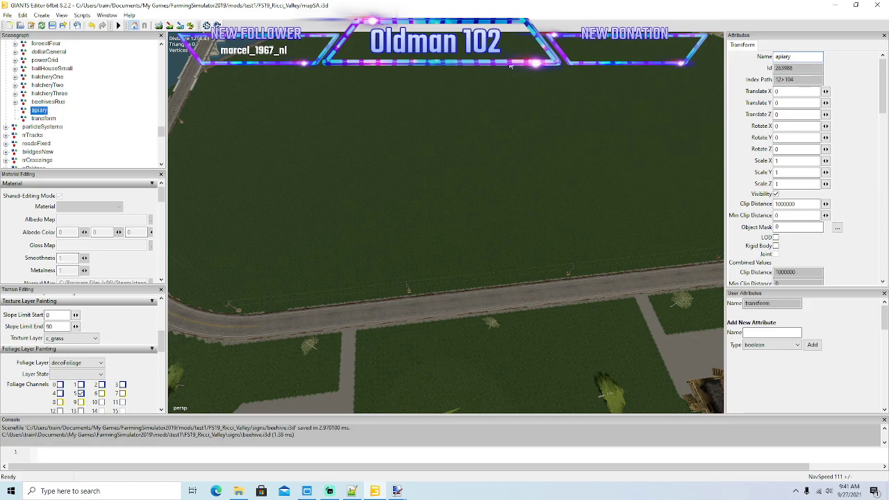
- Position the empty apiary group in the grass field inside the road bend using Interactive Placement
click(23, 15)
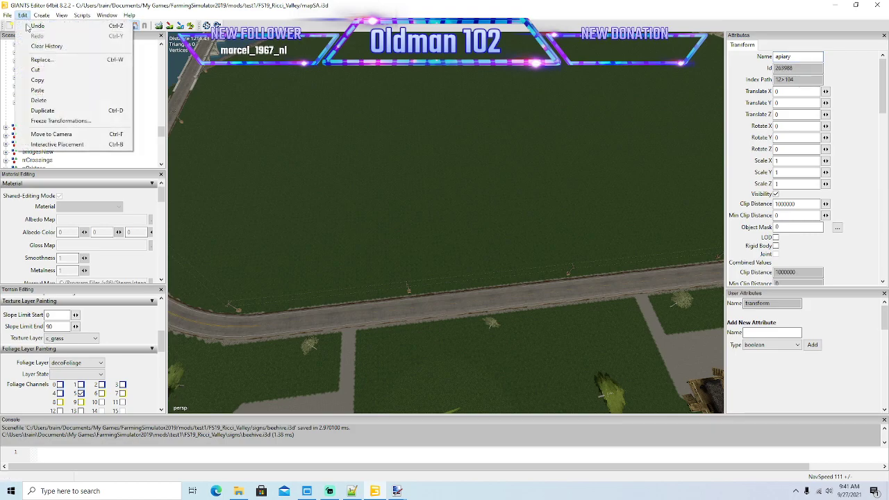
click(45, 144)
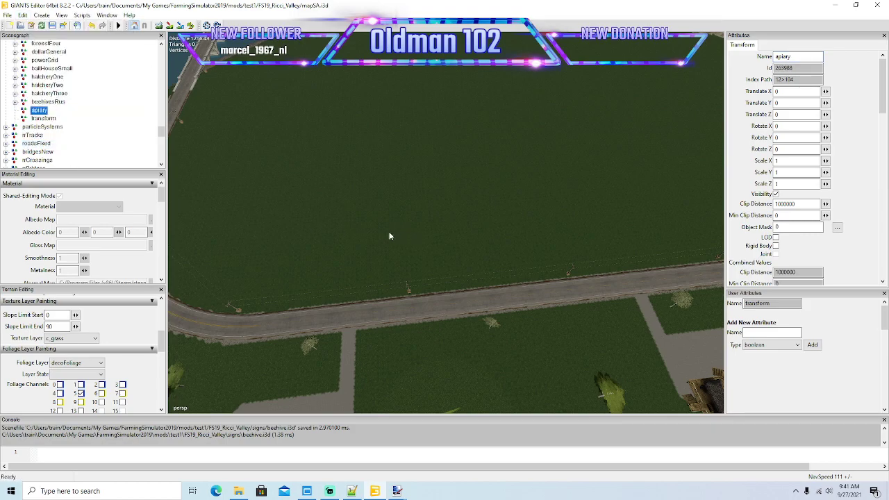
click(413, 195)
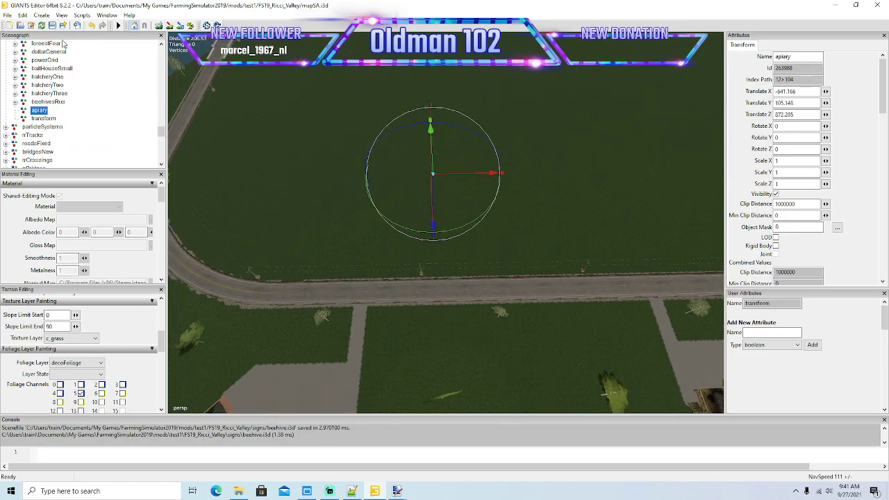
- Import the apiary i3D file from the map's newBuildings folder
click(7, 15)
click(21, 113)
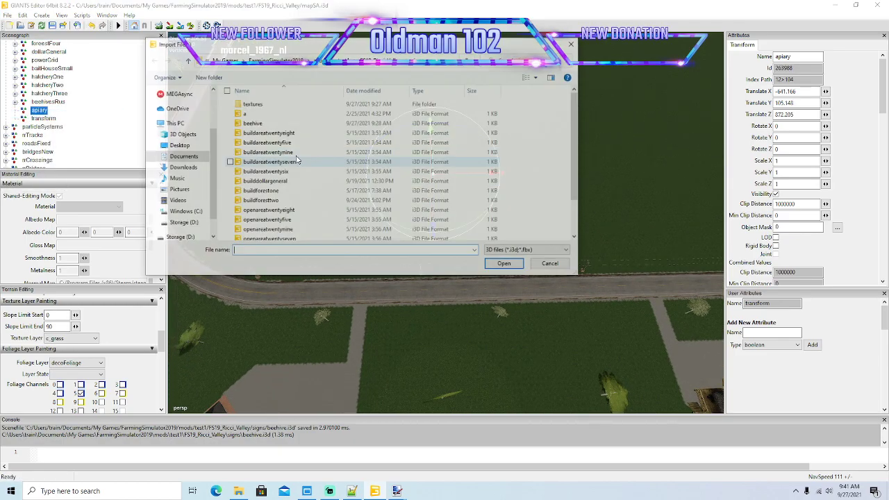
click(363, 60)
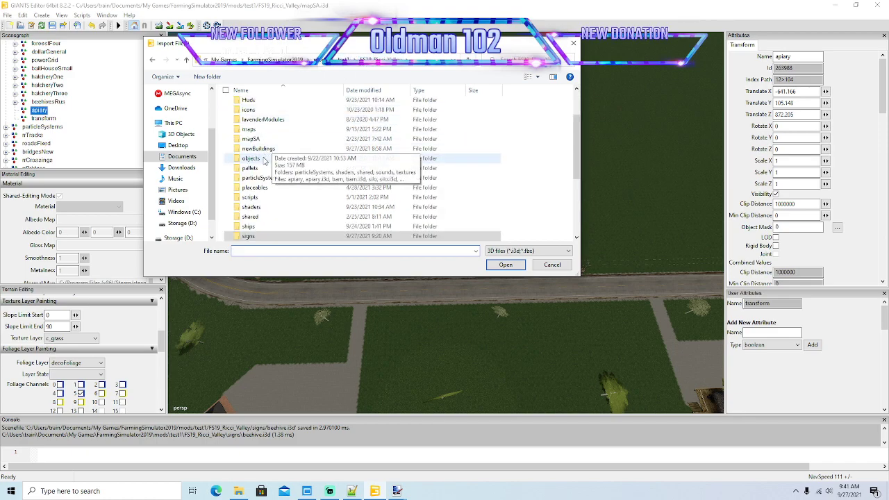
scroll(289, 174, up, 2)
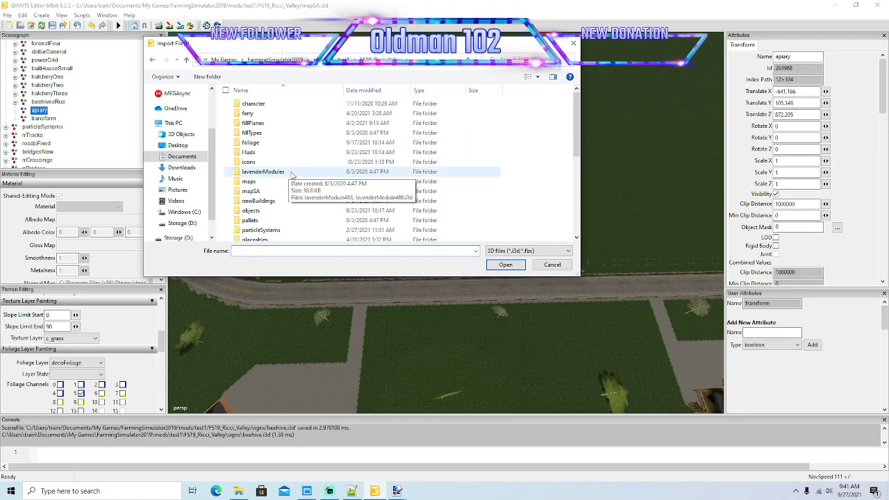
double_click(268, 202)
click(254, 152)
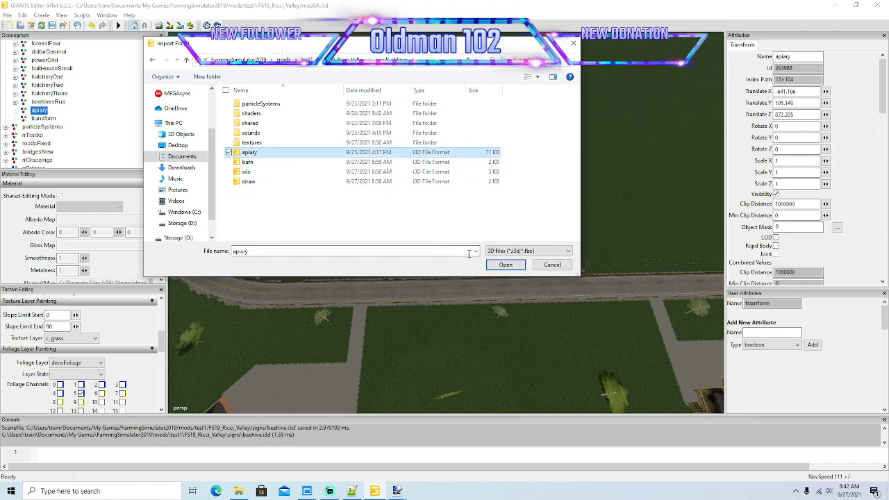
click(506, 264)
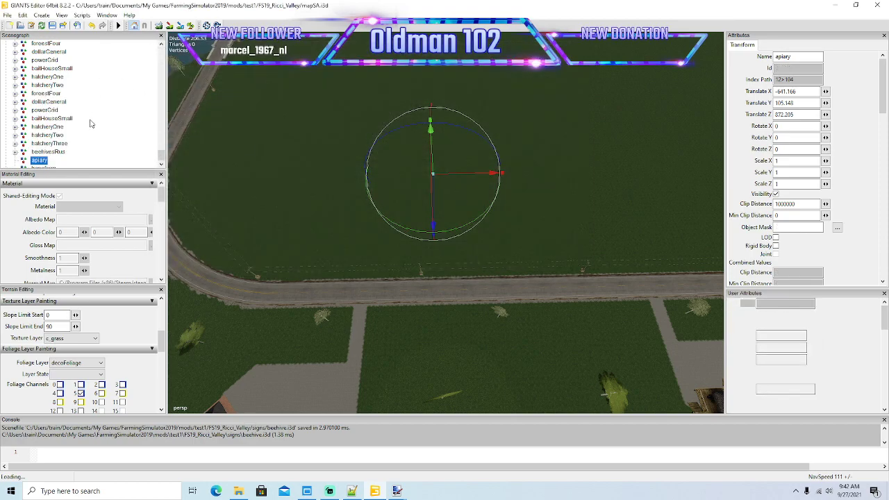
- Cut the imported apiary model and paste it into the apiary group under globalCompany
scroll(97, 118, up, 8)
click(19, 17)
click(42, 70)
click(26, 135)
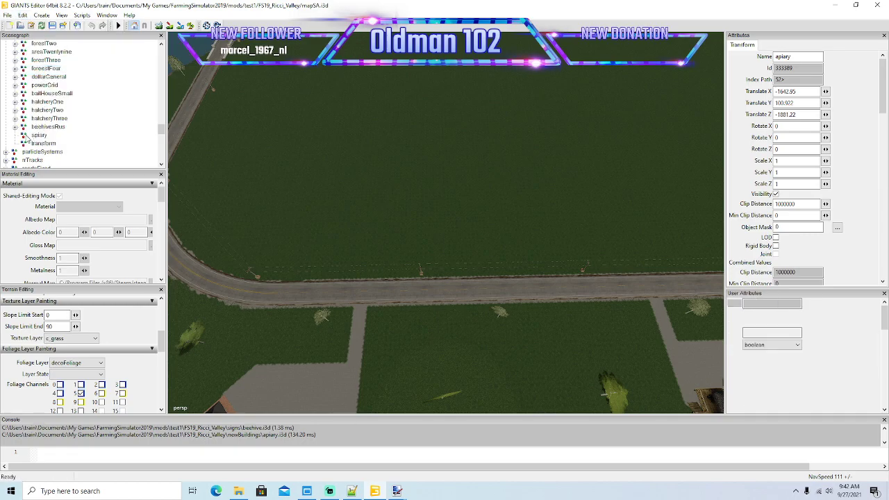
click(25, 137)
click(22, 15)
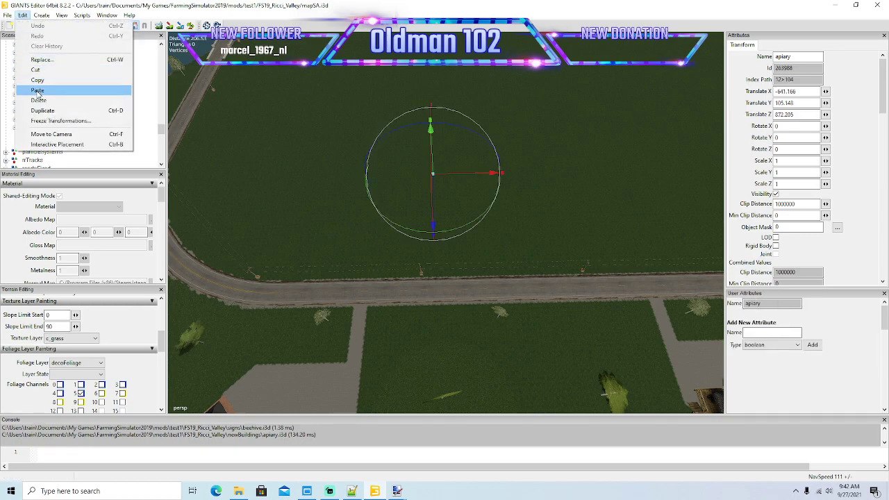
click(38, 91)
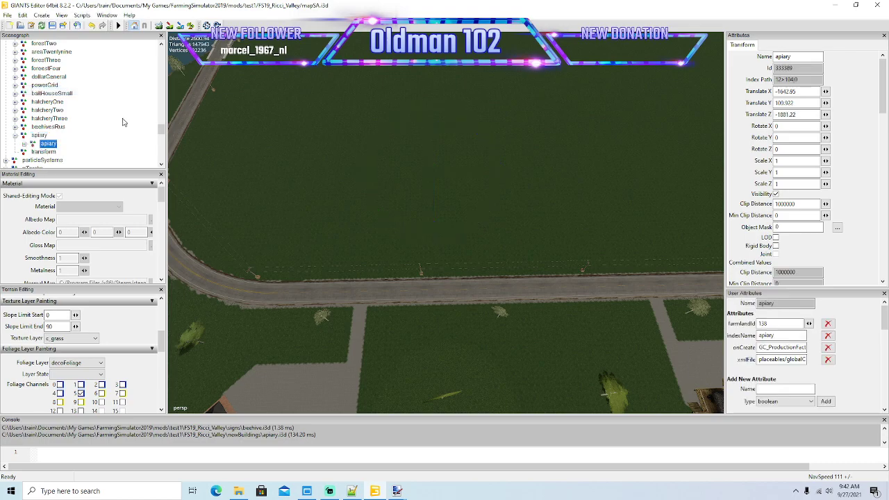
- Place the nested apiary model in the field with Interactive Placement, turn it parallel to the road and set its Y rotation to -90
click(22, 15)
click(78, 144)
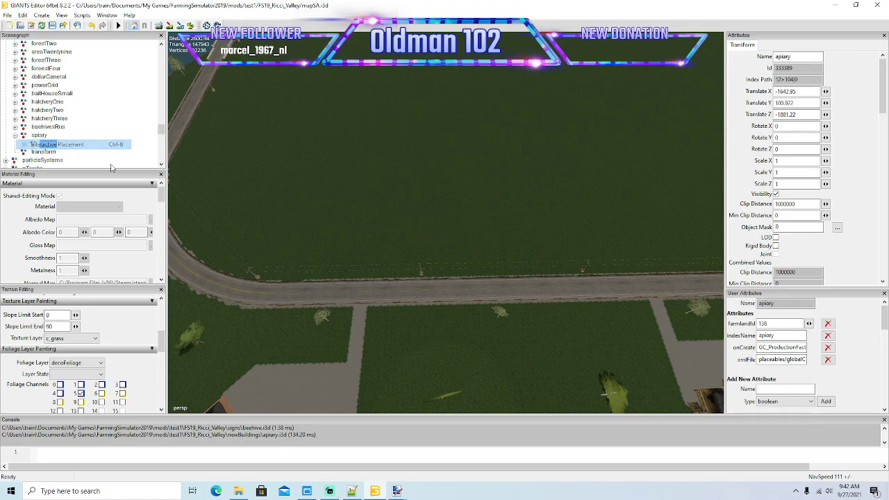
click(463, 191)
scroll(489, 214, down, 4)
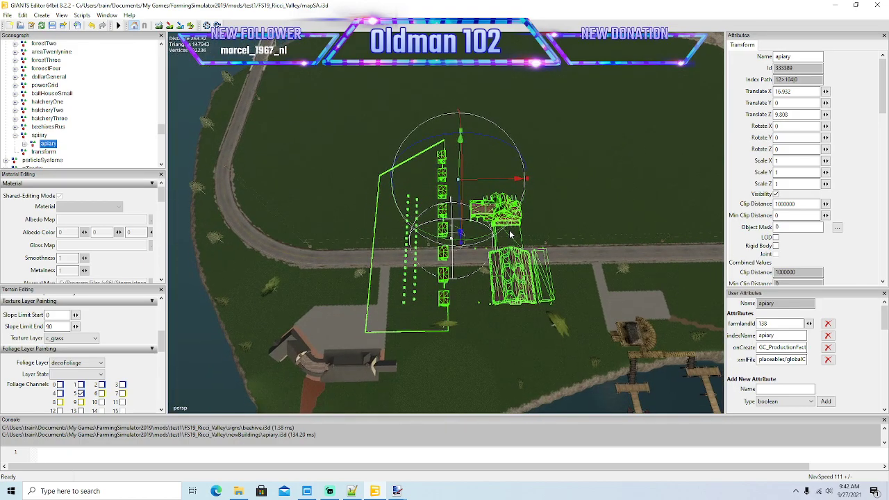
drag(475, 239, 402, 195)
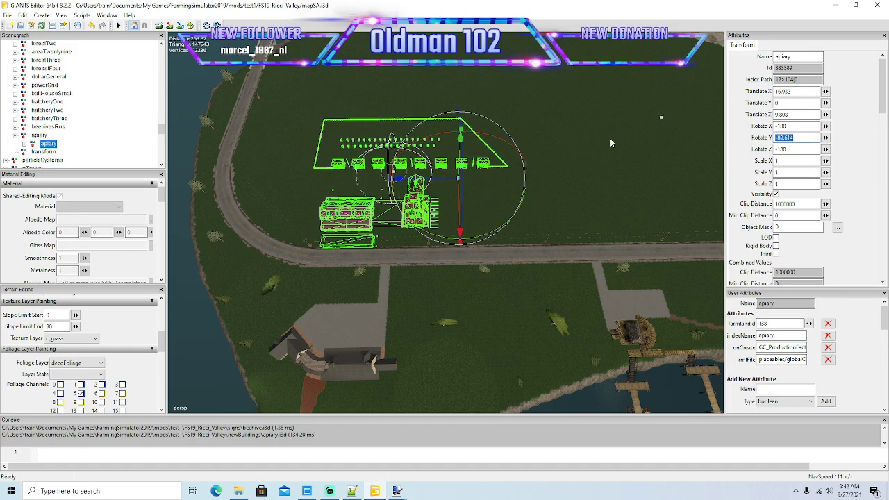
text(-90)
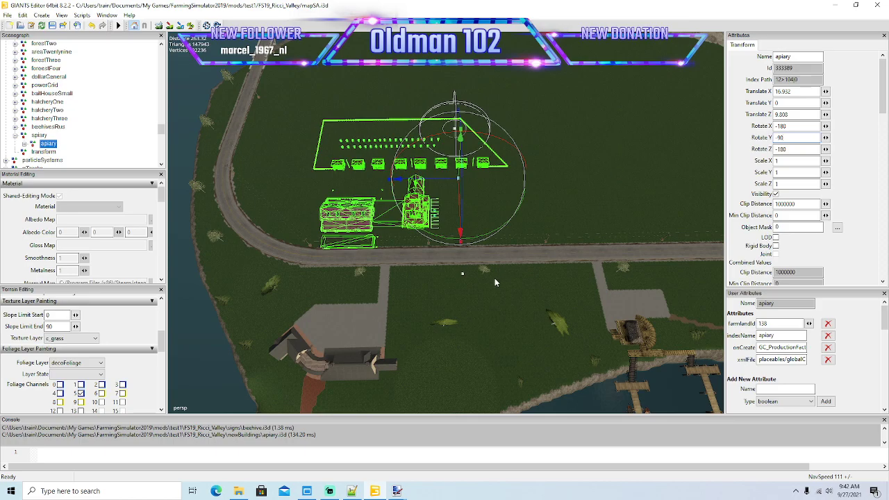
- Move the apiary model across the field to about X 37.919 and Z -29.506 within its group
scroll(525, 243, up, 3)
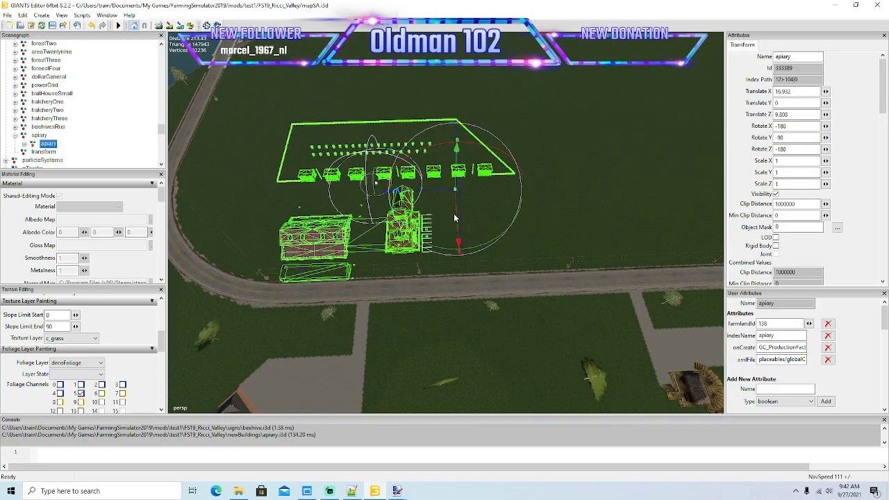
drag(455, 218, 580, 175)
scroll(546, 187, down, 3)
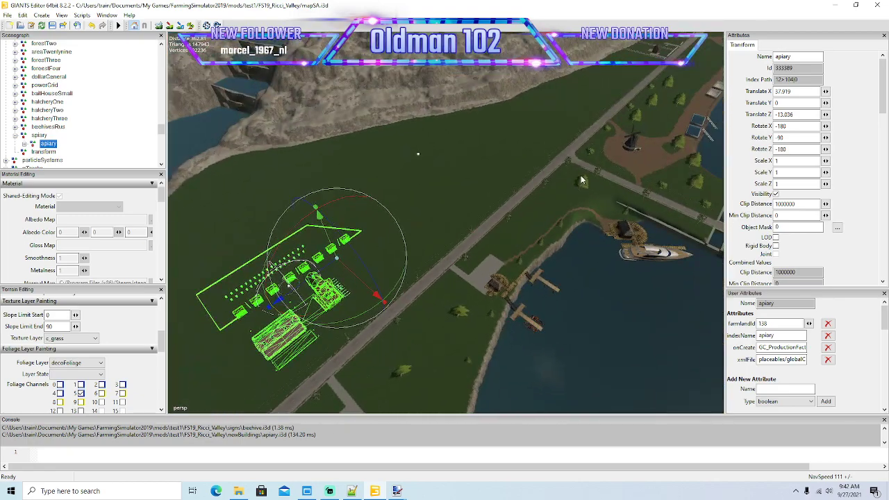
alt+drag(565, 143, 447, 175)
scroll(510, 171, up, 3)
scroll(419, 156, up, 3)
scroll(445, 159, up, 3)
scroll(479, 171, down, 7)
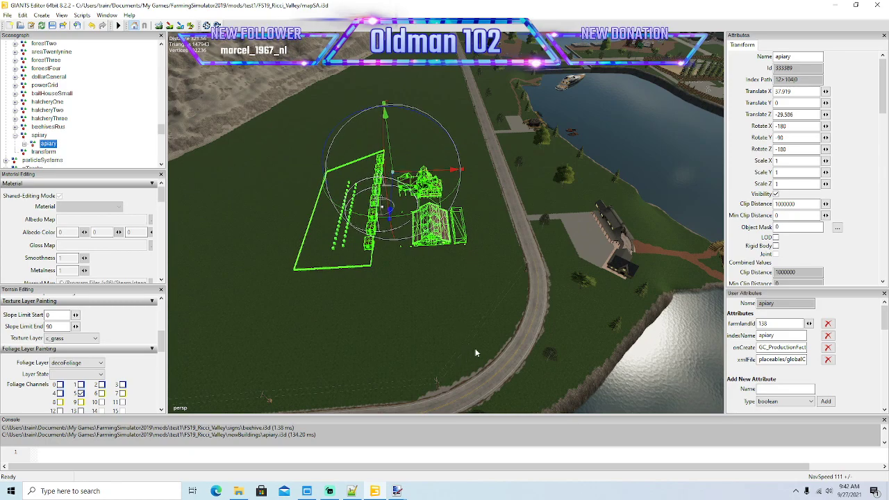
- Check the apiary model's spacing in the field and shift it toward the road to about Z -24.435
scroll(450, 327, down, 4)
alt+drag(448, 326, 453, 319)
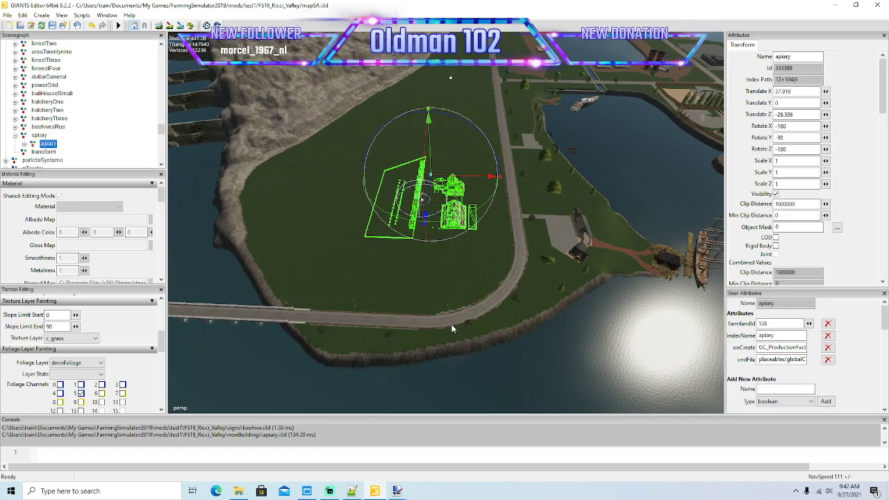
scroll(453, 319, up, 2)
scroll(454, 318, down, 2)
scroll(455, 323, down, 1)
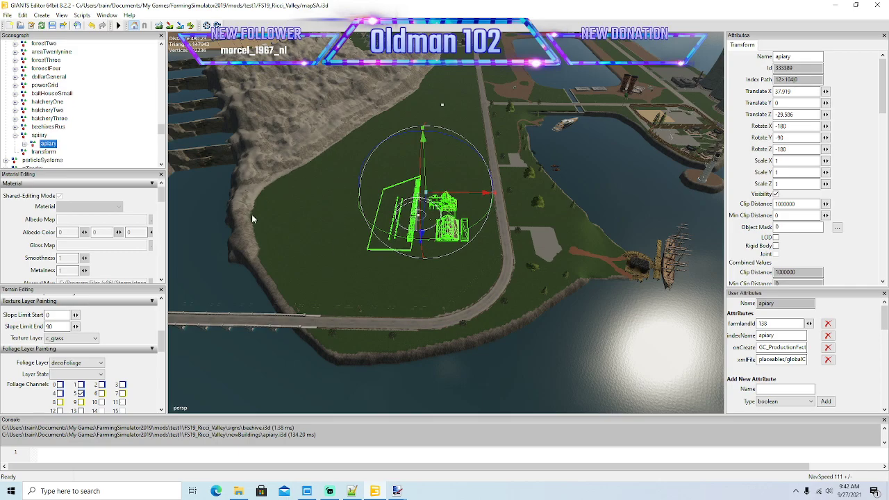
scroll(414, 270, up, 5)
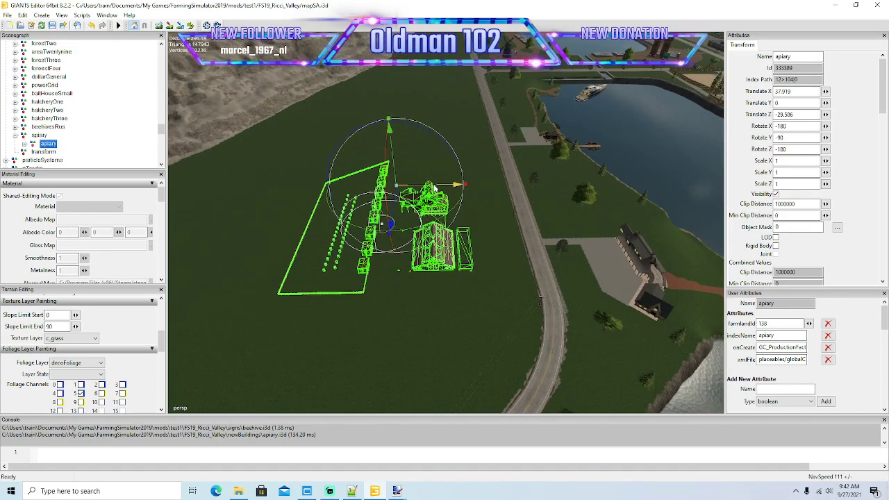
drag(434, 187, 444, 188)
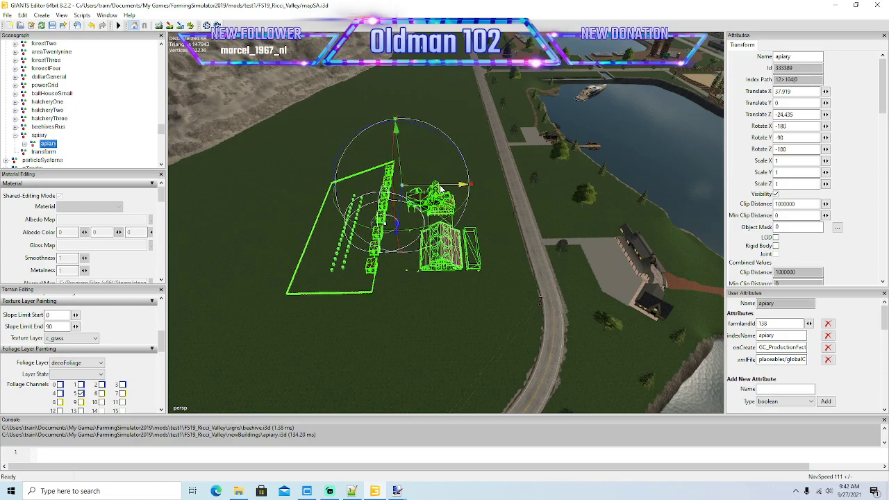
- Select the outer apiary group under globalCompany and move it along the roadside field to about X -264.618
alt+drag(560, 317, 445, 190)
scroll(554, 275, up, 6)
alt+drag(555, 274, 394, 300)
right_drag(394, 304, 452, 241)
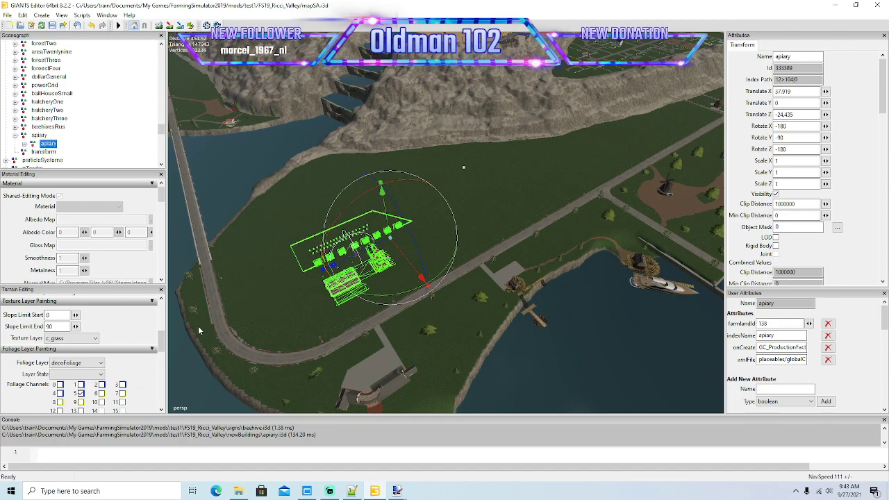
right_drag(399, 252, 431, 268)
right_drag(472, 287, 472, 290)
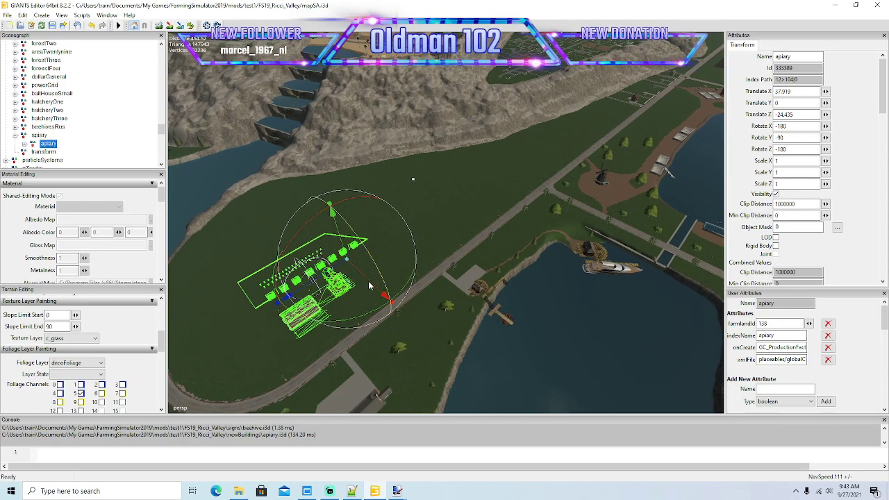
click(24, 136)
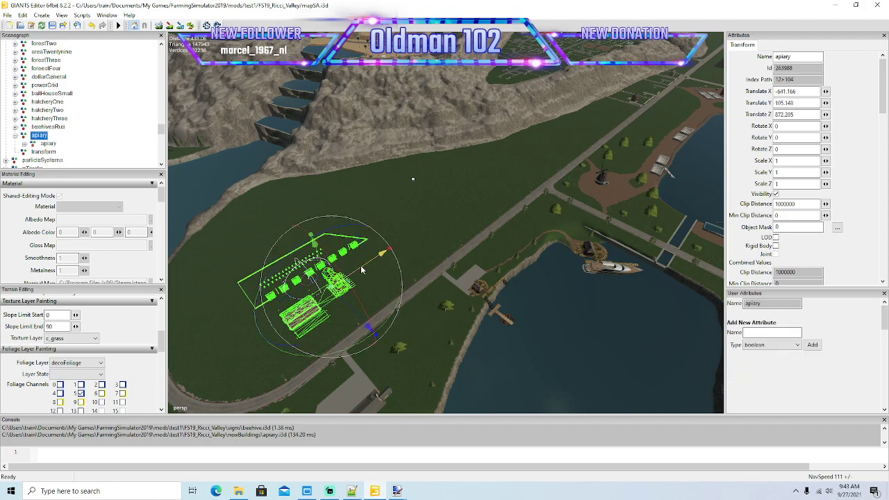
click(483, 207)
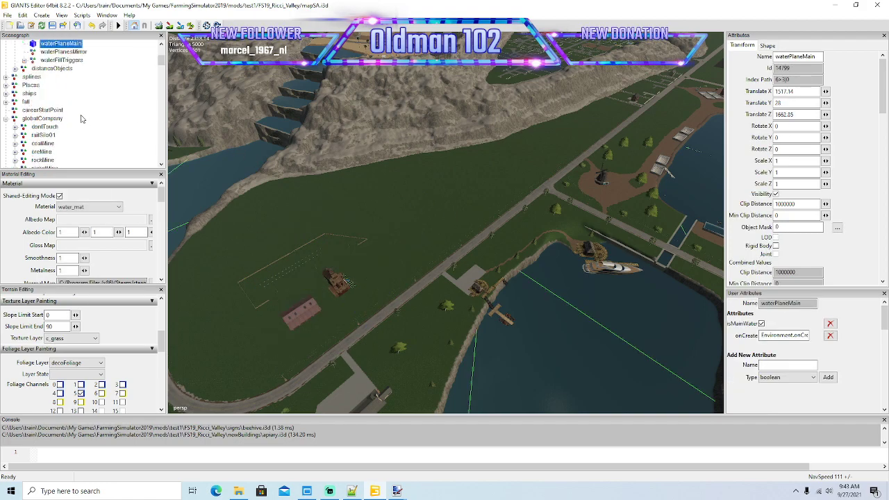
drag(161, 69, 136, 131)
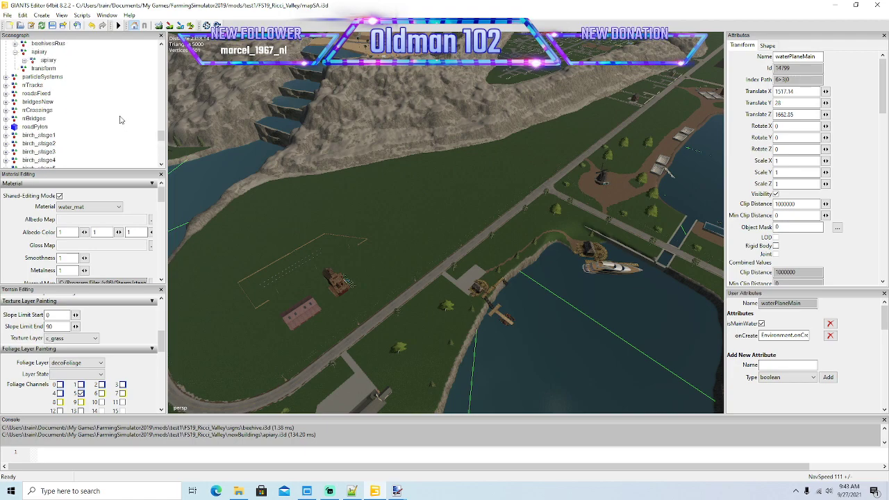
click(32, 54)
drag(370, 261, 619, 184)
- Move the apiary group opposite the windmill and closer to the road, to about X -178.084 and Z 895.694
scroll(619, 184, up, 8)
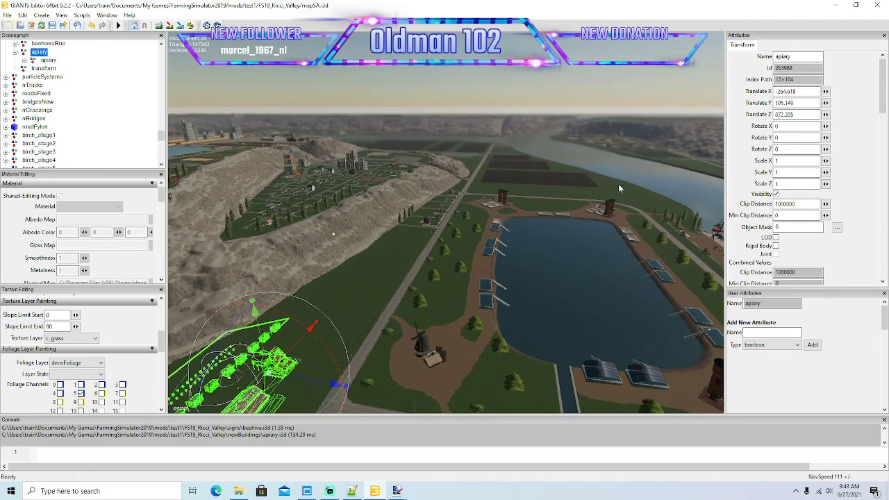
scroll(618, 184, up, 10)
alt+drag(550, 227, 474, 259)
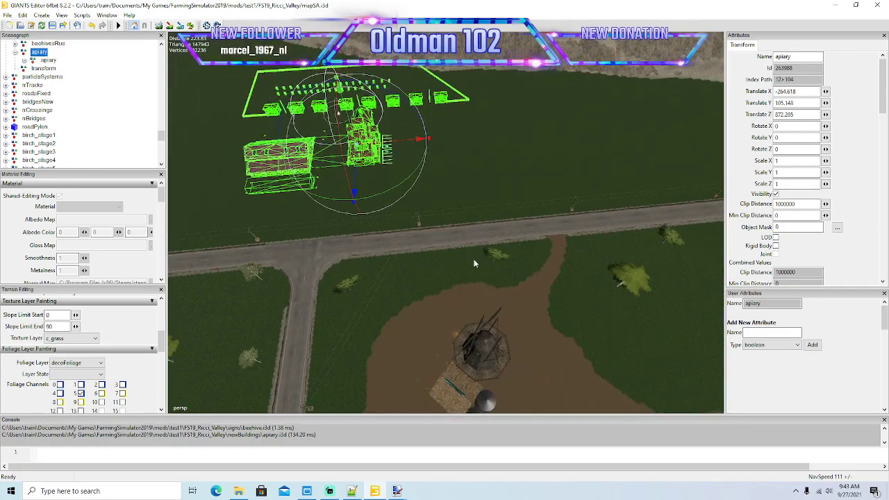
drag(355, 169, 565, 181)
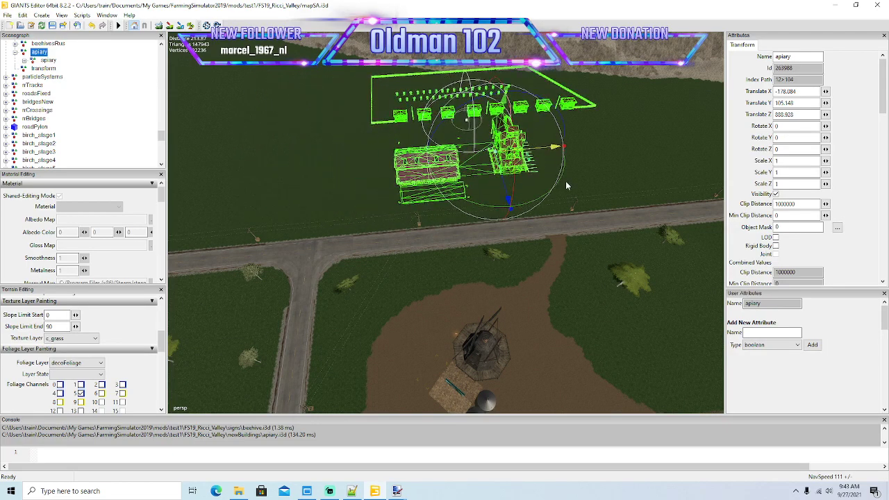
drag(502, 184, 563, 209)
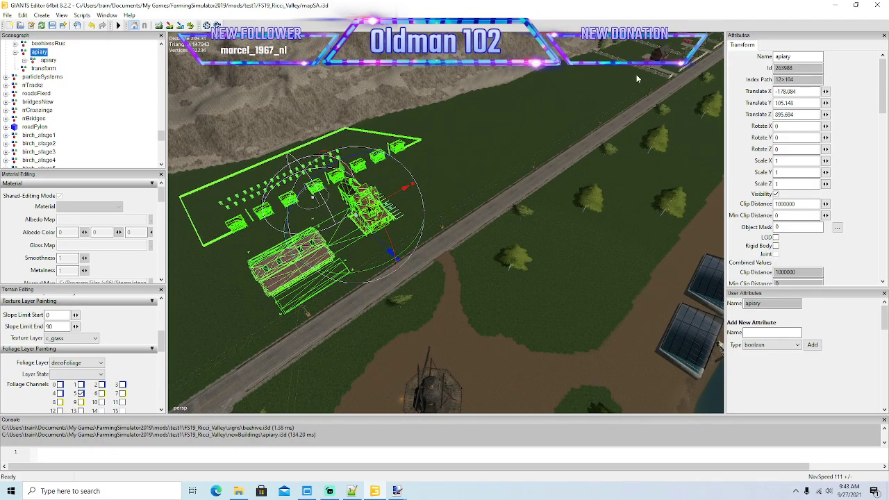
- Examine the apiary's spacing from the road, the side-road junction and the cliff from several angles
right_drag(522, 188, 575, 119)
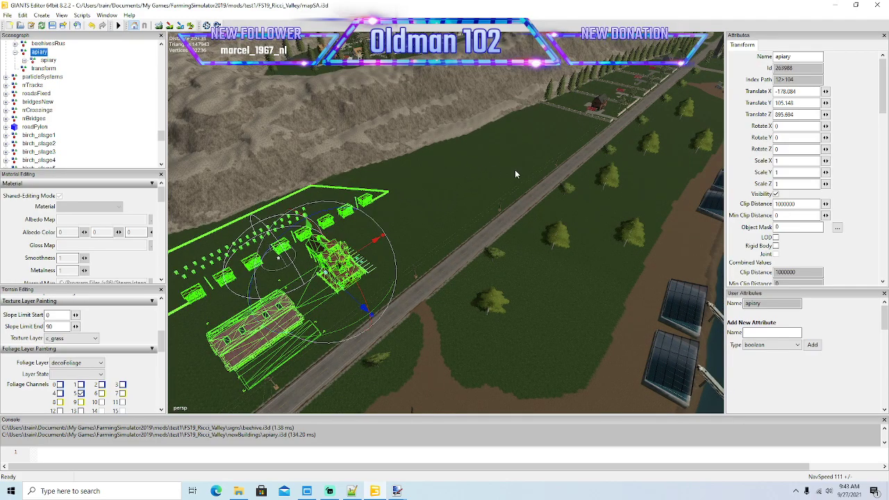
scroll(535, 195, up, 3)
alt+drag(535, 196, 522, 202)
right_drag(559, 203, 493, 217)
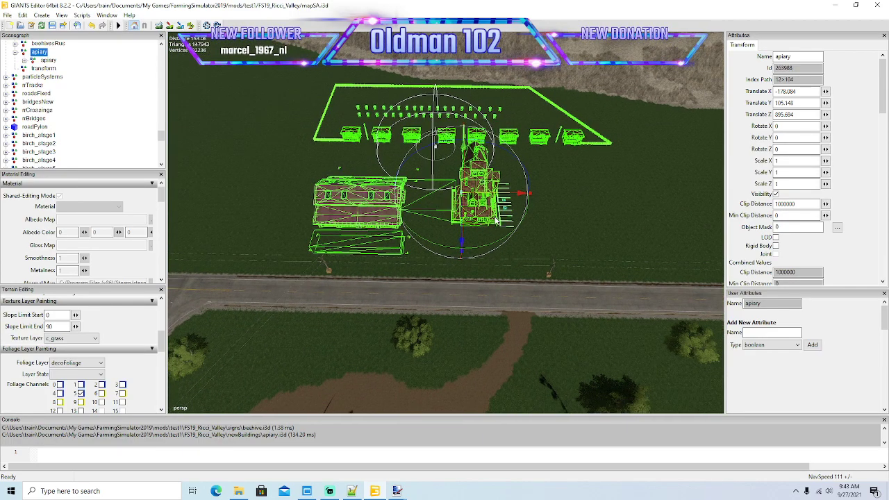
scroll(494, 219, down, 3)
alt+drag(495, 220, 562, 220)
scroll(415, 203, up, 4)
scroll(423, 195, up, 4)
scroll(562, 219, down, 3)
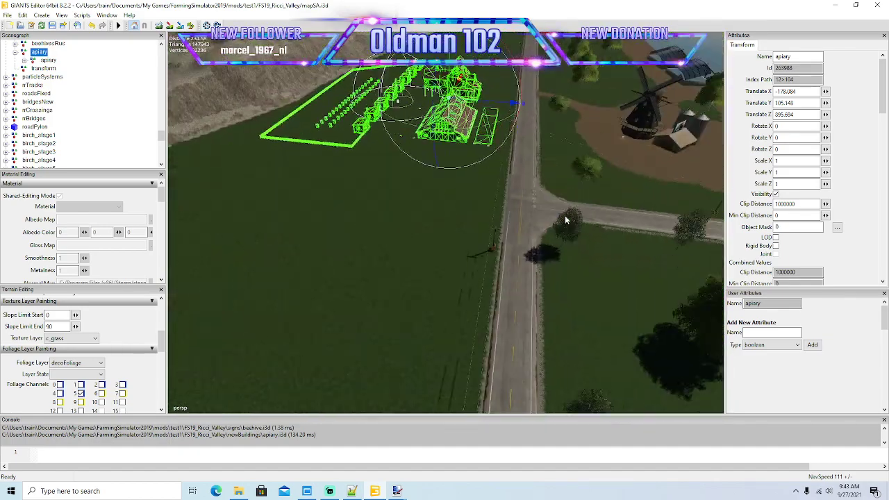
alt+drag(499, 235, 533, 235)
scroll(446, 208, up, 3)
scroll(539, 229, down, 3)
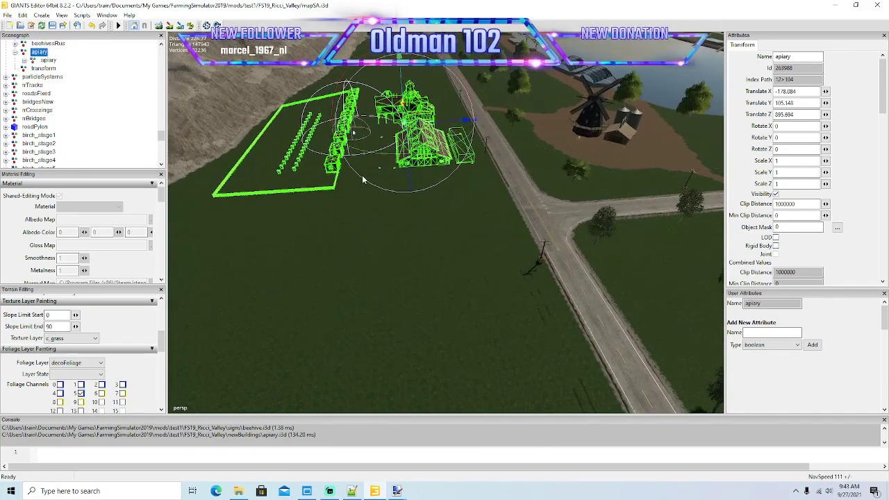
- Shift the nested apiary model away from the road toward the cliff, to about Z -43.959 within its group
click(43, 60)
drag(426, 106, 397, 109)
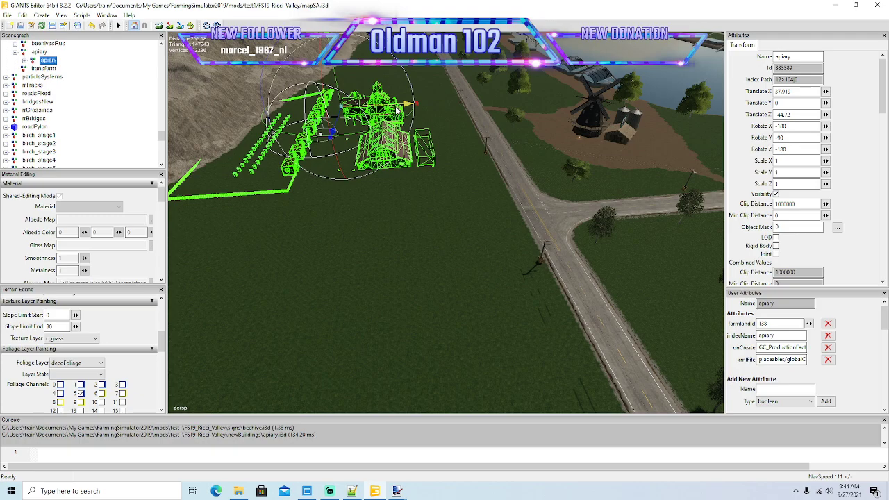
alt+drag(448, 170, 312, 171)
scroll(443, 130, up, 6)
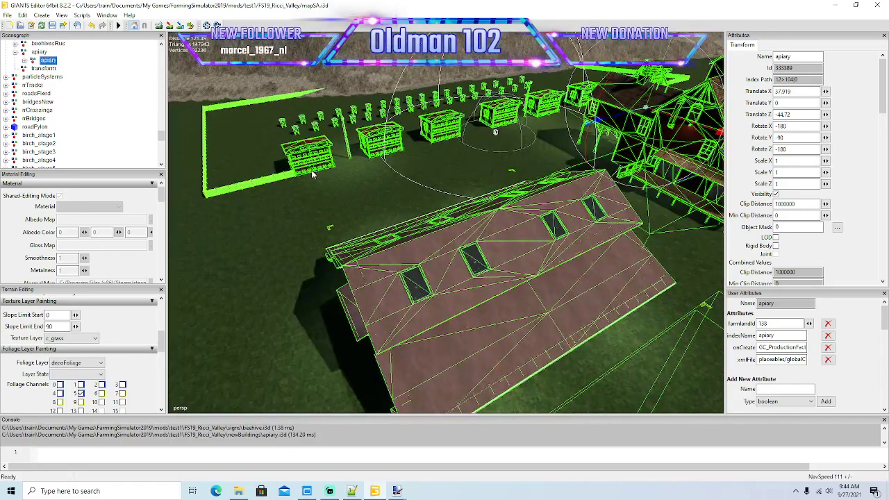
alt+drag(370, 176, 349, 184)
scroll(350, 184, down, 5)
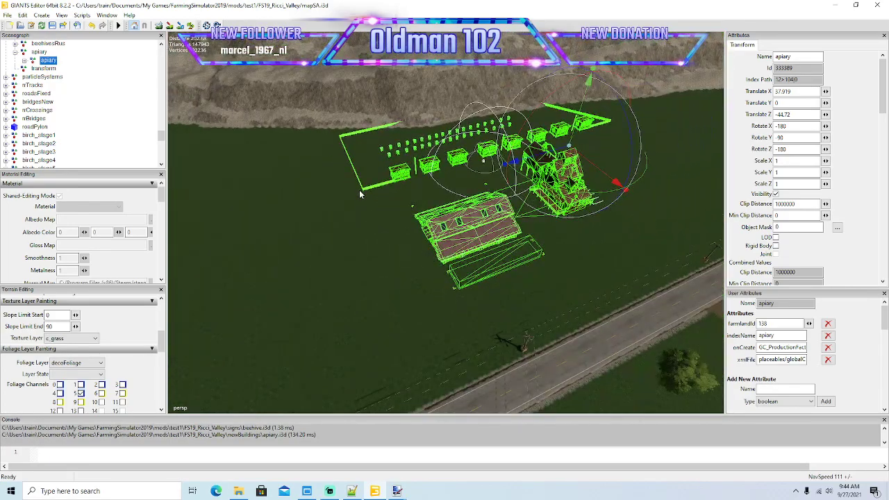
alt+drag(526, 175, 539, 195)
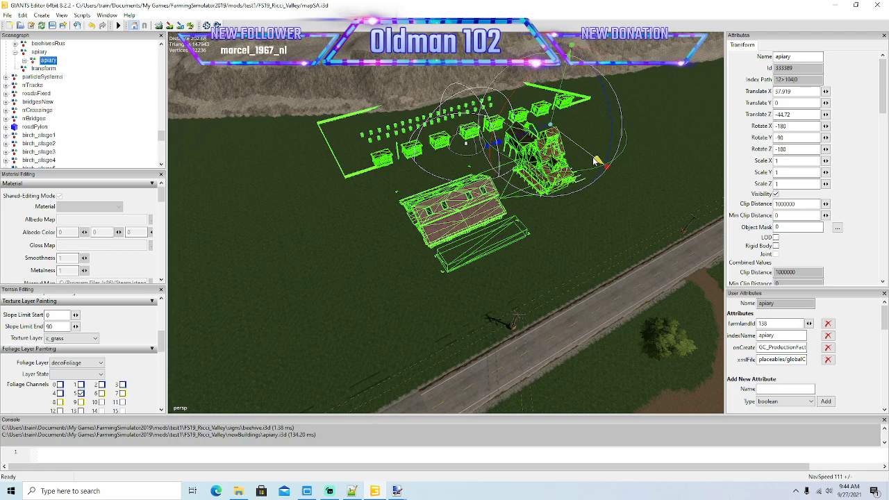
drag(591, 156, 594, 159)
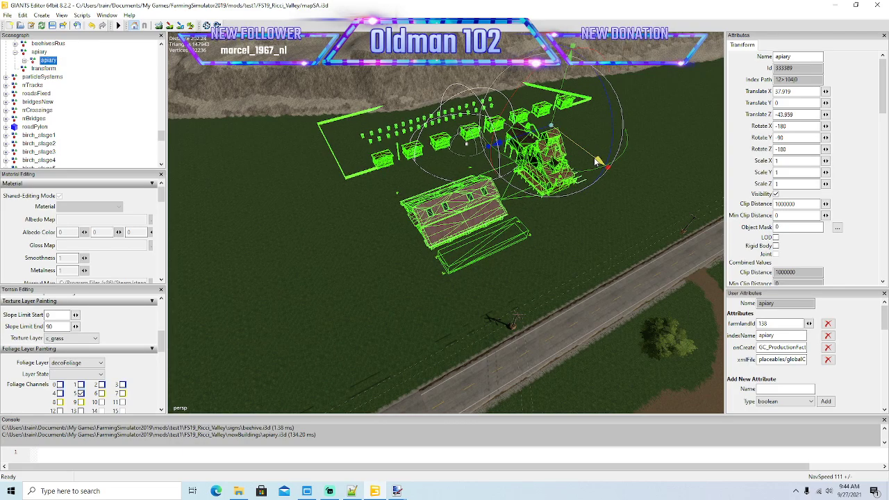
- Delete the twelve FenceTypeC8M sections one by one from the long fence run along the cliff behind the beehives
alt+drag(523, 234, 554, 233)
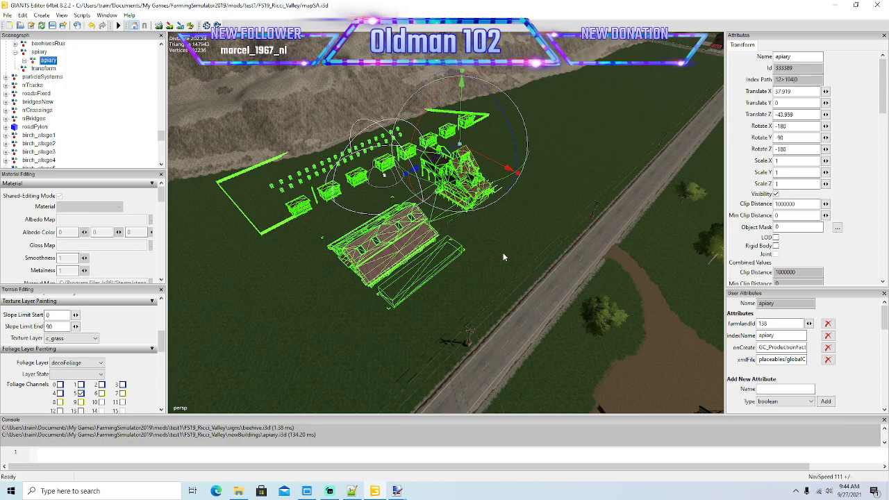
alt+drag(493, 273, 424, 229)
scroll(423, 228, up, 8)
right_drag(423, 233, 451, 278)
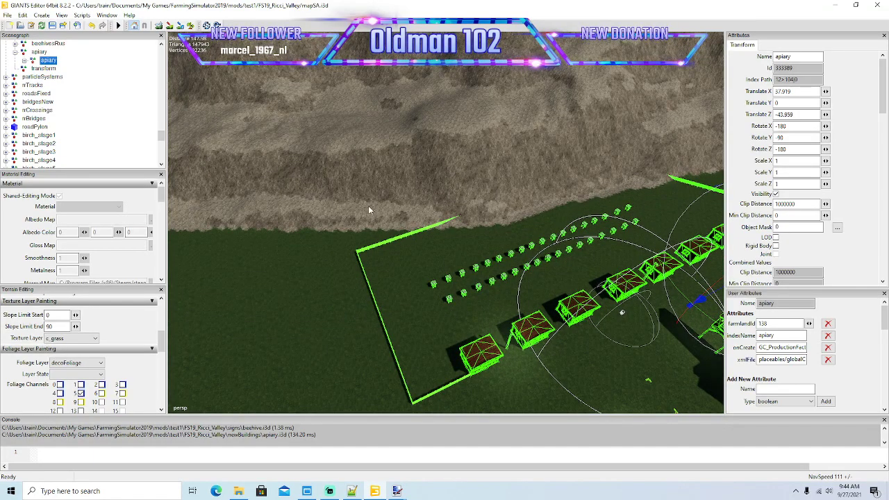
scroll(442, 269, up, 5)
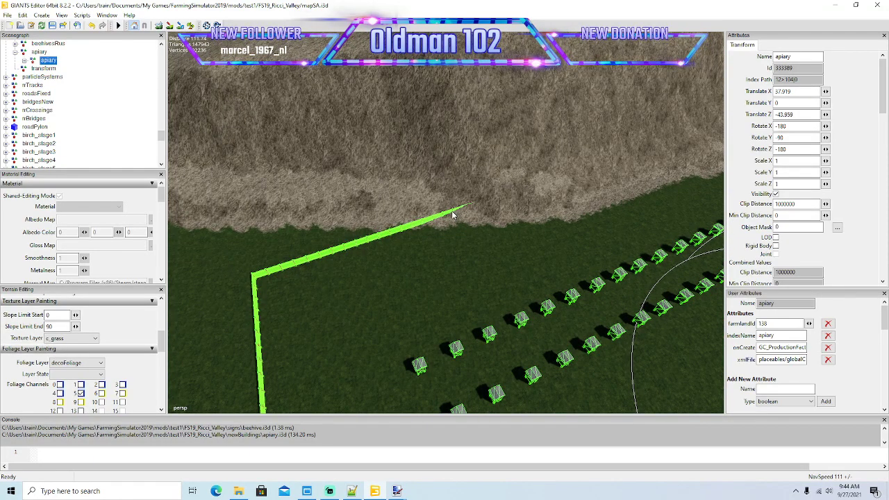
click(452, 212)
scroll(464, 300, down, 10)
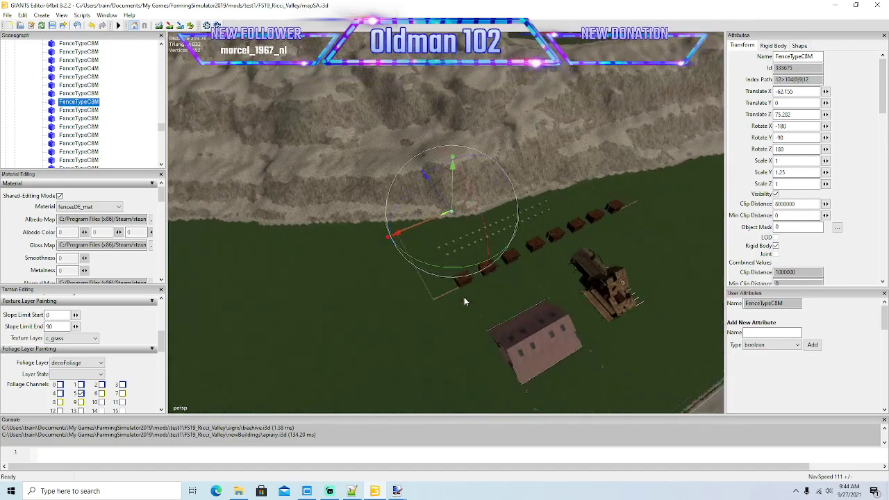
scroll(464, 299, up, 5)
alt+drag(466, 299, 490, 299)
scroll(490, 299, down, 3)
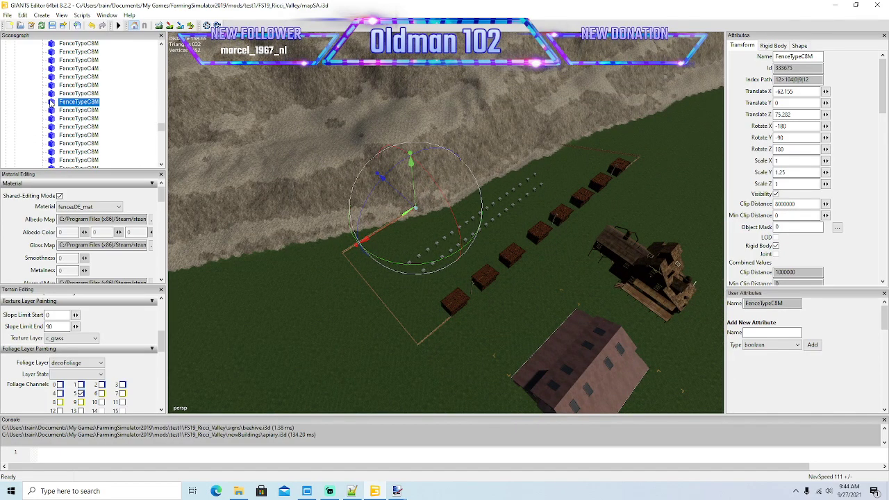
key(Delete)
click(52, 105)
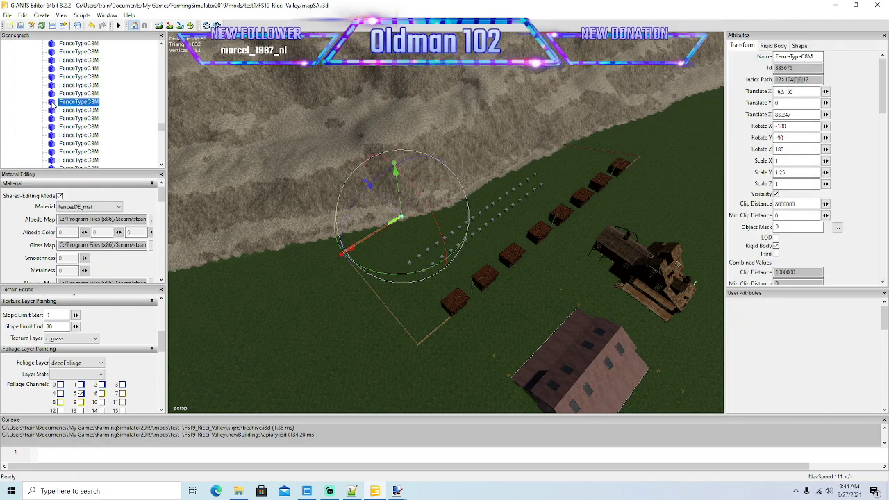
key(Delete)
click(51, 104)
key(Delete)
click(51, 105)
key(Delete)
click(52, 104)
key(Delete)
click(51, 104)
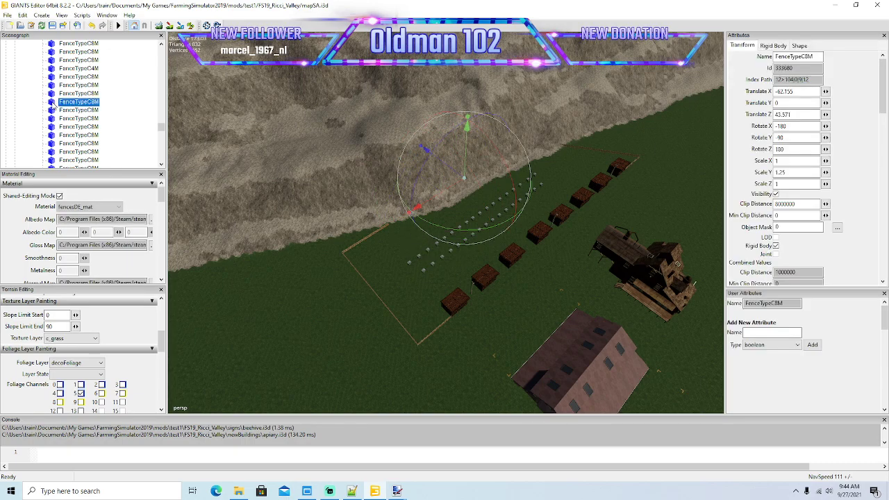
key(Delete)
click(52, 104)
key(Delete)
click(52, 105)
key(Delete)
click(54, 104)
key(Delete)
click(53, 104)
key(Delete)
click(52, 103)
key(Delete)
click(53, 103)
key(Delete)
- Try to delete the FenceTypeC8M section beside the last bee house at the far end of the row
click(52, 103)
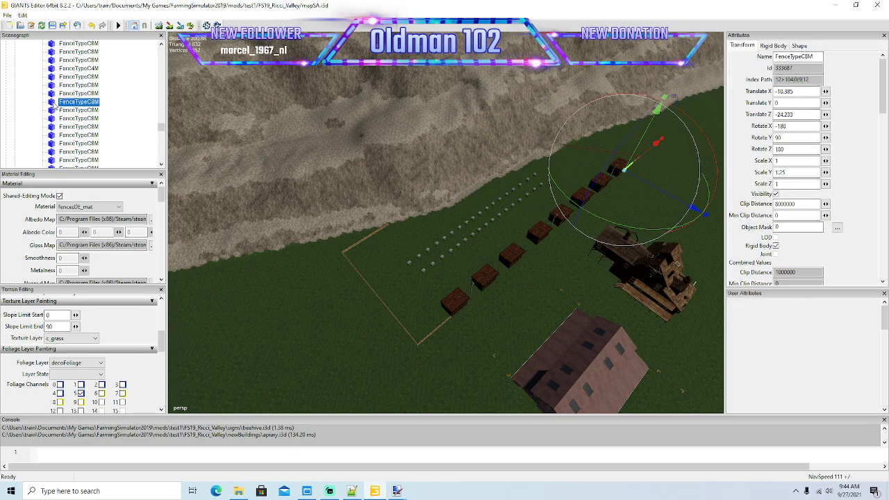
key(Delete)
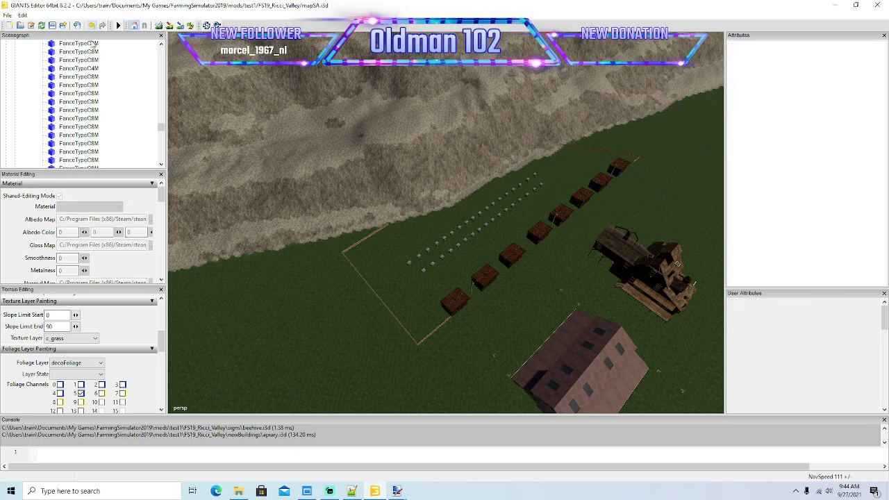
- Step through the angled fence run's sections and delete its last three FenceTypeC8M pieces at the cliff end
click(568, 146)
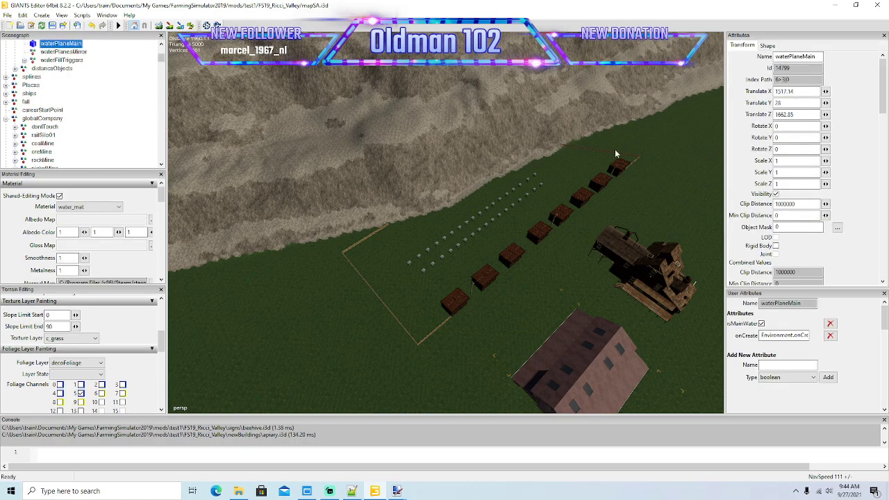
click(571, 149)
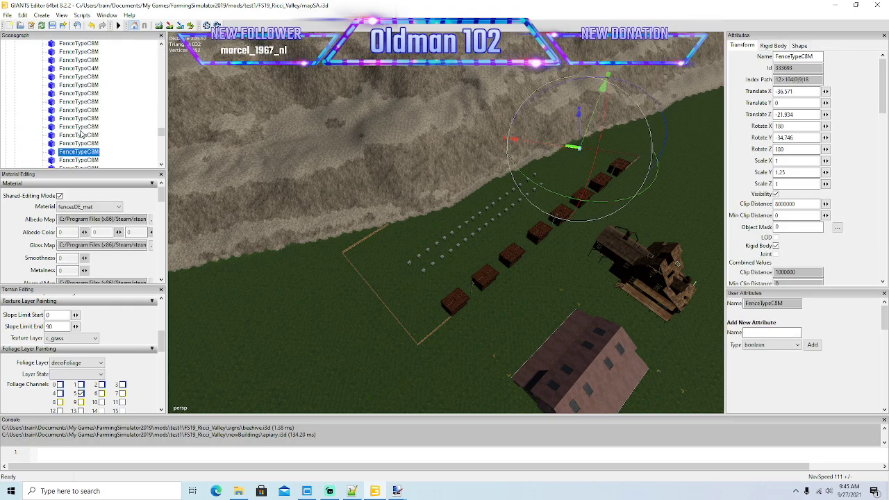
click(52, 120)
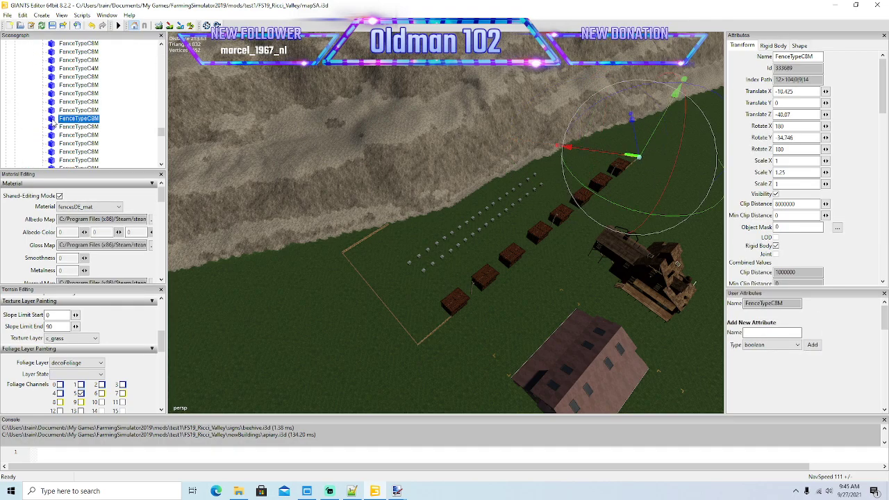
click(54, 127)
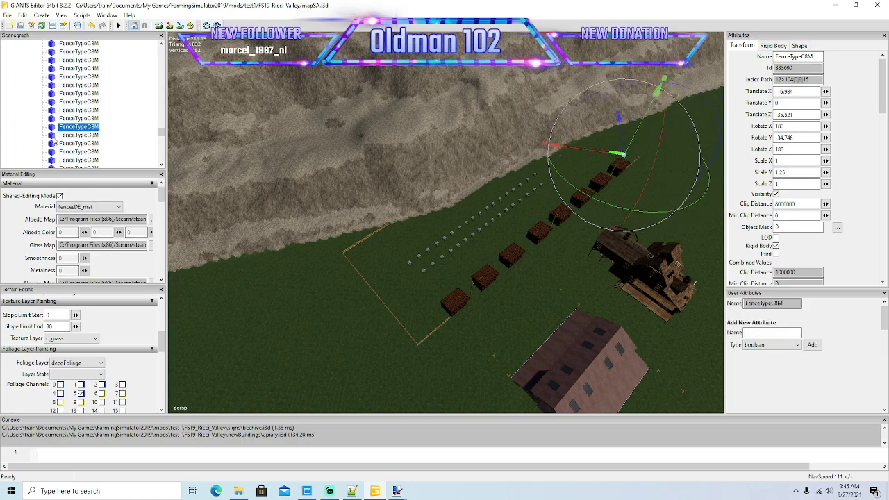
click(53, 142)
scroll(109, 118, down, 2)
click(54, 102)
click(53, 111)
click(51, 118)
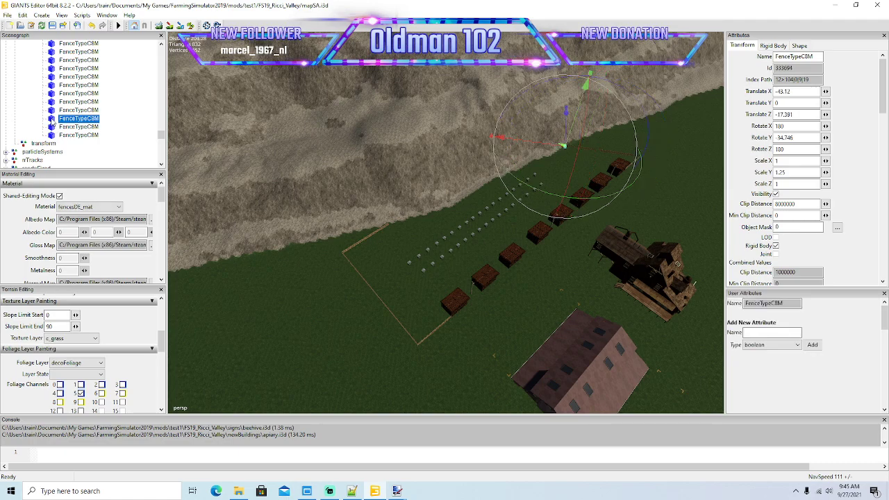
key(Delete)
click(52, 121)
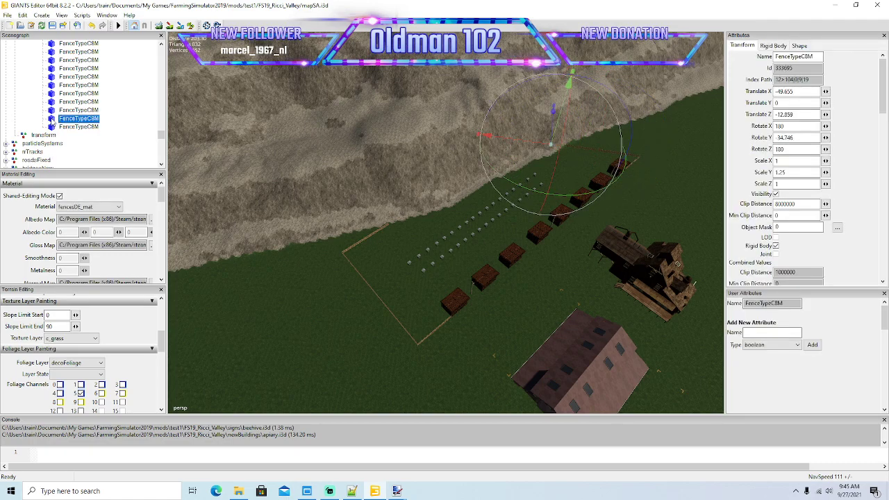
key(Delete)
click(51, 119)
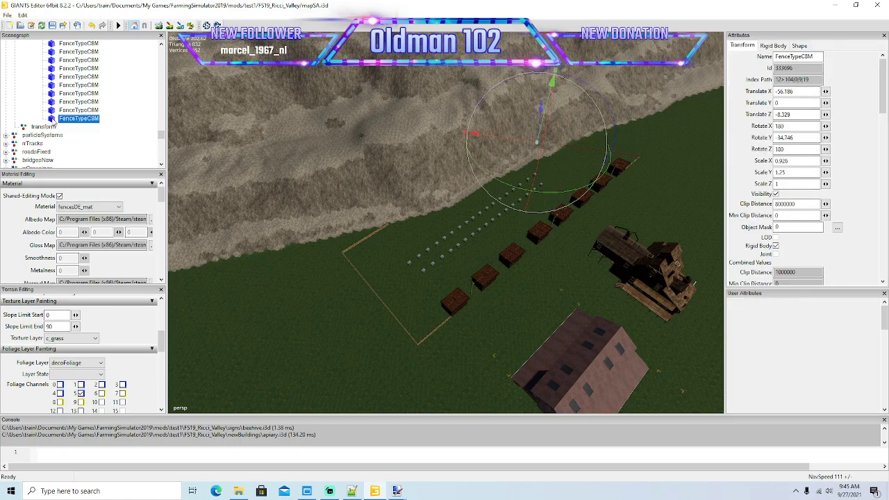
key(Delete)
- Delete the angled fence run's remaining FenceTypeC8M sections one by one from the cliff end, keeping only the corner piece
alt+drag(412, 265, 475, 216)
scroll(458, 230, up, 5)
scroll(475, 216, up, 6)
right_drag(475, 216, 607, 125)
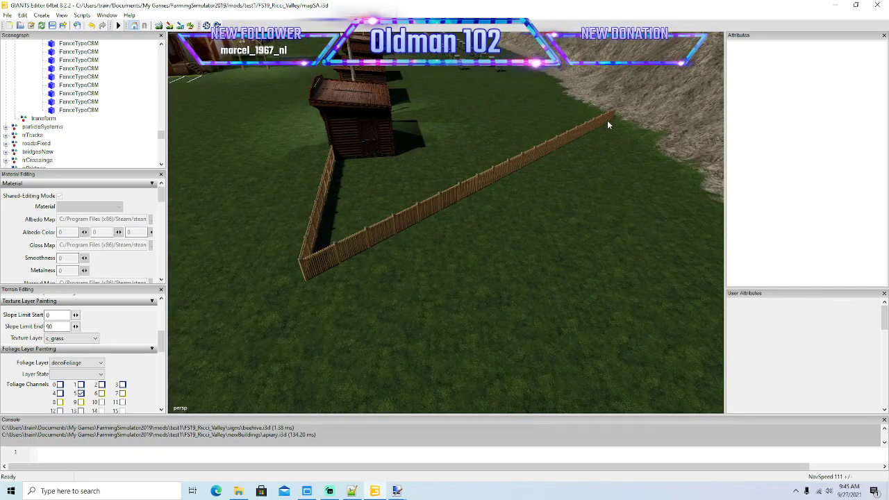
click(606, 125)
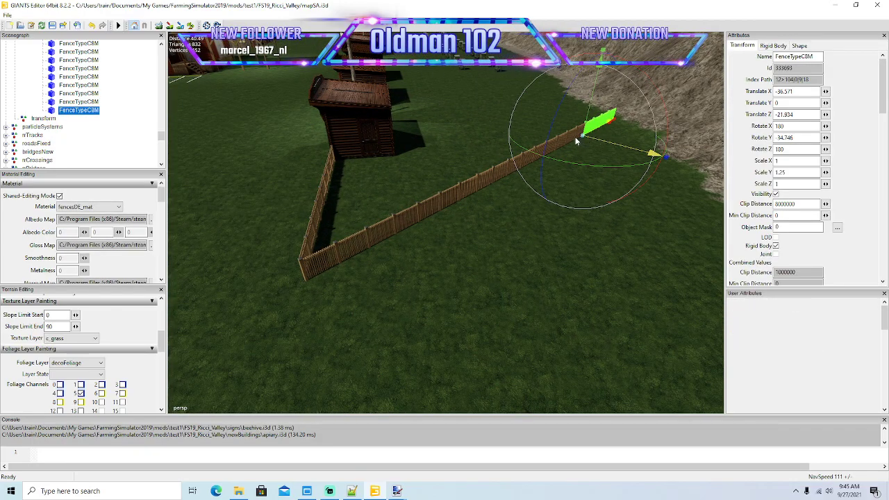
click(574, 137)
key(Delete)
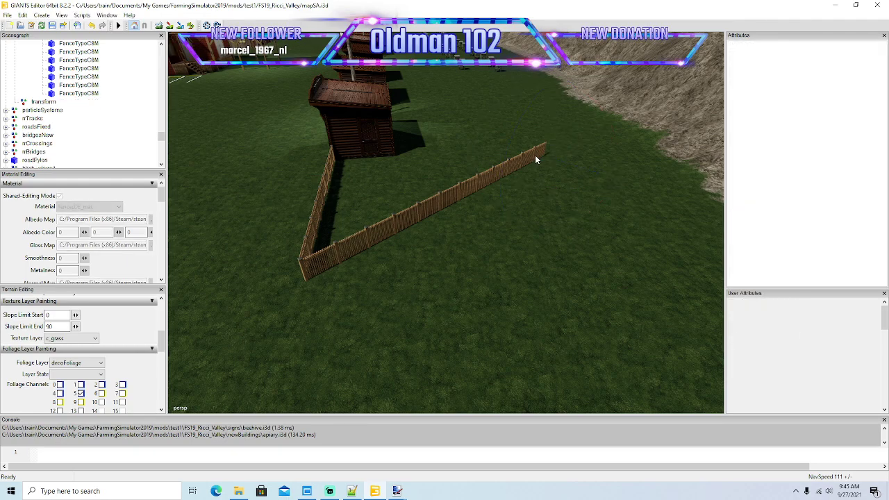
click(503, 174)
key(Delete)
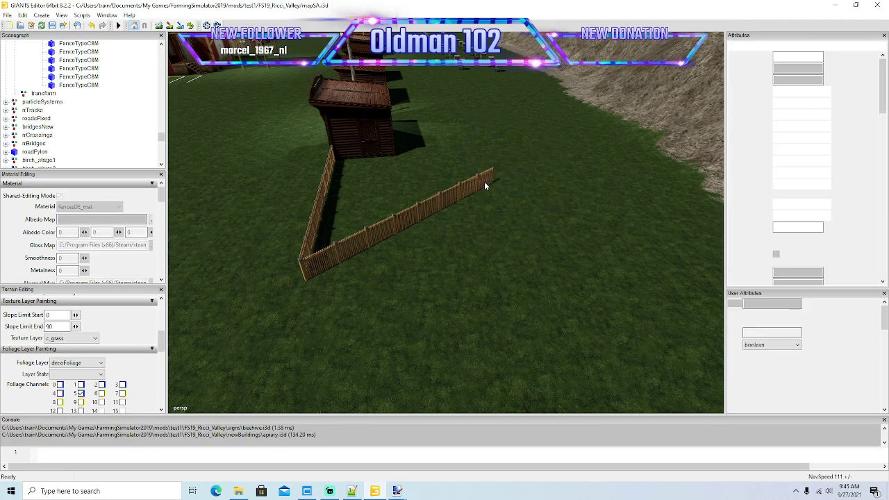
click(400, 220)
key(Delete)
- Rotate the remaining corner FenceTypeC8M section away from its angled direction and set its Rotate Y to 0
click(401, 221)
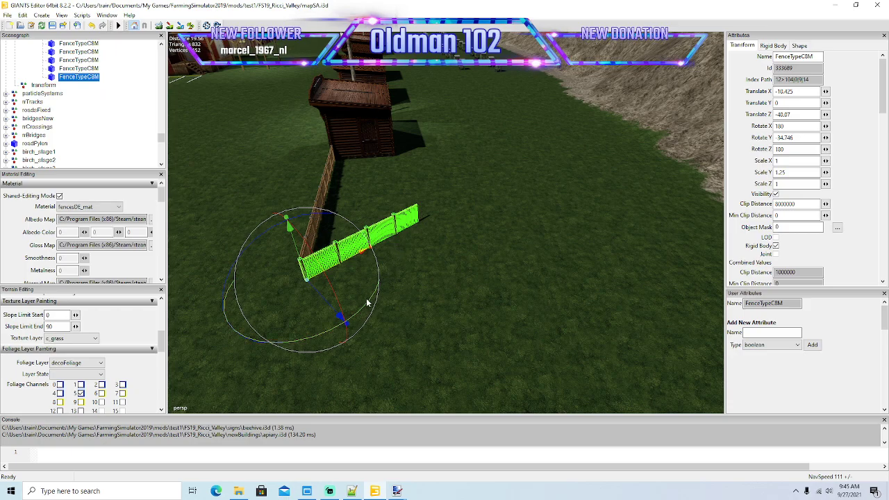
drag(358, 312, 318, 349)
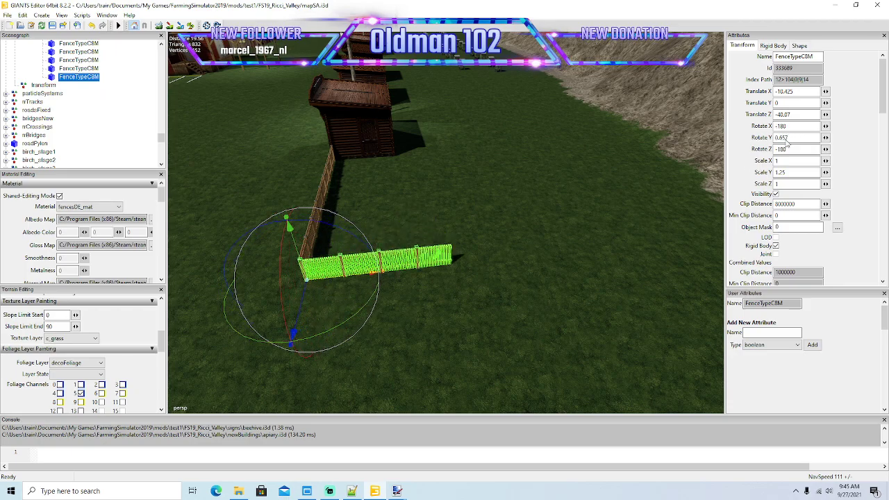
text(0)
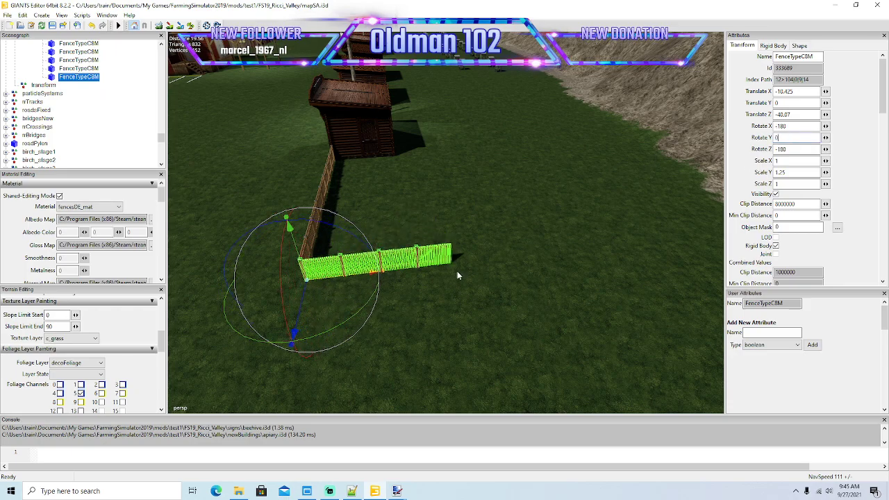
key(Return)
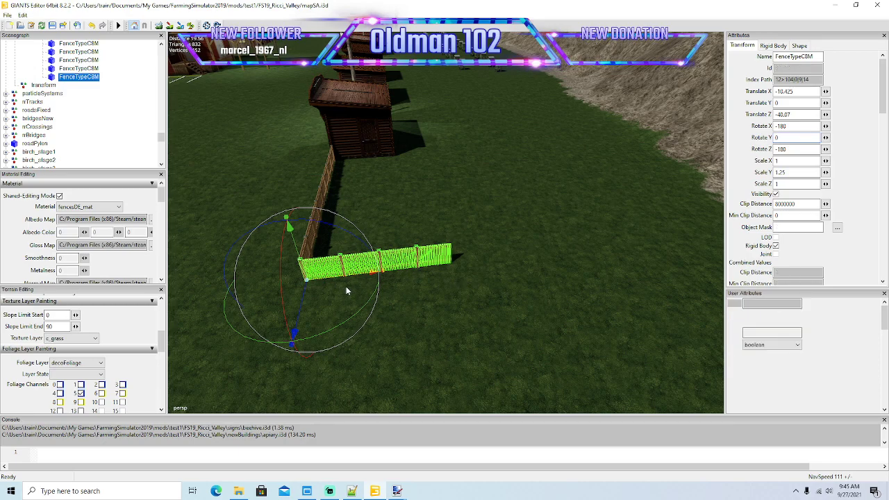
- Duplicate the straightened FenceTypeC8M section three times toward the cliff, placing the copies end to end at X -18.397, -26.255 and -34.305
key(ctrl+d)
drag(351, 275, 565, 292)
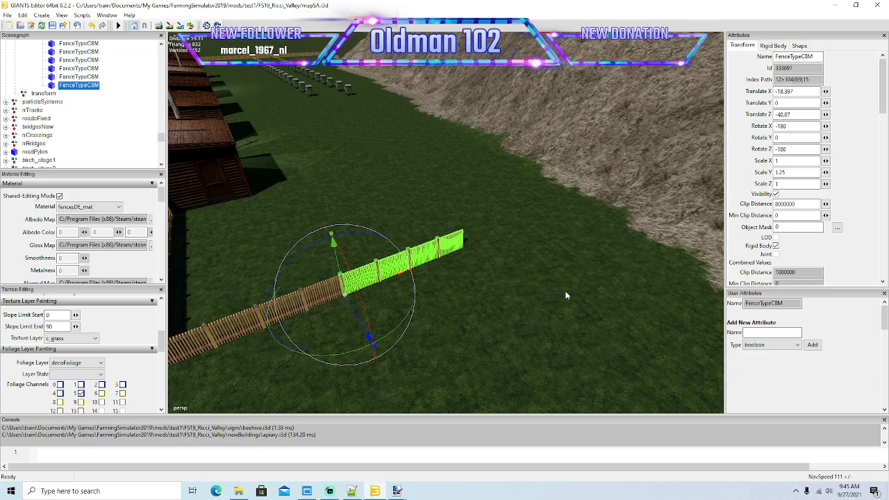
key(ctrl+d)
drag(390, 277, 541, 262)
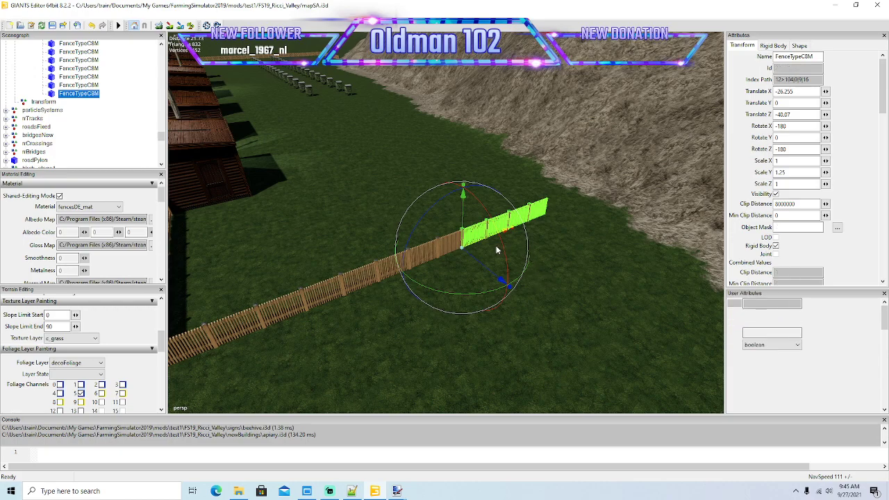
key(ctrl+d)
drag(486, 239, 610, 220)
- Delete the three FenceTypeC8M sections of the fence run at the opposite end that head along the cliff from the corner
alt+drag(610, 220, 692, 297)
scroll(551, 197, up, 5)
right_drag(693, 298, 581, 328)
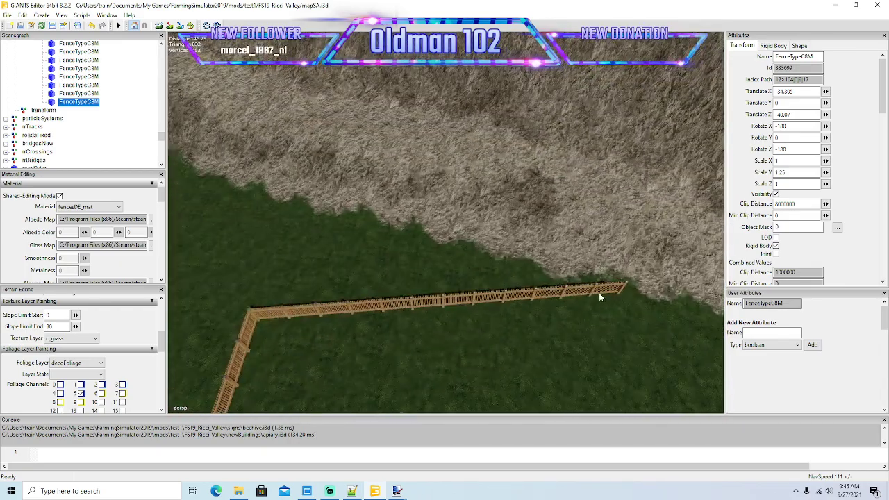
click(600, 297)
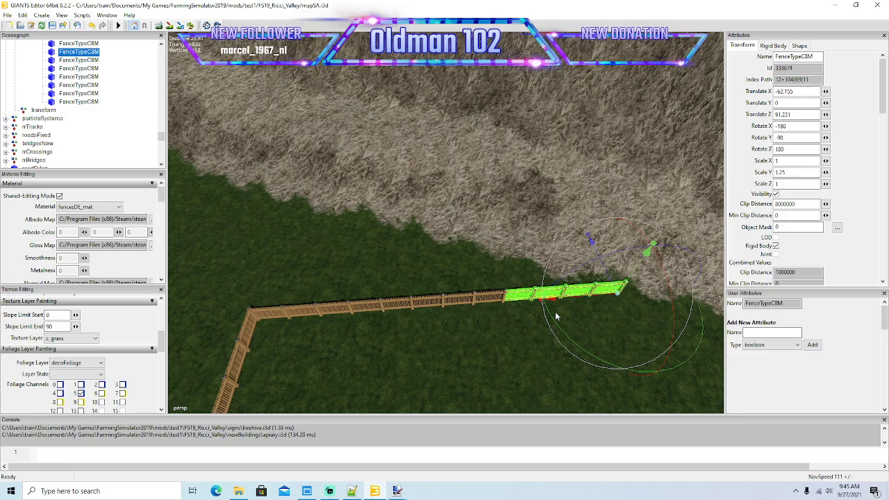
key(Delete)
click(496, 299)
key(Delete)
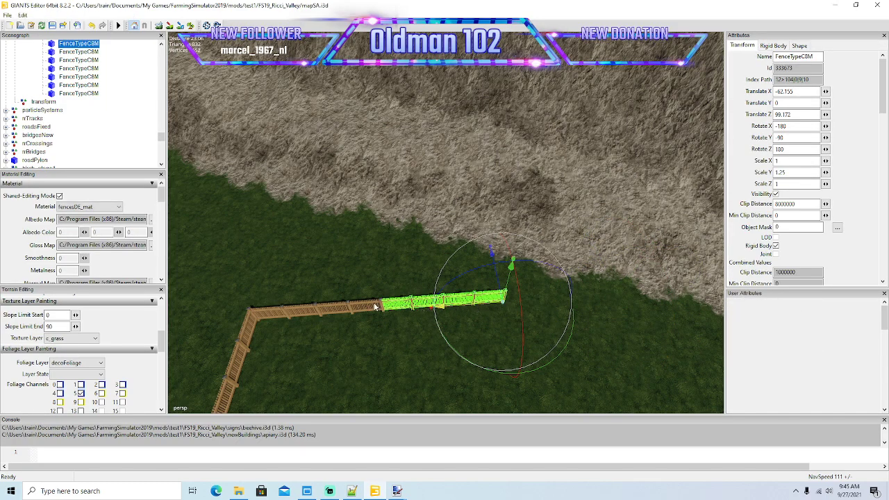
click(370, 303)
alt+drag(515, 353, 369, 299)
key(Delete)
- Duplicate the FenceTypeC4M end section three times in line toward the cliff, with the last copy at X -73.715
scroll(369, 299, up, 5)
right_drag(570, 322, 696, 283)
scroll(695, 280, up, 3)
alt+drag(695, 280, 674, 300)
click(481, 341)
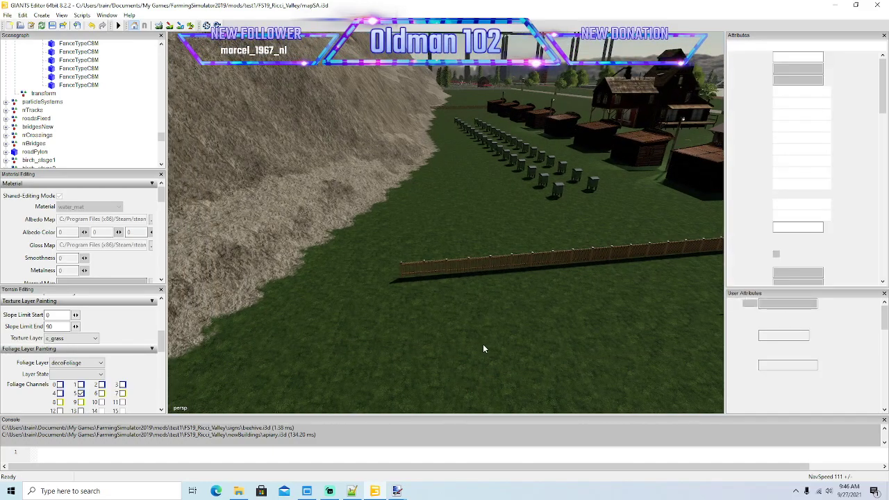
click(426, 266)
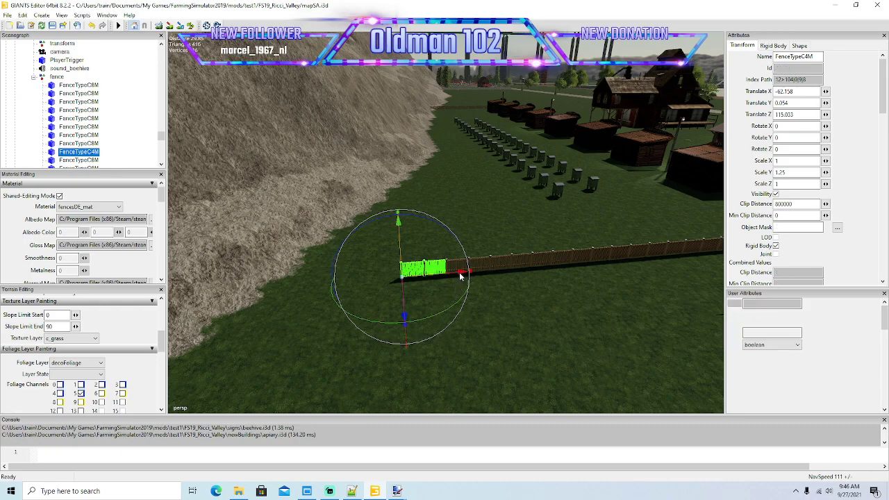
drag(459, 276, 414, 283)
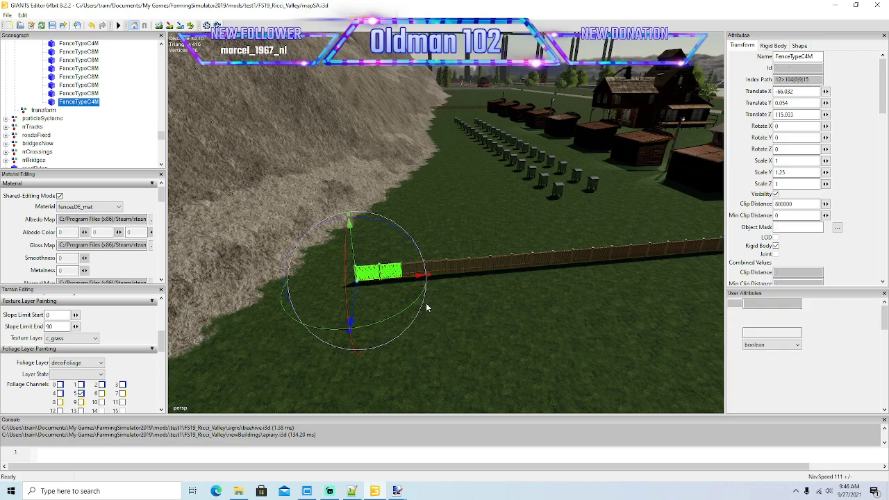
key(ctrl+d)
drag(419, 278, 372, 295)
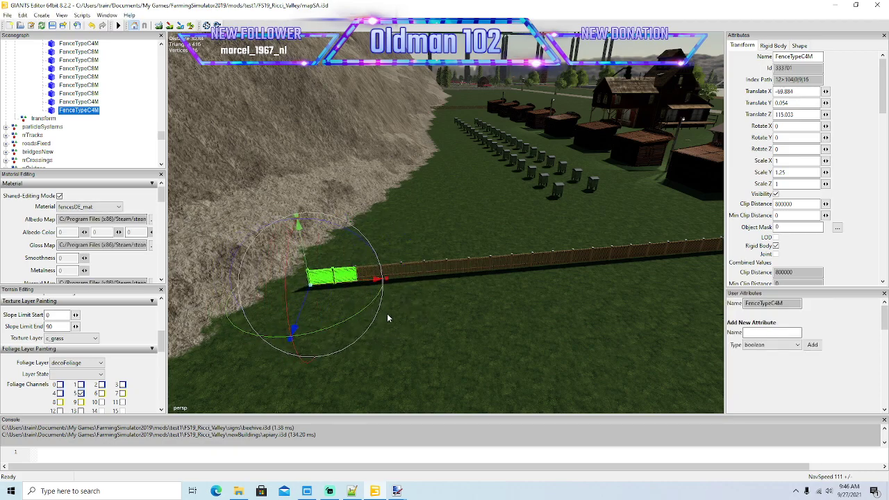
key(ctrl+d)
drag(377, 282, 332, 289)
- Inspect the beehive rows and the row of bee houses between the fence ends and the cliff
alt+drag(416, 351, 472, 314)
scroll(444, 341, down, 5)
scroll(472, 314, up, 5)
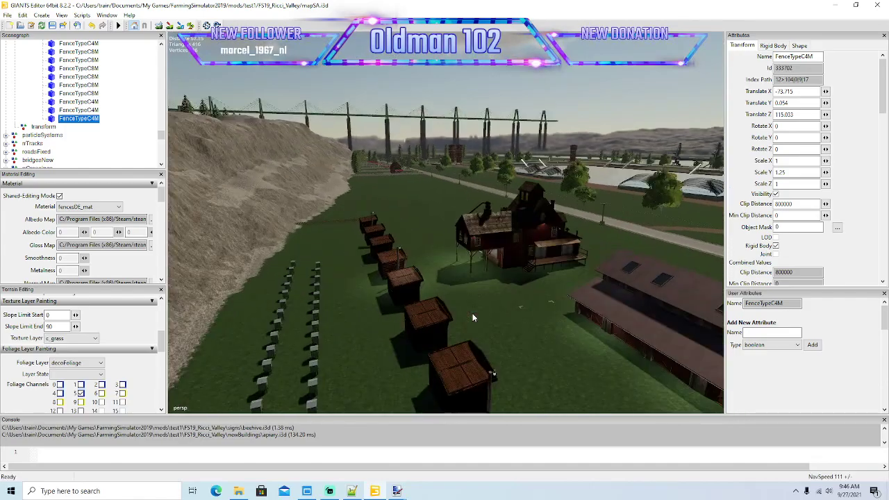
scroll(472, 314, up, 4)
alt+drag(345, 340, 468, 383)
scroll(465, 386, down, 5)
right_drag(465, 390, 441, 343)
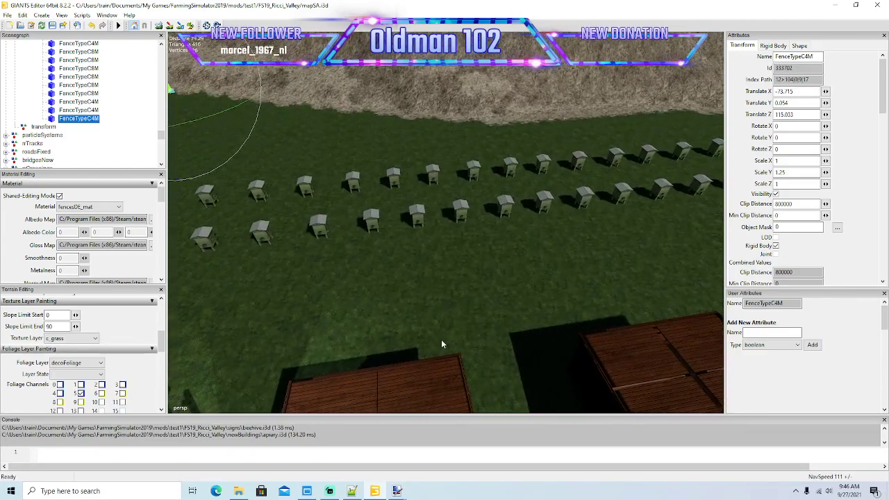
right_drag(502, 273, 465, 297)
scroll(464, 294, down, 5)
alt+drag(462, 295, 448, 305)
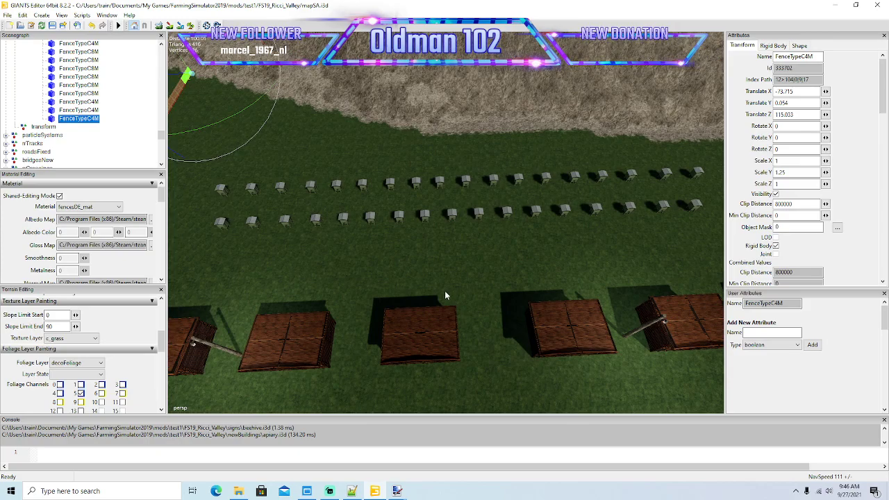
alt+drag(433, 263, 433, 271)
scroll(432, 269, down, 3)
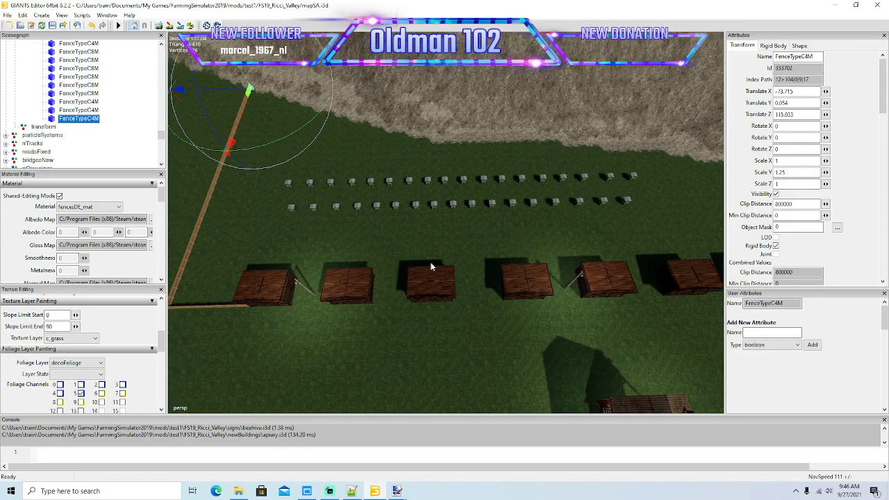
scroll(430, 264, up, 5)
scroll(430, 268, down, 3)
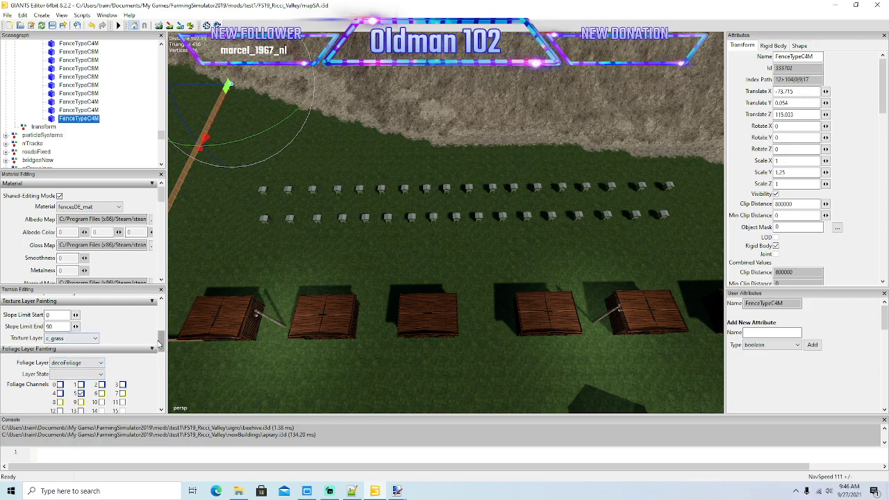
- Paint c_roughDirt ground under both rows of beehives using a Square terrain brush
scroll(160, 340, up, 3)
click(64, 354)
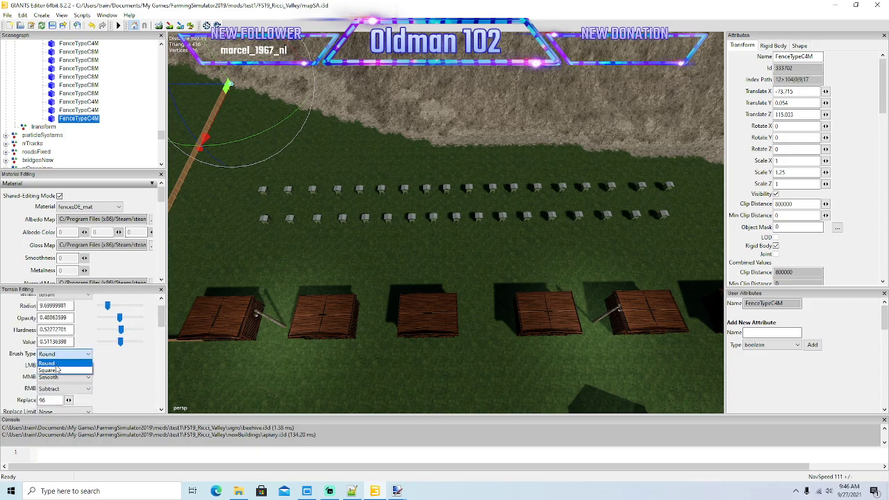
click(56, 370)
scroll(159, 339, down, 3)
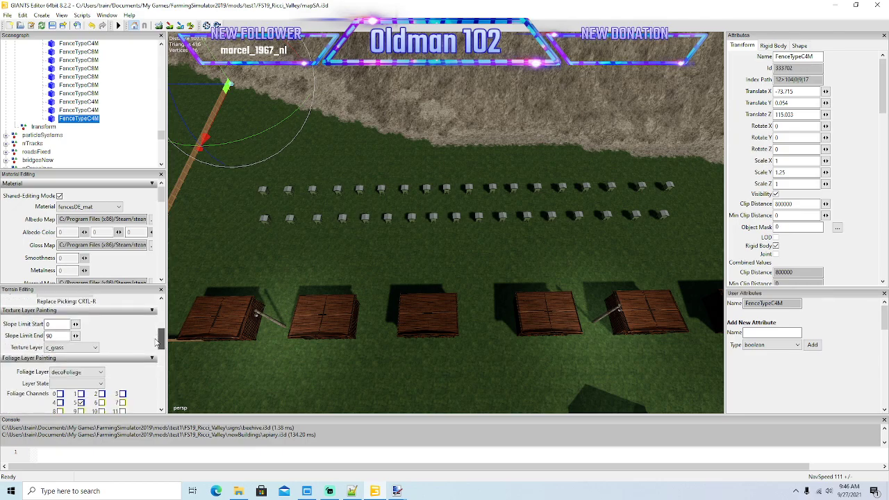
scroll(157, 342, down, 1)
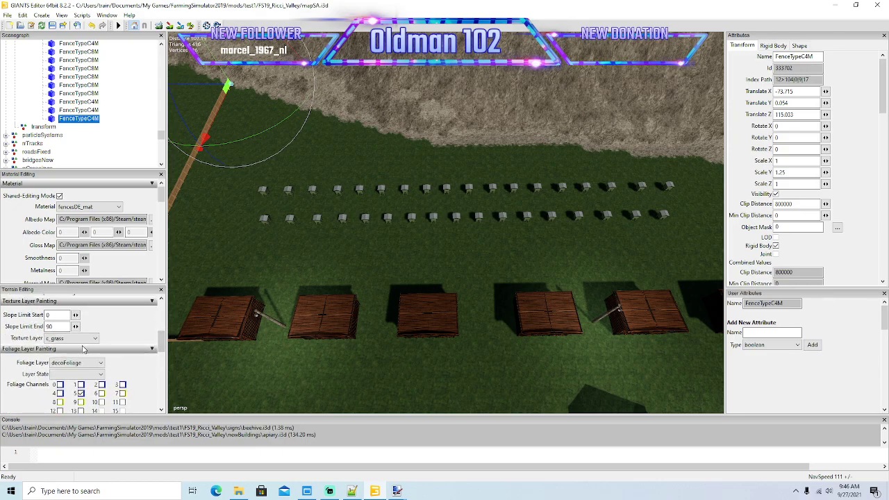
click(82, 338)
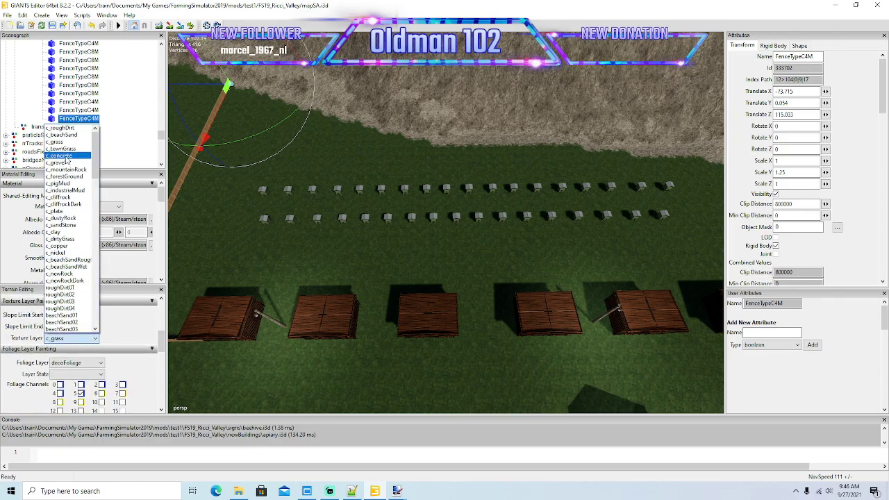
click(97, 163)
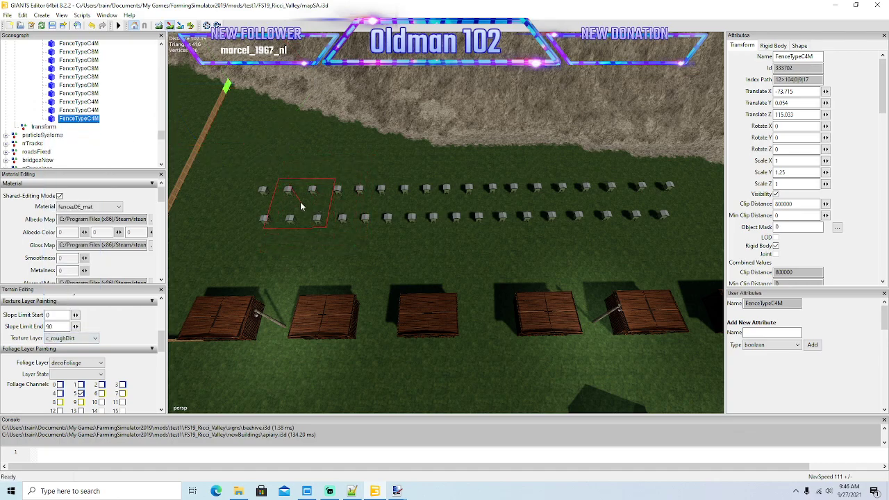
mouse_move(277, 203)
mouse_down()
mouse_move(413, 213)
mouse_move(647, 197)
mouse_up()
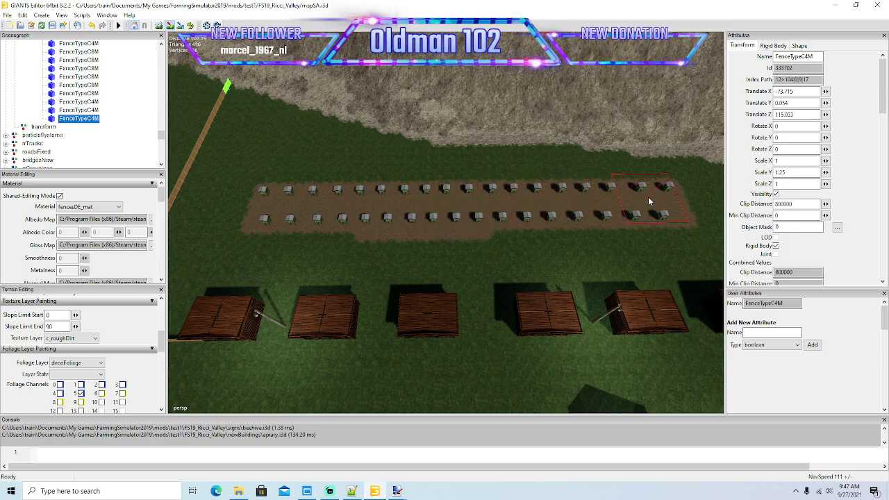
click(170, 25)
- Using a Round brush, paint c_roughDirt along the front of the pink building and a curved path from it to the road junction
mouse_move(369, 252)
alt+mouse_down()
mouse_move(470, 272)
mouse_move(523, 261)
mouse_move(503, 245)
mouse_move(488, 207)
mouse_move(234, 264)
alt+mouse_up()
scroll(488, 207, up, 4)
scroll(234, 263, down, 6)
right_drag(234, 264, 215, 307)
scroll(214, 306, down, 3)
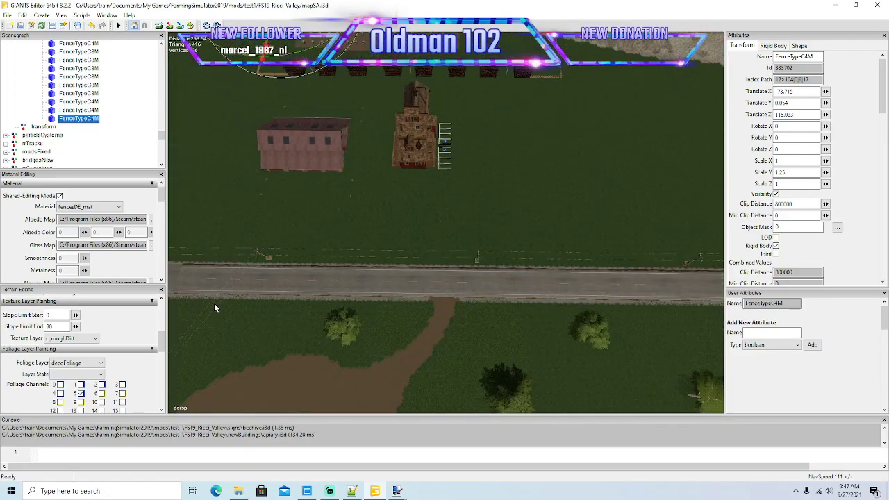
scroll(281, 245, up, 2)
mouse_move(282, 246)
alt+mouse_down()
mouse_move(250, 211)
mouse_move(280, 255)
alt+mouse_up()
scroll(279, 250, down, 4)
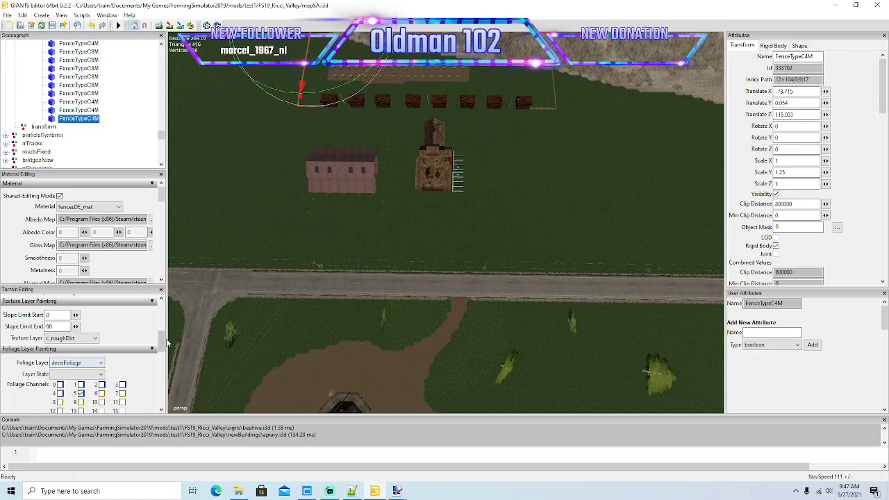
scroll(160, 336, up, 2)
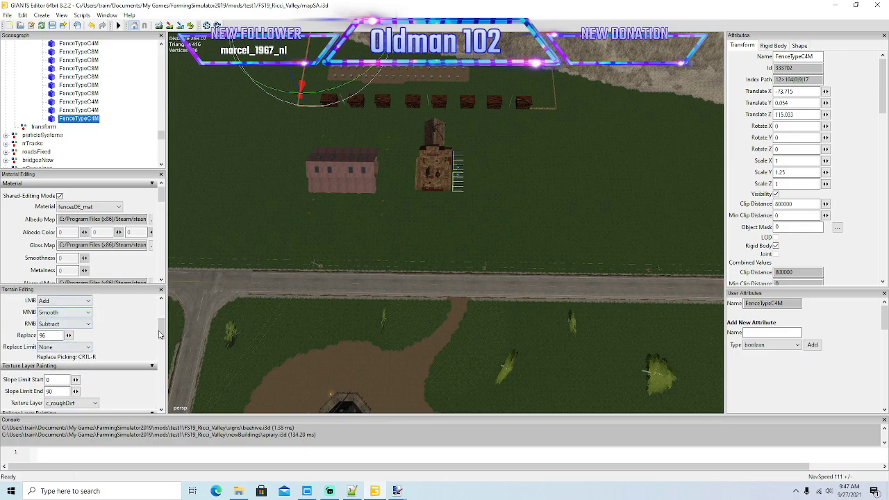
scroll(158, 334, up, 2)
click(55, 335)
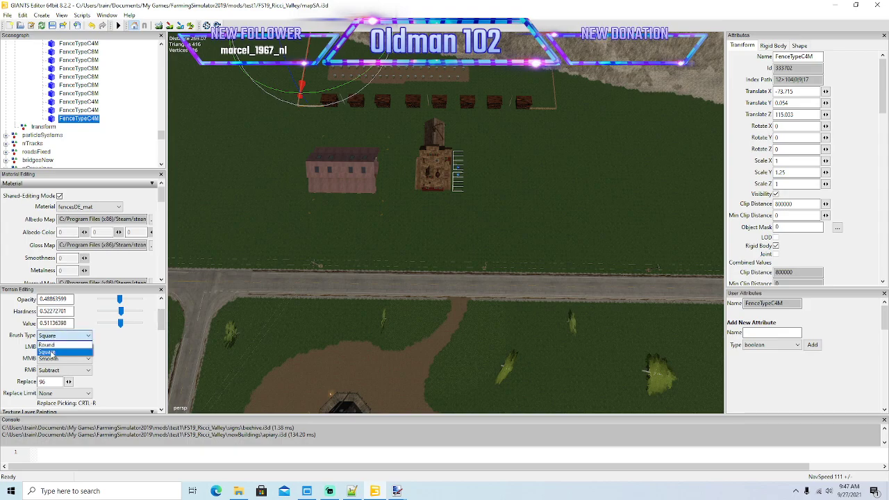
click(47, 344)
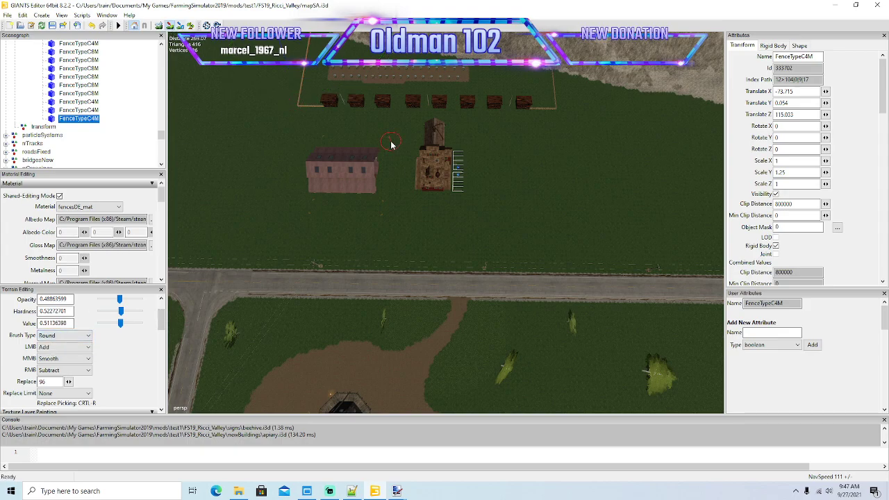
mouse_move(297, 208)
mouse_down()
mouse_move(379, 205)
mouse_move(361, 206)
mouse_up()
drag(308, 196, 363, 196)
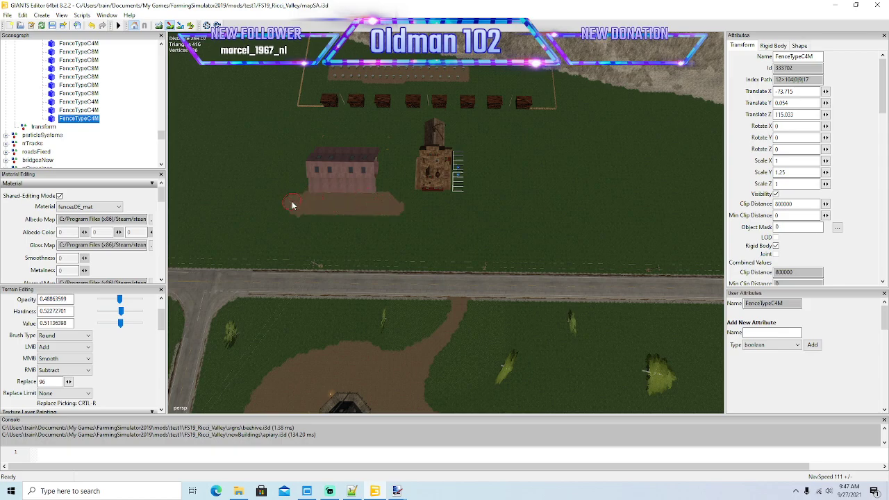
mouse_move(273, 213)
mouse_down()
mouse_move(209, 260)
mouse_move(211, 272)
mouse_up()
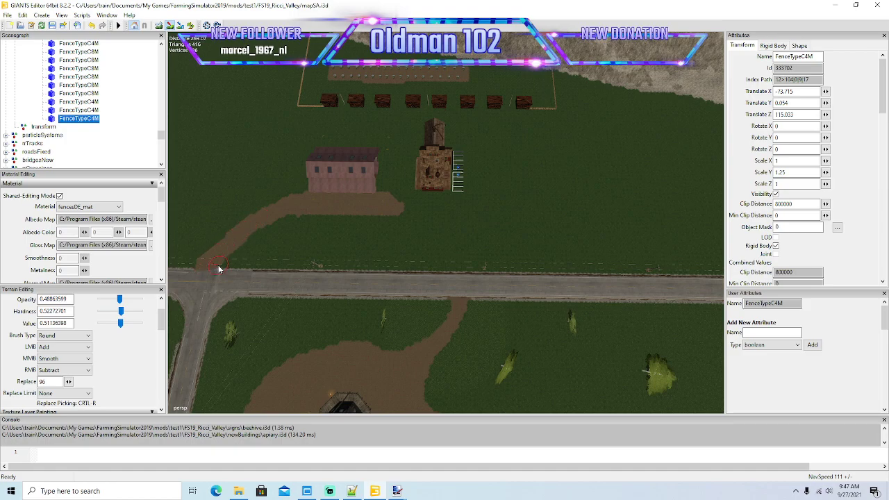
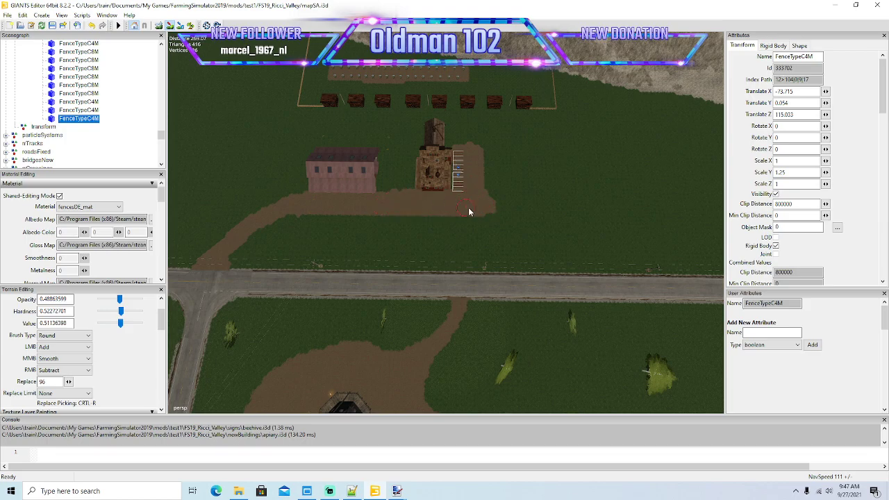
- Paint c_roughDirt around and between the pink and red buildings, plus a second diagonal path from the red building to the road
drag(493, 212, 518, 228)
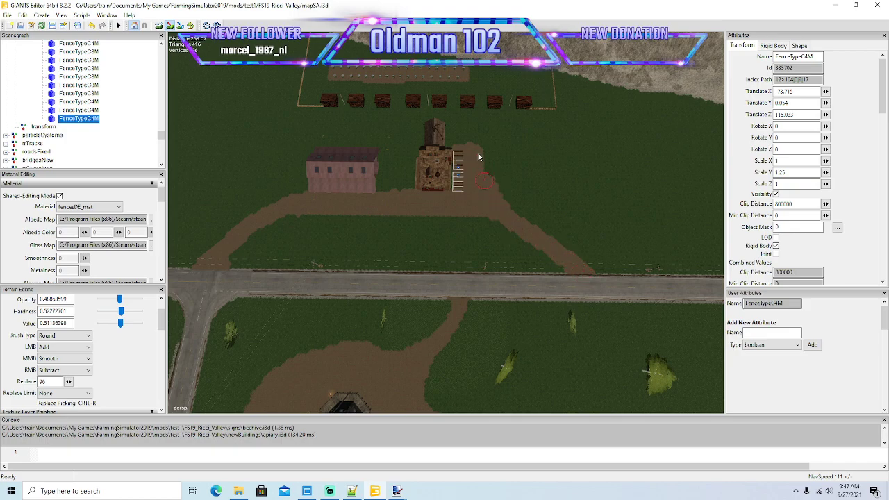
mouse_move(463, 144)
mouse_down()
mouse_move(407, 138)
mouse_move(318, 143)
mouse_move(301, 153)
mouse_up()
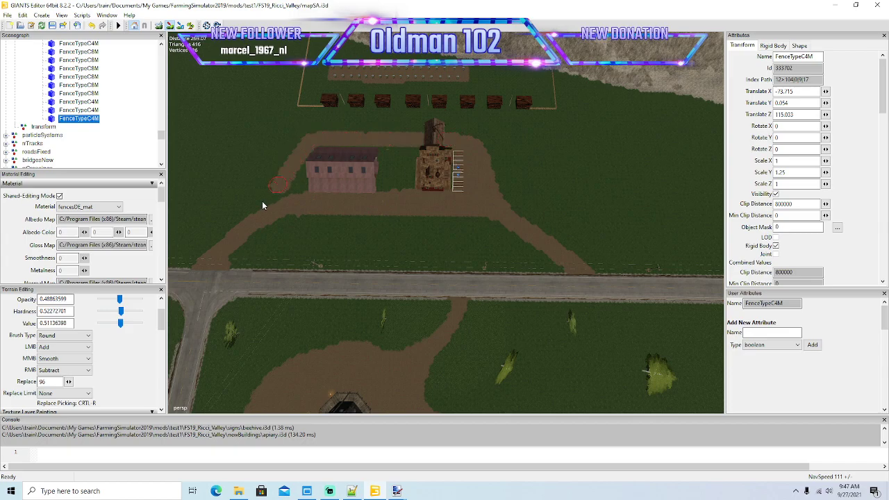
mouse_move(244, 220)
mouse_down()
mouse_move(236, 227)
mouse_move(307, 166)
mouse_move(356, 150)
mouse_move(455, 153)
mouse_up()
mouse_move(348, 170)
mouse_down()
mouse_move(329, 174)
mouse_move(439, 183)
mouse_up()
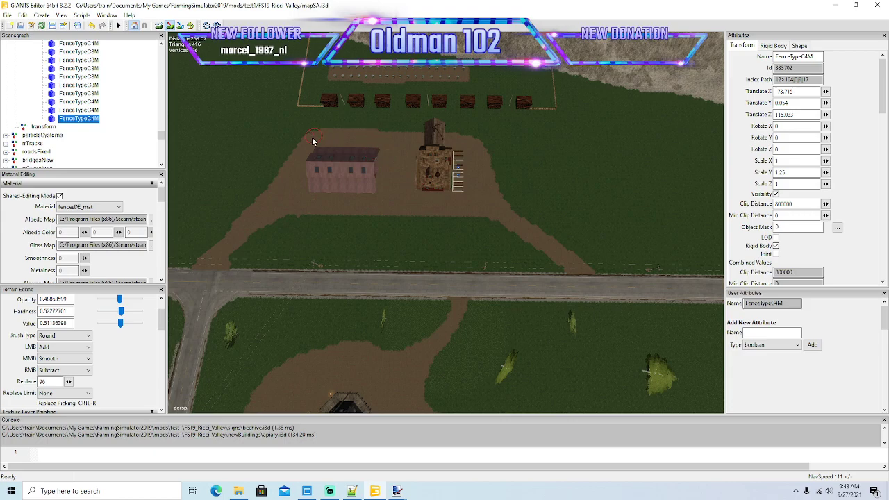
click(170, 26)
- Paint a narrow c_roughDirt strip along the front of the row of bee houses
alt+drag(358, 111, 247, 187)
scroll(317, 92, up, 4)
scroll(317, 93, up, 6)
scroll(344, 121, down, 4)
scroll(345, 143, down, 1)
scroll(346, 143, up, 1)
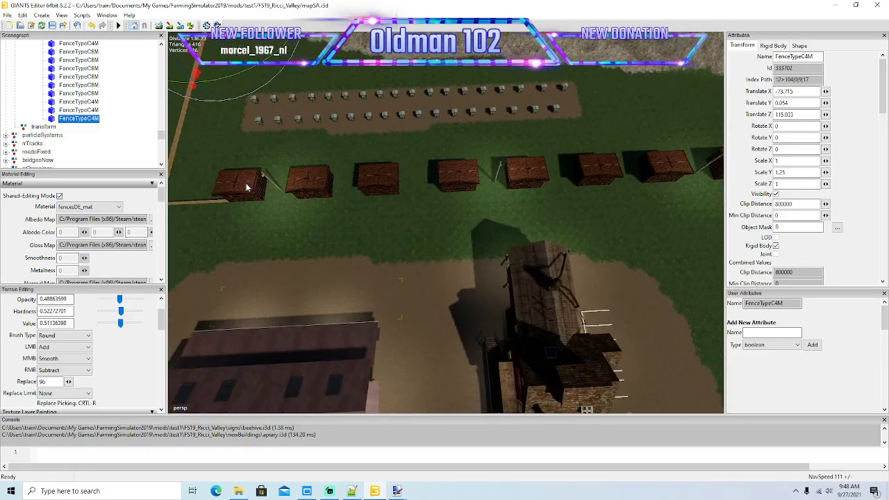
right_drag(246, 187, 239, 169)
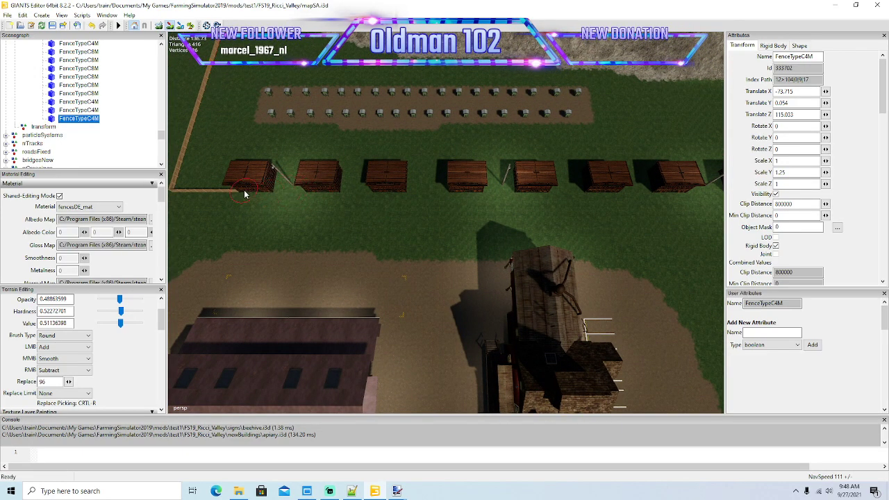
drag(288, 196, 481, 193)
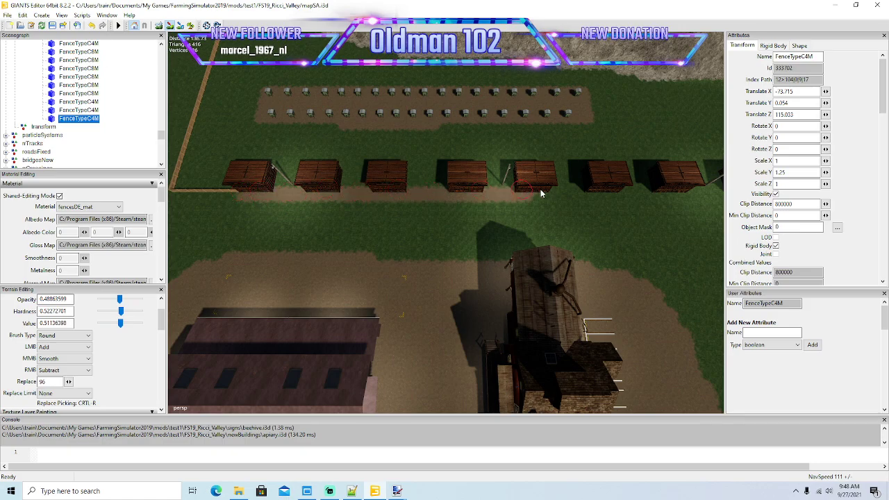
drag(599, 194, 698, 193)
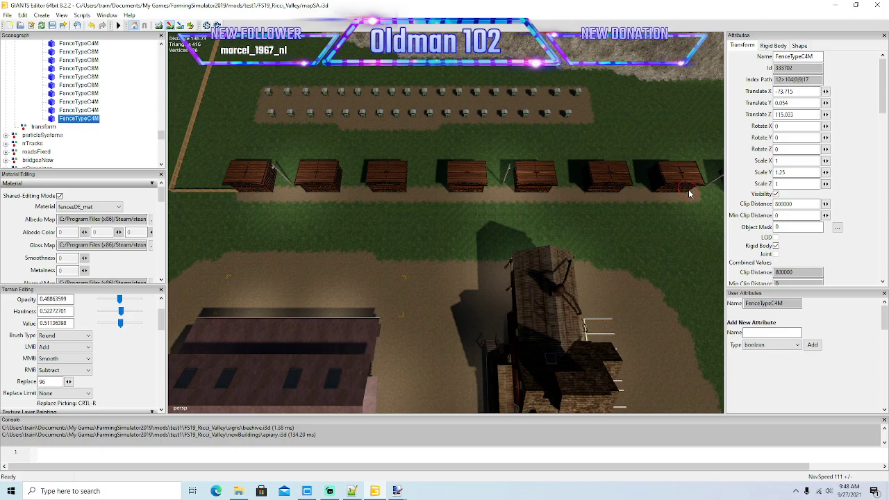
scroll(382, 165, down, 5)
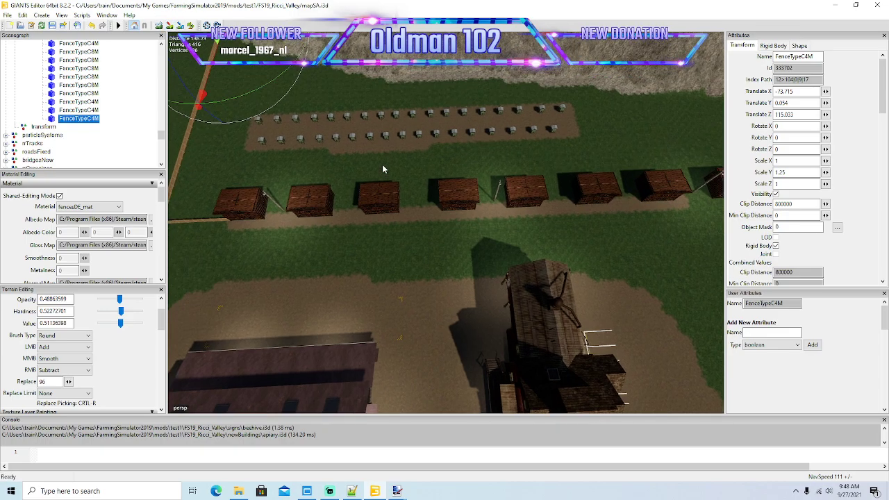
- Fill the grass between the buildings and the row of bee houses with c_roughDirt
alt+drag(350, 240, 331, 189)
scroll(564, 224, up, 4)
scroll(331, 189, down, 5)
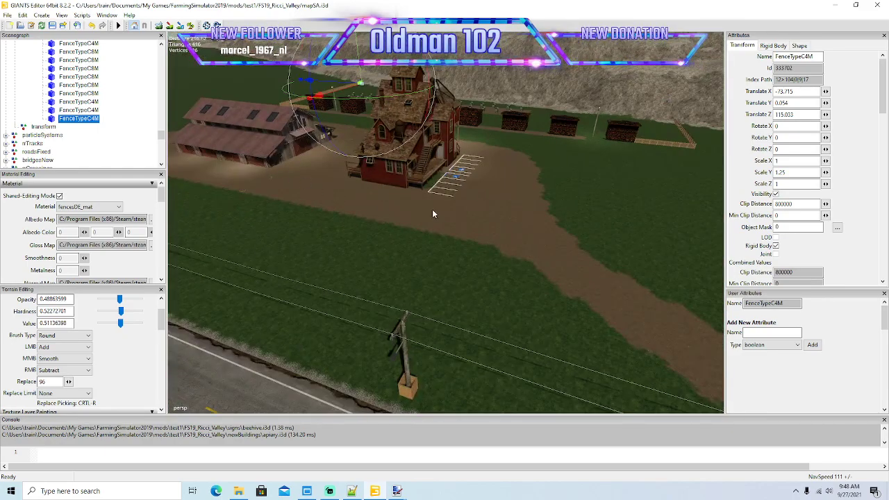
middle_drag(350, 195, 232, 236)
scroll(343, 170, up, 3)
scroll(233, 232, down, 3)
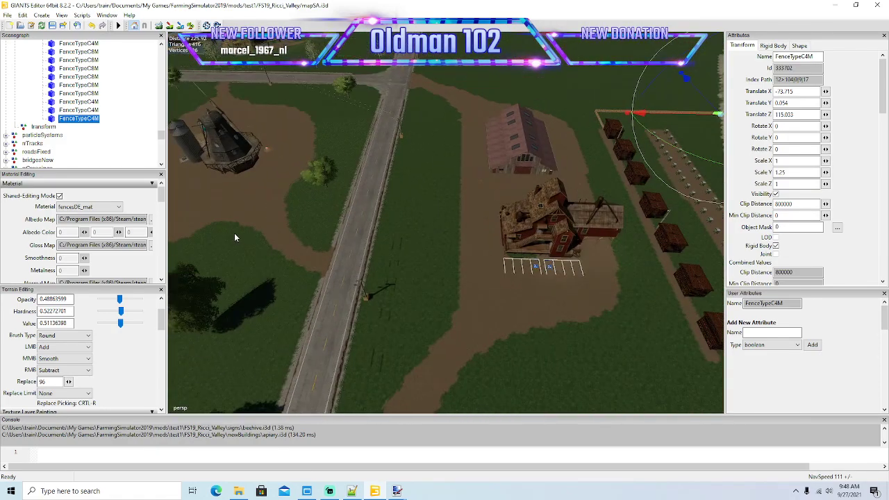
click(169, 25)
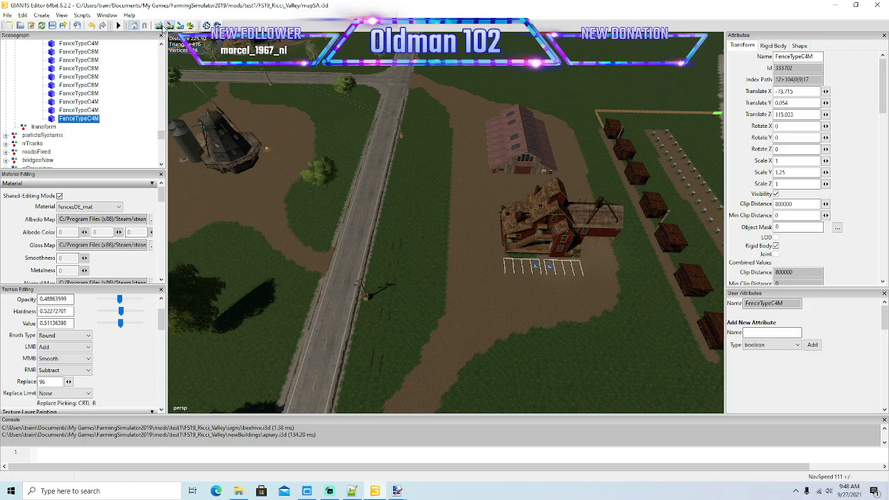
mouse_move(530, 268)
alt+mouse_down()
mouse_move(664, 261)
mouse_move(479, 248)
mouse_move(512, 287)
mouse_move(530, 283)
alt+mouse_up()
scroll(664, 261, up, 5)
scroll(512, 290, down, 10)
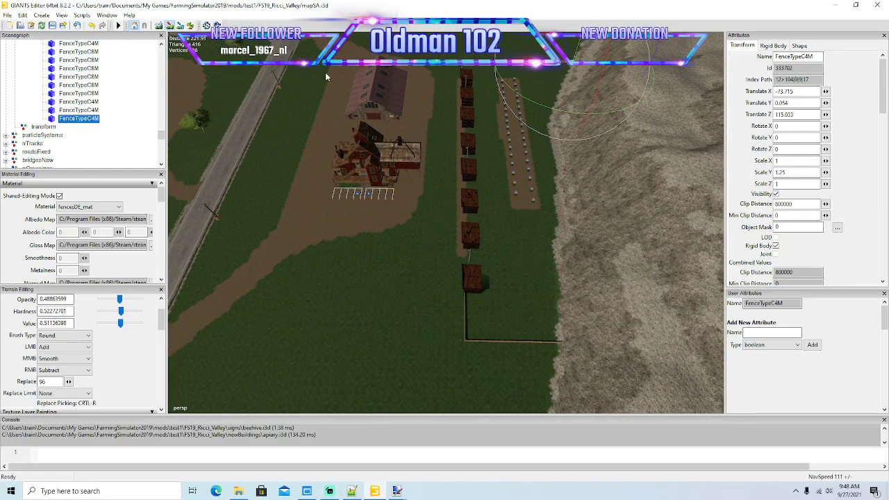
scroll(172, 35, down, 1)
click(169, 26)
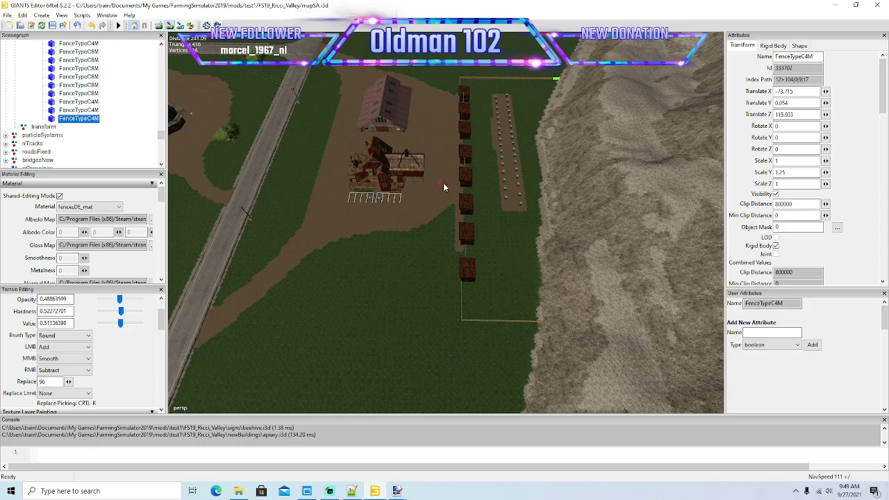
- Paint decoFoliage with layer state bigAlive rumex between the beehives and the cliff, down to the fence near the pink building
alt+drag(444, 189, 537, 211)
scroll(338, 164, up, 4)
scroll(362, 142, up, 4)
scroll(460, 208, down, 5)
scroll(459, 204, down, 3)
scroll(377, 178, up, 6)
scroll(536, 194, down, 6)
scroll(533, 211, down, 3)
right_drag(533, 210, 531, 193)
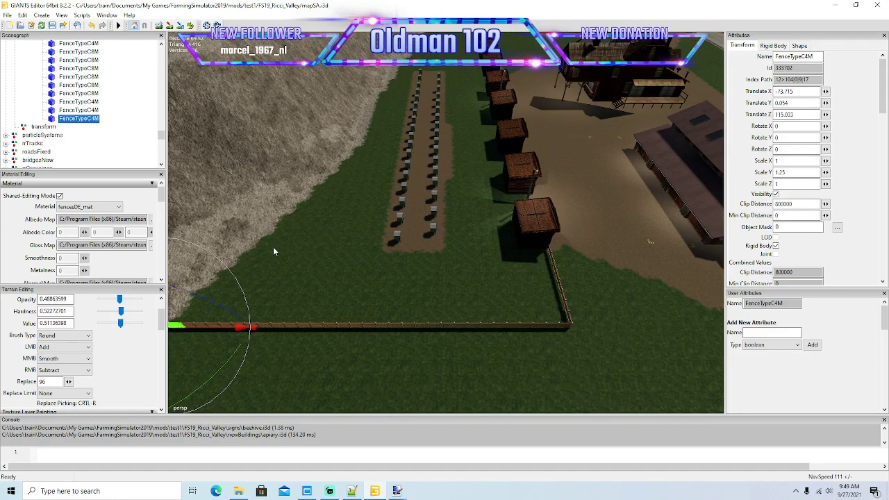
drag(162, 319, 161, 343)
click(70, 356)
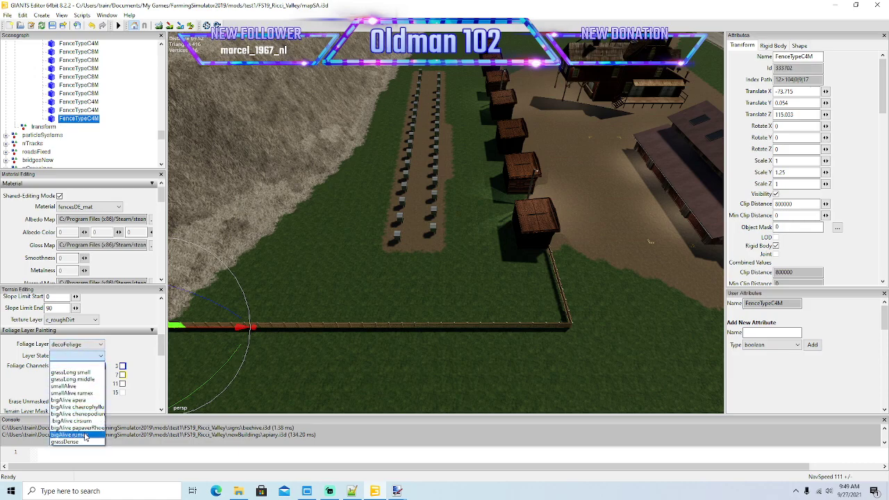
click(84, 435)
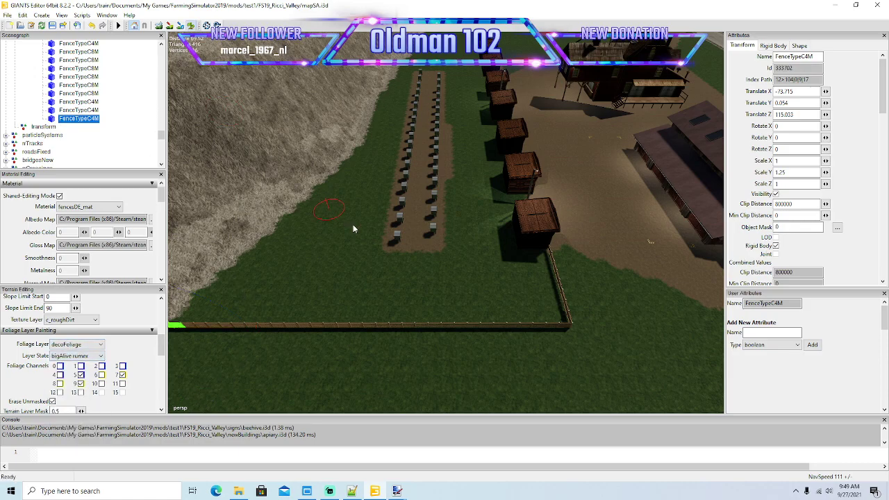
drag(384, 160, 380, 182)
drag(371, 225, 385, 184)
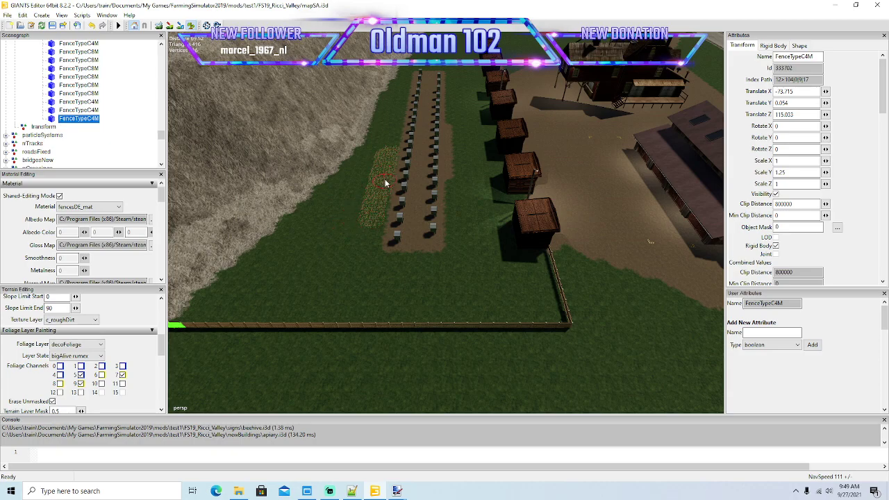
mouse_move(373, 243)
mouse_down()
mouse_move(362, 310)
mouse_move(349, 323)
mouse_move(186, 319)
mouse_move(305, 217)
mouse_move(365, 148)
mouse_move(349, 292)
mouse_up()
drag(248, 293, 262, 265)
drag(318, 217, 342, 196)
drag(329, 270, 327, 223)
drag(277, 273, 283, 281)
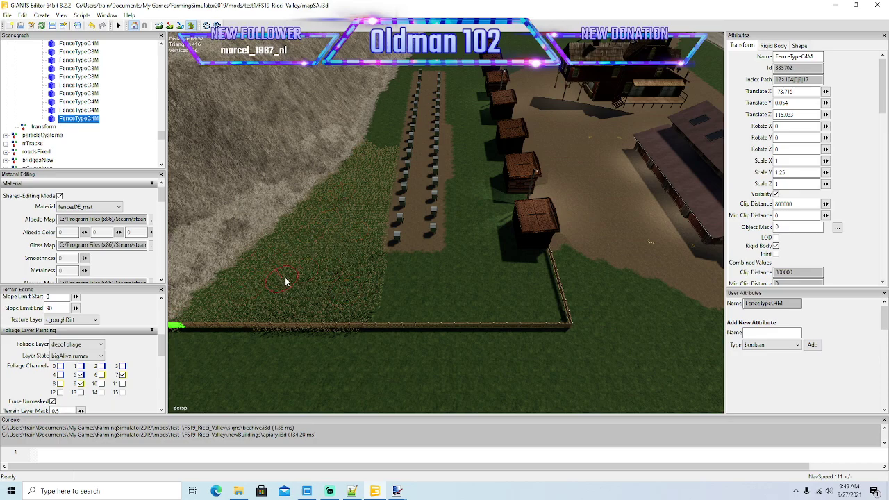
- Cover the fenced corner at the near end of the beehive rows and the strip beside the bee houses with bigAlive rumex
drag(372, 260, 422, 266)
drag(485, 265, 542, 270)
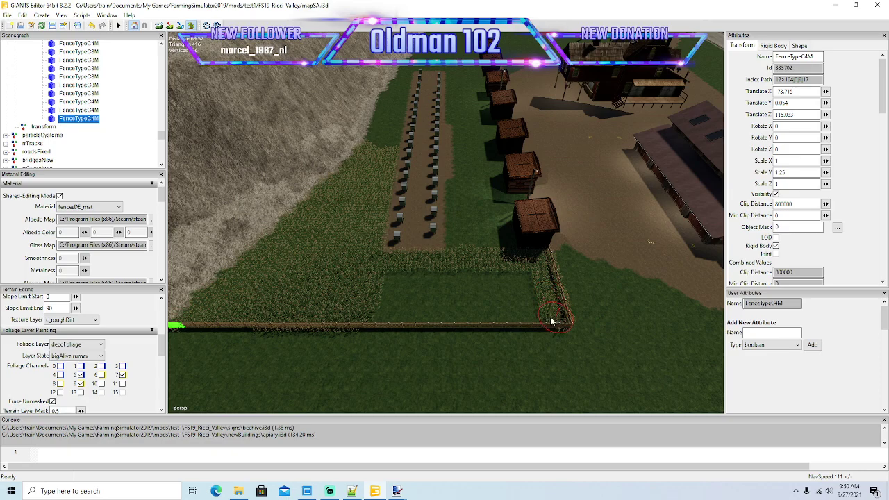
mouse_move(504, 321)
mouse_down()
mouse_move(390, 308)
mouse_move(491, 301)
mouse_up()
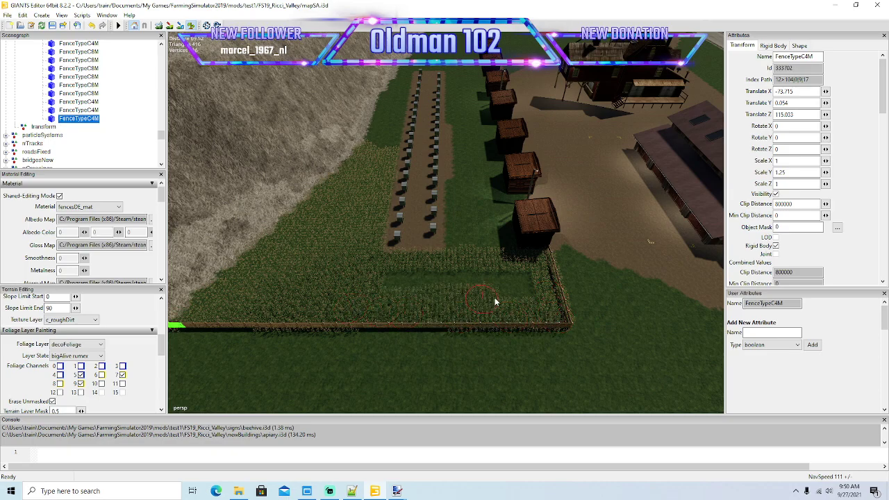
drag(448, 277, 375, 285)
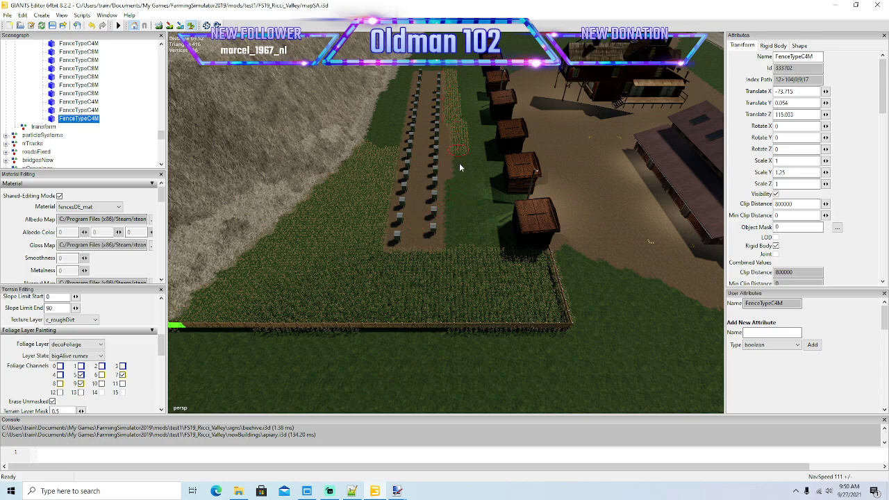
mouse_move(516, 257)
mouse_down()
mouse_move(528, 260)
mouse_move(483, 69)
mouse_move(498, 251)
mouse_move(474, 153)
mouse_up()
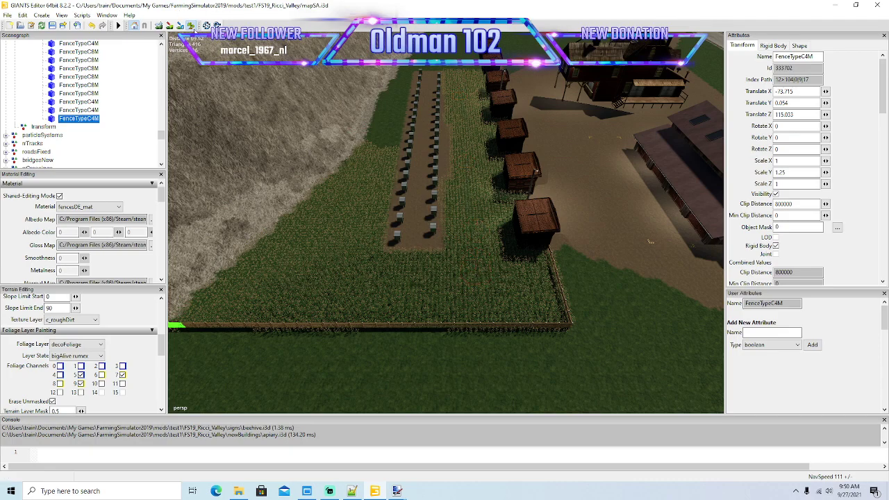
- Extend the bigAlive rumex foliage along the remaining grass strip between the beehives and the cliff
alt+drag(370, 193, 430, 184)
scroll(391, 156, up, 4)
right_drag(430, 182, 432, 191)
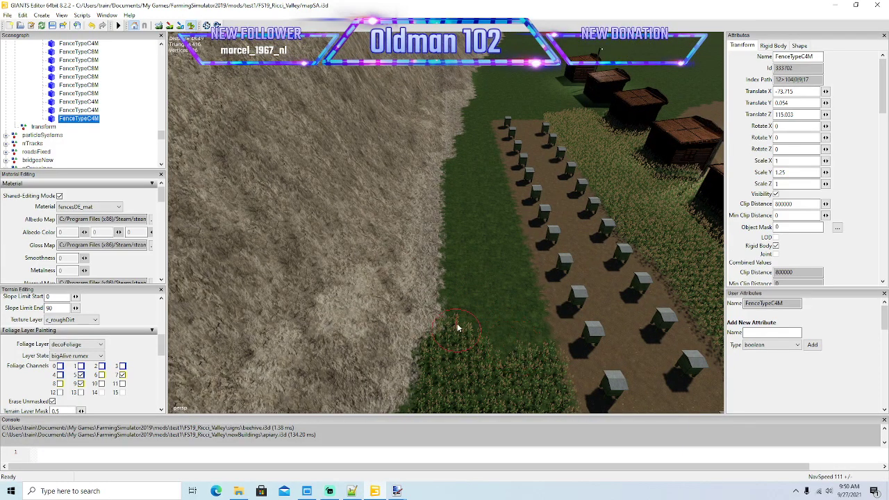
mouse_move(467, 311)
mouse_down()
mouse_move(462, 188)
mouse_move(456, 167)
mouse_move(452, 200)
mouse_move(451, 163)
mouse_move(478, 112)
mouse_move(502, 232)
mouse_move(504, 330)
mouse_move(476, 140)
mouse_up()
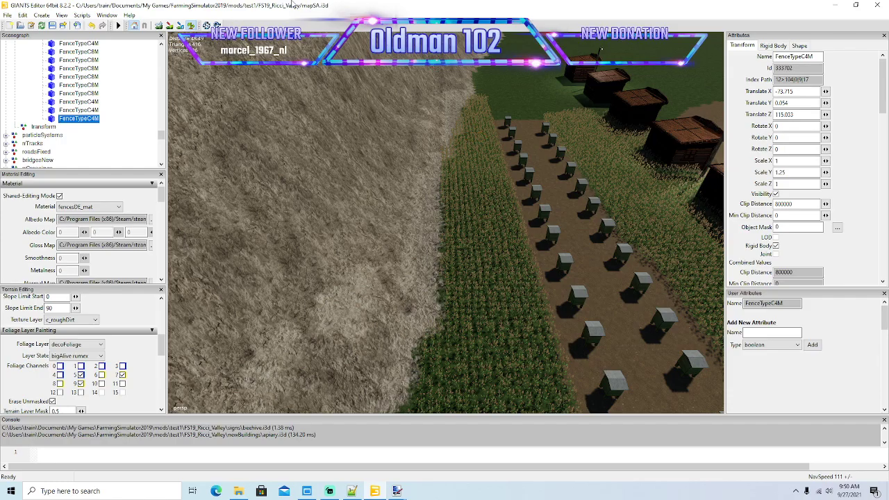
click(192, 26)
- Fill the opposite end of the apiary, from the beehive rows to the far fence, with bigAlive rumex foliage
alt+drag(379, 104, 291, 193)
scroll(385, 74, up, 6)
scroll(284, 175, down, 6)
scroll(292, 142, up, 5)
scroll(290, 193, down, 5)
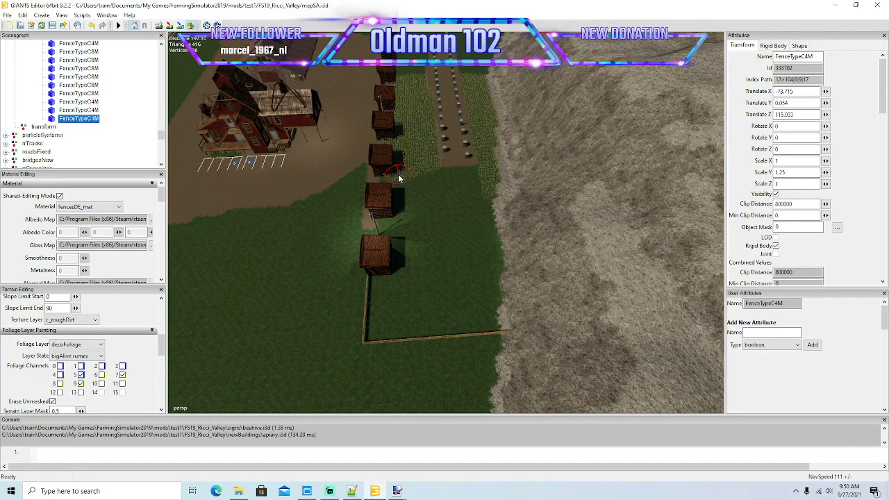
drag(387, 231, 383, 279)
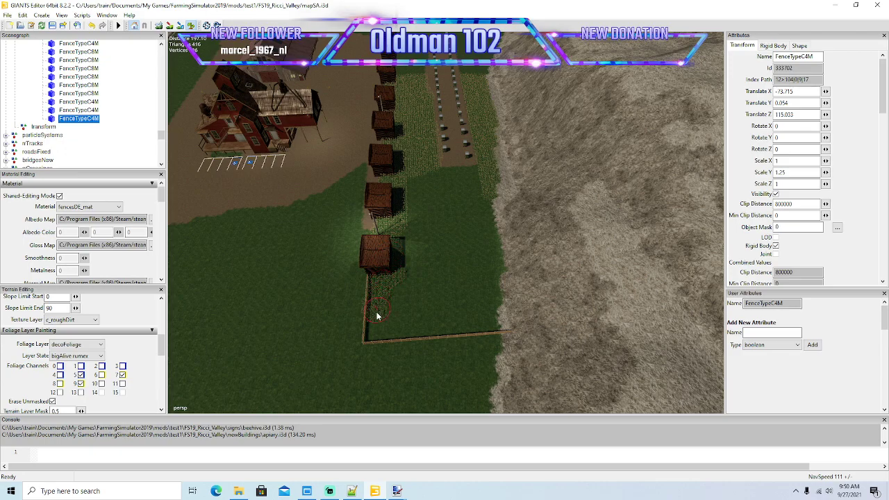
mouse_move(470, 333)
mouse_down()
mouse_move(490, 330)
mouse_move(493, 281)
mouse_move(490, 191)
mouse_move(478, 176)
mouse_up()
drag(418, 184, 406, 278)
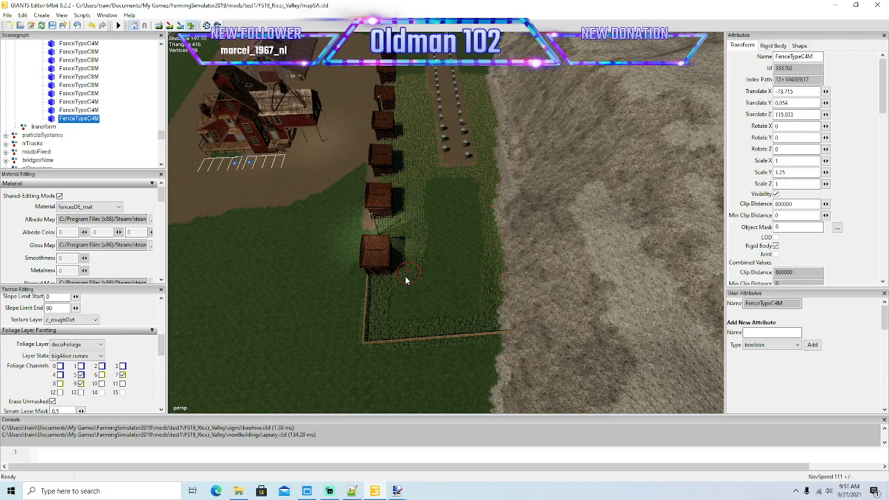
mouse_move(463, 310)
mouse_down()
mouse_move(479, 260)
mouse_move(477, 193)
mouse_move(458, 246)
mouse_move(455, 187)
mouse_up()
drag(440, 282, 439, 188)
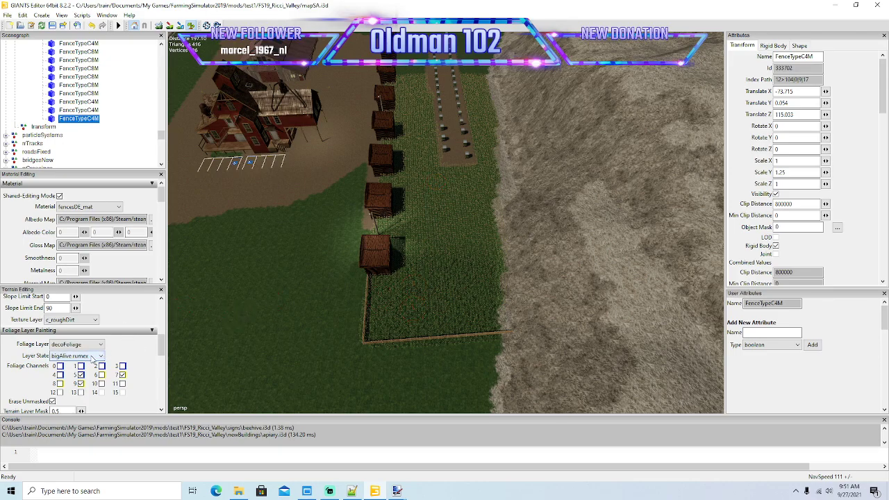
- Paint scattered patches of bigAlive apera within the foliage at the far fenced end of the apiary
click(84, 354)
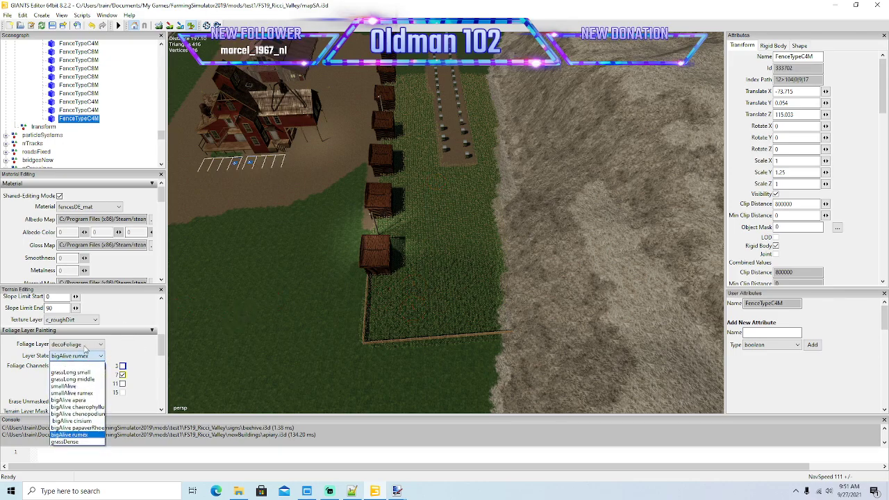
click(73, 400)
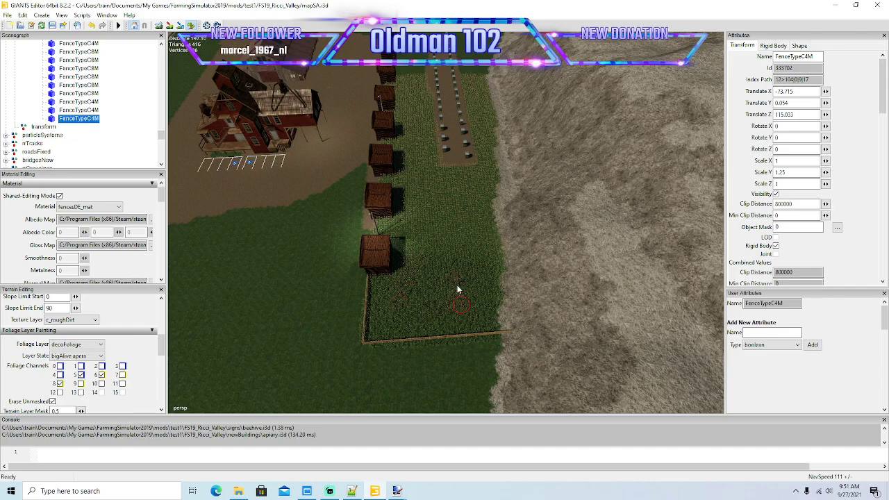
click(191, 26)
- Paint scattered patches of bigAlive chaerophyllum among the foliage around the beehives and at the fenced end
alt+drag(262, 52, 269, 108)
click(191, 25)
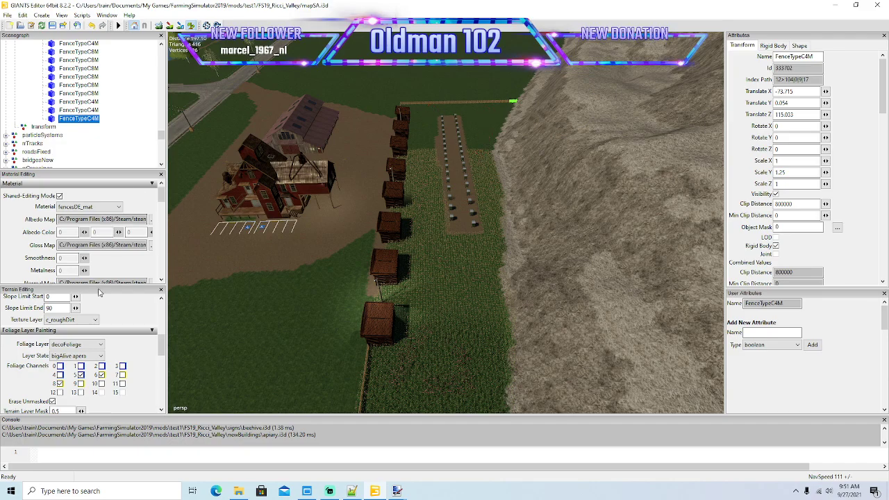
click(97, 356)
click(106, 407)
mouse_move(427, 380)
mouse_down()
mouse_move(463, 395)
mouse_move(453, 346)
mouse_up()
- Open the foliage layer state choices
click(72, 357)
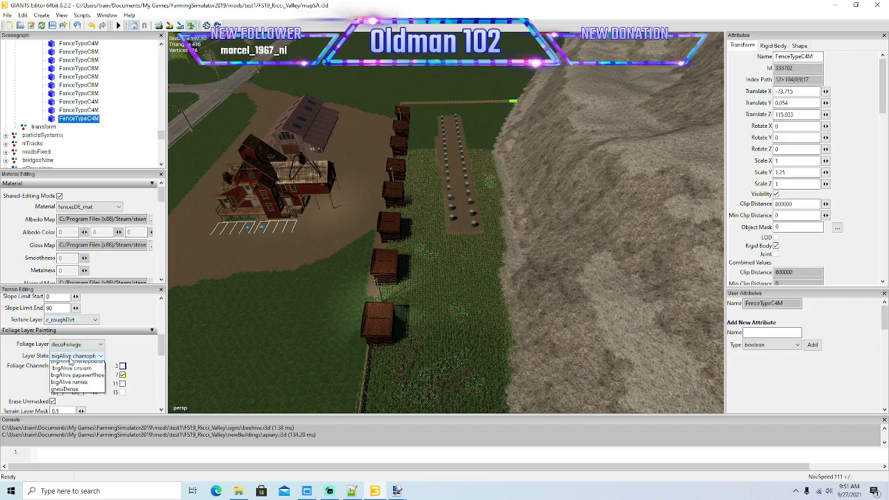
- Paint decoFoliage patches of bigAlive chenopodium and bigAlive cirsium across the meadow beside the row of wooden crates
click(101, 407)
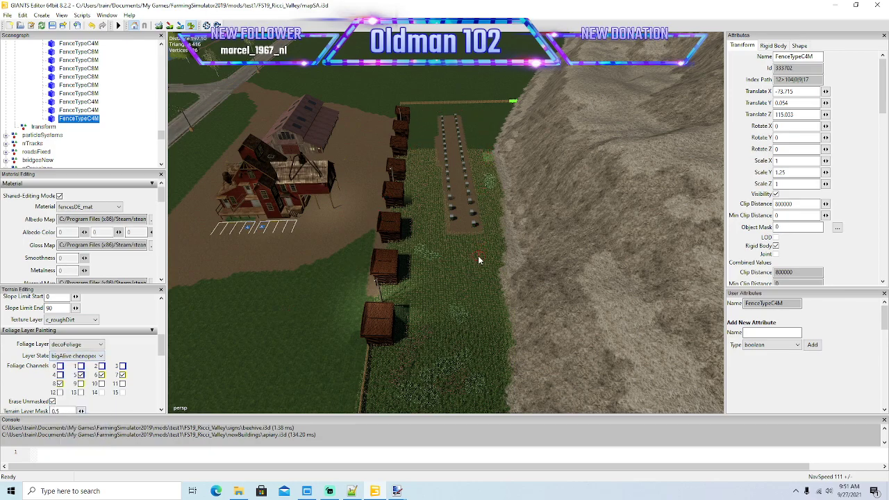
mouse_move(472, 307)
mouse_down()
mouse_move(434, 326)
mouse_move(482, 355)
mouse_move(388, 401)
mouse_move(484, 375)
mouse_up()
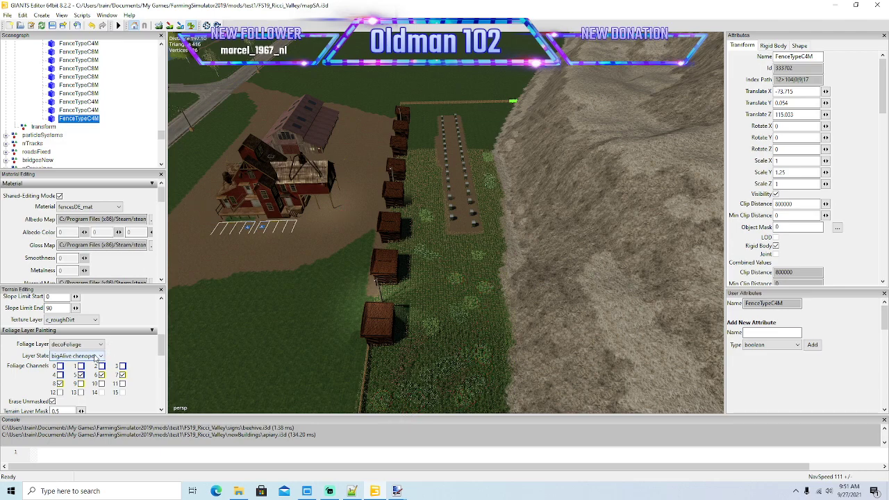
click(95, 357)
click(70, 424)
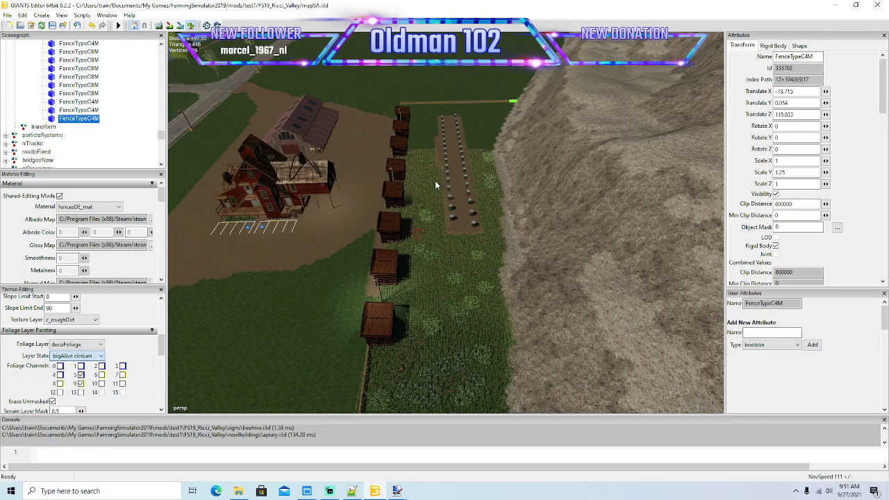
drag(491, 240, 453, 254)
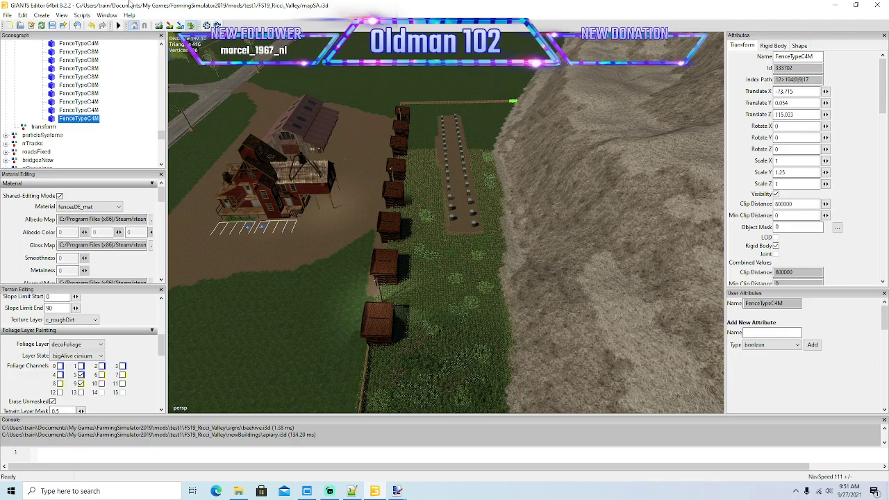
- Leave foliage painting and duplicate the first parkedCar in the parkedCars group of the trafficSystem splines
click(191, 26)
mouse_move(299, 197)
alt+mouse_down()
mouse_move(210, 195)
mouse_move(175, 179)
mouse_move(474, 167)
mouse_move(413, 131)
mouse_move(413, 219)
alt+mouse_up()
scroll(174, 179, up, 5)
scroll(413, 131, up, 6)
scroll(413, 167, down, 7)
right_drag(412, 225, 336, 179)
scroll(300, 212, up, 4)
alt+drag(336, 180, 269, 221)
scroll(300, 213, down, 6)
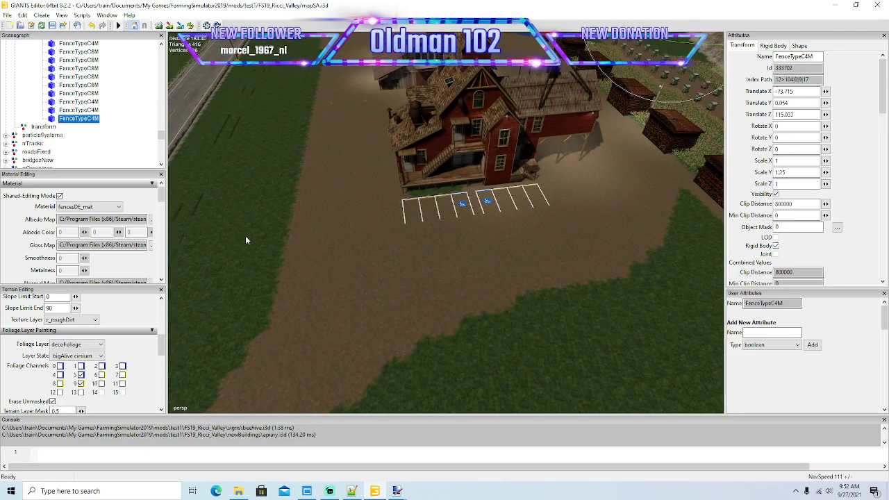
click(245, 237)
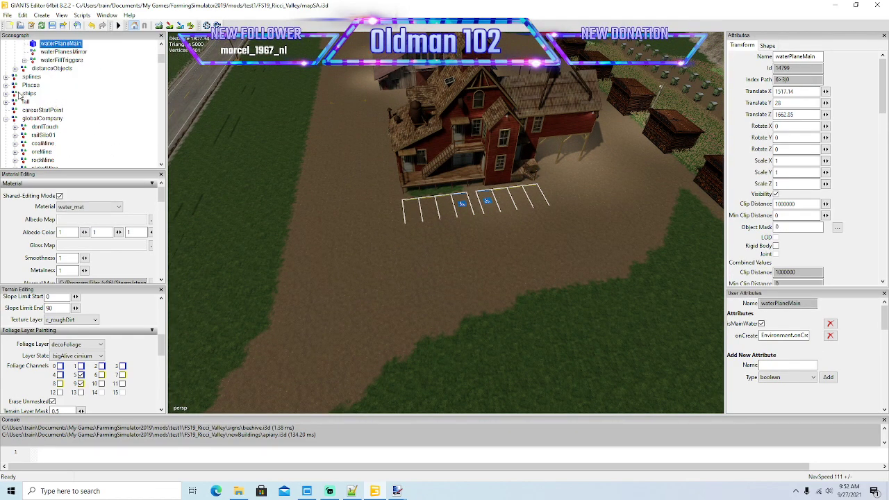
click(6, 77)
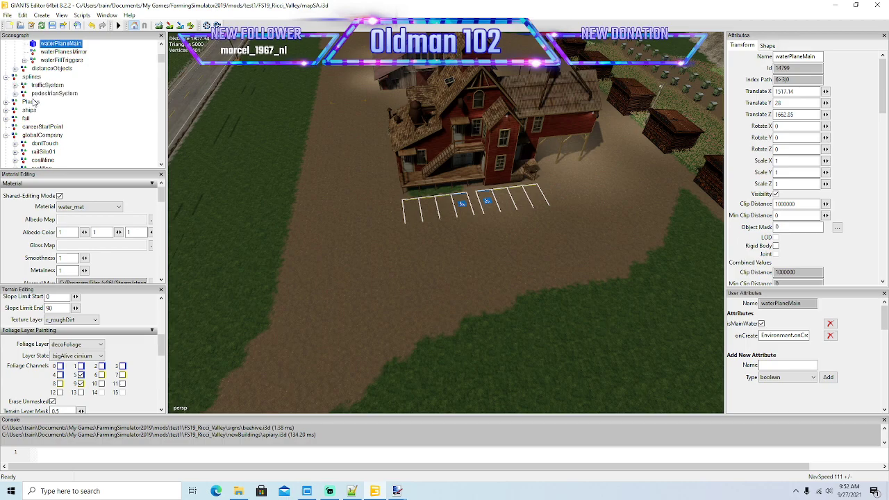
click(23, 85)
click(23, 135)
click(51, 144)
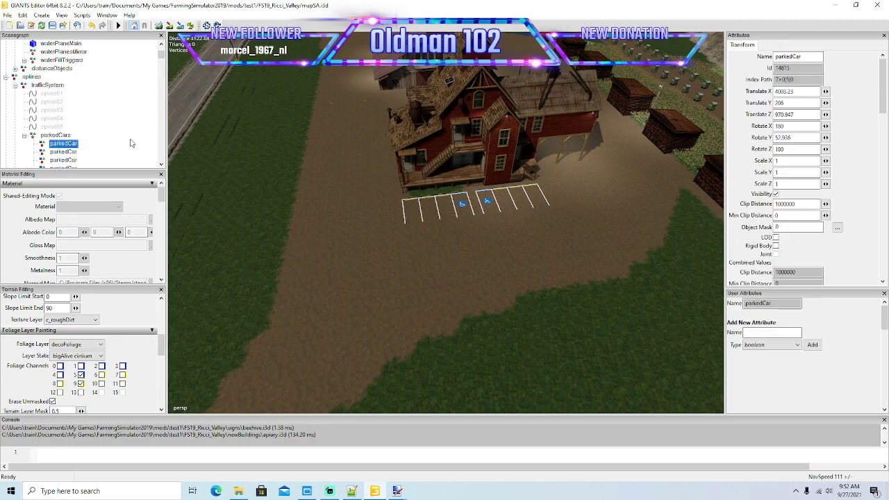
key(ctrl+d)
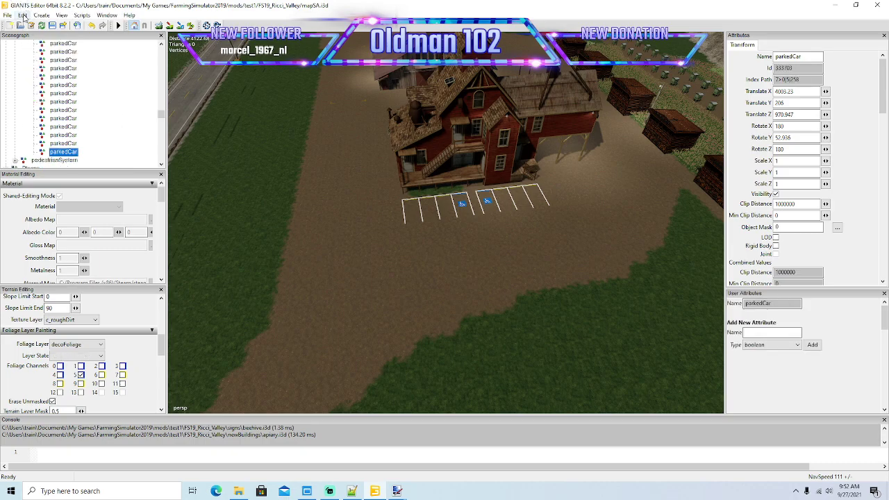
- Place the duplicated parkedCar on the parking bays in front of the red building, with Rotate Y set to -90
click(23, 15)
click(56, 145)
click(454, 216)
drag(460, 270, 483, 174)
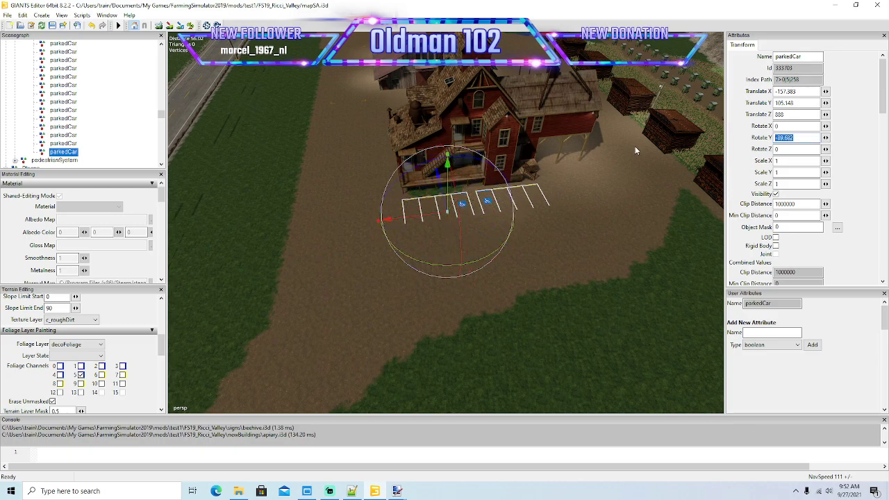
key(BackSpace)
alt+middle_drag(390, 239, 404, 270)
scroll(417, 267, up, 4)
drag(465, 231, 466, 237)
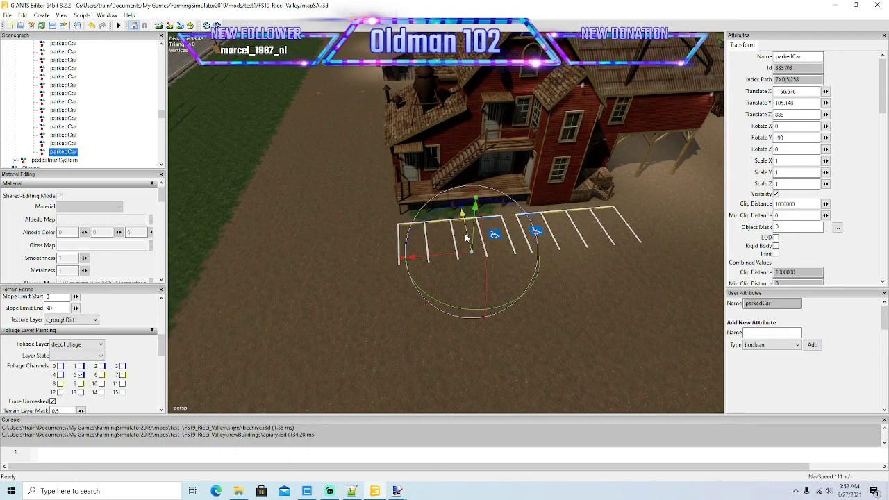
- Examine the land around the apiary buildings, from the cliff down to the road
alt+drag(417, 314, 546, 310)
scroll(546, 309, down, 5)
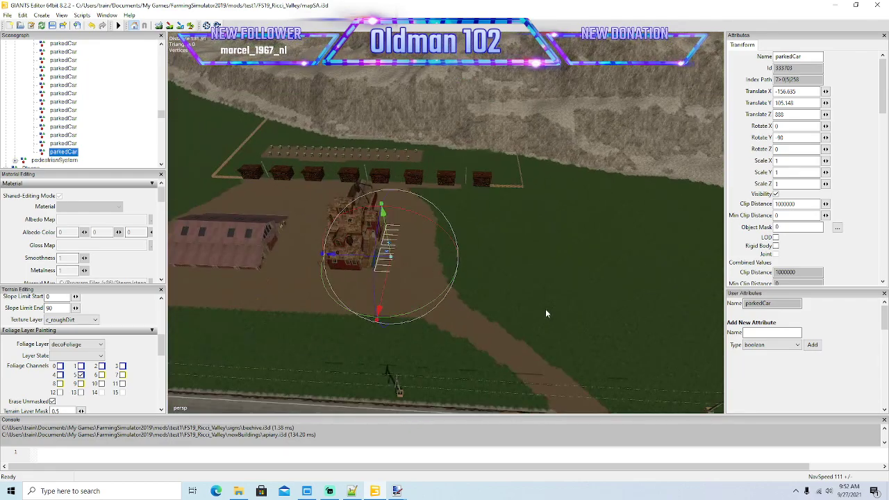
right_drag(546, 290, 512, 316)
scroll(512, 315, down, 5)
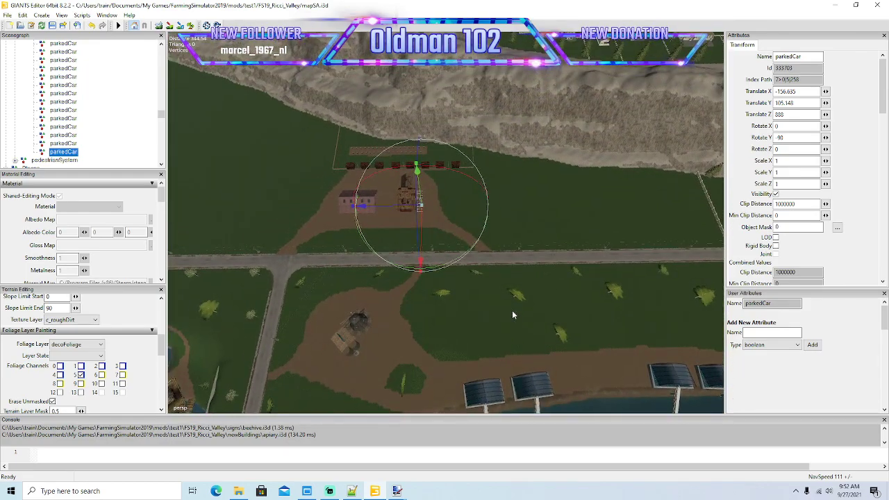
key(d)
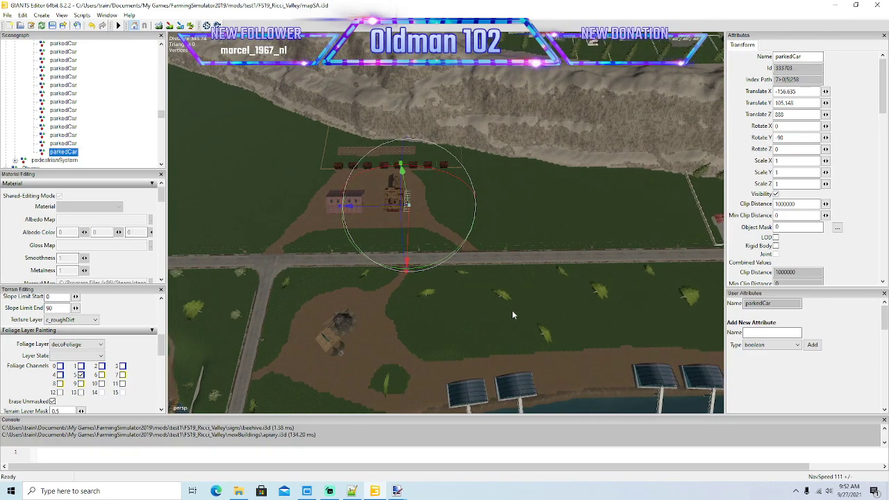
right_drag(513, 315, 512, 317)
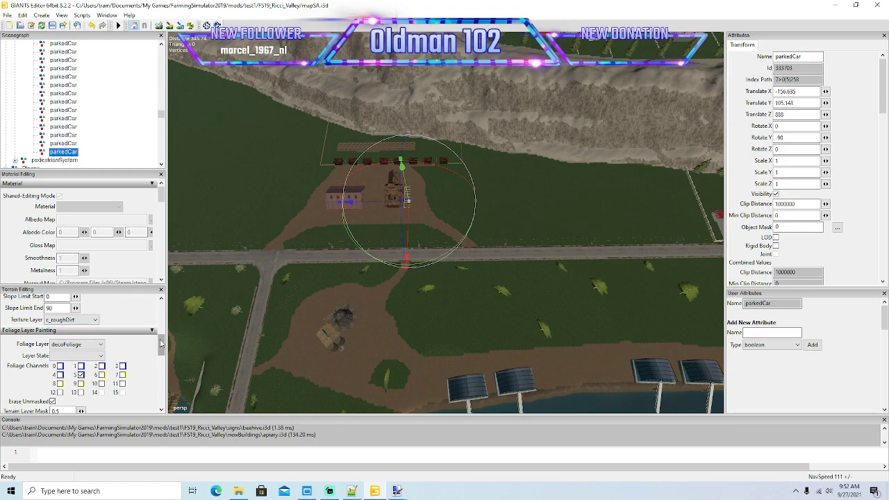
scroll(139, 314, up, 3)
click(64, 309)
click(59, 327)
scroll(161, 326, down, 3)
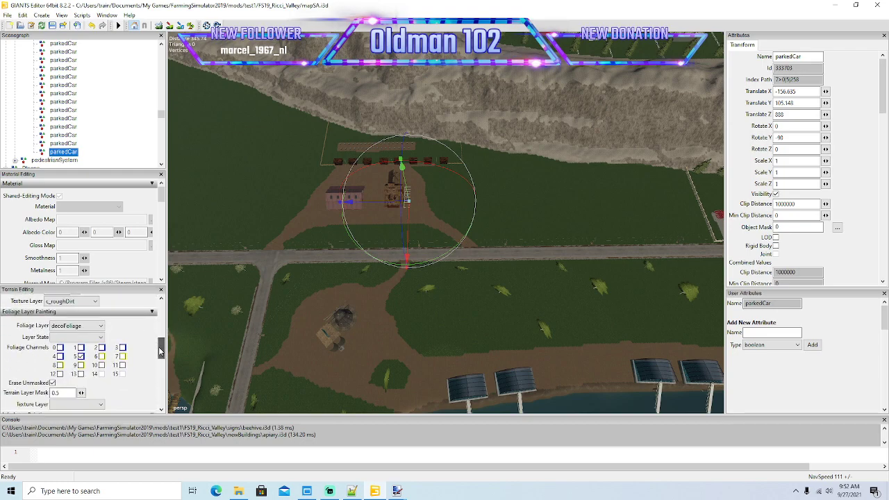
- Switch to Notepad++, close beehive.i3d and bring up mapSA_farmlands.xml
click(351, 492)
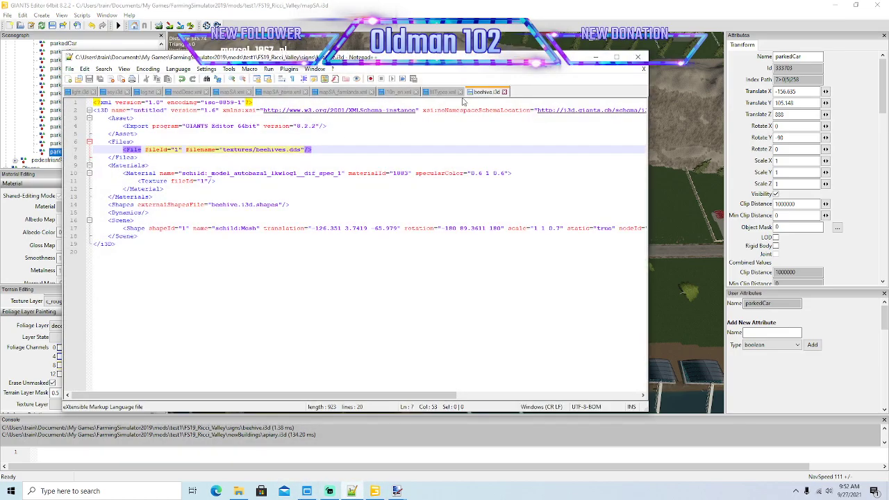
click(505, 91)
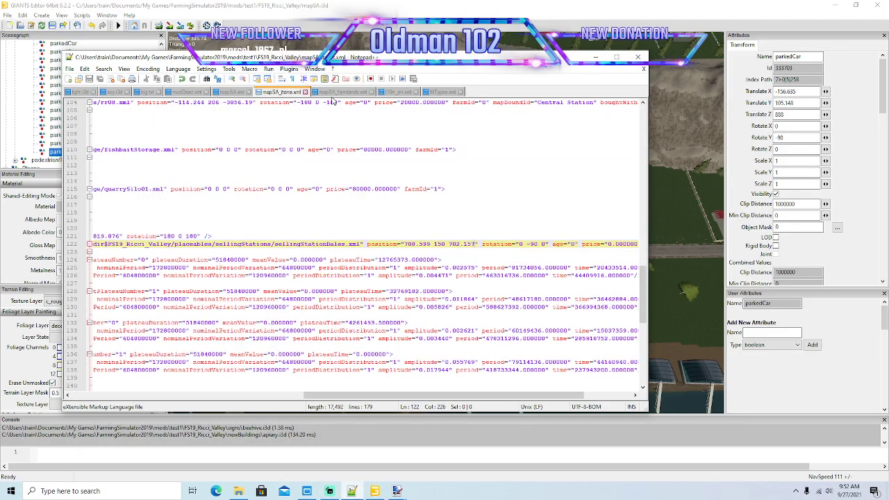
click(341, 93)
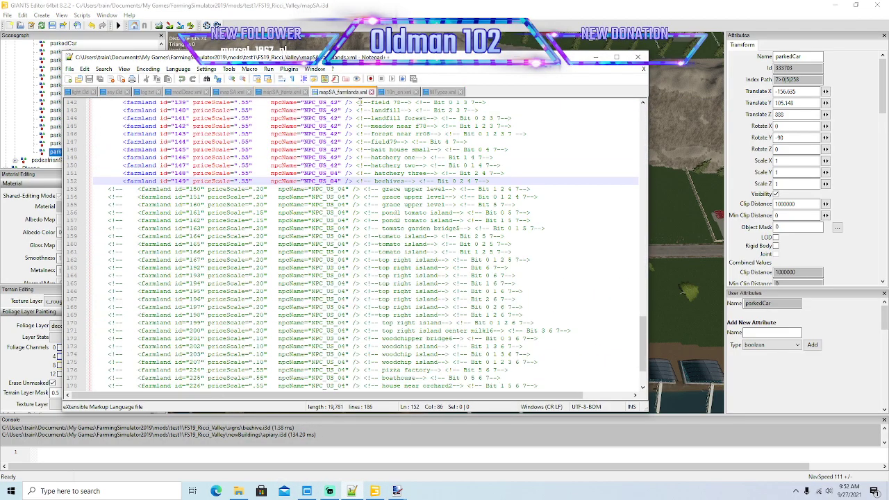
- Uncomment the farmland id 150 line and set its priceScale to .55
click(122, 189)
key(BackSpace)
key(BackSpace)
key(BackSpace)
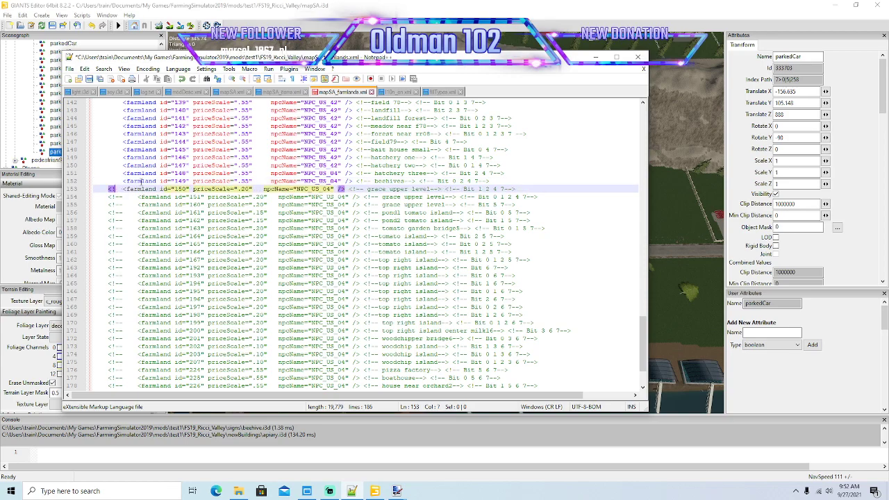
click(251, 189)
key(BackSpace)
key(BackSpace)
text(55")
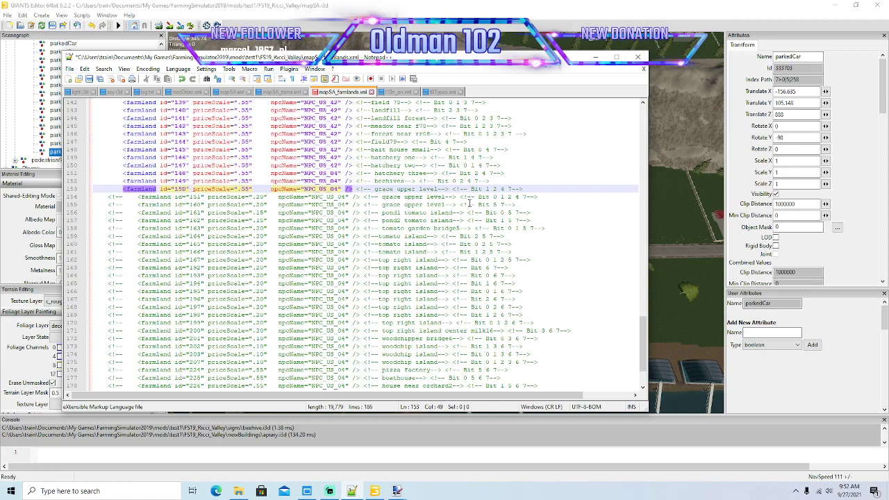
- Replace the "grace upper level" comment on the farmland 150 line with "apiary"
click(436, 189)
key(BackSpace)
key(BackSpace)
key(BackSpace)
key(BackSpace)
key(BackSpace)
key(BackSpace)
key(BackSpace)
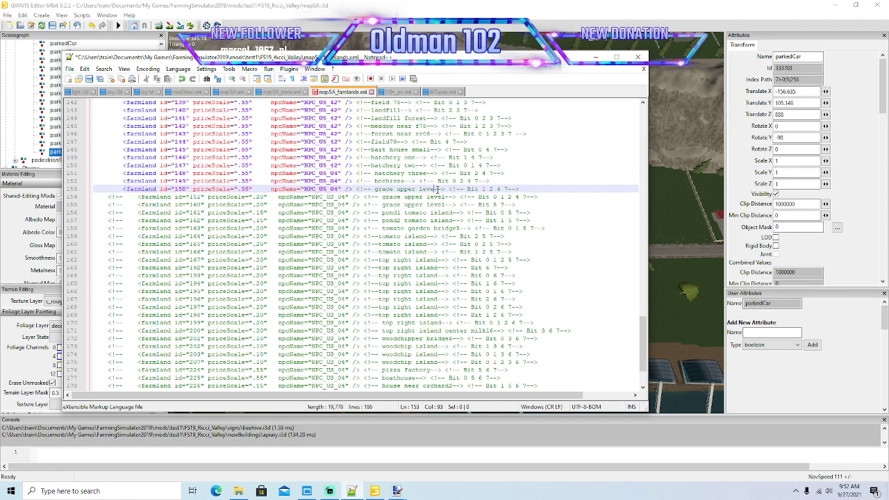
key(BackSpace)
key(BackSpace)
key(BackSpace)
key(BackSpace)
key(BackSpace)
key(BackSpace)
key(BackSpace)
key(BackSpace)
key(BackSpace)
key(BackSpace)
text(apiar)
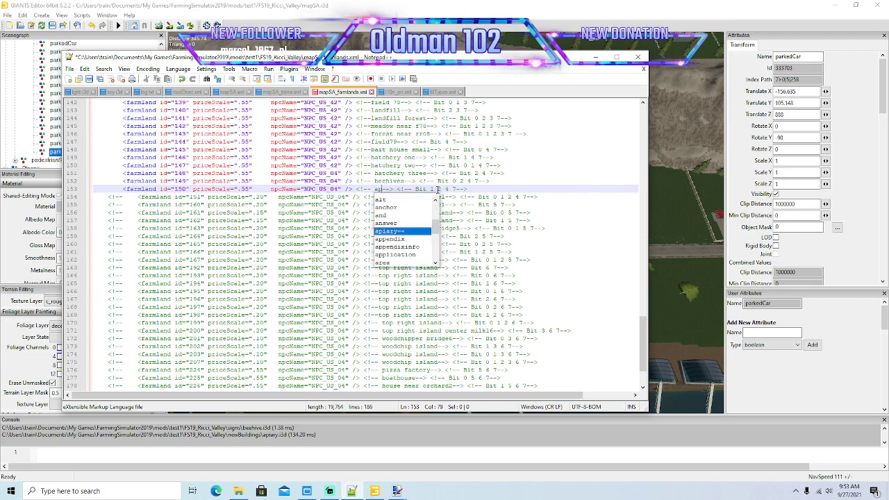
text(y)
key(Right)
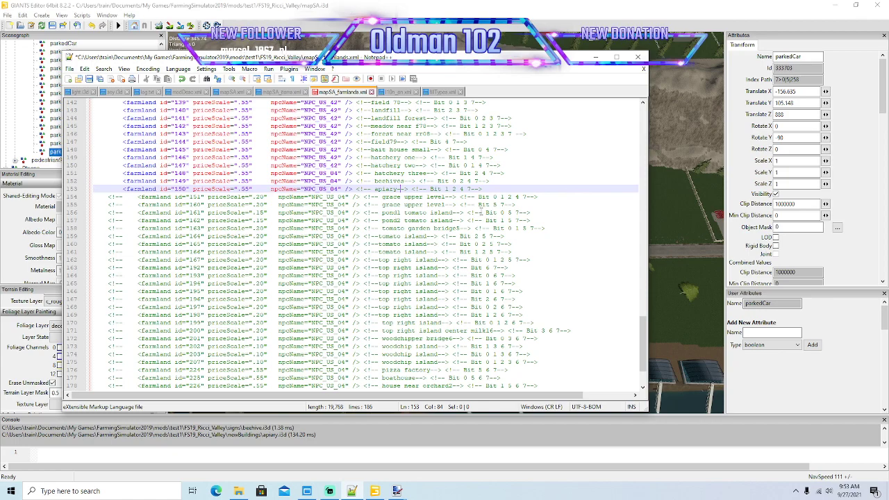
- Return to GIANTS Editor and activate info layer painting for farmland with channels 1, 2, 4 and 7 for value 150
click(596, 58)
scroll(165, 347, down, 3)
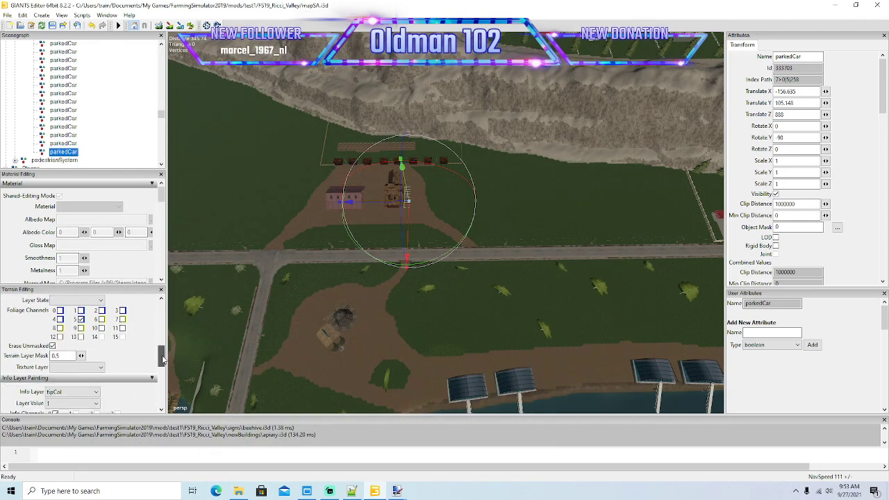
click(71, 336)
click(61, 360)
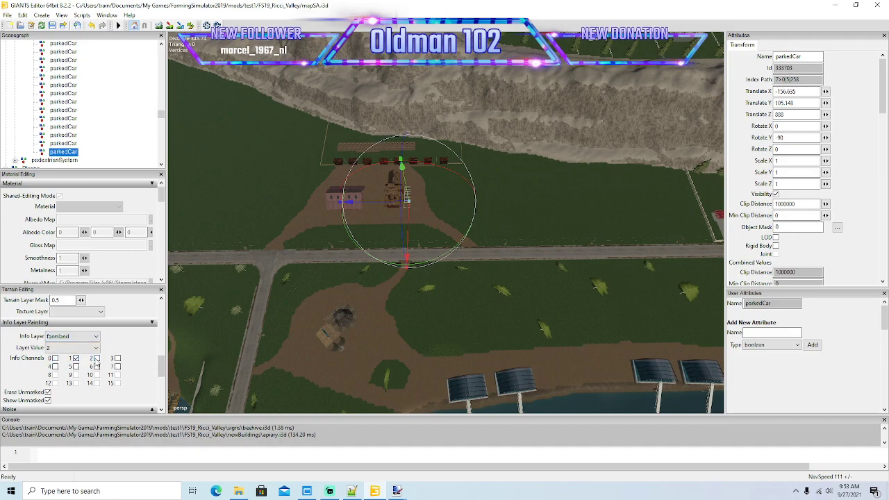
click(117, 366)
click(180, 26)
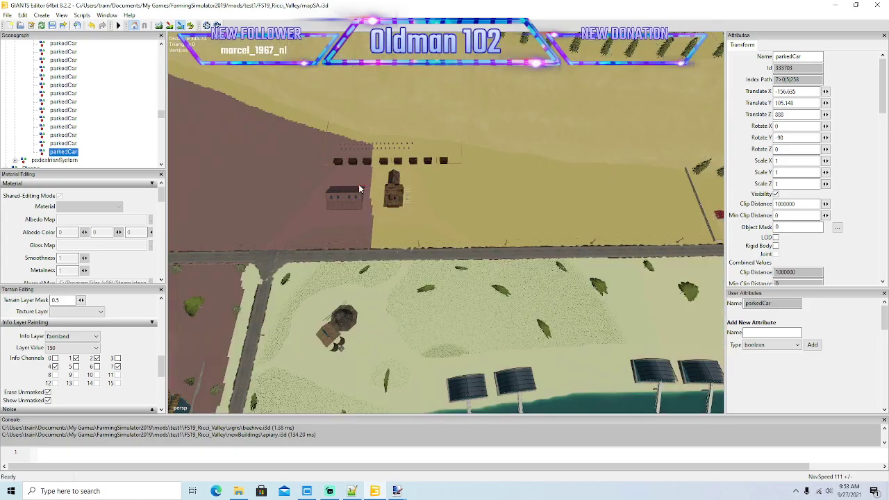
- Paint farmland 150 over the whole apiary plot between the cliff, the road and the side fence, and leave farmland painting
drag(348, 144, 284, 123)
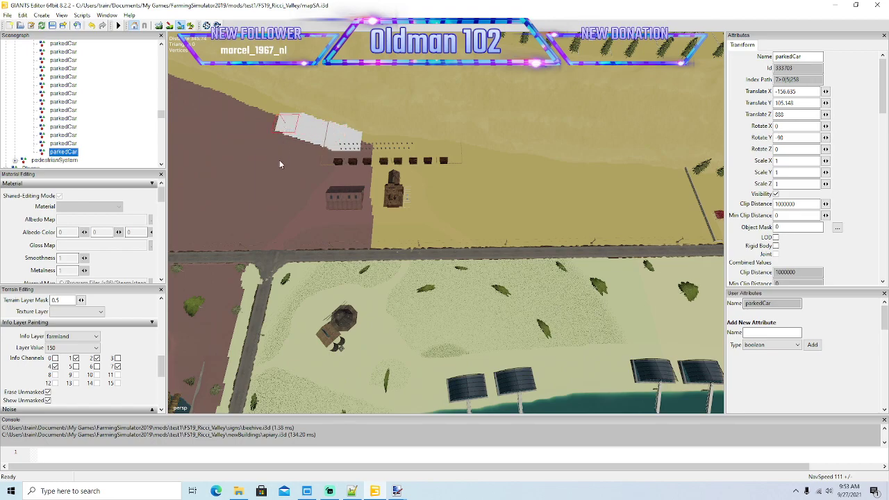
drag(280, 161, 276, 184)
mouse_move(263, 237)
mouse_down()
mouse_move(299, 246)
mouse_move(378, 240)
mouse_up()
mouse_move(351, 146)
mouse_down()
mouse_move(667, 182)
mouse_move(696, 240)
mouse_move(359, 242)
mouse_up()
mouse_move(356, 167)
mouse_down()
mouse_move(344, 222)
mouse_move(326, 167)
mouse_move(313, 221)
mouse_move(284, 222)
mouse_move(303, 143)
mouse_move(308, 188)
mouse_move(319, 148)
mouse_up()
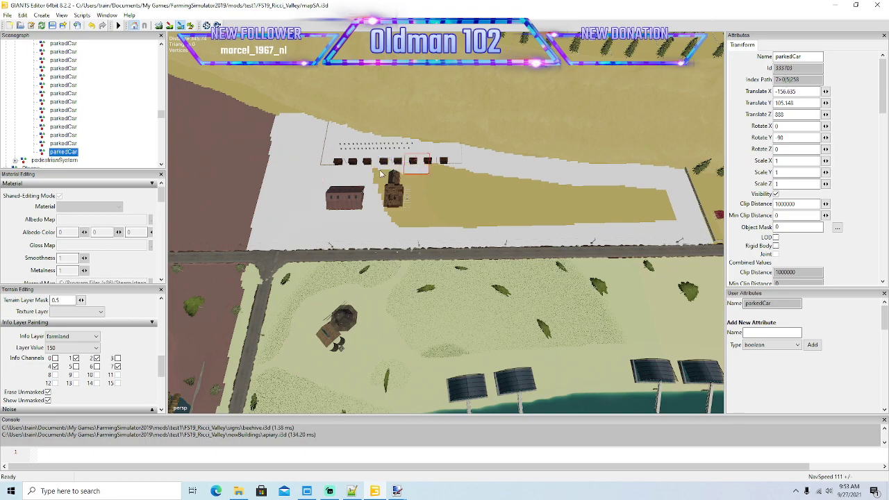
mouse_move(398, 201)
mouse_down()
mouse_move(403, 221)
mouse_move(658, 216)
mouse_move(663, 209)
mouse_move(628, 195)
mouse_move(430, 174)
mouse_move(410, 186)
mouse_move(599, 194)
mouse_move(386, 202)
mouse_move(587, 200)
mouse_move(598, 175)
mouse_up()
click(189, 25)
- Set the foliage painting layer to grass with the green big state for the ground around the apiary
mouse_move(382, 183)
alt+mouse_down()
mouse_move(303, 183)
mouse_move(273, 164)
mouse_move(370, 148)
mouse_move(312, 180)
mouse_move(452, 186)
mouse_move(365, 209)
mouse_move(345, 241)
mouse_move(339, 184)
alt+mouse_up()
scroll(263, 136, up, 6)
scroll(263, 135, up, 3)
scroll(345, 241, up, 3)
scroll(345, 241, up, 3)
scroll(344, 179, down, 5)
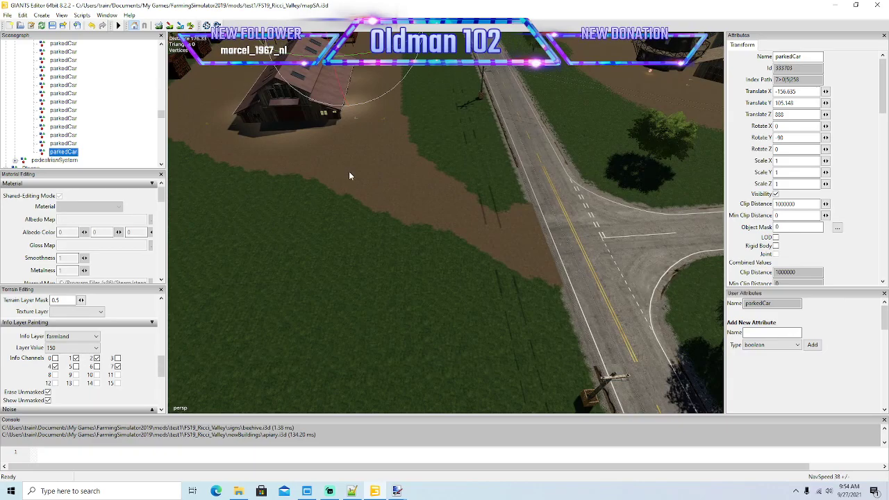
alt+drag(366, 202, 395, 177)
scroll(395, 177, up, 3)
right_drag(395, 182, 344, 204)
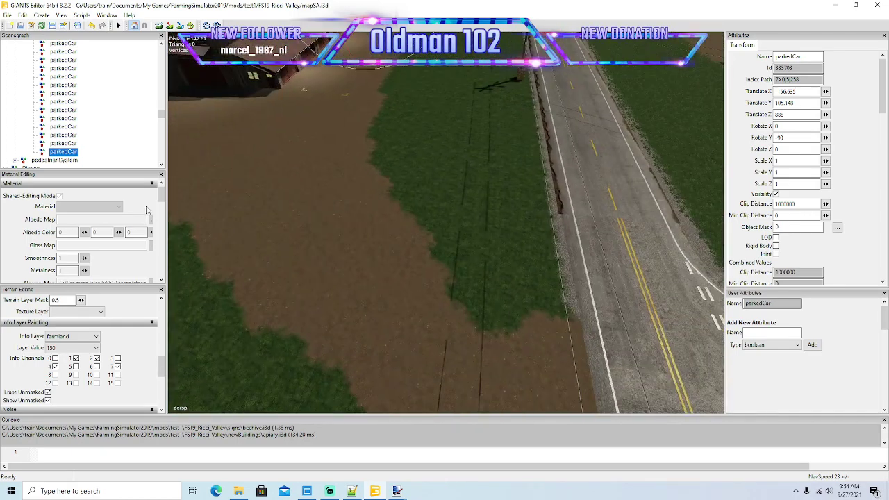
click(73, 337)
click(44, 346)
scroll(159, 374, up, 1)
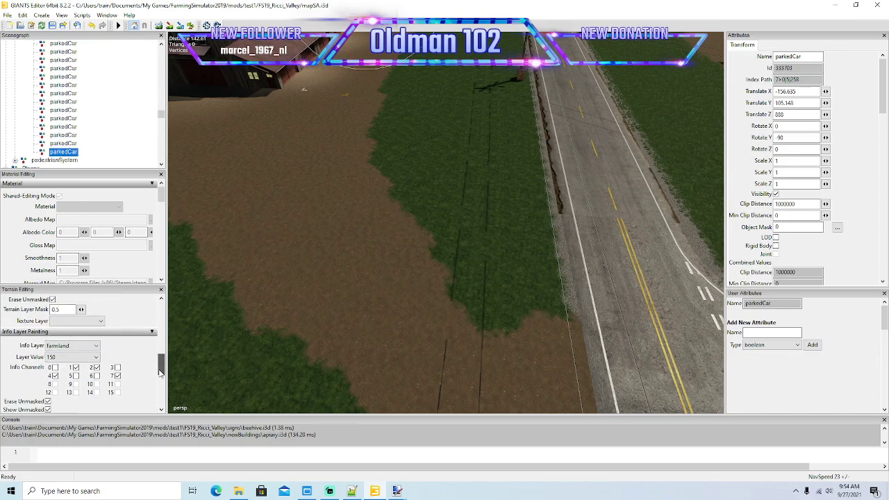
click(72, 345)
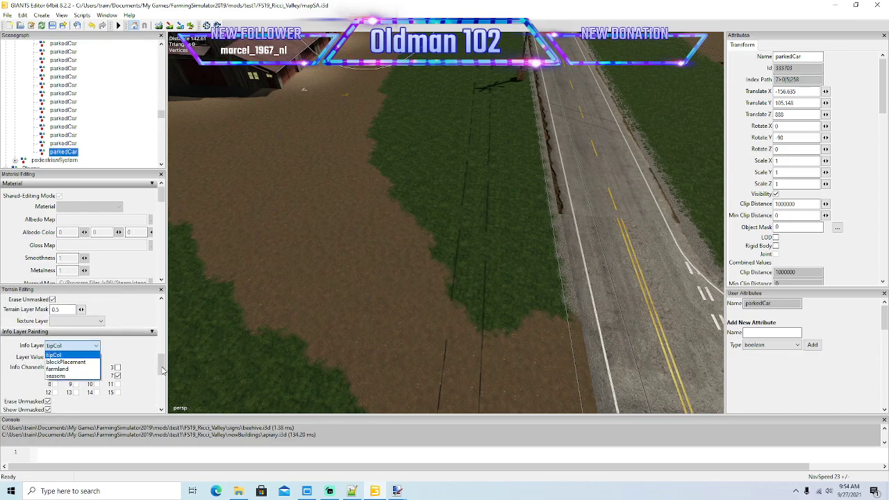
drag(162, 359, 161, 344)
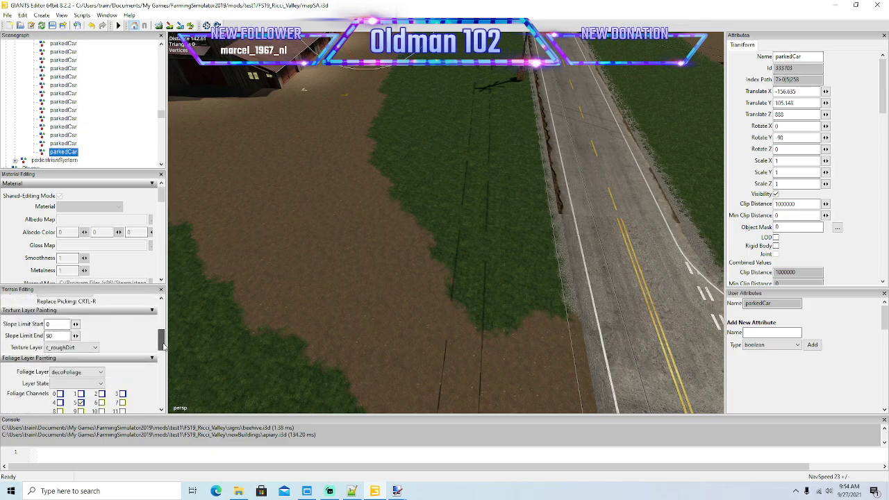
click(76, 362)
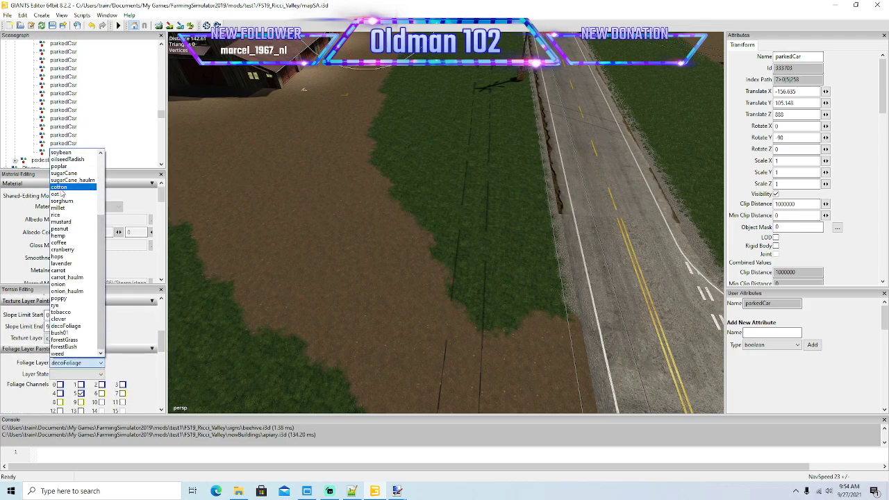
scroll(62, 202, up, 5)
click(67, 178)
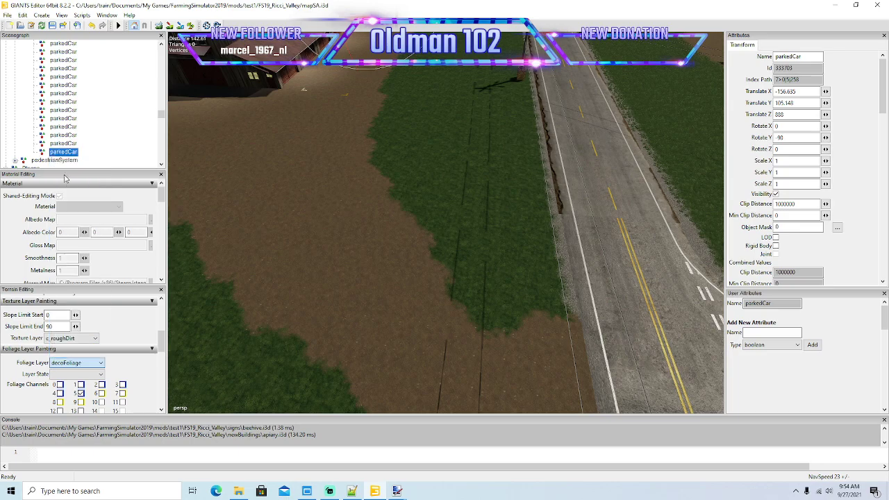
click(78, 373)
click(70, 409)
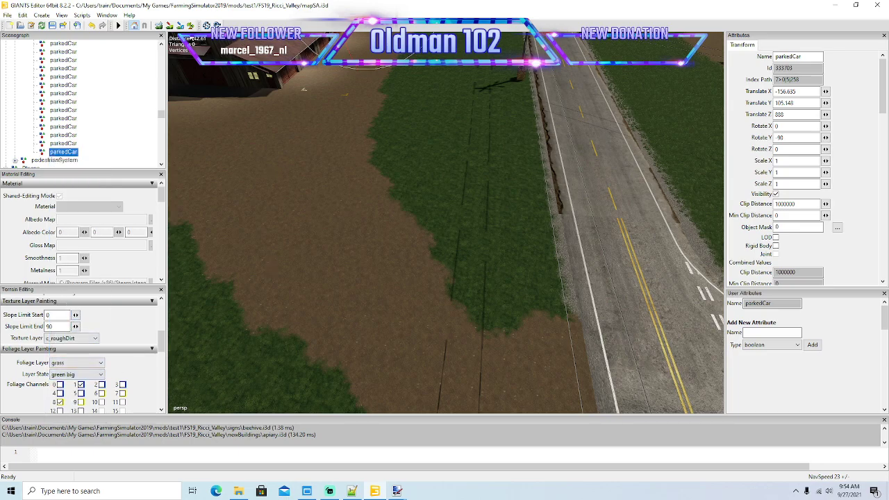
- Paint the grass foliage over the green strip between the apiary's dirt yard and the road
click(190, 25)
drag(501, 80, 512, 125)
mouse_move(514, 177)
mouse_down()
mouse_move(507, 218)
mouse_move(528, 231)
mouse_up()
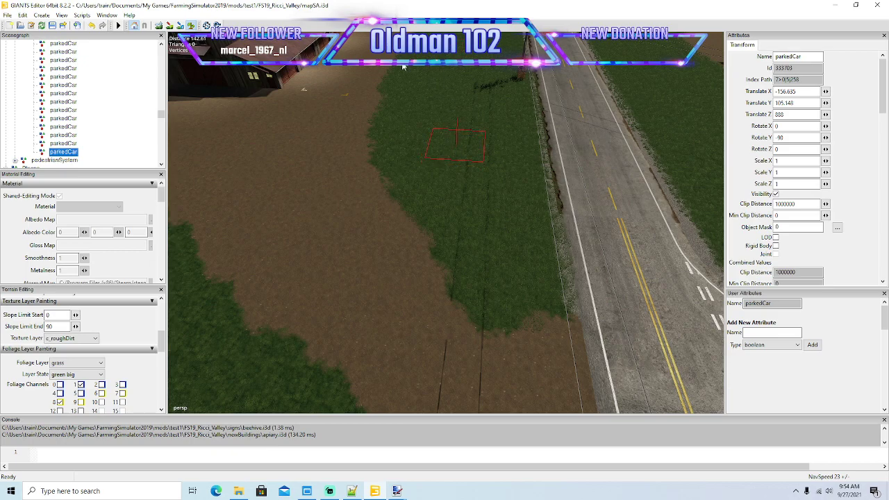
mouse_move(385, 160)
alt+mouse_down()
mouse_move(387, 102)
mouse_move(390, 189)
mouse_move(395, 168)
alt+mouse_up()
scroll(387, 101, up, 5)
scroll(388, 101, up, 5)
scroll(393, 190, down, 4)
click(190, 26)
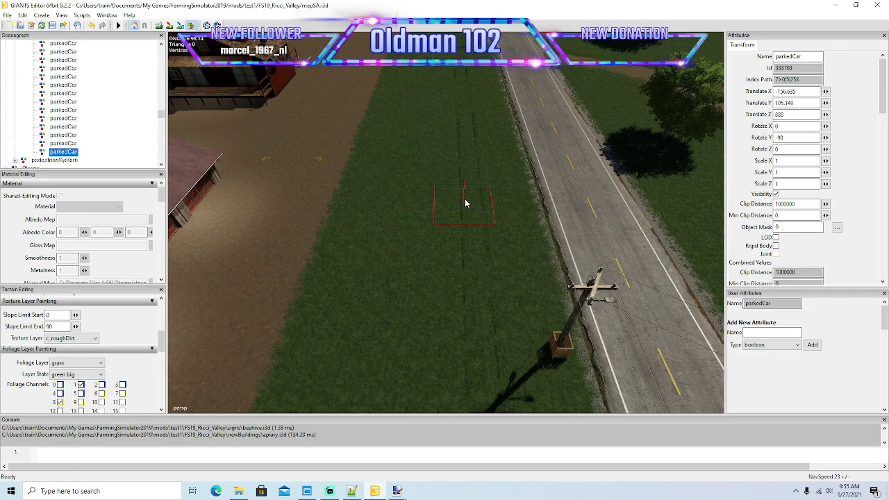
- Paint grass over the green wedge between the yard, the dirt driveway and the roadside utility pole
click(193, 25)
mouse_move(348, 118)
alt+mouse_down()
mouse_move(347, 127)
mouse_move(347, 96)
alt+mouse_up()
scroll(347, 96, up, 10)
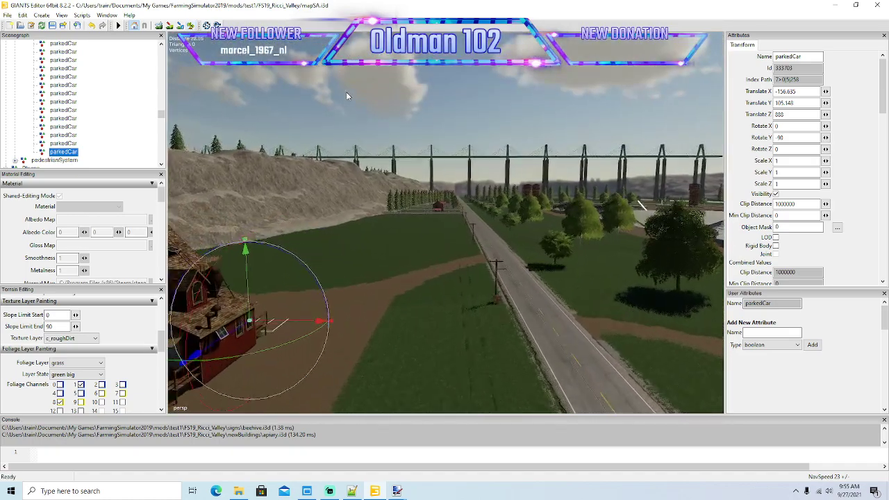
right_drag(346, 92, 344, 173)
click(191, 26)
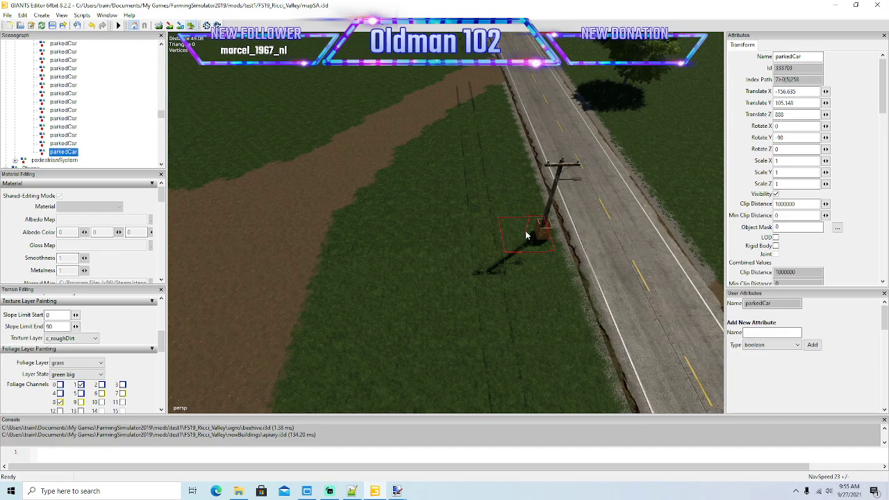
drag(528, 231, 504, 108)
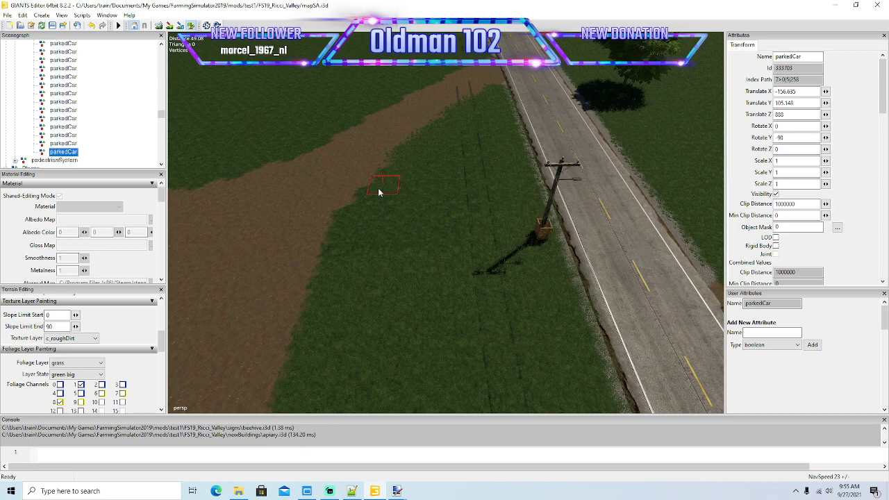
drag(348, 272, 477, 123)
- Paint grass along the edge of the building's wooden porch beside the parking bays
key(f)
alt+drag(342, 161, 294, 202)
scroll(458, 137, up, 5)
scroll(299, 205, down, 3)
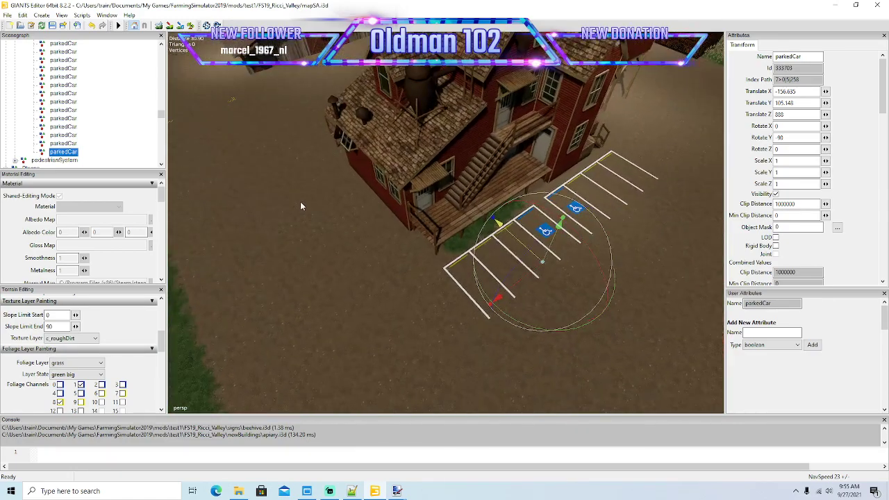
middle_drag(300, 205, 170, 202)
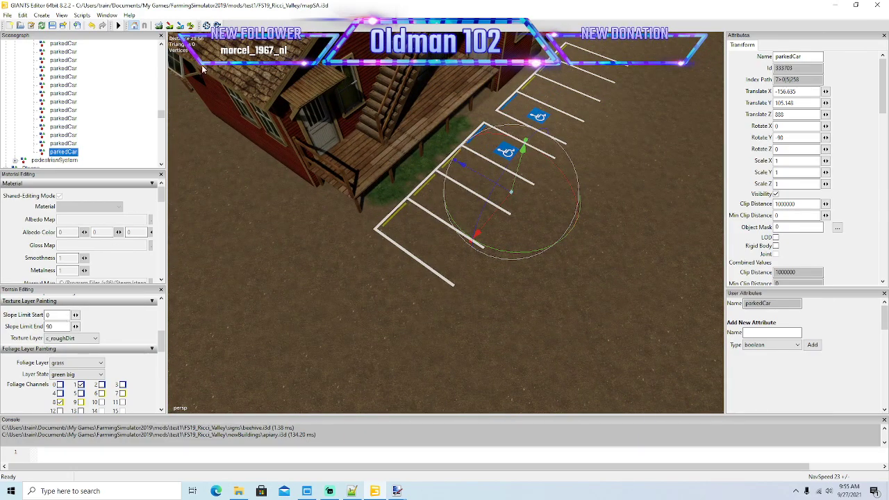
click(191, 25)
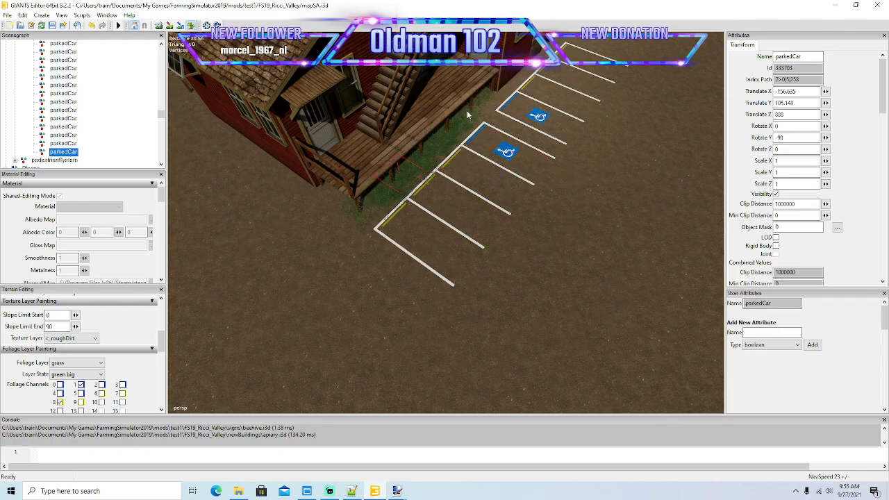
- Paint grass over the start of the open field beyond the dirt driveway, alongside the road
click(192, 26)
scroll(365, 143, down, 5)
alt+drag(375, 130, 656, 137)
alt+drag(464, 170, 428, 123)
right_drag(428, 123, 441, 222)
click(190, 28)
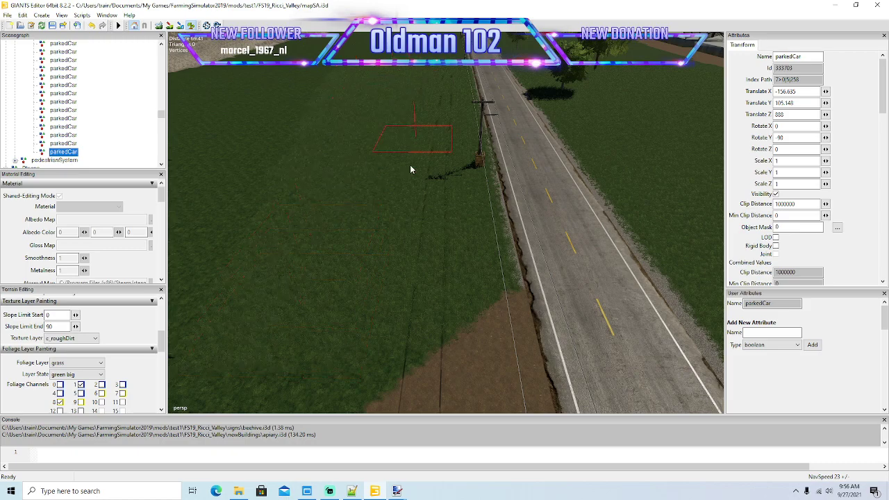
- Continue the grass foliage across the open field beside the road, past the next utility pole
alt+drag(358, 114, 360, 92)
scroll(363, 95, up, 3)
scroll(364, 95, up, 10)
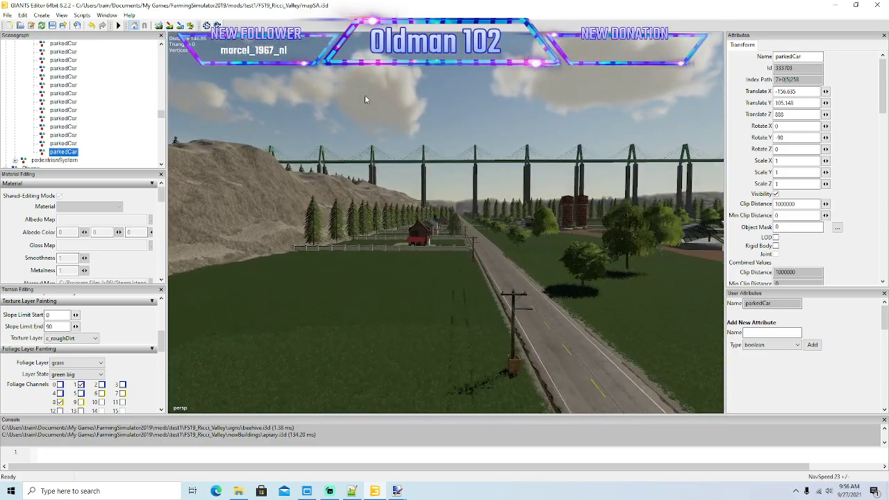
alt+drag(352, 151, 356, 164)
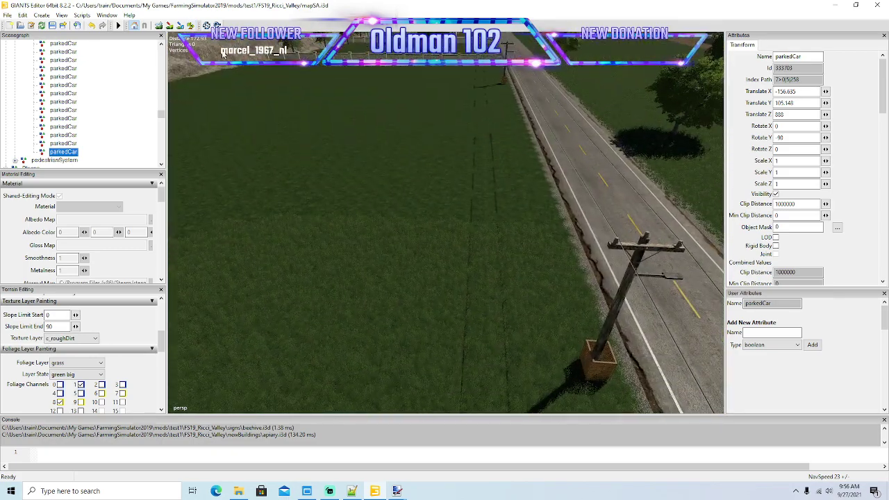
click(190, 24)
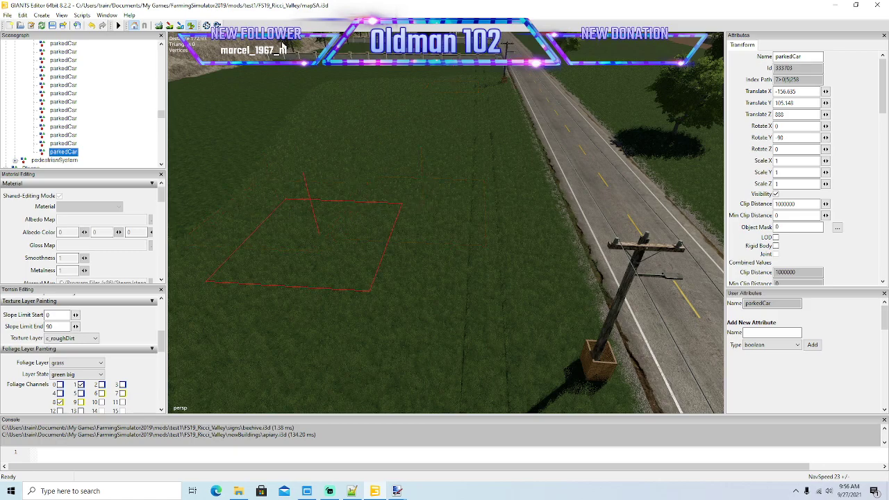
- Paint grass over the roadside part of the field up to the stone fence
alt+drag(334, 131, 338, 203)
scroll(333, 102, up, 8)
scroll(334, 102, up, 6)
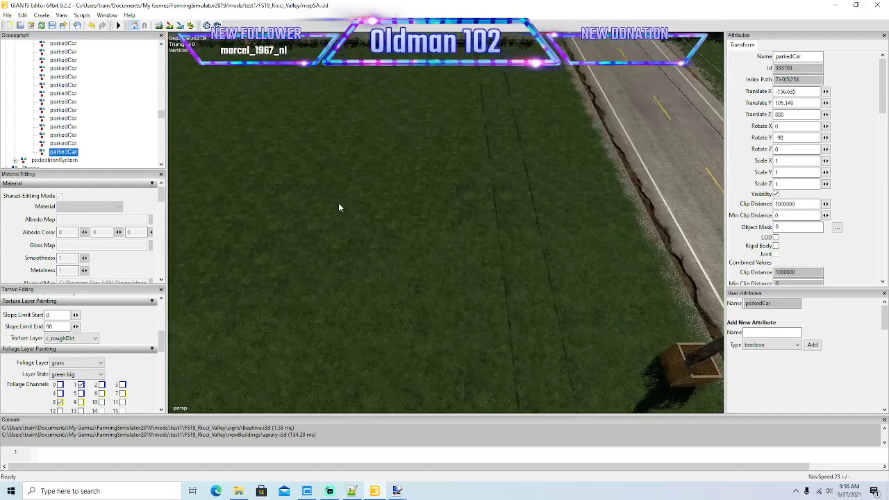
scroll(339, 204, down, 5)
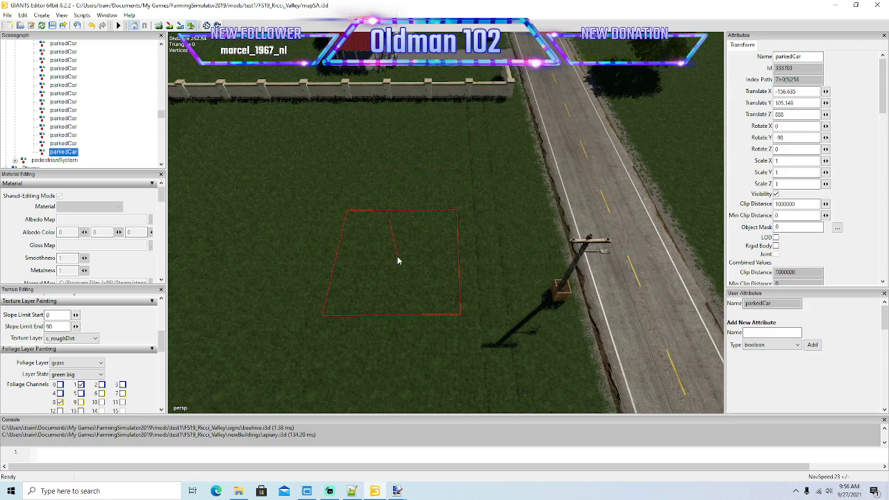
- Fill the field corner between the stone fence and the cliff, and the field's middle, with grass foliage
alt+drag(497, 187, 597, 129)
scroll(601, 130, down, 4)
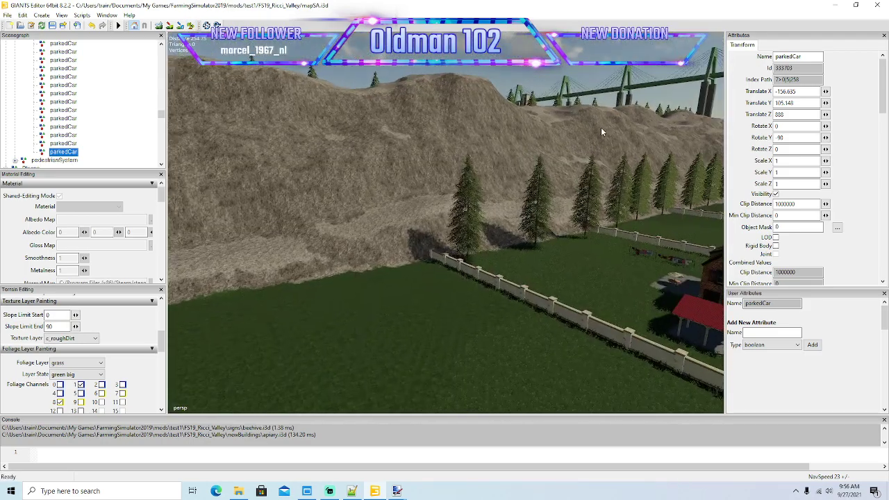
scroll(582, 127, up, 6)
right_drag(583, 127, 350, 194)
alt+drag(351, 193, 344, 200)
scroll(345, 200, down, 4)
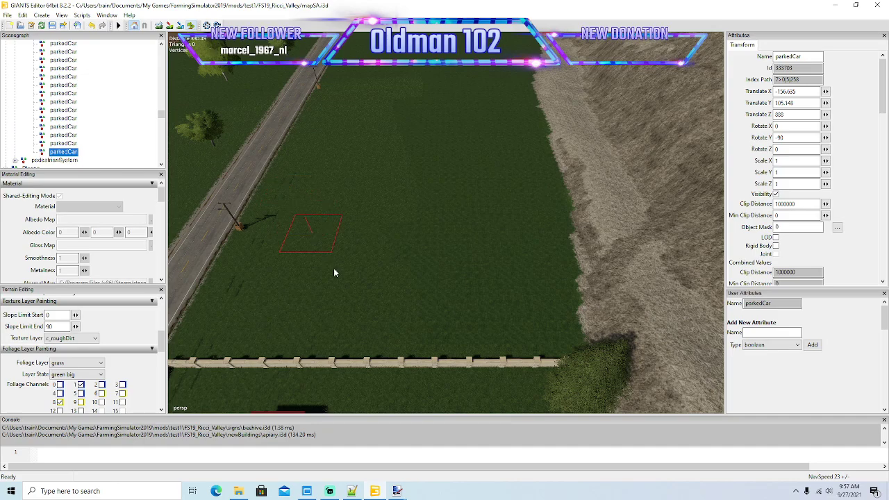
drag(417, 334, 545, 313)
drag(544, 269, 549, 256)
drag(544, 192, 394, 278)
drag(434, 127, 436, 104)
drag(433, 275, 451, 195)
- Paint grass along the foot of the cliff toward the fenced flower plot and across the adjoining field
click(193, 25)
alt+drag(361, 158, 362, 134)
scroll(383, 89, up, 3)
click(190, 25)
drag(530, 265, 541, 122)
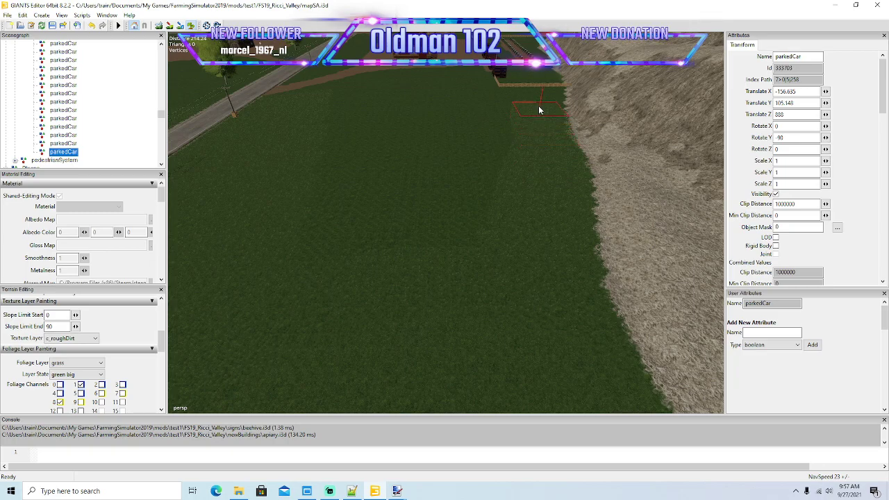
drag(326, 145, 324, 249)
drag(361, 129, 398, 186)
drag(436, 149, 493, 122)
- Paint grass over the field in front of the fenced flower plot and the end honey stand
click(191, 27)
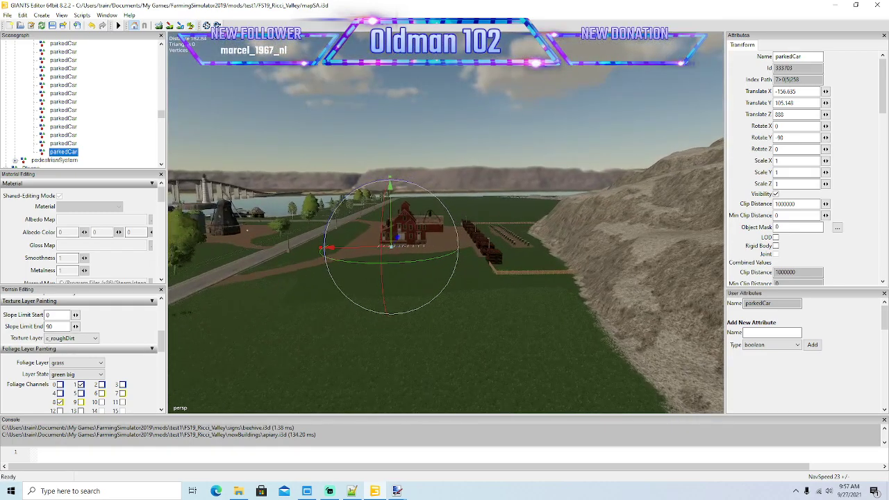
scroll(284, 267, up, 3)
alt+drag(284, 267, 283, 109)
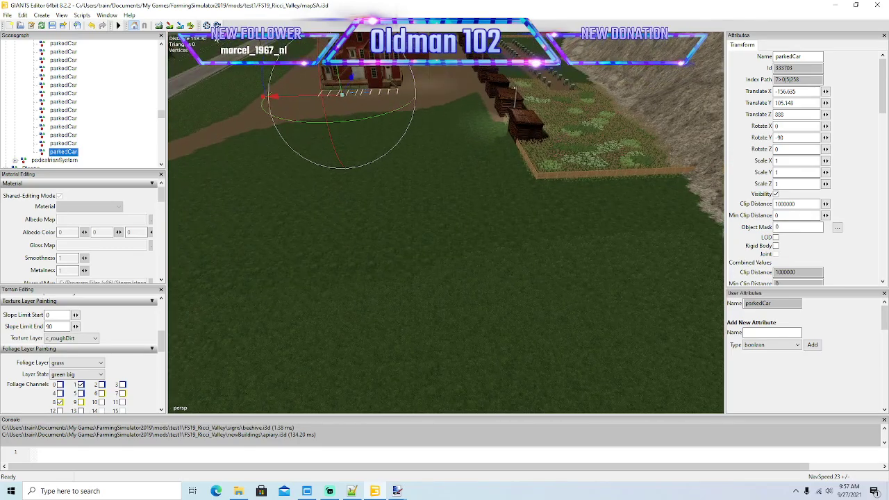
click(192, 28)
click(189, 27)
alt+drag(329, 159, 356, 168)
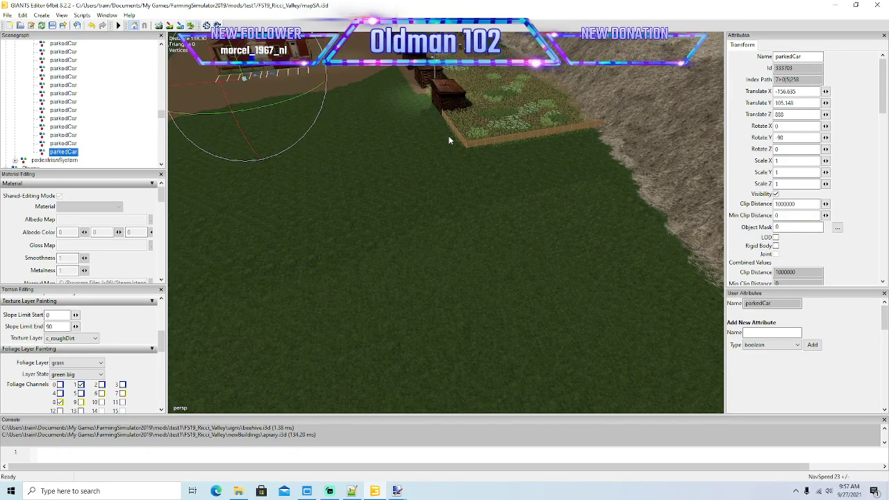
scroll(583, 194, up, 3)
scroll(585, 181, down, 4)
click(191, 26)
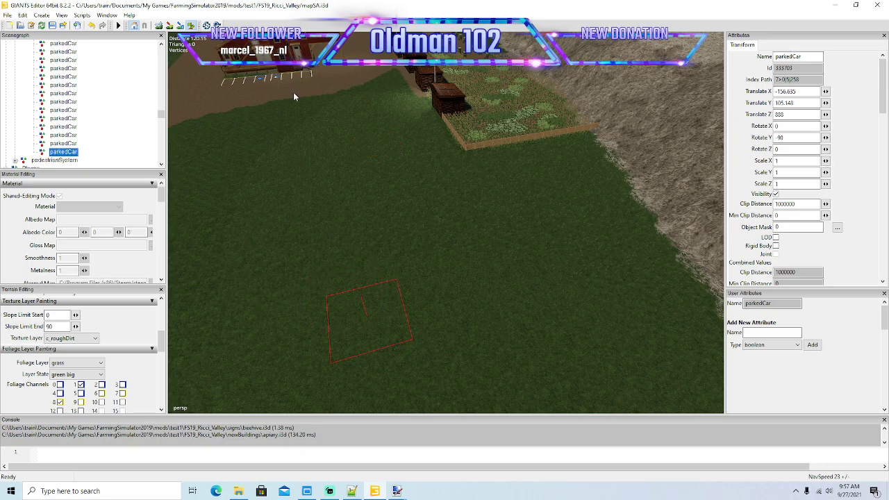
- Paint grass over the remaining field between the dirt yard, the driveway and the honey stands
click(192, 25)
alt+drag(367, 150, 292, 144)
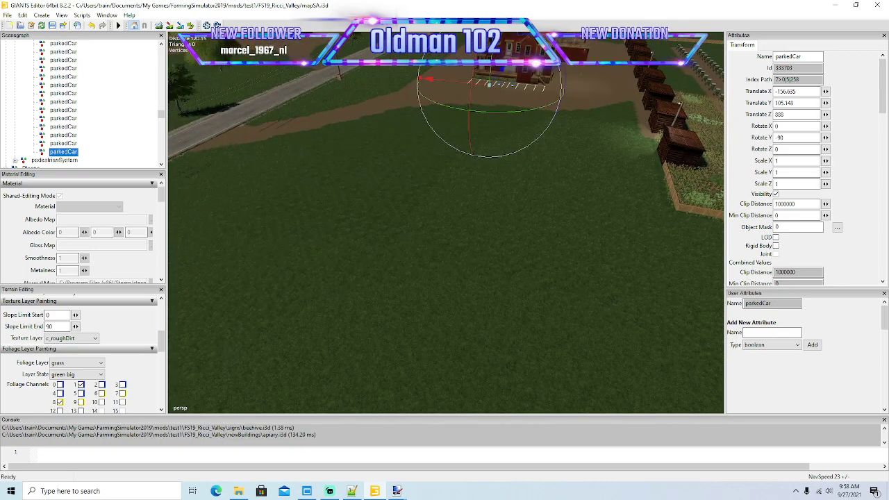
click(192, 26)
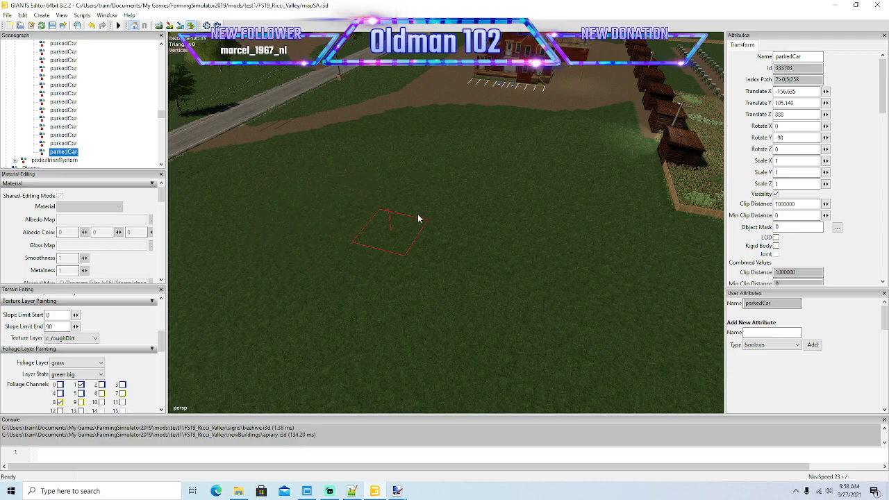
- Change the brush type to Round and paint grass along the field side of the dirt driveway
alt+drag(354, 197, 529, 198)
scroll(318, 145, up, 6)
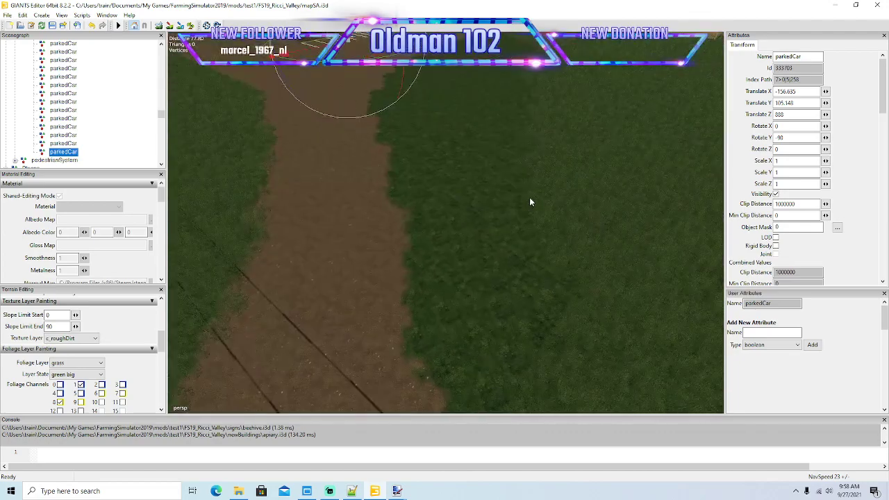
scroll(529, 197, down, 5)
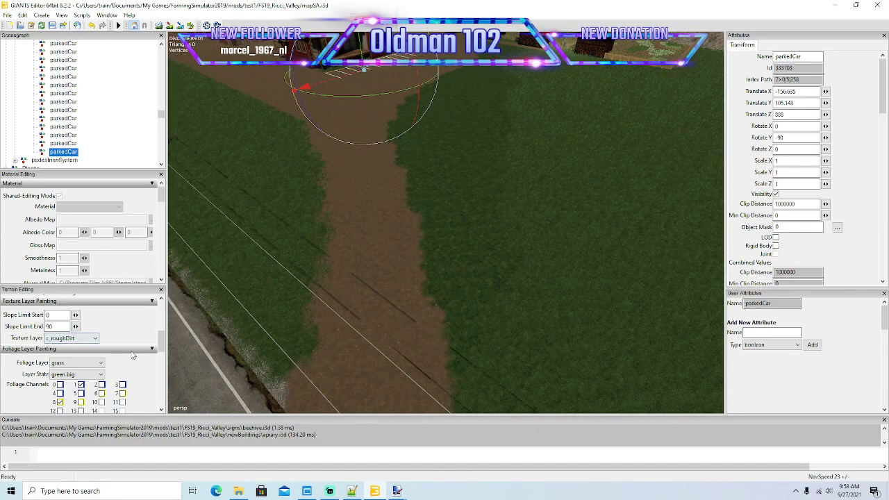
scroll(69, 316, up, 3)
click(70, 309)
click(62, 323)
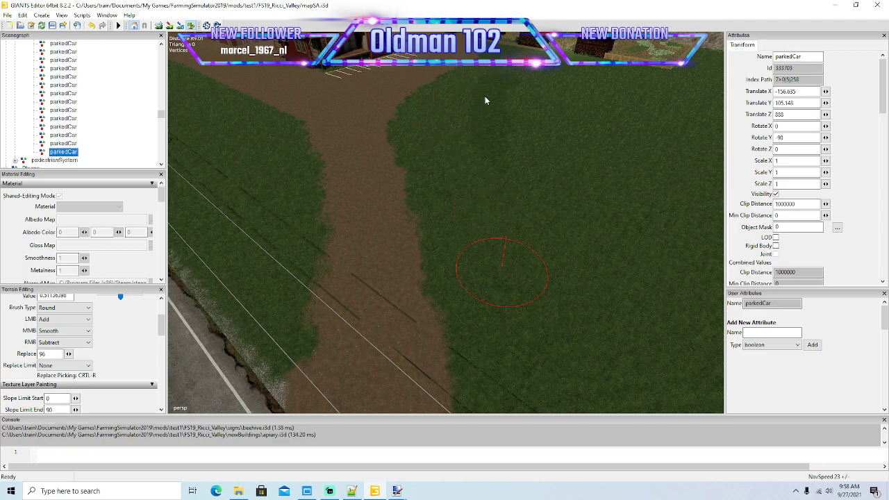
- Paint grass over the field edge between the dirt yard and the row of honey stands
click(192, 27)
mouse_move(361, 209)
alt+mouse_down()
mouse_move(417, 87)
mouse_move(407, 79)
mouse_move(414, 147)
alt+mouse_up()
scroll(406, 78, up, 5)
scroll(414, 147, down, 2)
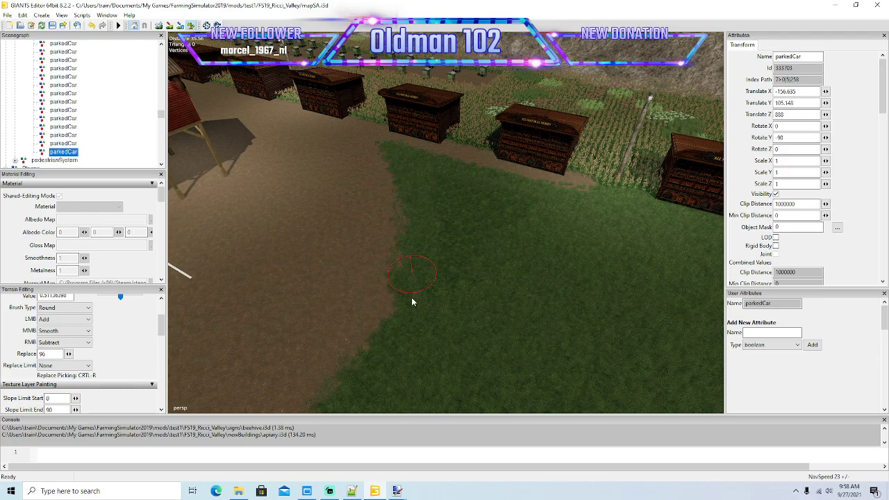
click(191, 26)
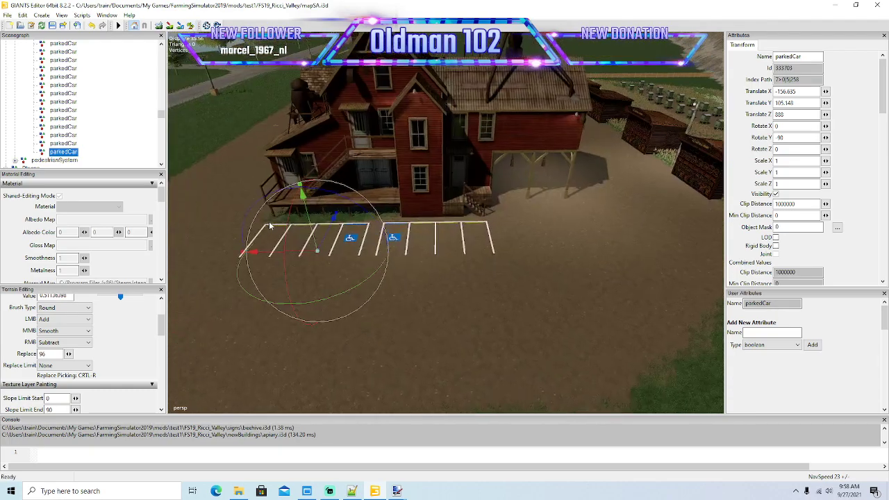
- Paint grass over the field beside the dirt driveway and the roadside power pole
alt+drag(269, 220, 219, 159)
scroll(220, 160, up, 10)
scroll(226, 152, up, 6)
scroll(219, 160, up, 8)
right_drag(219, 160, 404, 138)
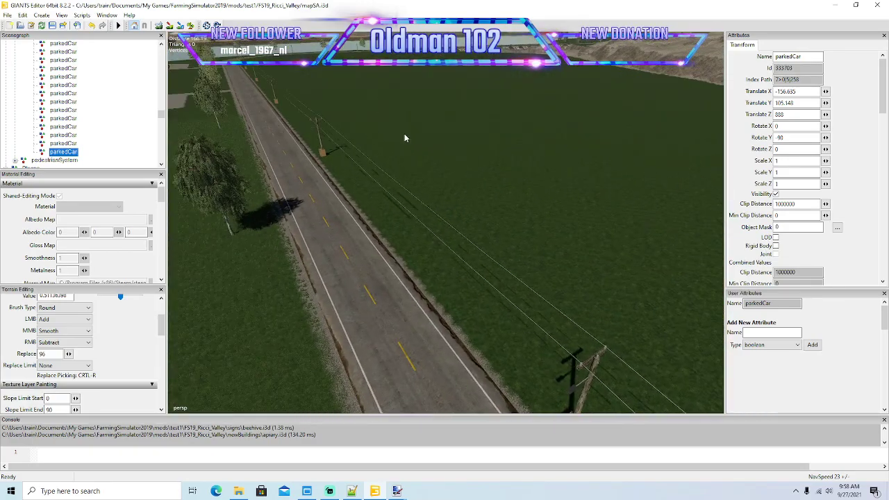
alt+drag(355, 218, 476, 232)
scroll(531, 257, up, 3)
click(191, 25)
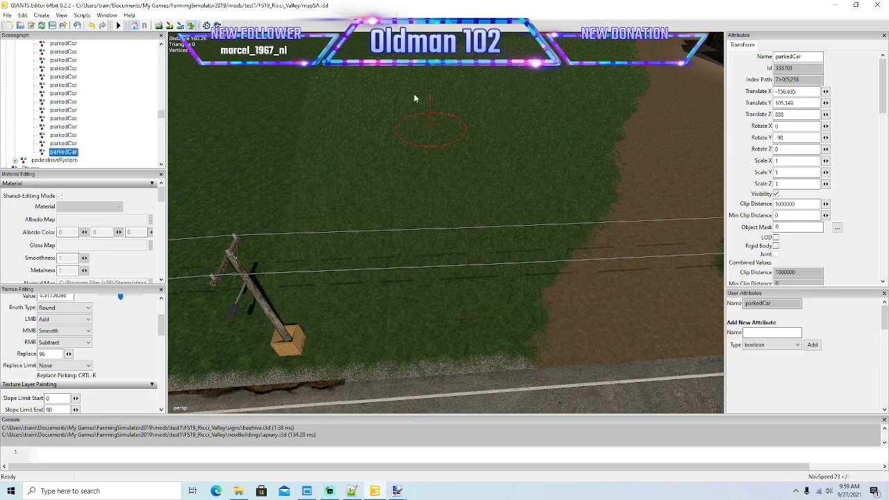
- Paint grass over the field strip between the corner of the fenced flower plot and the dirt yard, and leave foliage painting
alt+drag(442, 146, 516, 73)
scroll(457, 67, up, 5)
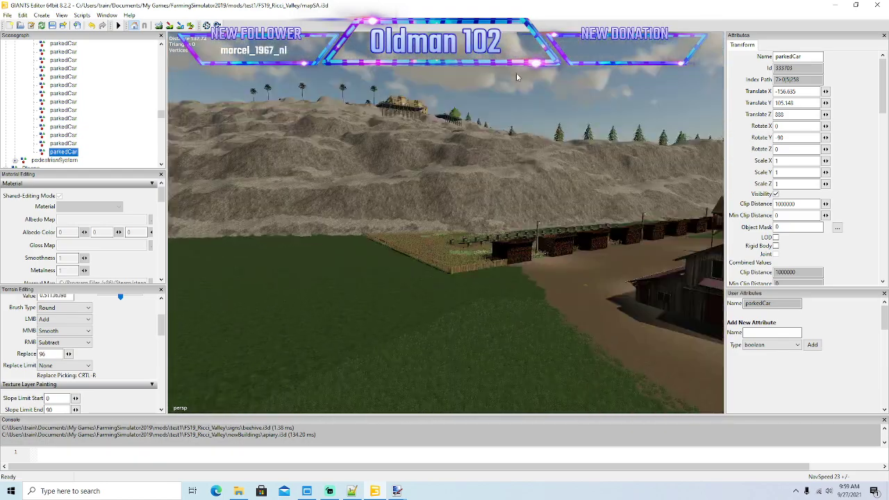
scroll(516, 74, up, 3)
right_drag(516, 72, 234, 41)
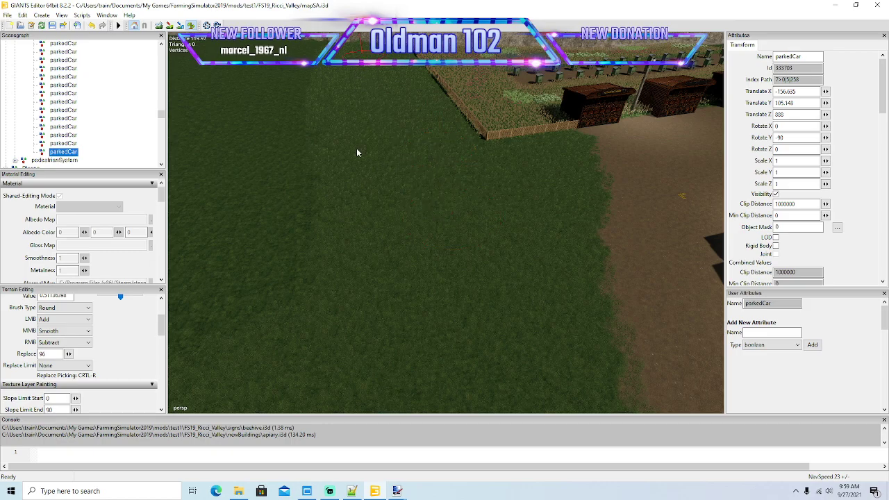
click(191, 27)
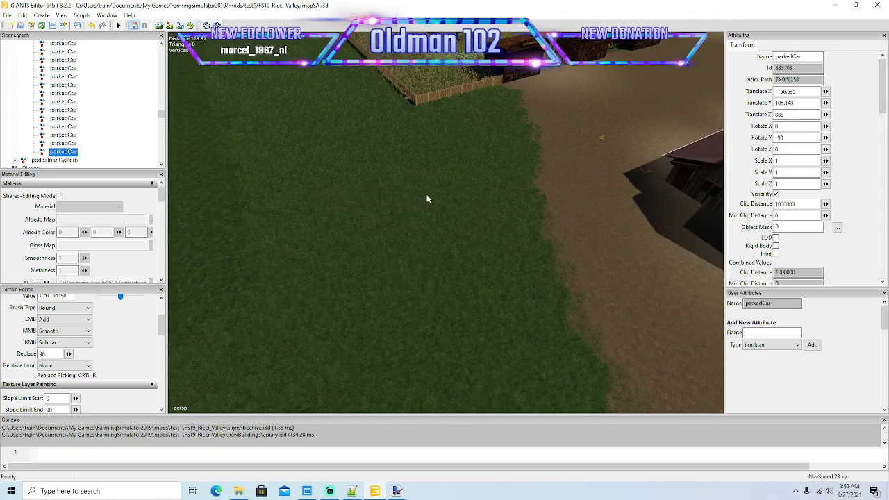
- Collapse the splines group and the apiary's fence group while locating the apiary node in the scene tree
alt+drag(481, 193, 515, 267)
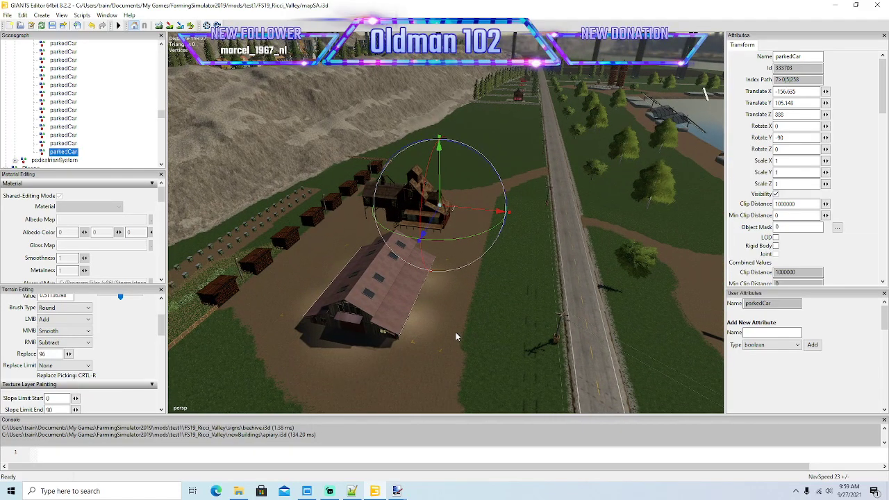
click(257, 340)
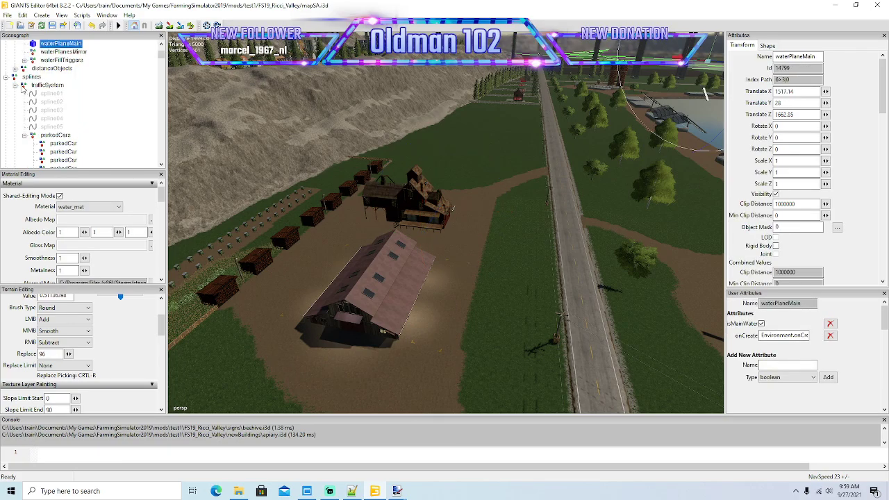
click(6, 77)
scroll(78, 117, down, 5)
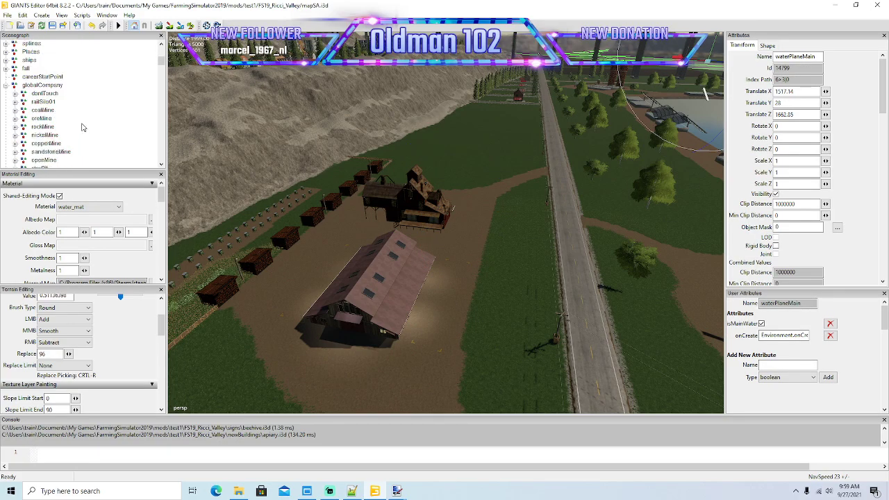
scroll(78, 122, down, 8)
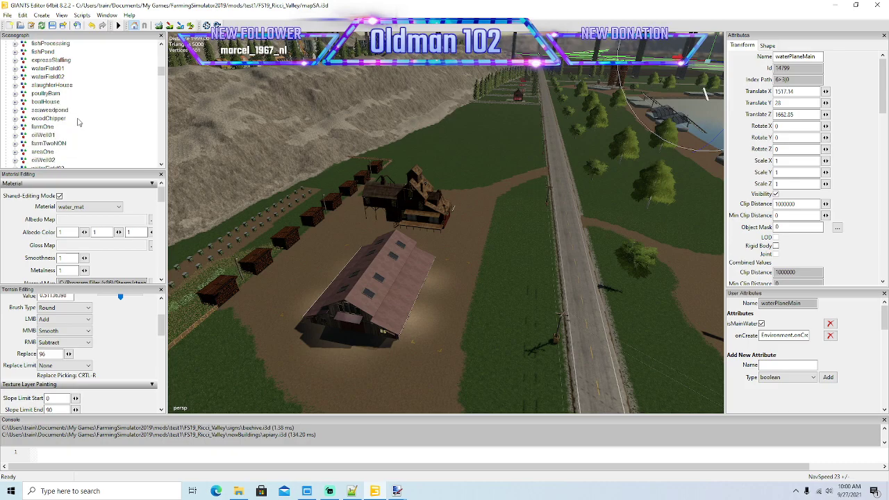
scroll(78, 121, down, 8)
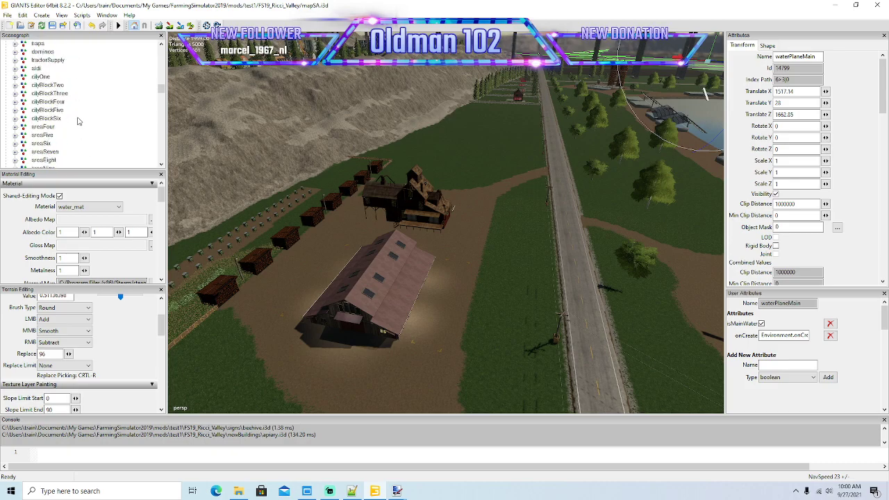
scroll(78, 121, down, 9)
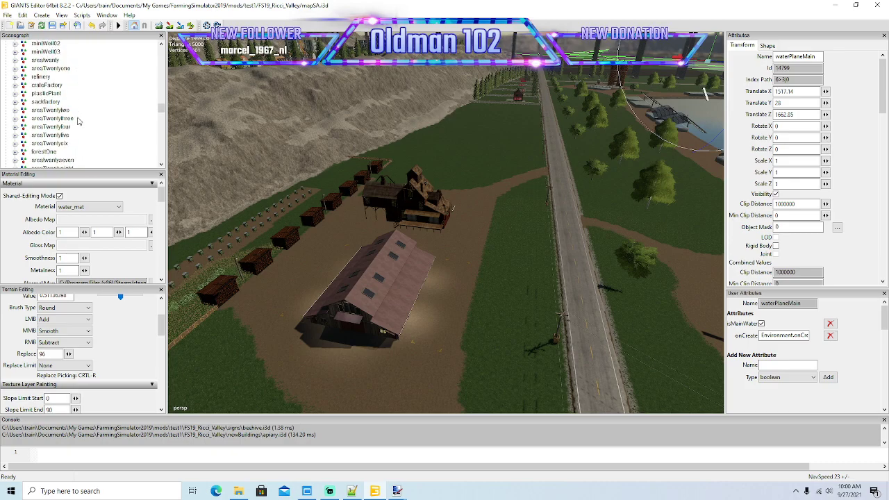
scroll(78, 121, down, 4)
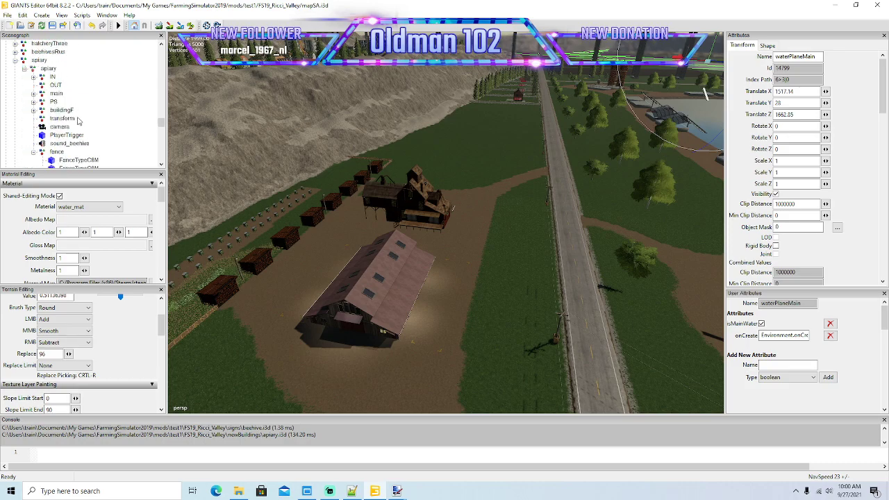
click(33, 110)
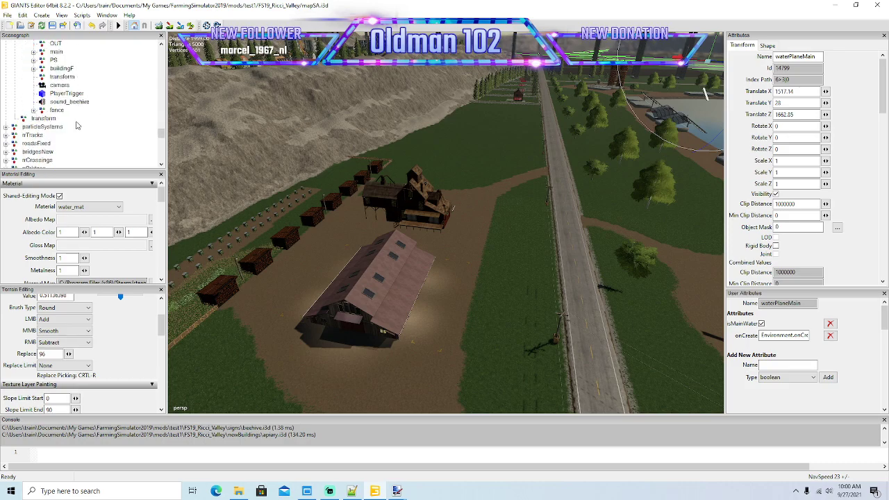
scroll(78, 125, down, 2)
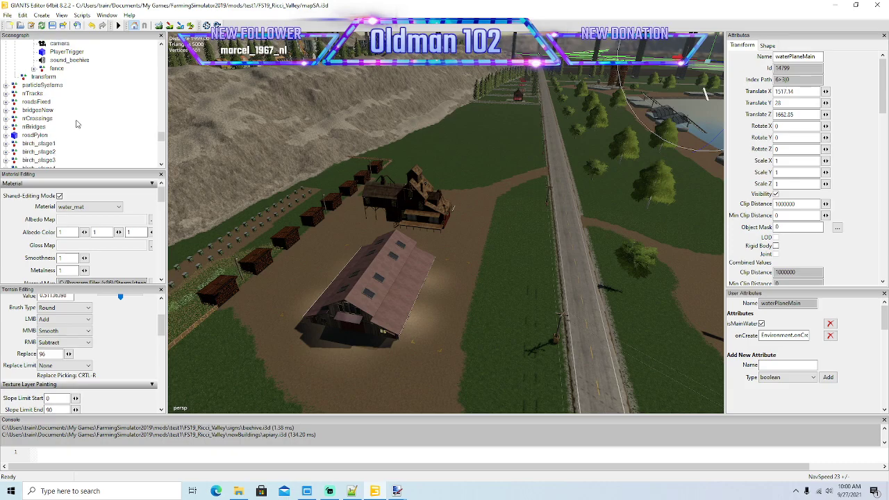
scroll(99, 120, up, 2)
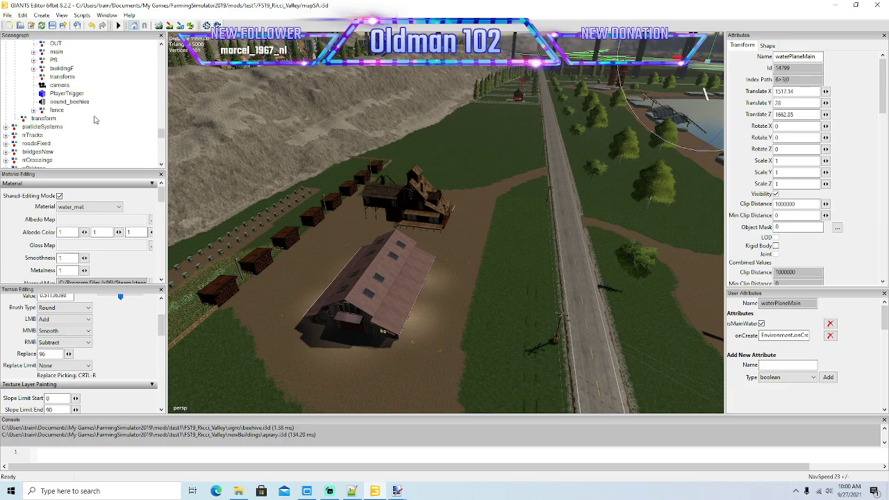
- Duplicate the empty transform group listed after the apiary and move the copy into the inner apiary group
click(43, 119)
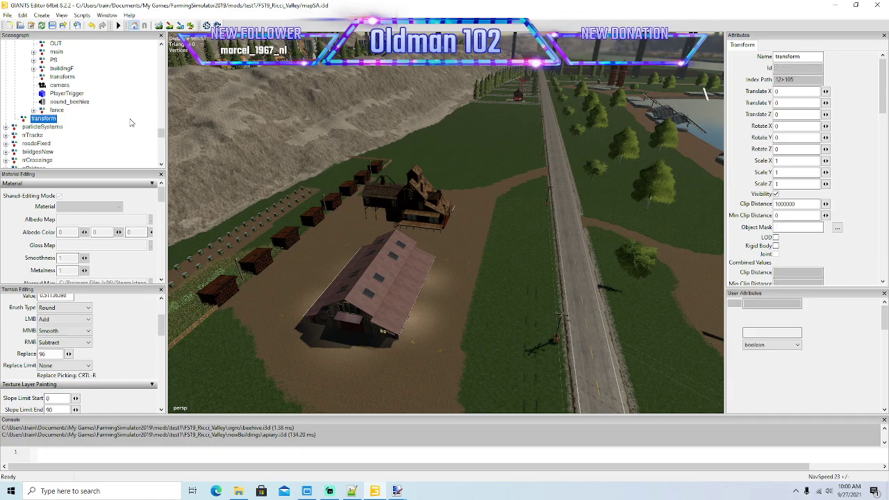
scroll(130, 122, up, 3)
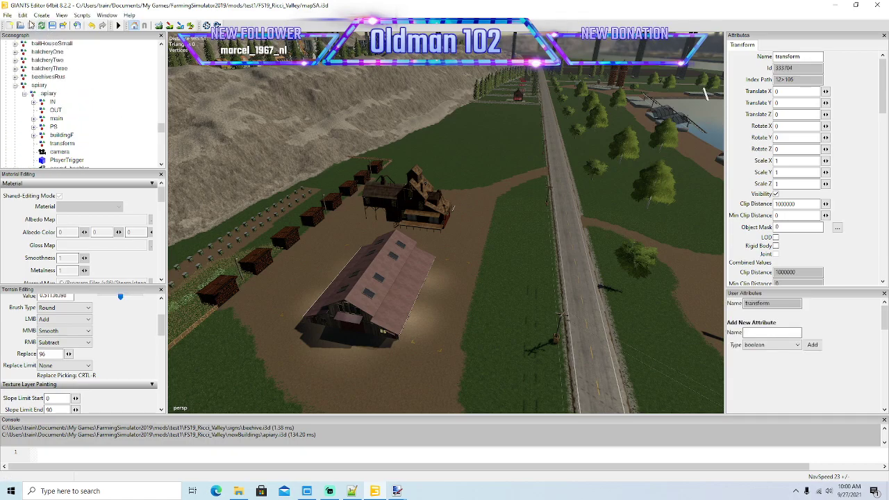
click(22, 15)
click(37, 71)
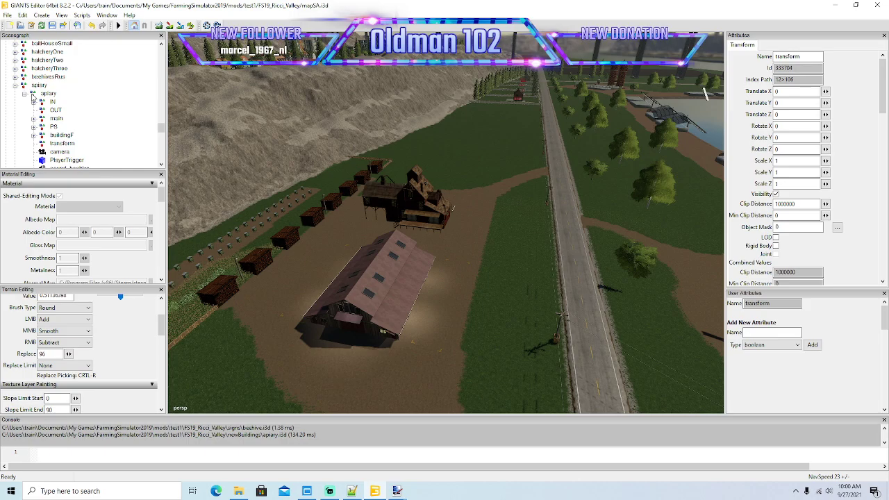
click(32, 94)
click(22, 14)
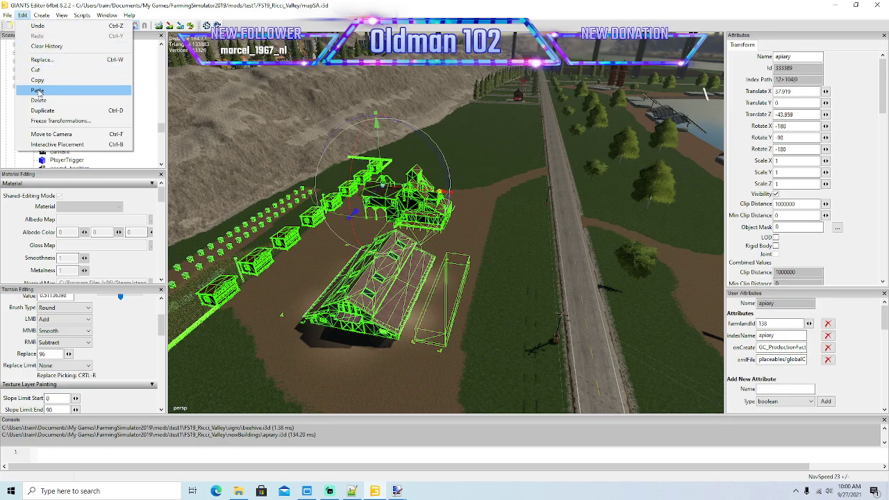
click(38, 91)
- Rename the new transform group inside the apiary group as trees
click(61, 102)
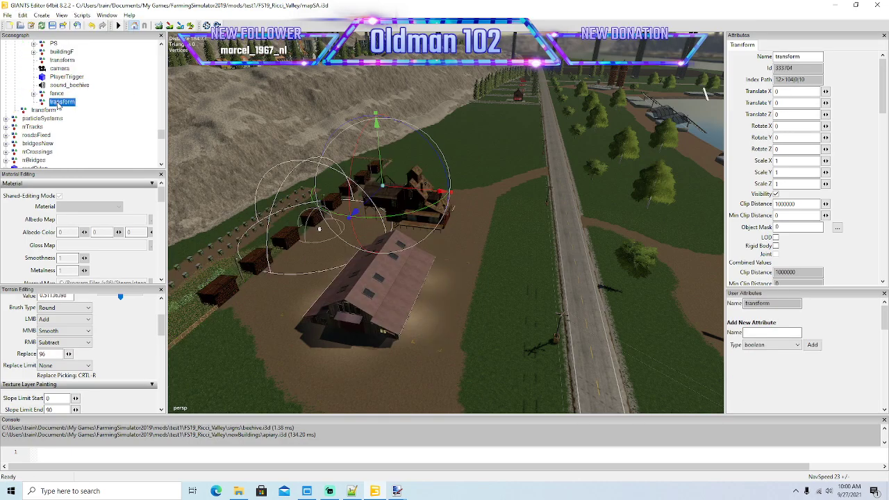
text(trees)
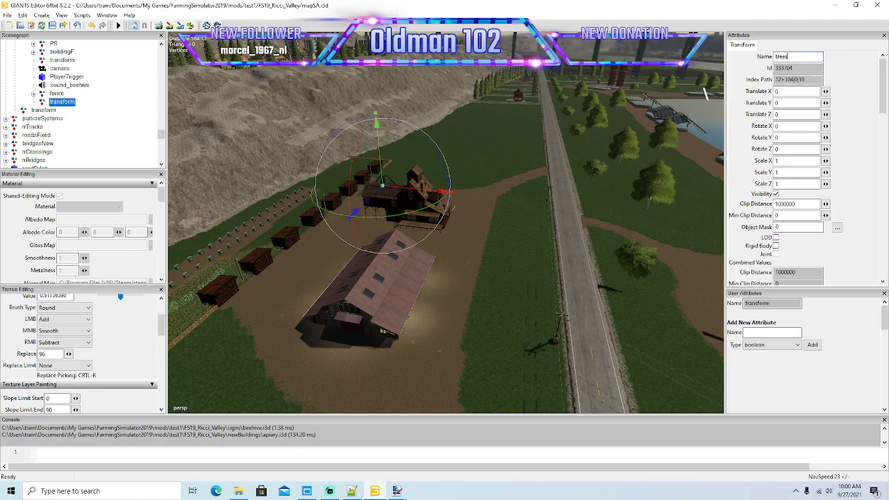
key(Return)
- Duplicate the spruce_stage4 tree and place the copy in the middle of the green field beside the apiary using Interactive Placement
alt+drag(486, 298, 510, 263)
scroll(505, 277, up, 3)
scroll(515, 264, up, 2)
scroll(515, 264, up, 4)
scroll(511, 264, up, 4)
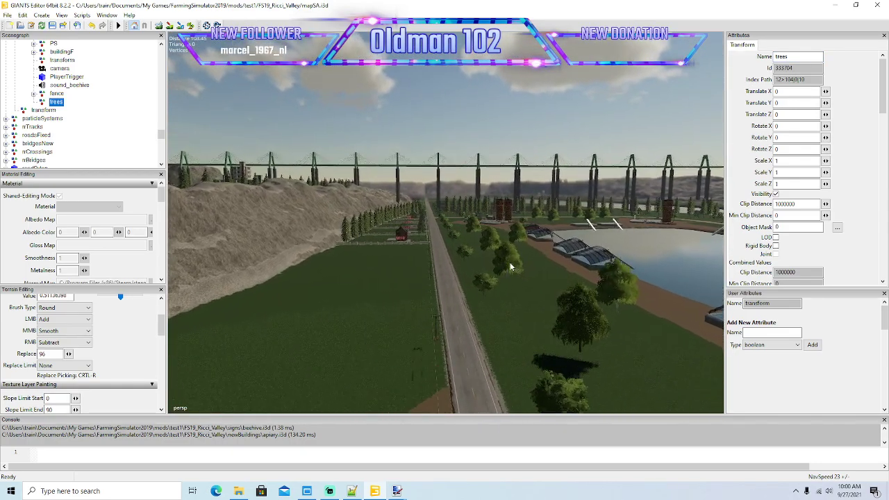
scroll(510, 267, up, 6)
alt+drag(450, 291, 413, 316)
right_drag(412, 315, 418, 303)
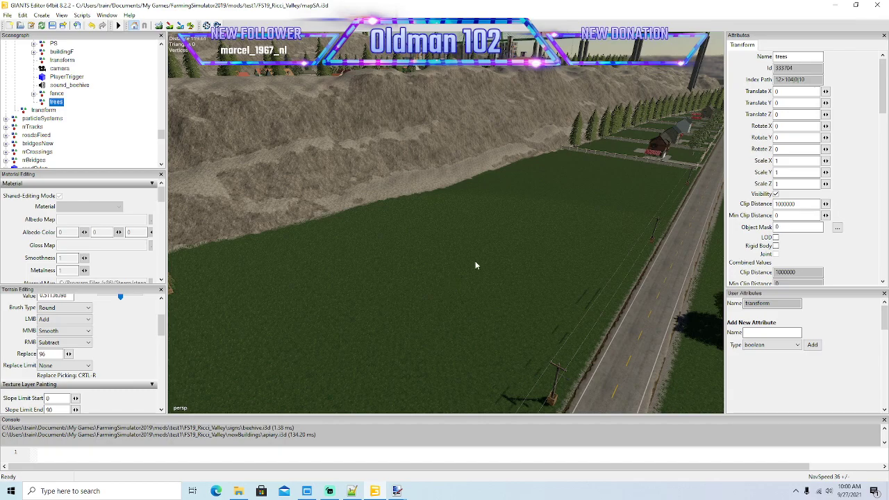
scroll(476, 265, down, 5)
alt+drag(476, 262, 388, 321)
scroll(415, 327, down, 5)
scroll(68, 119, down, 5)
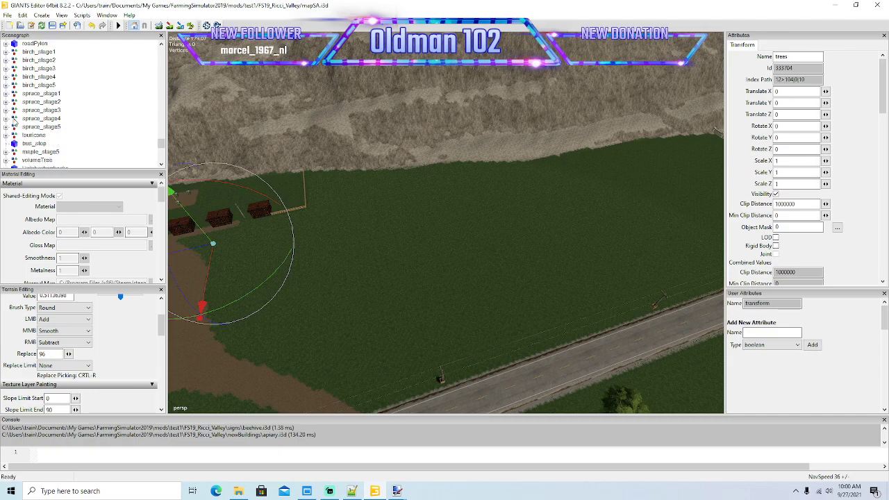
click(14, 120)
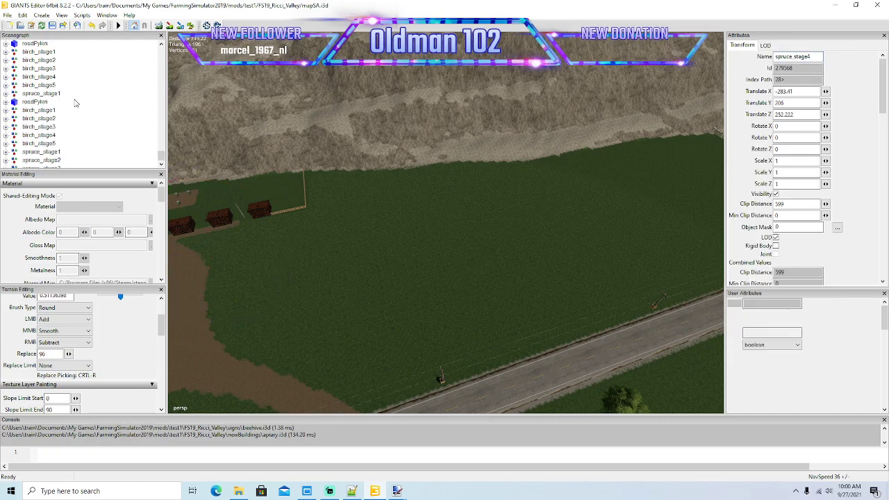
key(ctrl+d)
click(23, 16)
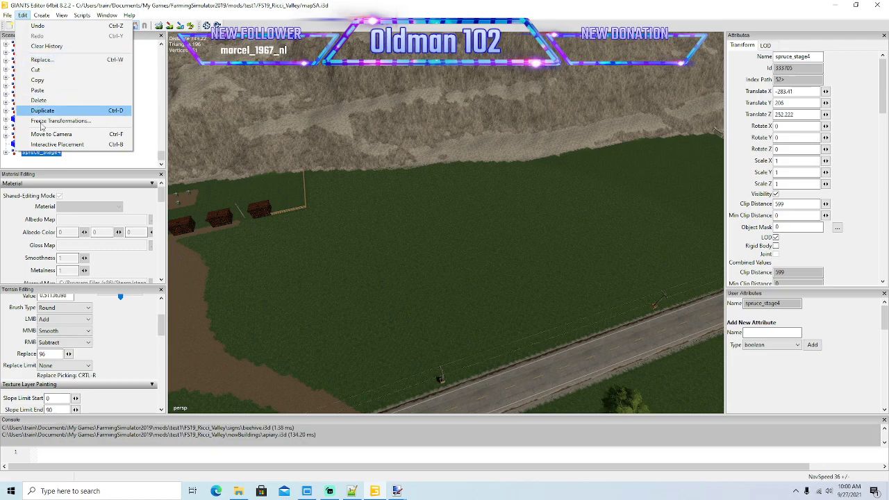
click(103, 144)
- Move the duplicated spruce_stage4 into the apiary's trees group
scroll(104, 143, up, 10)
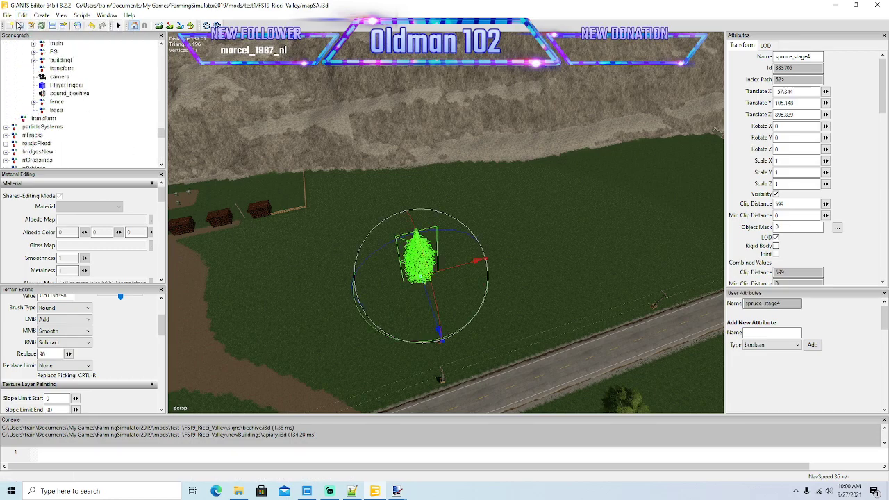
click(22, 15)
click(39, 70)
click(48, 111)
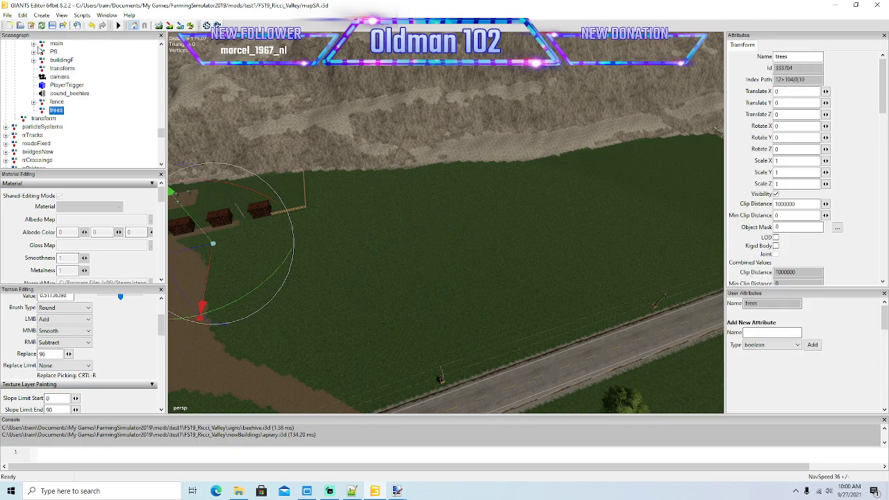
click(23, 16)
click(38, 91)
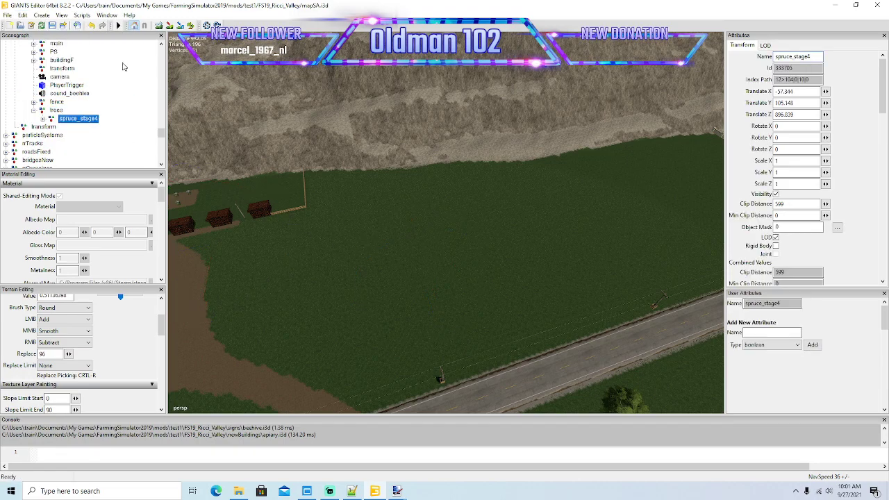
- Place the spruce at the foot of the cliff behind the fenced flower plot using Interactive Placement
click(23, 15)
click(72, 146)
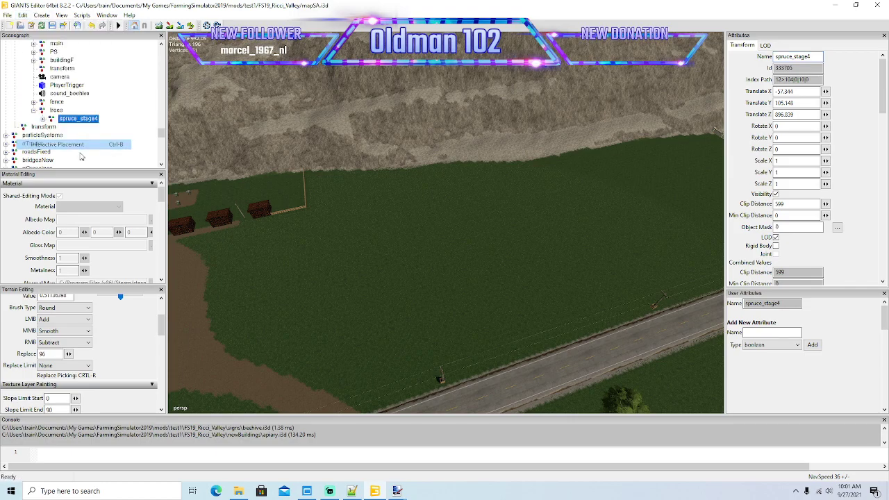
click(221, 182)
- Place a row of spruces along the foot of the cliff from the stone wall to the fenced flower plot using Interactive Placement
mouse_move(526, 241)
alt+mouse_down()
mouse_move(575, 208)
mouse_move(513, 251)
alt+mouse_up()
scroll(575, 209, up, 3)
scroll(513, 252, down, 6)
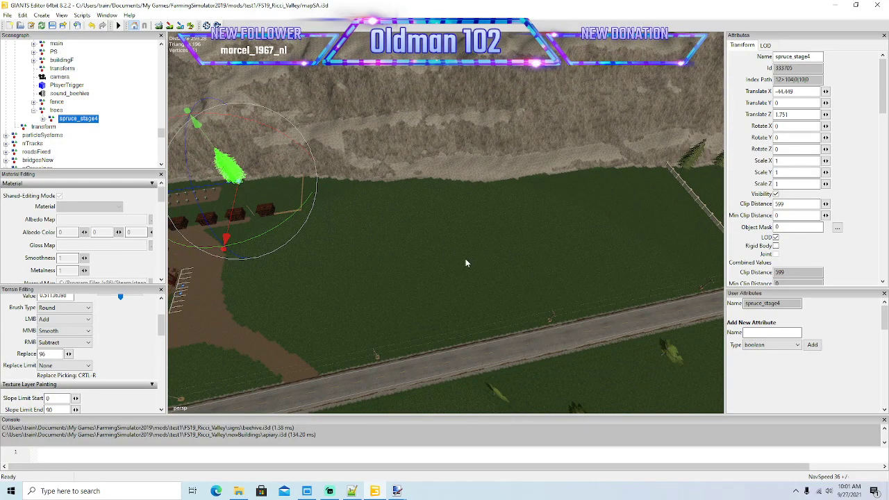
key(ctrl+b)
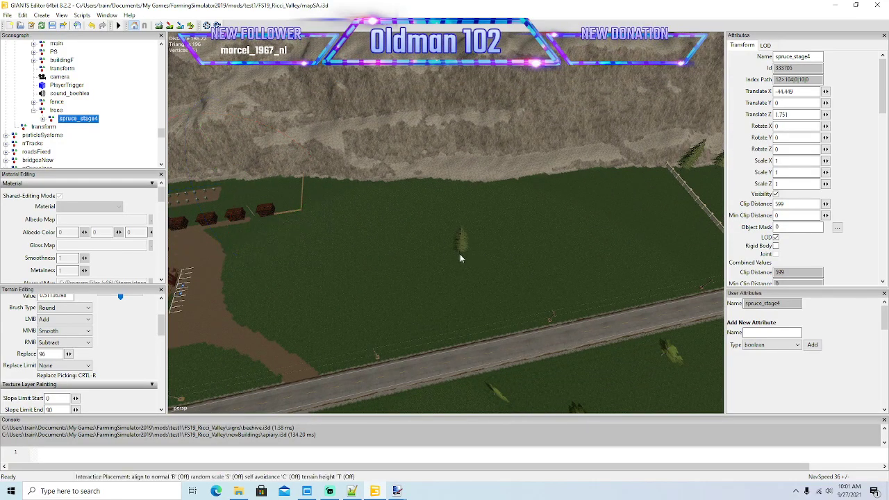
click(641, 171)
click(613, 170)
click(581, 172)
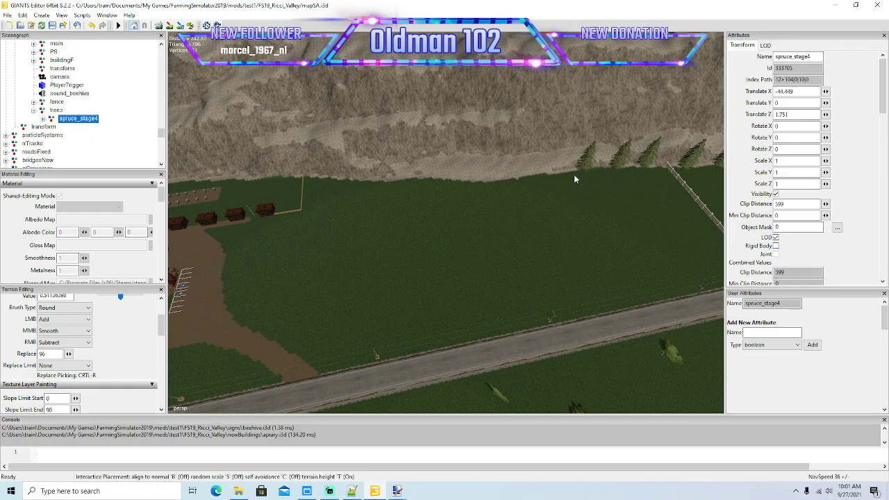
click(544, 175)
click(514, 176)
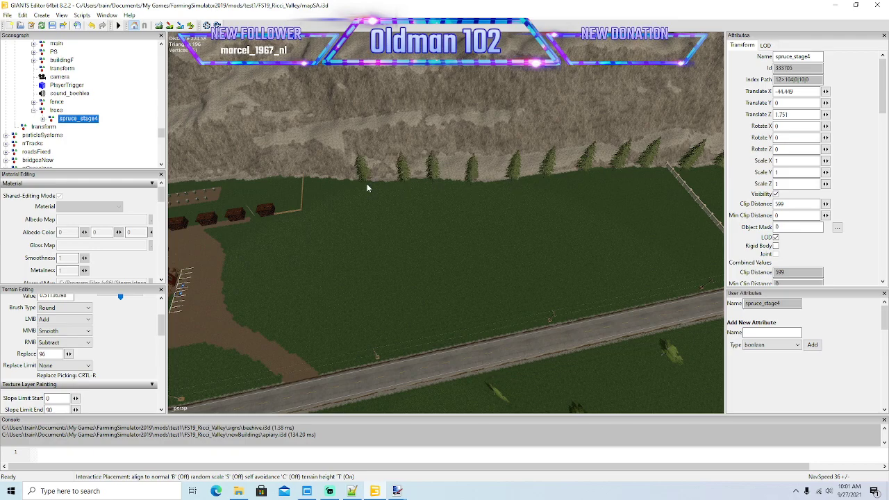
click(285, 182)
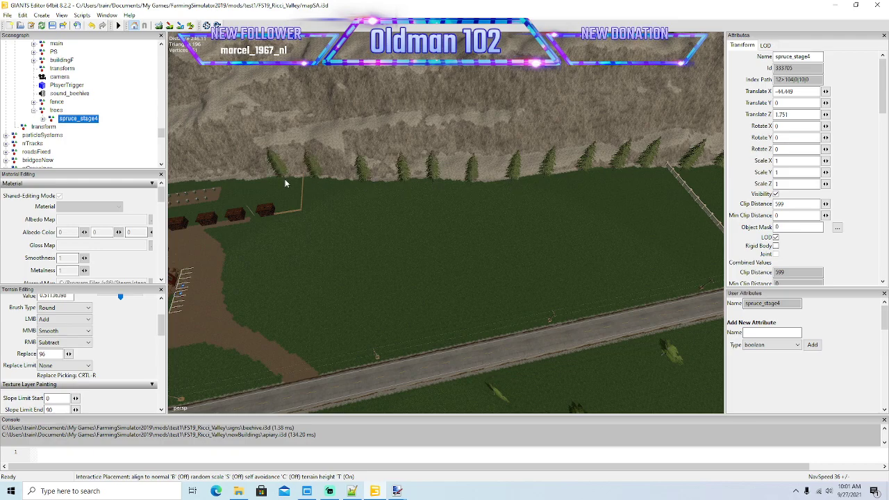
click(232, 185)
- Continue the spruce row along the cliff behind the fenced flower plot and past its far corner using Interactive Placement
alt+middle_drag(275, 228, 275, 229)
key(a)
mouse_move(275, 225)
right_down()
mouse_move(275, 207)
mouse_move(285, 216)
right_up()
key(w)
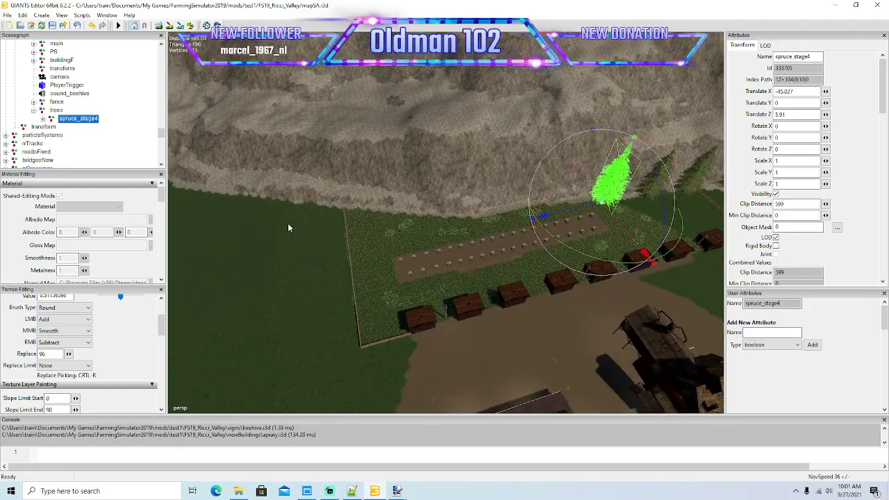
key(ctrl+b)
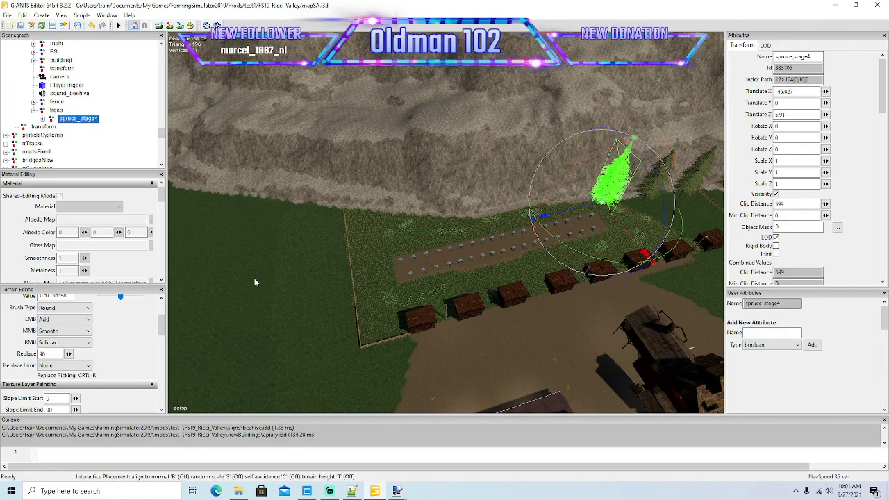
click(254, 279)
drag(582, 208, 598, 202)
click(544, 205)
click(494, 211)
click(448, 214)
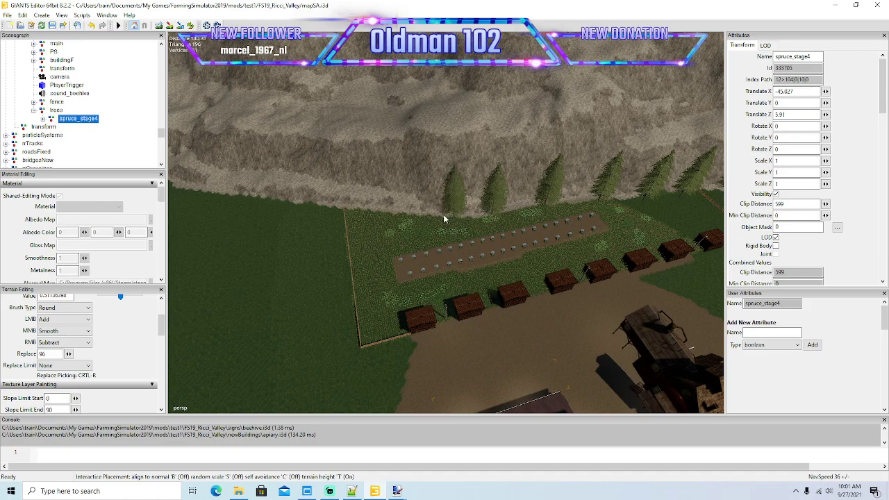
click(440, 215)
click(383, 211)
click(337, 209)
click(294, 204)
- Select the tree in the brick house's front yard to identify its type
alt+drag(362, 325, 322, 317)
scroll(550, 258, up, 8)
scroll(322, 318, down, 4)
mouse_move(323, 322)
right_down()
mouse_move(278, 324)
mouse_move(524, 284)
mouse_move(524, 258)
mouse_move(324, 330)
right_up()
key(w)
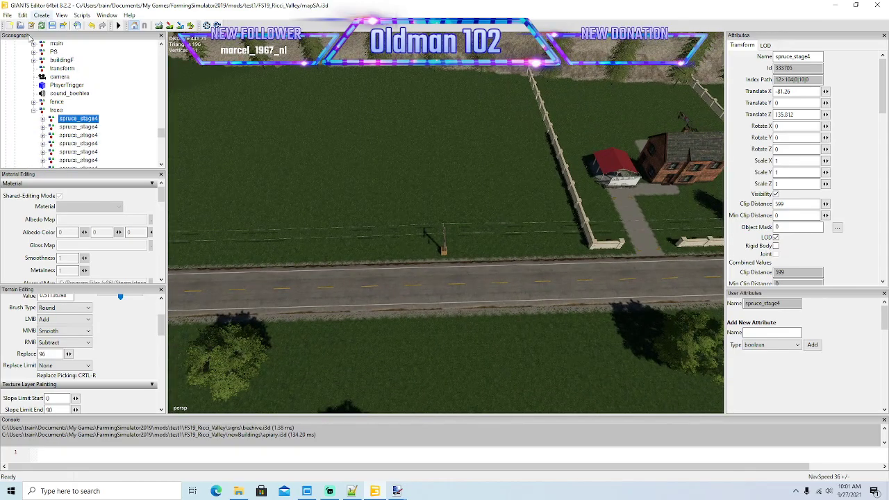
scroll(114, 126, down, 5)
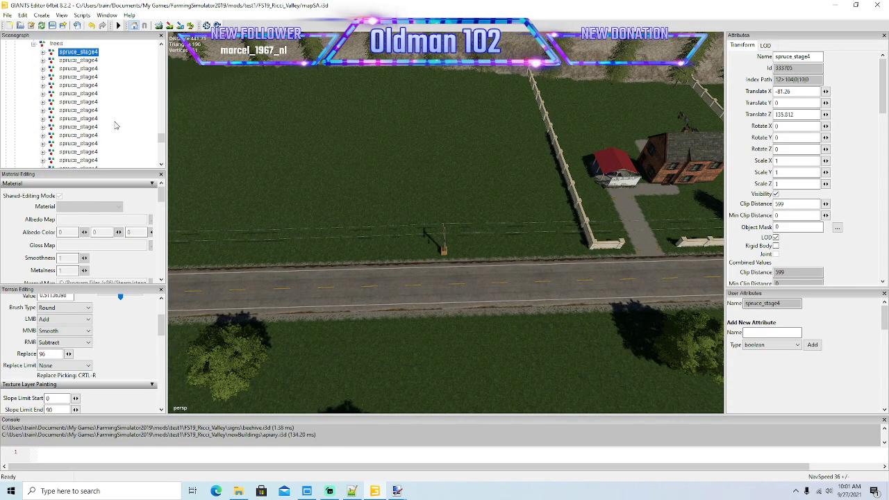
right_drag(365, 204, 404, 194)
scroll(79, 119, down, 3)
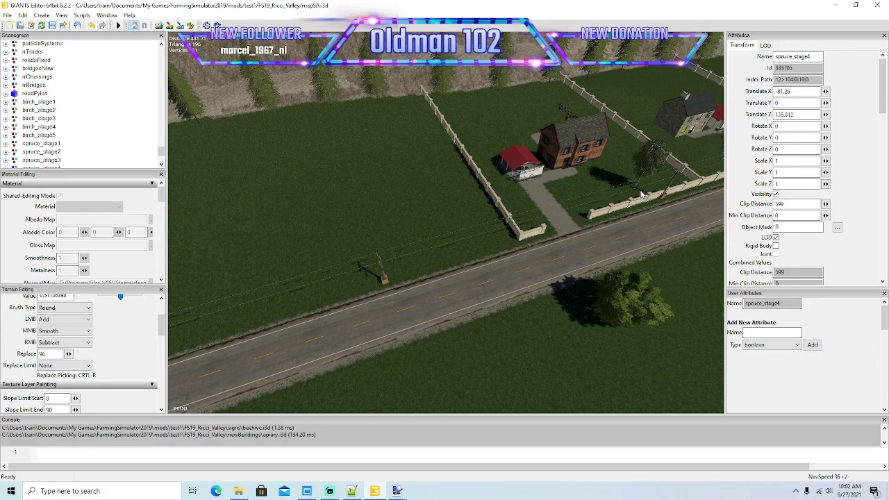
click(644, 168)
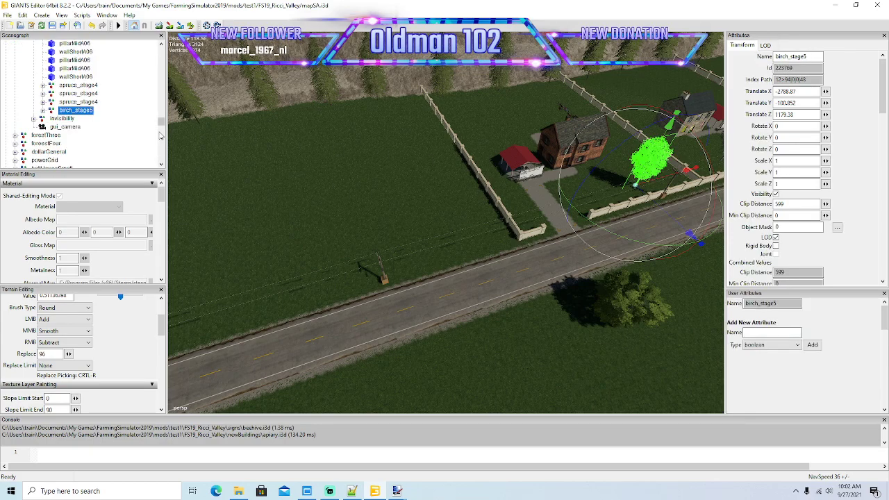
- Duplicate the top-level birch_stage5 and place the copy on the grass between the roadside pole and the stone wall using Interactive Placement
scroll(68, 135, up, 1)
click(291, 213)
scroll(67, 121, up, 2)
scroll(65, 115, down, 1)
scroll(66, 116, down, 10)
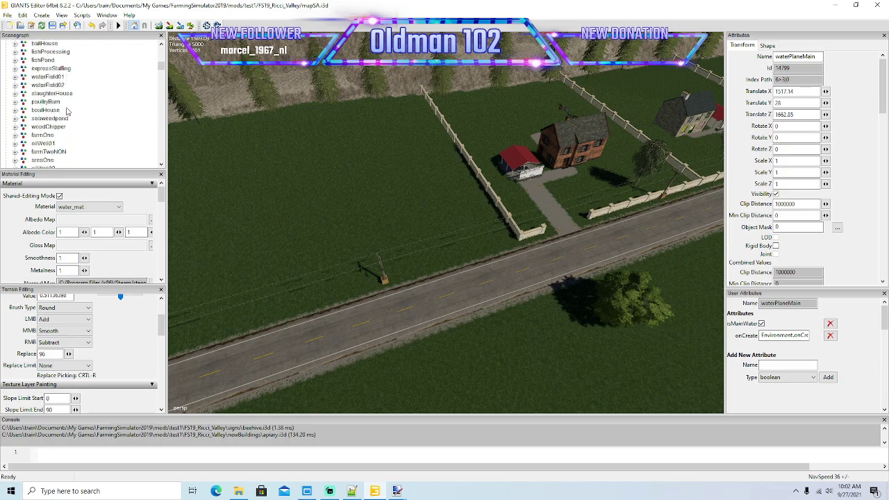
scroll(66, 111, down, 10)
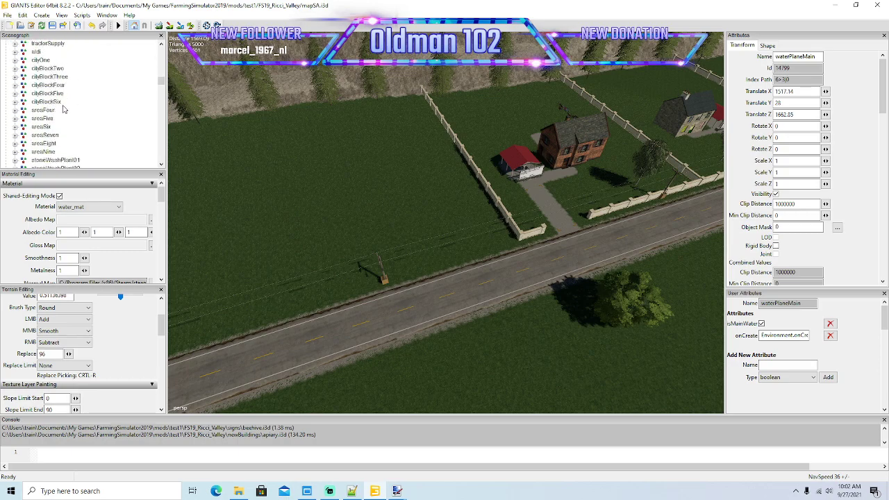
scroll(61, 109, down, 6)
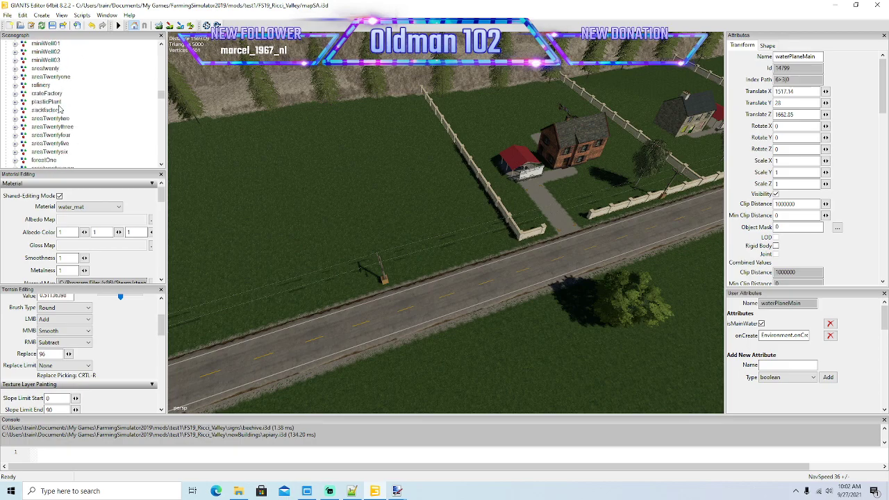
click(15, 110)
scroll(79, 119, down, 5)
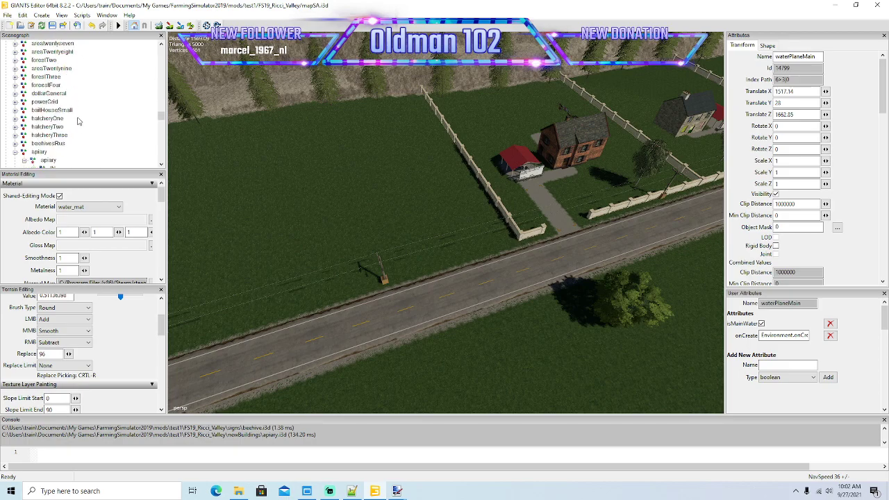
scroll(80, 119, down, 3)
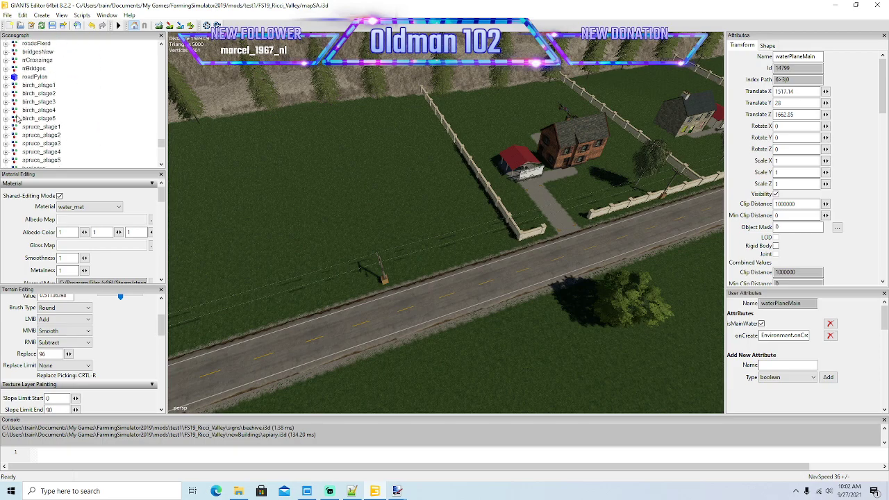
click(38, 118)
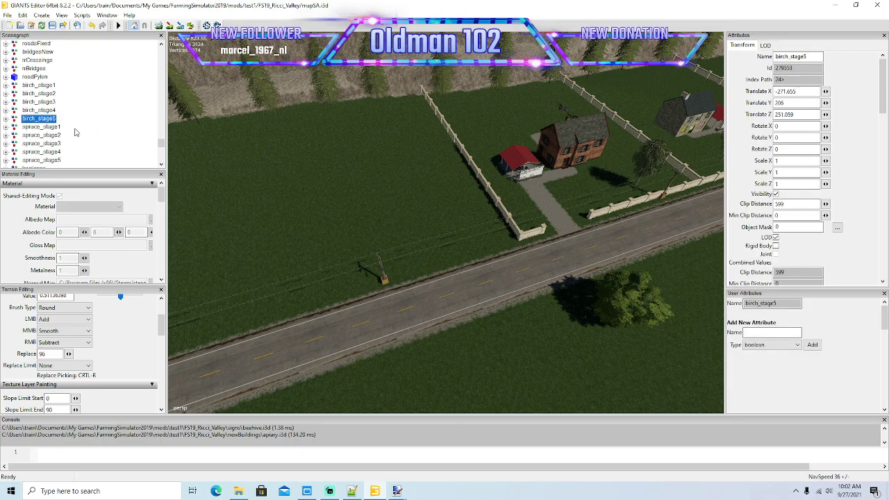
key(ctrl+d)
click(23, 15)
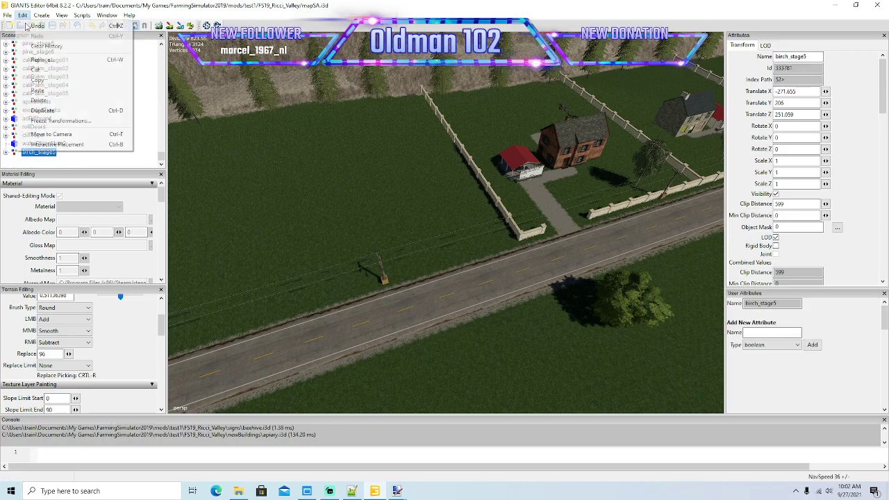
click(59, 134)
click(414, 232)
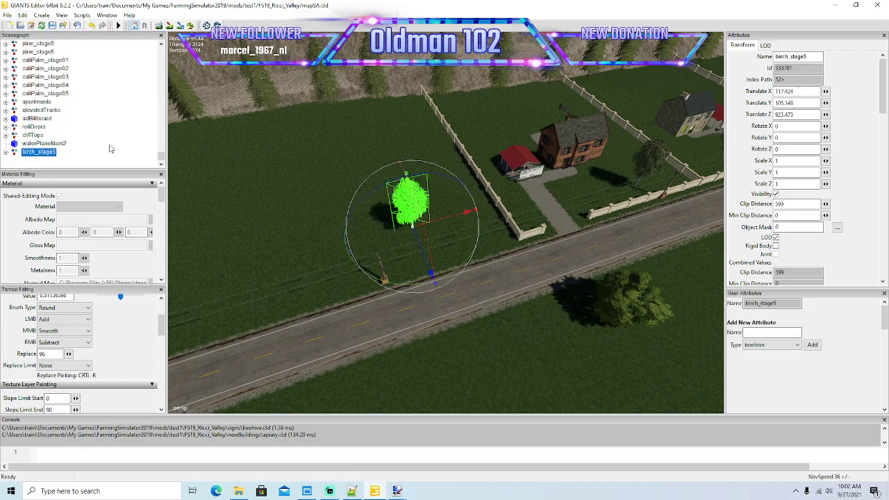
- Move the duplicated birch_stage5 into the apiary's trees group by cutting and pasting it
scroll(110, 143, up, 6)
scroll(104, 132, up, 10)
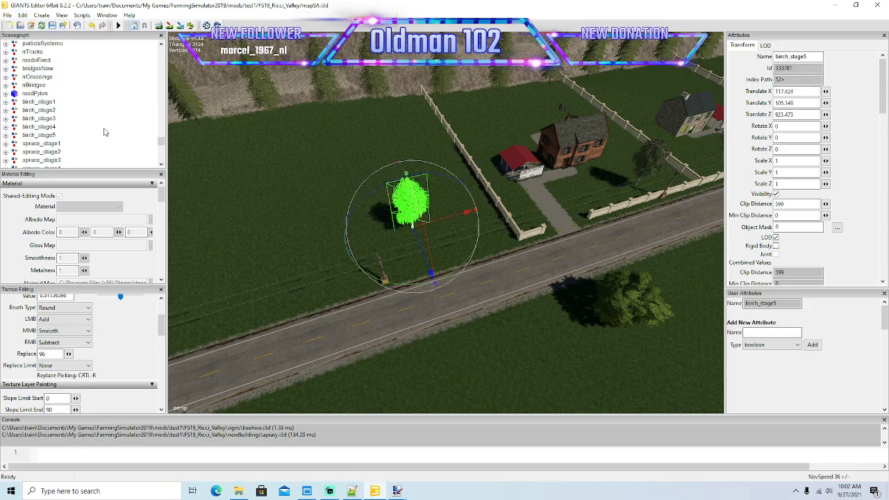
click(23, 15)
click(40, 60)
click(23, 15)
click(40, 77)
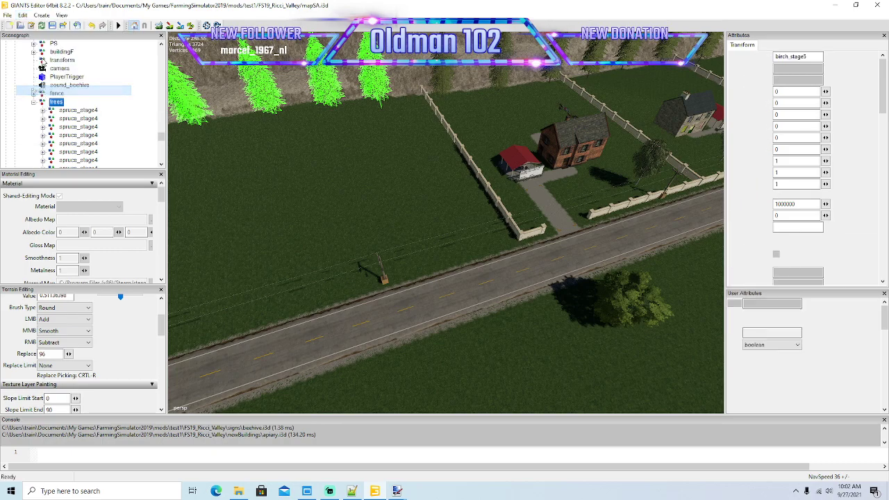
- Place the birch in the field beside the stone wall with Interactive Placement, turn it around, and set its Y rotation to 90
click(24, 15)
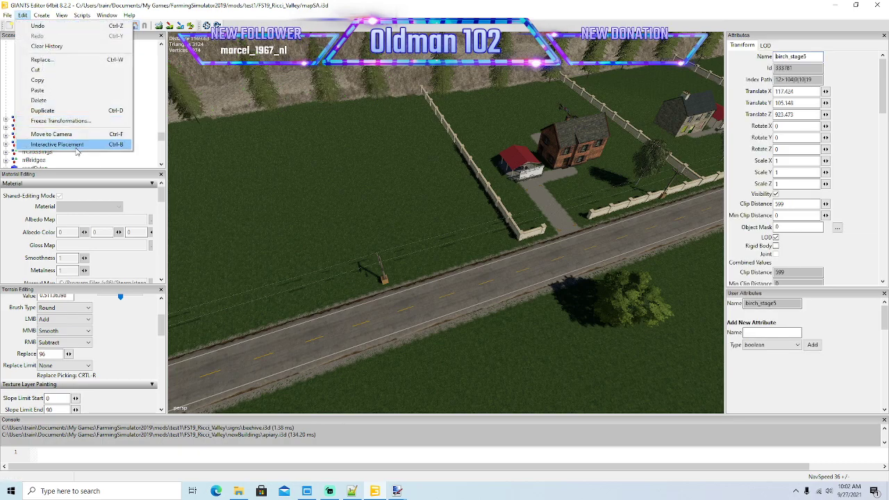
click(49, 143)
click(438, 234)
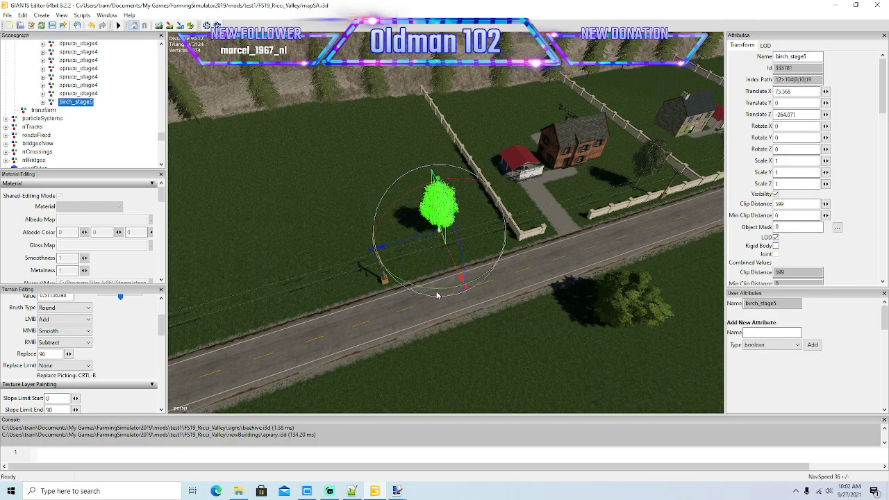
drag(440, 292, 525, 233)
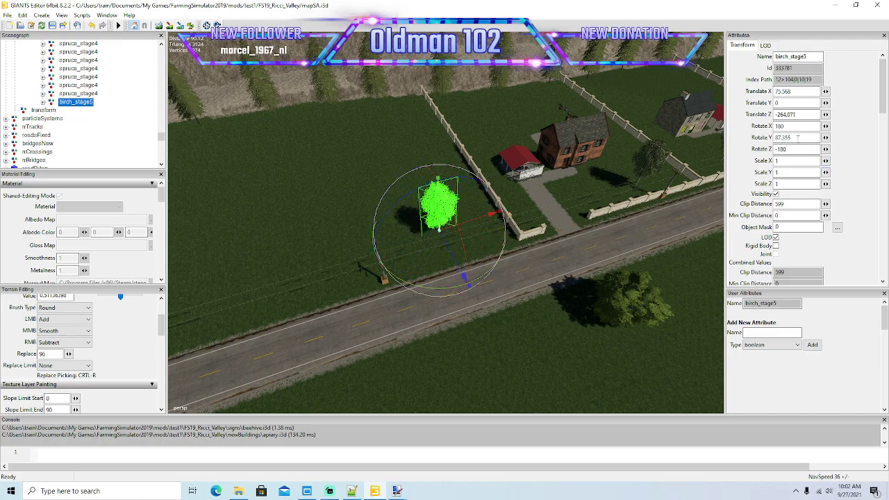
text(90)
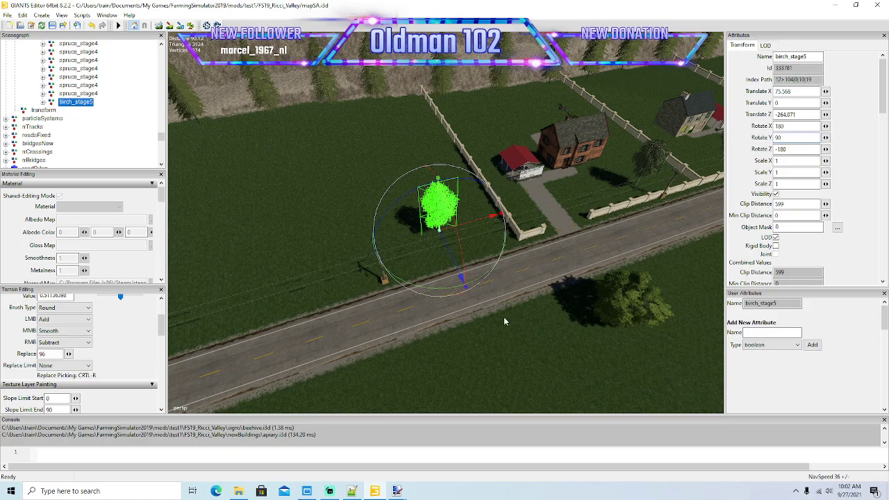
- Line up the birch with the brick house's front-yard tree, then slide it back along the road to the field side of the wall
right_drag(512, 325, 534, 315)
drag(400, 216, 614, 180)
alt+drag(571, 226, 382, 355)
scroll(591, 196, up, 7)
scroll(429, 340, down, 8)
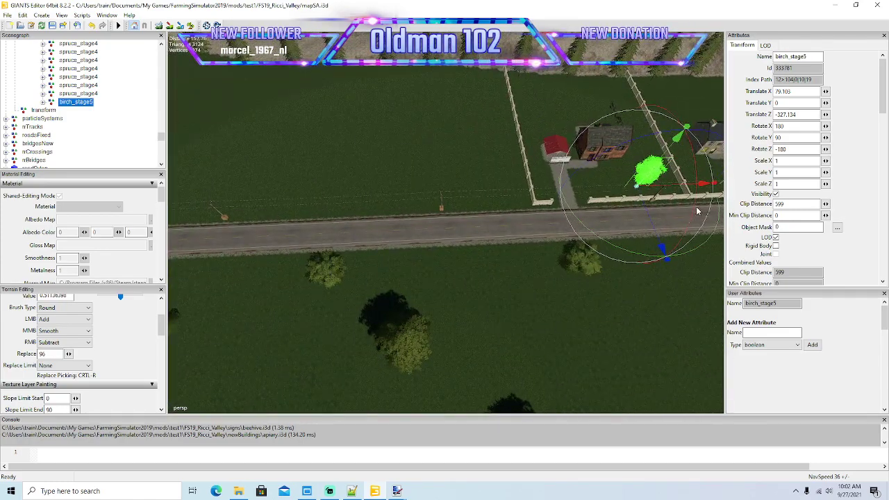
drag(688, 188, 533, 235)
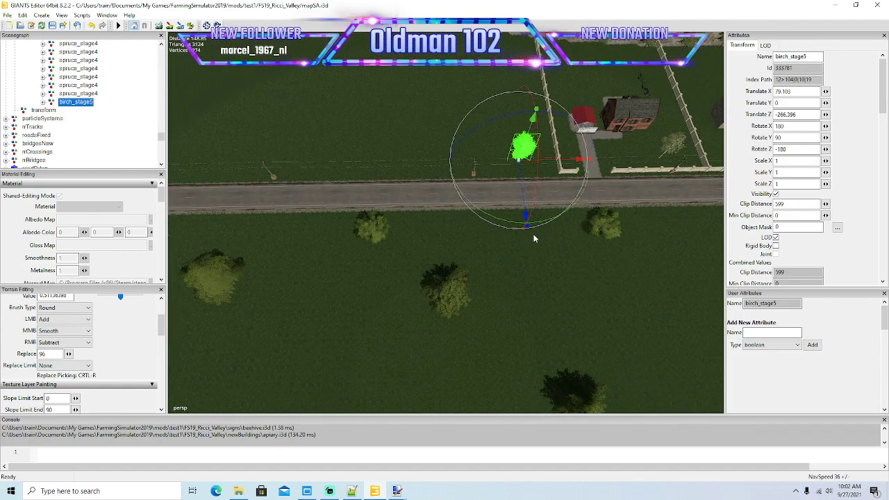
- Duplicate the birch and slide the copy along the road, away from the wall, to a Z translation of about -203
key(ctrl+d)
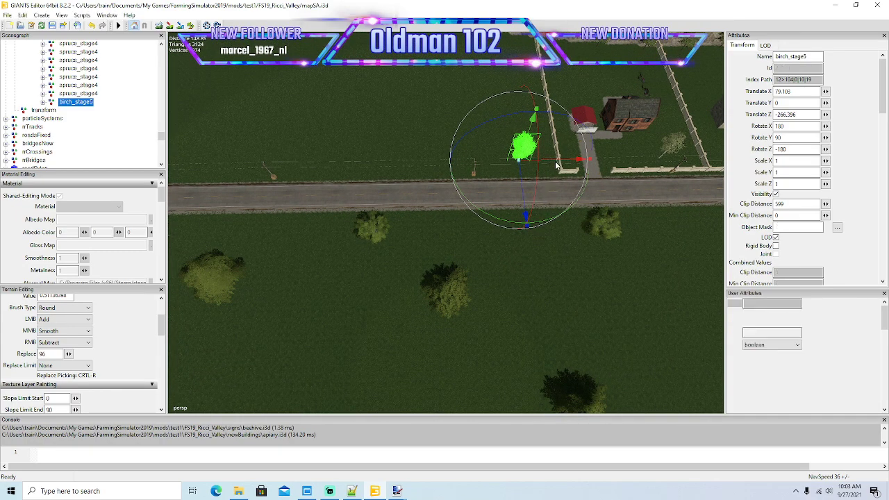
key(ctrl+d)
drag(555, 166, 397, 179)
- Add a third birch farther along the road by duplicating the last one and sliding it to a Z translation of about -125
key(a)
key(s)
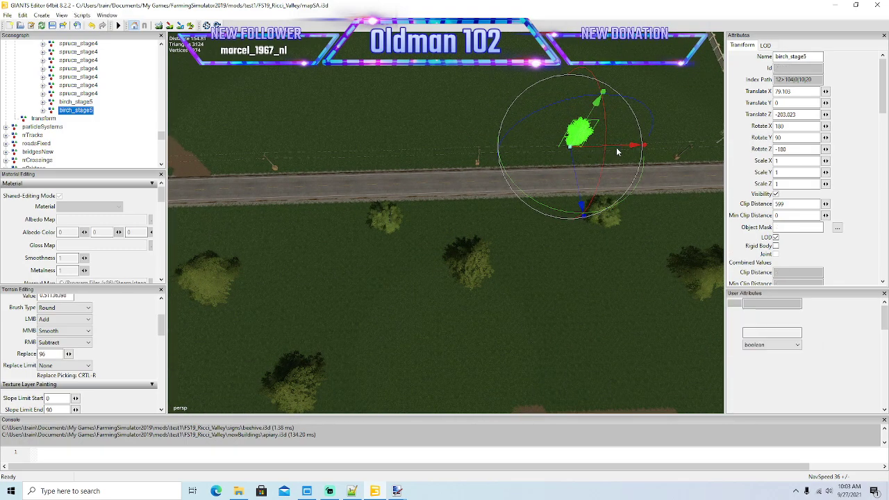
drag(617, 145, 420, 152)
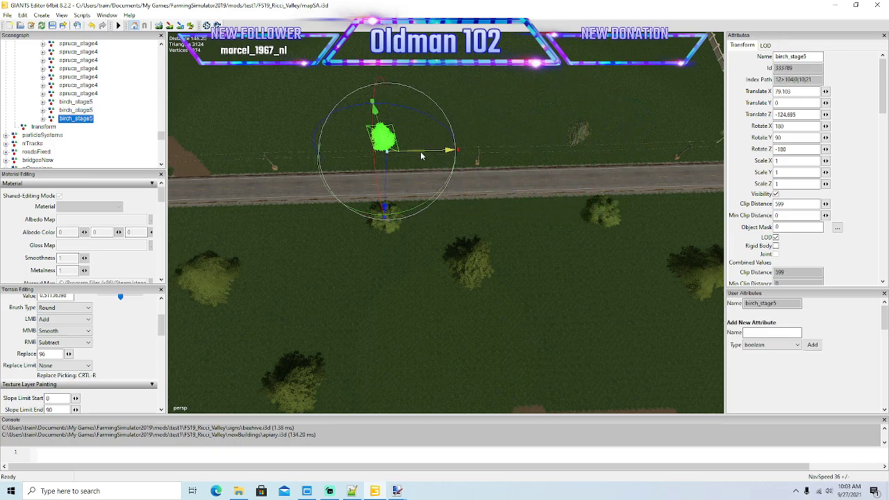
- Duplicate the third birch and slide the copy toward the apiary's dirt driveway, to a Z translation of about -63
key(a)
key(a)
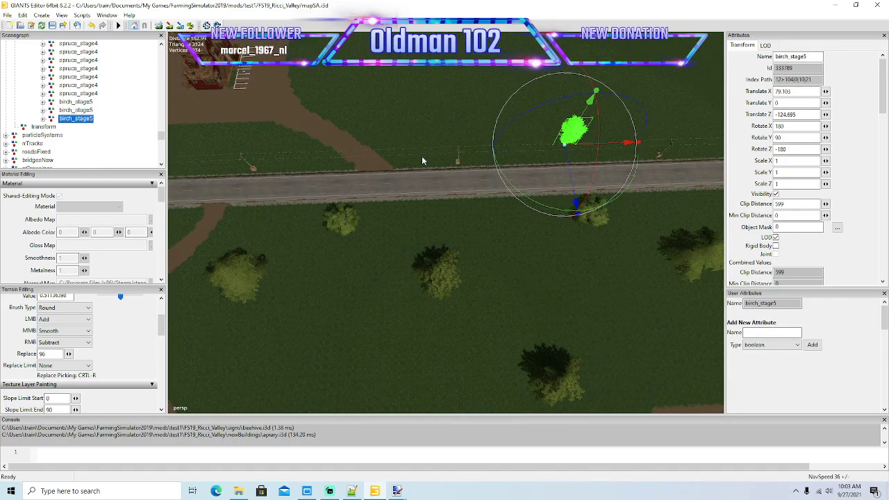
key(ctrl+d)
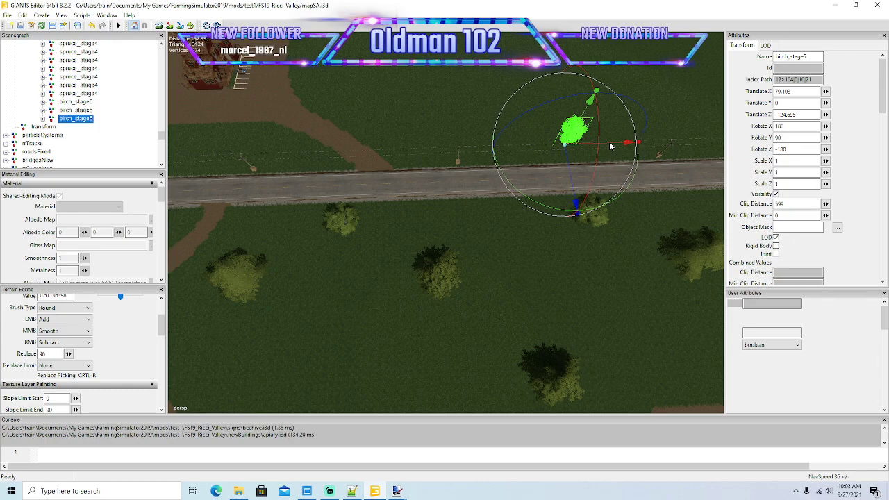
drag(609, 148, 452, 153)
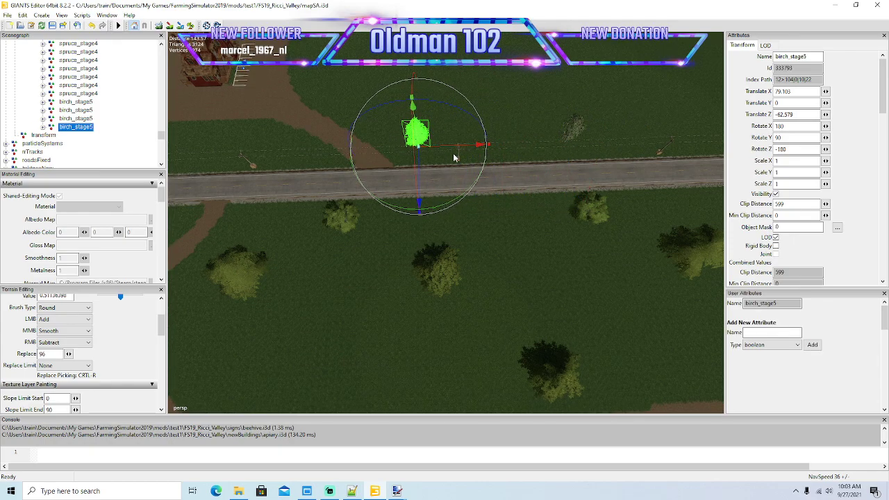
key(a)
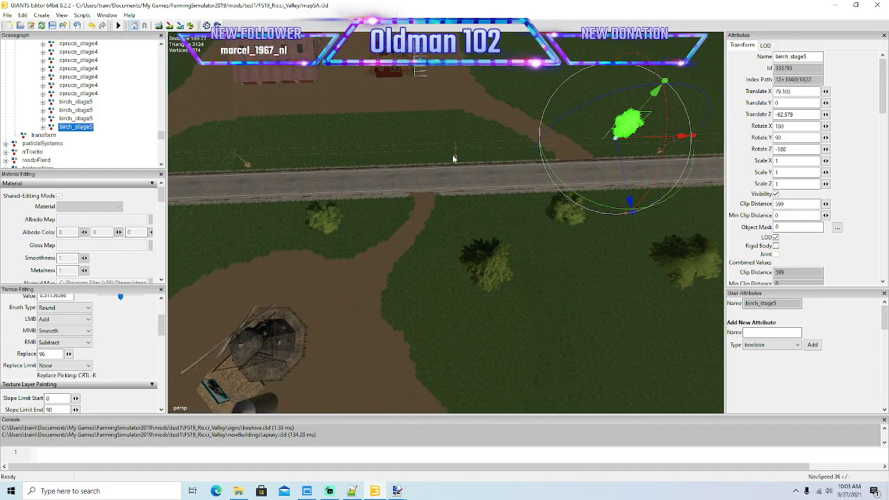
- Duplicate the last birch twice along the road in front of the apiary, at Z translations of about -10 and 52
key(ctrl+d)
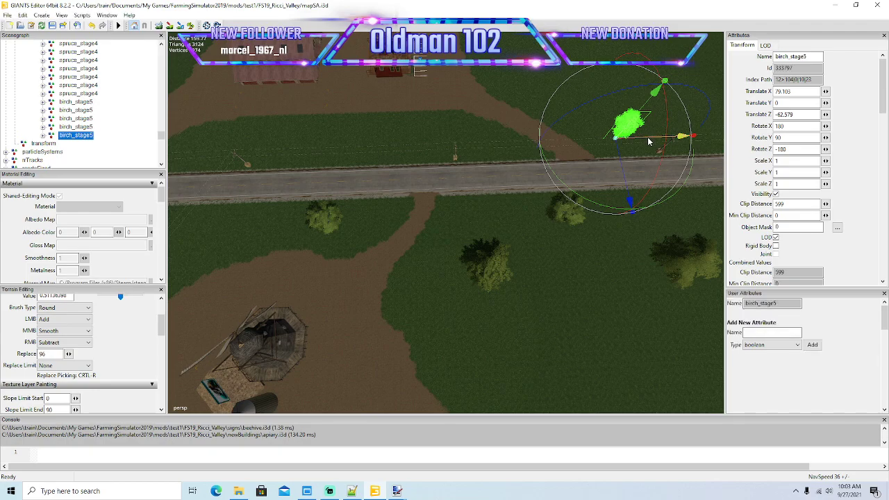
drag(648, 141, 519, 151)
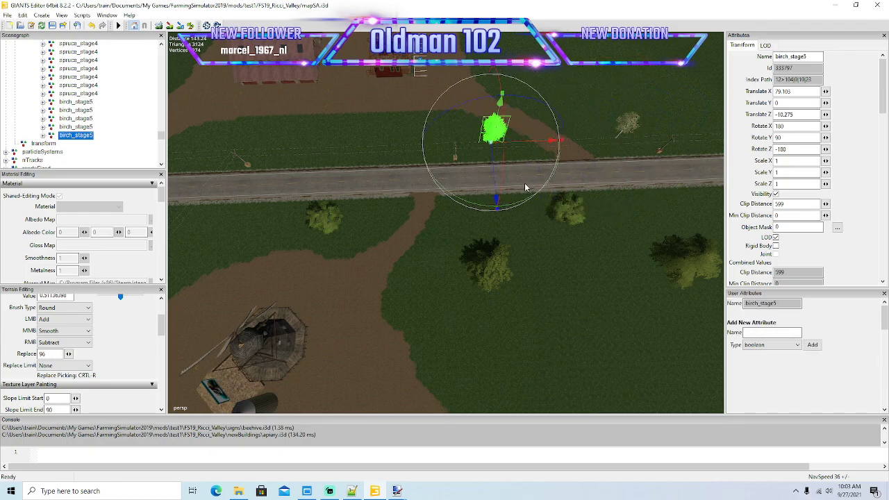
key(ctrl+d)
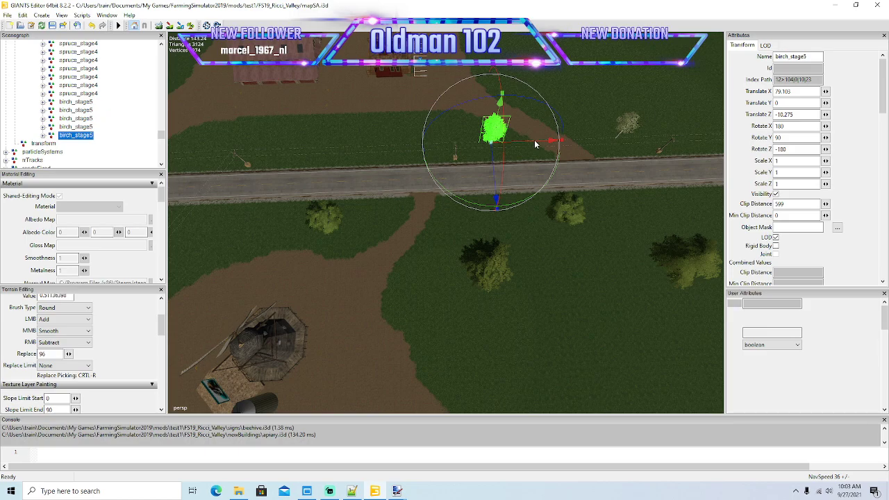
drag(535, 144, 375, 148)
key(Left)
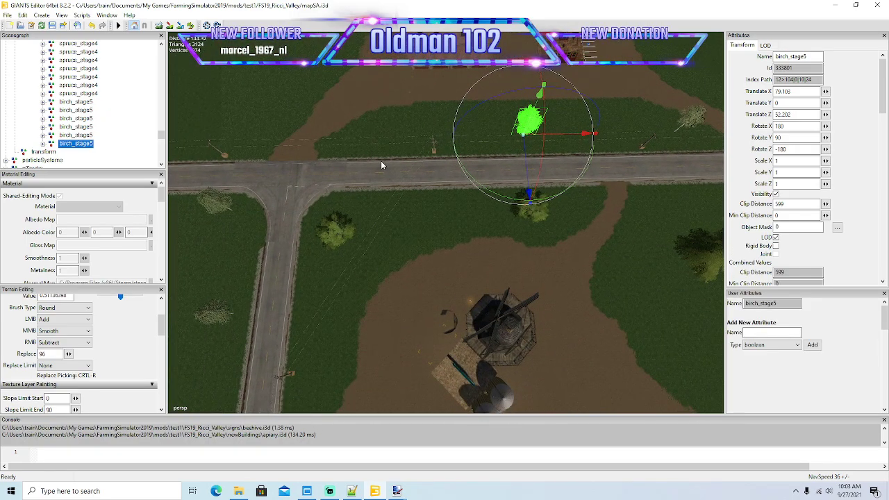
- Extend the birch row past the driveway with two more duplicates at Z translations of about 114 and 168
key(ctrl+d)
drag(561, 136, 400, 140)
key(a)
key(a)
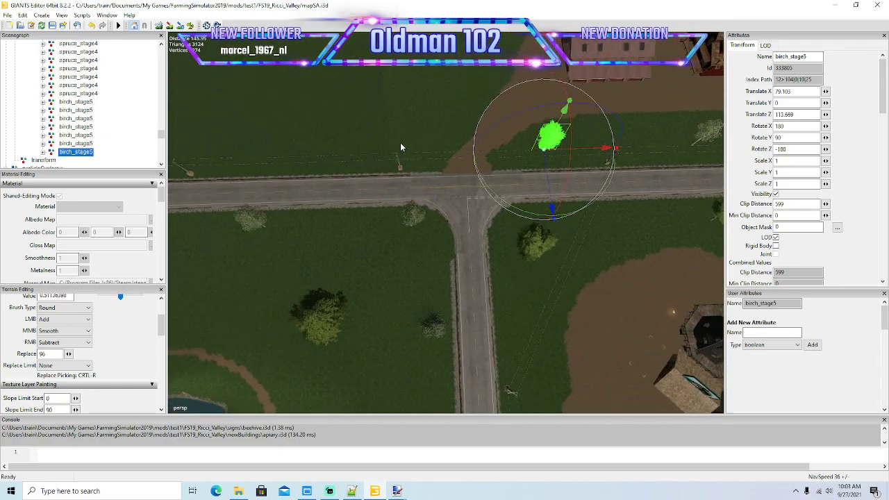
key(ctrl+d)
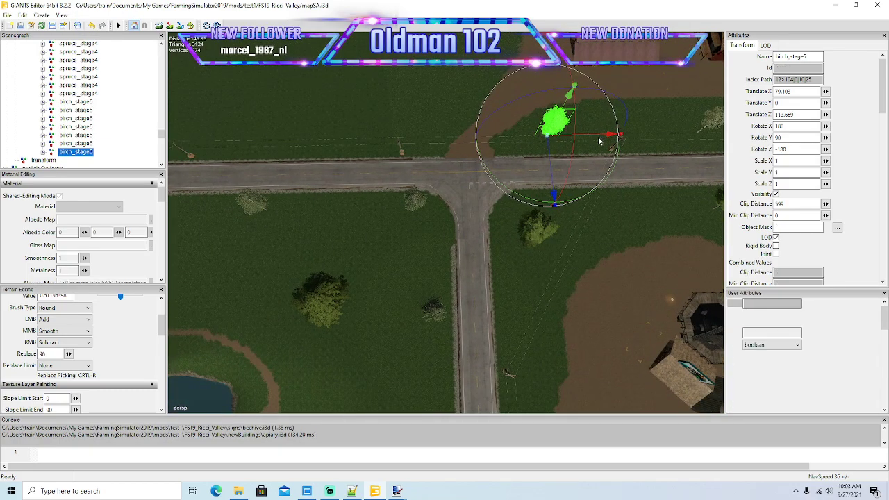
drag(597, 136, 456, 146)
right_drag(456, 146, 547, 164)
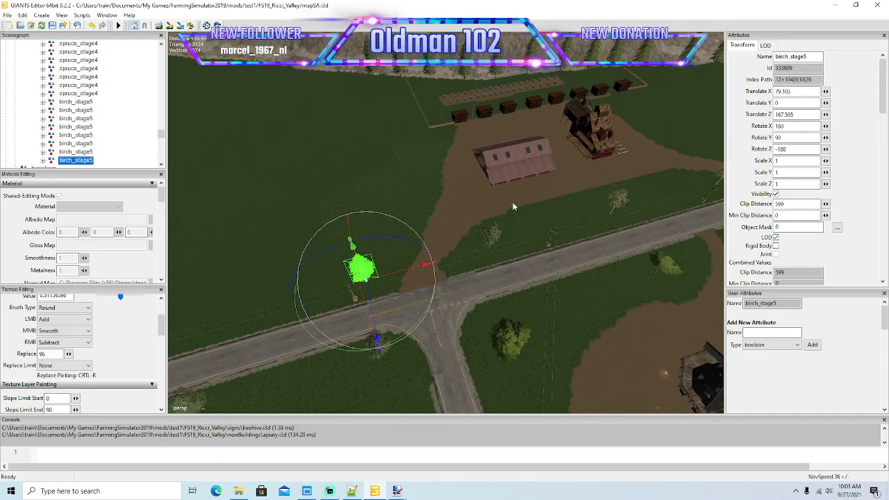
- Duplicate the maple_stage5 tree and place the copy interactively in the grass field between the cliff and the road
right_drag(523, 205, 353, 220)
alt+drag(434, 203, 485, 200)
right_drag(485, 201, 611, 203)
key(w)
scroll(111, 115, down, 5)
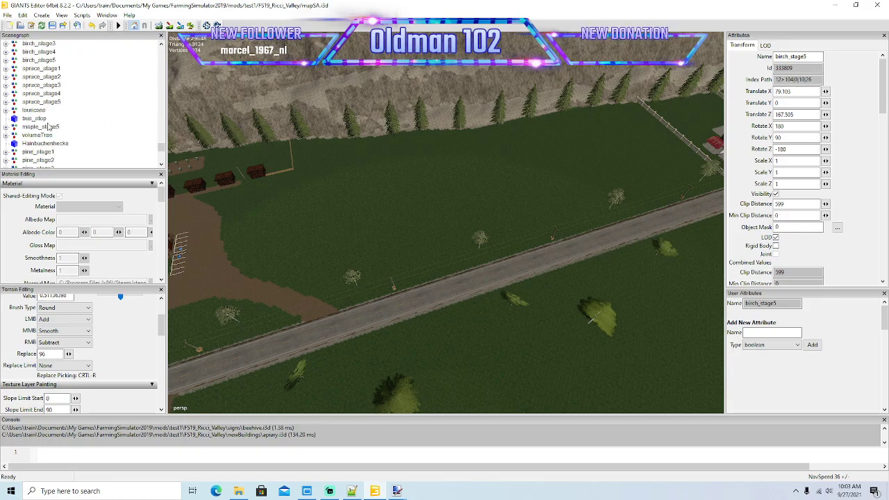
click(87, 127)
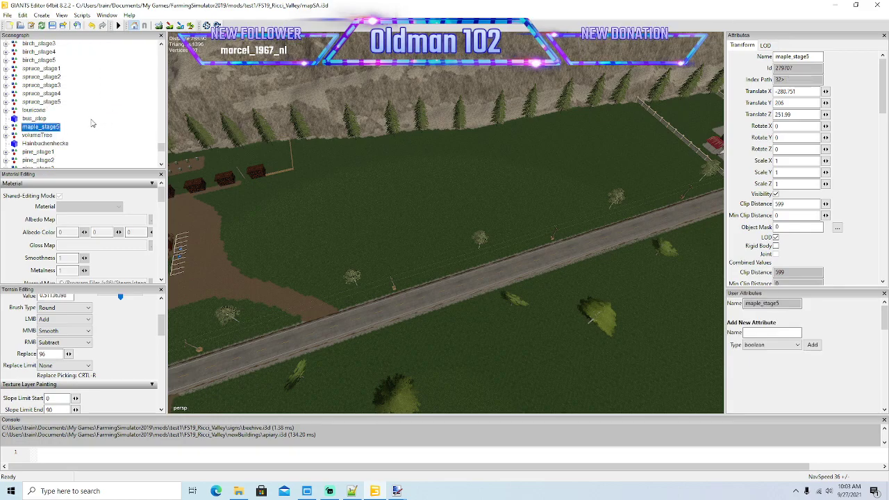
key(Delete)
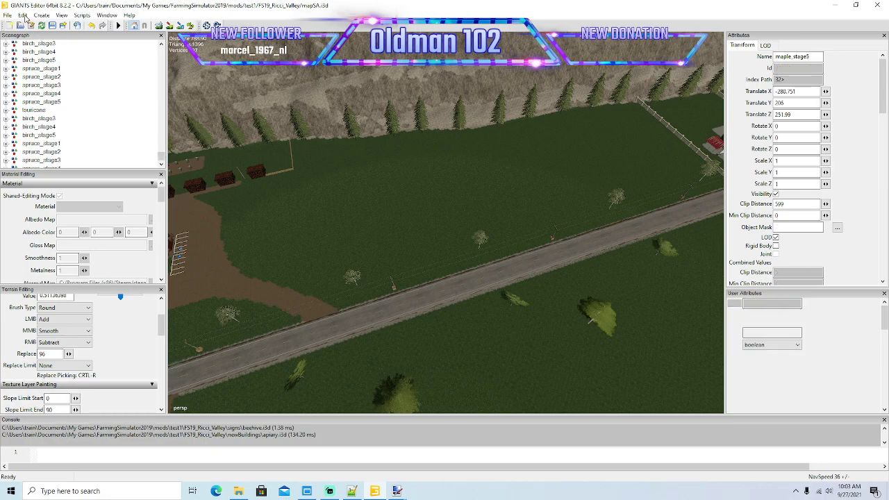
key(ctrl+v)
click(25, 17)
click(66, 144)
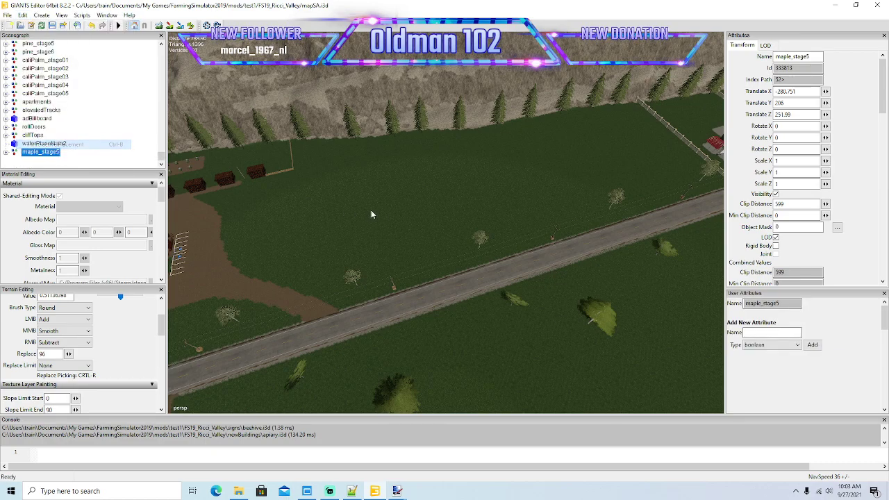
click(410, 205)
- Cut the placed maple and paste it into the apiary's trees group
scroll(71, 135, up, 10)
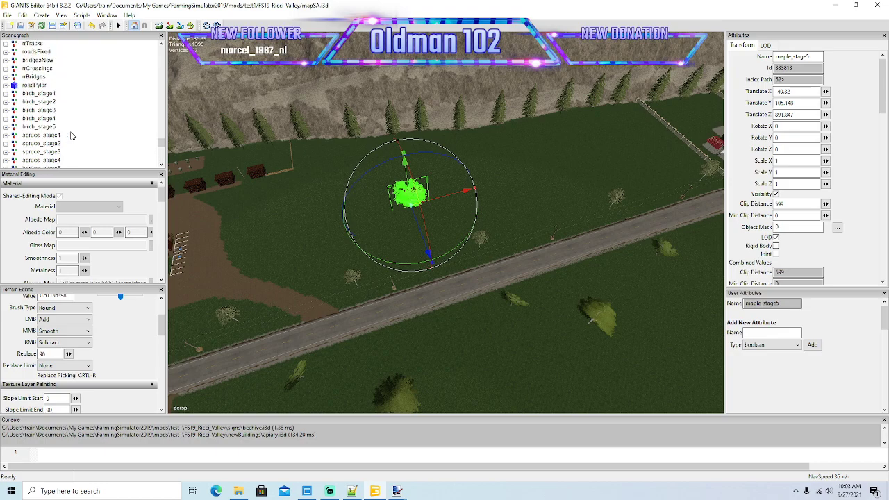
scroll(70, 135, up, 5)
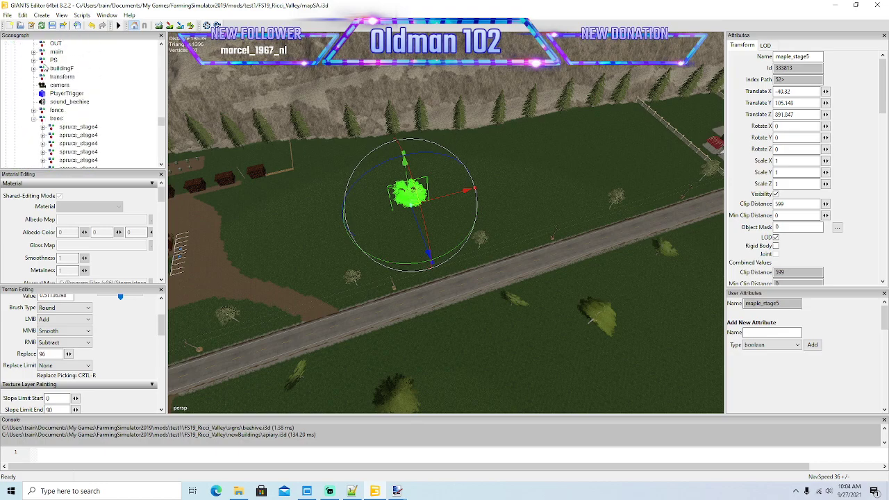
click(24, 15)
click(37, 72)
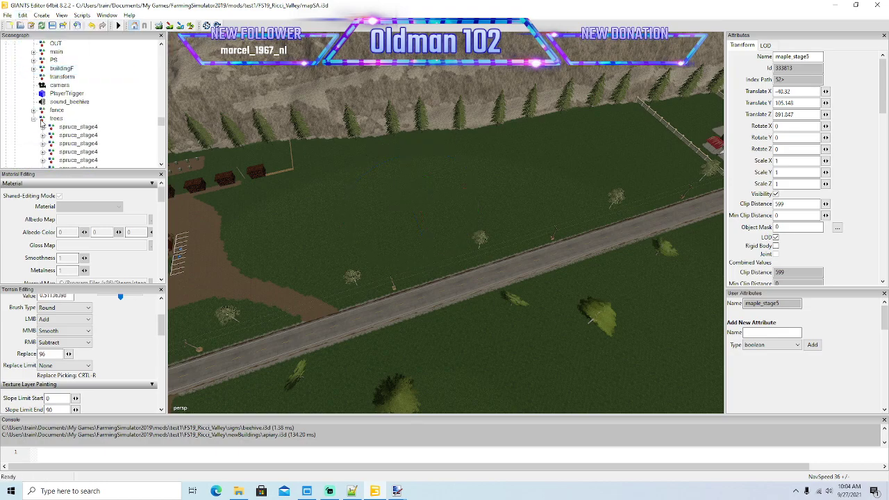
click(24, 15)
click(38, 92)
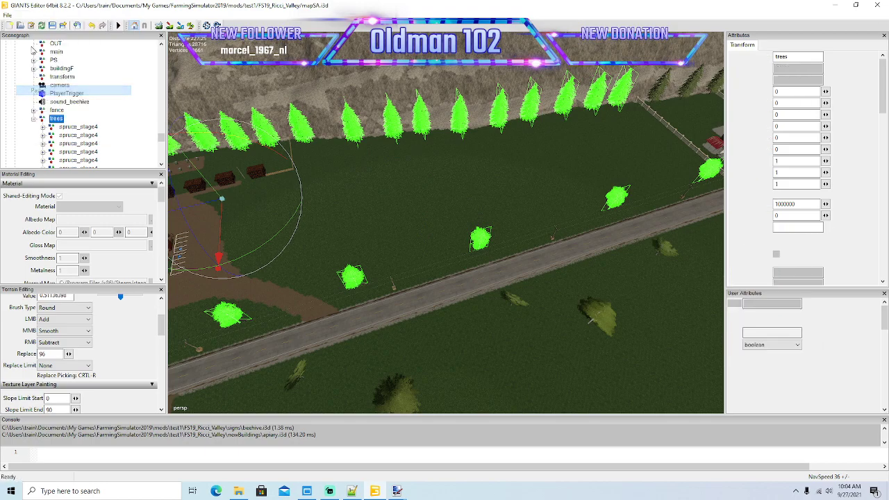
- Place the pasted maple interactively back in the field, at translations of about X 40.7 and Z -194
click(24, 15)
click(38, 145)
click(562, 165)
alt+drag(512, 239, 508, 265)
scroll(508, 265, down, 5)
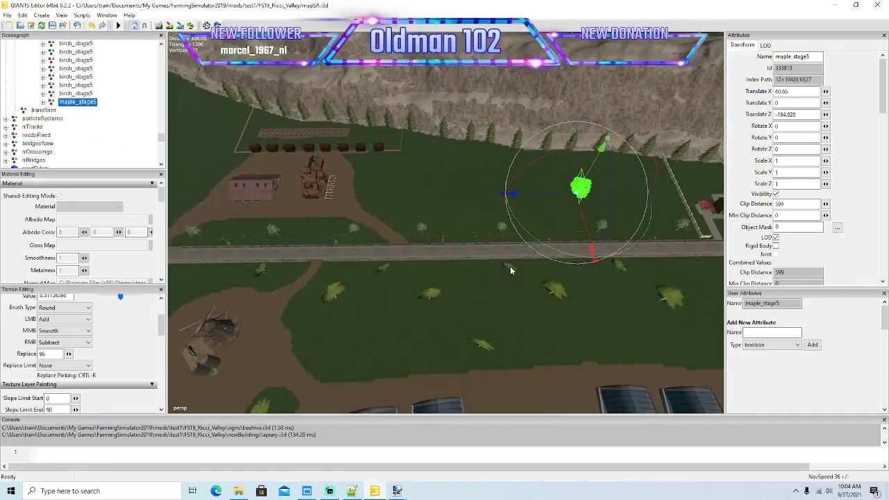
- Scatter maple copies across the field with interactive placement, ending with one beside the long red building, behind its dirt yard
click(465, 190)
click(628, 193)
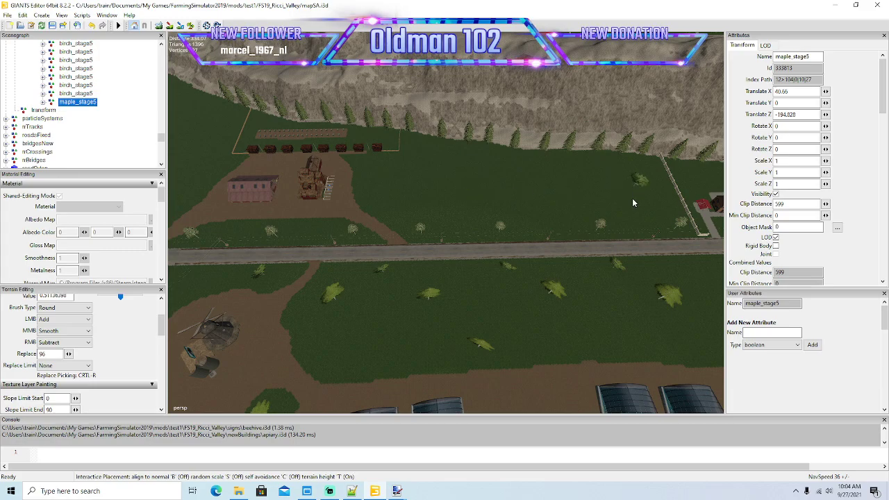
click(563, 174)
click(531, 211)
click(418, 154)
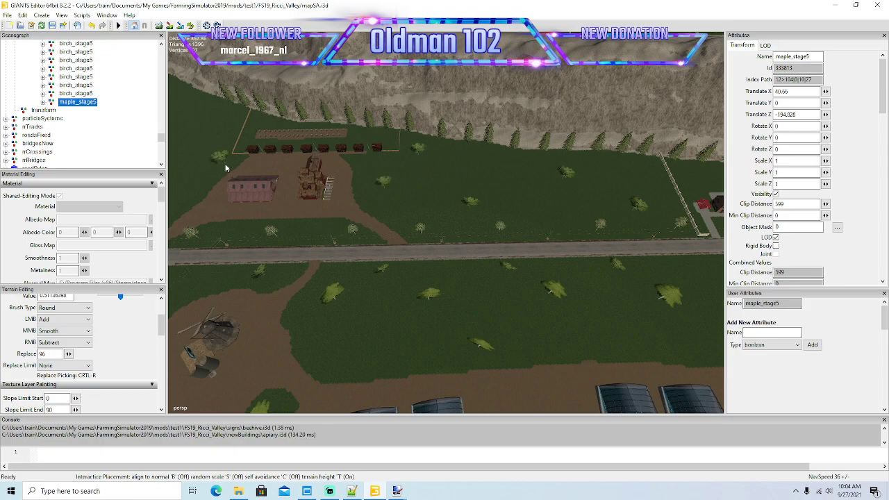
click(226, 166)
alt+drag(334, 222, 374, 251)
alt+drag(426, 285, 488, 261)
scroll(336, 250, up, 3)
scroll(336, 250, up, 2)
scroll(433, 233, up, 4)
scroll(487, 263, down, 5)
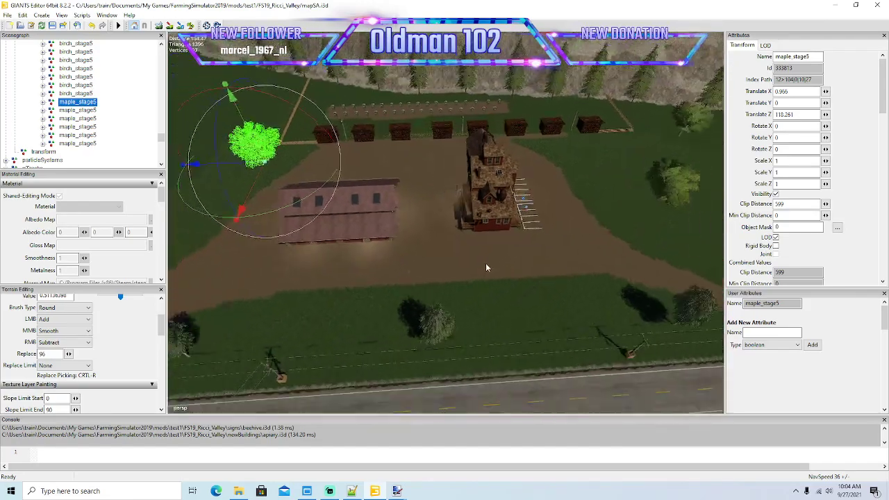
- Collapse the trees group and review the objects inside the apiary's main group
scroll(100, 122, up, 10)
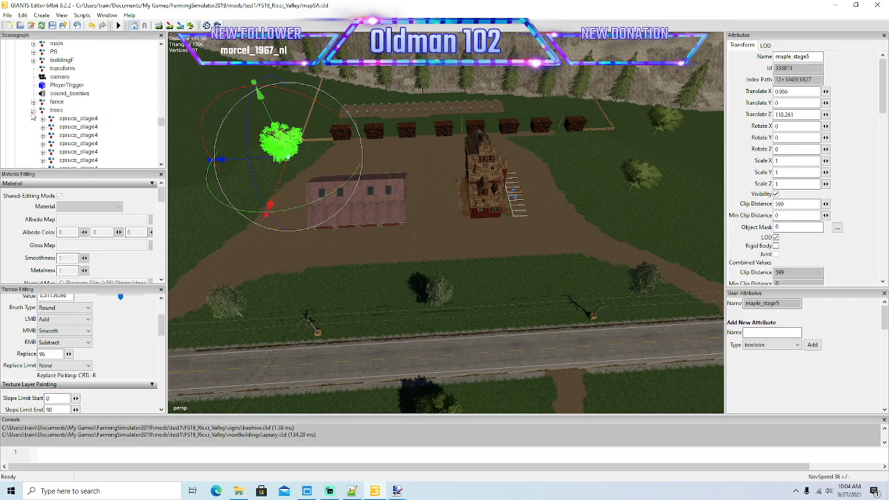
click(34, 111)
click(33, 111)
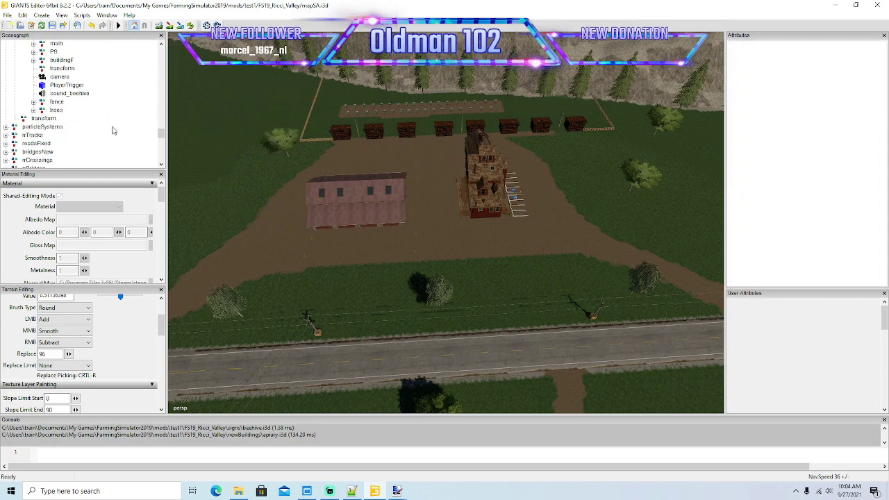
scroll(111, 129, up, 2)
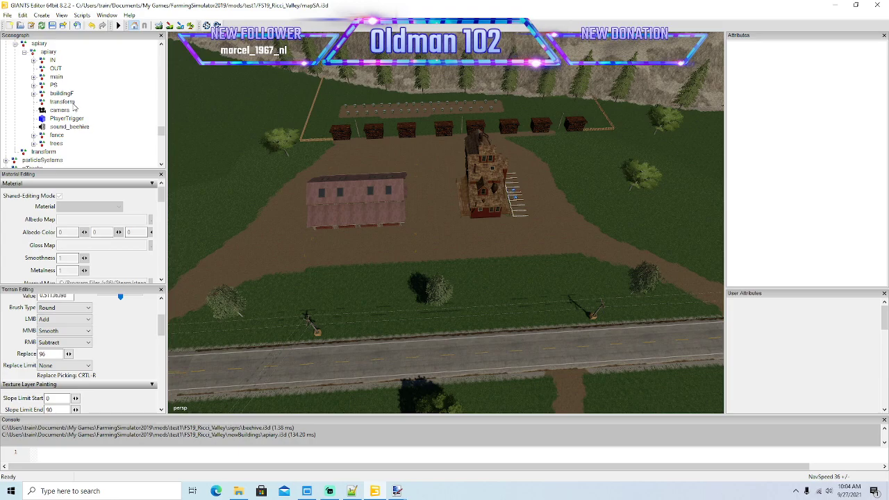
click(34, 77)
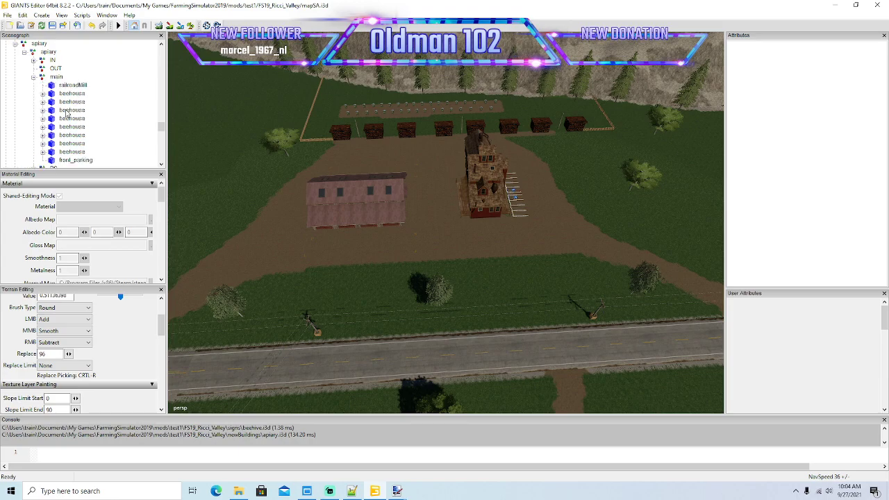
scroll(66, 113, down, 2)
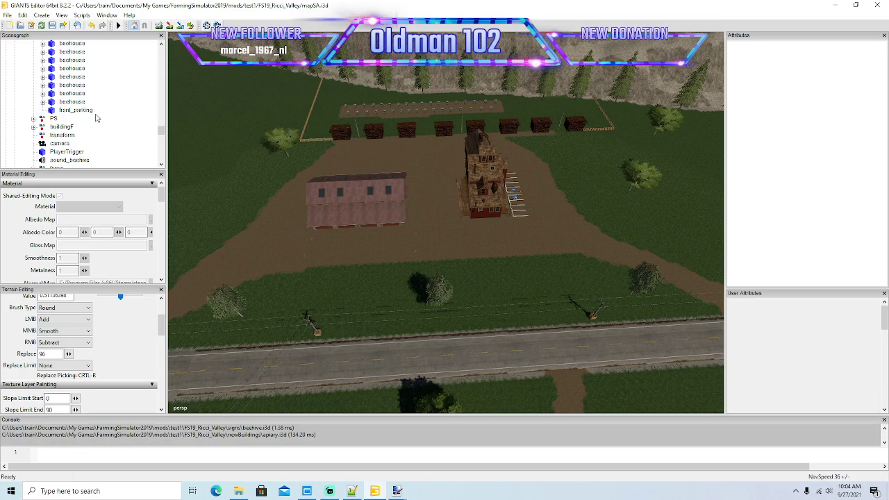
scroll(95, 118, up, 3)
click(34, 93)
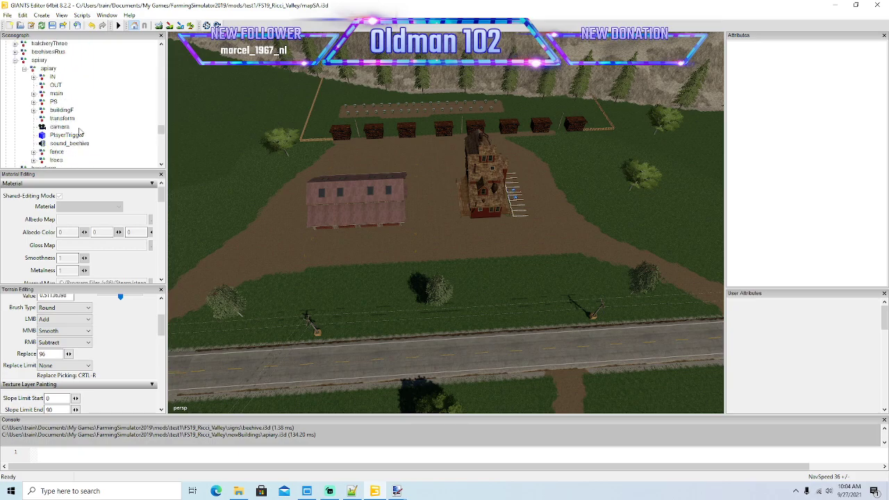
- Inspect the lighting group inside buildingF and frame the PlayerTrigger between the two apiary buildings
scroll(77, 136, down, 1)
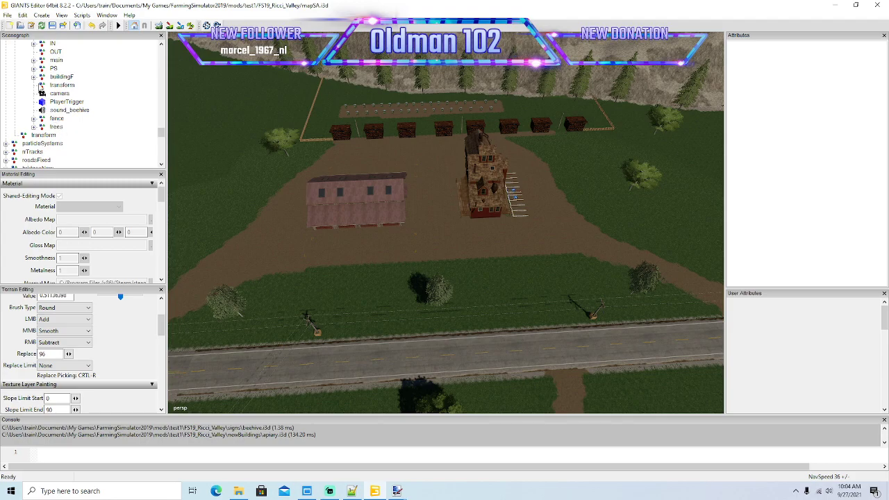
click(33, 77)
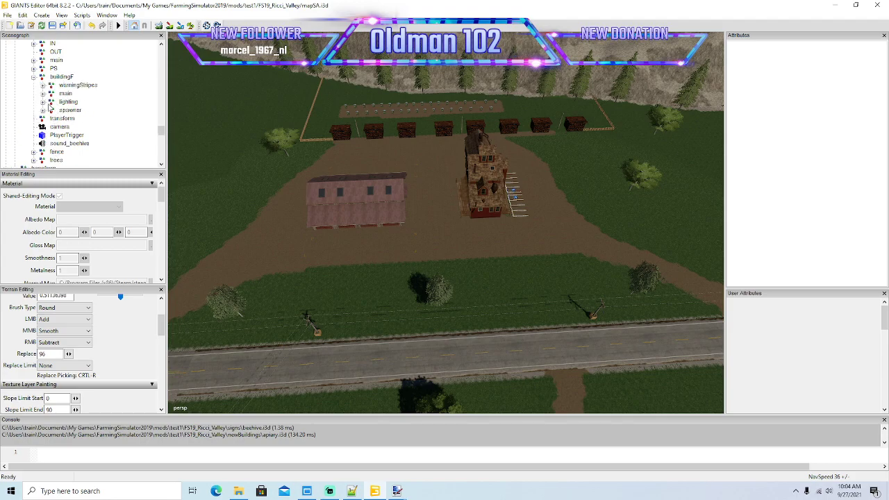
click(57, 102)
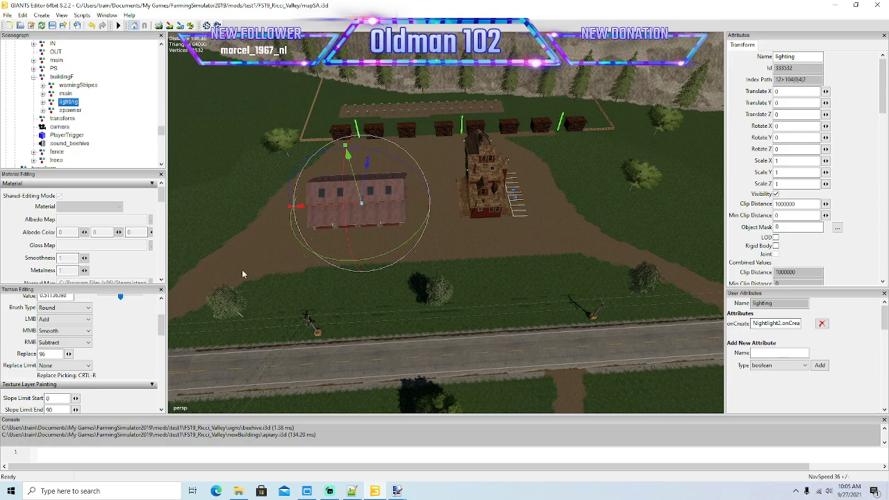
alt+drag(466, 297, 488, 280)
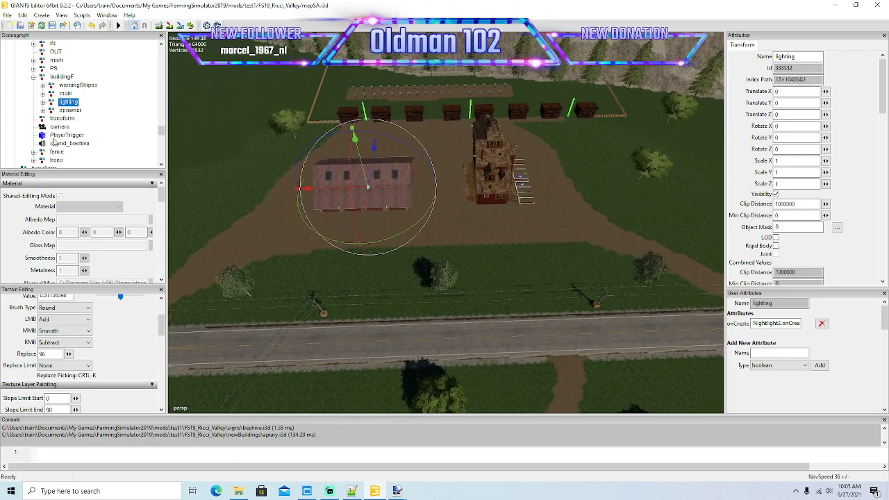
click(43, 137)
key(f)
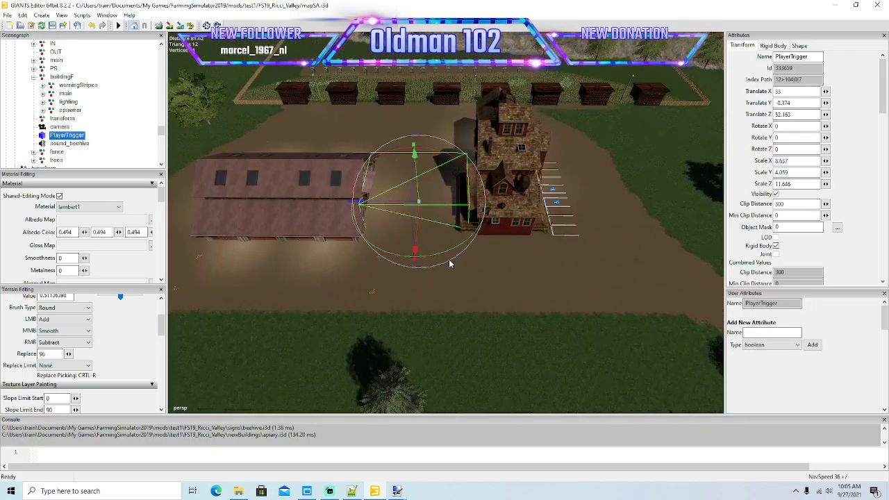
- Duplicate the coalMine icon in the tourIcons group and place the copy interactively on the dirt yard in front of the apiary buildings
scroll(99, 112, down, 3)
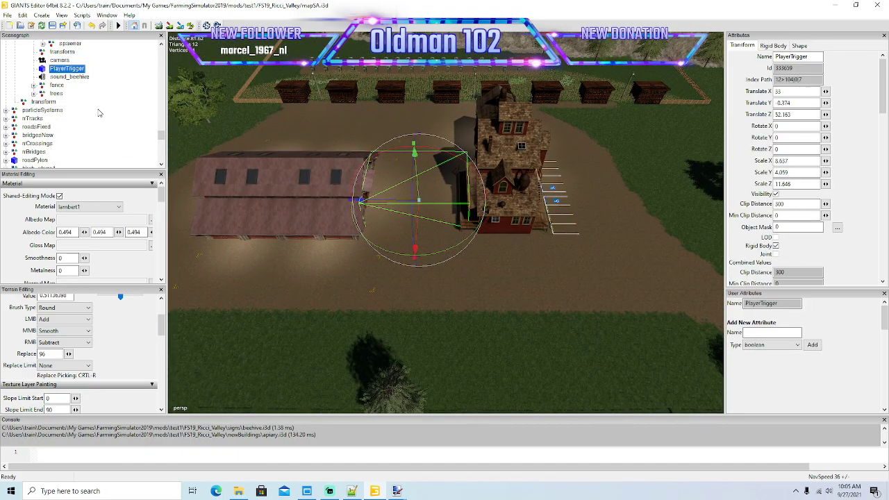
scroll(85, 118, down, 4)
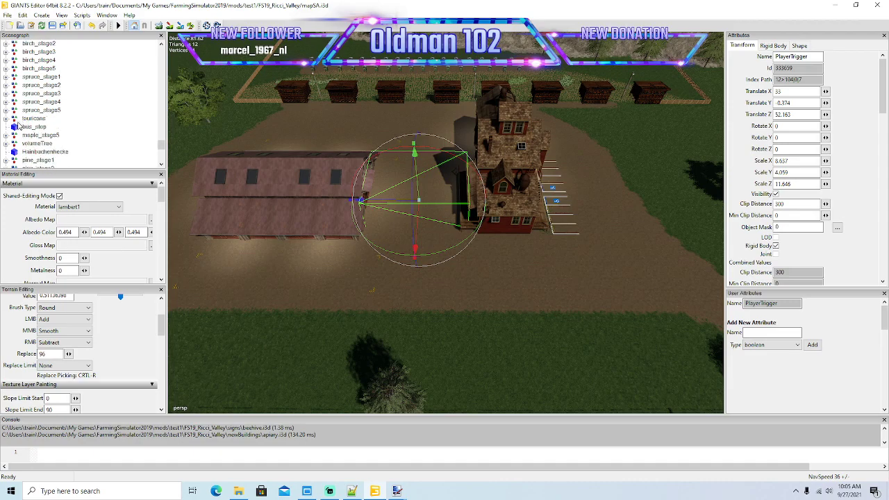
click(6, 119)
click(26, 129)
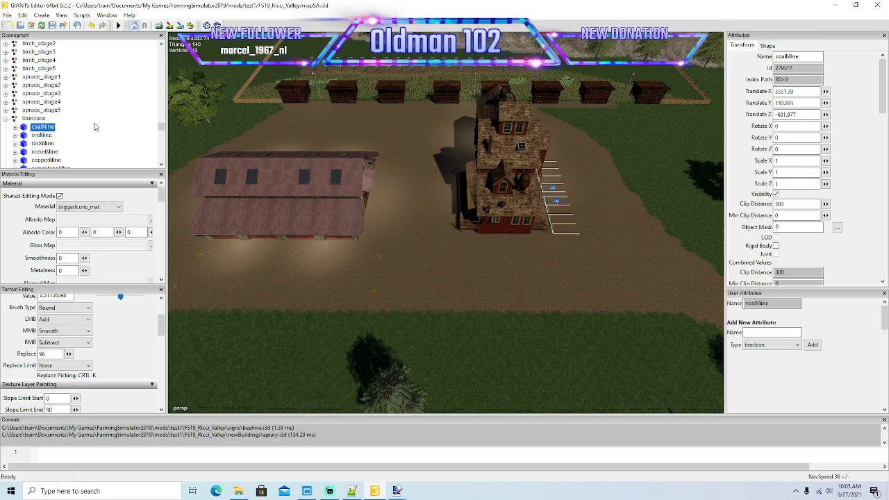
key(ctrl+d)
click(22, 15)
click(57, 144)
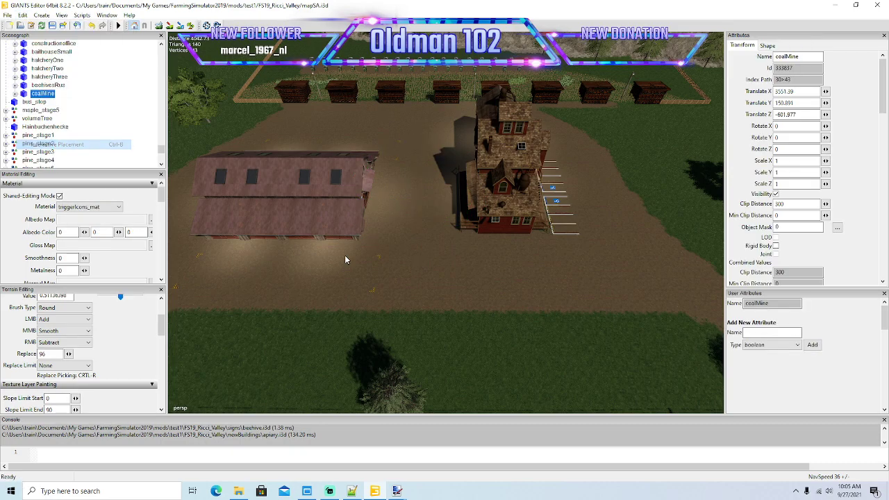
click(421, 257)
scroll(545, 309, up, 5)
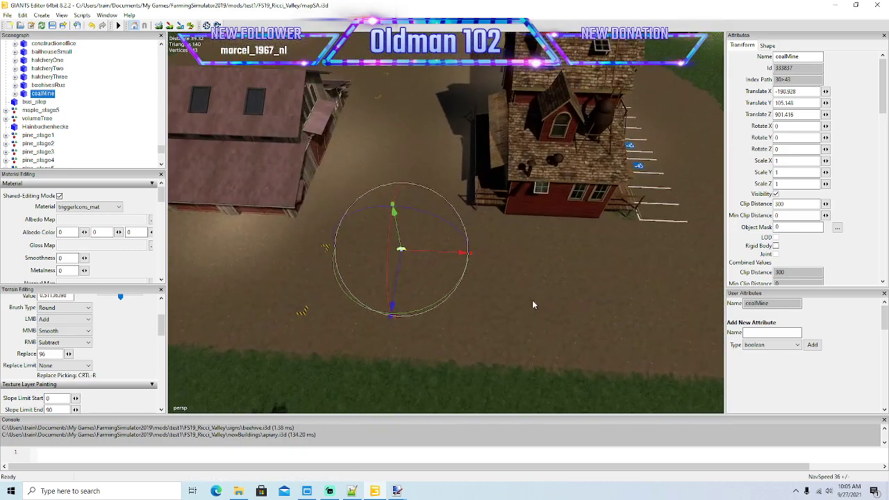
- Move the copied coalMine icon between the two apiary buildings, to about X -194, Z 883, and rename it apiary
drag(401, 246, 401, 240)
drag(408, 273, 456, 167)
scroll(431, 231, down, 5)
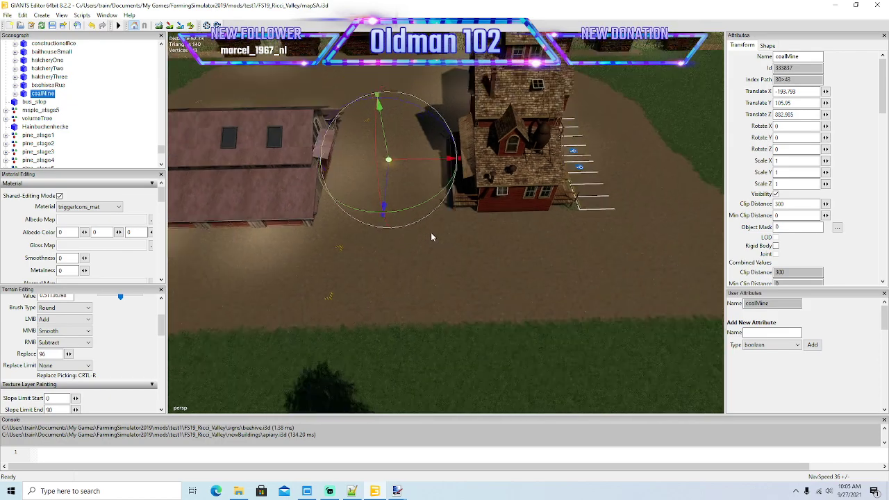
double_click(809, 56)
text(apia)
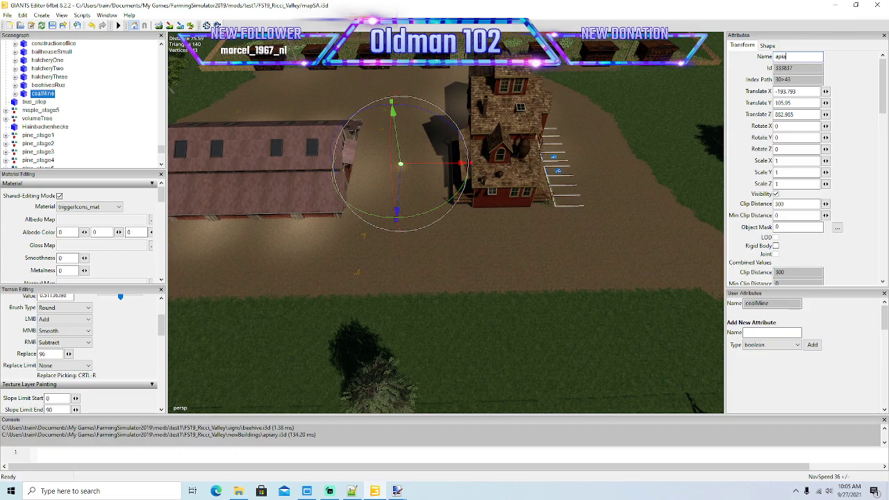
key(Return)
- Switch to mapSA.xml in Notepad++ and duplicate the beehivesRus hotspot line directly below the original
click(375, 491)
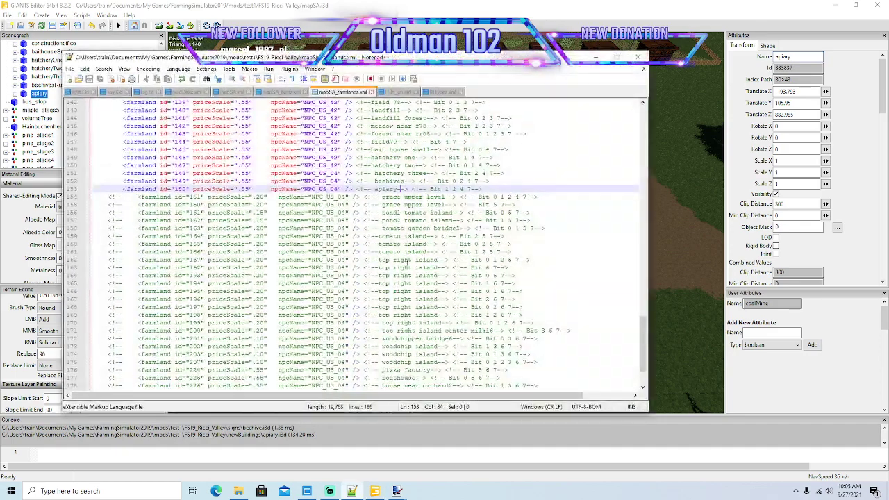
click(616, 56)
click(167, 38)
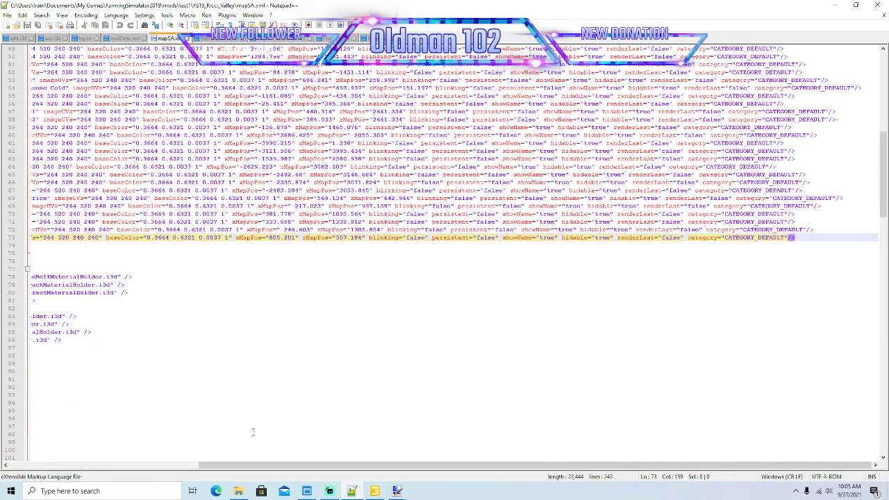
drag(252, 460, 3, 420)
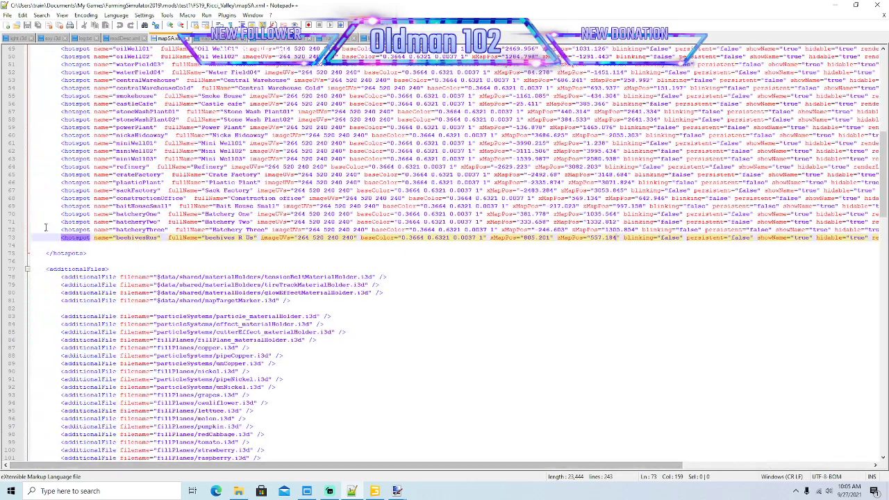
click(10, 240)
key(ctrl+c)
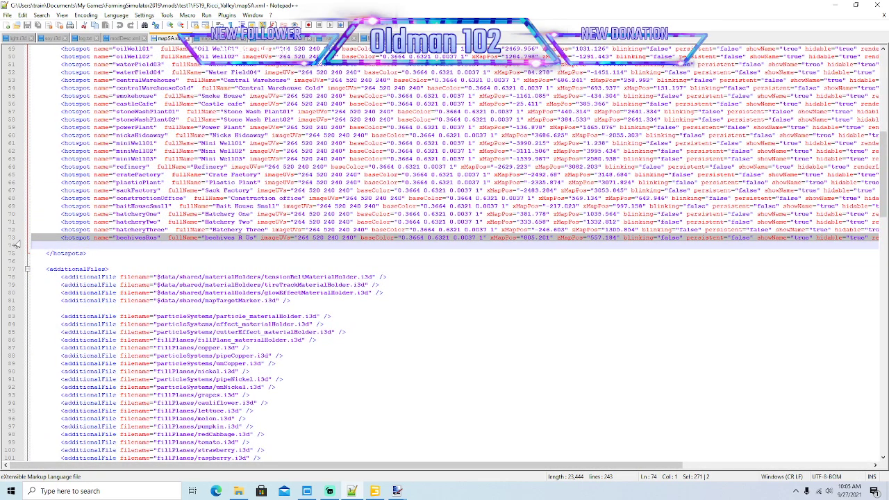
click(35, 244)
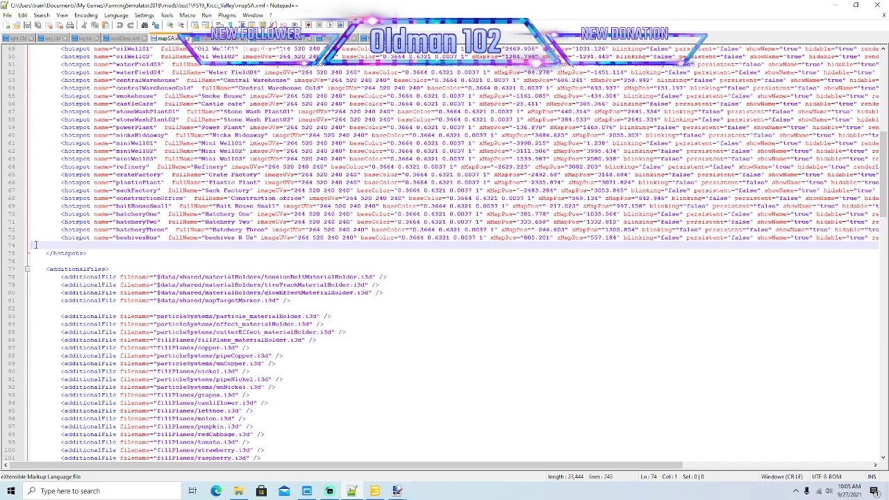
key(ctrl+v)
- Change the name attribute of the duplicated hotspot line to apiary
click(158, 246)
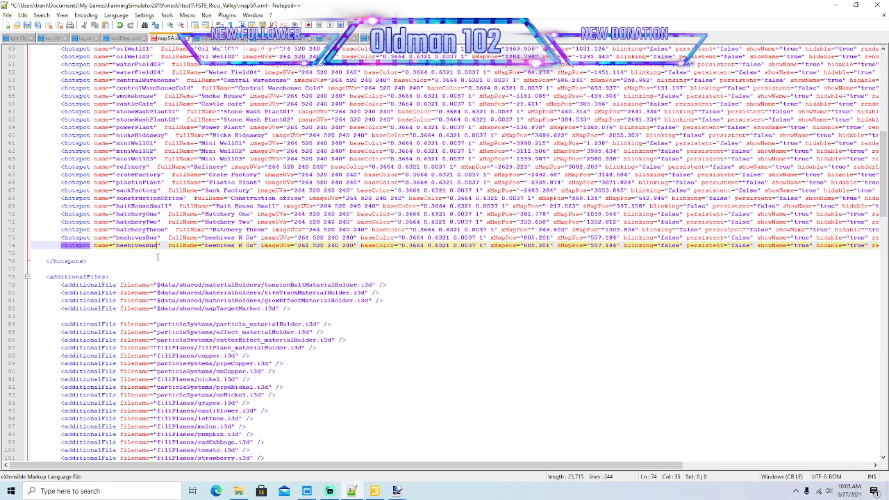
key(BackSpace)
key(BackSpace)
key(BackSpace)
key(BackSpace)
key(BackSpace)
key(BackSpace)
key(BackSpace)
key(BackSpace)
key(BackSpace)
key(BackSpace)
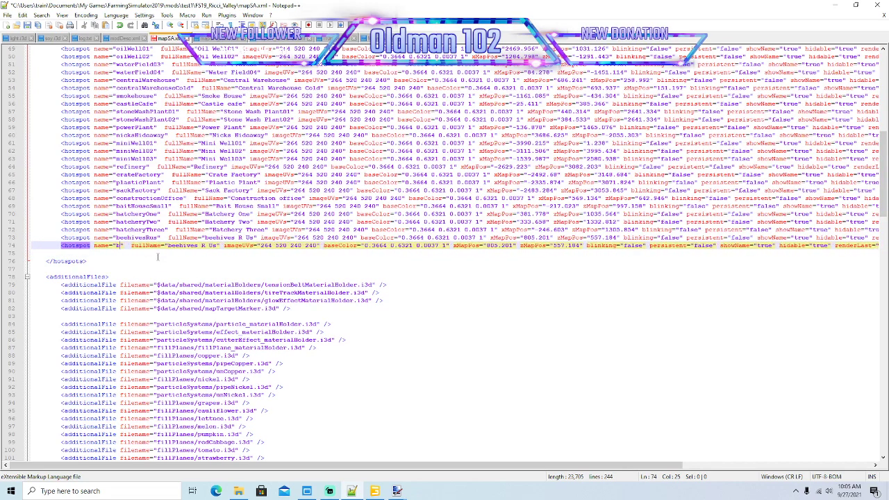
text(apiary)
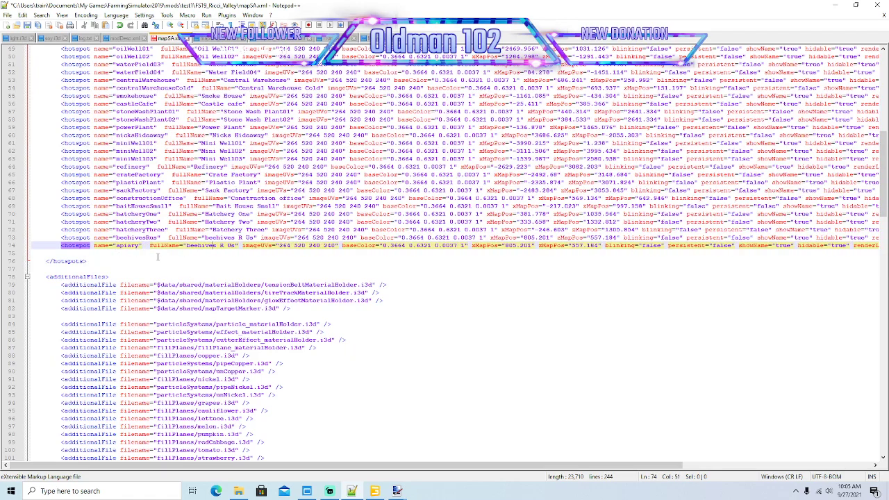
- Change the fullName attribute of the apiary hotspot line to Apiary
key(BackSpace)
key(BackSpace)
key(BackSpace)
key(BackSpace)
key(BackSpace)
key(BackSpace)
key(BackSpace)
key(BackSpace)
key(BackSpace)
key(BackSpace)
key(BackSpace)
key(BackSpace)
key(BackSpace)
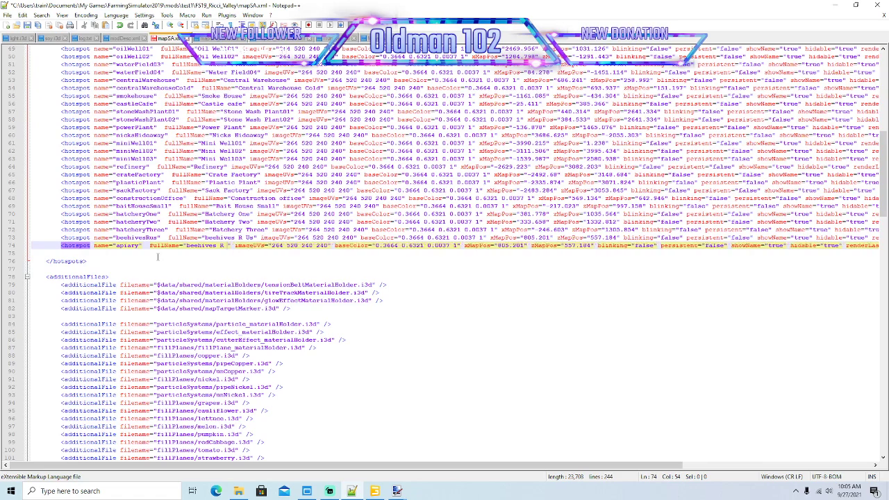
text(Apiary)
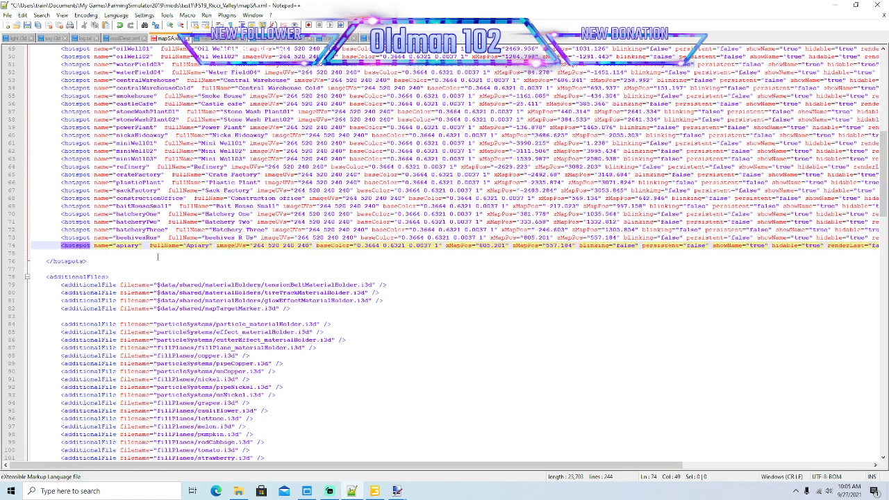
- Copy the apiary icon's Translate X value, -193.793, from GIANTS Editor into the apiary hotspot's xMapPos in mapSA.xml
click(856, 5)
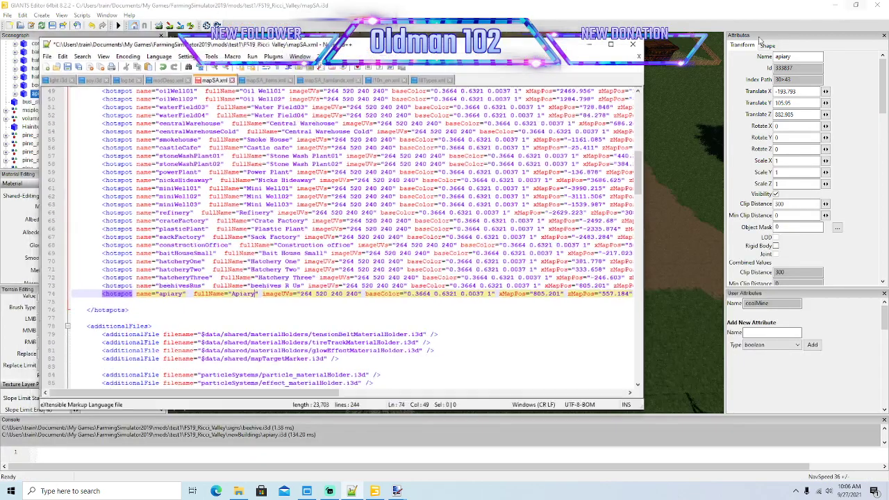
drag(345, 389, 486, 389)
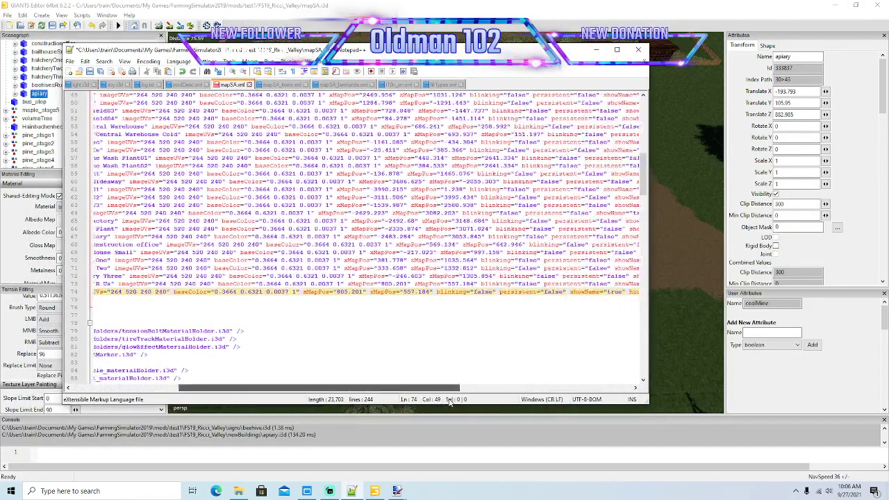
drag(807, 91, 662, 98)
key(ctrl+c)
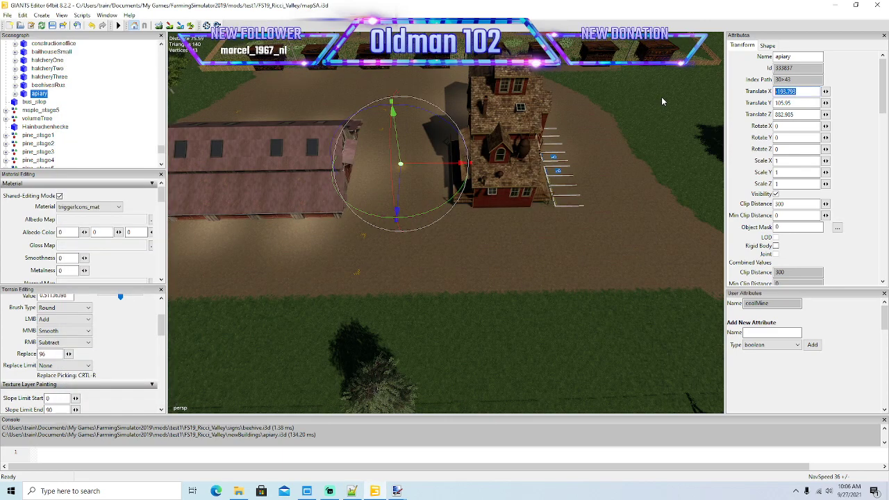
click(352, 491)
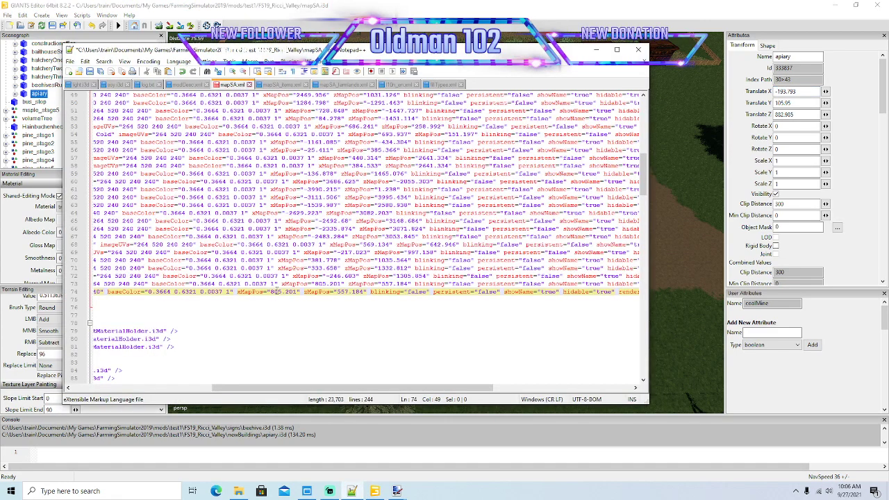
drag(271, 291, 295, 292)
key(ctrl+v)
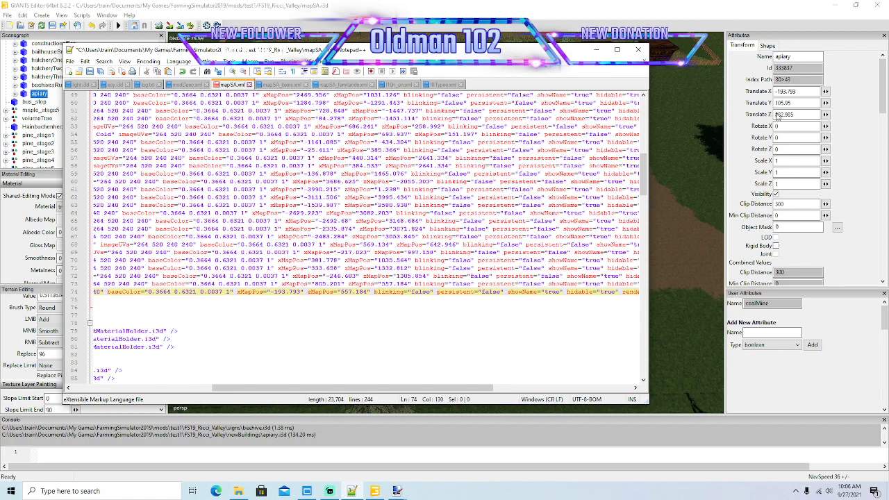
- Copy the apiary icon's Translate Z value, 882.985, into the apiary hotspot's zMapPos, save mapSA.xml and return to GIANTS Editor
double_click(797, 114)
key(ctrl+c)
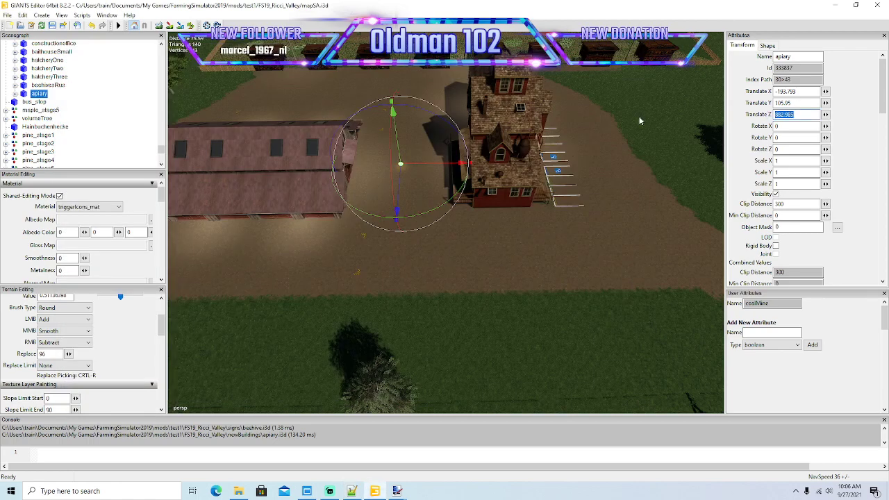
click(352, 491)
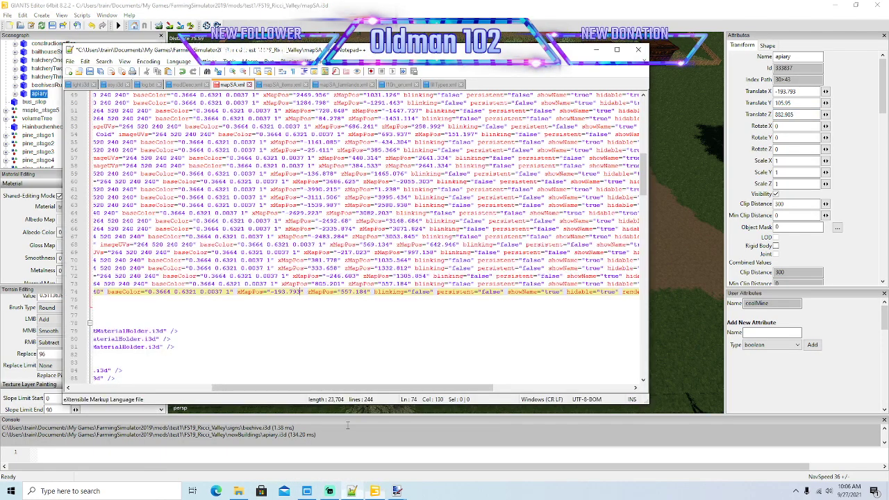
drag(340, 293, 366, 292)
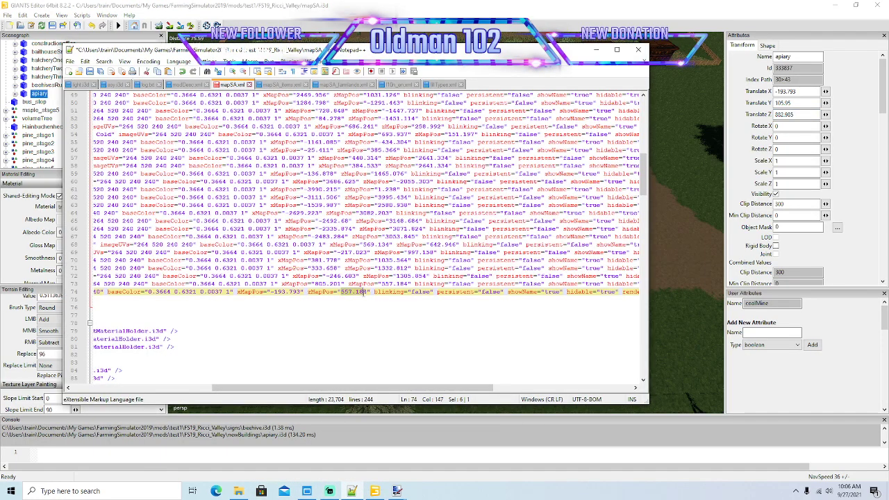
key(ctrl+v)
click(595, 50)
- Deselect the apiary icon and collapse the tourIcons group in the scene tree
scroll(425, 222, down, 4)
alt+drag(425, 222, 439, 172)
scroll(473, 265, down, 2)
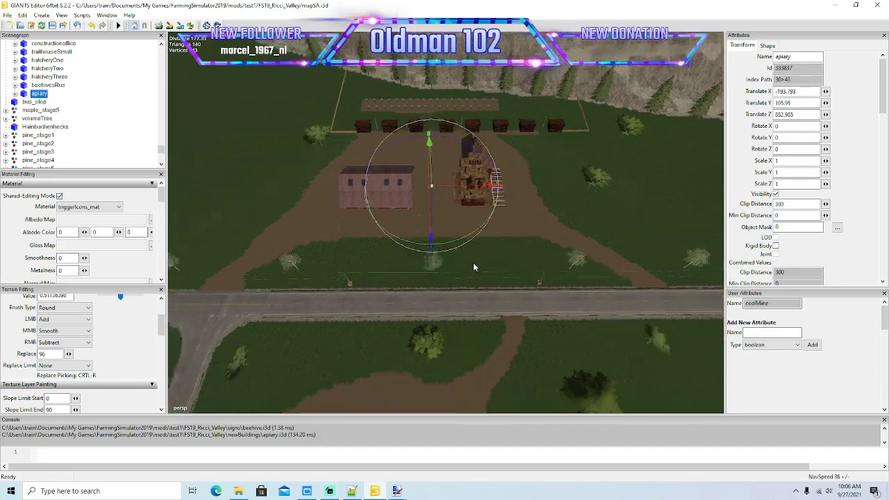
scroll(473, 265, down, 1)
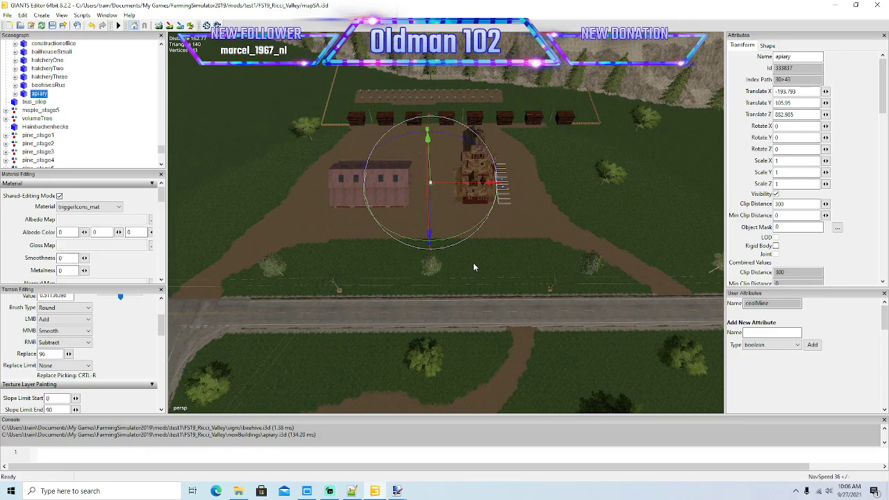
right_click(473, 264)
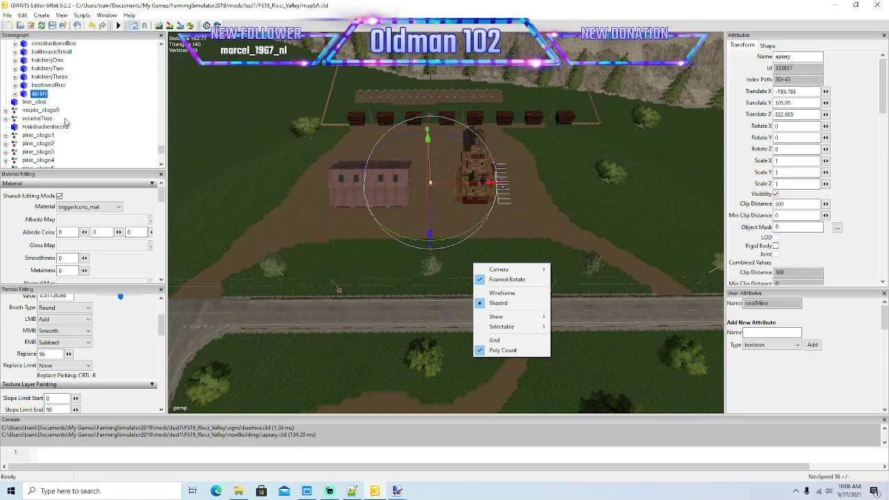
click(118, 121)
scroll(102, 111, up, 7)
scroll(99, 109, up, 10)
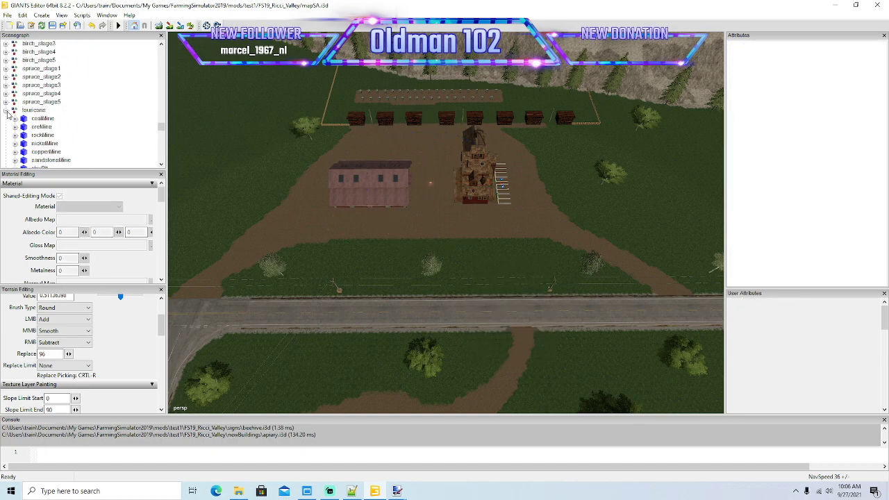
click(7, 111)
- Look up the apiary's farmland in mapSA_farmlands.xml, set the inner apiary group's farmlandId to 150, and save the map
scroll(89, 116, up, 11)
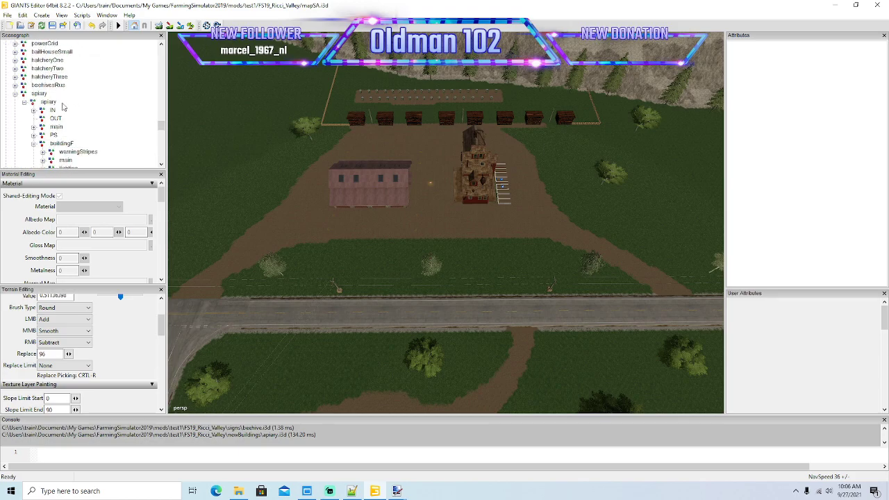
click(48, 102)
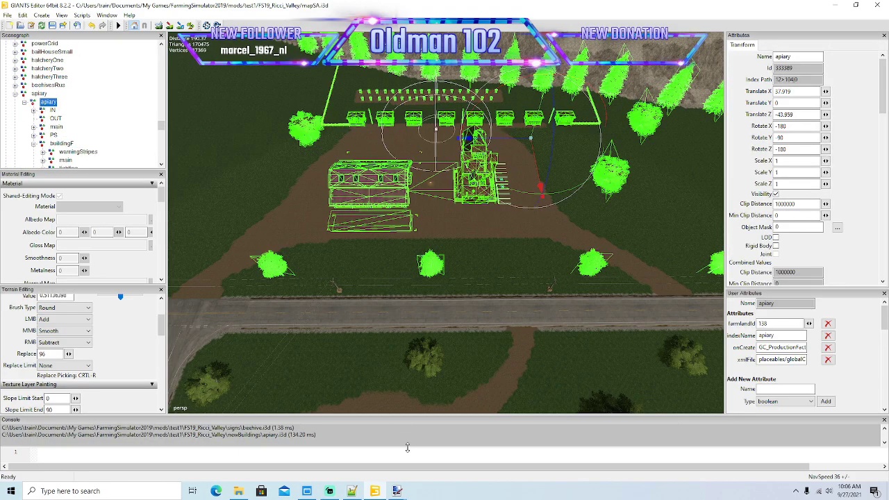
click(351, 491)
right_click(351, 490)
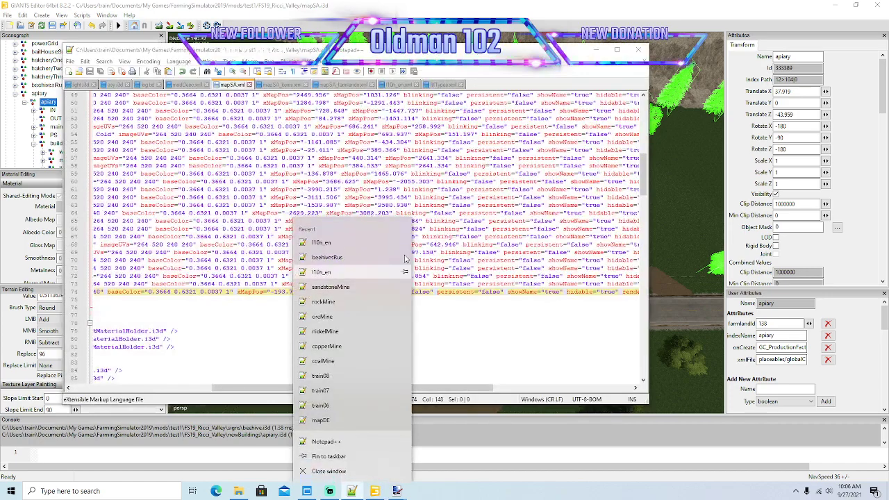
click(344, 87)
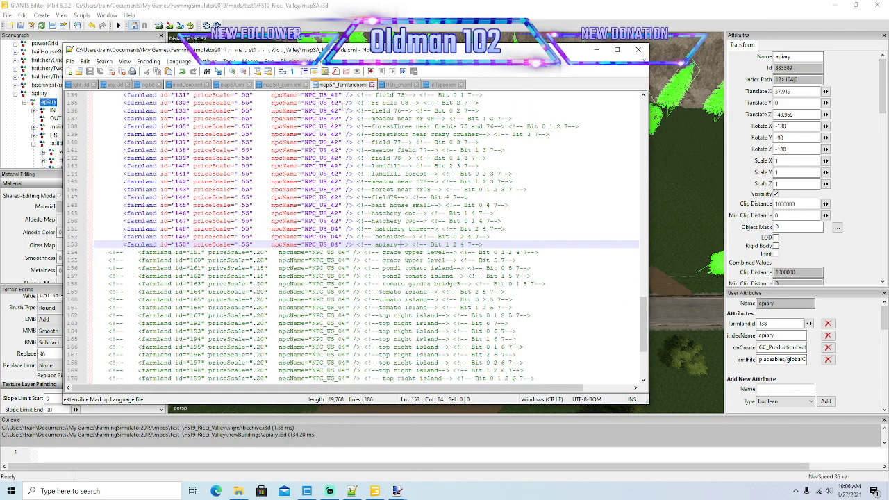
click(597, 51)
drag(774, 323, 647, 332)
text(150)
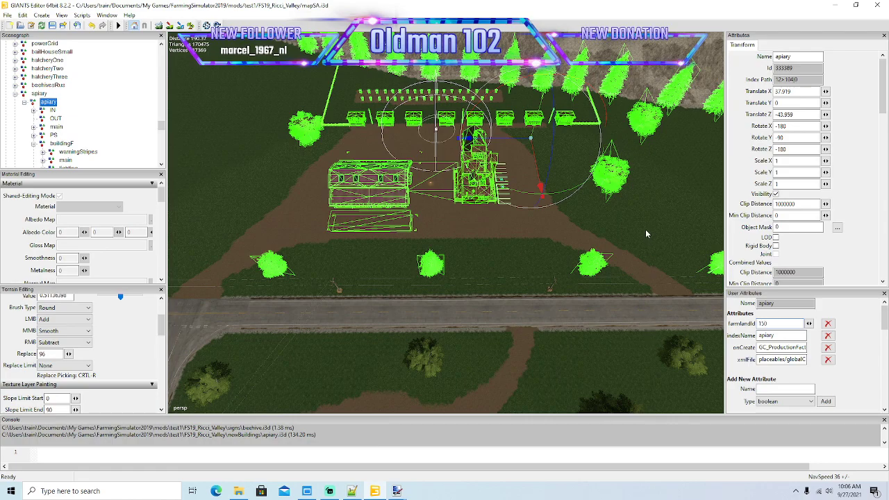
click(645, 231)
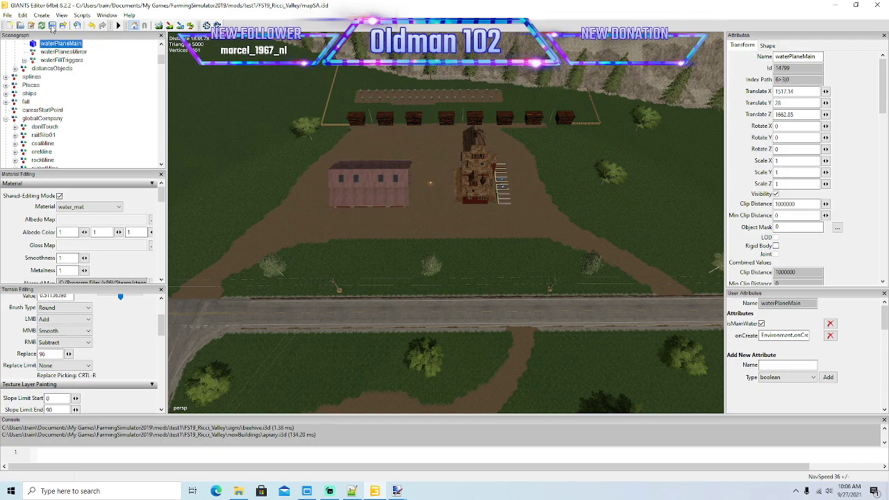
click(52, 27)
- Switch to File Explorer and open a second window beside the one showing the signs textures folder
click(238, 491)
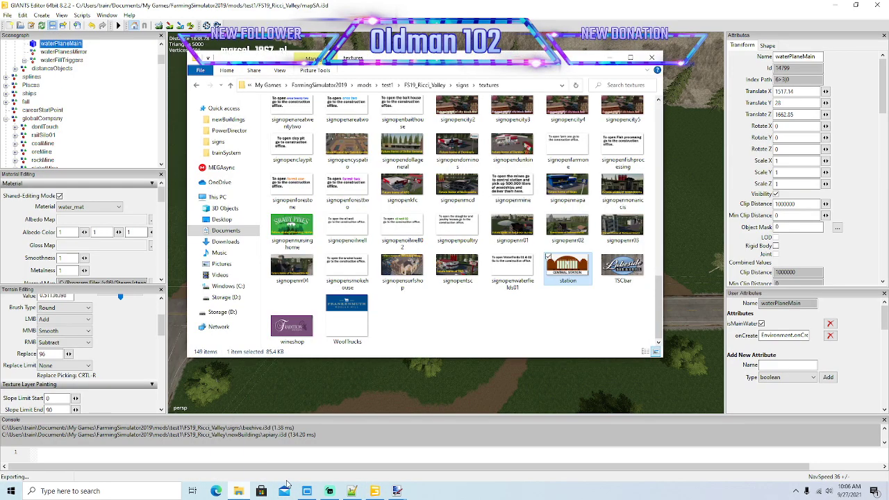
drag(384, 63, 276, 64)
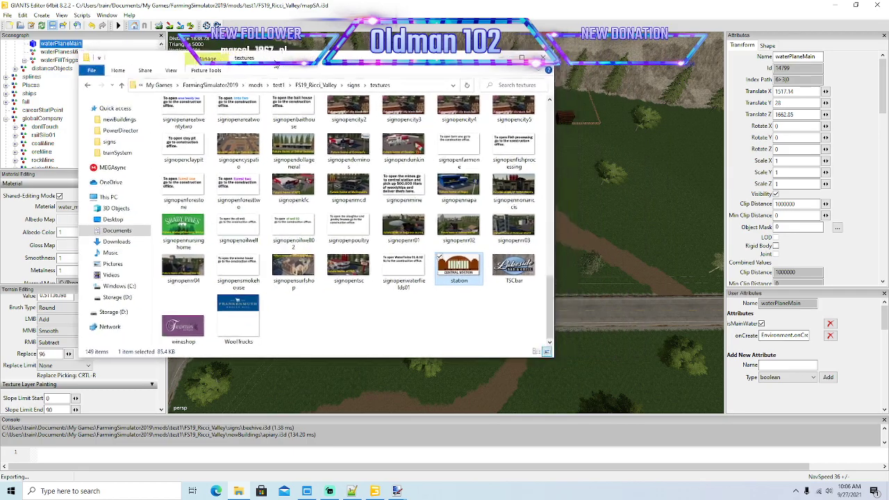
right_click(249, 492)
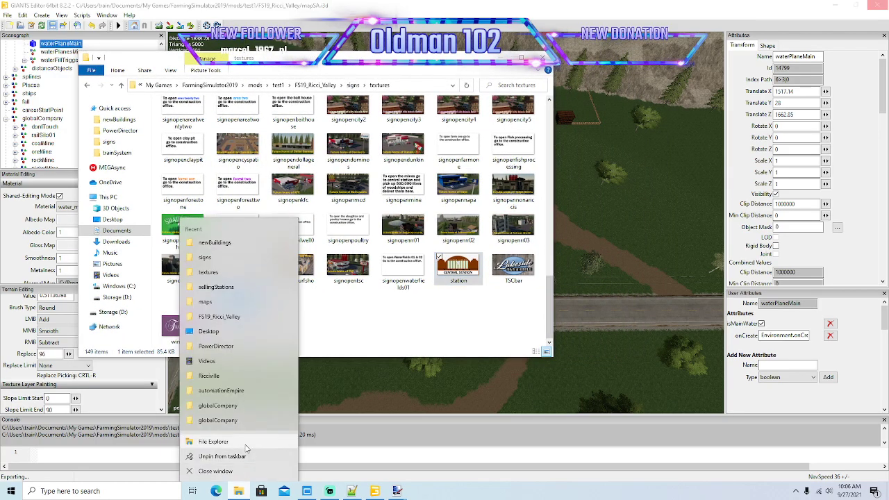
click(245, 445)
drag(377, 74, 551, 64)
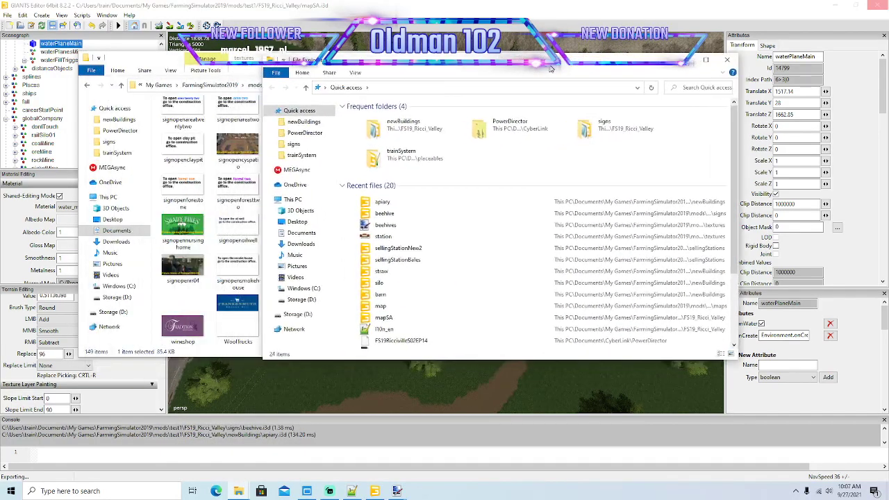
- Browse from Documents to My Games, FarmingSimulator2019, mods, aHollow, FS19_Riccis_Hollow and open its l10n_en.xml
click(313, 239)
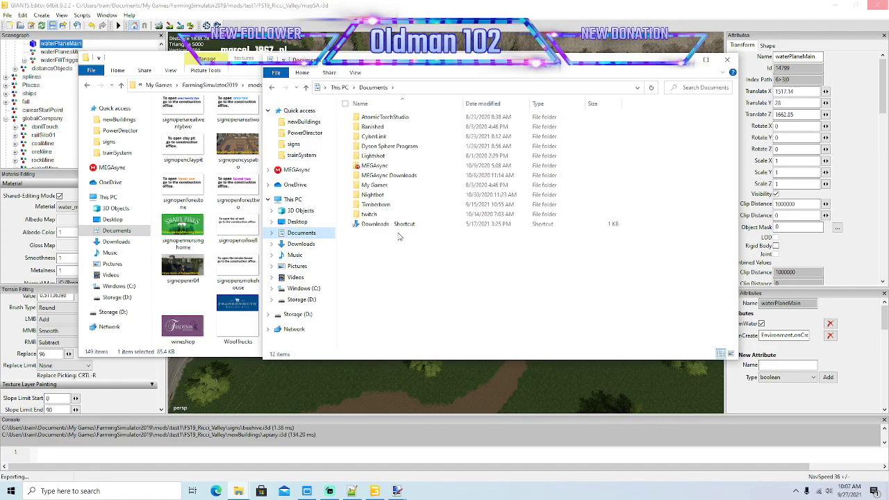
double_click(378, 185)
click(391, 120)
double_click(389, 118)
double_click(390, 146)
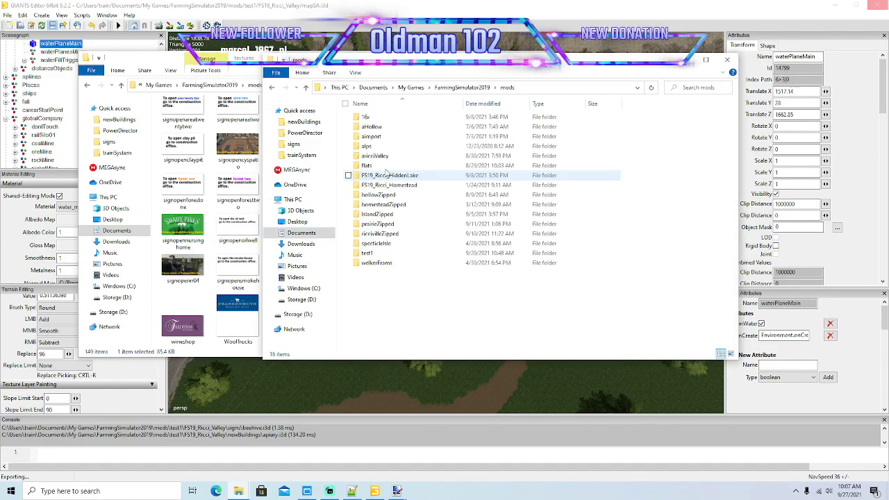
double_click(386, 127)
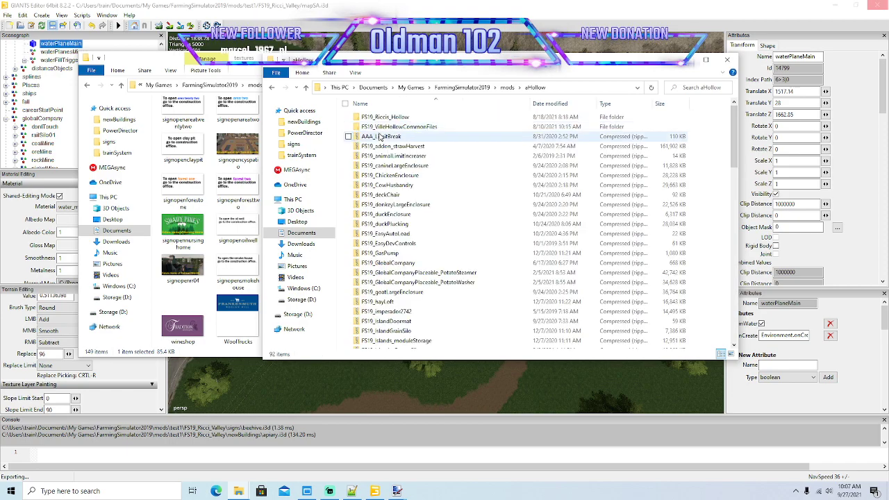
double_click(386, 118)
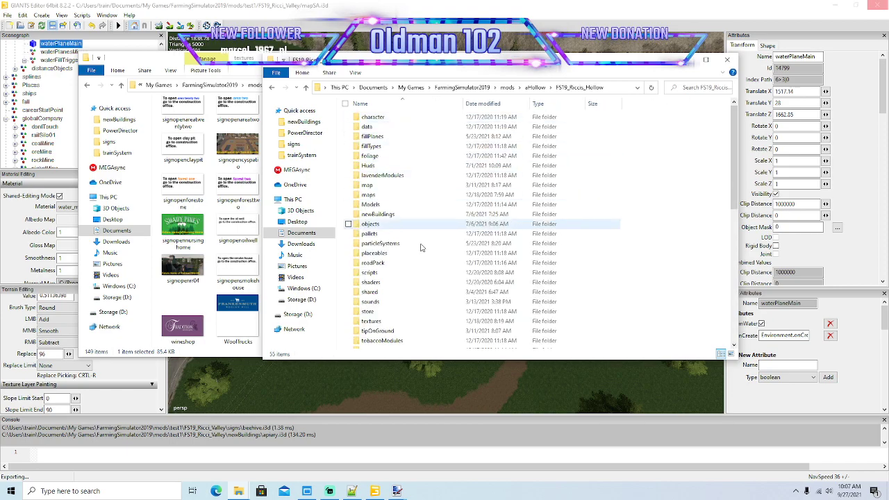
scroll(407, 266, down, 1)
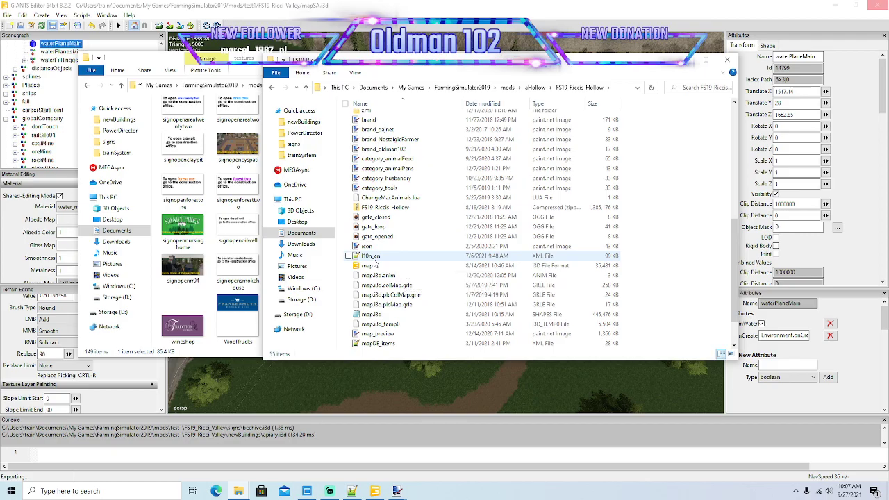
double_click(382, 256)
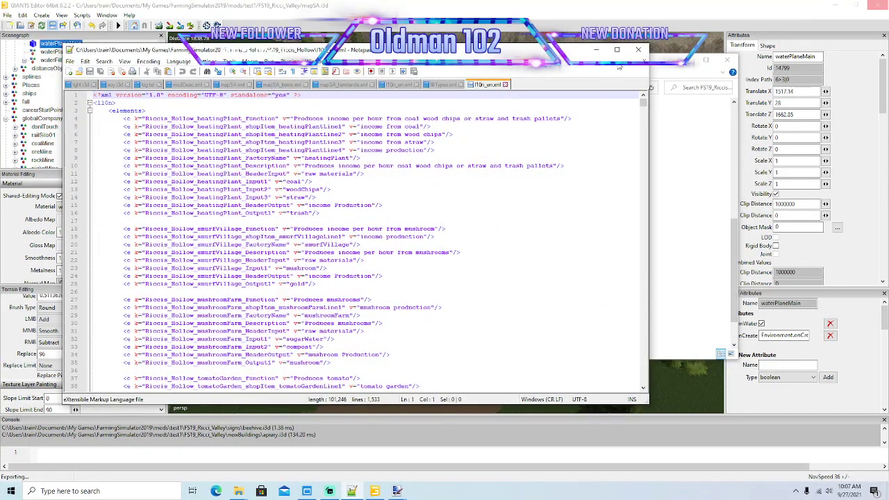
- Find the Riccis_Hollow apiary text entries, from apiary_function to apiary_Output2, and copy the whole block
click(617, 49)
scroll(347, 187, down, 20)
scroll(348, 187, down, 20)
scroll(345, 190, down, 13)
scroll(245, 202, up, 4)
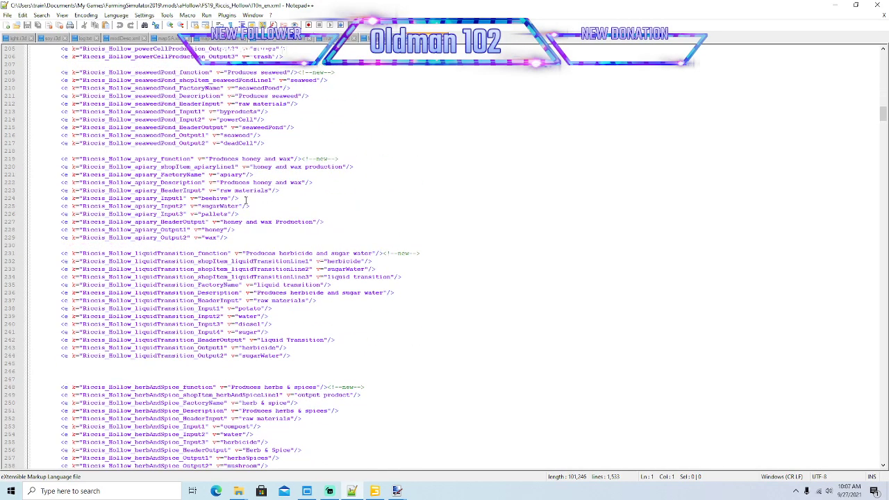
drag(234, 239, 31, 161)
key(ctrl+c)
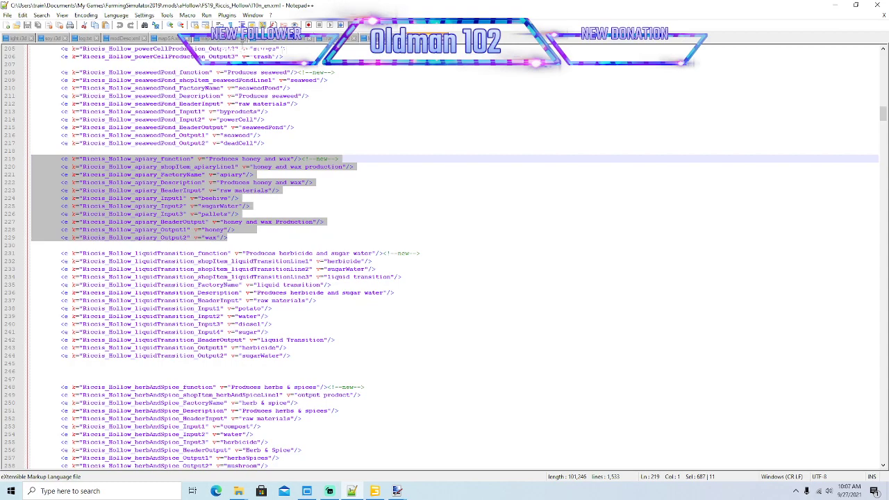
- Paste the apiary block into the Ricci Valley l10n_en.xml, below the beehivesRus entries and separated by a blank line
click(340, 39)
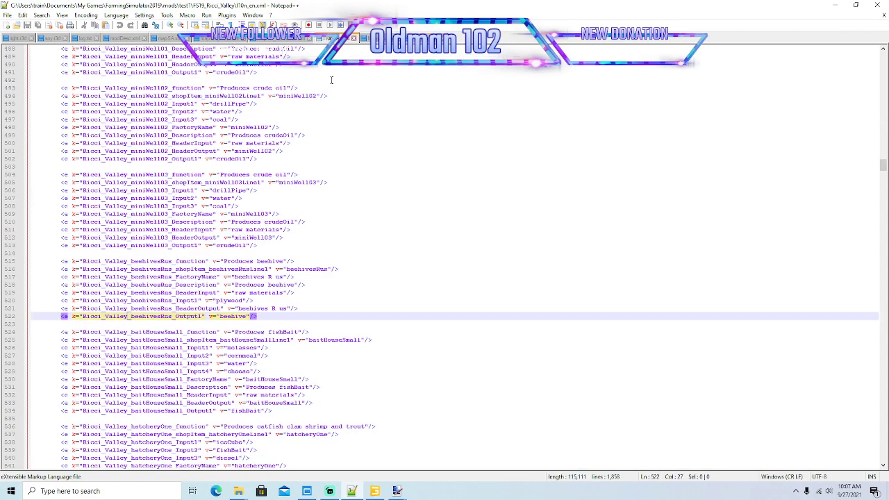
scroll(294, 170, down, 4)
click(266, 222)
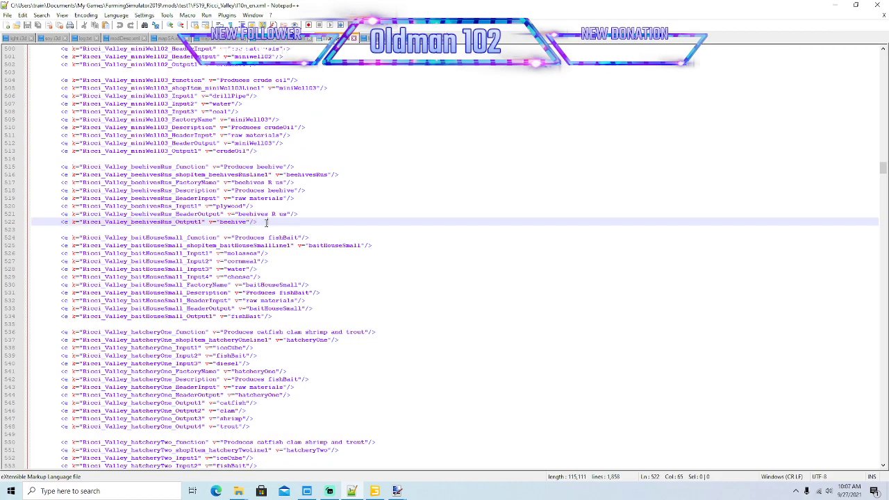
key(Return)
key(Return)
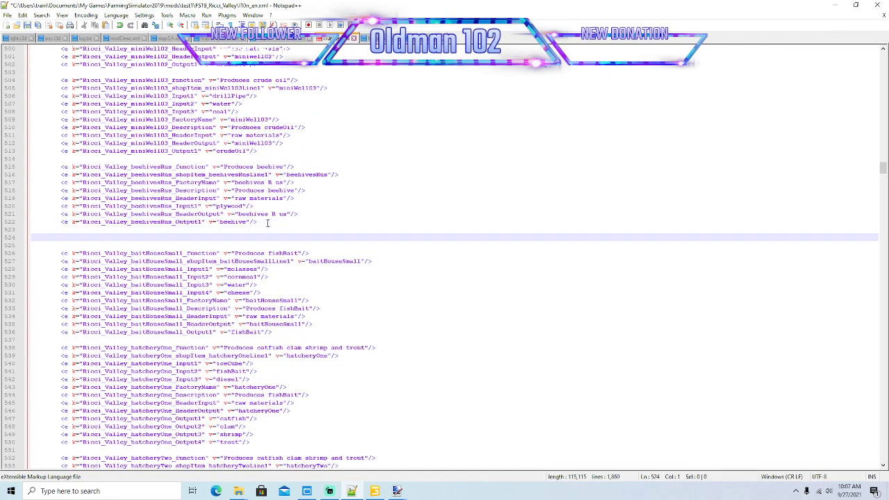
key(ctrl+v)
scroll(104, 195, down, 2)
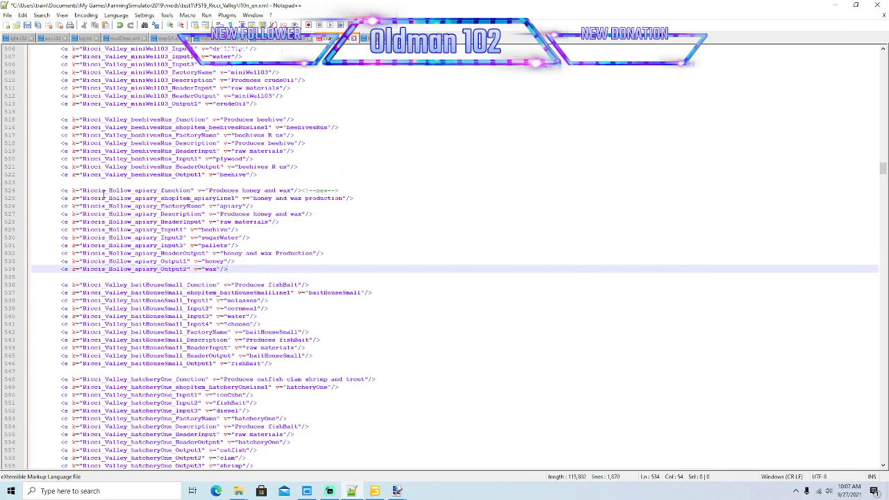
- Replace every Riccis_Hollow prefix in the pasted apiary entries with Ricci_Valley and save l10n_en.xml
drag(82, 190, 128, 190)
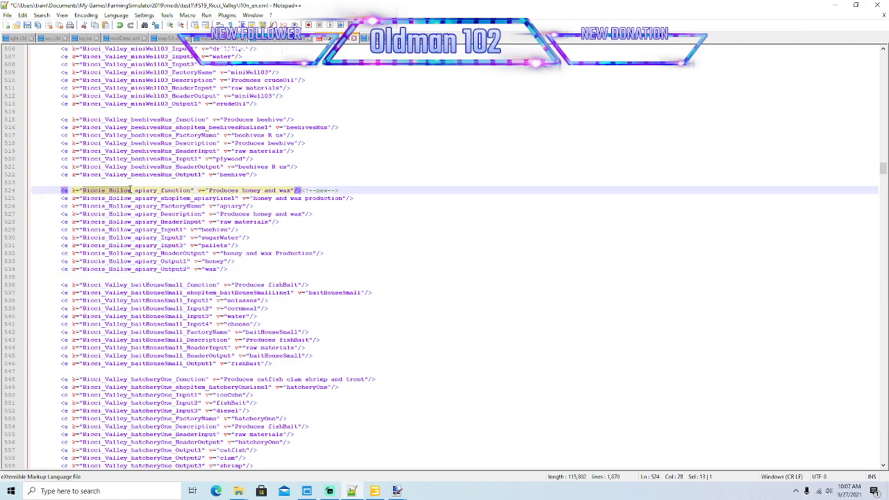
click(41, 15)
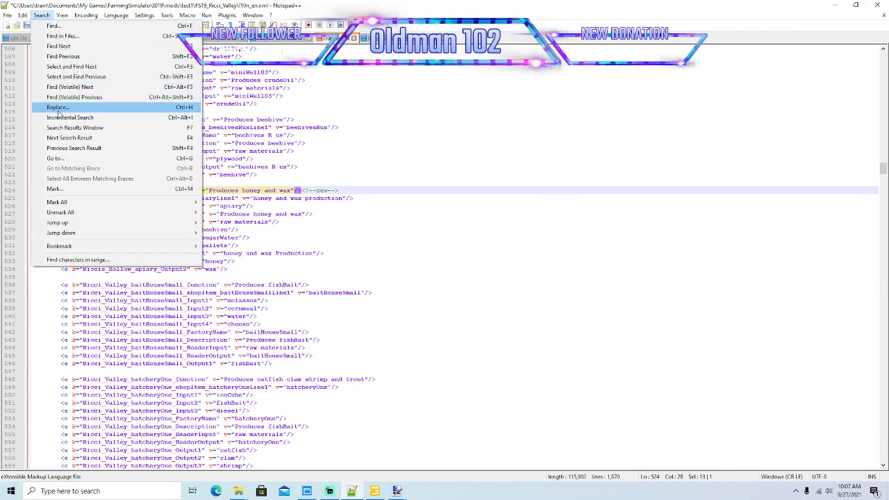
click(58, 108)
click(731, 144)
click(725, 146)
click(724, 146)
click(725, 145)
click(725, 146)
click(725, 146)
click(725, 146)
click(725, 146)
click(724, 146)
click(724, 146)
click(725, 146)
click(724, 146)
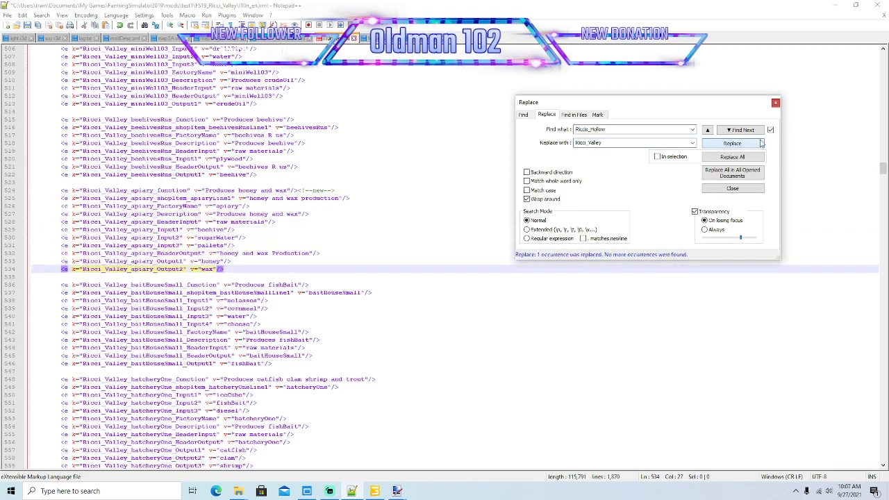
click(775, 103)
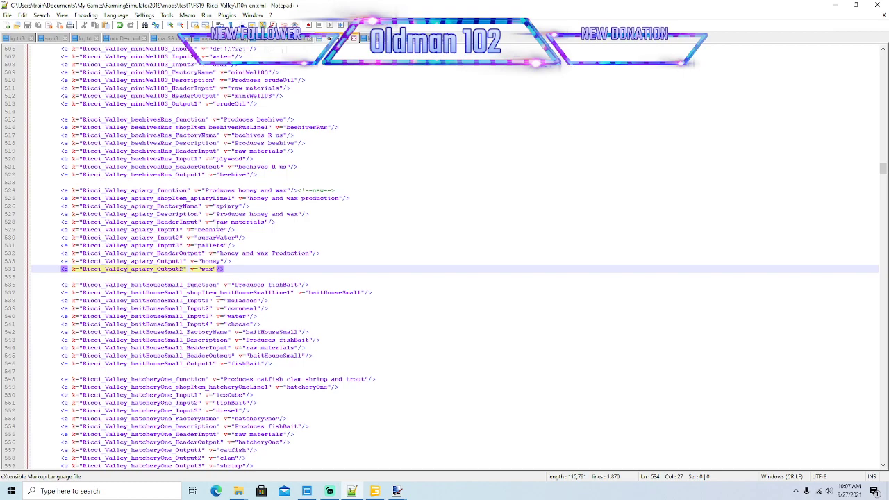
- Delete the apiary's sugarWater input entry, renumber the pallets entry to Input2 and save l10n_en.xml
click(211, 229)
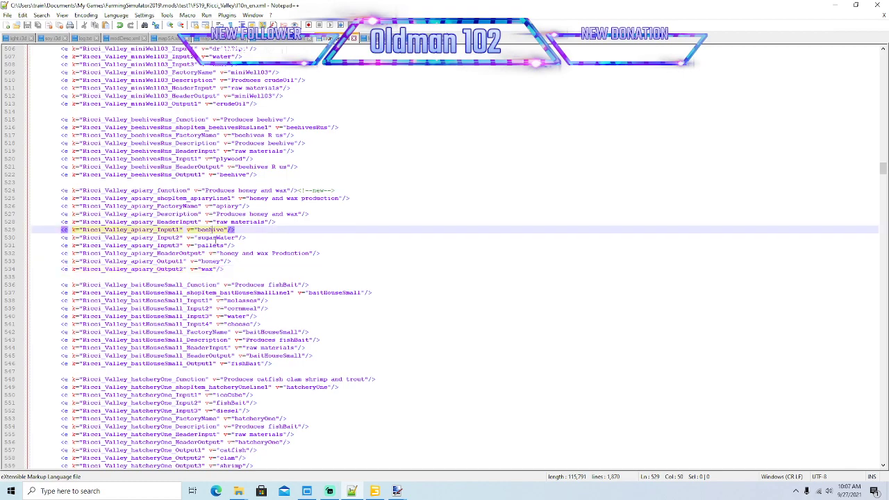
click(216, 238)
click(9, 240)
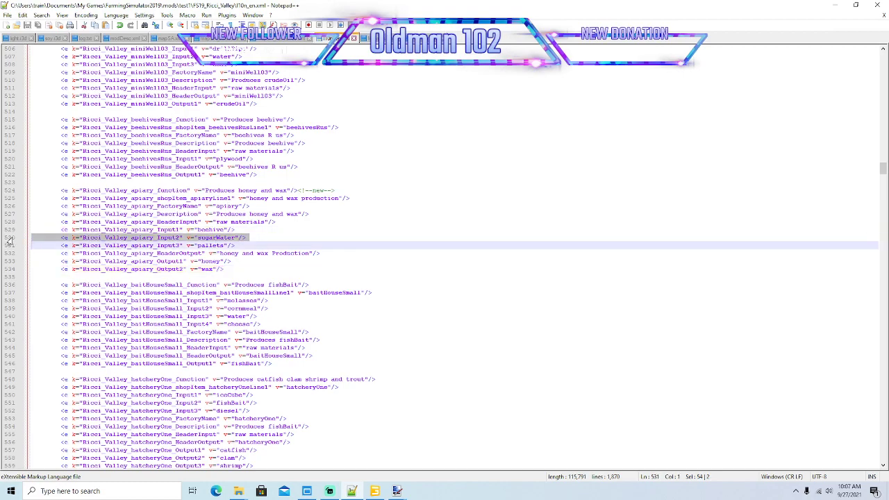
key(Delete)
click(181, 238)
key(BackSpace)
text(2)
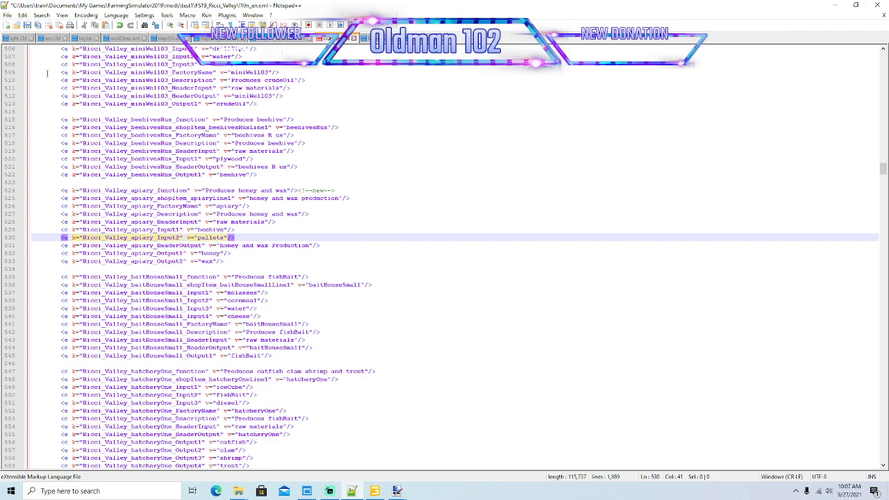
key(ctrl+s)
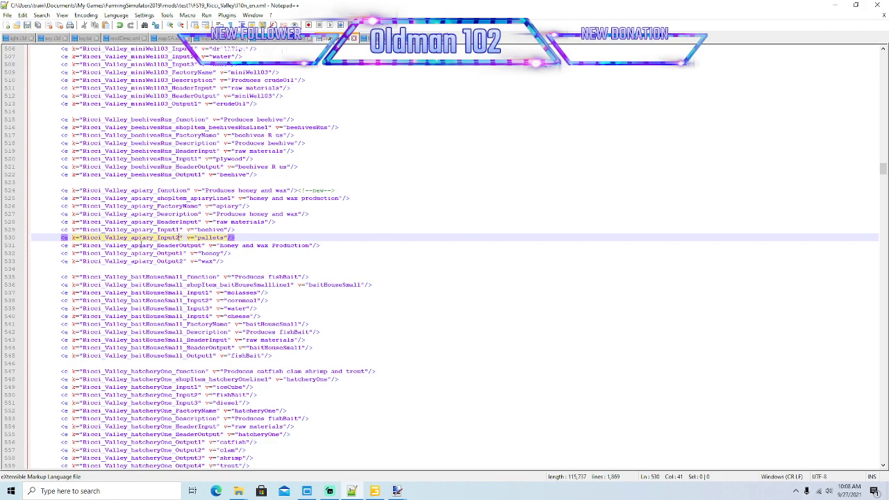
- Return to File Explorer and open the globalCompany folder under placeables in FS19_Riccis_Hollow
click(835, 5)
drag(514, 79, 590, 96)
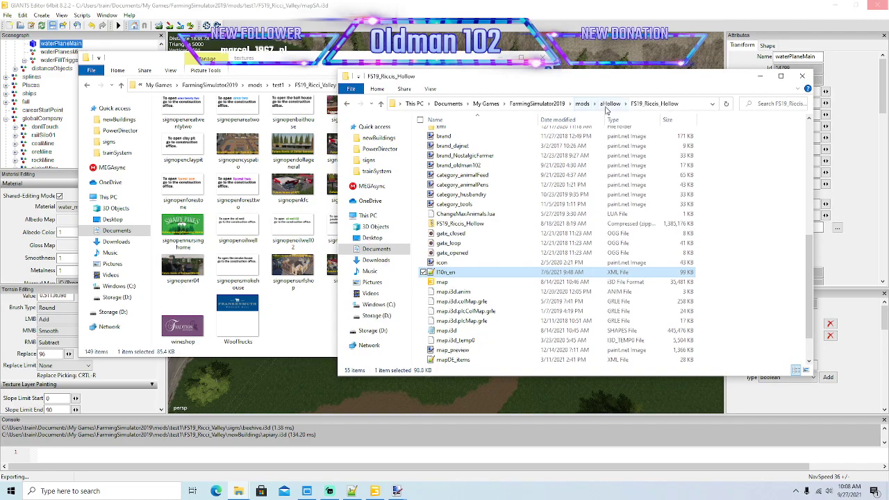
click(610, 103)
double_click(477, 134)
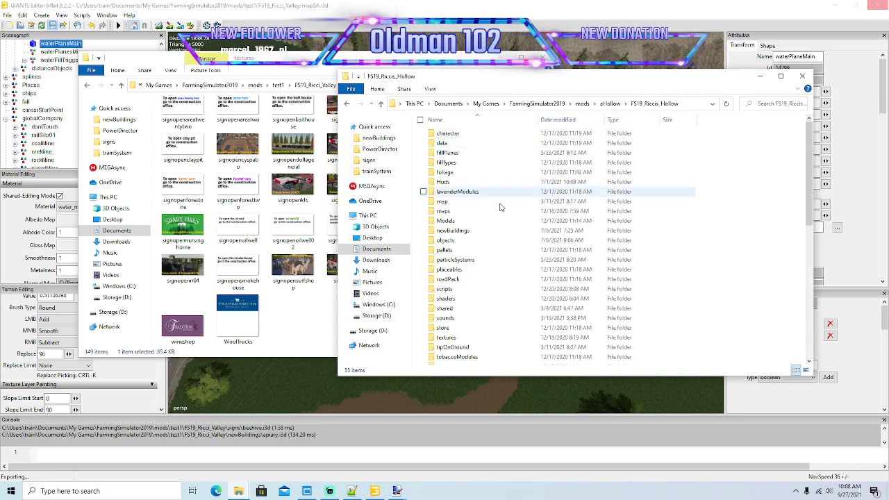
double_click(455, 271)
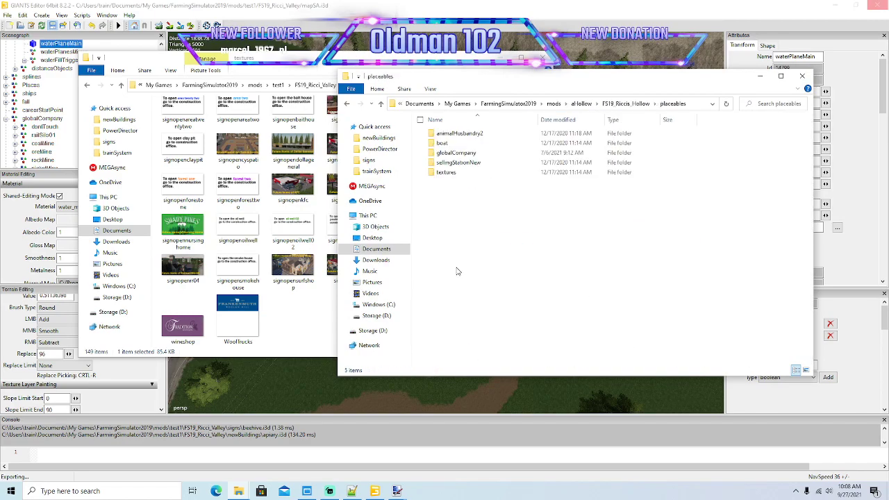
double_click(458, 152)
- In the other File Explorer window, go up to FS19_Ricci_Valley and open its placeables globalCompany folder
click(325, 83)
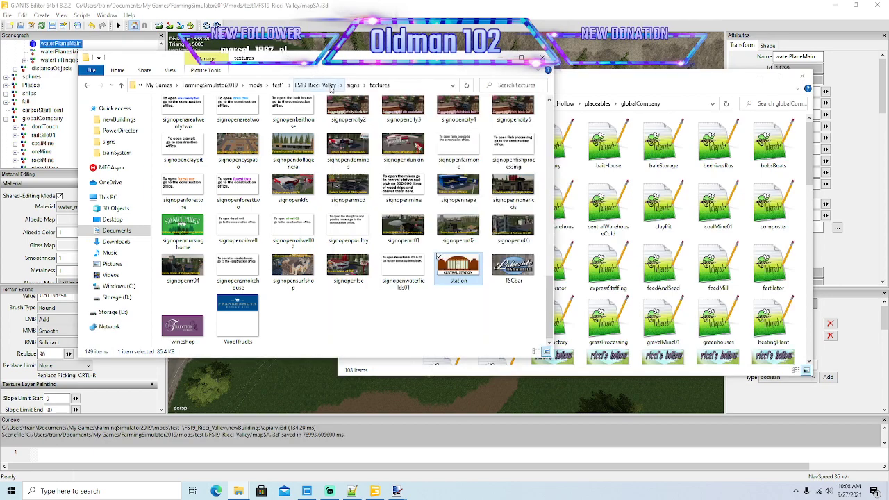
click(324, 84)
double_click(189, 250)
click(202, 144)
click(209, 147)
click(193, 145)
click(196, 153)
double_click(203, 146)
- Copy the apiary XML file from Riccis_Hollow's globalCompany folder into Ricci Valley's globalCompany folder and minimize the source window
click(613, 109)
click(551, 142)
right_click(548, 149)
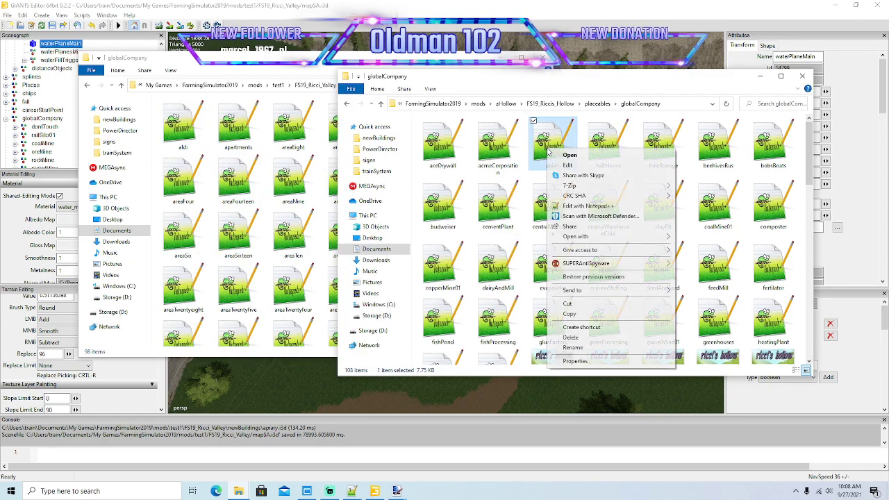
click(575, 314)
click(301, 71)
right_click(323, 137)
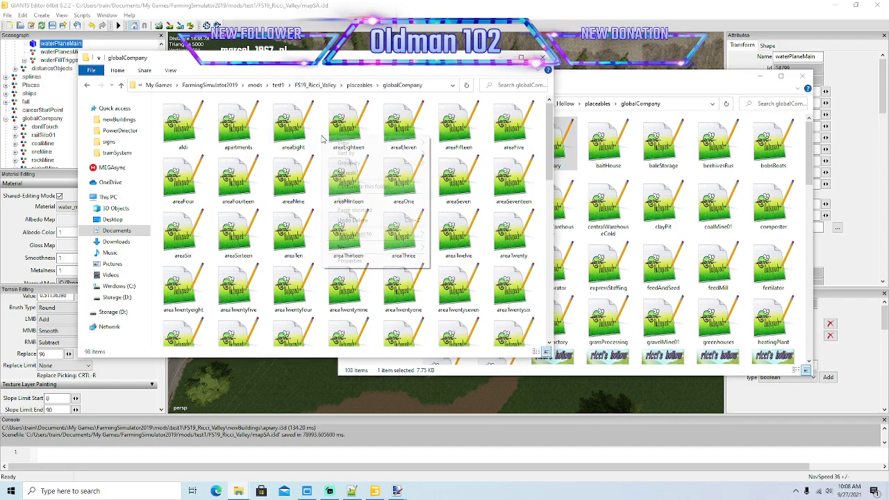
click(350, 201)
click(638, 91)
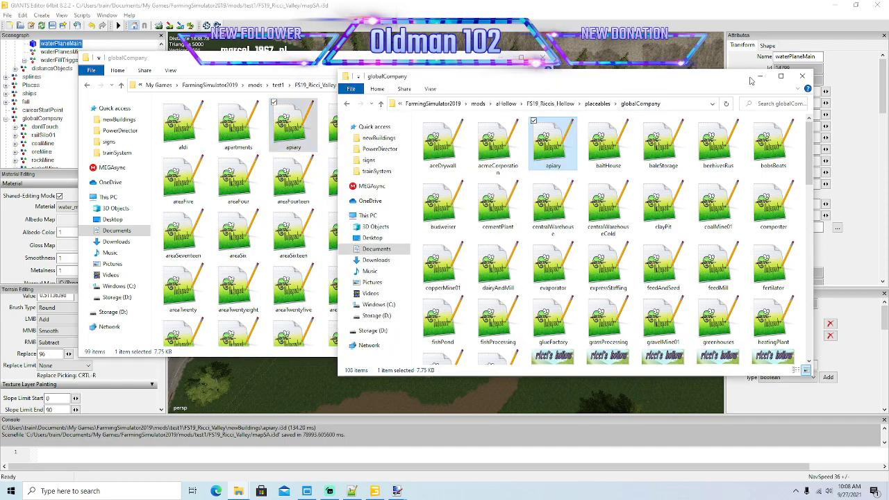
click(760, 76)
- Open the copied apiary.xml and change the imageFilename icon in guiInformation to icon_Islands.dds
double_click(293, 125)
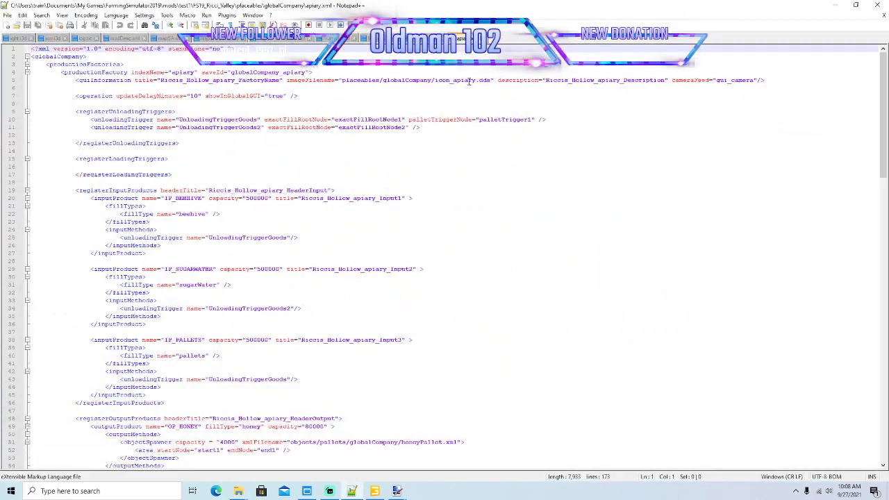
click(476, 79)
key(BackSpace)
key(BackSpace)
key(BackSpace)
key(BackSpace)
key(BackSpace)
key(BackSpace)
text(Islands)
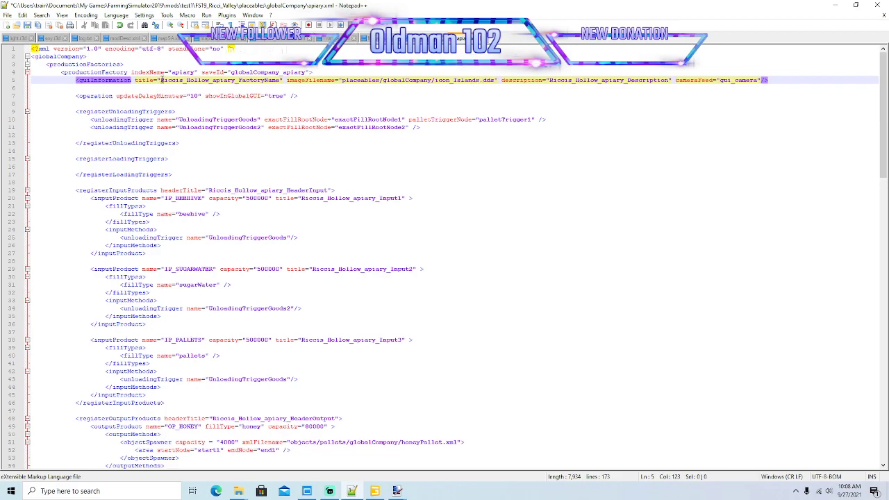
- Replace every Riccis_Hollow prefix in apiary.xml with Ricci_Valley
drag(161, 80, 211, 80)
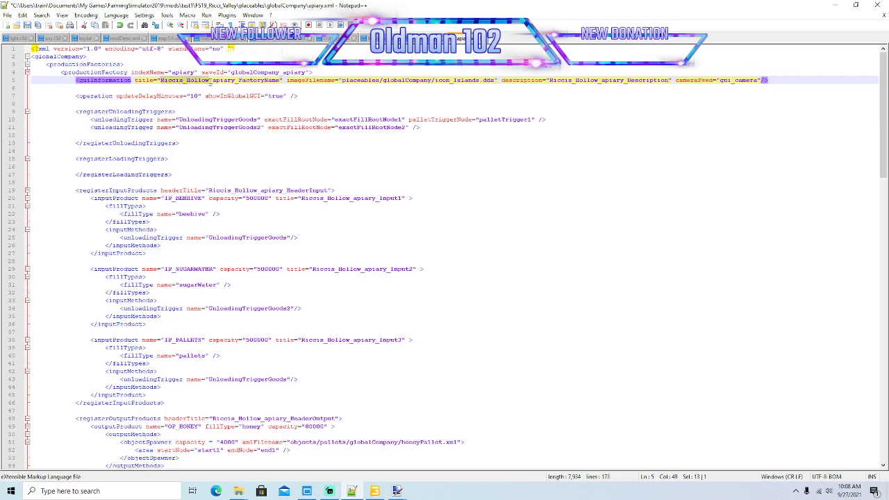
click(42, 15)
click(55, 108)
key(Tab)
click(717, 146)
click(717, 146)
click(717, 146)
click(717, 145)
click(717, 145)
click(717, 145)
click(717, 145)
click(717, 145)
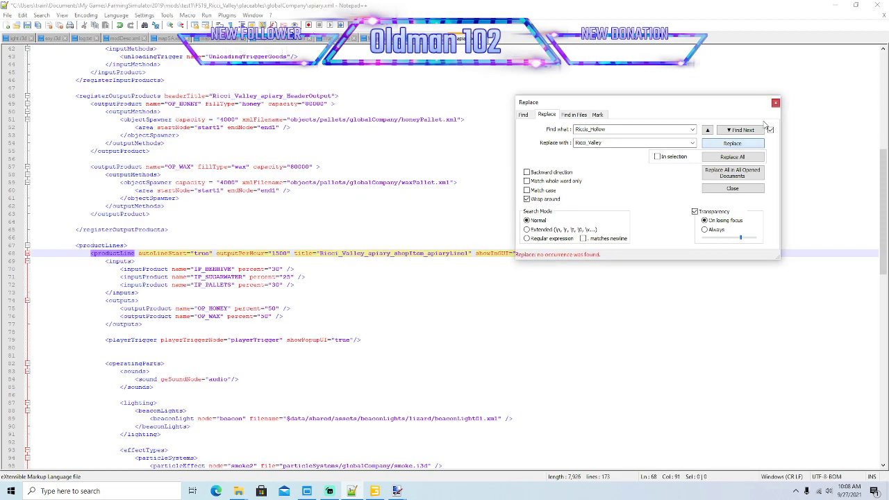
- Close the Replace dialog and delete the IP_SUGARWATER inputProduct block from registerInputProducts
click(776, 105)
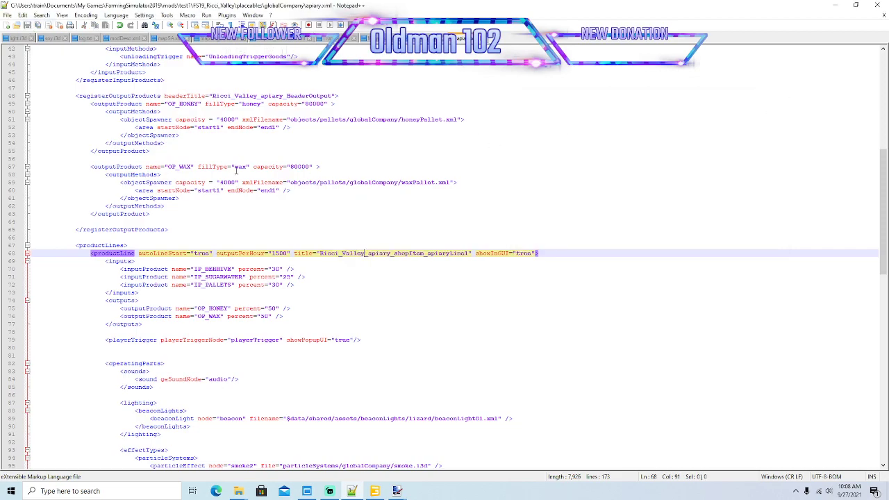
scroll(237, 175, up, 8)
scroll(236, 174, up, 4)
click(125, 229)
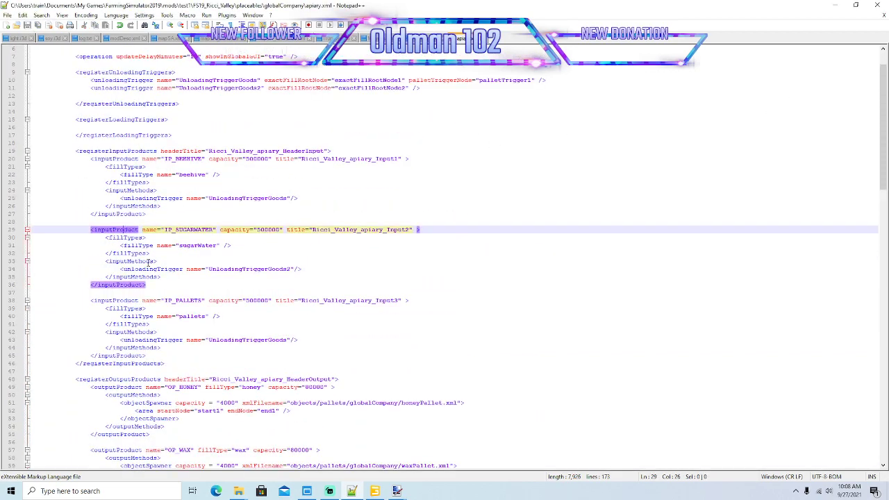
drag(146, 286, 59, 218)
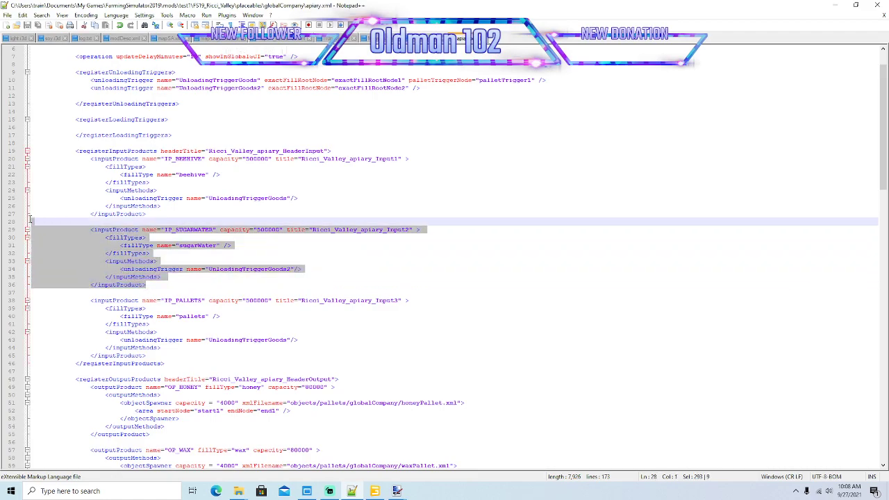
key(Delete)
key(Delete)
- Renumber the title of the IP_PALLETS input product to Ricci_Valley_apiary_Input2
click(119, 159)
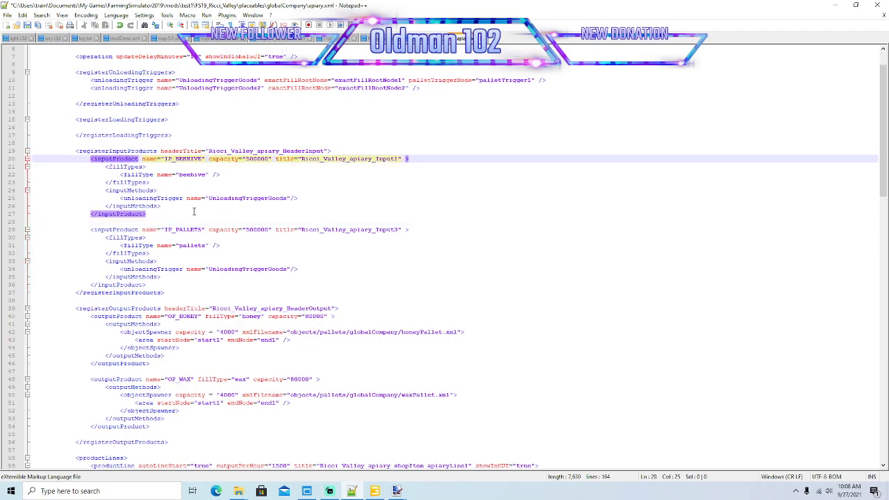
click(399, 229)
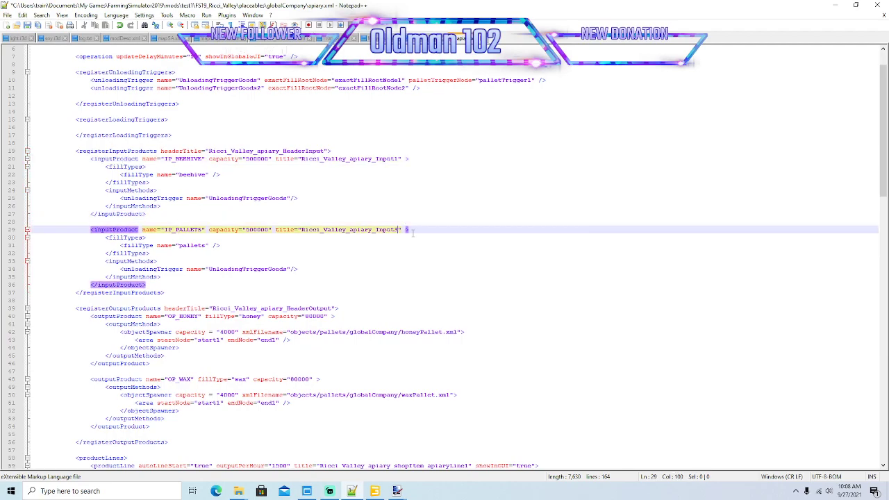
key(BackSpace)
text(2)
- Set the capacity of the IP_BEEHIVE and IP_PALLETS input products to 1000000 and save the file
click(255, 159)
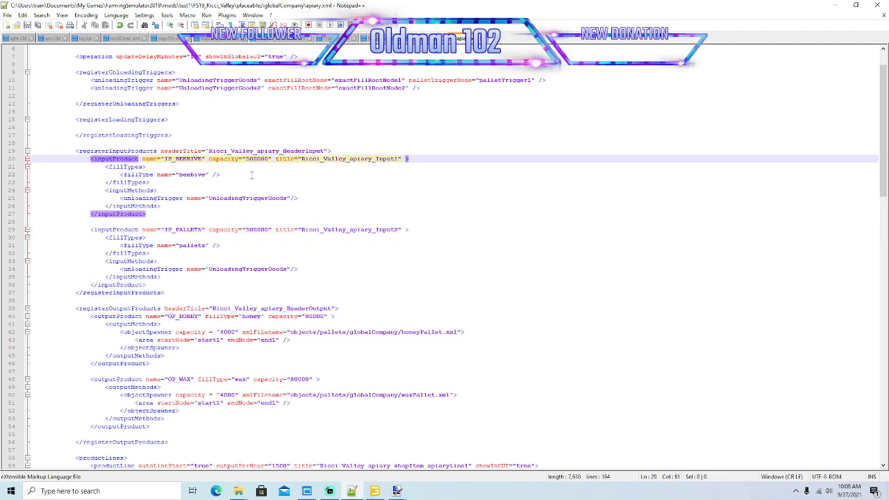
key(BackSpace)
text(10)
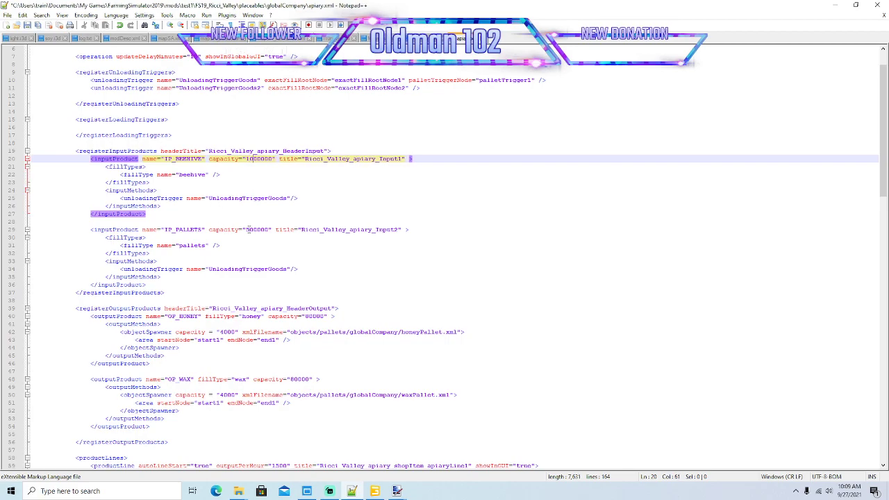
click(249, 230)
key(BackSpace)
text(10)
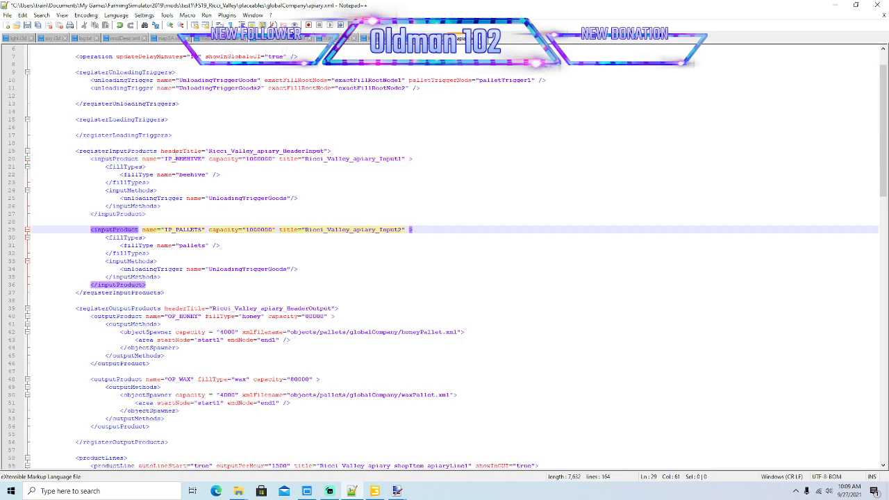
key(ctrl+s)
- Set the capacity of the OP_HONEY output product to 1000000
scroll(258, 254, down, 3)
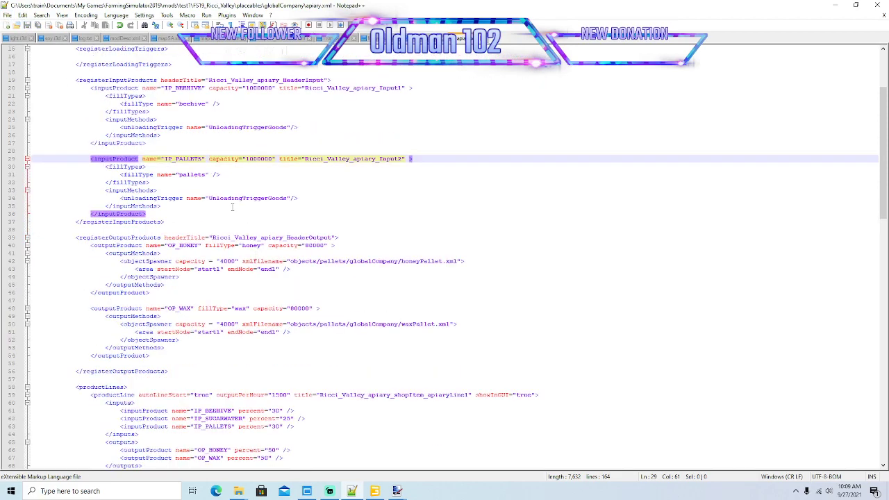
scroll(232, 206, down, 2)
click(141, 198)
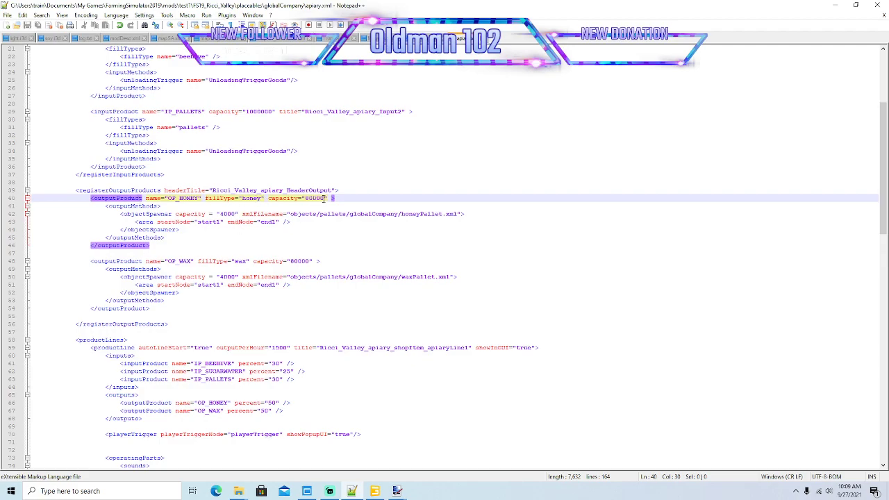
drag(323, 198, 322, 208)
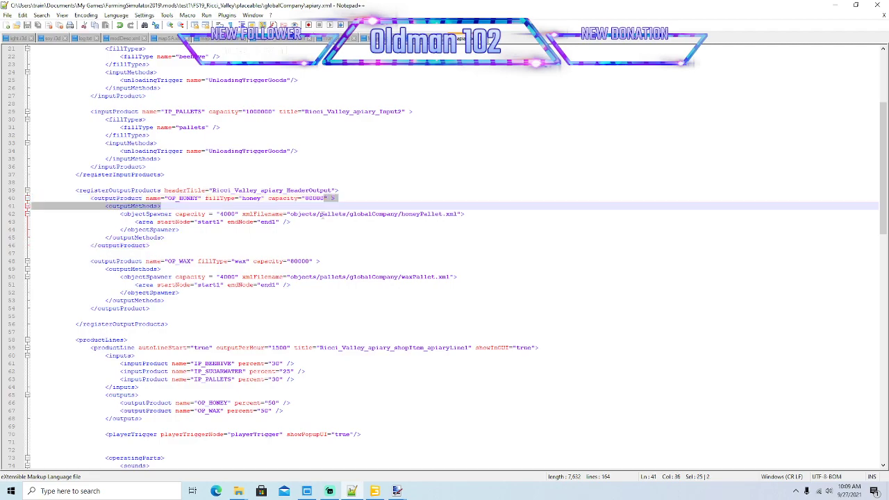
click(327, 198)
key(BackSpace)
key(BackSpace)
key(BackSpace)
key(BackSpace)
key(BackSpace)
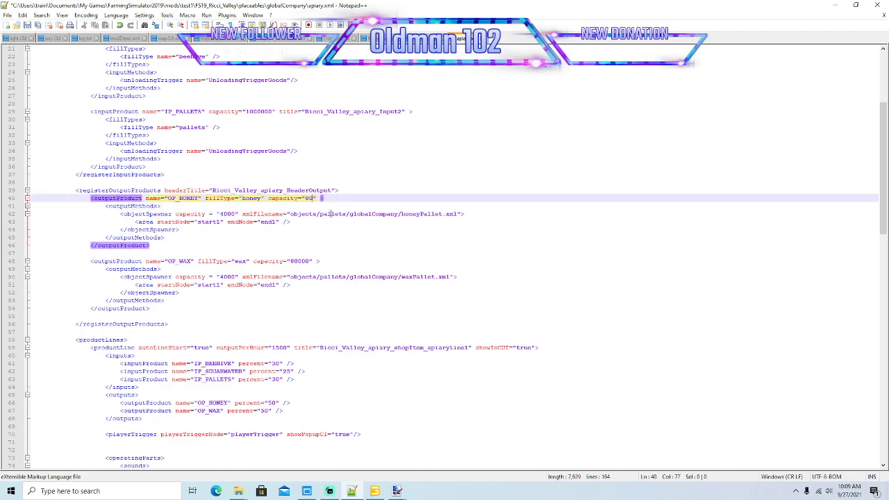
text(1000000)
- Set the capacity of the OP_WAX output product to 1000000 and save the file
click(311, 261)
key(BackSpace)
key(BackSpace)
key(BackSpace)
key(BackSpace)
key(BackSpace)
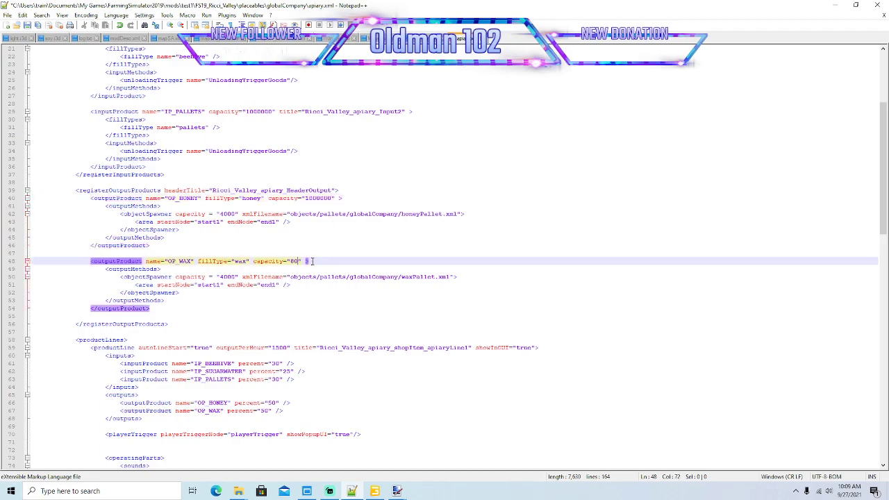
text(1000000)
click(28, 25)
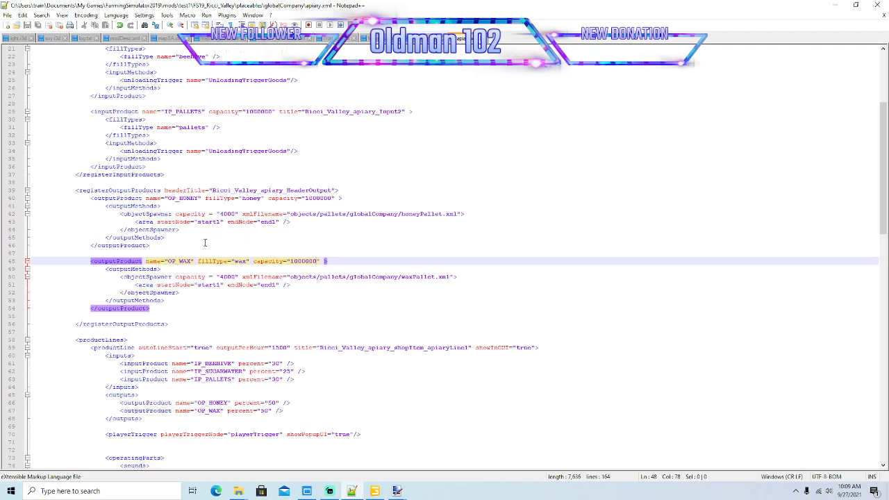
- Delete the IP_SUGARWATER line from the inputs of the product line
scroll(260, 286, down, 3)
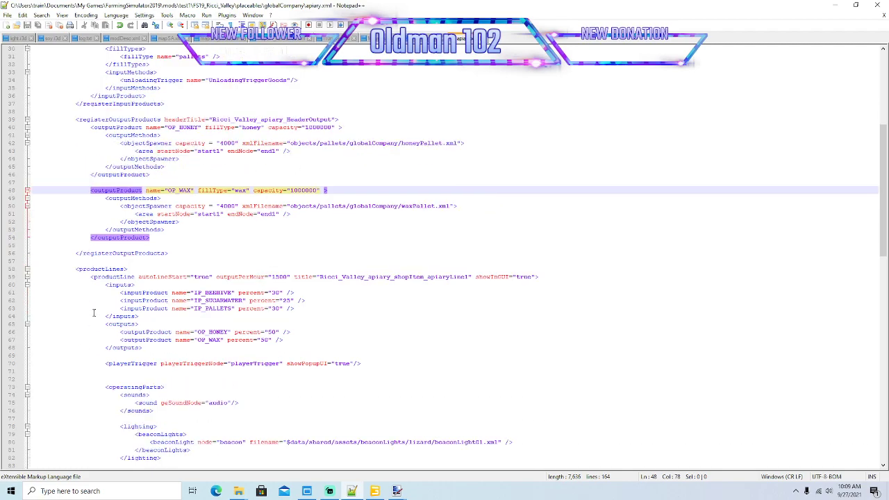
click(11, 302)
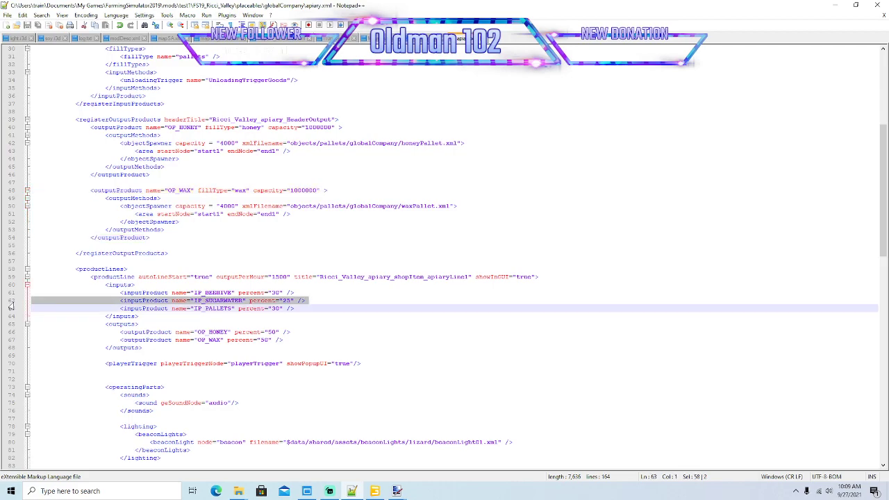
key(Delete)
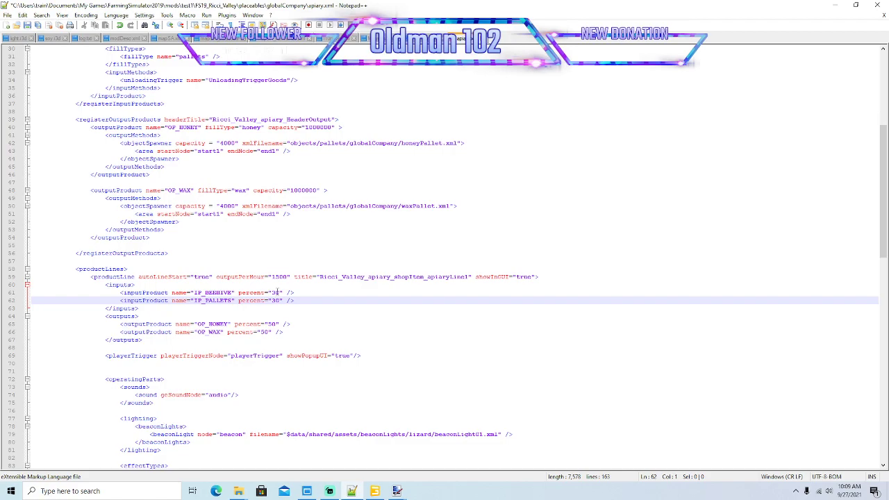
- Set the product line's outputPerHour to 8000 and save the file
click(275, 292)
click(268, 331)
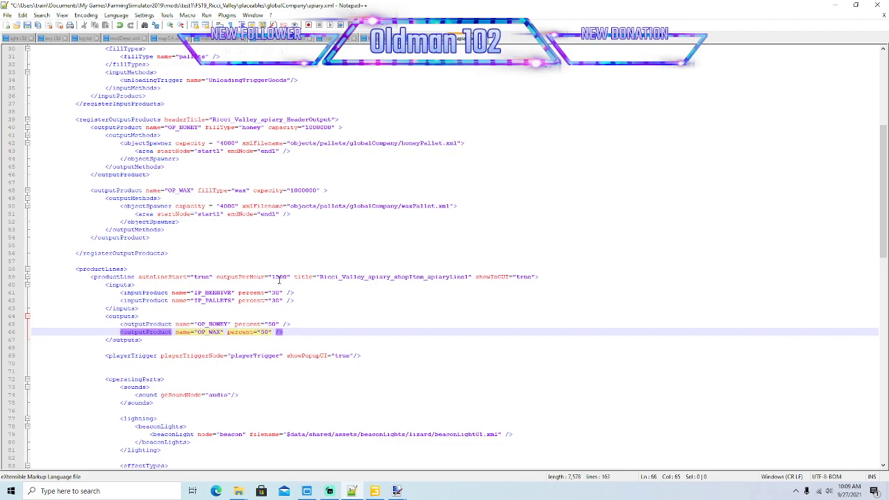
click(279, 277)
key(BackSpace)
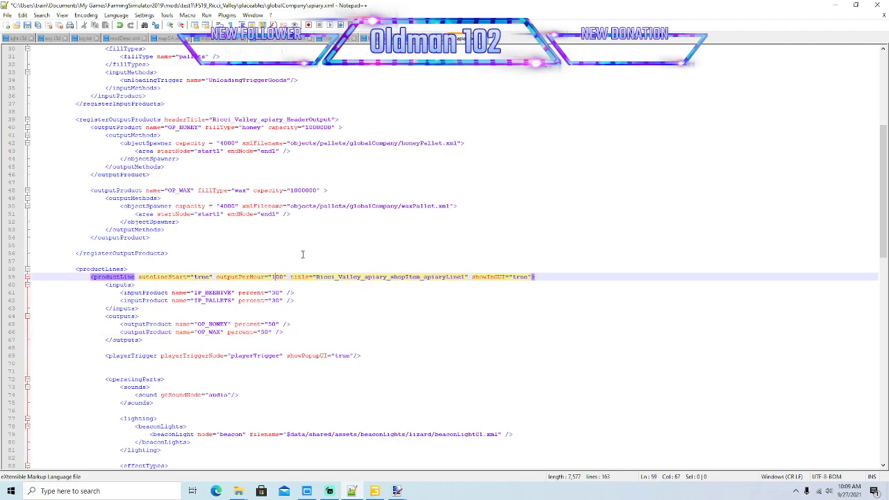
key(BackSpace)
text(80)
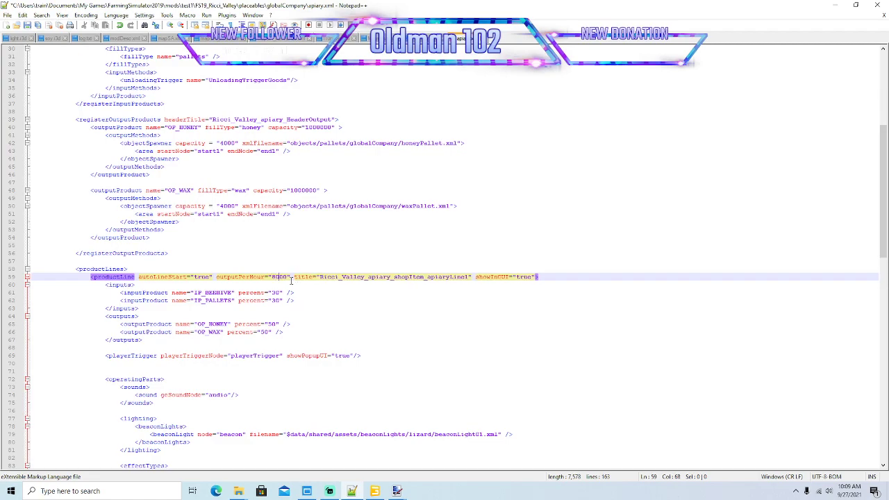
key(ctrl+s)
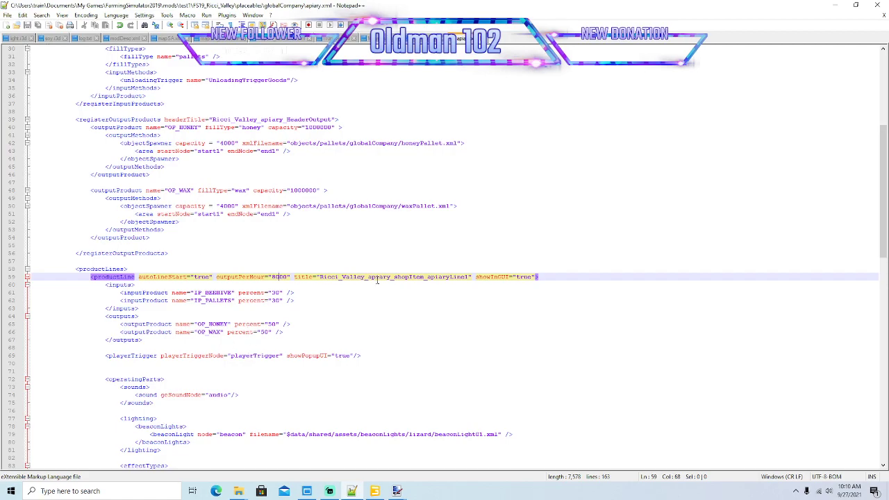
- Delete the lighting block with its beacon light and the leftover blank lines from operatingParts
scroll(377, 280, down, 3)
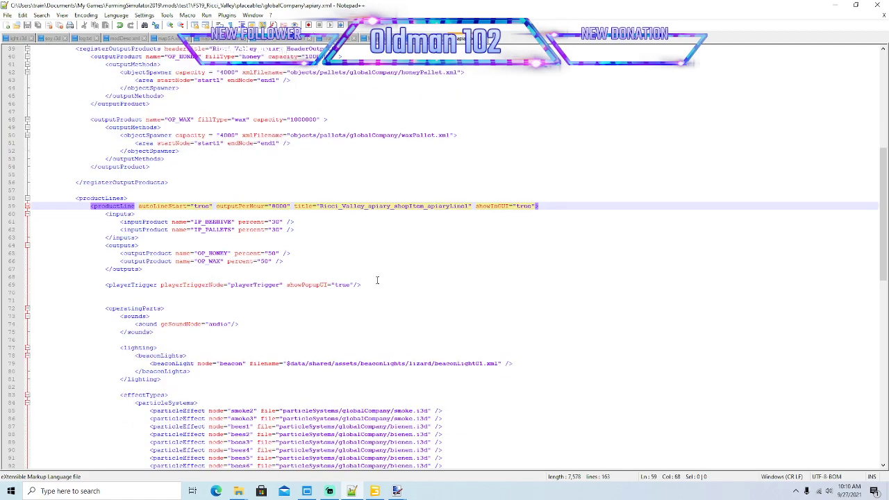
click(282, 284)
click(411, 323)
scroll(411, 325, down, 4)
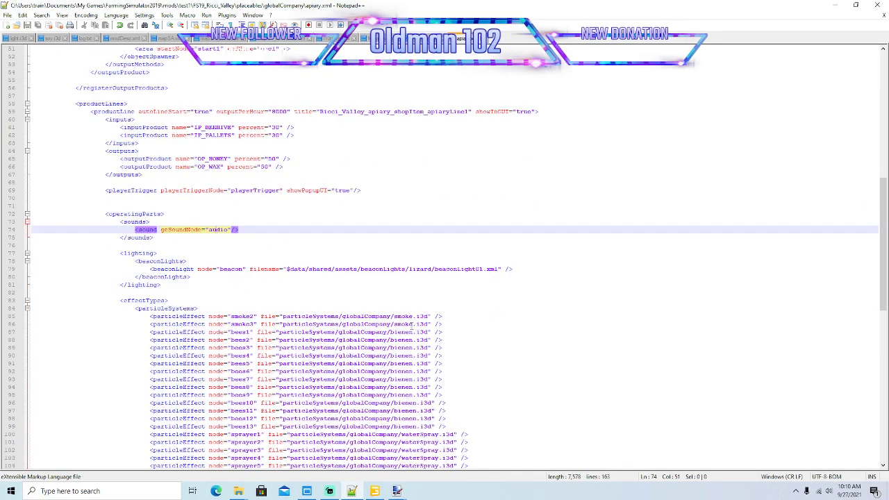
click(452, 270)
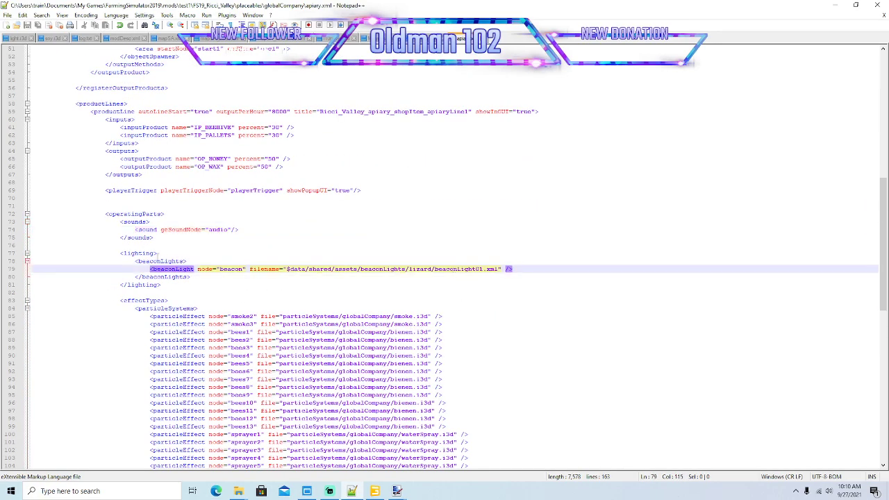
click(159, 254)
drag(167, 285, 104, 246)
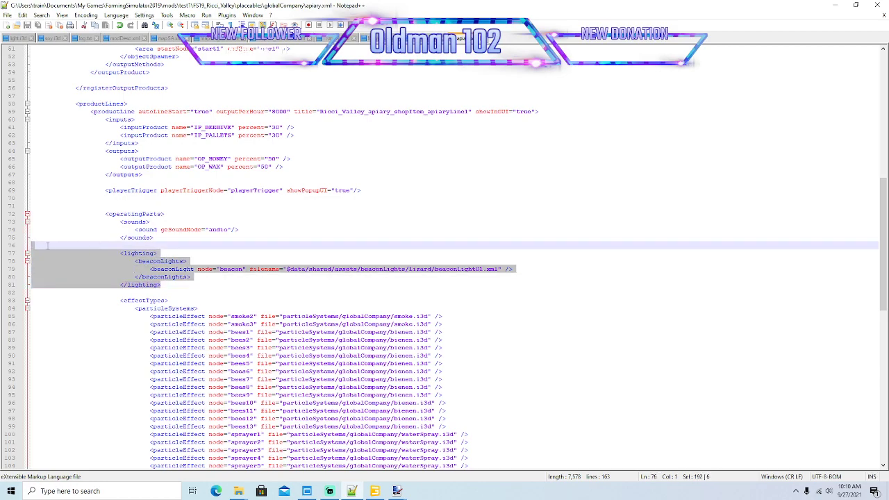
key(Delete)
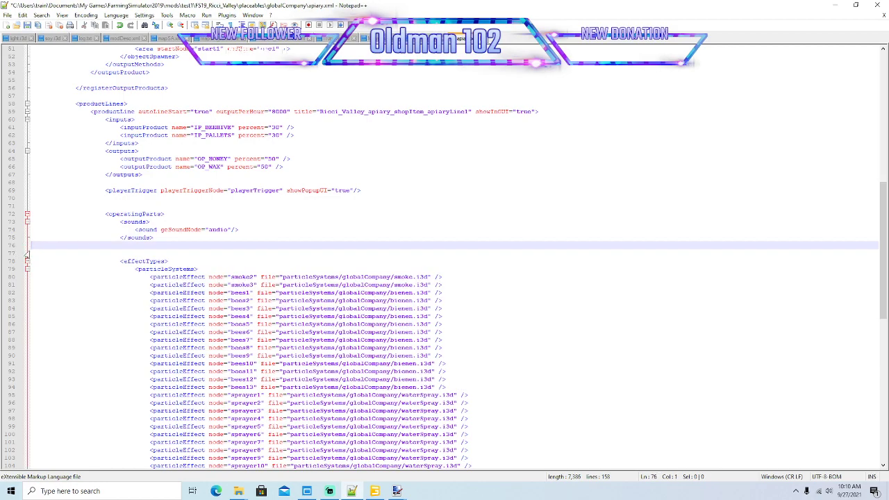
click(11, 246)
key(Delete)
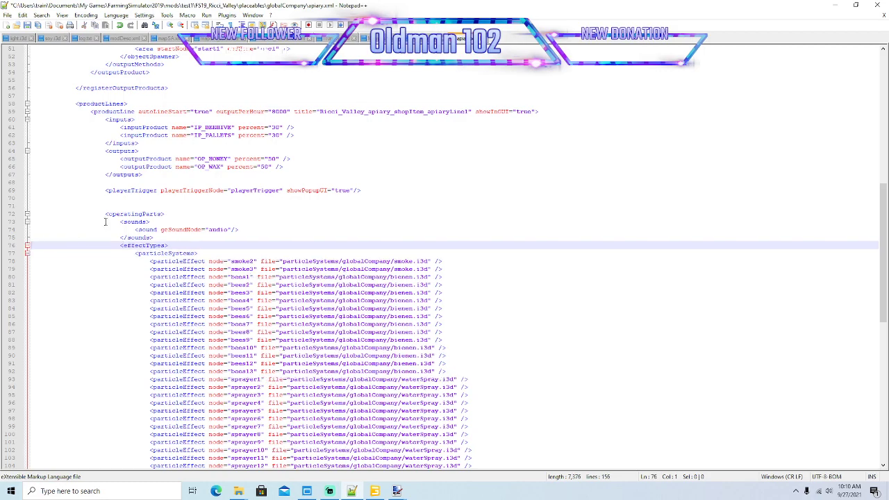
- Delete the sprayer1 to sprayer12 particleEffect lines and the leftover blank line from particleSystems
click(131, 215)
click(136, 222)
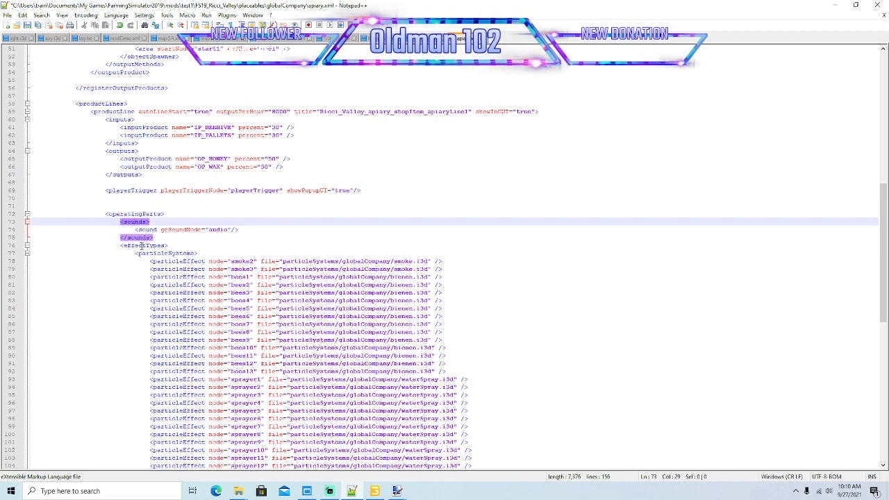
click(143, 245)
scroll(398, 282, down, 4)
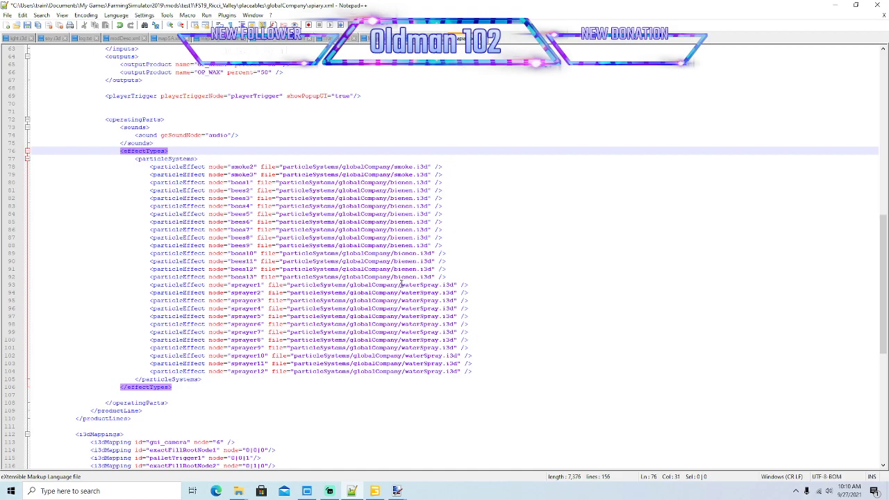
click(476, 284)
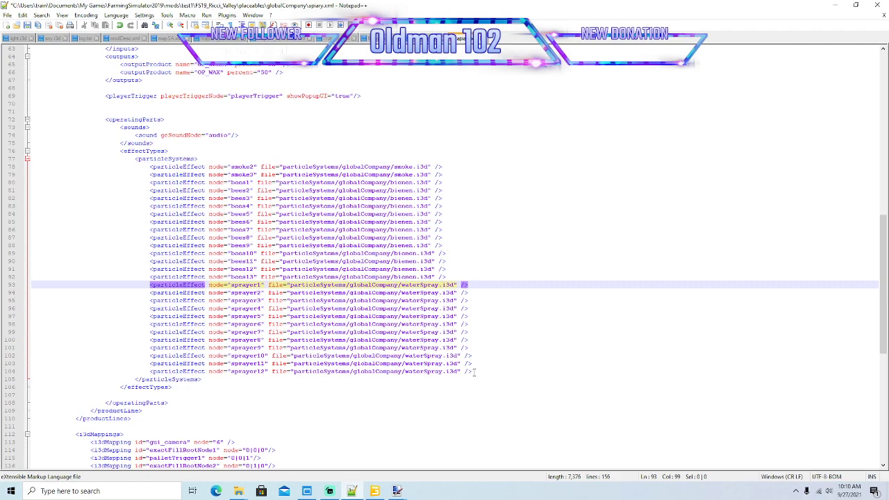
drag(474, 372, 25, 285)
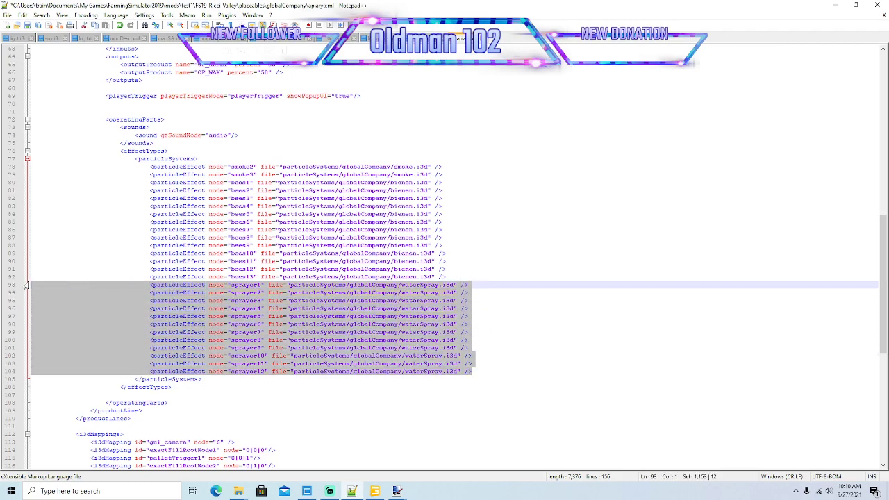
key(Delete)
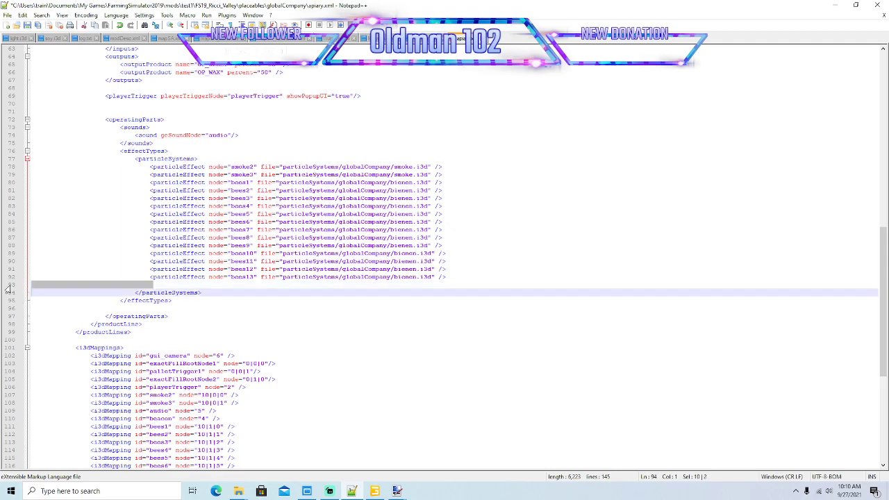
key(Delete)
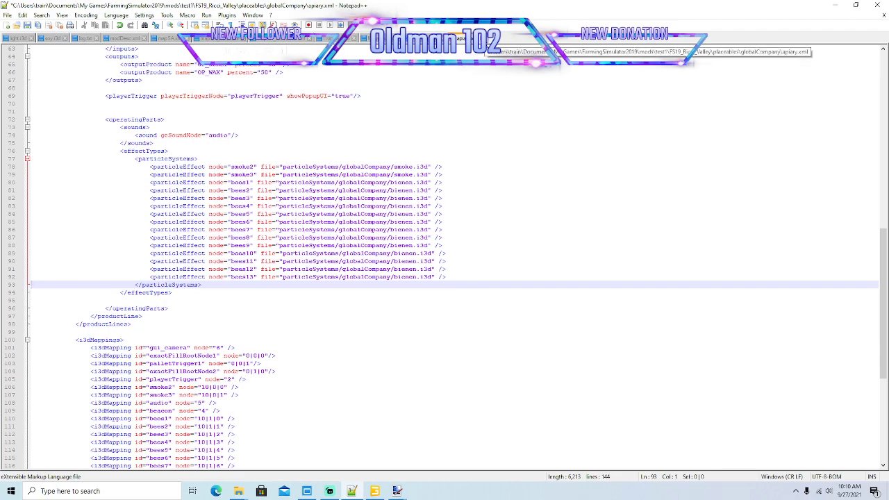
- Close apiary.xml without saving its latest edits
click(485, 39)
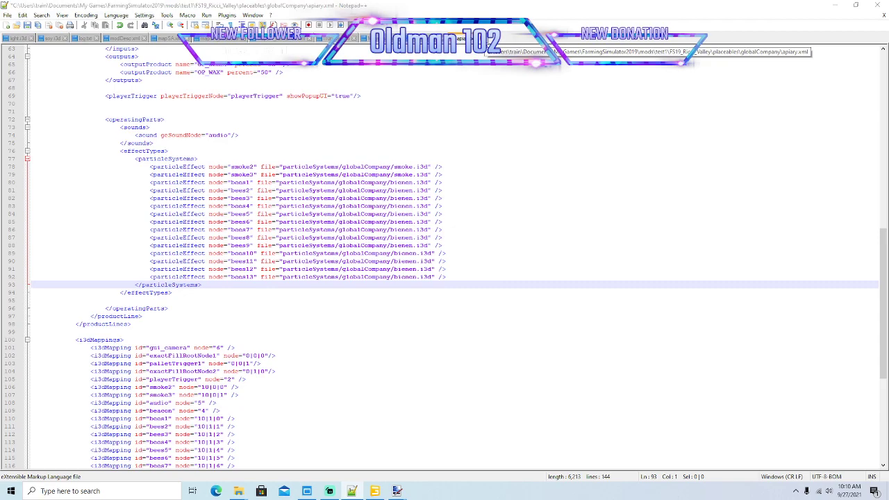
click(476, 276)
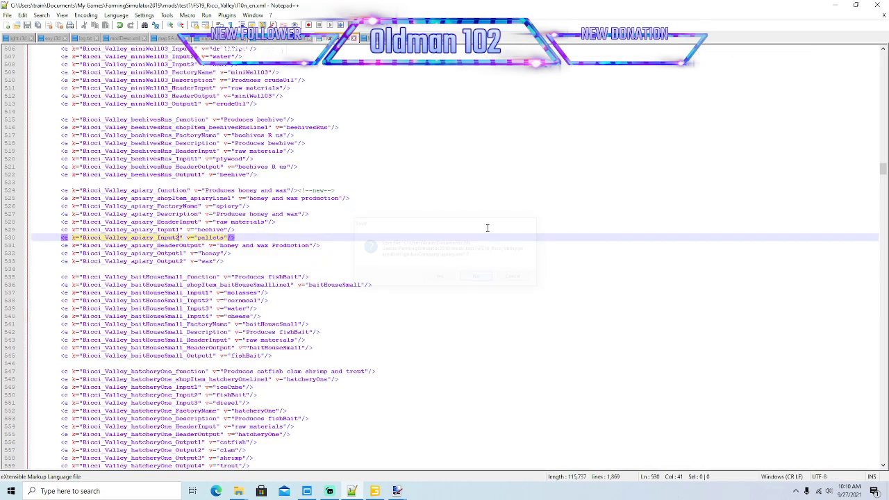
- Delete the existing apiary file from Ricci Valley's placeables/globalCompany folder
click(834, 5)
right_click(290, 144)
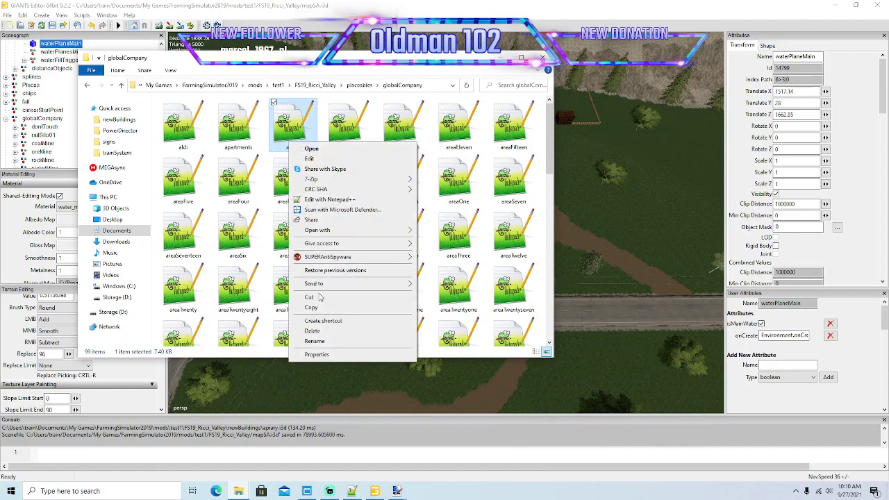
click(312, 331)
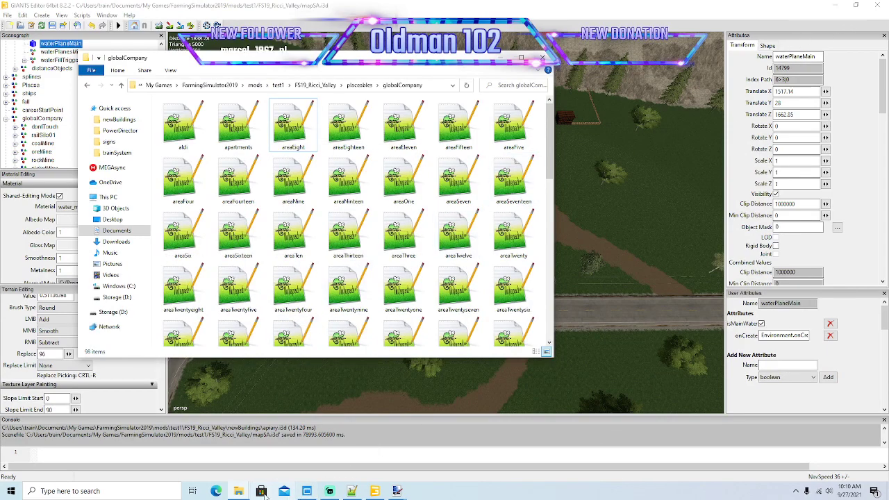
- Open the placeables/globalCompany folder of FS19_Ricciville inside the mods' aimport folder
mouse_move(238, 491)
click(295, 451)
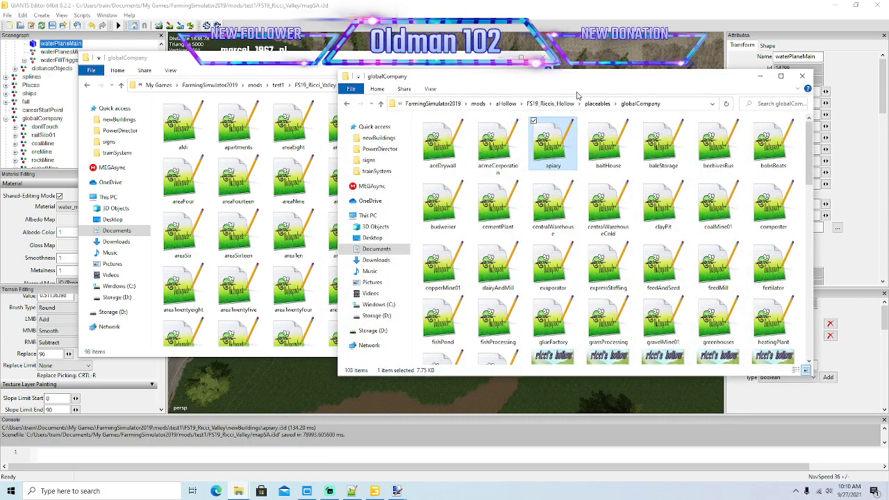
click(476, 106)
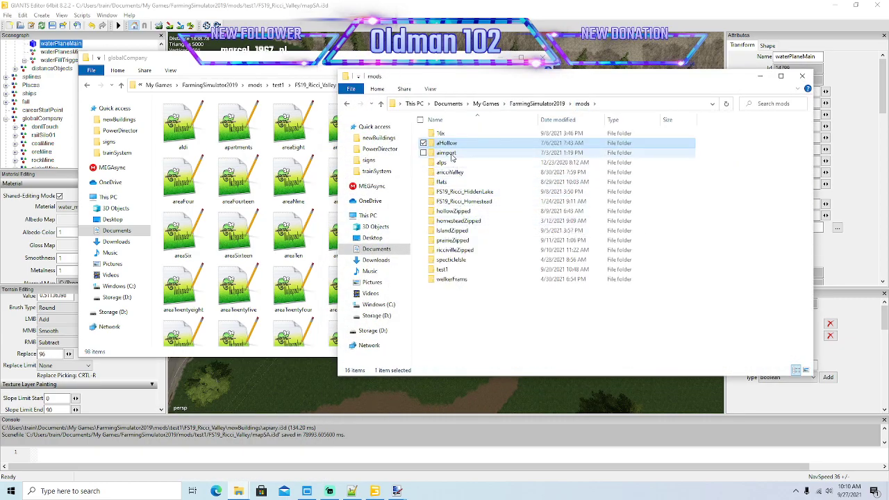
click(446, 154)
double_click(446, 153)
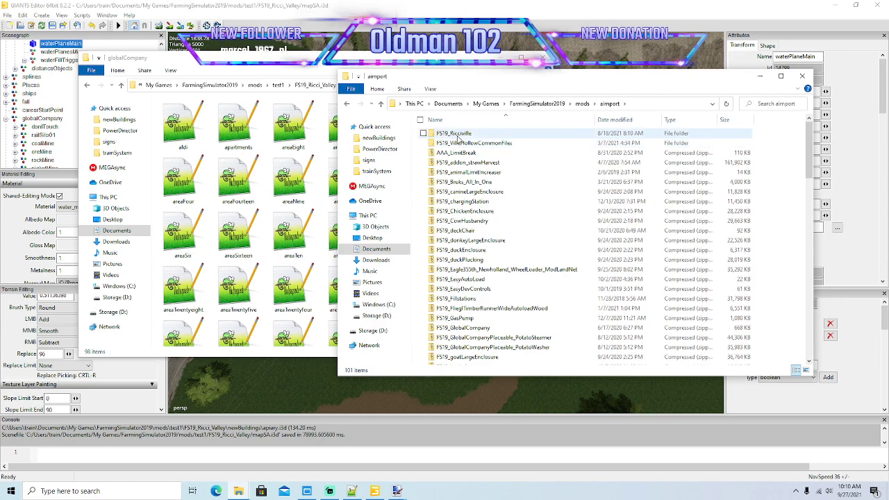
double_click(445, 134)
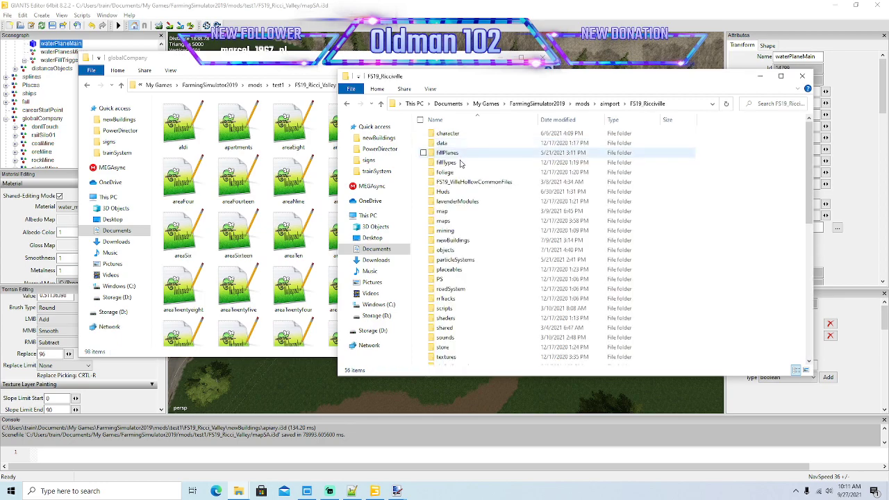
double_click(449, 268)
double_click(444, 153)
- Copy the Ricciville apiary file into Ricci Valley's placeables/globalCompany folder
click(496, 147)
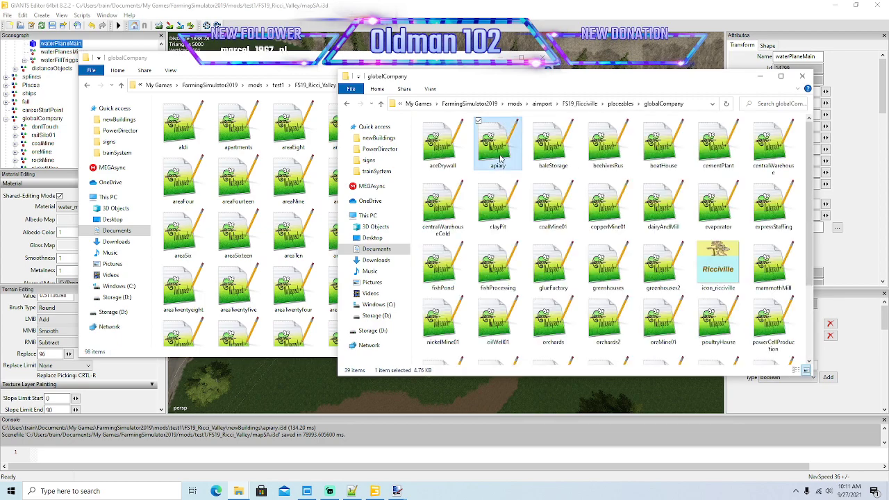
right_click(499, 155)
click(522, 322)
click(320, 125)
right_click(324, 151)
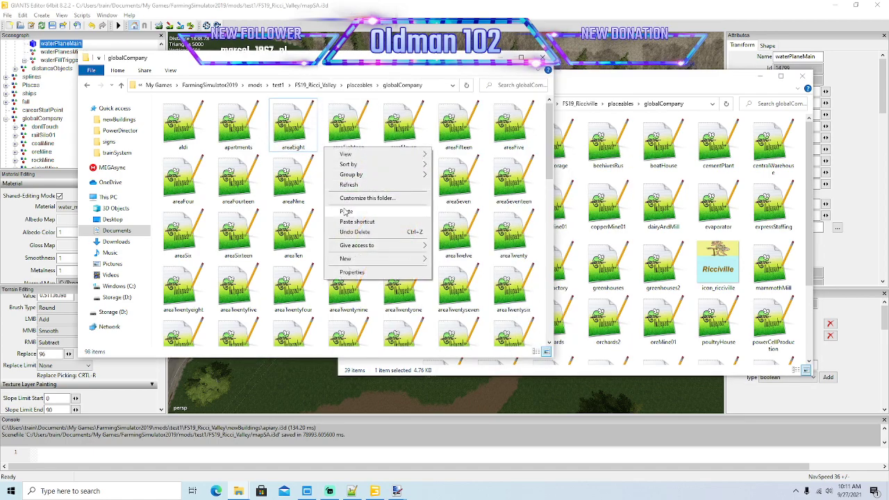
click(345, 211)
- Open the pasted apiary.xml, change its imageFilename icon to icon_Islands.dds and save the file
right_click(293, 134)
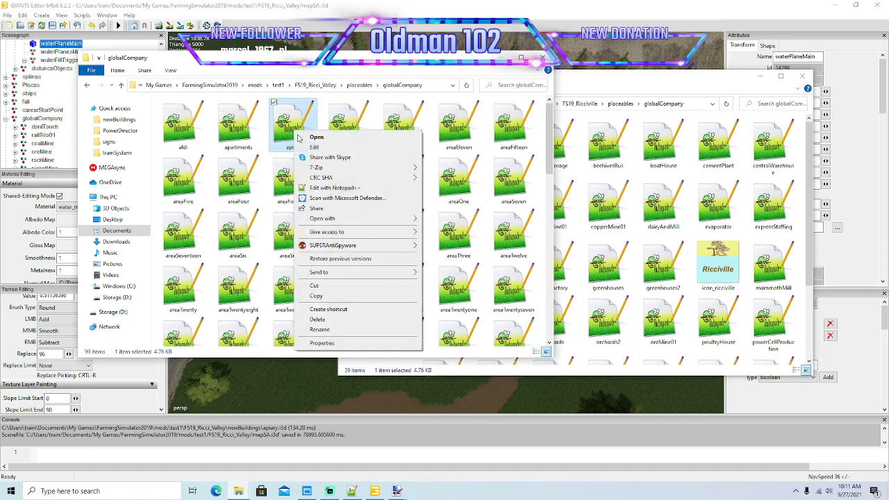
double_click(288, 127)
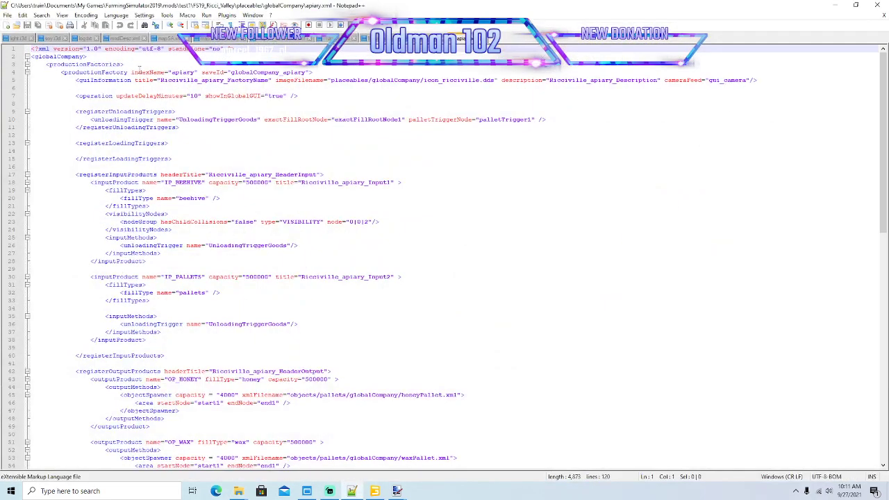
click(480, 80)
key(BackSpace)
key(BackSpace)
key(BackSpace)
key(BackSpace)
key(BackSpace)
key(BackSpace)
key(BackSpace)
key(BackSpace)
key(BackSpace)
key(BackSpace)
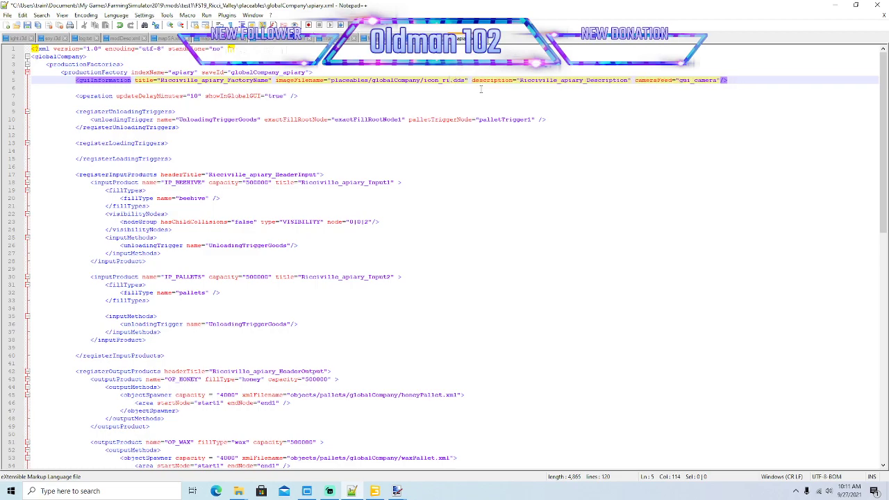
text(Islands)
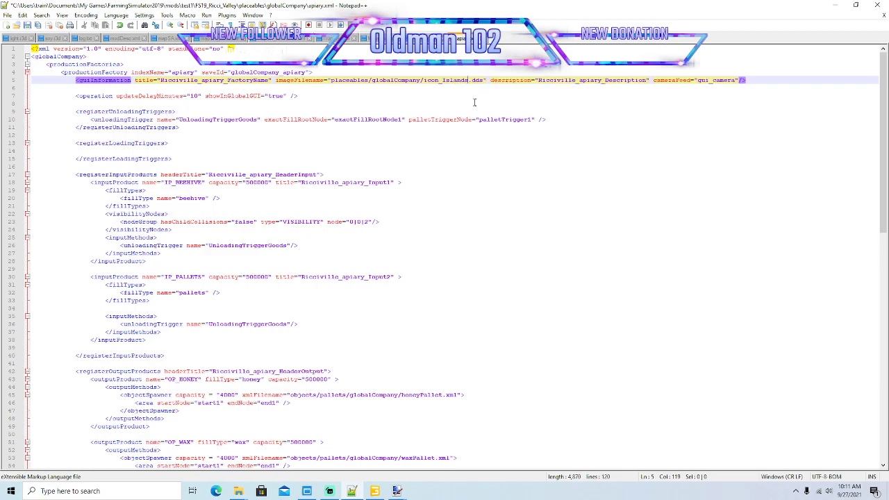
click(26, 27)
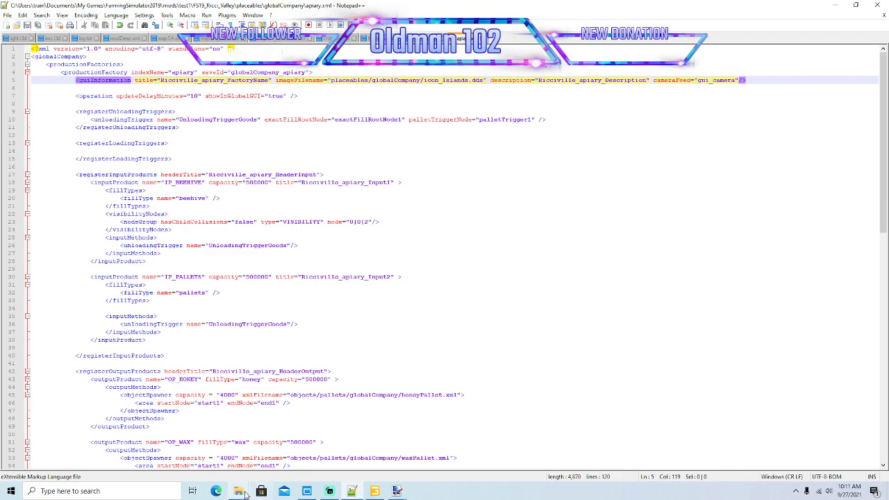
- Check the icon's file name in Ricci Valley's globalCompany folder
mouse_move(245, 494)
click(222, 472)
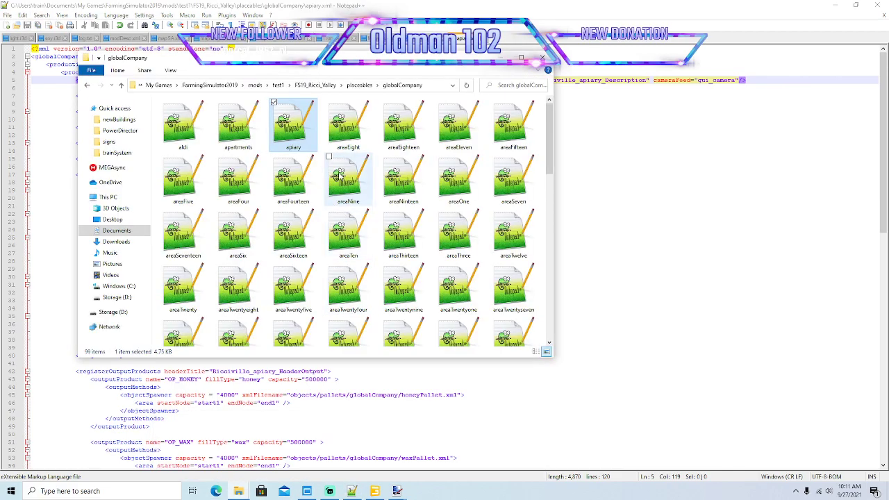
scroll(336, 174, down, 5)
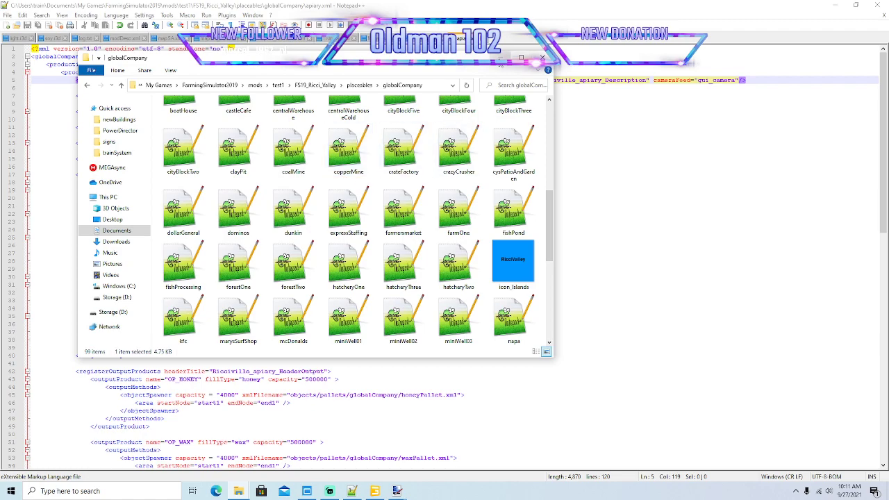
click(501, 57)
- Replace every occurrence of Ricciville in apiary.xml with Ricci_Valley
click(264, 103)
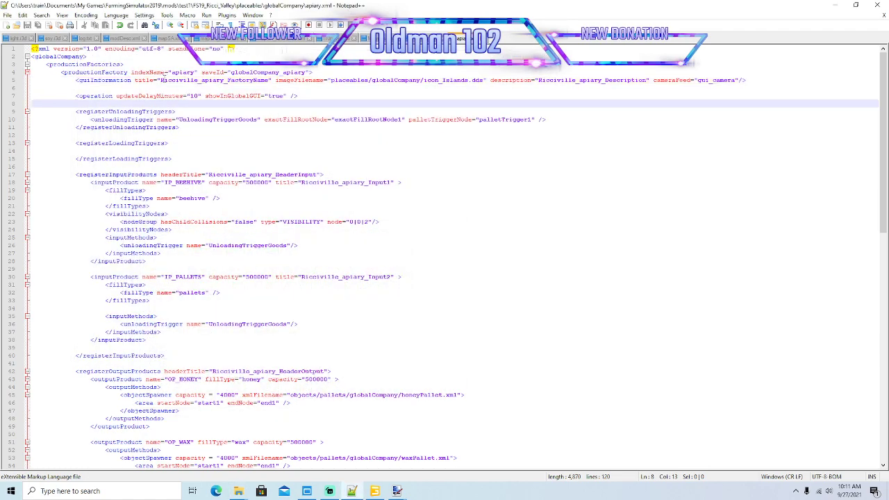
drag(161, 80, 199, 80)
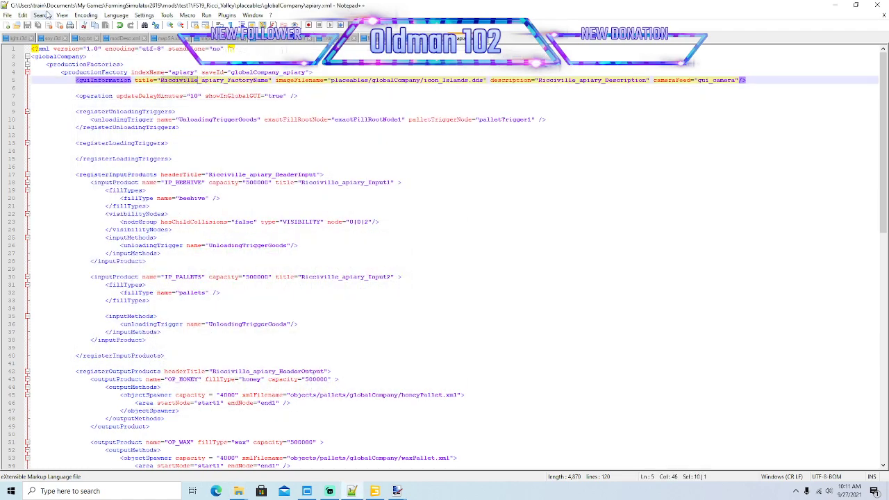
click(43, 15)
click(63, 106)
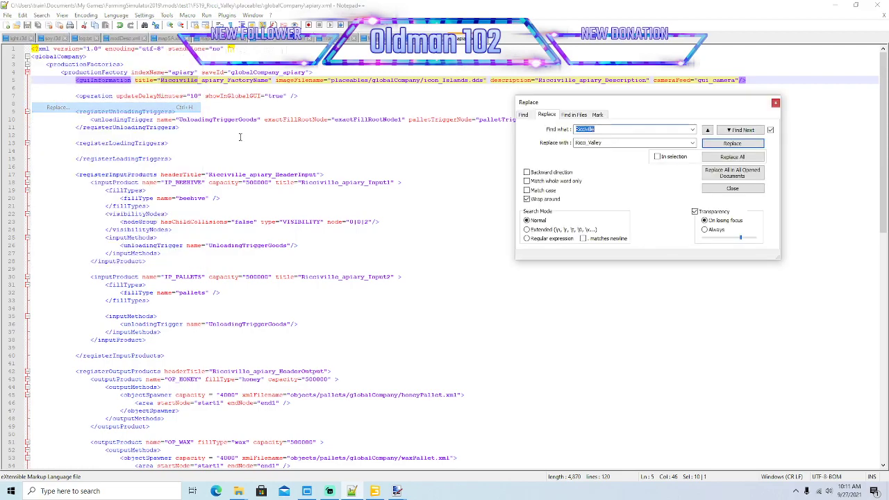
double_click(590, 143)
click(712, 145)
click(712, 146)
click(713, 146)
click(715, 146)
click(717, 145)
click(719, 145)
click(721, 144)
click(723, 144)
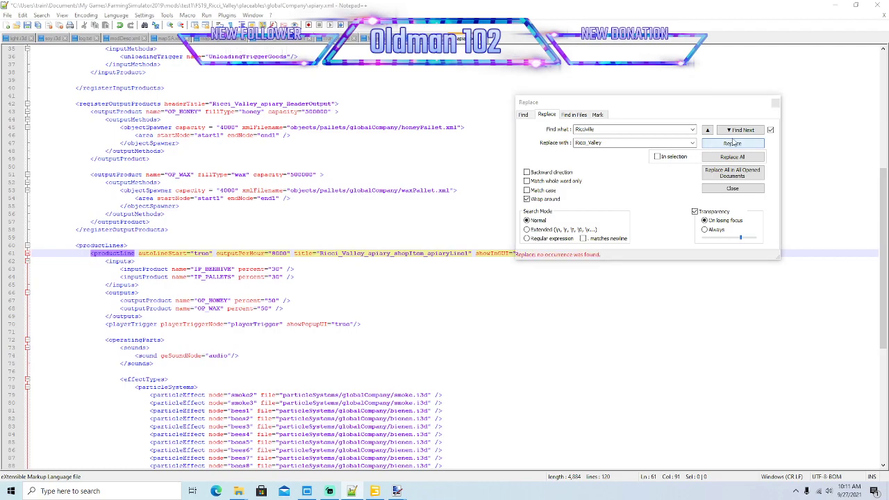
click(775, 103)
- Set the IP_BEEHIVE and IP_PALLETS input capacities to 1000000 and save the file
scroll(257, 157, up, 3)
scroll(260, 158, up, 7)
click(228, 87)
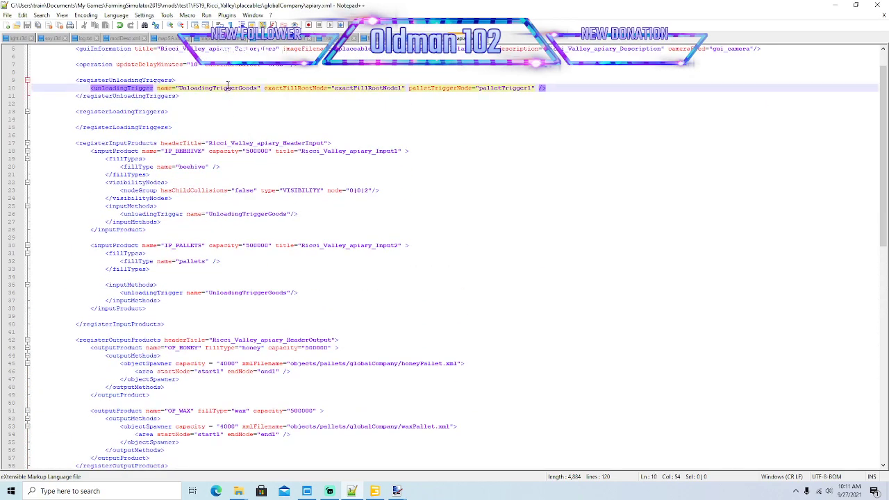
click(193, 151)
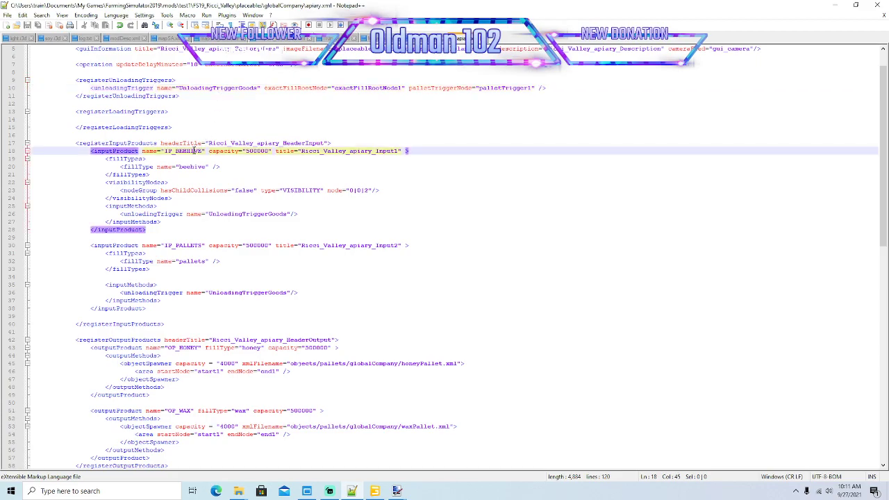
key(BackSpace)
text(10)
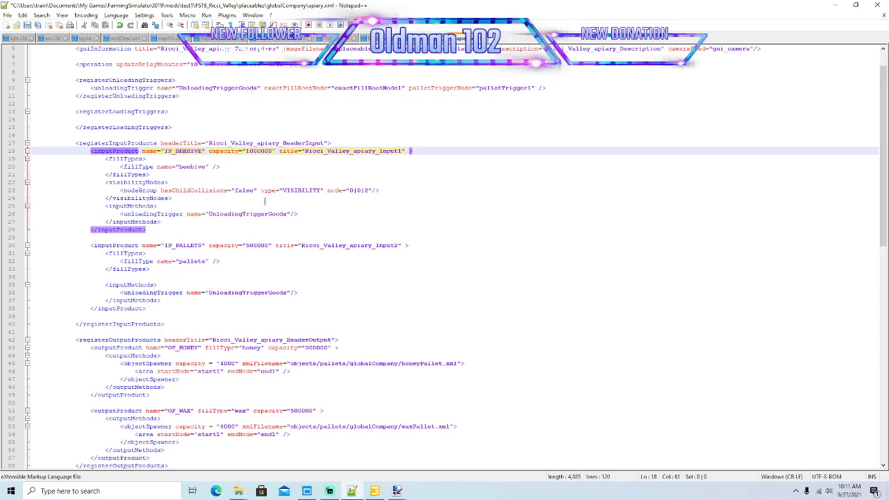
click(249, 244)
key(BackSpace)
text(10)
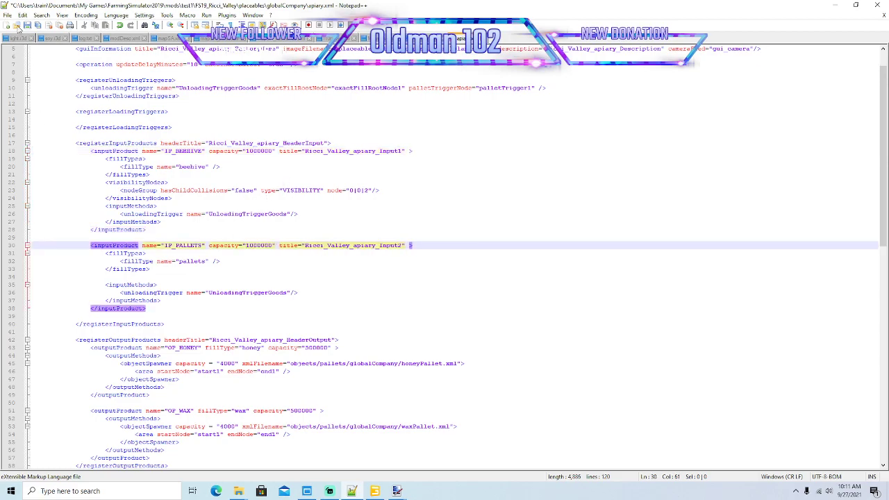
click(26, 26)
- Compare the apiary inputs in apiary.xml with the apiary text entries in l10n_en.xml
scroll(239, 220, down, 4)
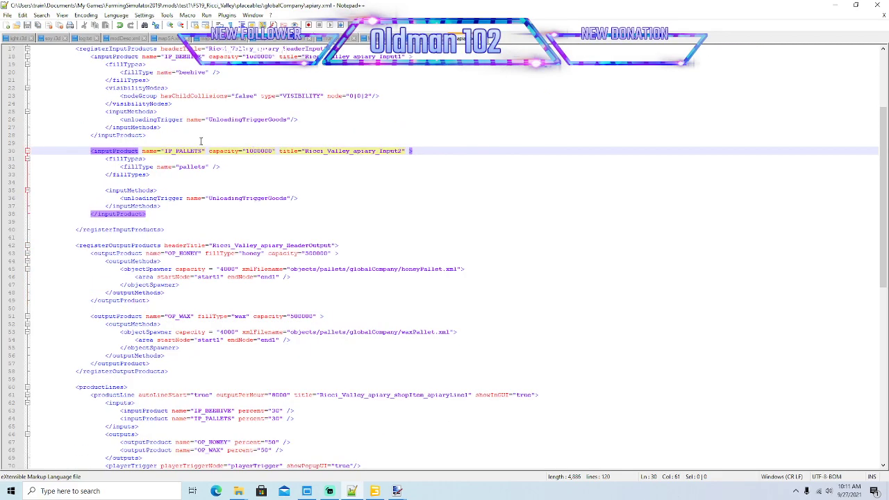
scroll(197, 122, up, 3)
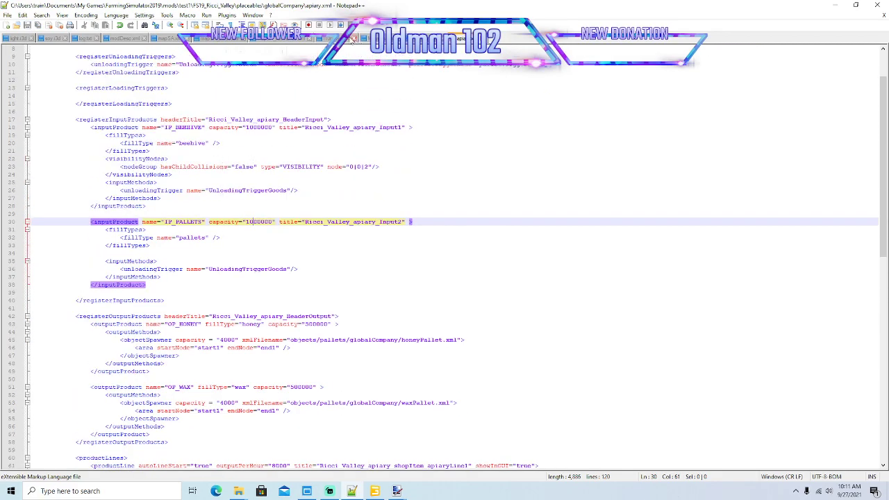
click(345, 38)
click(217, 237)
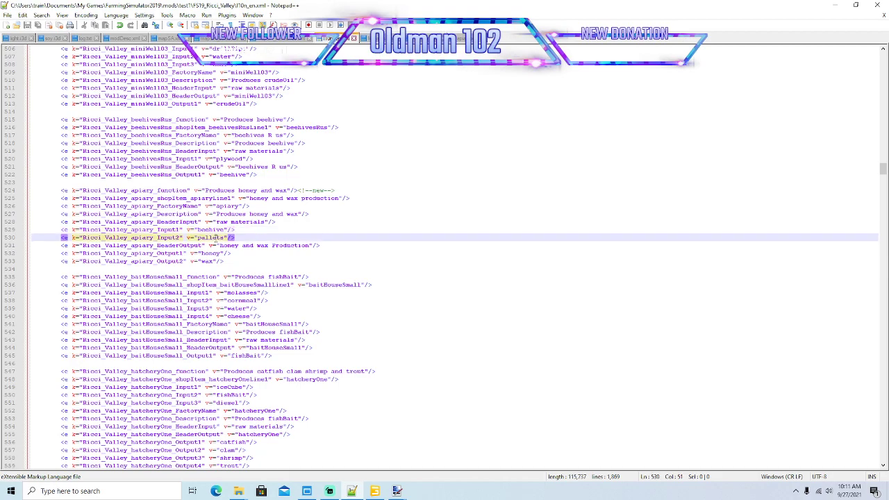
click(461, 38)
- Set the OP_HONEY output capacity to 1900000 and the OP_WAX output capacity to 1000000, and save the file
scroll(283, 217, down, 7)
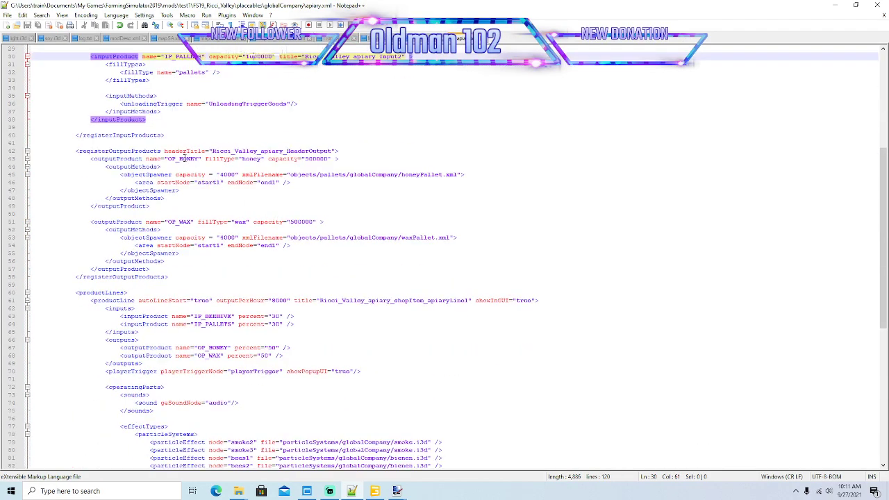
click(309, 159)
key(BackSpace)
text(10)
key(Down)
key(Down)
key(Down)
key(Down)
key(Down)
key(Down)
key(Down)
key(Down)
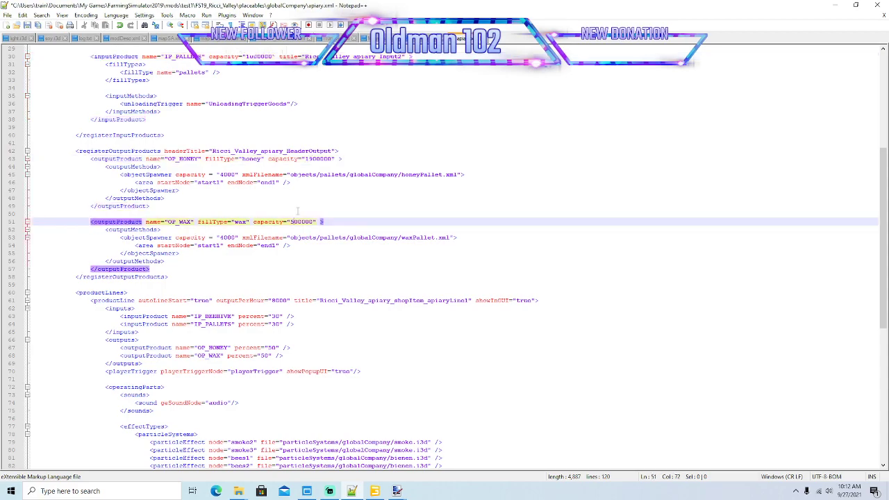
key(BackSpace)
text(10)
key(ctrl+s)
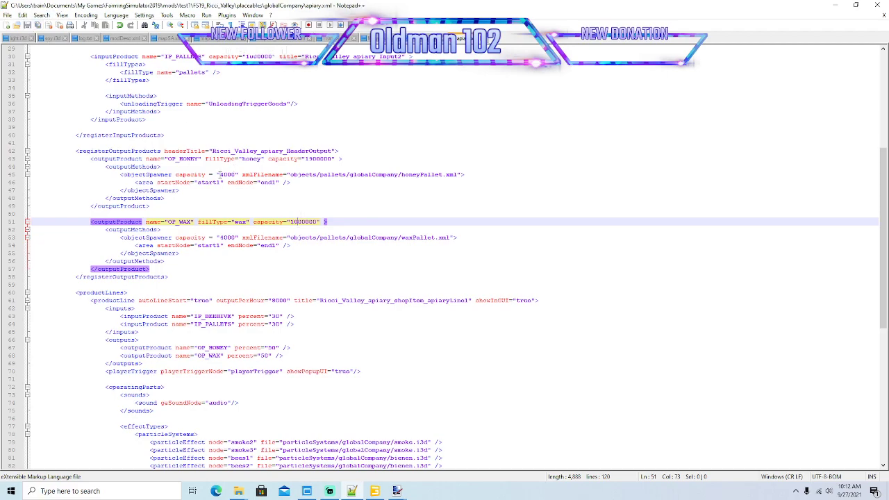
- Review the product line's hourly output, input percentages and smoke particleEffect entries in apiary.xml
scroll(241, 261, down, 4)
click(282, 206)
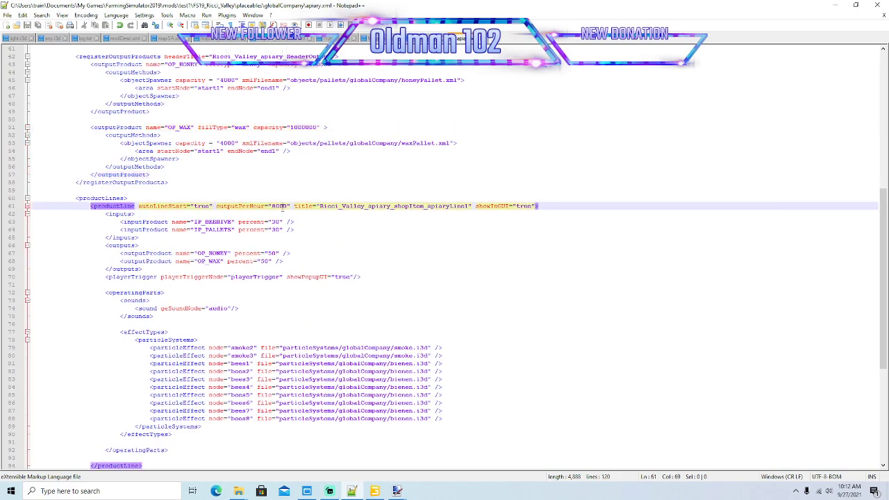
click(277, 229)
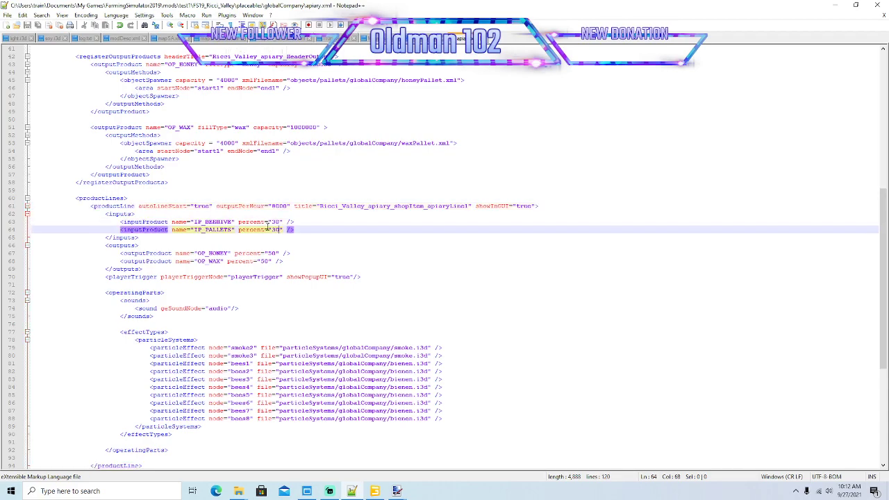
scroll(280, 261, down, 4)
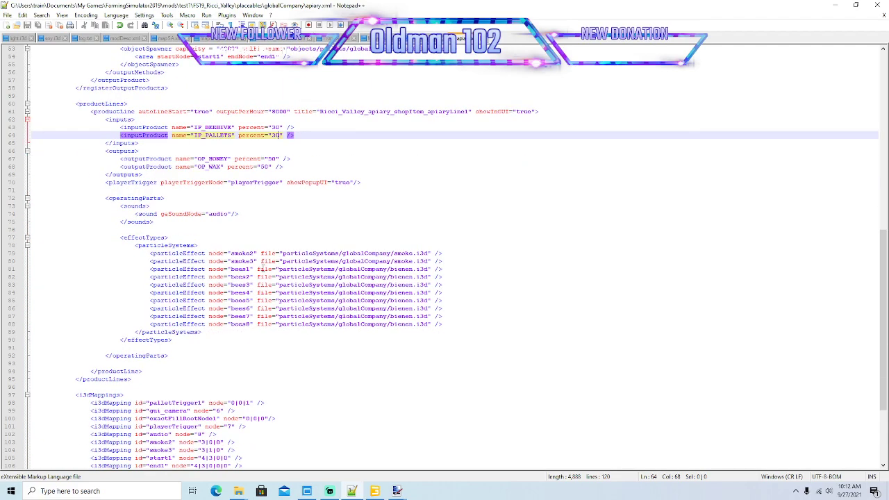
click(254, 261)
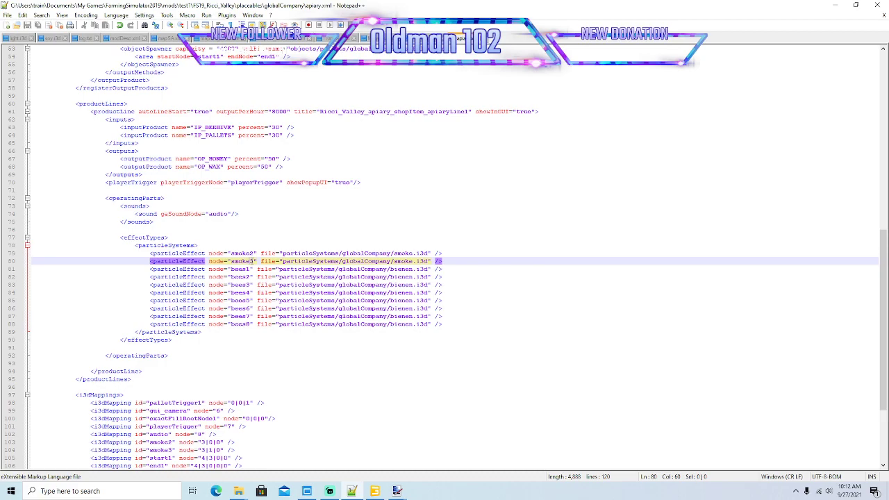
- Switch to GIANTS Editor and expand the apiary's PS group in the scenegraph to inspect its particle nodes
key(alt+Tab)
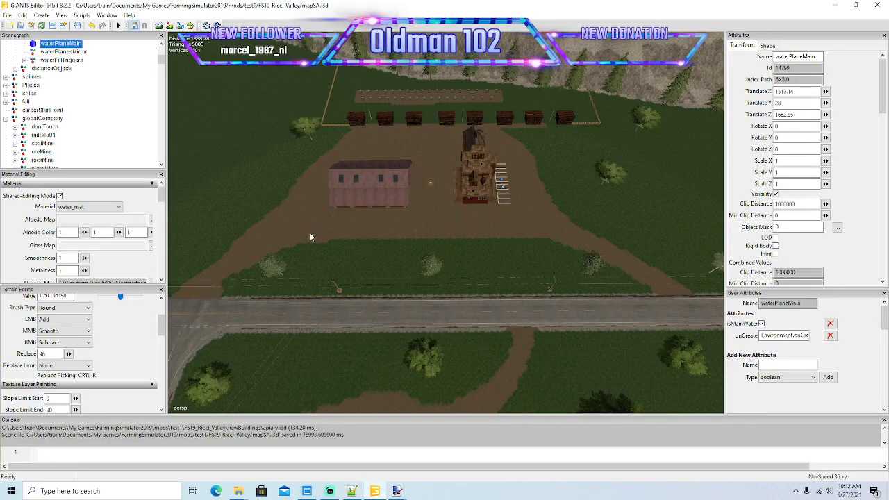
scroll(60, 118, down, 5)
scroll(61, 118, down, 8)
scroll(57, 118, down, 8)
scroll(58, 118, down, 8)
scroll(60, 149, down, 3)
click(34, 85)
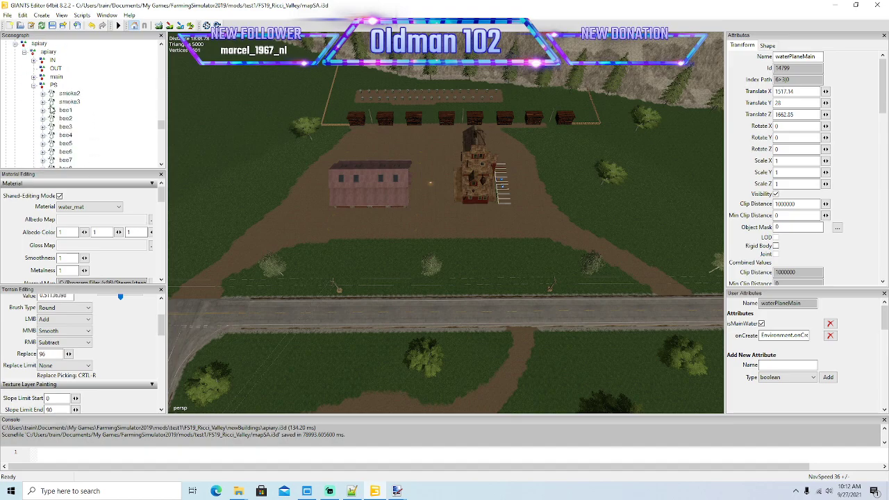
- Select the bee1 node in the apiary's PS group and inspect the bee particle nodes
click(54, 96)
click(54, 103)
scroll(56, 104, down, 1)
click(53, 78)
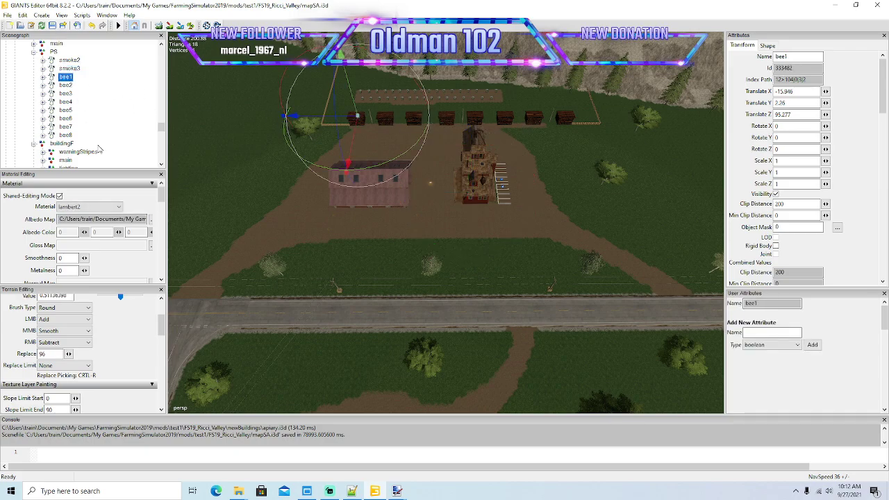
scroll(94, 139, down, 1)
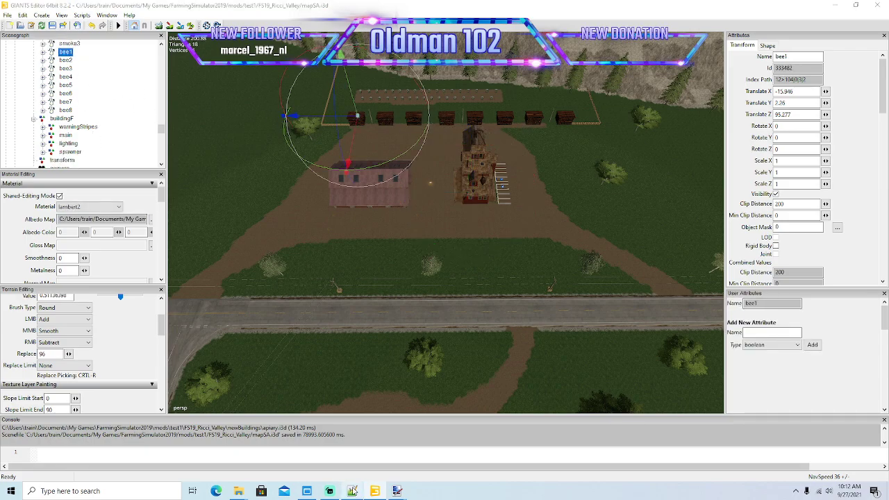
- Switch to Notepad++ and review the palletTrigger1, exactFillRootNode1 and playerTrigger entries in the i3dMappings of apiary.xml
click(351, 491)
scroll(375, 224, down, 5)
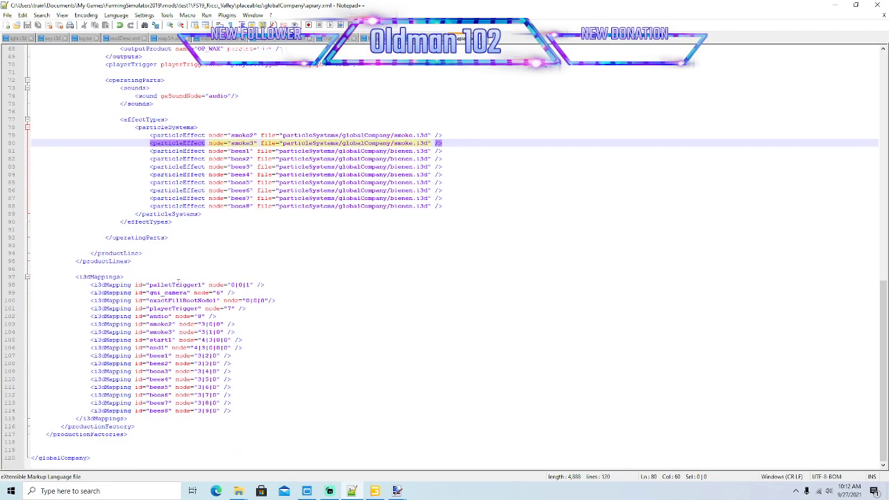
click(178, 284)
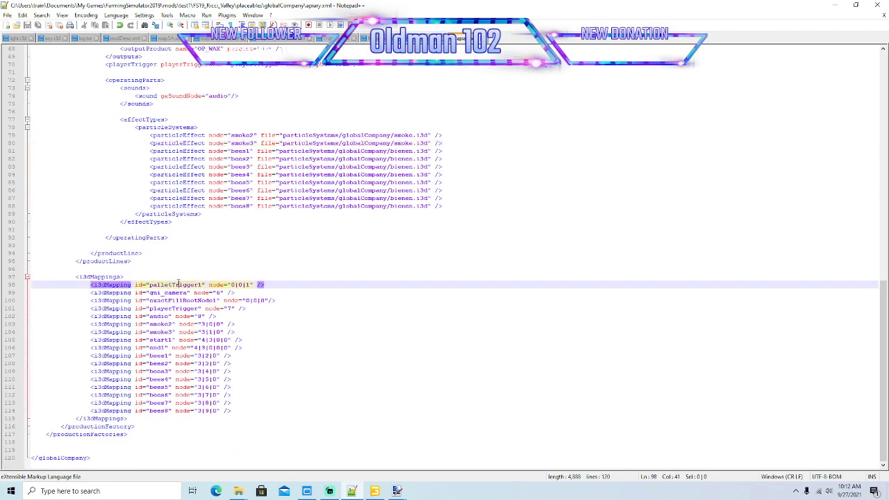
click(172, 300)
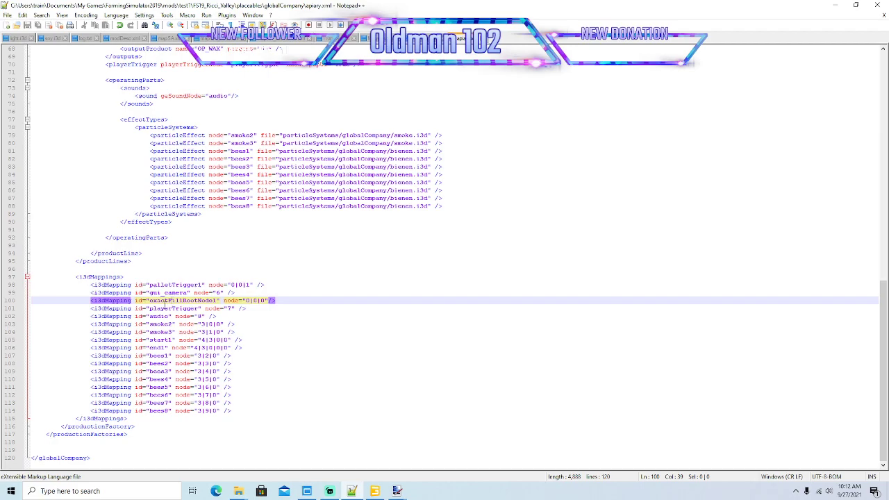
click(166, 308)
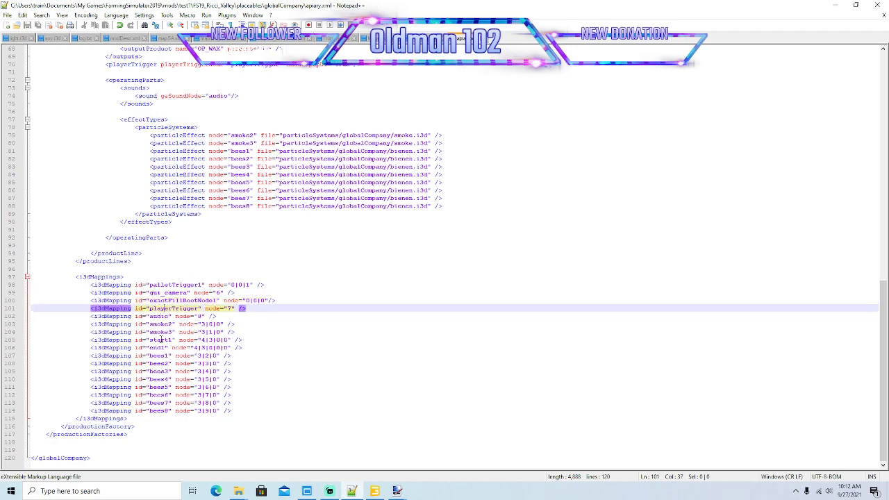
- Float the Notepad++ window over GIANTS Editor and locate the VISIBILITY nodeGroup entry of the IP_BEEHIVE input in apiary.xml
click(855, 5)
drag(489, 50, 543, 52)
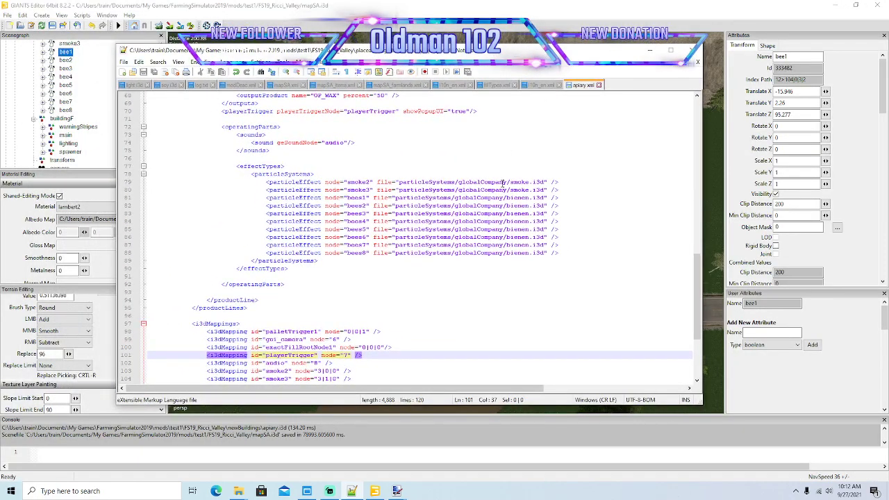
scroll(498, 189, up, 20)
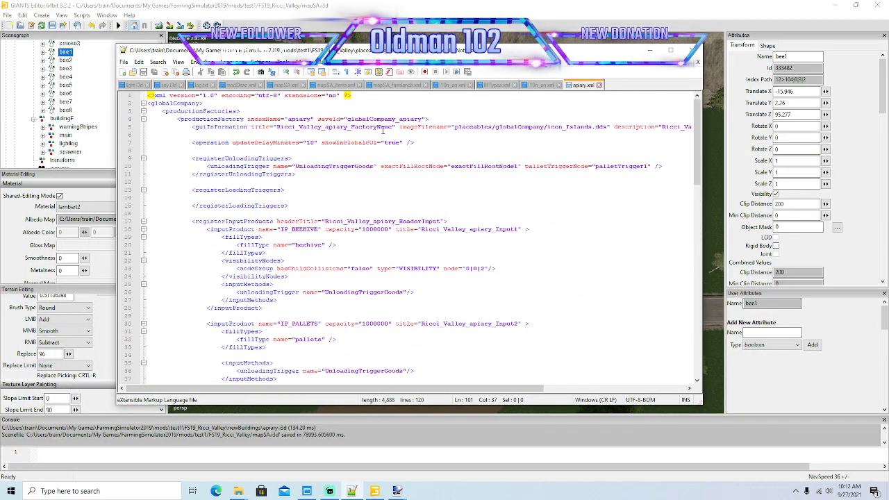
scroll(392, 173, down, 4)
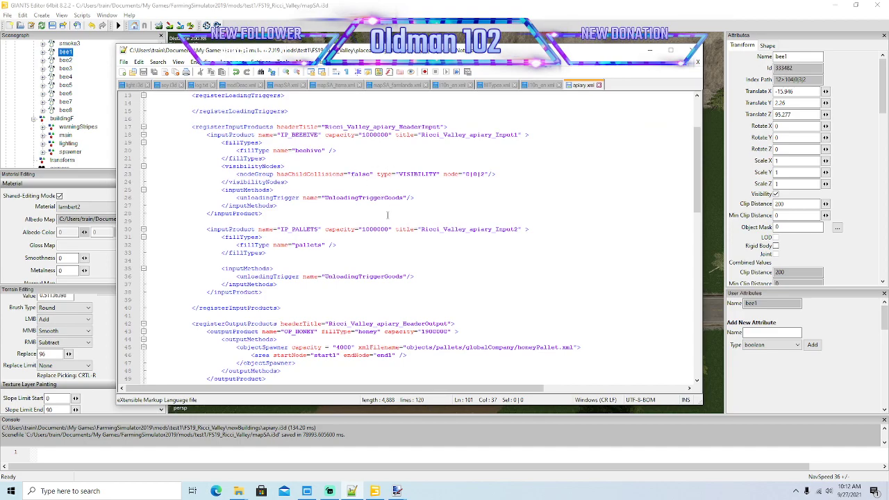
scroll(410, 225, down, 2)
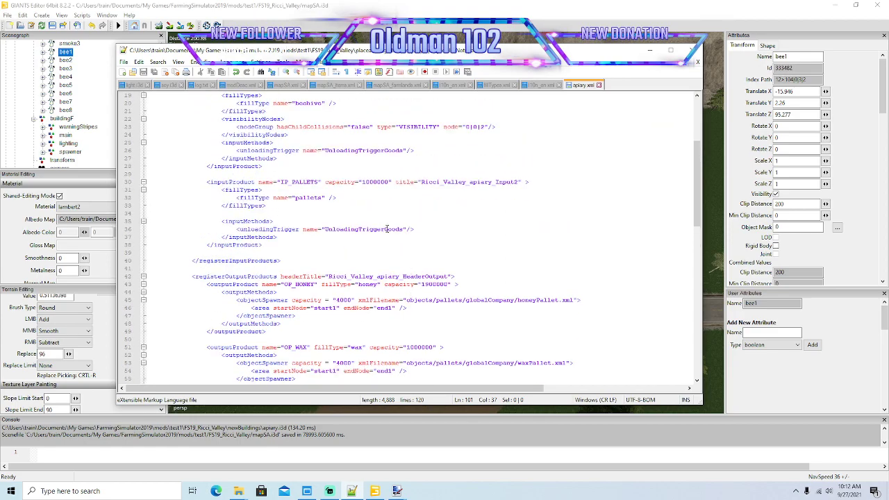
scroll(378, 177, up, 2)
click(348, 174)
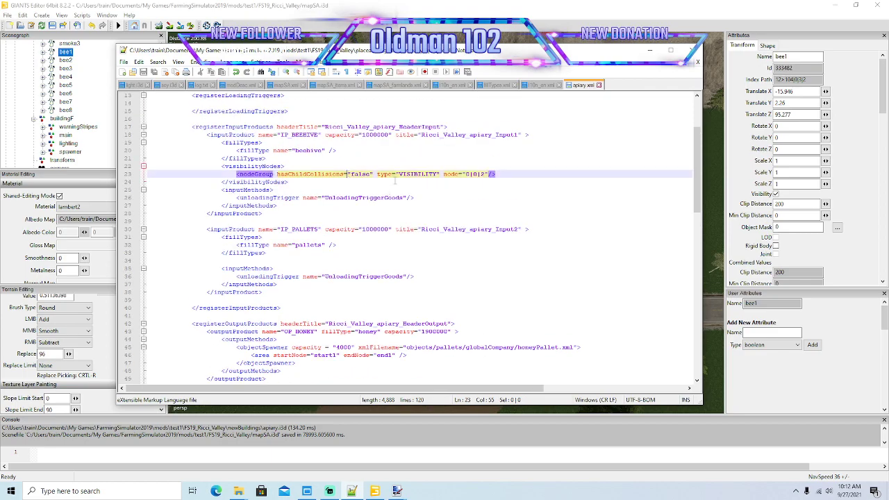
- Select visibilityNodes in the apiary's IN goods group in GIANTS Editor and compare its index path with the nodeGroup entry in apiary.xml
drag(501, 55, 517, 53)
scroll(55, 104, up, 4)
click(40, 115)
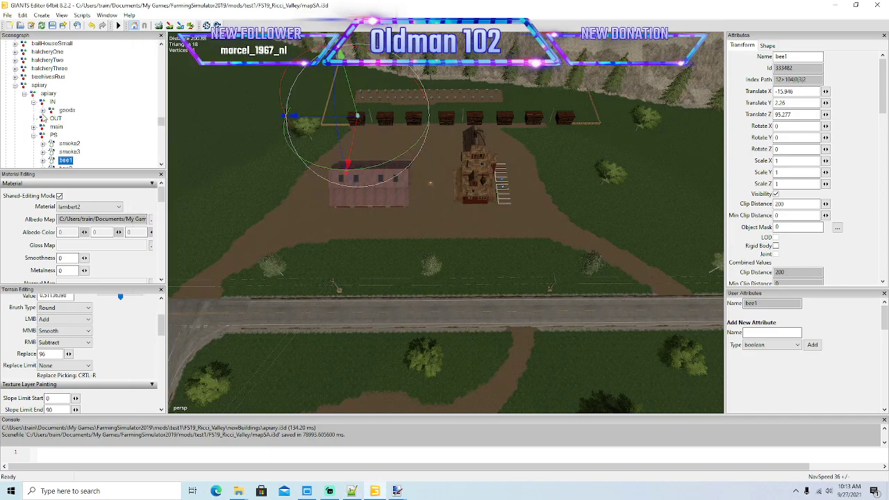
click(43, 110)
click(65, 136)
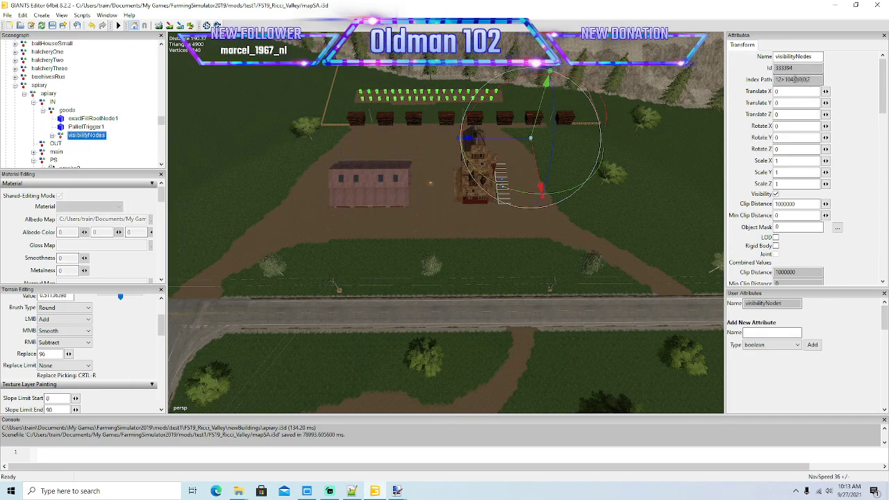
click(352, 491)
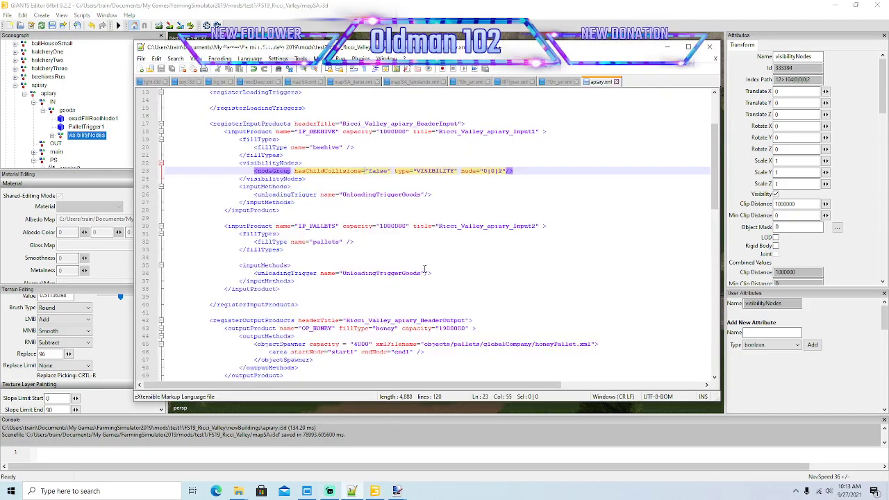
- Review the outputs and product line in apiary.xml down to the file path of the smoke2 particleEffect
scroll(410, 164, down, 8)
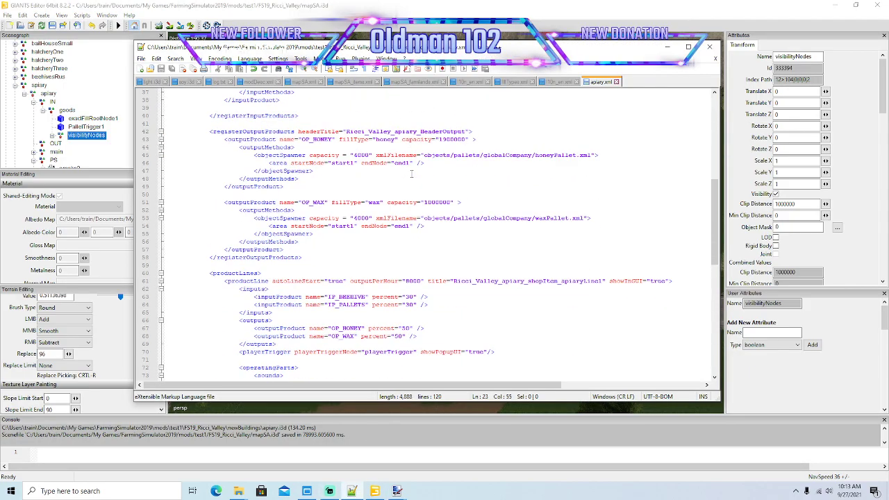
scroll(411, 173, down, 7)
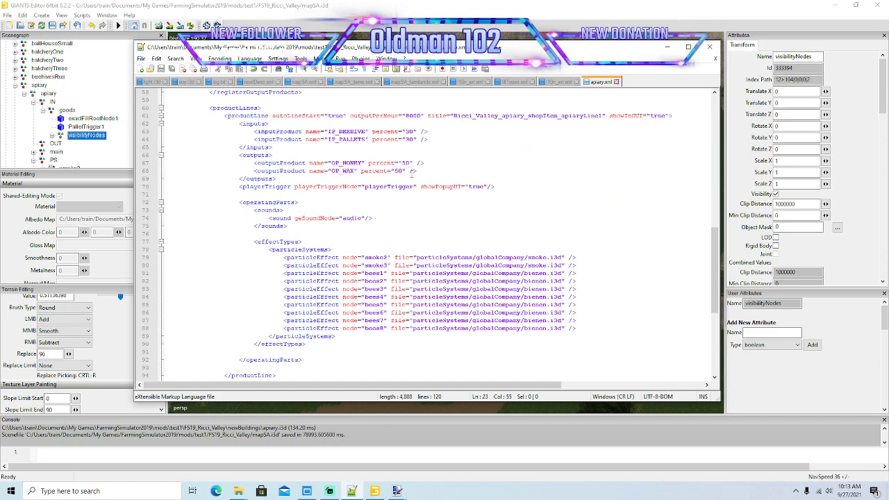
scroll(411, 173, down, 3)
scroll(411, 173, down, 1)
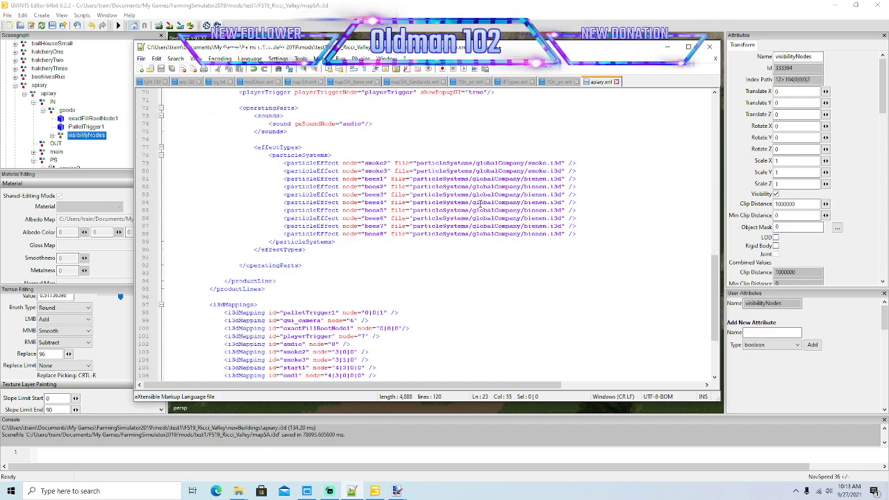
click(471, 164)
click(539, 163)
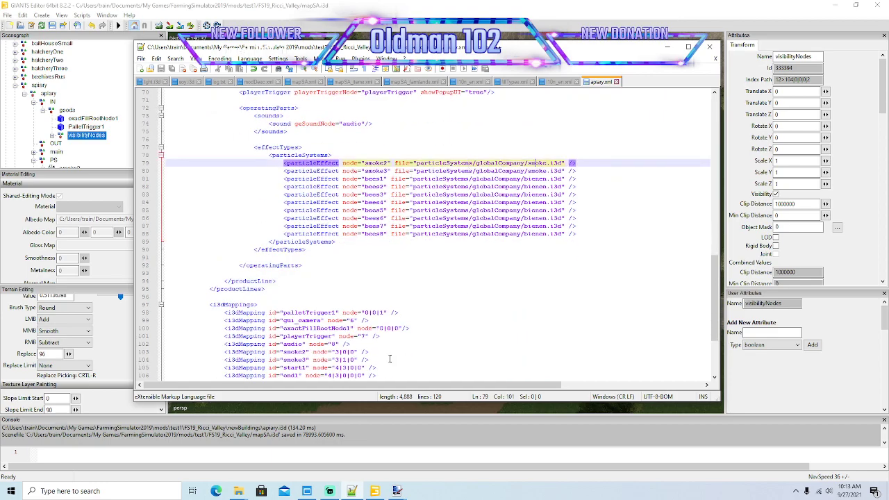
- Switch to File Explorer, check FS19_Ricci_Valley's particleSystems/globalCompany folder for the smoke and bienen i3d files, and minimize the window
mouse_move(238, 490)
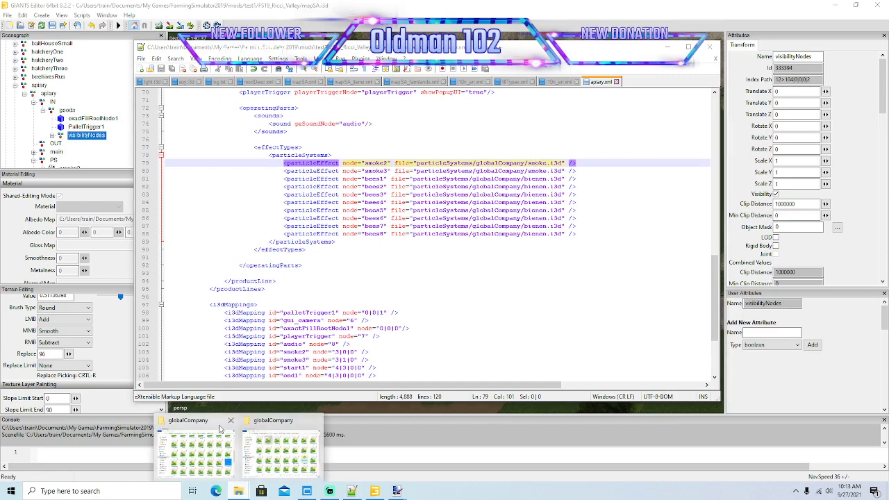
click(221, 431)
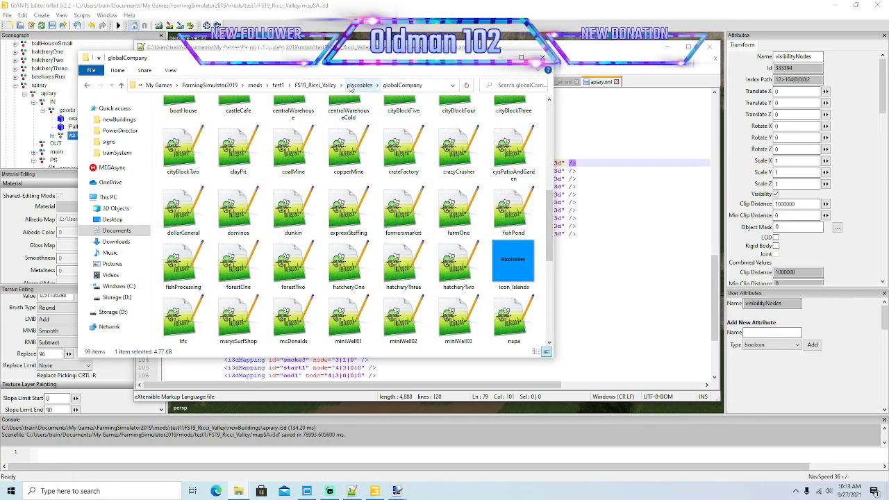
click(353, 85)
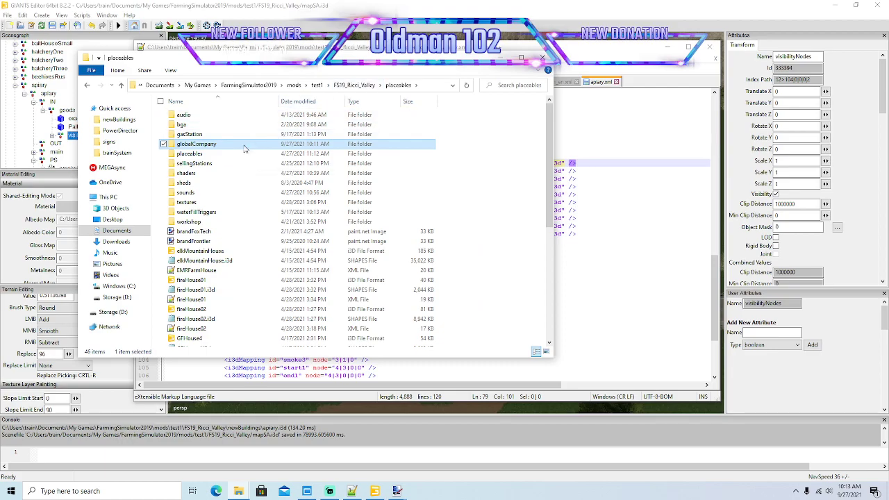
double_click(200, 145)
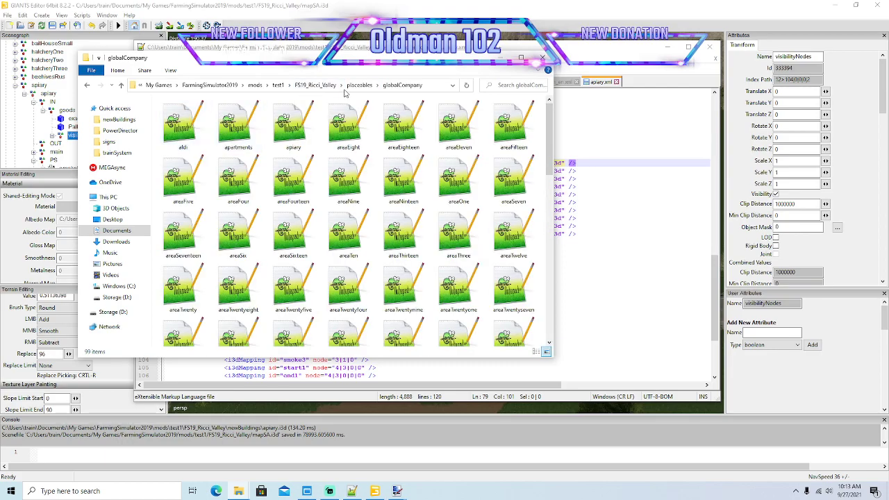
drag(425, 62, 436, 187)
click(327, 210)
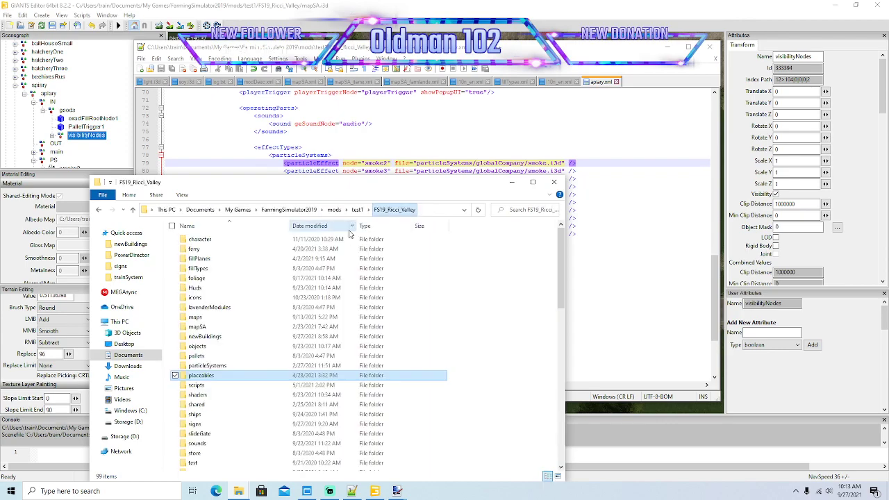
double_click(212, 367)
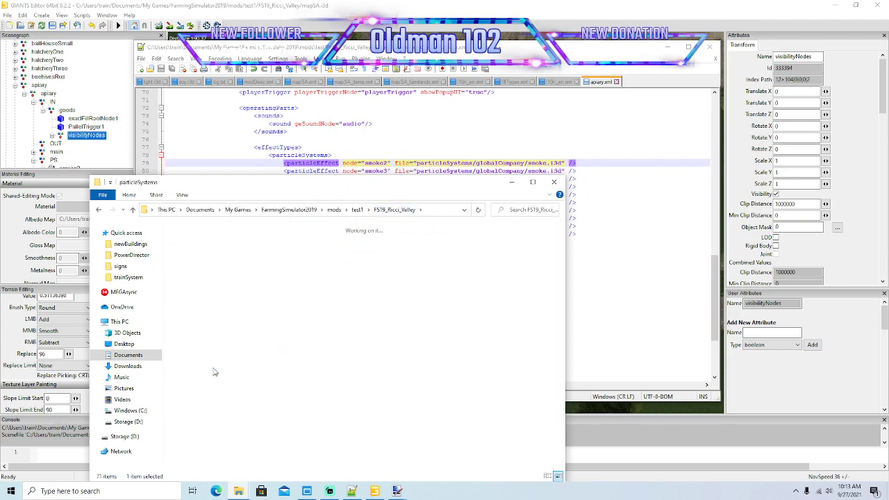
double_click(197, 262)
drag(383, 191, 415, 193)
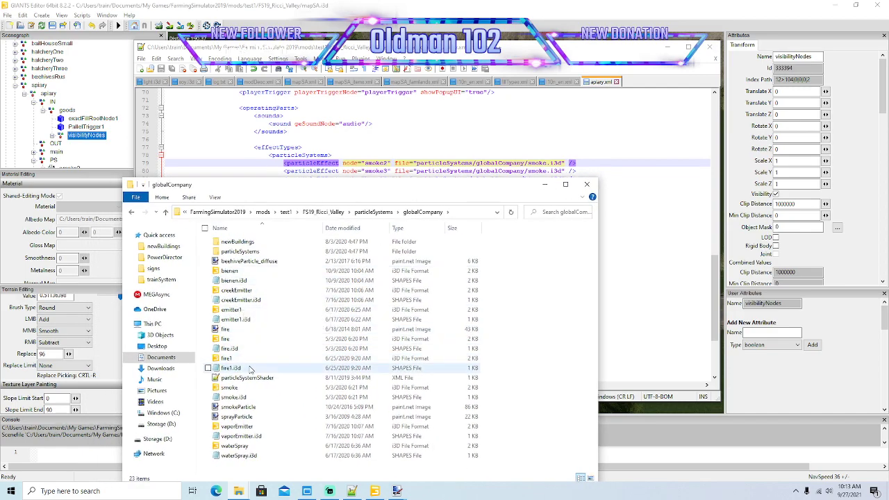
drag(503, 194, 510, 154)
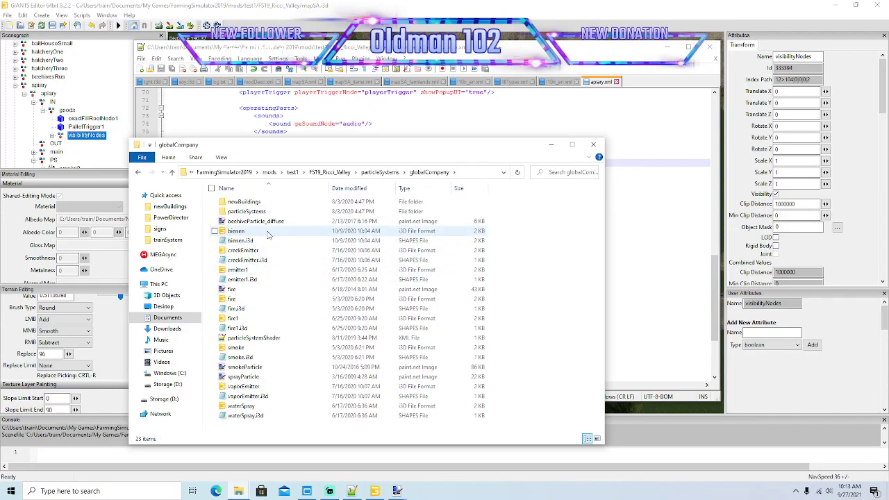
click(551, 144)
- Compare the index path of PalletTrigger1 in GIANTS Editor with the palletTrigger1 i3dMapping in apiary.xml
scroll(415, 240, down, 5)
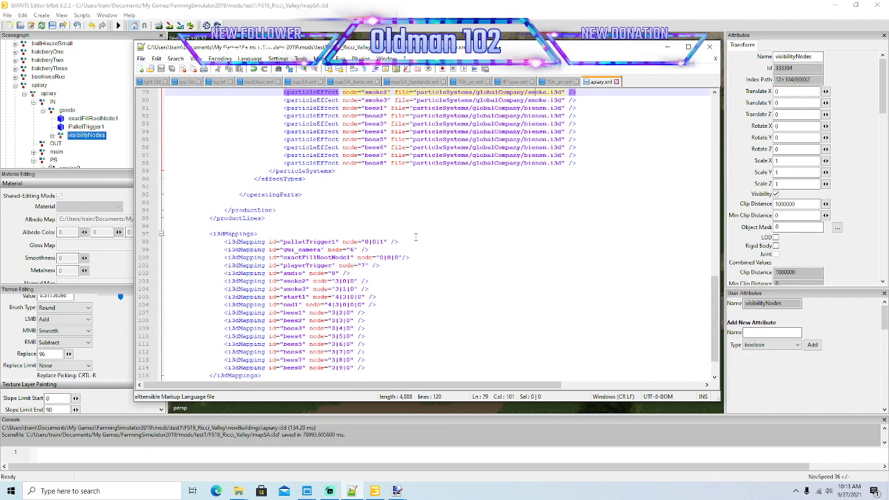
scroll(81, 133, up, 2)
scroll(84, 116, down, 2)
click(61, 129)
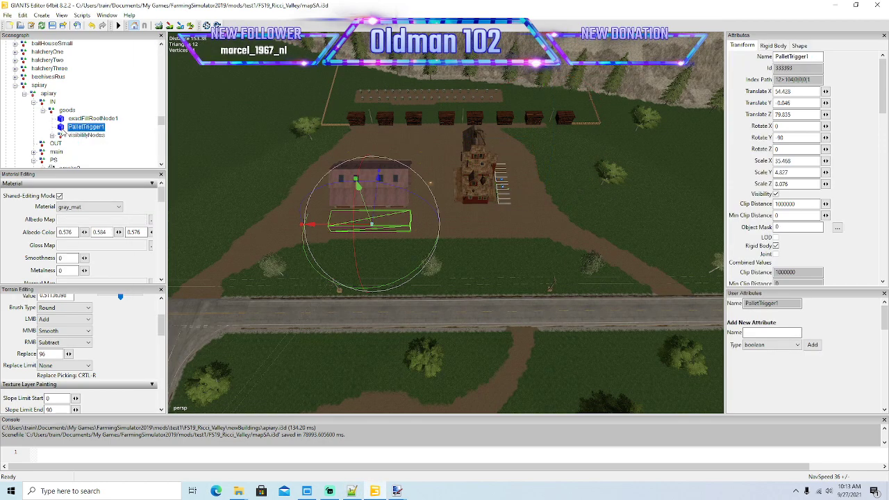
click(351, 491)
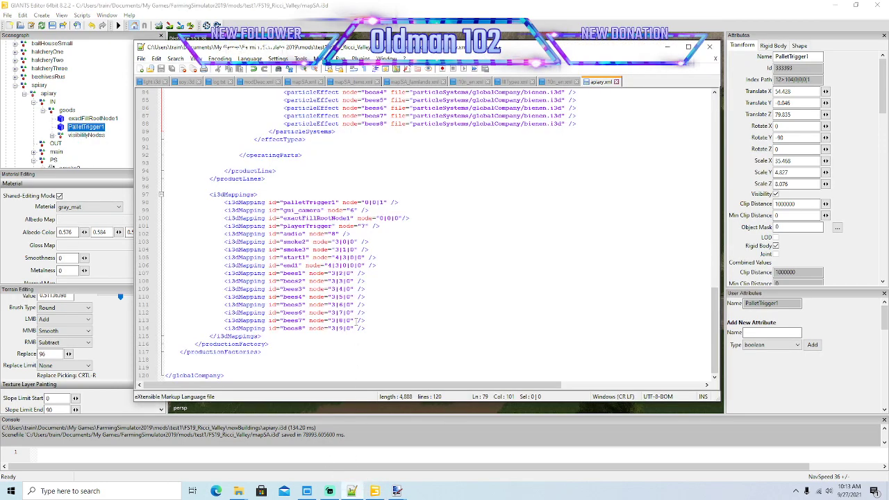
click(340, 202)
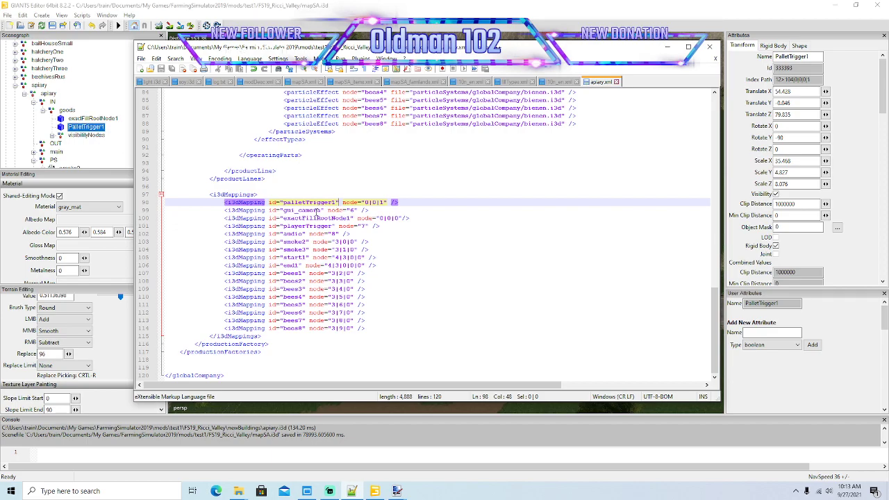
- Compare the apiary camera's index path in GIANTS Editor with the gui_camera i3dMapping, and go to the playerTrigger mapping
scroll(63, 135, down, 3)
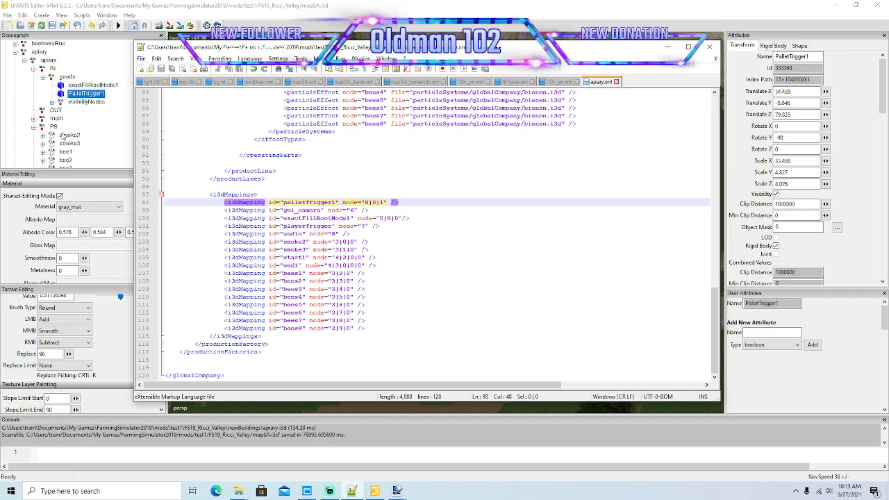
click(33, 93)
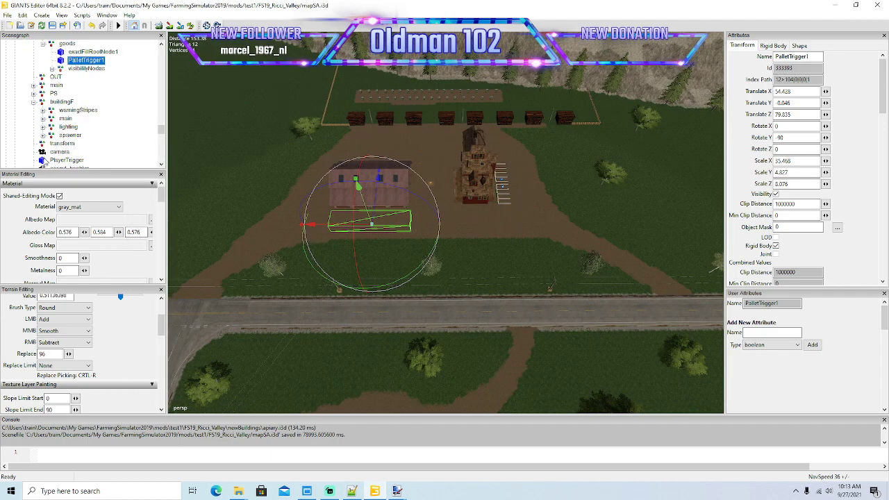
scroll(68, 134, down, 1)
click(60, 126)
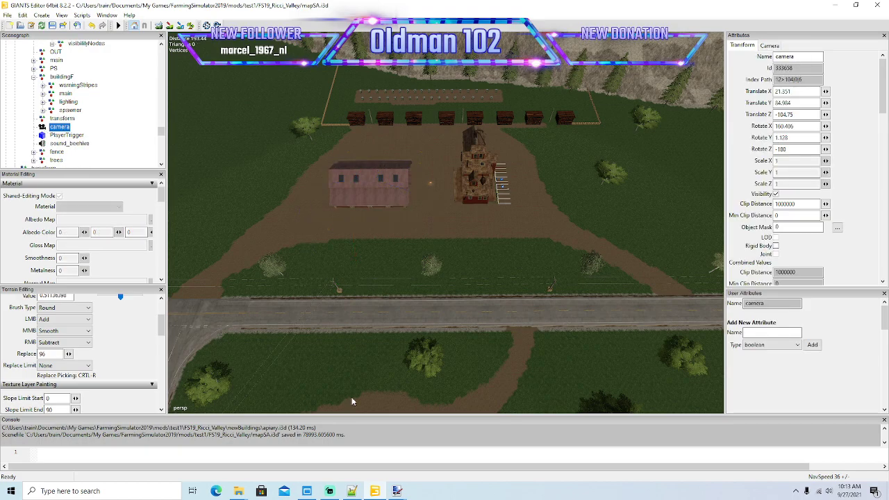
click(360, 489)
click(327, 210)
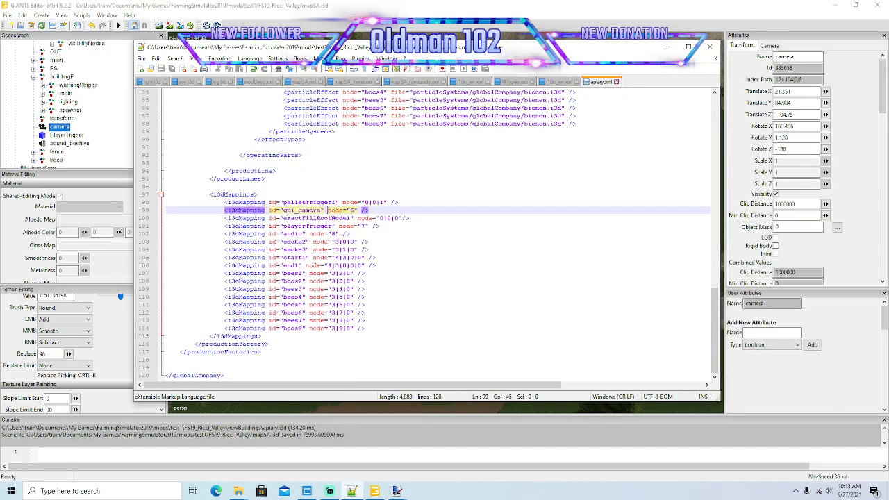
click(325, 226)
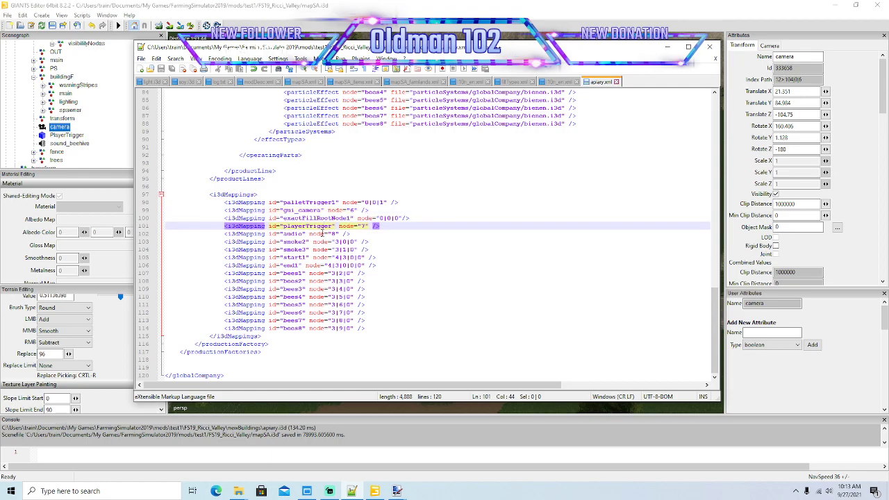
- Compare the smoke2 emitter's index path in GIANTS Editor with the audio, smoke2 and smoke3 i3dMappings in apiary.xml
click(323, 233)
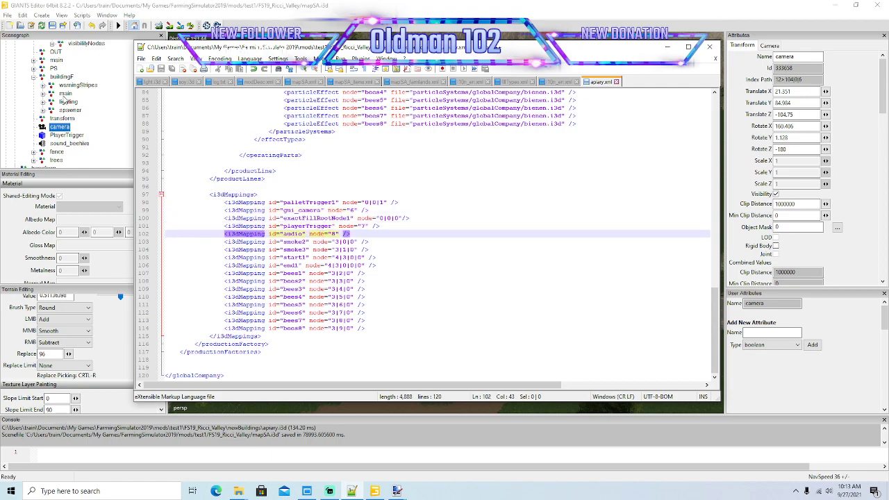
scroll(69, 102, up, 1)
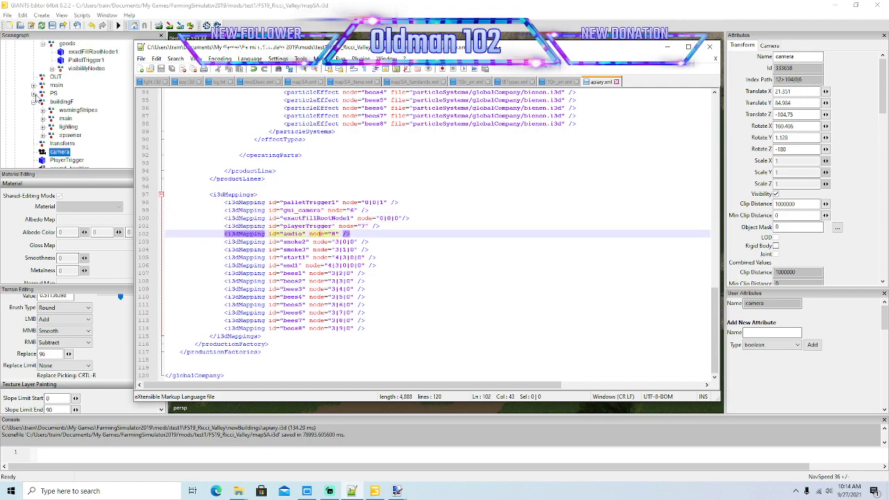
click(36, 95)
click(68, 102)
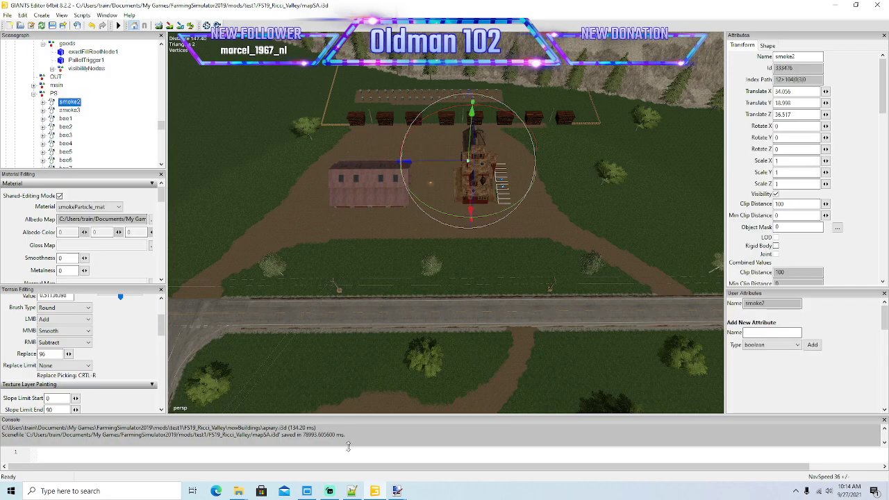
click(351, 490)
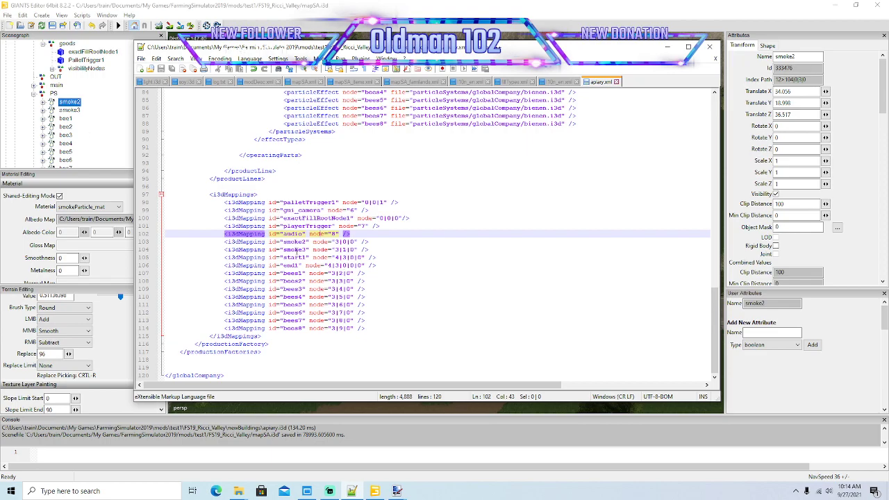
click(299, 249)
- Compare the spawner group's index path in GIANTS Editor with the start1 and end1 i3dMappings, and go to the bees8 mapping
scroll(84, 139, down, 3)
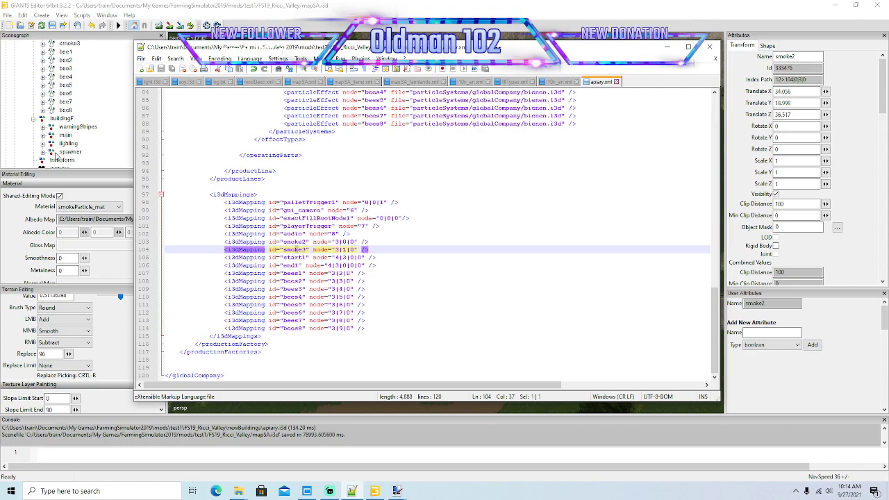
click(56, 152)
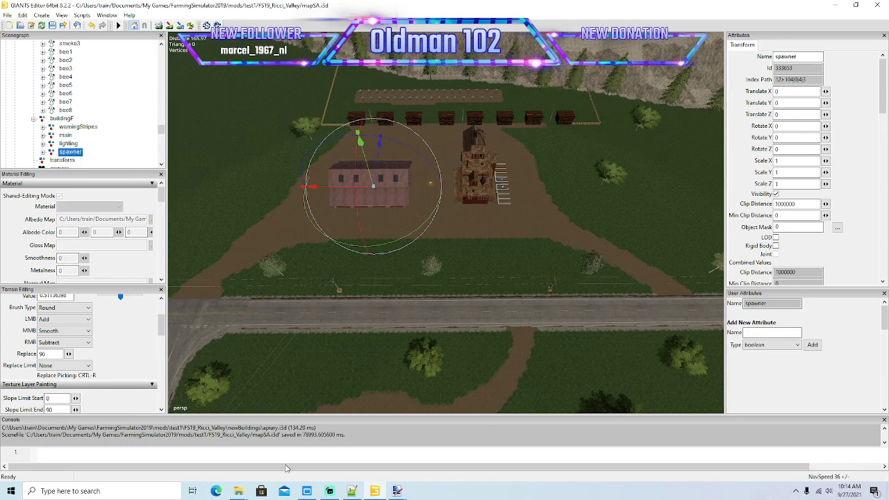
click(351, 490)
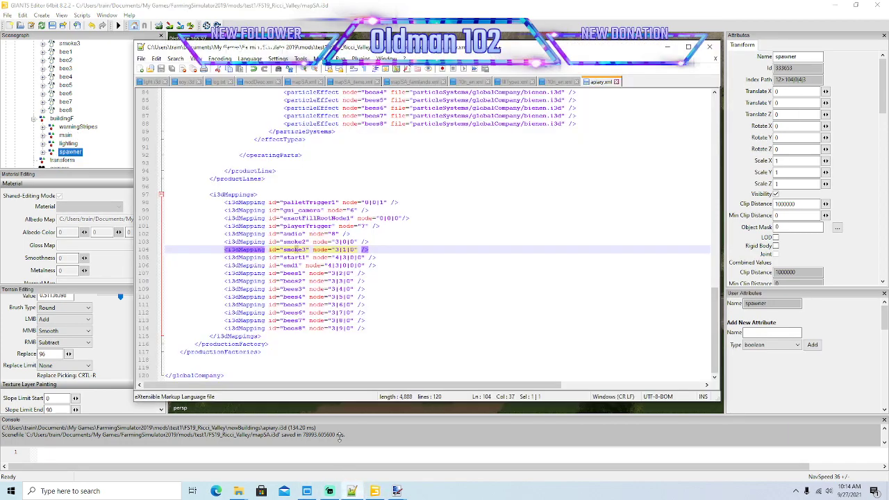
click(318, 264)
click(303, 328)
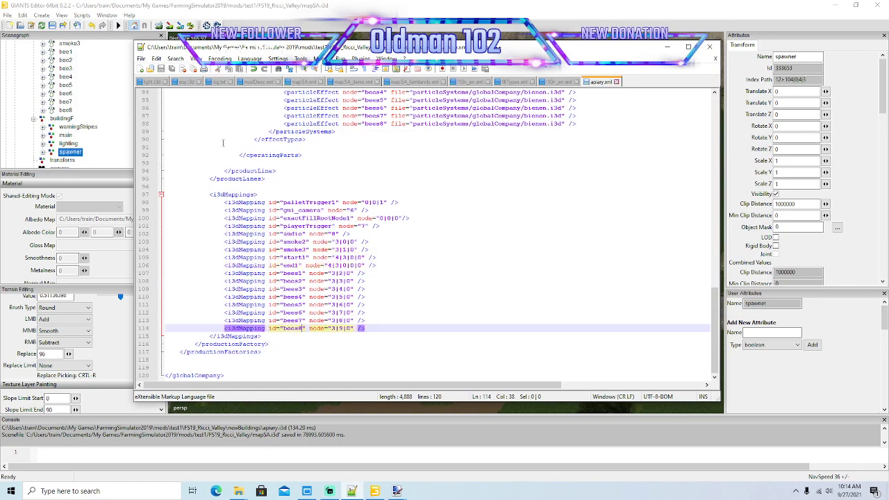
- Review apiary.xml back up to its first line, minimize the file, and look over the apiary site on the map
scroll(422, 195, up, 13)
scroll(409, 185, up, 7)
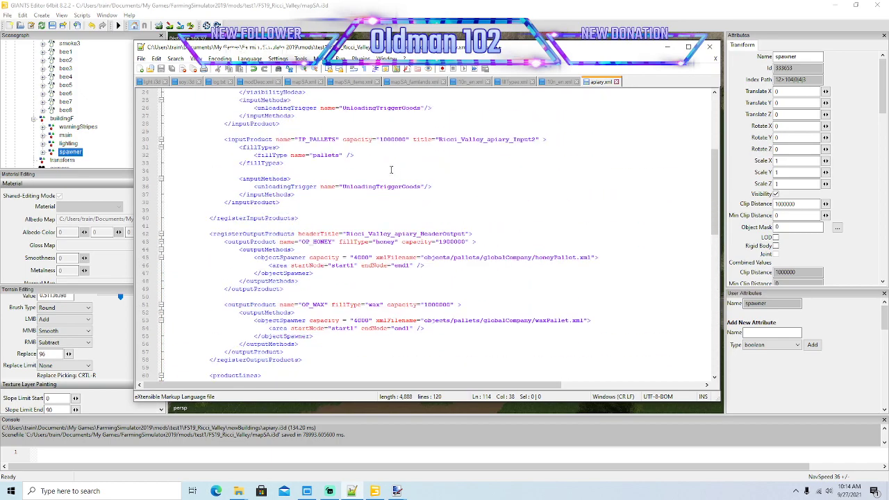
scroll(423, 181, up, 8)
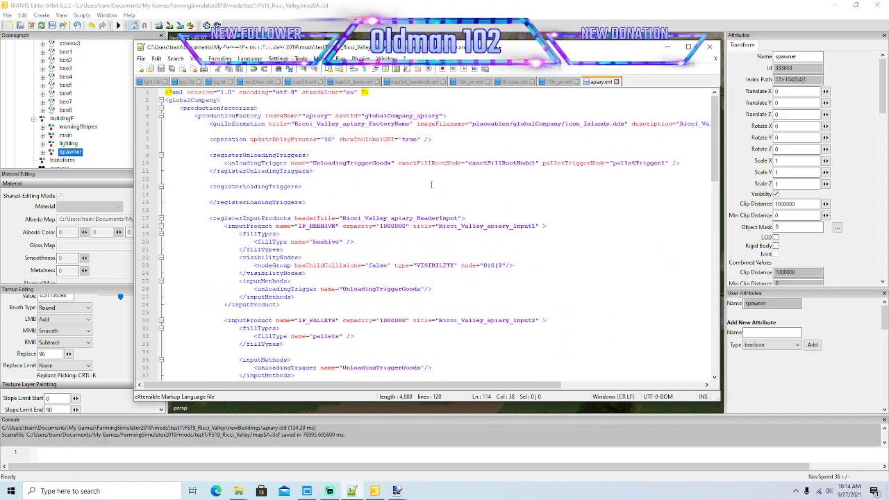
click(666, 47)
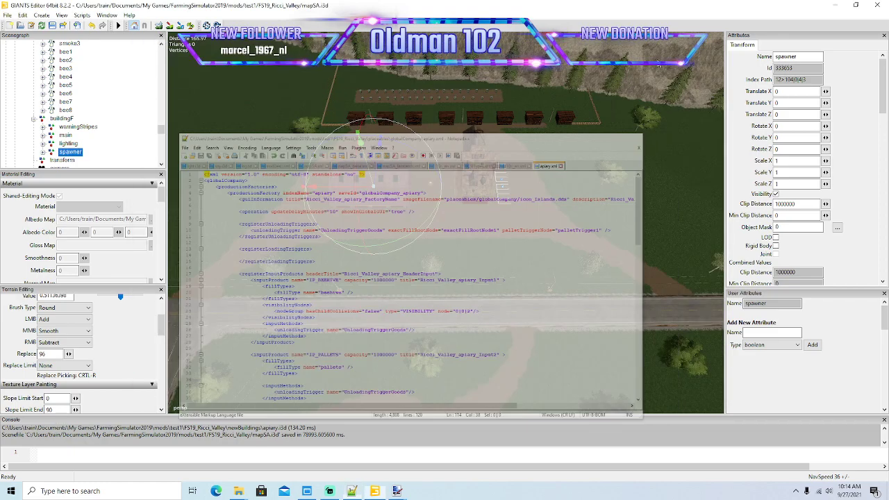
scroll(432, 208, down, 4)
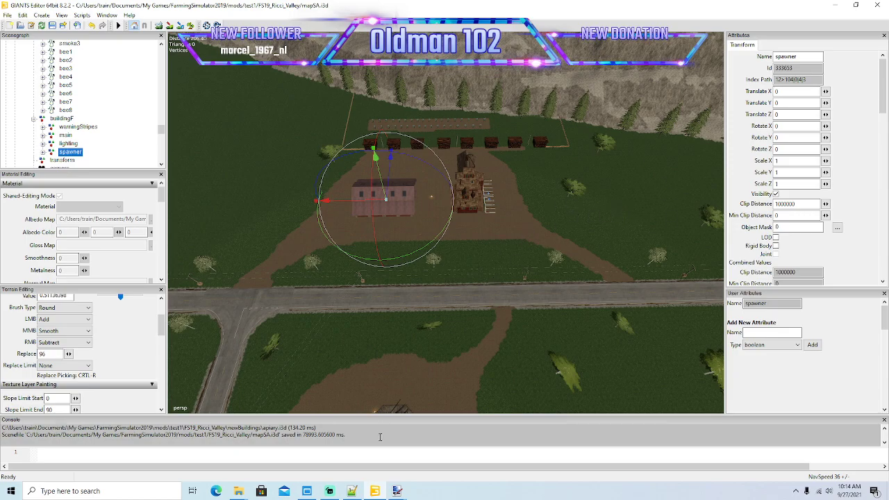
- Close the l10n_en.xml holding the Riccis_Hollow texts, check the Ricci_Valley_apiary entries in the remaining l10n_en.xml, and minimize Notepad++
click(352, 491)
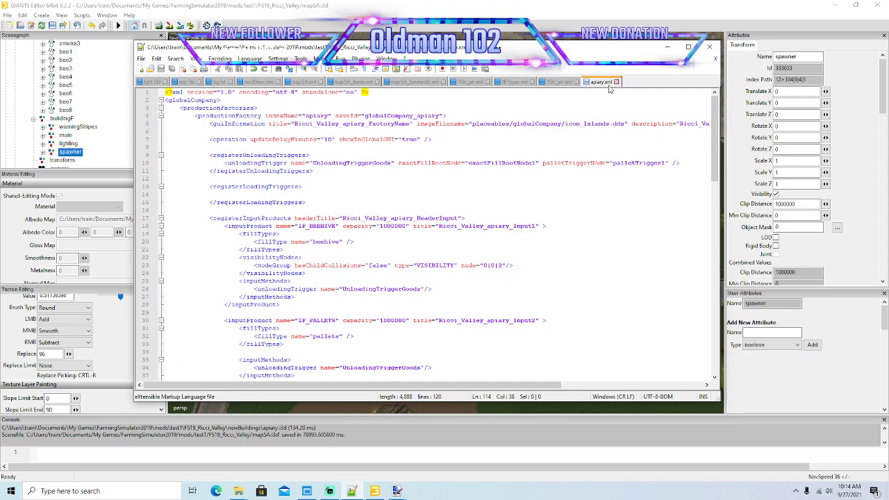
click(559, 83)
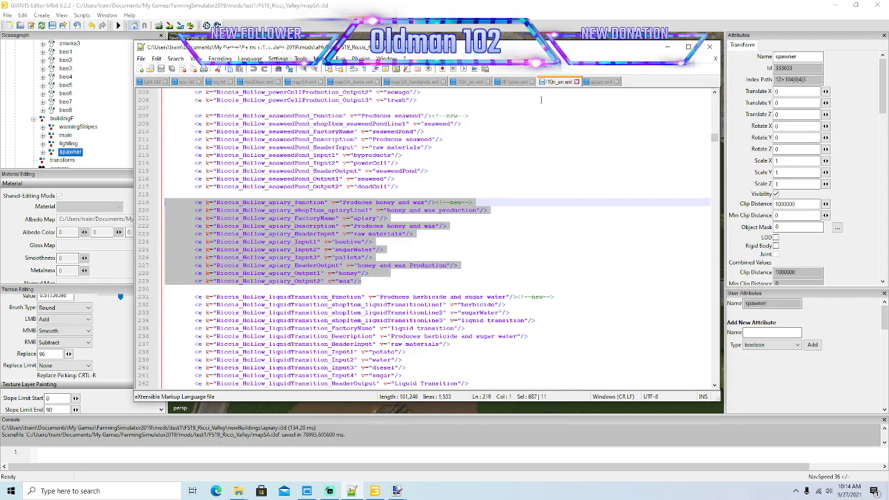
click(577, 82)
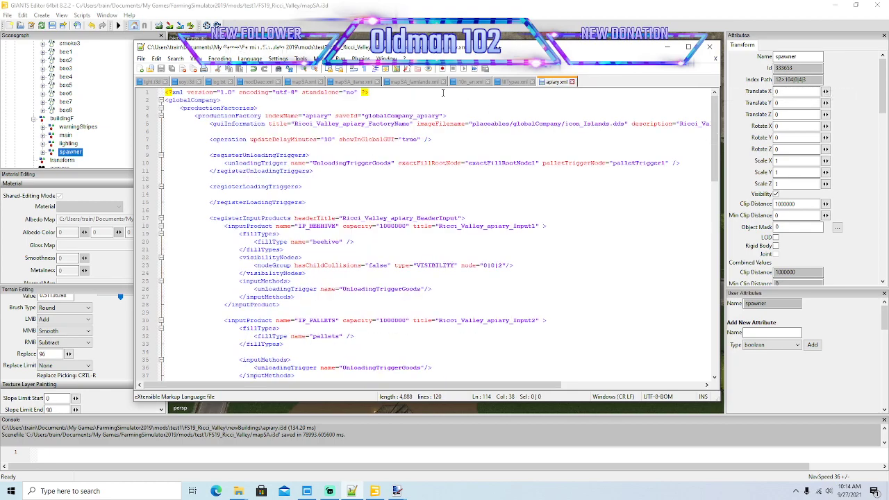
click(464, 82)
click(329, 258)
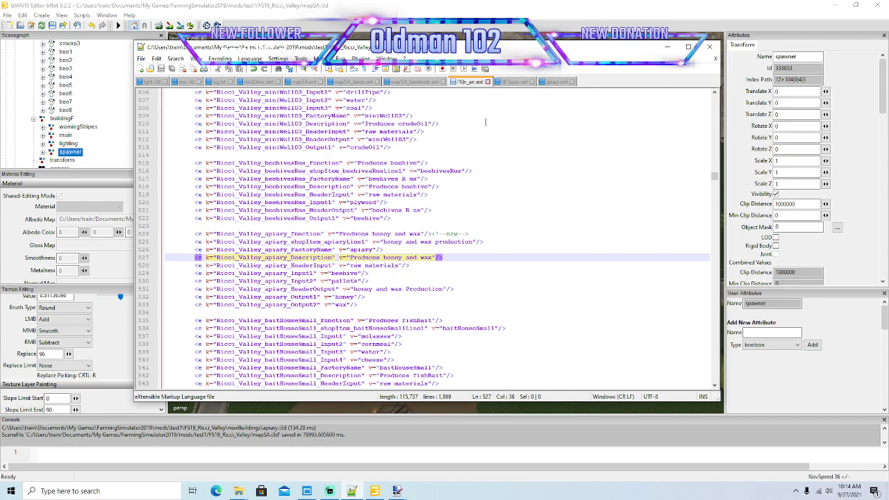
click(552, 82)
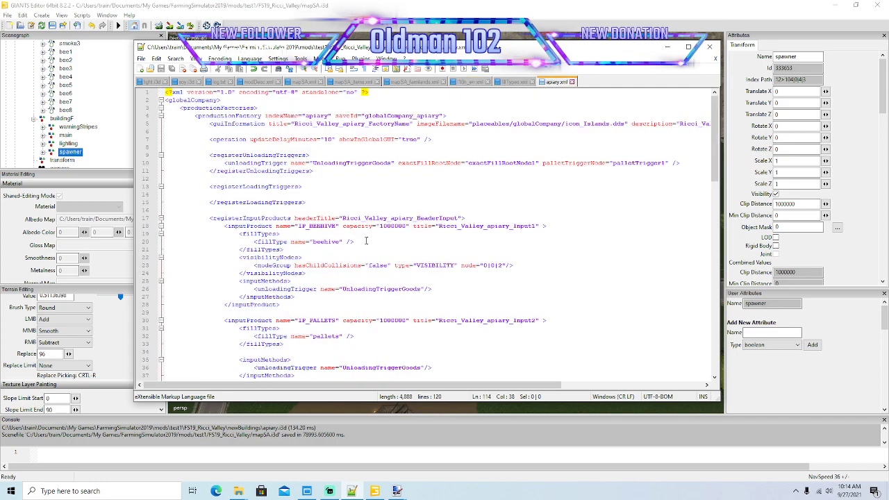
click(666, 47)
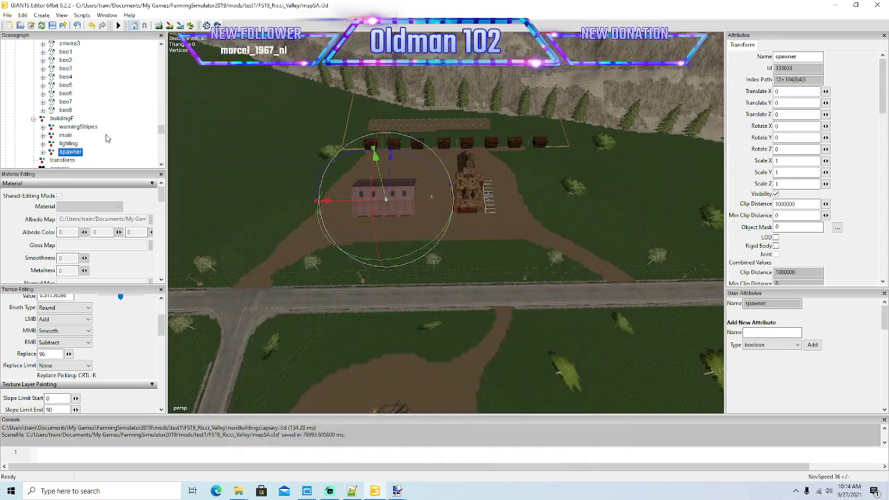
- Check the apiary node's user attributes in the scenegraph, and briefly view the placeables/globalCompany folder behind GIANTS Editor
scroll(107, 127, up, 3)
scroll(108, 127, up, 1)
scroll(77, 97, up, 2)
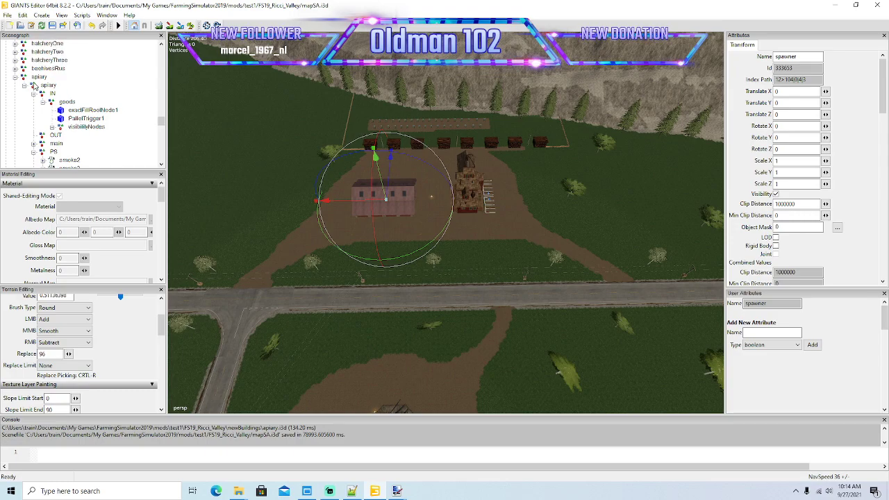
click(47, 85)
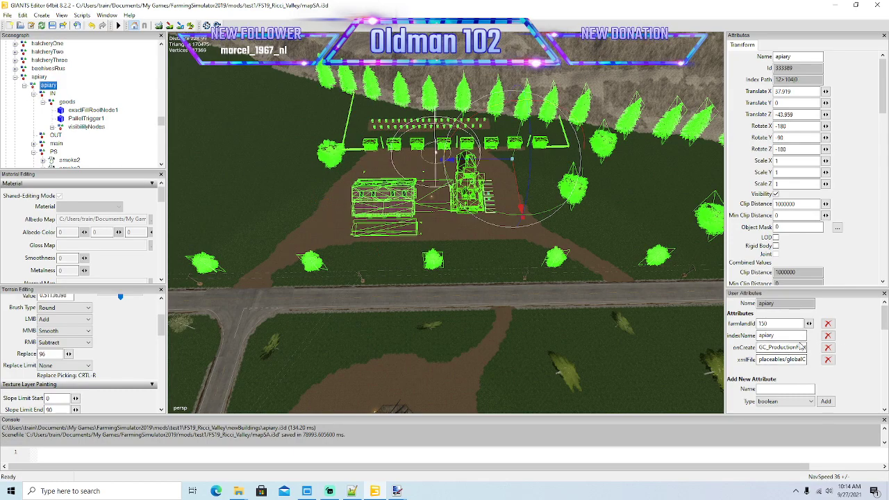
click(834, 5)
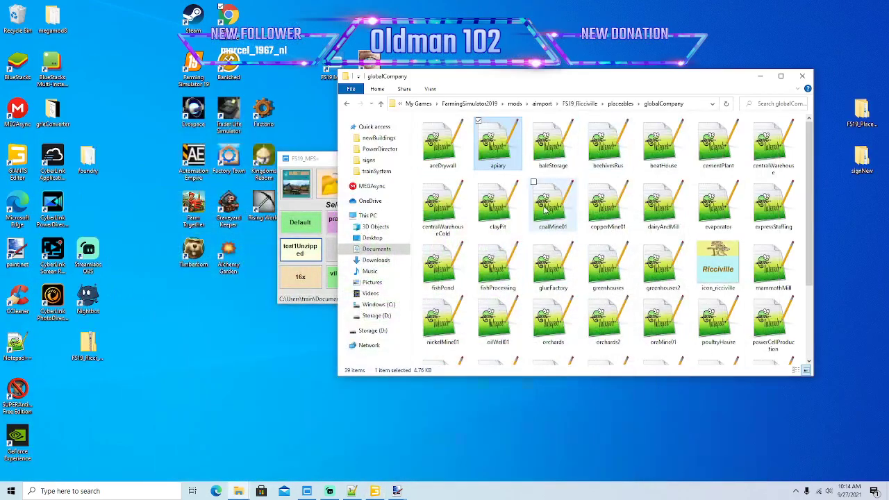
click(396, 490)
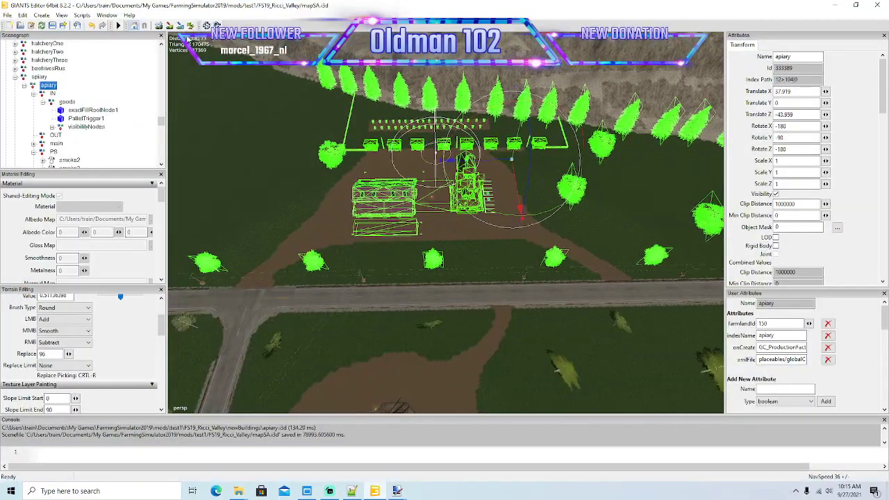
- Deselect the apiary, save the mapSA.i3d scene, and check the stream chat in Streamlabs OBS during the export
click(183, 121)
click(53, 26)
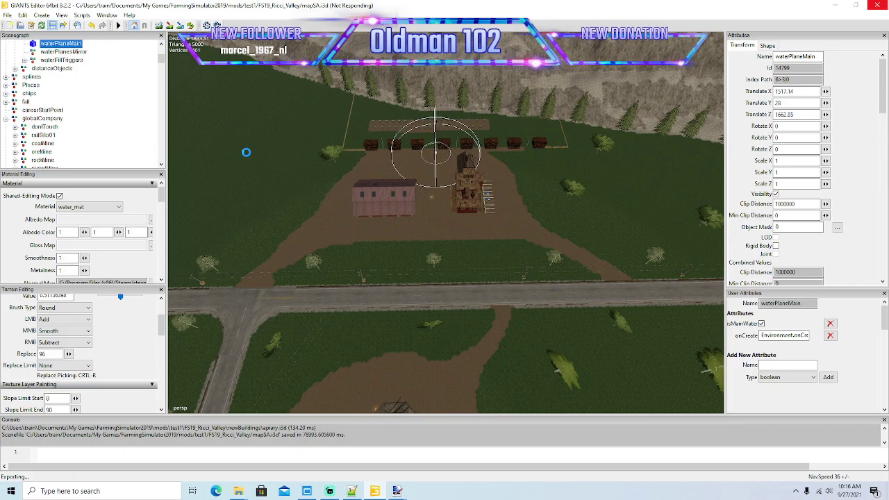
click(329, 491)
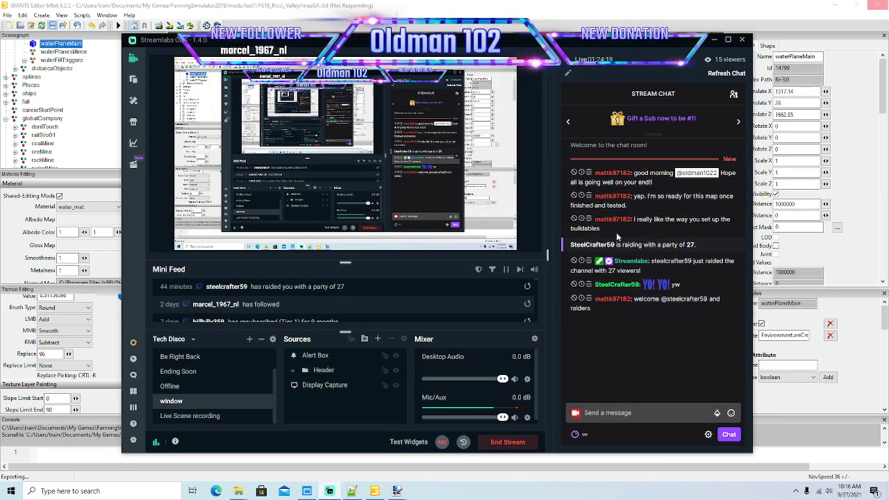
click(713, 39)
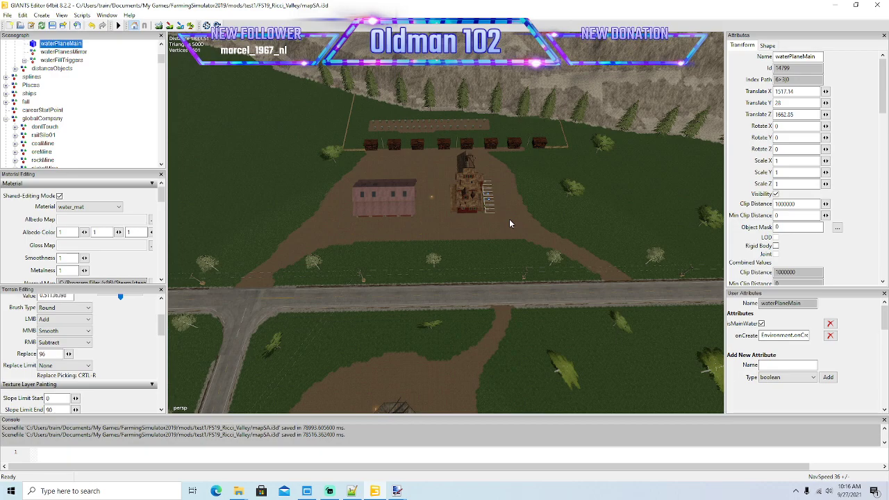
- Minimize GIANTS Editor, clear the File Explorer window from the desktop, and launch Farming Simulator 19
click(835, 5)
click(768, 83)
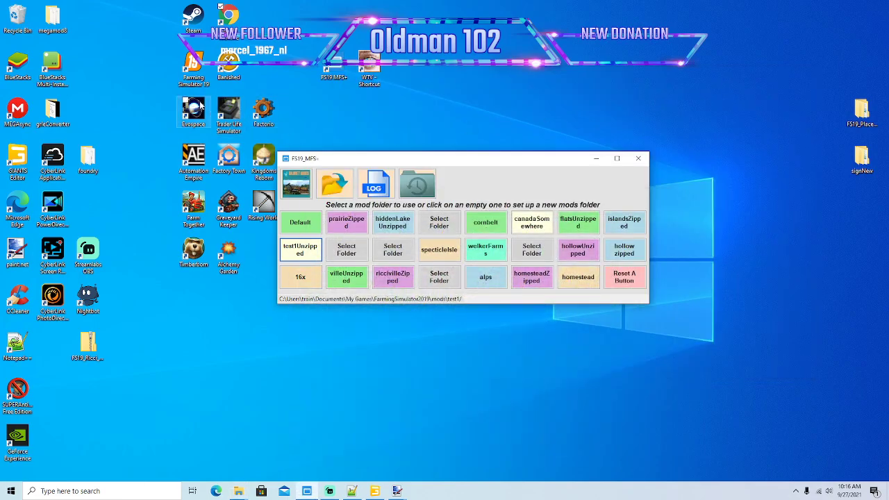
right_click(200, 70)
click(218, 76)
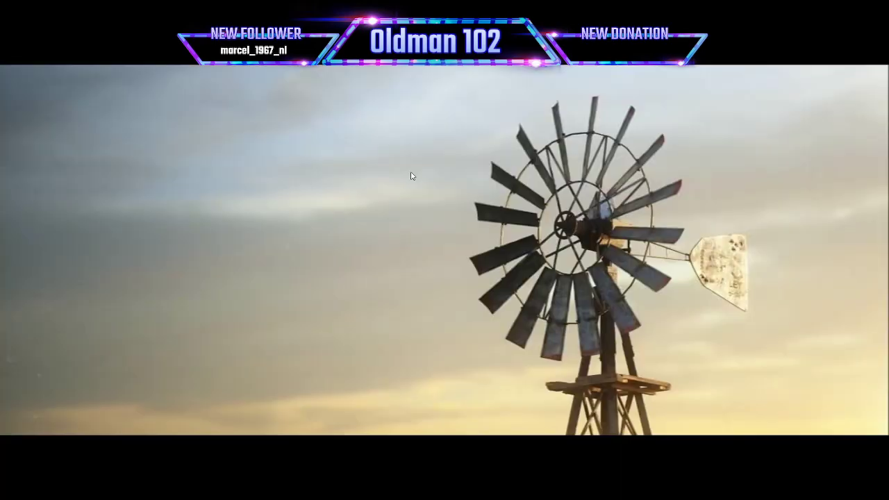
- Start a new career game in New farmer mode and continue through the map choice to character creation
click(411, 173)
click(62, 282)
scroll(351, 282, down, 7)
click(160, 422)
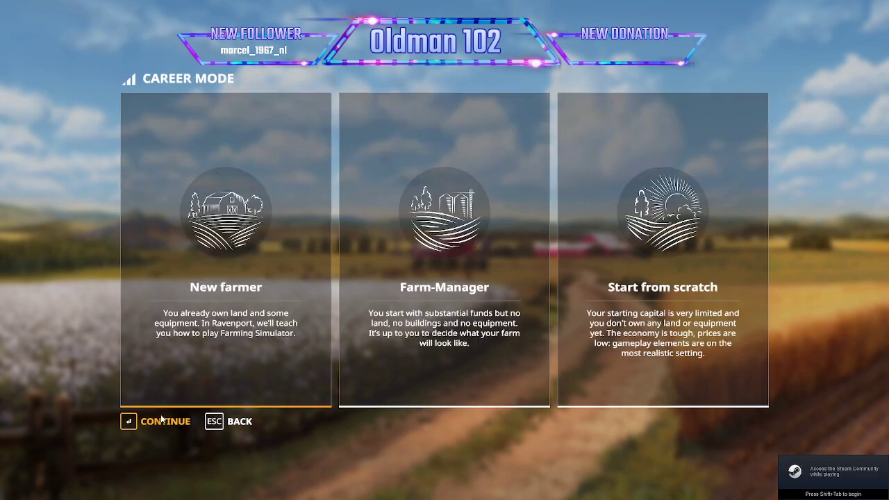
click(165, 420)
scroll(176, 376, down, 3)
click(172, 422)
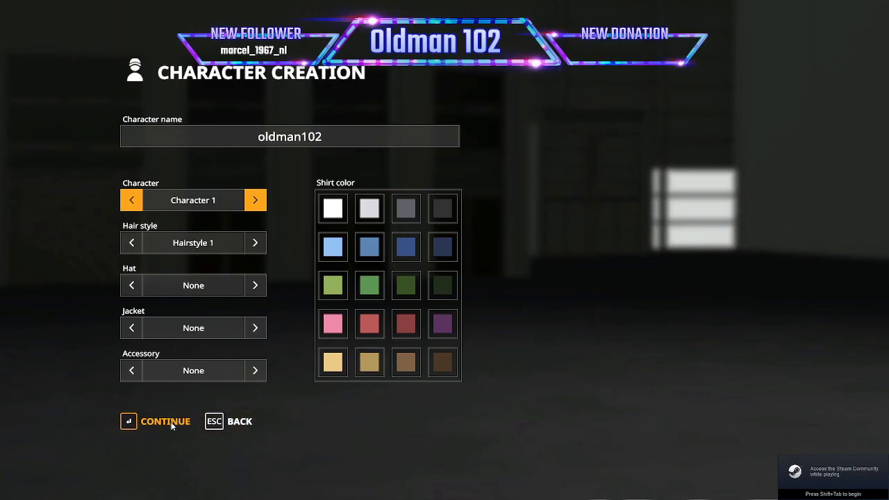
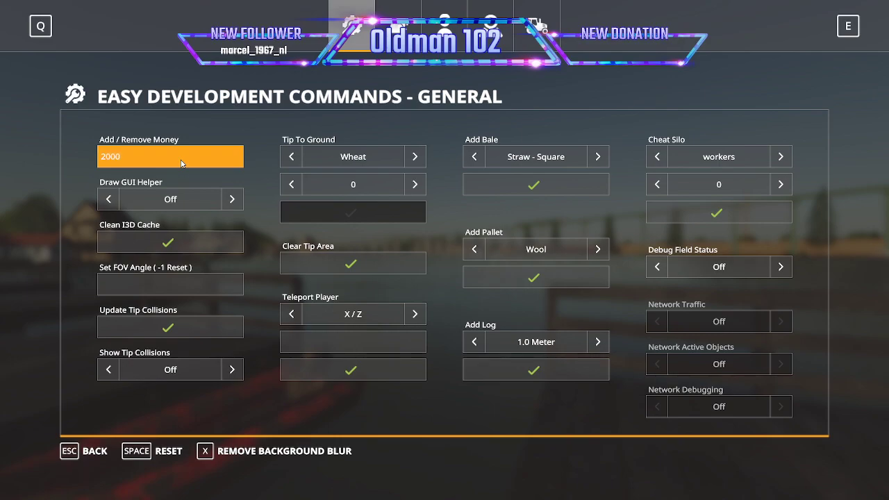
- Add 20,000,000 in money with Easy Development Commands and set the player speed multiplier to 4x with its warning off
key(Return)
key(e)
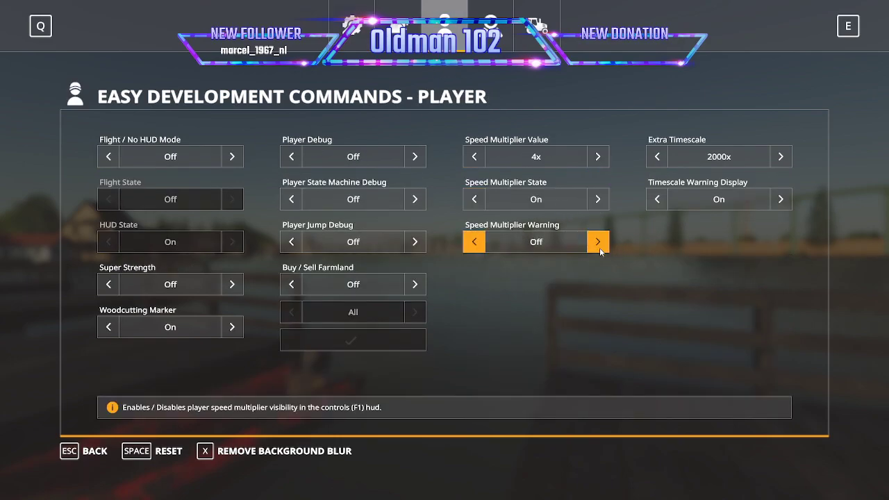
key(Escape)
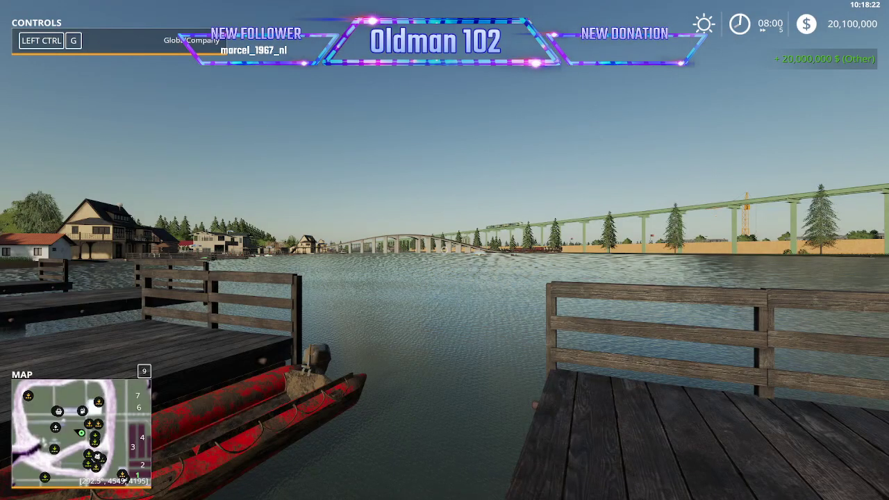
- Switch from the game to Notepad++, maximize the window, and show the end of the updated log.txt
key(alt+Tab)
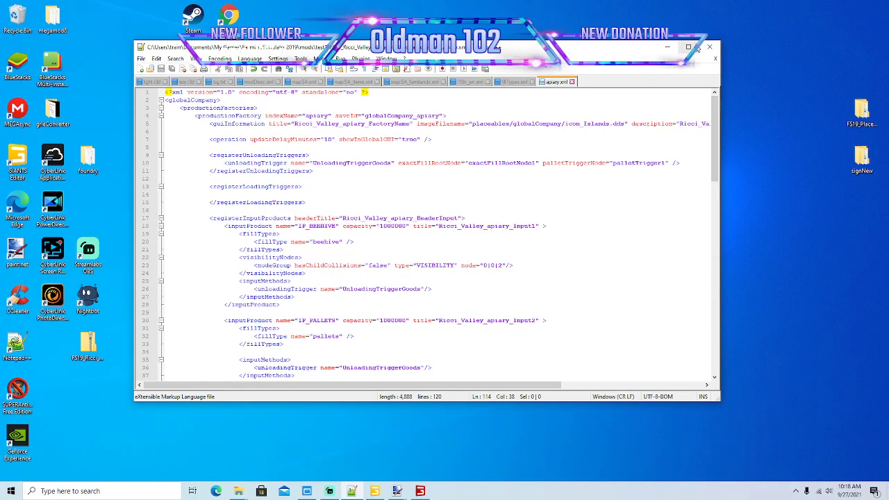
click(696, 48)
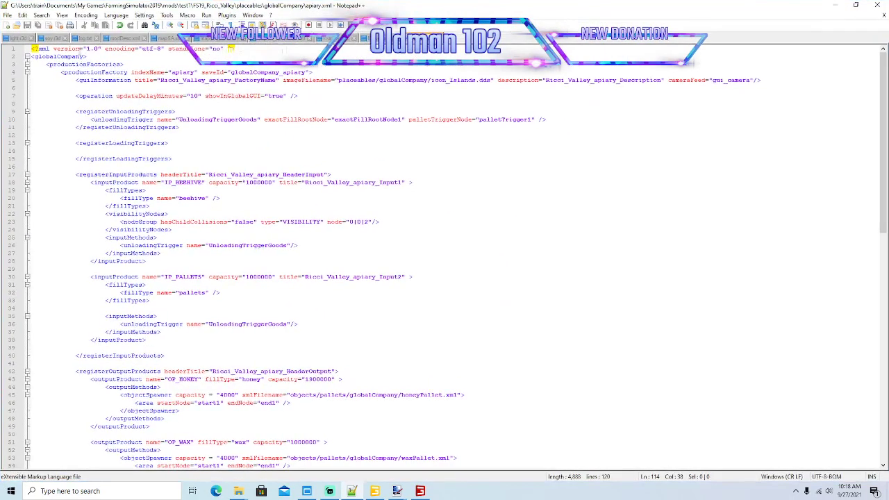
click(463, 284)
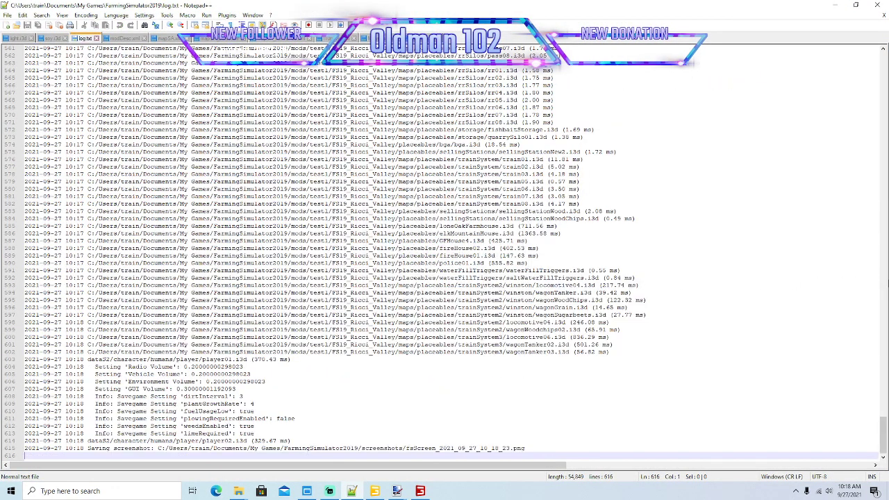
- Review the game's log.txt from the first line to the end for errors and warnings, then close the log
drag(883, 428, 846, 56)
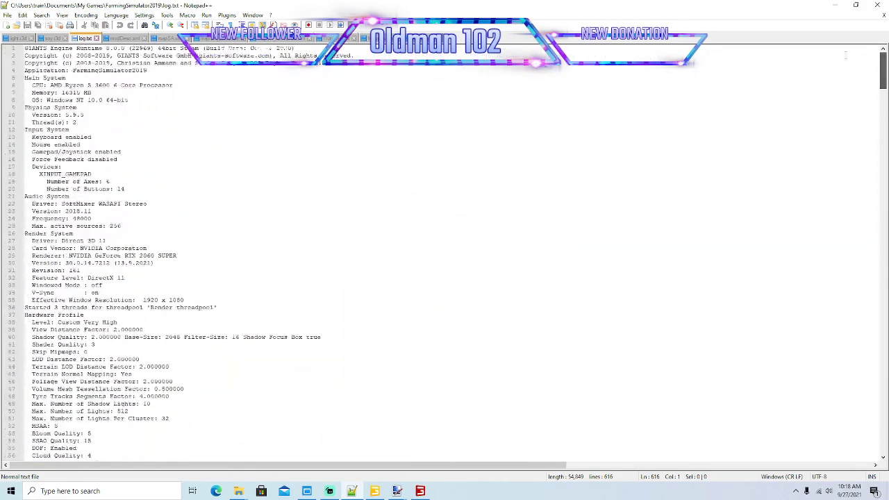
scroll(331, 185, down, 20)
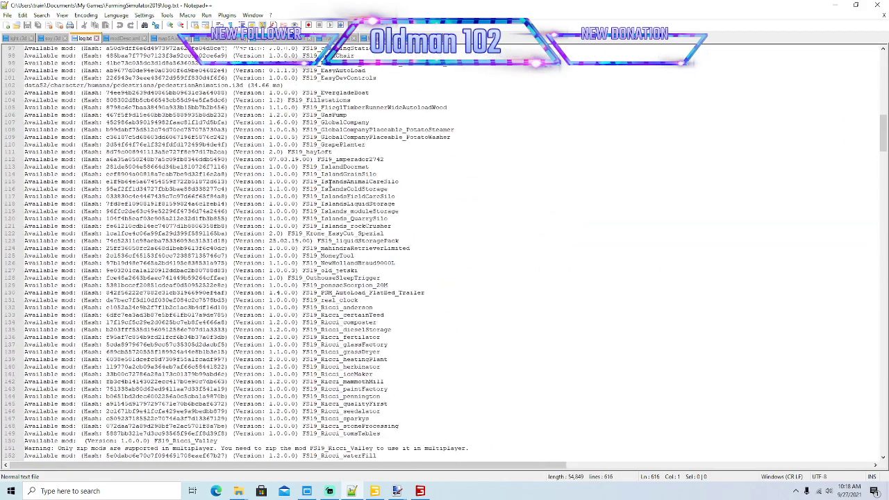
scroll(330, 183, down, 20)
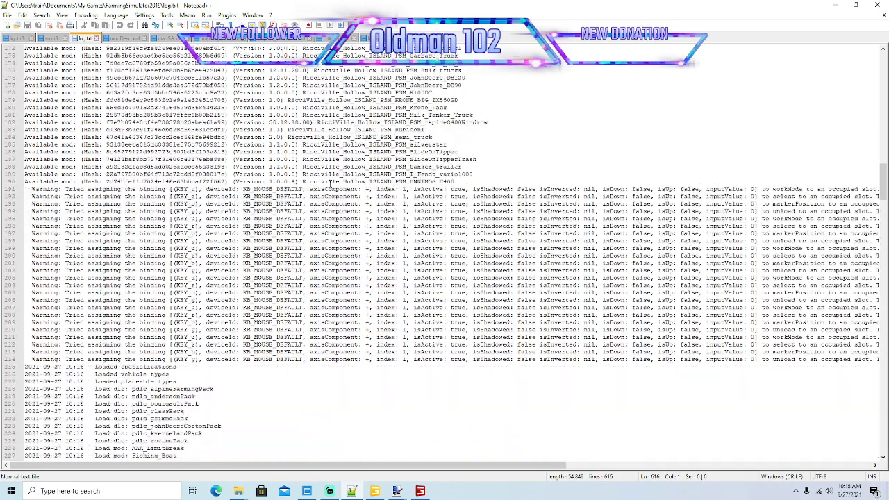
scroll(329, 183, down, 12)
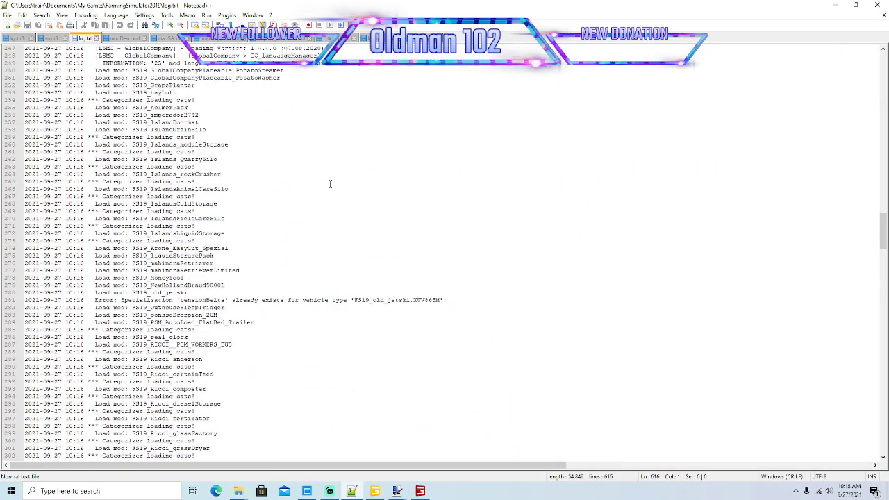
scroll(329, 183, down, 5)
click(92, 188)
scroll(284, 244, down, 14)
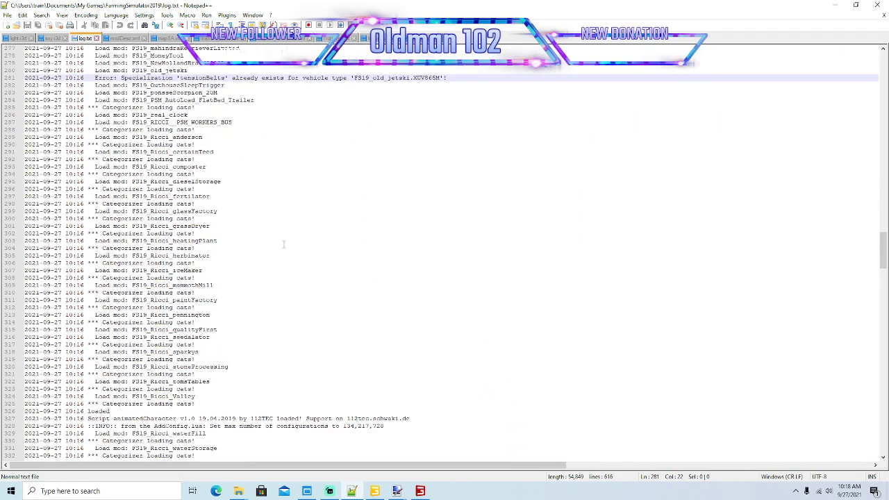
scroll(283, 243, down, 20)
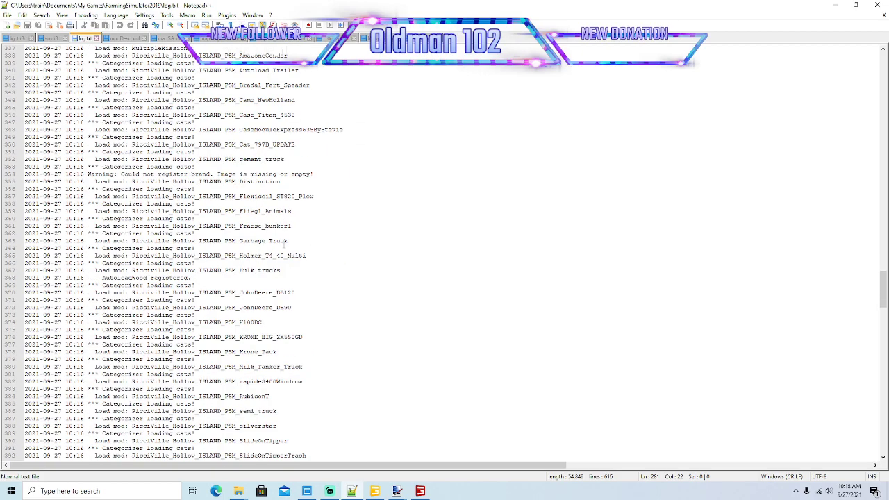
scroll(283, 242, down, 20)
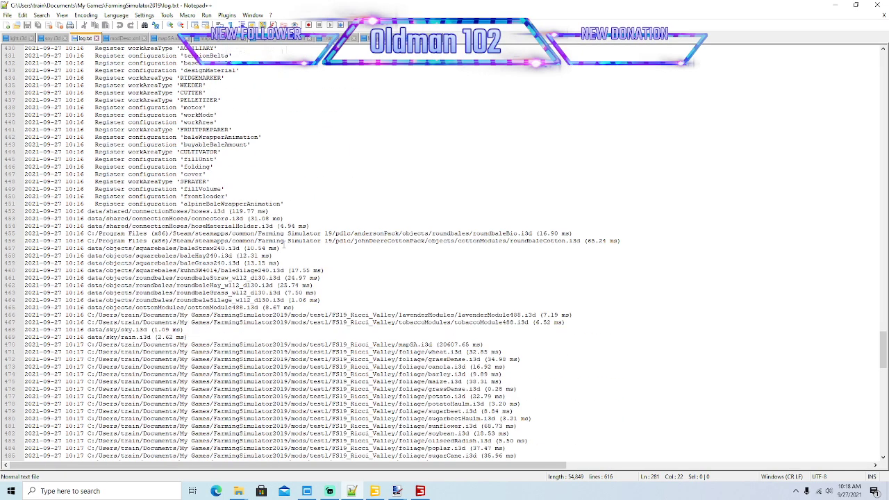
scroll(283, 247, down, 11)
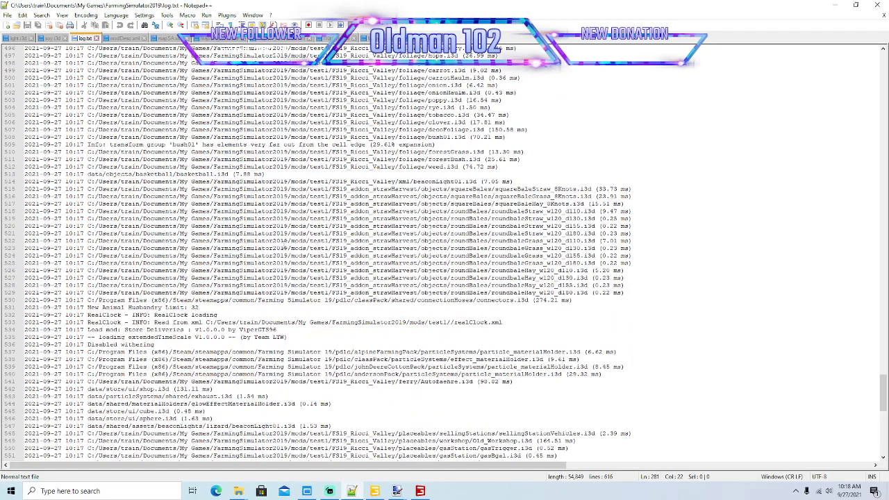
scroll(283, 247, down, 20)
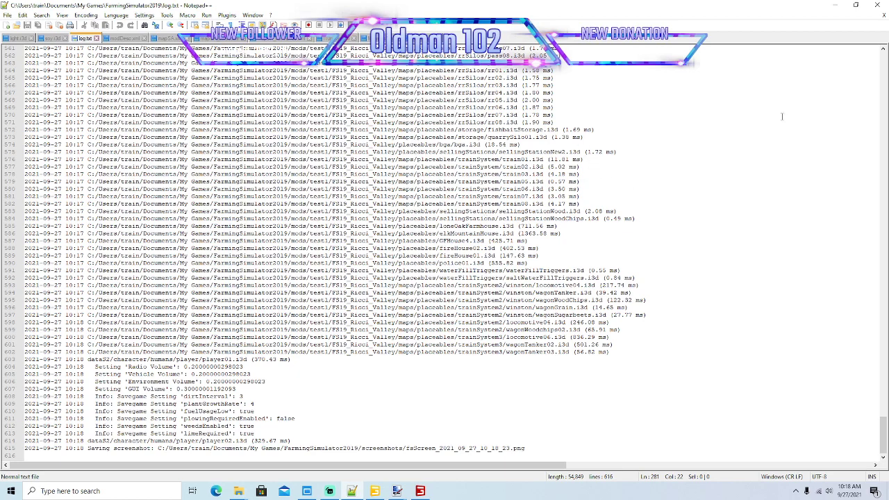
click(873, 7)
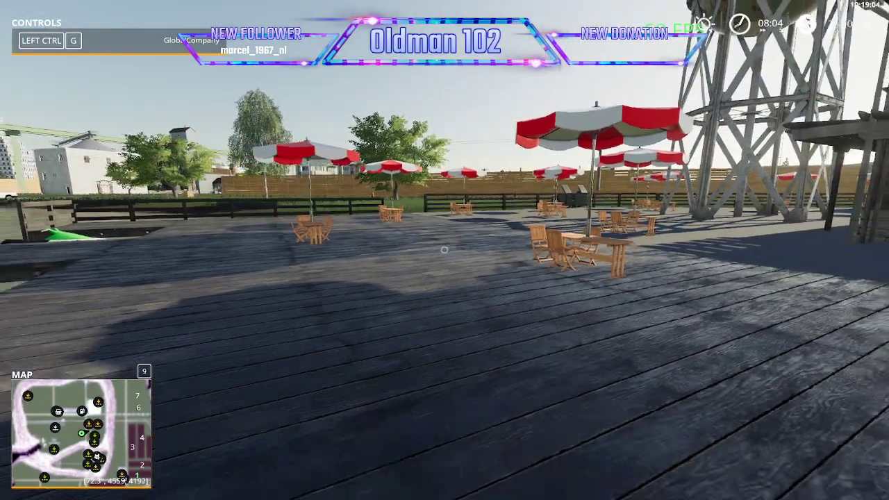
- Pick the Lizard Pickup 2014 from the Cars category of the vehicle shop and set its main color to light blue
key(p)
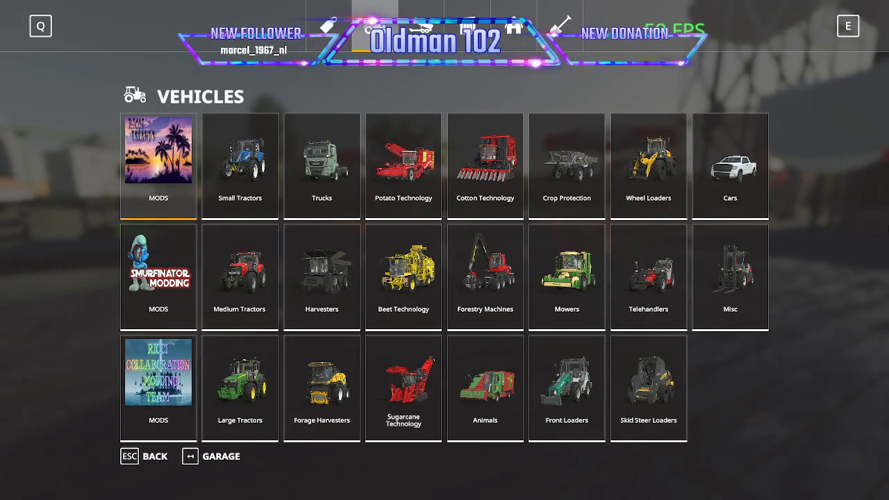
click(762, 212)
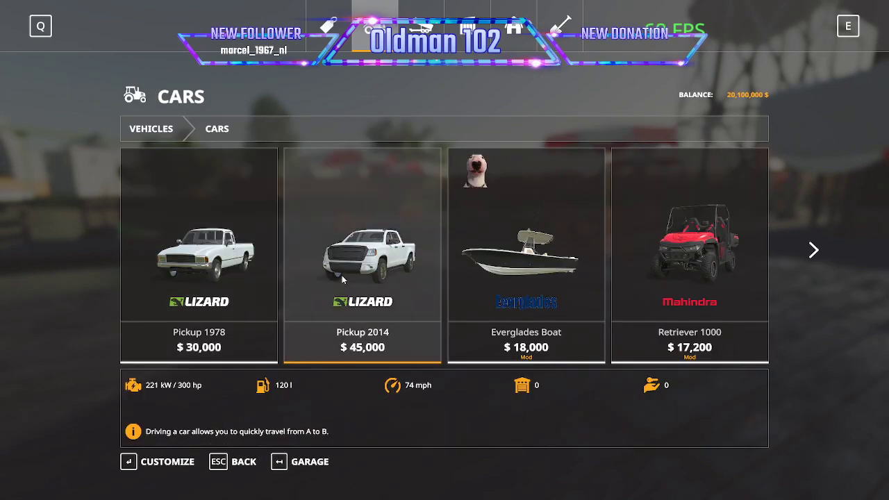
click(342, 275)
click(137, 281)
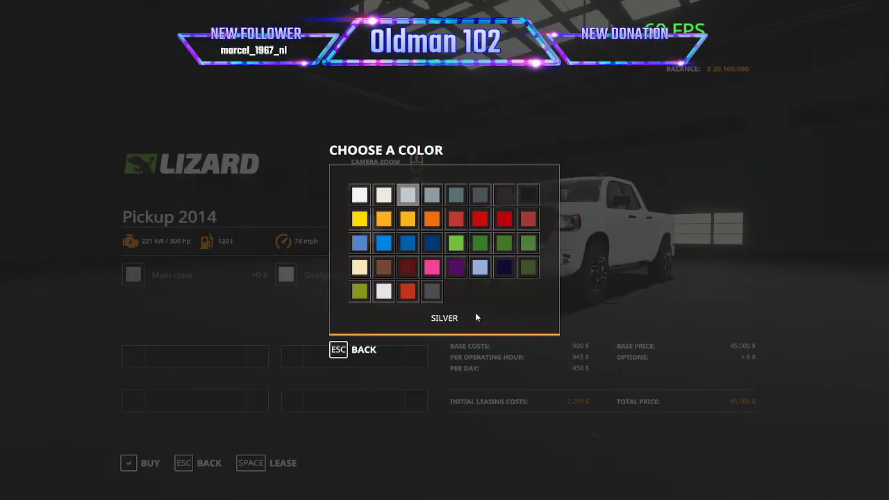
click(359, 242)
- Lease the customized Pickup 2014 and return to the game world
click(281, 463)
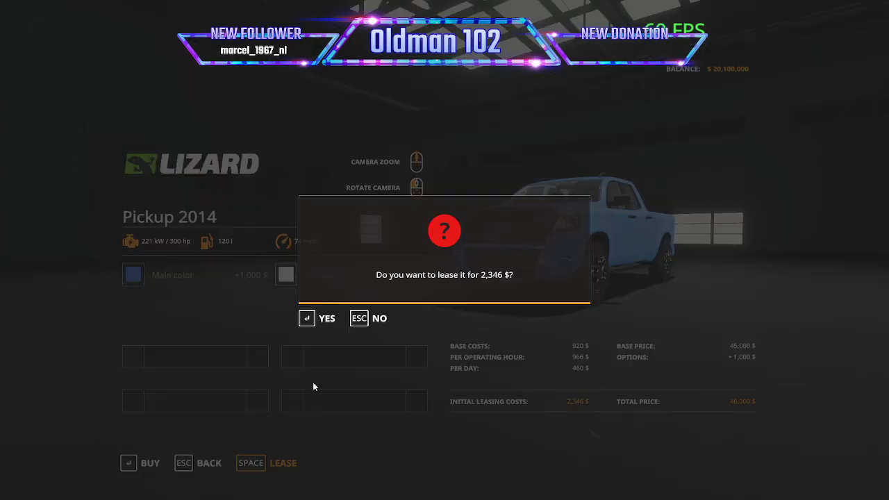
click(327, 321)
click(329, 317)
key(Escape)
key(Escape)
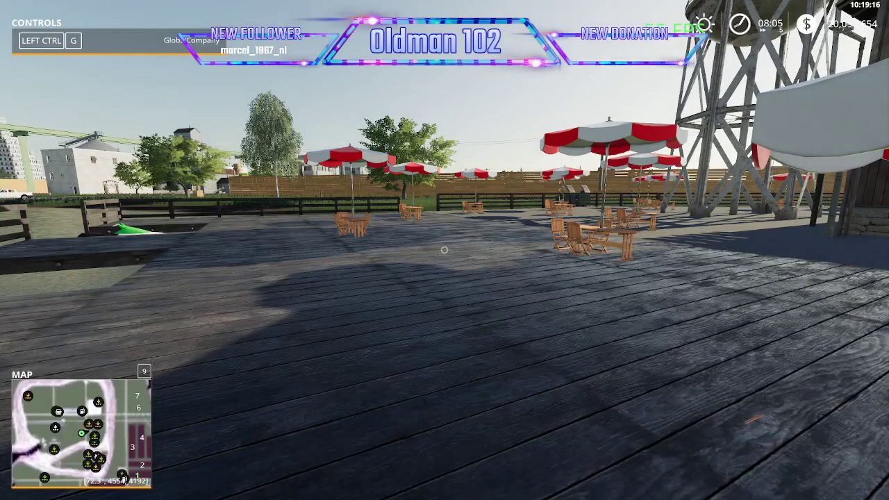
- Switch into the leased pickup and drive it out through the lot's gate onto the main road
key(Tab)
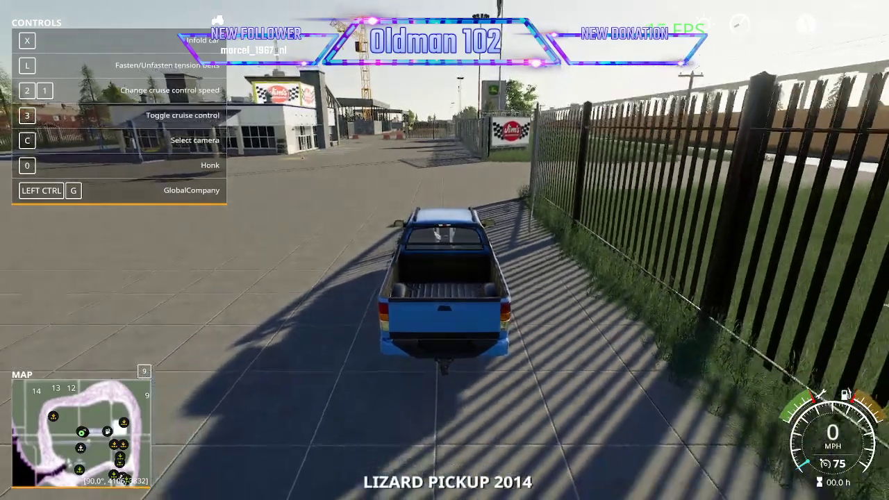
scroll(444, 249, down, 5)
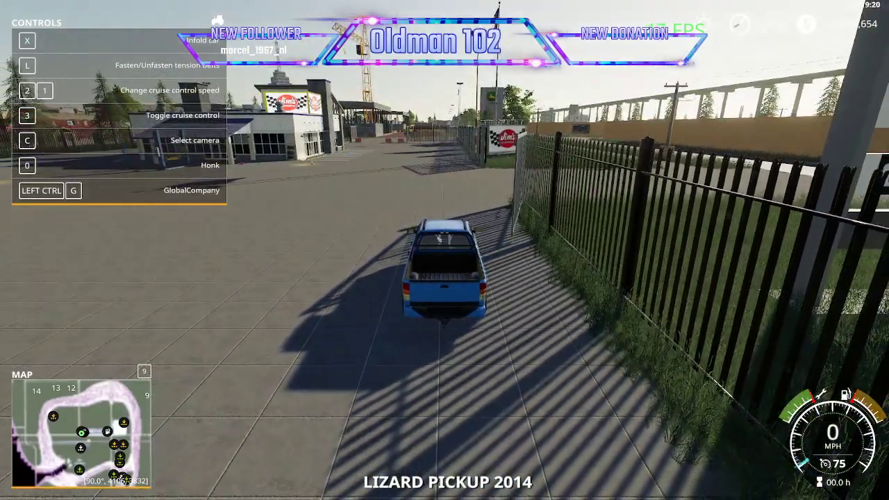
key(w)
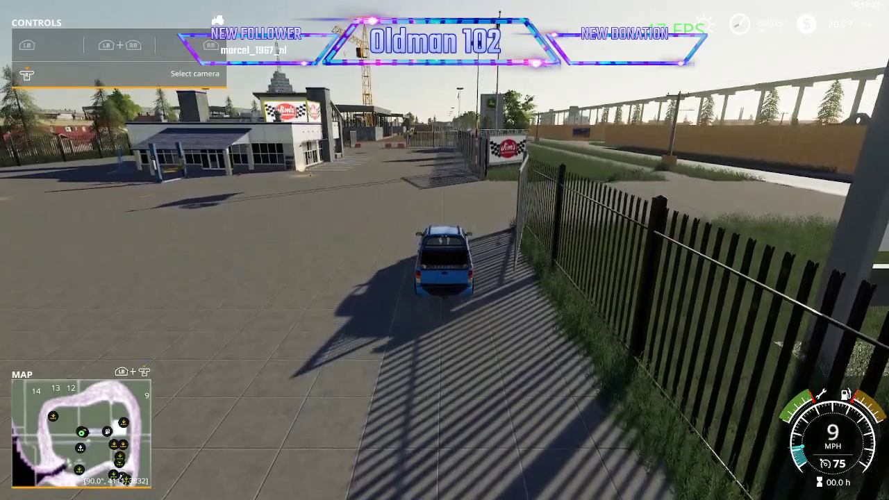
key(a)
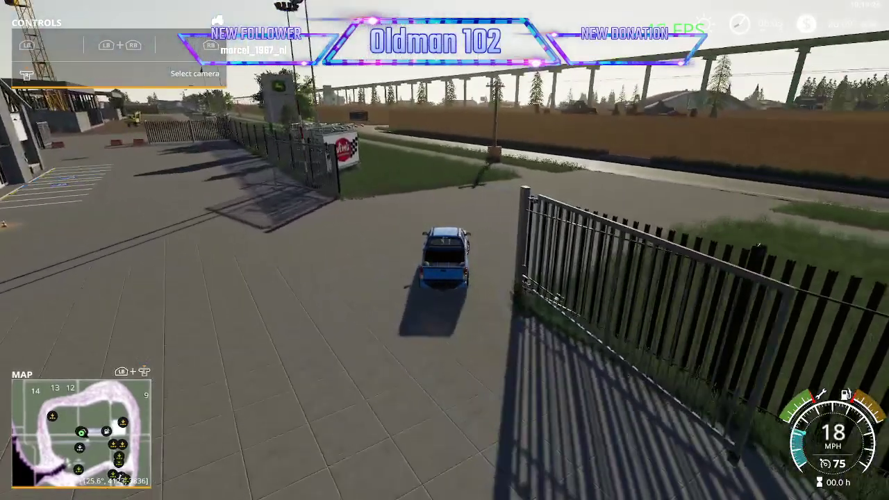
key(d)
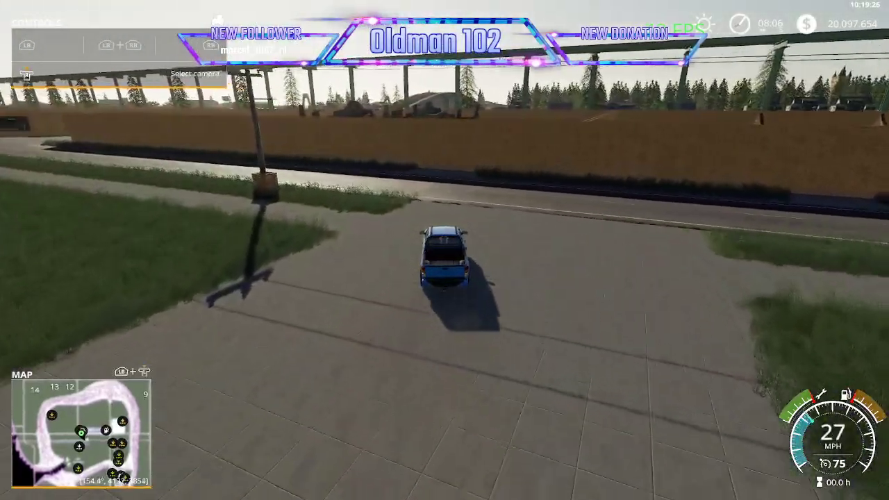
key(a)
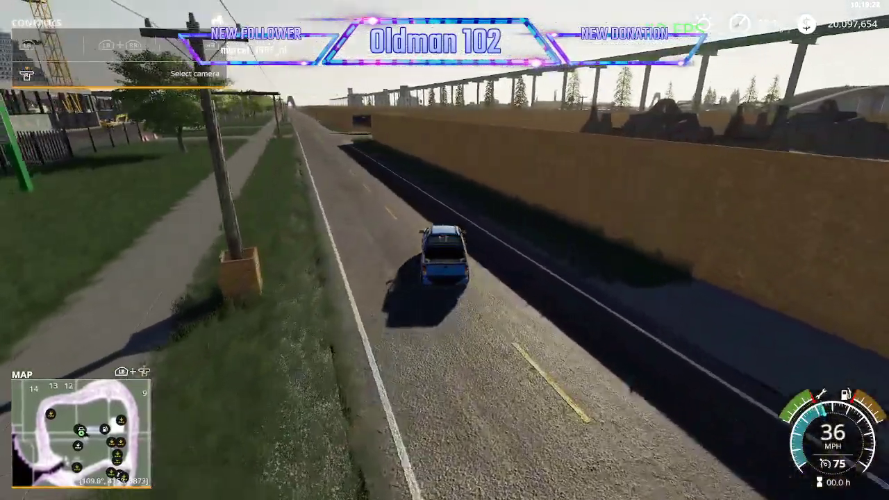
- Drive the pickup along the main road and slow down beside the walled lots with the "Future home of McDonald's" sign
key(w)
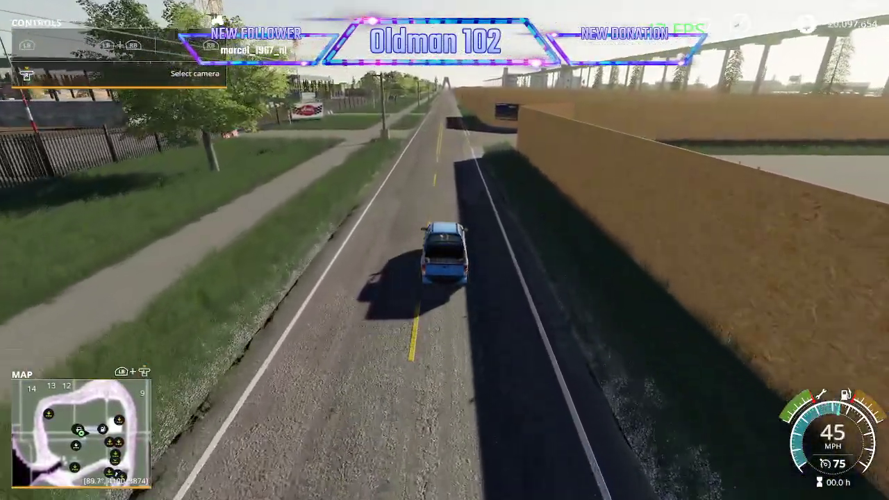
key(w)
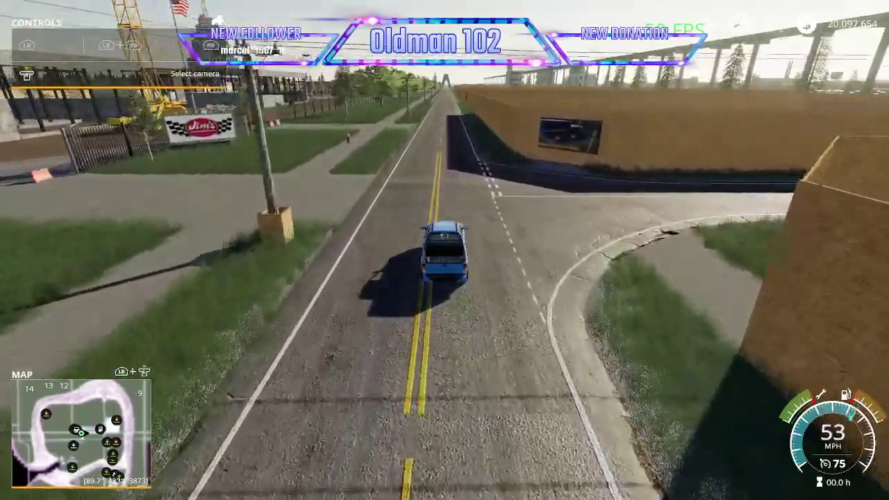
key(w)
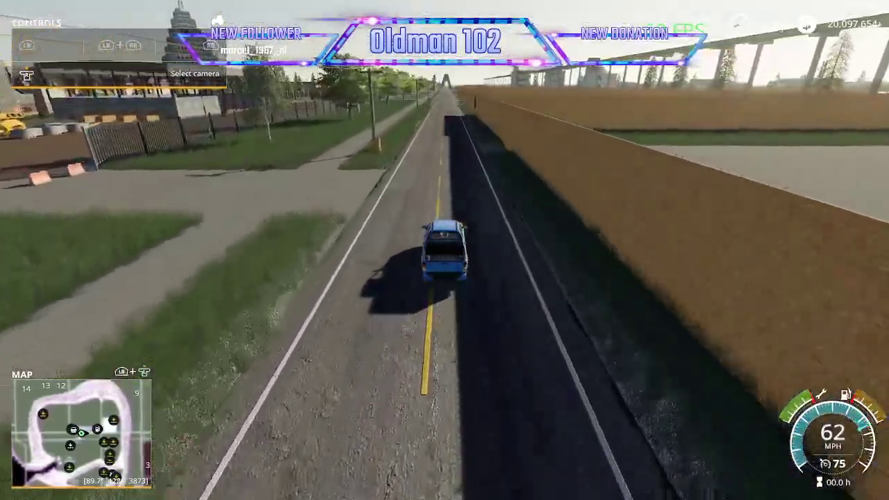
key(w)
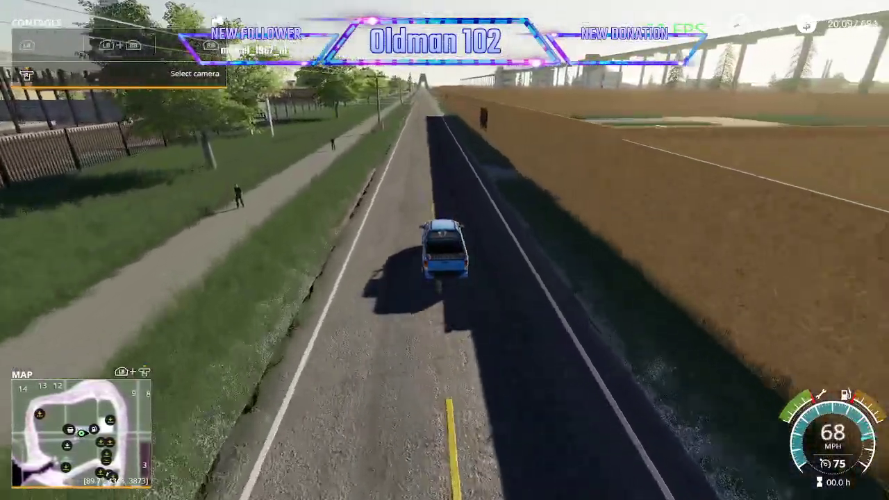
key(s)
key(s)
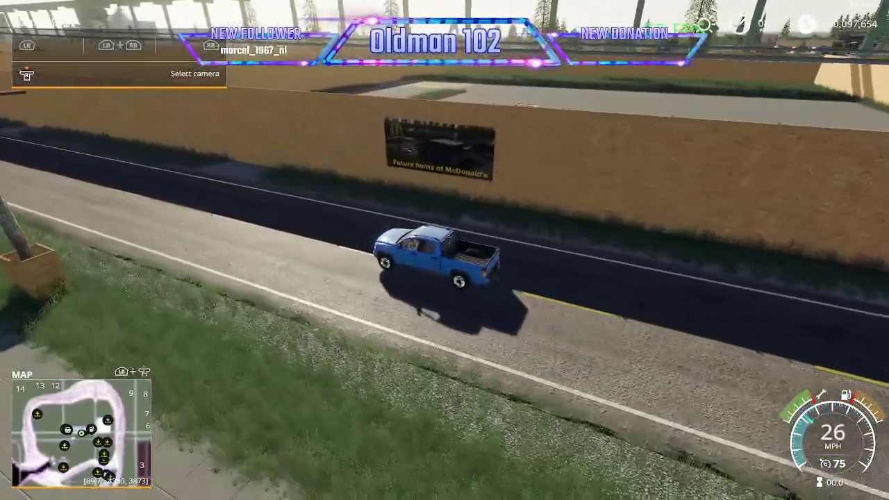
key(s)
key(s)
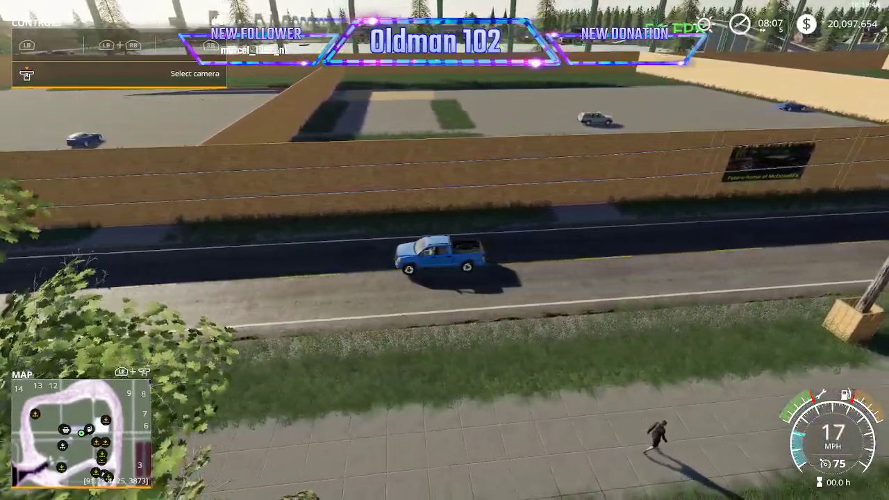
- Cruise slowly past the walled lots around the "Future home of KFC" sign to inspect them from the side
key(w)
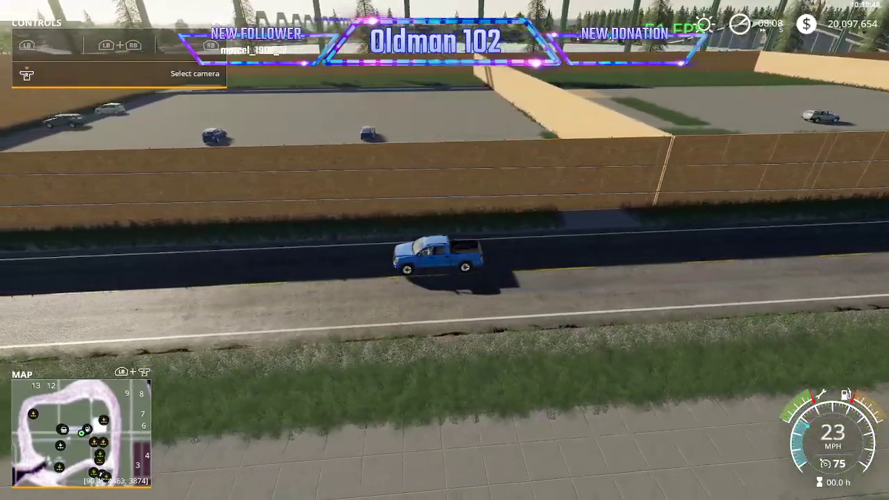
key(w)
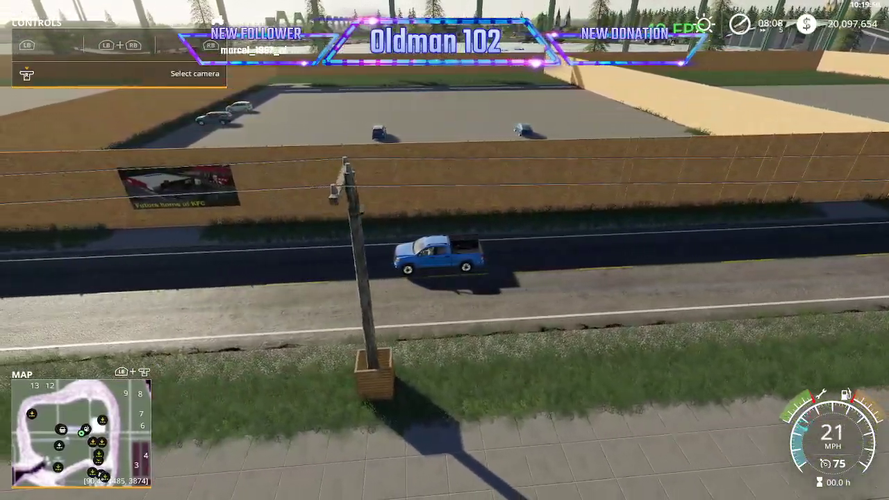
key(w)
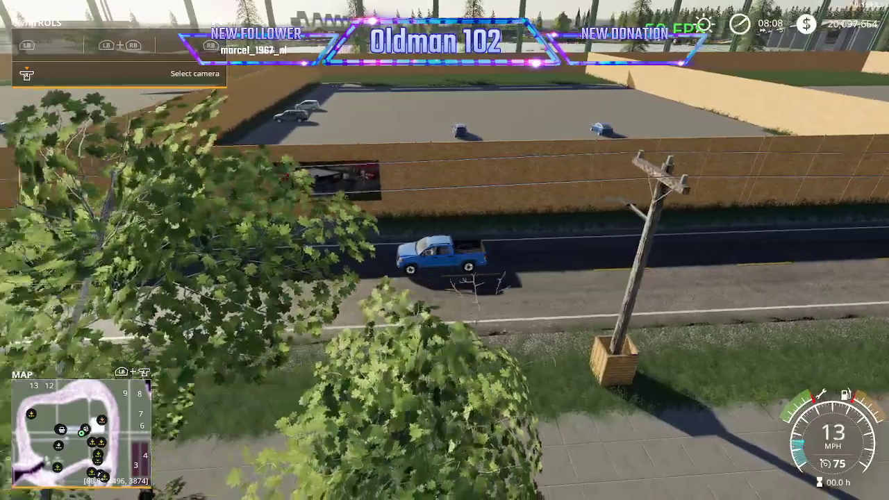
key(w)
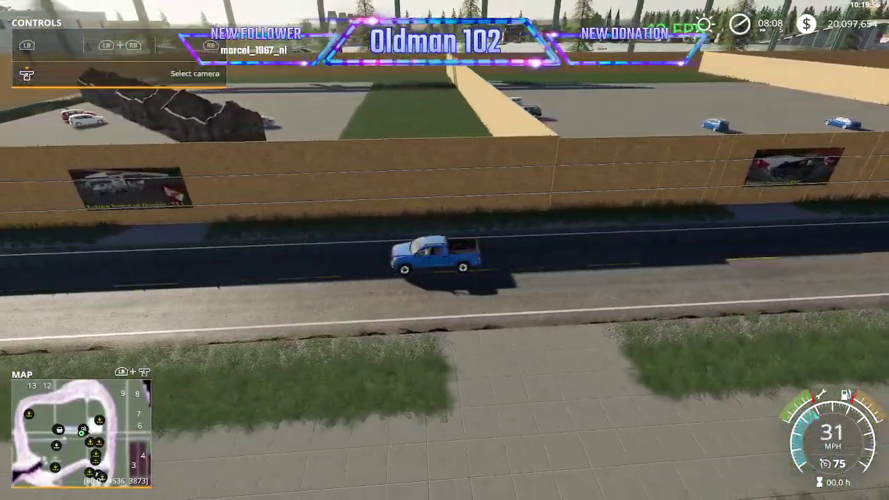
- Turn the pickup right at the intersection and follow the side road between the walled lots toward the green overhead structure
key(s)
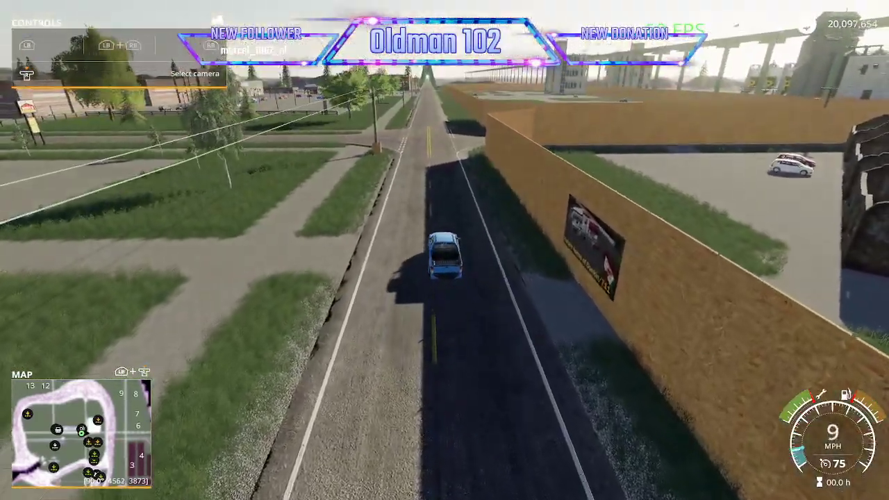
key(w)
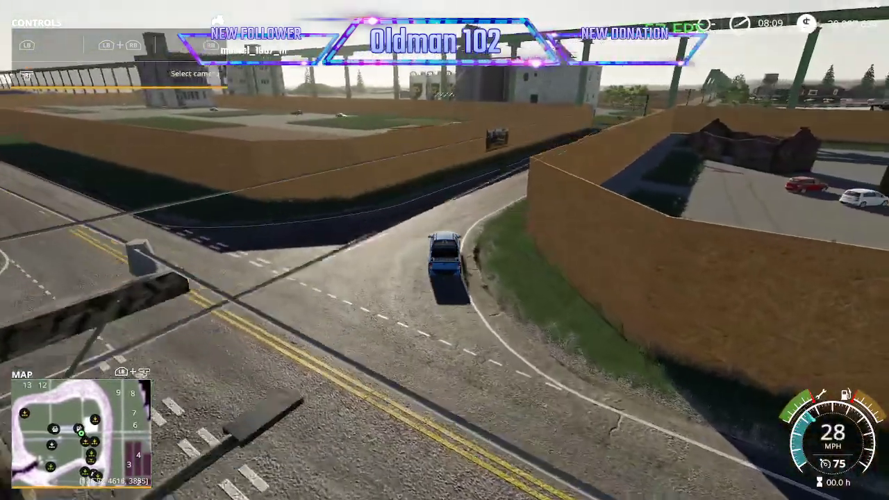
key(s)
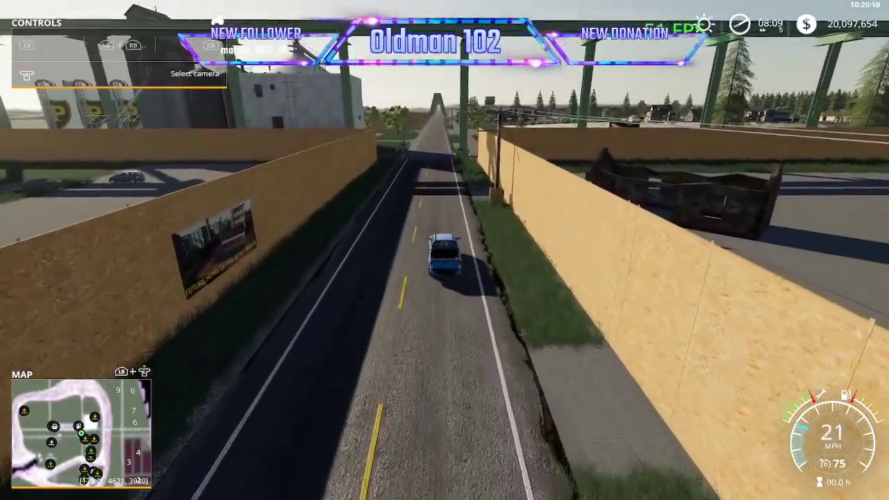
key(w)
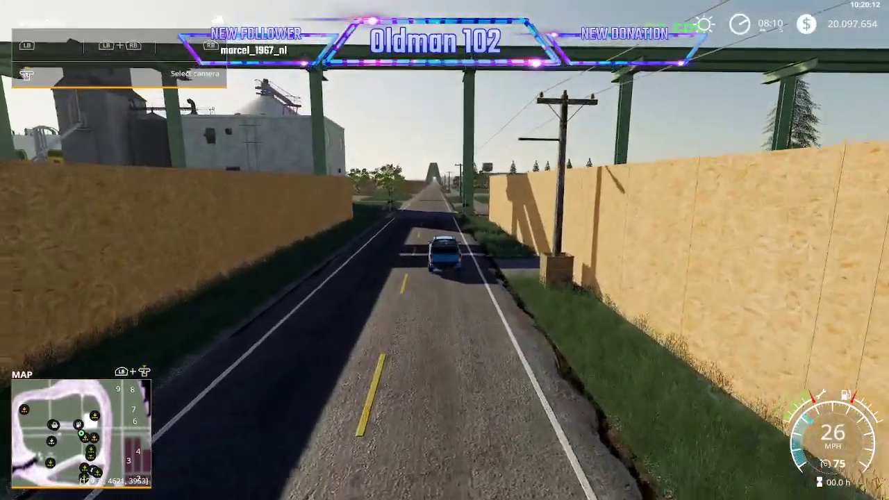
- Drive the pickup under the green overhead structure and over the railroad crossing, slowing down past the boat trailer parking
key(s)
key(w)
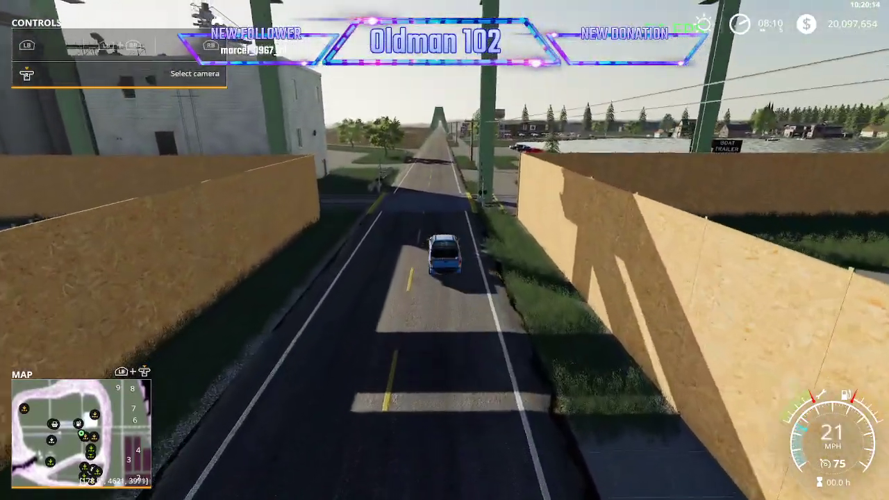
key(w)
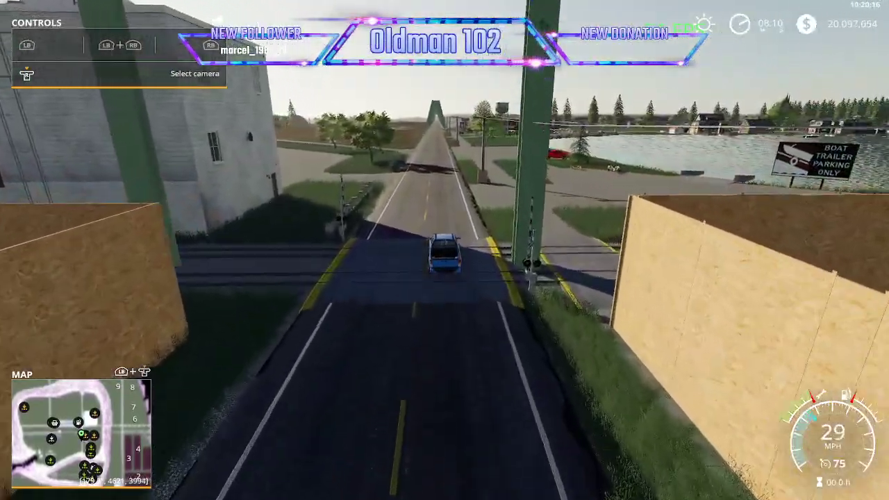
key(w)
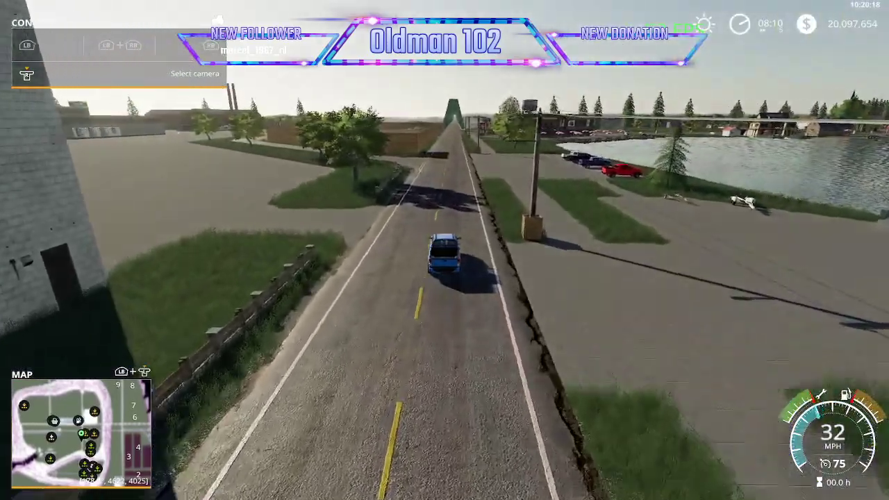
key(s)
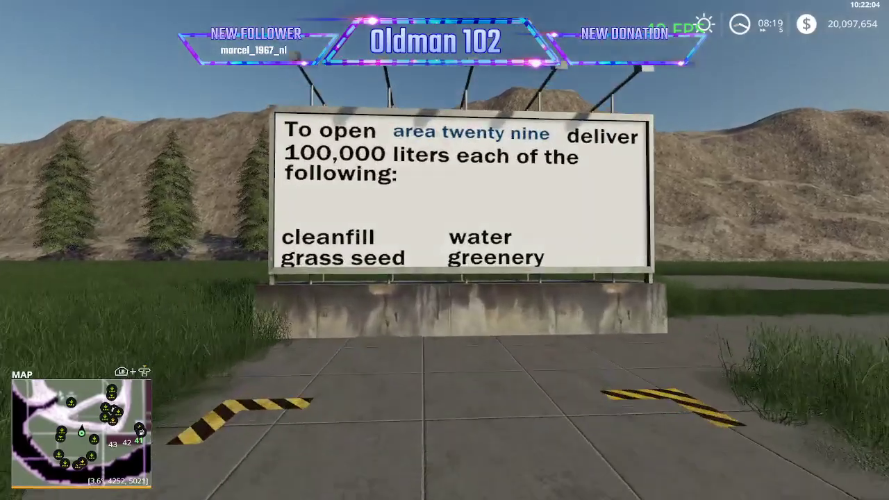
- Back away from the "area twenty nine" delivery sign, return to the road and get into the pickup
key(s)
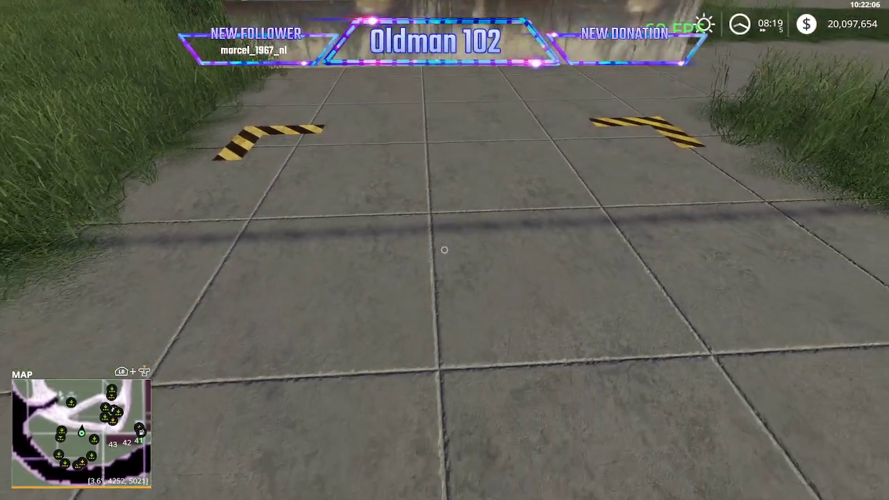
key(s)
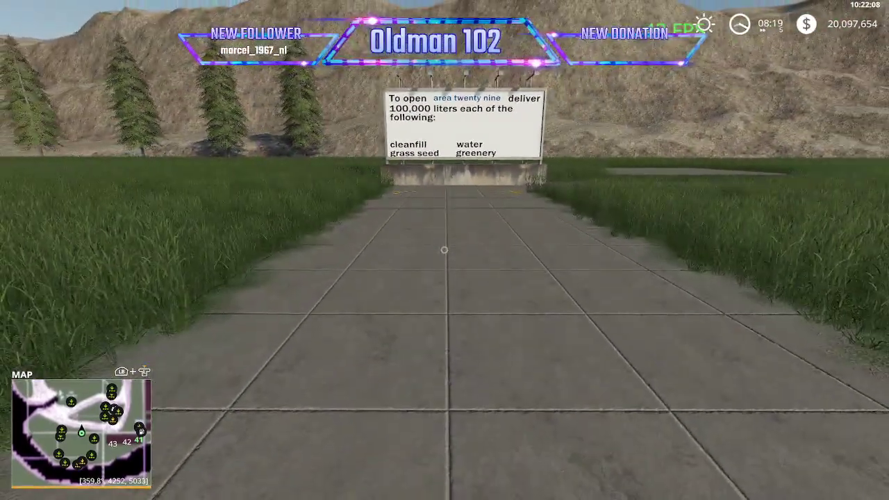
key(w)
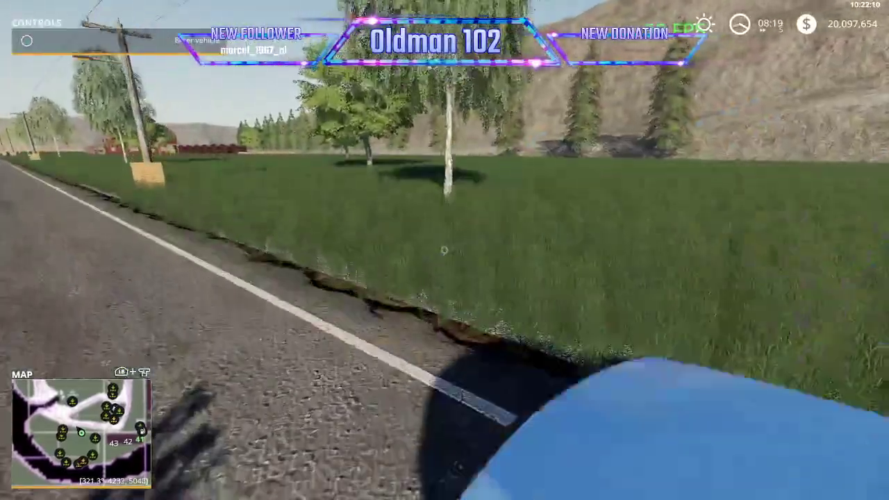
key(e)
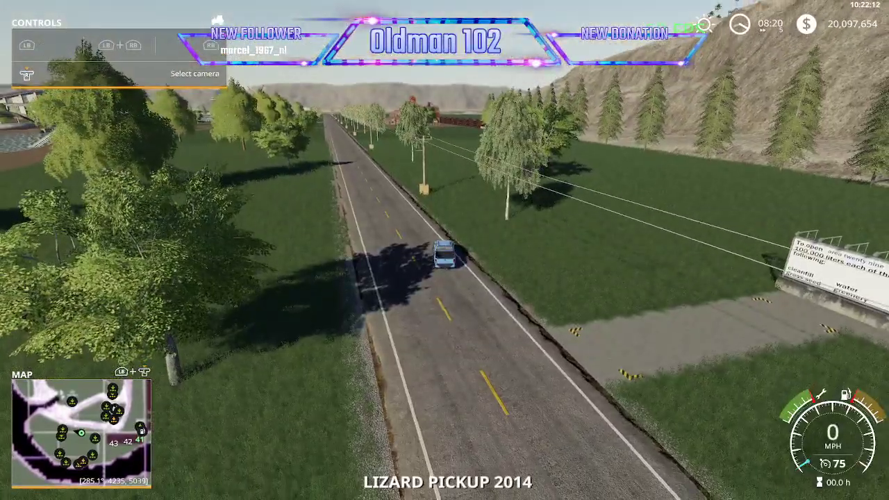
- Drive the pickup along the tree-lined road and turn right onto the dirt driveway leading to the red building
key(w)
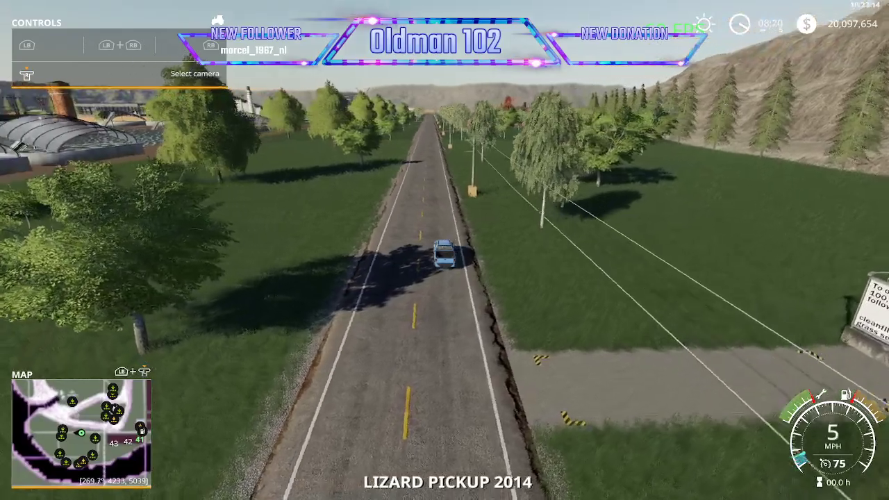
key(w)
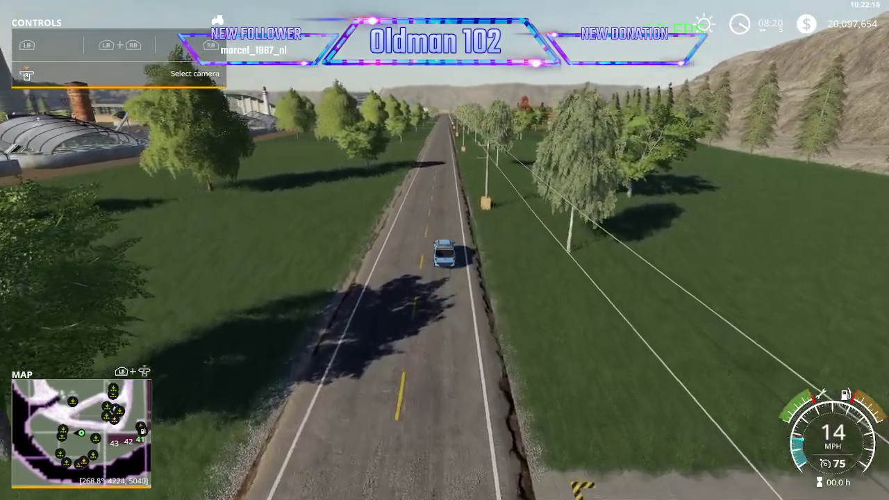
key(w)
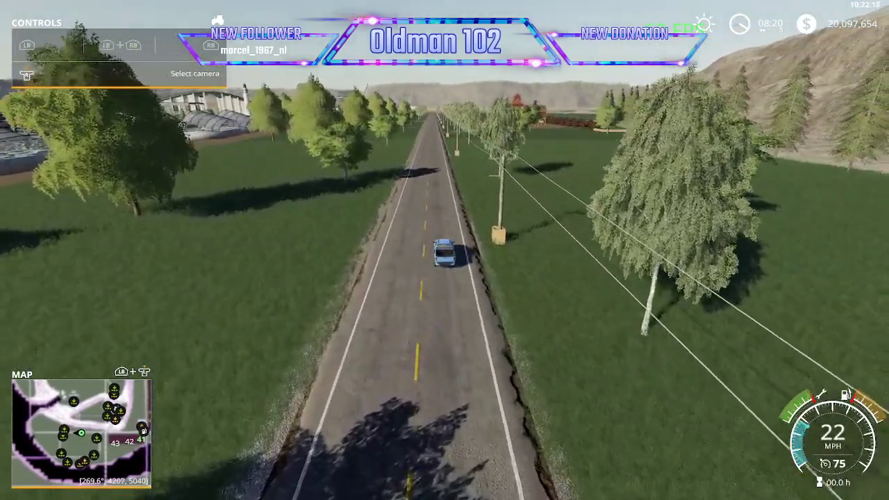
key(w)
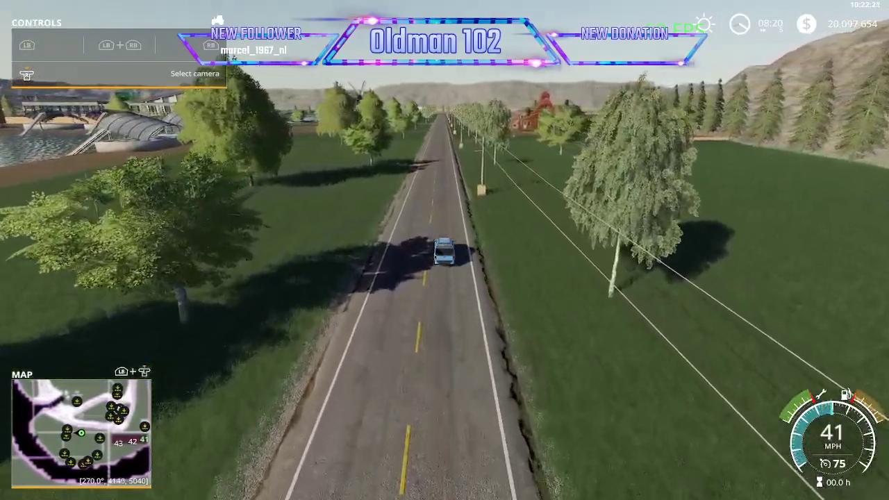
key(w)
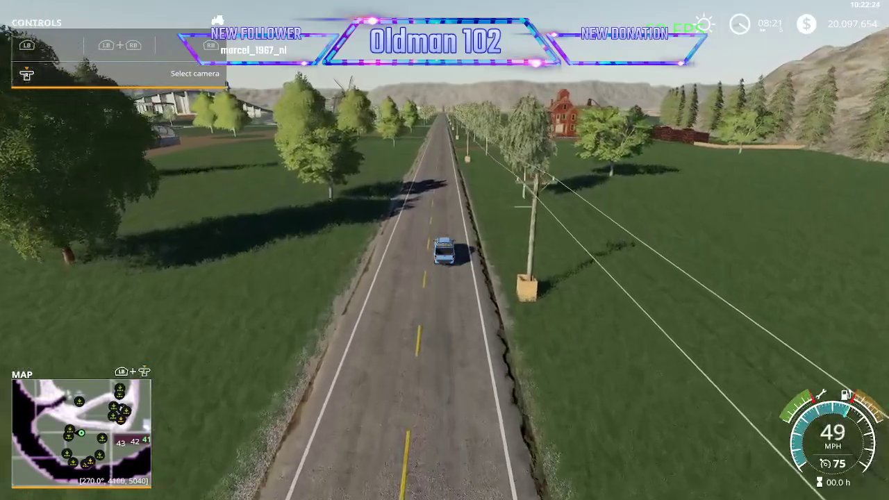
key(w)
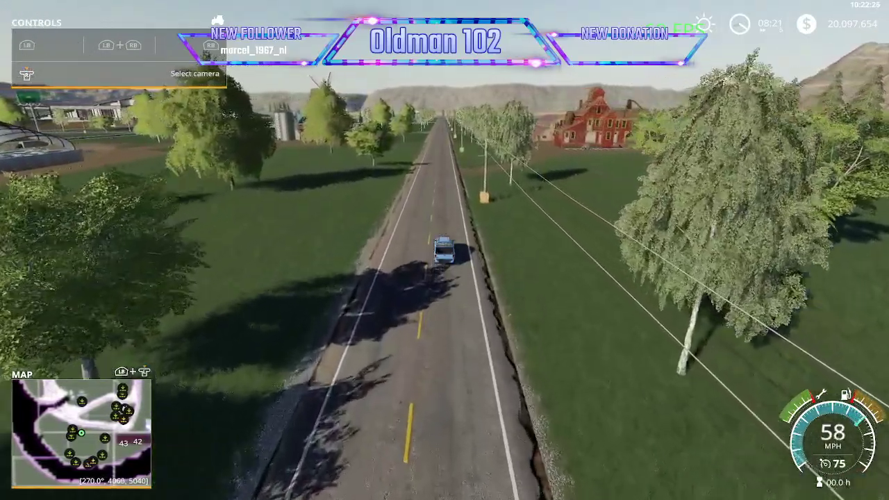
key(d)
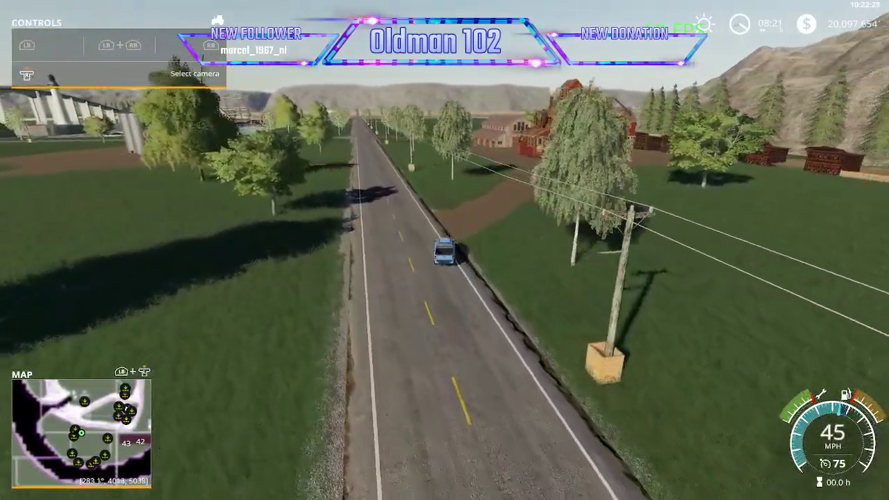
key(d)
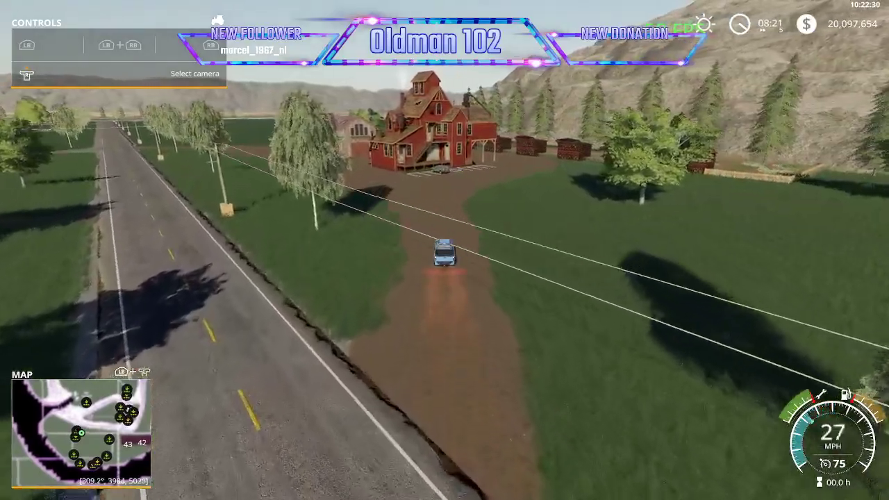
- Get out of the pickup and walk around the red building and the long barn to inspect the site
key(e)
key(w)
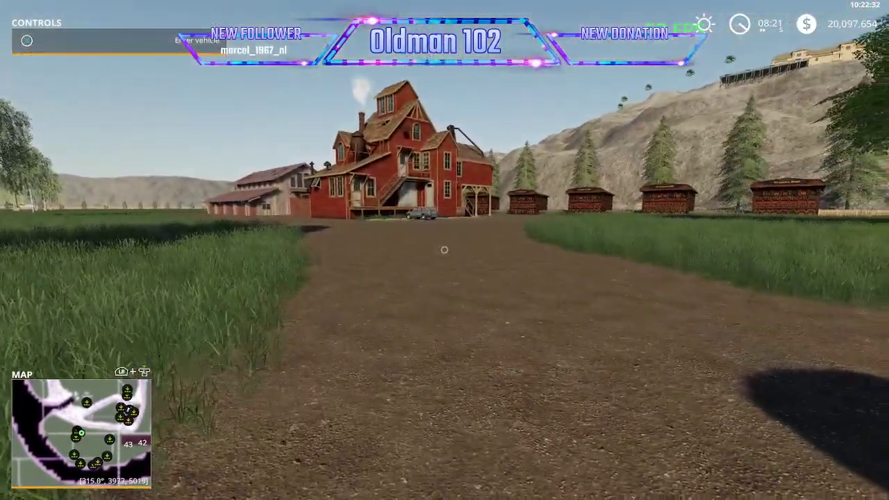
key(w)
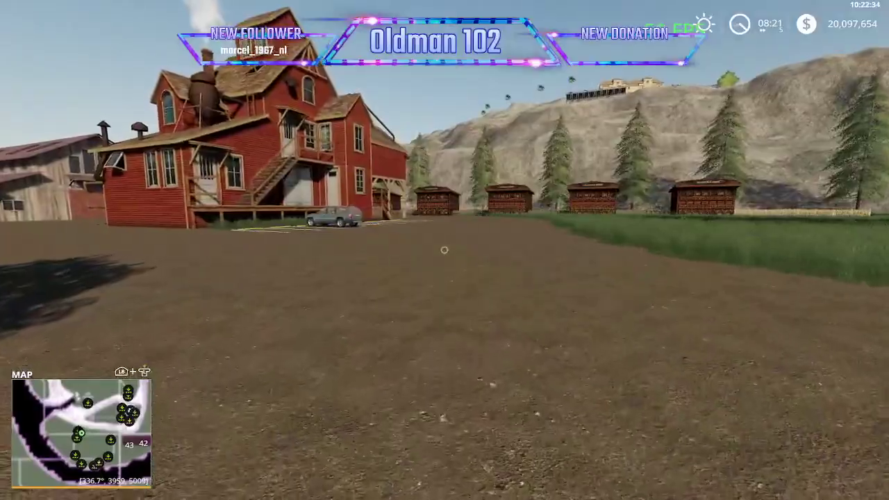
key(w)
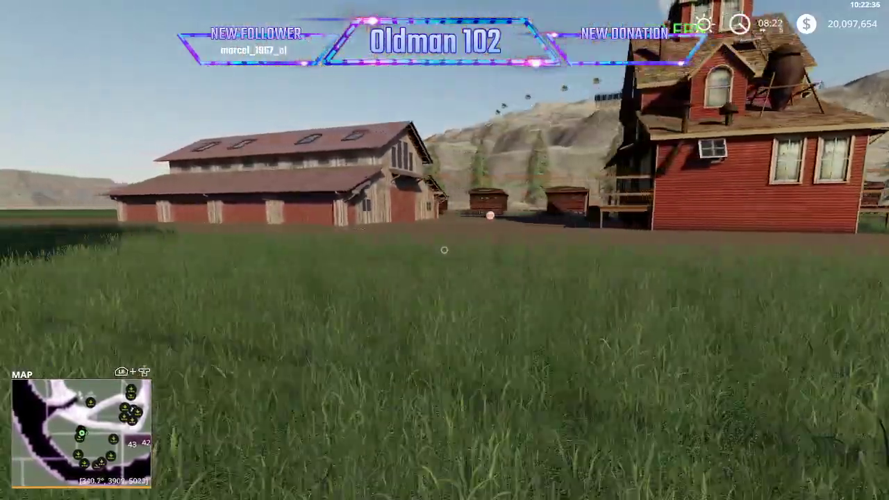
key(w)
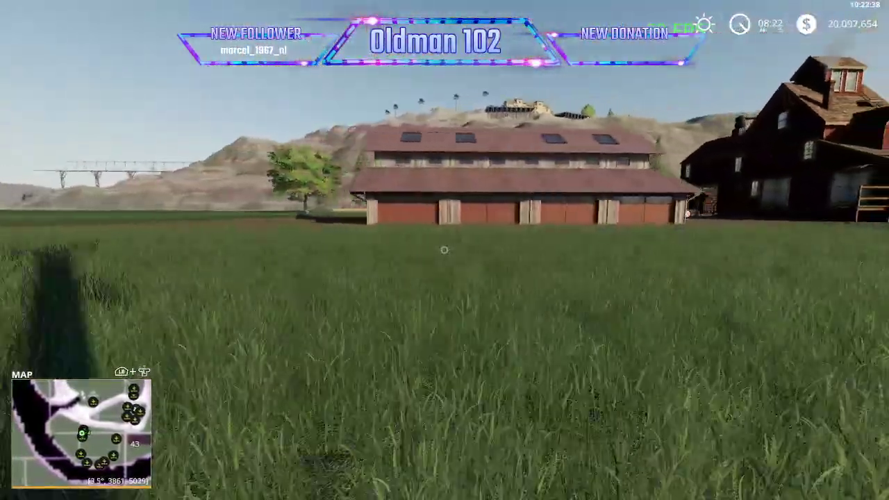
key(w)
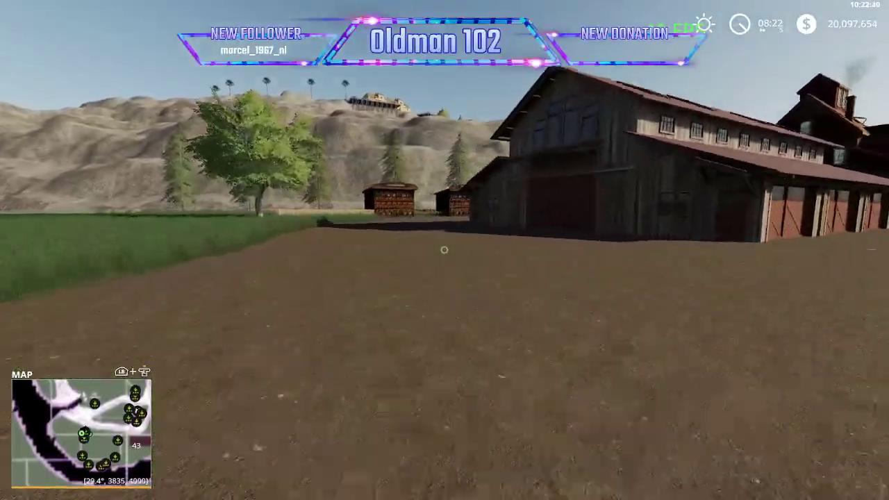
key(w)
key(s)
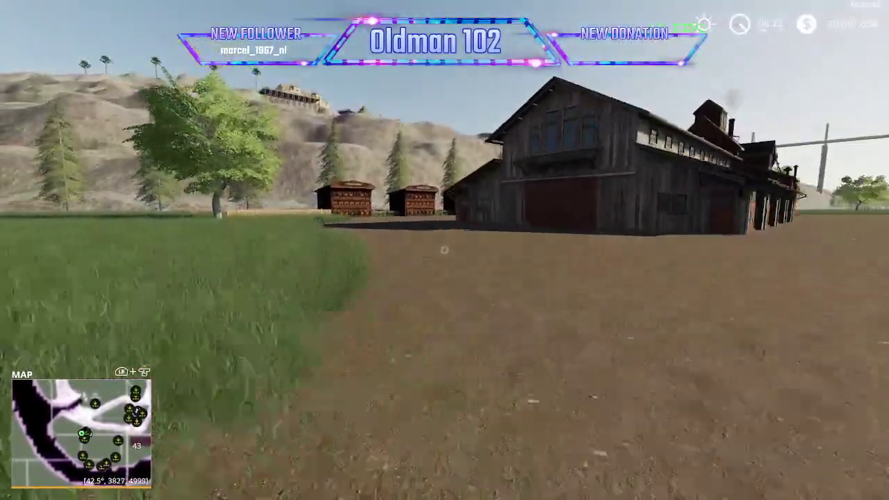
key(s)
- Show the lands on the map, buy the parcel containing the Apiary, and return to the game
key(Escape)
key(Down)
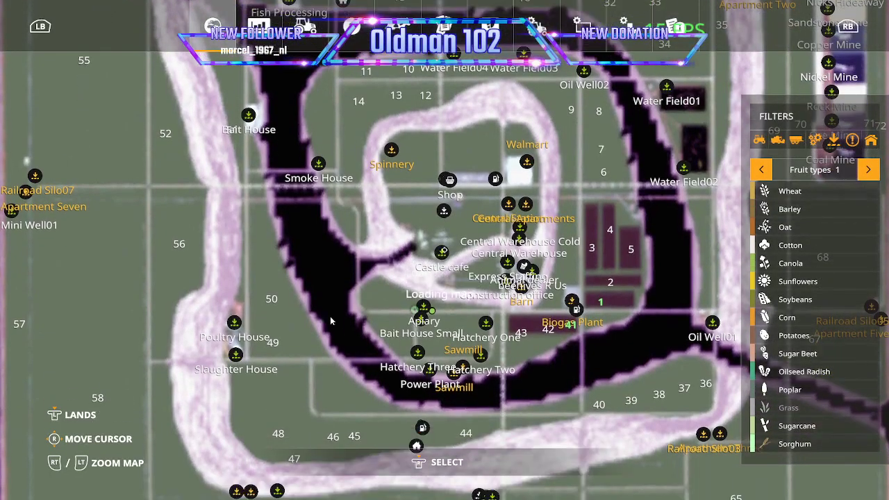
scroll(330, 321, up, 3)
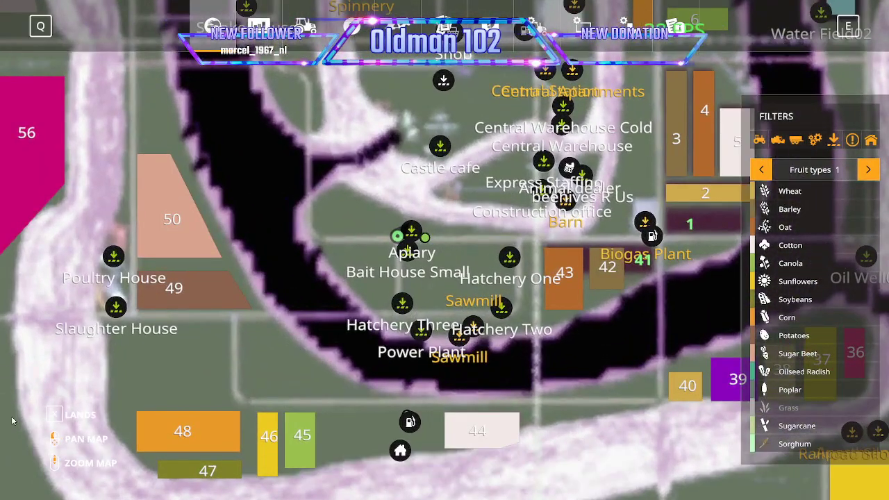
key(x)
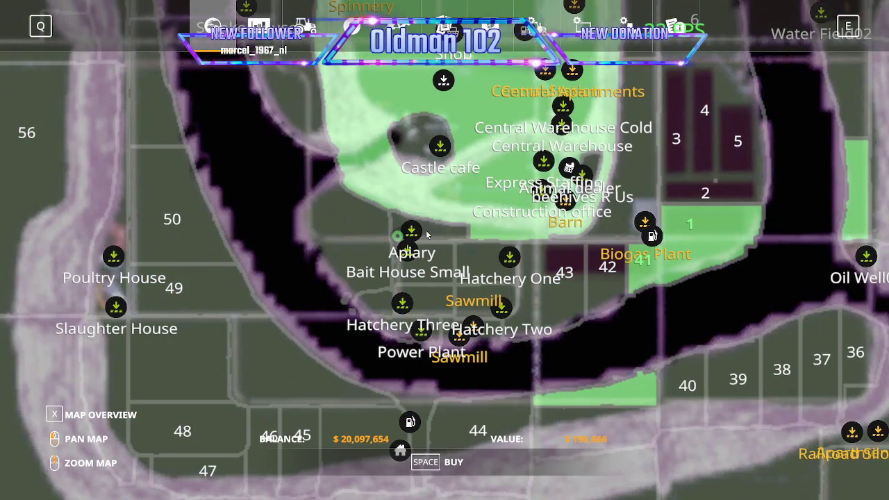
click(427, 235)
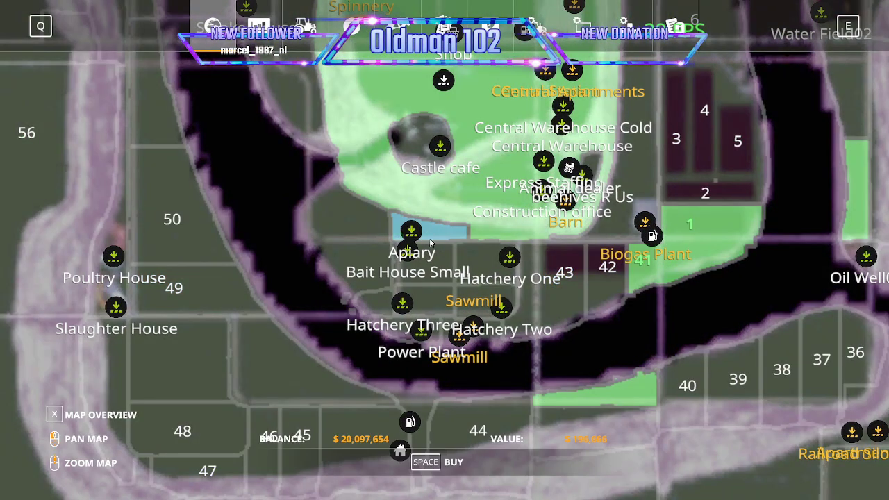
click(468, 468)
click(330, 323)
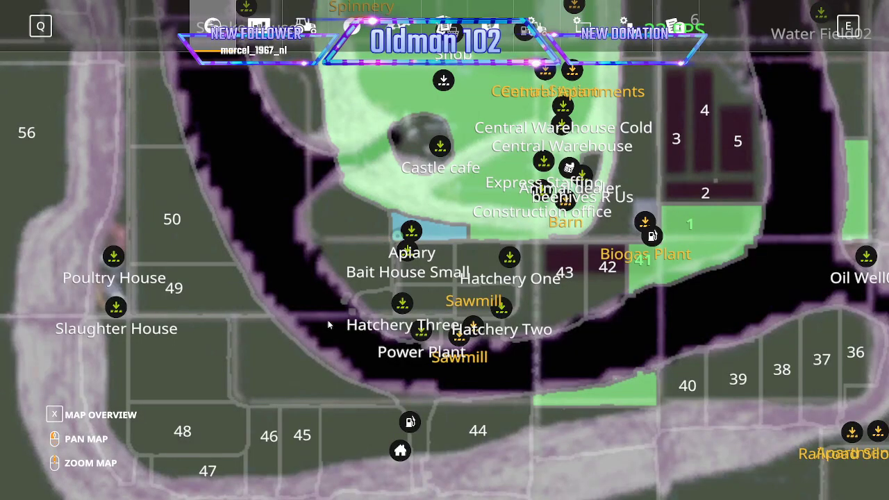
key(Escape)
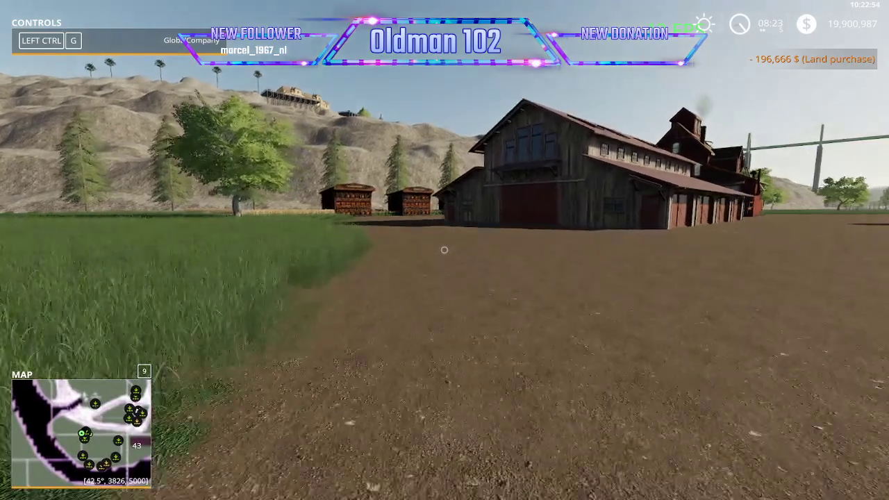
- Walk past the barn to the Apiary's production marker and review its honey and wax product menu
key(w)
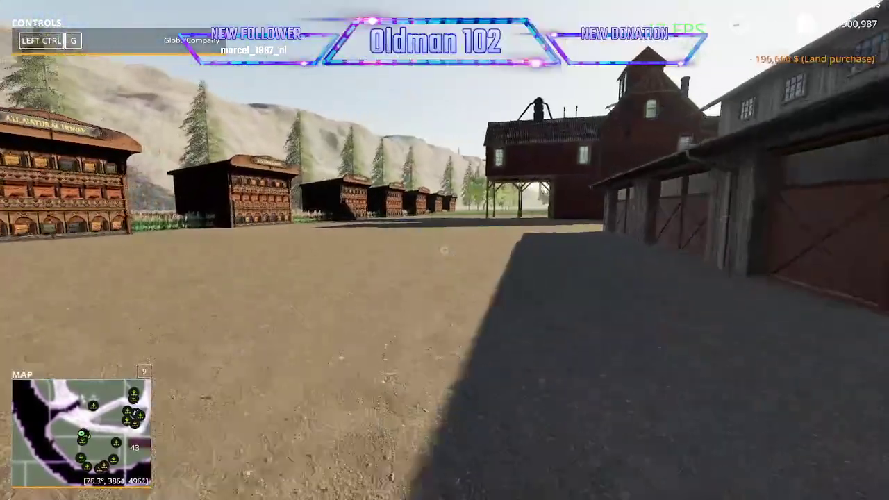
key(w)
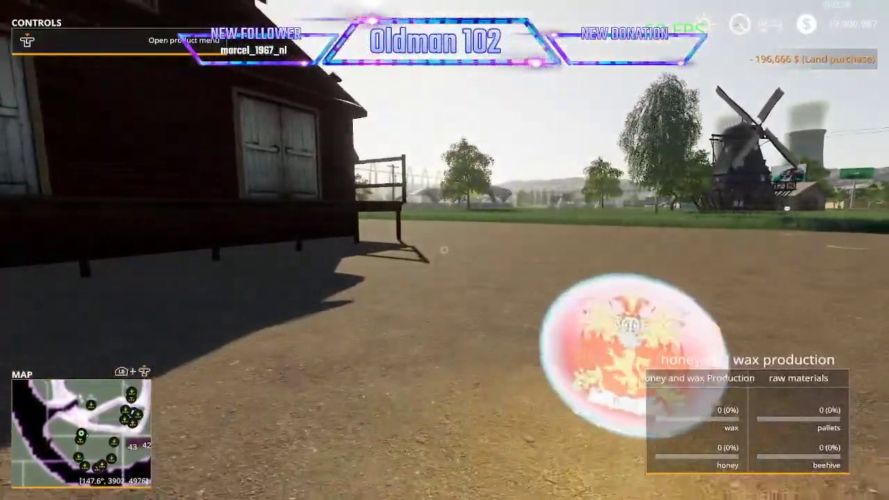
key(r)
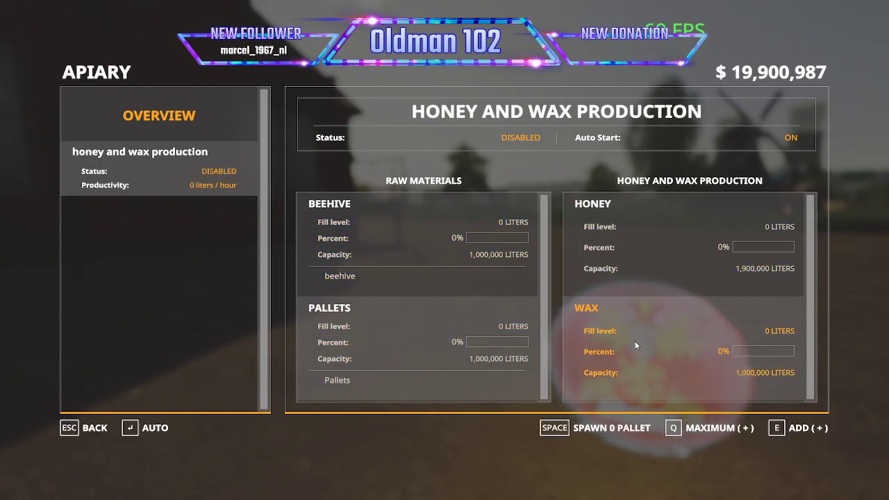
key(Escape)
key(s)
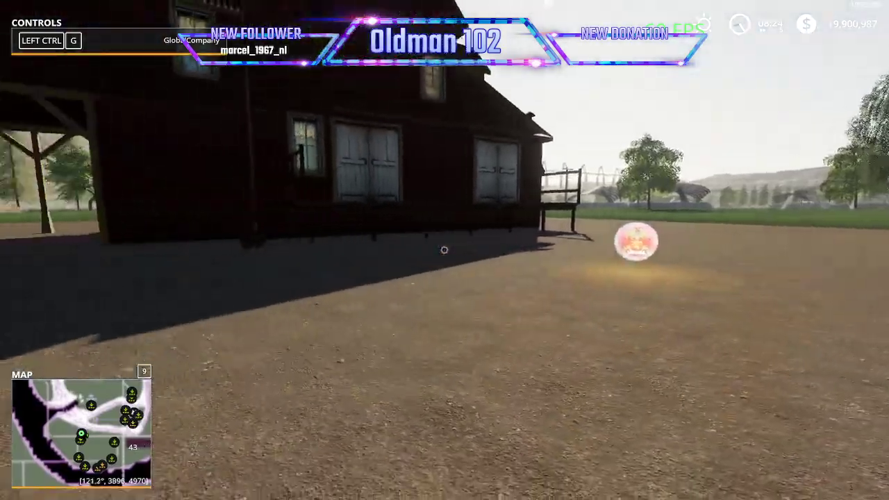
- Walk between the "All Natural Honey" beehive sheds into the crop behind them to inspect their back sides
key(w)
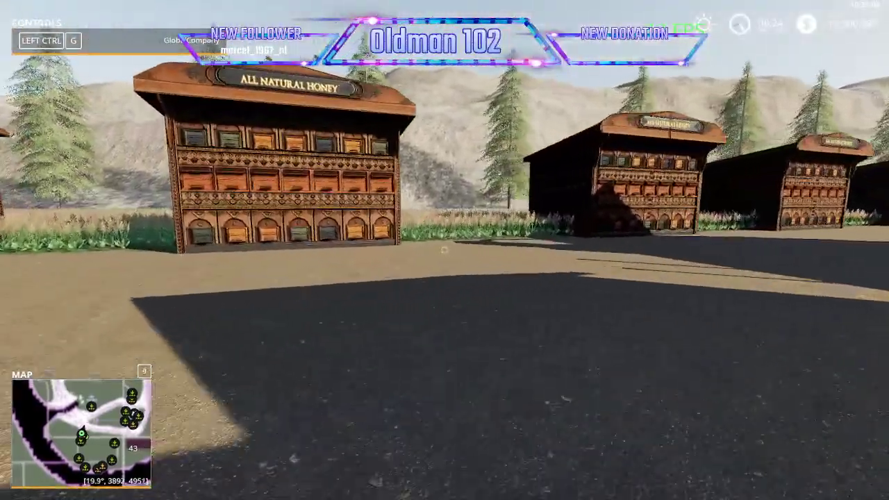
key(w)
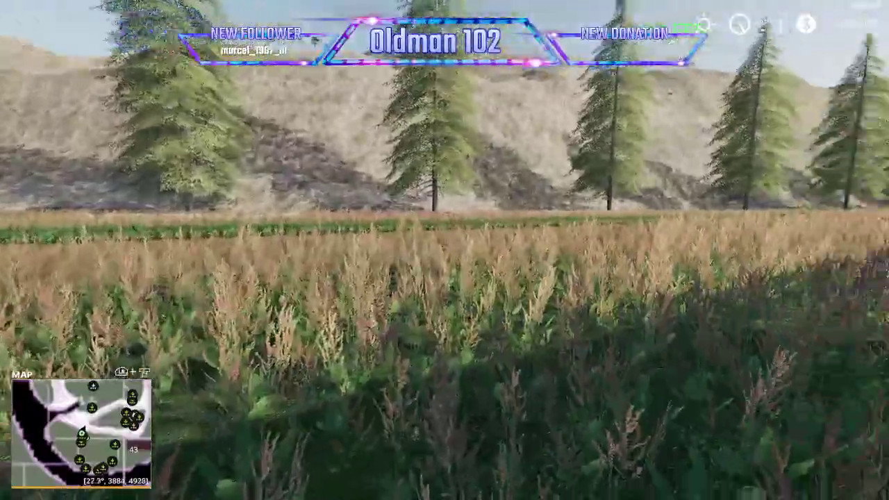
key(w)
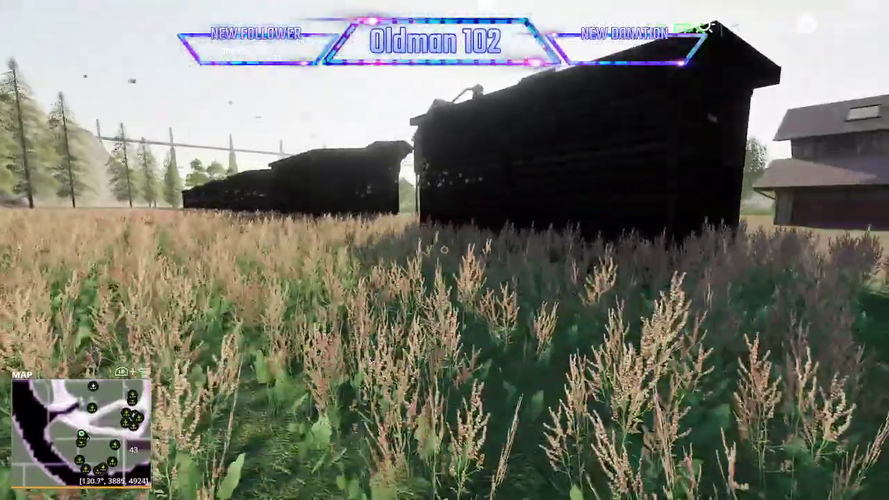
- Walk along the backs of the beehive sheds and onto the dirt strip behind them to inspect the rear of the apiary
key(w)
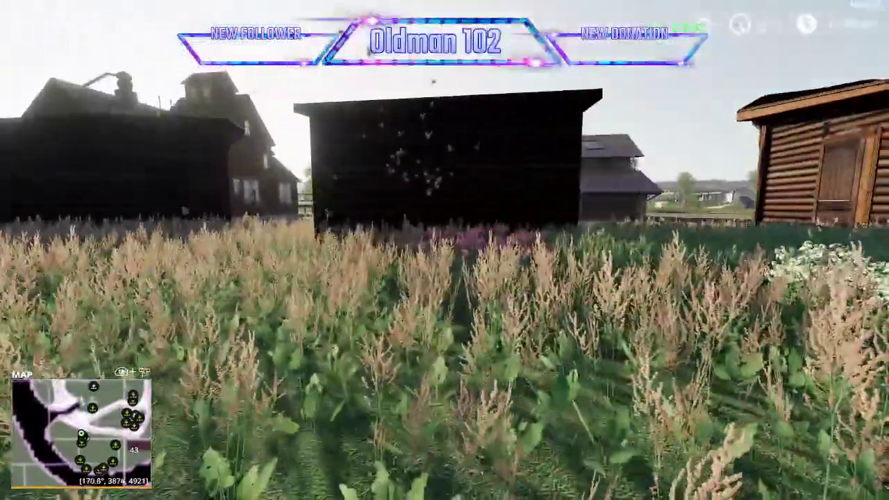
key(w)
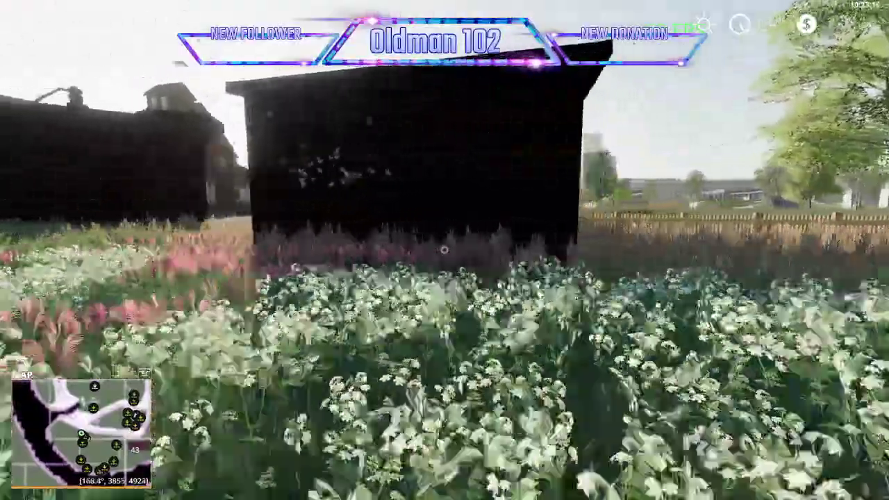
key(w)
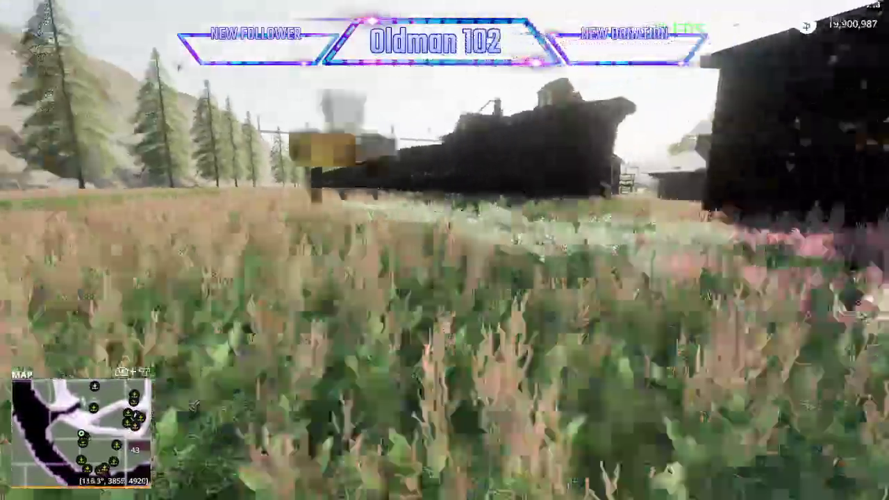
key(s)
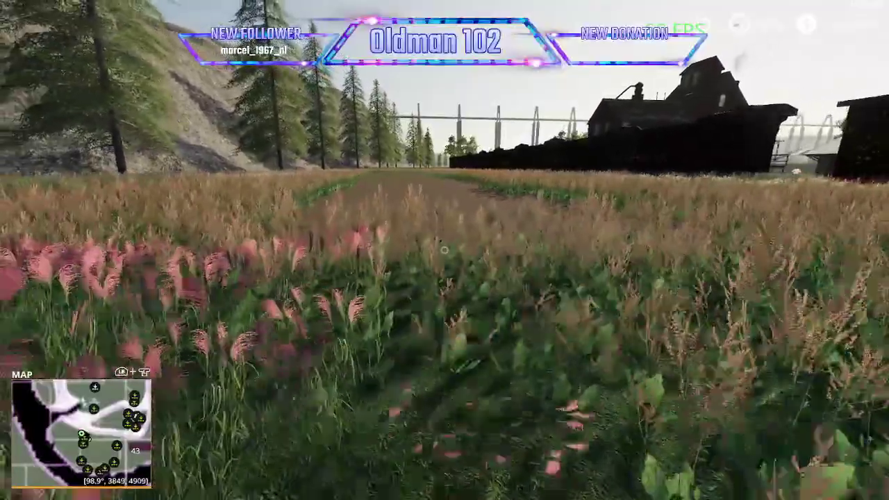
key(w)
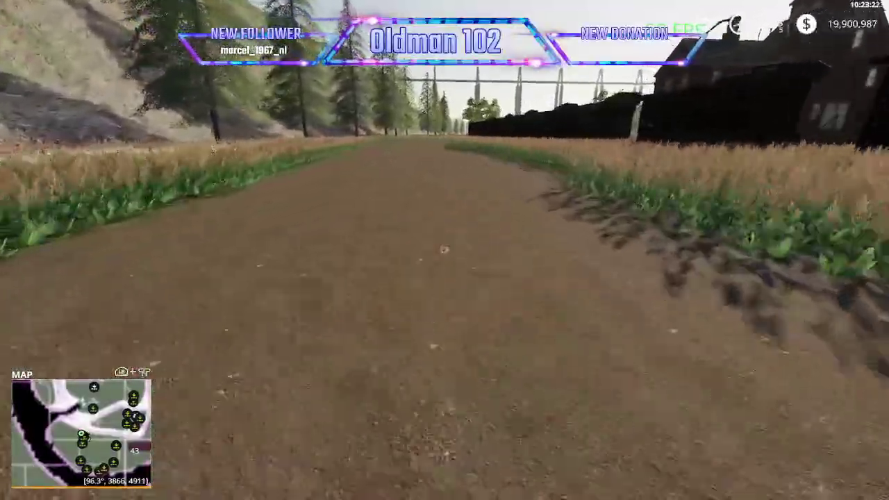
key(w)
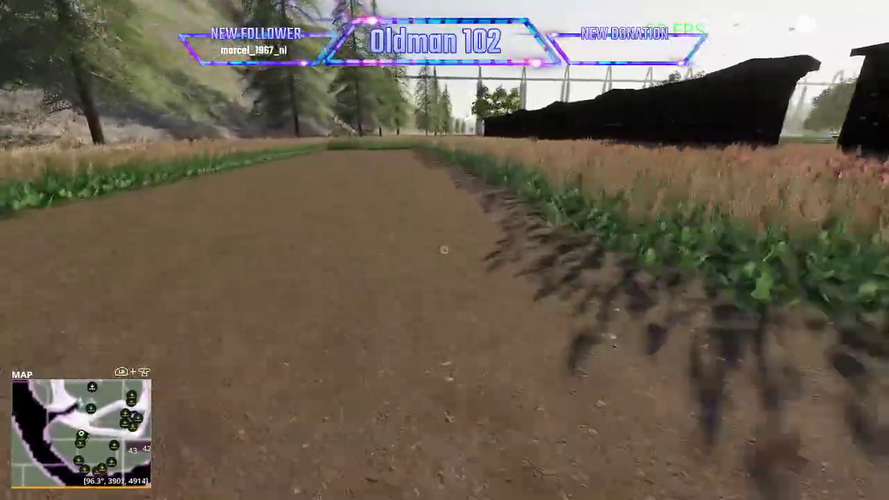
- Walk back past the red building and across the dirt yard to view the whole apiary site from the grass
key(w)
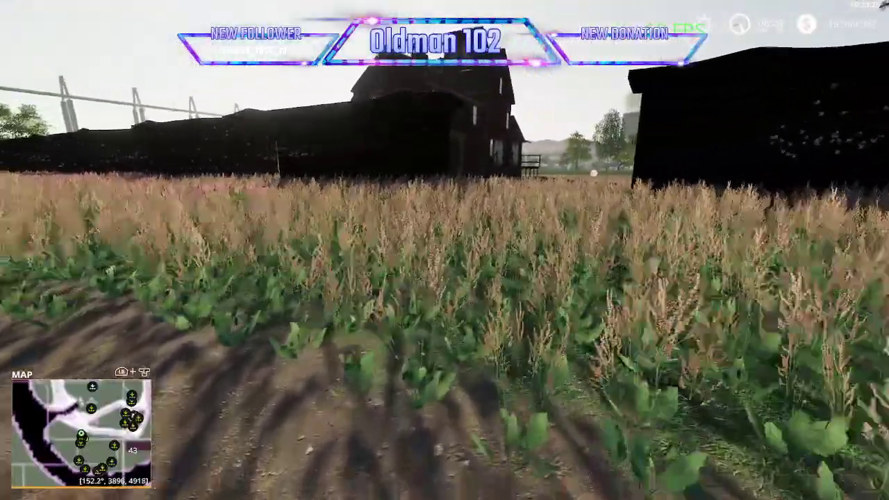
key(w)
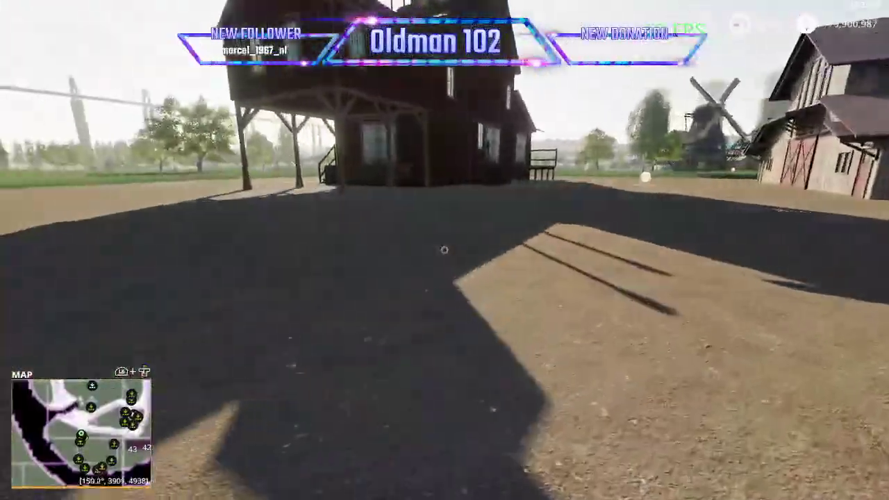
key(w)
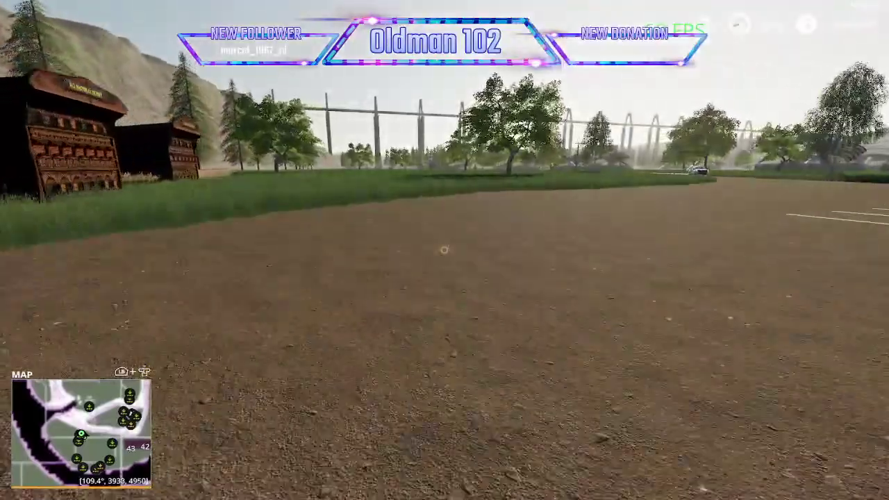
key(w)
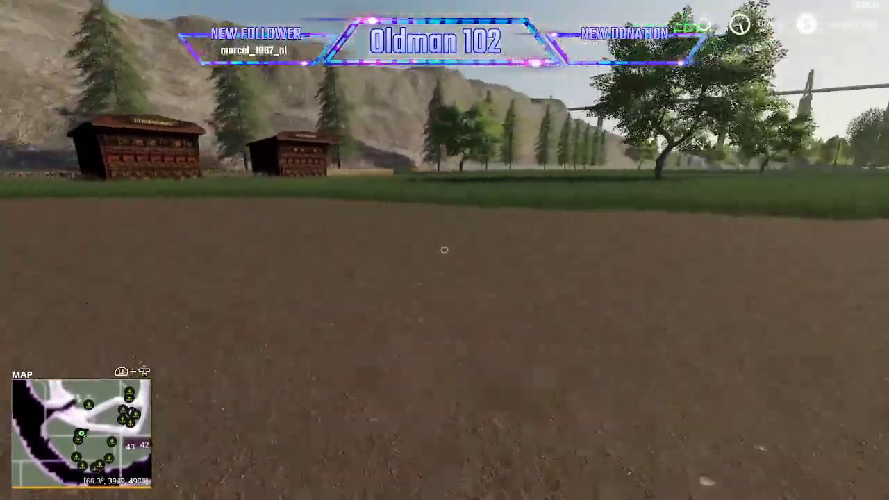
key(s)
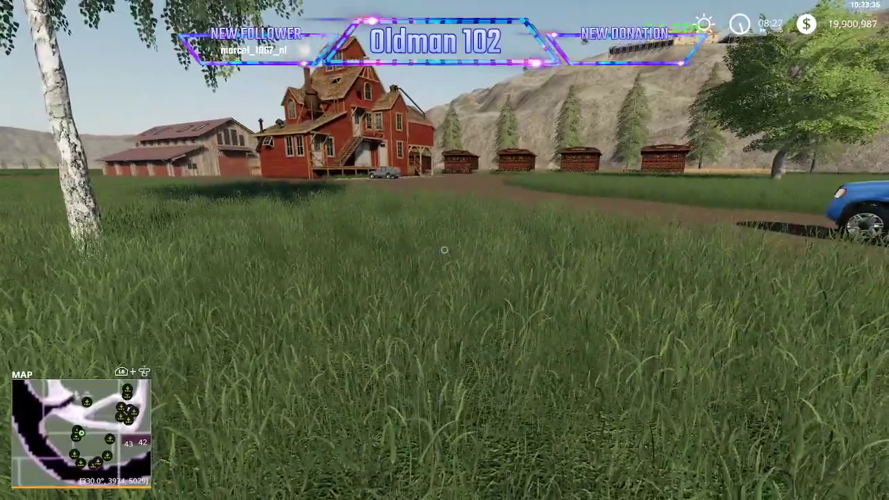
- End the game without saving and quit Farming Simulator 19 from its main menu
key(Escape)
click(532, 19)
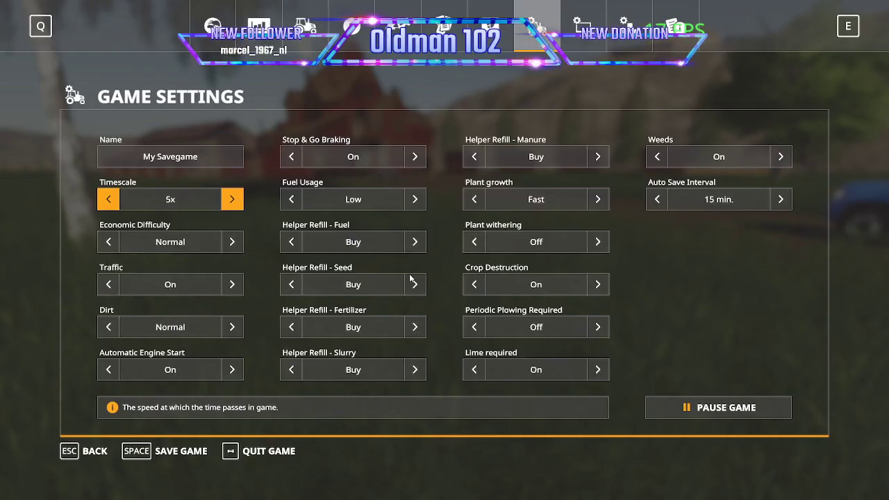
click(271, 448)
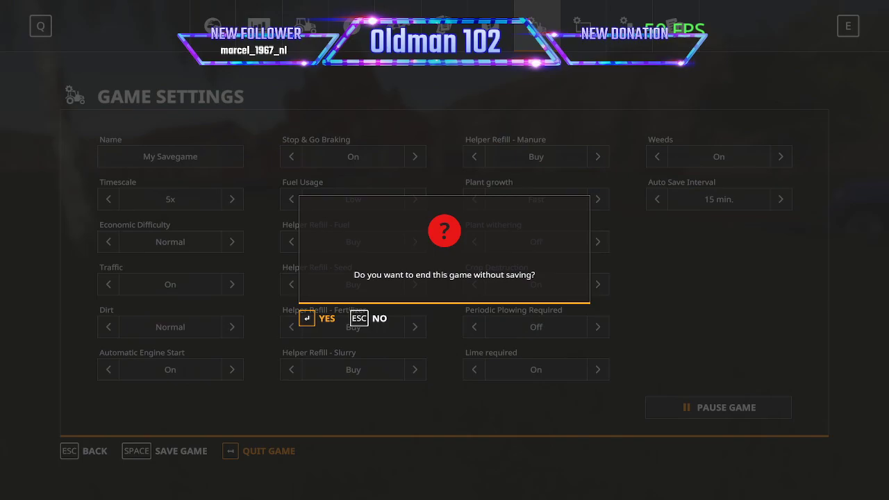
key(Return)
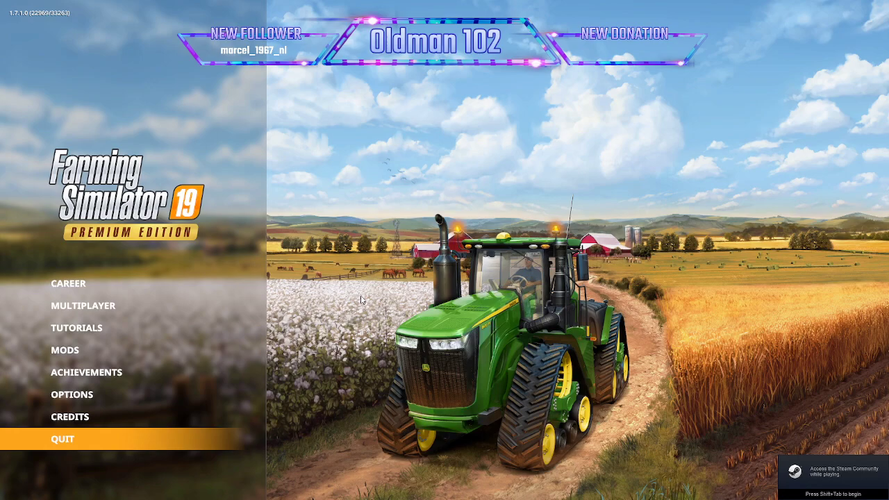
key(Return)
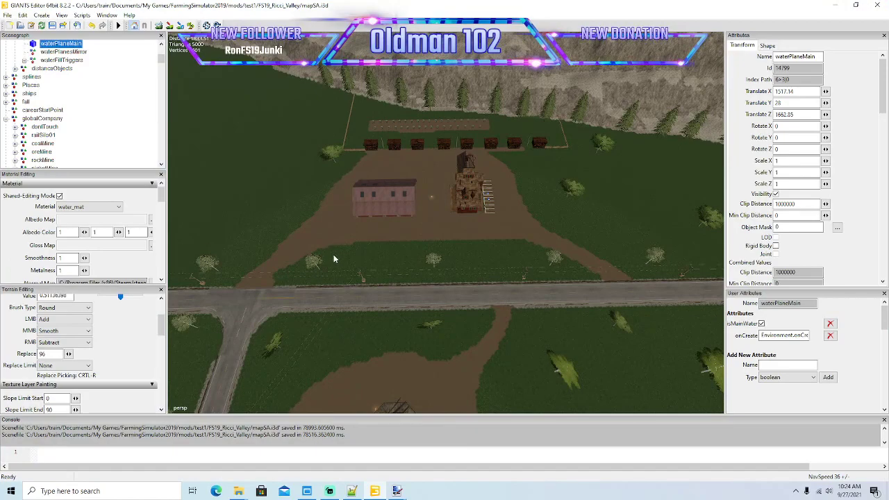
- Switch to GIANTS Editor and survey the map from the apiary site to the power plant with the cooling towers
scroll(334, 258, down, 3)
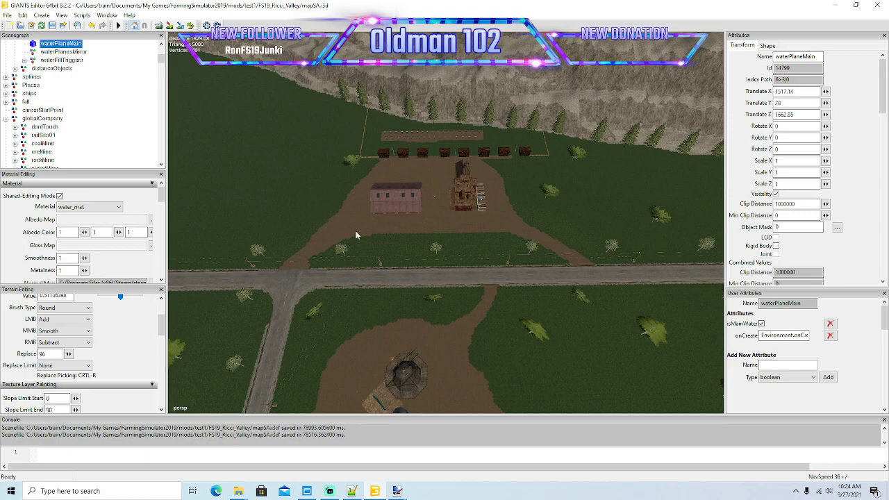
alt+drag(355, 230, 311, 222)
alt+drag(282, 220, 134, 216)
scroll(329, 215, up, 2)
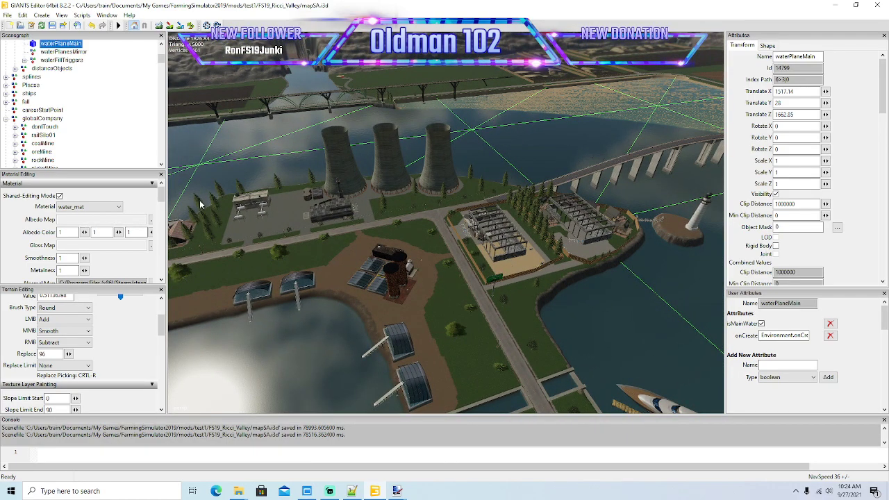
right_drag(422, 199, 345, 219)
scroll(340, 216, up, 7)
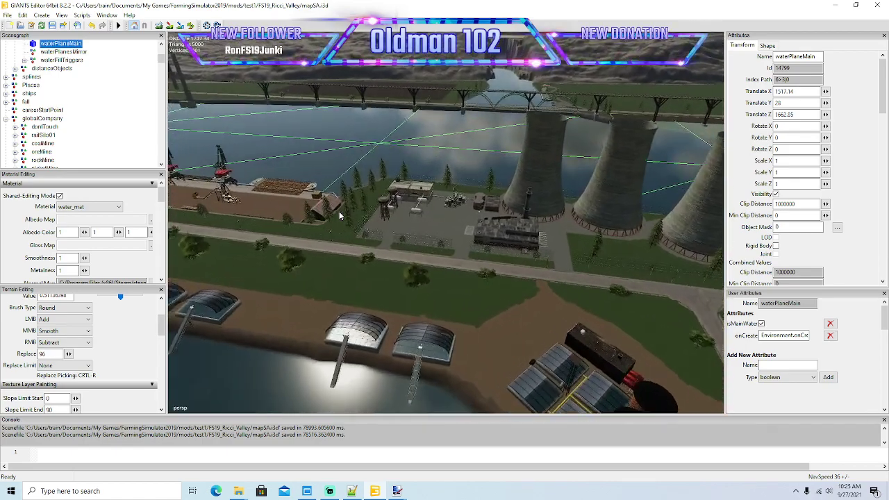
scroll(339, 216, up, 4)
alt+drag(338, 216, 362, 218)
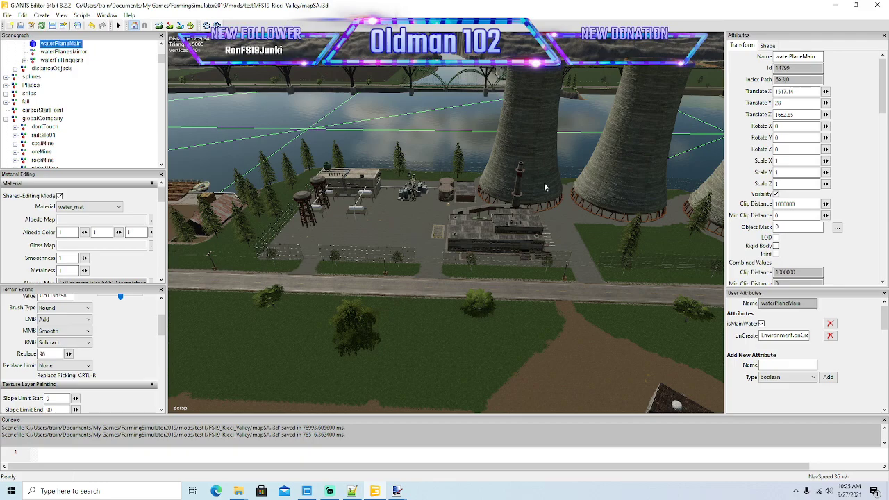
right_drag(355, 250, 431, 243)
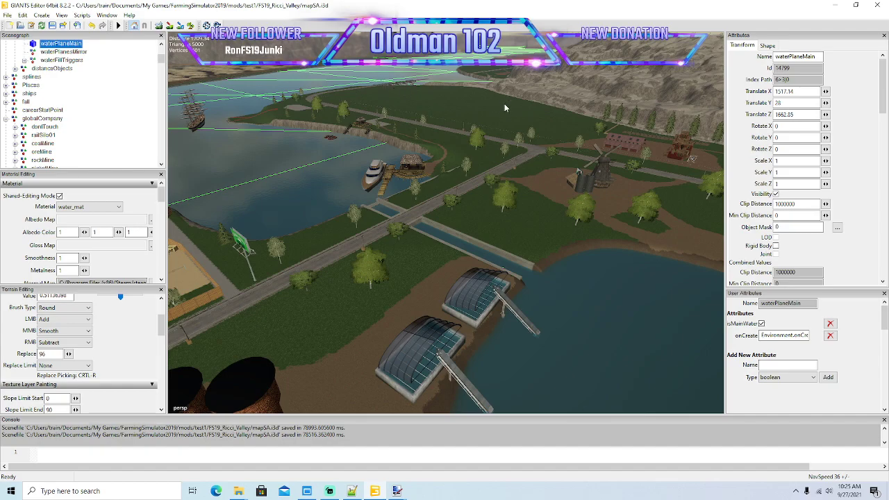
- Examine the lakeshore and main road from the canal past the boat docks to the large house by the water
scroll(433, 268, up, 6)
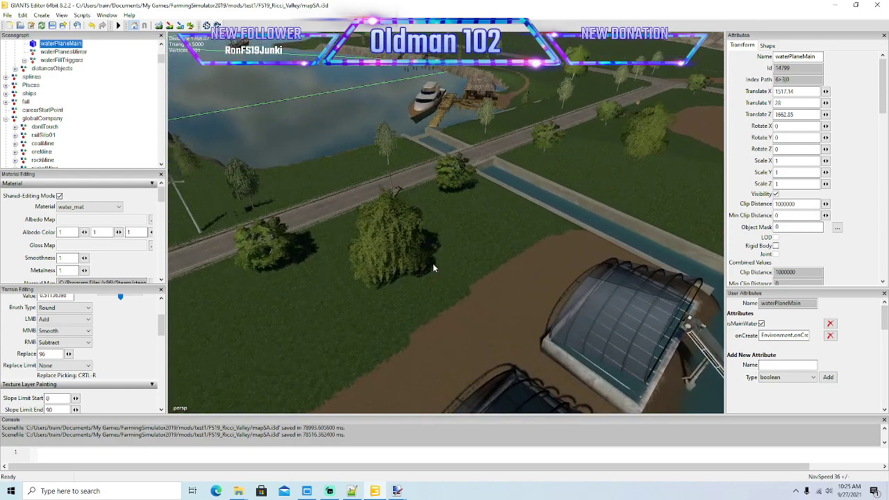
alt+drag(449, 220, 454, 161)
scroll(472, 171, up, 3)
scroll(453, 161, up, 7)
scroll(453, 162, up, 10)
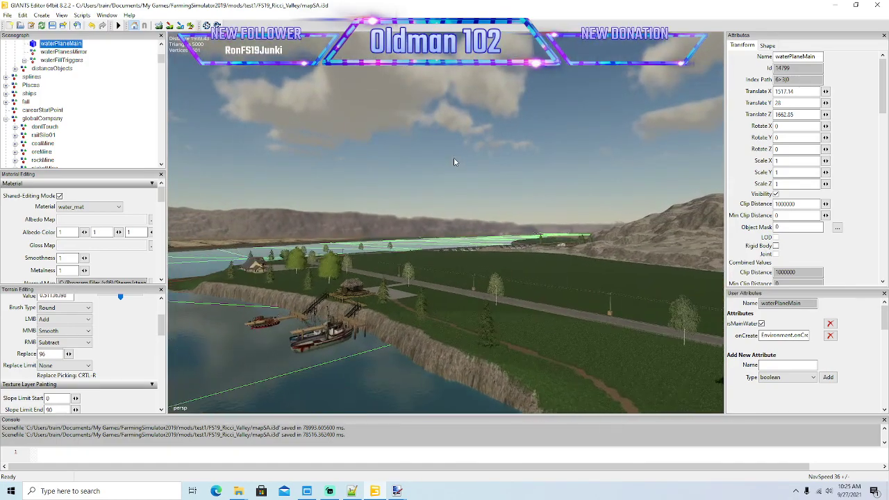
scroll(453, 158, up, 5)
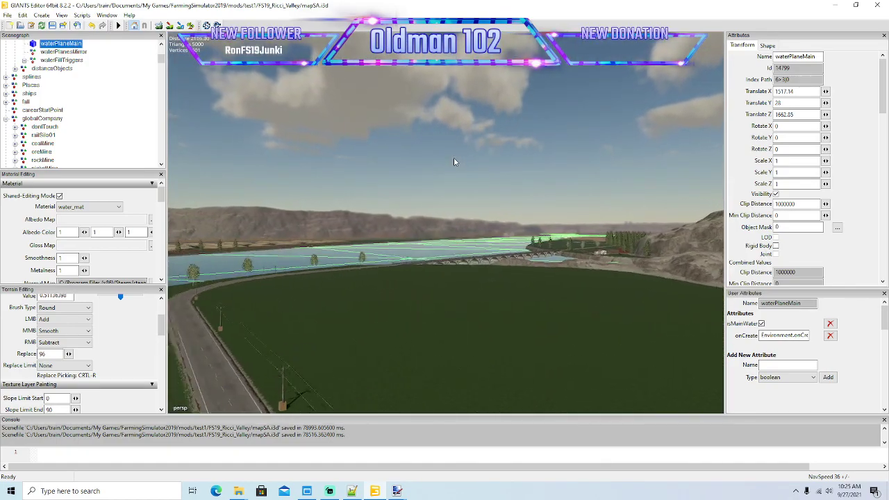
alt+drag(453, 158, 319, 218)
scroll(424, 165, up, 5)
scroll(249, 192, up, 3)
scroll(279, 204, up, 3)
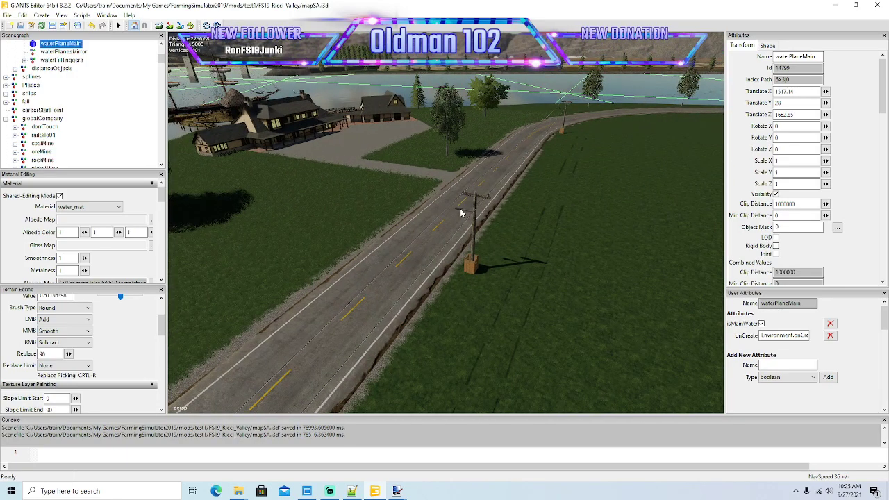
- Examine the empty grass field between the main road, the long road bridge and the rocky riverbank
alt+drag(318, 309, 555, 334)
scroll(555, 334, down, 5)
scroll(554, 329, down, 2)
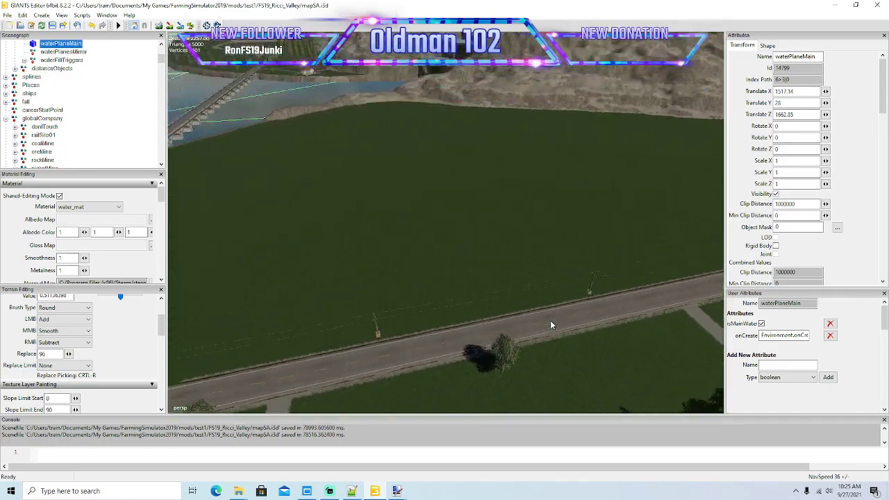
right_drag(550, 325, 470, 282)
scroll(470, 281, up, 5)
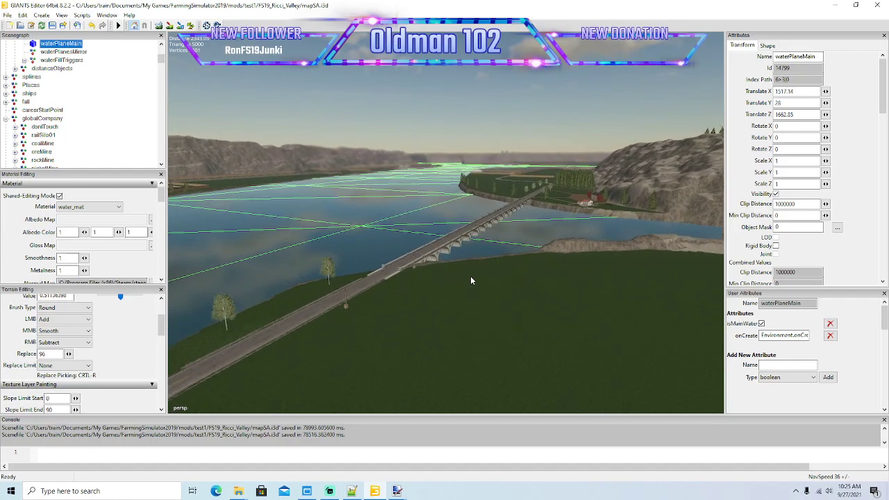
scroll(470, 281, up, 6)
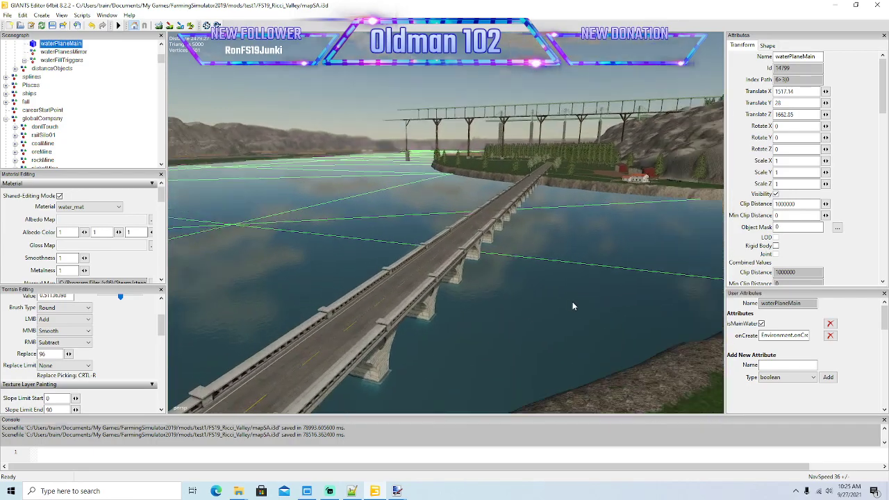
alt+drag(574, 306, 465, 310)
scroll(466, 310, up, 4)
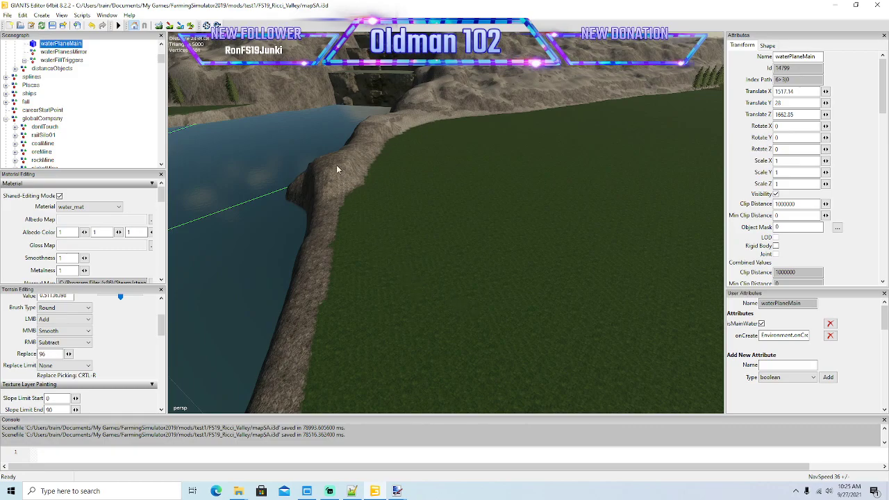
scroll(431, 226, down, 4)
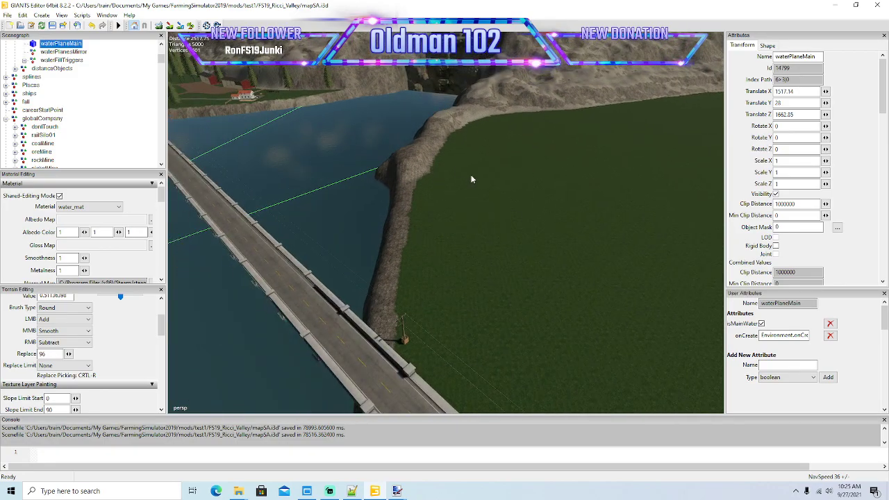
right_drag(430, 228, 507, 229)
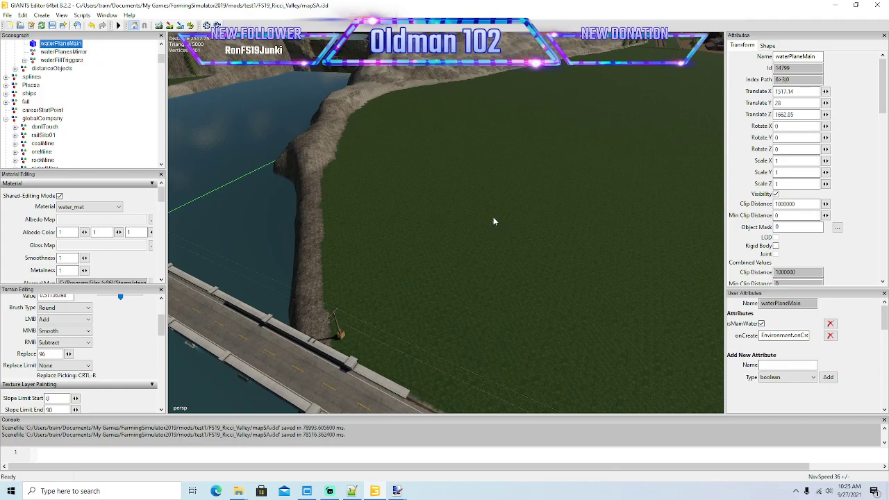
right_drag(532, 230, 534, 222)
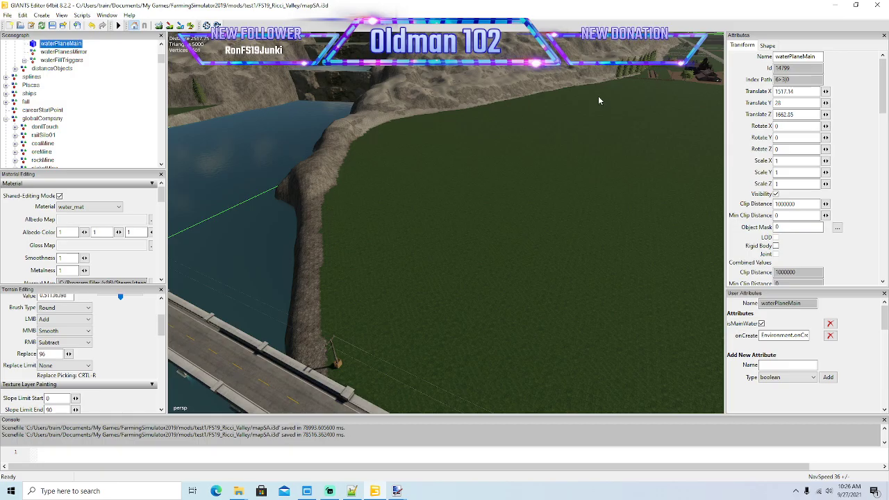
- Minimize the map editor and open the FS19_Ricci_pieFactory folder inside the FS19_PlaceableMods desktop folder
click(835, 5)
double_click(848, 127)
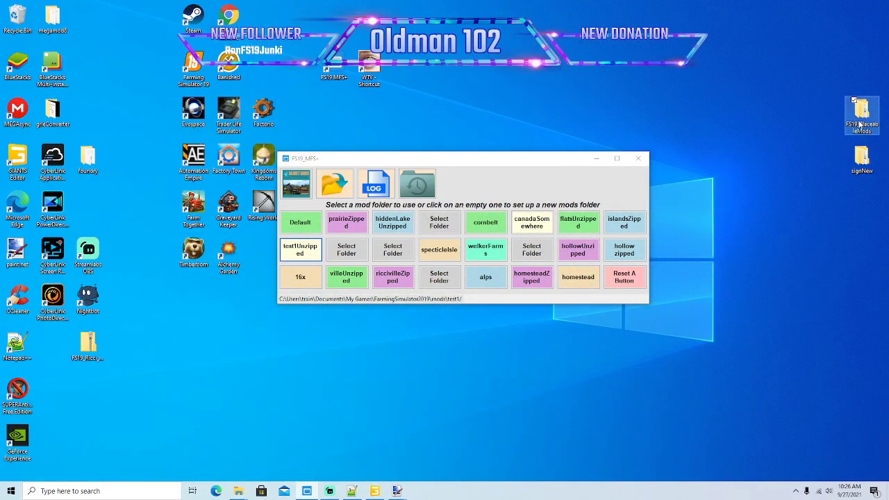
drag(429, 153, 550, 71)
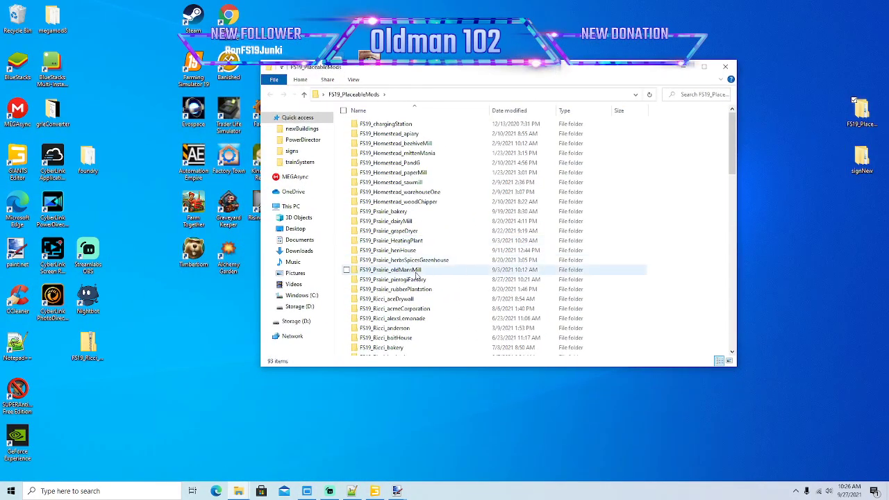
scroll(416, 278, down, 10)
scroll(427, 282, down, 8)
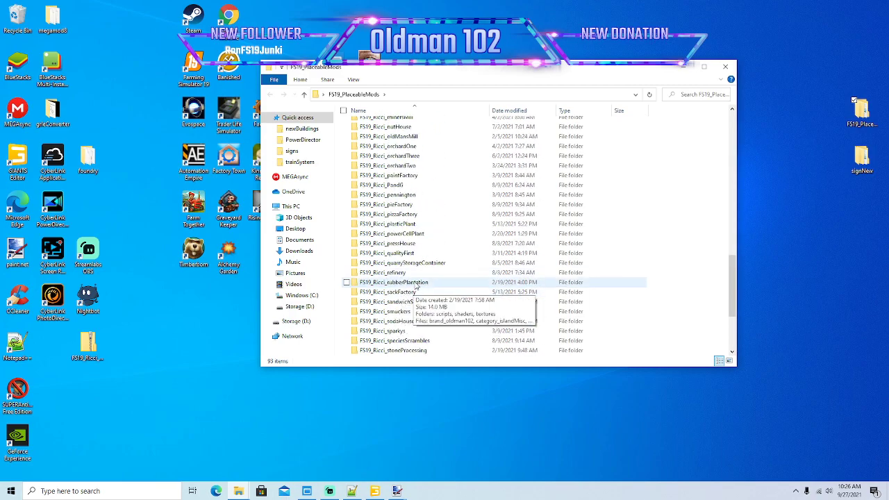
scroll(414, 298, up, 2)
double_click(403, 258)
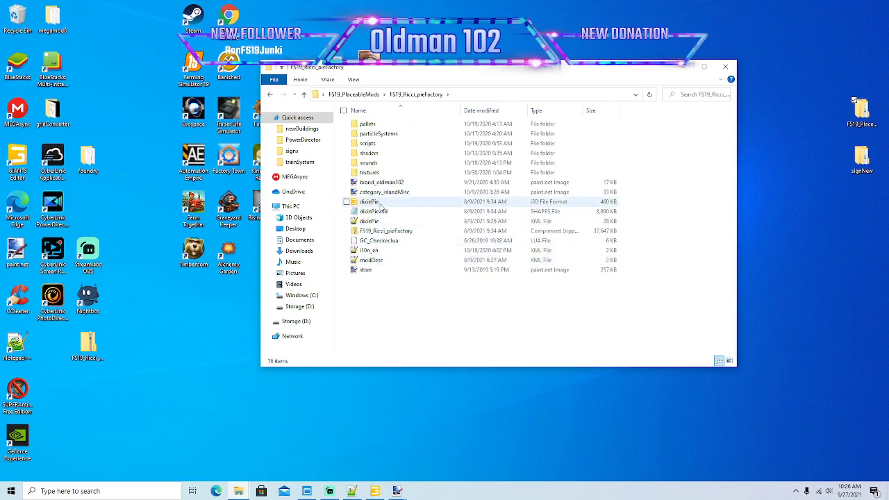
- Open the dixiePie i3d file in GIANTS Editor version 8.2.2, examine the pie factory model and close it again
double_click(379, 202)
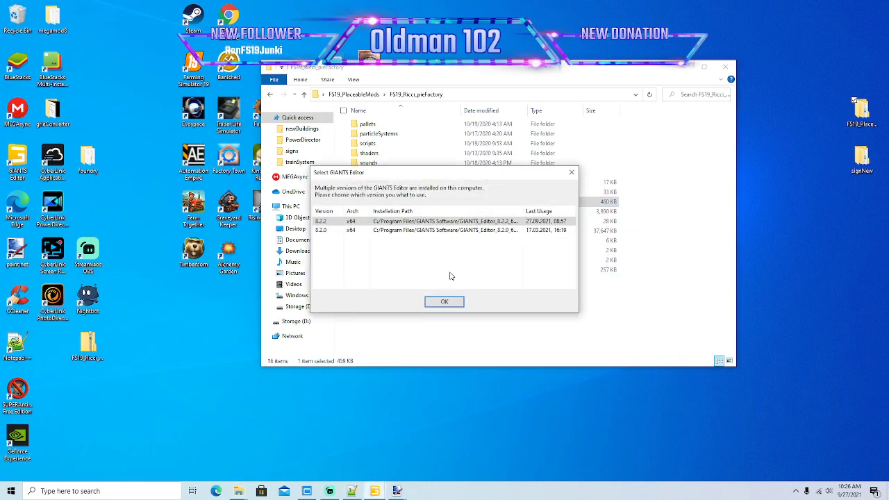
click(444, 303)
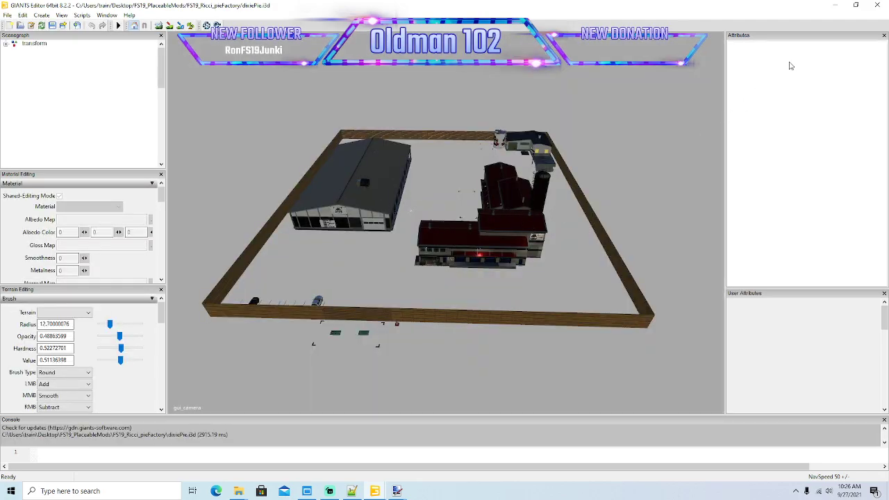
click(877, 7)
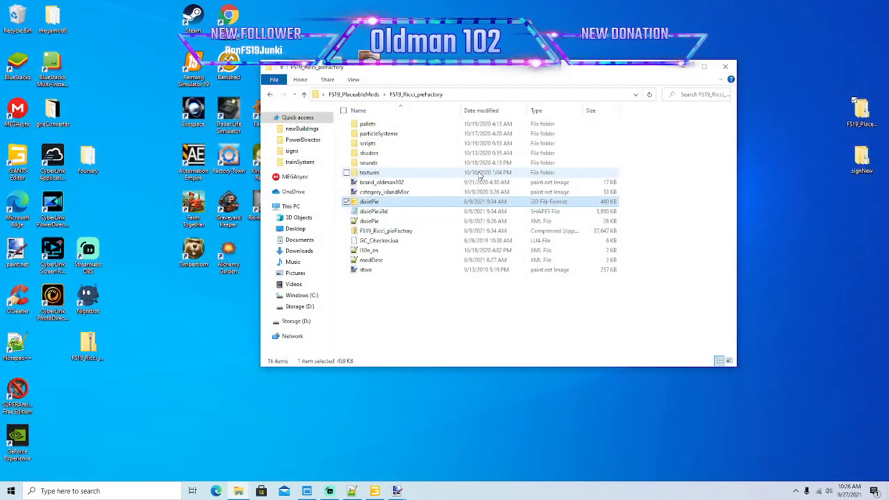
- Look through the Storage (D:) drive for placeable productions, checking the "16xfrom desktop" and Documents folders
click(300, 307)
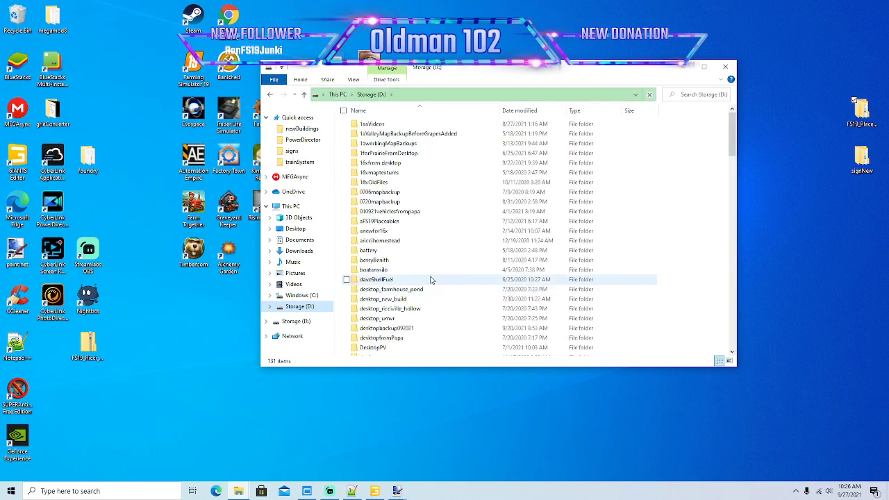
double_click(392, 163)
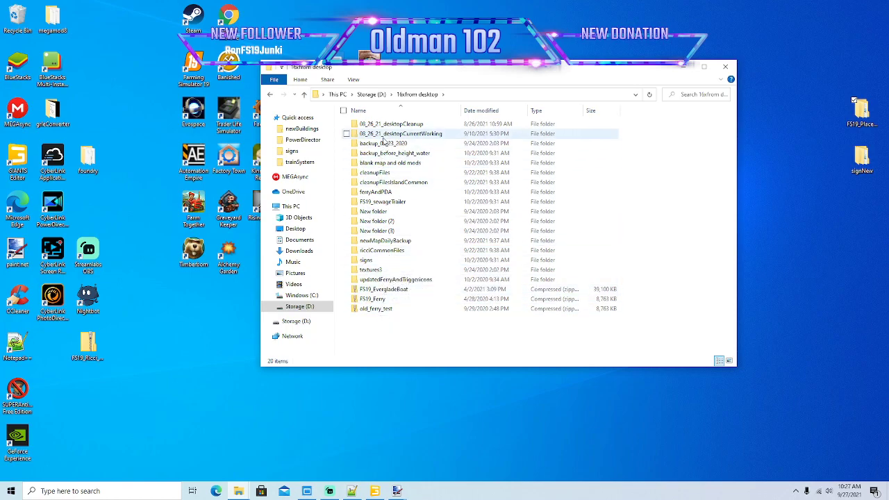
click(270, 95)
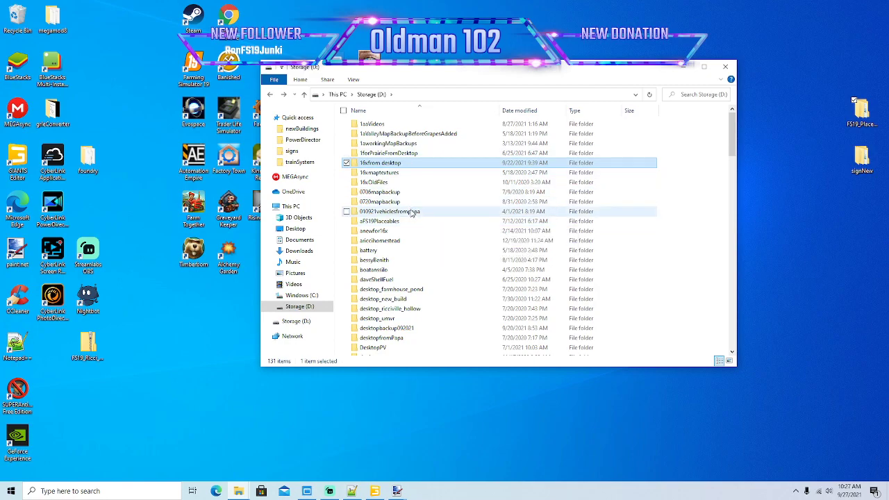
scroll(414, 215, down, 2)
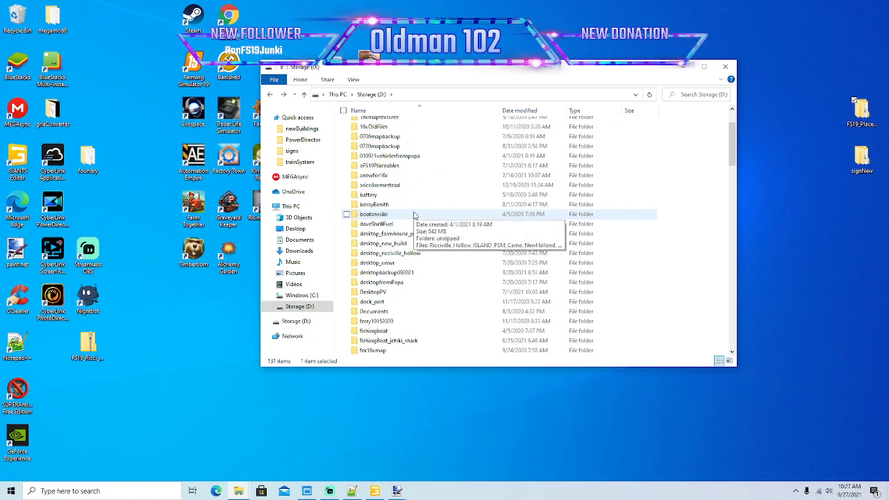
scroll(414, 216, down, 1)
scroll(413, 215, down, 1)
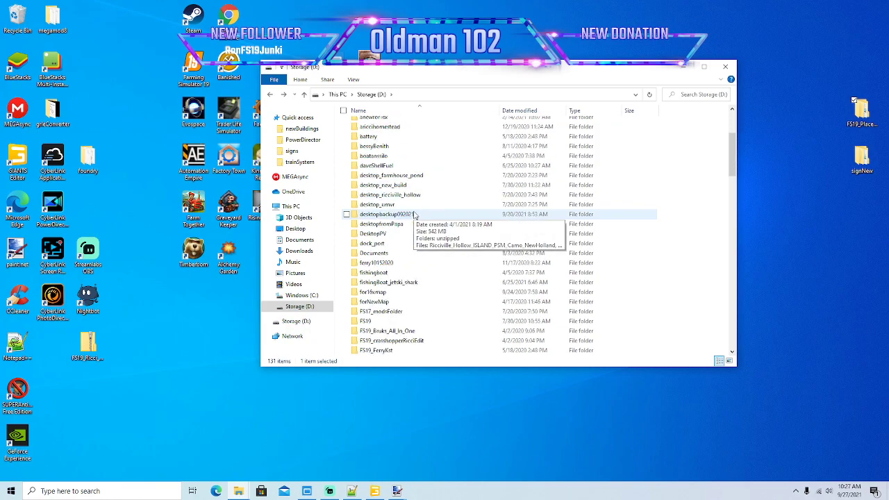
double_click(379, 254)
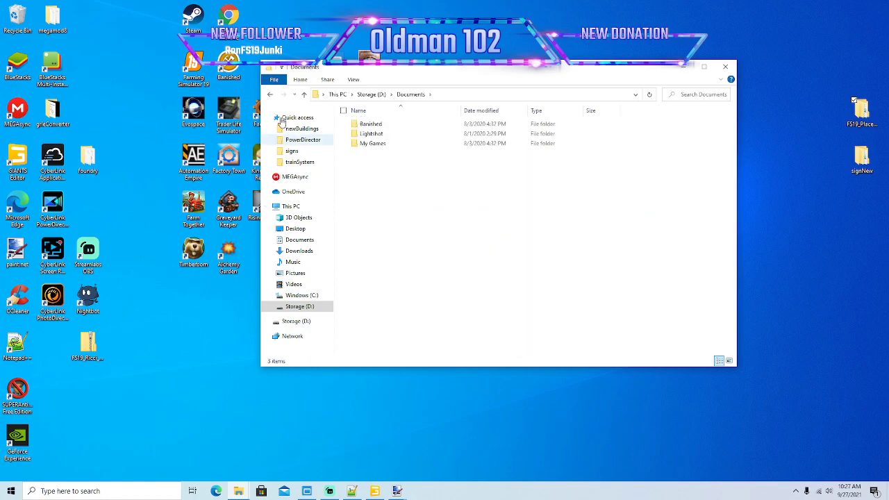
click(270, 93)
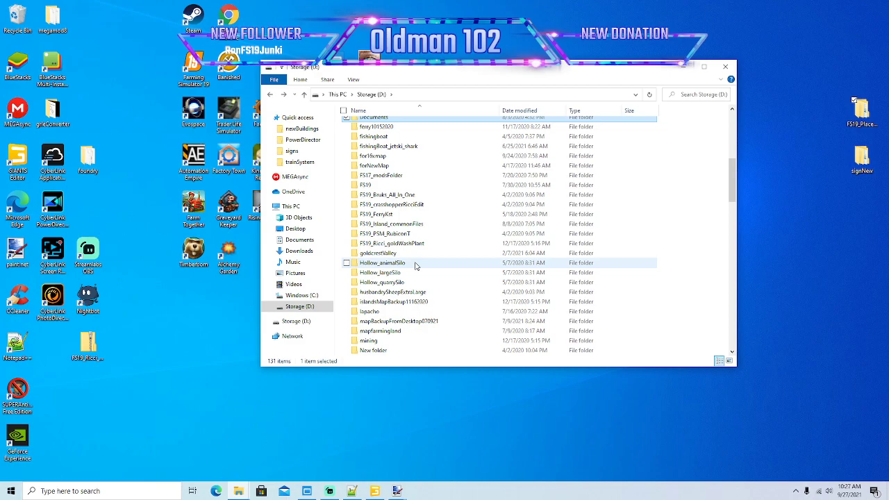
- Open the oldRiccivilleMods folder on the D: drive and look through its zipped Ricci production mods
scroll(420, 264, down, 1)
scroll(419, 264, down, 1)
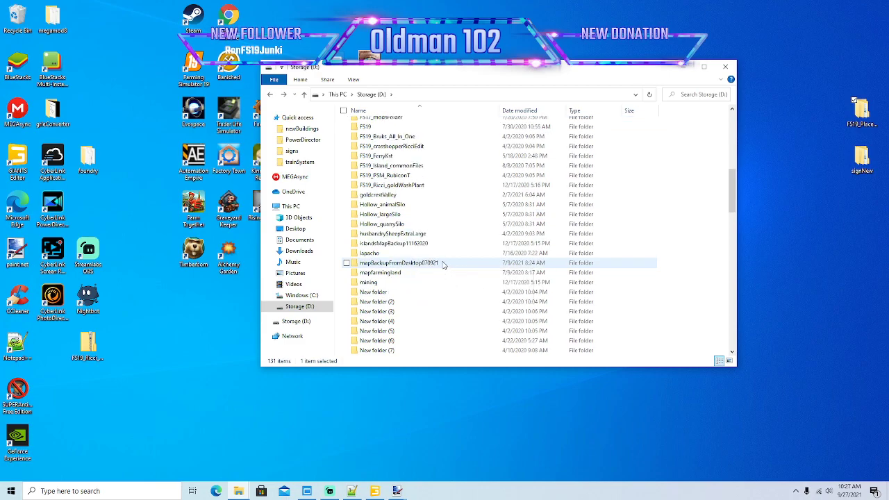
scroll(443, 265, down, 3)
scroll(443, 264, down, 7)
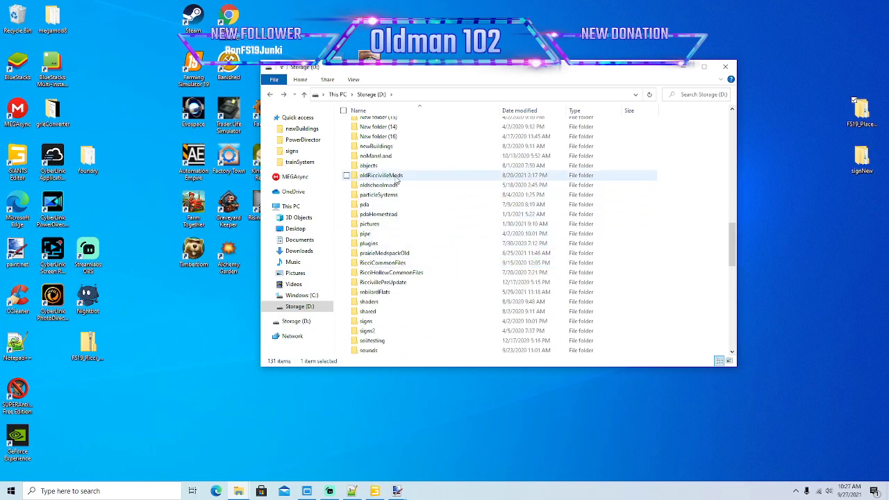
double_click(381, 175)
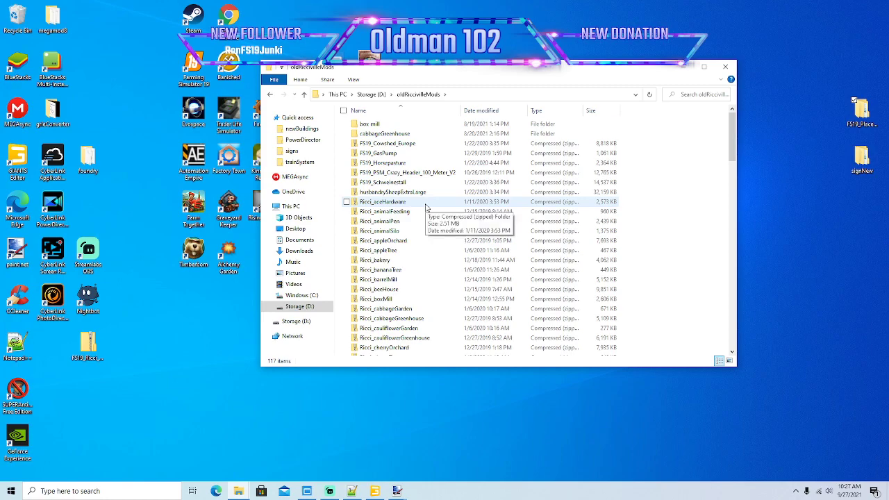
scroll(425, 207, down, 10)
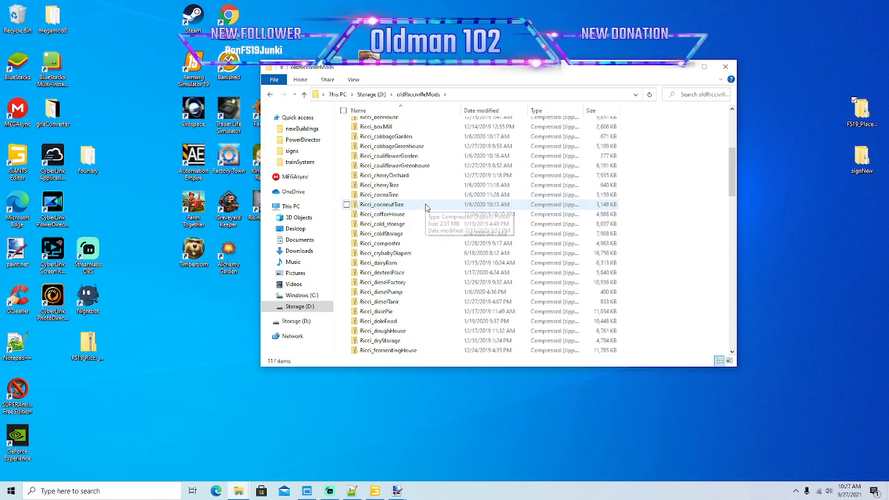
scroll(426, 207, down, 4)
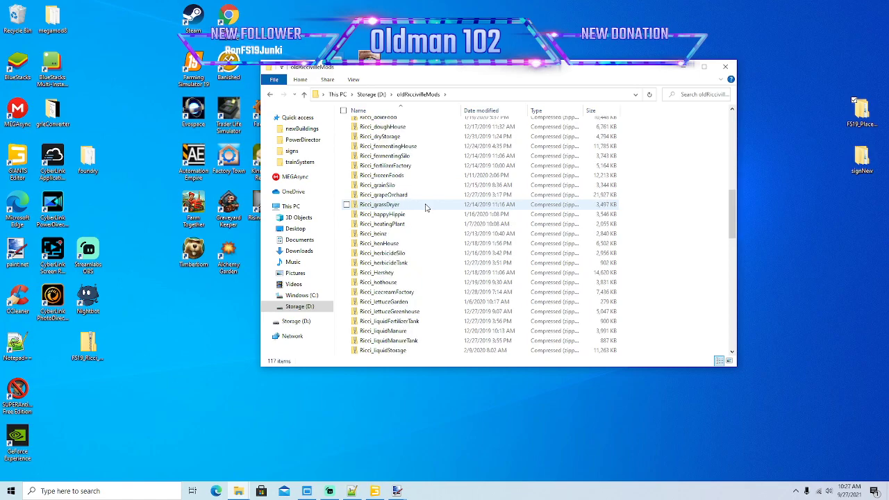
scroll(425, 207, down, 8)
scroll(426, 206, down, 3)
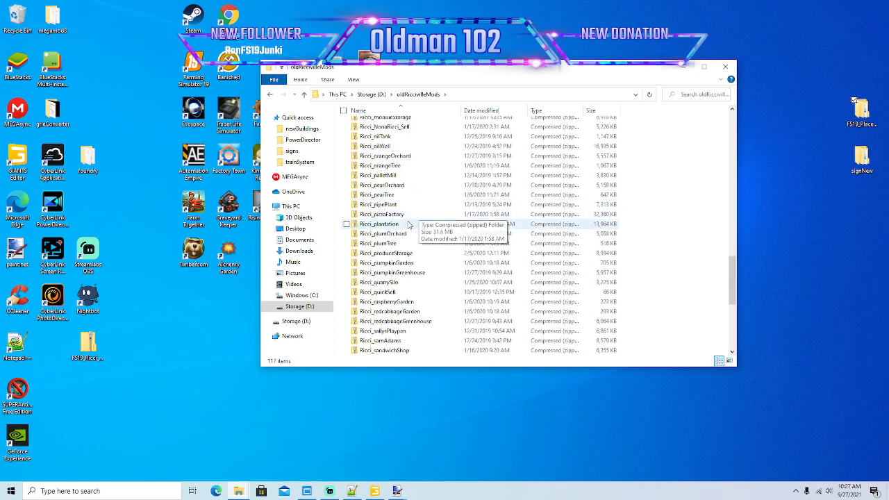
scroll(402, 229, up, 11)
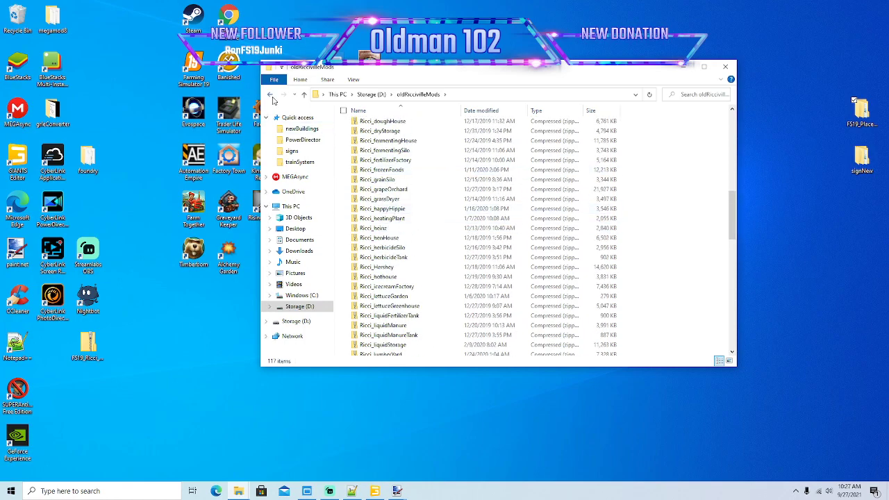
- Return to the D: drive, check the oldschoolmods folder and look through the rest of the drive's folders
click(271, 94)
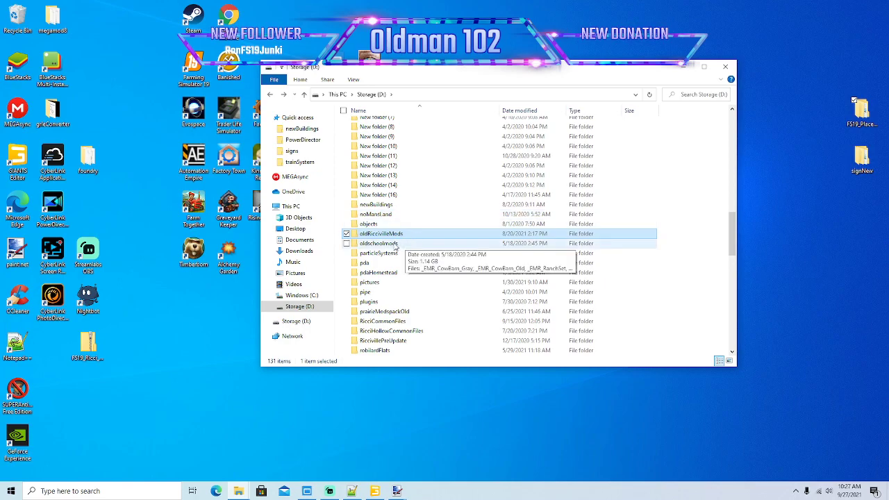
double_click(395, 244)
click(271, 95)
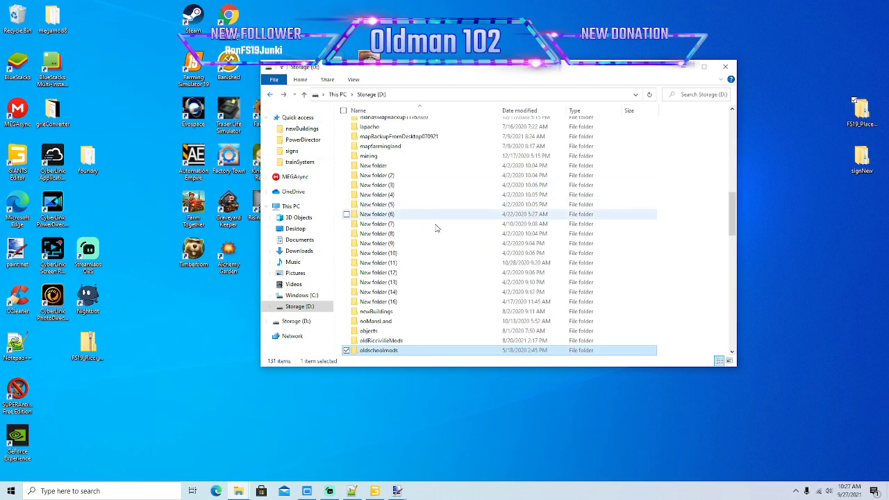
scroll(437, 226, down, 4)
scroll(439, 224, down, 3)
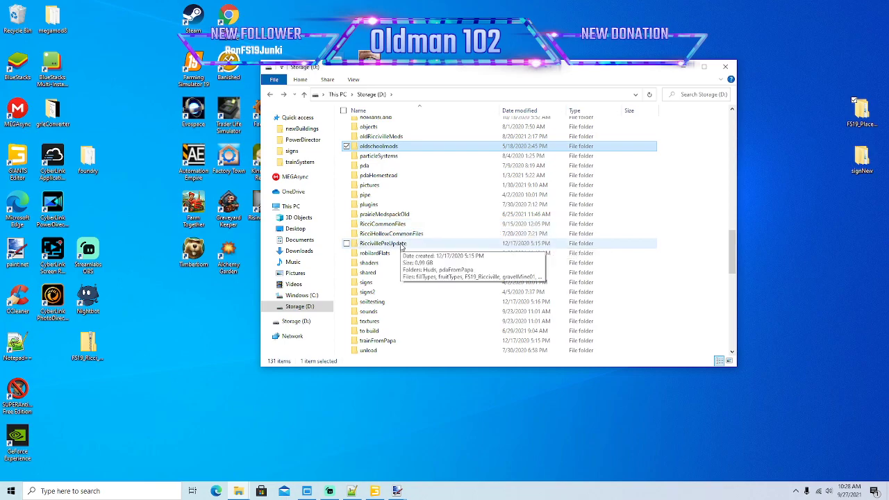
scroll(418, 244, down, 5)
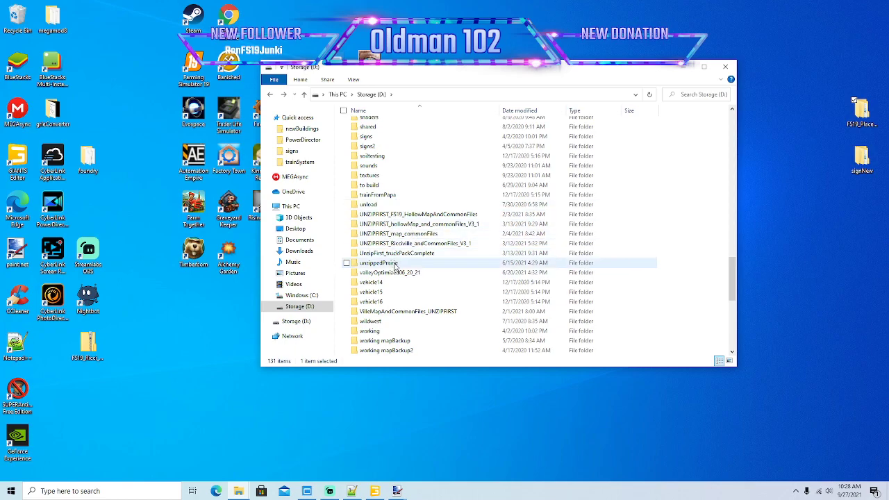
scroll(397, 281, down, 3)
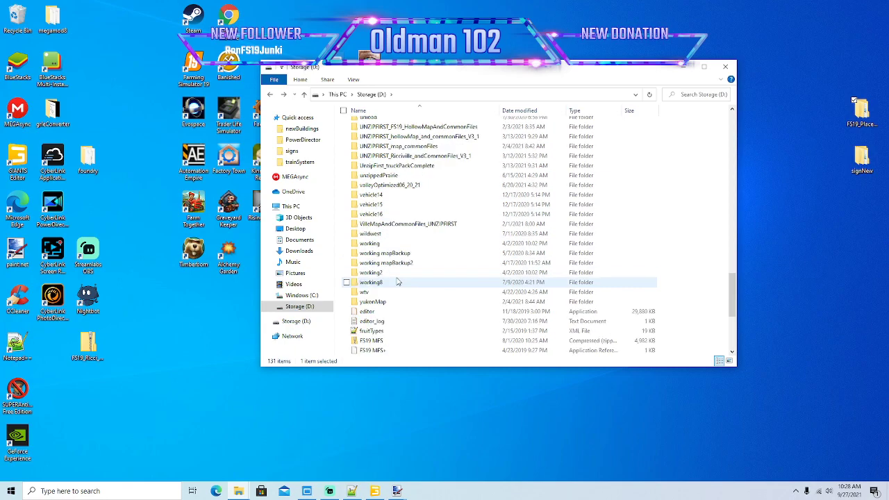
scroll(400, 277, up, 10)
scroll(399, 276, up, 20)
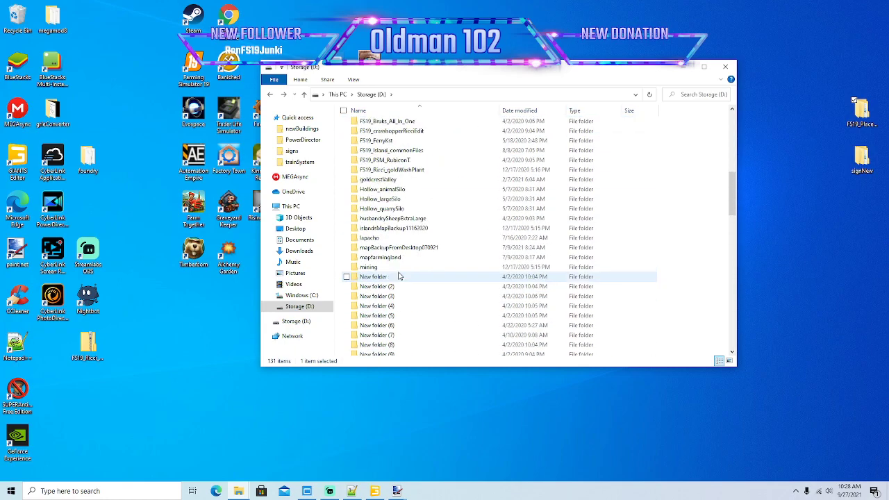
- Put the folder window away, switch back to GIANTS Editor and examine the grass field's edge along the rocky riverbank
click(703, 66)
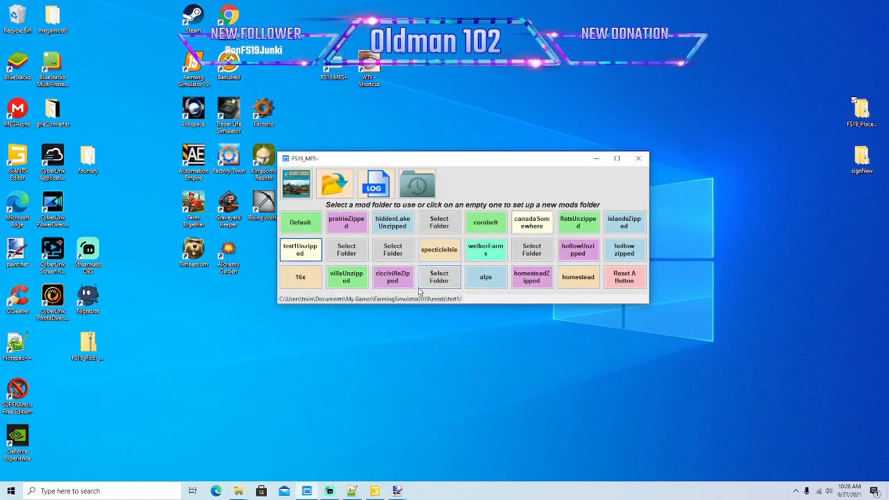
alt+drag(417, 318, 397, 304)
scroll(366, 263, up, 5)
right_drag(397, 308, 401, 314)
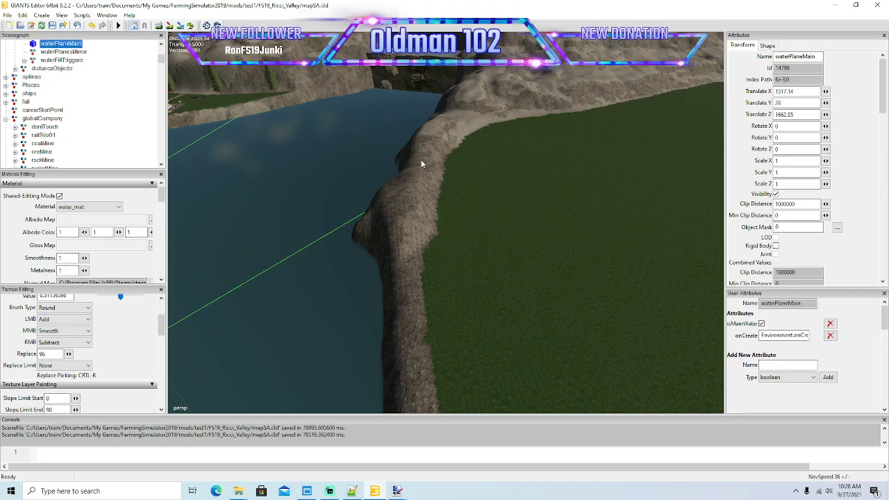
right_drag(422, 164, 325, 193)
key(w)
key(a)
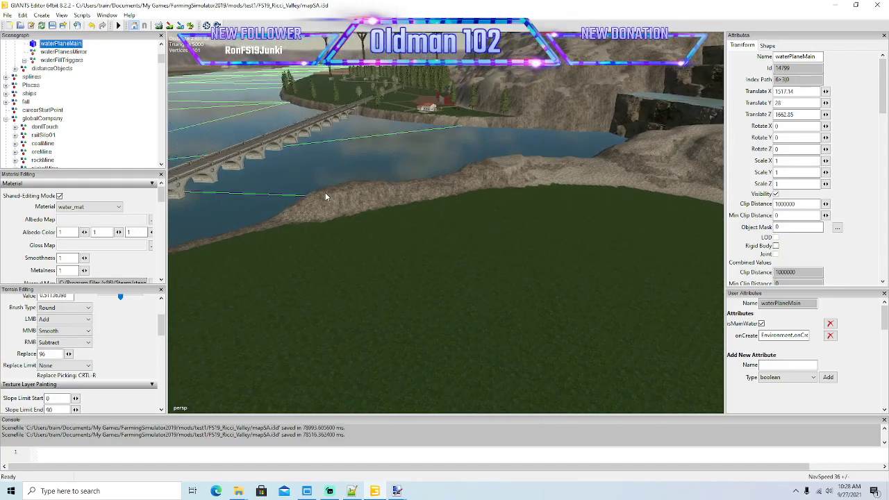
right_drag(349, 257, 400, 268)
alt+drag(400, 269, 404, 275)
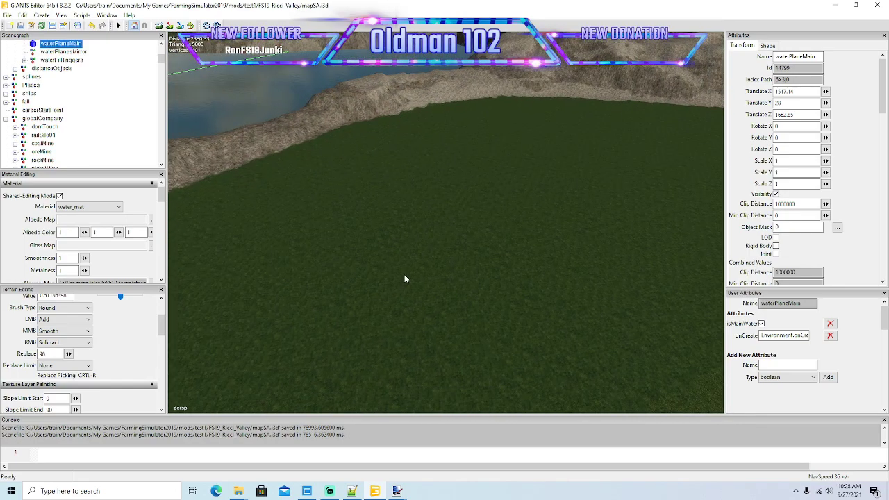
scroll(404, 276, down, 5)
right_drag(404, 279, 265, 320)
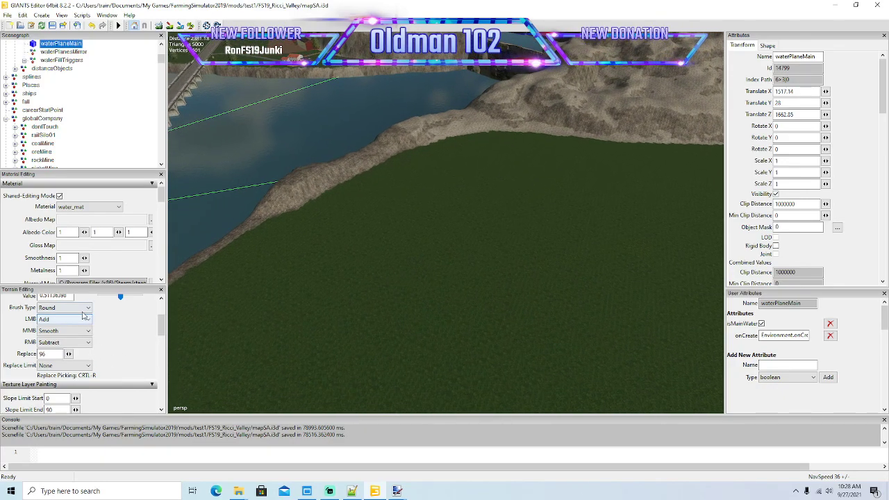
- Paint a solid patch of the c_roughDirt texture onto the grass field's corner, following the edge of the rocky riverbank
drag(161, 326, 161, 338)
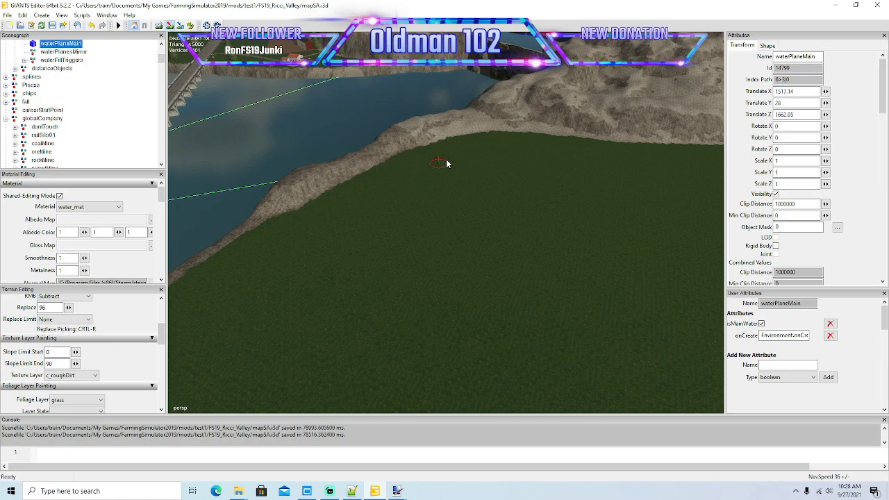
drag(472, 140, 399, 160)
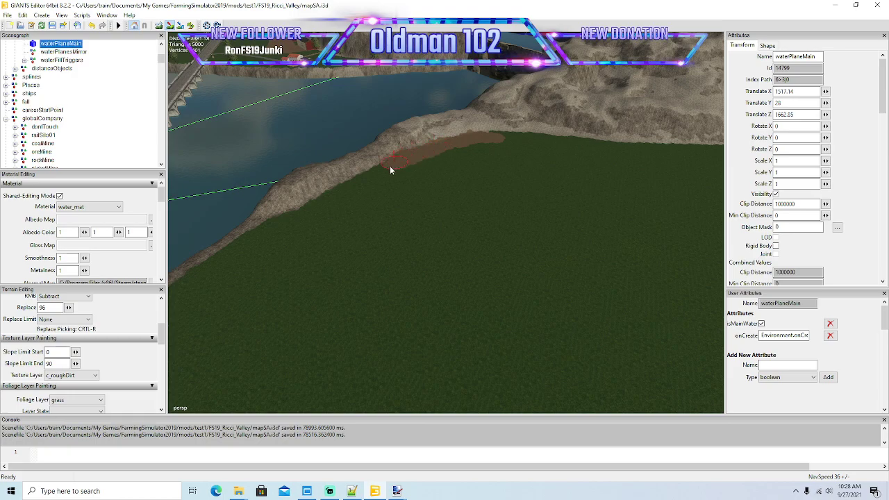
drag(343, 193, 275, 229)
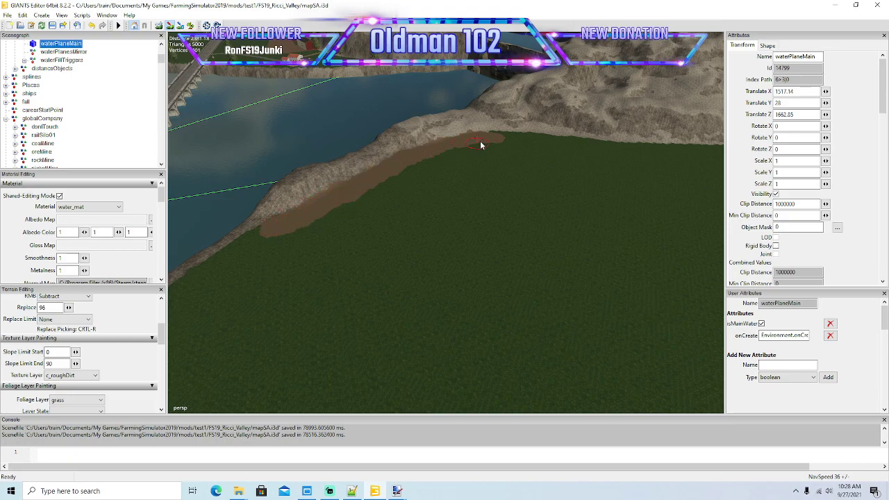
drag(480, 145, 500, 138)
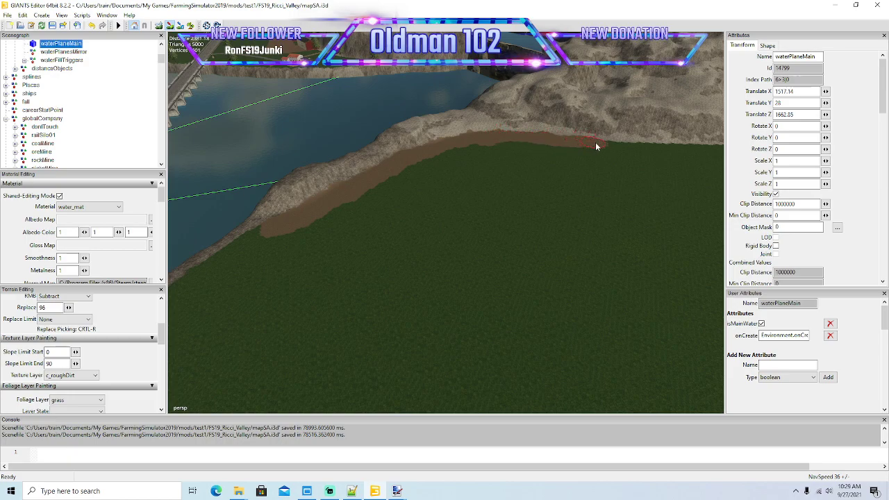
mouse_move(595, 141)
mouse_down()
mouse_move(604, 144)
mouse_move(281, 245)
mouse_up()
mouse_move(445, 210)
mouse_down()
mouse_move(566, 151)
mouse_move(459, 156)
mouse_move(351, 208)
mouse_up()
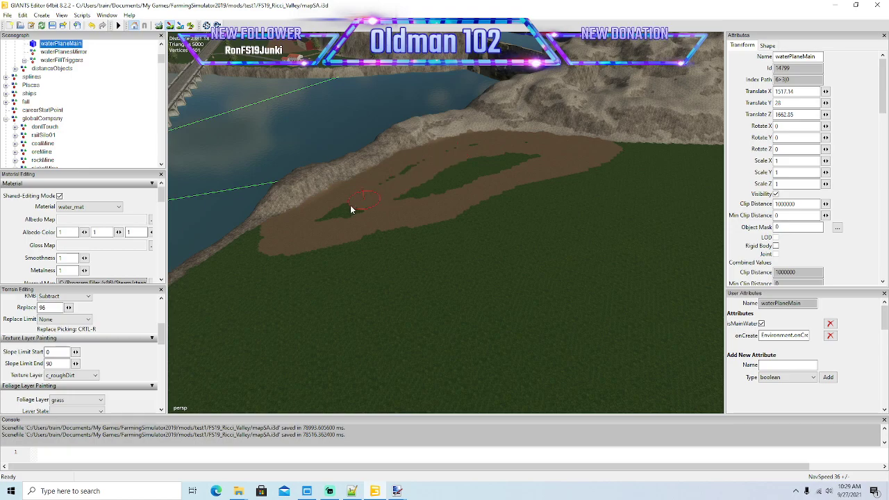
drag(504, 177, 533, 152)
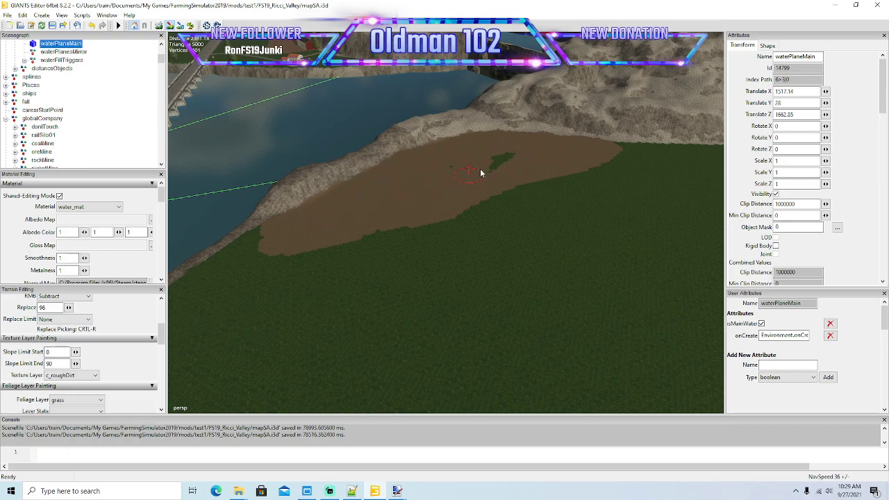
drag(480, 173, 491, 163)
right_drag(424, 200, 456, 222)
scroll(503, 203, down, 10)
scroll(456, 223, down, 1)
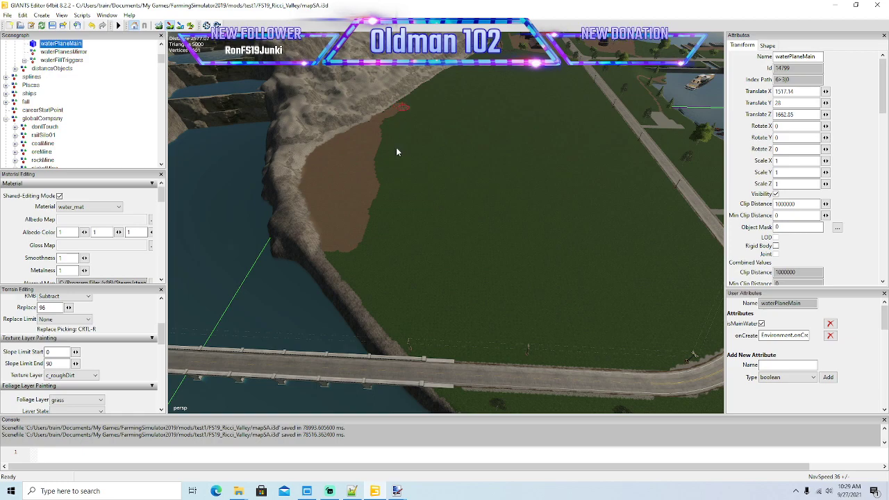
- Widen the c_roughDirt patch with a strip farther into the grass field and fill the green gaps left inside it
drag(397, 151, 383, 258)
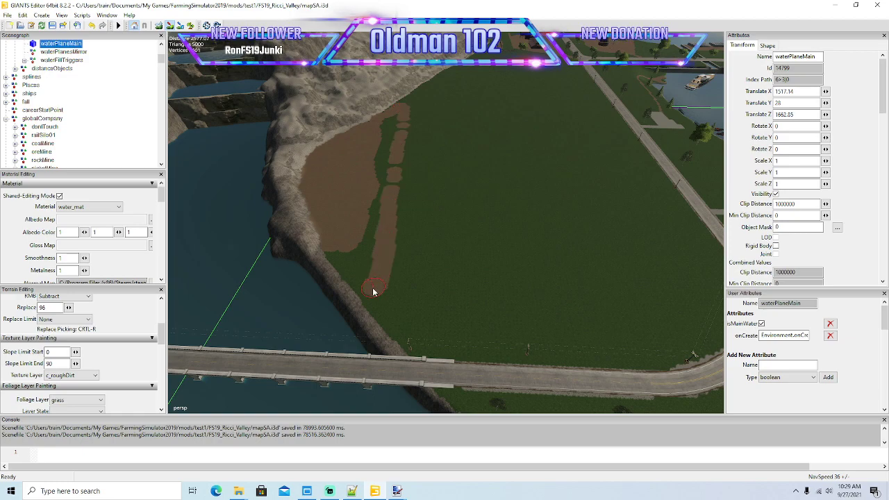
drag(364, 291, 360, 283)
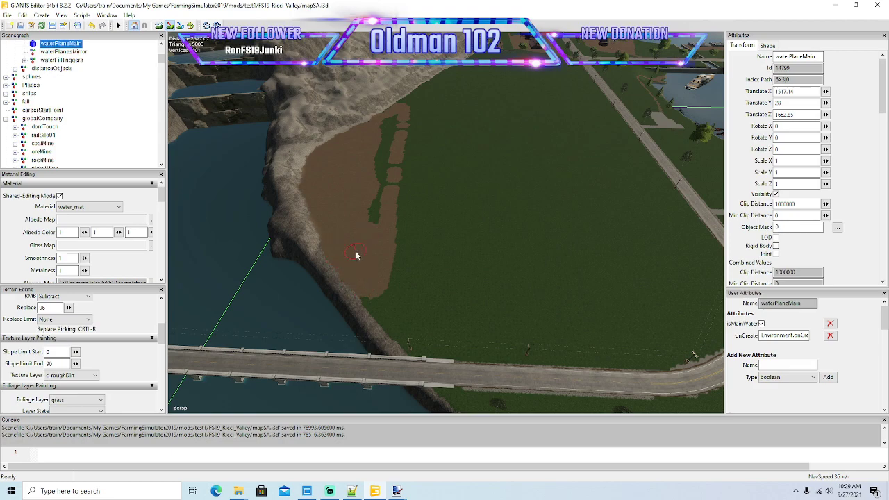
drag(386, 211, 401, 152)
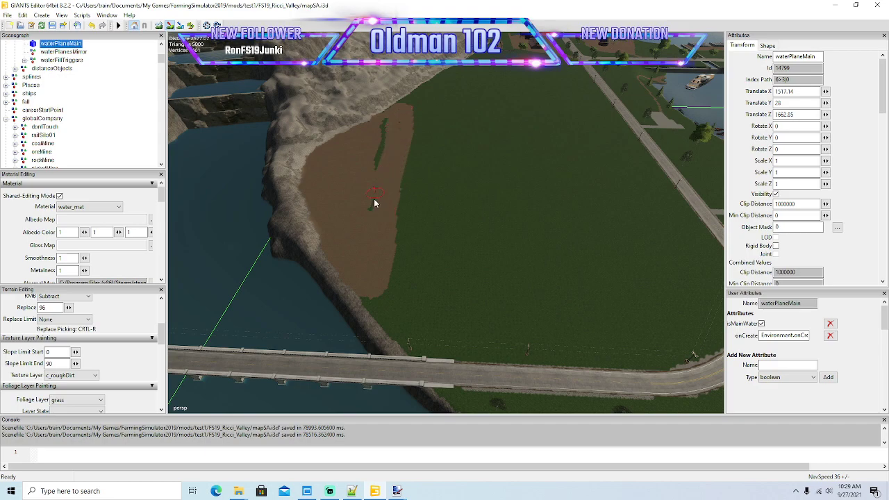
drag(373, 202, 389, 123)
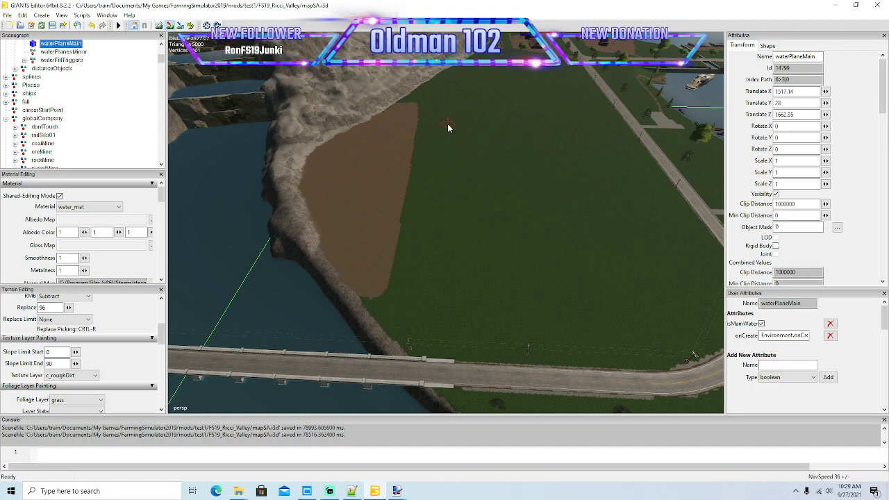
alt+drag(450, 150, 451, 127)
right_drag(451, 127, 437, 194)
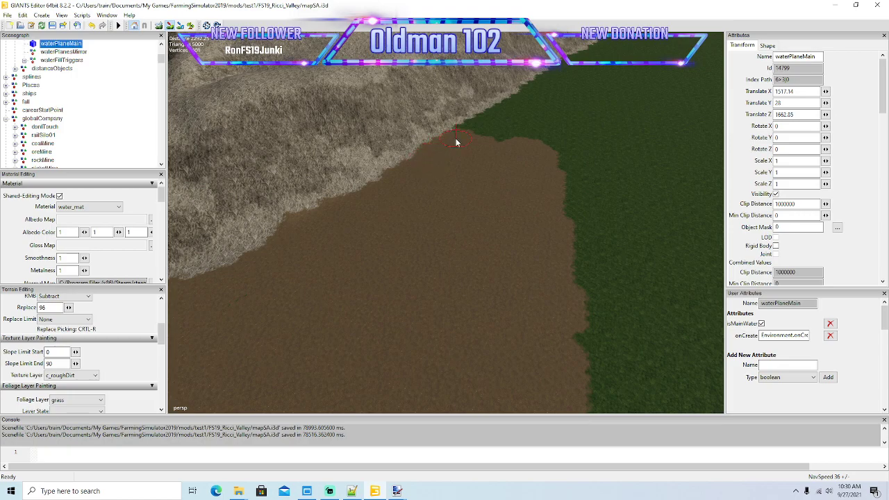
right_drag(375, 174, 397, 211)
- Find powerGrid among the globalCompany groups, expand it down to its inner powerGrid group and select the visibility group
scroll(84, 143, down, 2)
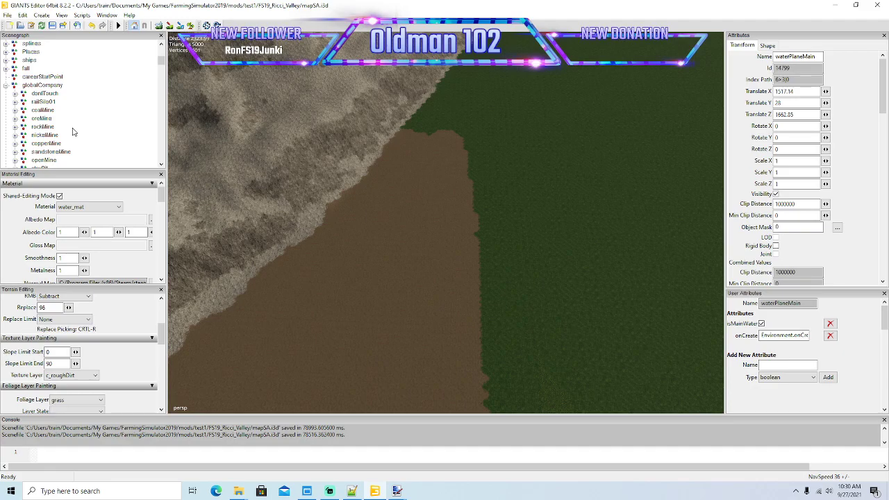
scroll(75, 134, down, 10)
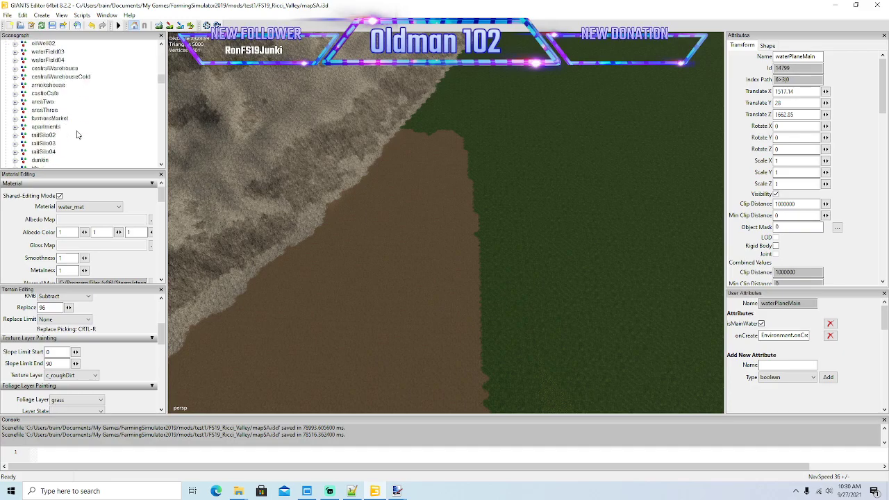
scroll(77, 134, down, 10)
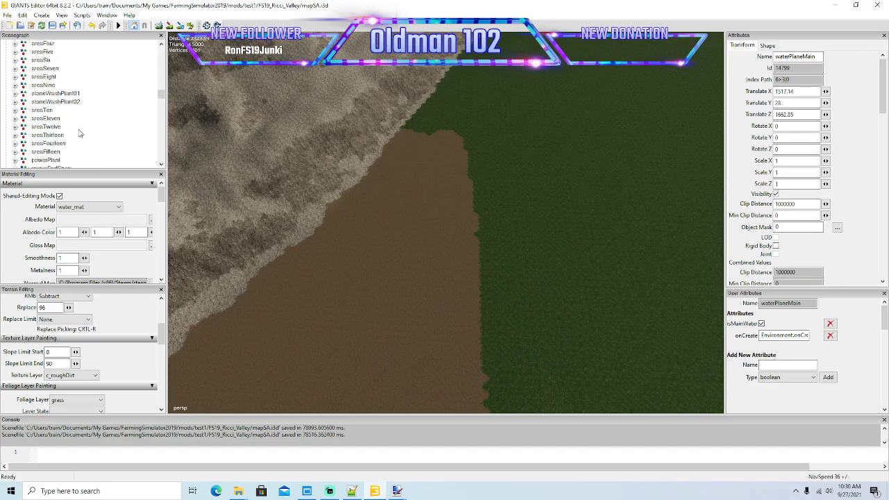
scroll(79, 131, down, 8)
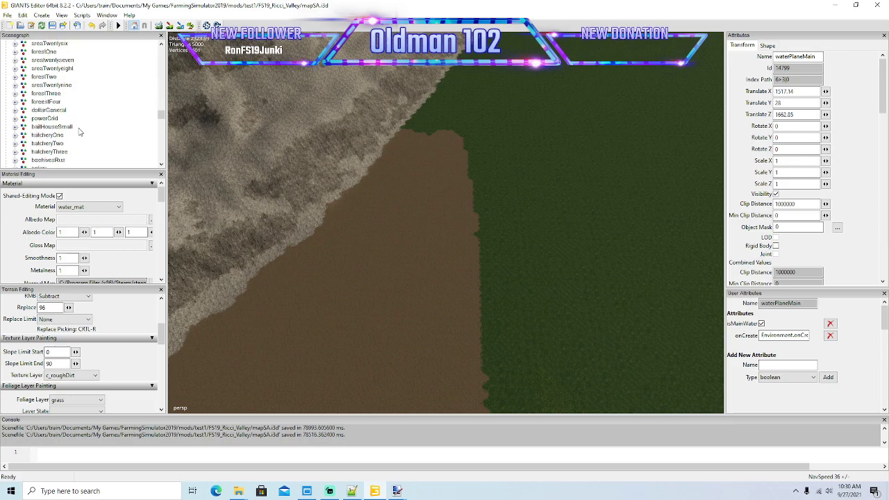
scroll(79, 132, down, 2)
click(17, 137)
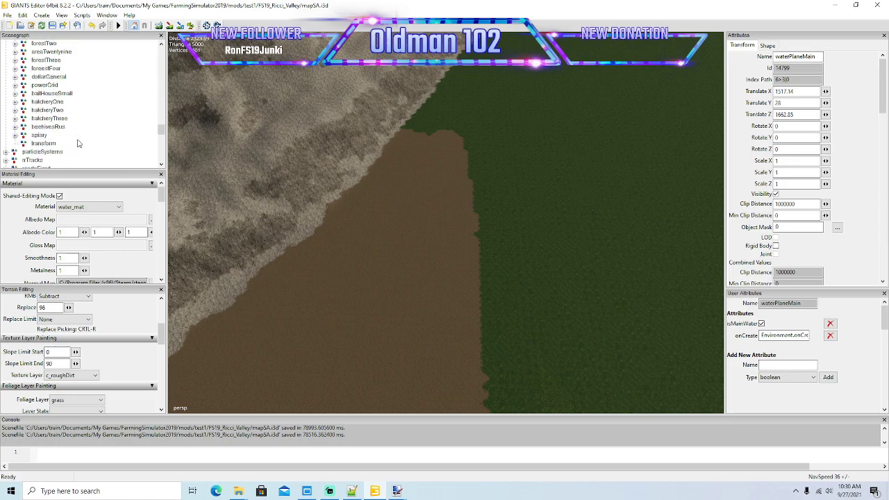
scroll(69, 137, up, 2)
click(15, 119)
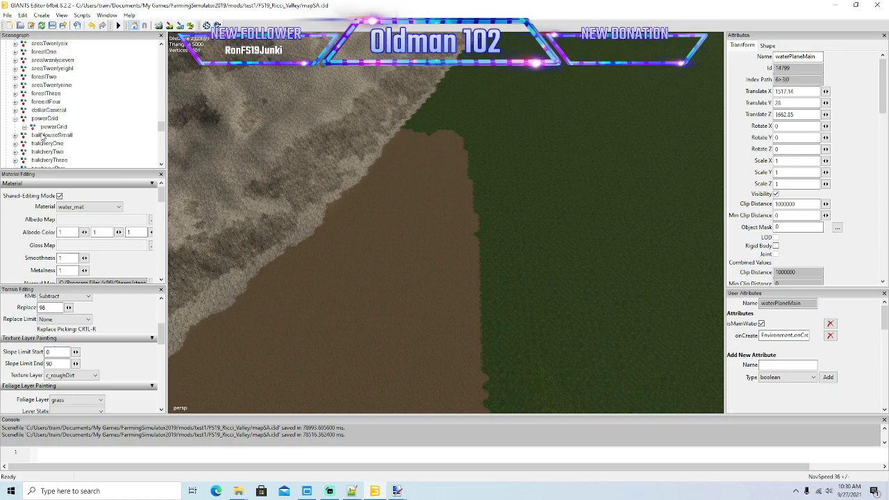
click(33, 128)
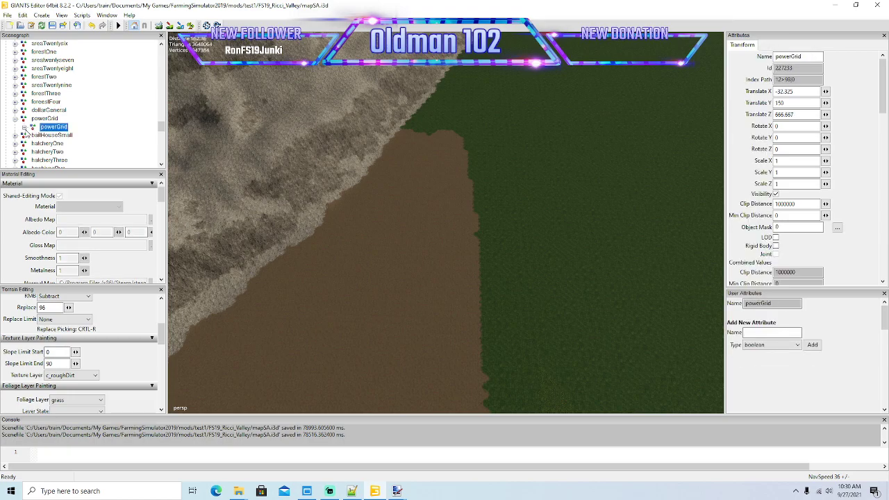
click(25, 128)
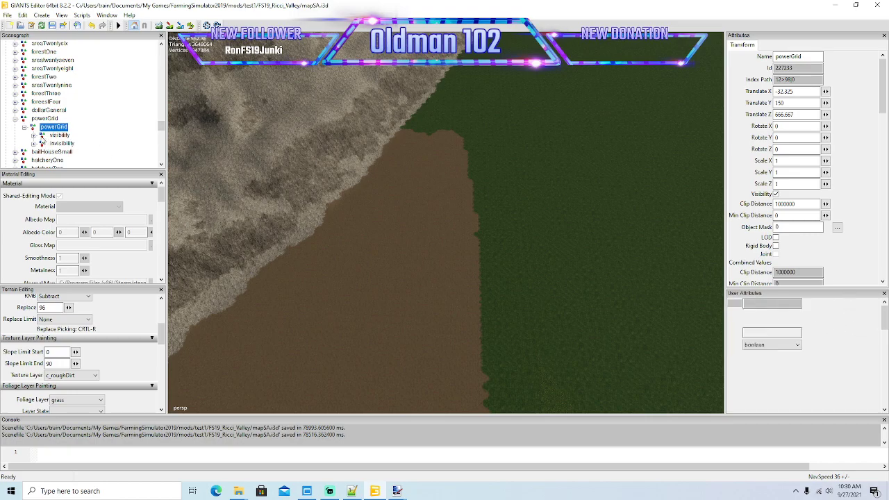
click(59, 135)
scroll(540, 297, down, 10)
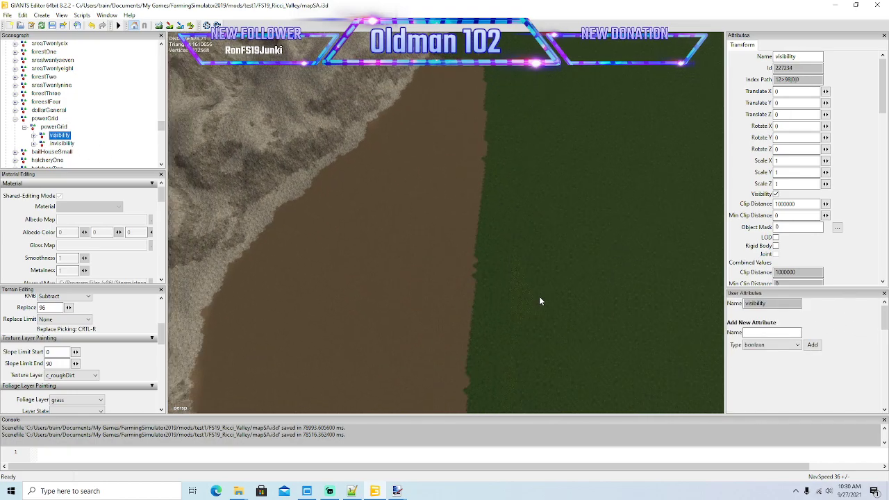
- Examine where the power grid's lines run around the map and in relation to the riverside dirt patch
alt+drag(539, 298, 447, 186)
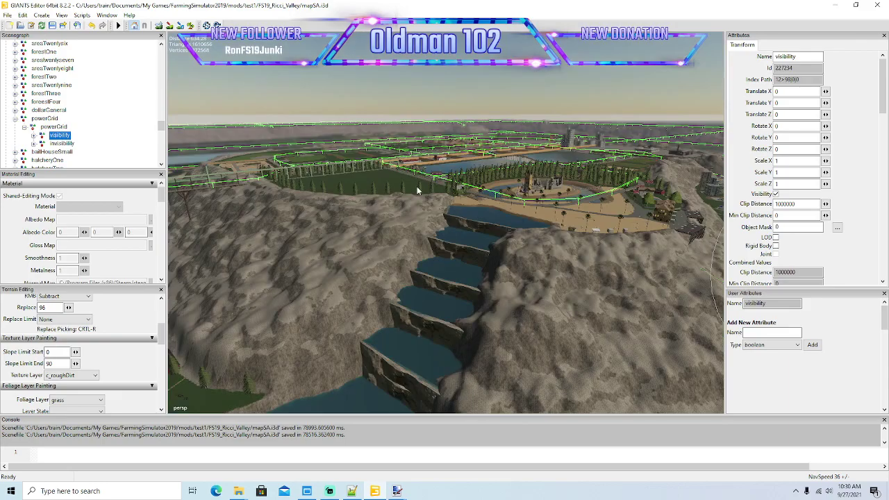
alt+drag(388, 212, 266, 219)
right_drag(497, 282, 676, 357)
scroll(676, 357, up, 10)
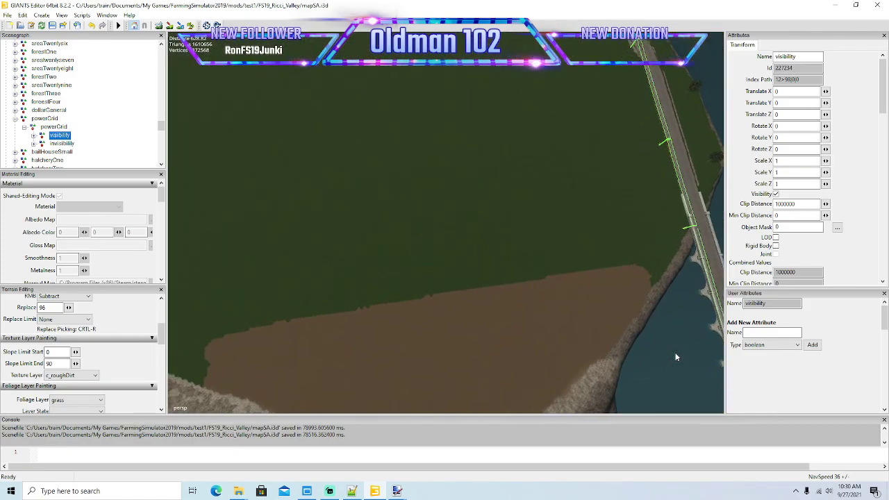
scroll(676, 357, up, 4)
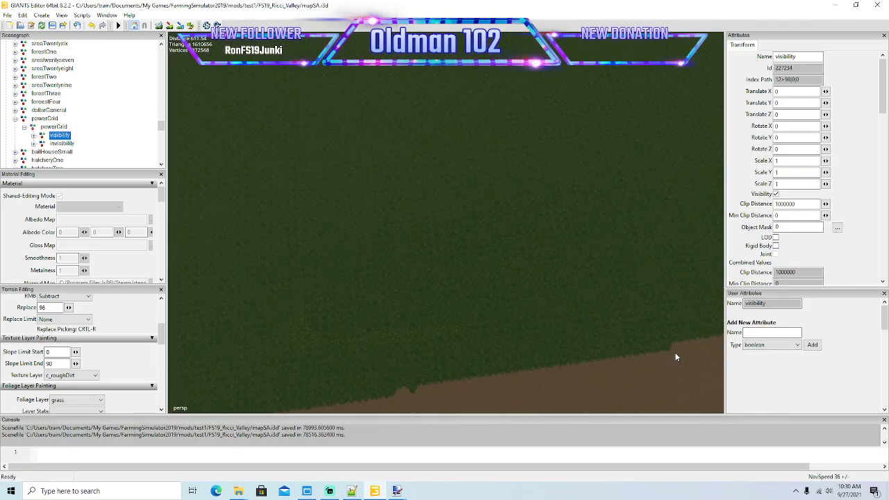
alt+drag(493, 311, 340, 303)
right_drag(338, 304, 358, 174)
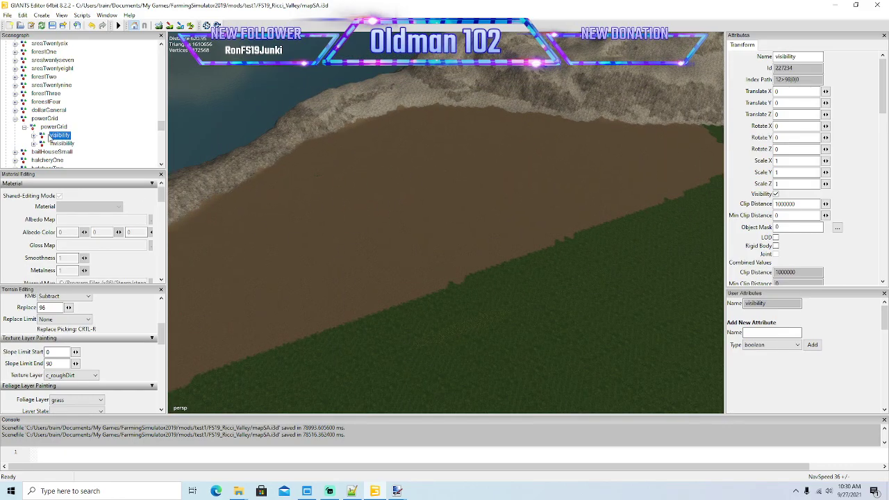
alt+drag(522, 208, 456, 242)
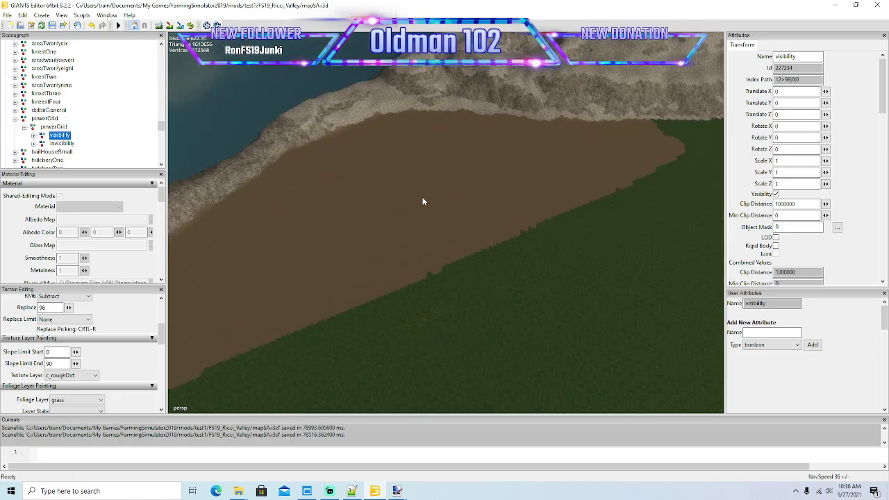
right_drag(463, 272, 490, 280)
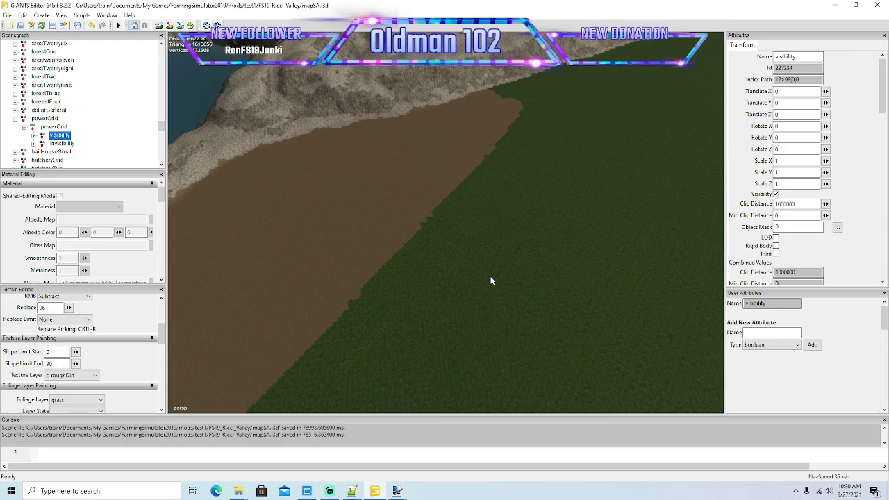
alt+drag(503, 224, 362, 247)
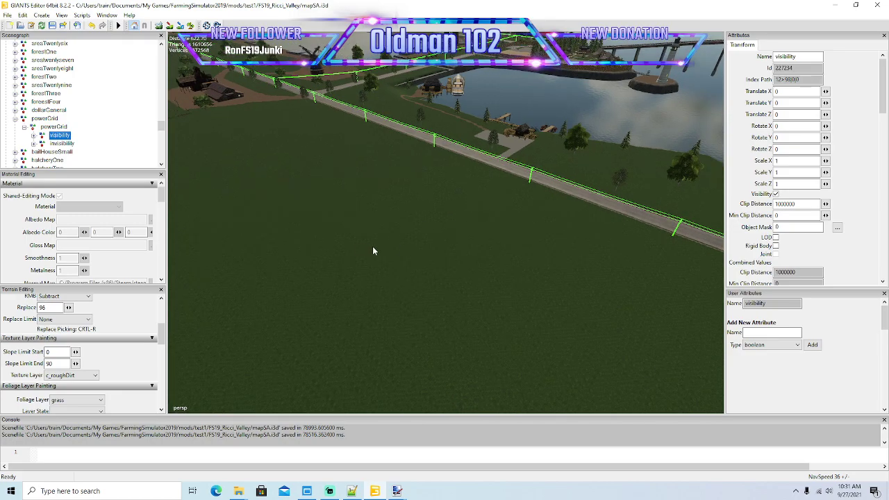
- Go across the lake to the power plant beside the cooling towers and select the building behind the storage tanks
right_drag(382, 248, 379, 187)
key(w)
key(w)
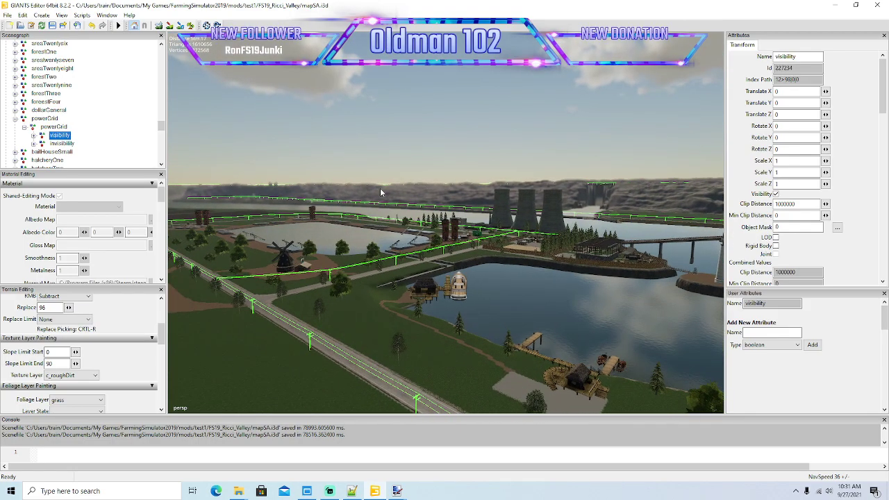
right_drag(380, 192, 479, 166)
right_drag(450, 229, 559, 286)
click(375, 138)
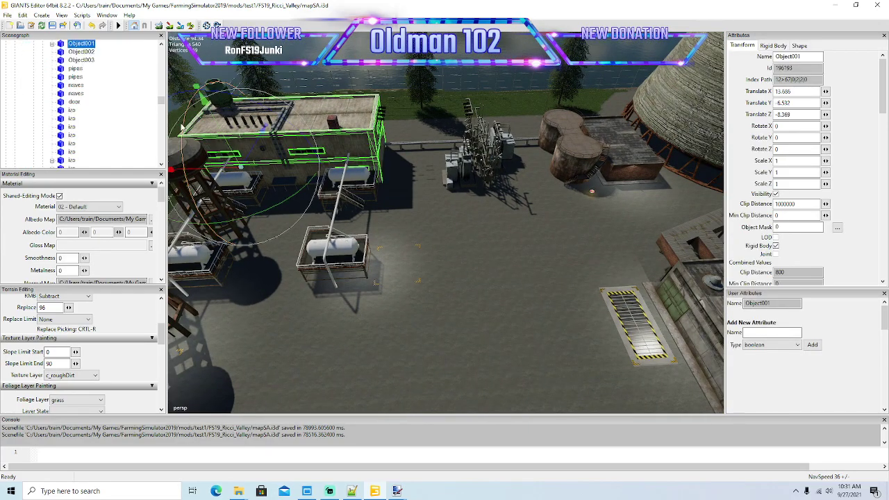
- Select the building's parent Group001 in the power plant and check which structures belong to it
scroll(121, 124, up, 2)
click(43, 102)
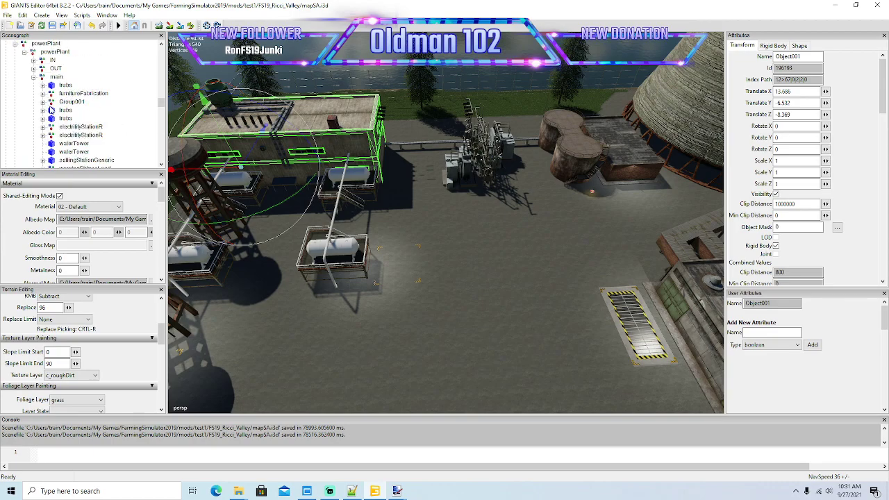
click(54, 103)
scroll(358, 229, down, 6)
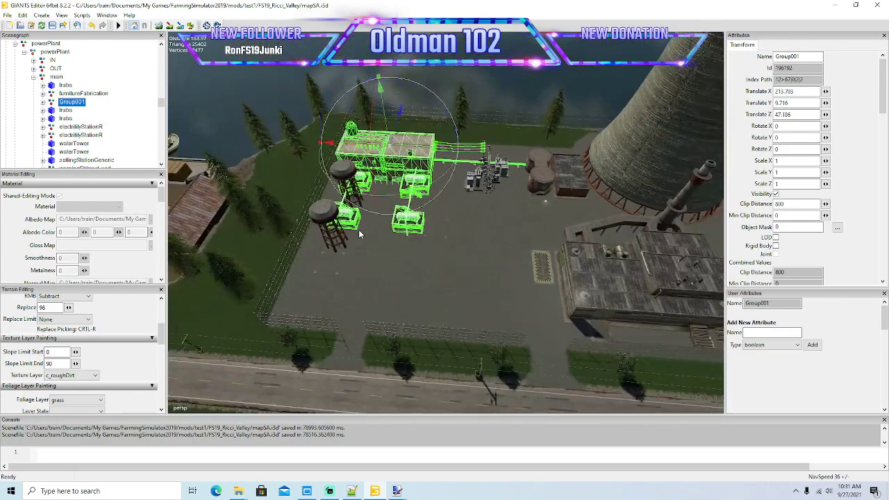
scroll(365, 233, up, 4)
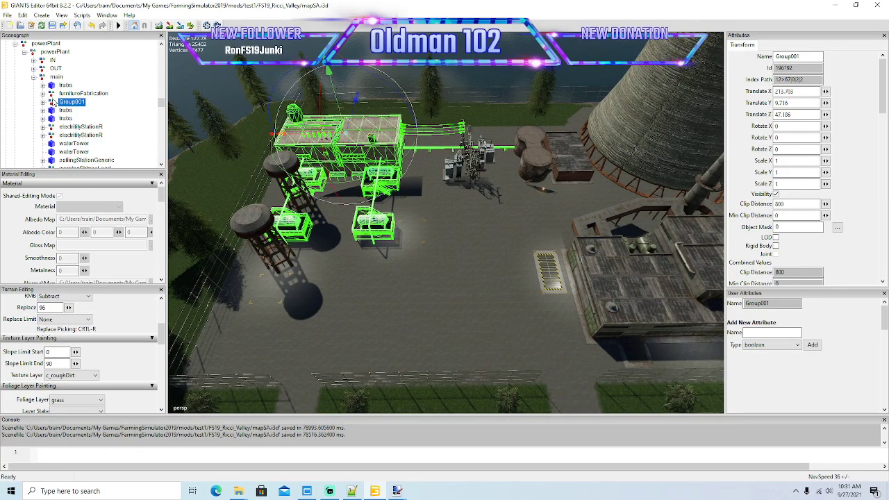
- Select the power plant's main group, look over its structures and child list, and check its first truba object
click(56, 77)
alt+drag(365, 223, 404, 222)
scroll(404, 222, down, 6)
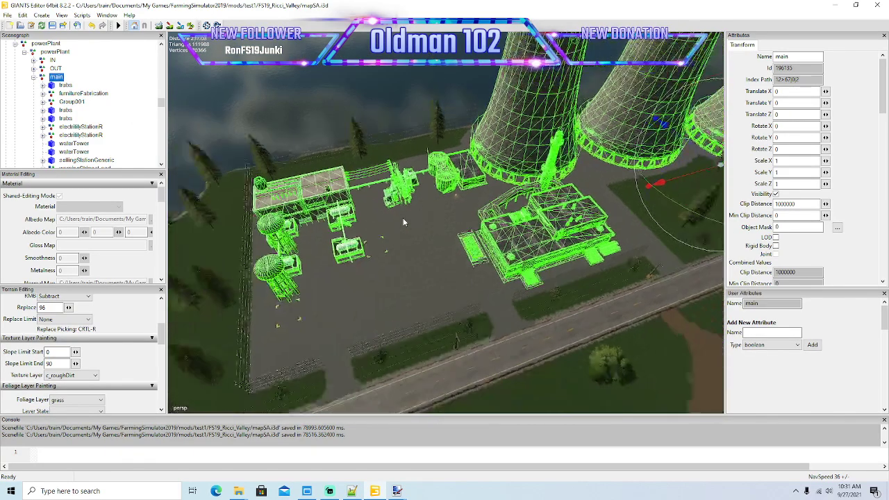
middle_drag(403, 222, 428, 218)
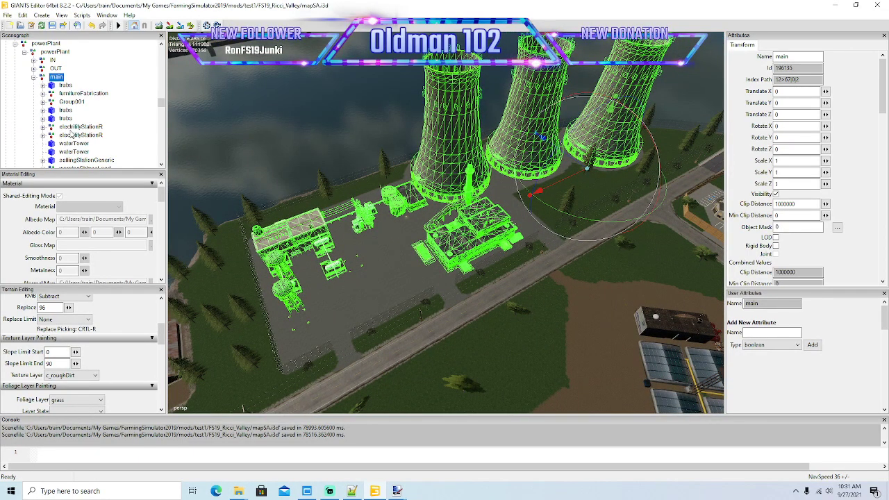
scroll(71, 129, down, 2)
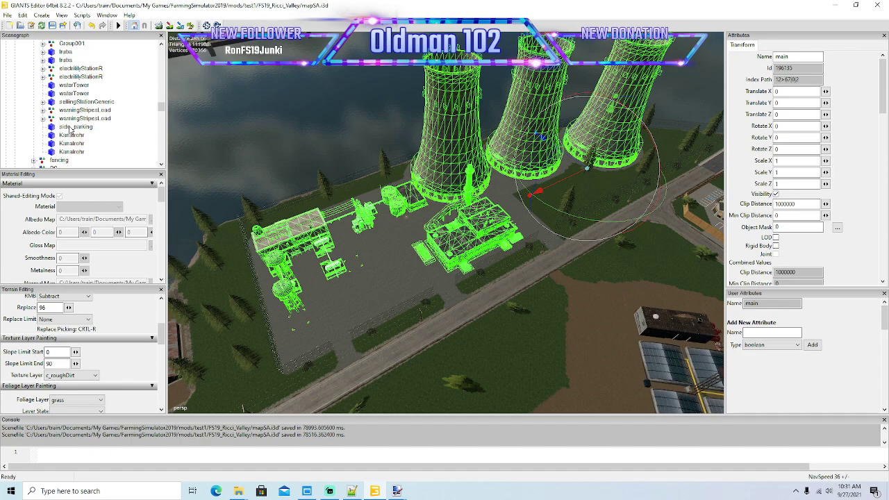
scroll(72, 129, down, 1)
scroll(71, 129, up, 2)
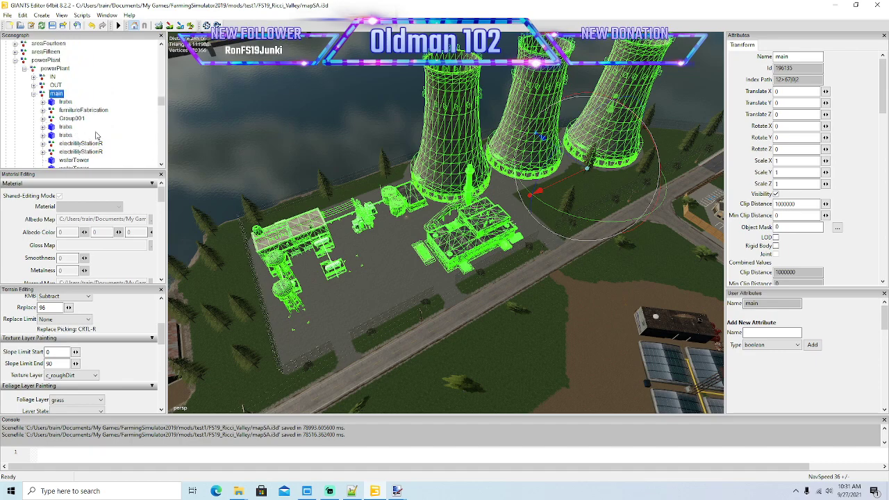
alt+drag(379, 274, 454, 290)
scroll(454, 290, up, 3)
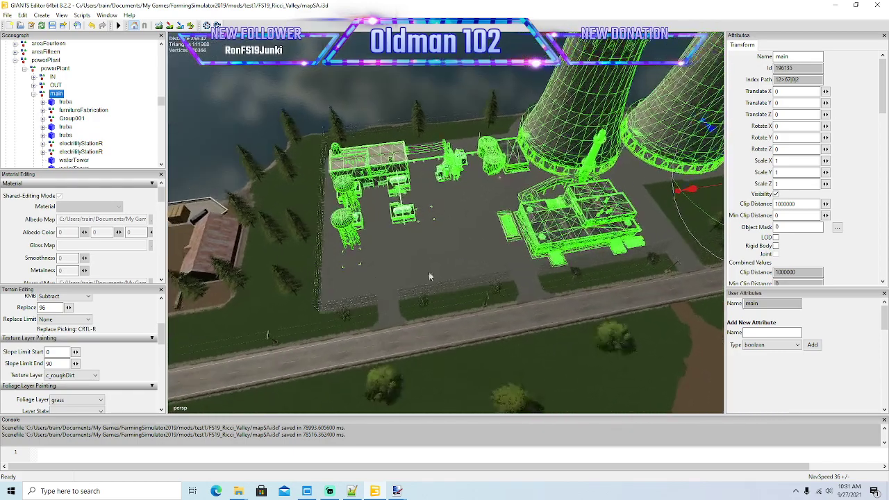
click(52, 105)
alt+drag(479, 251, 506, 258)
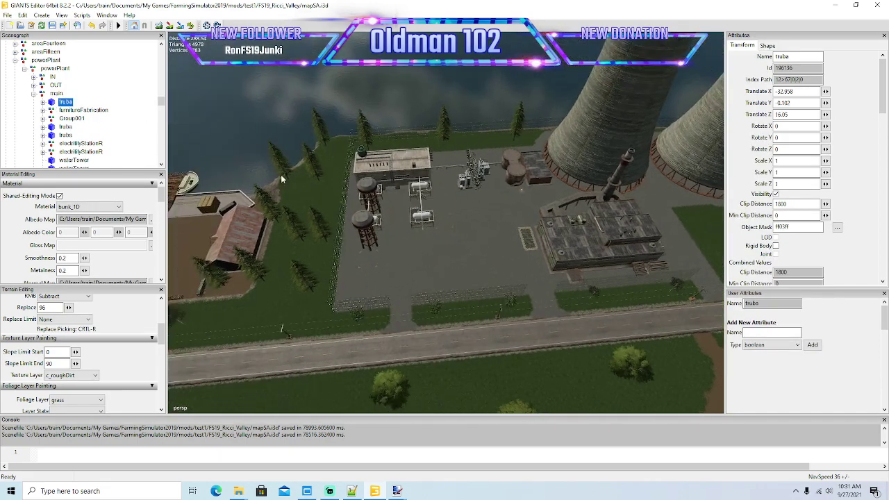
- Duplicate the power plant's furnitureFabrication building and move the copy toward the road, to about X 138.6, Z -40.7
click(50, 110)
alt+drag(375, 245, 395, 251)
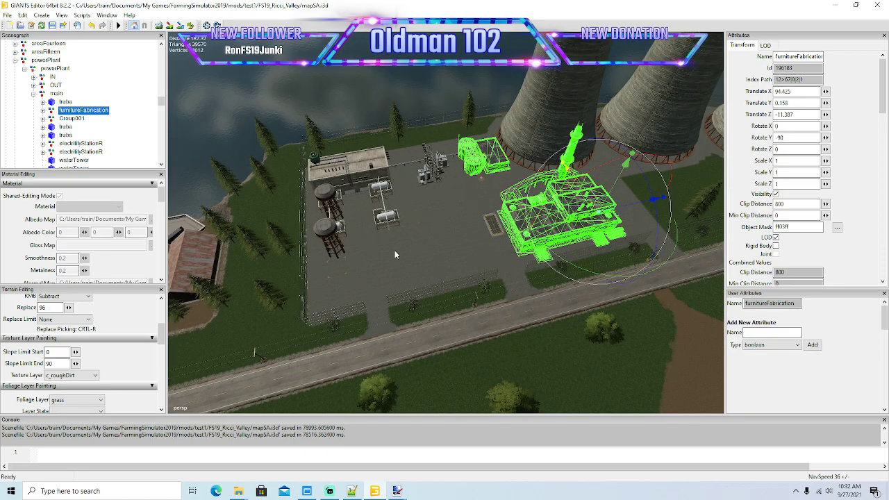
right_drag(395, 255, 400, 255)
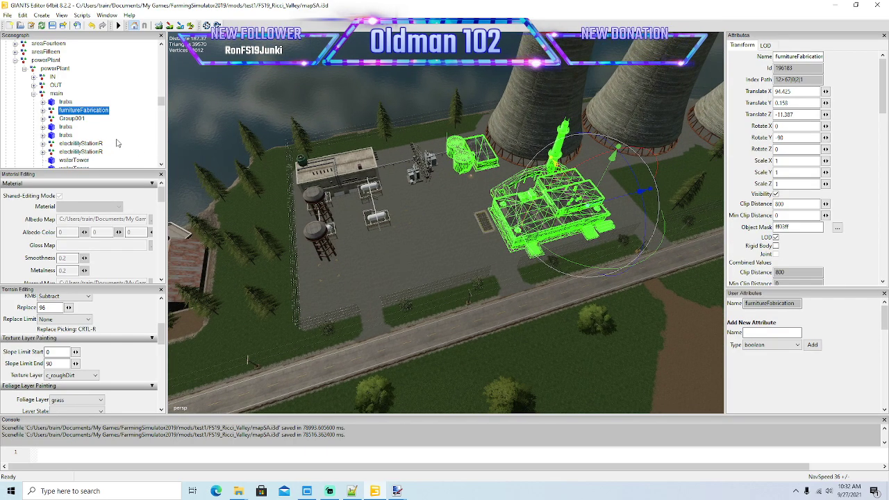
key(Delete)
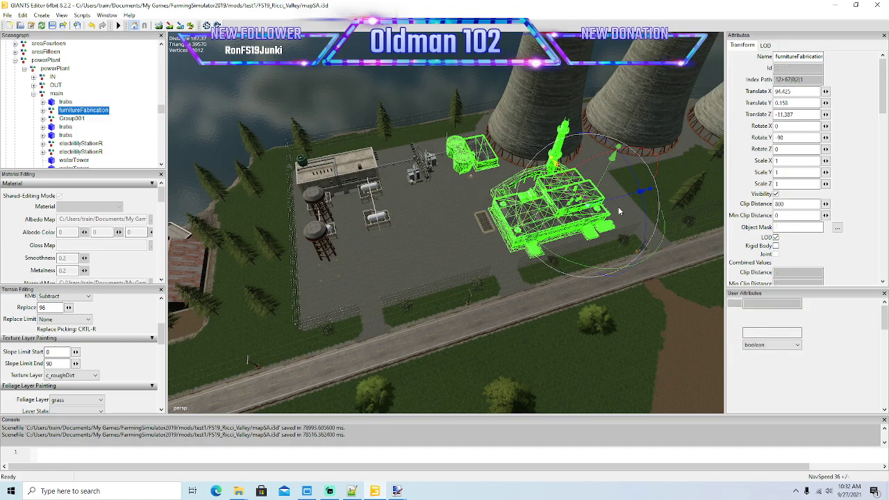
drag(606, 201, 416, 215)
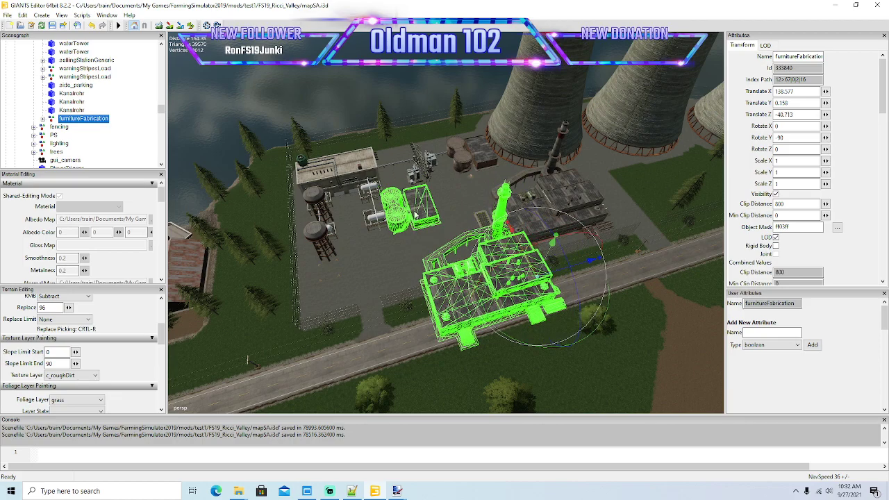
- Cut the furnitureFabrication copy from the power plant and paste it into the powerGrid's visibility group
scroll(83, 104, down, 10)
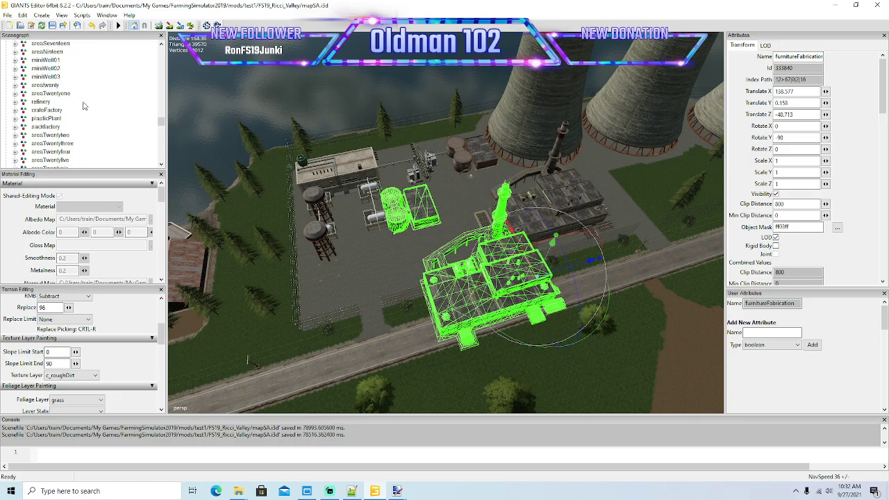
scroll(84, 104, down, 2)
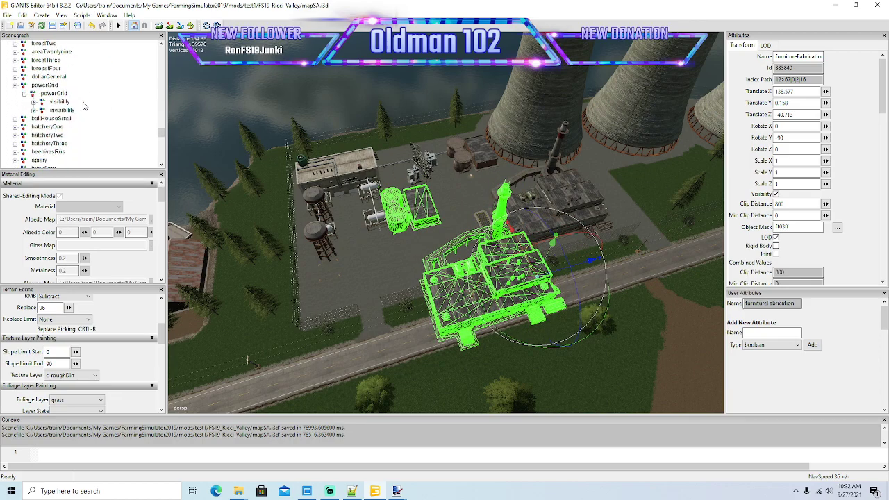
click(22, 16)
click(37, 69)
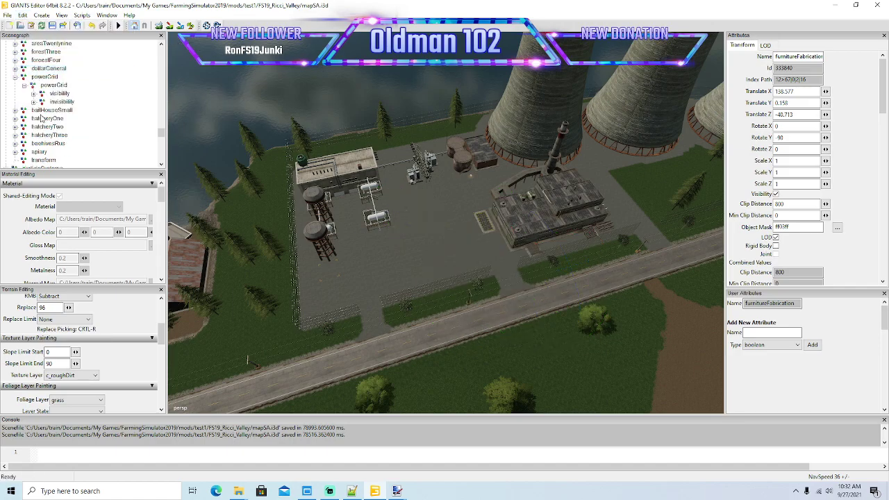
click(50, 94)
click(23, 15)
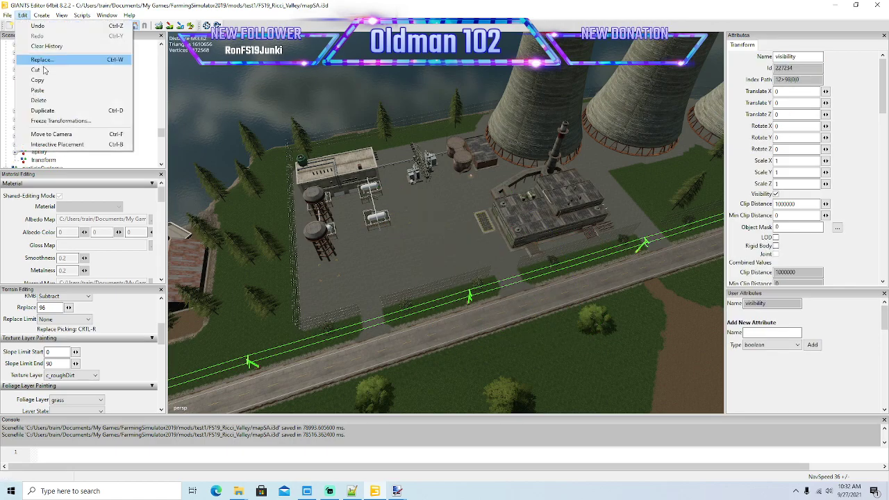
click(37, 91)
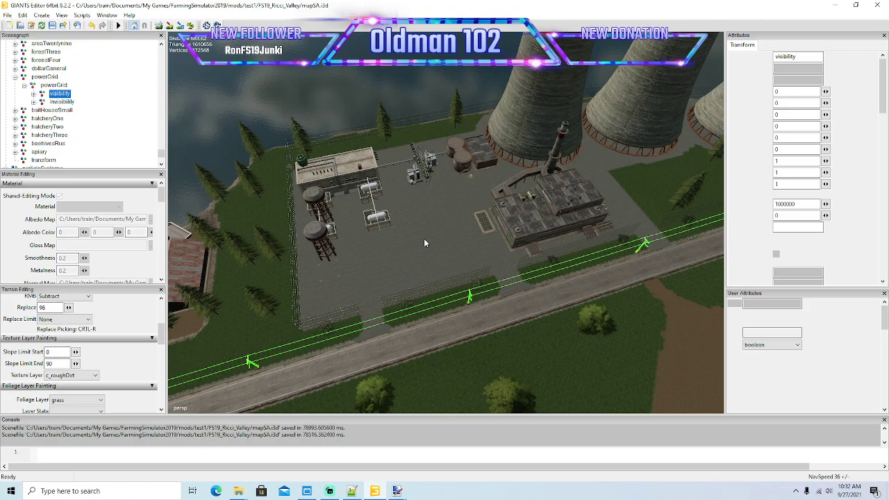
- Duplicate Group001 in the power plant's main group and move the copy toward the road, to about Z -16
scroll(101, 124, up, 3)
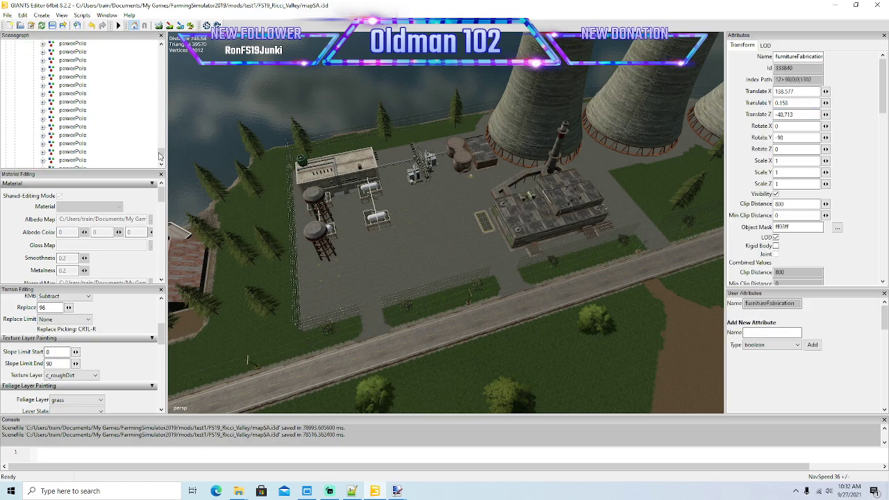
drag(161, 62, 160, 61)
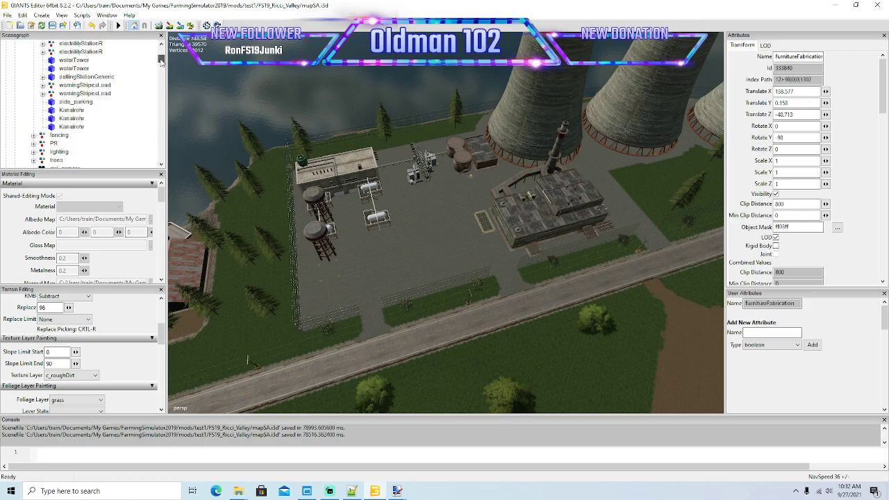
scroll(141, 114, up, 3)
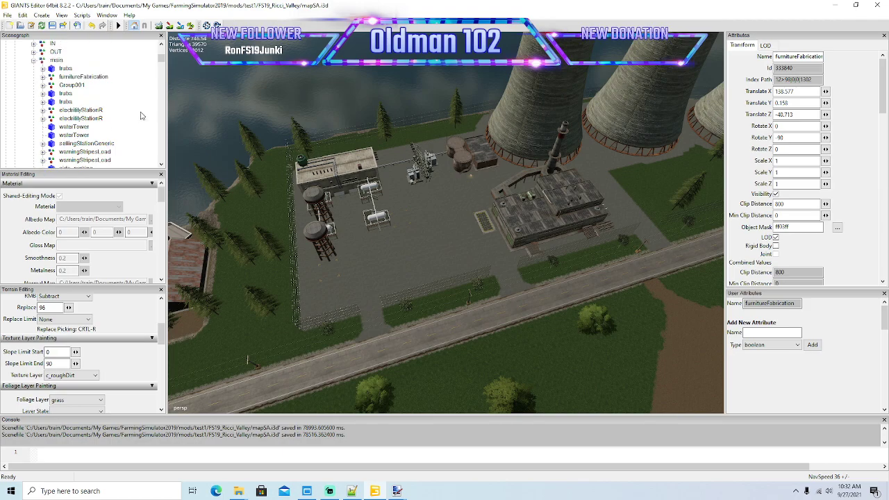
click(56, 86)
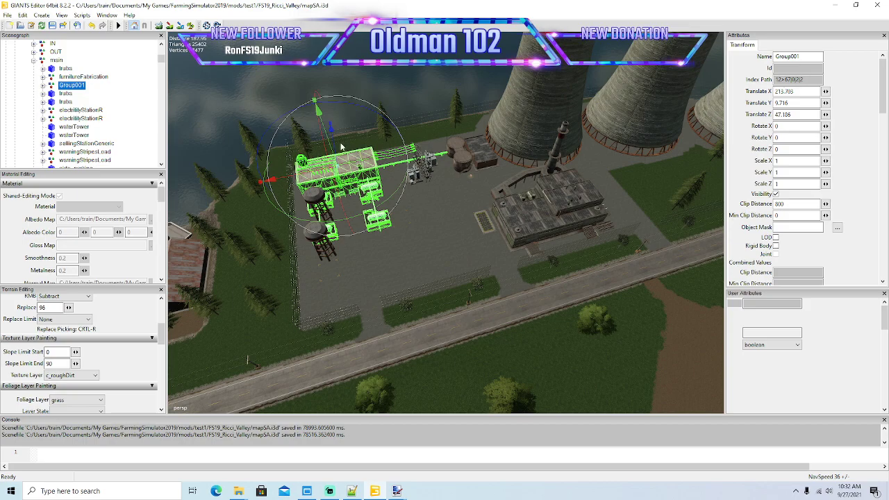
key(ctrl+d)
drag(331, 128, 347, 218)
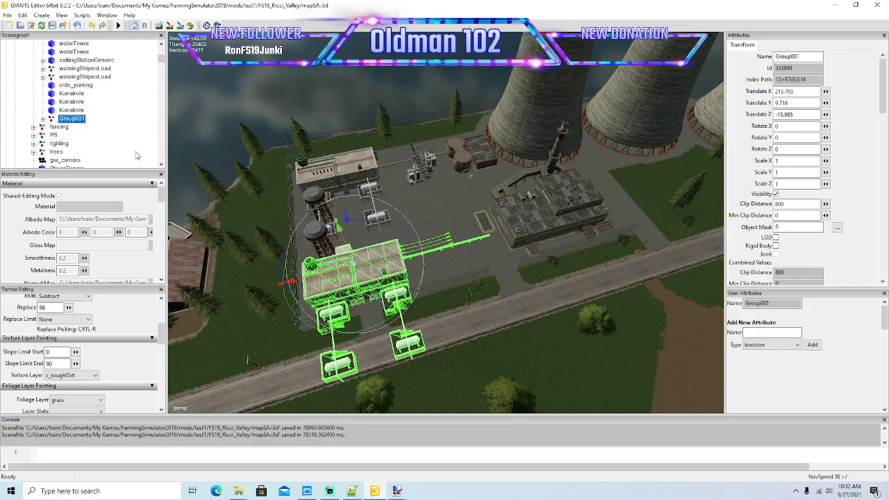
- Cut the Group001 copy from the power plant and paste it into the powerGrid's visibility group
scroll(110, 141, down, 10)
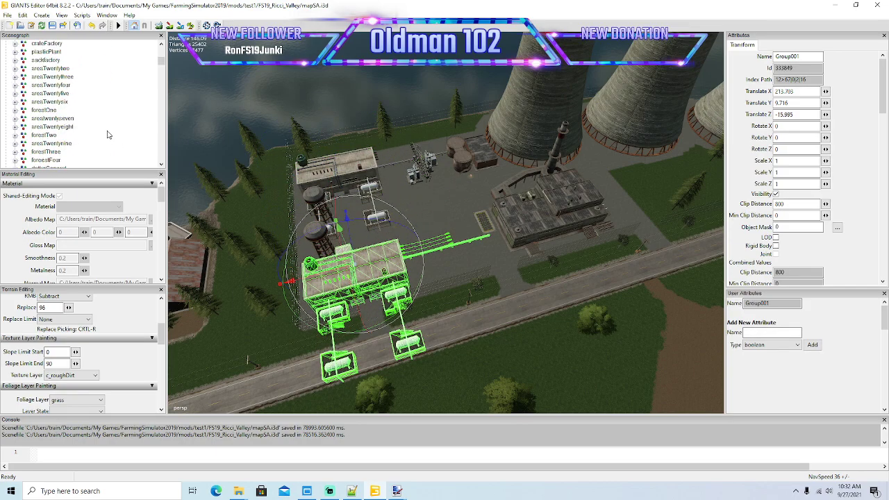
scroll(108, 133, down, 1)
click(22, 15)
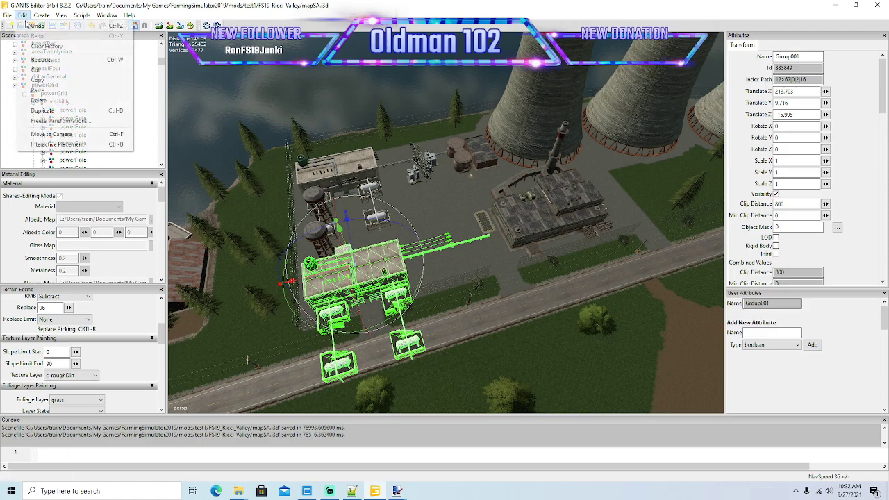
click(36, 70)
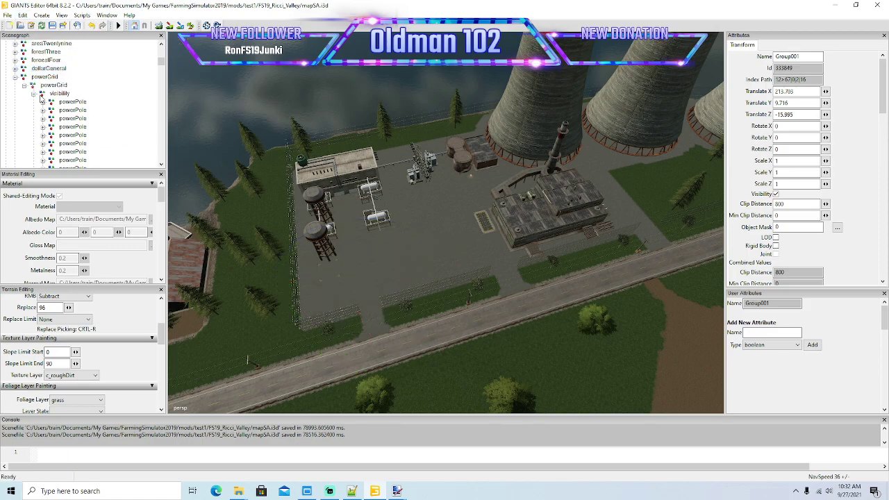
click(55, 93)
click(22, 15)
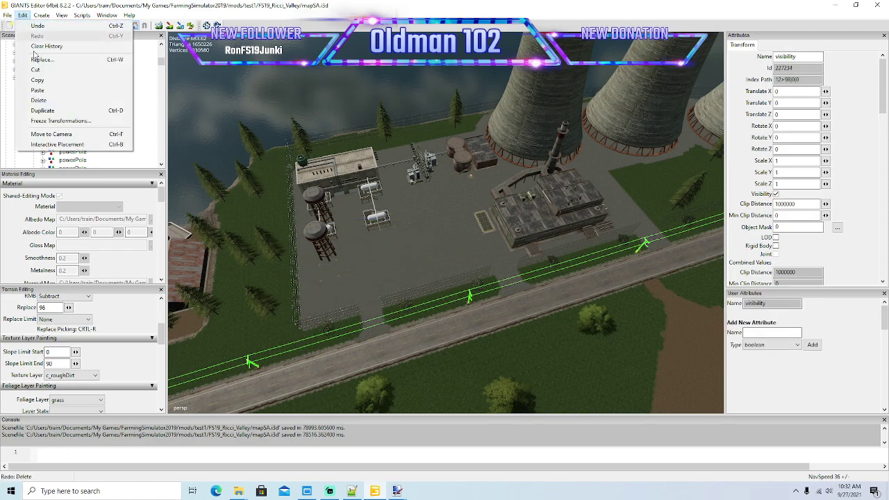
click(37, 91)
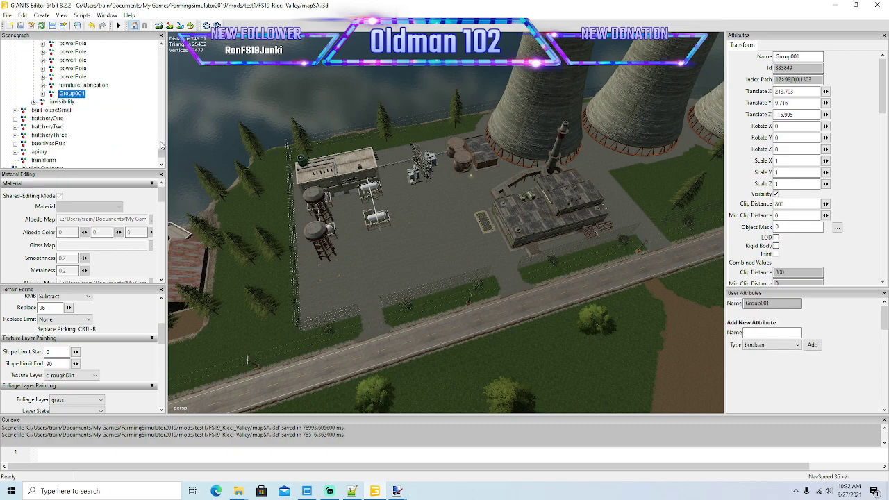
- Duplicate the first electritityStationR in the power plant's main group and move the copy into the open yard, to about Z 8.5
drag(162, 153, 162, 98)
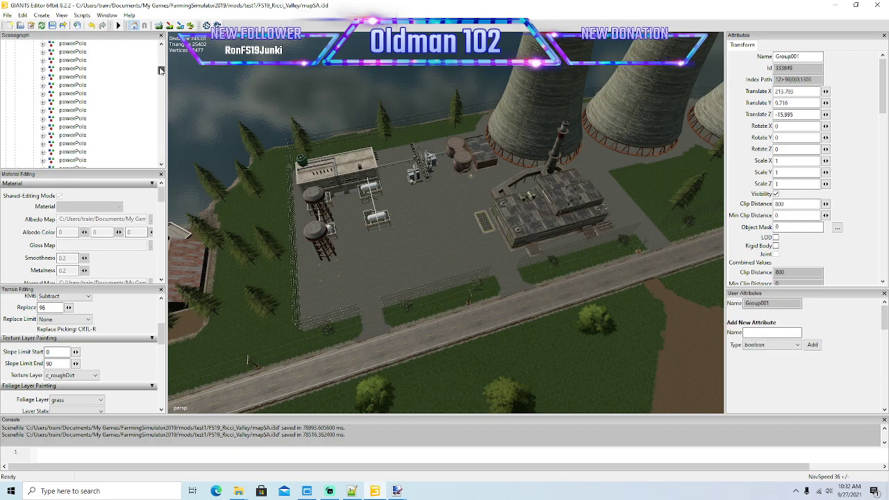
drag(160, 65, 160, 60)
scroll(115, 109, down, 5)
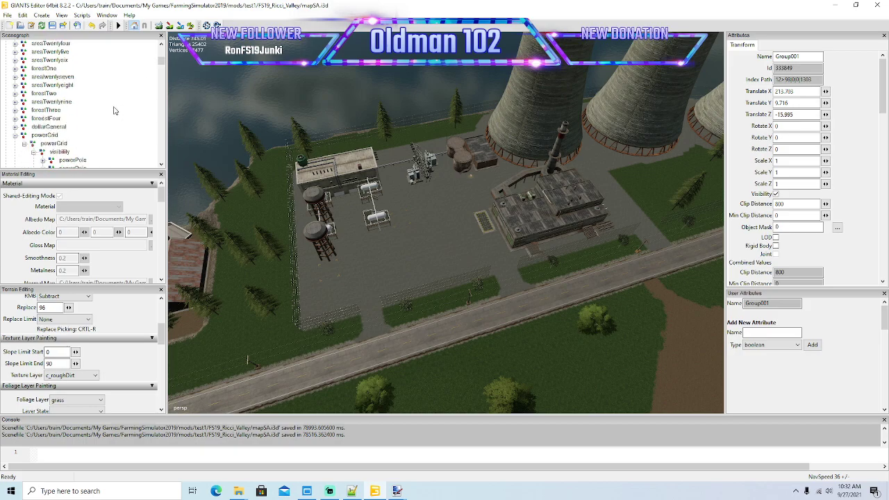
scroll(115, 110, down, 10)
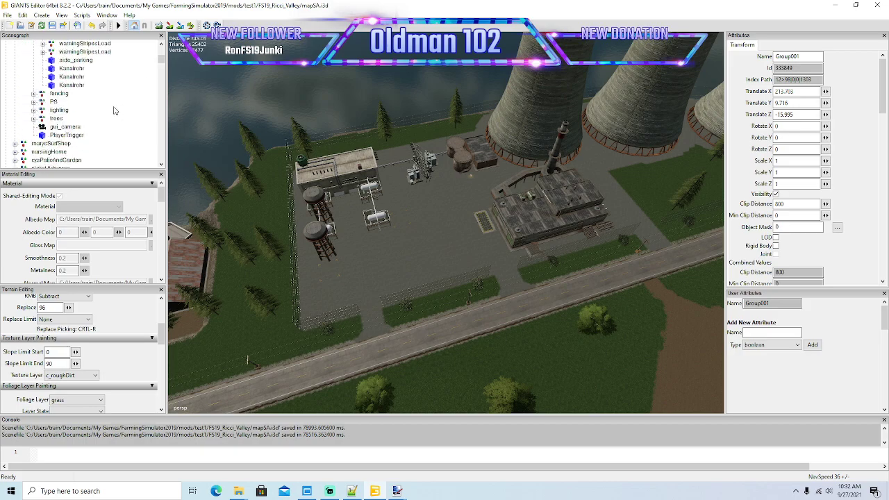
scroll(115, 110, up, 3)
scroll(100, 110, up, 2)
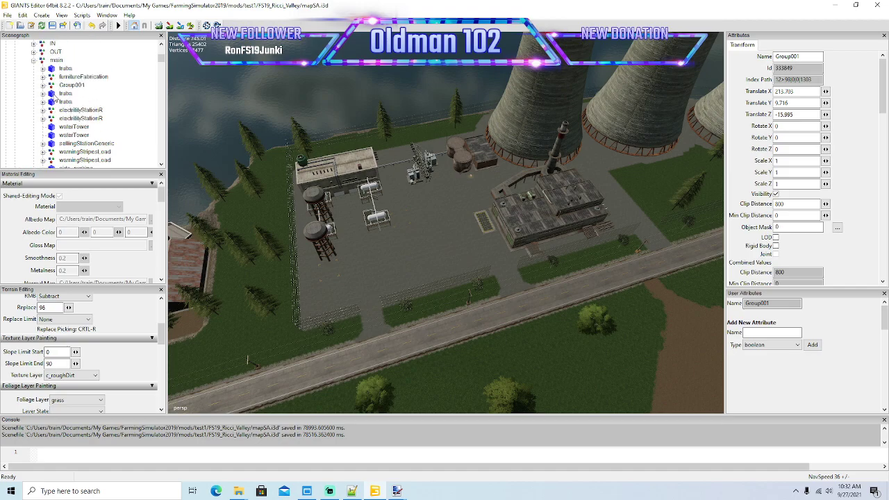
click(51, 86)
click(55, 95)
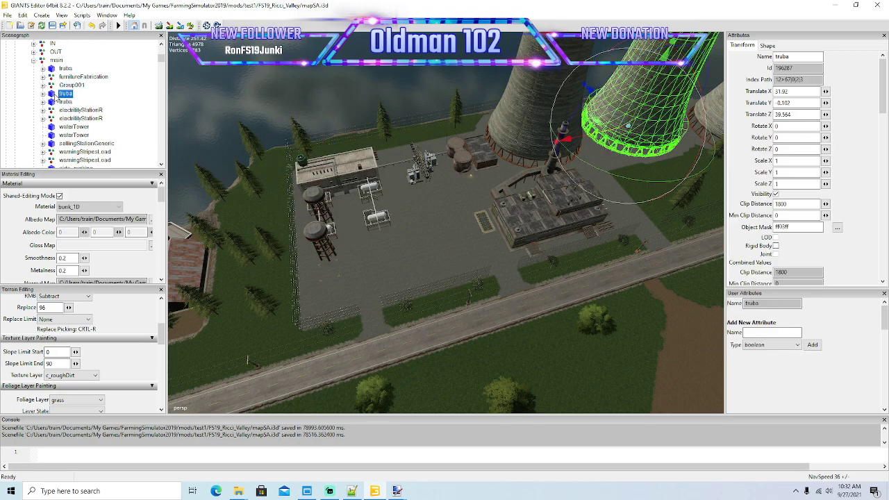
click(55, 111)
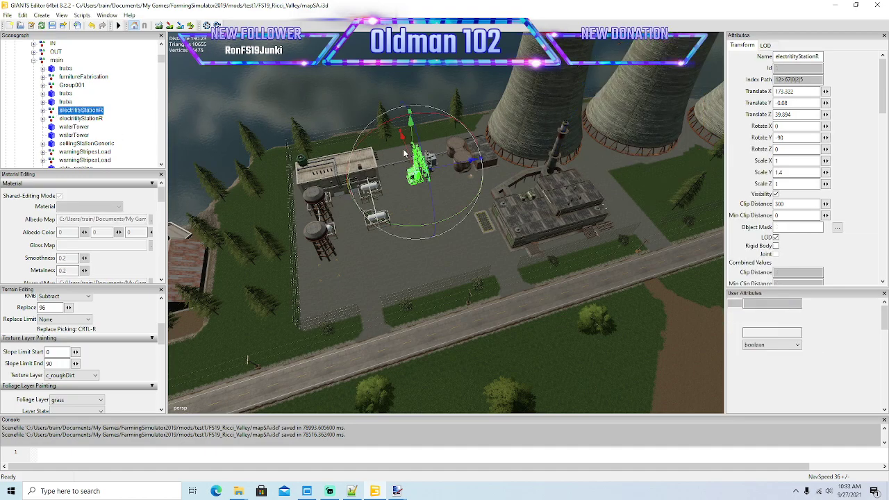
key(ctrl+d)
drag(404, 150, 411, 220)
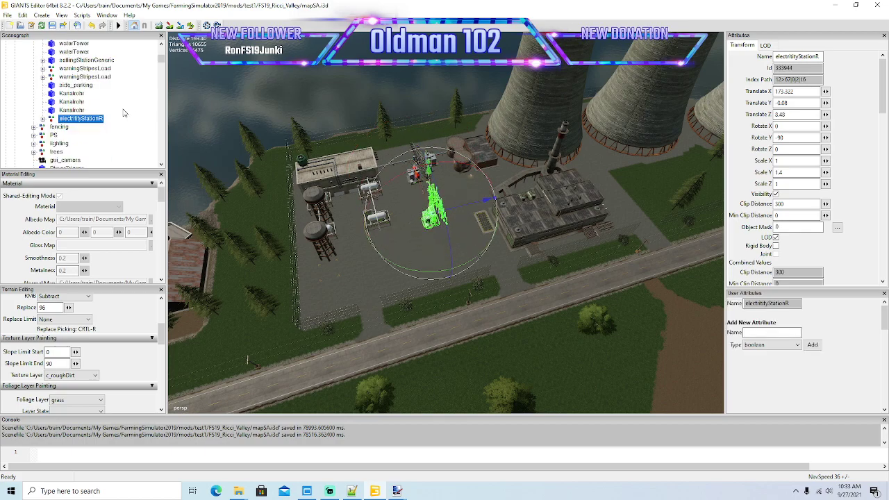
- Cut the electritityStationR copy from the power plant and paste it into the powerGrid's visibility group
scroll(122, 112, up, 10)
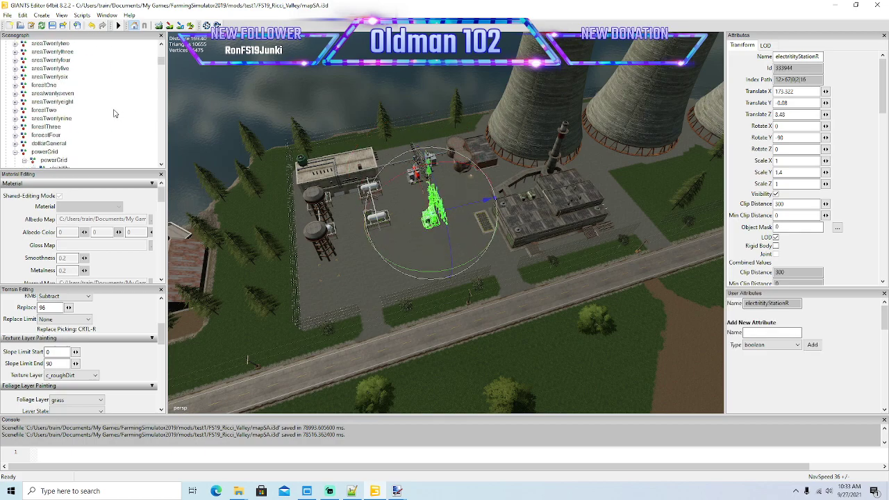
scroll(113, 113, down, 2)
click(28, 16)
click(37, 70)
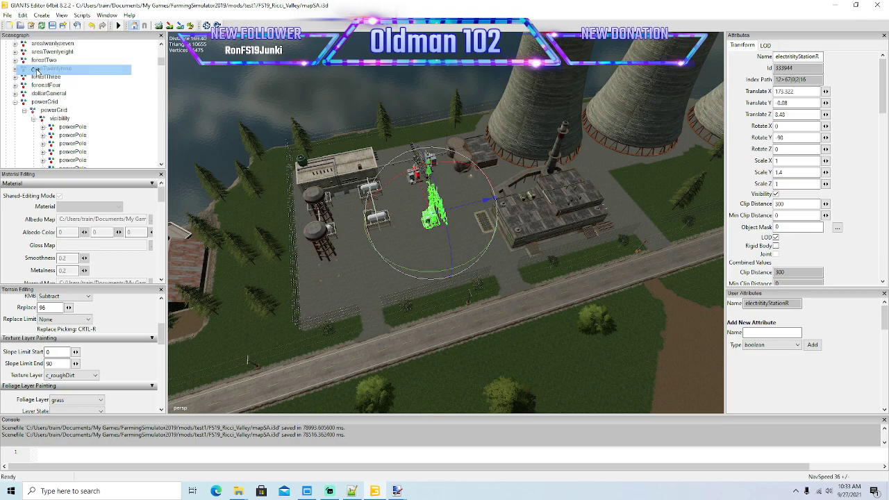
click(56, 109)
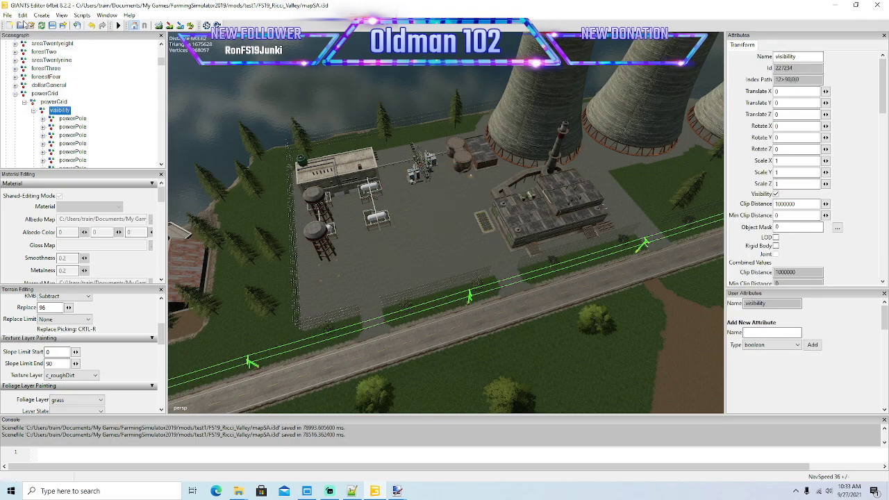
click(22, 14)
click(36, 90)
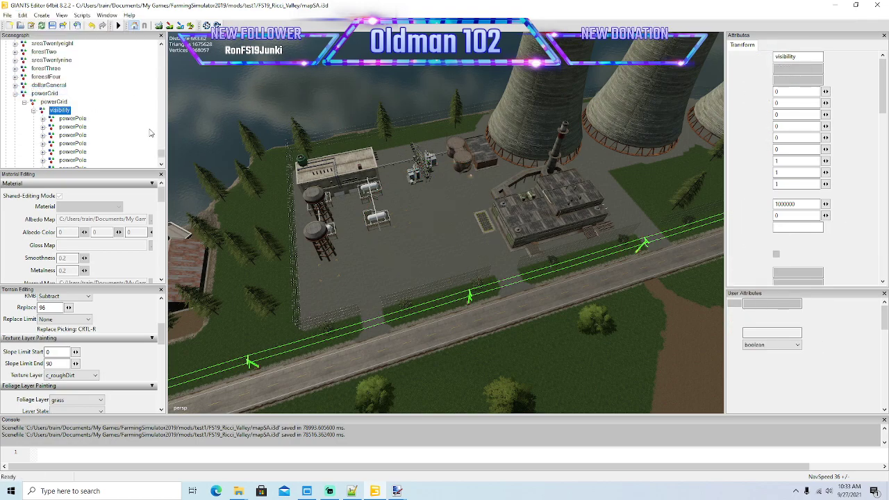
- Examine the remaining objects in the power plant's main group, from the electritityStationR entries through the water tower and warning stripes to Kanalrohr
drag(161, 154, 161, 61)
scroll(125, 111, up, 10)
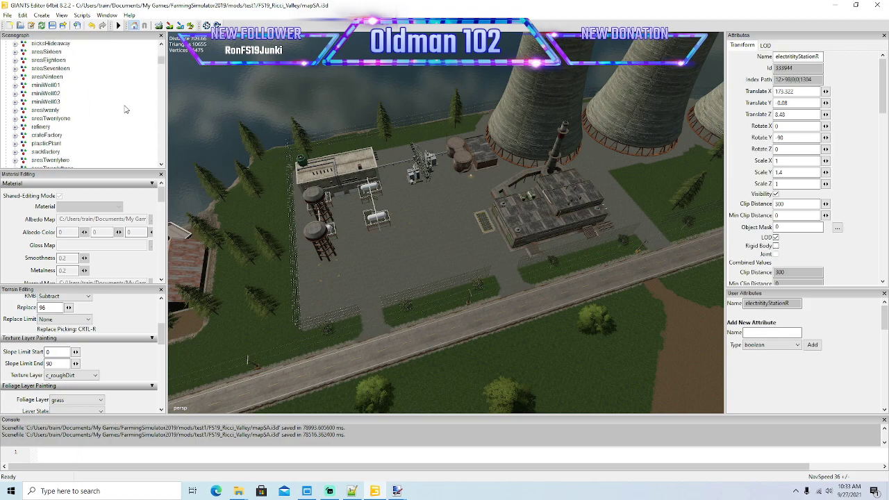
scroll(95, 109, up, 2)
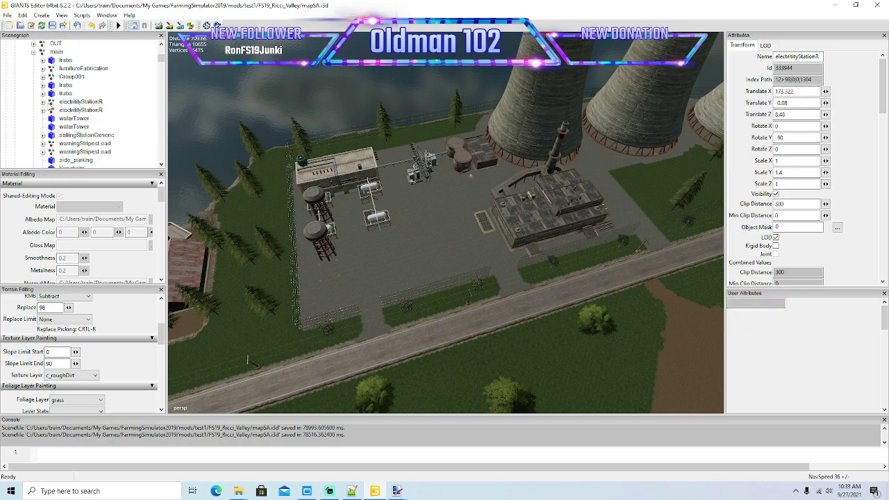
click(56, 102)
click(52, 110)
click(53, 119)
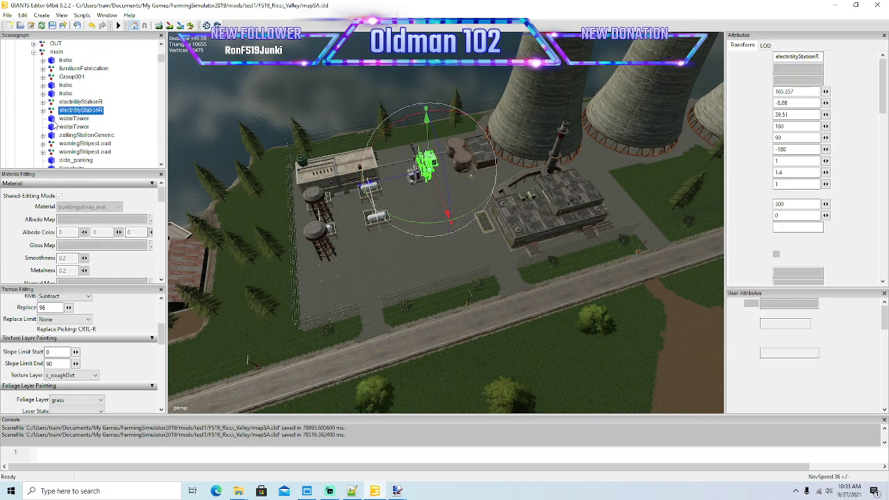
scroll(64, 121, down, 2)
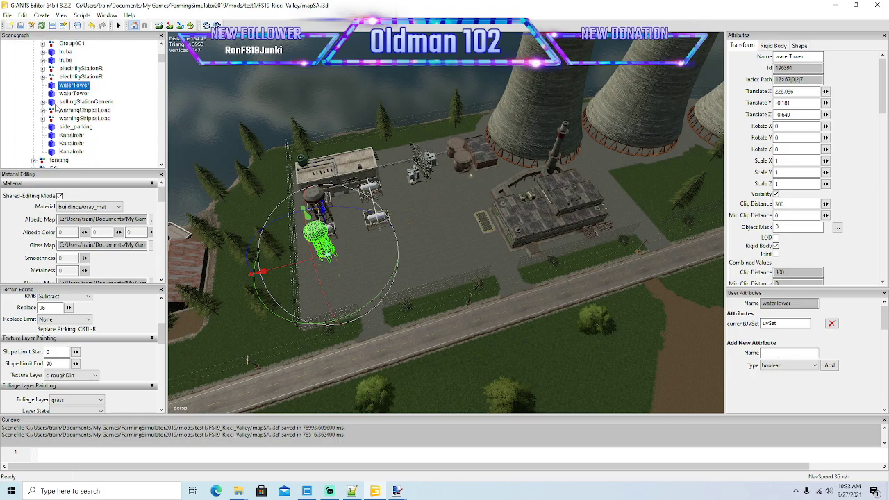
click(53, 102)
scroll(91, 123, down, 1)
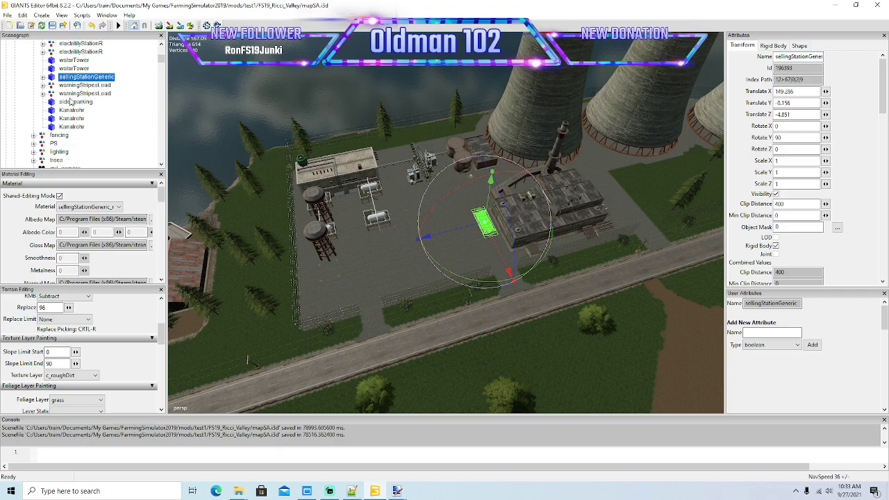
click(52, 86)
click(52, 94)
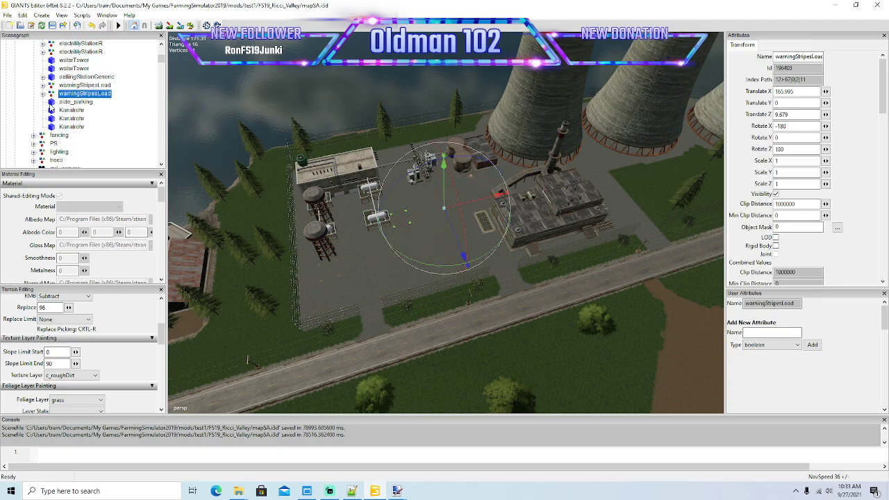
click(50, 104)
click(54, 110)
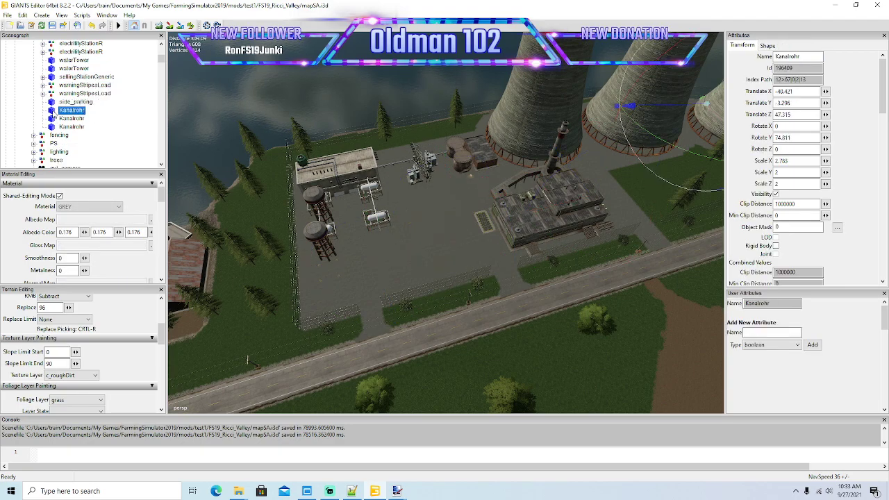
alt+drag(387, 213, 420, 196)
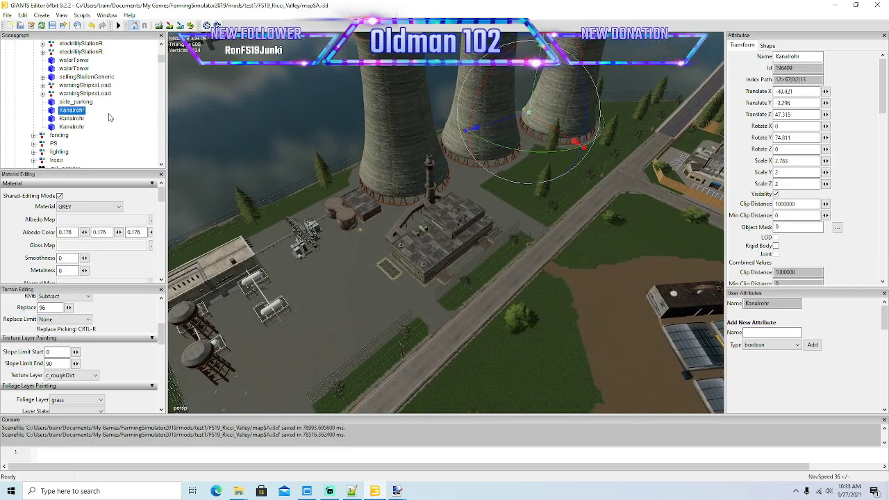
scroll(106, 115, up, 2)
scroll(129, 133, up, 2)
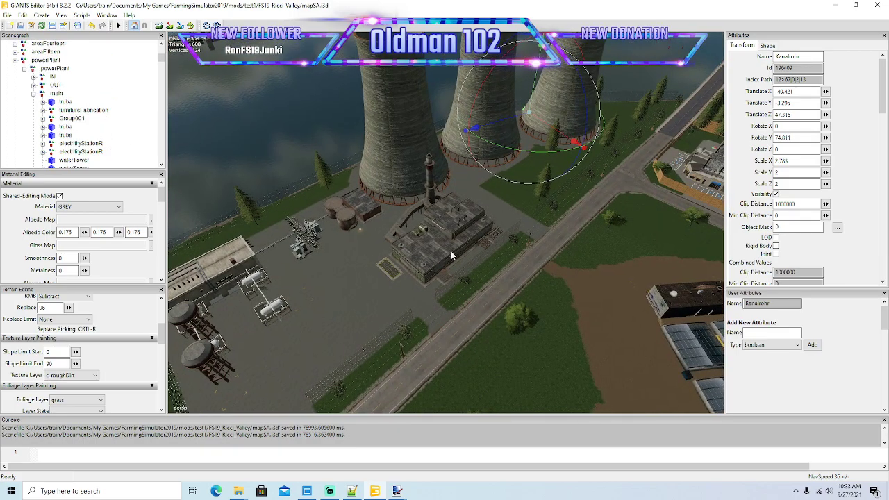
- Use Interactive Placement to set the powerGrid's furnitureFabrication on the grass field near the bridge, at about X -608, Z 136
alt+drag(451, 252, 438, 178)
scroll(445, 183, up, 5)
scroll(444, 184, up, 5)
scroll(438, 178, up, 6)
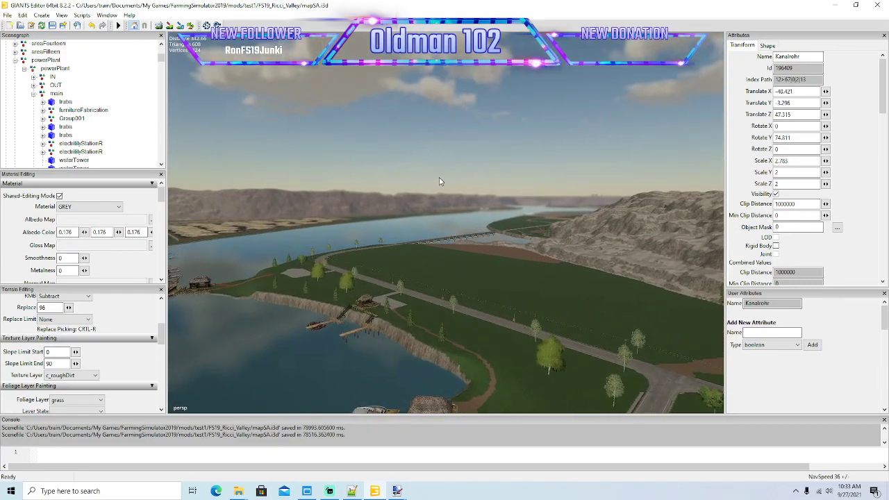
scroll(439, 181, up, 5)
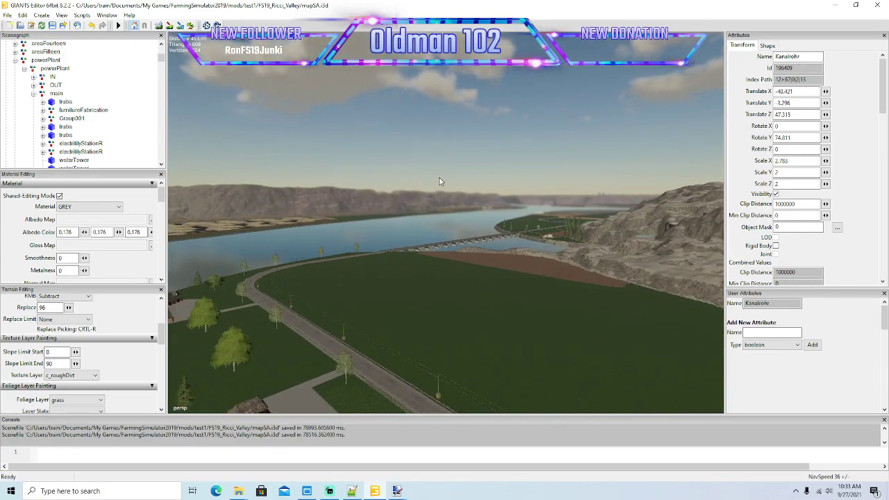
scroll(439, 181, up, 5)
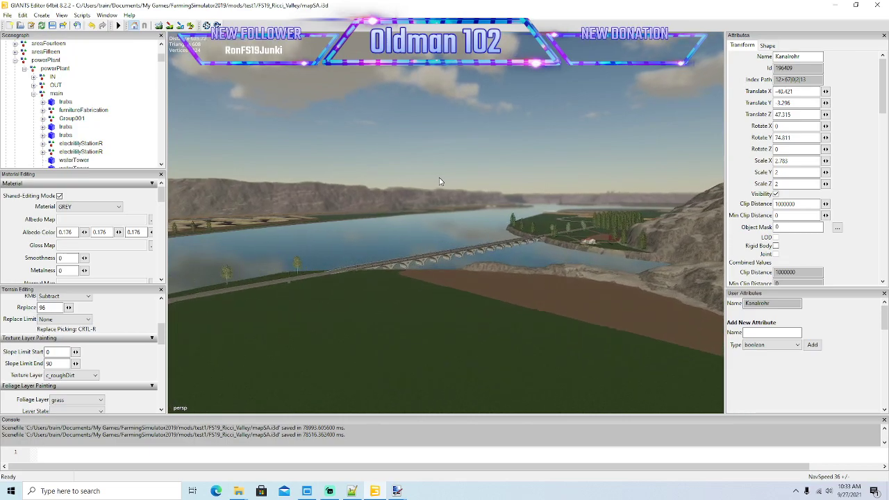
scroll(439, 181, up, 2)
alt+drag(439, 182, 513, 263)
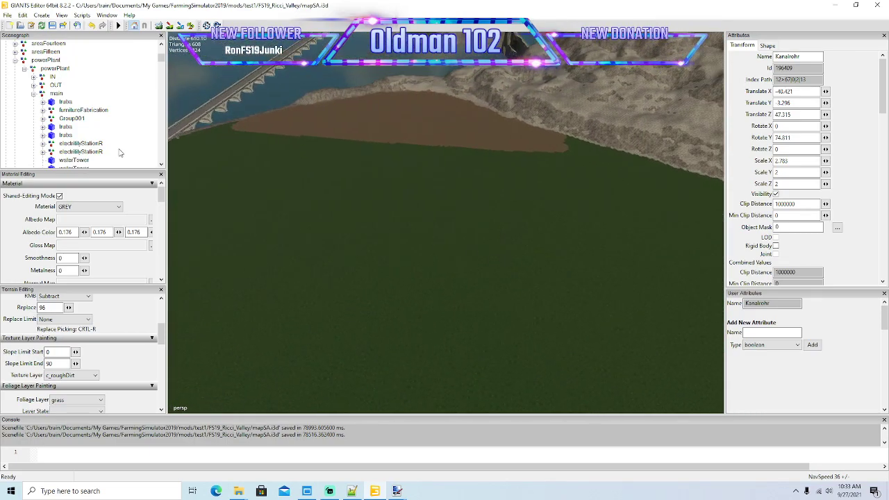
scroll(104, 137, down, 5)
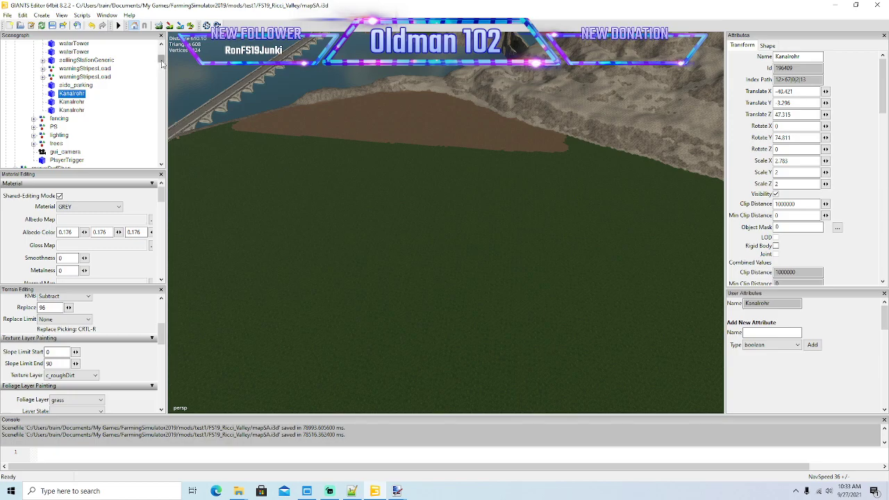
drag(162, 62, 163, 162)
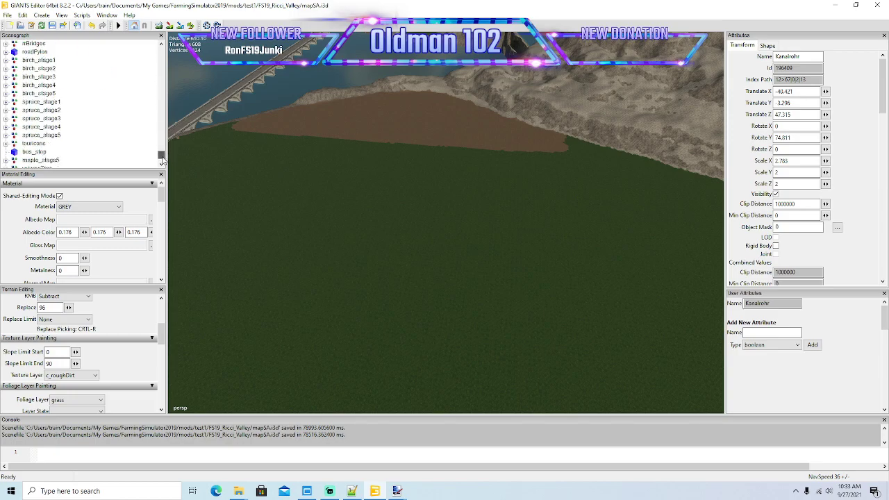
scroll(118, 126, up, 7)
scroll(111, 123, up, 1)
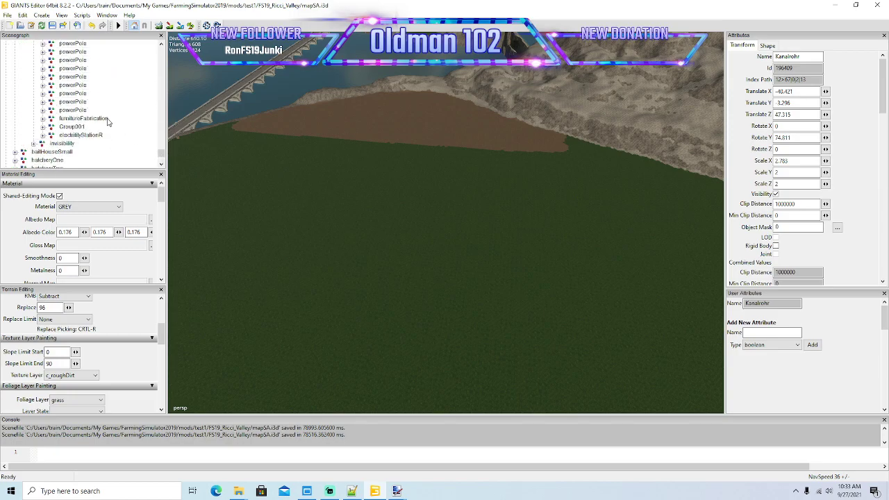
click(76, 118)
click(22, 14)
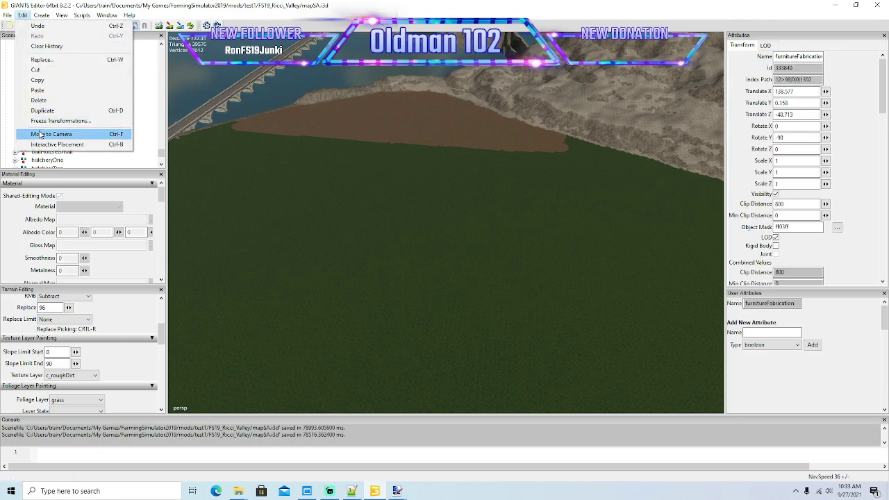
click(56, 145)
click(324, 221)
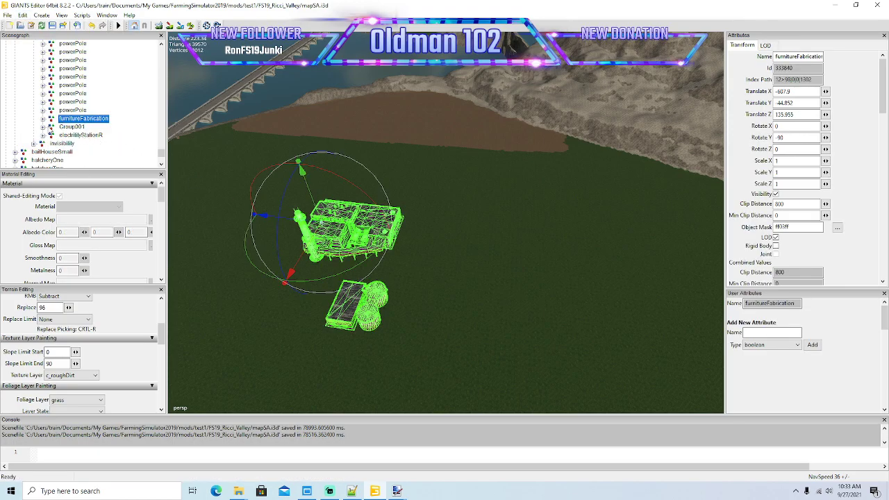
- Use Interactive Placement to set the powerGrid's Group001 on the grass beside furnitureFabrication, at about X -488, Z 147
click(69, 126)
click(22, 15)
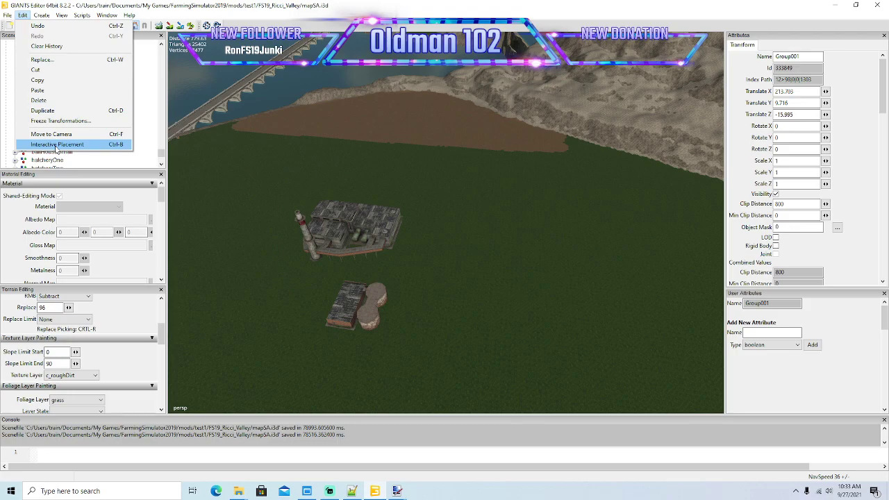
click(57, 144)
click(513, 268)
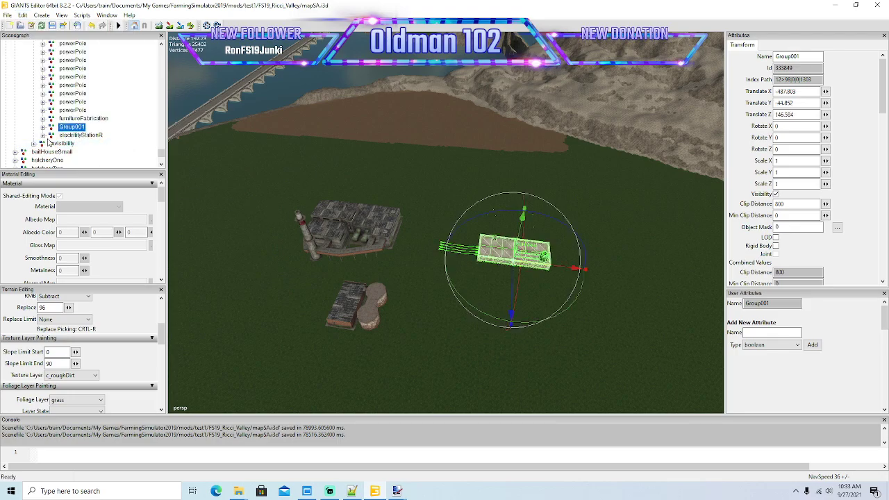
- Use Interactive Placement to set the powerGrid's electritityStationR on the grass near Group001, at about X -448, Z 100
click(51, 135)
click(22, 15)
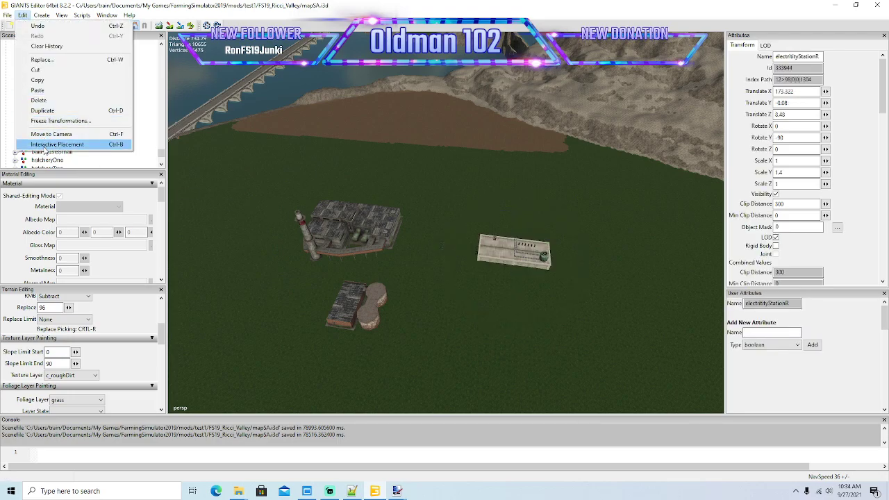
click(57, 144)
click(540, 255)
- Examine the placed structures and the dirt area by the river from several viewpoints
alt+drag(584, 351, 620, 348)
scroll(522, 354, up, 6)
scroll(522, 356, up, 4)
scroll(559, 334, down, 5)
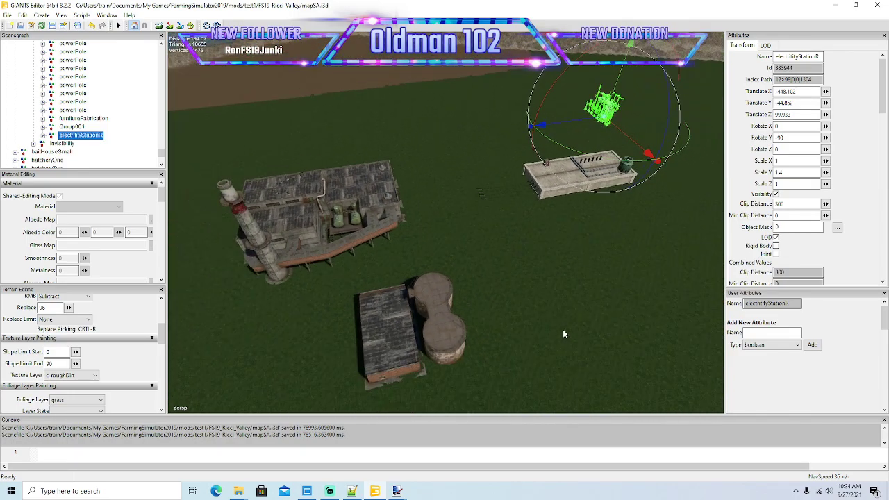
right_drag(562, 333, 540, 332)
click(54, 120)
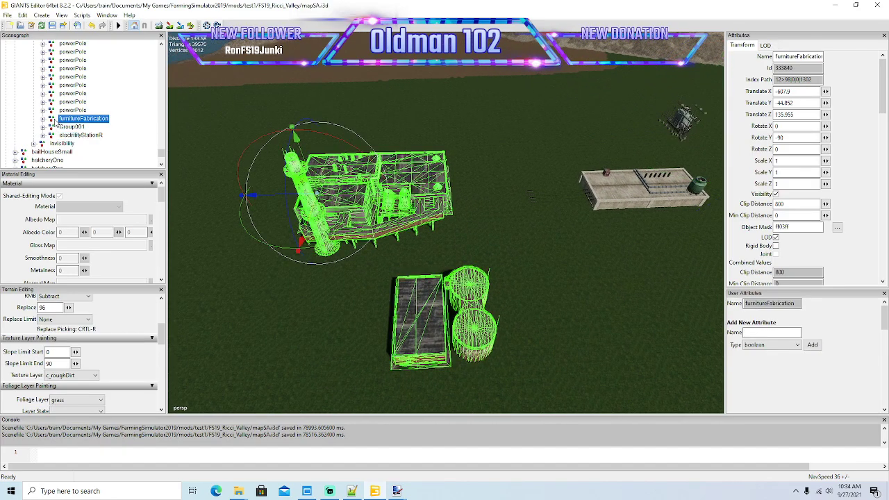
right_drag(424, 260, 424, 195)
scroll(425, 195, up, 5)
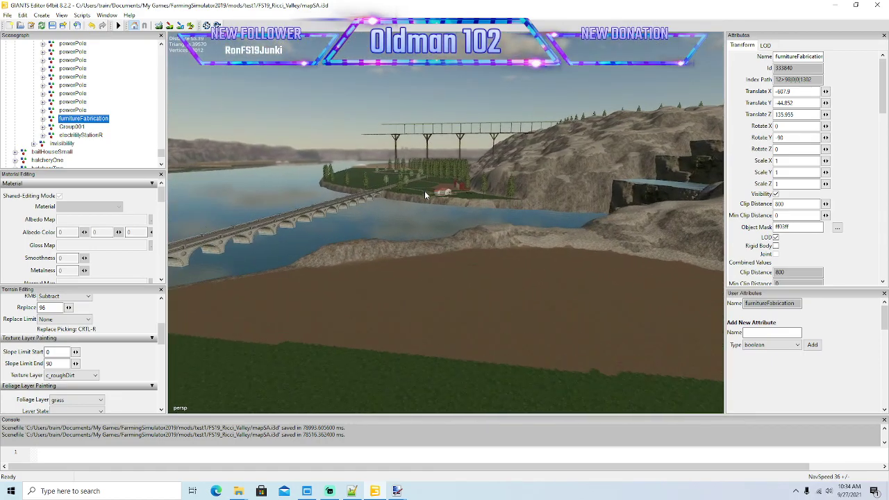
alt+drag(424, 195, 429, 266)
scroll(487, 254, down, 6)
scroll(483, 287, up, 5)
- Turn the powerGrid's furnitureFabrication around its vertical axis to face the other way and set its Y rotation to 90
click(355, 299)
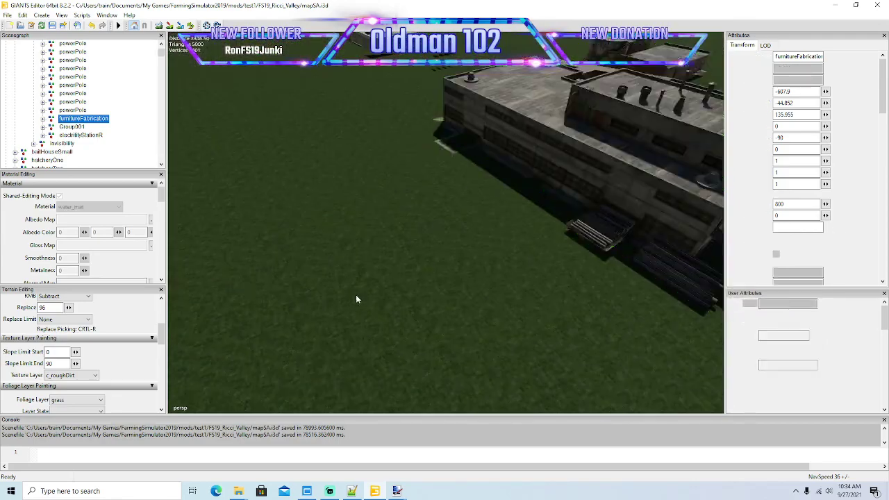
alt+drag(356, 299, 421, 302)
scroll(420, 299, down, 6)
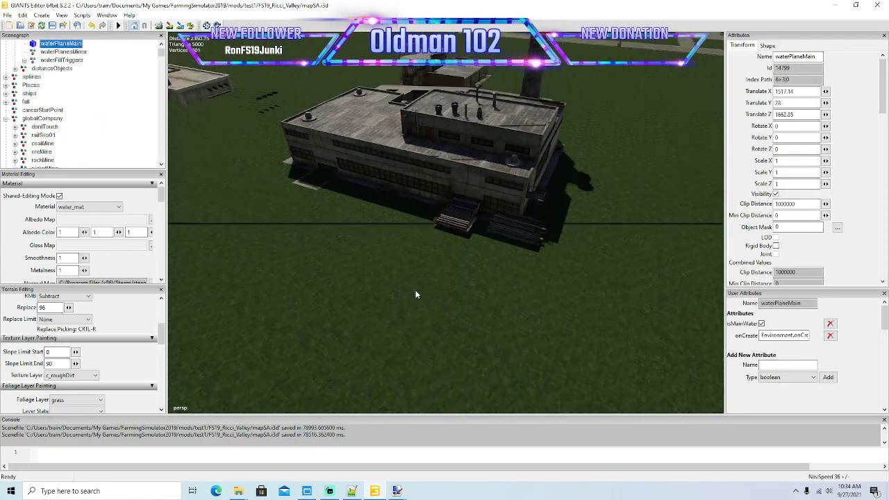
scroll(83, 111, down, 2)
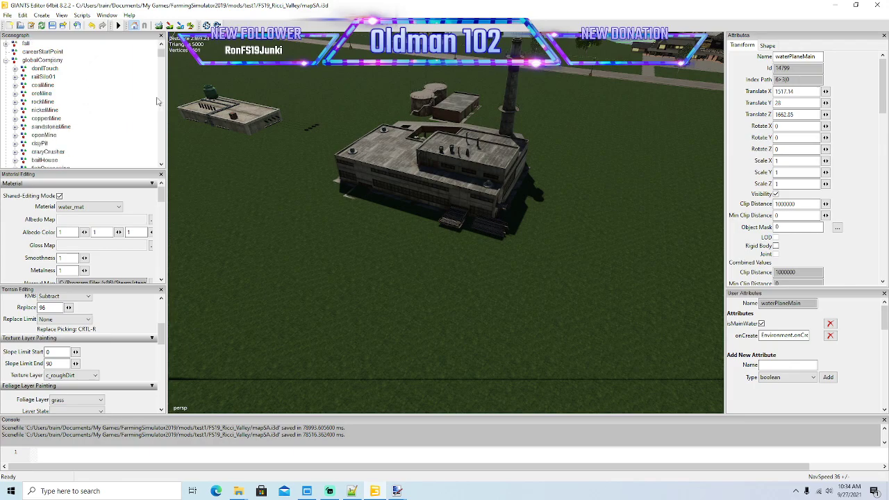
drag(162, 55, 159, 143)
scroll(160, 158, down, 8)
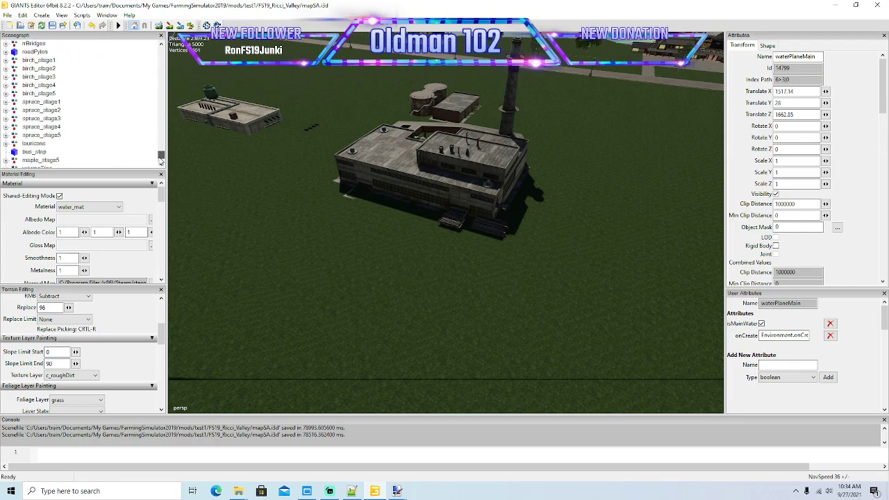
scroll(104, 118, up, 1)
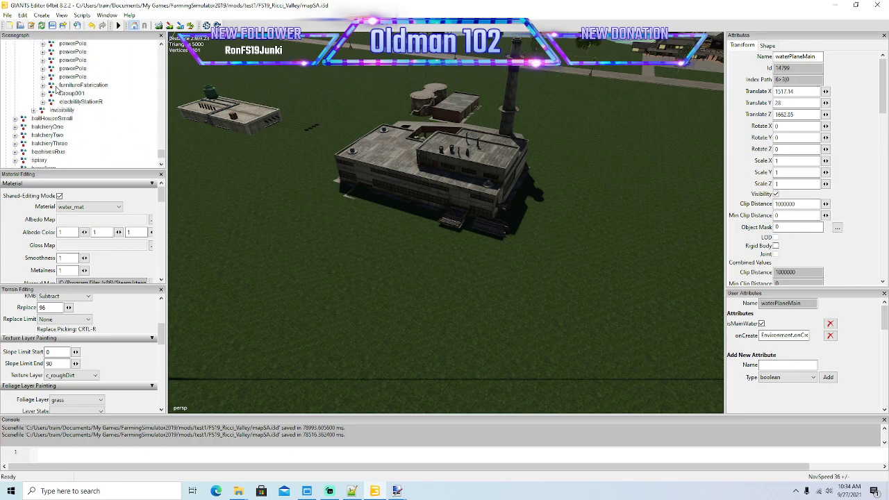
click(483, 231)
drag(508, 247, 546, 228)
scroll(393, 250, down, 4)
right_drag(546, 230, 275, 252)
scroll(275, 252, down, 2)
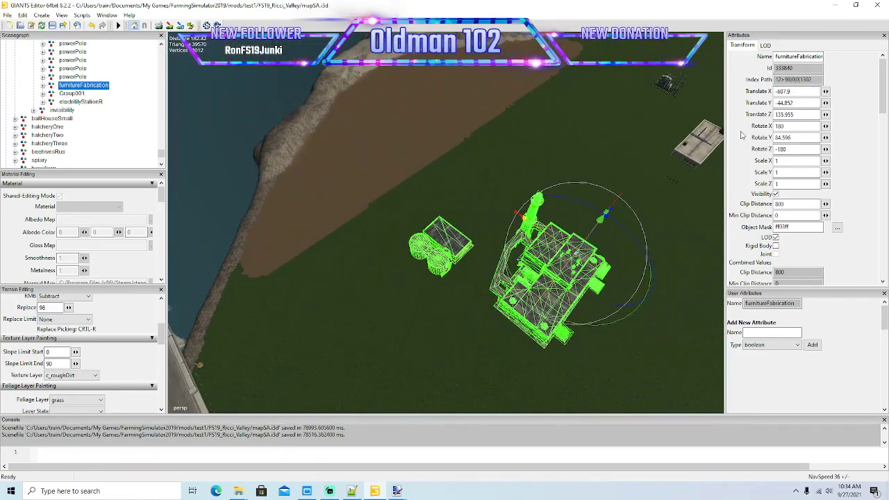
text(90)
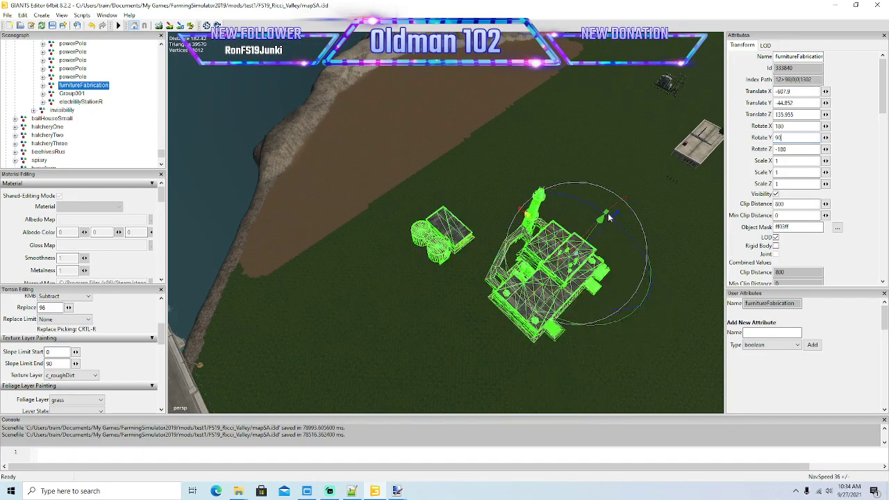
- Move furnitureFabrication from the grass onto the dirt area by the river, to about X -534, Z 7
drag(558, 239, 401, 143)
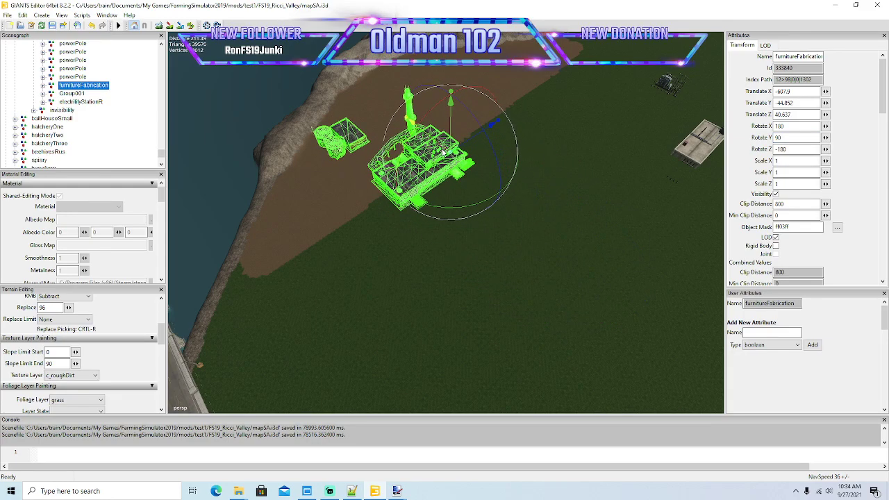
alt+drag(477, 221, 490, 196)
scroll(510, 179, up, 3)
drag(431, 242, 412, 173)
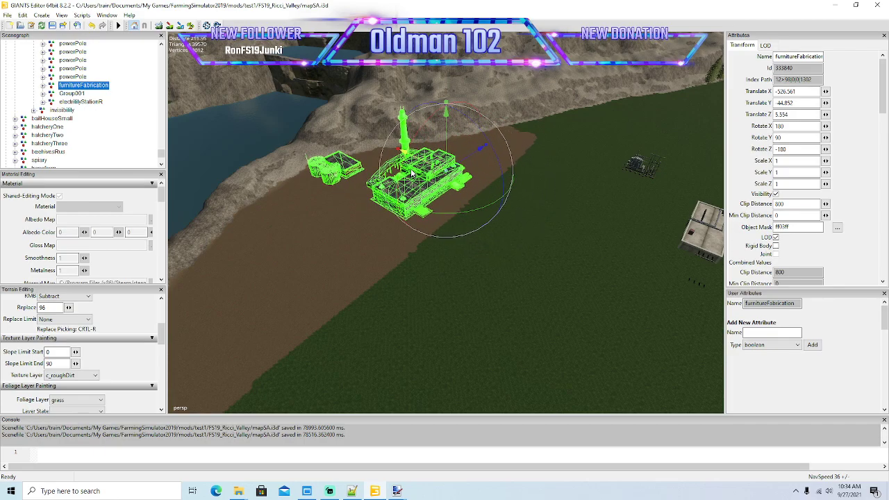
drag(465, 163, 454, 172)
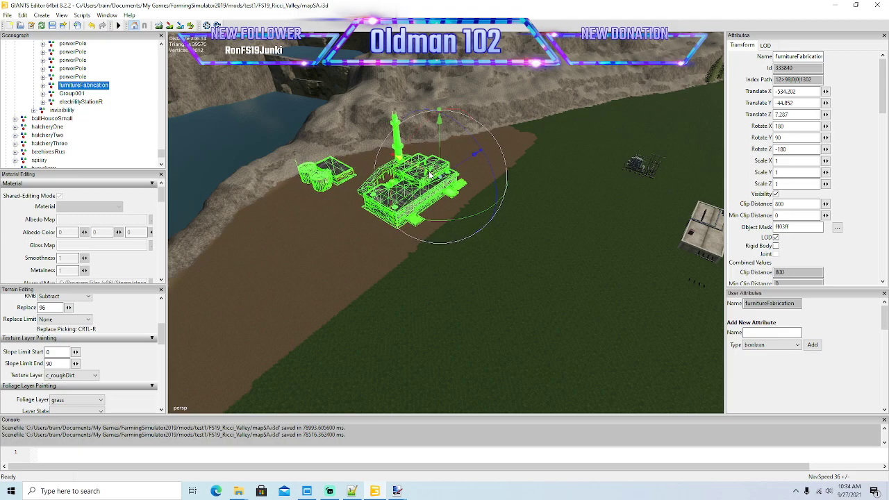
alt+drag(381, 221, 379, 216)
scroll(379, 211, up, 5)
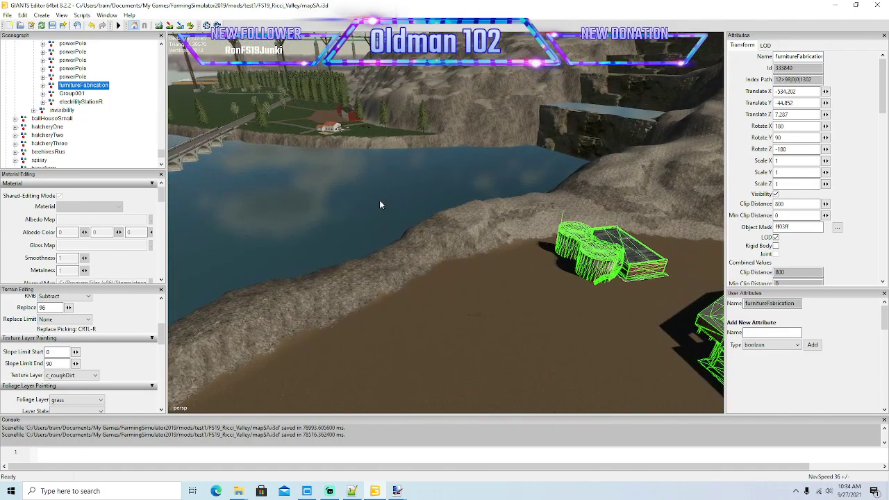
- Examine the structures placed on the dirt area by the river from several viewpoints
right_drag(380, 205, 699, 204)
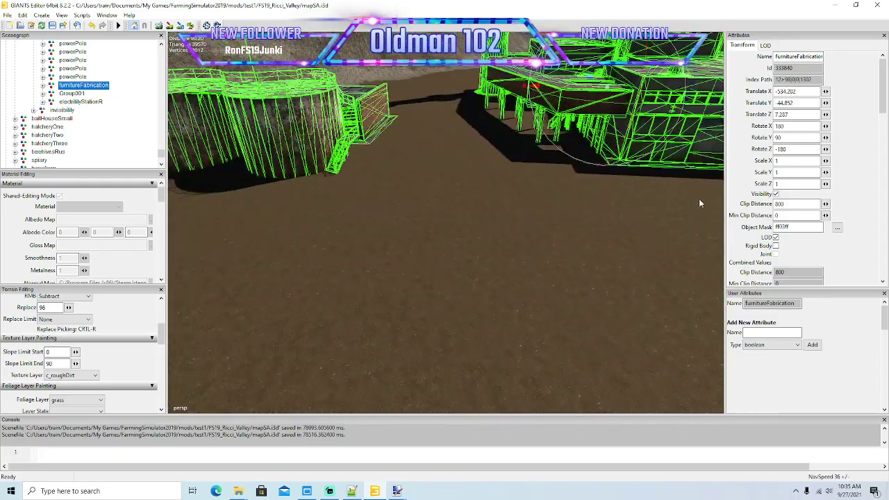
scroll(451, 220, down, 3)
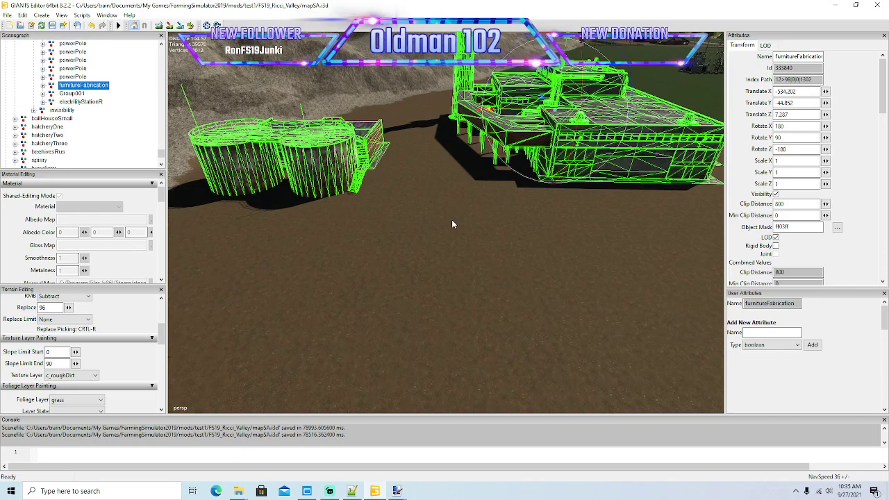
alt+drag(502, 234, 378, 232)
scroll(550, 188, up, 5)
mouse_move(379, 231)
right_down()
mouse_move(416, 227)
mouse_move(370, 243)
right_up()
scroll(369, 241, down, 5)
alt+drag(369, 241, 415, 257)
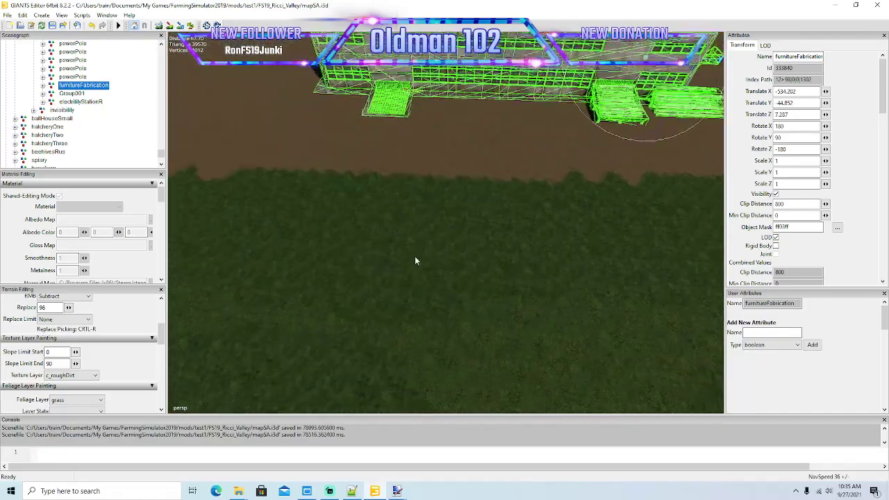
scroll(415, 257, down, 5)
right_drag(415, 261, 425, 266)
- Move Group001 from the grass onto the dirt area beside furnitureFabrication, to about X -623, Z 18
click(69, 93)
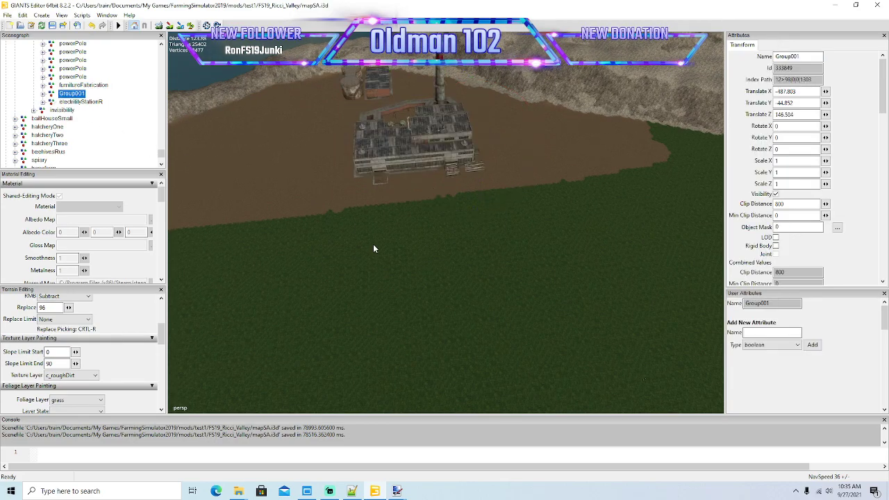
key(f)
drag(572, 275, 264, 263)
right_drag(388, 272, 348, 265)
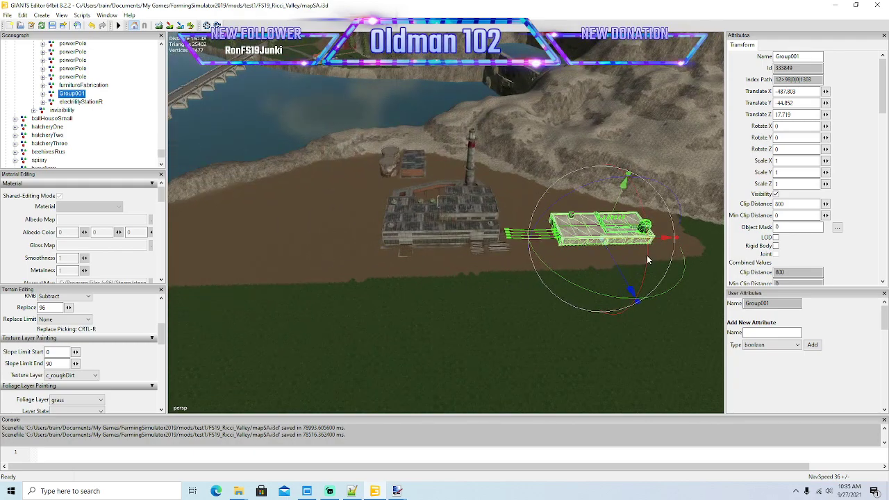
drag(663, 241, 314, 239)
alt+drag(479, 273, 234, 250)
scroll(450, 280, up, 10)
scroll(234, 250, up, 5)
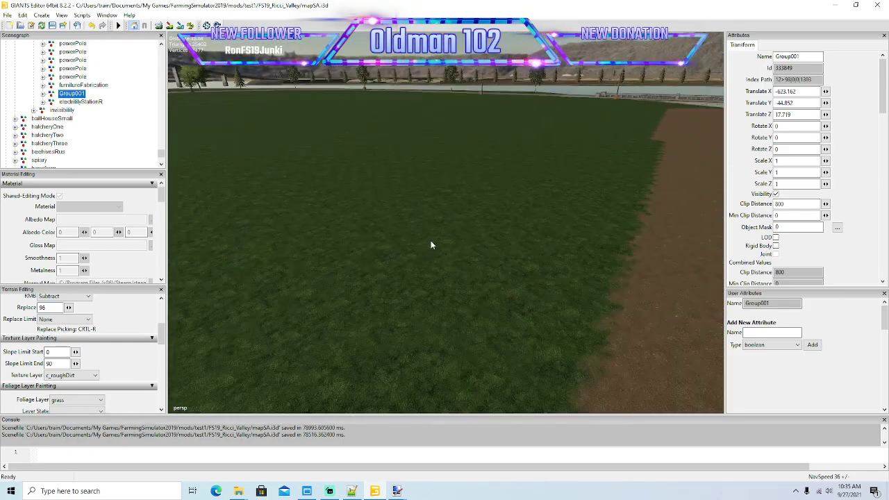
- Raise Group001 out of the ground to about Y -36.3
key(f)
right_drag(432, 243, 447, 238)
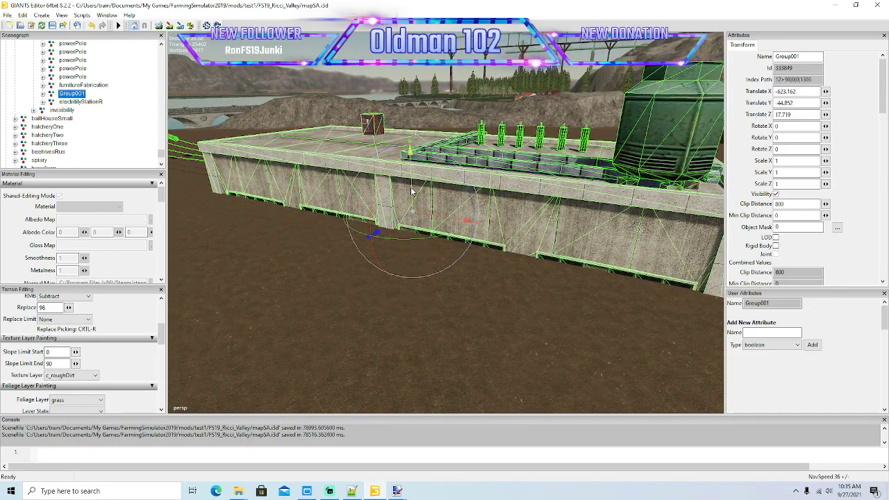
drag(411, 191, 439, 194)
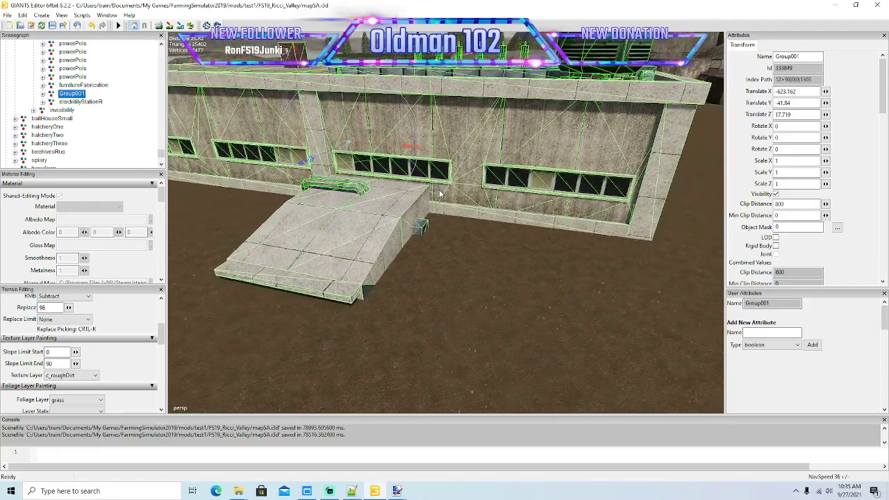
right_drag(439, 194, 421, 178)
mouse_move(395, 158)
mouse_down()
mouse_move(400, 111)
mouse_move(390, 180)
mouse_move(450, 193)
mouse_move(384, 165)
mouse_up()
scroll(450, 193, down, 4)
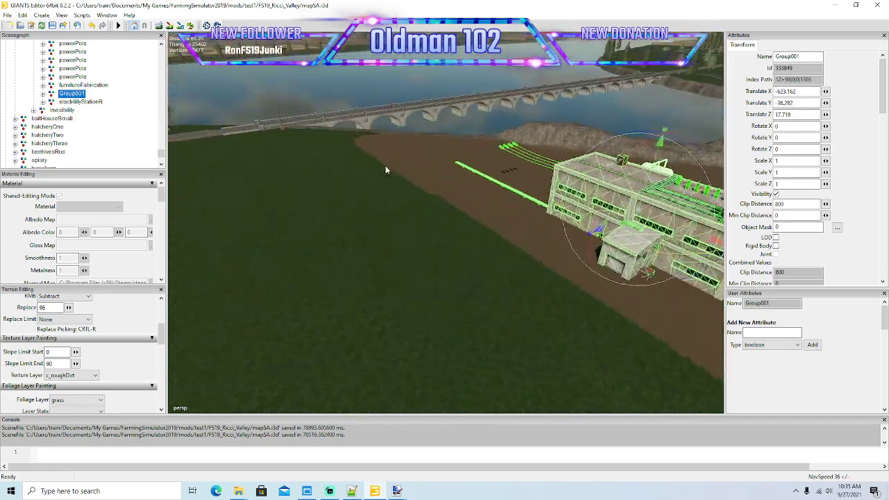
scroll(384, 165, up, 3)
alt+drag(462, 177, 506, 100)
scroll(510, 164, up, 4)
scroll(512, 137, down, 4)
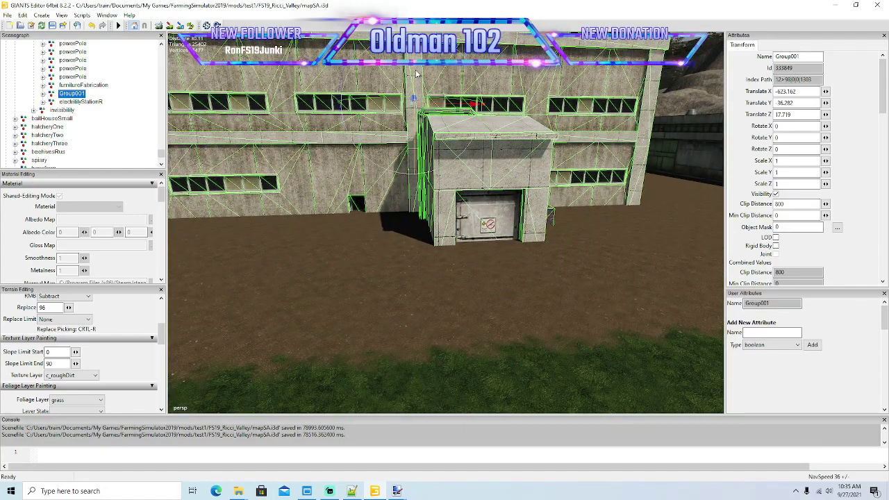
drag(417, 73, 138, 54)
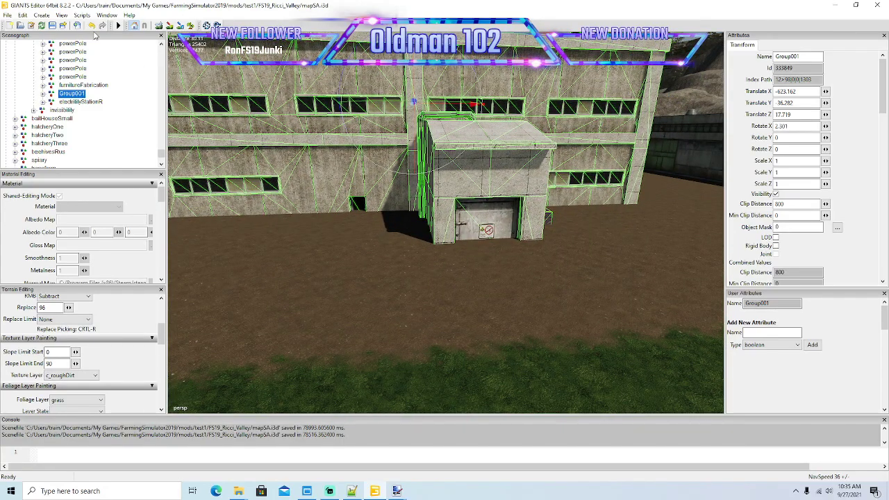
click(91, 25)
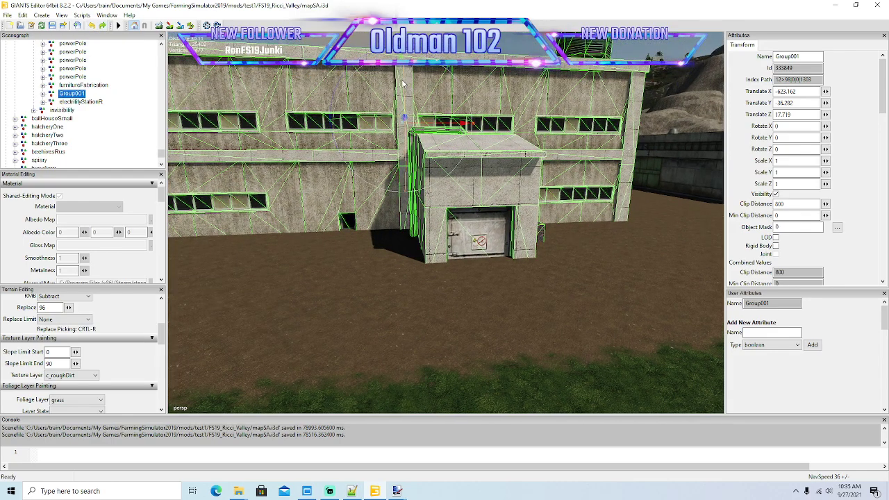
- Reposition Group001 at about X -634, Y -35, Z 2 and turn it around its vertical axis to a Y rotation of about 27
drag(401, 84, 485, 257)
scroll(486, 258, down, 8)
right_drag(468, 247, 498, 241)
alt+drag(500, 253, 479, 229)
scroll(551, 305, up, 3)
scroll(507, 312, down, 3)
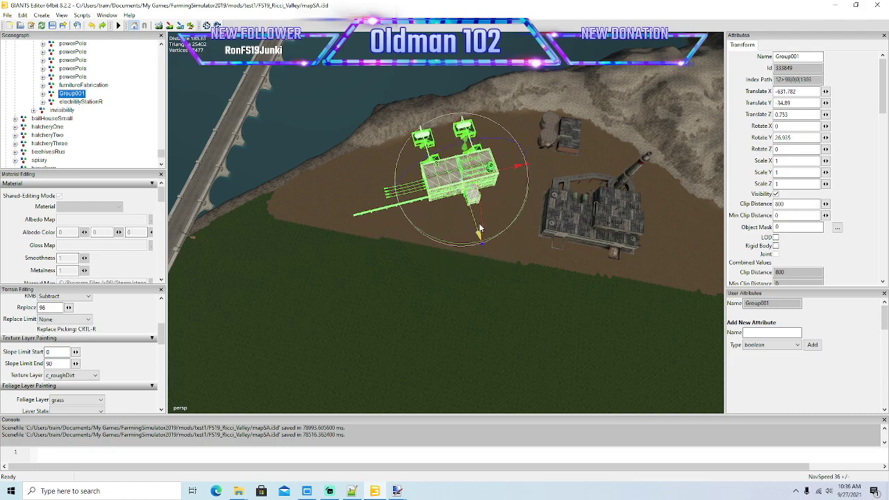
drag(502, 174, 501, 175)
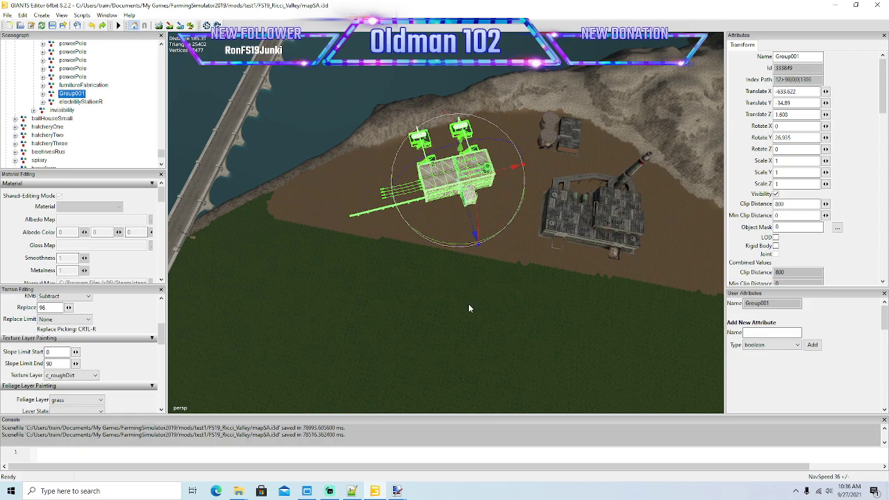
- Move electritityStationR to the end of Group001's overhead lines, at about X -678, Z 18
alt+drag(460, 352, 413, 325)
scroll(319, 323, up, 5)
key(d)
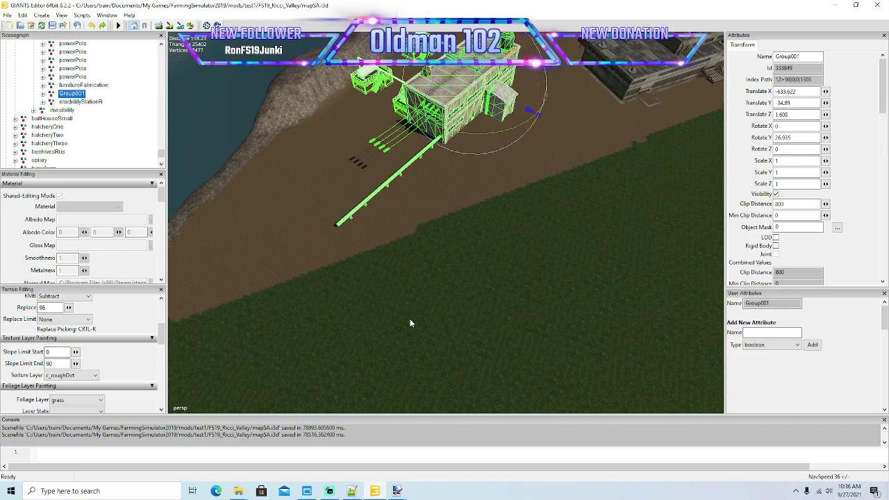
click(54, 104)
alt+drag(386, 300, 487, 271)
drag(617, 74, 427, 218)
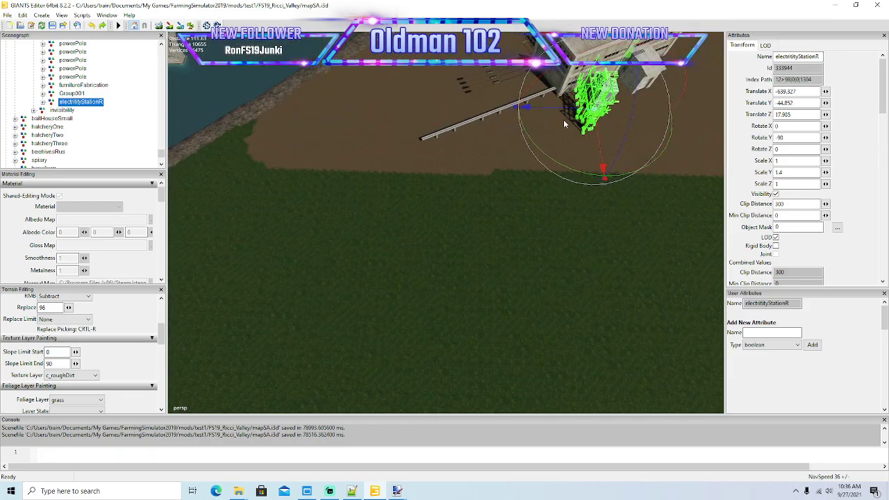
drag(563, 113, 429, 113)
alt+drag(451, 170, 443, 143)
scroll(521, 135, up, 6)
scroll(523, 129, up, 5)
scroll(479, 142, down, 4)
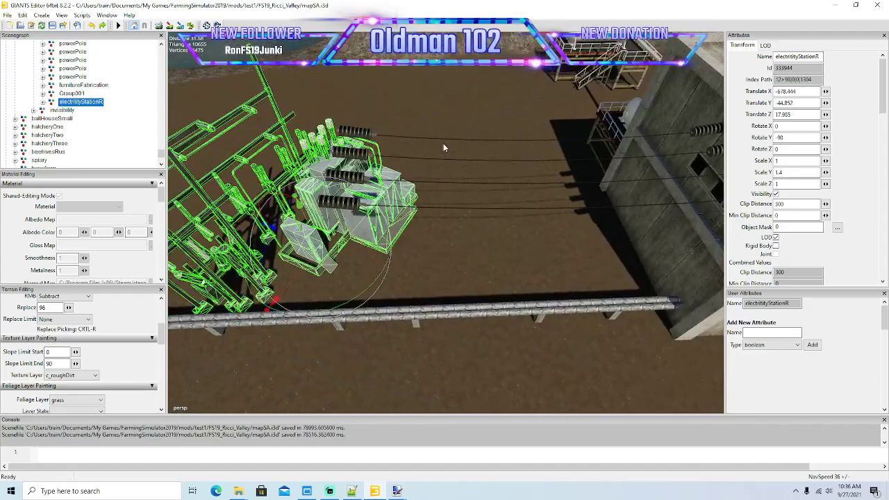
- Turn electritityStationR around its vertical axis to a Y rotation of about 64 so it faces Group001's power lines
drag(407, 228, 140, 212)
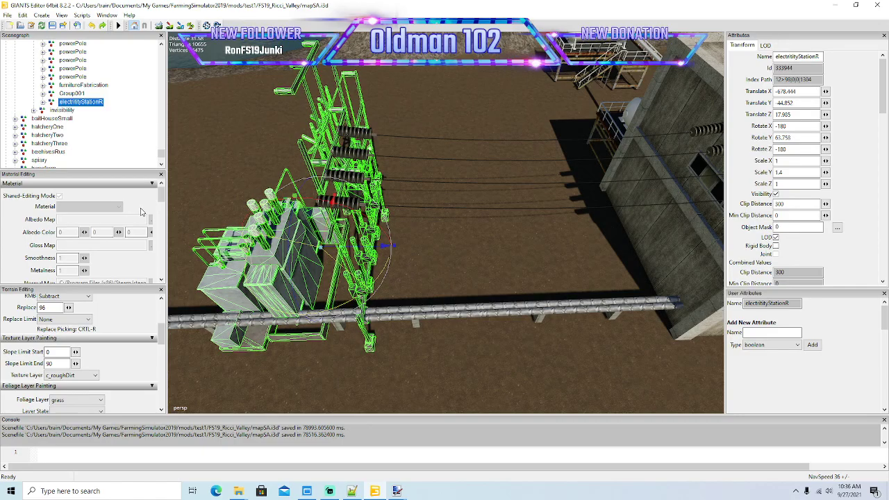
alt+drag(382, 240, 412, 250)
right_drag(412, 248, 379, 275)
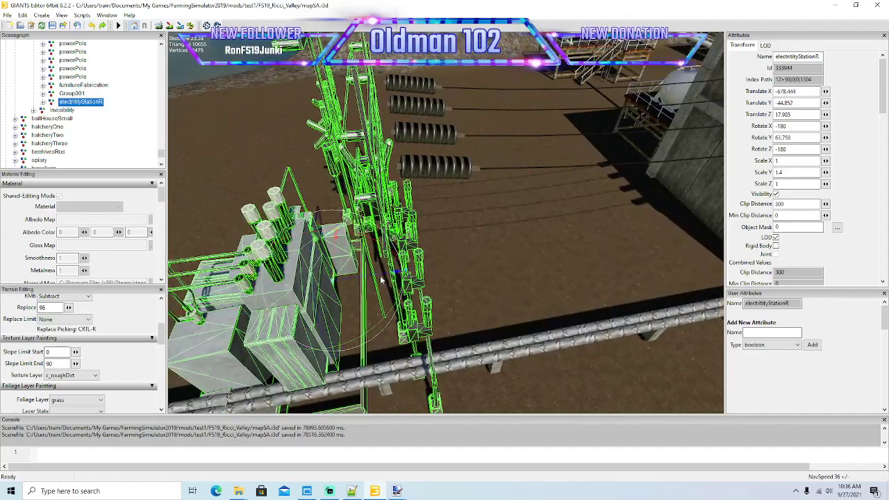
click(395, 275)
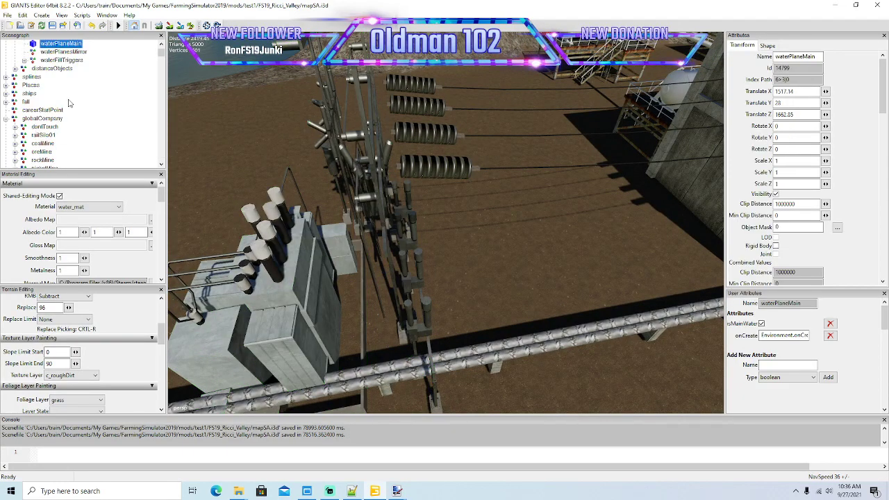
drag(161, 54, 161, 163)
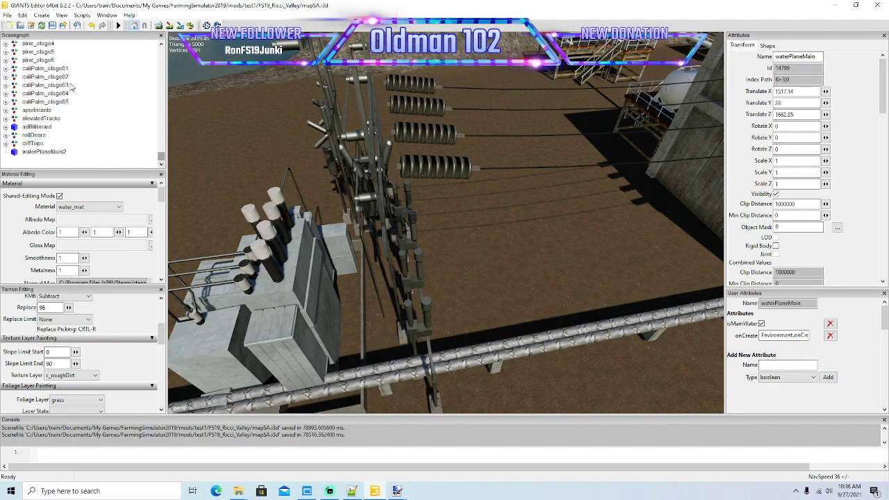
scroll(82, 86, up, 3)
scroll(80, 93, up, 10)
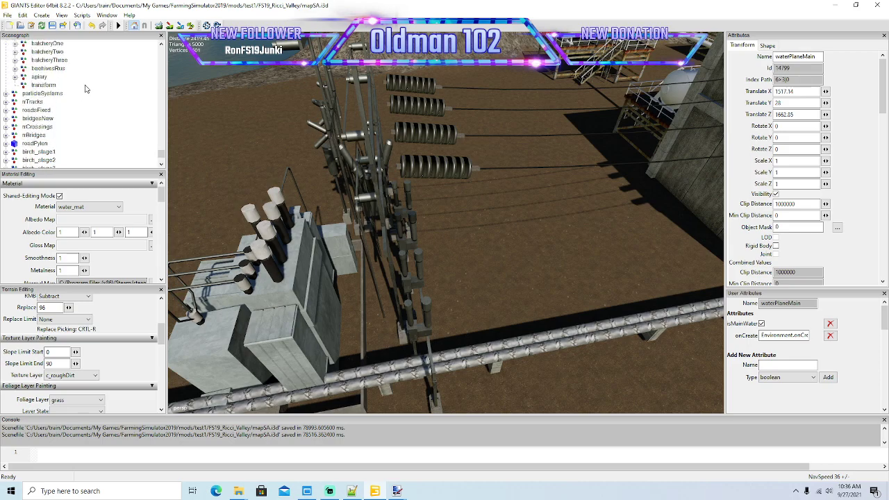
scroll(72, 104, up, 2)
click(72, 93)
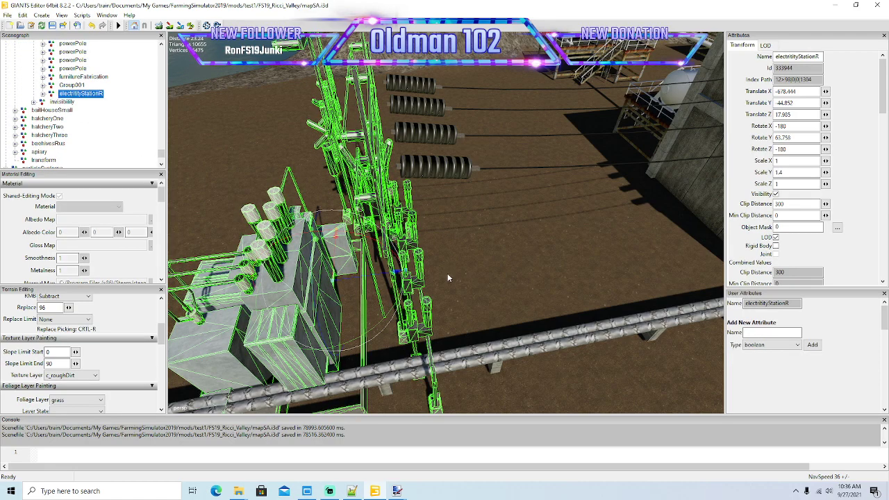
- Shift electritityStationR to about X -675, Z 21 and adjust its Y rotation to about 60
drag(394, 276, 606, 319)
scroll(606, 319, down, 6)
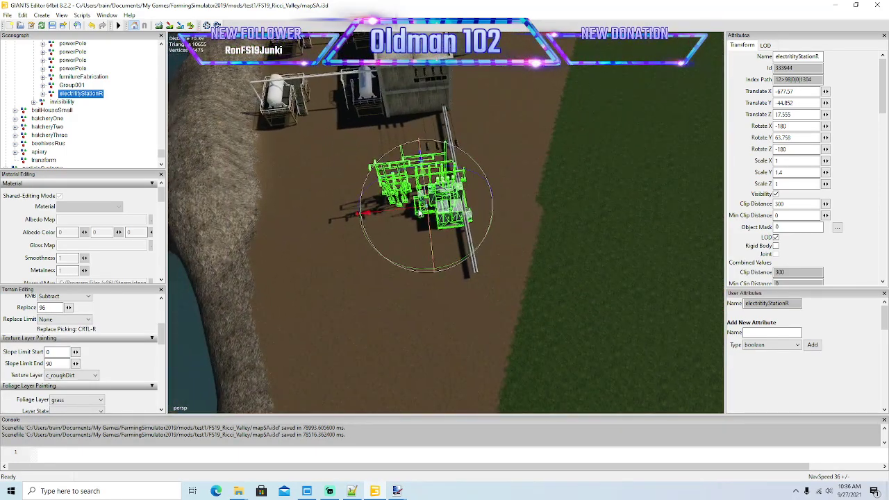
drag(416, 211, 435, 211)
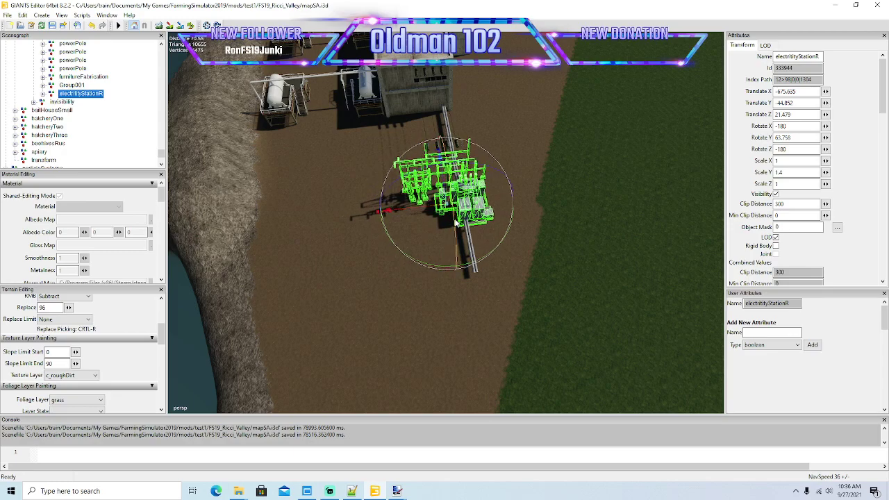
drag(479, 264, 458, 233)
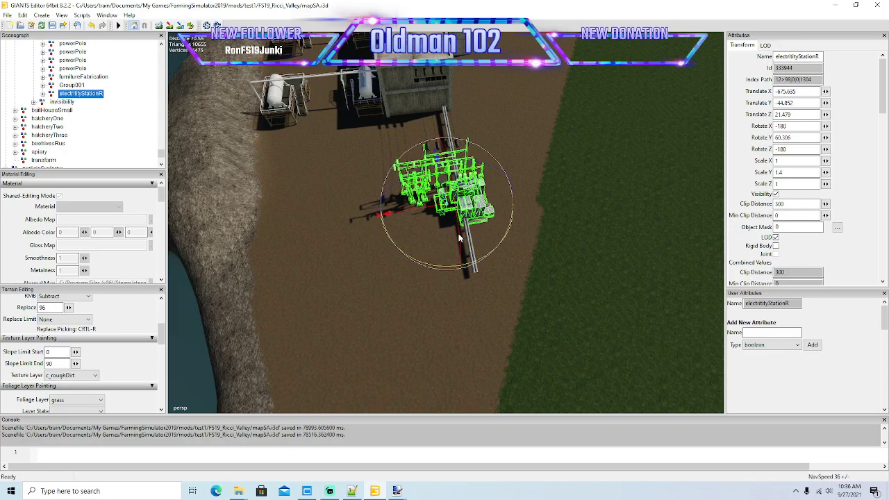
drag(443, 188, 368, 216)
- Duplicate electritityStationR and place the copy by the riverbank at about X -697, Z -2 with a Y rotation of about -42
scroll(559, 206, up, 5)
scroll(368, 216, down, 5)
scroll(369, 212, down, 3)
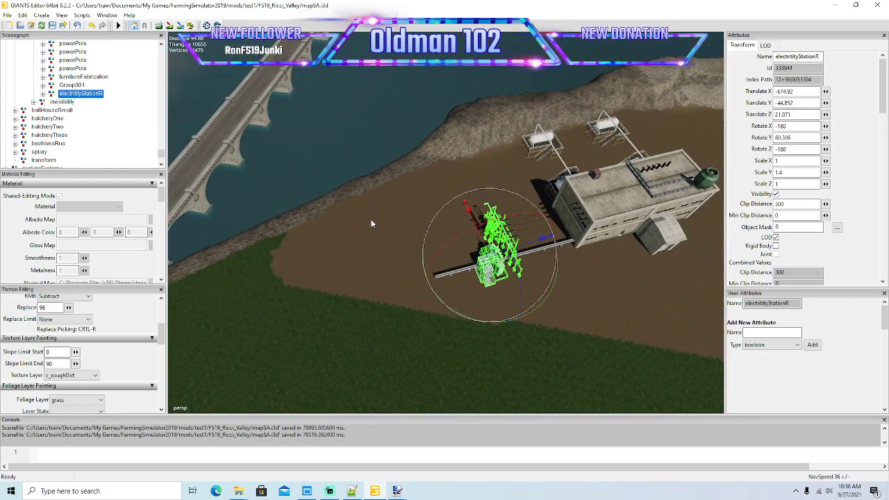
click(378, 234)
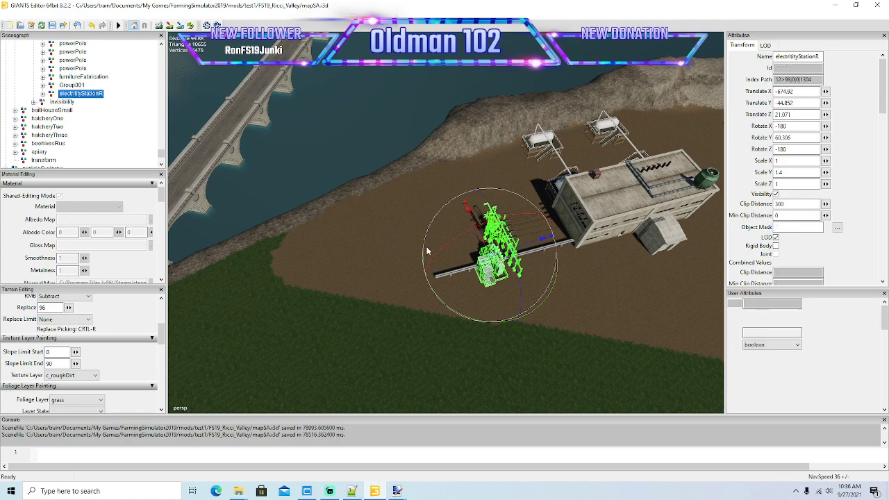
key(ctrl+d)
drag(484, 243, 433, 189)
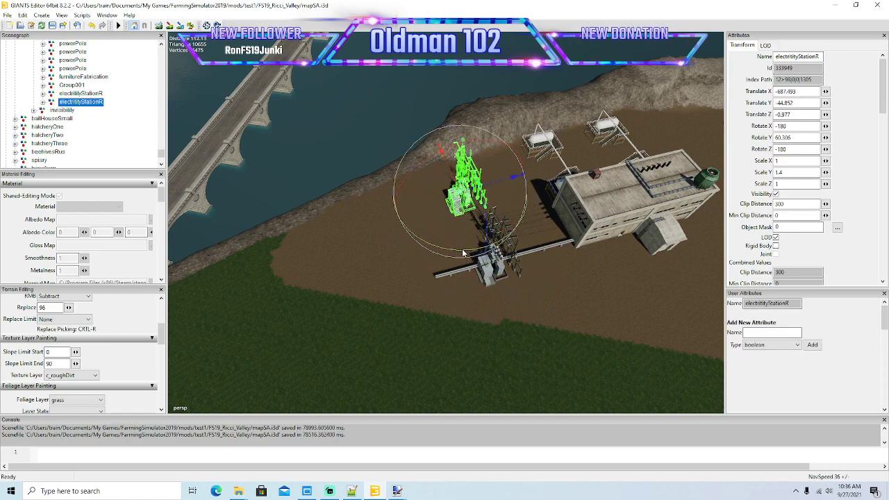
drag(462, 249, 511, 186)
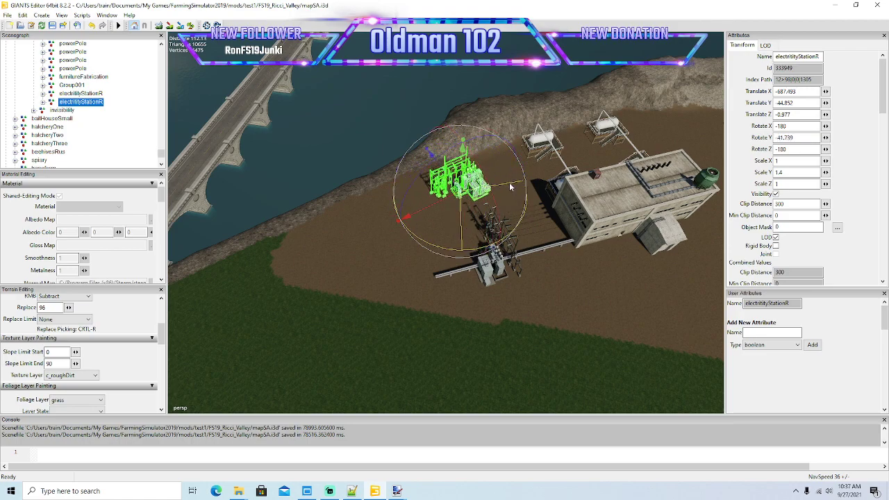
mouse_move(446, 177)
mouse_down()
mouse_move(448, 156)
mouse_move(441, 198)
mouse_move(442, 161)
mouse_up()
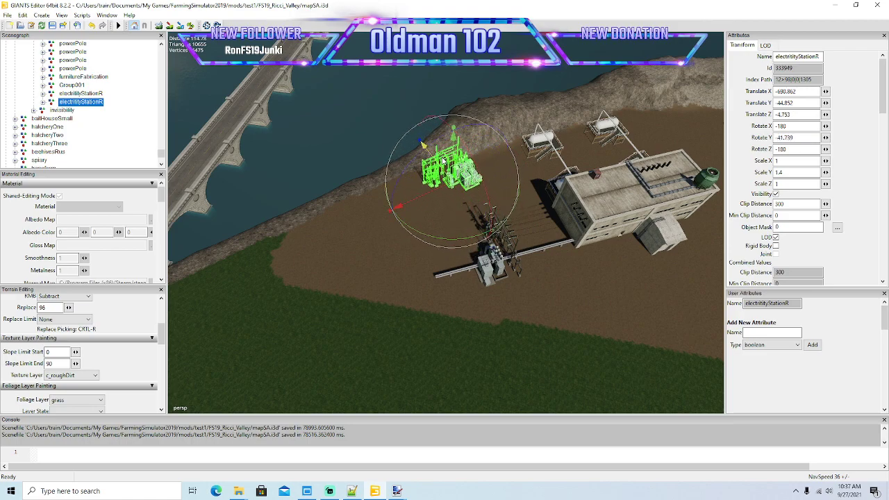
drag(436, 193, 426, 172)
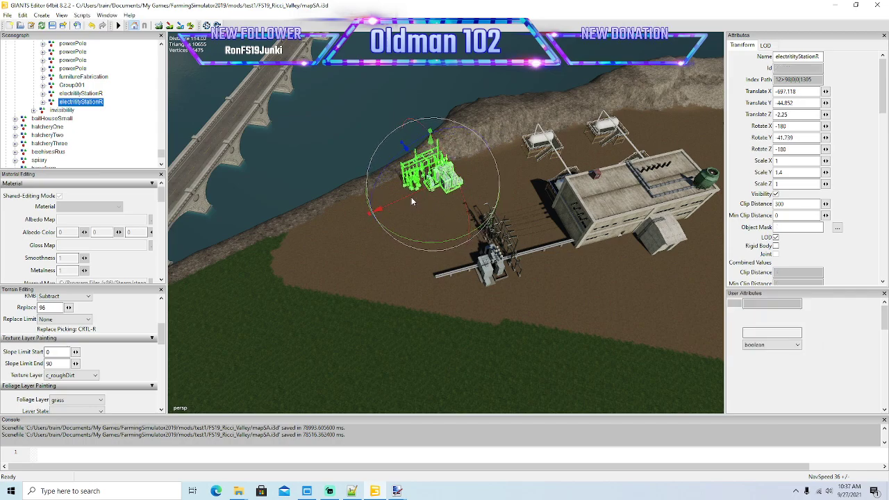
- Duplicate the riverbank electritityStationR and place the copy beside it at about X -712, Z 13 with a Y rotation of about -45
key(ctrl+d)
drag(411, 196, 358, 237)
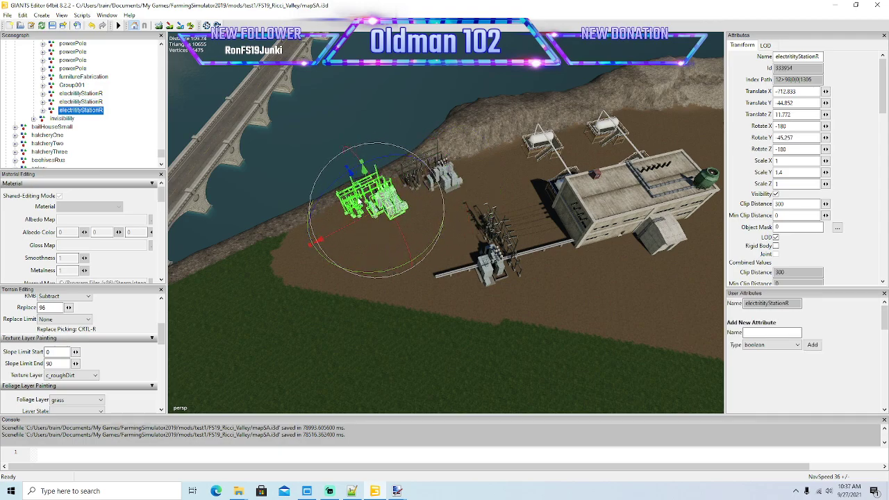
drag(366, 192, 368, 195)
alt+drag(411, 267, 451, 269)
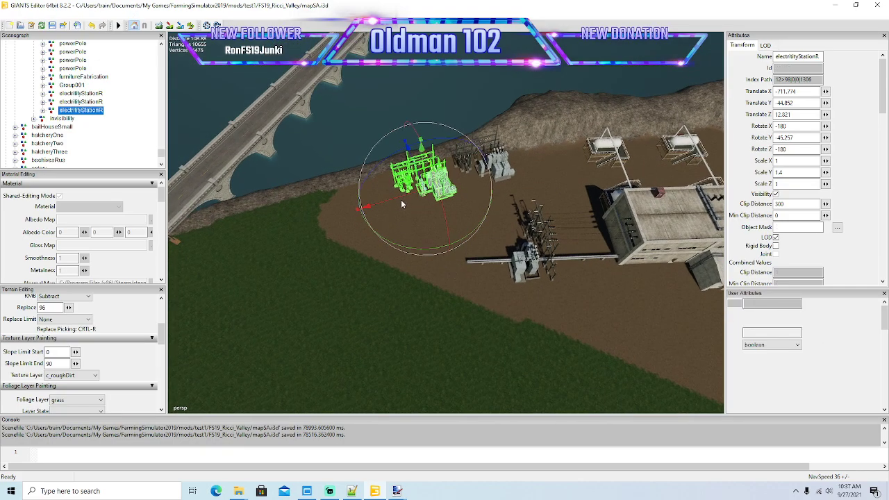
- Duplicate the newest electritityStationR again and place the copy at the end of the riverbank row, at about X -728, Z 25
key(ctrl+d)
drag(398, 201, 331, 219)
alt+drag(451, 286, 590, 289)
scroll(387, 289, up, 10)
right_drag(590, 291, 458, 225)
drag(459, 217, 432, 221)
alt+drag(463, 247, 435, 269)
scroll(518, 259, up, 8)
scroll(441, 258, down, 4)
scroll(436, 269, down, 3)
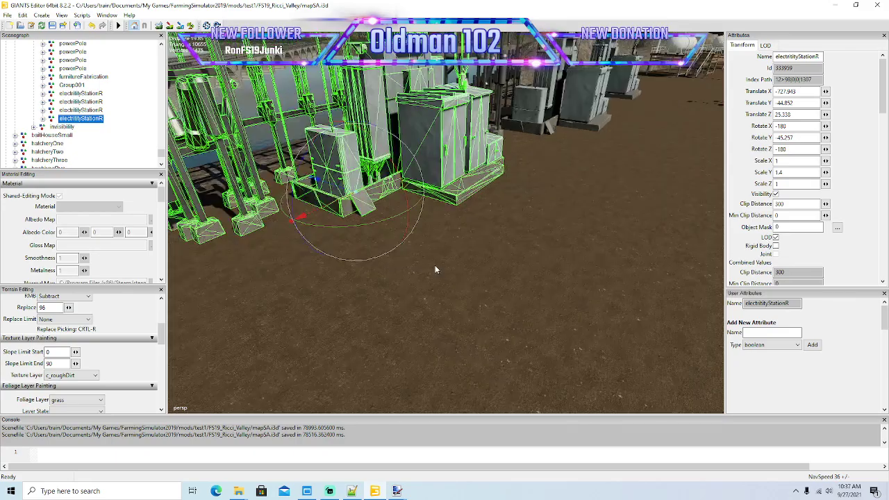
- Look over the riverbank row of electricity stations, the ground around them and the open grass field
scroll(442, 289, down, 8)
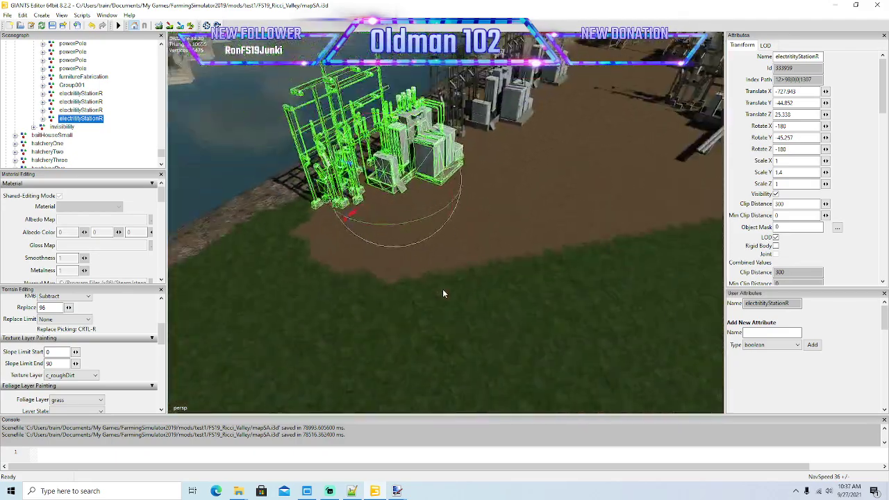
alt+drag(496, 302, 370, 310)
scroll(496, 279, up, 6)
scroll(369, 310, down, 5)
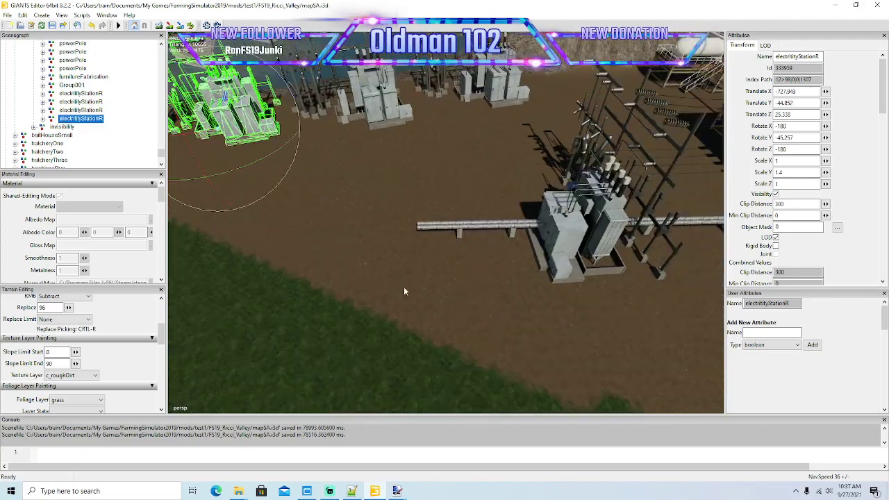
scroll(450, 279, down, 4)
alt+drag(434, 282, 477, 302)
right_drag(468, 291, 551, 266)
scroll(104, 111, up, 3)
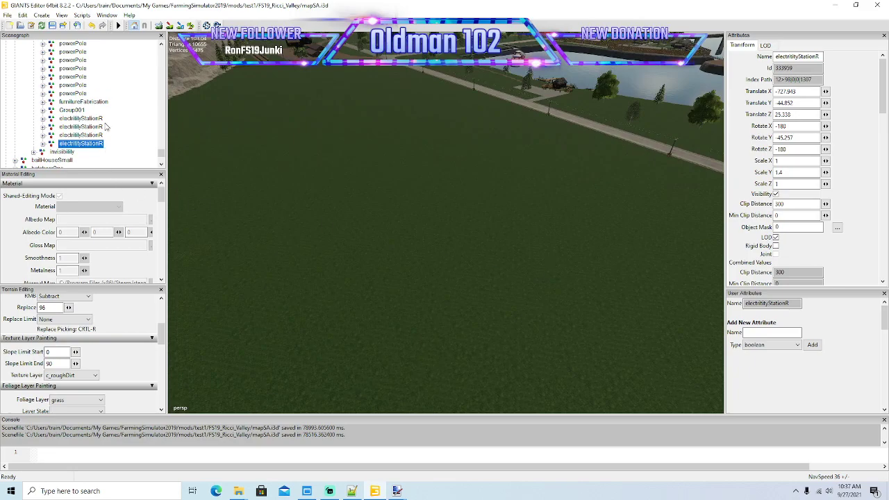
- Duplicate a waterTower from the powerPlant group and place the copy in the open grass field at about X -357, Z -606
drag(162, 153, 163, 120)
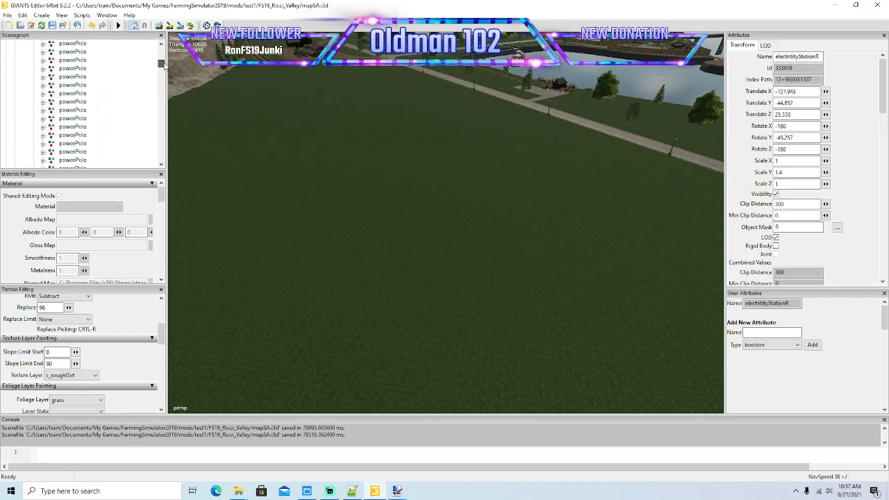
drag(165, 64, 164, 63)
scroll(119, 93, up, 2)
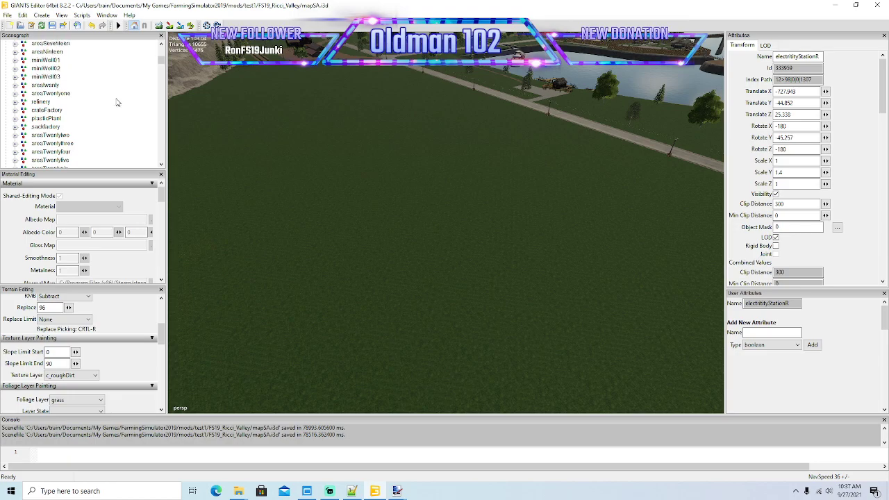
scroll(114, 101, up, 6)
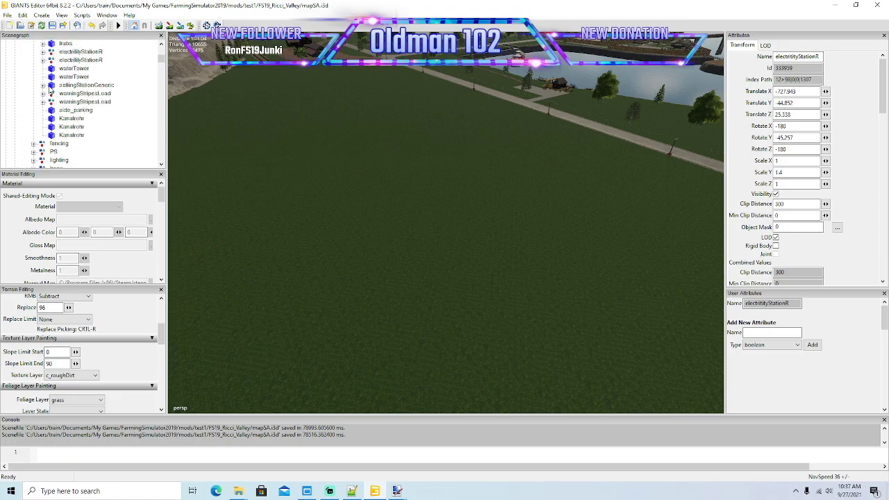
click(53, 77)
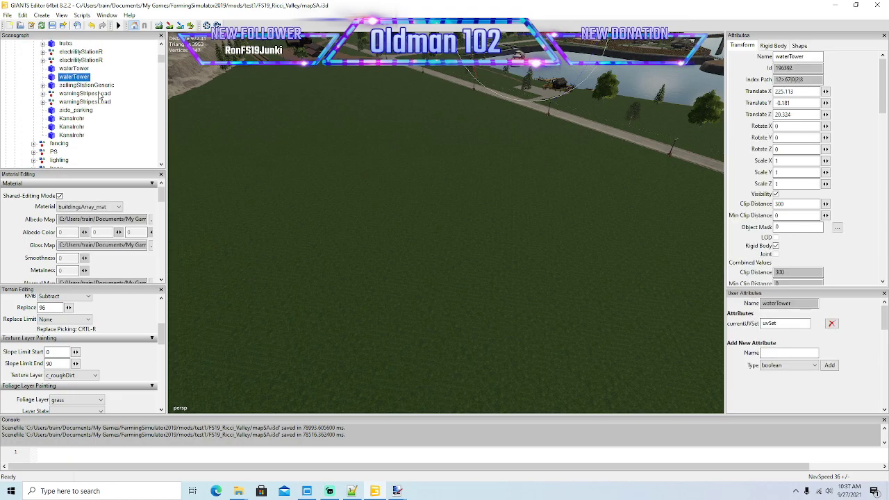
click(23, 17)
click(43, 147)
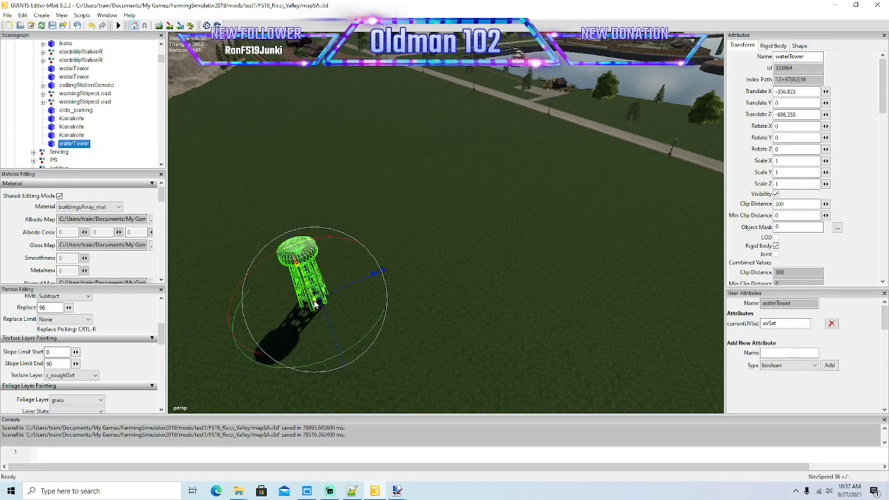
- Move the new waterTower from the powerPlant group into the visibility group of powerGrid
scroll(115, 149, down, 2)
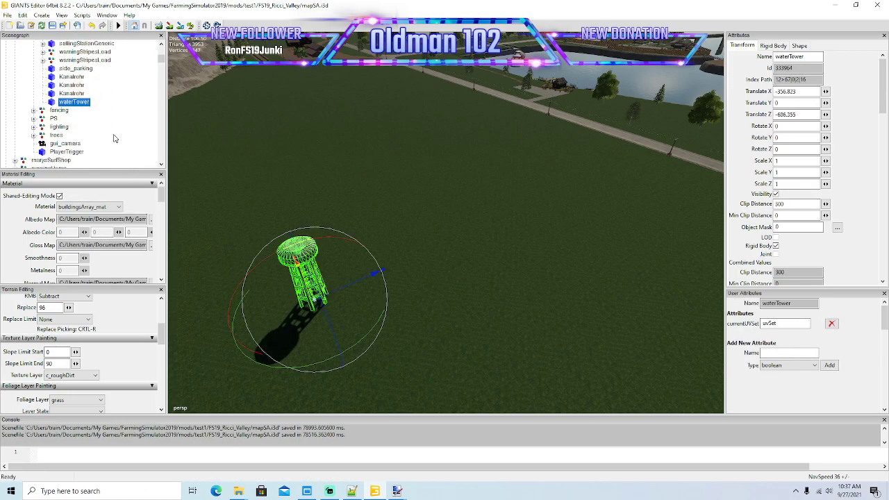
scroll(115, 137, up, 8)
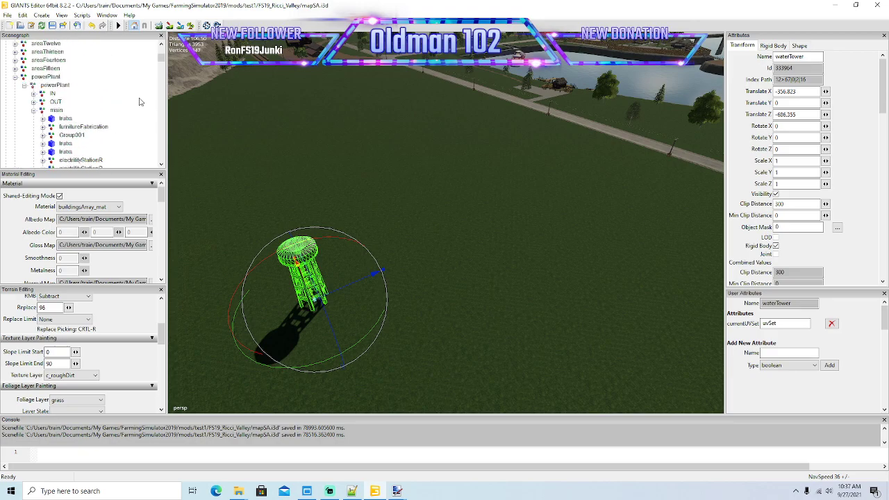
scroll(114, 111, down, 10)
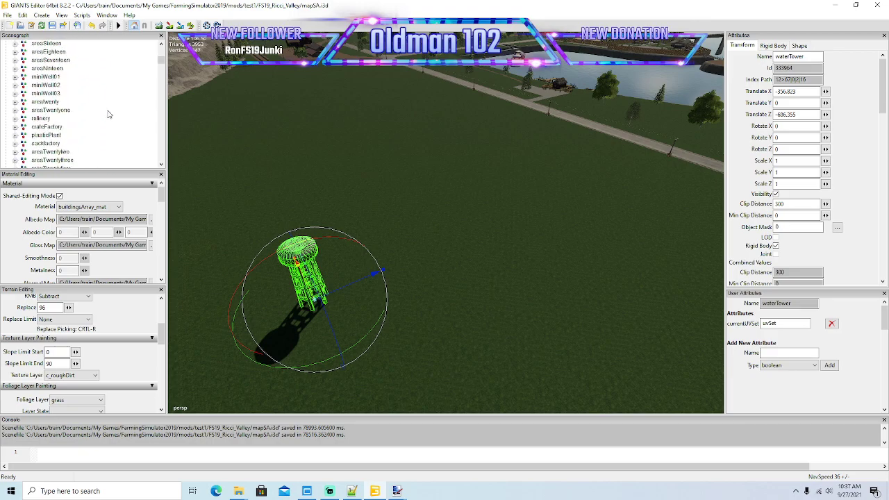
scroll(104, 109, down, 4)
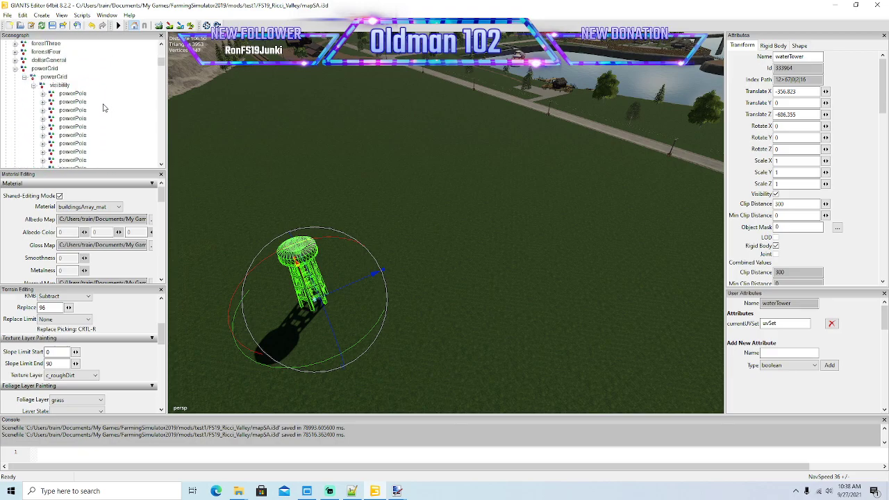
click(22, 15)
click(43, 88)
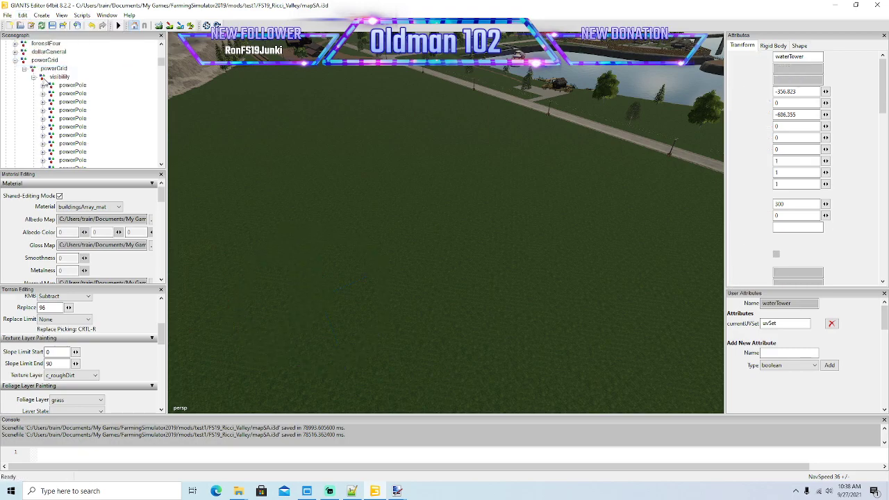
click(58, 77)
click(23, 14)
click(41, 90)
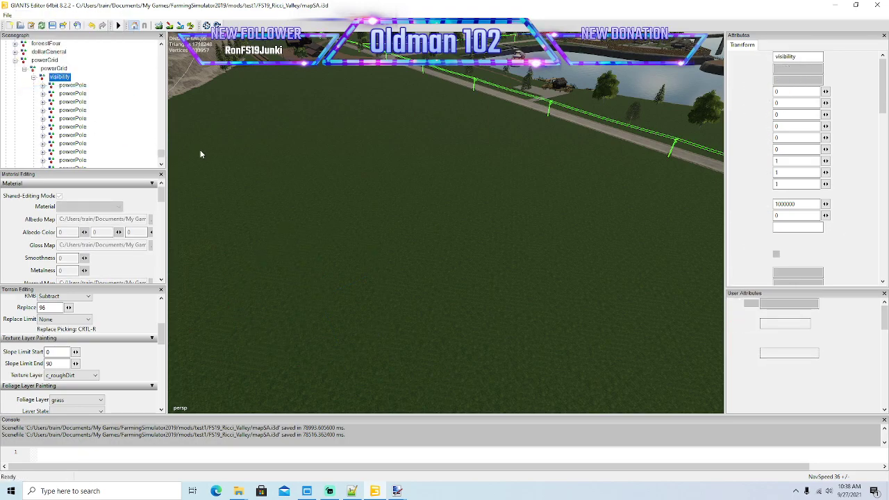
- Place the waterTower near the pipe end of the power grid site at about X -689, Z 32, with a Y rotation of about 22
alt+drag(313, 213, 338, 295)
click(23, 14)
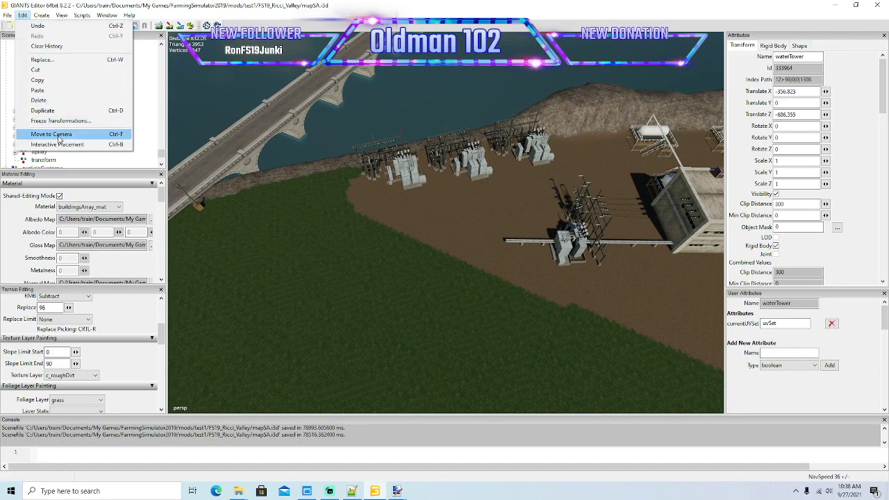
click(64, 146)
click(501, 246)
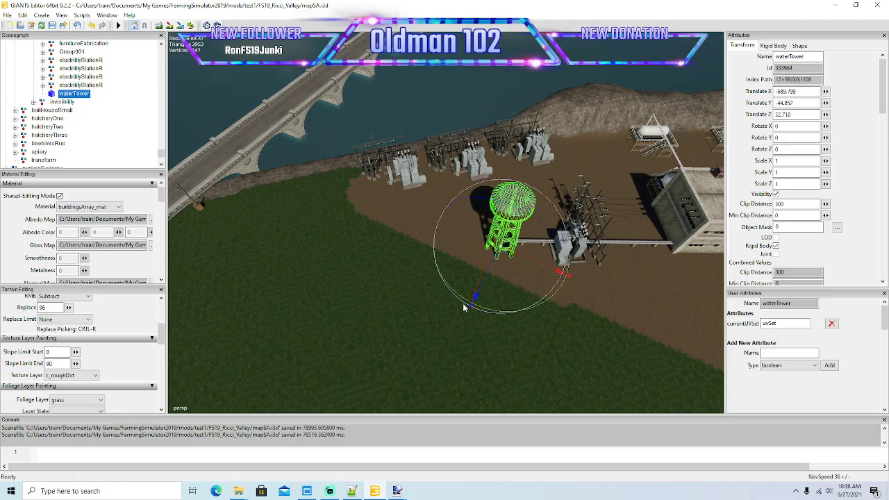
scroll(538, 312, up, 5)
alt+drag(464, 307, 435, 274)
scroll(435, 274, up, 3)
scroll(434, 274, down, 3)
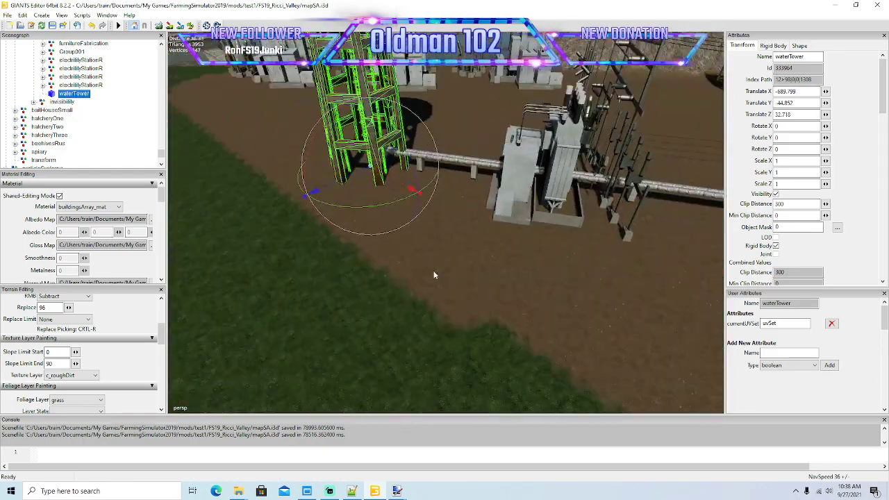
mouse_move(432, 201)
mouse_down()
mouse_move(430, 179)
mouse_move(439, 188)
mouse_up()
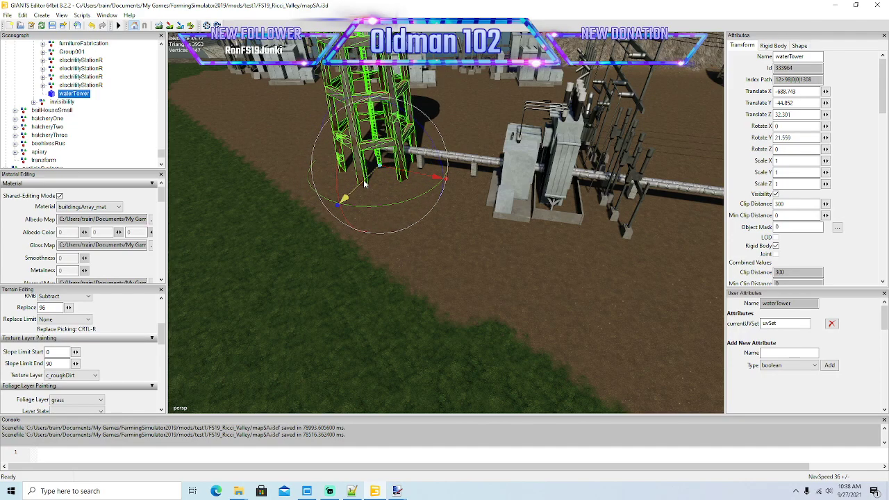
drag(366, 182, 431, 226)
scroll(430, 226, down, 5)
scroll(432, 228, down, 3)
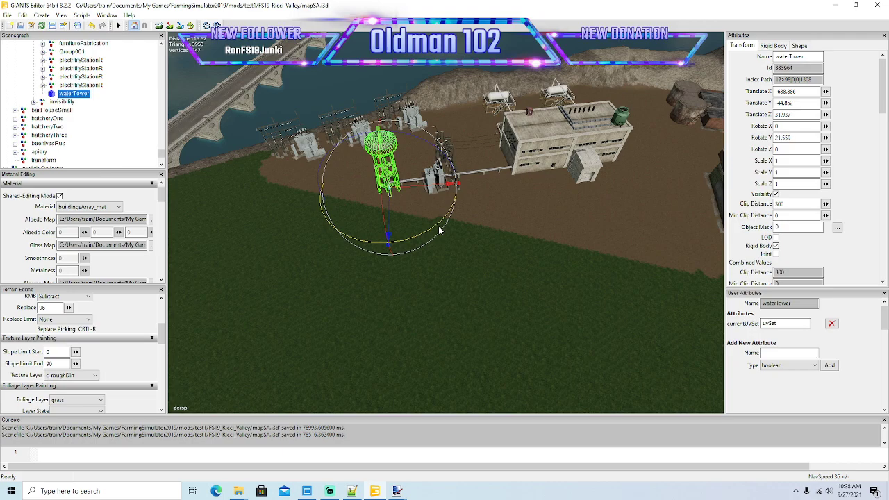
- Paint c_roughDirt over the grass between the last riverbank electricity station and the rocky bank
middle_drag(459, 283, 354, 242)
scroll(361, 234, up, 6)
alt+drag(353, 239, 479, 257)
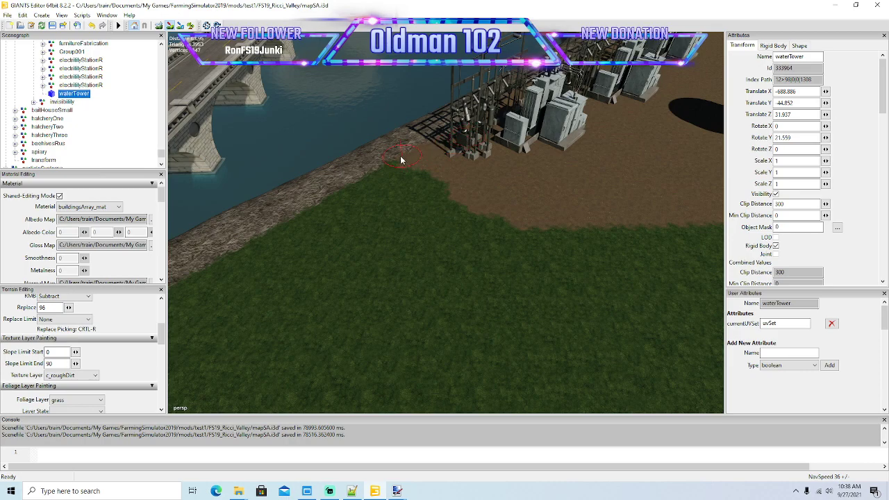
drag(370, 200, 489, 216)
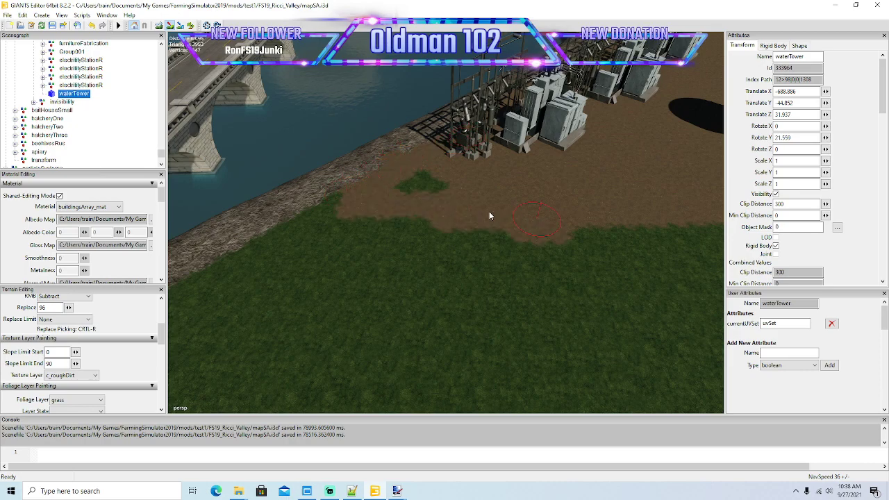
drag(333, 196, 453, 186)
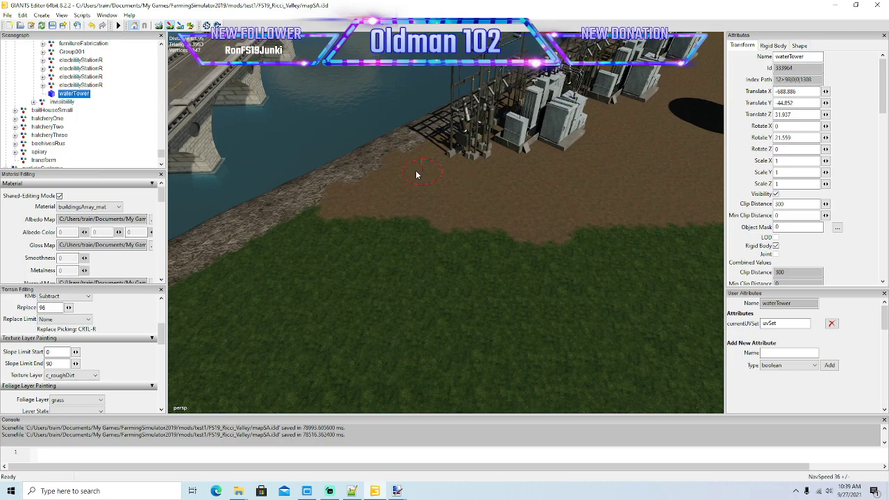
- Select the whole powerPole group standing at the bridge end near the electricity stations
key(f)
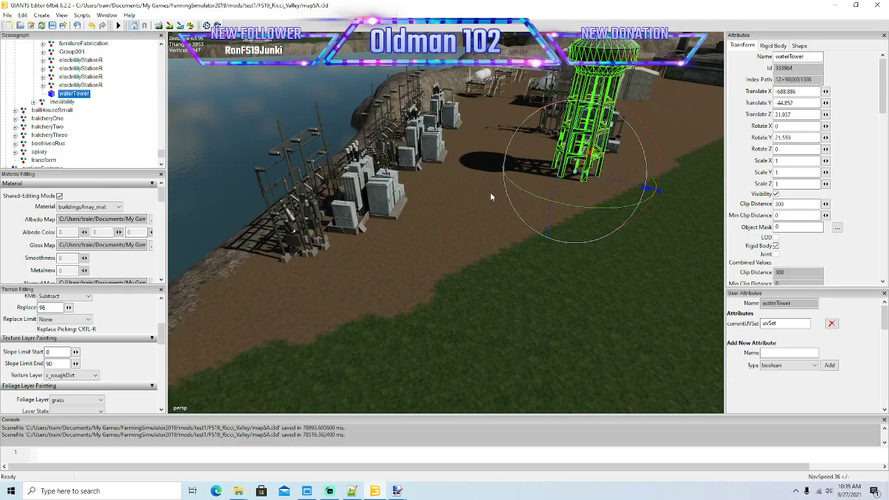
alt+drag(418, 196, 305, 208)
scroll(305, 224, up, 5)
right_drag(304, 206, 356, 193)
click(350, 186)
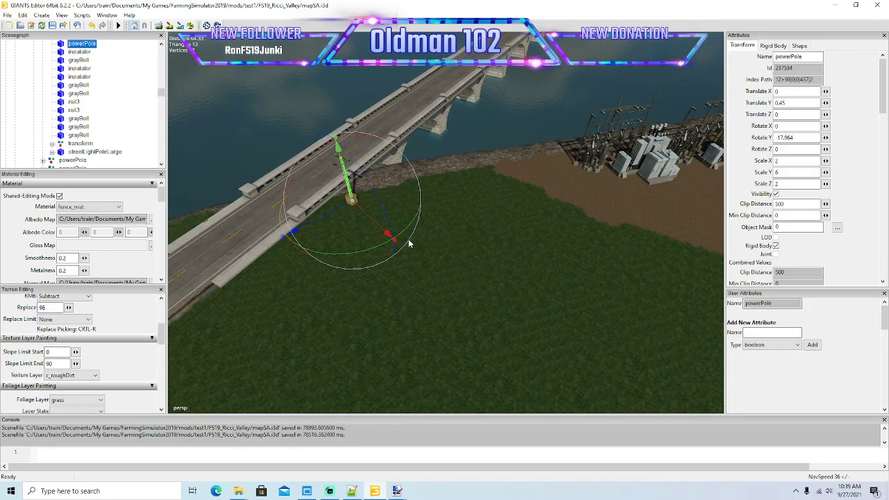
scroll(120, 117, up, 3)
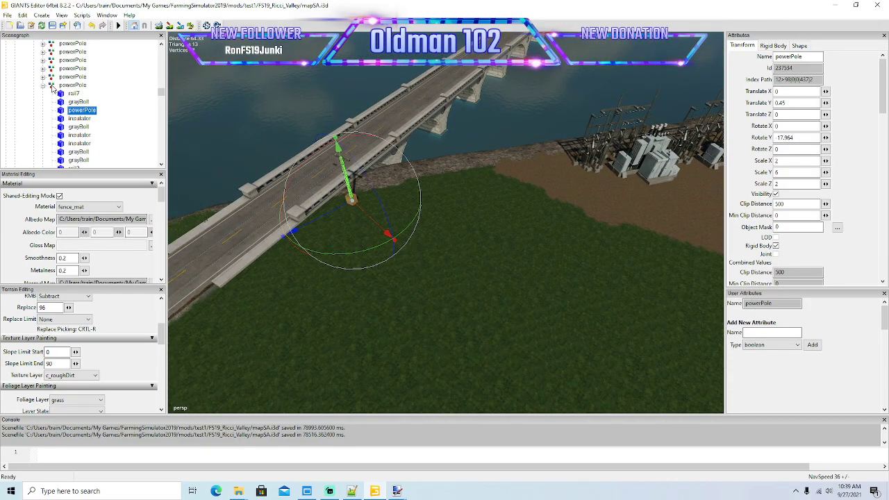
click(52, 85)
click(43, 85)
- Examine the wire span of the bridge-end powerPole and check the following powerPole in the scenegraph
right_drag(456, 289, 446, 262)
scroll(445, 270, up, 4)
scroll(438, 259, up, 2)
scroll(385, 266, up, 2)
scroll(384, 265, down, 5)
alt+drag(447, 262, 402, 272)
scroll(401, 271, down, 3)
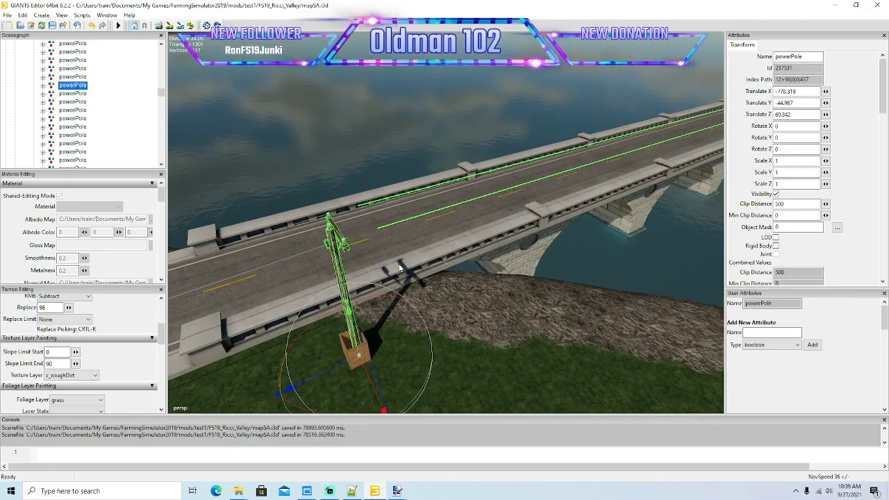
scroll(402, 272, down, 5)
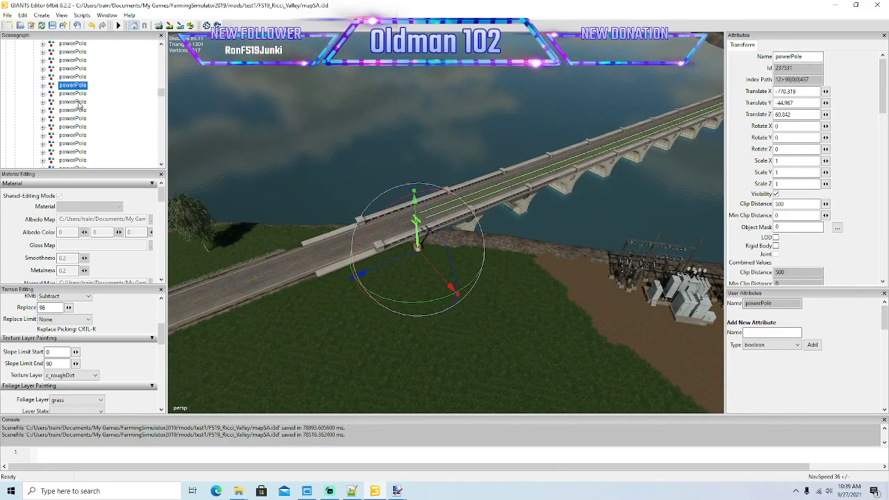
click(51, 95)
alt+drag(513, 292, 411, 283)
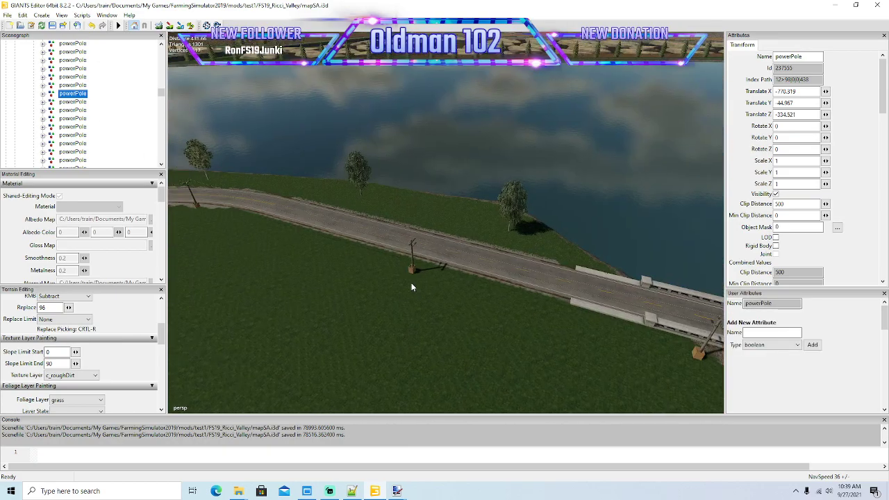
- Duplicate the roadside powerPole before the bridge and move the copy onto the bridge-end pole at about X -770, Z 61
click(414, 261)
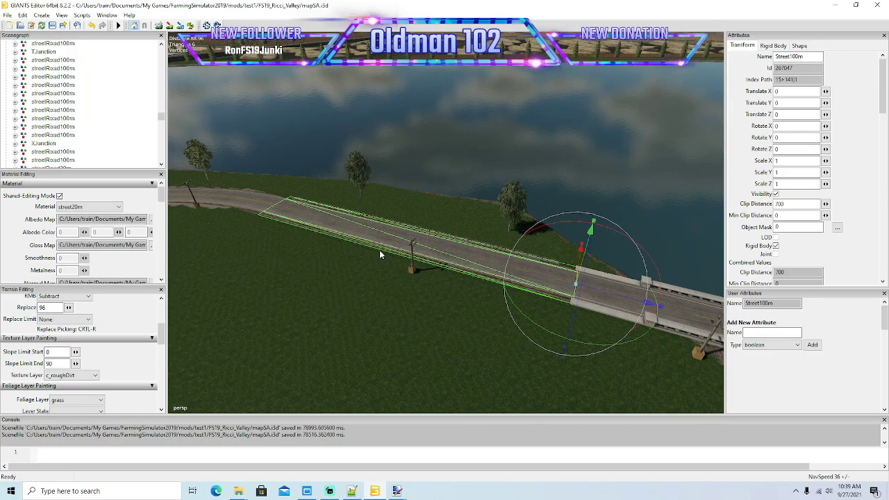
scroll(419, 320, up, 5)
alt+drag(412, 327, 383, 343)
click(395, 294)
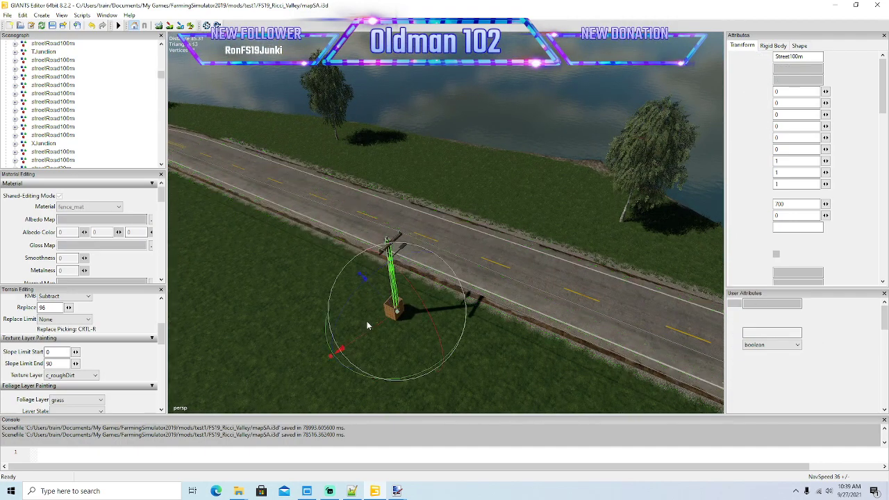
scroll(384, 343, down, 4)
scroll(84, 89, up, 2)
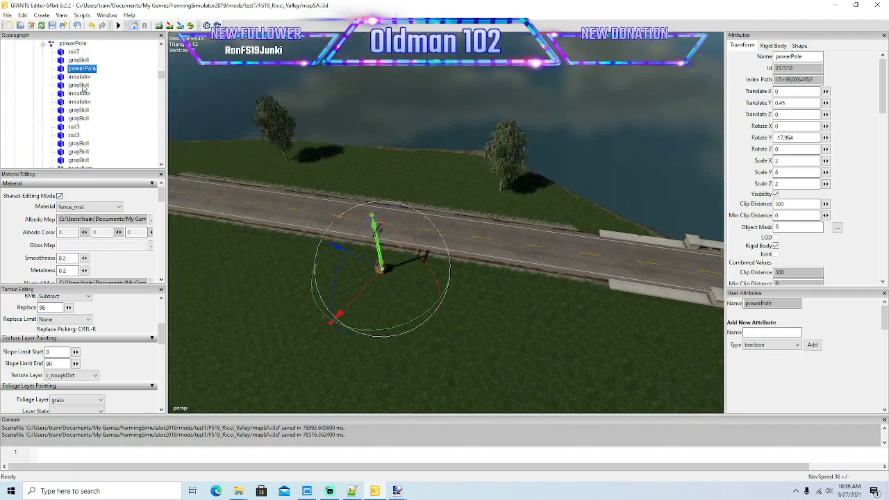
click(50, 78)
click(43, 77)
alt+drag(279, 272, 382, 279)
scroll(372, 269, down, 4)
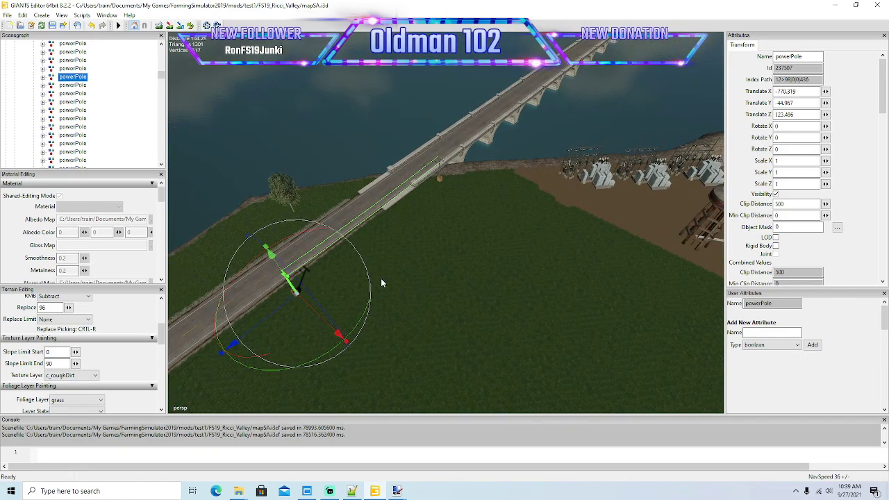
key(ctrl+d)
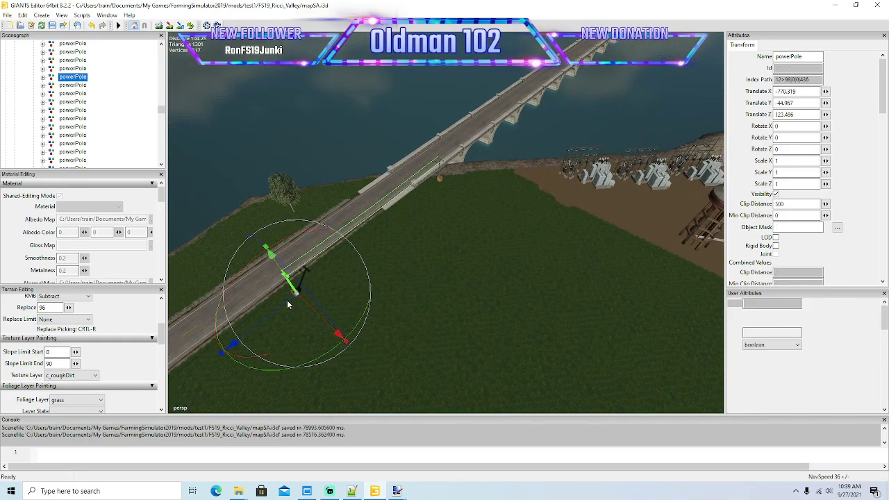
key(ctrl+d)
drag(286, 305, 487, 233)
scroll(487, 234, up, 7)
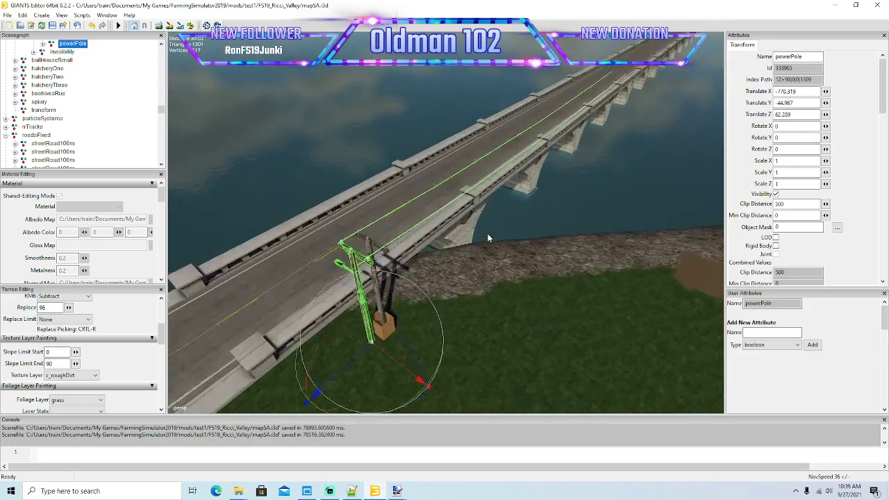
drag(350, 358, 374, 342)
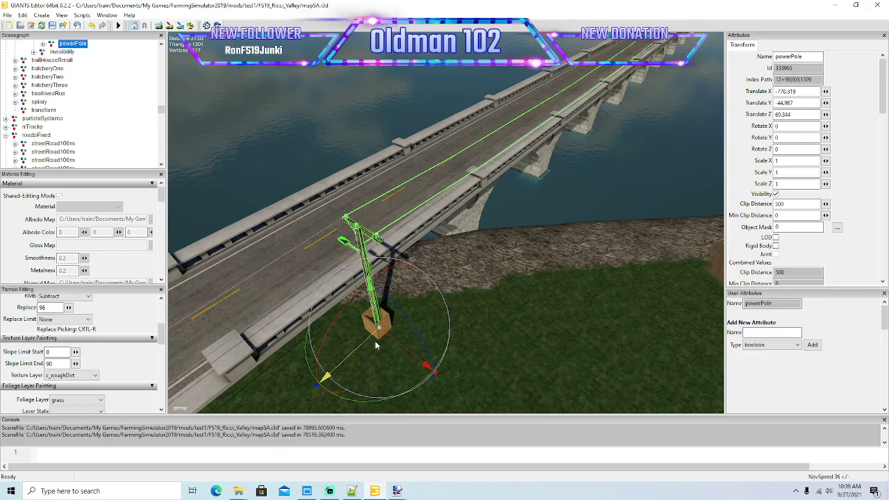
- Move the copied powerPole from the bridge end to beside the nearest riverbank electricity station, at about X -729, Z 28
alt+drag(318, 315, 427, 319)
scroll(428, 319, down, 5)
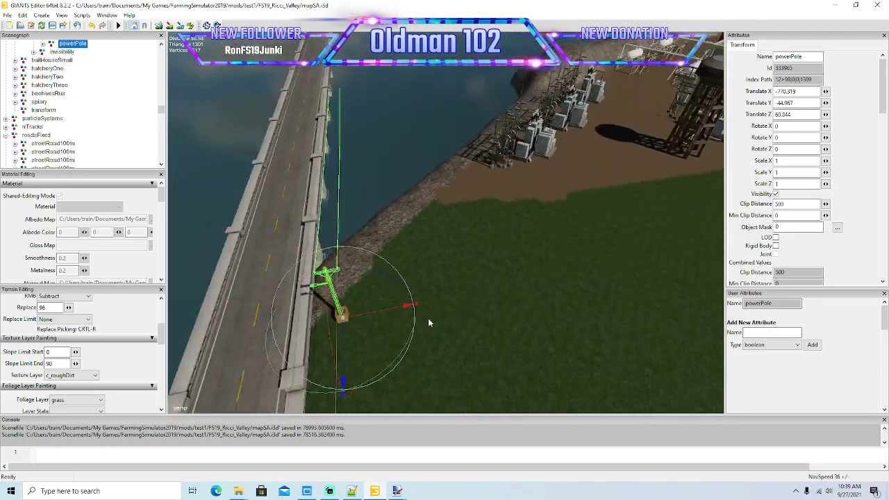
scroll(428, 318, down, 2)
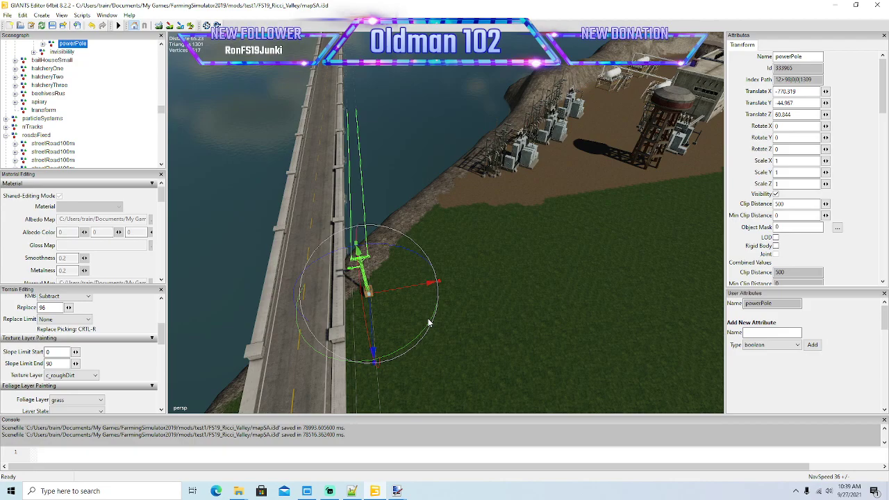
middle_drag(429, 323, 418, 322)
scroll(418, 319, down, 2)
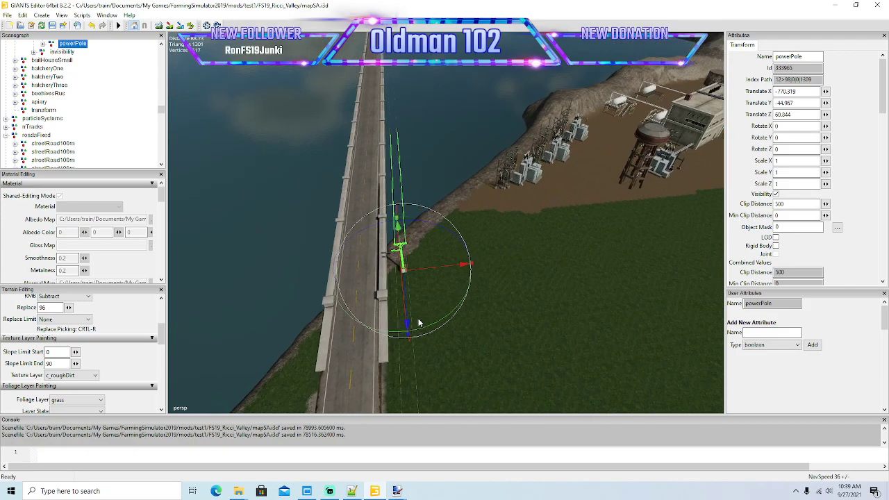
drag(428, 327, 504, 186)
alt+drag(538, 243, 493, 268)
scroll(591, 221, up, 10)
scroll(481, 244, down, 8)
scroll(498, 261, up, 8)
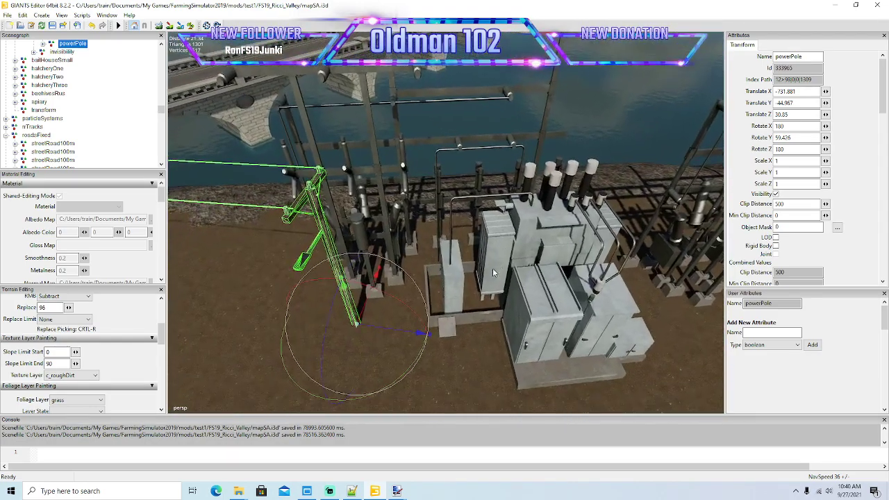
drag(424, 334, 487, 345)
drag(426, 317, 335, 236)
- Rotate the station powerPole to about 51.9 on Y so its wires aim at the bridge-end pole
right_drag(334, 234, 684, 255)
alt+drag(683, 255, 679, 295)
scroll(687, 251, up, 2)
scroll(681, 272, up, 4)
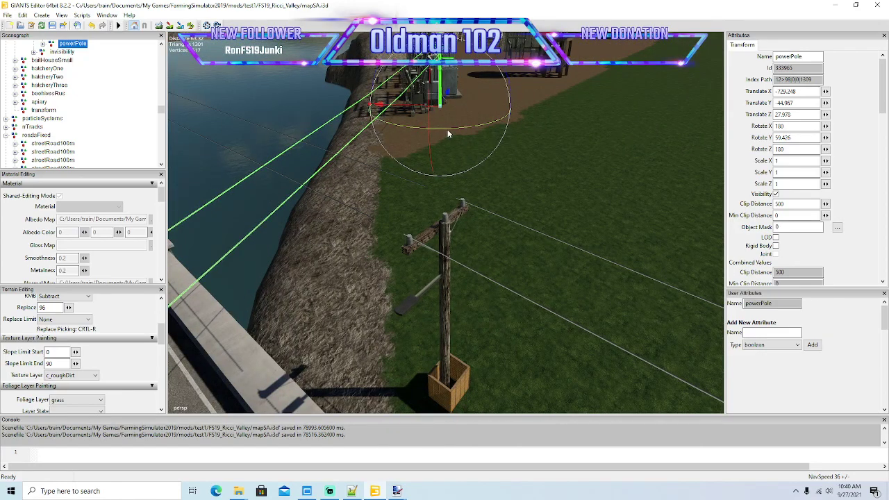
drag(447, 129, 459, 134)
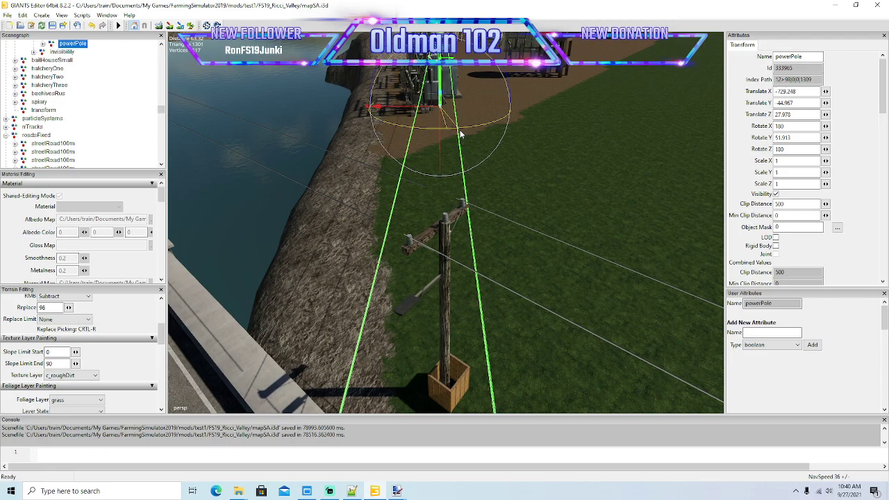
- Set Scale Z of the station powerPole's wire transform to 1.4 so the wires span to the bridge-end pole
scroll(76, 87, up, 1)
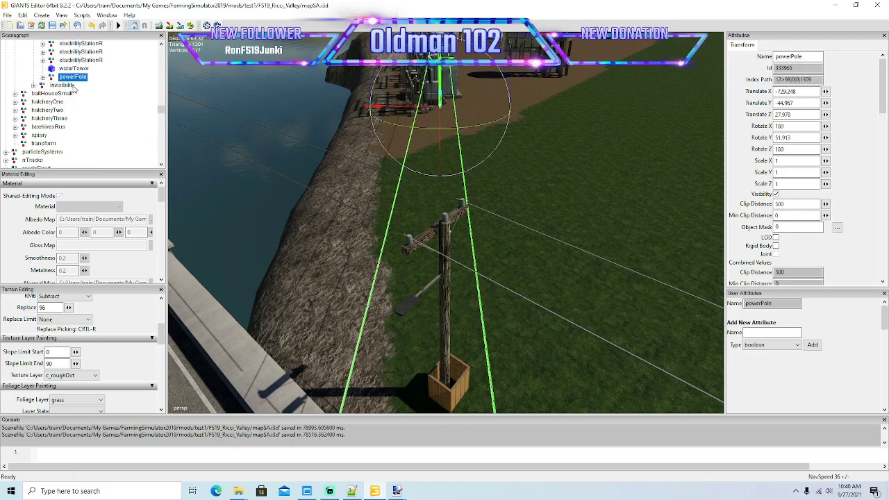
click(42, 77)
scroll(83, 97, down, 5)
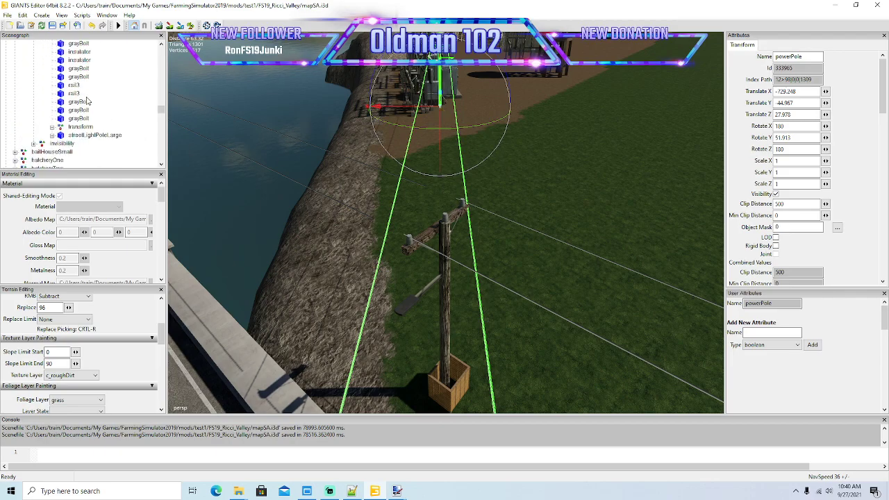
click(61, 129)
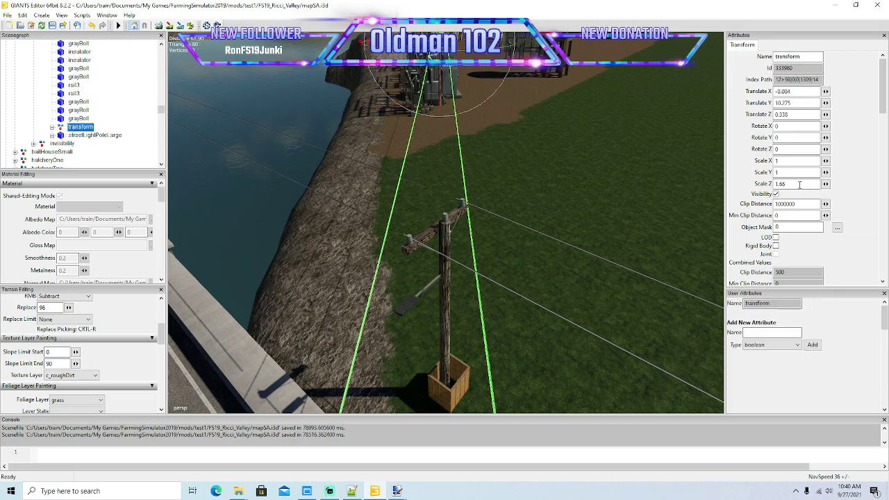
key(BackSpace)
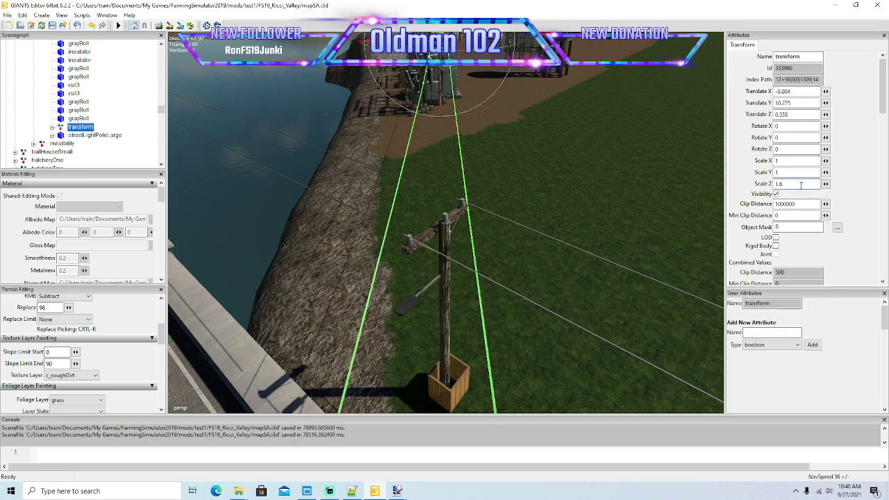
key(BackSpace)
key(BackSpace)
text(.1)
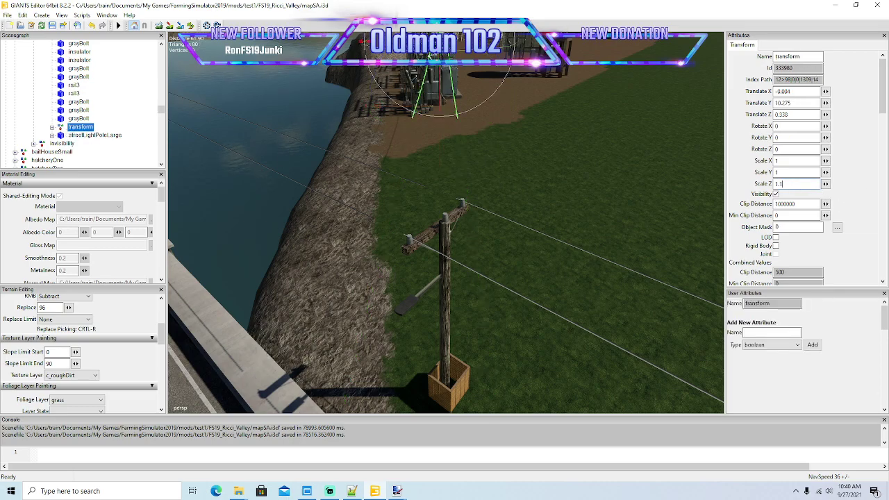
key(BackSpace)
text(2)
key(BackSpace)
text(3)
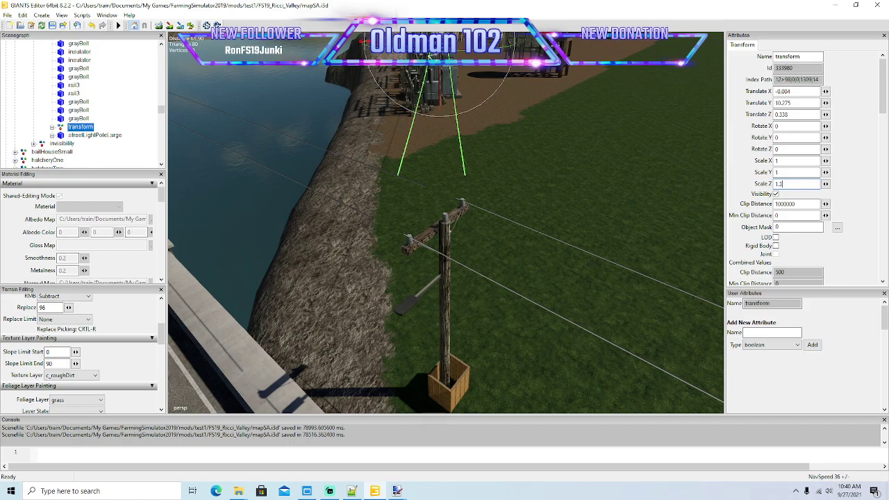
key(BackSpace)
text(.4)
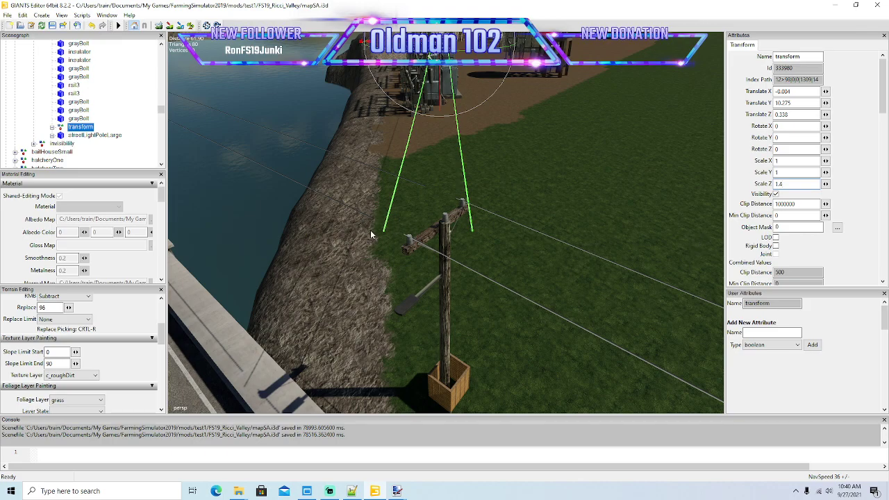
- Shift the bridge-end pole's wire transform to about Translate Z 1.97 so its bridge-side wires reach the insulators
click(430, 237)
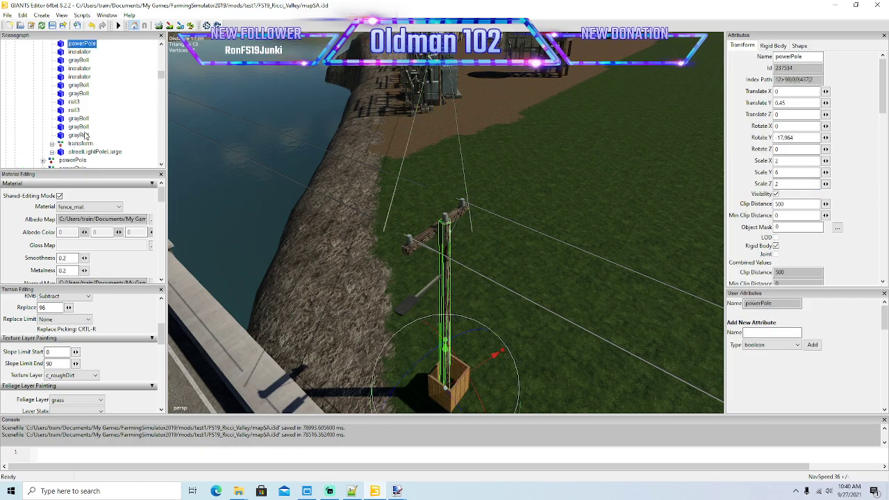
scroll(87, 135, down, 1)
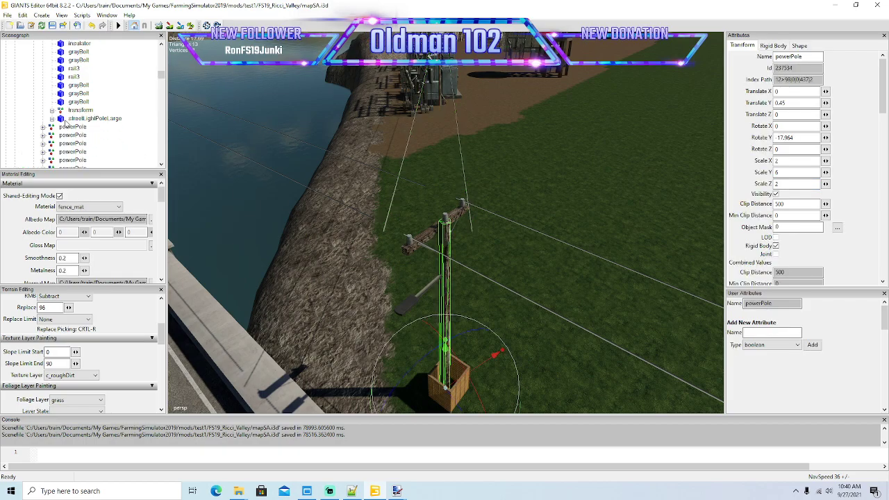
click(66, 110)
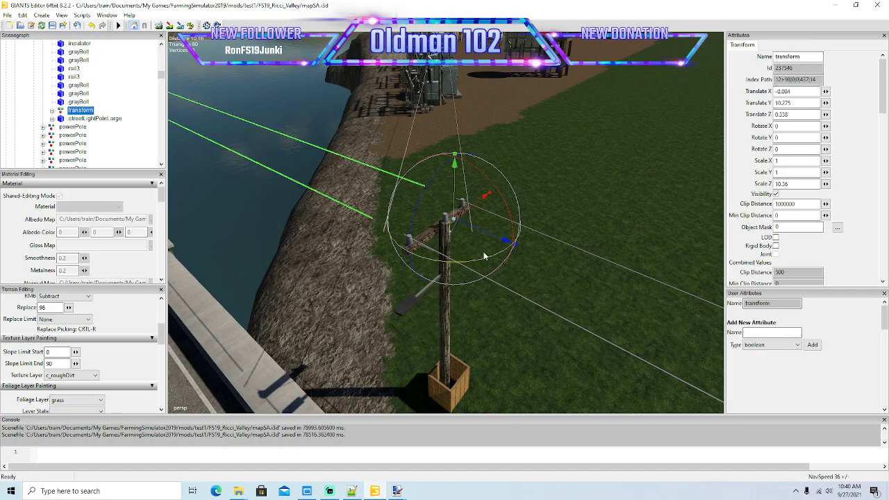
drag(502, 244, 551, 276)
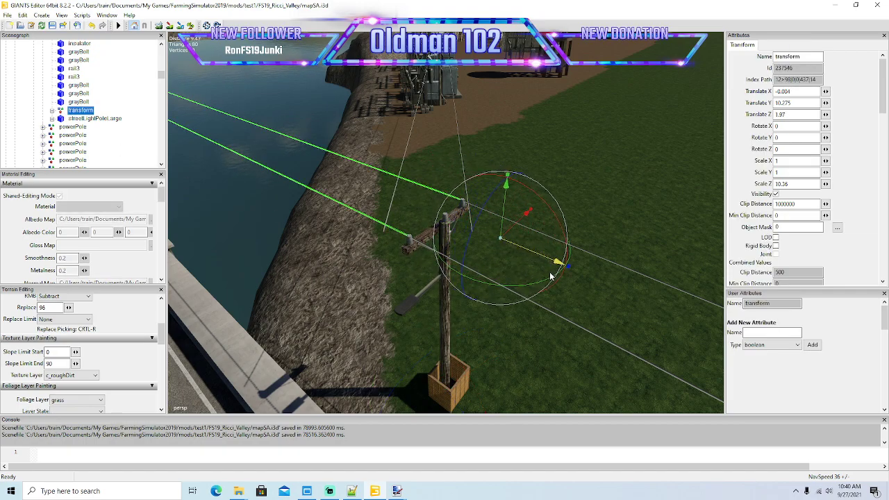
- Duplicate the bridge-end pole's rail7 crossarm, rotate the copy to about 36.9 on Y and shift it to about X -0.14, Z -0.47
click(433, 236)
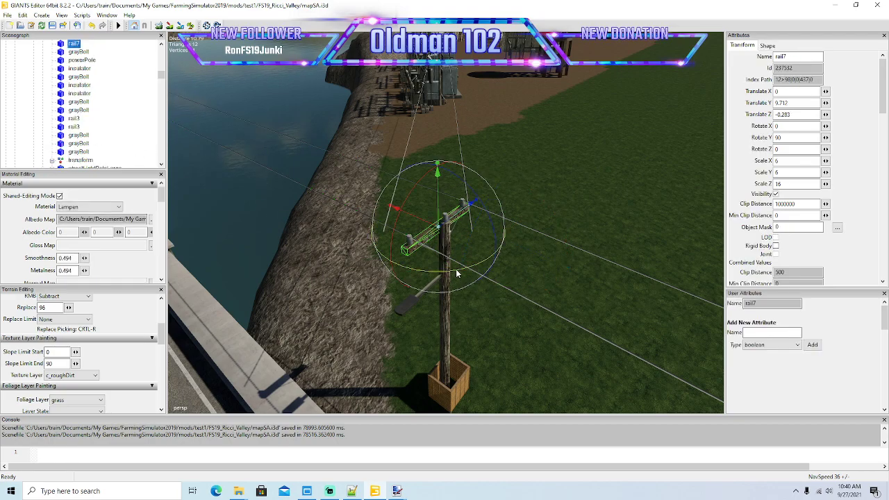
key(ctrl+d)
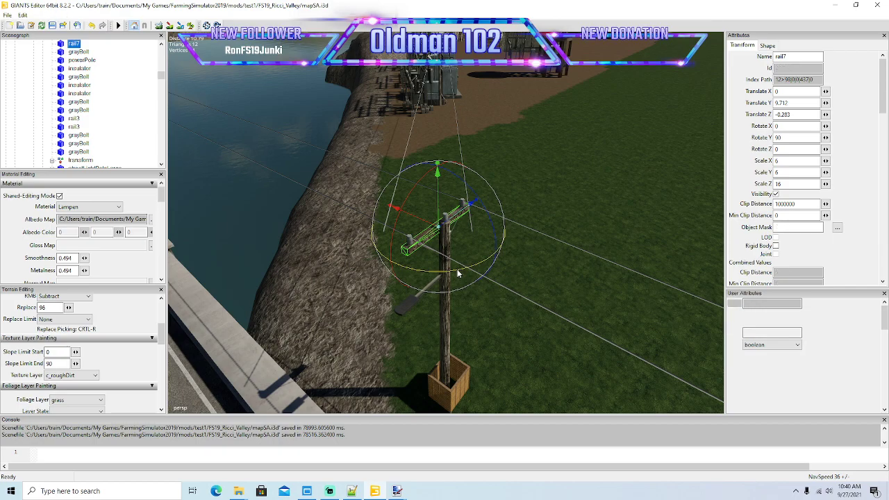
drag(460, 275, 391, 266)
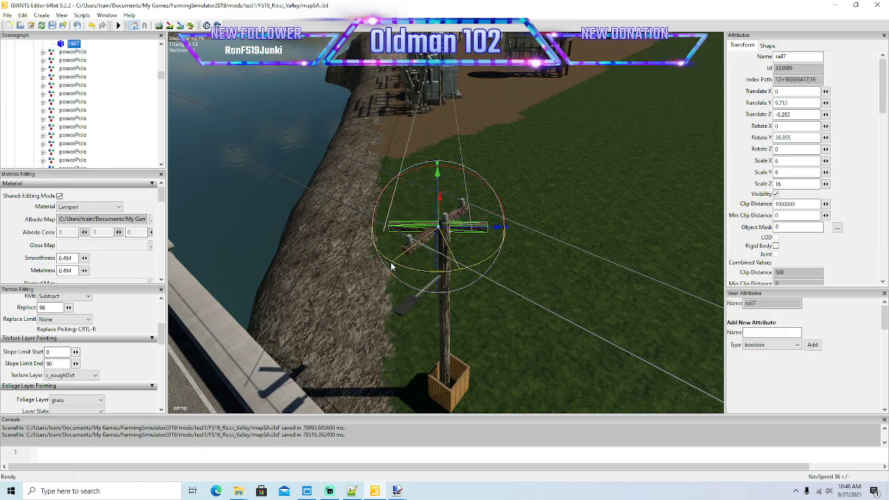
key(w)
drag(483, 227, 476, 230)
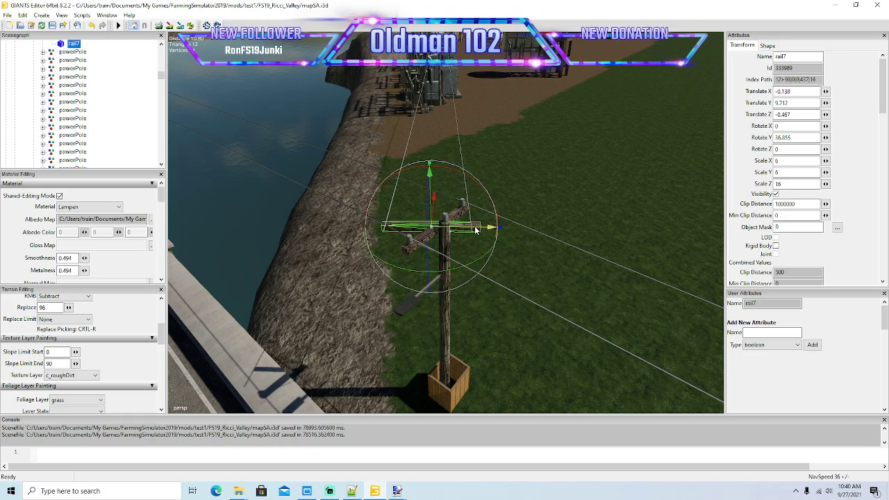
- Place two insulator copies, rotated about 38.5 on Y, on the new crossarm's ends at about X -1.06, Z -1.57 and X 0.67, Z 0.59
scroll(86, 102, up, 3)
click(78, 85)
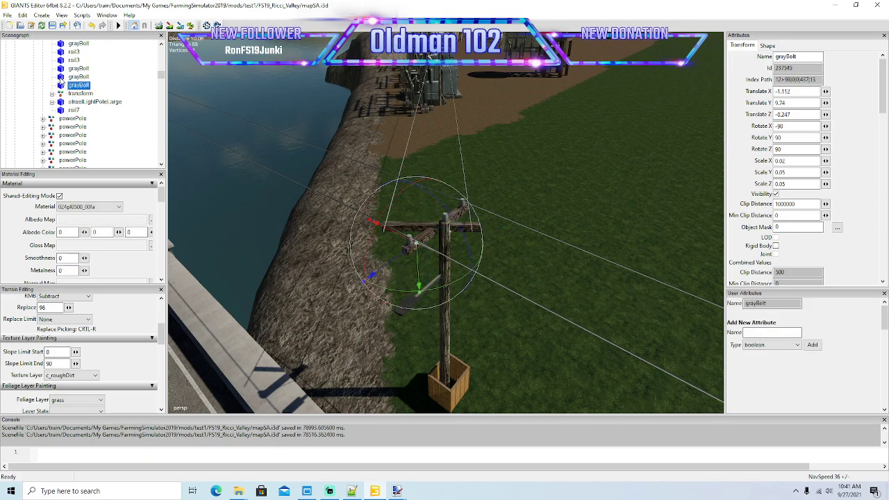
scroll(72, 79, up, 1)
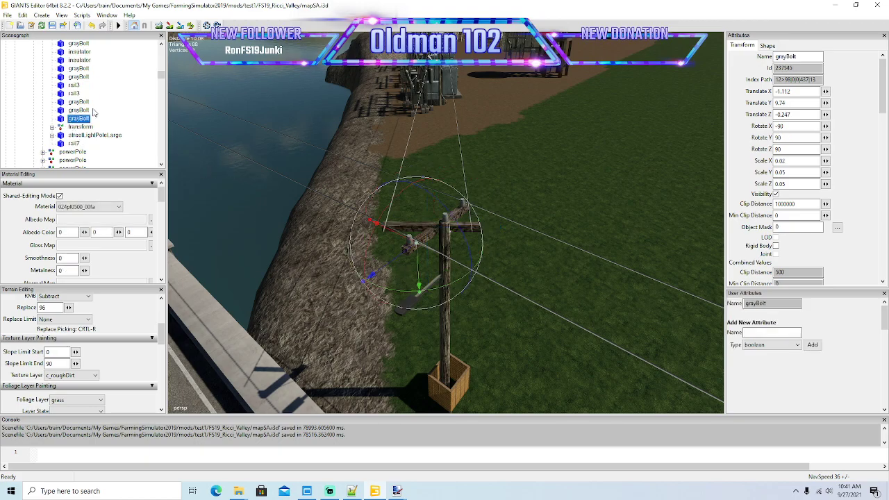
click(77, 60)
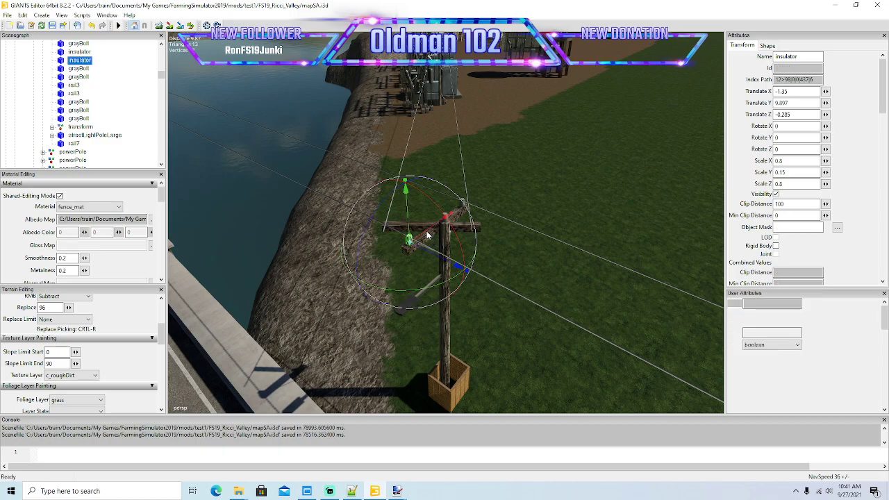
key(ctrl+d)
drag(428, 236, 406, 281)
scroll(398, 226, up, 6)
drag(386, 242, 393, 238)
drag(408, 291, 435, 256)
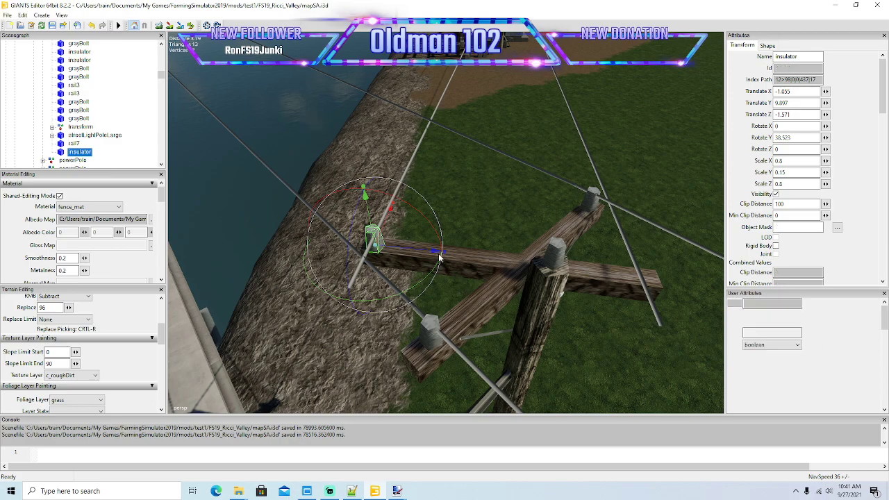
key(ctrl+d)
drag(433, 254, 625, 286)
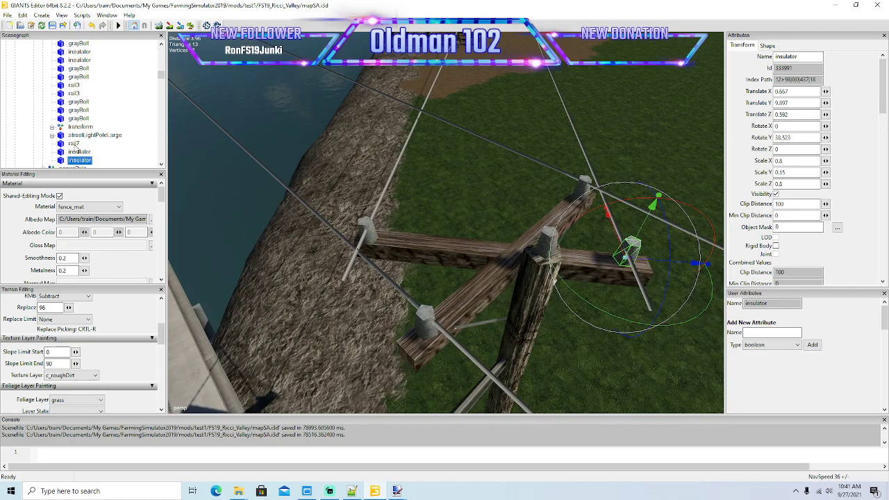
- Shorten the station powerPole's wires to end at the new insulators by setting their transform's Scale Z to 1.38
click(345, 278)
scroll(90, 131, up, 2)
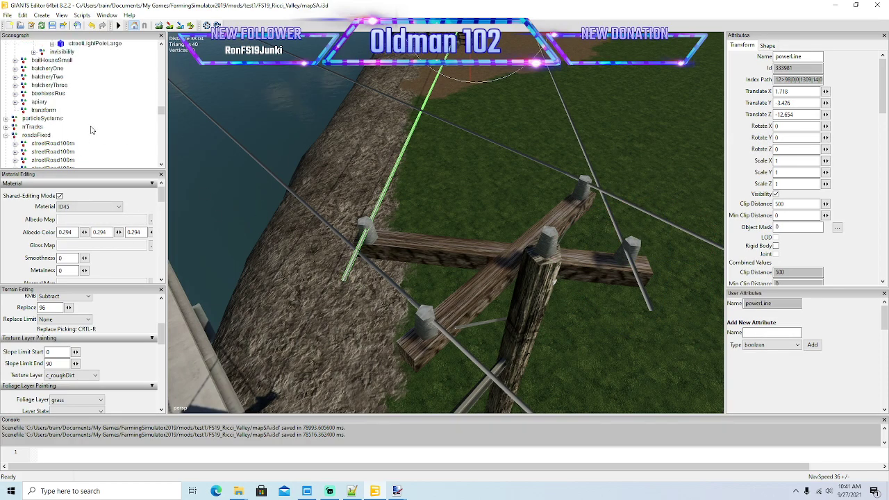
click(462, 191)
click(345, 278)
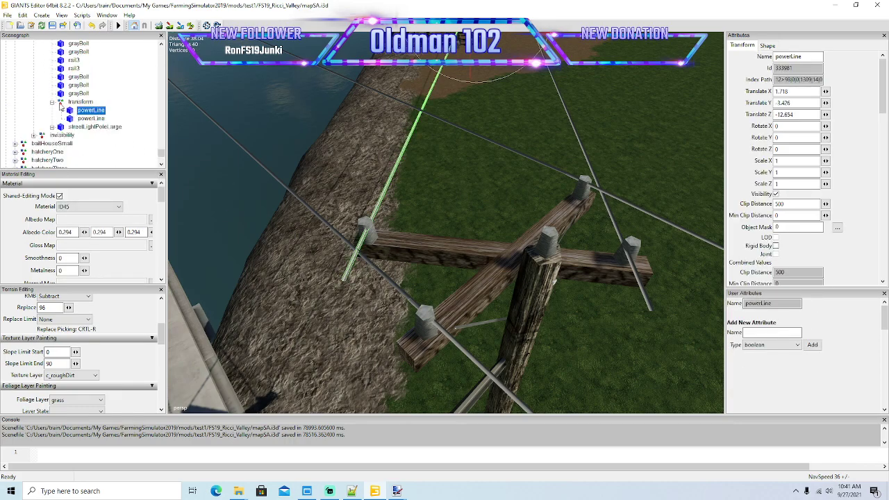
click(62, 103)
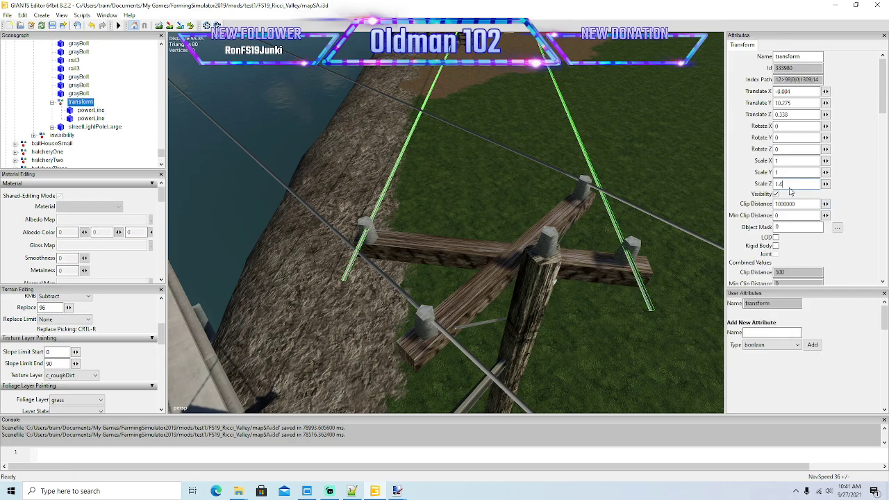
key(BackSpace)
text(3)
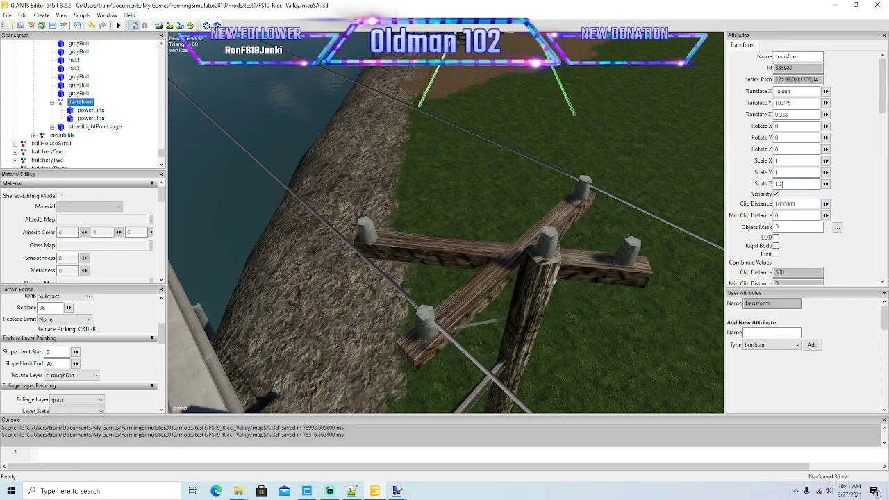
text(5)
key(BackSpace)
text(6)
key(BackSpace)
text(7)
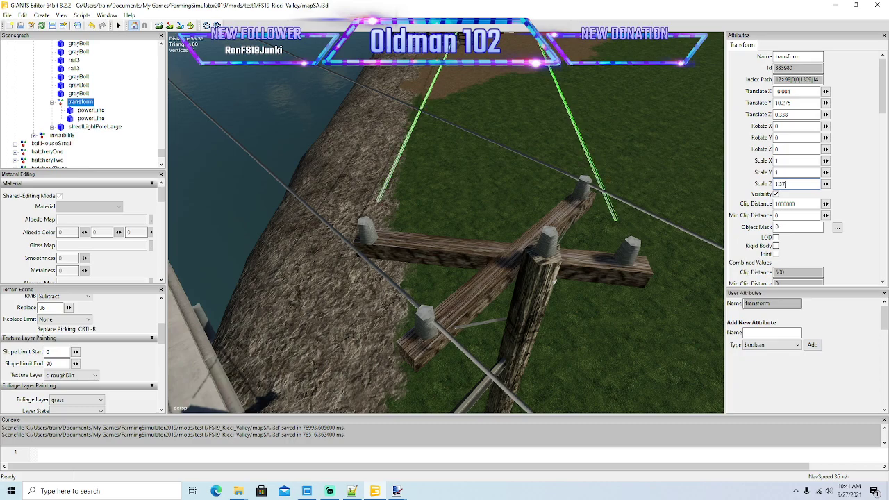
key(BackSpace)
text(8)
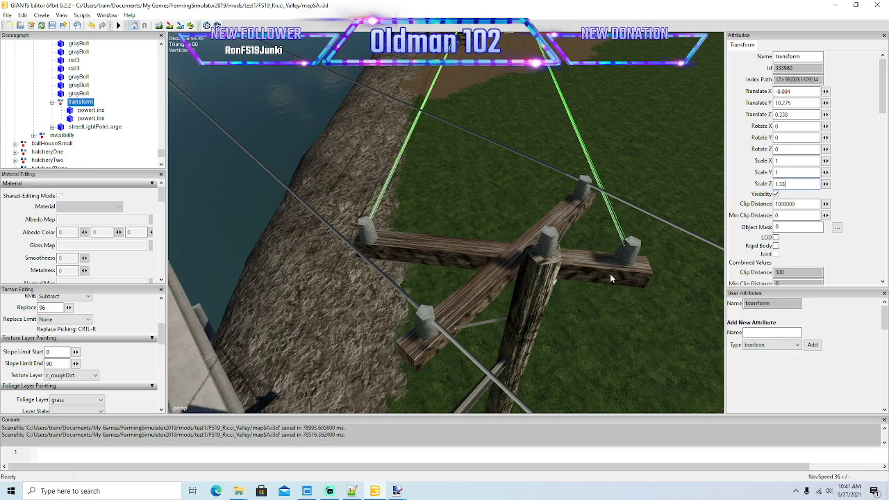
- Examine the wire run between the bridge-end pole and the electricity stations, along with the surrounding field and road
scroll(573, 269, down, 10)
alt+drag(484, 197, 578, 205)
scroll(554, 209, up, 3)
scroll(578, 205, up, 5)
scroll(556, 232, up, 3)
alt+drag(549, 234, 428, 287)
scroll(556, 231, up, 5)
scroll(428, 286, down, 3)
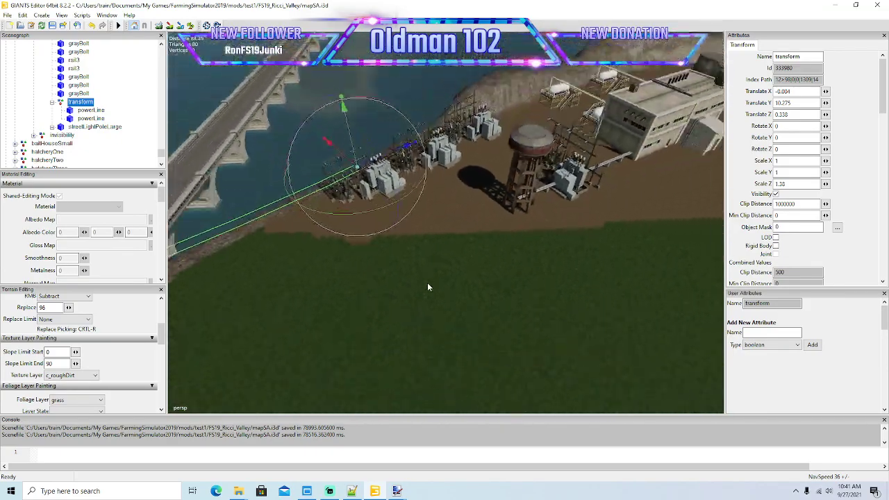
scroll(427, 287, down, 2)
right_drag(431, 286, 439, 289)
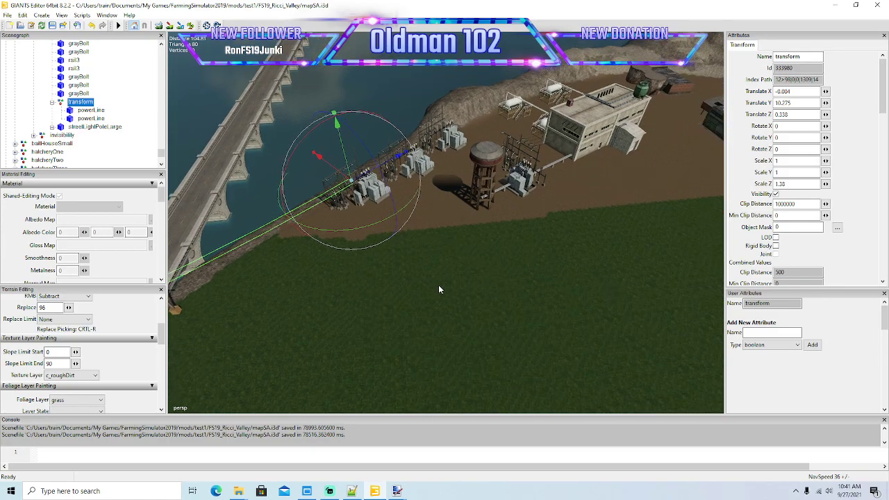
alt+drag(438, 286, 584, 241)
scroll(264, 276, up, 5)
scroll(533, 263, down, 5)
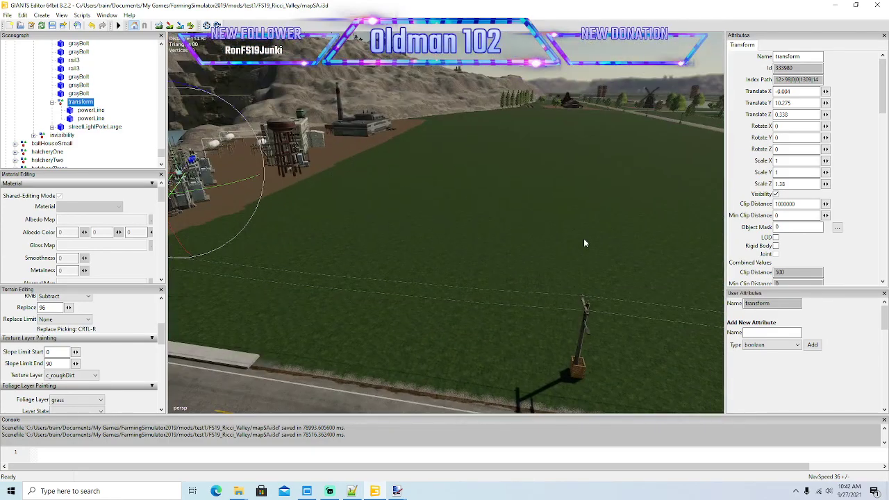
- Paint a c_roughDirt access track across the grass from the road near the bridge to the electricity stations
scroll(584, 242, up, 2)
right_drag(584, 243, 488, 265)
click(169, 26)
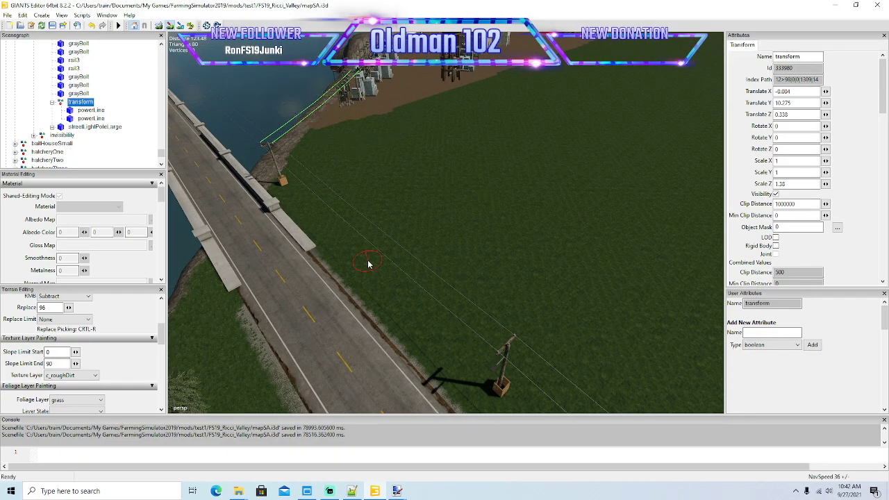
mouse_move(354, 258)
mouse_down()
mouse_move(346, 283)
mouse_move(356, 299)
mouse_move(371, 219)
mouse_move(434, 91)
mouse_up()
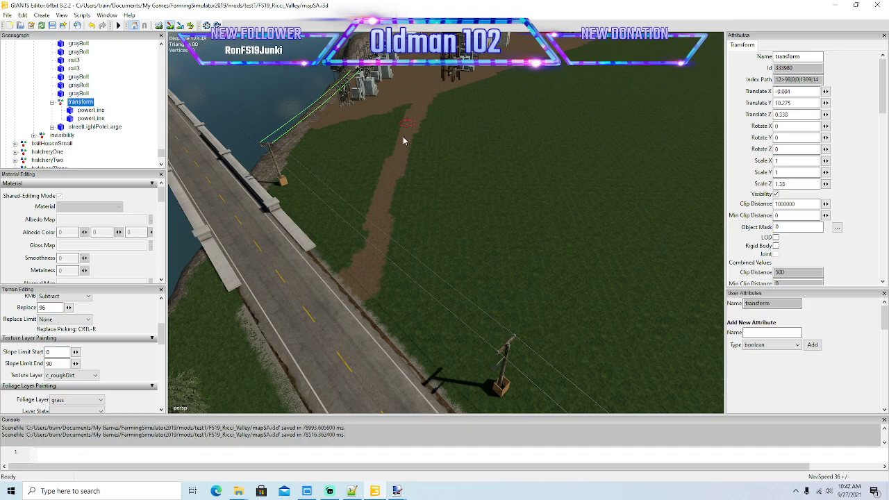
mouse_move(395, 191)
mouse_down()
mouse_move(376, 246)
mouse_move(365, 234)
mouse_move(405, 104)
mouse_move(389, 154)
mouse_move(404, 177)
mouse_up()
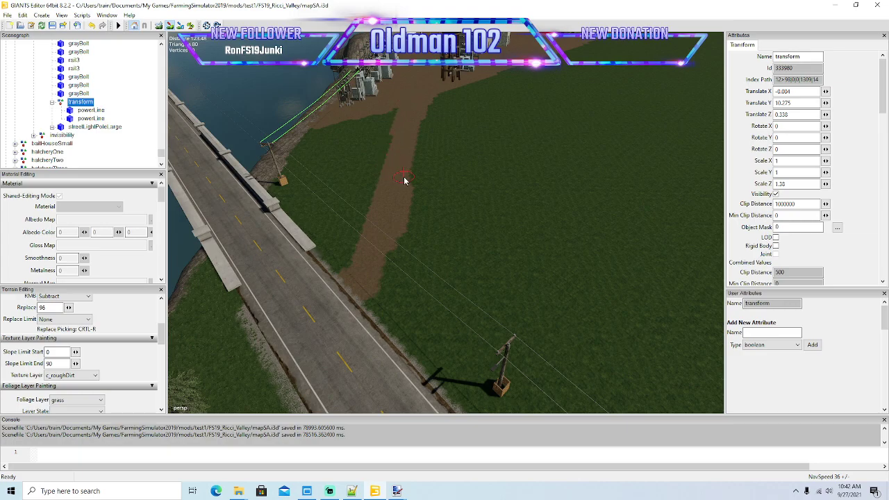
mouse_move(420, 117)
mouse_down()
mouse_move(441, 90)
mouse_move(389, 119)
mouse_move(374, 113)
mouse_move(392, 120)
mouse_move(400, 139)
mouse_move(398, 226)
mouse_move(368, 300)
mouse_move(371, 318)
mouse_up()
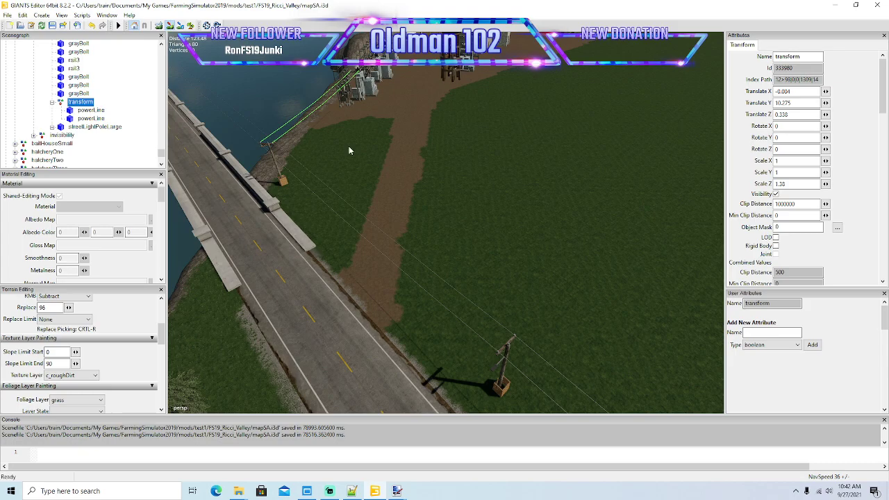
click(169, 25)
- Paint c_grass over the excess rough dirt beyond the factory with the chimney, between the field and the rock slope
alt+drag(478, 187, 508, 153)
right_drag(444, 214, 517, 162)
alt+drag(516, 160, 516, 152)
scroll(514, 150, up, 10)
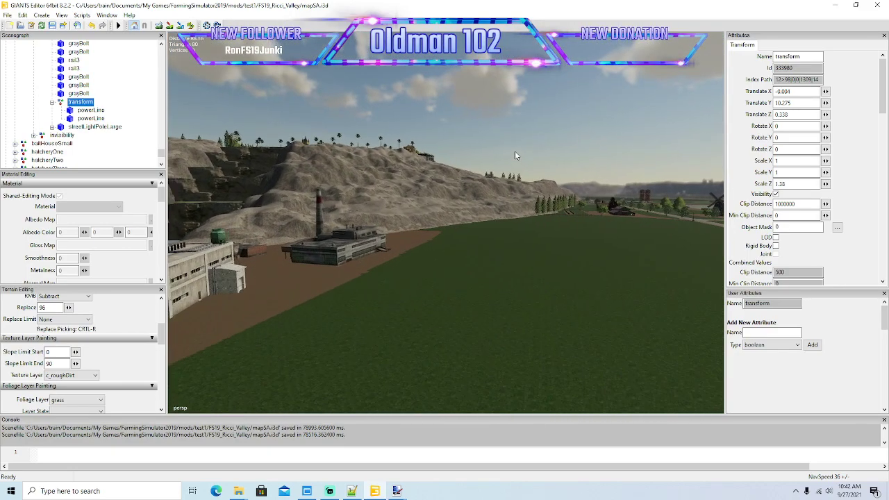
key(w)
right_drag(512, 143, 498, 224)
key(w)
key(w)
key(s)
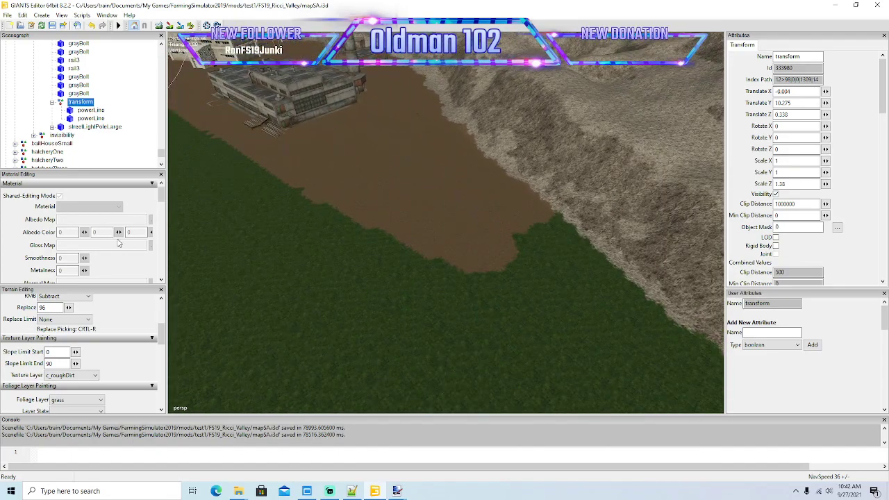
click(84, 376)
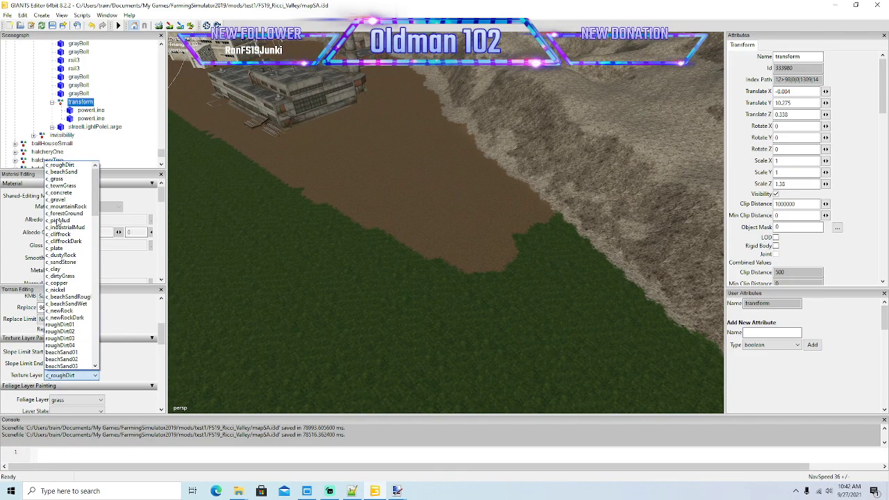
click(59, 178)
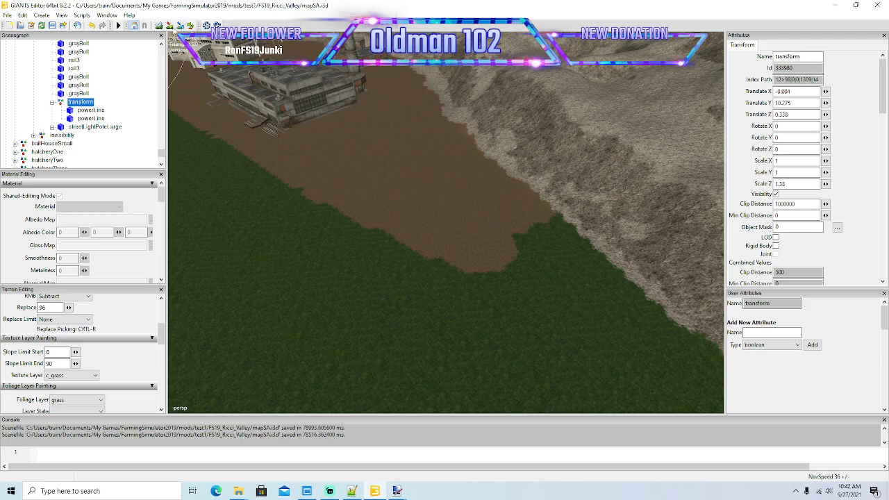
mouse_move(542, 252)
mouse_down()
mouse_move(539, 215)
mouse_move(468, 151)
mouse_move(460, 139)
mouse_move(468, 137)
mouse_move(432, 100)
mouse_up()
mouse_move(390, 128)
mouse_down()
mouse_move(279, 178)
mouse_move(263, 197)
mouse_move(263, 184)
mouse_move(410, 113)
mouse_move(509, 202)
mouse_move(513, 229)
mouse_move(416, 135)
mouse_move(399, 145)
mouse_move(506, 263)
mouse_move(393, 190)
mouse_move(451, 266)
mouse_move(373, 141)
mouse_up()
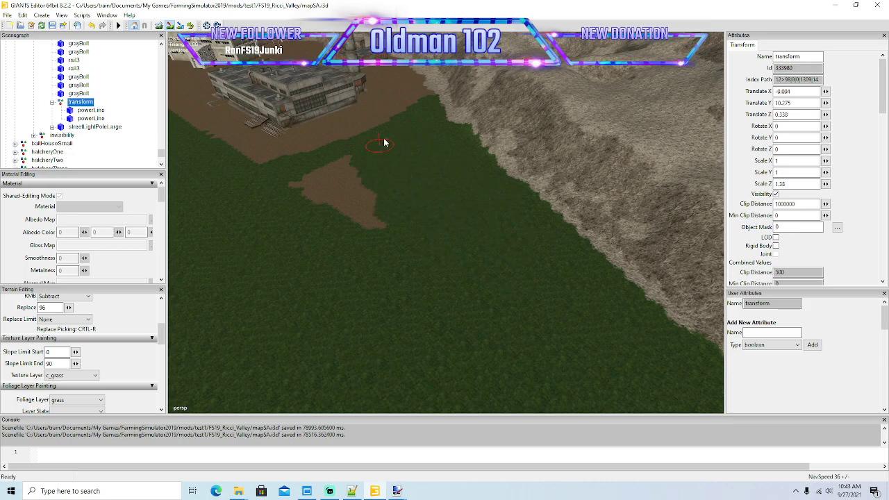
mouse_move(350, 170)
mouse_down()
mouse_move(367, 222)
mouse_move(321, 202)
mouse_up()
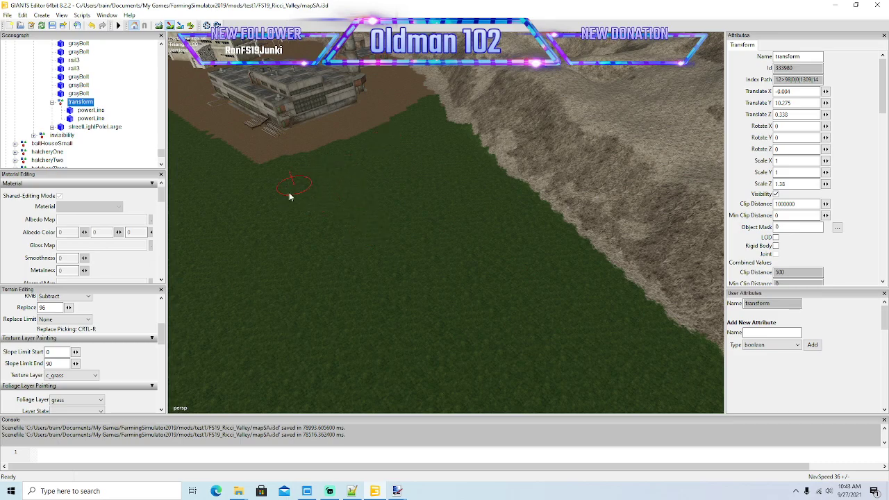
click(169, 26)
- Check the ground around the power grid site's buildings from several sides and save the mapSA.i3d scene
scroll(368, 210, down, 5)
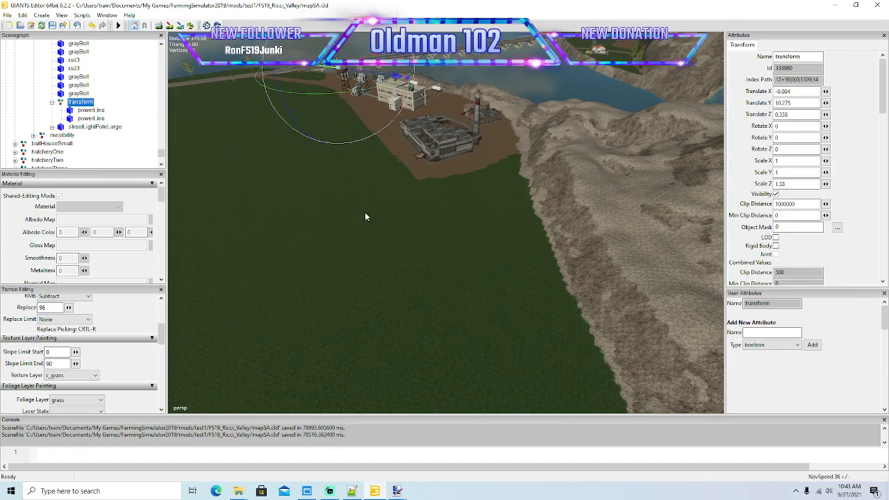
alt+drag(390, 224, 446, 239)
scroll(369, 200, up, 3)
scroll(369, 201, up, 5)
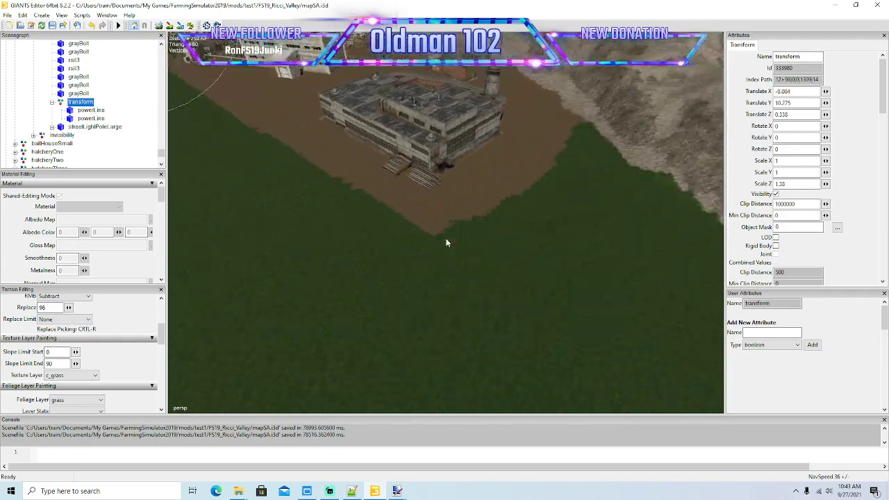
right_drag(446, 242, 395, 228)
right_drag(520, 116, 307, 134)
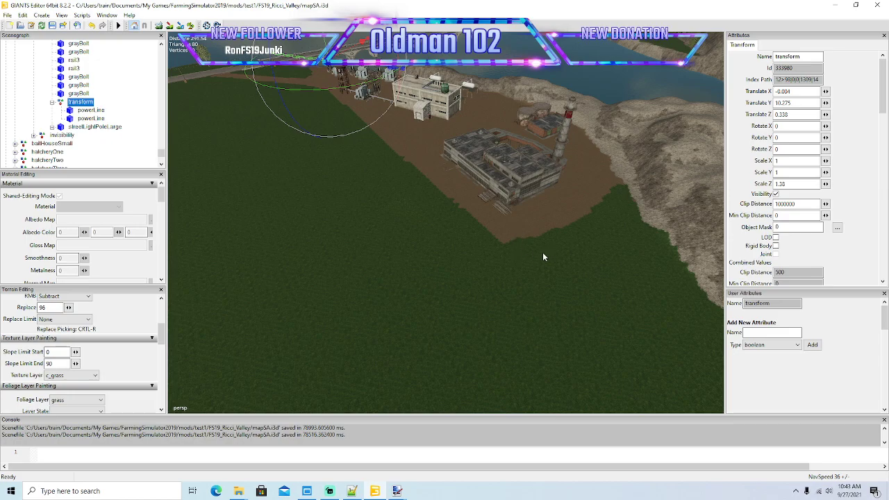
right_drag(434, 266, 484, 230)
alt+drag(483, 230, 490, 217)
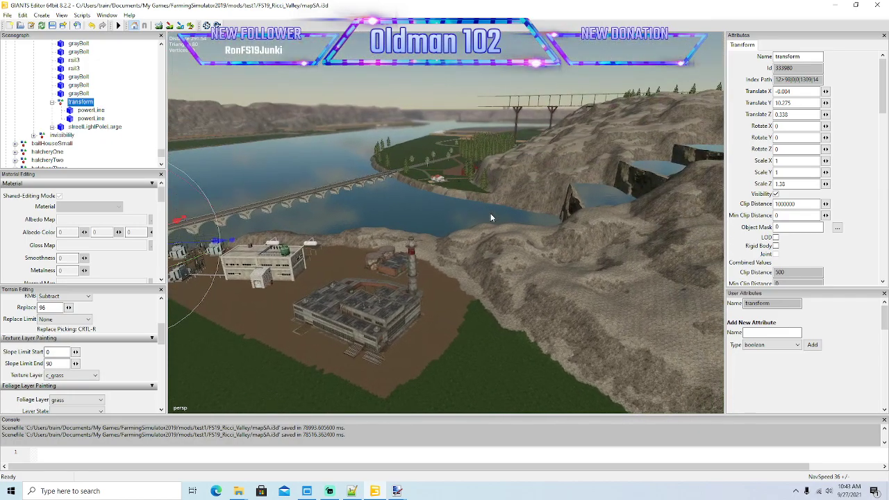
scroll(490, 217, up, 6)
right_drag(490, 213, 538, 277)
scroll(538, 275, down, 4)
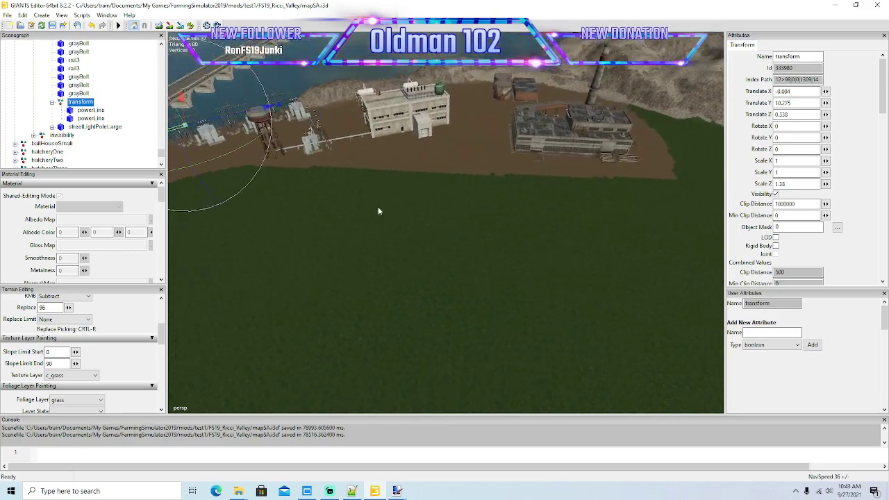
click(53, 26)
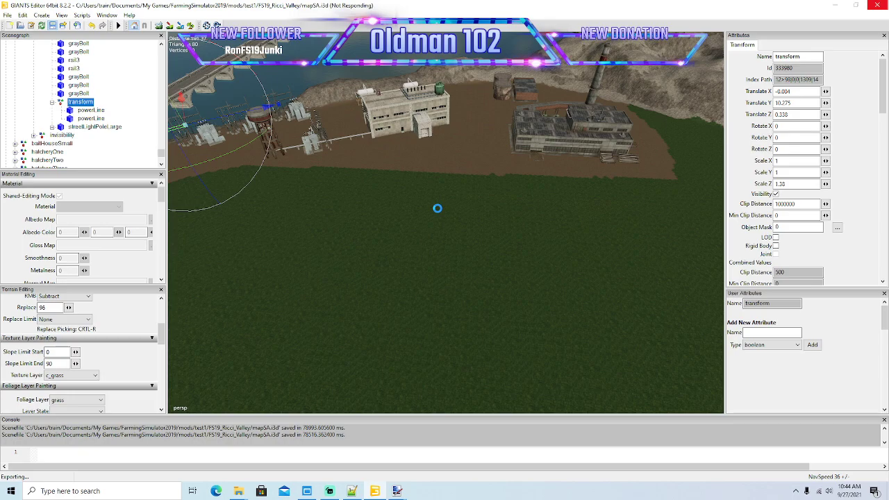
- Duplicate a whole chainlinkFence section beside the biogas plant's tanks and shift the copy to about X -662.5, onto the path
alt+drag(476, 230, 541, 234)
right_drag(513, 259, 514, 200)
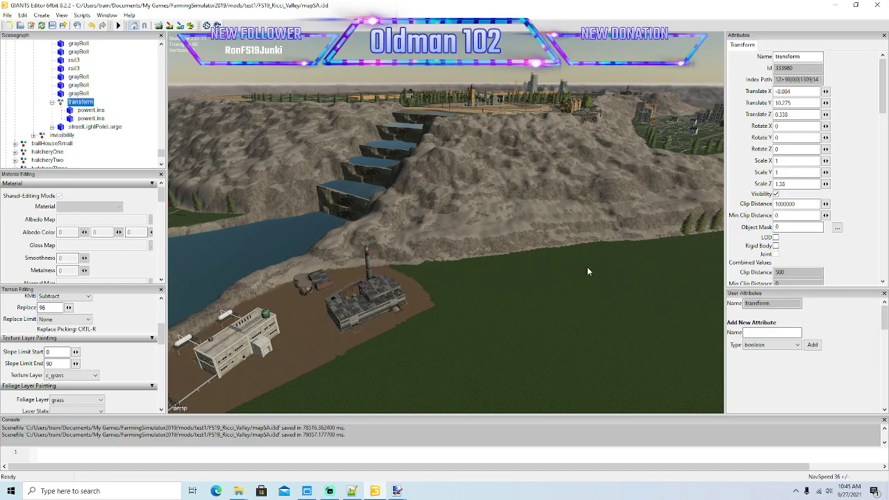
alt+drag(587, 269, 424, 308)
right_drag(423, 308, 435, 302)
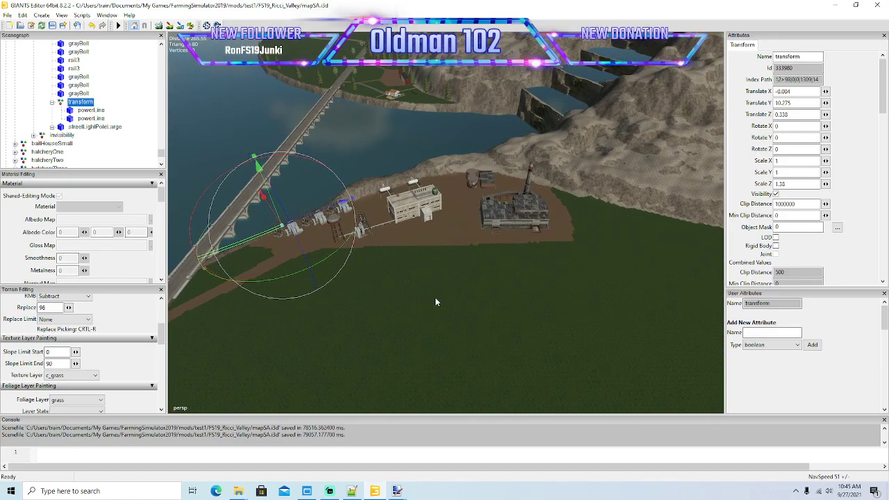
right_drag(435, 299, 508, 273)
key(d)
key(d)
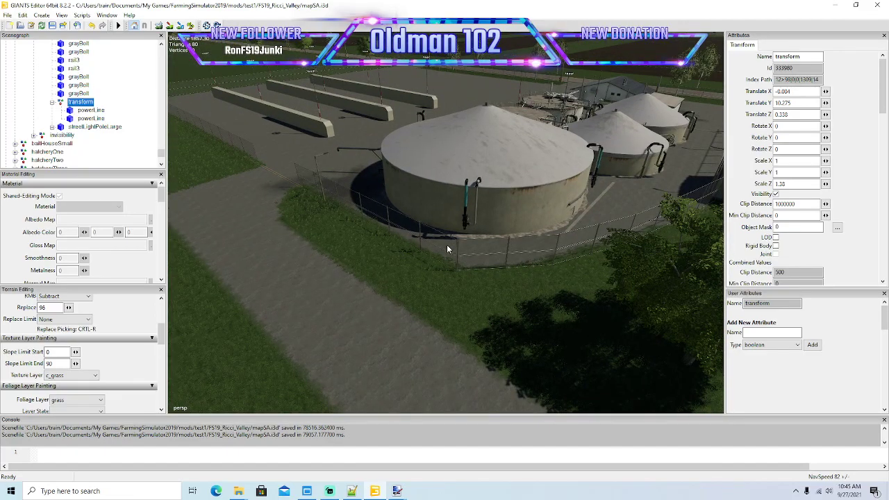
click(420, 237)
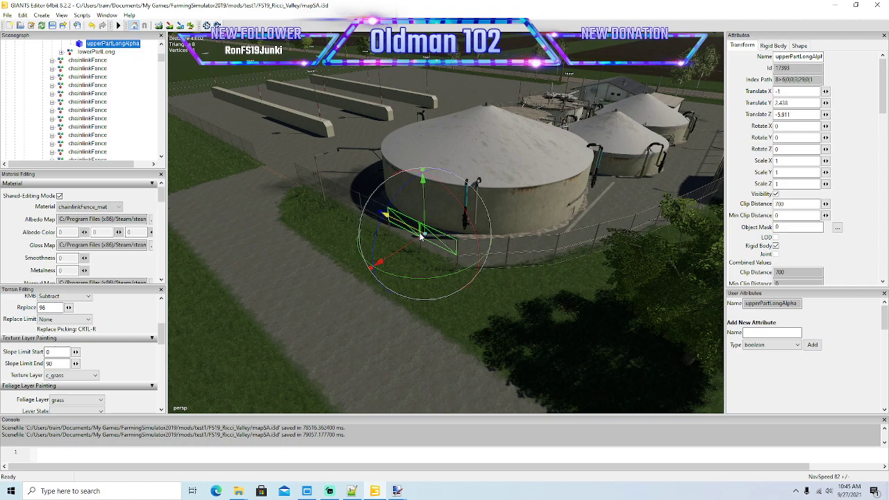
scroll(83, 108, up, 2)
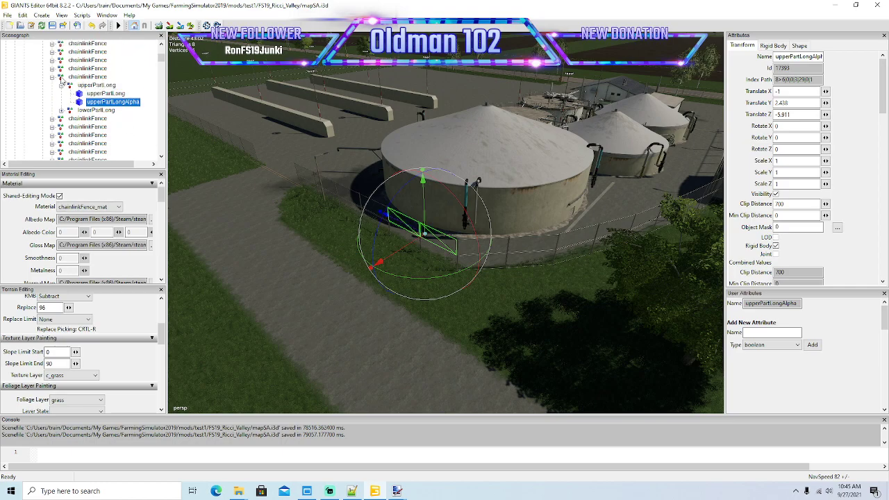
click(61, 80)
click(53, 78)
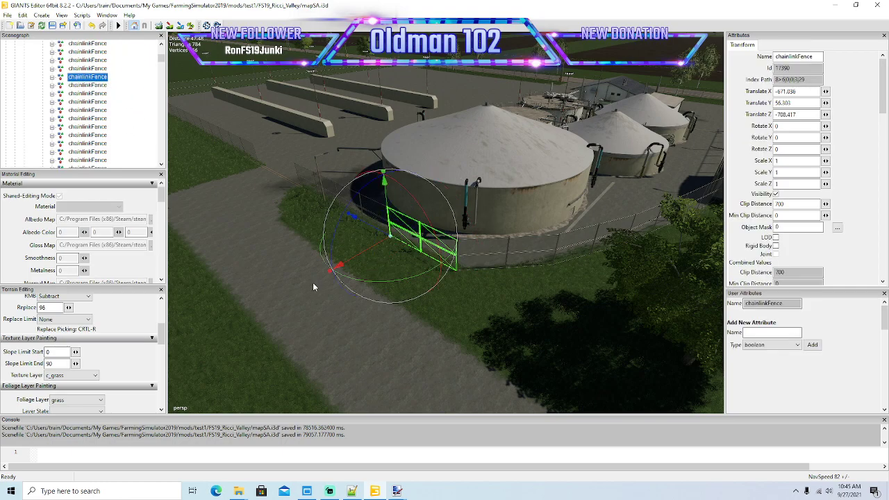
click(365, 254)
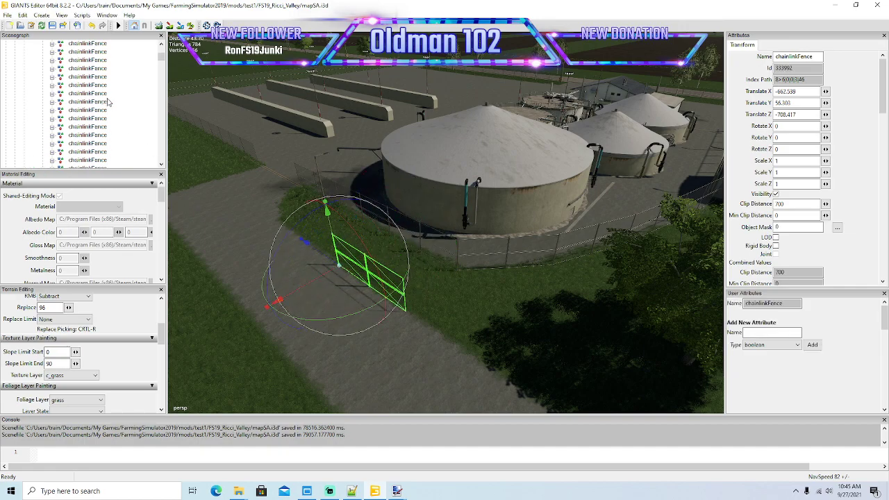
- Locate the powerGrid visibility group in the scenegraph and cut the copied chainlinkFence section from the biogas plant
scroll(107, 102, up, 10)
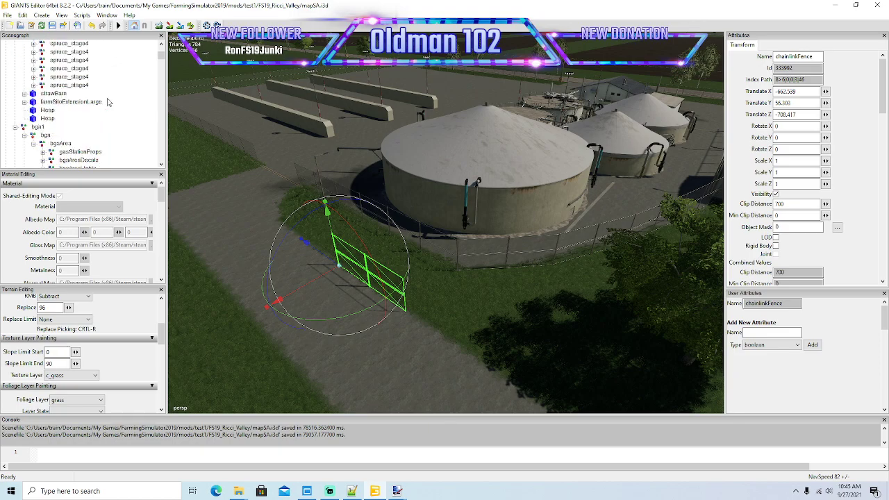
scroll(107, 103, up, 5)
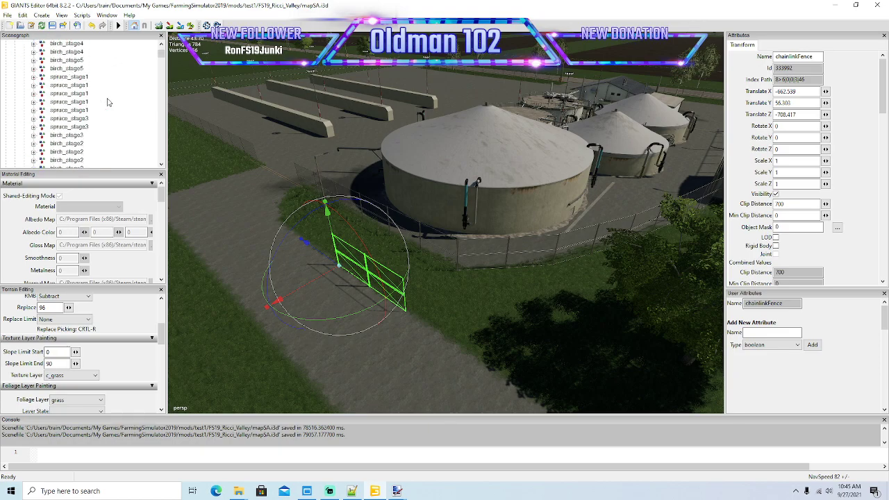
scroll(104, 104, up, 5)
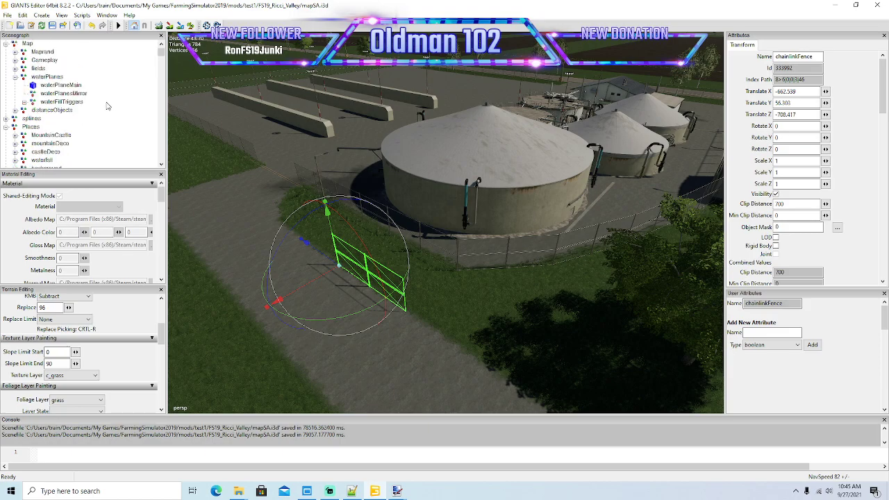
scroll(100, 108, down, 5)
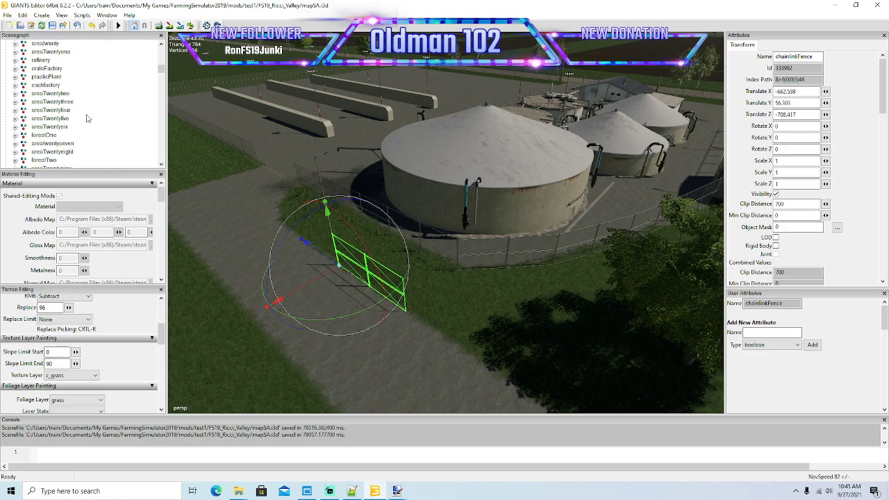
scroll(85, 116, down, 2)
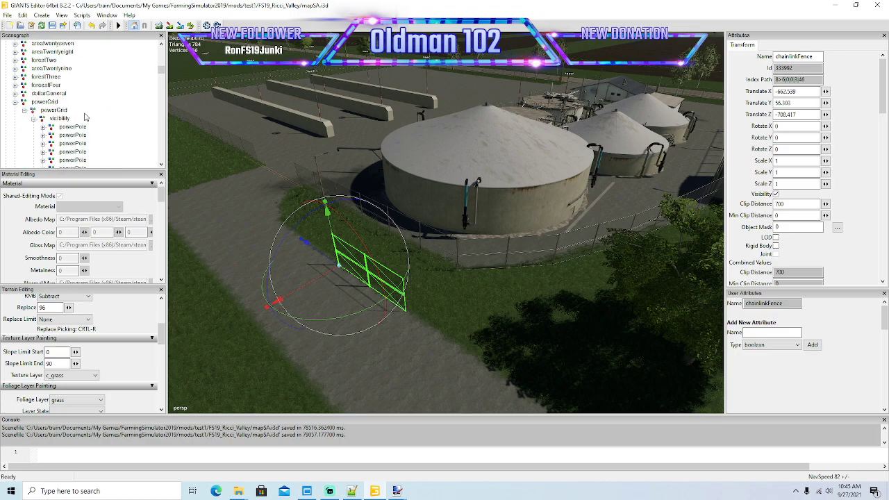
click(23, 15)
click(38, 71)
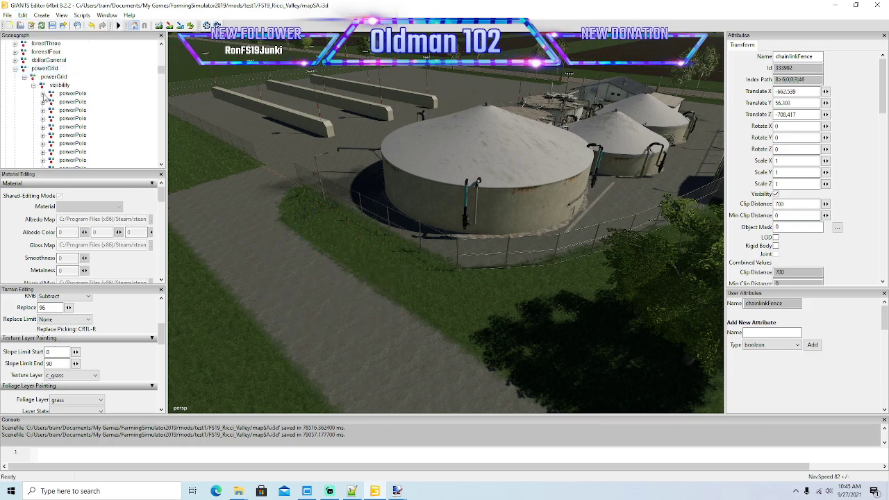
- Paste the cut chainlinkFence into the visibility group of powerGrid
click(42, 86)
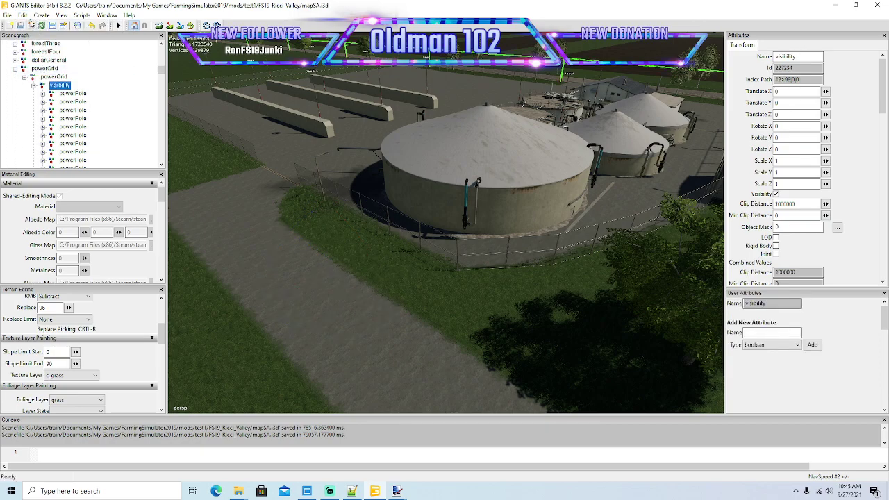
click(23, 15)
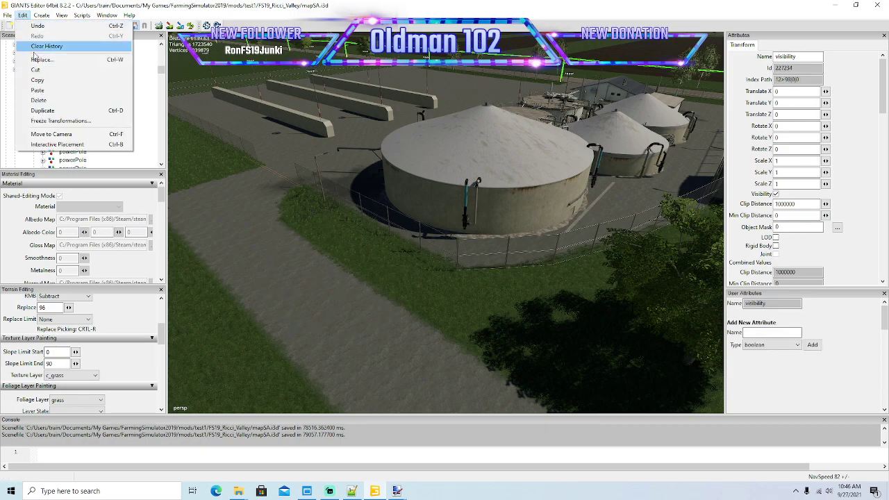
click(38, 91)
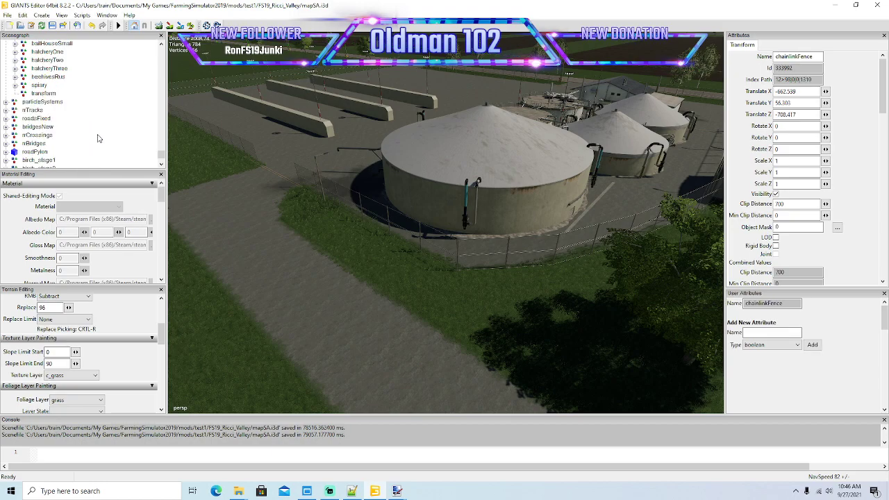
scroll(92, 132, up, 2)
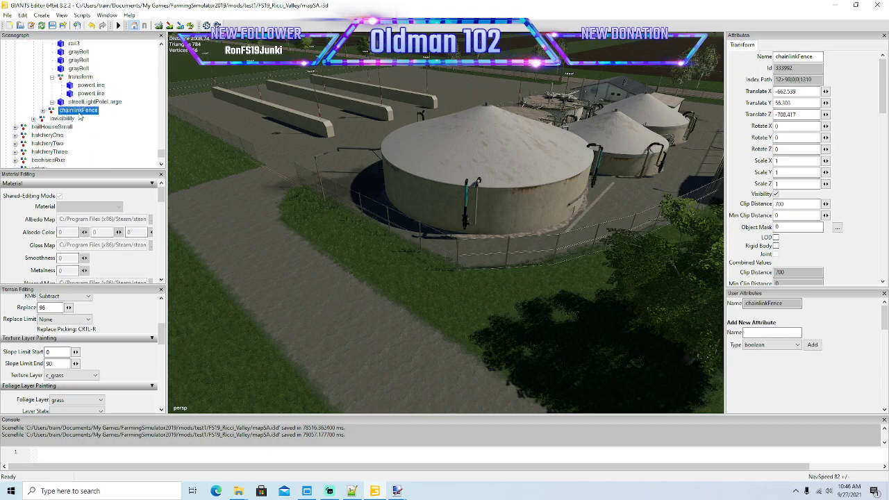
- Duplicate the endElement of bgaAreaFence and move the copy along the ground to about Translate Z -747.164
click(457, 256)
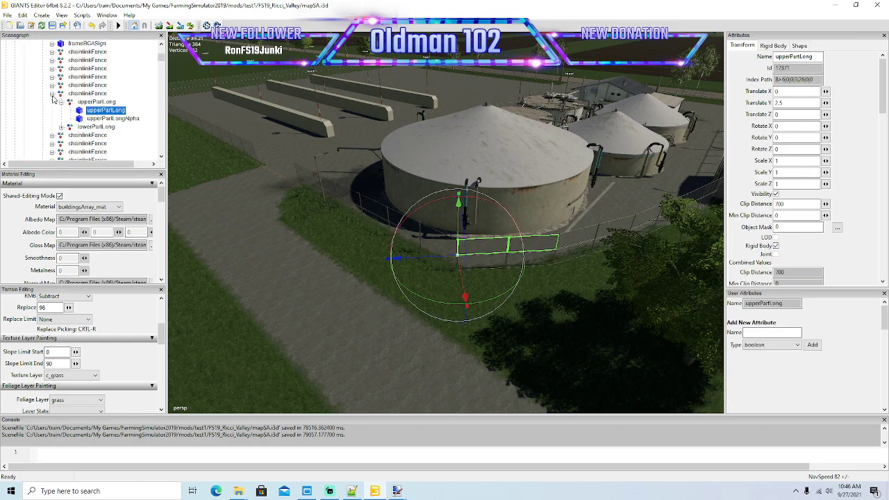
click(52, 94)
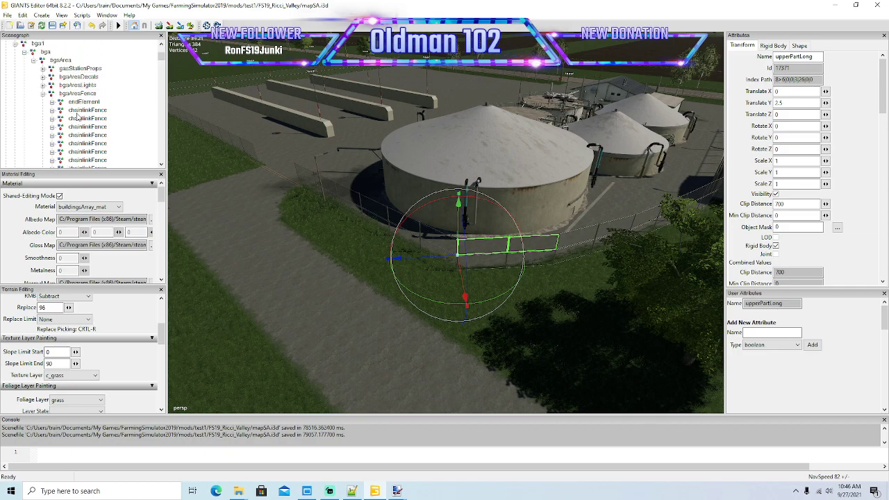
double_click(61, 102)
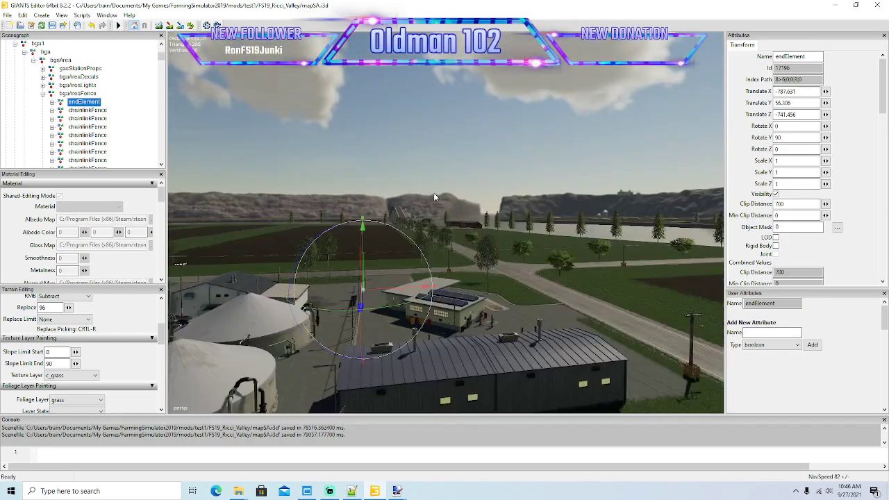
scroll(433, 193, up, 5)
alt+drag(434, 193, 389, 239)
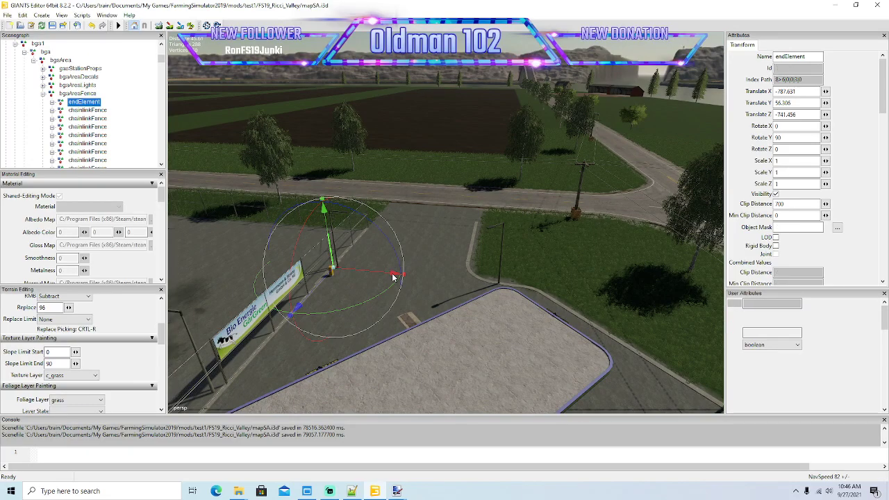
key(ctrl+d)
drag(393, 277, 439, 287)
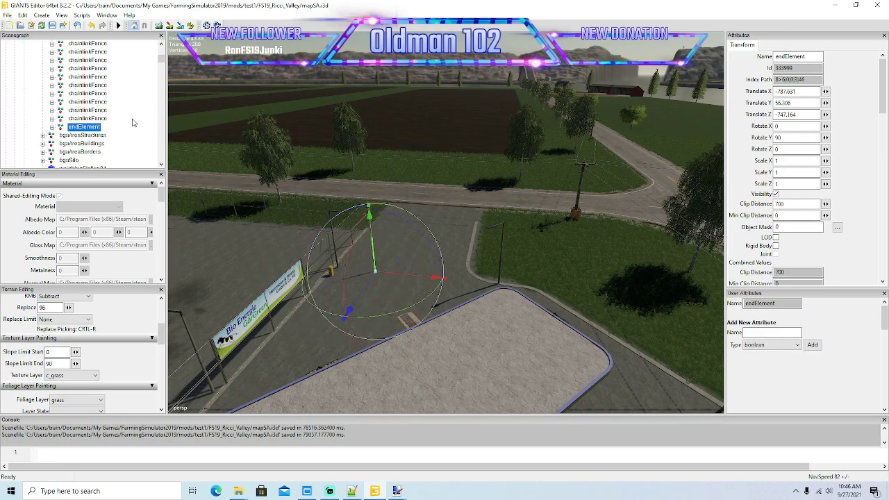
- Cut the duplicated endElement from bgaAreaFence and paste it into the visibility group of powerGrid
scroll(133, 123, up, 10)
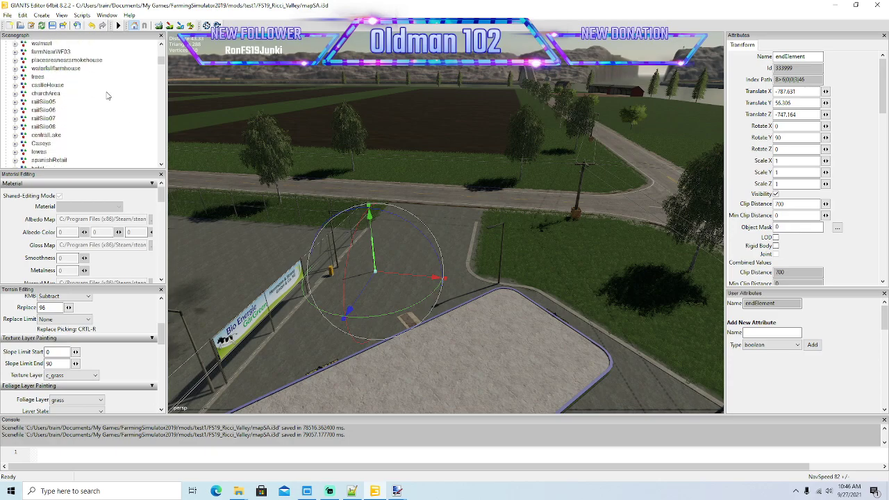
scroll(95, 98, up, 8)
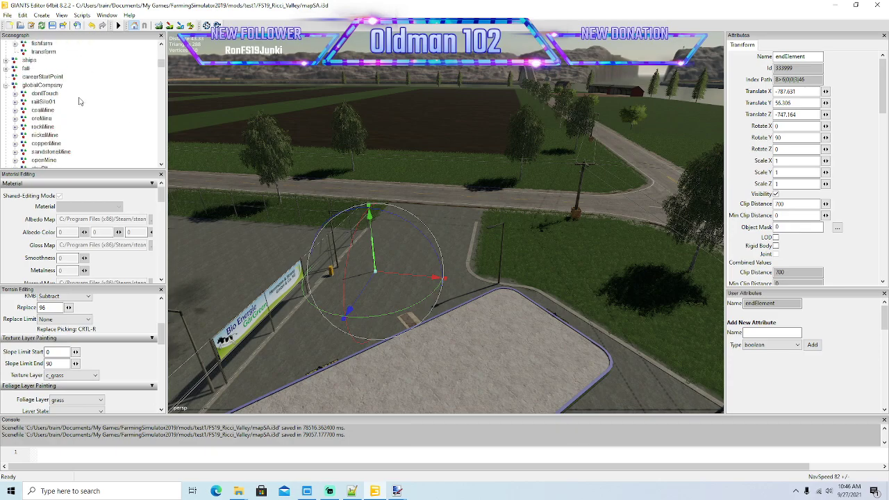
scroll(75, 101, down, 3)
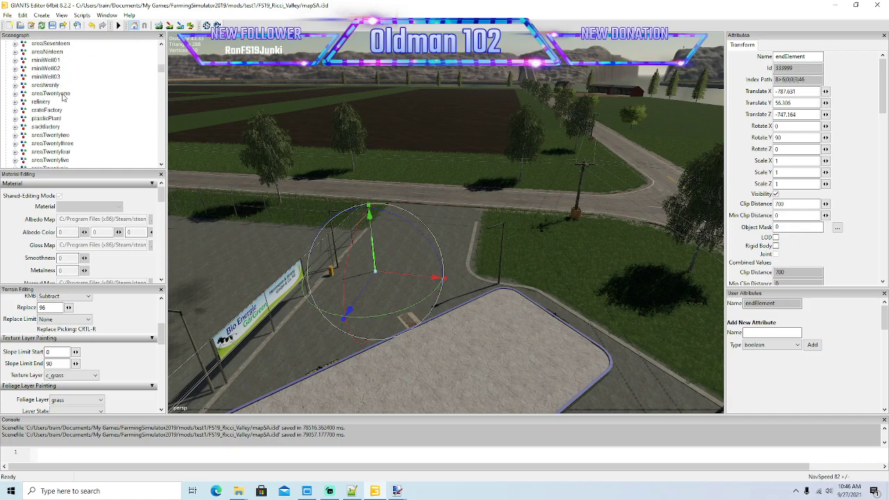
scroll(61, 98, down, 2)
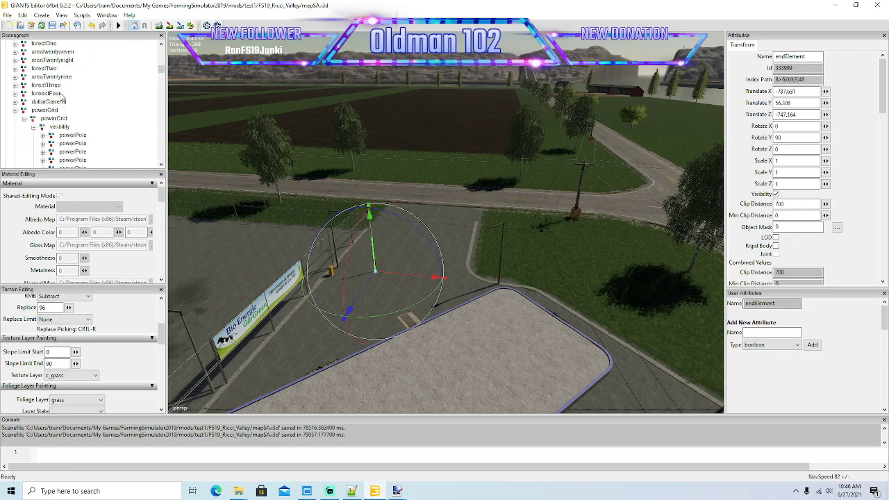
click(23, 15)
click(37, 70)
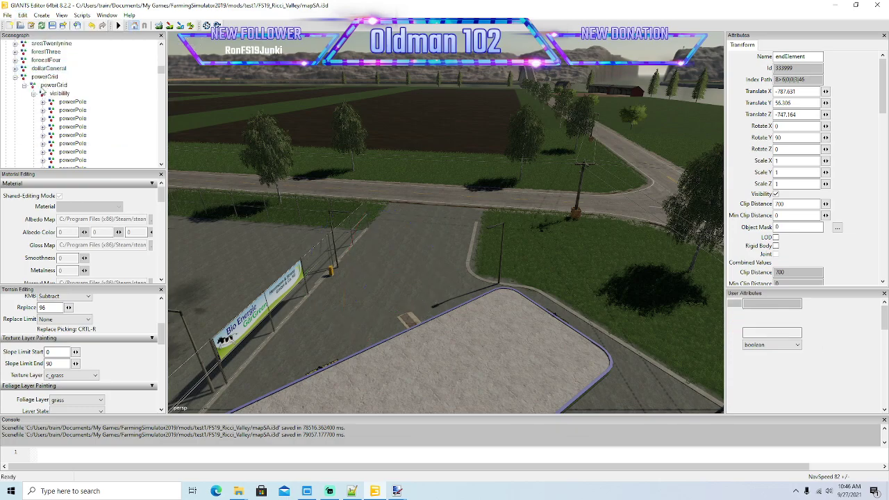
click(41, 91)
click(22, 16)
click(37, 87)
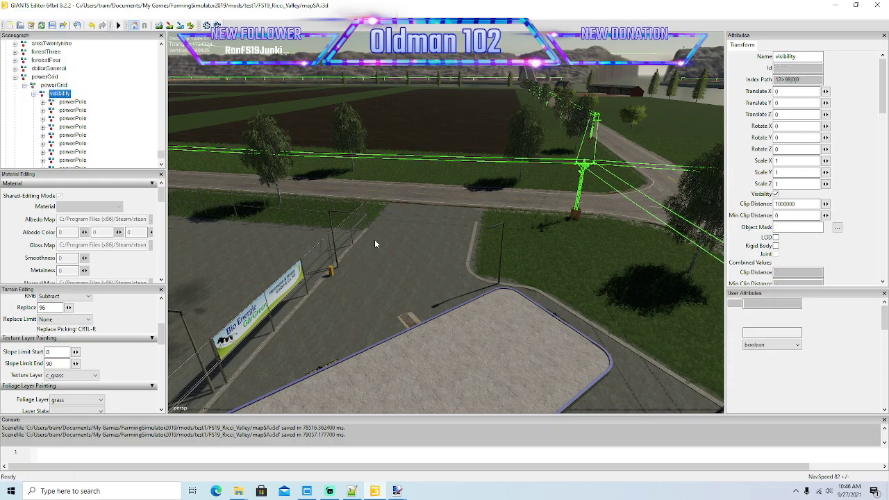
- Survey the map from the biogas plant past the tall bridges and rocky ridge to the factory yard by the river
alt+drag(386, 248, 302, 267)
scroll(302, 270, down, 10)
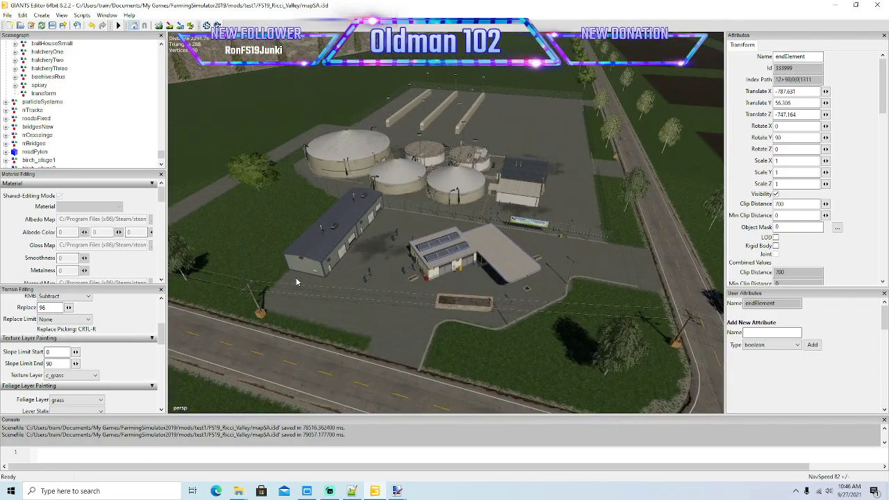
right_drag(377, 283, 281, 270)
right_drag(341, 248, 311, 219)
scroll(310, 220, up, 10)
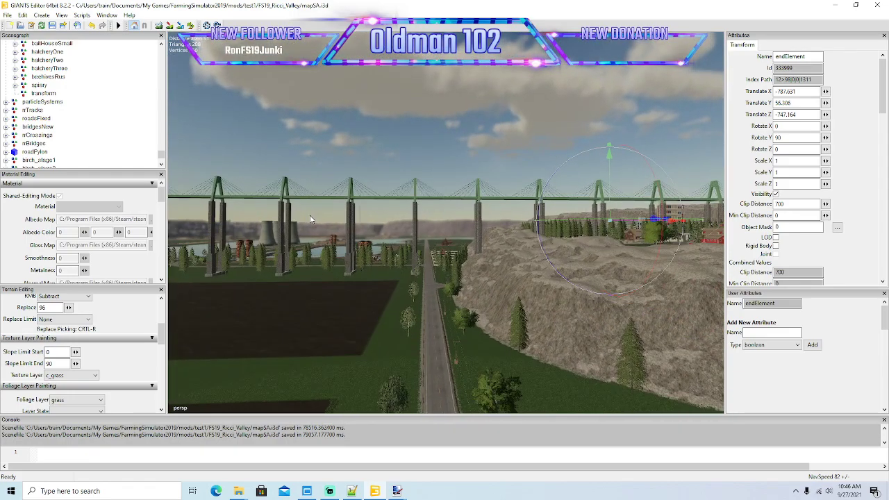
scroll(310, 219, up, 10)
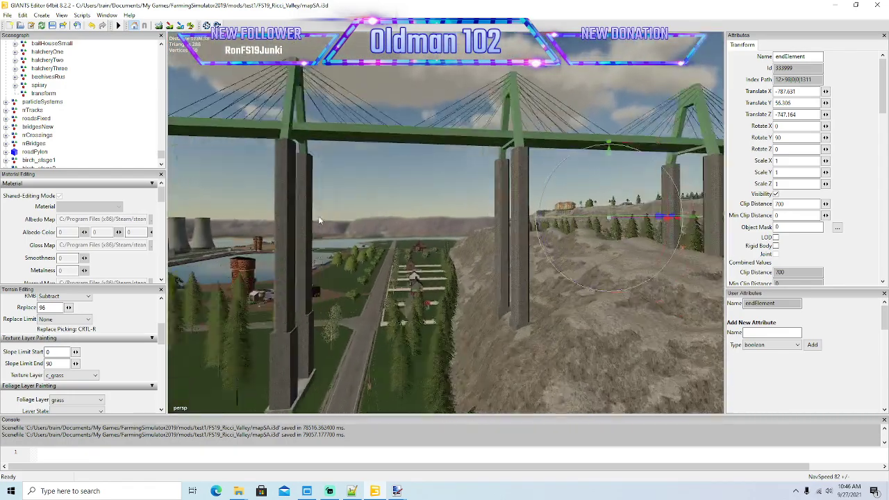
scroll(318, 220, up, 10)
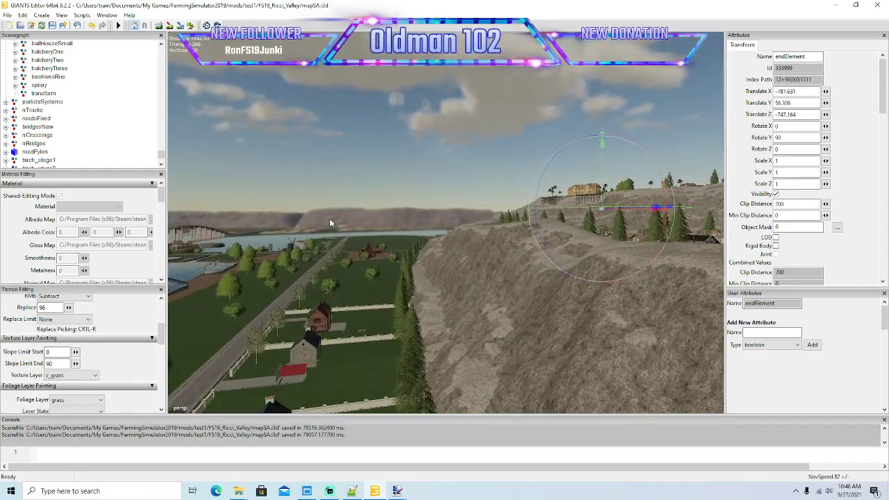
scroll(336, 218, up, 10)
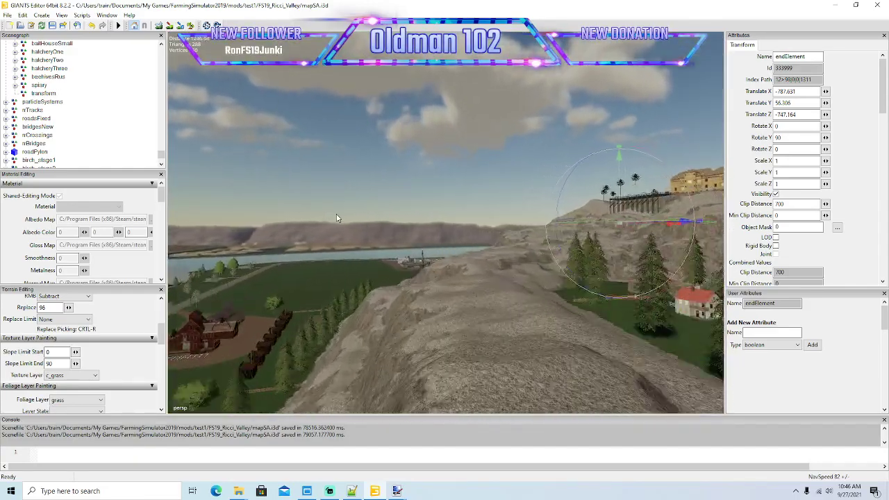
scroll(336, 218, up, 10)
alt+drag(337, 218, 401, 227)
scroll(401, 224, up, 10)
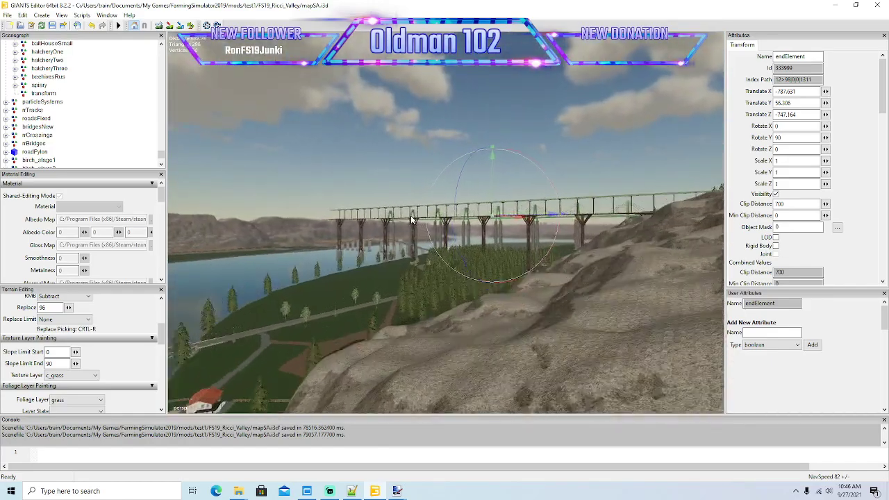
scroll(416, 220, up, 10)
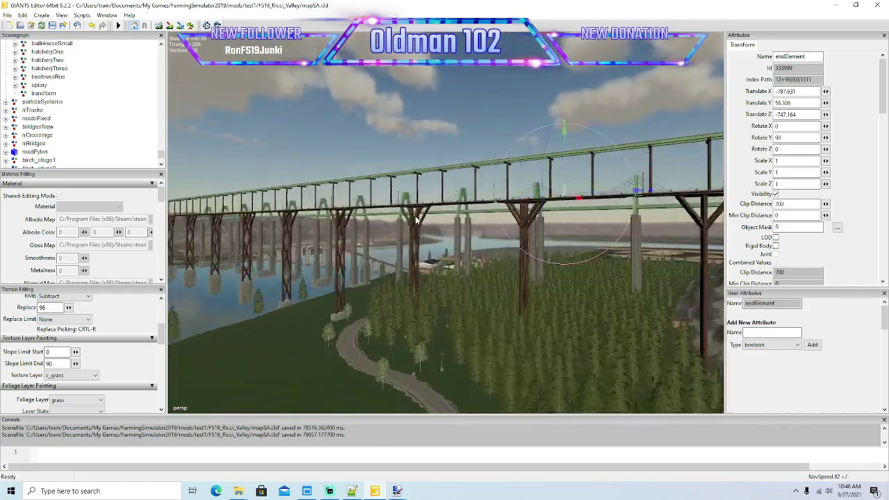
scroll(418, 224, up, 10)
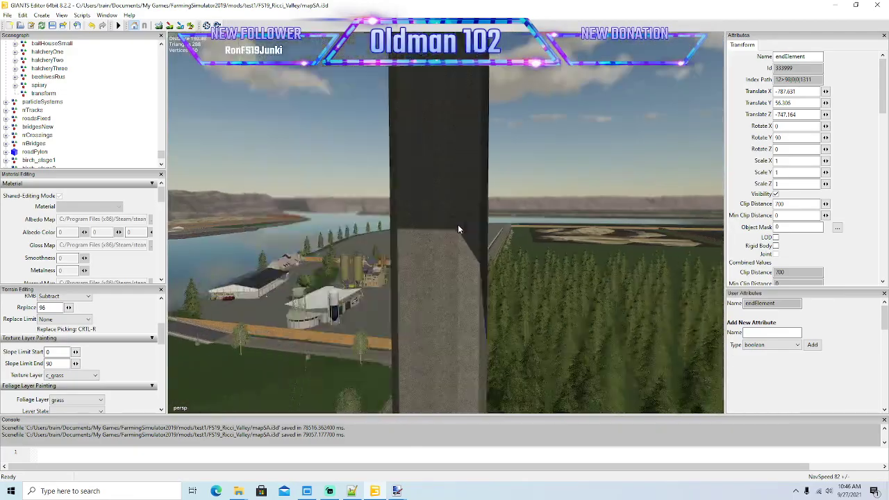
scroll(457, 225, up, 5)
alt+drag(453, 237, 352, 317)
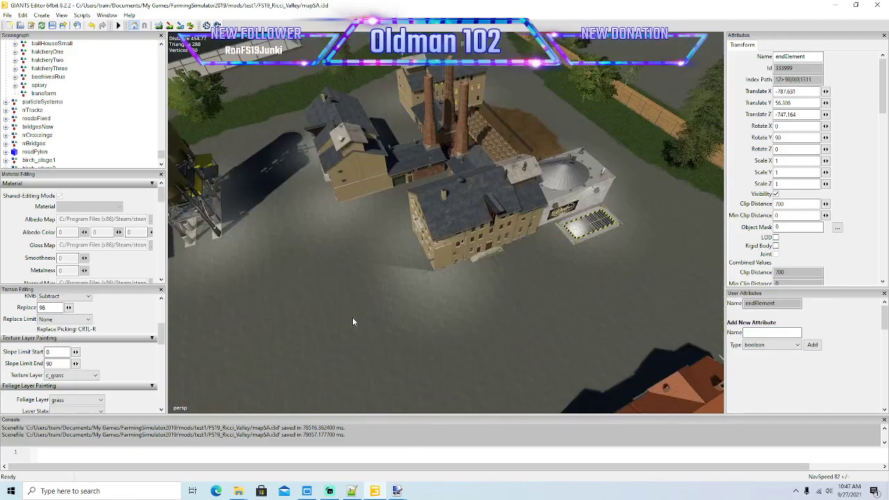
scroll(352, 317, down, 4)
scroll(351, 321, down, 2)
scroll(340, 319, down, 2)
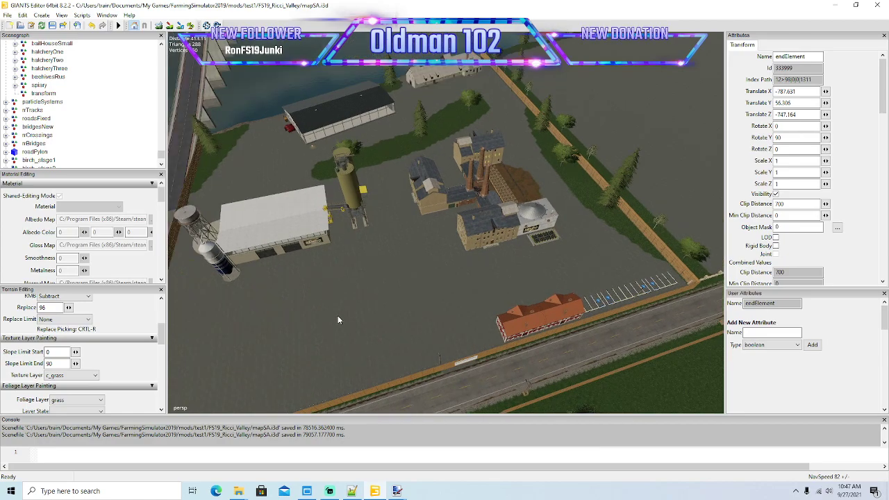
- Survey the map from the factory yard across the river docks and rocky fields to the plant with the brick chimneys
alt+drag(338, 318, 368, 218)
scroll(368, 218, up, 5)
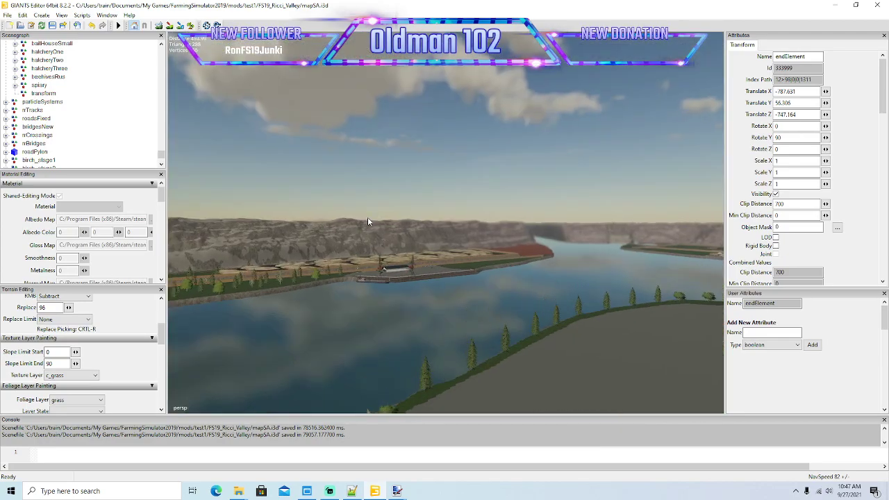
scroll(354, 225, up, 10)
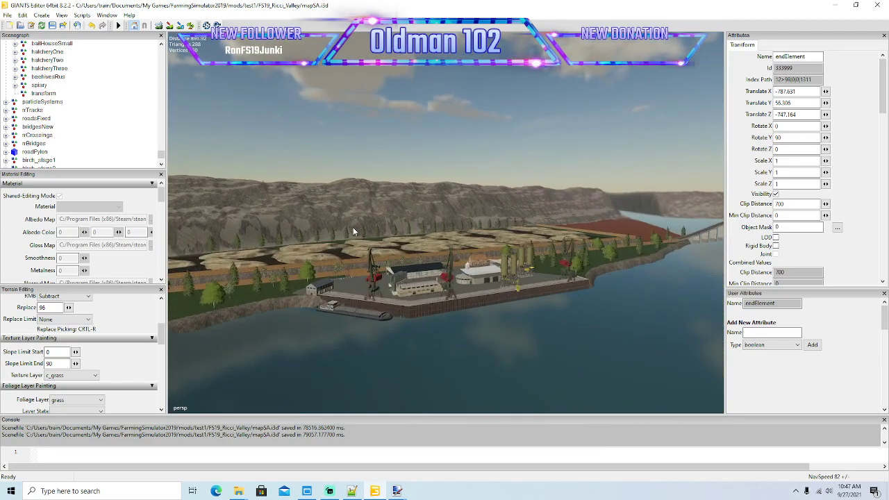
scroll(353, 227, up, 8)
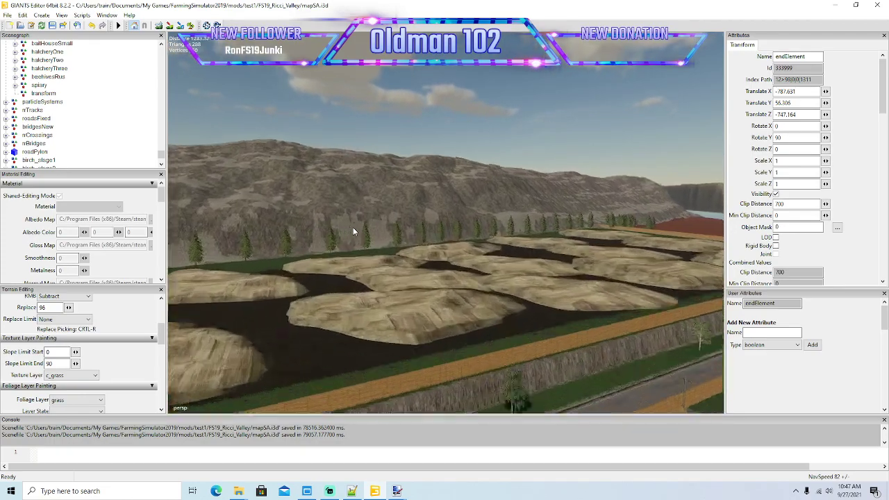
right_drag(352, 227, 495, 312)
alt+drag(495, 312, 623, 335)
right_drag(622, 335, 550, 338)
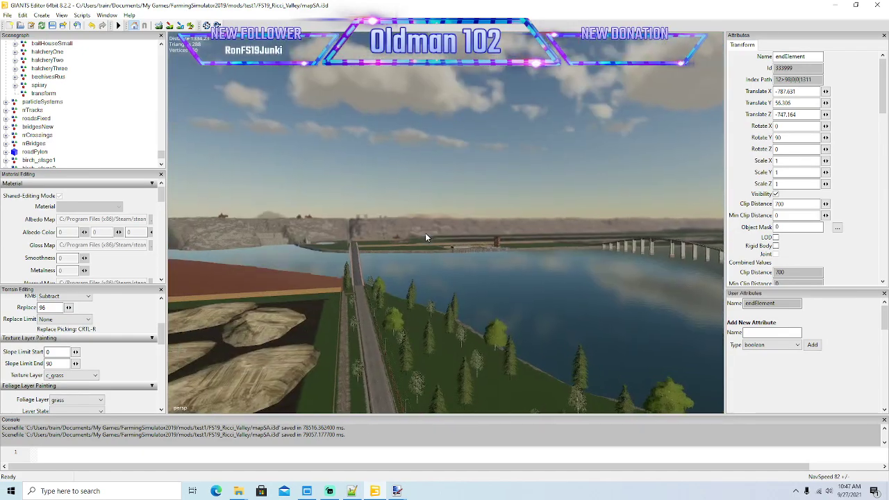
scroll(426, 234, up, 10)
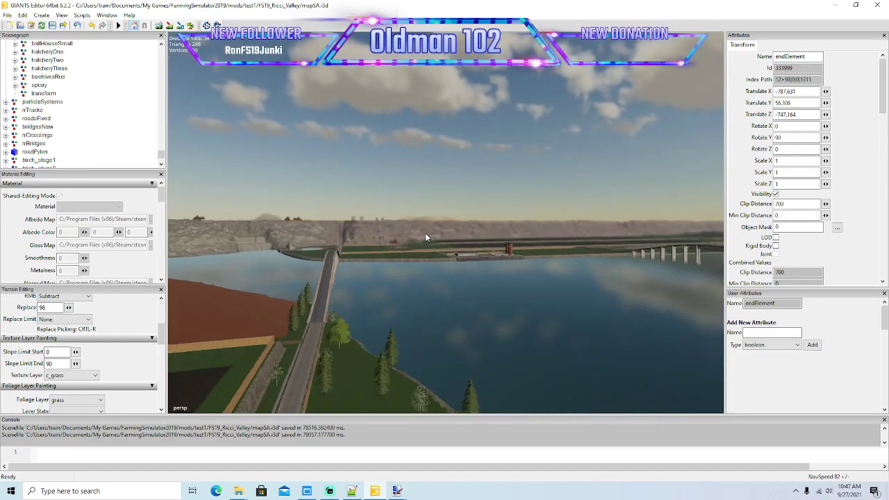
scroll(425, 234, up, 10)
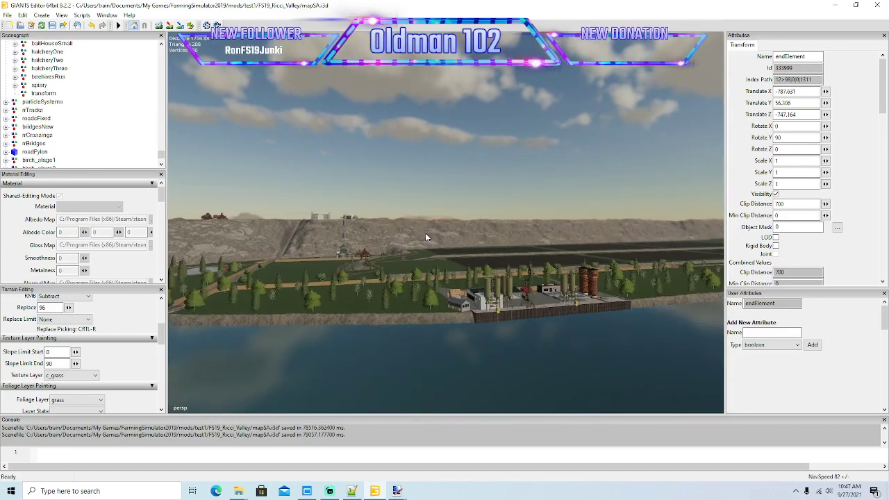
scroll(425, 234, up, 10)
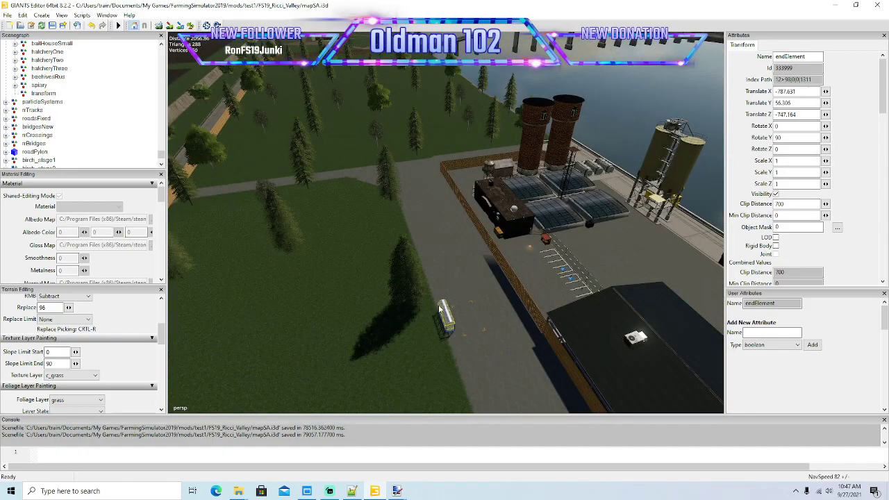
mouse_move(439, 306)
alt+mouse_down()
mouse_move(574, 336)
mouse_move(517, 354)
mouse_move(466, 322)
mouse_move(420, 321)
mouse_move(445, 291)
alt+mouse_up()
scroll(517, 355, down, 8)
right_drag(446, 294, 492, 293)
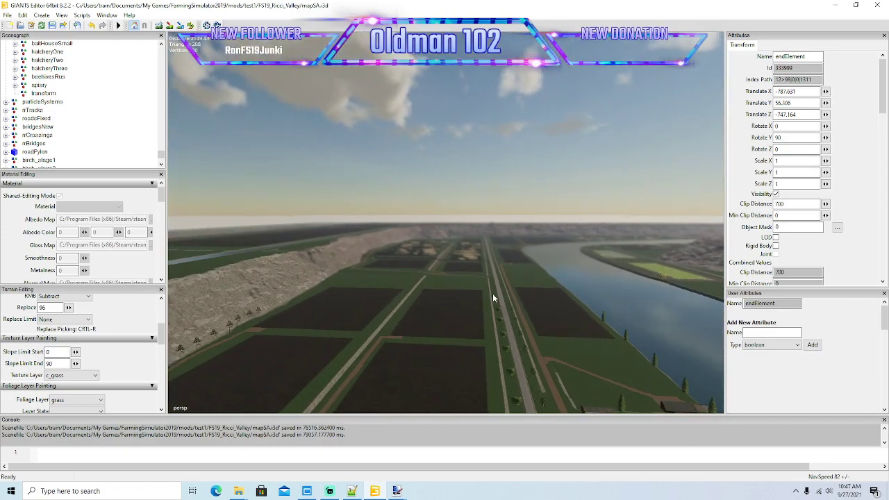
- Survey the farmland along the valley road, past the tall bridge and rocky fields, up to the mine with the silos
scroll(492, 293, up, 5)
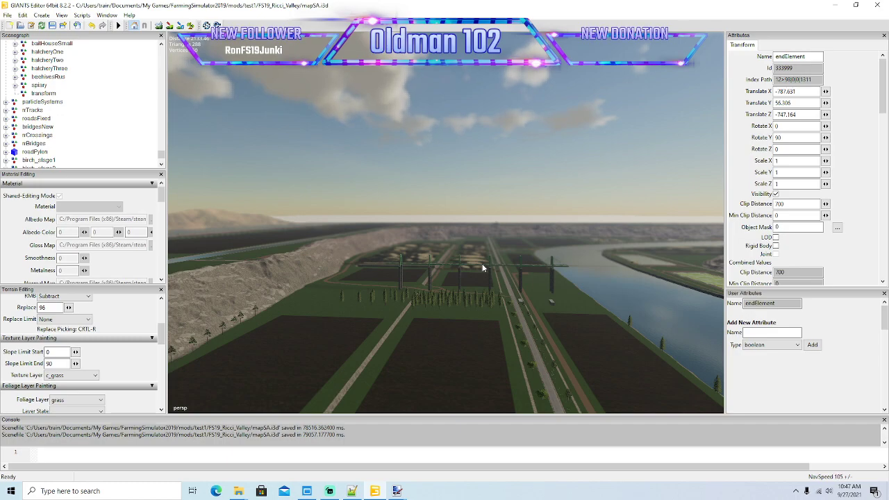
scroll(468, 291, up, 6)
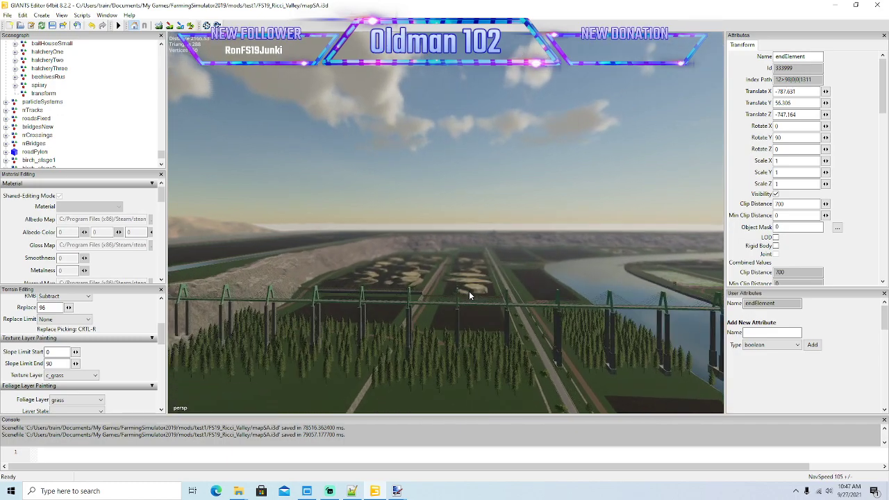
scroll(468, 291, up, 8)
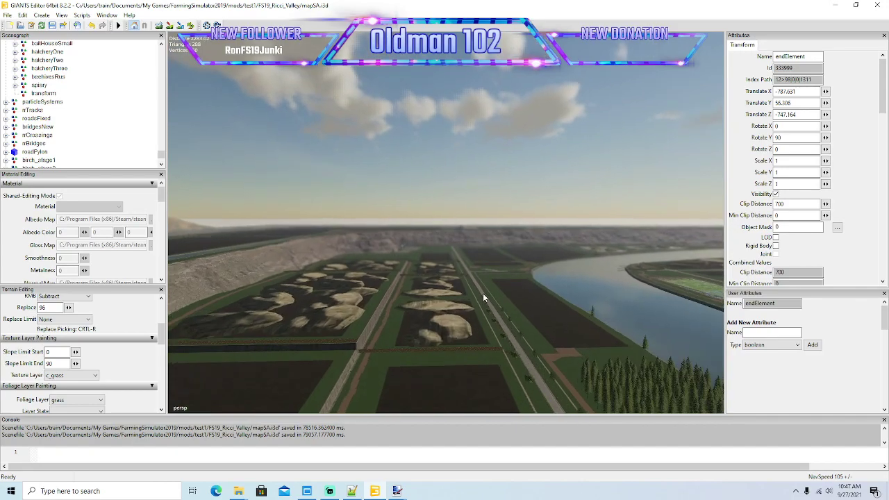
scroll(483, 293, up, 8)
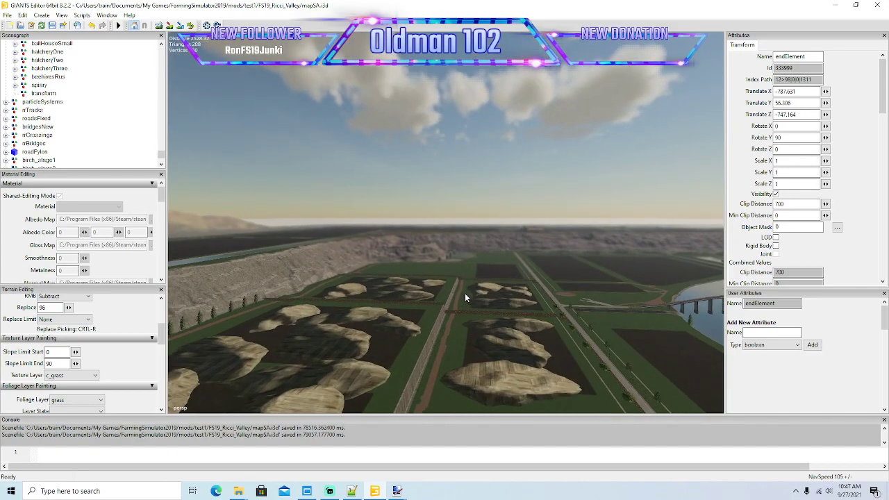
scroll(465, 293, up, 8)
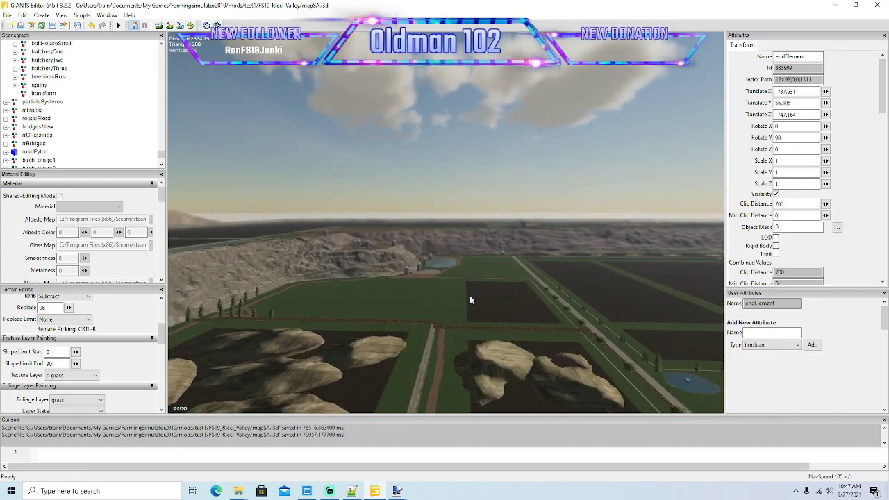
scroll(470, 300, up, 8)
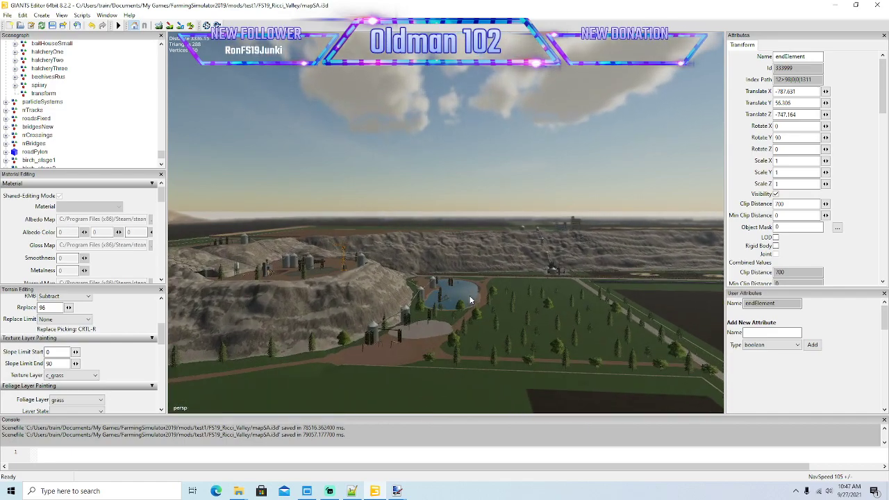
scroll(470, 300, up, 6)
alt+drag(470, 300, 351, 337)
scroll(366, 302, up, 2)
scroll(366, 298, up, 8)
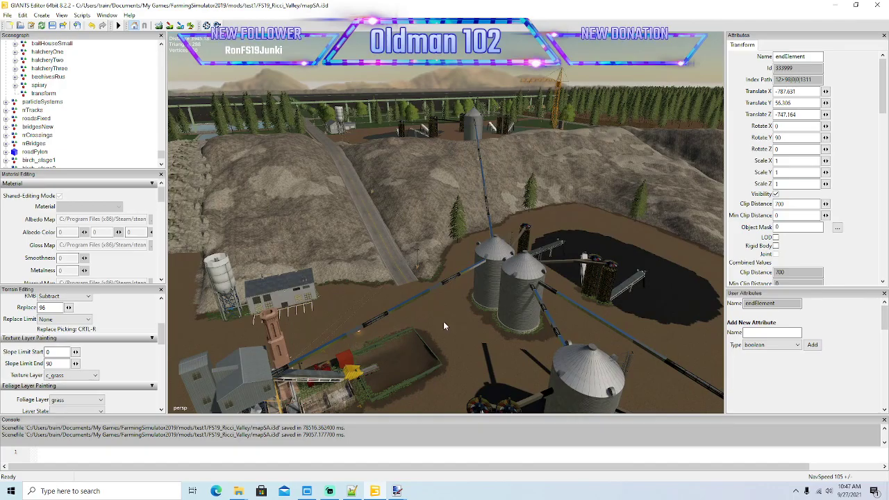
- Duplicate the red-roofed industrialGuardHouse at the mine and move the copy along the ground to about Translate X 66.616, Z 59.697
alt+drag(442, 320, 173, 344)
scroll(418, 316, up, 4)
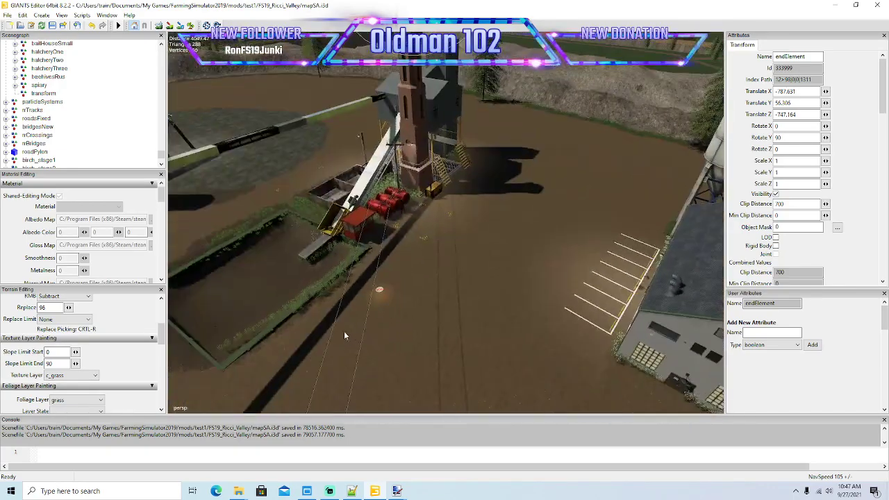
middle_drag(344, 335, 318, 323)
scroll(318, 323, up, 2)
click(395, 260)
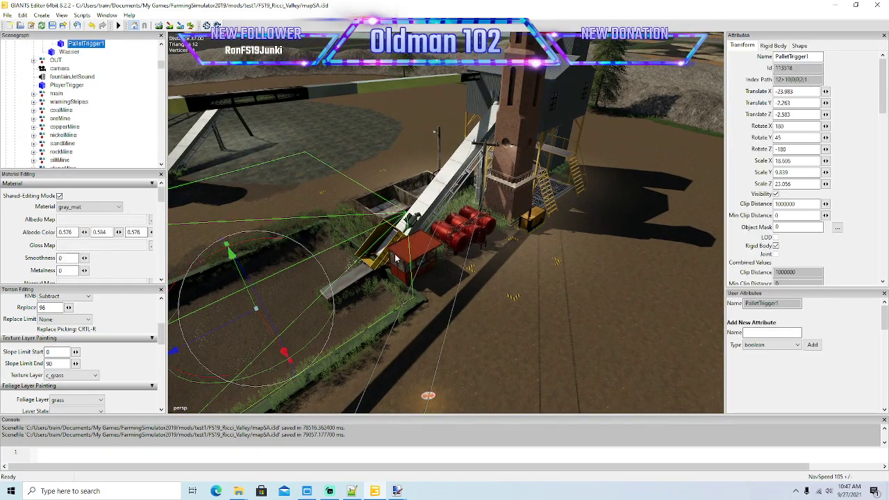
click(423, 247)
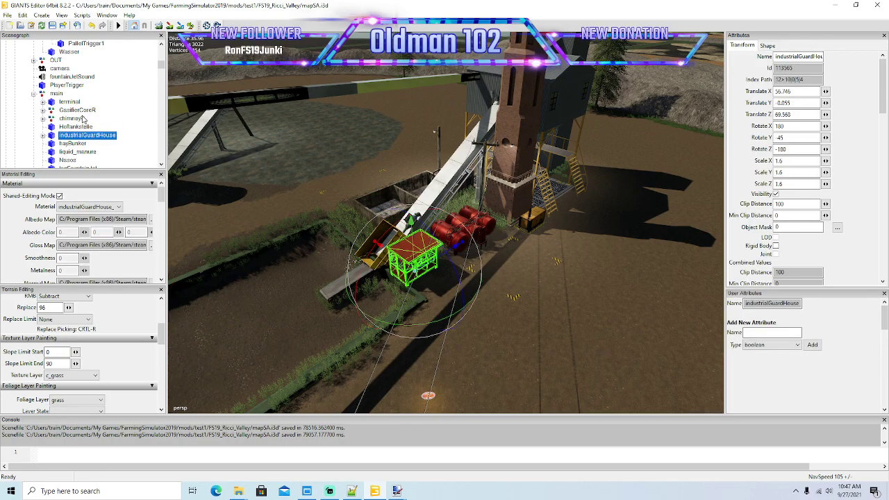
click(396, 264)
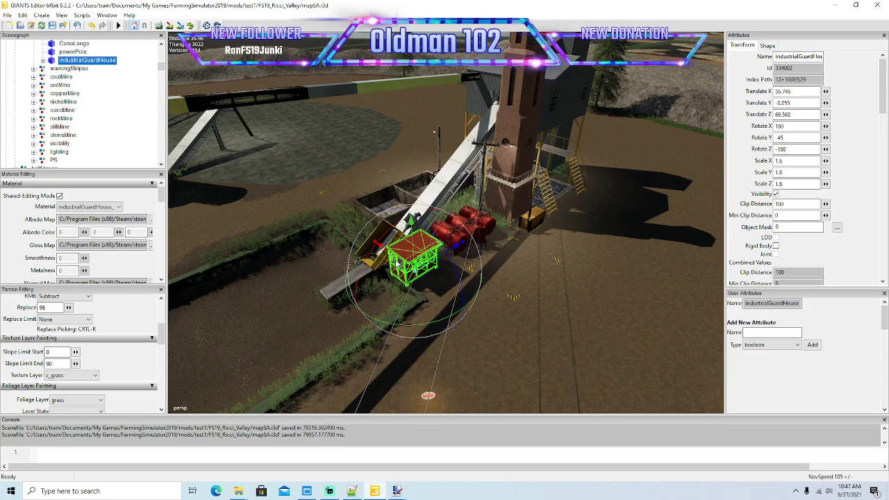
drag(401, 264, 519, 344)
- Cut the duplicated industrialGuardHouse and paste it into the visibility group of powerGrid
scroll(87, 110, up, 6)
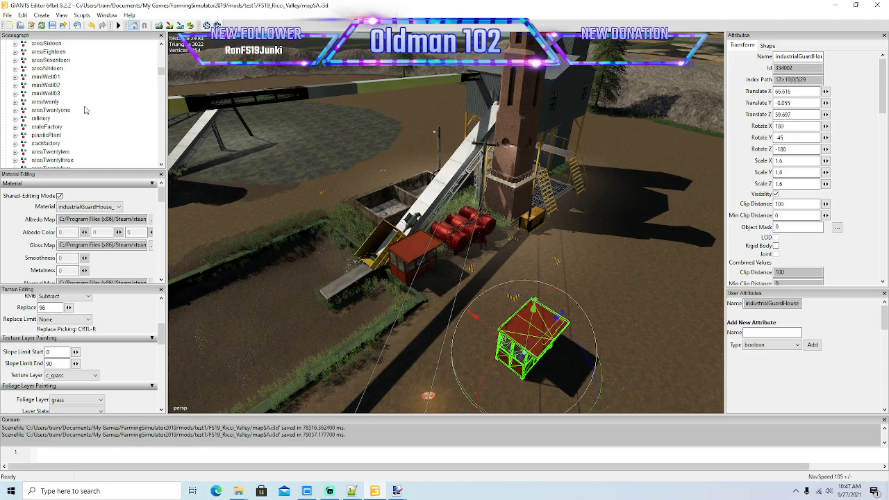
scroll(85, 110, down, 3)
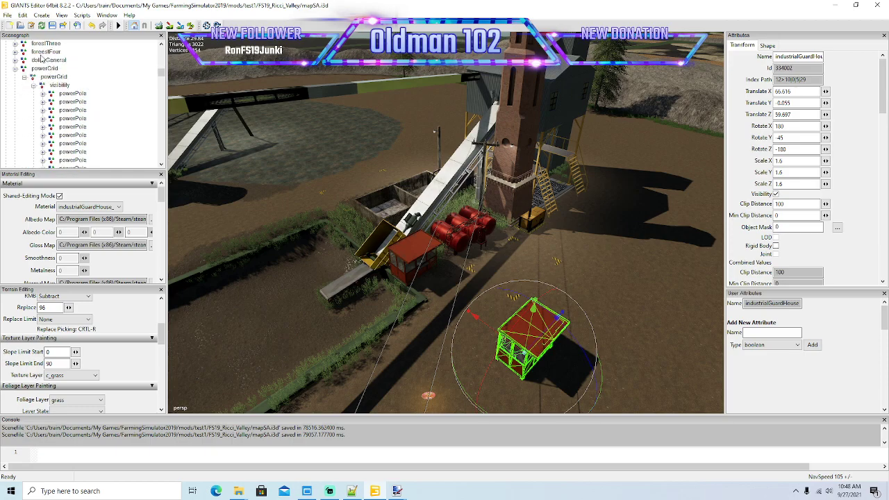
click(24, 16)
click(39, 76)
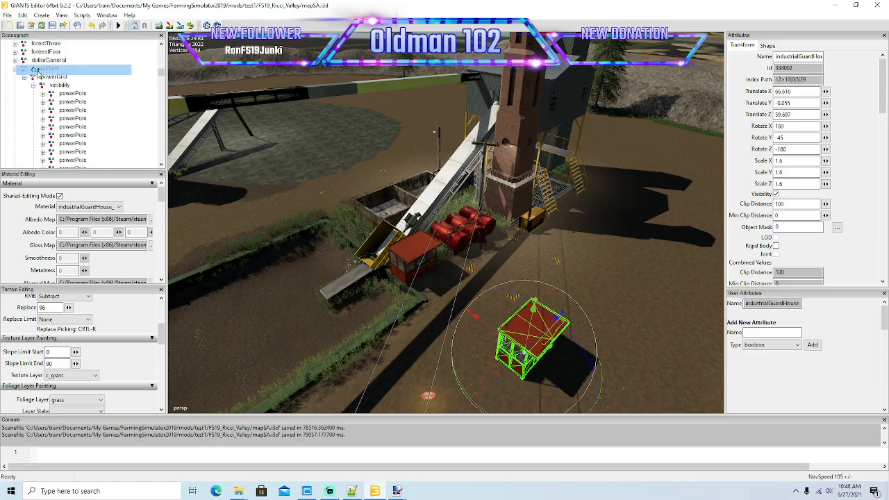
click(59, 76)
click(22, 15)
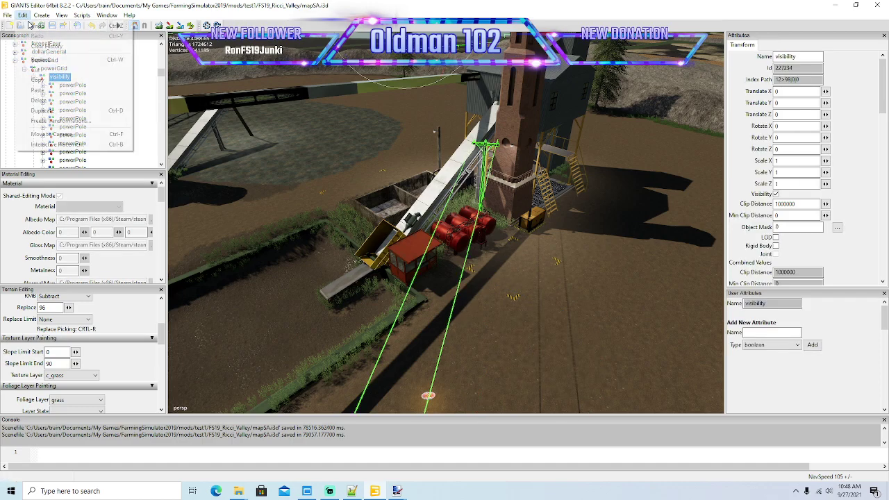
click(42, 87)
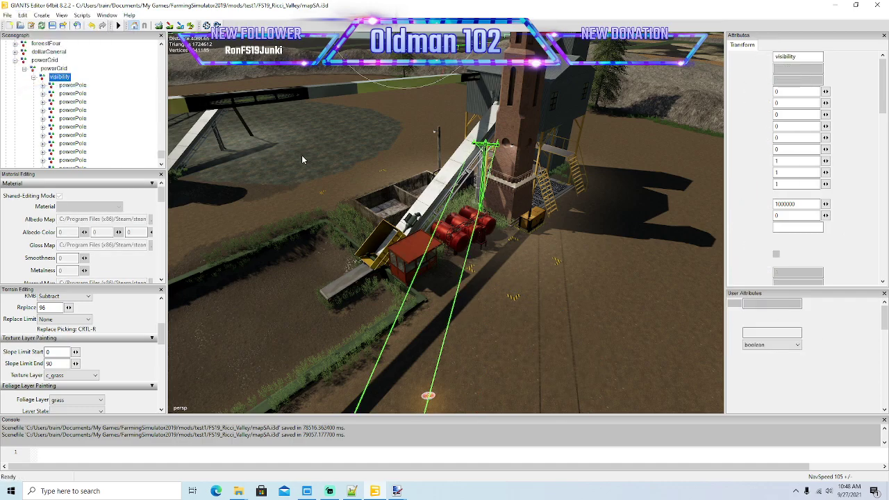
scroll(127, 125, up, 4)
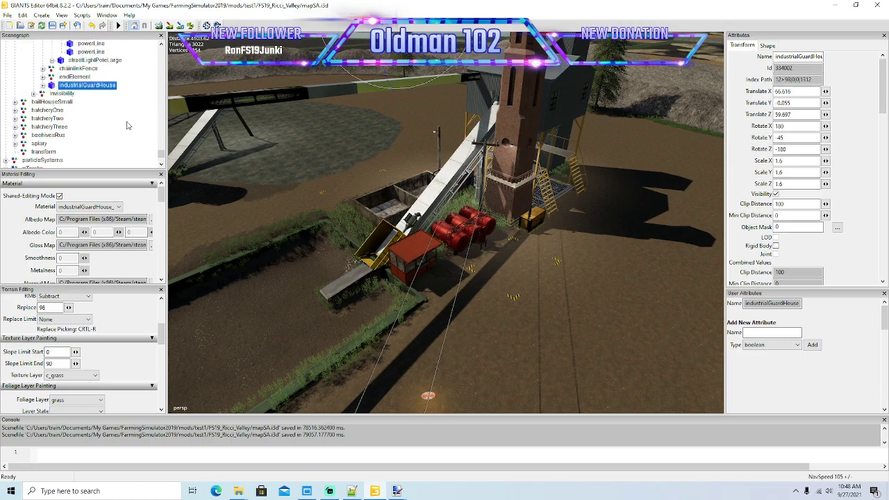
- Survey the map from the mine across the farmland, the river bridges and the forested plateau to the city with the high-rises
key(f)
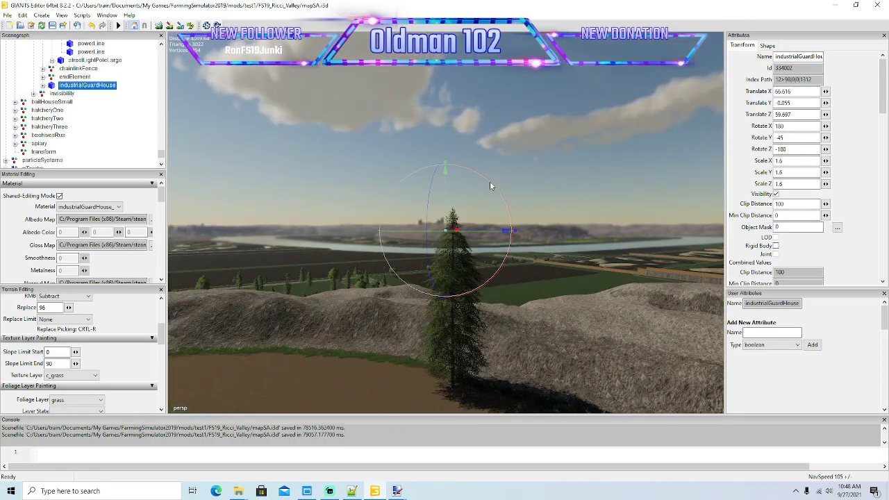
key(w)
right_drag(490, 182, 486, 178)
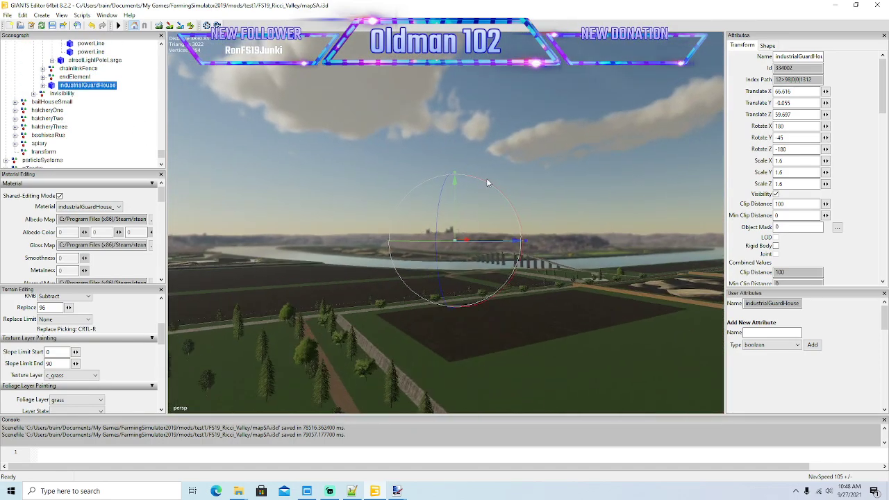
scroll(486, 185, up, 3)
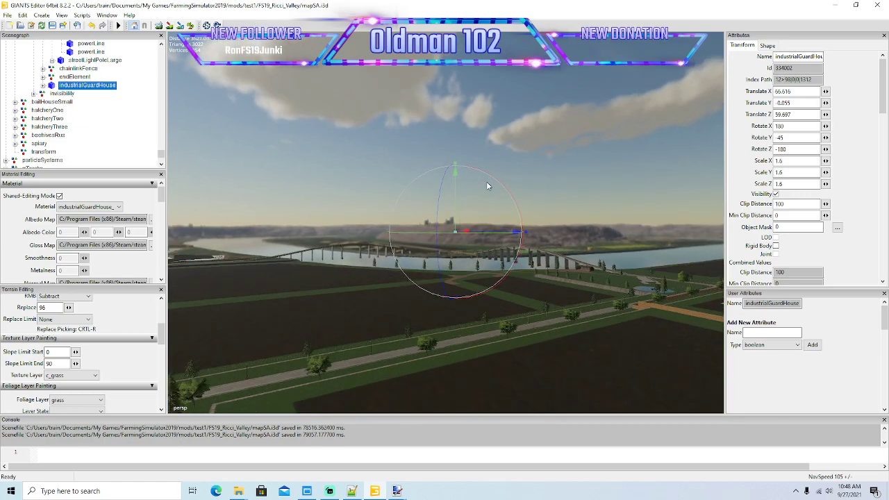
scroll(486, 181, up, 4)
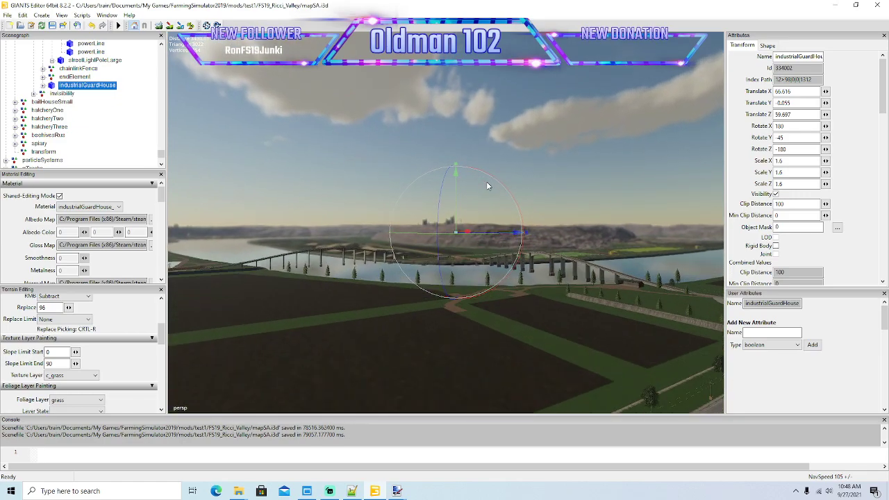
scroll(487, 183, up, 5)
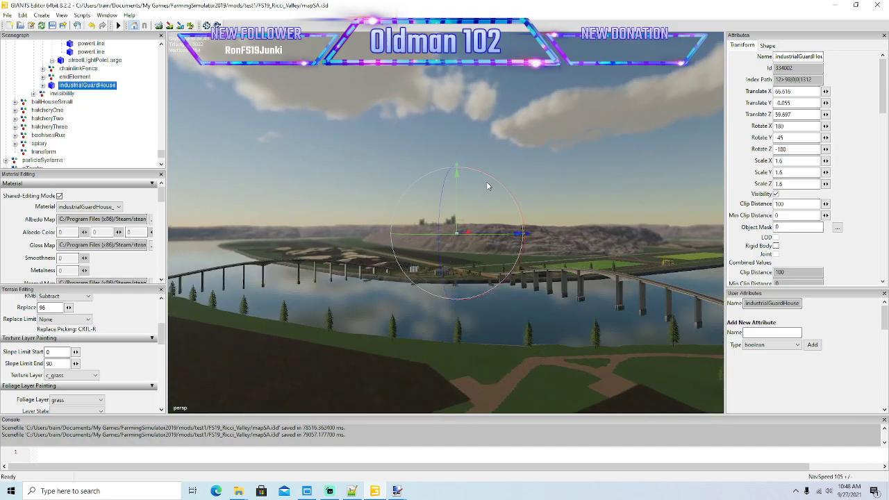
scroll(487, 185, up, 5)
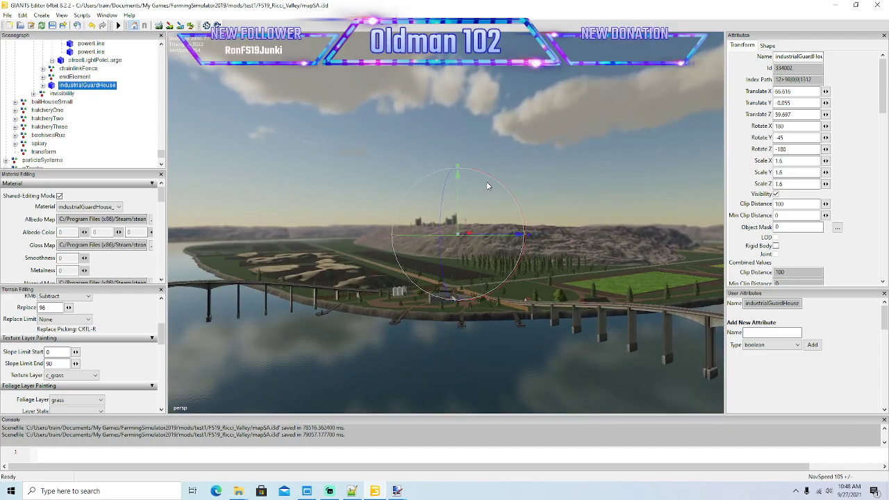
scroll(487, 186, up, 5)
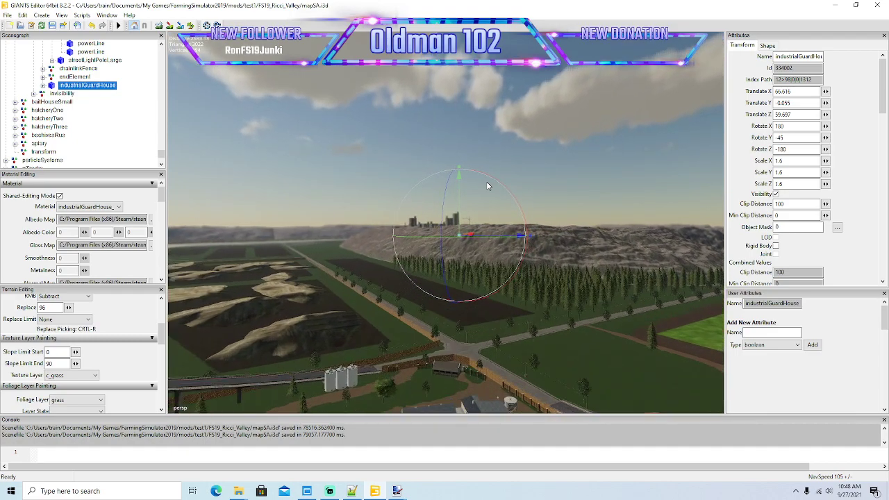
scroll(487, 186, up, 5)
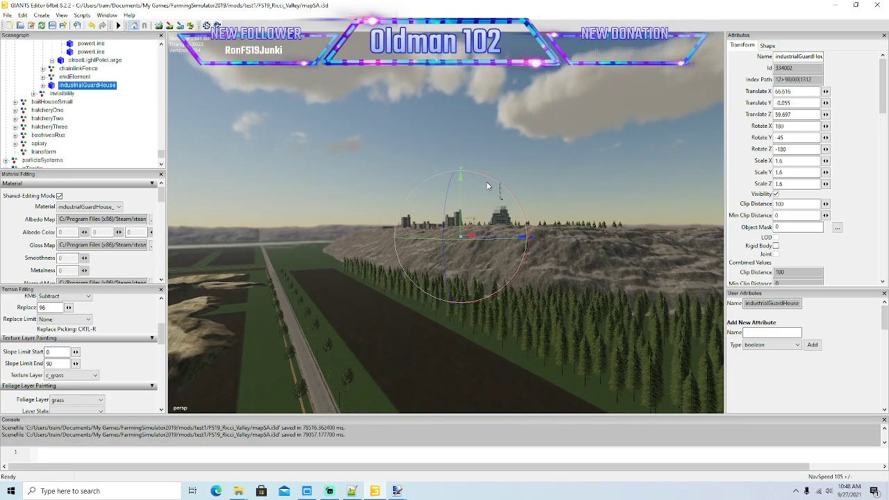
scroll(487, 185, up, 5)
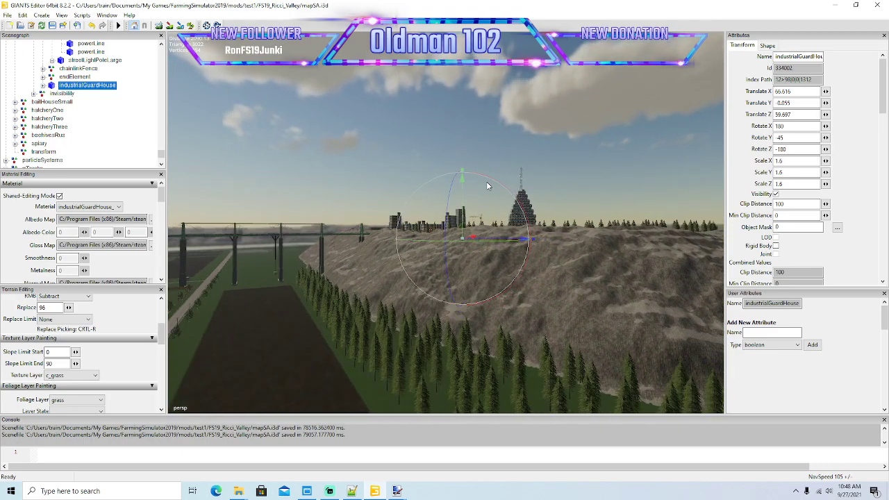
scroll(487, 185, up, 5)
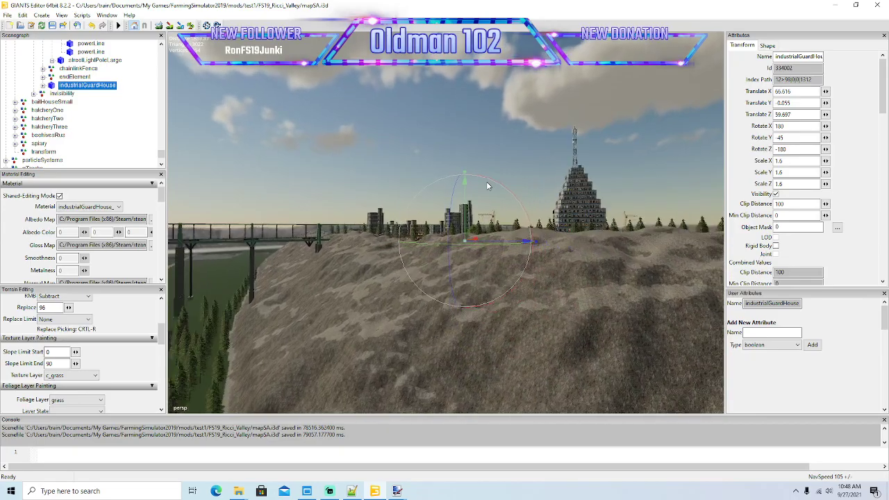
scroll(487, 186, up, 5)
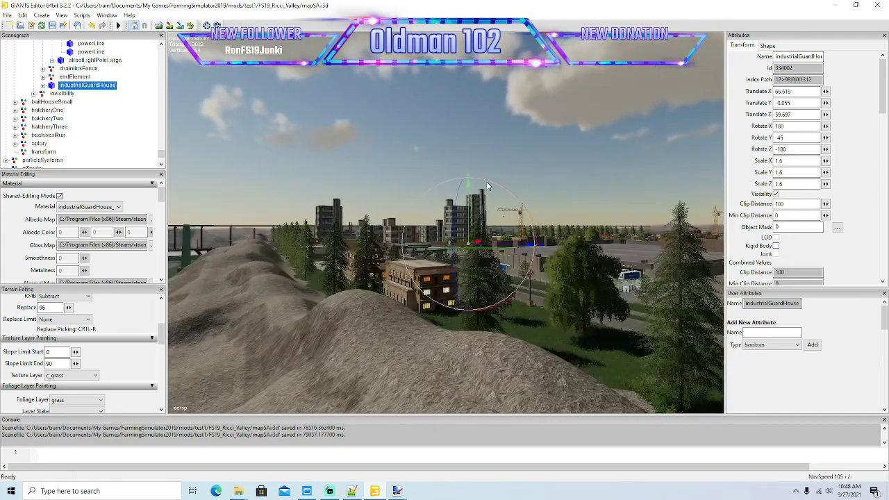
scroll(488, 186, up, 5)
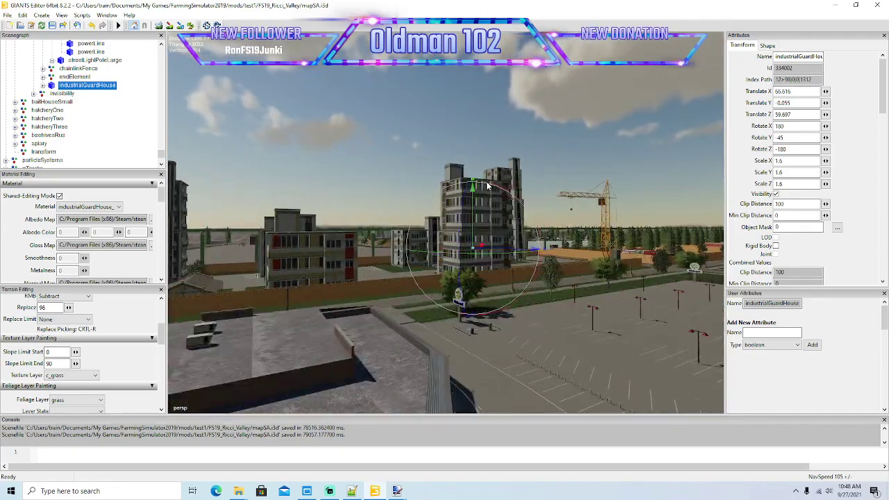
scroll(488, 186, up, 5)
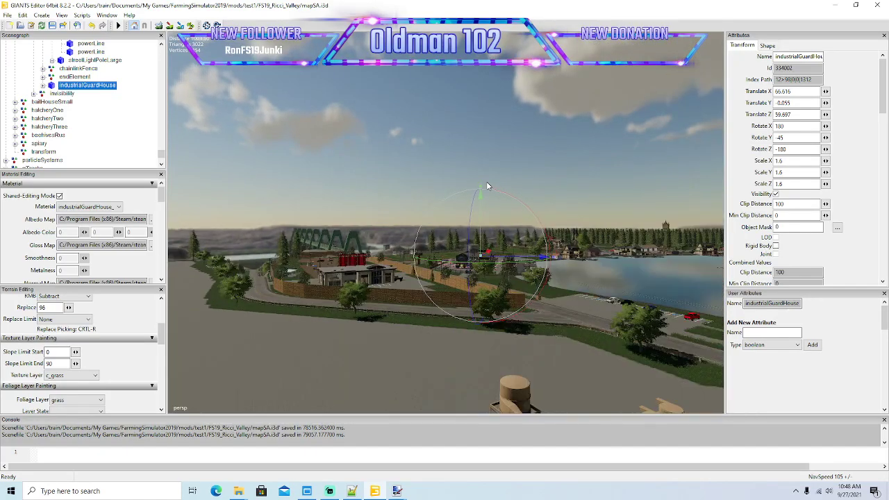
- Survey the area from the city past the sports field and the village to the power station beside the road bridge
scroll(487, 182, up, 2)
alt+drag(487, 182, 496, 185)
scroll(496, 184, up, 4)
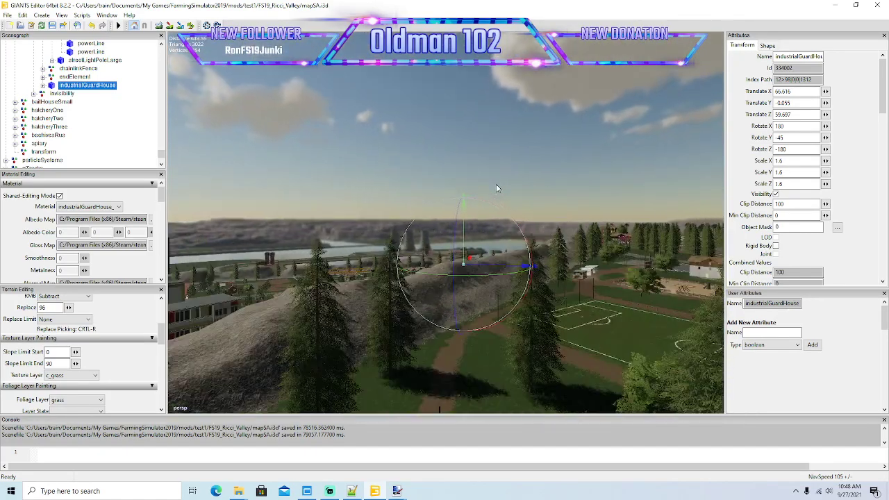
scroll(495, 187, up, 5)
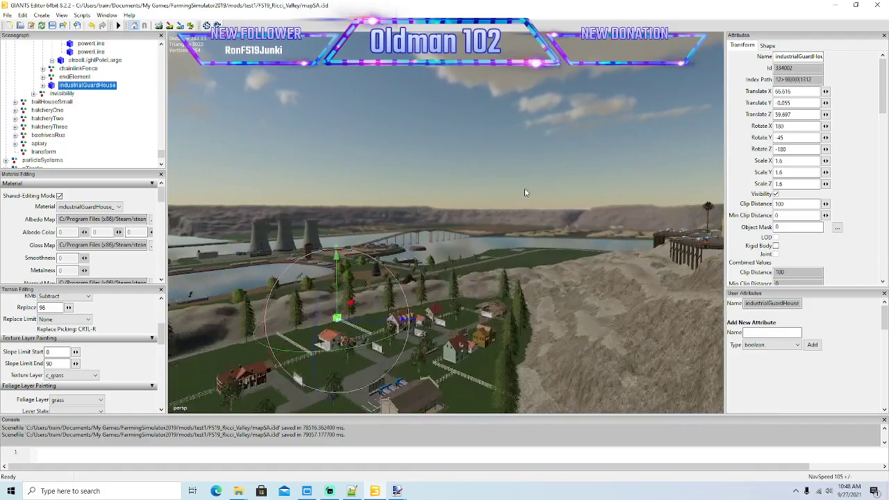
scroll(561, 194, up, 5)
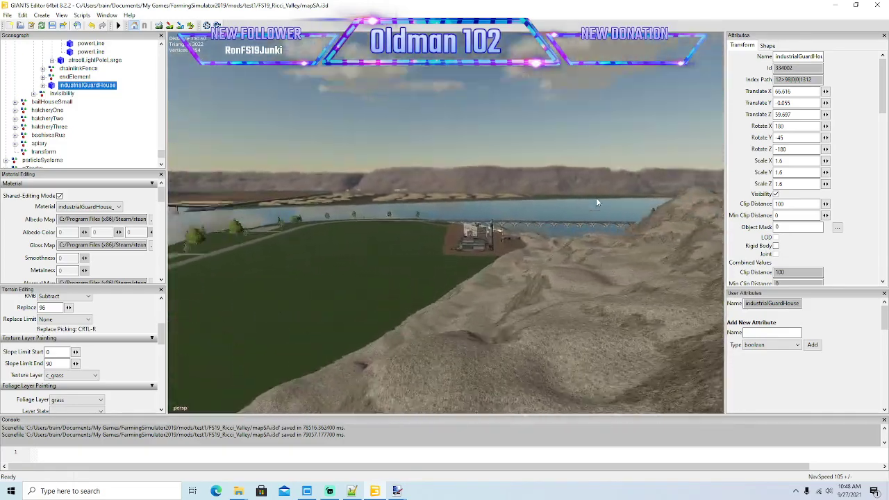
scroll(596, 201, up, 5)
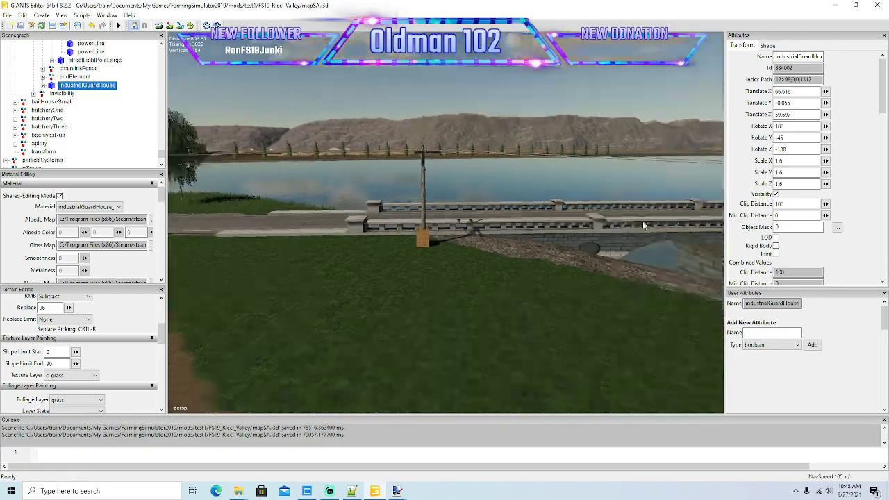
alt+drag(642, 225, 618, 286)
scroll(618, 286, down, 5)
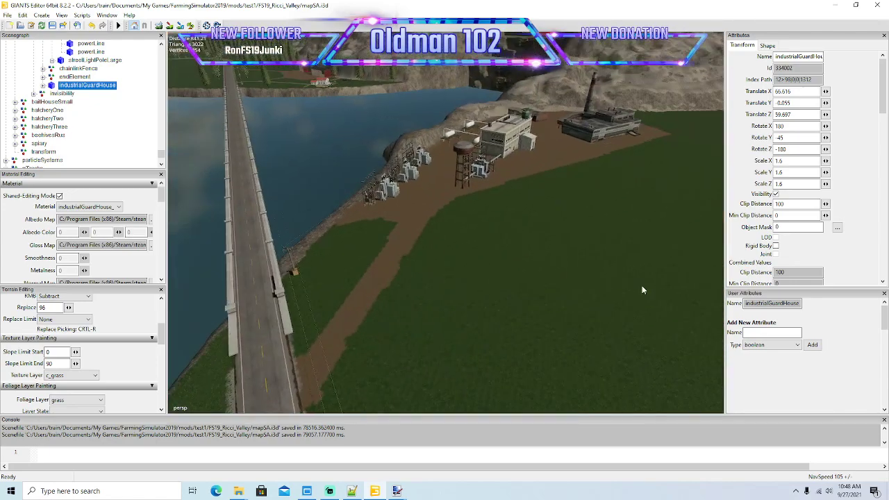
- Place the industrialGuardHouse on the grass near the power station with Interactive Placement, at about Translate X -701.923, Z 79.622
scroll(440, 220, up, 3)
click(23, 14)
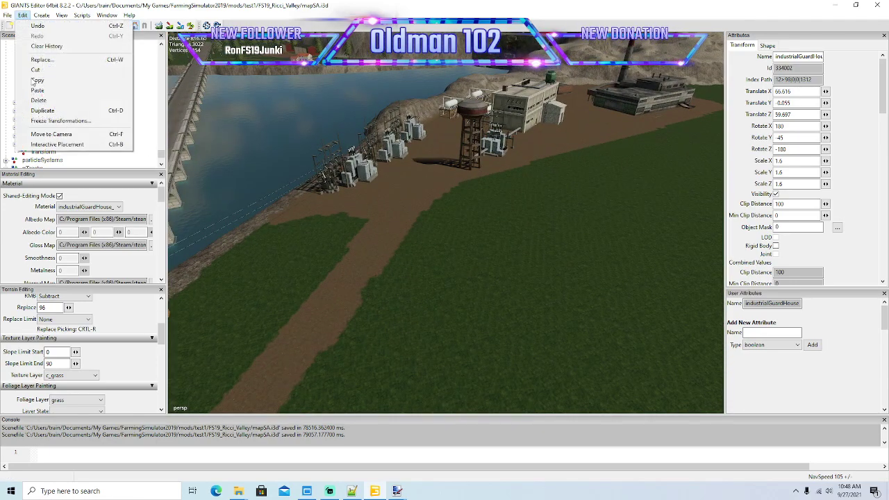
click(56, 144)
click(489, 257)
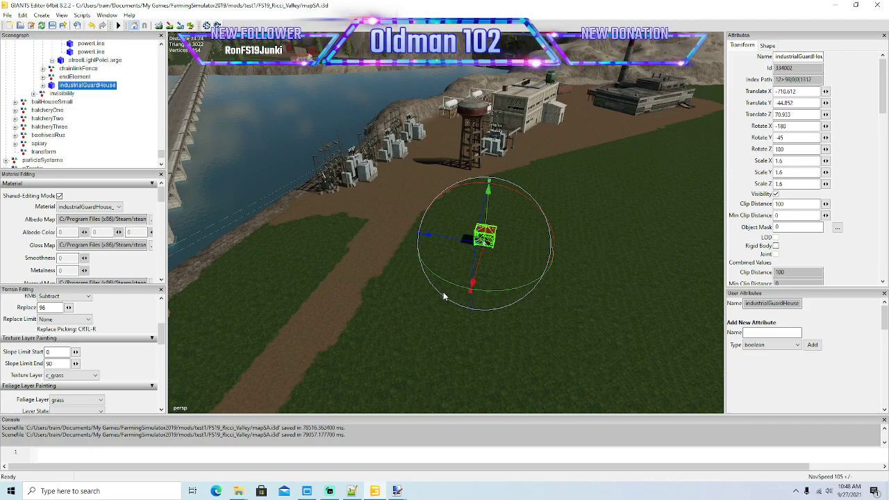
drag(446, 241, 504, 263)
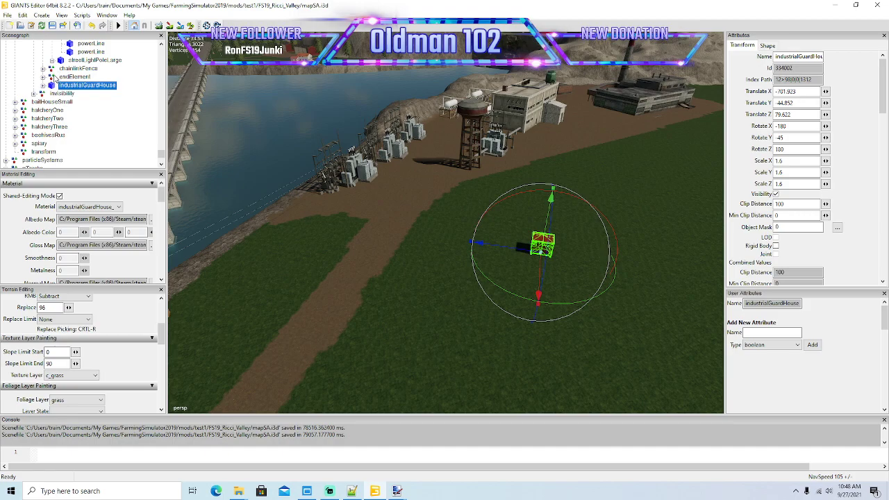
- Place the chainlinkFence piece beside the power station's dirt road with Interactive Placement, at about Translate X -740.533, Z 45.033
click(68, 68)
click(23, 16)
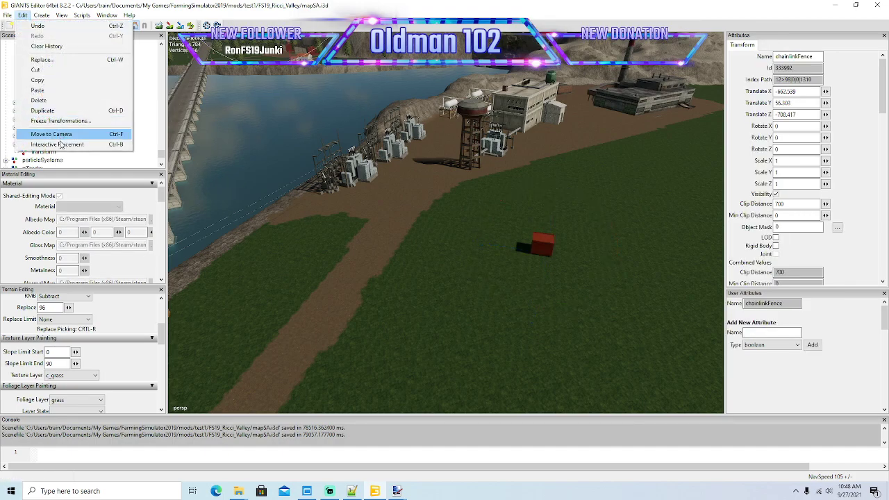
click(61, 143)
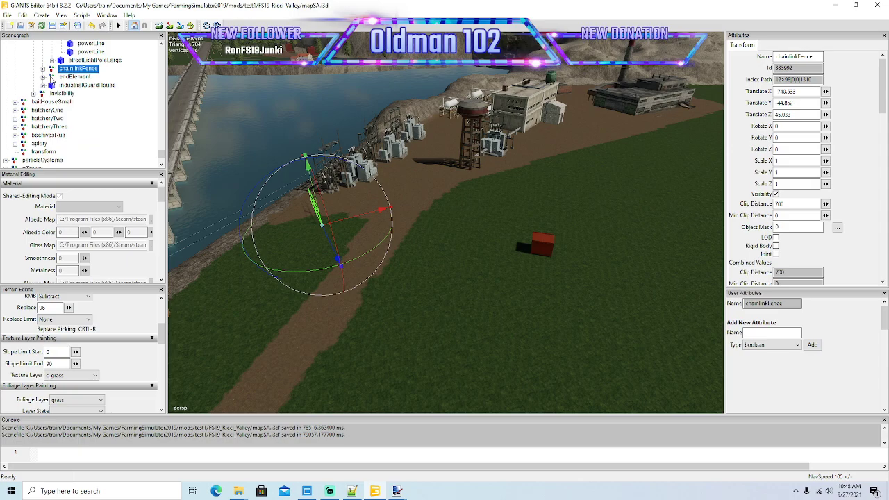
- Place the endElement piece on the power station's dirt road with Interactive Placement, at about Translate X -725.223, Z 56.574
click(75, 76)
click(22, 15)
click(61, 145)
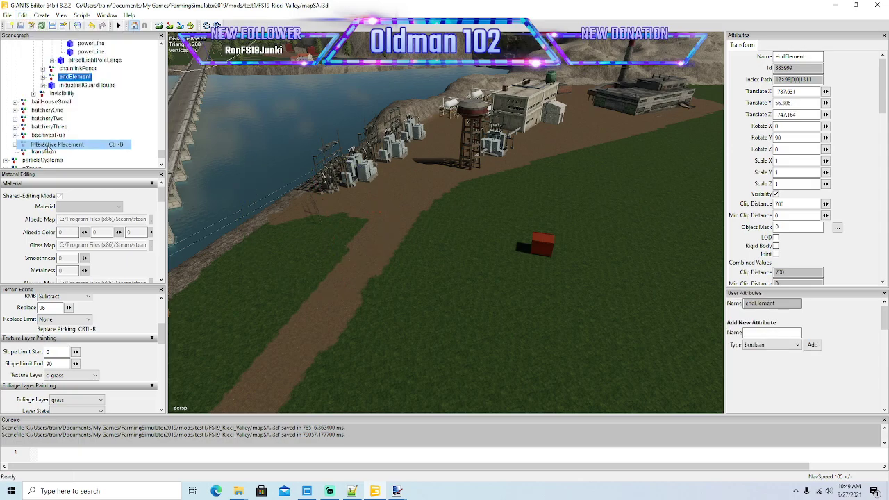
click(397, 231)
alt+drag(397, 231, 438, 317)
scroll(438, 316, up, 5)
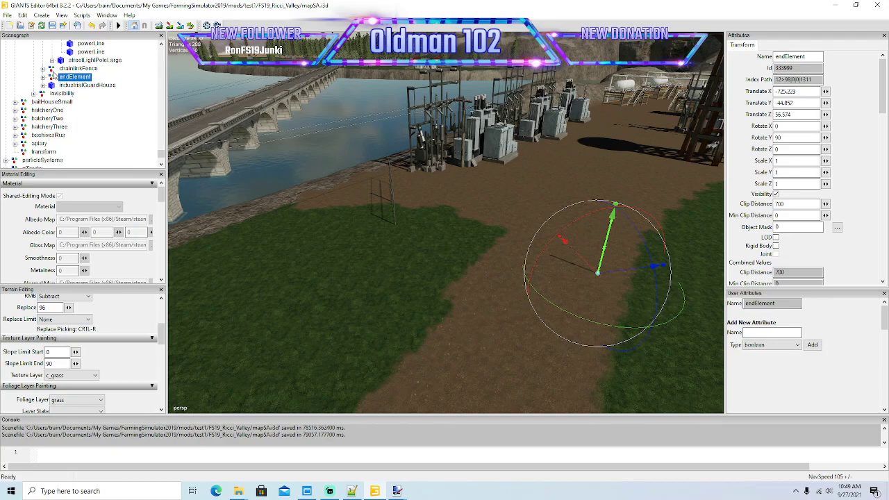
- Move the chainlinkFence piece to the riverbank edge at about Translate X -751.422, Z 35.649, and rotate it to about Rotate Y 43.072
click(60, 70)
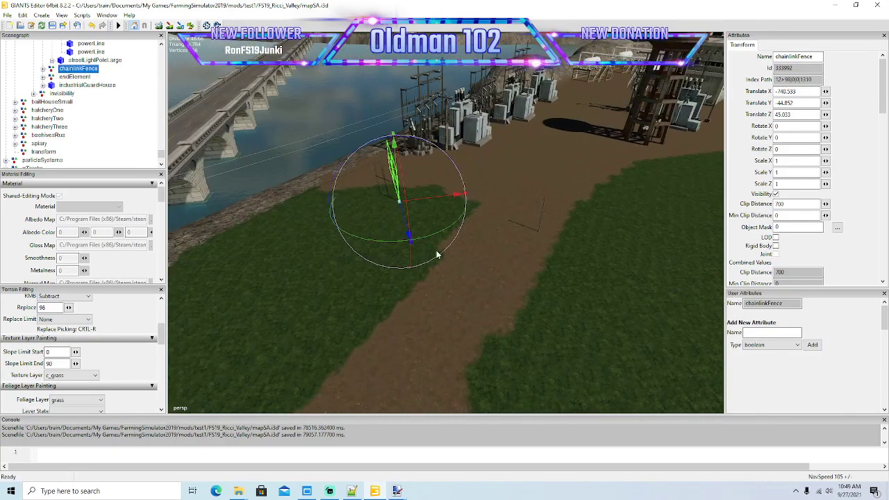
drag(433, 237, 429, 262)
scroll(429, 266, down, 8)
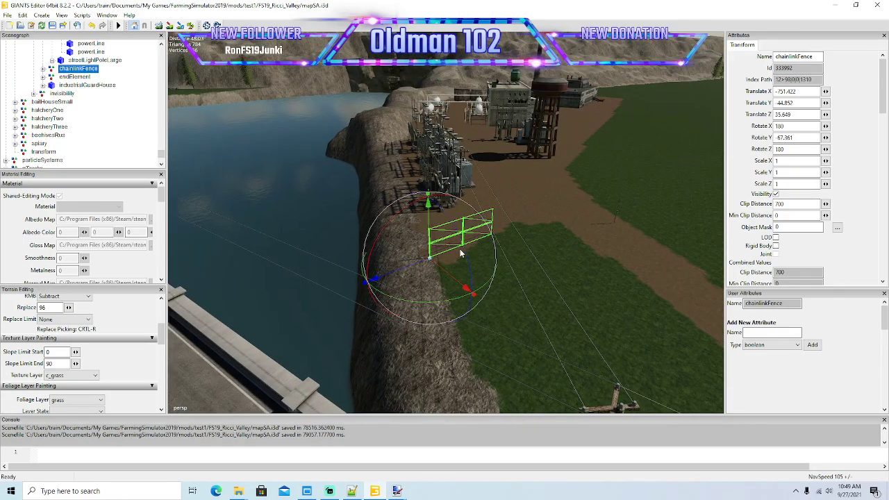
drag(414, 297, 338, 279)
scroll(391, 261, up, 8)
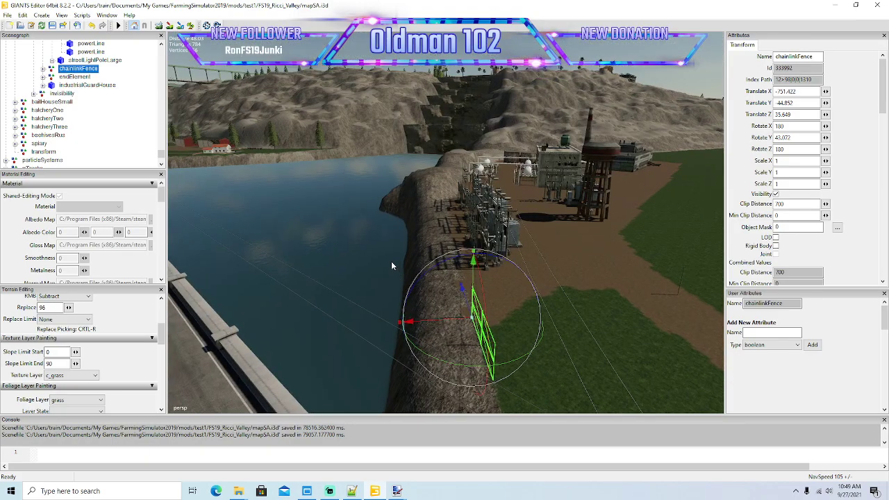
- Move the chainlinkFence piece along the riverbank behind the transformers to about Translate X -697.189, Z -14.742
alt+drag(391, 264, 528, 312)
scroll(532, 319, down, 8)
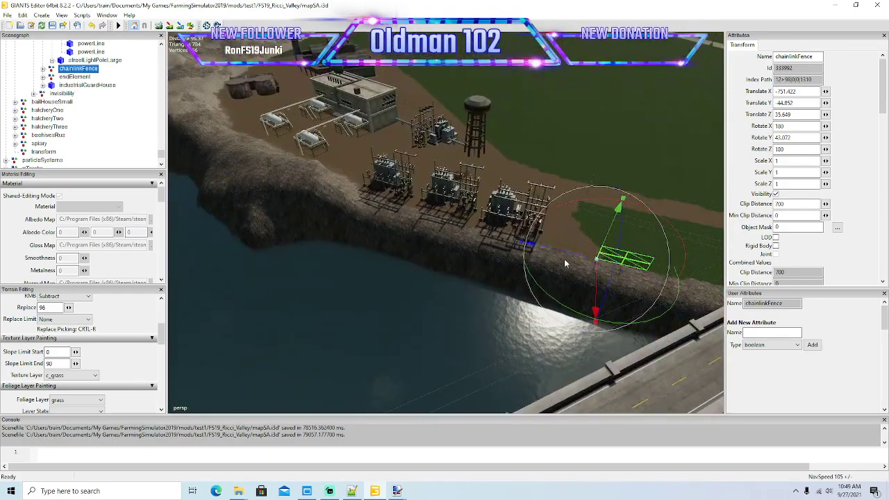
drag(564, 254, 347, 200)
scroll(319, 229, up, 8)
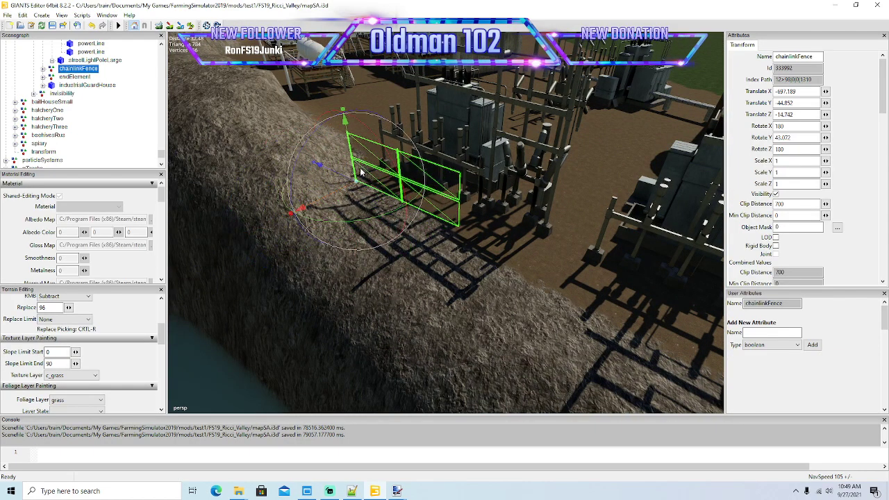
- Lower the chainlinkFence piece behind the transformers slightly, to about Translate Y -44.883
alt+drag(410, 222, 420, 257)
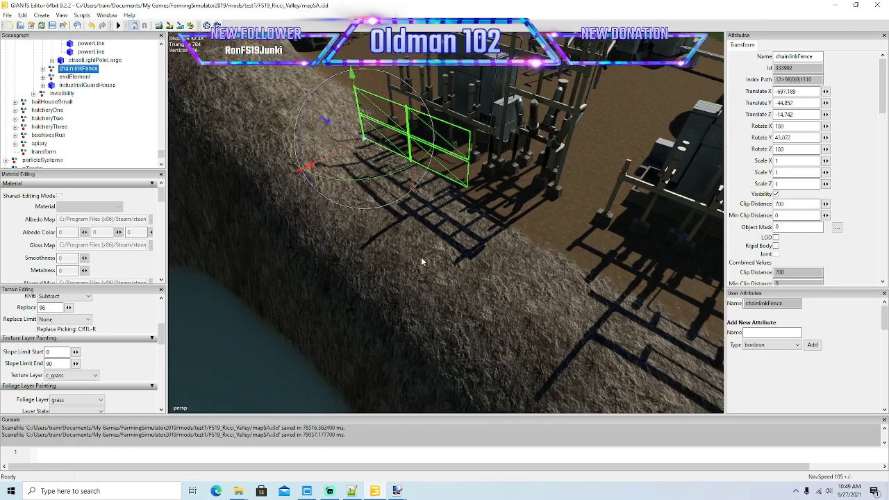
scroll(425, 247, up, 2)
scroll(426, 247, down, 2)
right_drag(427, 246, 436, 236)
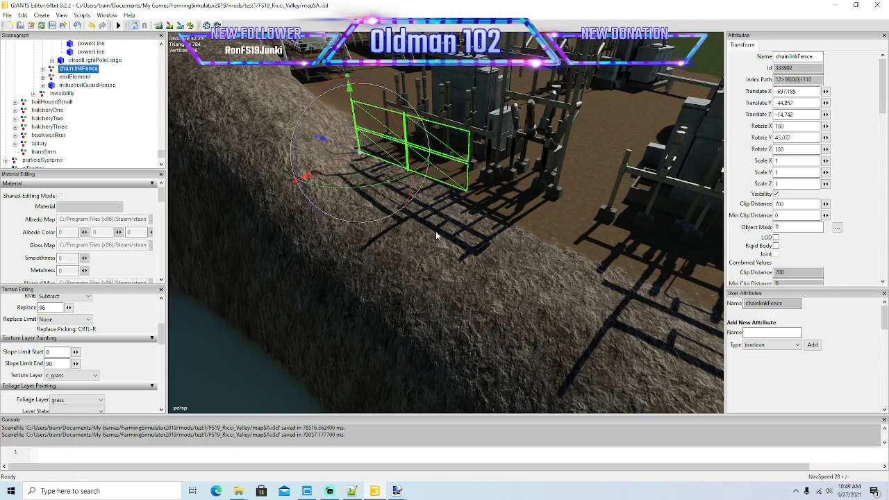
alt+drag(435, 232, 386, 226)
scroll(390, 222, up, 3)
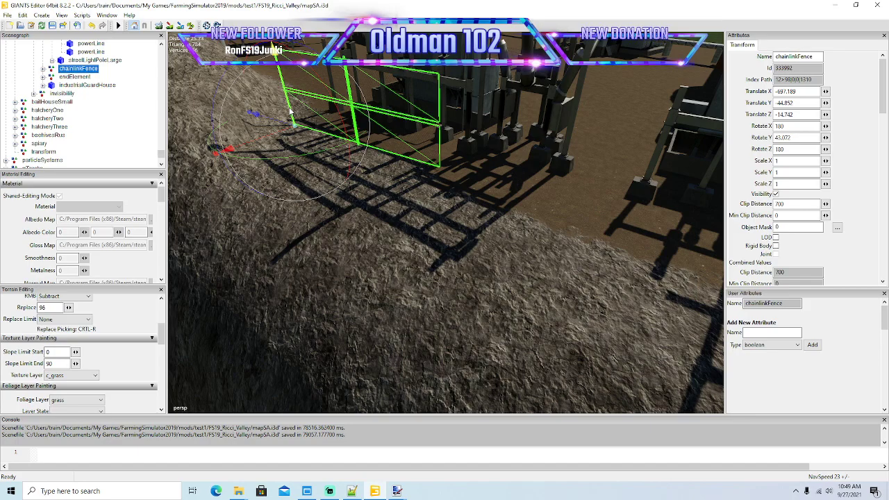
drag(290, 111, 290, 112)
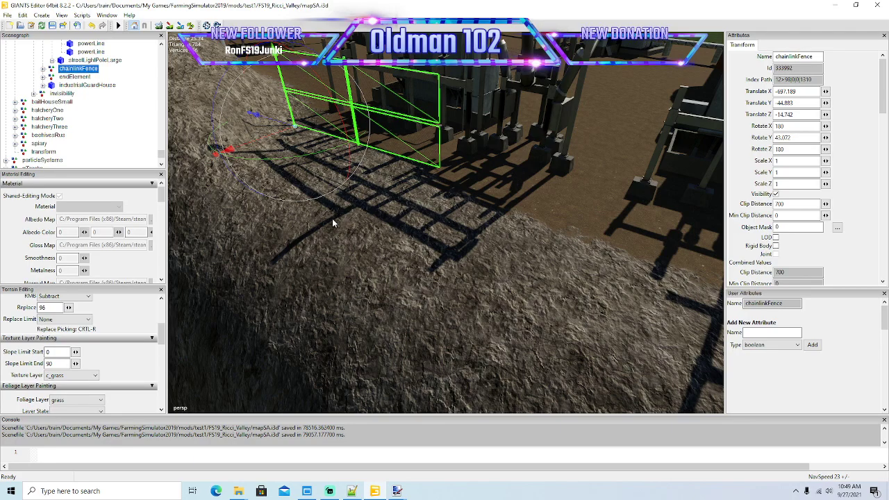
- Duplicate the riverbank chainlinkFence, move the copy to about Translate X -705.399, Z -5.96, and rotate it to about Rotate Y 47.264
click(292, 130)
key(ctrl+d)
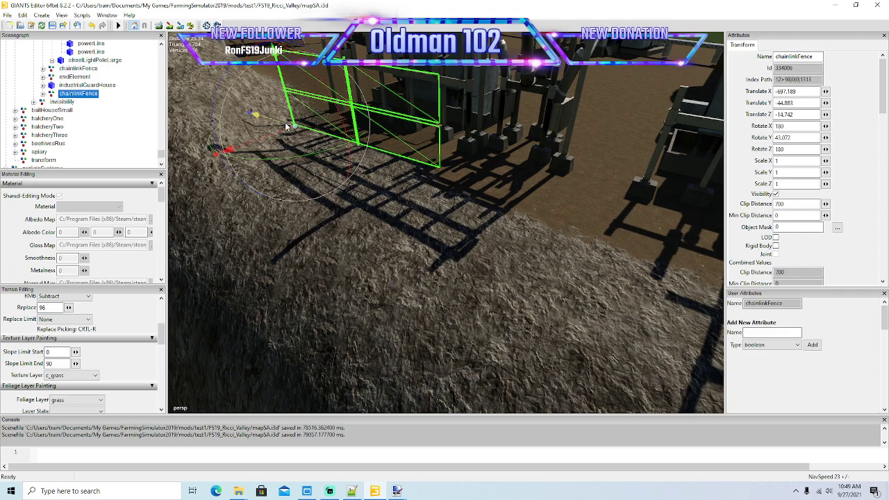
drag(285, 125, 505, 273)
scroll(476, 246, down, 2)
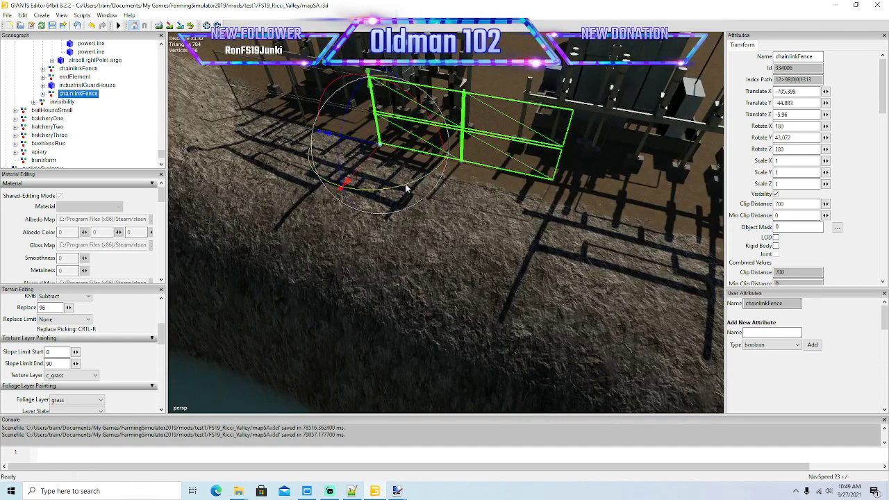
drag(401, 195, 403, 195)
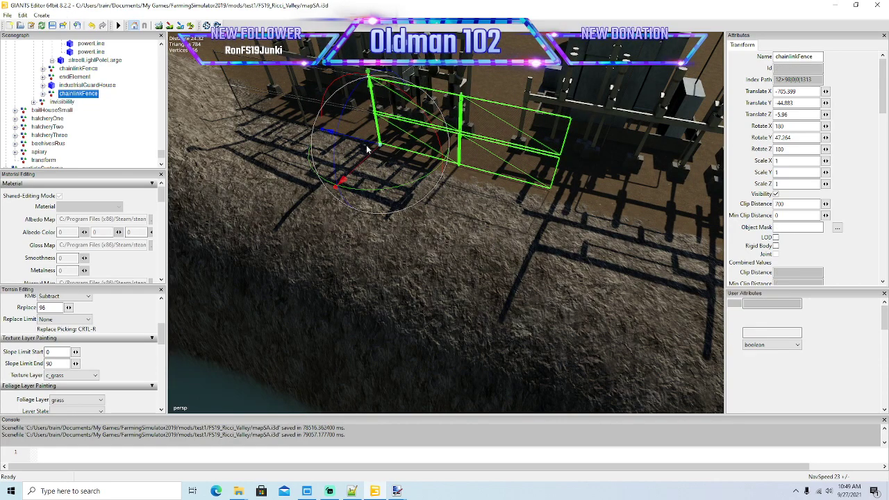
- Duplicate the newest chainlinkFence piece, move the copy to about Translate X -714.199, Z 2.17, and rotate it to about Rotate Y 48.682
key(ctrl+d)
drag(370, 145, 622, 237)
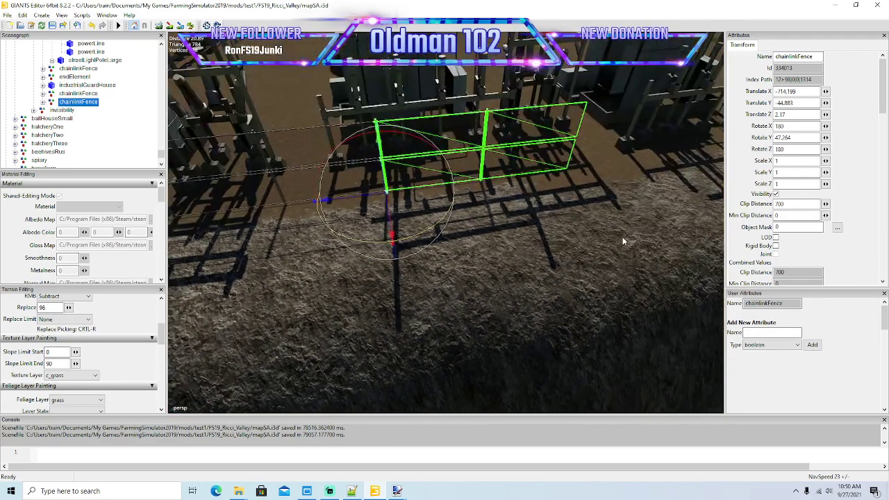
drag(430, 232, 427, 234)
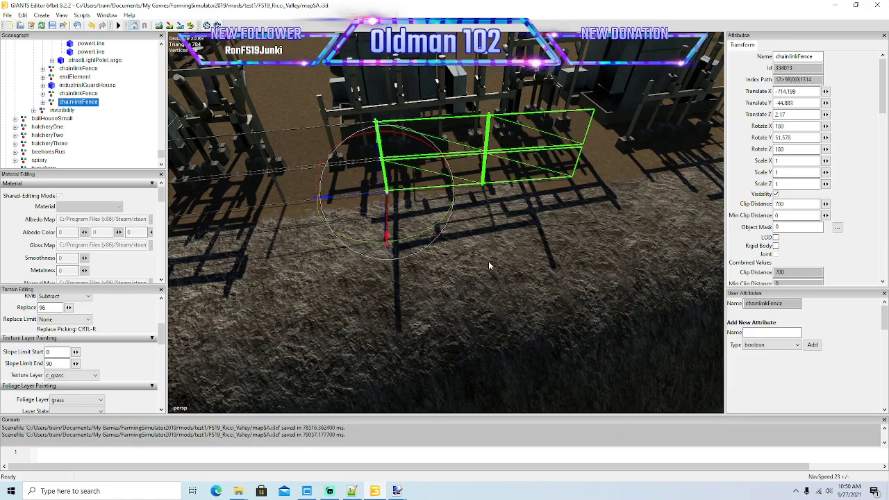
alt+drag(568, 278, 547, 276)
key(d)
right_drag(547, 280, 547, 277)
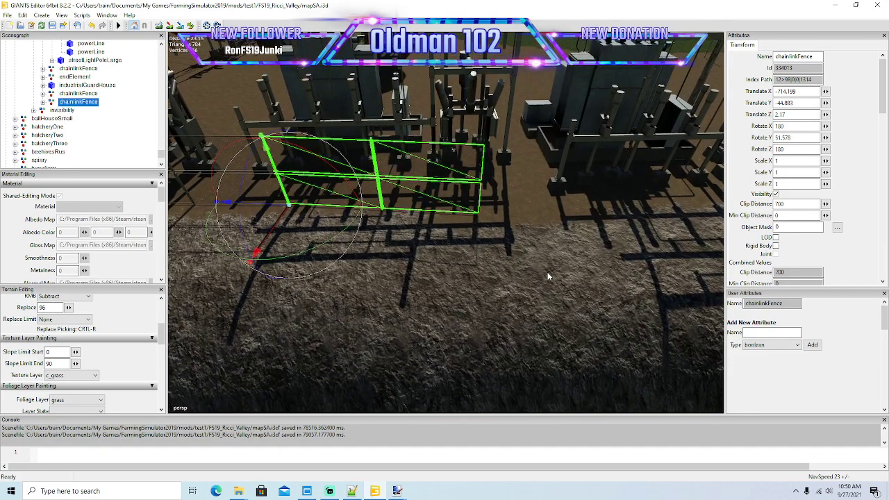
drag(338, 240, 341, 237)
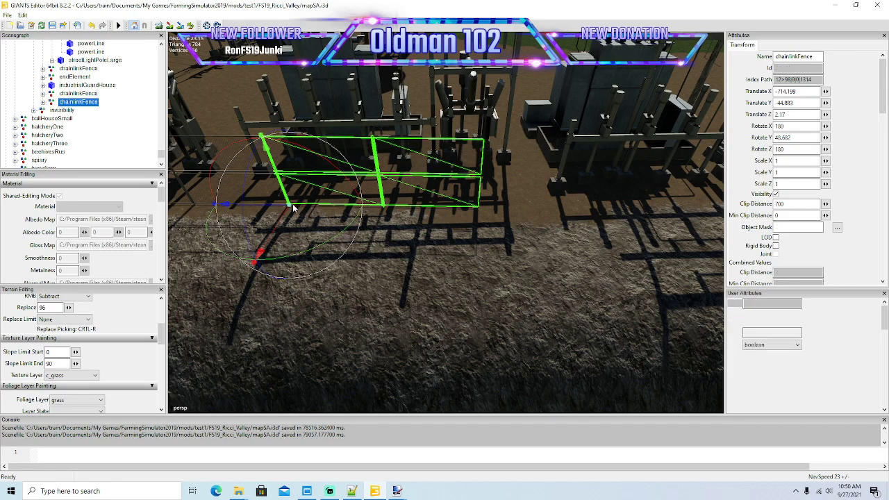
- Duplicate the last chainlinkFence piece to about Translate X -723.189, Z 10.073, and rotate the copy to about Rotate Y 47.568
drag(282, 209, 486, 245)
alt+middle_drag(490, 245, 486, 250)
drag(309, 227, 311, 230)
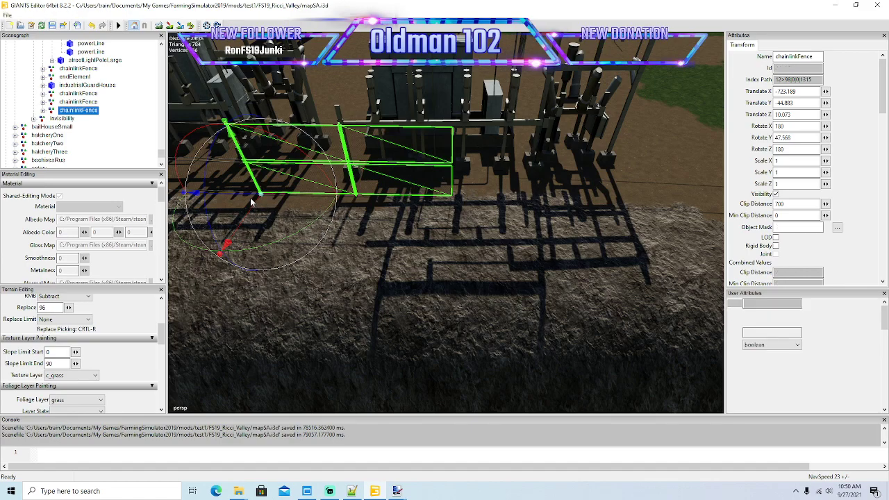
- Extend the riverbank fence with another chainlinkFence copy at about Translate X -731.957, Z 18.088
key(ctrl+d)
drag(249, 198, 450, 236)
key(d)
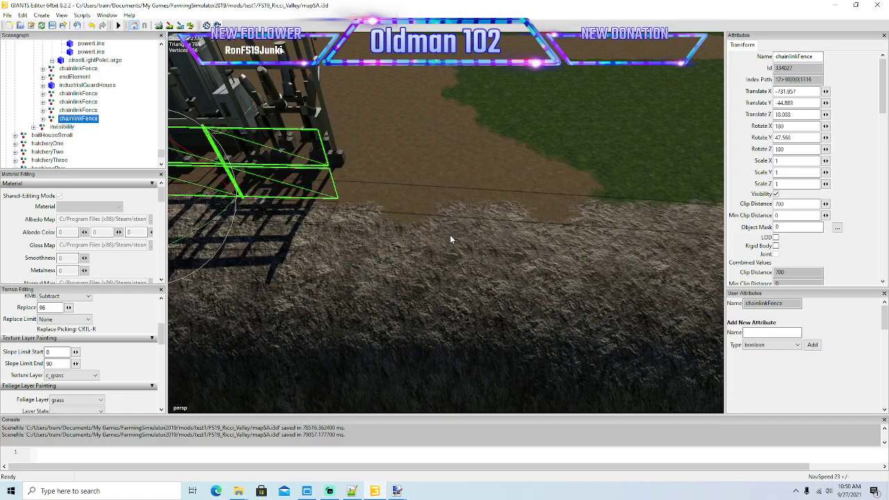
right_drag(450, 236, 374, 239)
key(s)
- Duplicate the last chainlinkFence piece and join the copy to the fence end at about Translate X -740.769, Z 26.143
key(ctrl+d)
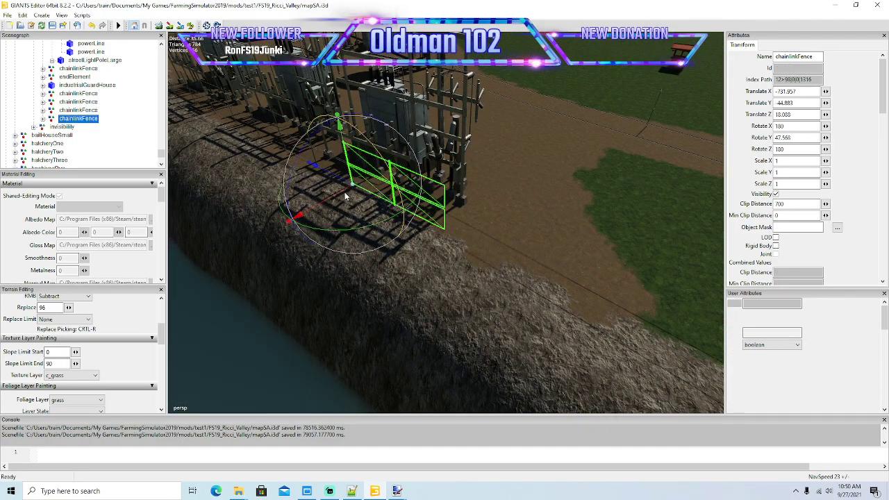
drag(349, 184, 475, 268)
mouse_move(475, 268)
right_down()
mouse_move(456, 270)
mouse_move(476, 276)
mouse_move(478, 263)
right_up()
key(w)
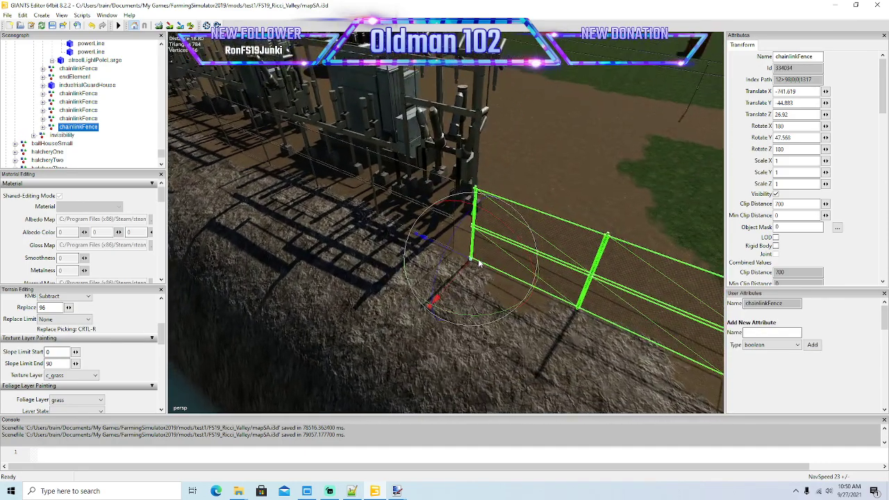
drag(463, 255, 439, 246)
- Turn the newest chainlinkFence piece away from the riverbank to about Rotate Y -9.971
right_drag(496, 300, 525, 327)
key(s)
drag(440, 279, 483, 247)
right_drag(509, 263, 403, 269)
key(w)
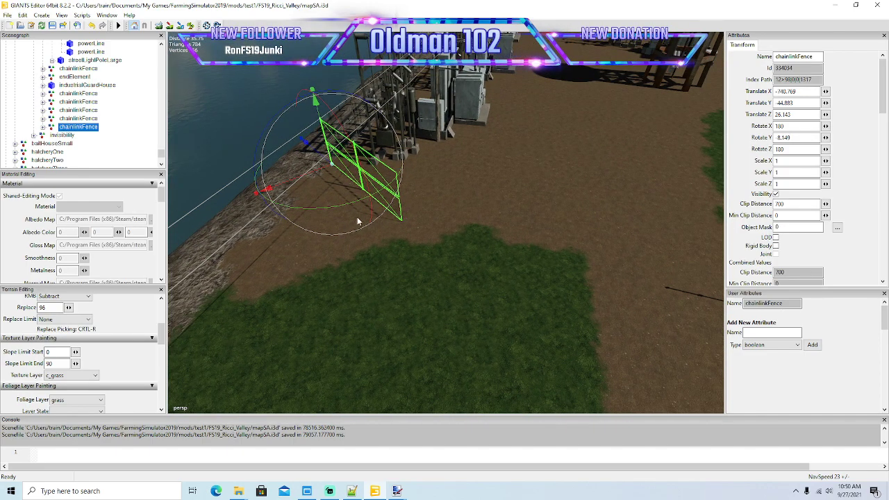
drag(347, 206, 350, 206)
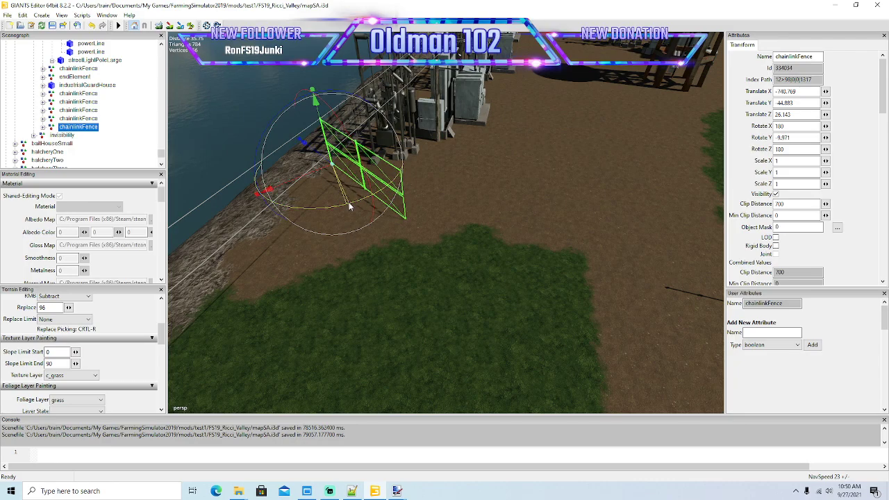
- Duplicate the turned chainlinkFence piece to about Translate X -738.7, Z 37.91, and rotate the copy to about Rotate Y -40.98
right_drag(338, 251, 362, 278)
key(ctrl+d)
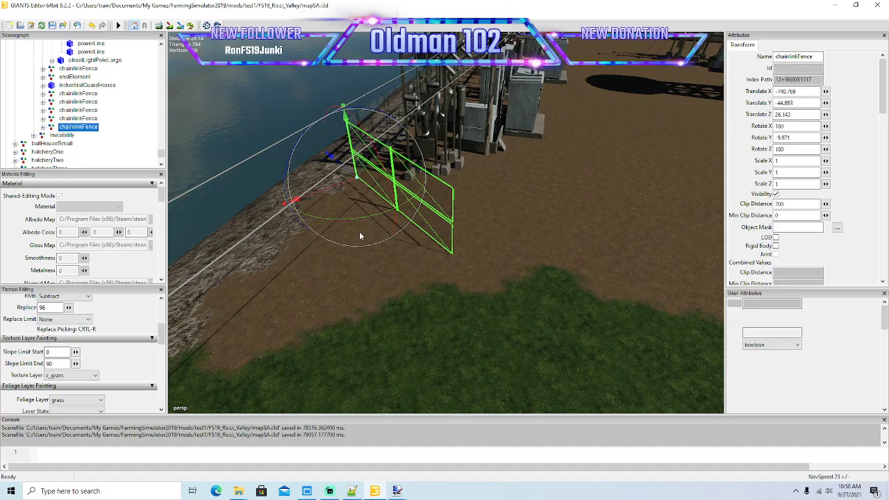
drag(331, 156, 452, 283)
alt+drag(453, 284, 474, 303)
drag(399, 228, 448, 270)
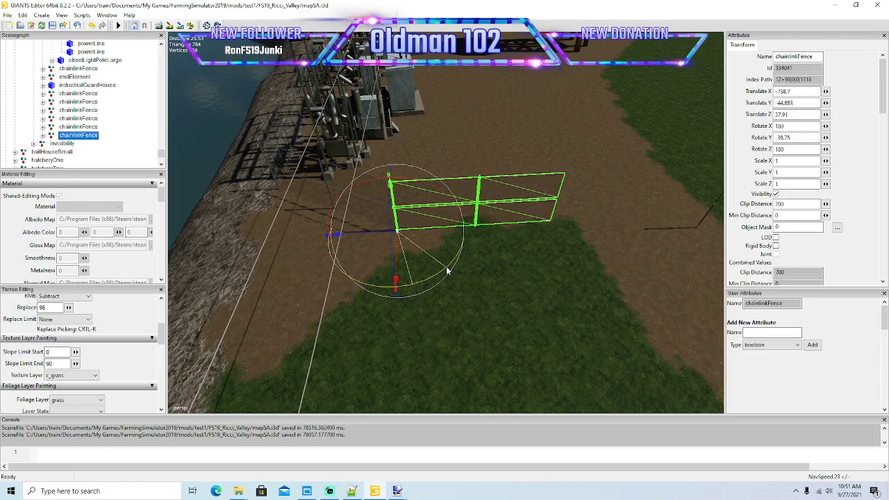
right_drag(448, 270, 416, 257)
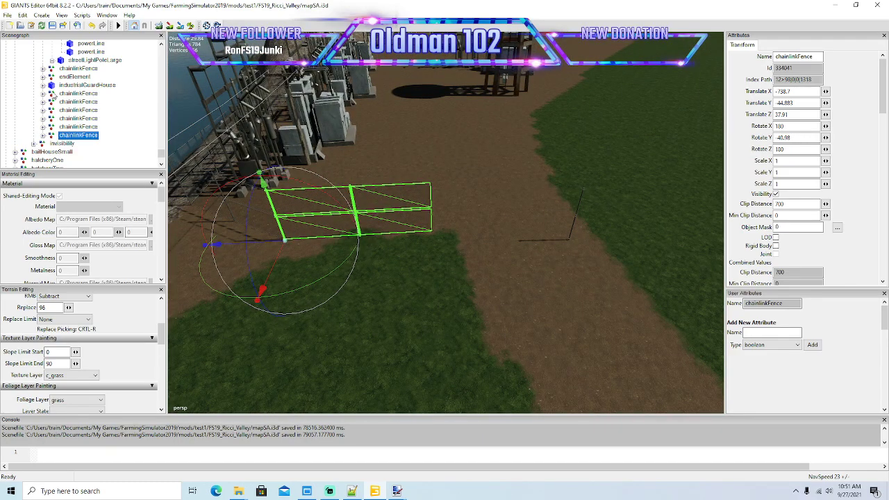
- Move the endElement post from the dirt road towards the last fence piece, to about Translate X -729.219, Z 48.774
click(498, 237)
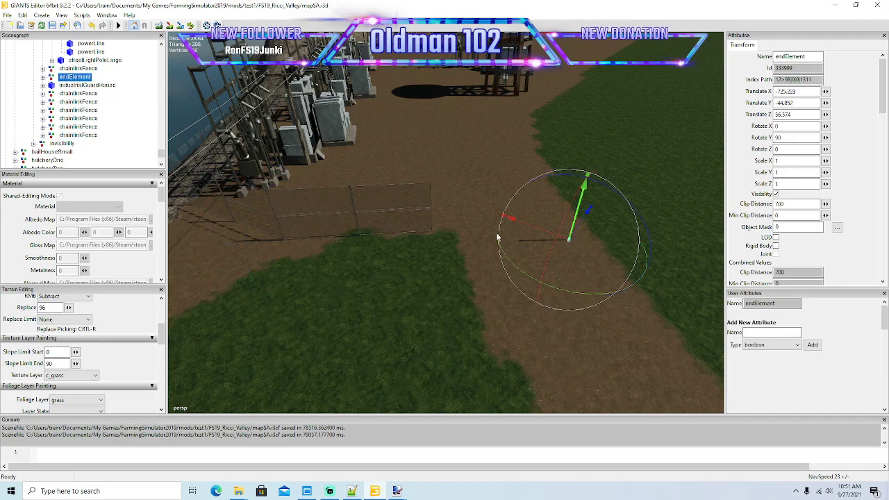
drag(527, 230, 431, 211)
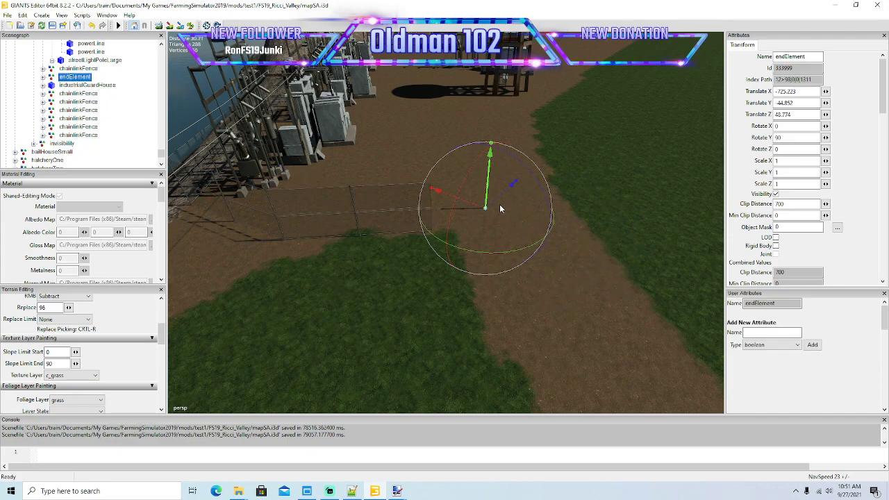
drag(495, 202, 442, 218)
right_drag(443, 218, 453, 234)
key(w)
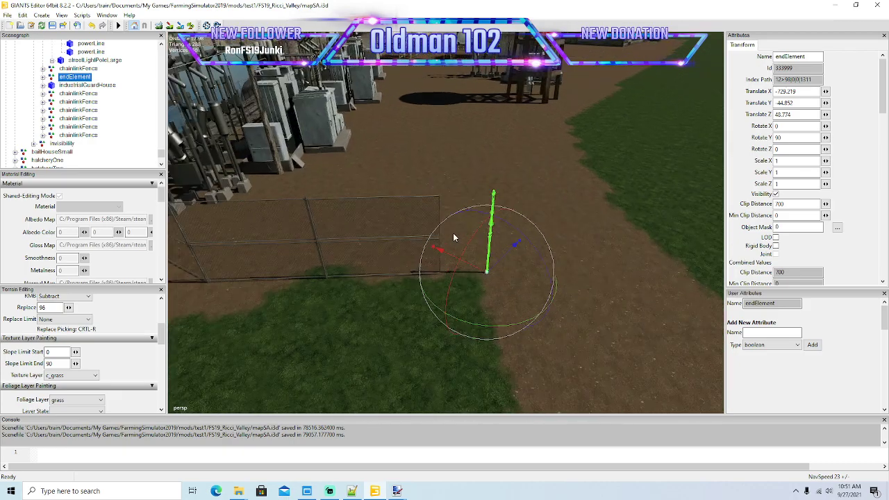
- Rotate the endElement post to about Rotate Y 50.239 and fit it to the fence end at about Translate X -730.862, Z 46.906
scroll(453, 236, up, 1)
alt+drag(453, 236, 486, 291)
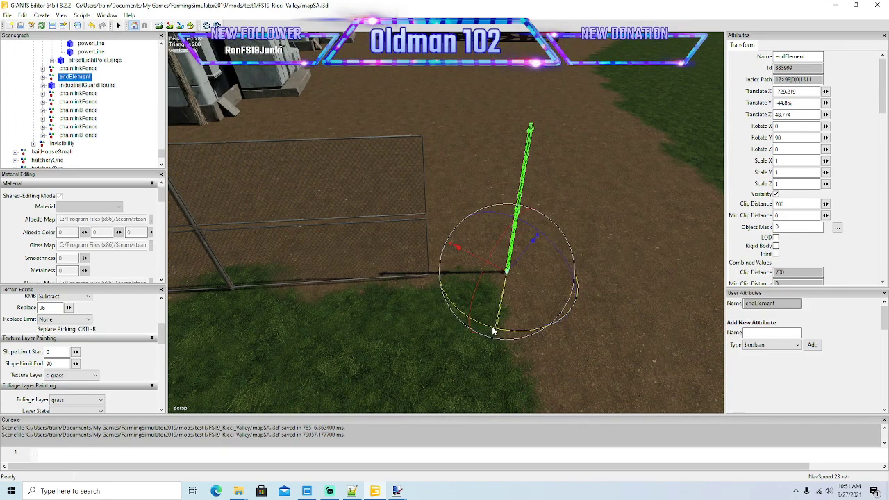
drag(492, 331, 455, 304)
drag(511, 275, 430, 279)
scroll(503, 306, up, 3)
alt+drag(491, 331, 342, 355)
scroll(342, 355, down, 4)
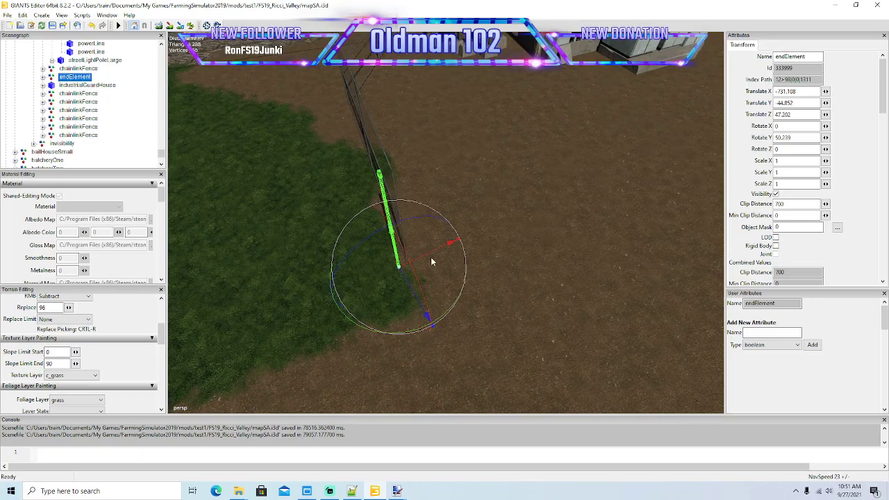
drag(431, 262, 440, 255)
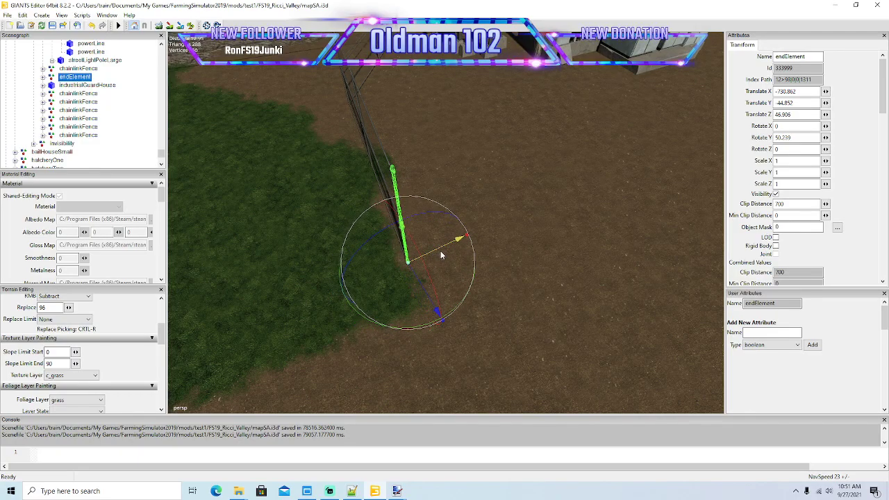
- Rotate the endElement post to about Rotate Y 41.947, try a slight shift of it, and undo that shift
right_drag(440, 256, 500, 341)
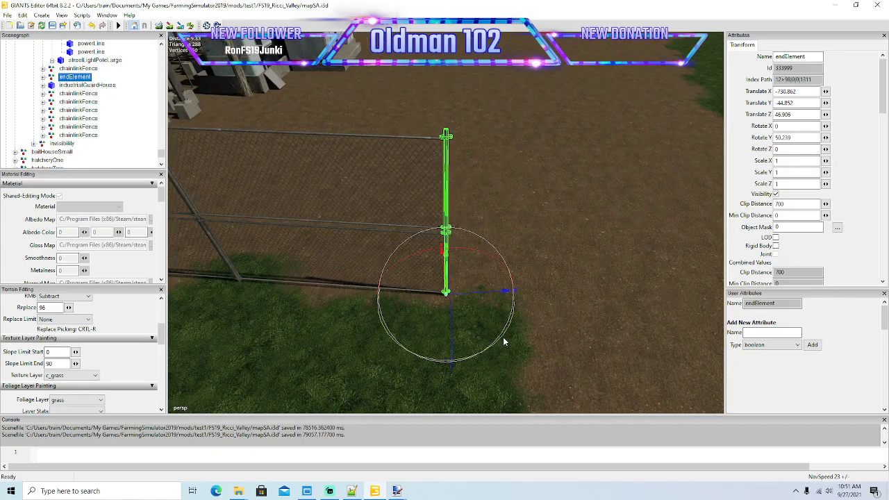
drag(503, 338, 495, 343)
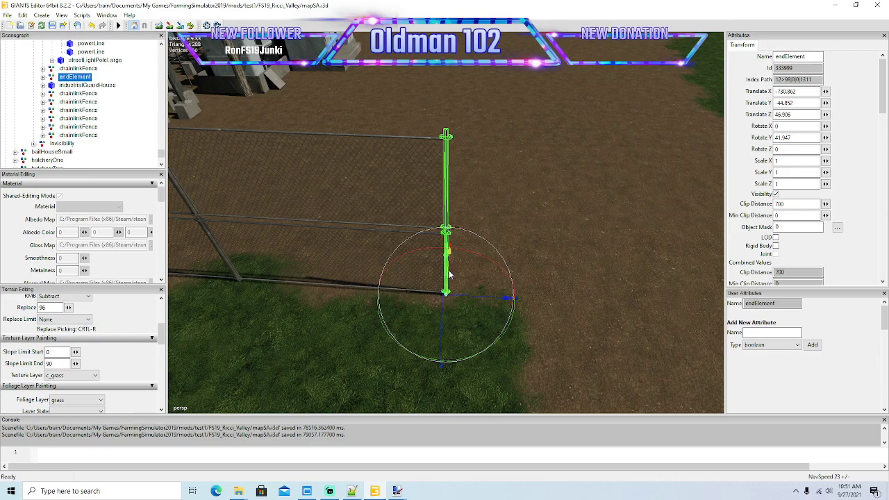
drag(449, 275, 449, 276)
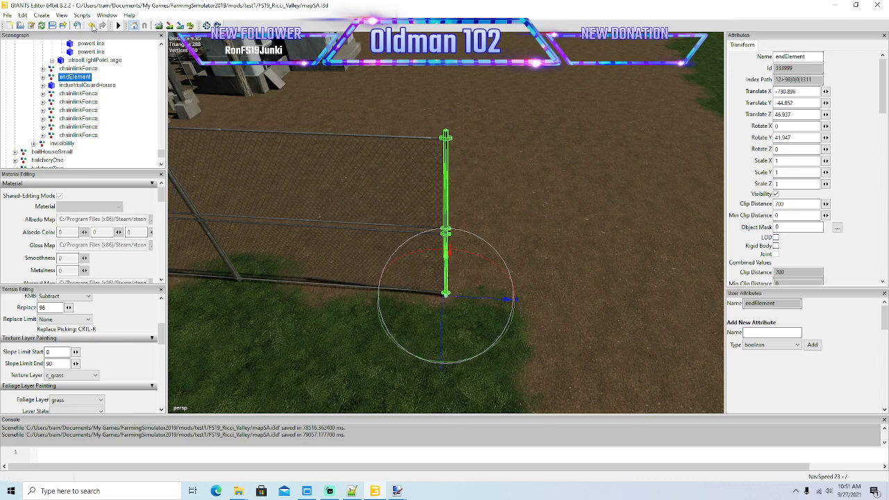
key(ctrl+z)
- Lower the endElement post at the fence end slightly, to about Translate Y -44.907
alt+drag(646, 295, 539, 309)
scroll(539, 309, up, 3)
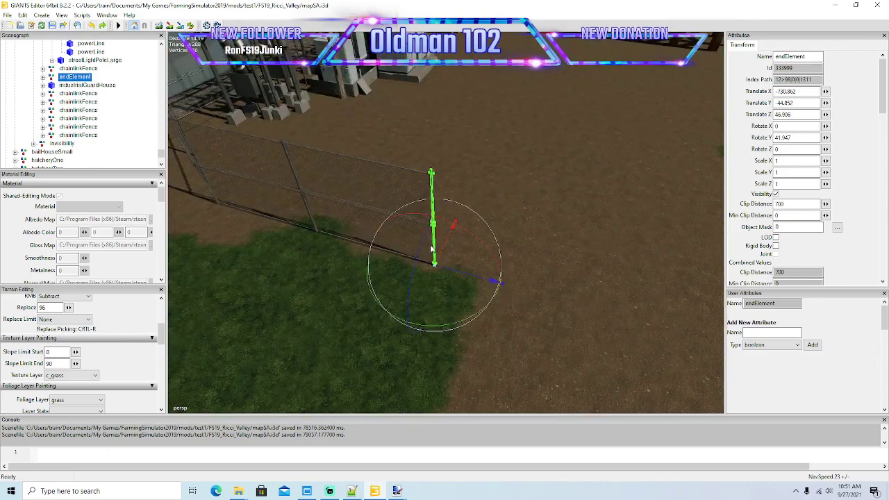
drag(436, 249, 492, 289)
scroll(476, 293, down, 5)
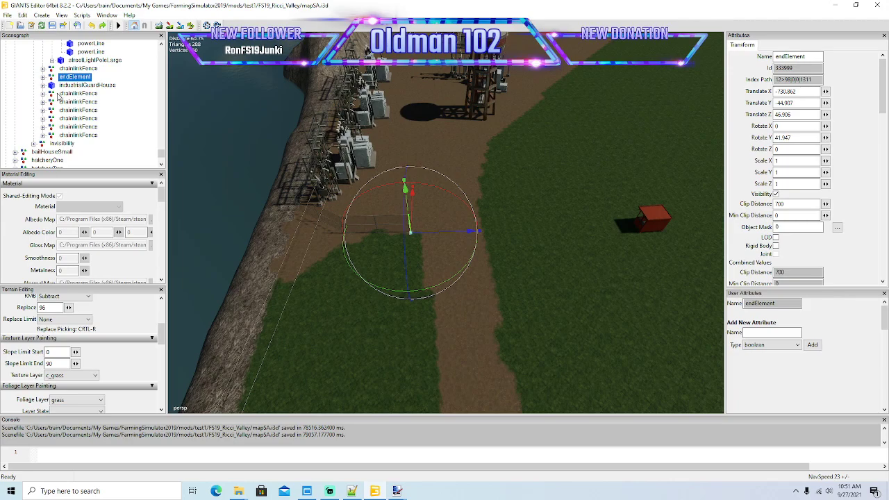
- Move the industrialGuardHouse beside the fence's end post at about Translate X -731.779, Z 49.376, and rotate it to about Rotate Y 46.38
click(85, 84)
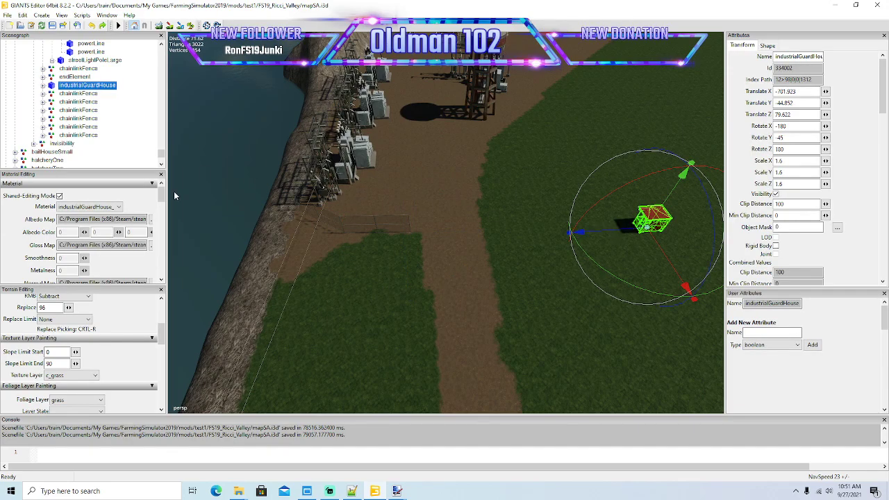
drag(605, 233, 369, 212)
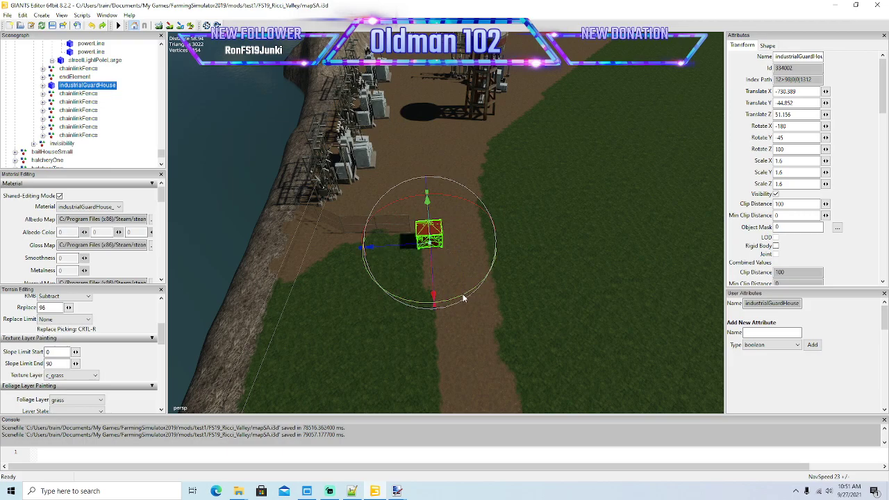
drag(464, 299, 238, 275)
scroll(426, 246, up, 6)
drag(336, 199, 347, 164)
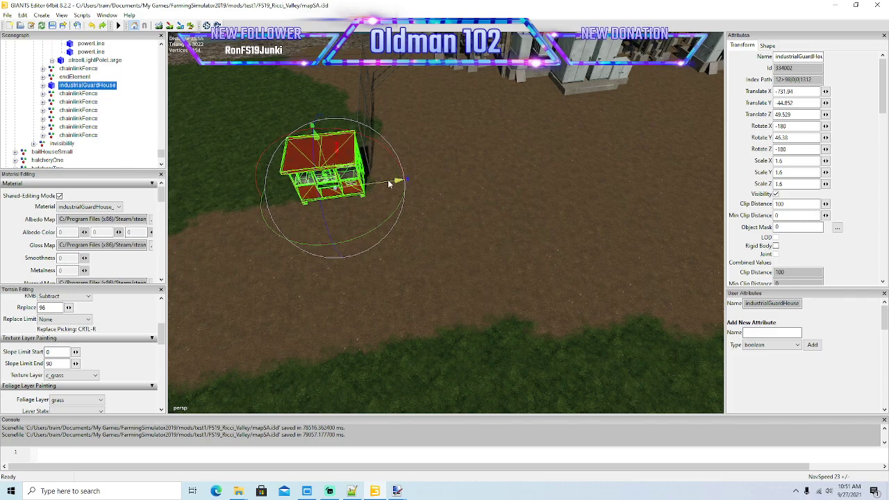
drag(389, 183, 496, 211)
scroll(479, 212, down, 3)
scroll(496, 212, down, 2)
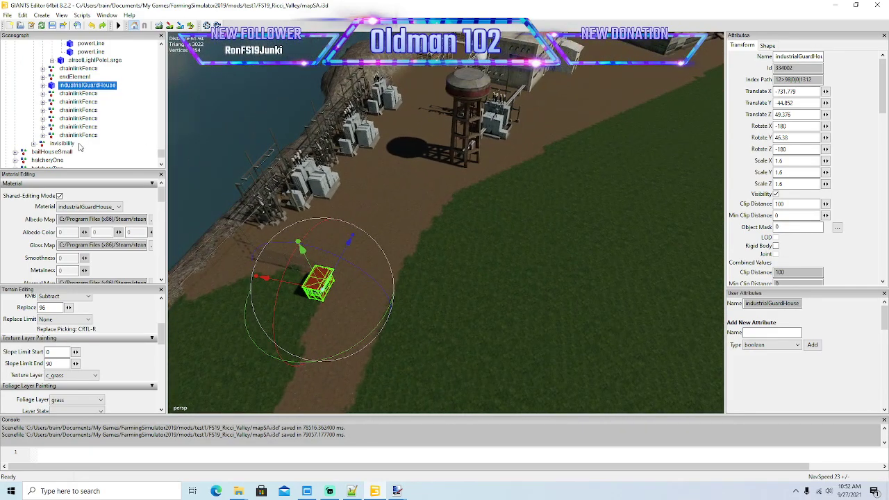
- Duplicate the last chainlinkFence across the dirt road to about Translate X -721.868, Z 57.287, and rotate the copy to about Rotate Y -51.654
click(53, 136)
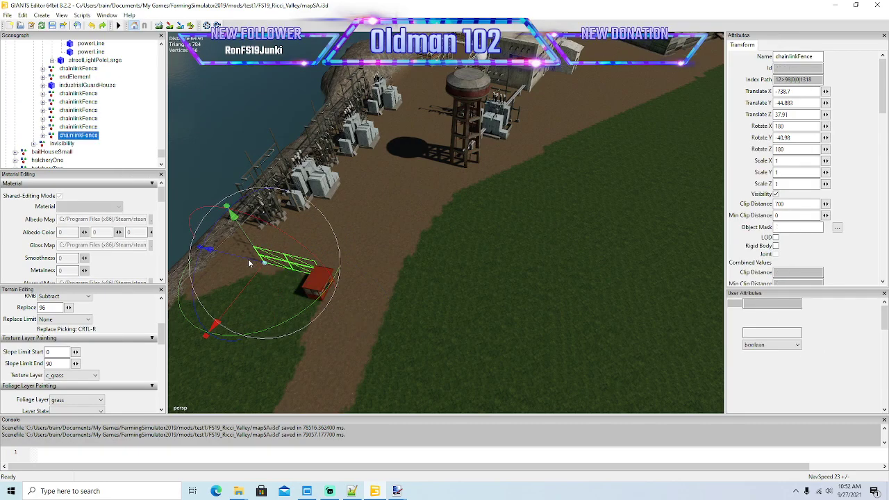
key(ctrl+d)
drag(247, 258, 391, 307)
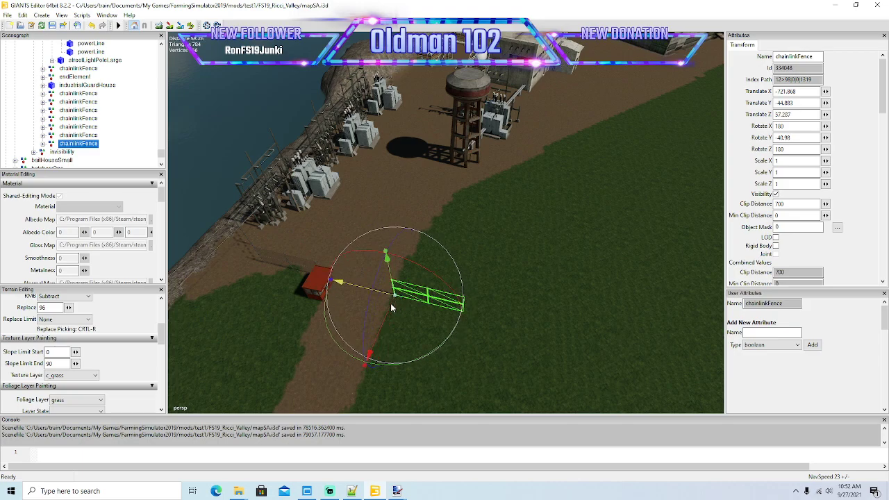
drag(382, 369, 430, 303)
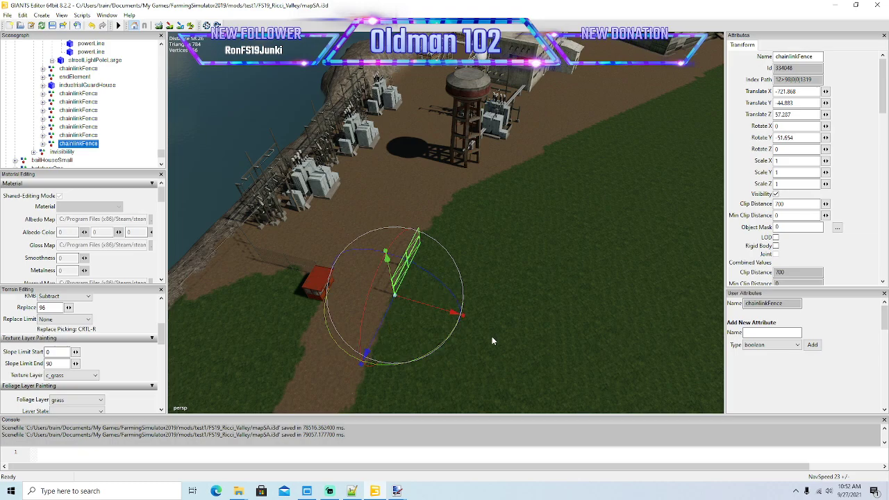
scroll(549, 327, up, 5)
alt+drag(491, 337, 386, 325)
right_drag(387, 327, 404, 345)
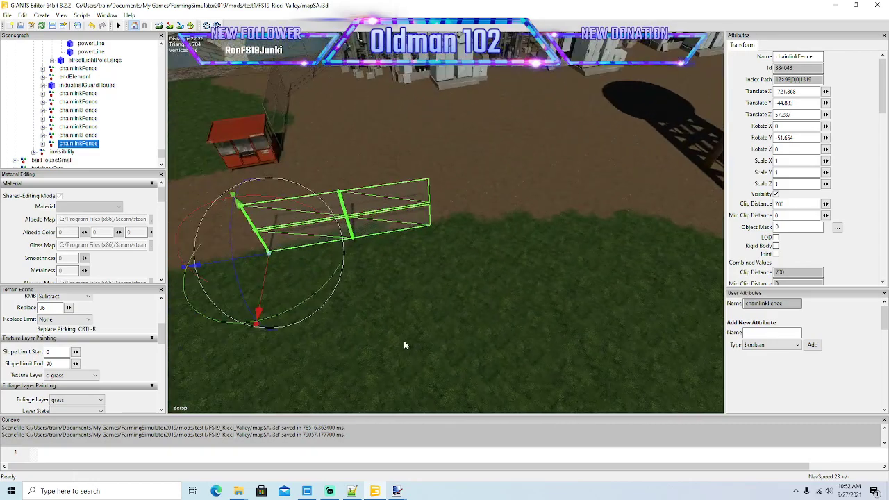
- Add two chainlinkFence copies at about Translate X -712.574, Z 49.934 (Rotate Y -58.495) and X -702.627, Z 43.837 (Rotate Y -79.599)
key(ctrl+d)
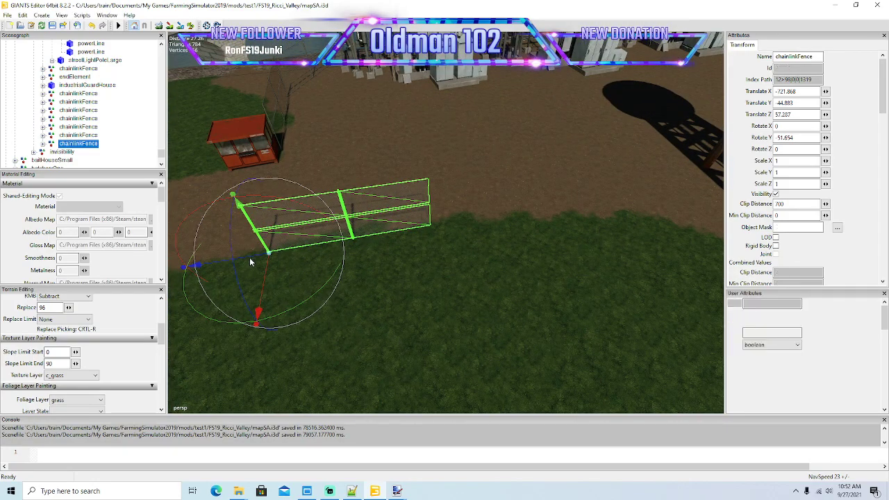
key(ctrl+d)
mouse_move(254, 256)
mouse_down()
mouse_move(436, 263)
mouse_move(421, 265)
mouse_move(481, 286)
mouse_move(470, 272)
mouse_move(464, 280)
mouse_move(508, 308)
mouse_move(492, 296)
mouse_up()
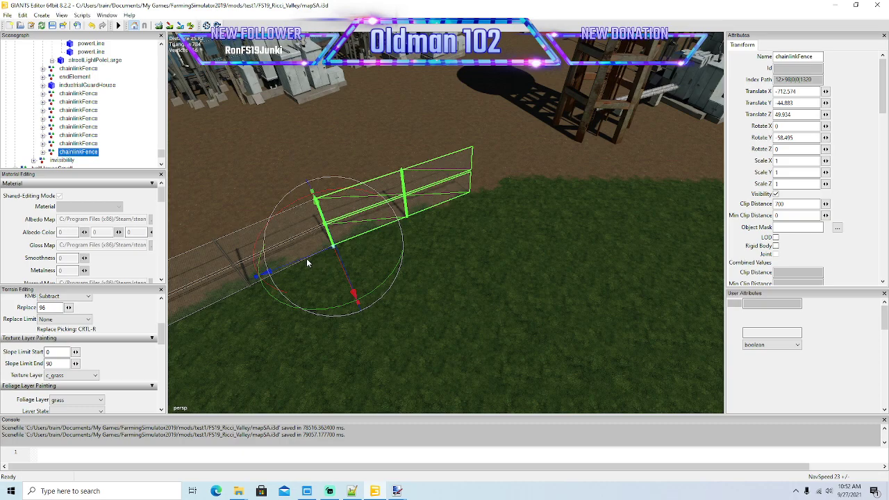
drag(305, 262, 465, 255)
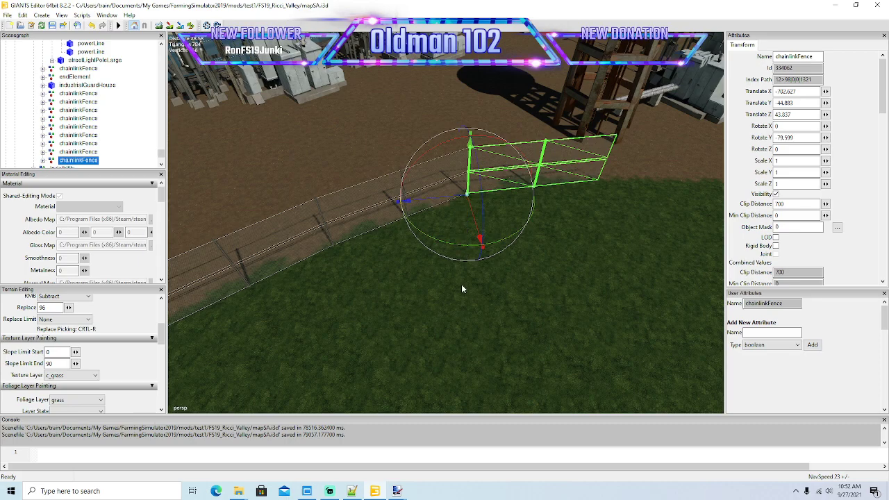
- Duplicate the last chainlinkFence panel to about Translate X -690.893, Z 41.683, and rotate the copy to about Rotate Y -89.926
alt+drag(463, 286, 576, 228)
scroll(575, 228, up, 4)
key(f)
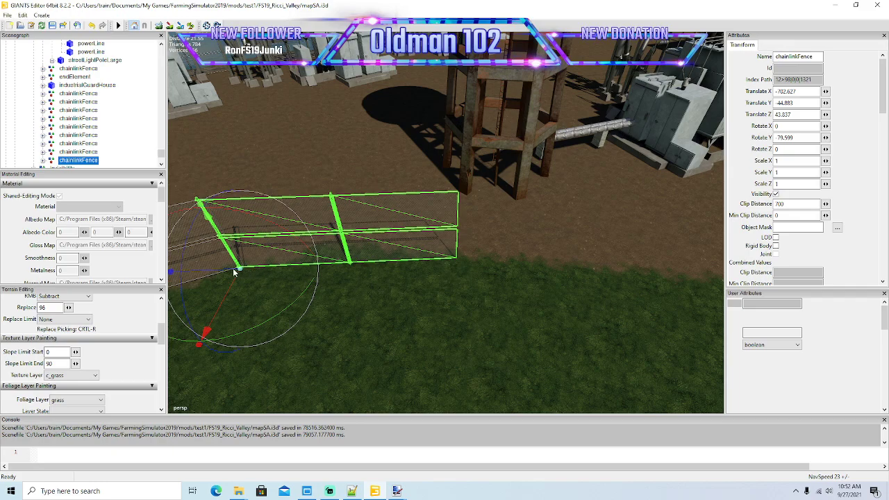
key(ctrl+d)
drag(223, 272, 447, 318)
alt+drag(482, 343, 406, 307)
right_drag(406, 312, 399, 306)
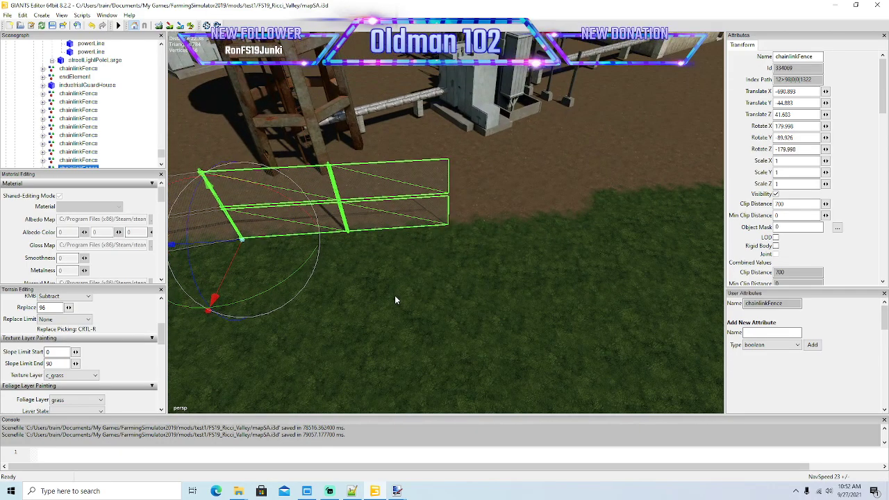
- Duplicate the end chainlinkFence panel along the grass edge to about Translate X -678.974, Z 41.699, rotated to about Rotate Y -81.487
key(ctrl+d)
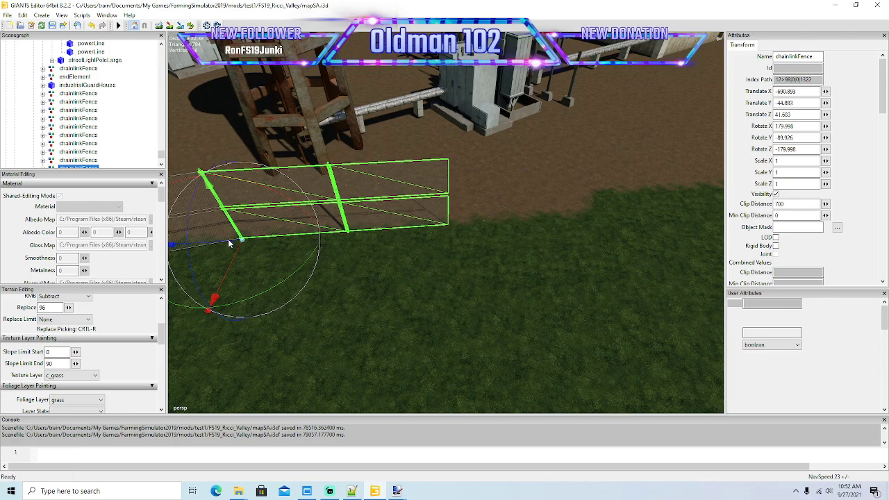
key(ctrl+d)
drag(228, 238, 488, 276)
key(d)
right_drag(487, 297, 442, 277)
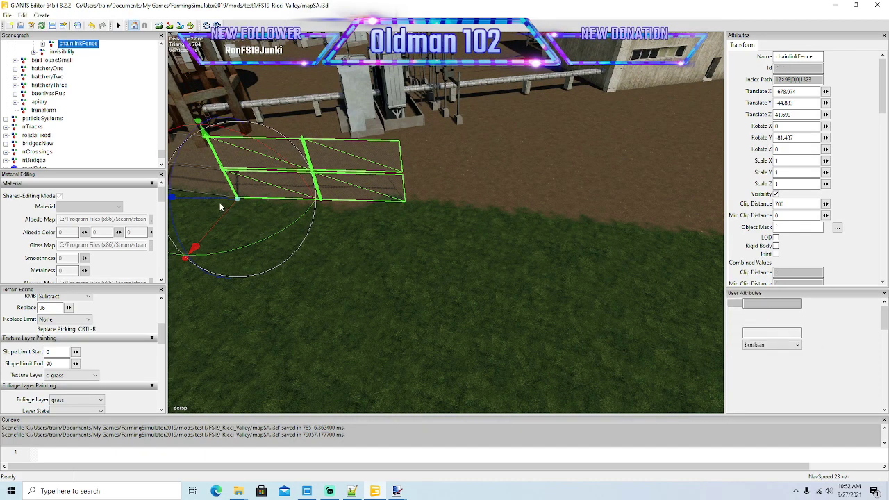
- Add two chainlinkFence copies at about Translate X -667.178 (Rotate Y -87.459) and X -655.318 (Rotate Y -89.189), continuing the fence line
key(ctrl+d)
drag(219, 202, 475, 282)
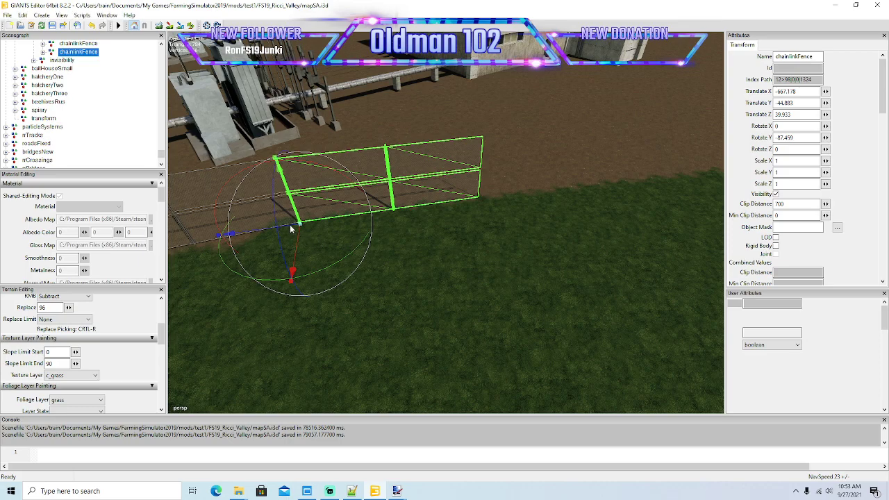
key(ctrl+d)
drag(291, 230, 555, 255)
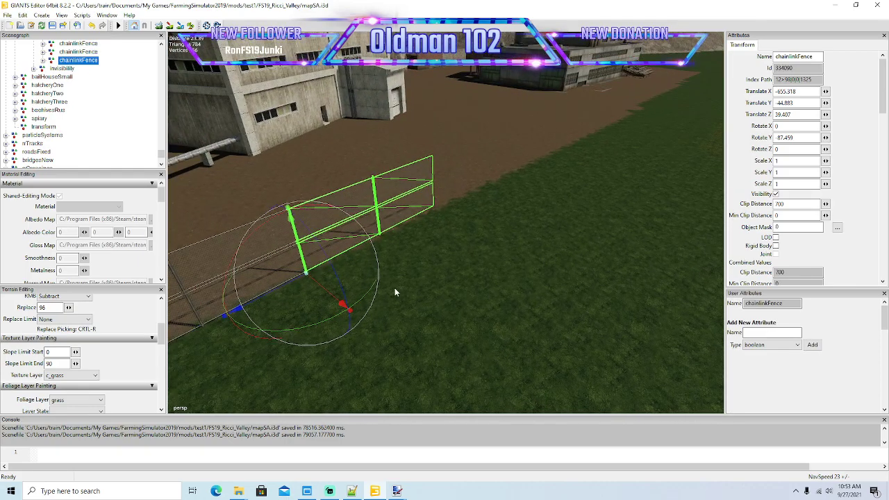
drag(369, 292, 368, 295)
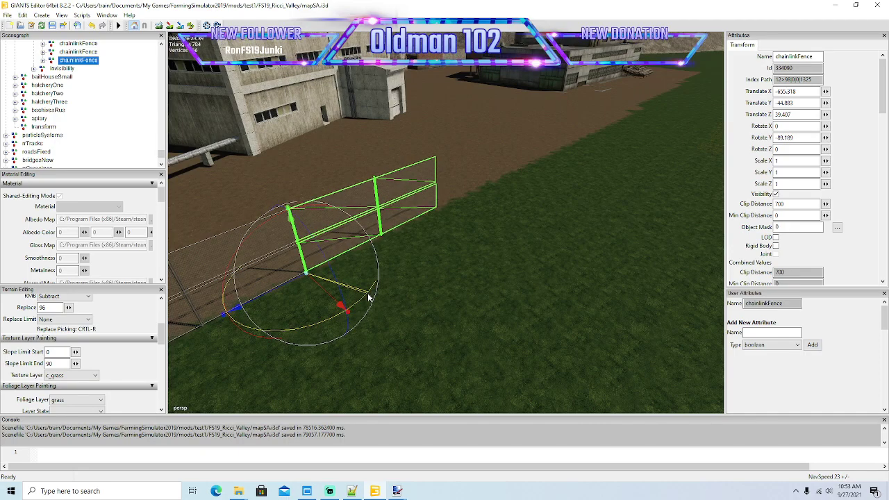
- Duplicate the end chainlinkFence panel to about Translate X -643.353, Z 39.238, and turn the copy to about Rotate Y -89.667
alt+drag(479, 271, 481, 270)
right_drag(481, 273, 366, 318)
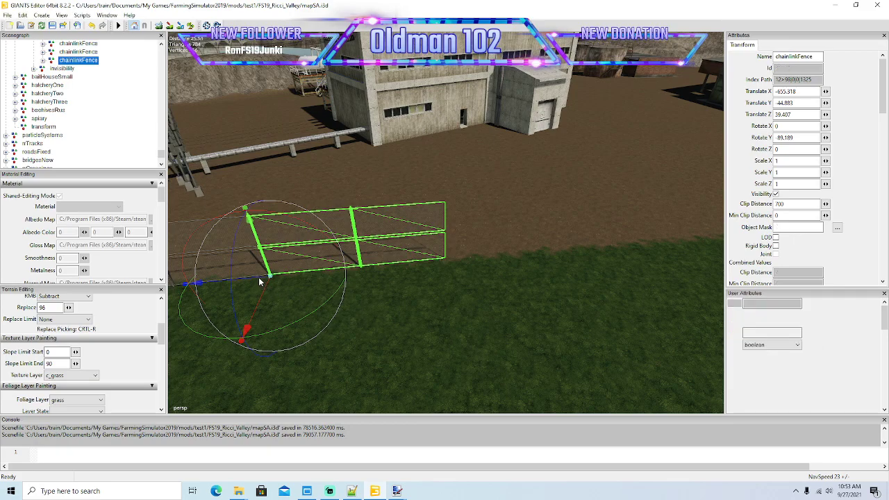
key(ctrl+d)
drag(262, 281, 445, 314)
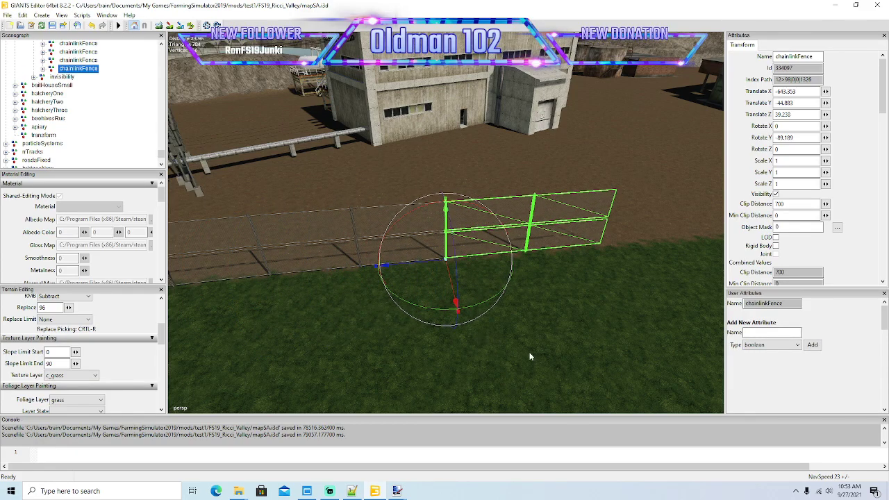
alt+drag(529, 353, 581, 350)
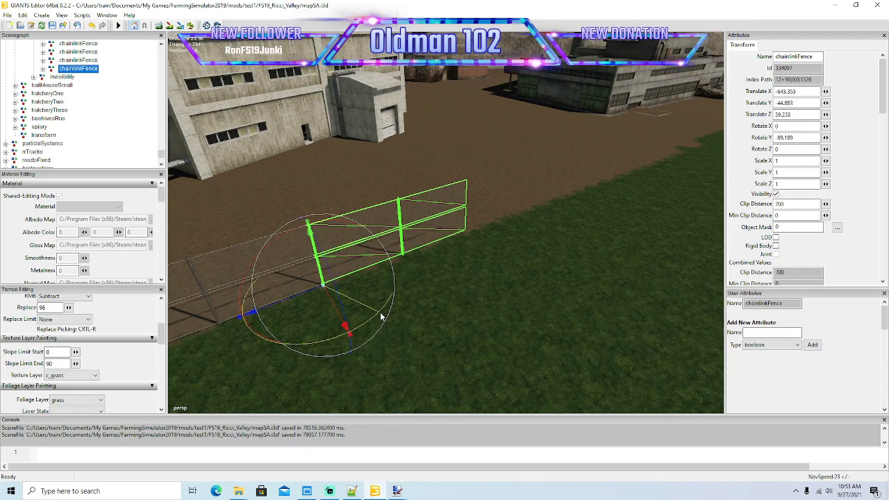
drag(380, 317, 446, 316)
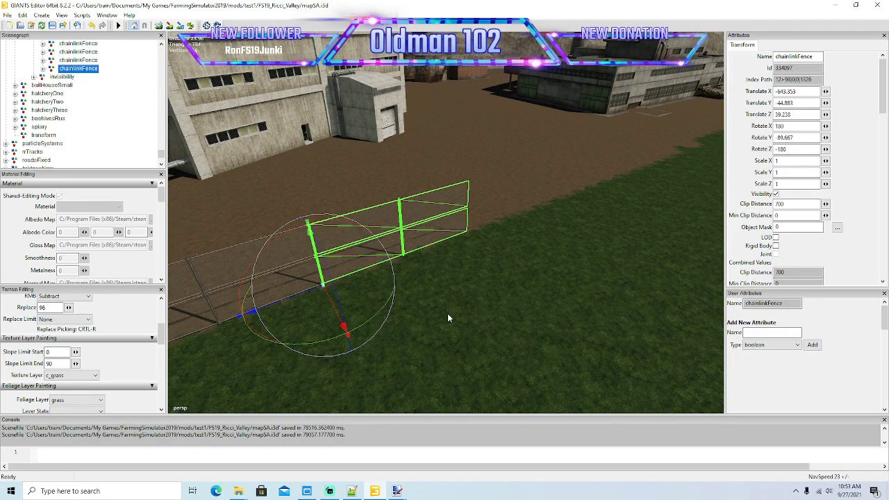
- Extend the fence straight with three chainlinkFence copies at about Translate X -631.59, -619.827 and -608.109
key(ctrl+d)
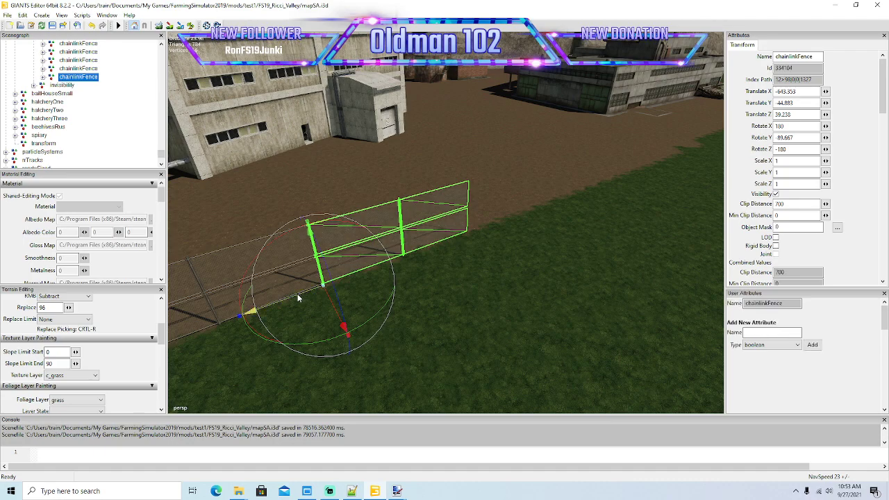
drag(297, 293, 481, 295)
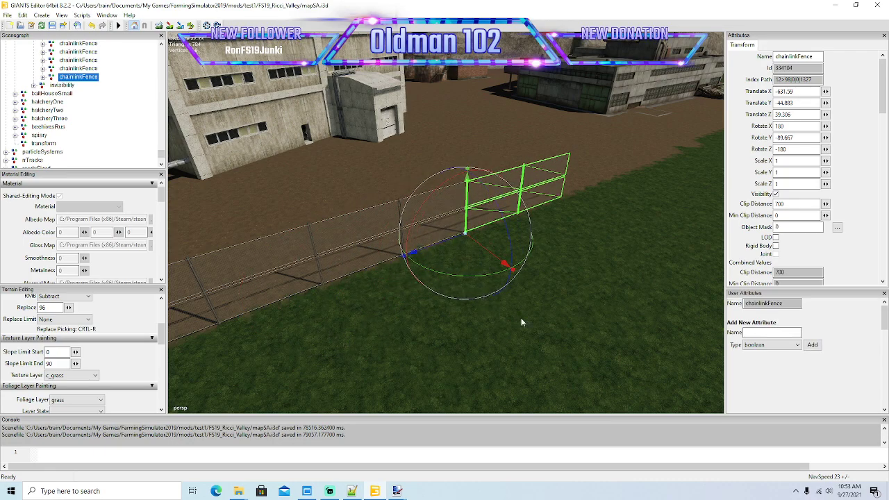
alt+drag(521, 320, 471, 334)
scroll(600, 258, up, 3)
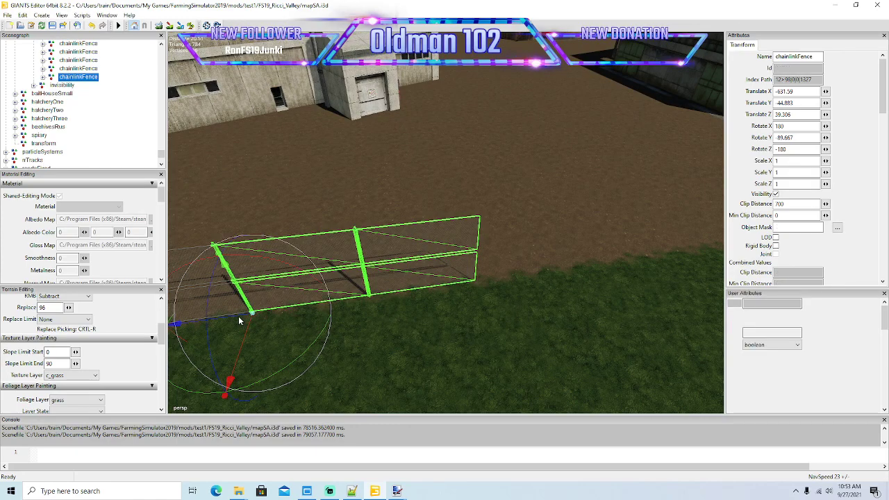
key(ctrl+d)
drag(281, 326, 513, 371)
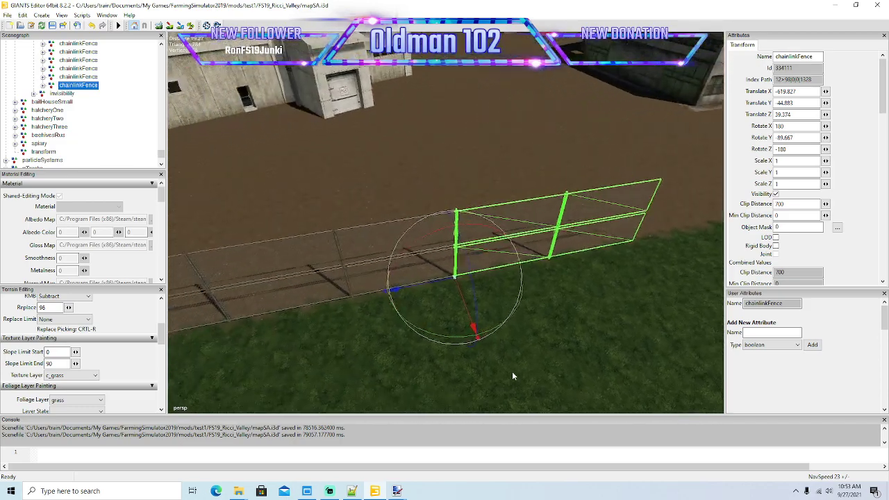
middle_drag(512, 375, 475, 364)
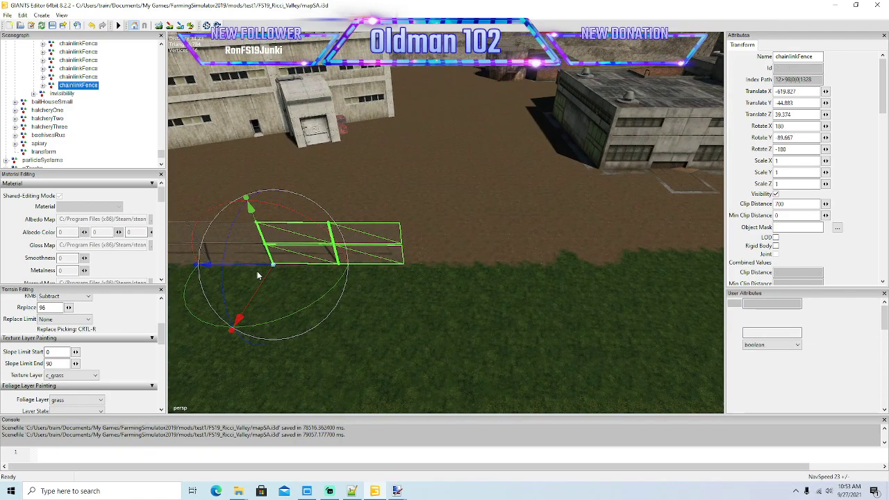
key(ctrl+d)
drag(257, 265, 392, 307)
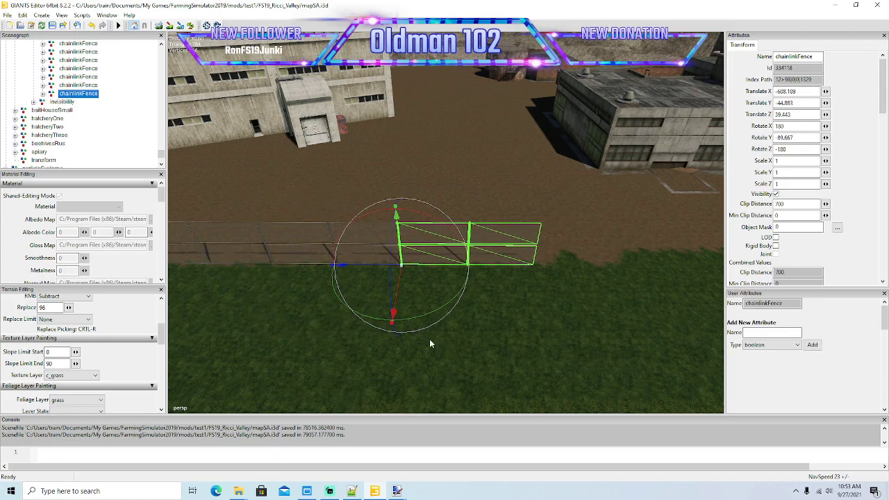
- Duplicate the end chainlinkFence panel to about Translate X -596.202, Z 39.512, and rotate the copy to about Rotate Y -84.271
key(ctrl+d)
drag(377, 267, 521, 296)
alt+middle_drag(521, 295, 380, 290)
drag(370, 285, 386, 313)
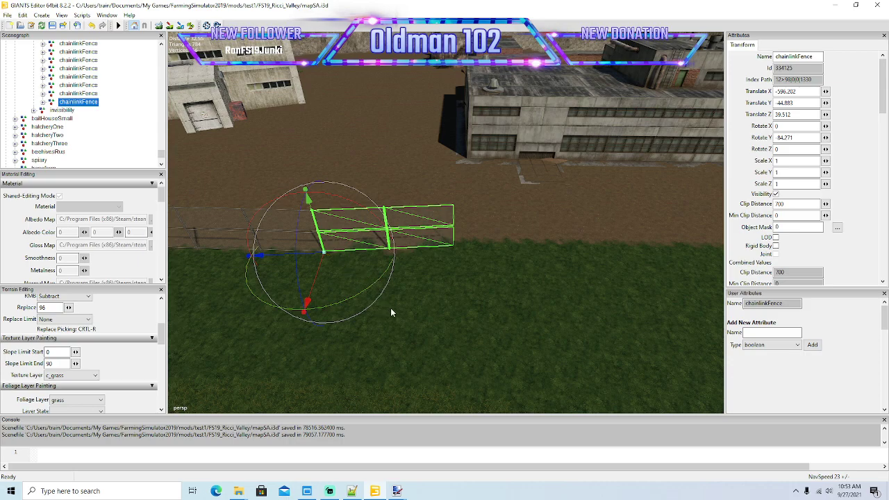
- Add another chainlinkFence copy at about Translate X -584.461, Z 38.334, rotated to about Rotate Y -86.475
key(ctrl+d)
drag(314, 255, 480, 299)
key(Right)
key(d)
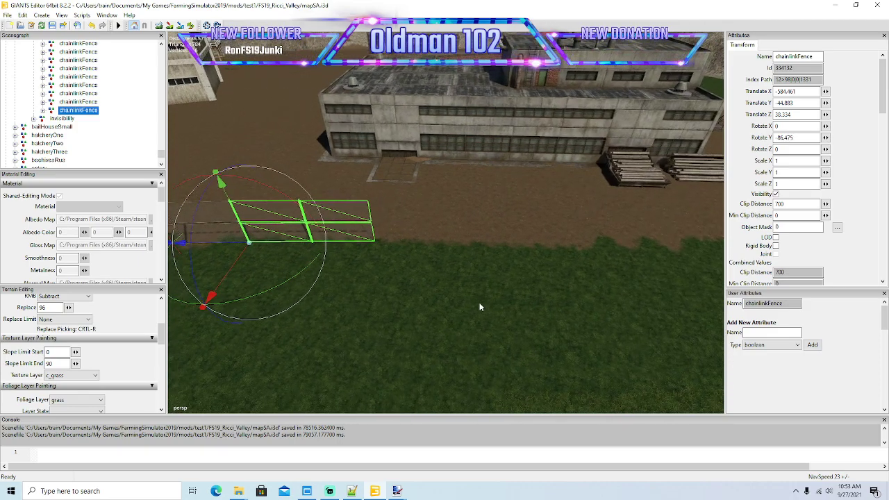
- Add two chainlinkFence copies in front of the long building at about Translate X -572.779 and -561.064, both at about Rotate Y -89.085
key(ctrl+d)
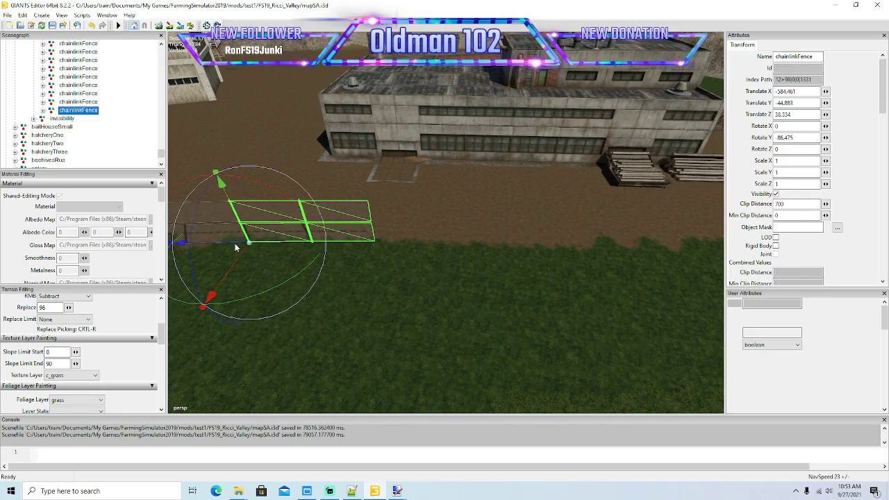
key(ctrl+d)
drag(236, 245, 405, 287)
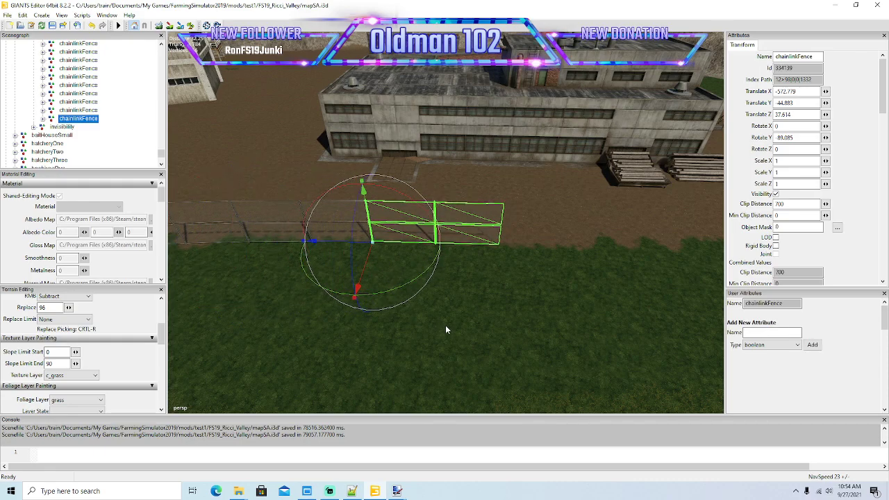
alt+middle_drag(469, 335, 468, 328)
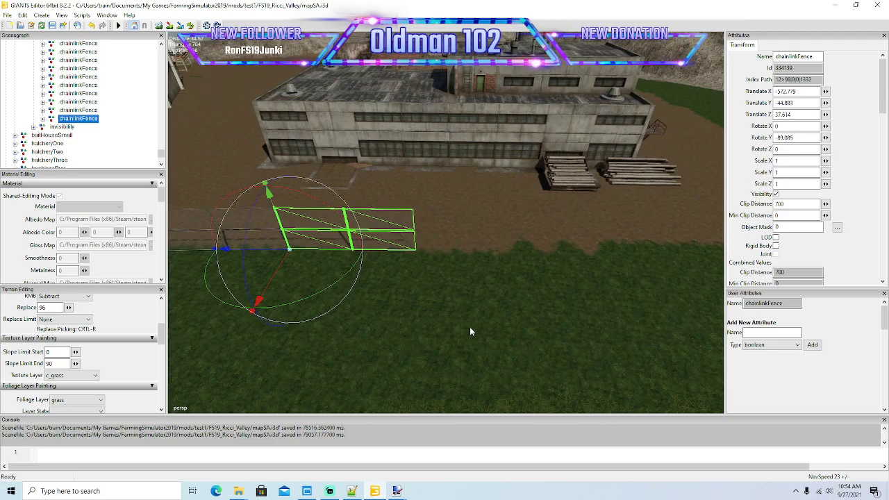
key(ctrl+d)
key(ctrl+d)
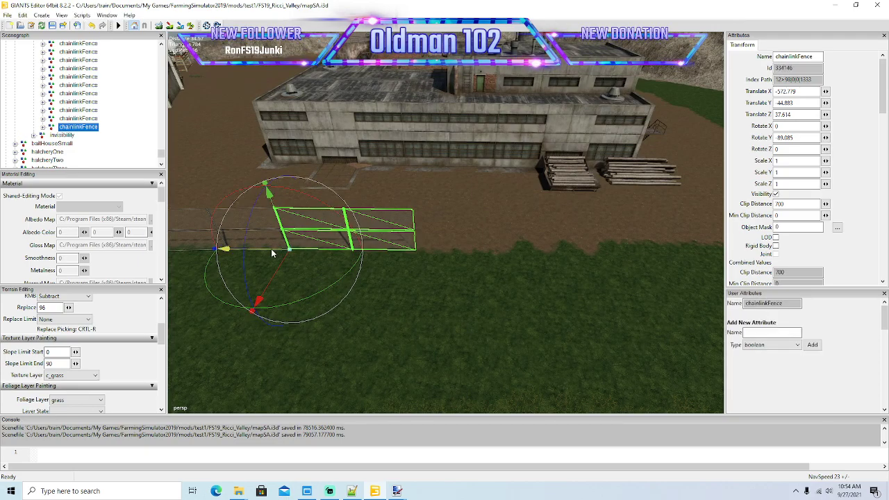
drag(271, 254, 403, 289)
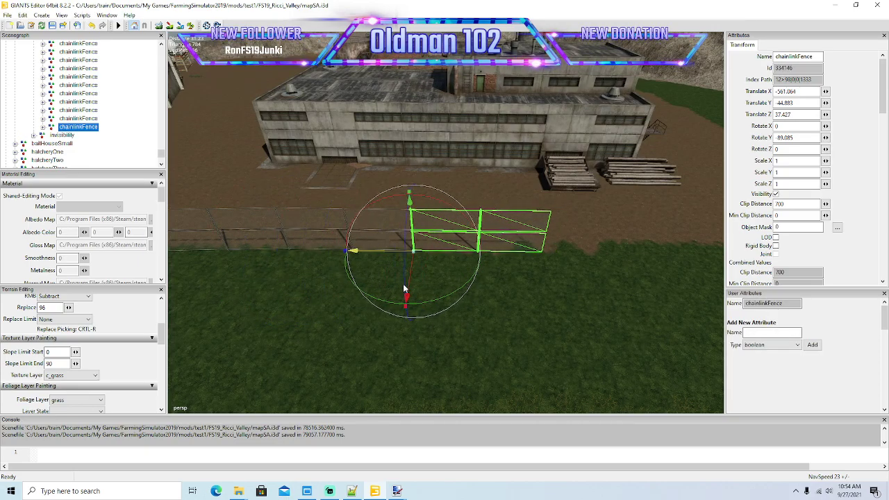
- Duplicate the end chainlinkFence panel to about Translate X -549.452, Z 37.242, and rotate the copy to about Rotate Y -85.742
key(d)
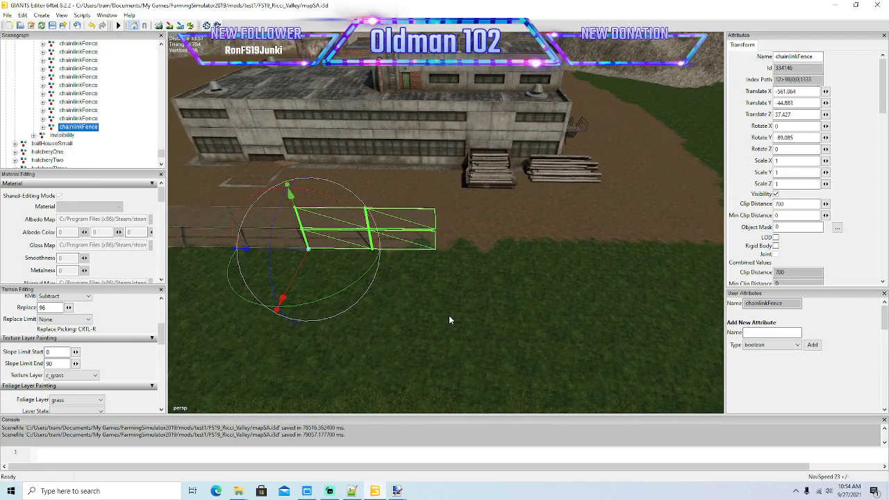
key(ctrl+d)
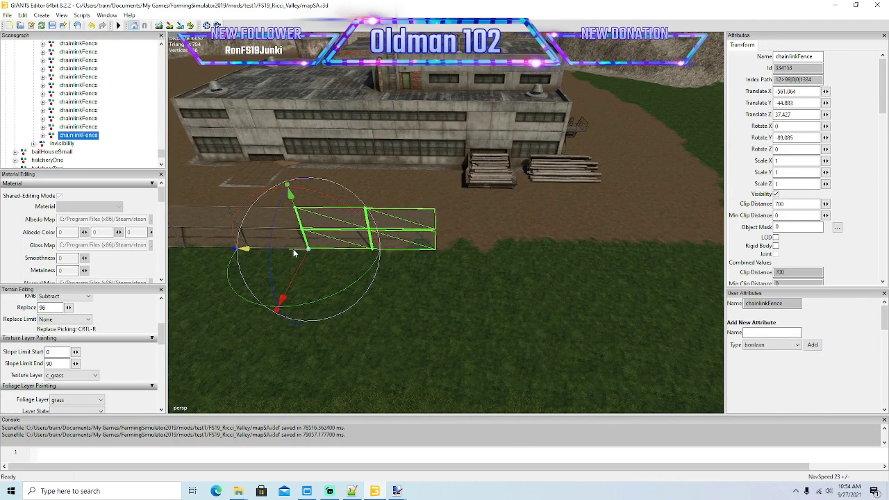
drag(292, 252, 429, 272)
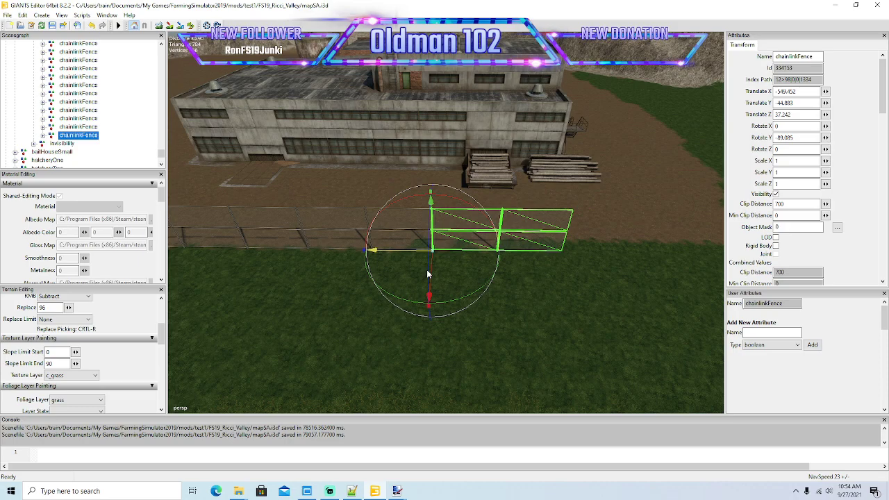
key(d)
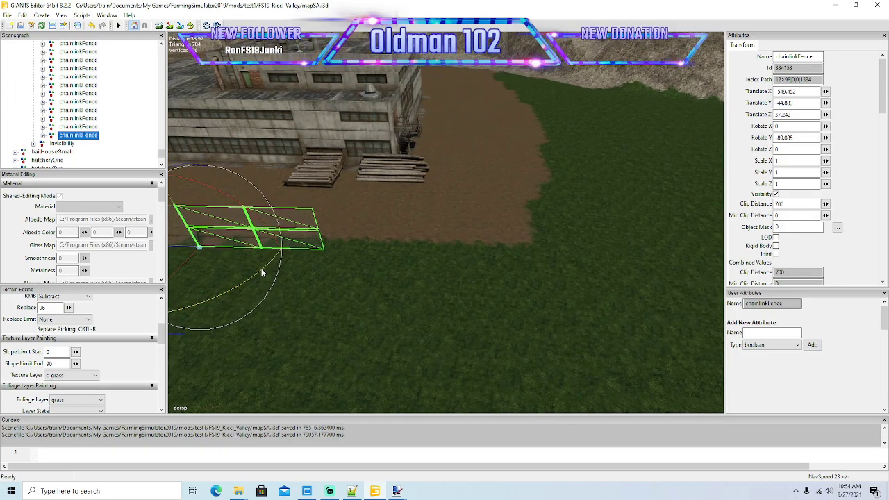
drag(263, 273, 266, 266)
key(a)
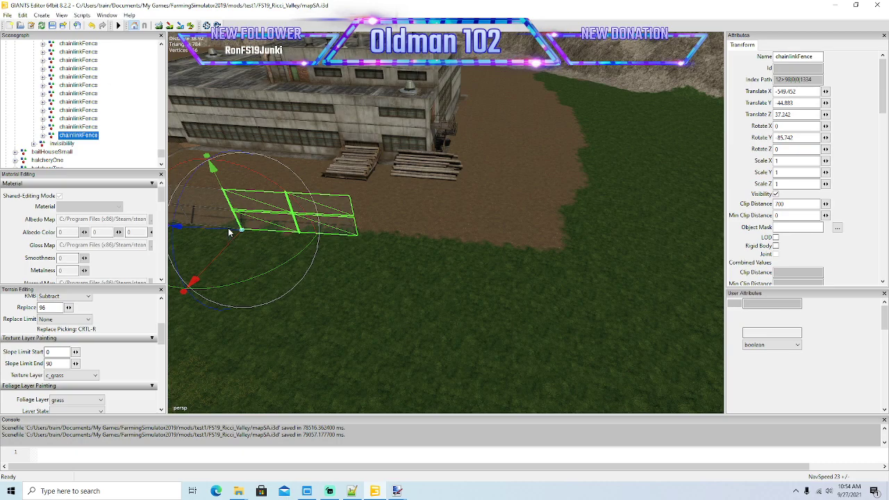
- Extend the fence past the log piles with two chainlinkFence copies at about Translate X -537.793, Z 36.374 and X -526.113, Z 35.504
key(ctrl+d)
drag(231, 231, 347, 261)
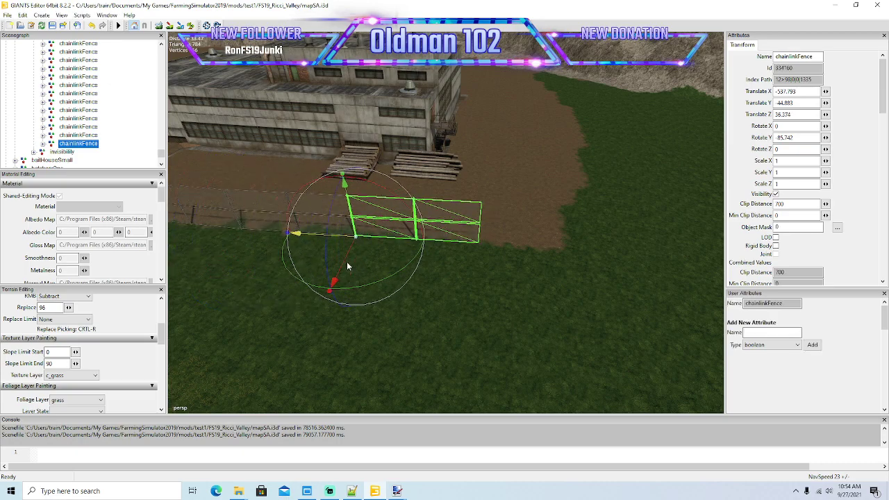
alt+drag(376, 301, 396, 302)
scroll(384, 310, down, 3)
scroll(399, 302, up, 5)
key(ctrl+d)
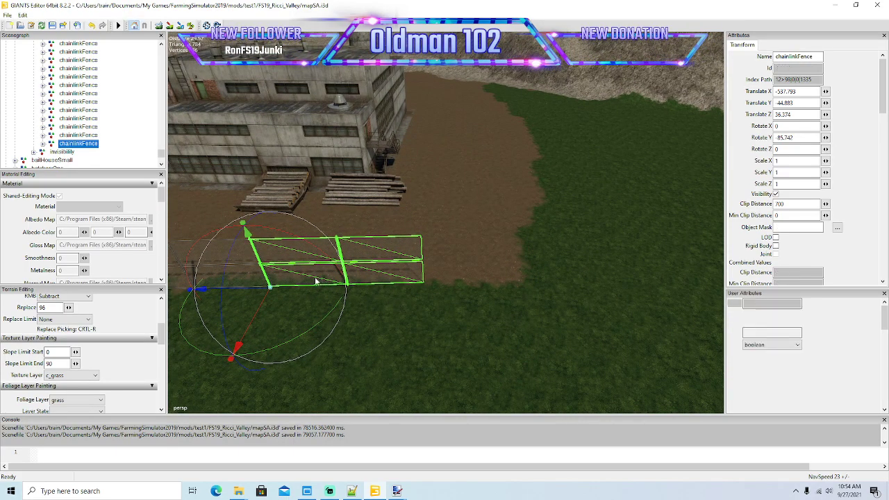
key(ctrl+d)
drag(255, 292, 410, 318)
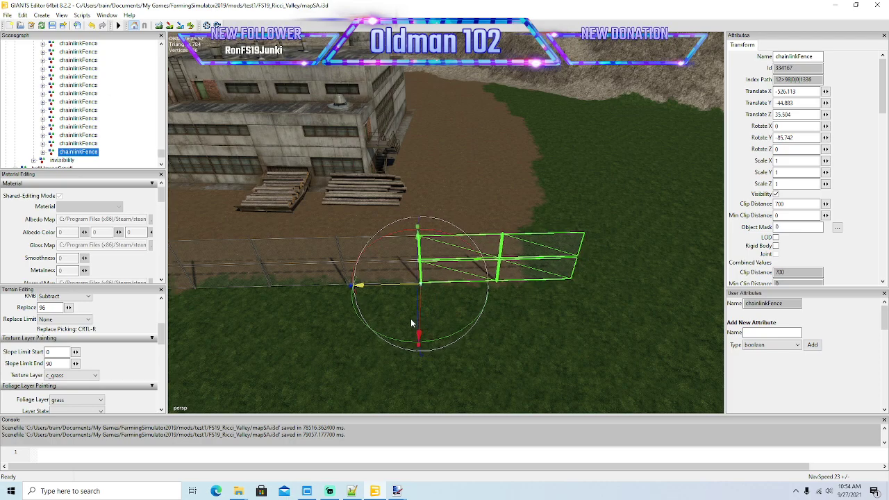
- Duplicate the end chainlinkFence panel to about Translate X -514.119, Z 34.611, and set the copy's Rotate Y to 0 for the corner
scroll(420, 331, down, 5)
scroll(531, 243, up, 3)
alt+drag(531, 243, 502, 270)
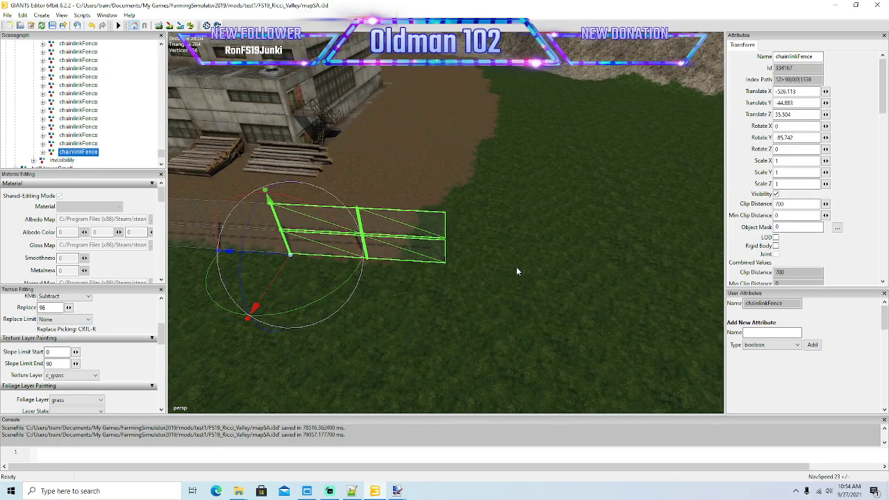
key(ctrl+d)
key(ctrl+d)
drag(281, 257, 450, 287)
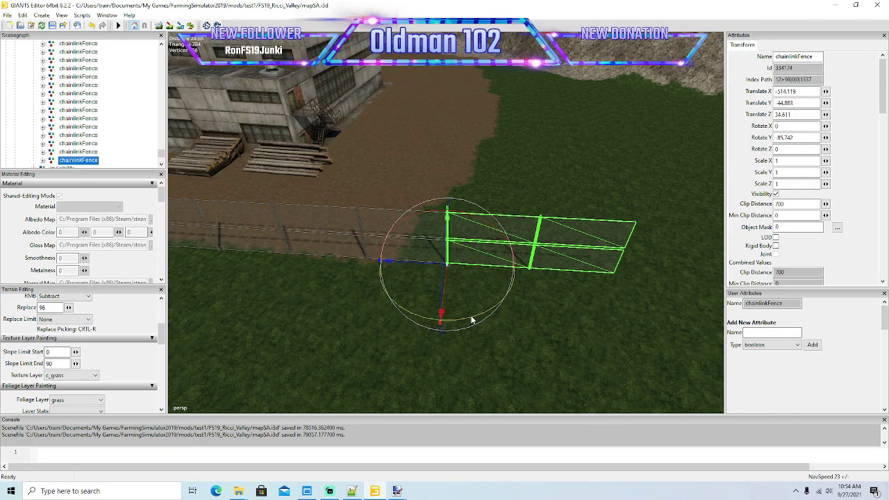
drag(471, 320, 489, 260)
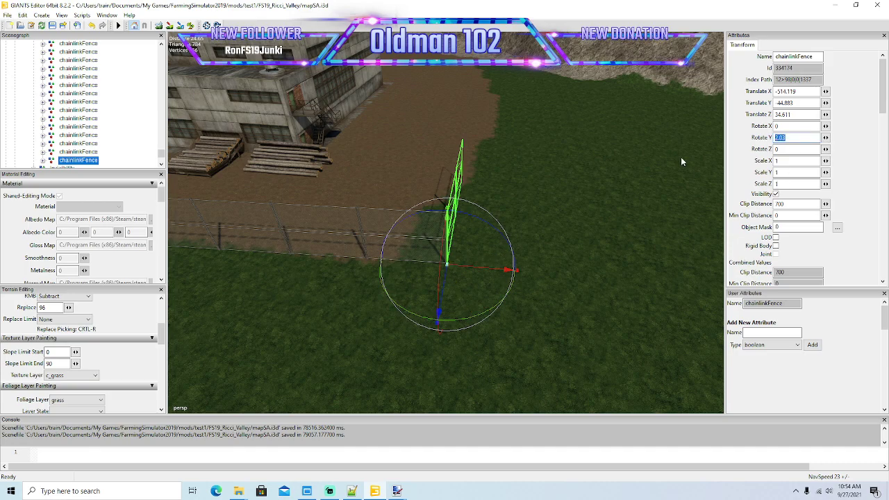
text(0)
key(Return)
- Continue the fence around the corner with two chainlinkFence copies at Translate X -514.119, about Translate Z 22.66 and 10.881
alt+drag(598, 264, 632, 213)
key(f)
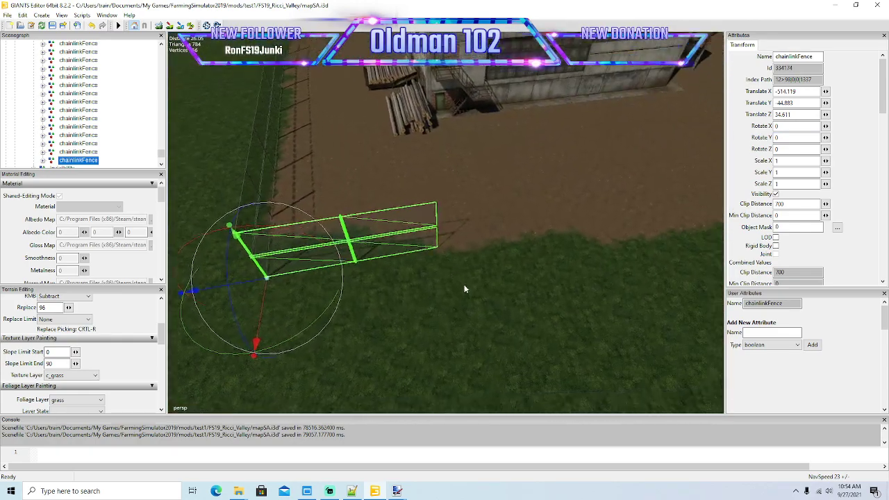
alt+drag(464, 286, 471, 287)
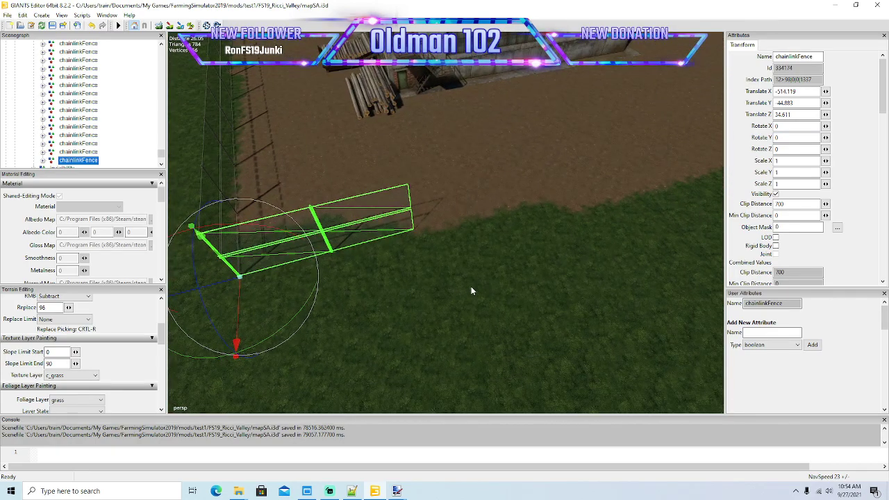
key(ctrl+d)
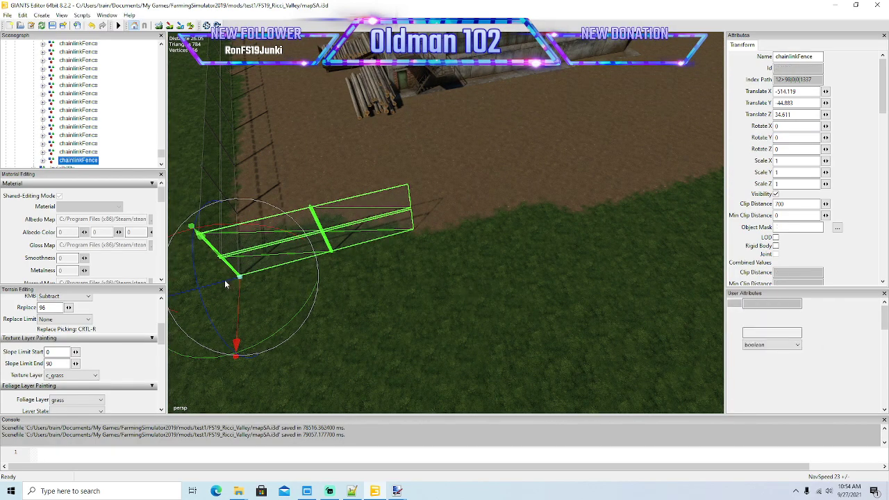
drag(225, 284, 396, 280)
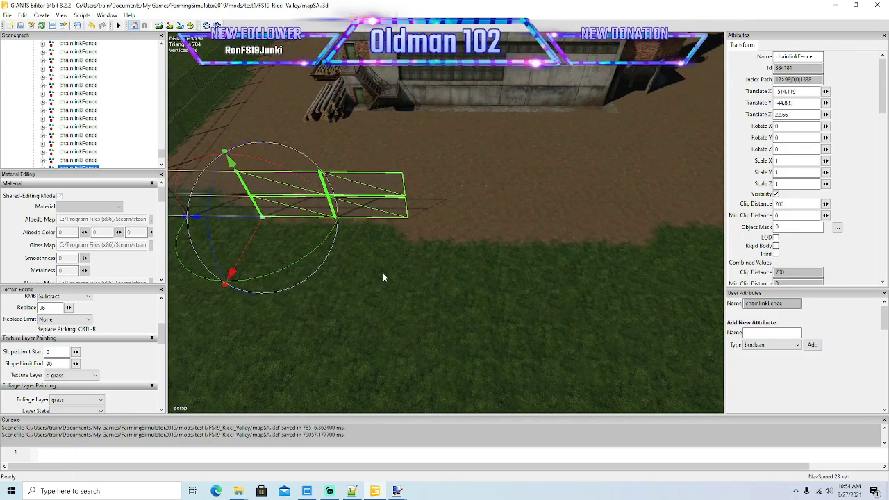
key(ctrl+d)
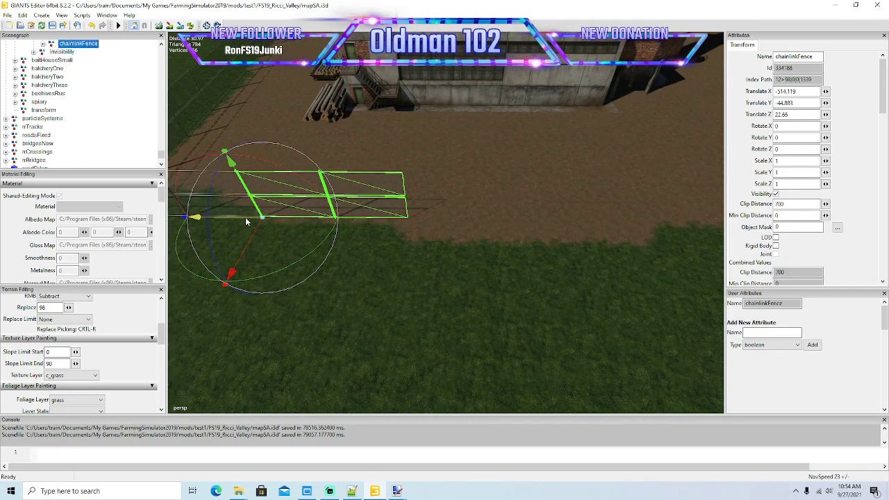
drag(245, 218, 401, 250)
alt+middle_drag(397, 249, 401, 253)
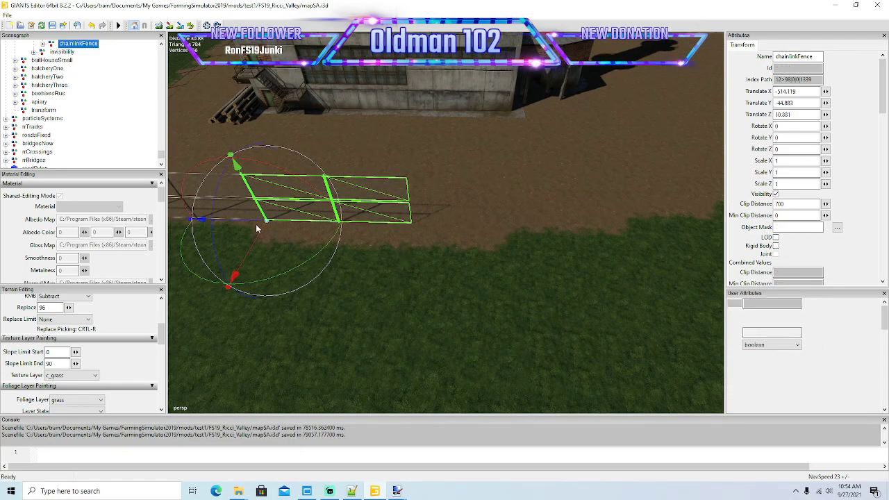
- Extend the same fence side with two more chainlinkFence copies at about Translate Z -0.792 and -12.596
key(ctrl+d)
drag(252, 220, 406, 257)
key(d)
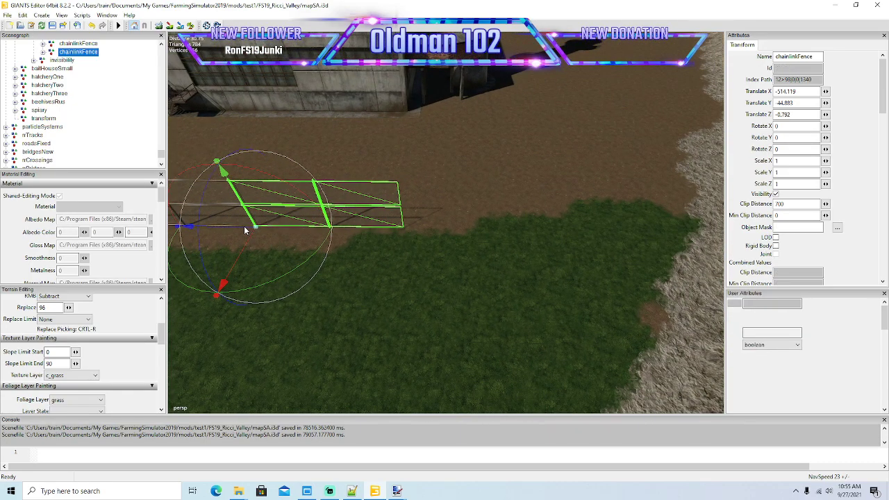
key(ctrl+d)
drag(253, 231, 397, 251)
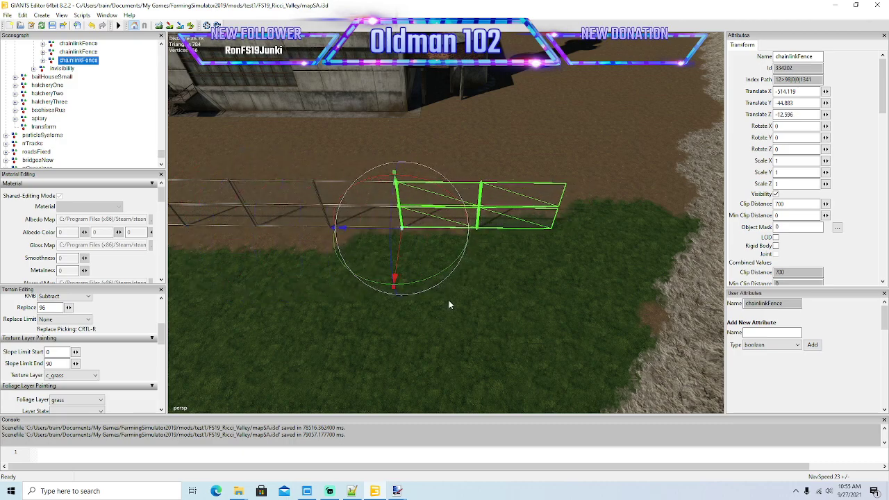
- Add one more chainlinkFence copy up to the edge of the rocky slope at about Translate Z -24.432
key(ctrl+d)
key(ctrl+d)
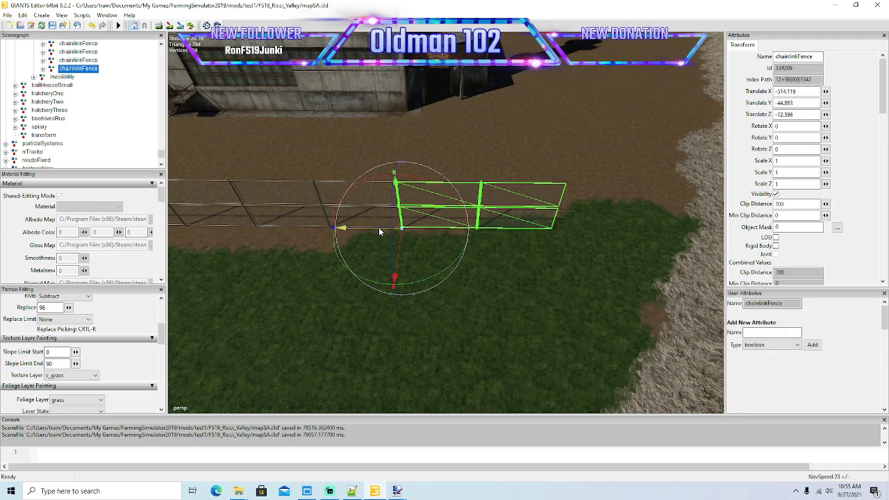
drag(378, 227, 579, 240)
scroll(659, 225, up, 4)
scroll(583, 240, down, 4)
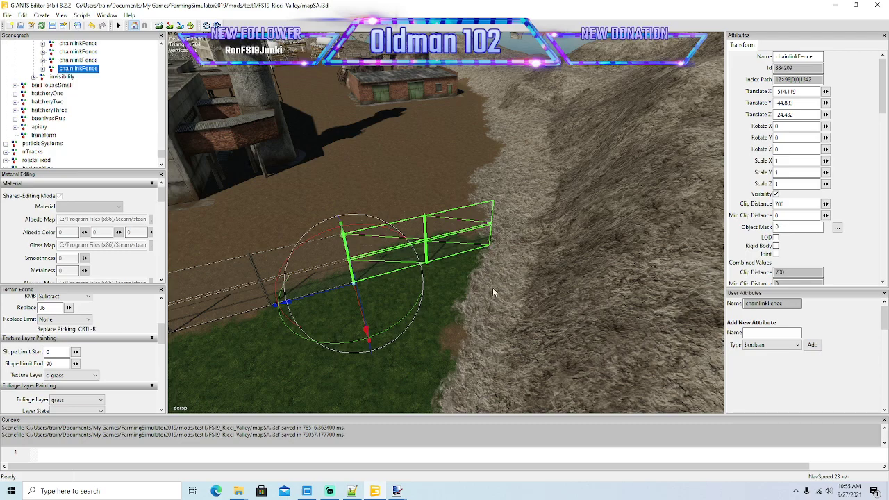
- Duplicate the end chainlinkFence panel to about Translate Z -36.151 and turn the copy along the rocky slope to about Rotate Y 64.947
mouse_move(492, 289)
alt+mouse_down()
mouse_move(513, 262)
mouse_move(481, 286)
alt+mouse_up()
scroll(513, 262, up, 3)
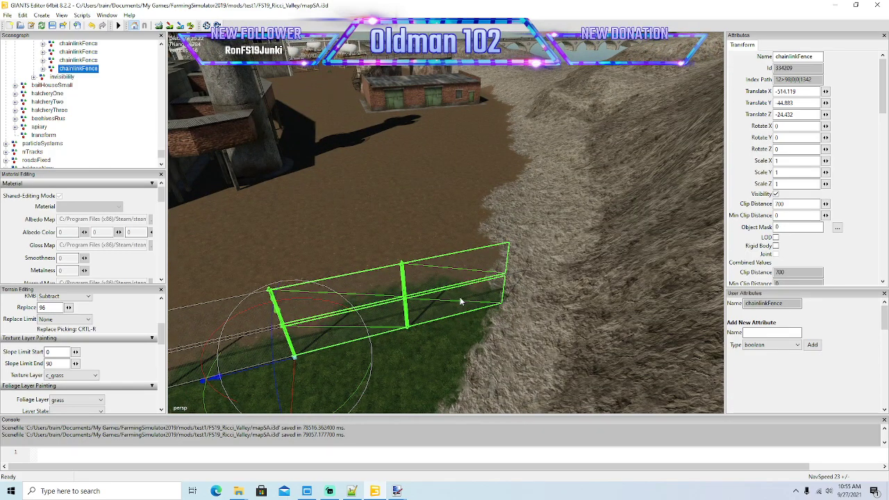
key(ctrl+d)
key(ctrl+d)
drag(290, 362, 405, 383)
scroll(614, 301, up, 5)
scroll(405, 383, down, 5)
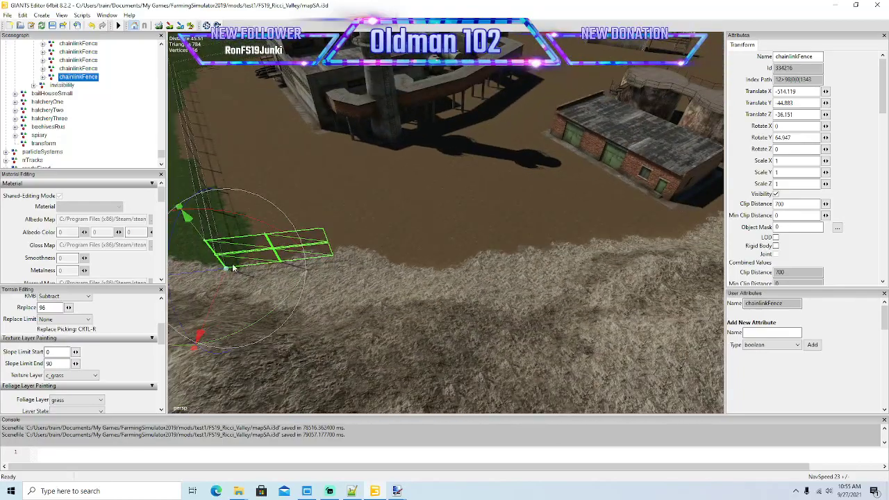
- Align the corner chainlinkFence panel with the previous one at about Translate X -514.172, Z -36.176, and rotate it to about Rotate Y 67.096
drag(219, 272, 257, 264)
right_drag(342, 310, 291, 307)
drag(400, 264, 334, 257)
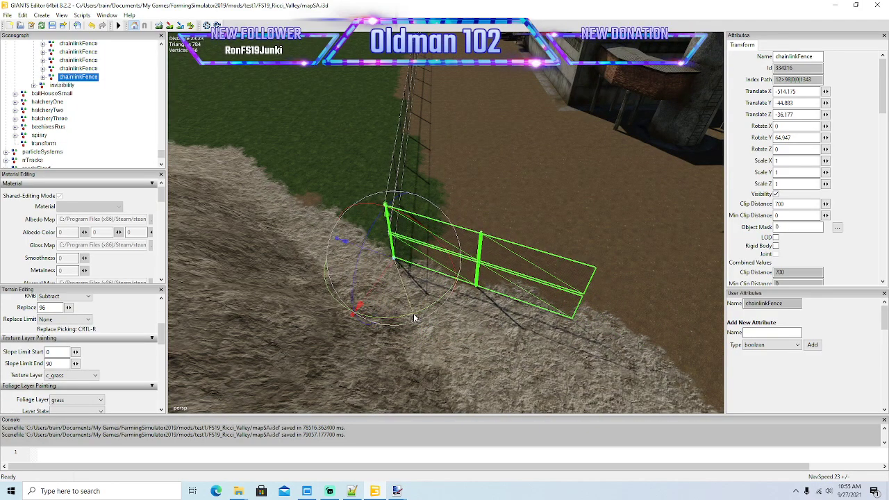
drag(414, 317, 513, 335)
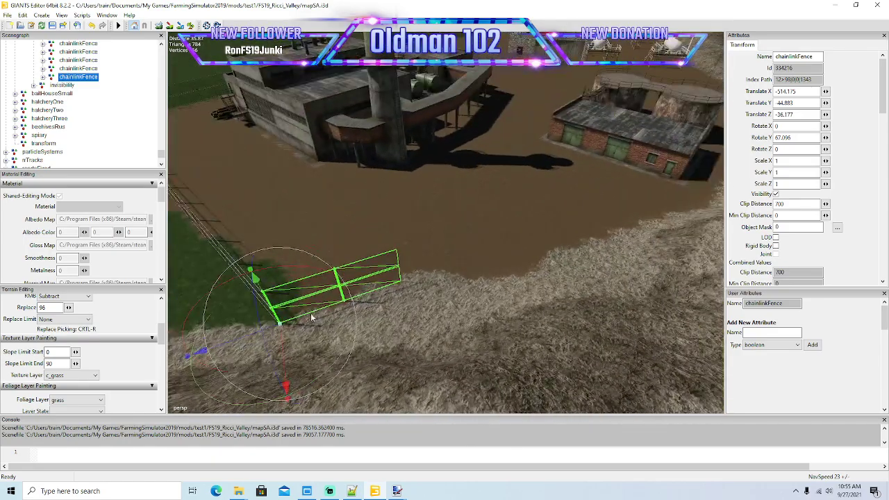
drag(267, 328, 349, 308)
scroll(391, 328, down, 3)
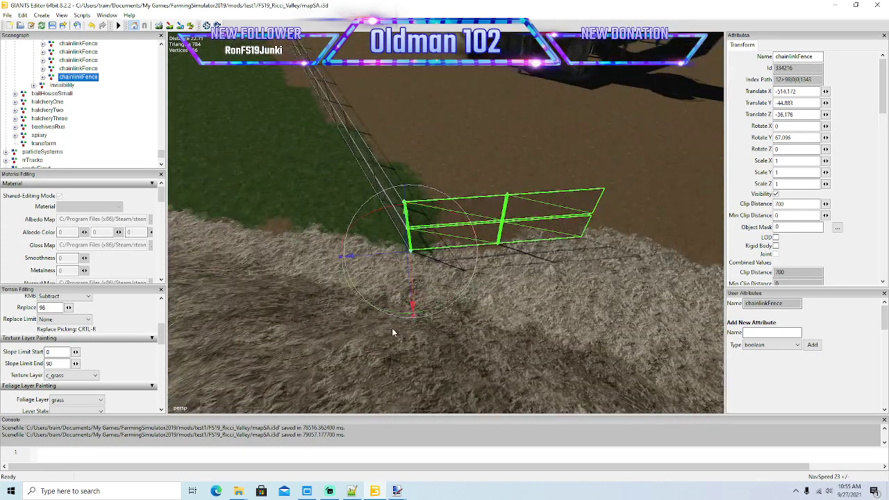
- Run the fence along the slope with two chainlinkFence copies at about Translate X -525.066, Z -40.778 and X -535.933, Z -45.37
alt+middle_drag(392, 328, 378, 325)
alt+drag(379, 324, 341, 309)
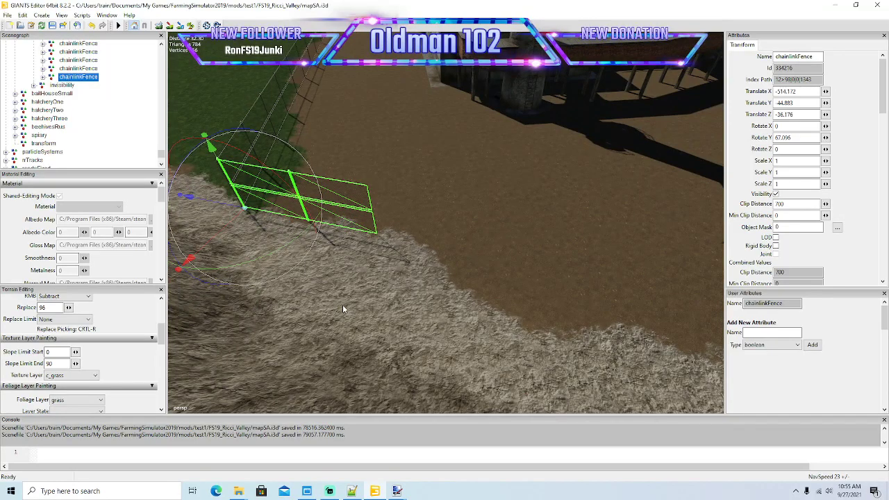
key(ctrl+d)
key(ctrl+d)
drag(216, 202, 409, 304)
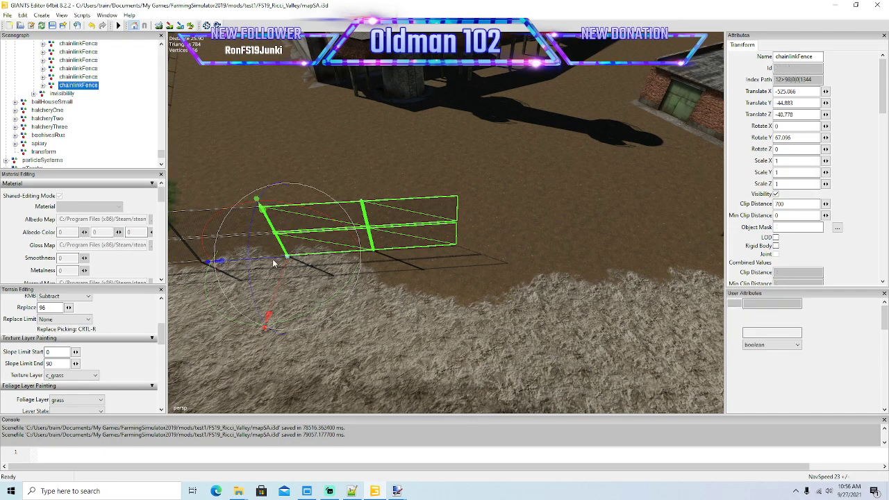
key(ctrl+d)
drag(273, 257, 453, 285)
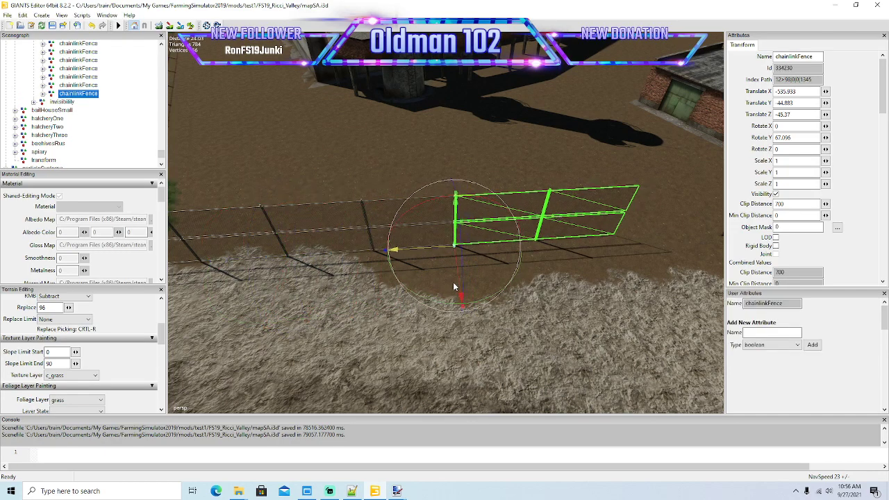
- Extend the fence to the brick building with two chainlinkFence copies at about Translate X -546.803, Z -49.962 and X -557.734, Z -54.58
key(Right)
right_drag(455, 288, 451, 291)
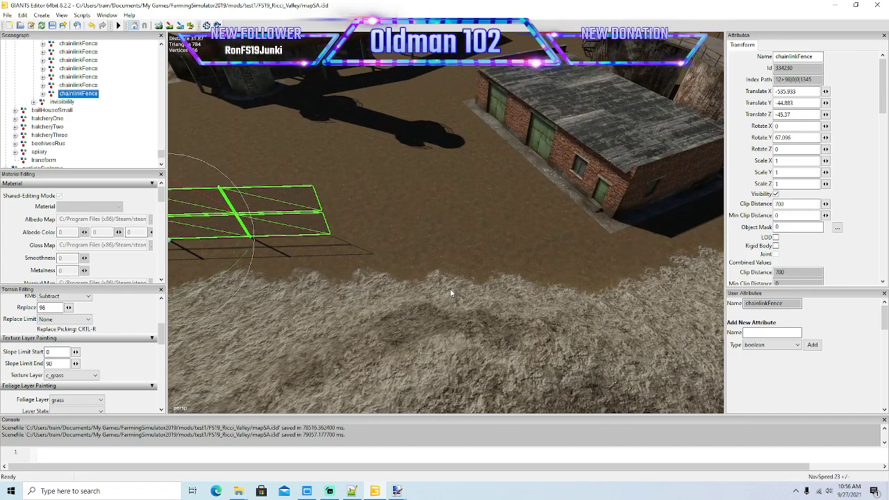
key(ctrl+d)
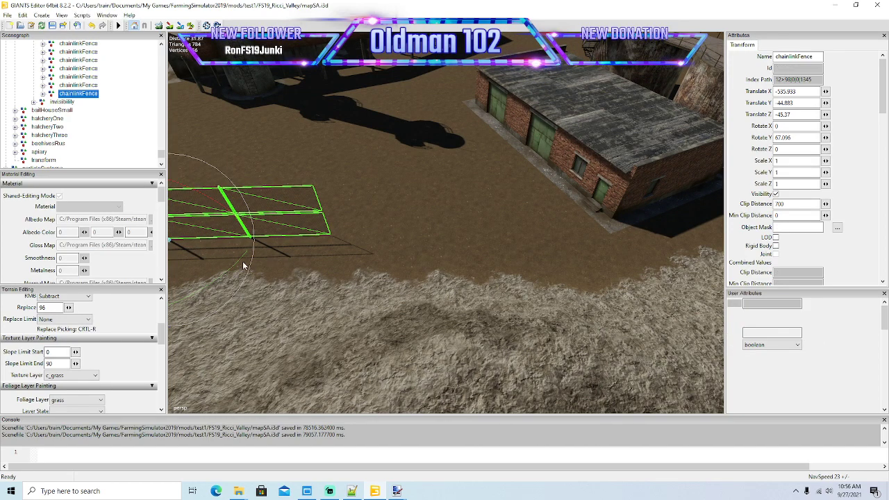
alt+drag(243, 266, 365, 258)
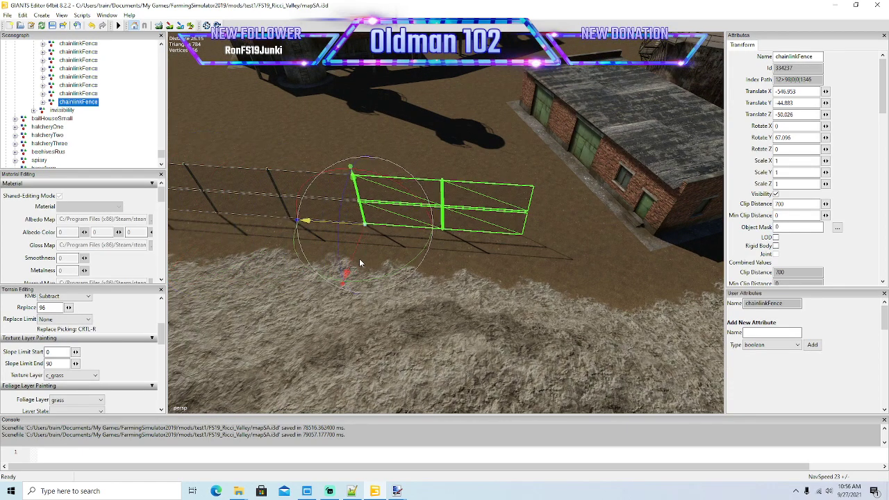
key(ctrl+d)
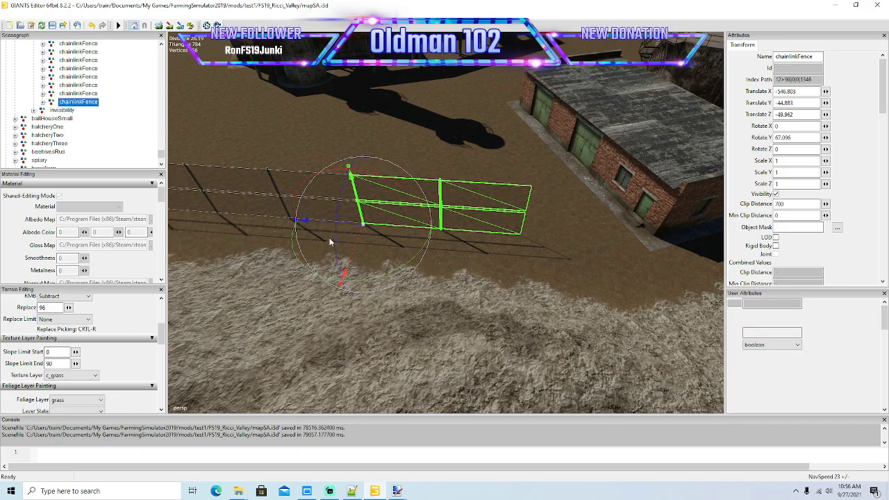
drag(326, 225, 563, 267)
- Shorten the last chainlinkFence panel at the brick building's corner by setting its Scale Z to 0.8
scroll(560, 253, up, 3)
middle_drag(563, 267, 523, 286)
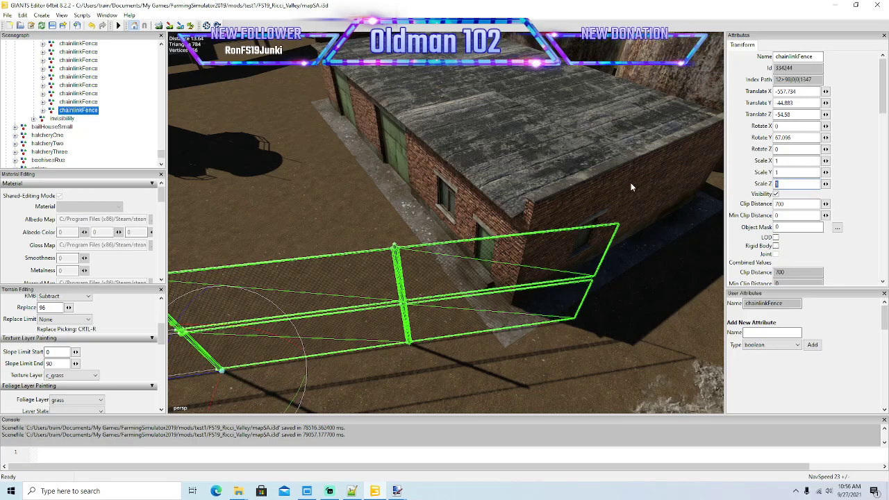
text(.8)
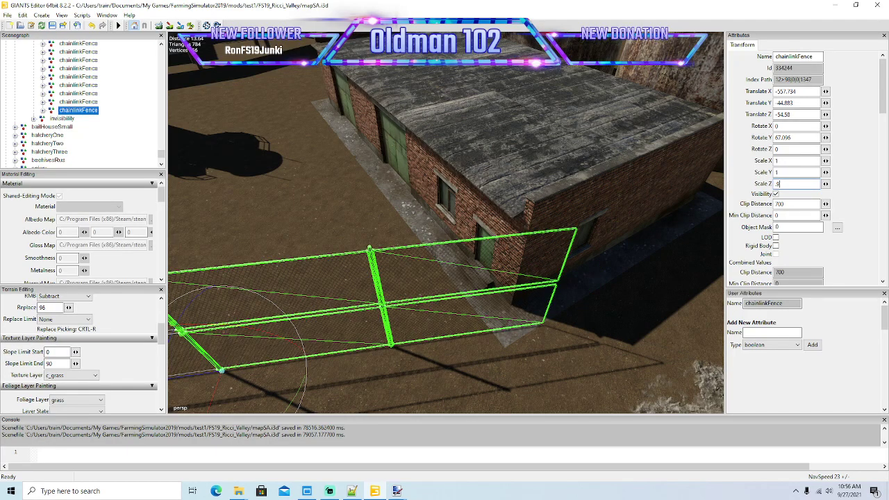
key(BackSpace)
text(8)
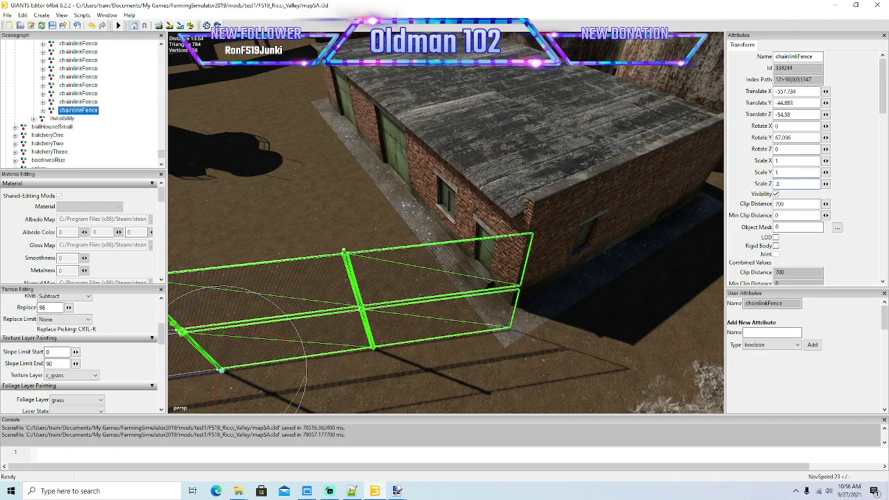
- Duplicate the endElement post and move the copy to the fence end at the brick building, about Translate X -566.133, Z -58.605
scroll(105, 78, up, 2)
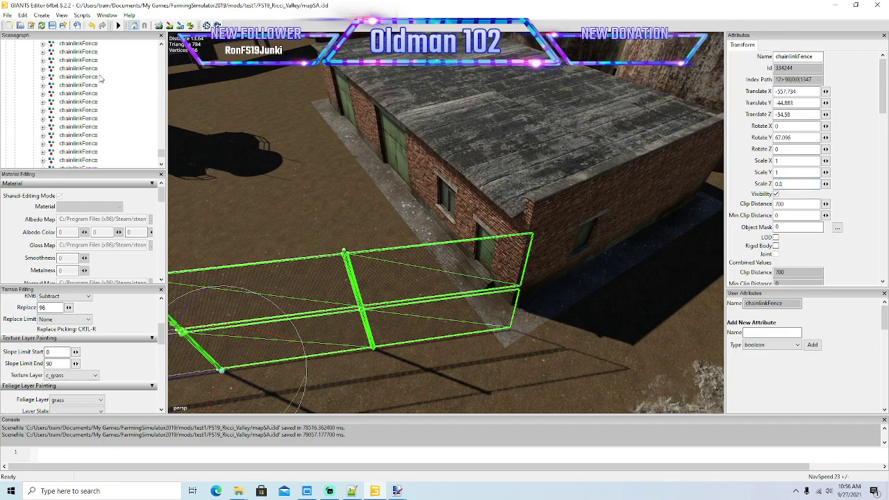
scroll(93, 87, up, 2)
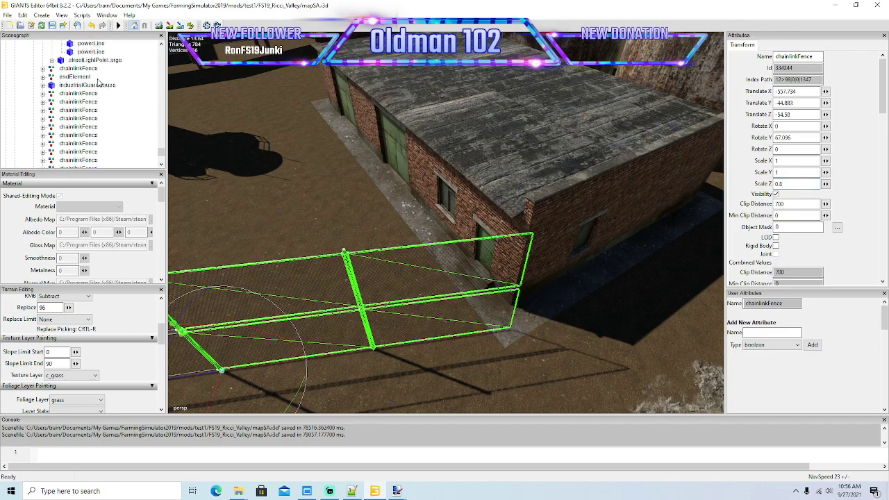
click(69, 76)
scroll(279, 129, down, 10)
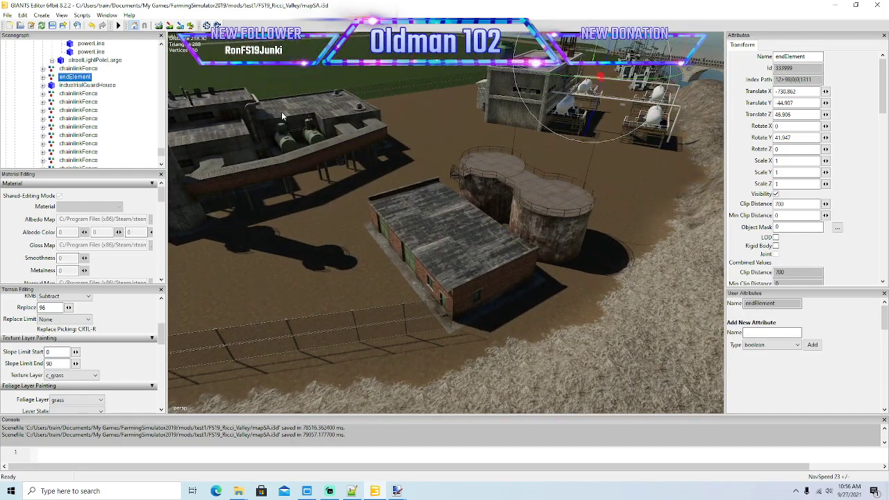
click(595, 72)
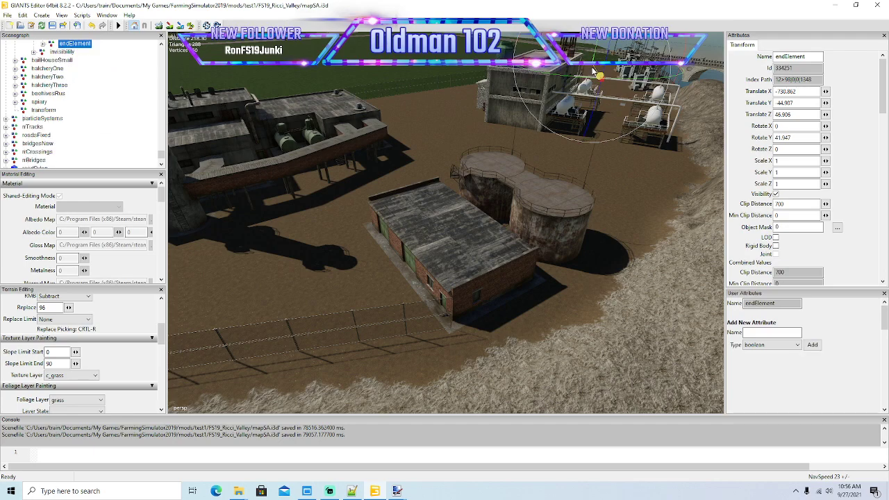
drag(595, 72, 638, 213)
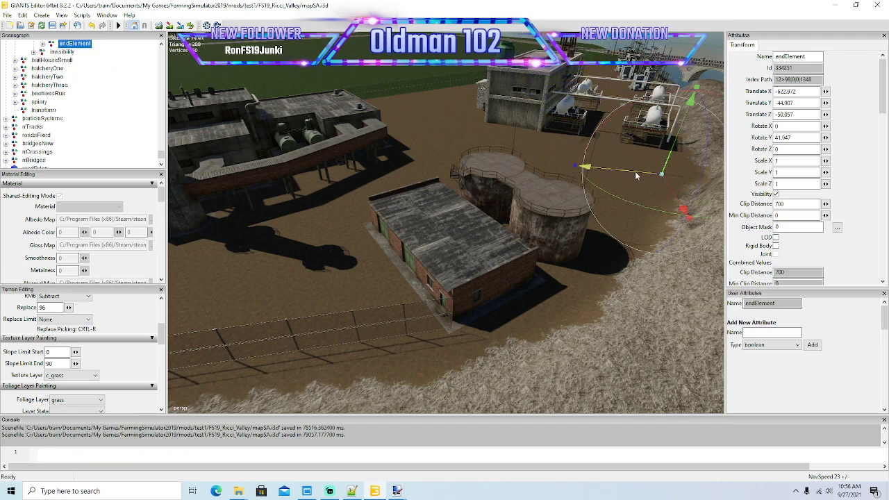
drag(635, 175, 379, 479)
alt+drag(534, 380, 510, 380)
scroll(603, 375, up, 5)
drag(317, 257, 486, 380)
- Rotate the copied endElement post to about Rotate Y 66.749 to line up with the fence
right_drag(587, 380, 479, 397)
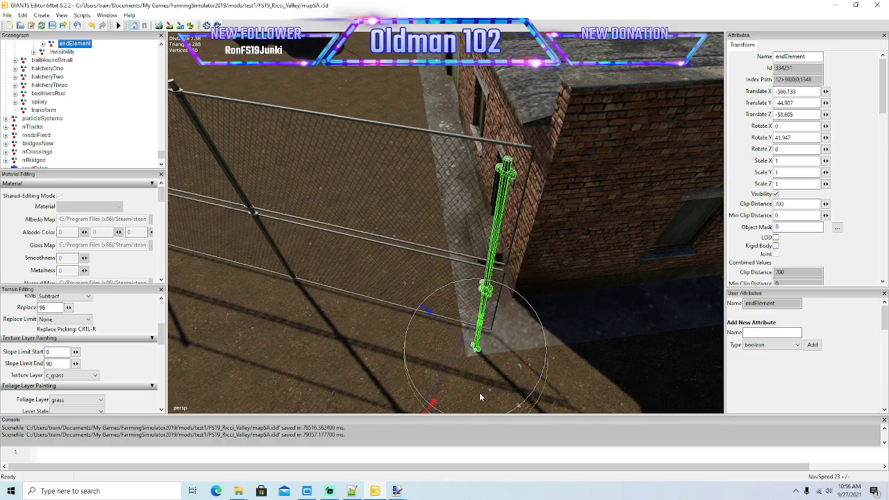
right_drag(620, 383, 522, 384)
drag(512, 379, 539, 360)
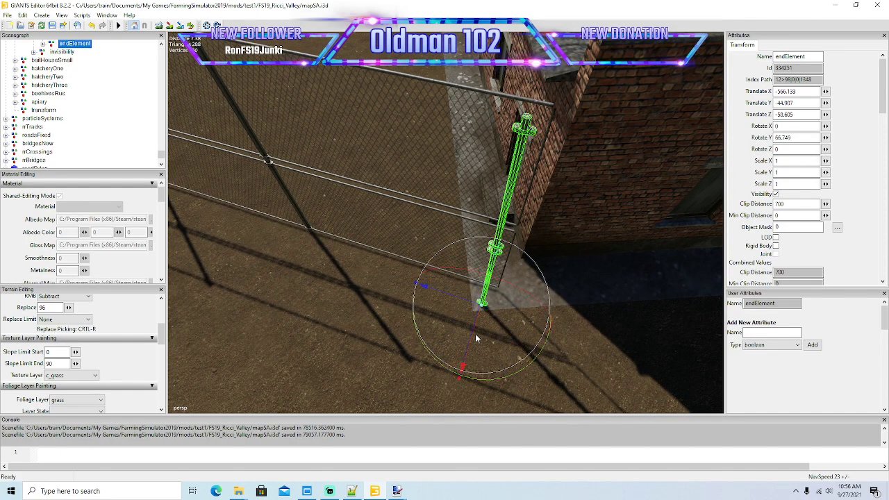
- Move the copied endElement post onto the fence panel's end at the brick building, about Translate X -566.555, Z -58.317
drag(478, 340, 483, 293)
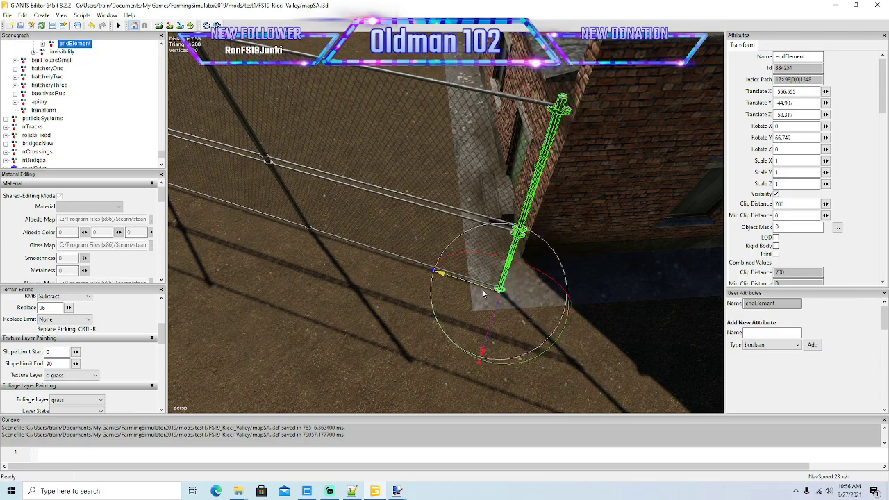
- Paint the c_roughDirt texture over the grass inside the fence line beside the chimney building
scroll(445, 317, down, 5)
alt+drag(444, 316, 342, 247)
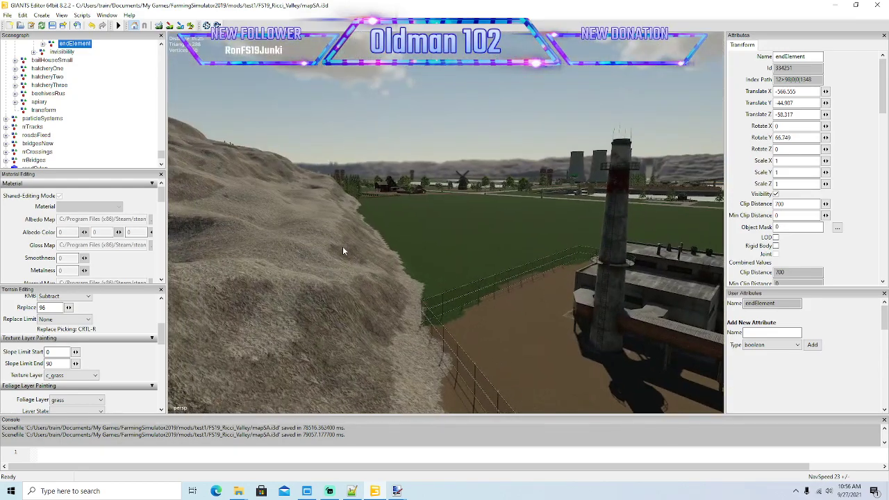
scroll(342, 246, up, 4)
right_drag(342, 246, 432, 364)
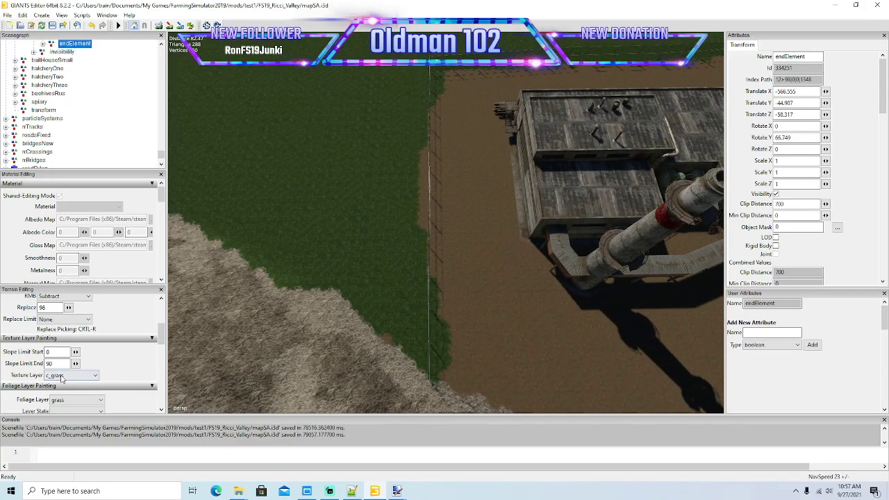
click(62, 376)
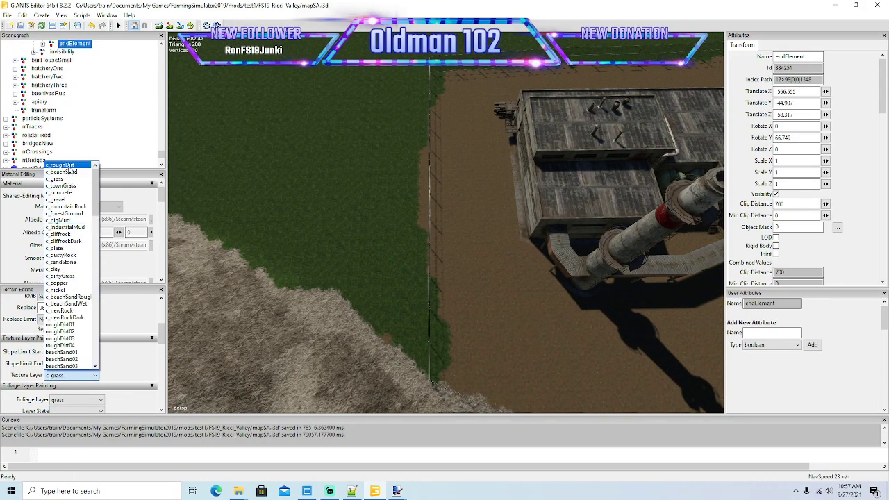
click(68, 165)
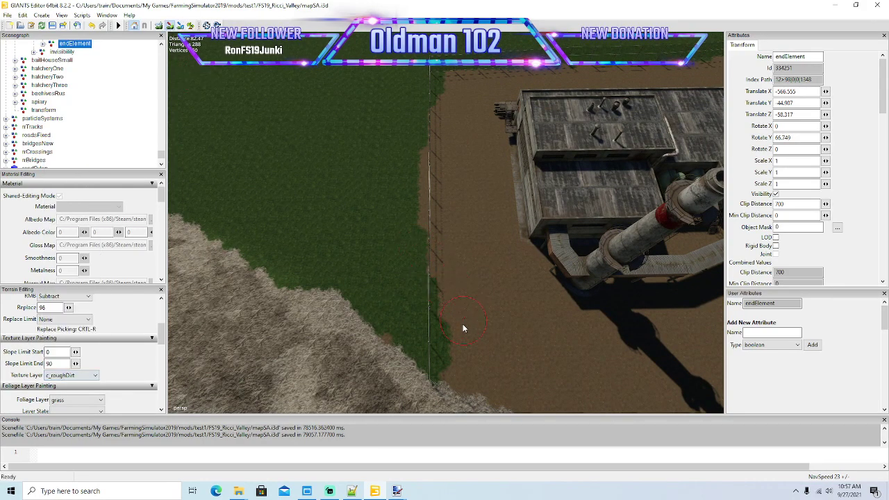
drag(447, 337, 449, 287)
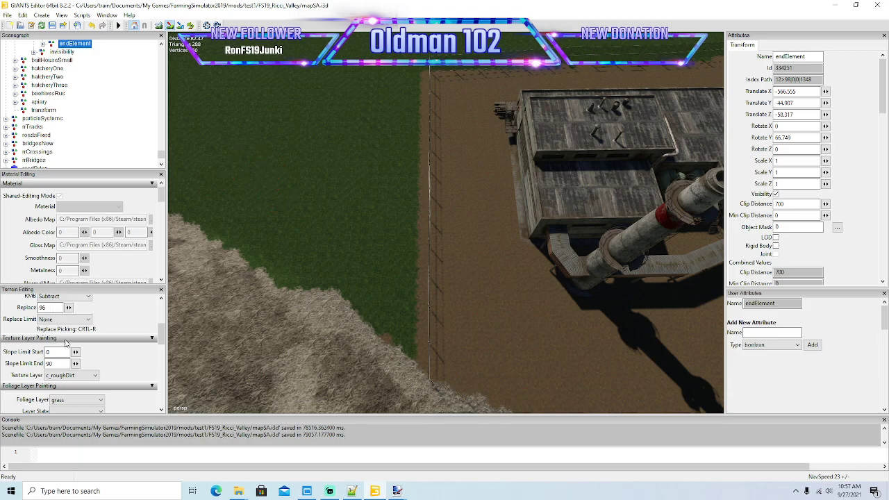
- Paint the c_grass texture over the dirt strip just outside the same fence, up to the fence line
mouse_move(161, 338)
mouse_down()
mouse_move(162, 325)
mouse_move(161, 342)
mouse_up()
click(95, 356)
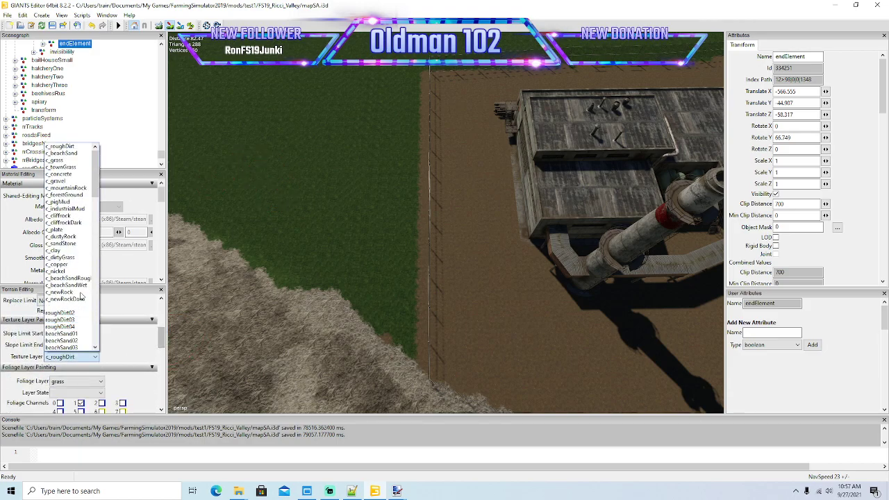
click(66, 158)
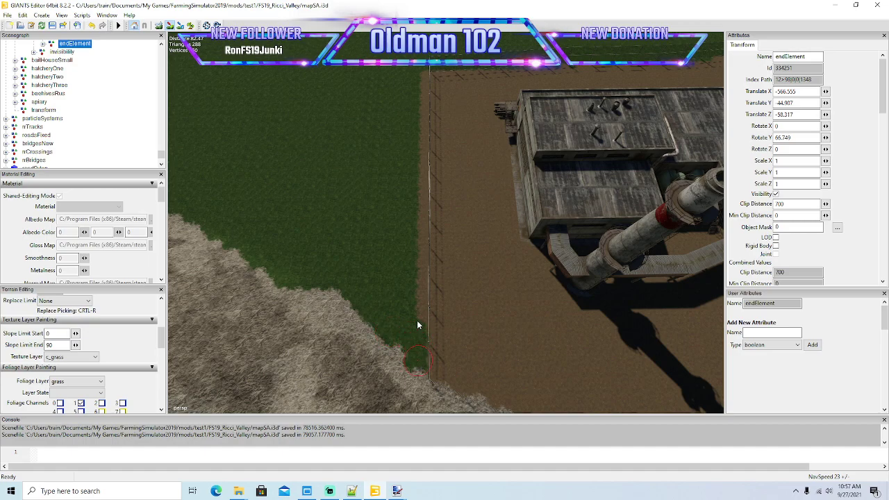
drag(417, 325, 417, 272)
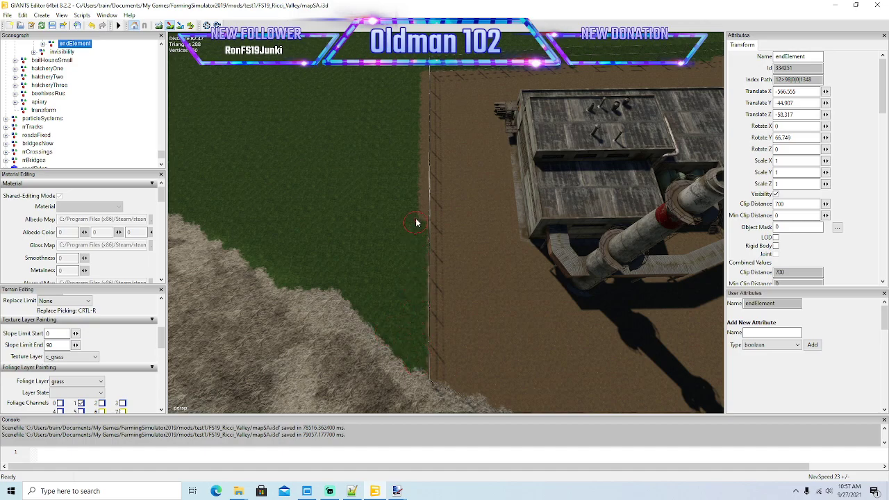
drag(415, 224, 420, 207)
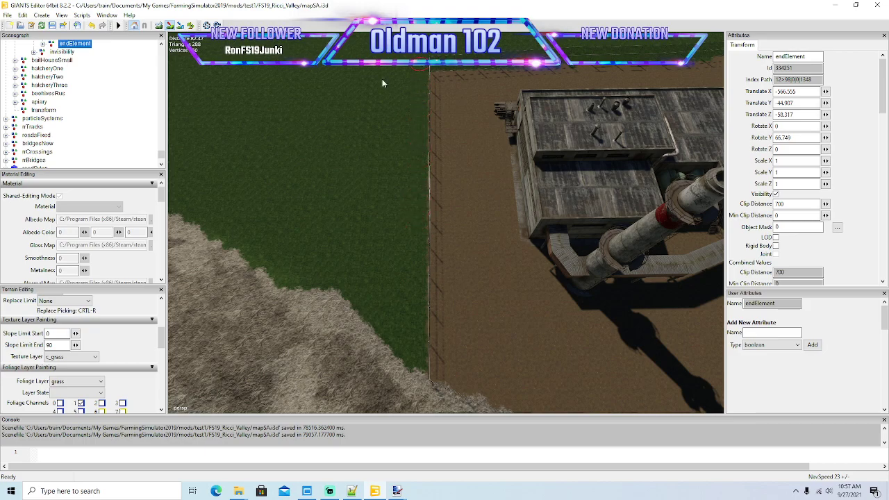
- Paint the c_grass texture over the bare dirt outside the entrance fence, from the guard house to the riverbank
alt+drag(389, 215, 411, 105)
right_drag(411, 102, 397, 189)
key(w)
key(s)
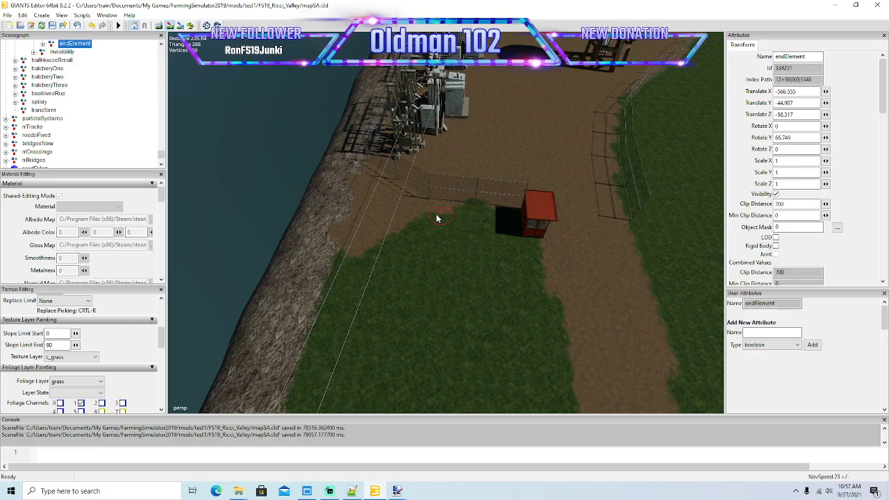
mouse_move(436, 218)
mouse_down()
mouse_move(363, 179)
mouse_move(347, 209)
mouse_move(357, 170)
mouse_move(301, 290)
mouse_up()
mouse_move(372, 207)
mouse_down()
mouse_move(399, 240)
mouse_move(372, 219)
mouse_up()
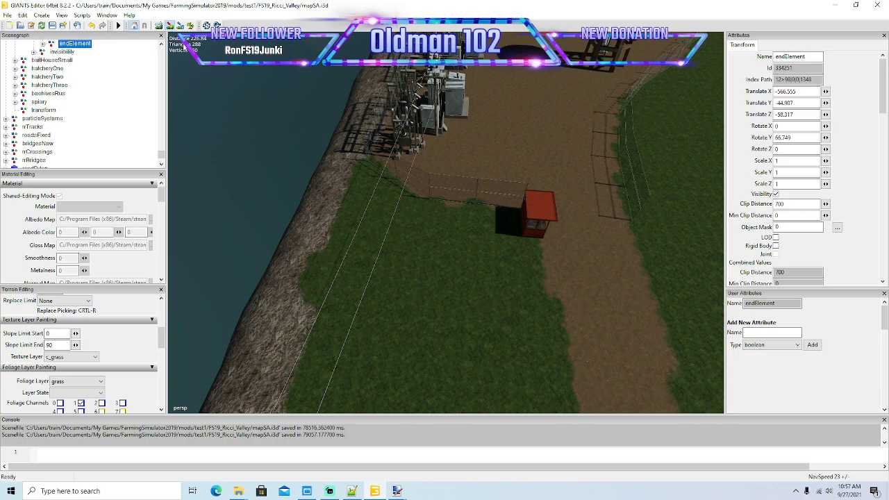
- Extend the c_grass texture along the top of the riverbank, from the entrance fence to the utility pole by the bridge
alt+drag(531, 285, 551, 282)
scroll(423, 298, down, 3)
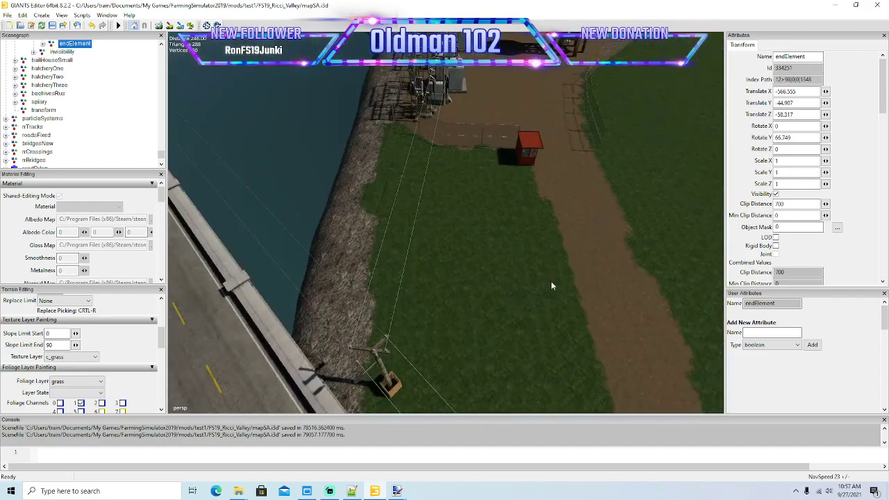
right_drag(552, 286, 386, 195)
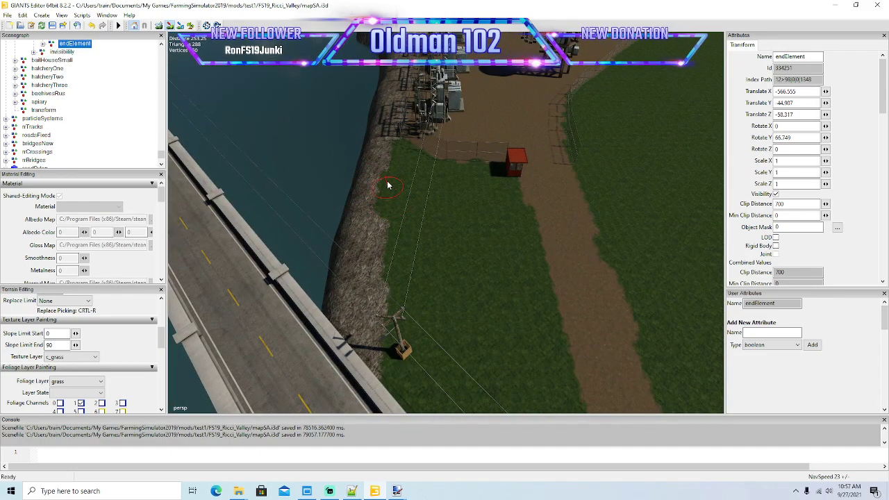
mouse_move(388, 186)
mouse_down()
mouse_move(390, 154)
mouse_move(374, 259)
mouse_up()
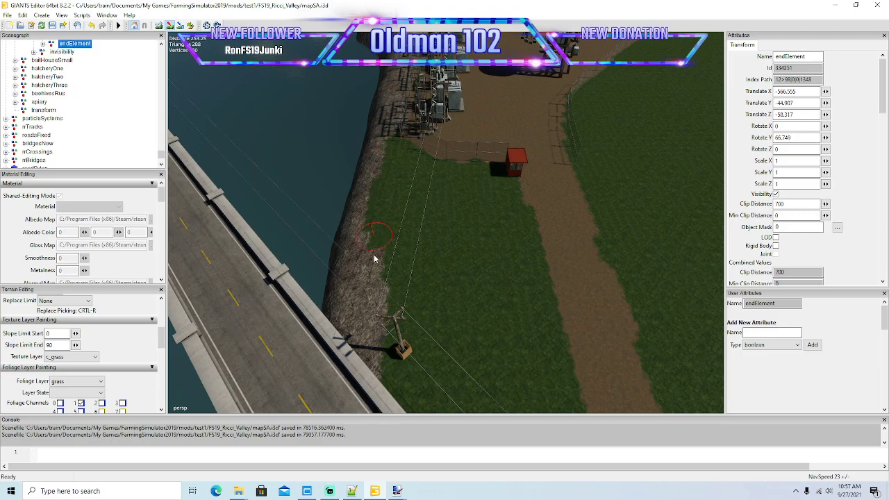
mouse_move(373, 302)
mouse_down()
mouse_move(374, 354)
mouse_move(363, 338)
mouse_move(366, 295)
mouse_move(358, 326)
mouse_move(372, 231)
mouse_up()
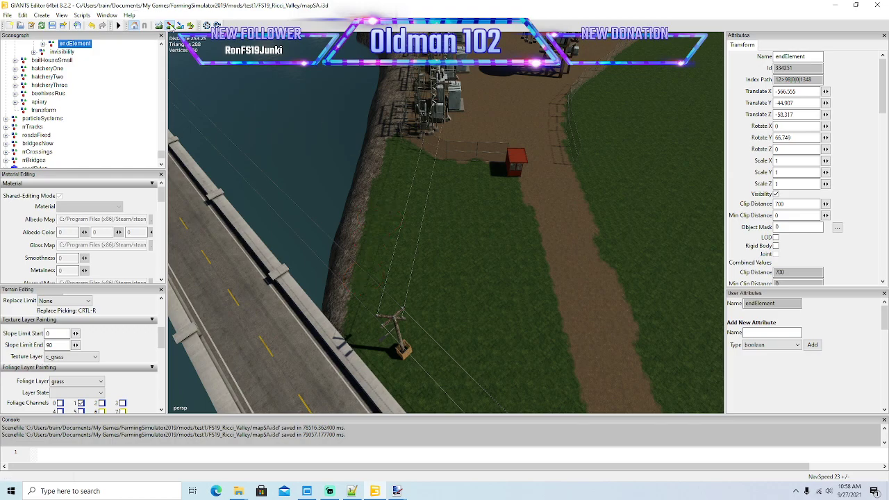
- Set the grass foliage layer's state to green big and paint it on the ground between the riverbank and the guard house road
alt+drag(483, 235, 411, 226)
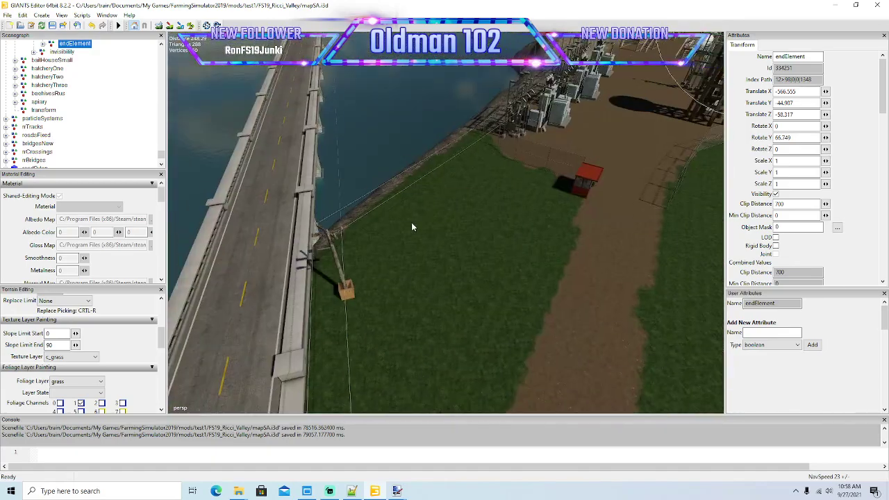
right_drag(411, 222, 292, 268)
click(77, 393)
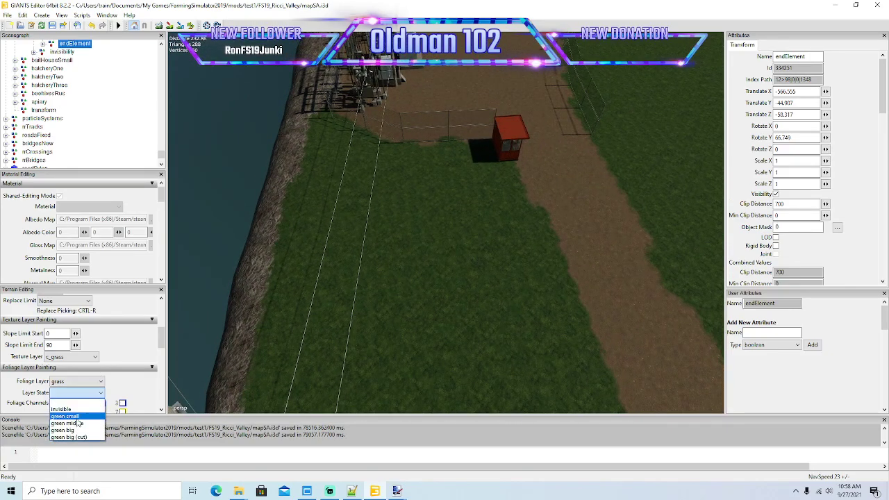
click(78, 434)
key(4)
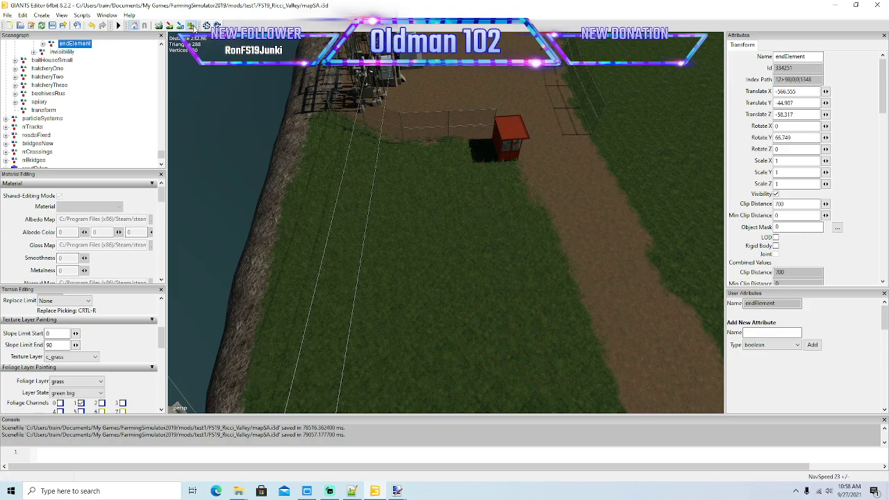
- Paint green big grass foliage along the edge of the dirt road, down to the highway beside the bridge
scroll(508, 179, down, 5)
alt+drag(507, 180, 600, 186)
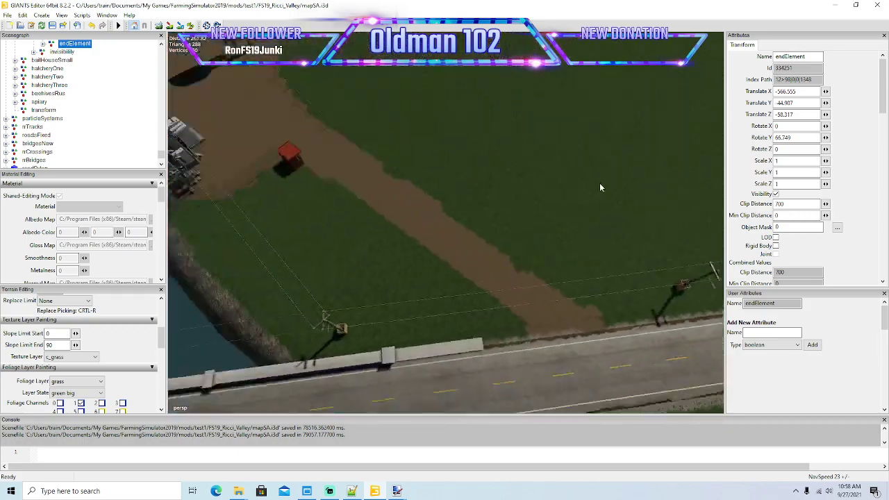
right_drag(601, 187, 472, 210)
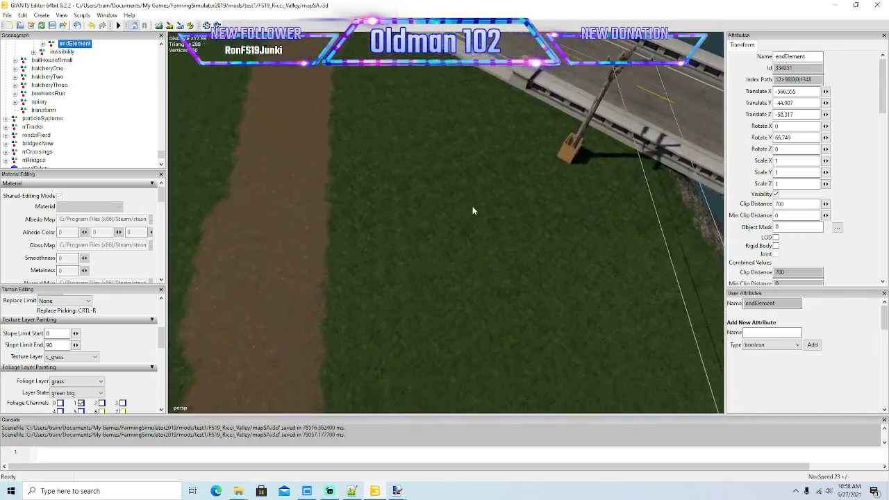
alt+drag(472, 210, 498, 202)
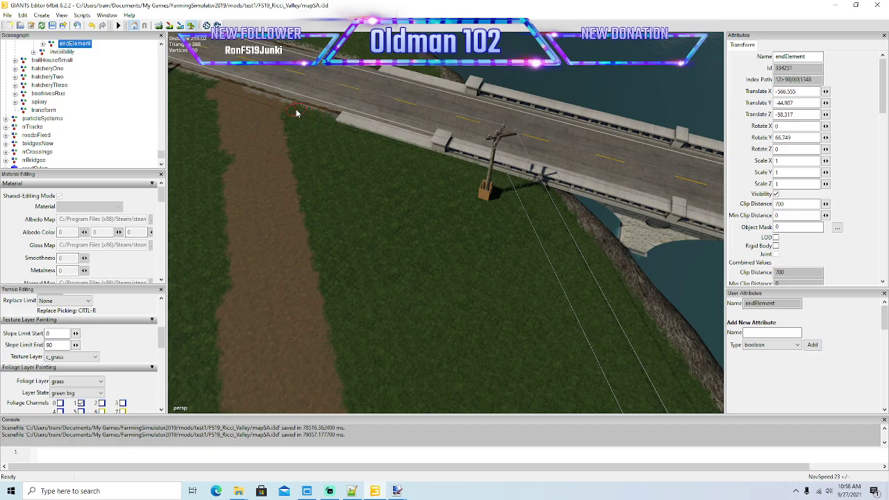
drag(297, 124, 323, 203)
click(191, 26)
- Paint green big grass foliage on the other side of the dirt road, around the utility pole beside the highway
alt+drag(372, 171, 171, 153)
scroll(171, 150, down, 6)
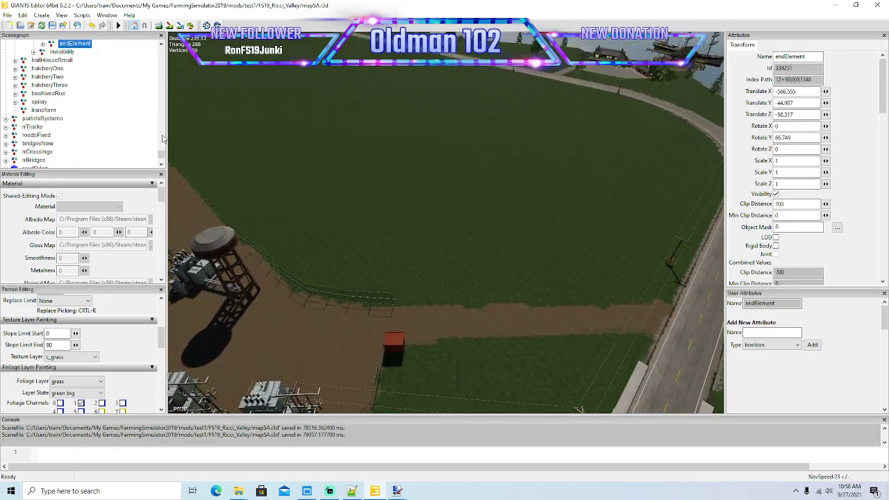
right_drag(162, 139, 132, 115)
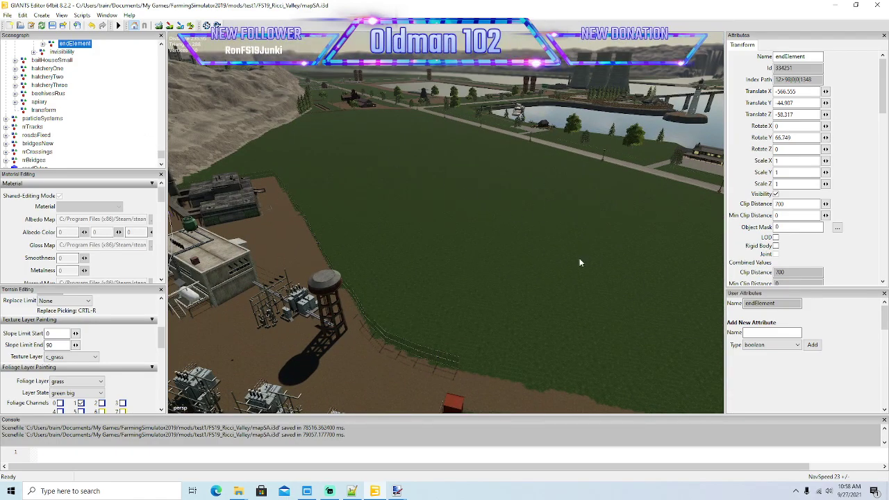
alt+drag(581, 262, 491, 301)
scroll(496, 261, up, 6)
scroll(515, 289, down, 3)
scroll(515, 285, down, 3)
scroll(378, 310, up, 5)
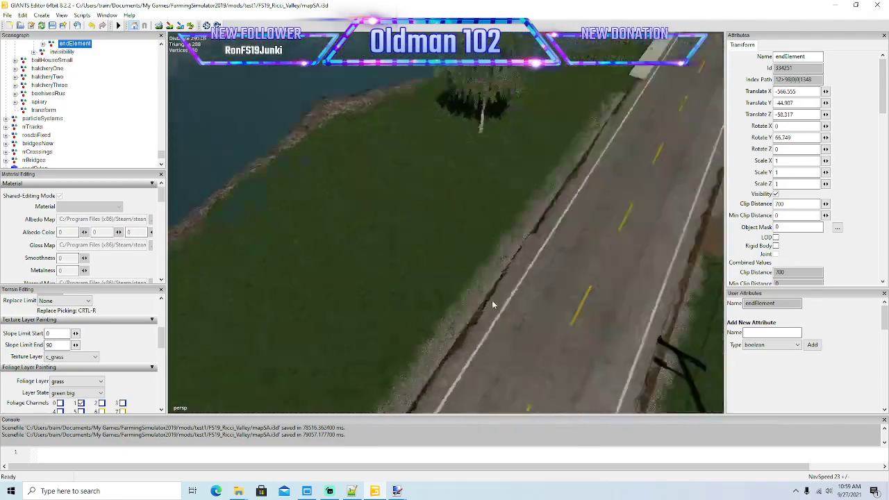
right_drag(492, 304, 605, 300)
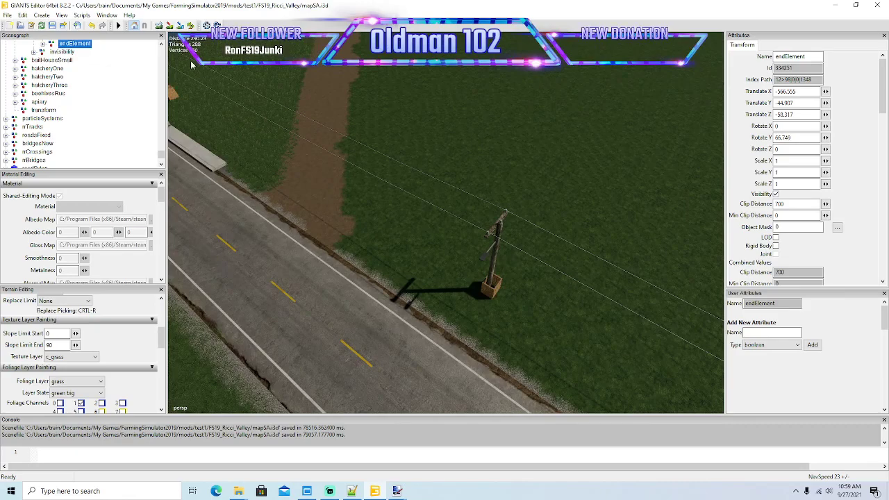
click(190, 25)
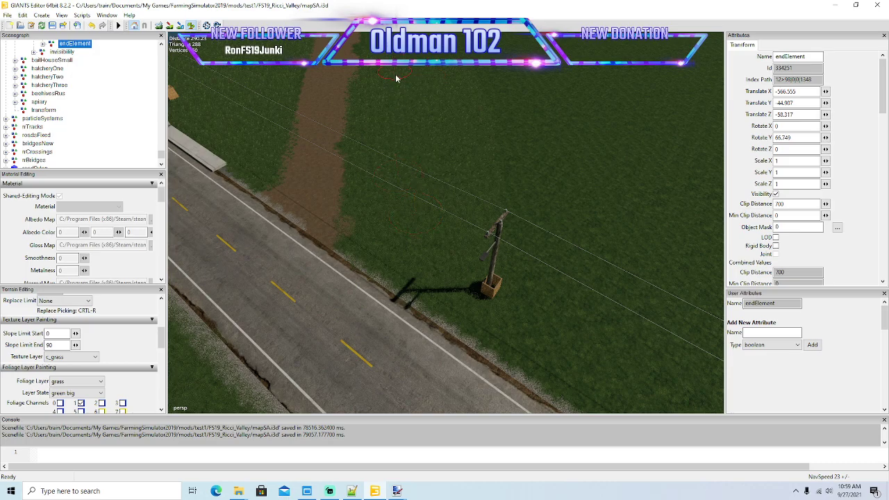
- Paint green big grass foliage over the field across the dirt road from the guard house
alt+drag(425, 76, 449, 81)
scroll(449, 80, up, 6)
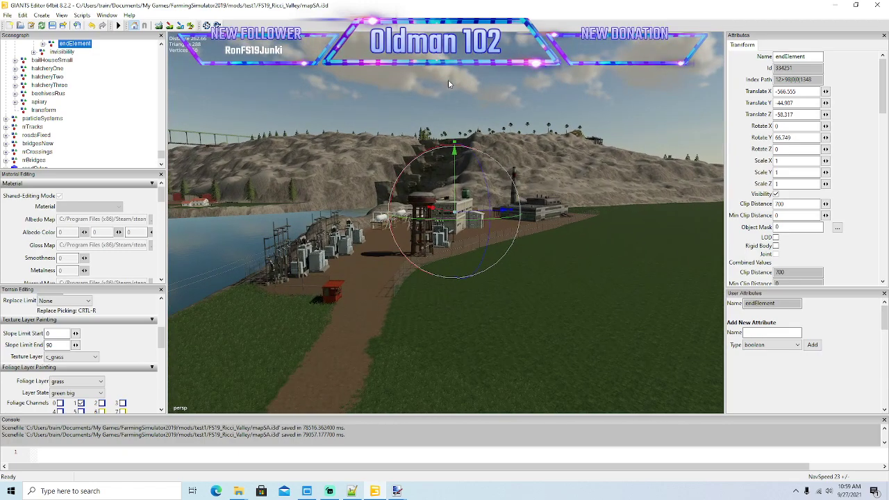
right_drag(449, 83, 468, 136)
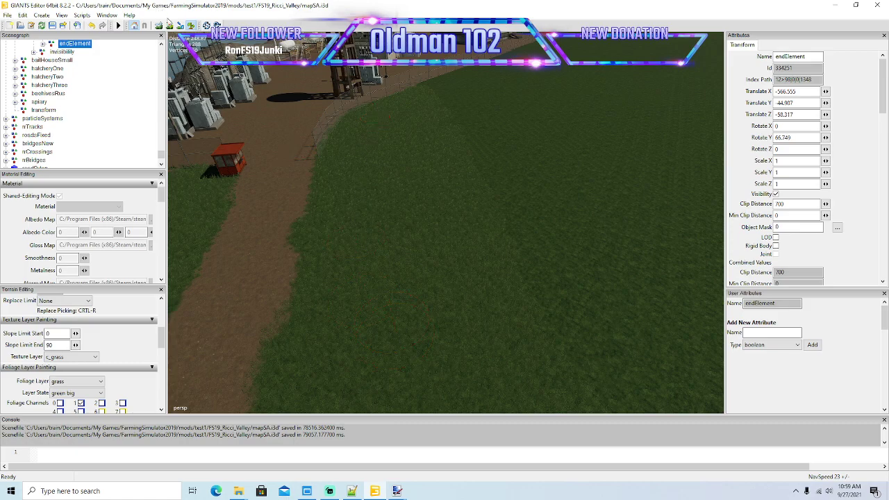
- Paint green big grass foliage over the field along the outside of the power station's fence
key(f)
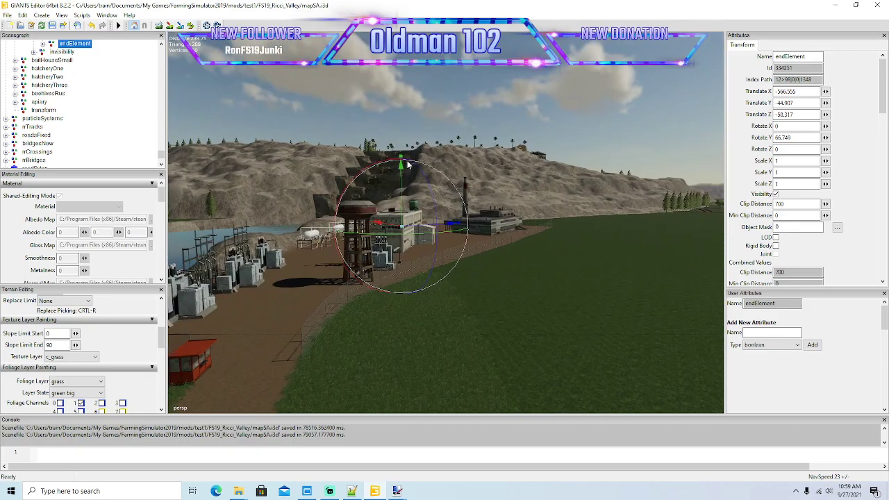
scroll(408, 167, up, 8)
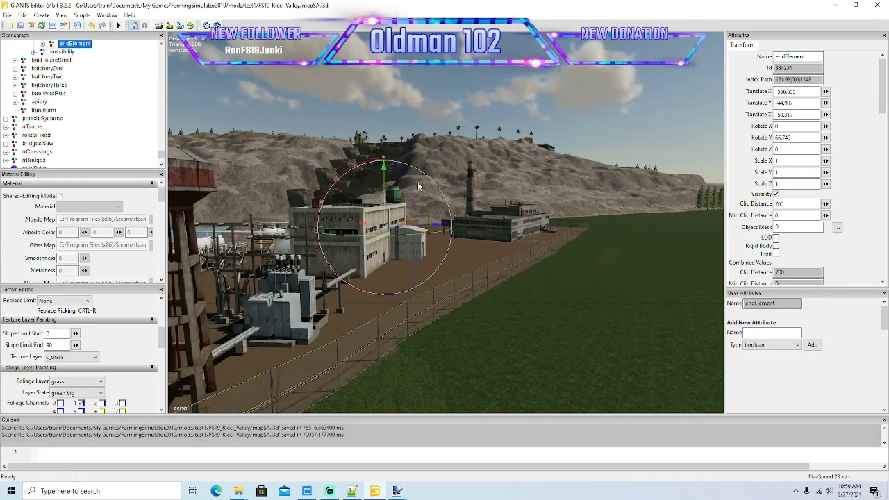
alt+drag(418, 183, 429, 223)
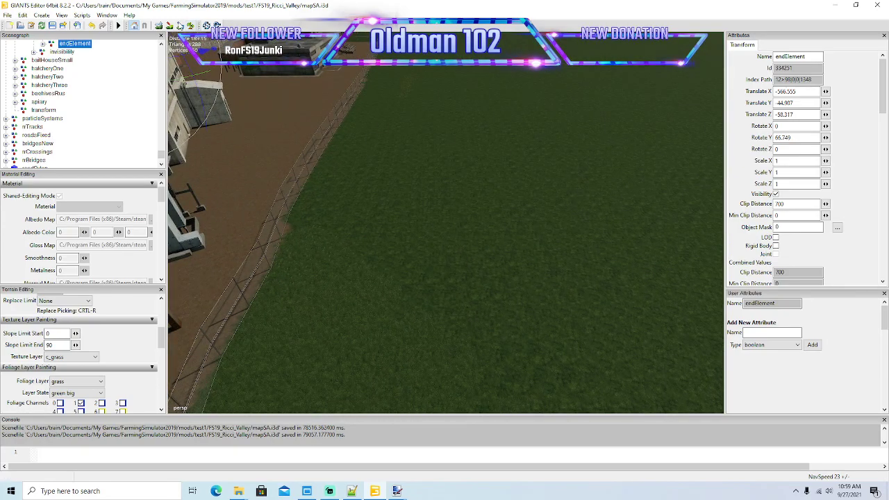
click(180, 26)
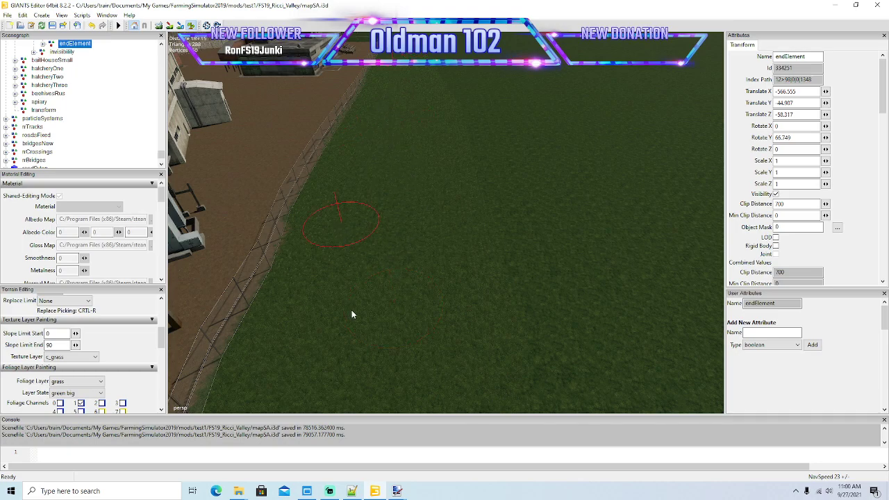
click(190, 27)
- Paint green big grass foliage over the field between the power station's rear fence corner and the rocky hillside
alt+drag(496, 216, 487, 164)
scroll(489, 169, up, 4)
scroll(487, 164, up, 6)
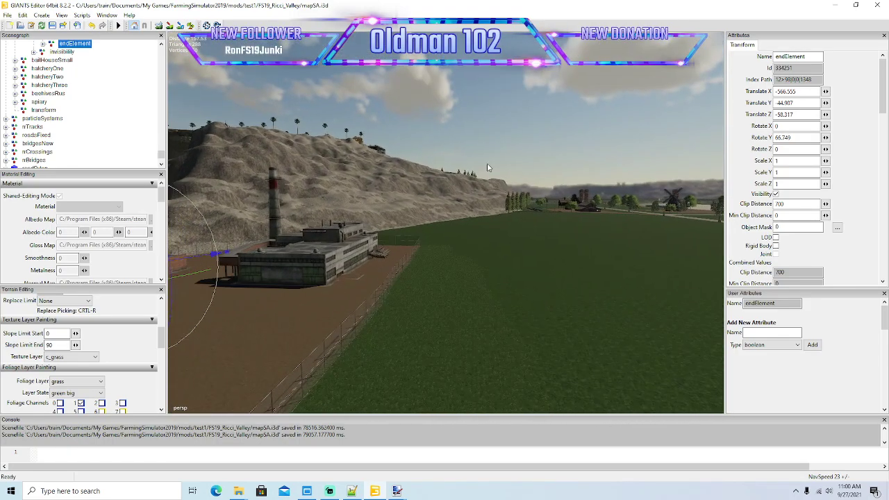
key(w)
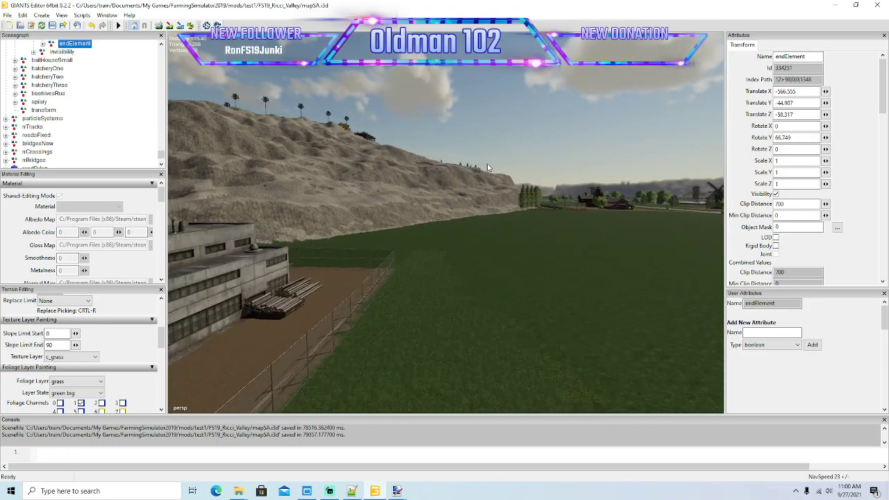
key(w)
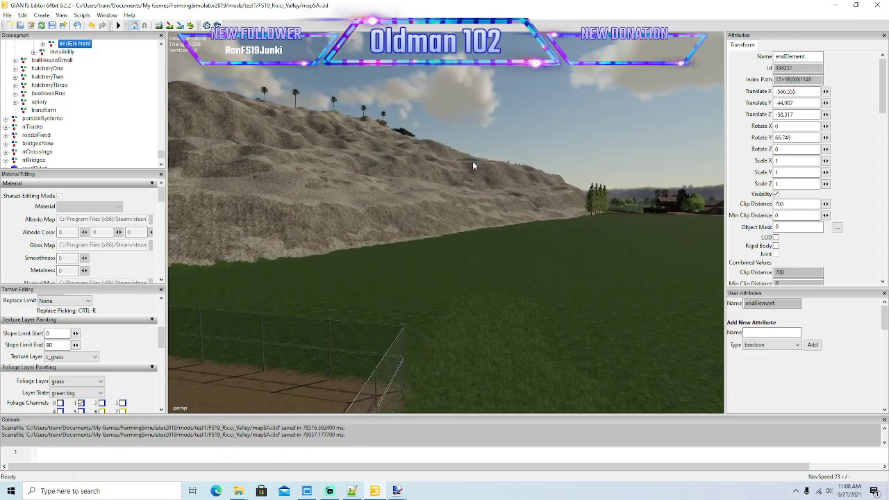
alt+drag(473, 166, 298, 254)
scroll(299, 253, down, 8)
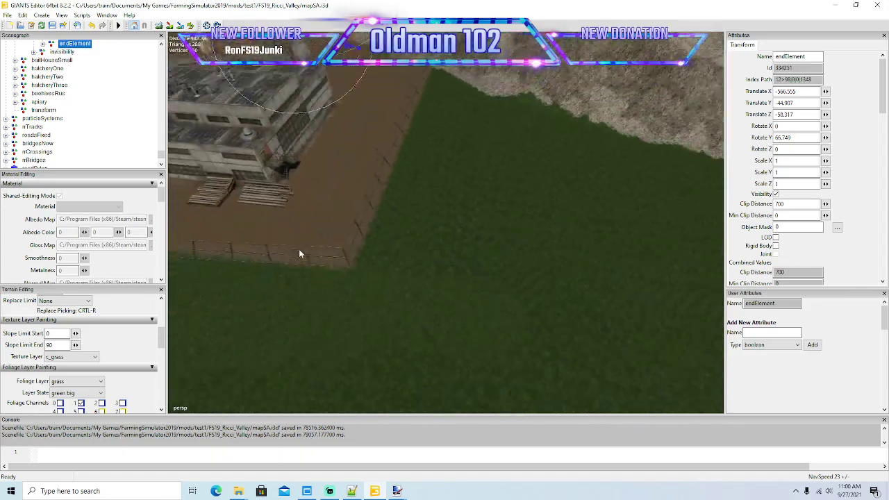
click(191, 25)
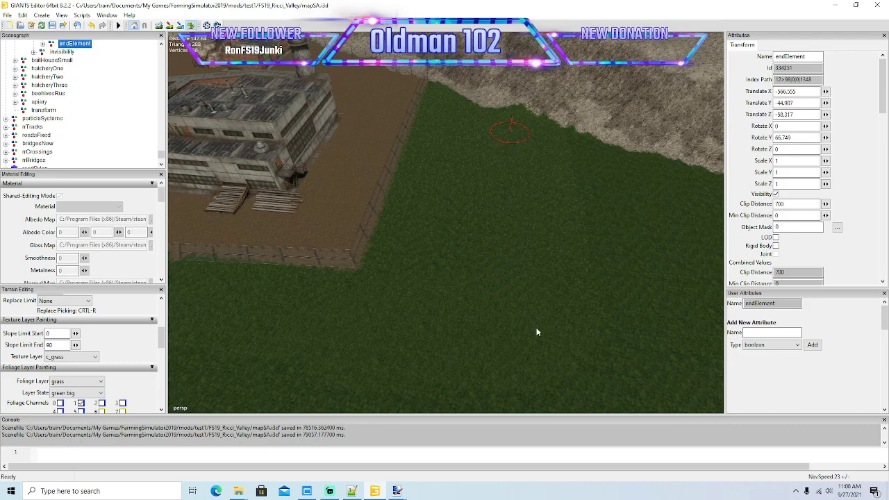
- Paint green big grass foliage over the open field beyond the rear fence, away from the hillside
click(192, 26)
mouse_move(215, 201)
alt+mouse_down()
mouse_move(258, 234)
mouse_move(388, 168)
mouse_move(329, 284)
mouse_move(448, 282)
alt+mouse_up()
right_drag(448, 282, 286, 270)
scroll(286, 269, down, 4)
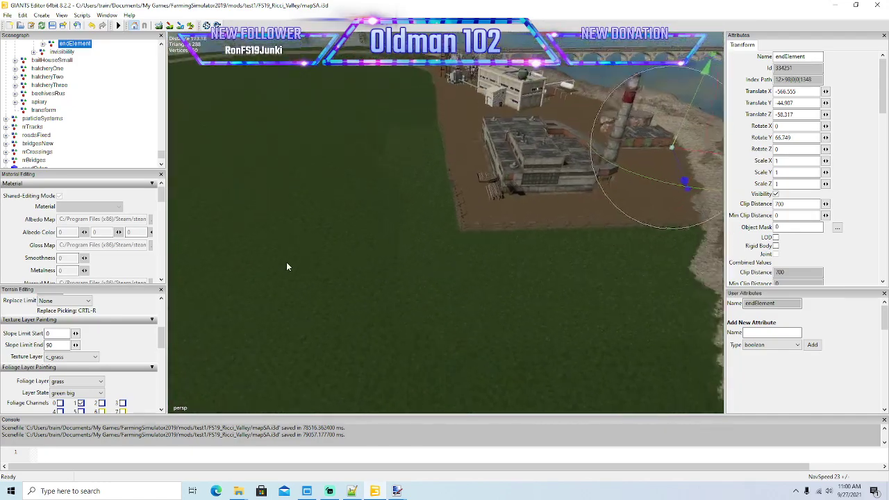
click(191, 27)
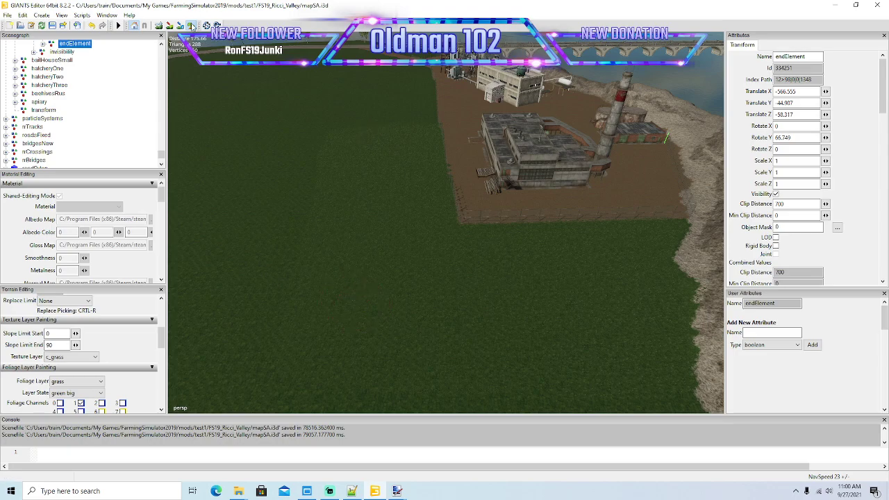
- Paint green big grass foliage over the large field beside the power station, toward the riverside road
alt+drag(357, 181, 345, 120)
scroll(326, 138, up, 5)
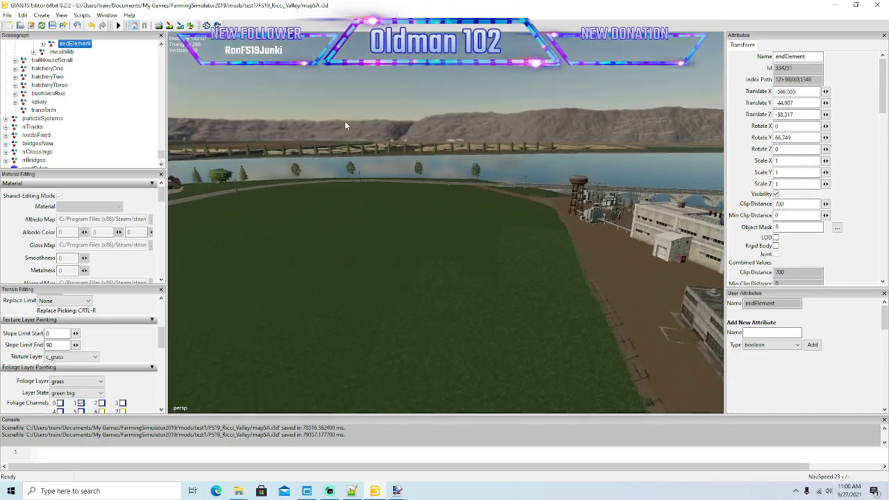
scroll(345, 121, up, 2)
right_drag(344, 120, 349, 170)
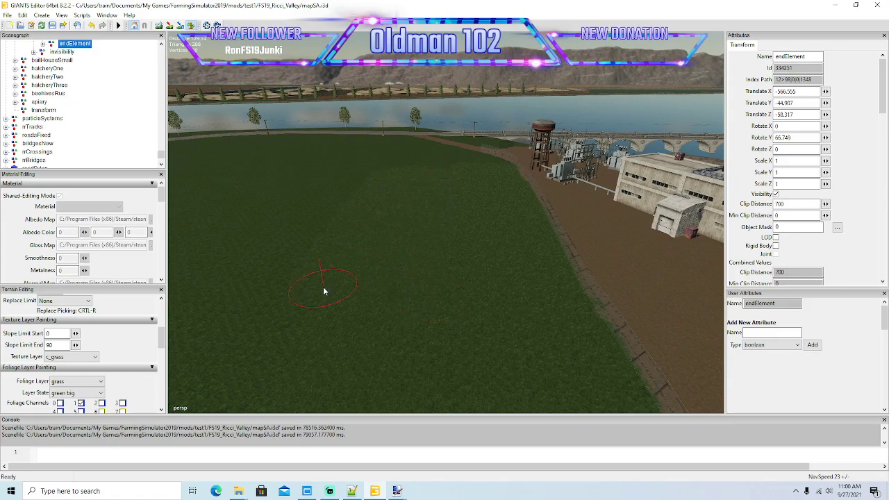
right_drag(353, 167, 364, 142)
scroll(364, 143, up, 5)
right_drag(343, 177, 331, 197)
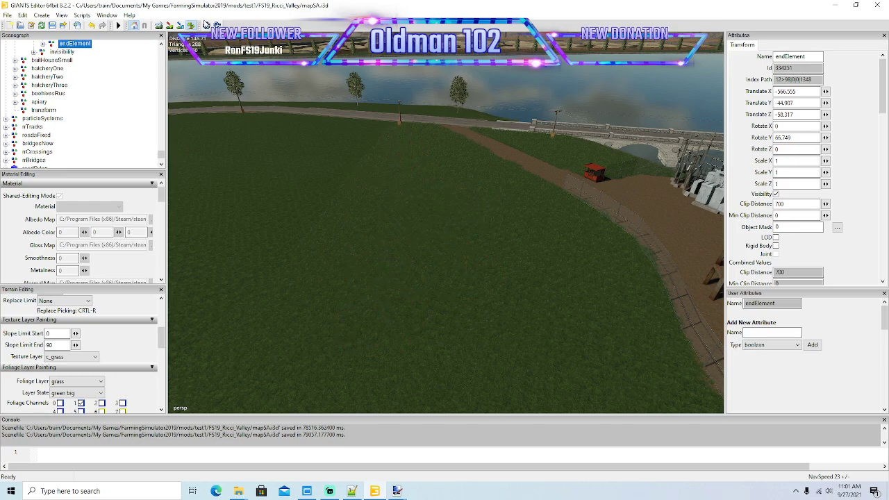
- Look over the power station grounds and the rocky hillside behind them
key(f)
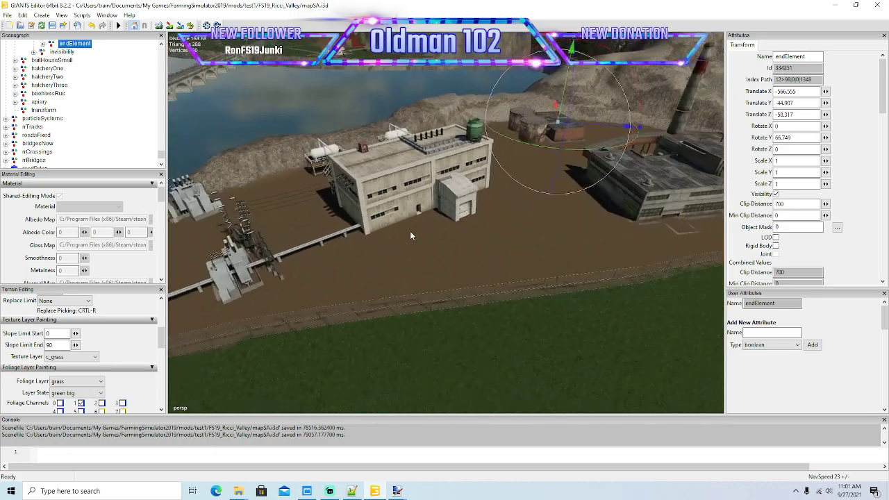
scroll(410, 231, down, 3)
alt+drag(409, 231, 374, 233)
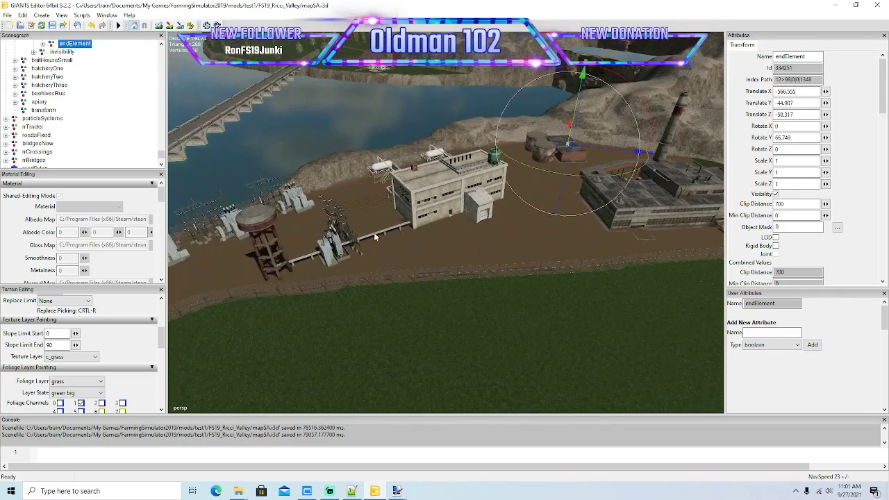
right_drag(375, 238, 472, 190)
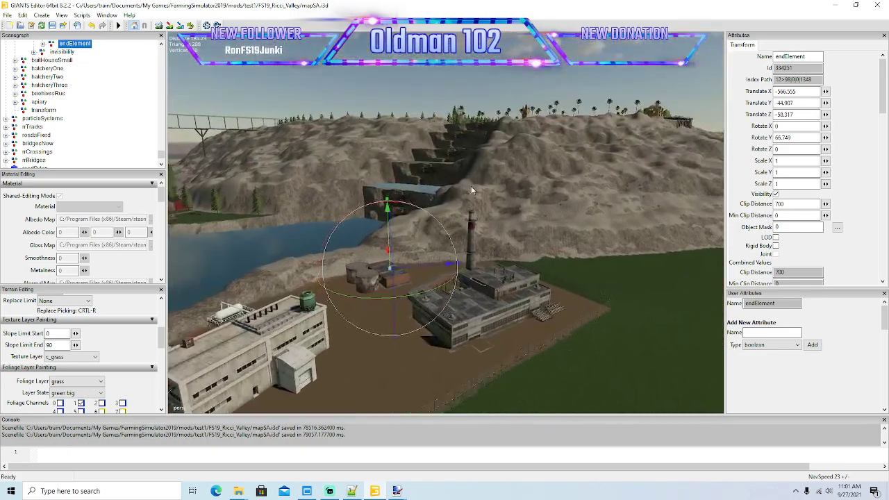
alt+drag(471, 190, 456, 187)
scroll(455, 187, up, 6)
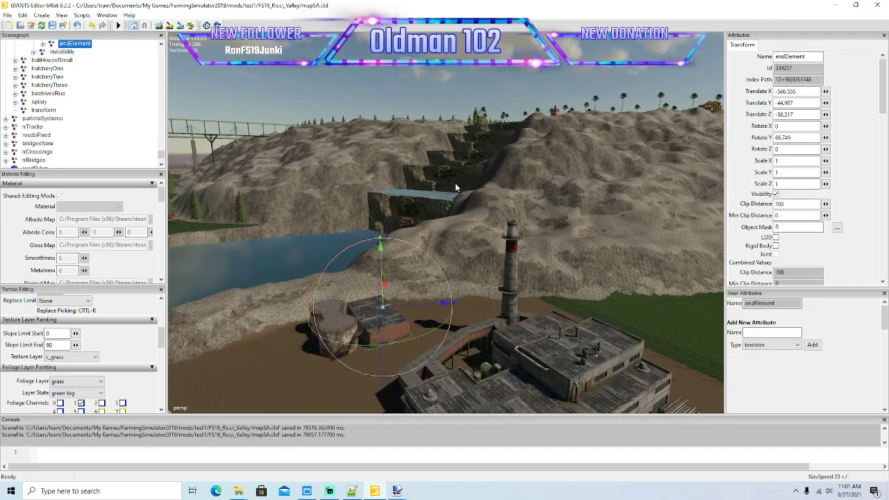
scroll(455, 182, up, 8)
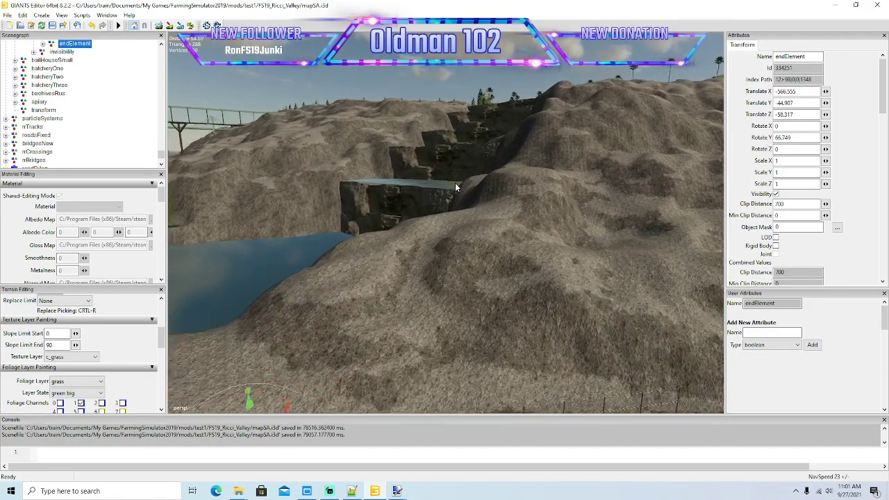
- Paint forestGrass foliage in State 1 along the foot of the rocky hillside, on both sides of the rear fence corner
right_drag(455, 183, 495, 300)
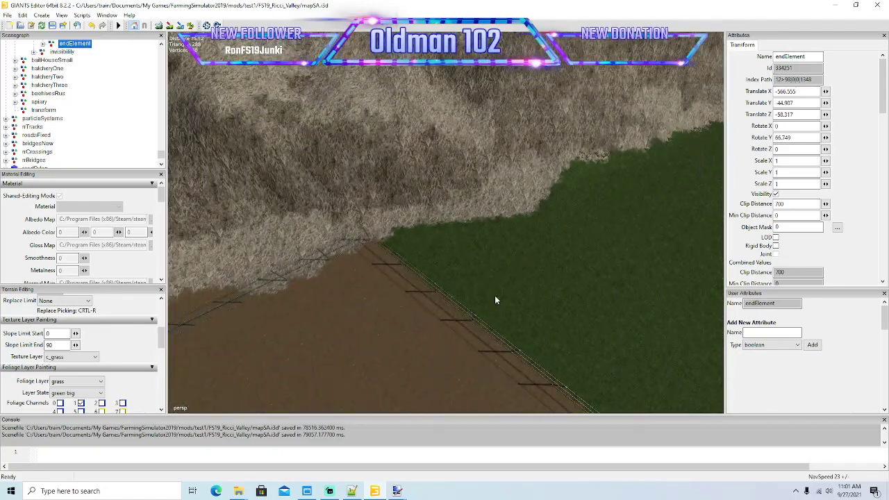
click(74, 381)
scroll(72, 358, down, 3)
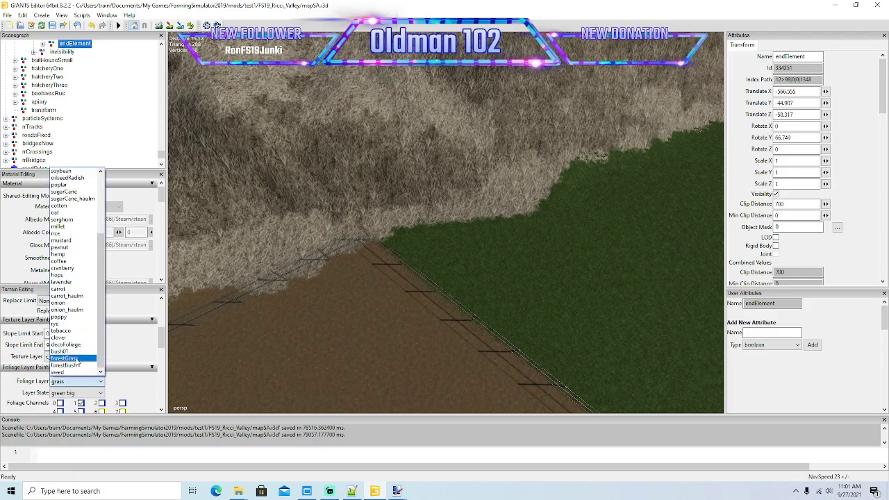
click(78, 358)
click(76, 392)
click(70, 402)
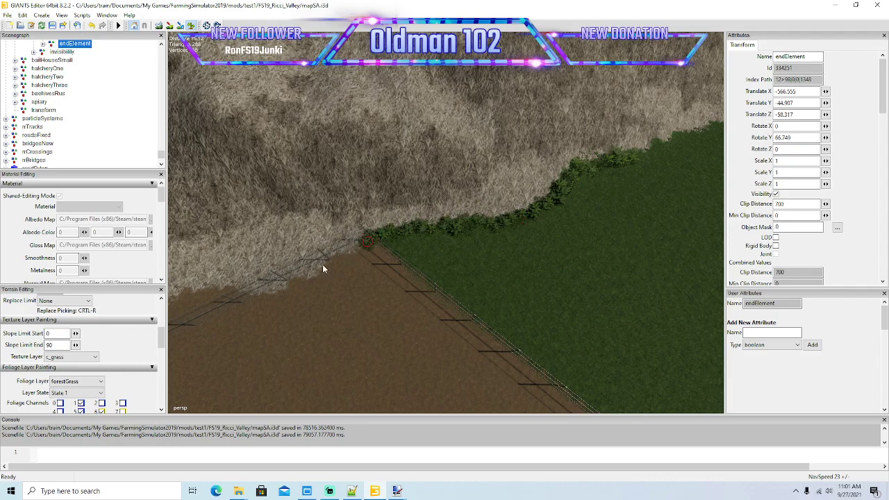
drag(322, 269, 203, 290)
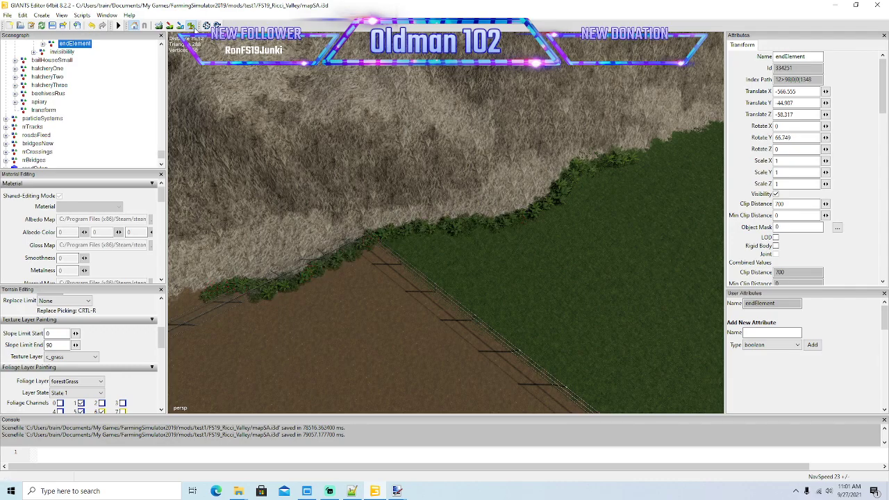
- Extend the forestGrass foliage along the hillside fence up to the corner of the brick building
mouse_move(274, 142)
alt+mouse_down()
mouse_move(342, 204)
mouse_move(263, 135)
mouse_move(343, 246)
mouse_move(343, 216)
alt+mouse_up()
scroll(263, 135, up, 4)
scroll(344, 246, down, 5)
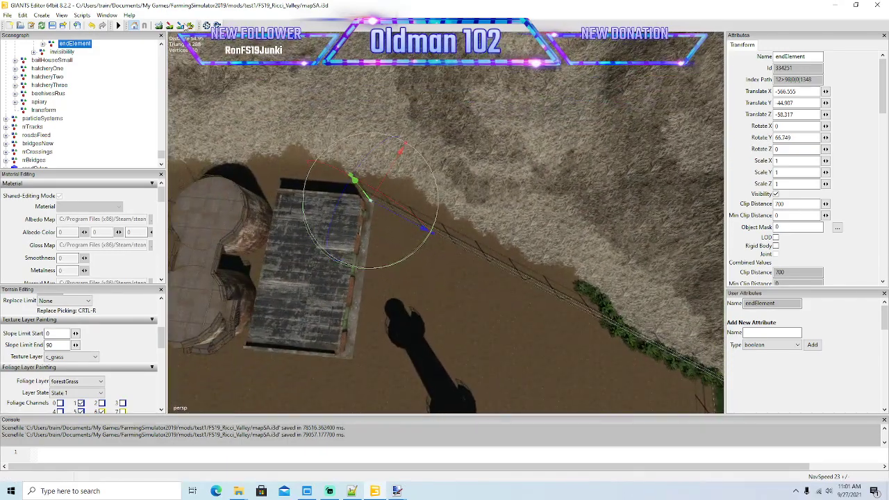
click(189, 26)
mouse_move(556, 281)
mouse_down()
mouse_move(591, 293)
mouse_move(376, 182)
mouse_move(402, 188)
mouse_move(398, 200)
mouse_move(460, 241)
mouse_move(587, 297)
mouse_move(603, 317)
mouse_up()
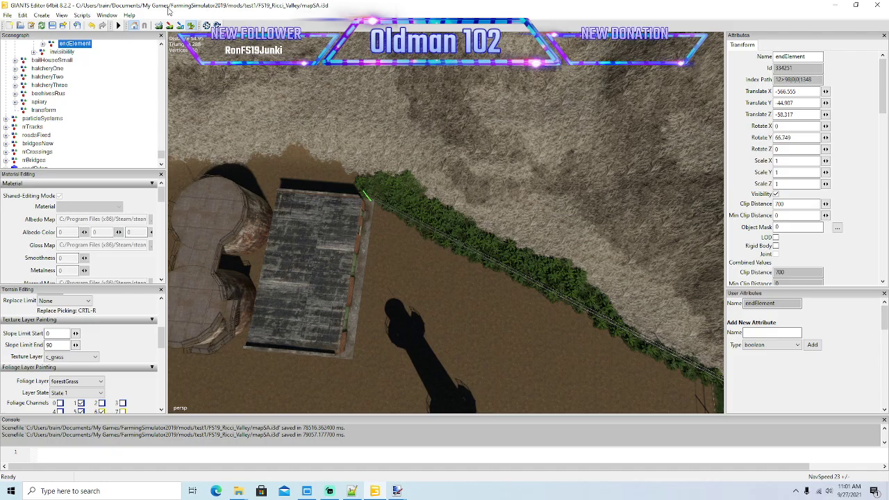
- Paint forestGrass foliage along the edge of the rocks behind the brick building and the round tanks
alt+drag(401, 229, 271, 119)
scroll(272, 120, up, 5)
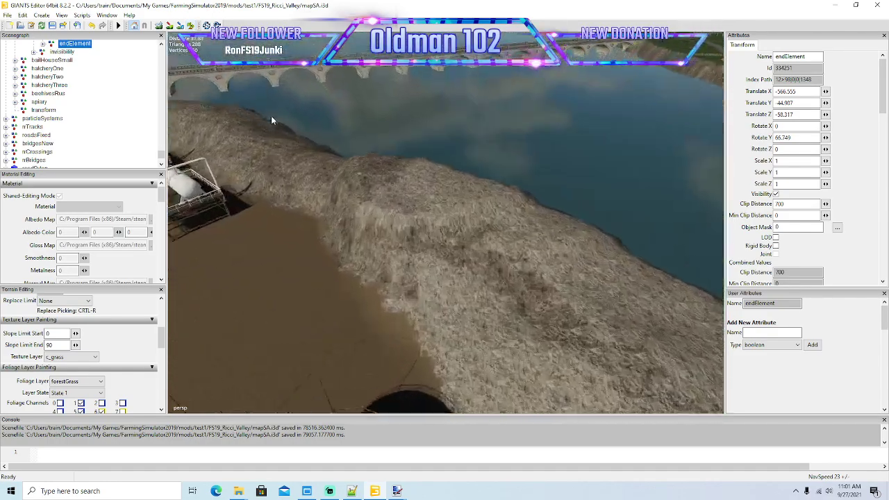
right_drag(271, 120, 380, 209)
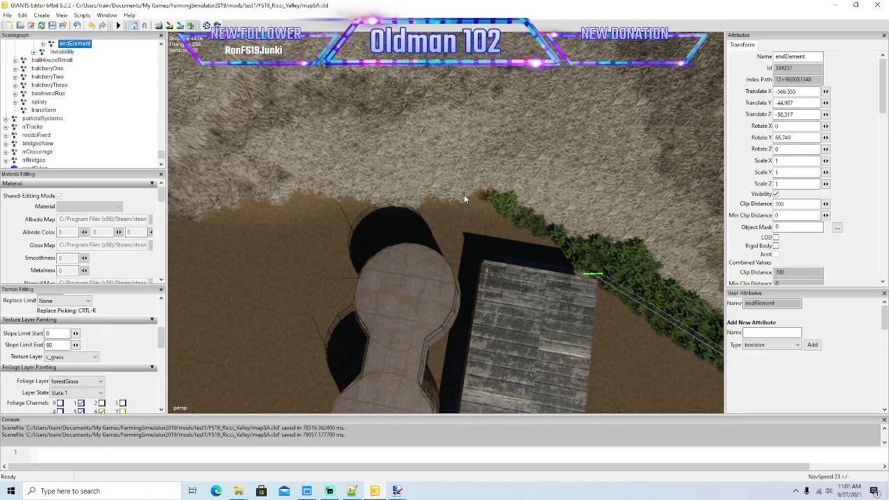
drag(465, 198, 404, 213)
drag(335, 202, 281, 202)
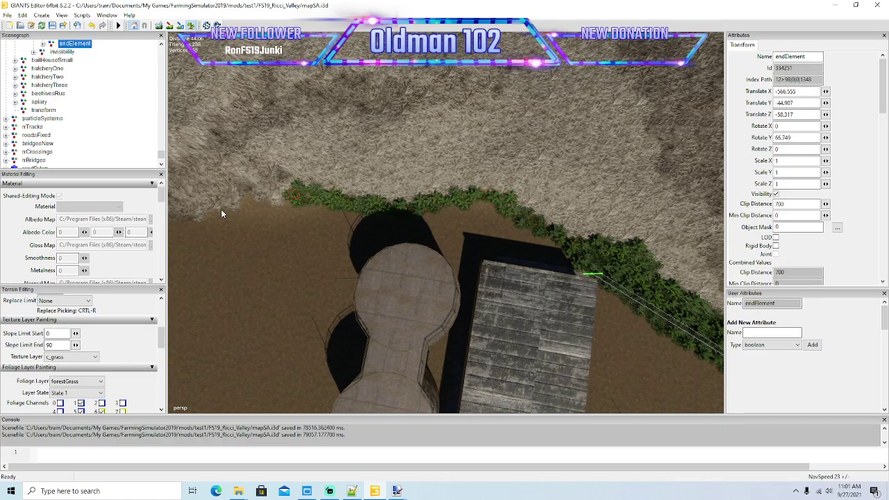
drag(222, 213, 181, 221)
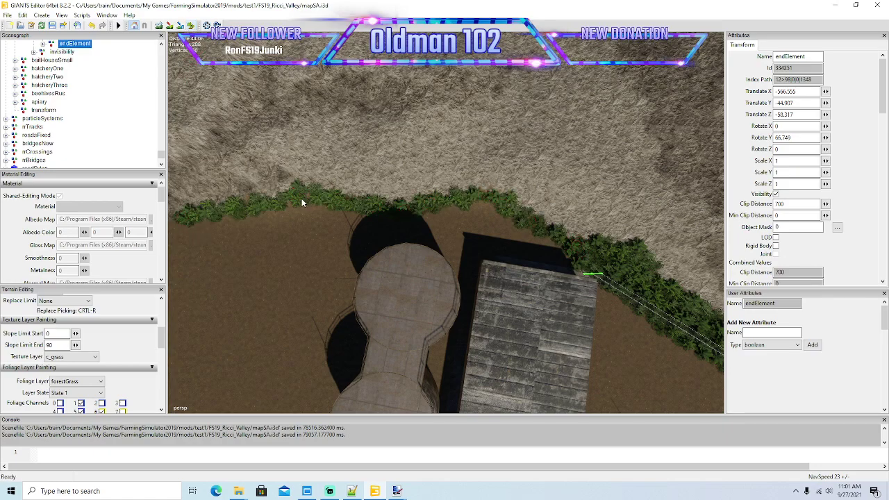
- Continue the forestGrass foliage along the rock edge past the round tanks and add a patch beside the tank stairs
alt+drag(301, 200, 137, 143)
scroll(376, 182, up, 5)
alt+drag(375, 182, 479, 132)
scroll(485, 163, down, 4)
click(191, 26)
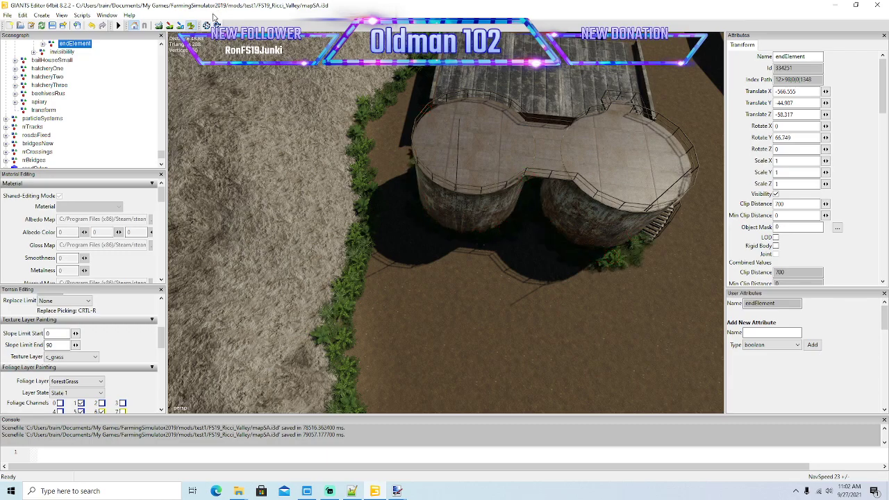
- Paint forestGrass foliage around the base of the tank stairs, across to the corner of the brick building
alt+drag(561, 270, 622, 218)
scroll(623, 218, up, 5)
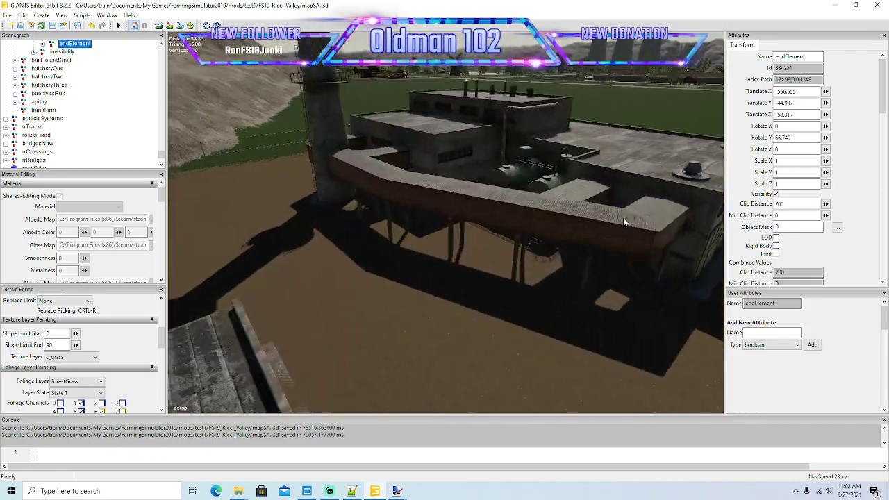
right_drag(623, 218, 284, 168)
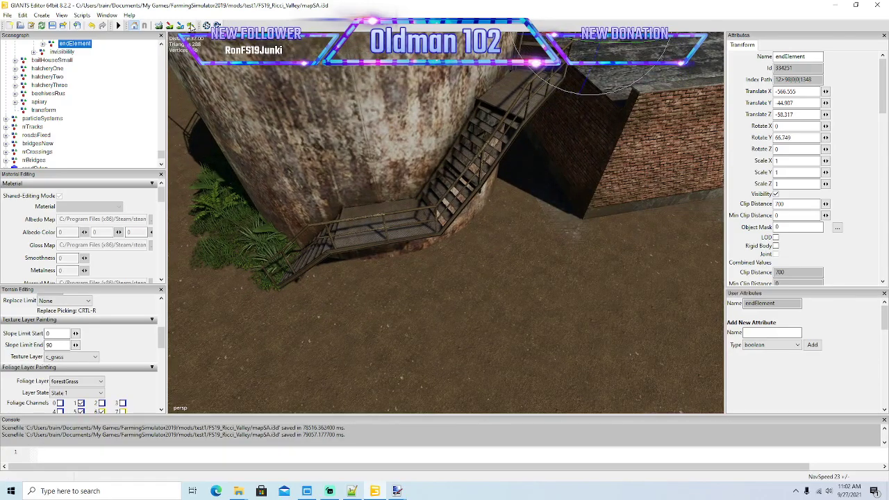
click(510, 186)
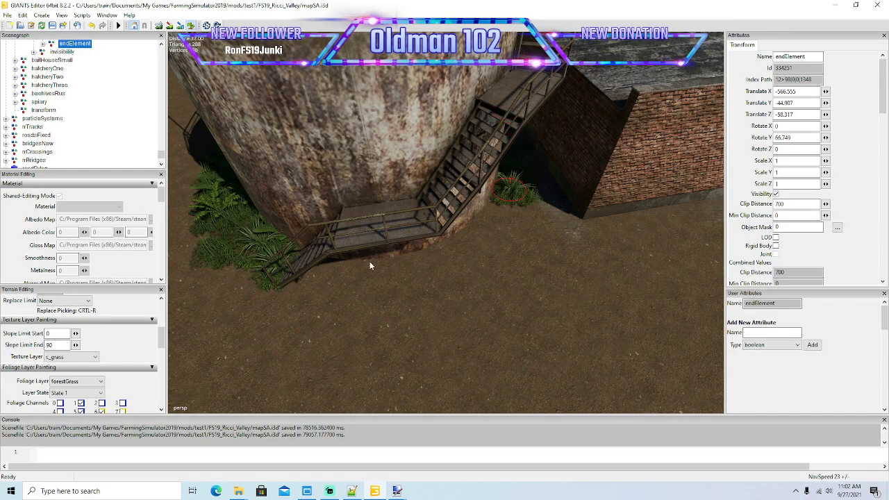
drag(370, 265, 277, 257)
drag(536, 189, 559, 208)
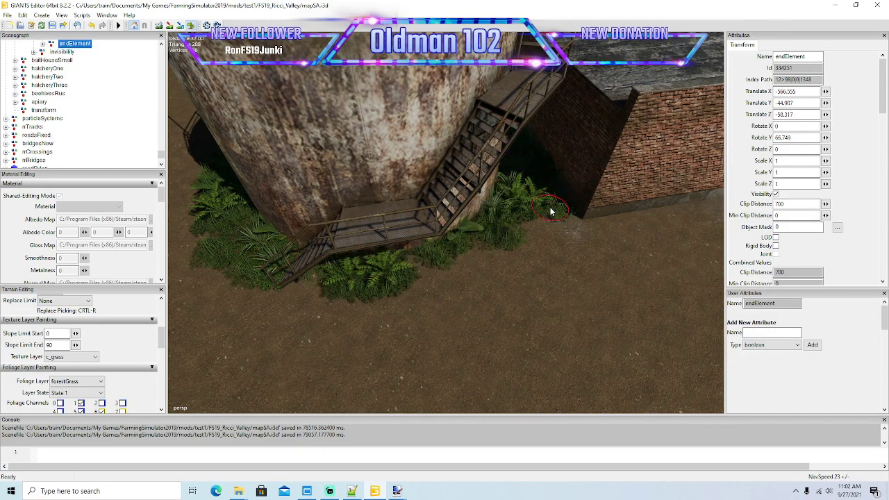
- Paint forestGrass foliage along the brick building's side wall and along its front between the green doors
click(191, 25)
mouse_move(518, 283)
alt+mouse_down()
mouse_move(620, 264)
mouse_move(636, 213)
mouse_move(376, 268)
alt+mouse_up()
scroll(638, 218, up, 3)
scroll(637, 213, up, 3)
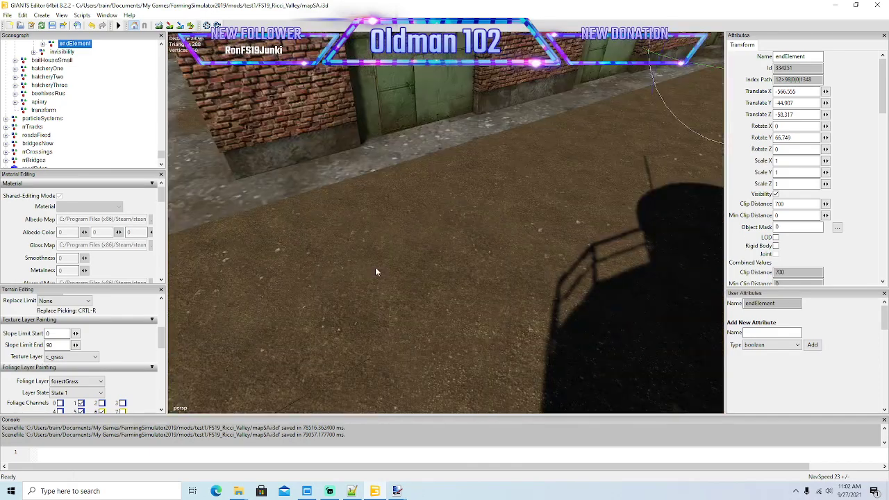
scroll(375, 268, down, 4)
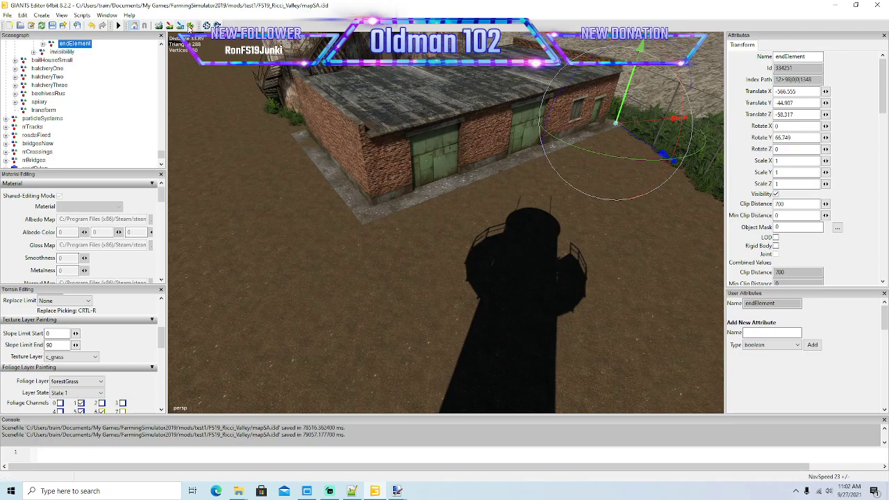
click(190, 27)
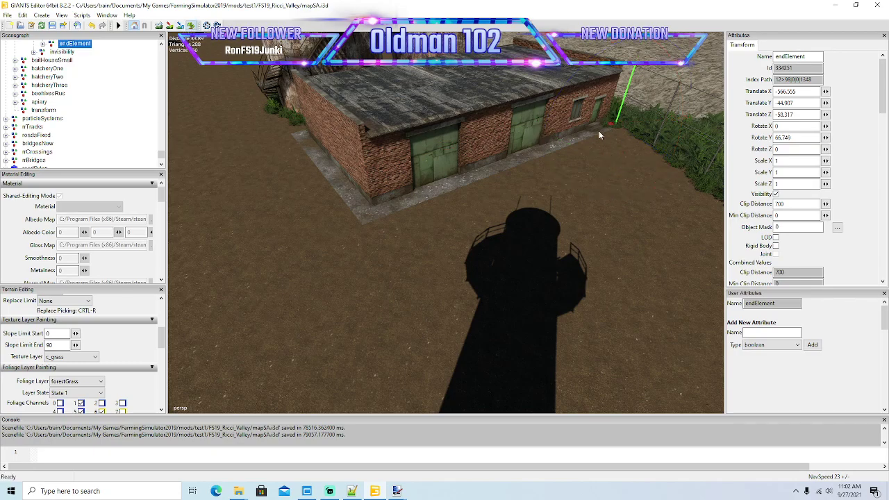
drag(573, 138, 555, 145)
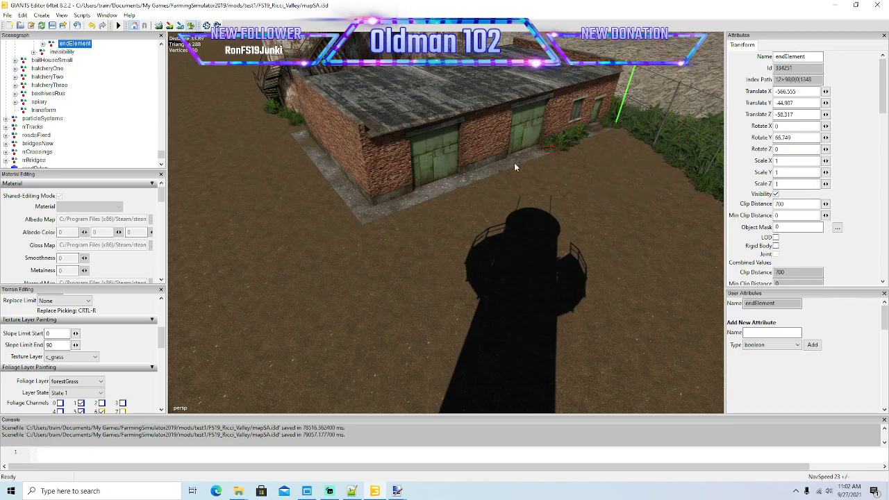
drag(502, 166, 478, 174)
mouse_move(404, 199)
mouse_down()
mouse_move(366, 210)
mouse_move(287, 118)
mouse_up()
drag(352, 200, 408, 207)
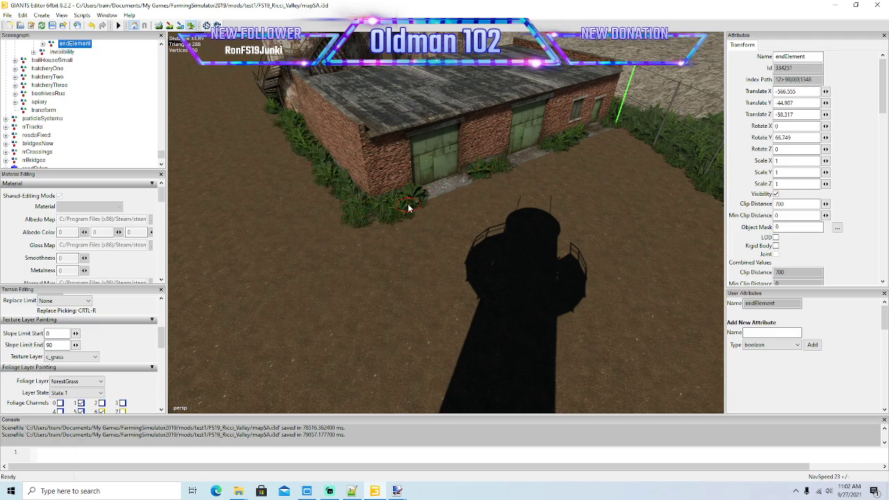
- Paint forestGrass foliage along the foot of the rock slope, extending the existing strip behind the nearest horizontal white tank
click(190, 26)
mouse_move(354, 241)
alt+mouse_down()
mouse_move(351, 173)
mouse_move(423, 171)
mouse_move(494, 309)
alt+mouse_up()
scroll(349, 171, up, 10)
scroll(494, 312, down, 8)
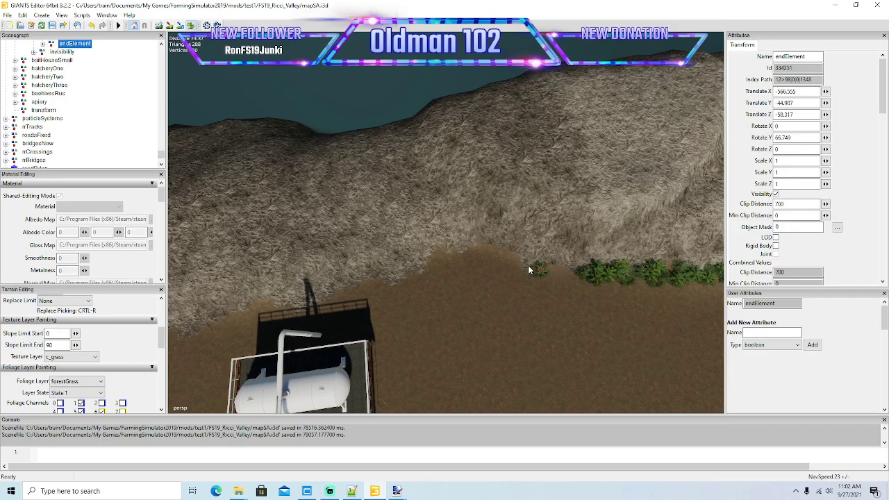
mouse_move(528, 270)
mouse_down()
mouse_move(545, 276)
mouse_move(471, 251)
mouse_move(358, 291)
mouse_up()
mouse_move(297, 306)
mouse_down()
mouse_move(240, 309)
mouse_move(200, 330)
mouse_up()
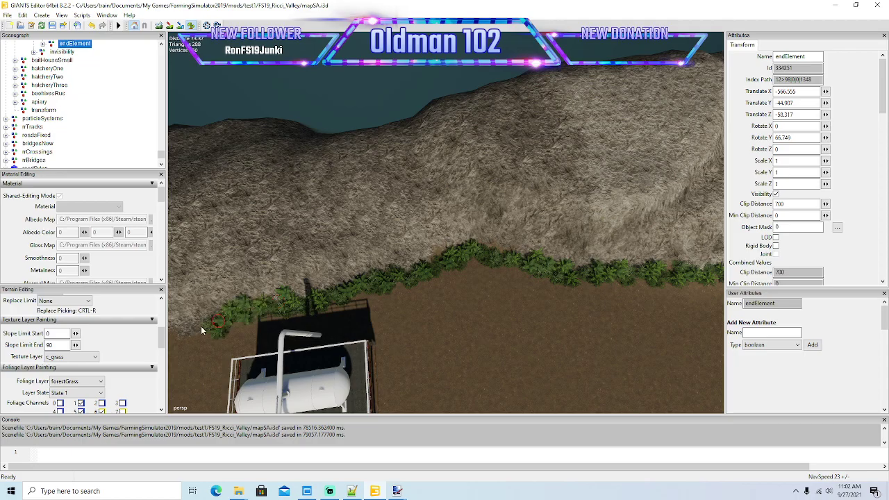
- Continue the forestGrass strip along the rock edge behind the second horizontal white tank and past its platform
alt+drag(437, 267, 455, 277)
scroll(227, 151, up, 5)
right_drag(455, 277, 414, 268)
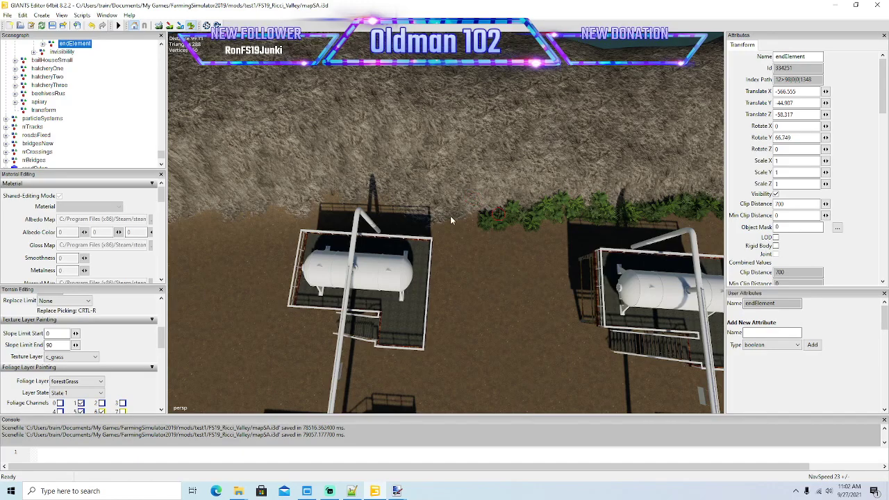
mouse_move(450, 215)
mouse_down()
mouse_move(334, 202)
mouse_move(192, 214)
mouse_up()
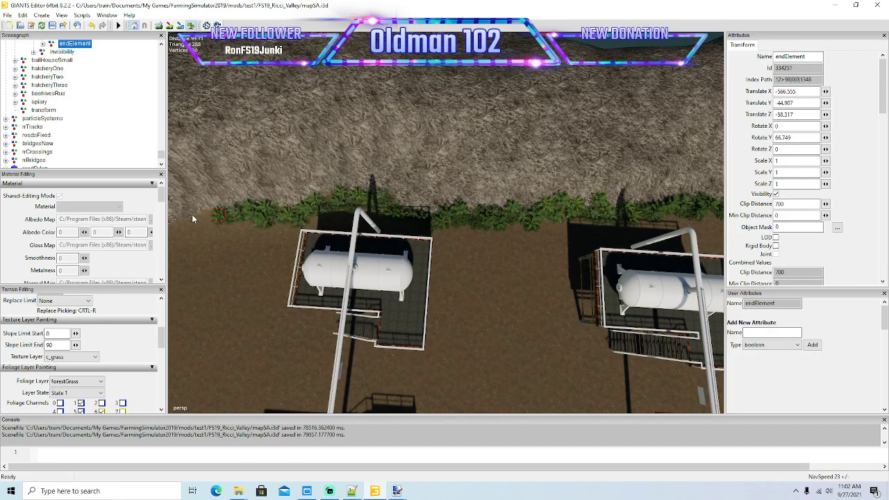
- Paint forestGrass foliage along the rock edge from the white tanks to the first transformer frame
alt+drag(326, 235, 295, 210)
scroll(188, 125, up, 5)
scroll(312, 236, down, 3)
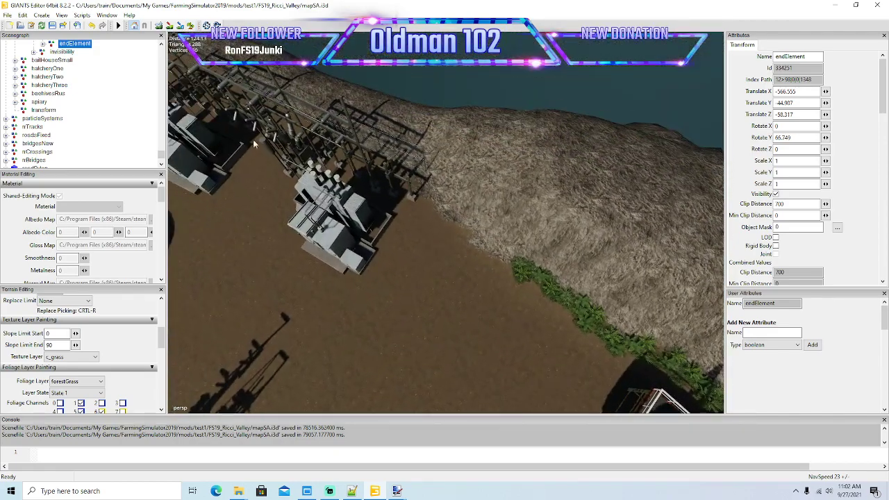
mouse_move(422, 186)
mouse_down()
mouse_move(461, 241)
mouse_move(512, 269)
mouse_up()
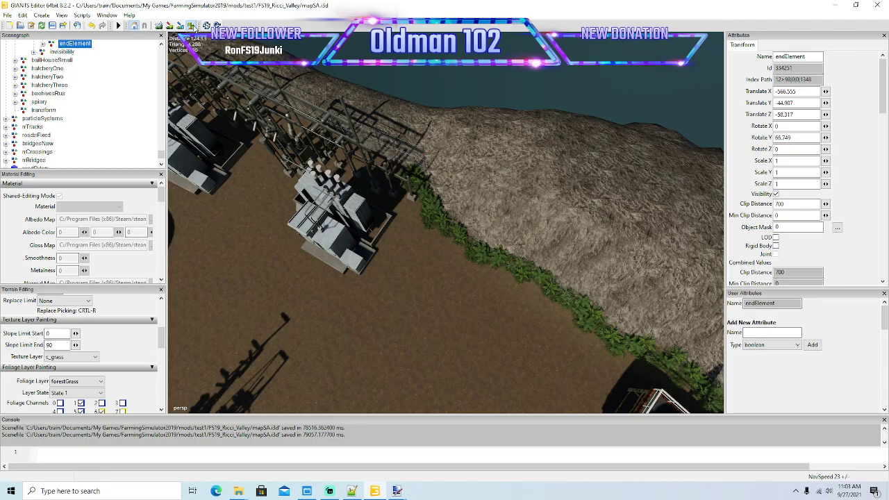
- Paint forestGrass foliage along the top of the riverbank behind the three transformers, ending at the fence corner
alt+drag(305, 177, 58, 154)
scroll(278, 81, up, 4)
alt+drag(479, 167, 437, 180)
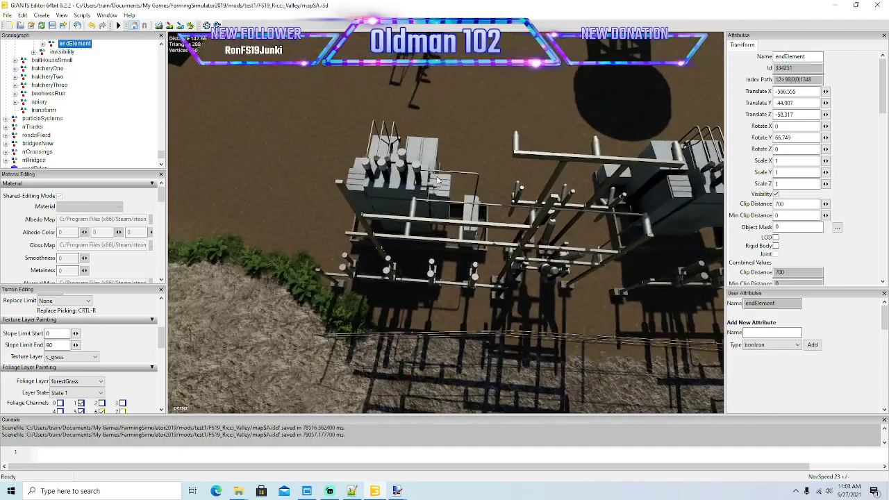
right_drag(437, 179, 514, 189)
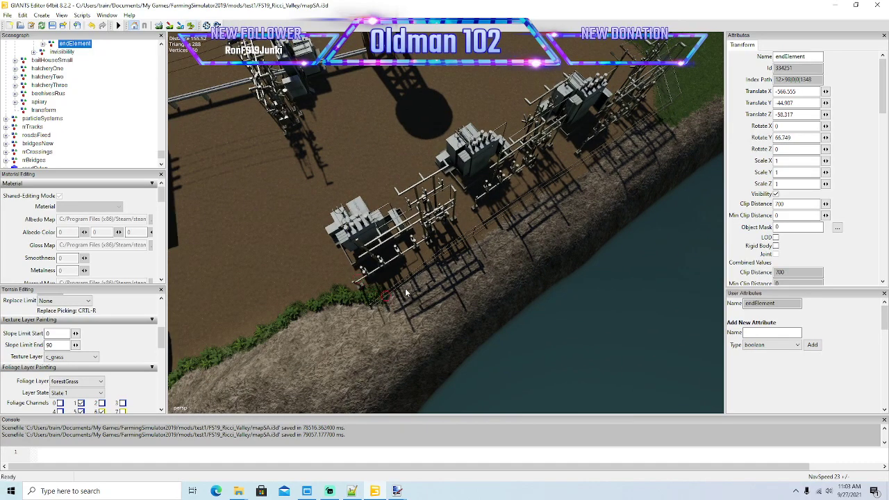
drag(508, 220, 536, 201)
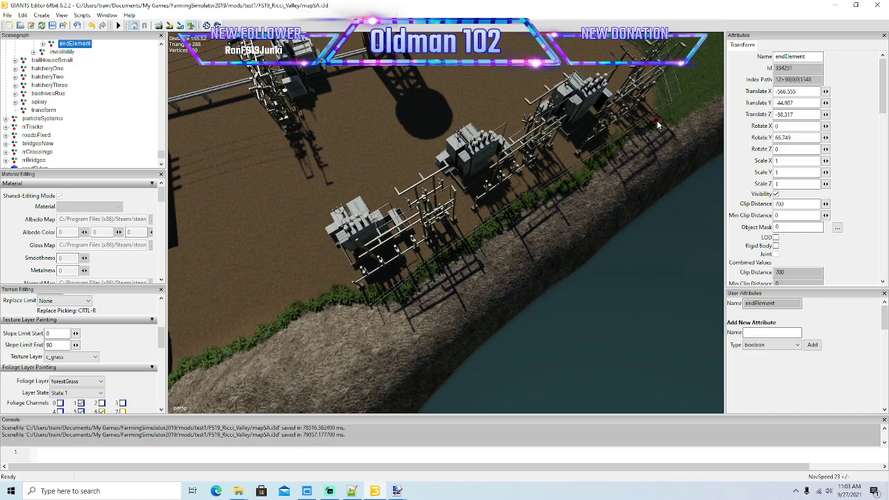
- Paint forestGrass along the riverbank from the fence corner to the bridge, and along the outside of the fence from the red guard house
click(194, 25)
mouse_move(410, 208)
alt+mouse_down()
mouse_move(484, 99)
mouse_move(354, 156)
mouse_move(350, 171)
alt+mouse_up()
scroll(484, 98, up, 3)
scroll(484, 98, up, 4)
scroll(351, 171, down, 3)
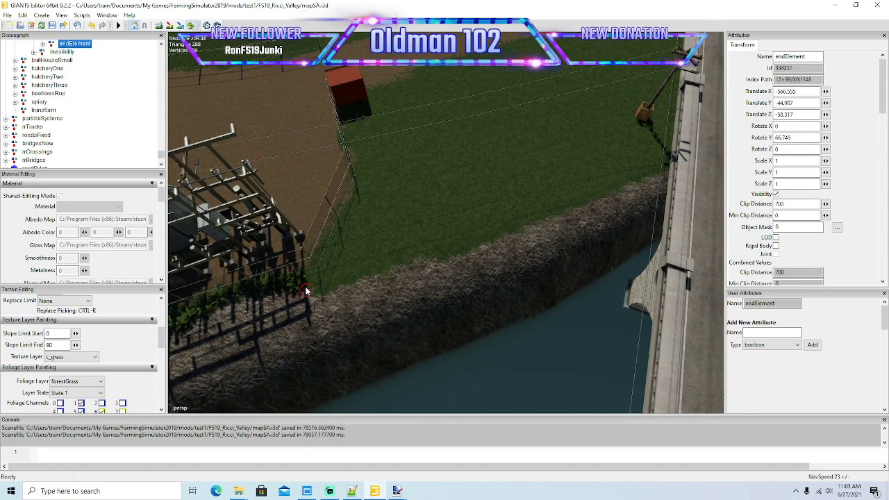
mouse_move(354, 287)
mouse_down()
mouse_move(532, 227)
mouse_move(589, 195)
mouse_up()
mouse_move(637, 173)
mouse_down()
mouse_move(661, 154)
mouse_move(670, 89)
mouse_up()
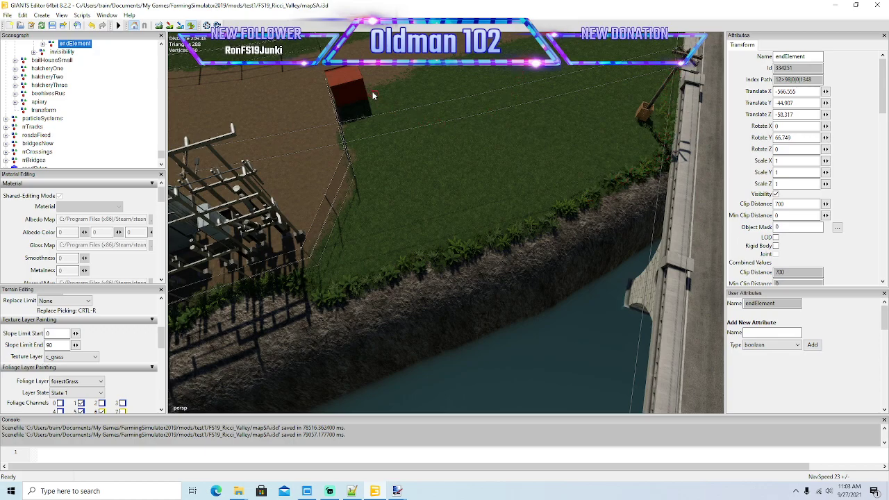
mouse_move(373, 96)
mouse_down()
mouse_move(341, 139)
mouse_move(347, 205)
mouse_up()
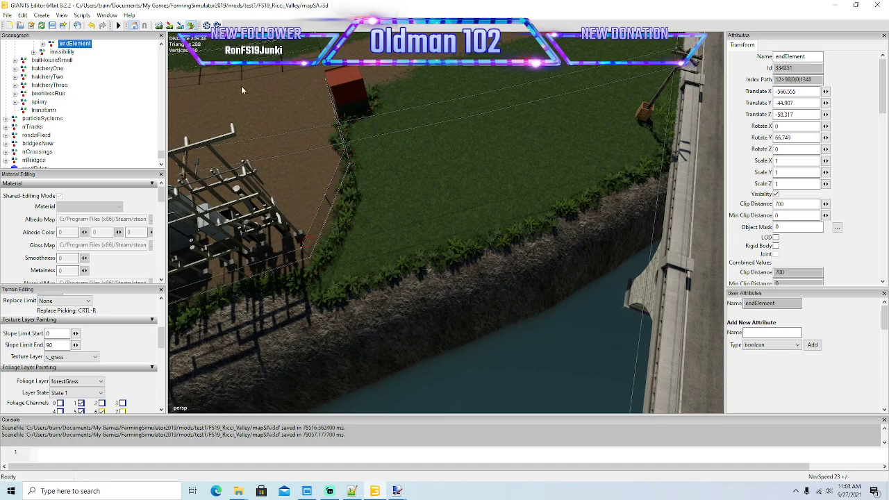
- Duplicate the pine_stage3 tree and place the copy on the grass between the bridge and the red guard house
alt+drag(375, 122, 439, 58)
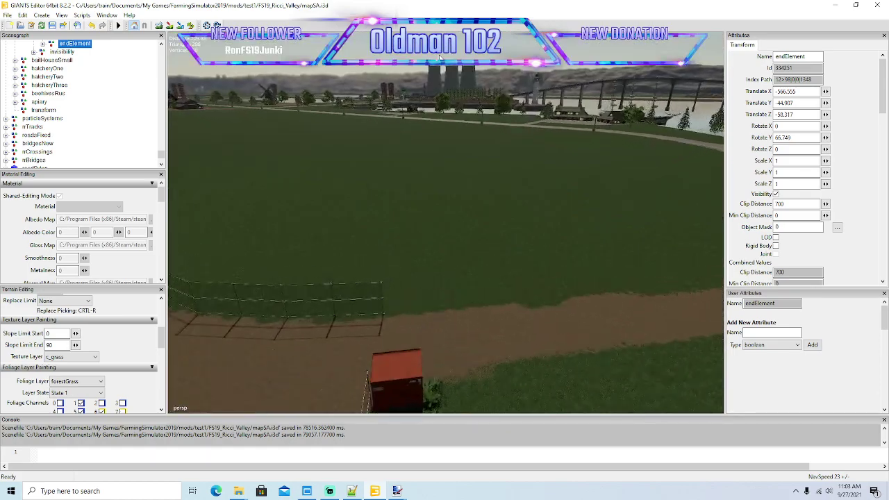
right_drag(438, 58, 368, 141)
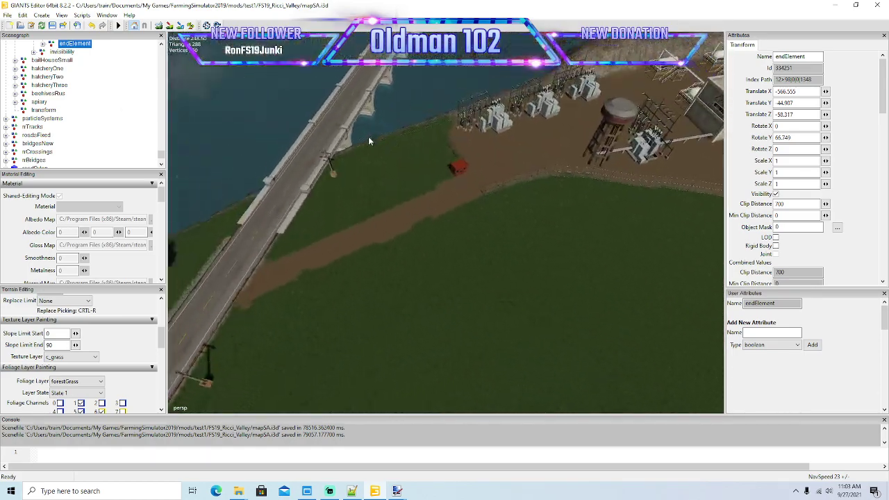
scroll(366, 136, up, 3)
alt+drag(365, 136, 376, 131)
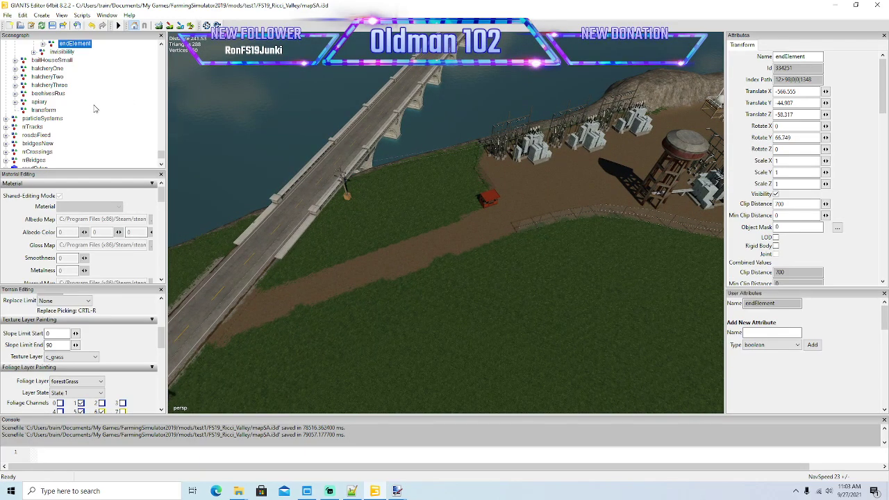
scroll(84, 118, down, 10)
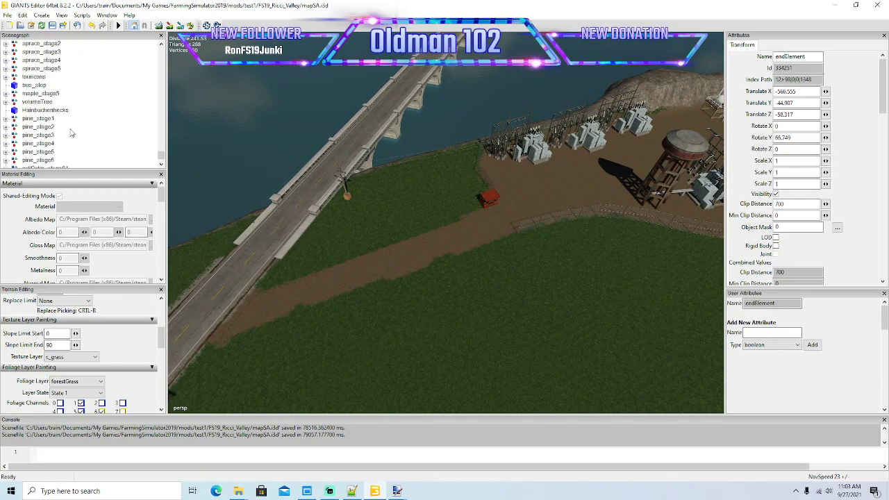
scroll(76, 125, down, 1)
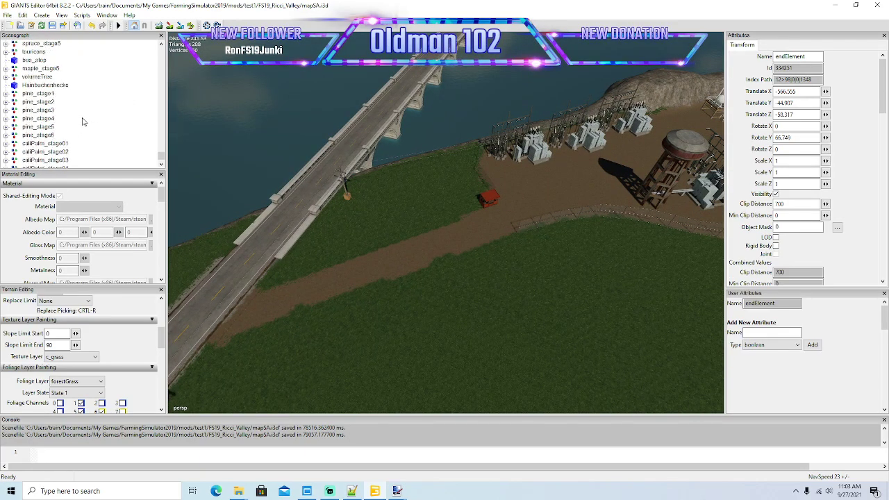
click(38, 109)
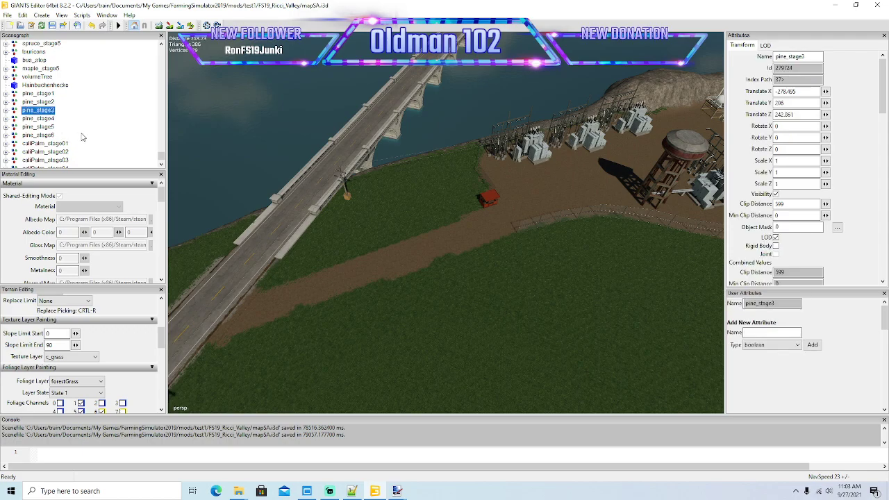
key(ctrl+d)
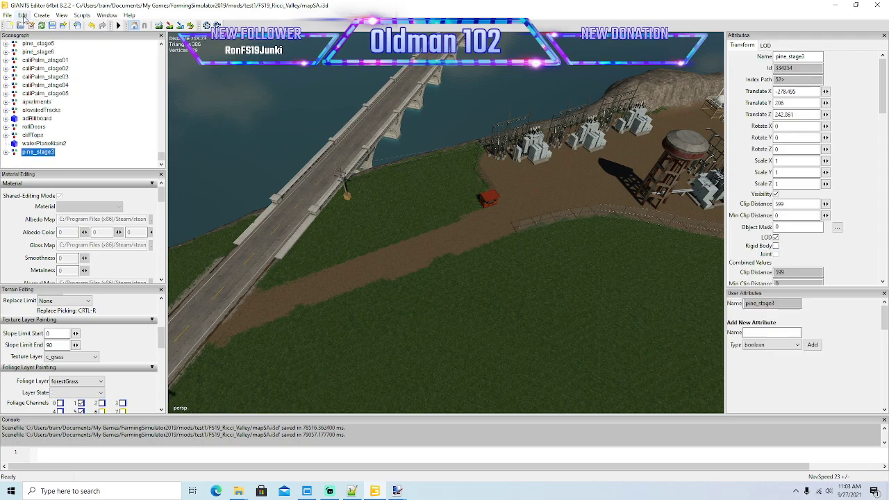
click(23, 16)
click(49, 144)
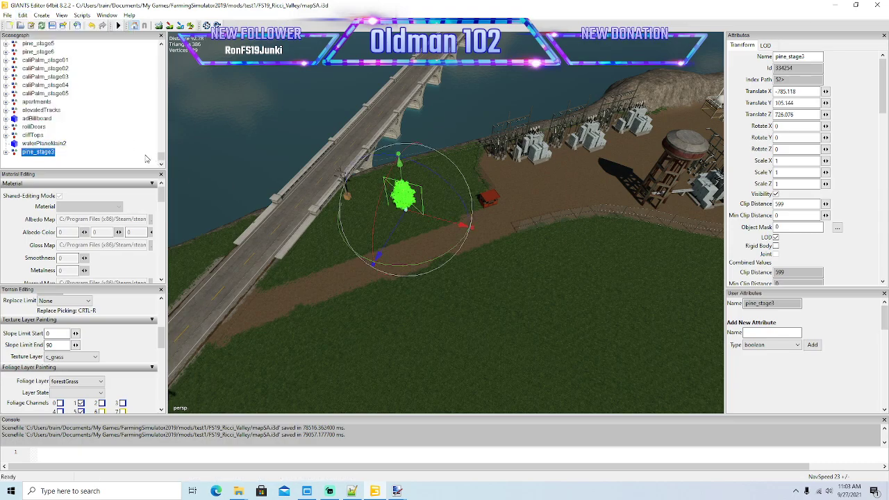
- Cut the duplicated pine_stage3 and paste it into the visibility group under powerGrid
scroll(93, 135, up, 10)
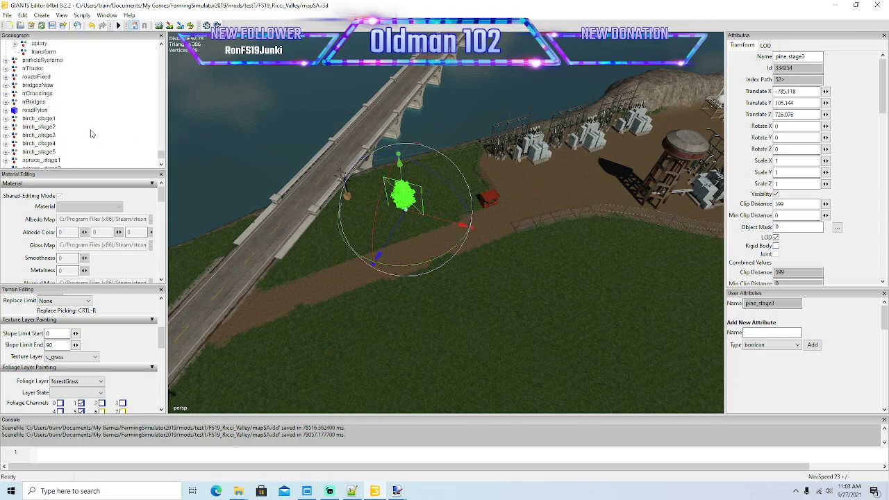
scroll(90, 134, up, 10)
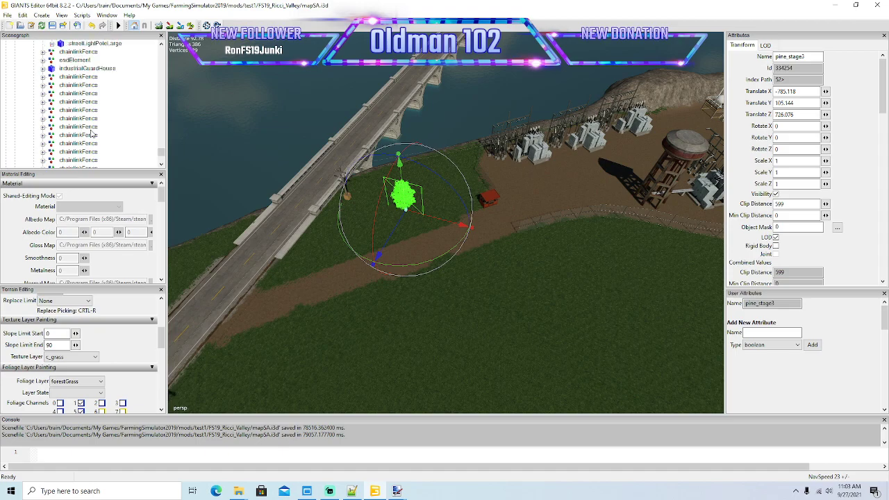
scroll(93, 133, up, 3)
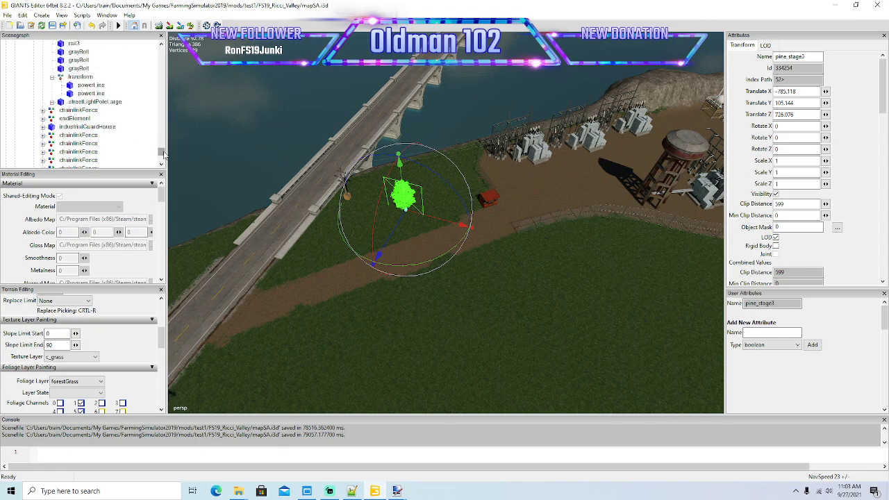
drag(164, 154, 161, 68)
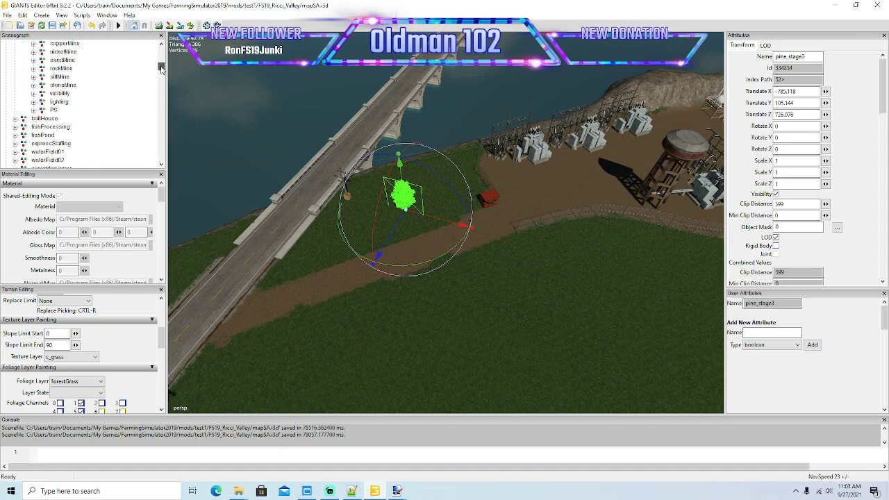
scroll(110, 98, down, 3)
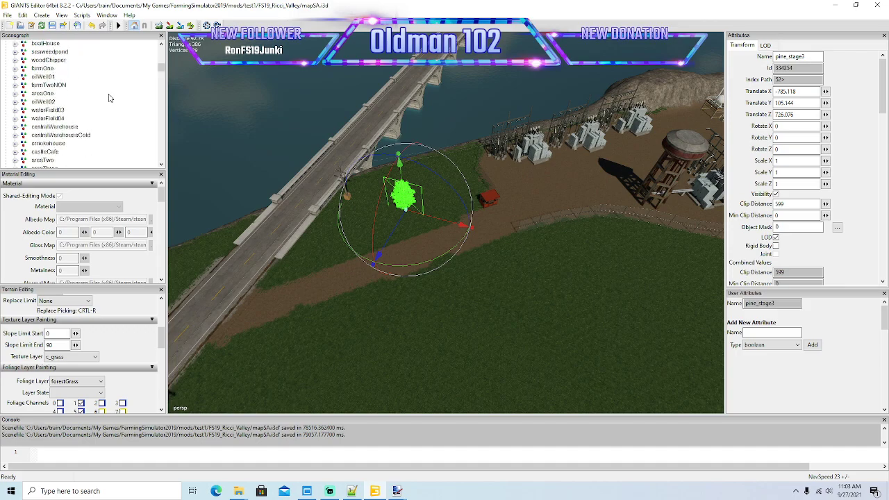
scroll(108, 98, down, 5)
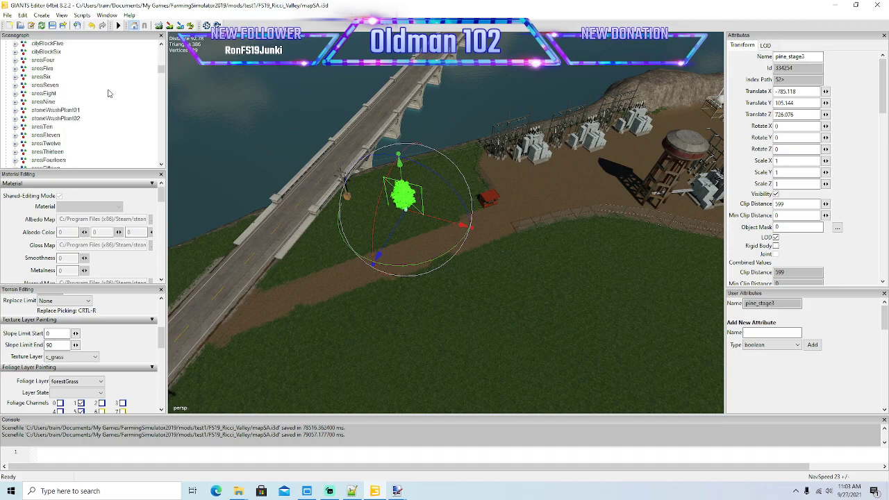
scroll(108, 93, down, 5)
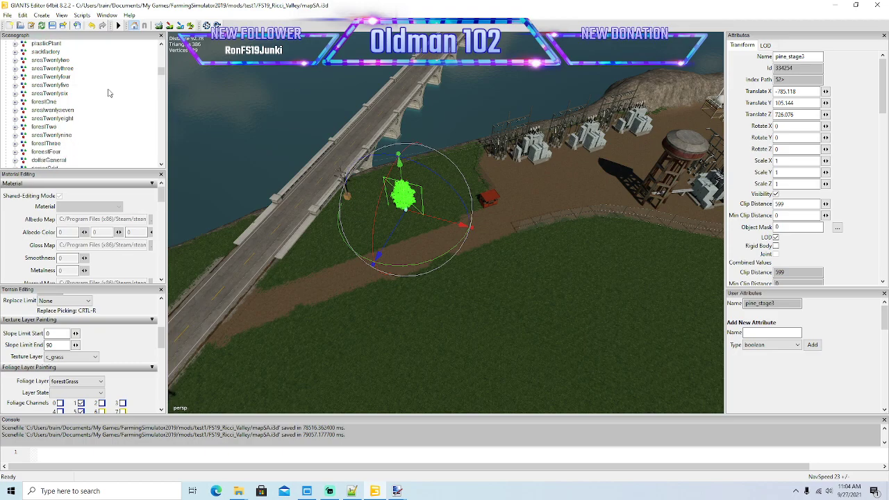
scroll(108, 93, down, 2)
click(23, 15)
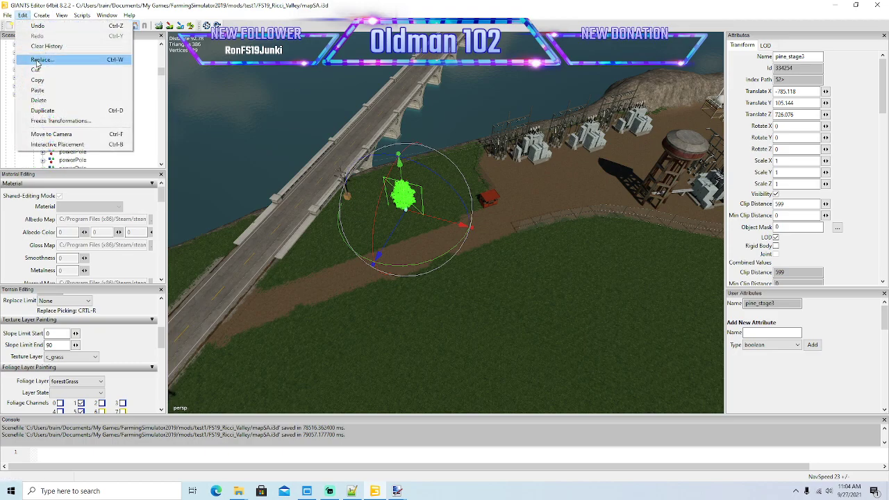
click(39, 70)
click(49, 110)
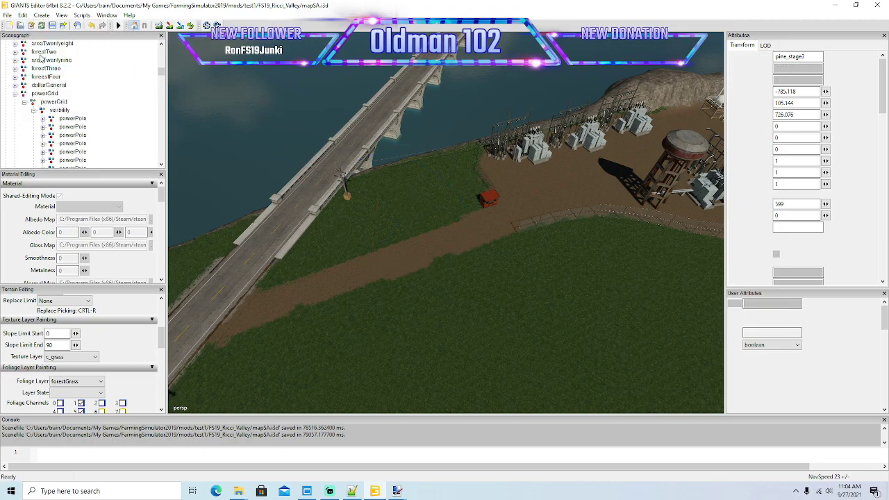
click(23, 14)
click(38, 89)
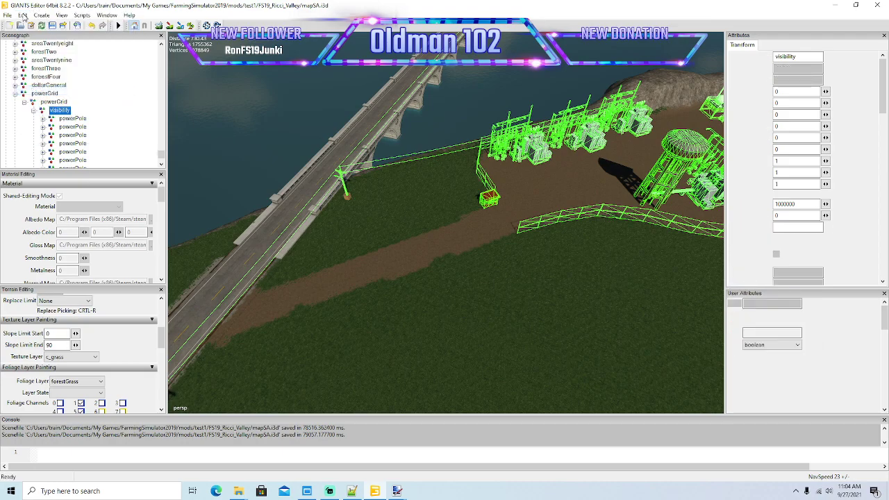
- Place the pasted pine_stage3 with Interactive Placement on the grass between the bridge and the red guard house
click(23, 15)
click(38, 136)
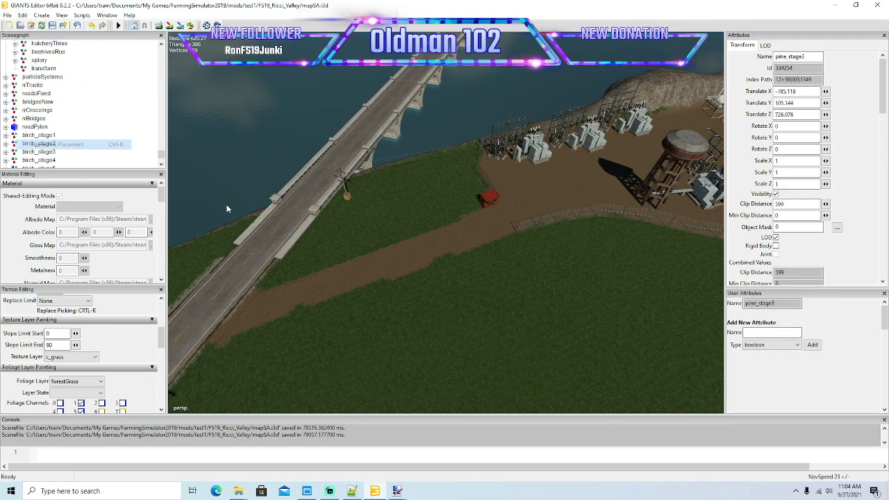
key(ctrl+b)
scroll(459, 282, down, 3)
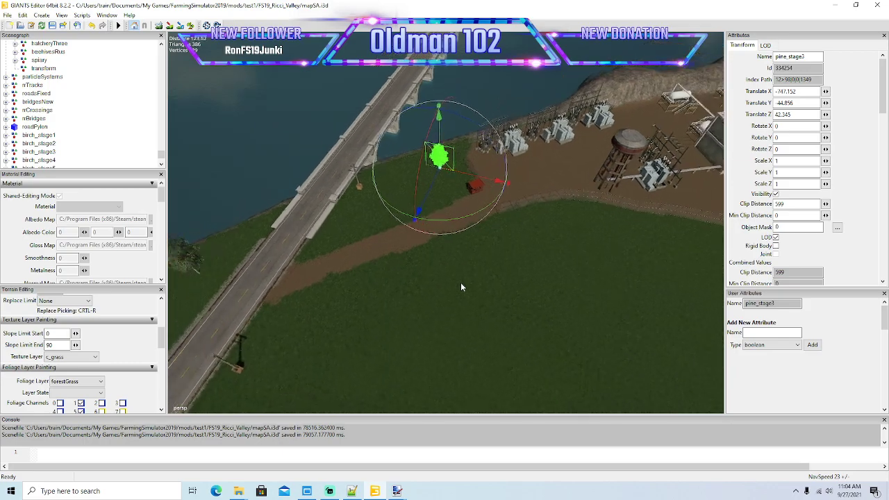
- Place more pine_stage3 trees with Interactive Placement, terrain height on, on the grass beside the bridge and the dirt access road
alt+drag(460, 286, 474, 297)
scroll(474, 297, down, 5)
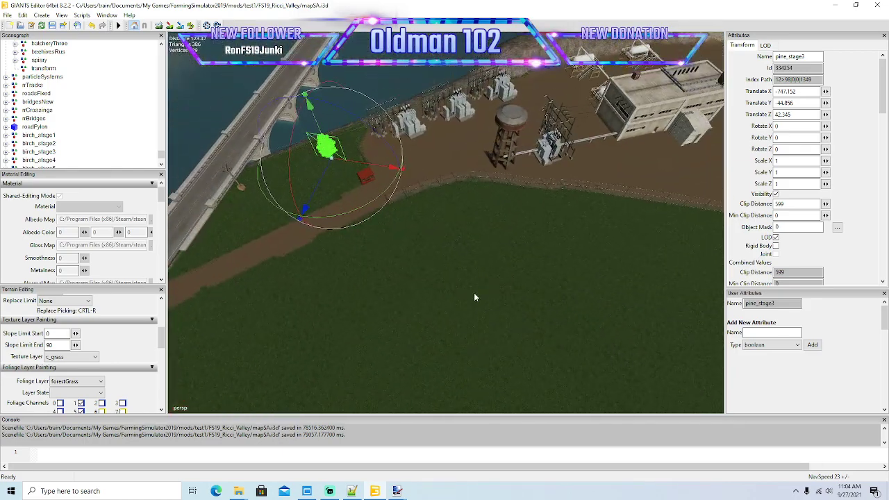
right_drag(457, 290, 455, 277)
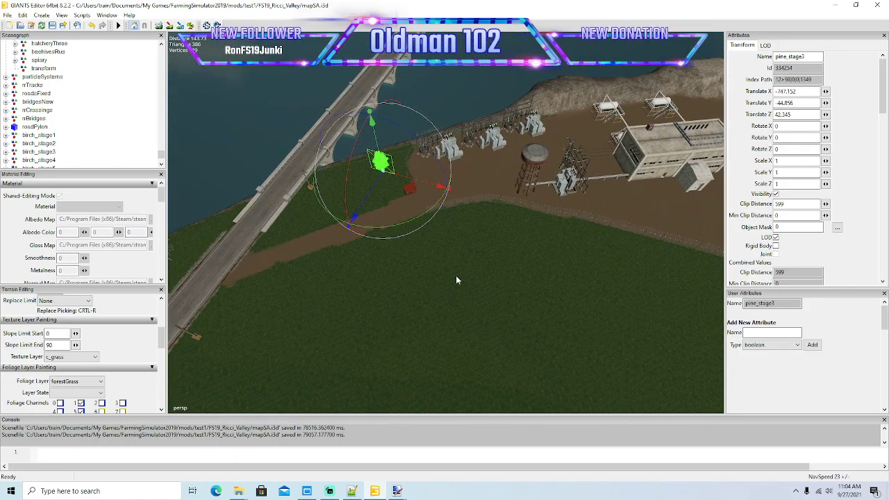
key(ctrl+b)
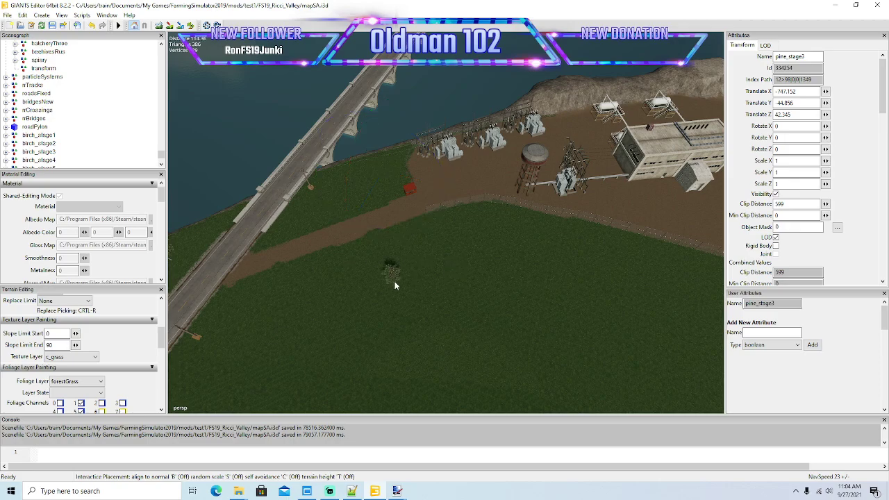
key(t)
click(290, 223)
- Place a row of pine_stage3 trees along the dirt access road and around the outside of the curved power station fence
mouse_move(452, 310)
alt+mouse_down()
mouse_move(326, 286)
mouse_move(370, 298)
mouse_move(481, 261)
mouse_move(443, 299)
alt+mouse_up()
scroll(370, 298, up, 5)
scroll(453, 293, down, 5)
key(Right)
right_drag(445, 303, 325, 246)
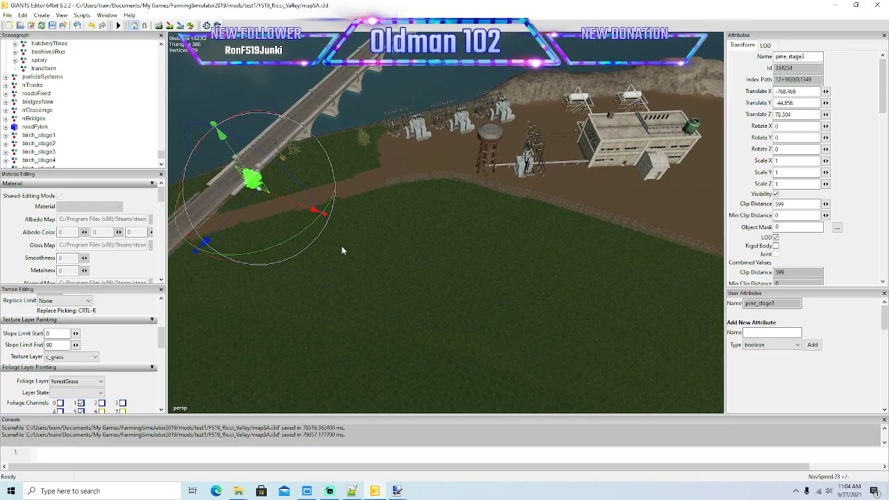
key(ctrl+b)
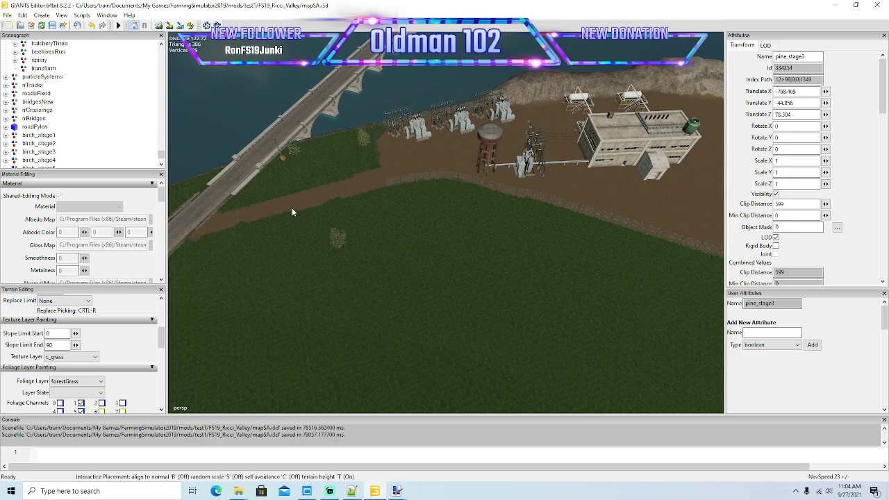
key(t)
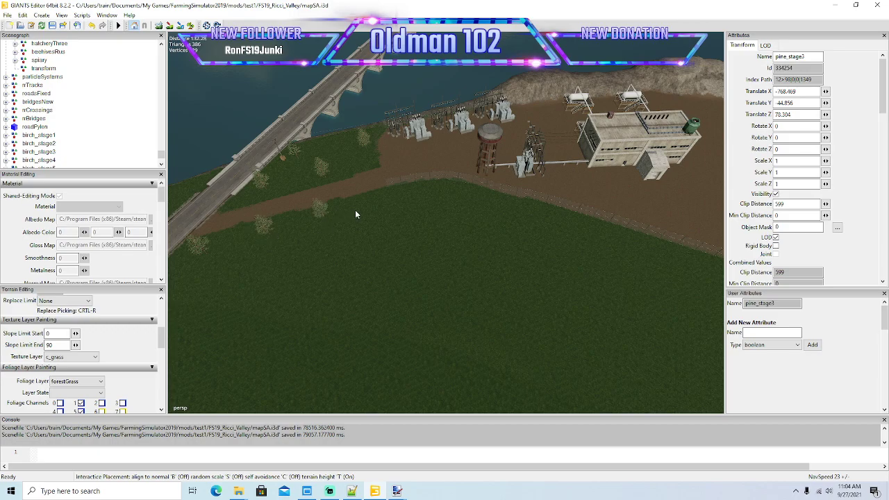
click(391, 201)
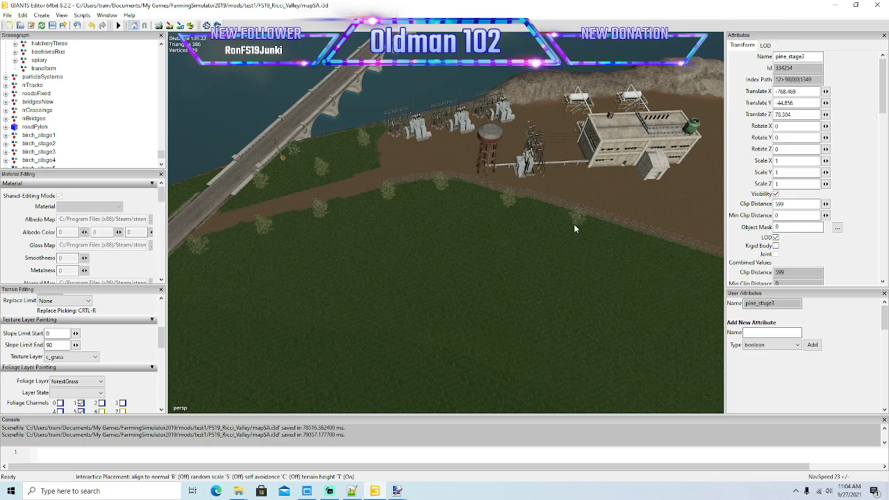
click(574, 224)
key(Escape)
- Continue the pine_stage3 row at terrain height along the straight outer fence to its corner and up the side by the factory
alt+drag(524, 336, 527, 337)
key(d)
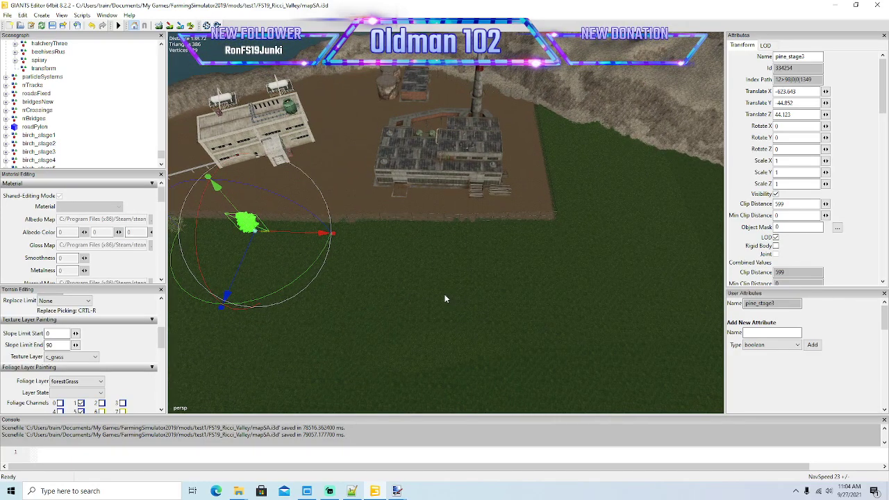
key(ctrl+b)
key(t)
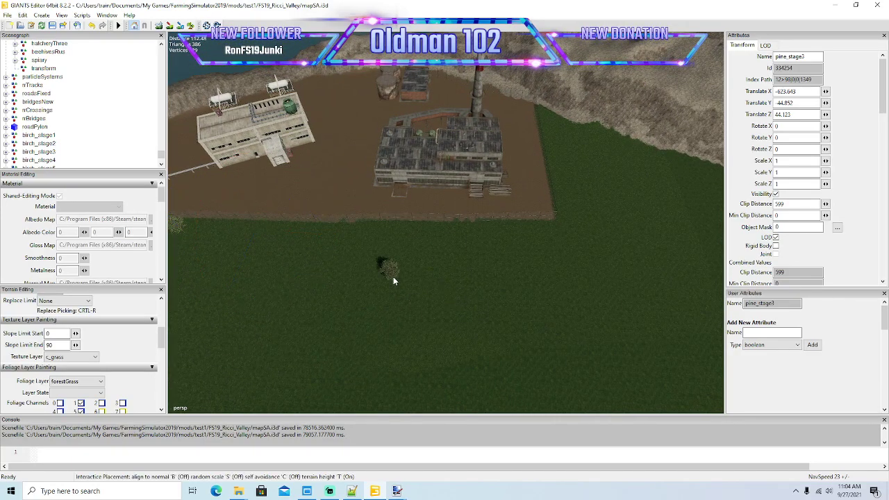
drag(393, 277, 265, 226)
click(437, 236)
click(499, 237)
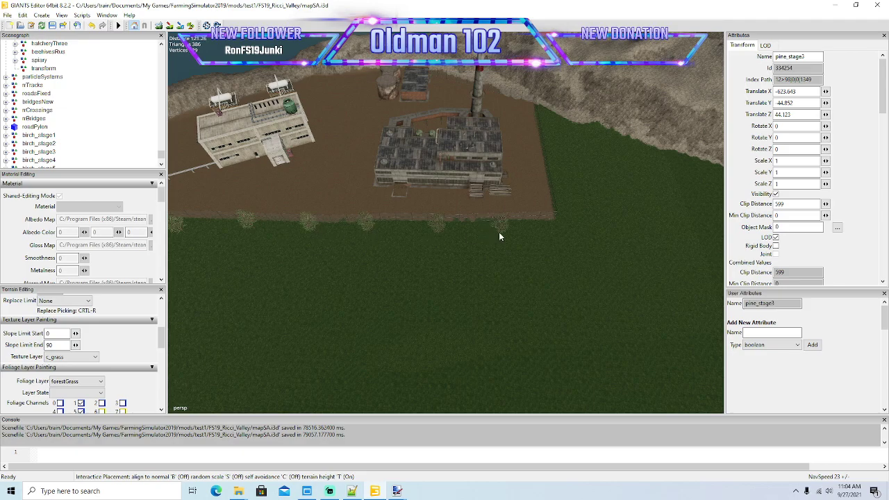
click(548, 228)
click(551, 128)
- Inspect the planted pines along the access road and fence from near ground level, and their entries in the scenegraph
alt+drag(551, 162, 369, 273)
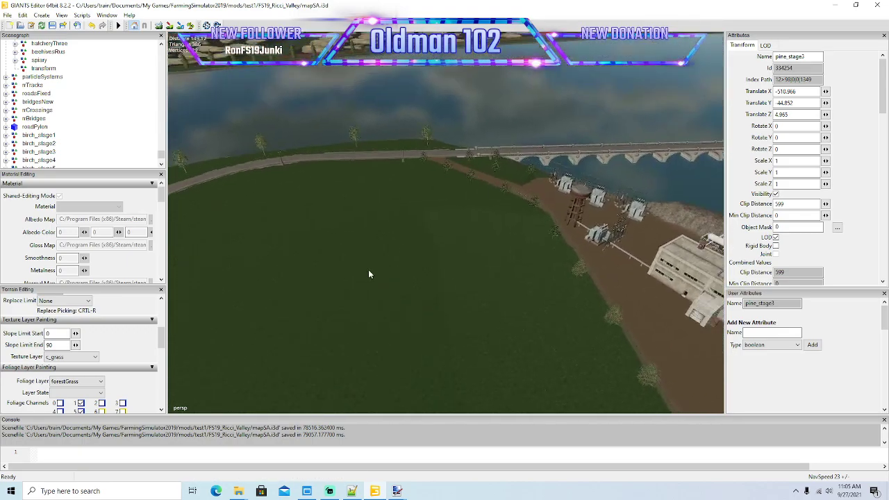
right_drag(369, 274, 324, 243)
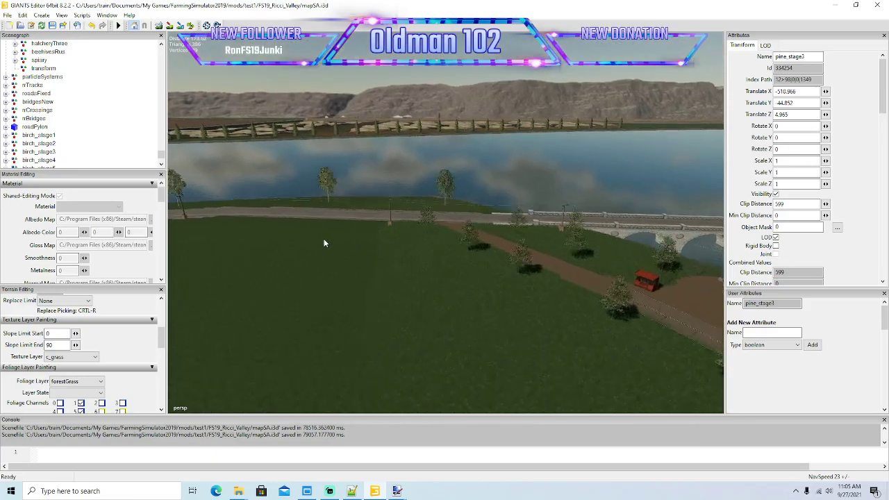
scroll(325, 232, up, 4)
alt+drag(325, 231, 354, 275)
scroll(358, 275, up, 3)
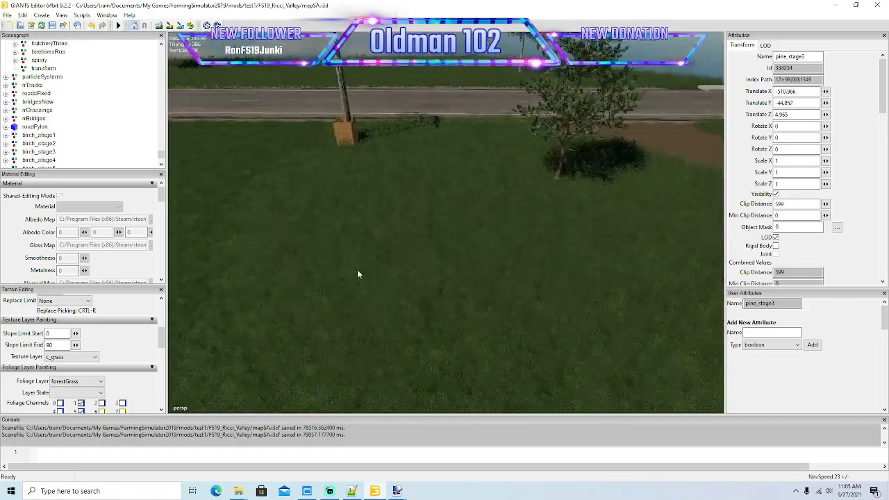
right_drag(358, 274, 537, 299)
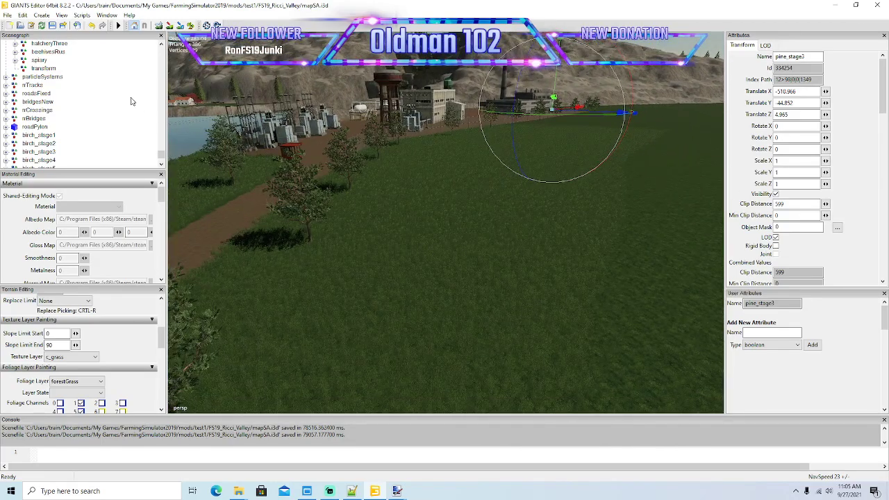
scroll(131, 101, up, 5)
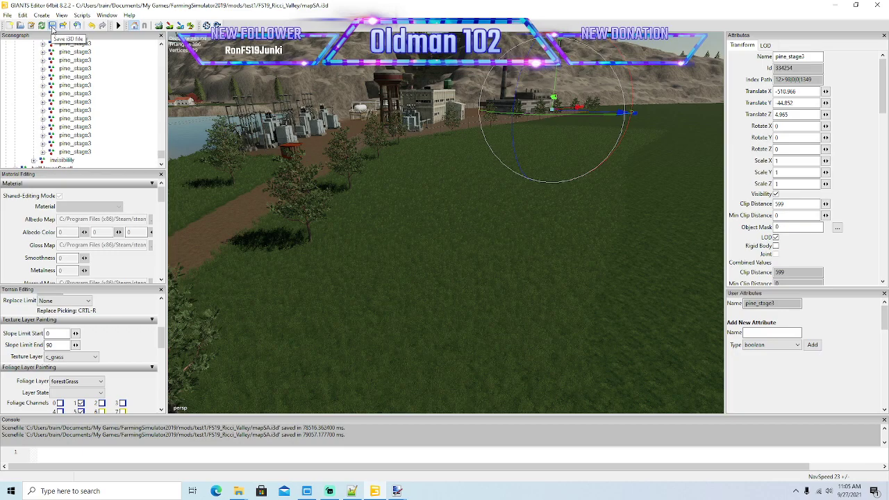
- Save the mapSA.i3d scene, and switch to the desktop to launch Farming Simulator 19 for testing
click(52, 28)
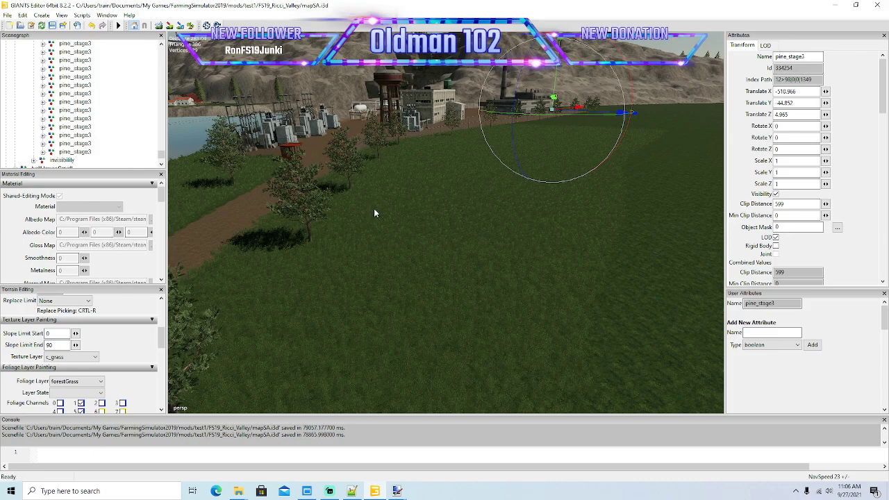
click(835, 5)
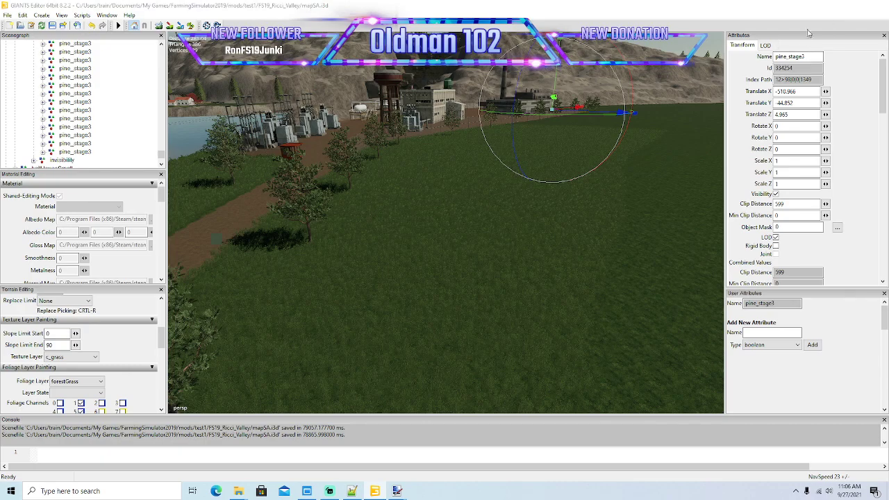
right_click(195, 65)
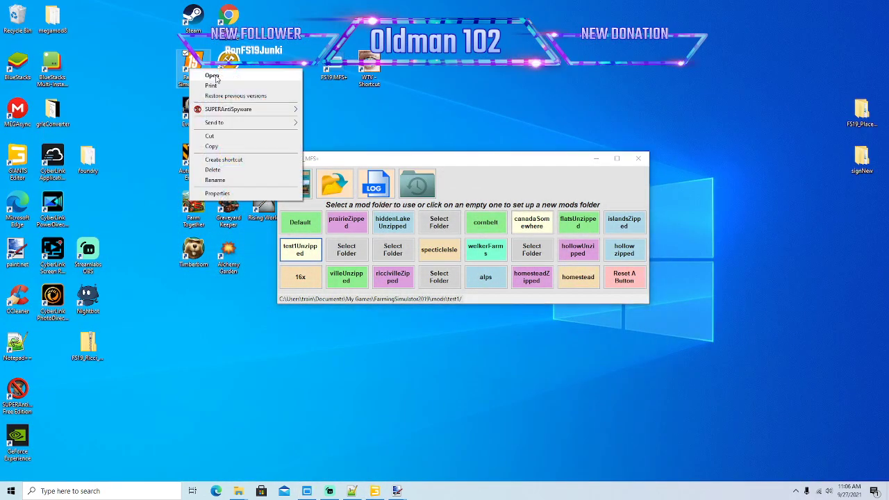
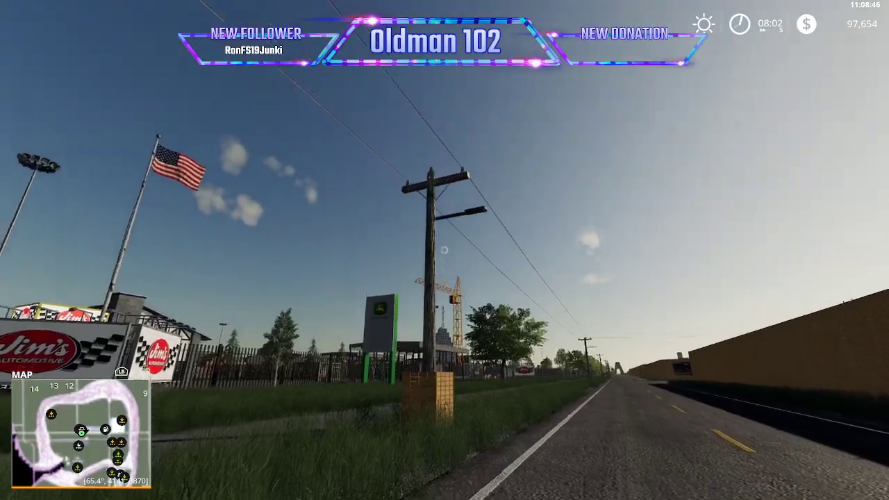
- Walk around the roadside utility pole near Jim's Automotive in the game and examine its wooden base in the grass
key(w)
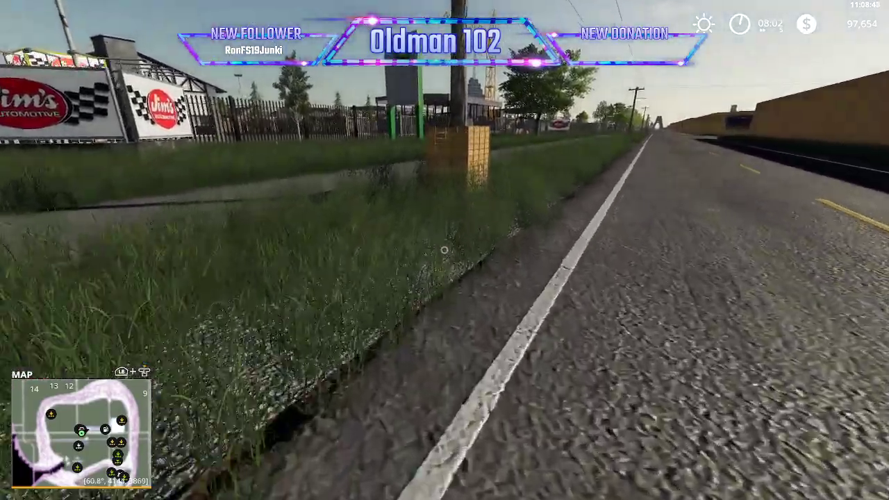
key(s)
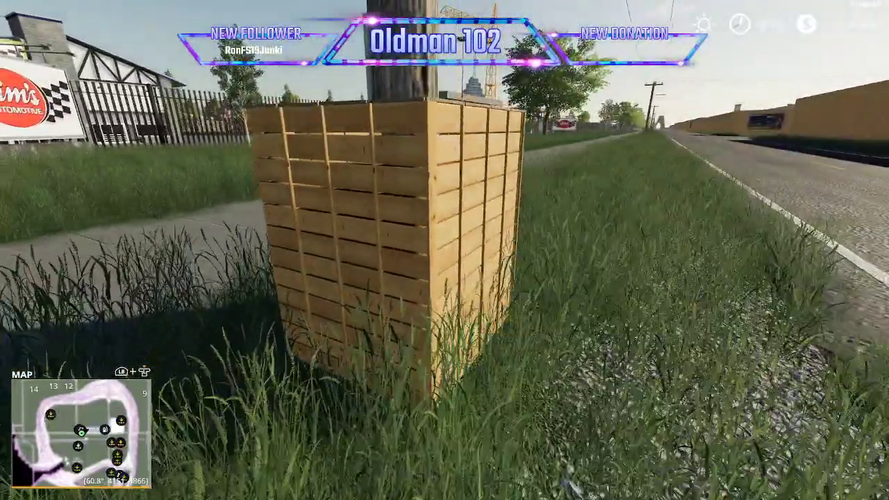
key(w)
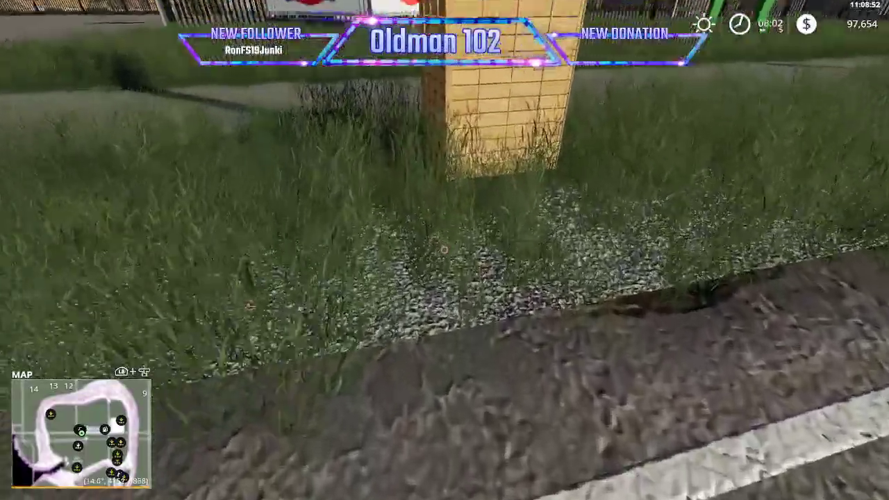
key(s)
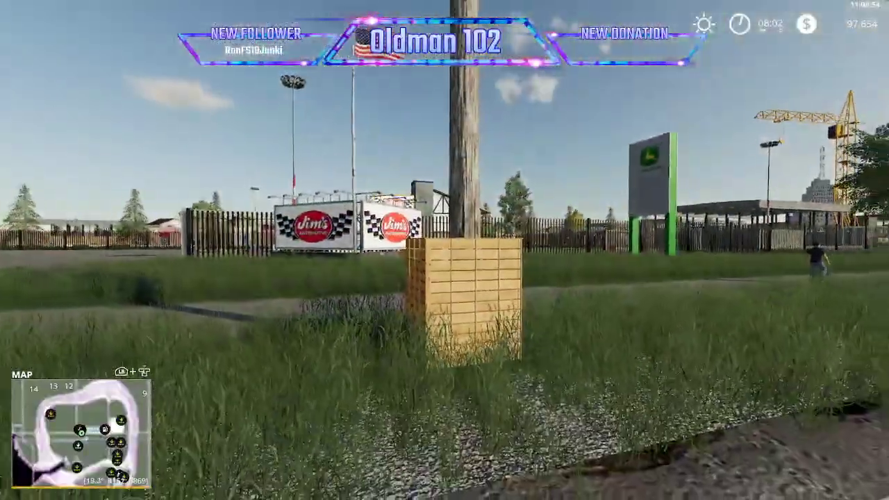
key(s)
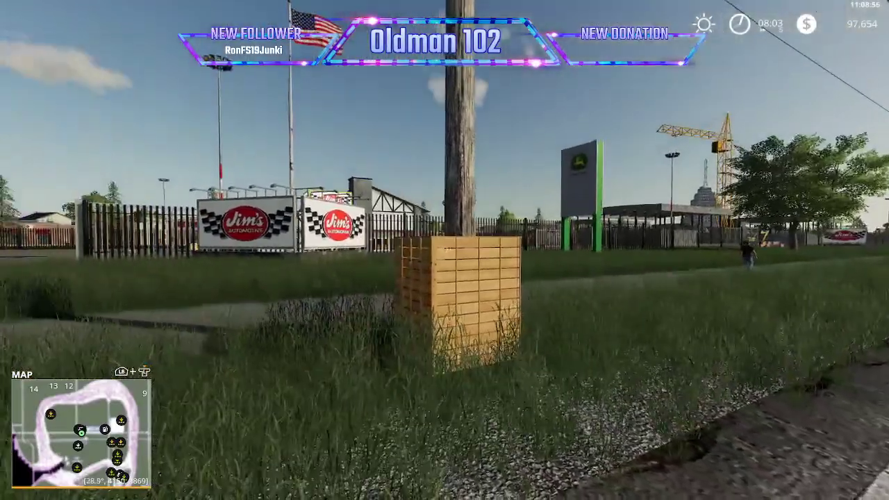
- Get into the Lizard Pickup 2014 and drive it out of the gate and along the straight main road beside the crop fields
key(w)
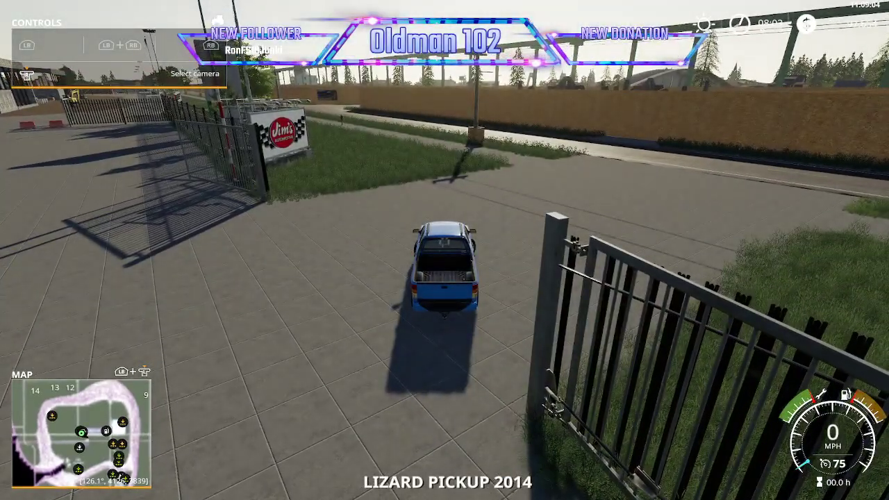
key(w)
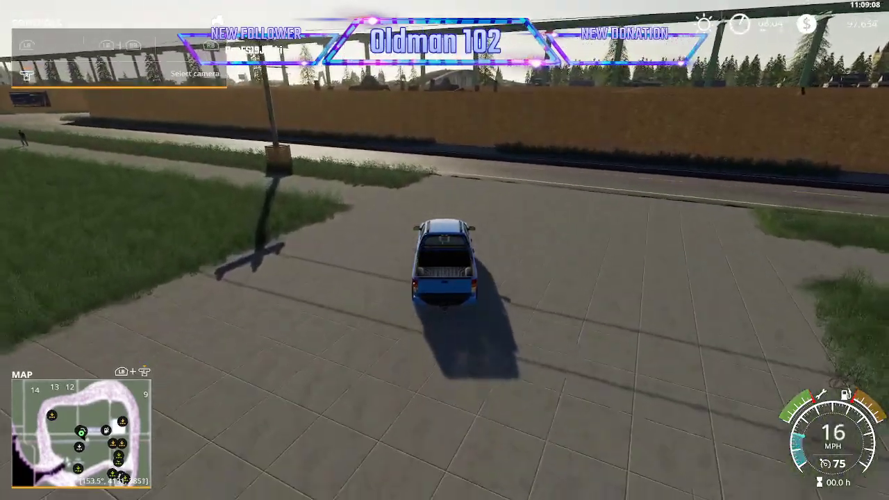
key(a)
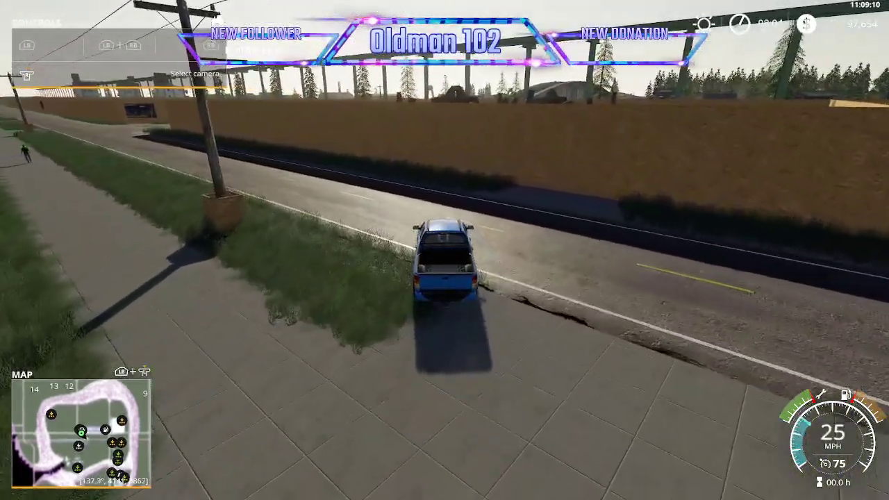
key(a)
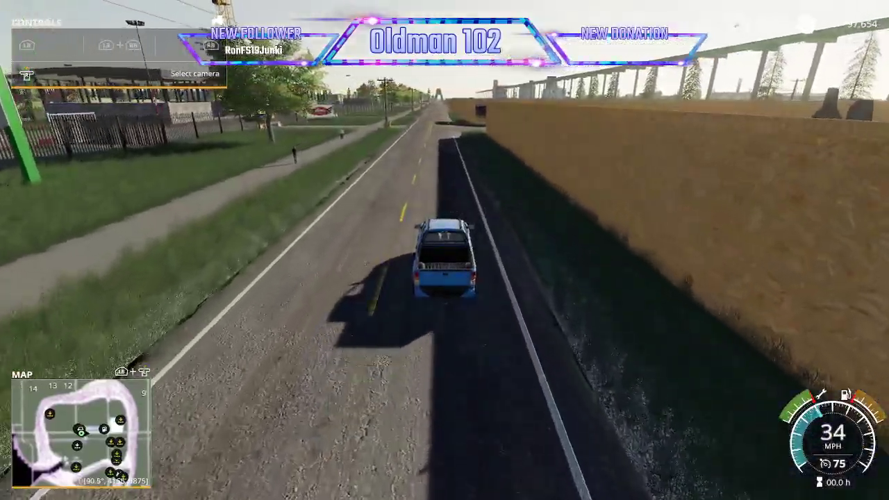
key(w)
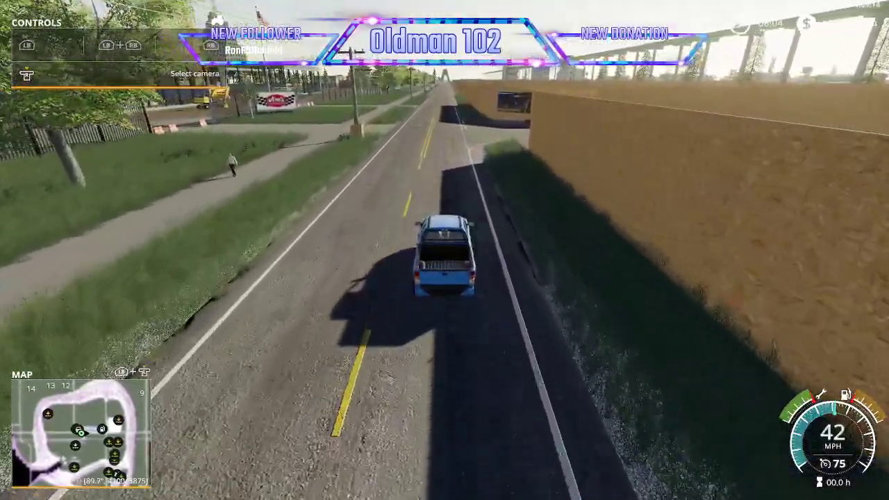
key(w)
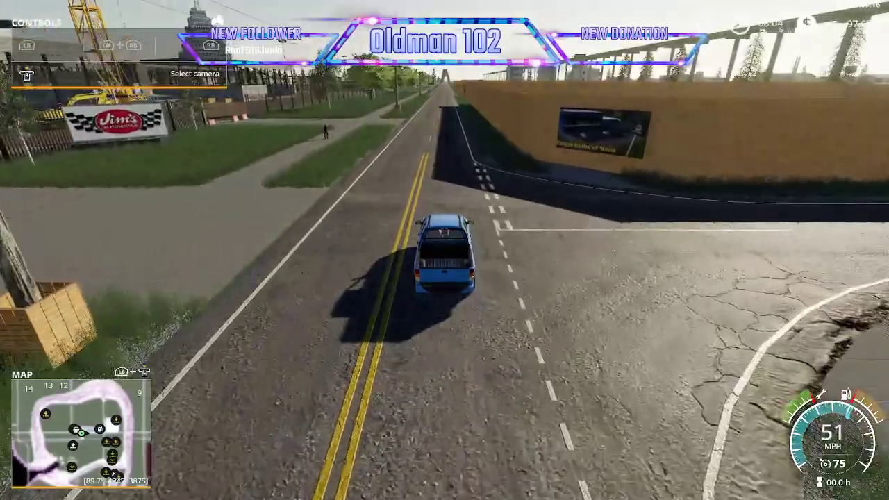
key(w)
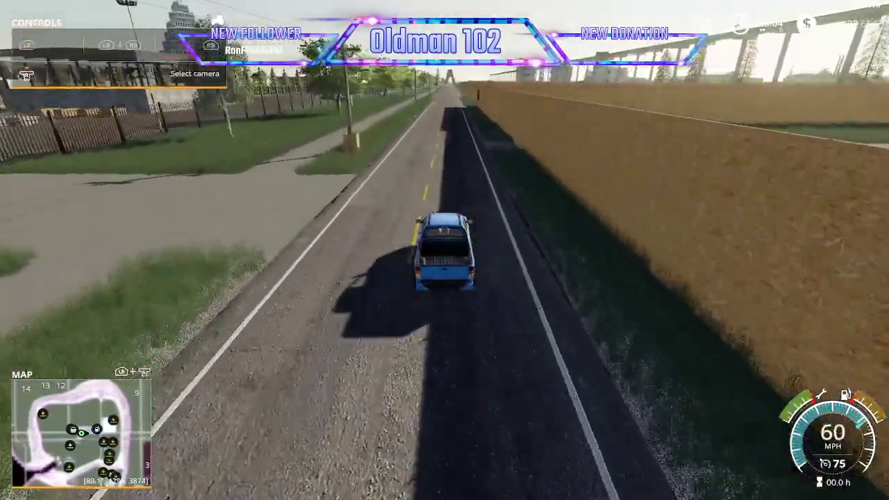
key(w)
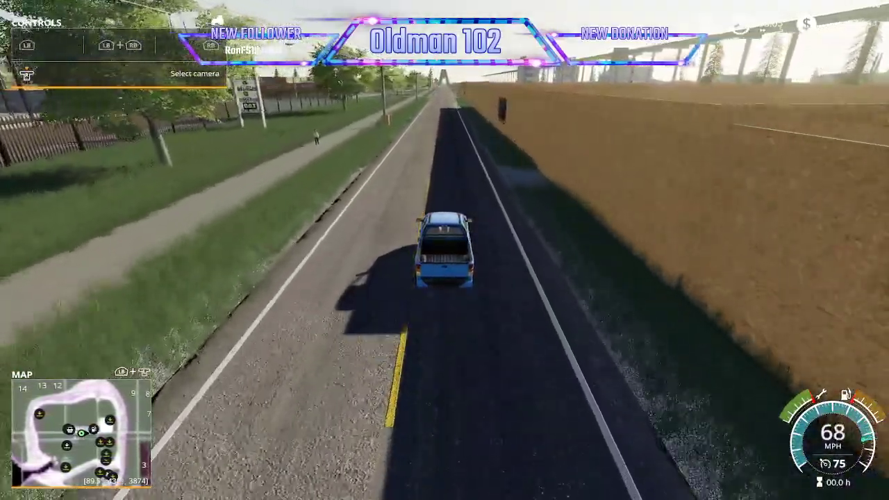
key(w)
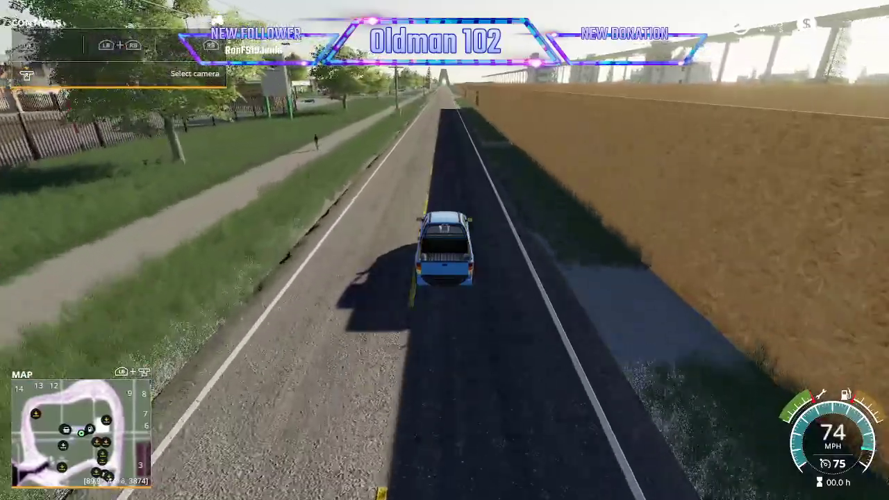
key(w)
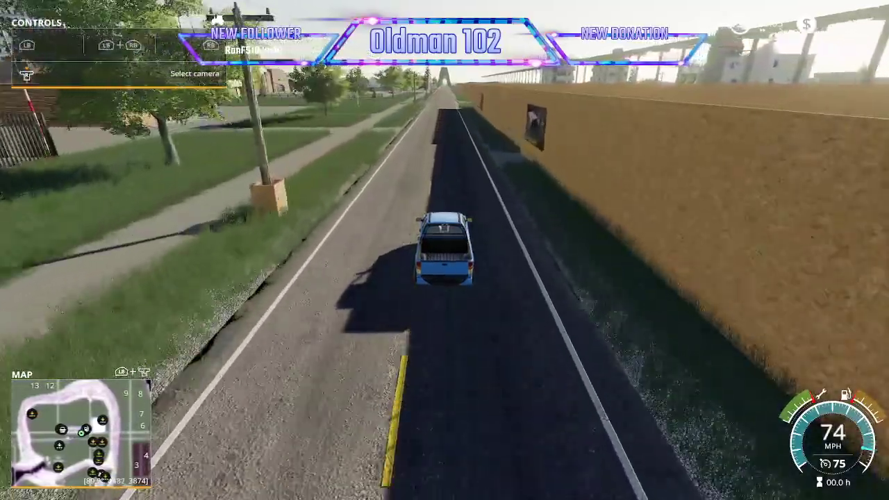
key(w)
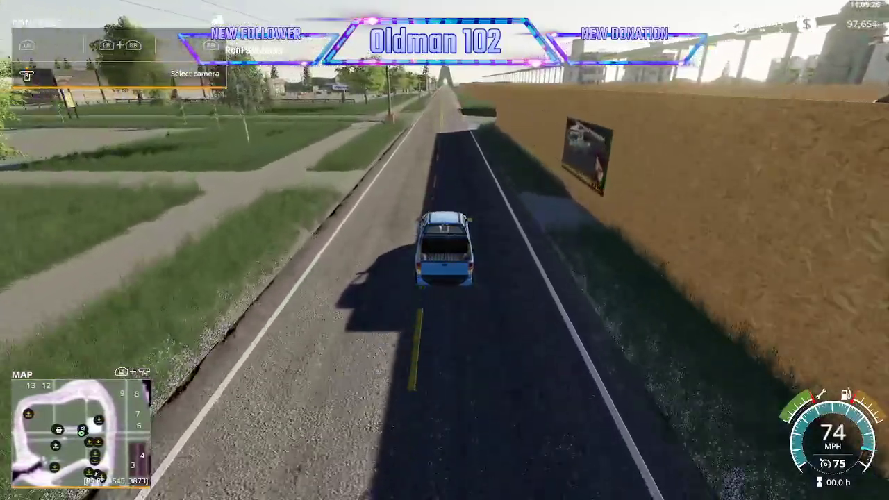
- Turn the pickup right at the intersection, cross the railway, and take the left fork before the wooden wall
key(s)
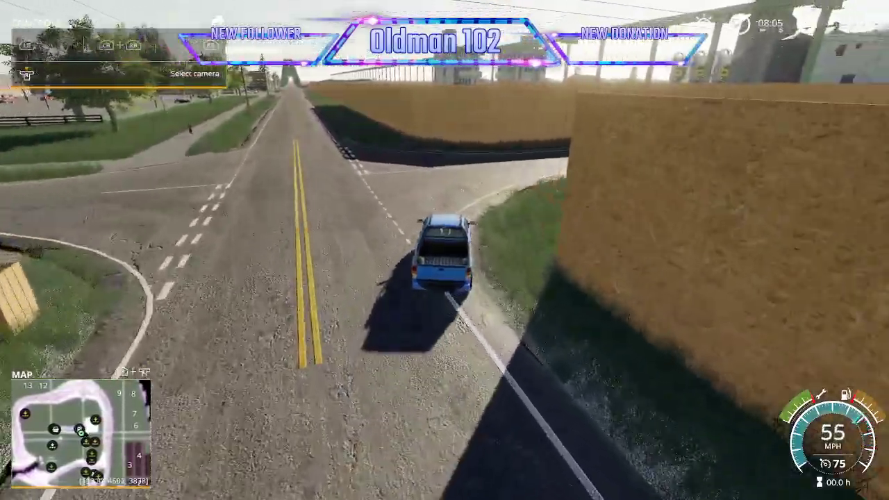
key(d)
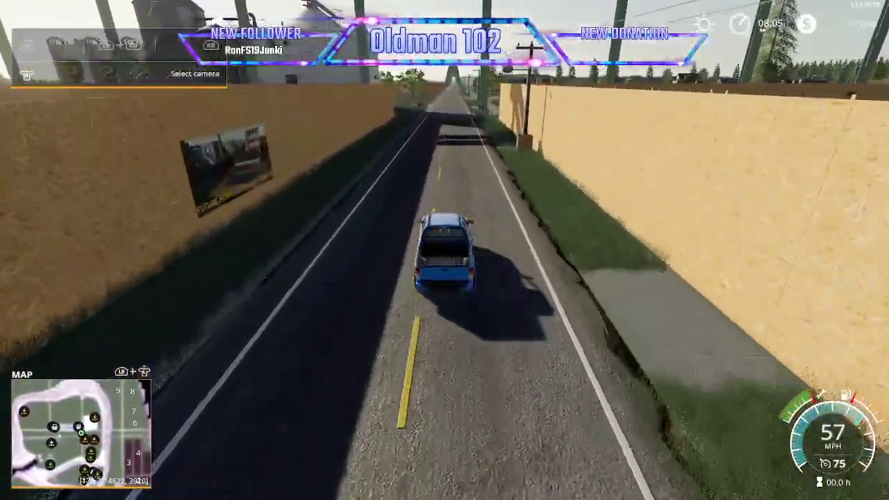
key(w)
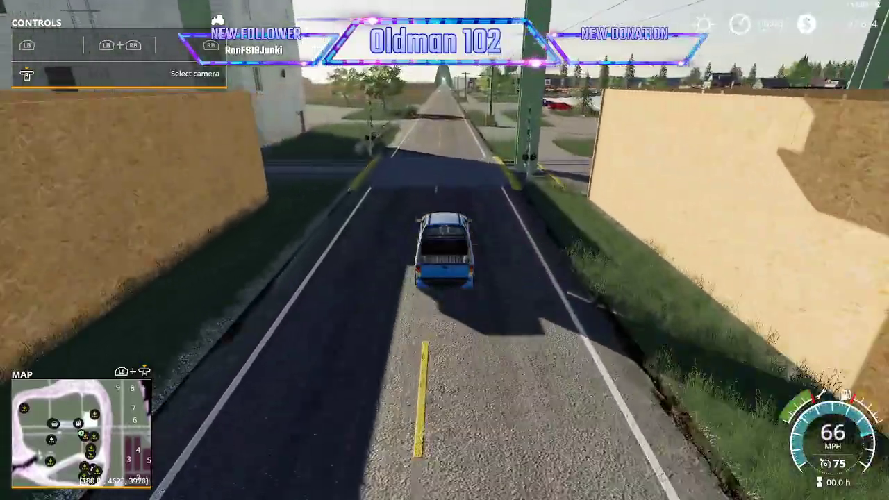
key(w)
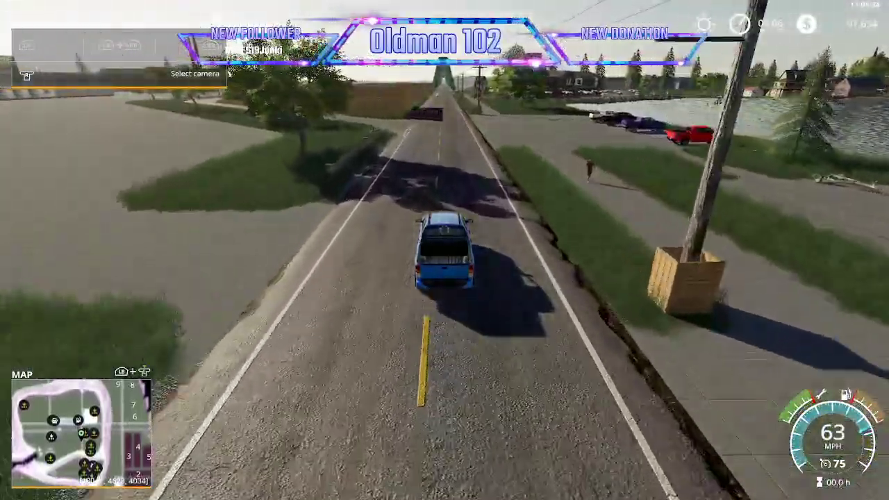
key(a)
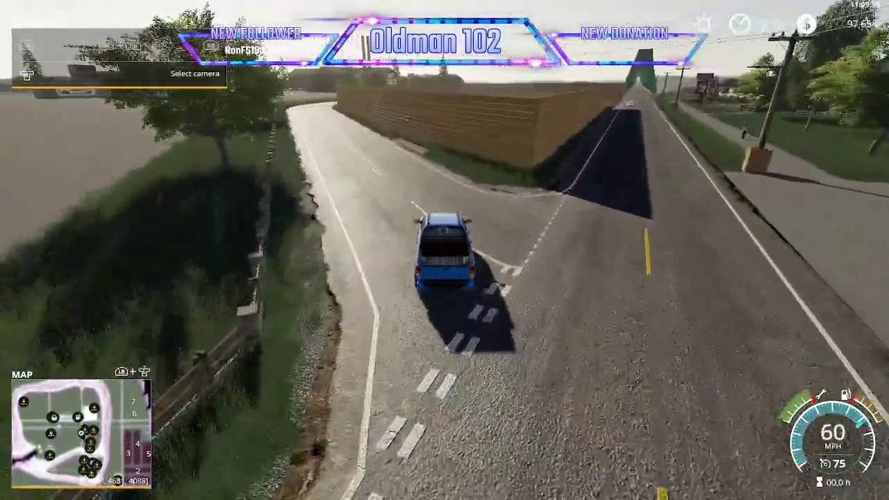
- Follow the curved road downhill through the rock cutting and past the white wall on the far side
key(w)
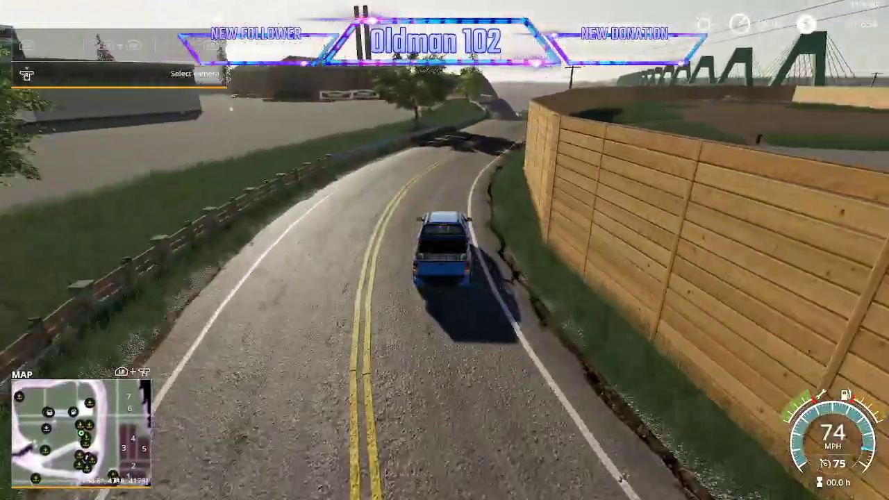
key(a)
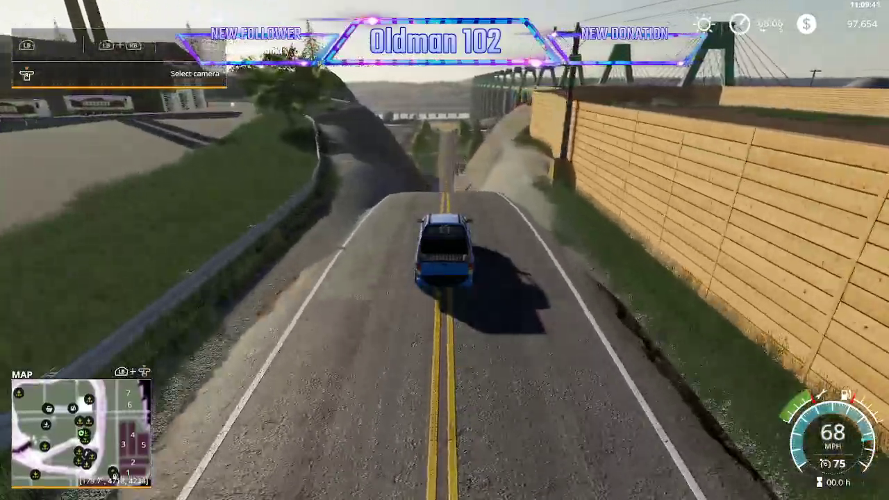
key(w)
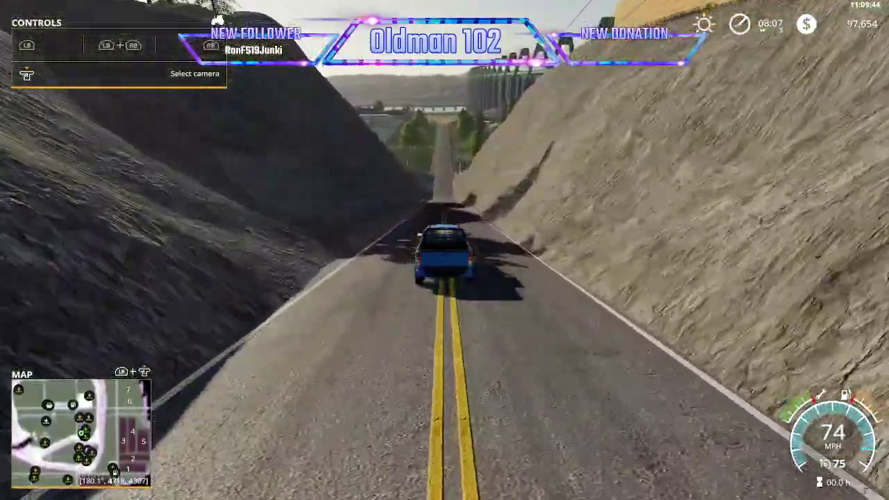
key(w)
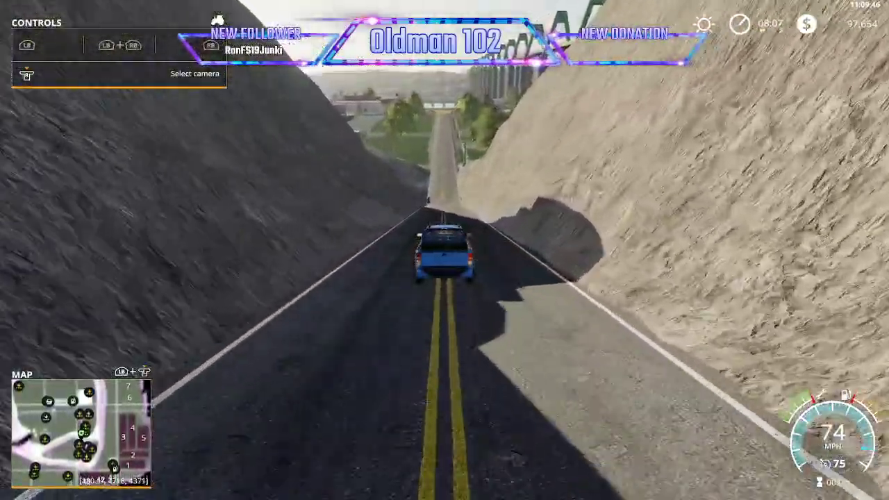
key(w)
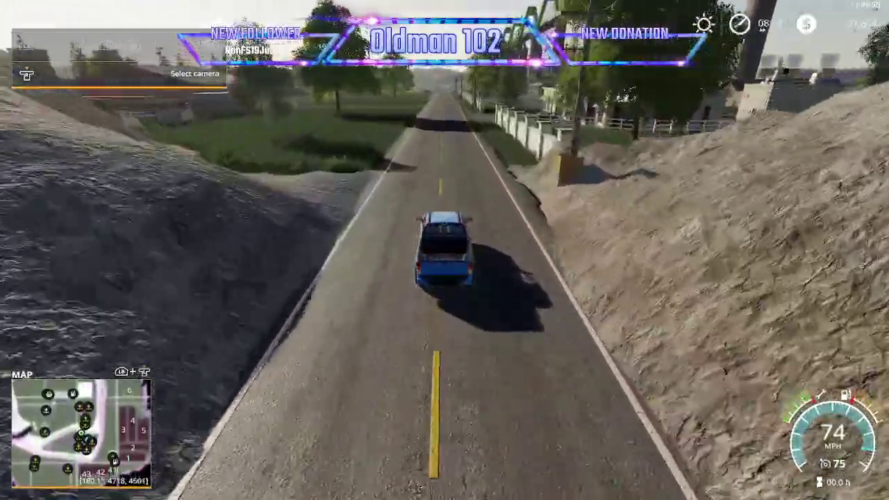
key(w)
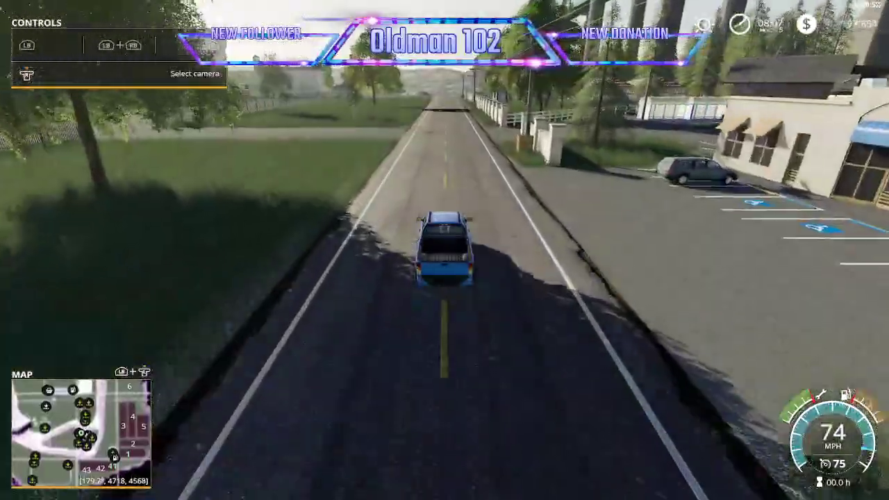
key(w)
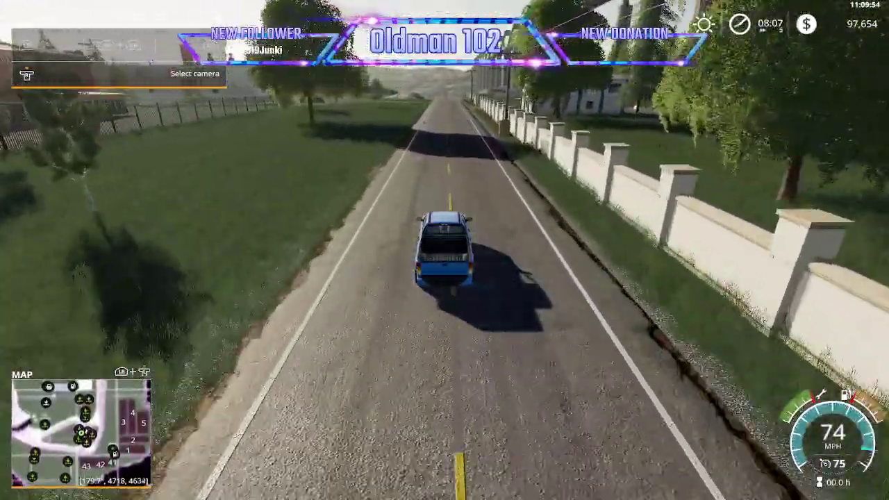
- Drive along the riverside road and park the pickup on the power station's dirt access road just before the bridge
key(w)
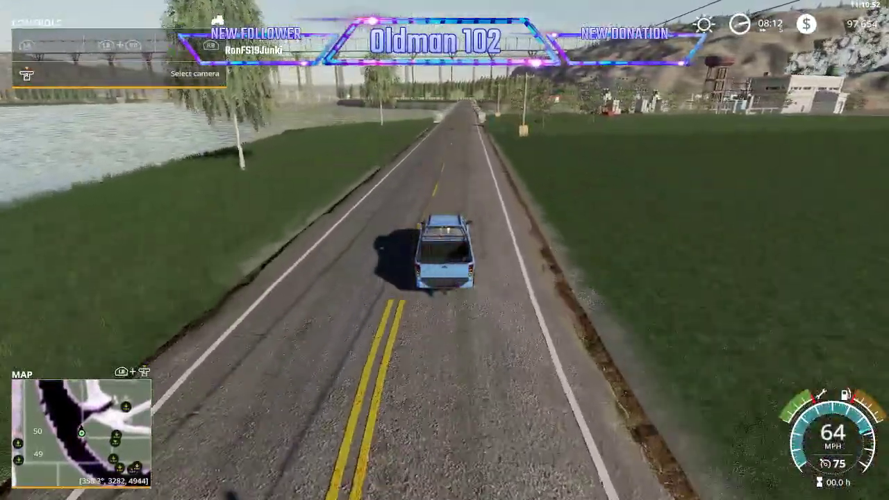
key(d)
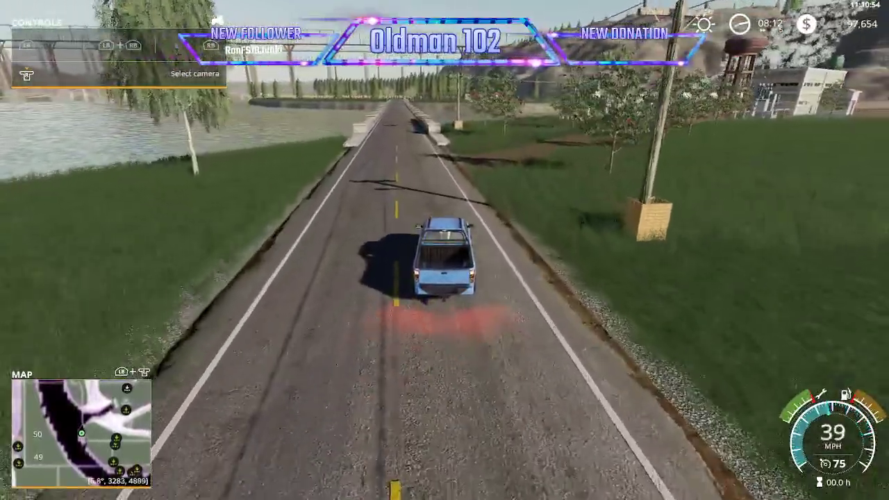
key(d)
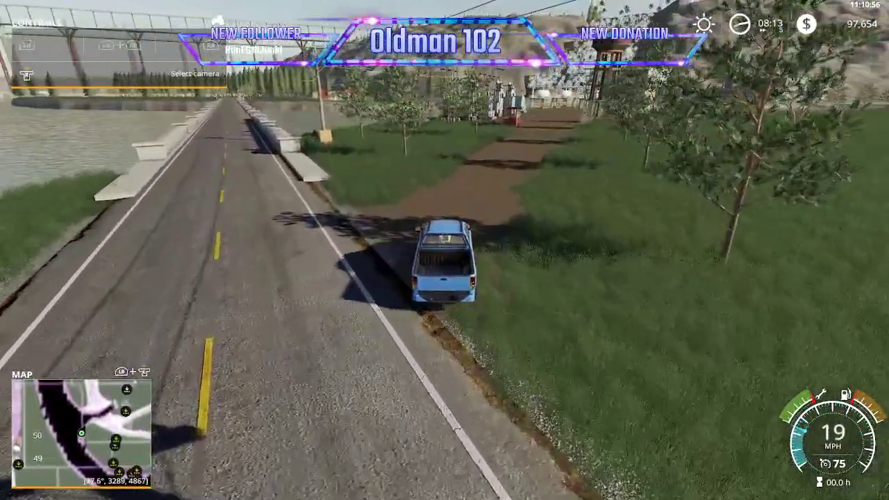
key(s)
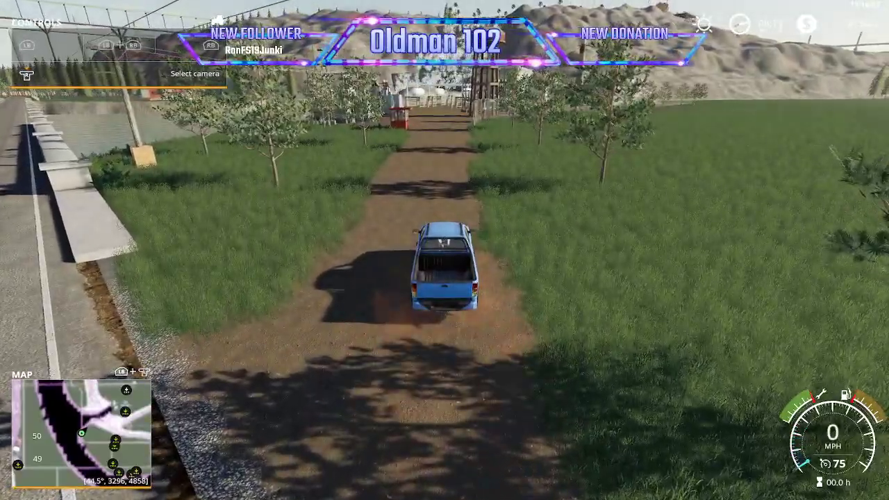
- Leave the pickup and walk up the dirt road into the grass to view the power station and its pines
key(e)
key(w)
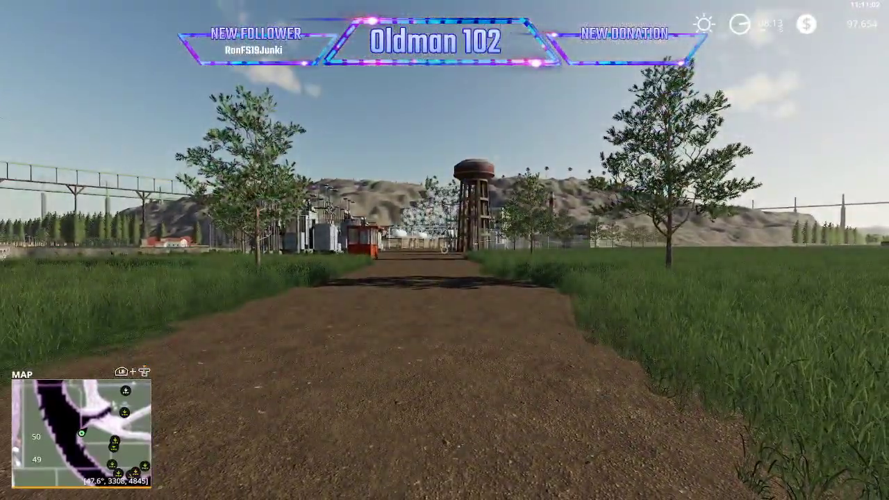
key(d)
key(w)
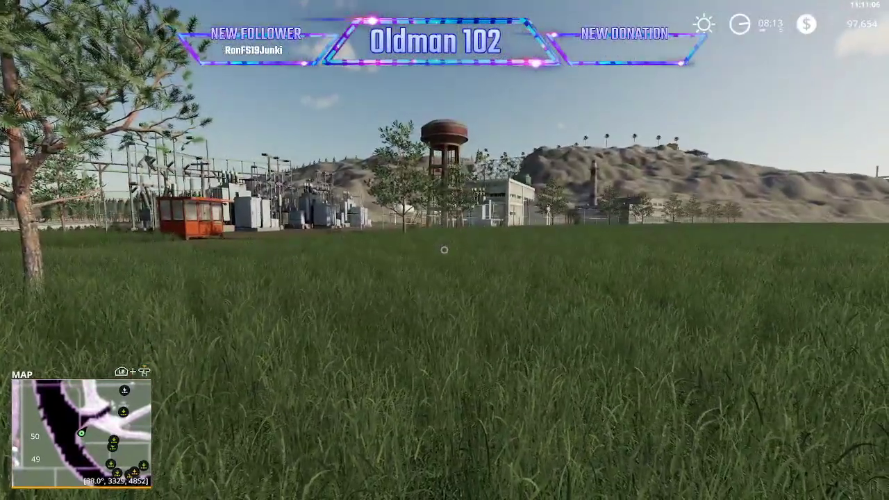
- Turn on Flight / No HUD Mode and Flight State in the player settings of Easy Development Commands, and return to the game
key(9)
key(9)
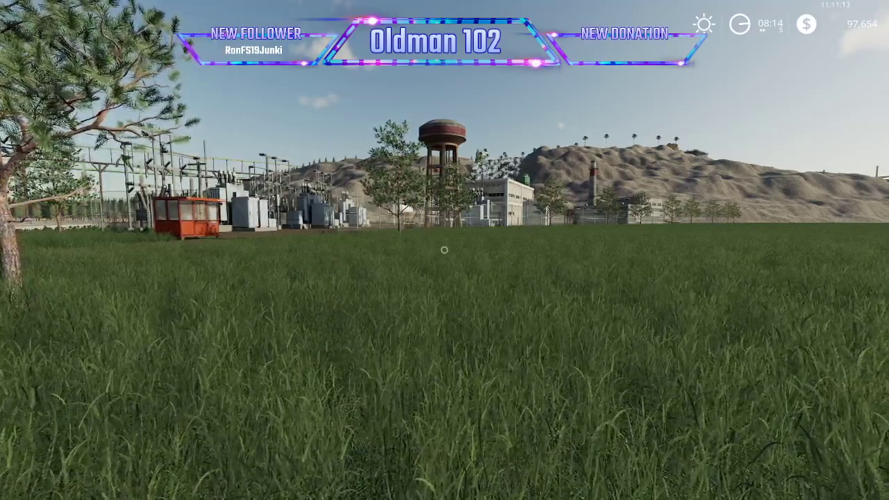
key(ctrl+0)
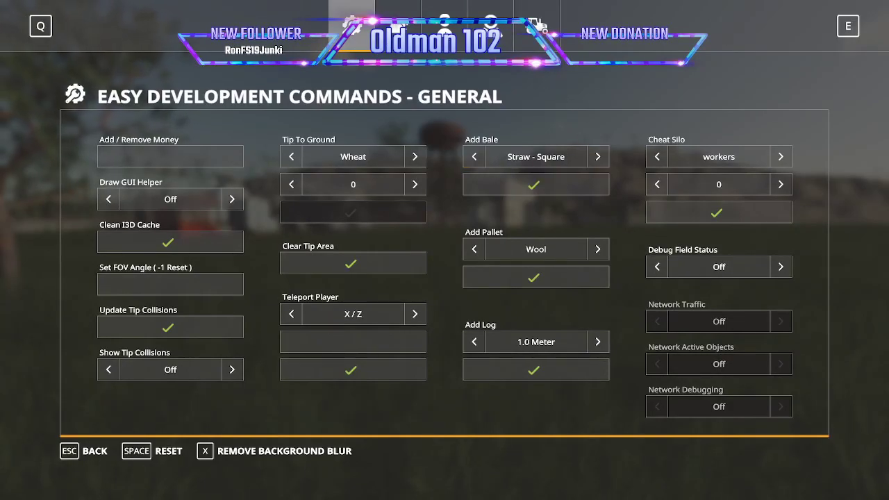
click(444, 26)
click(232, 157)
click(232, 199)
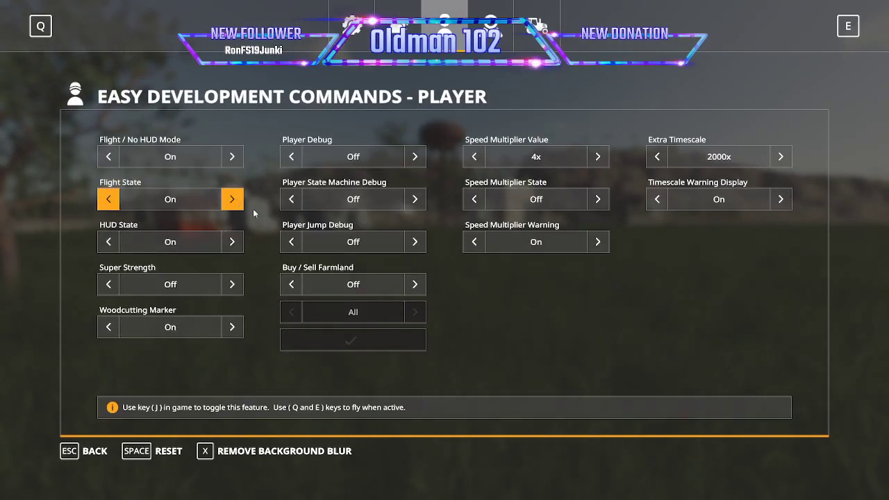
key(Escape)
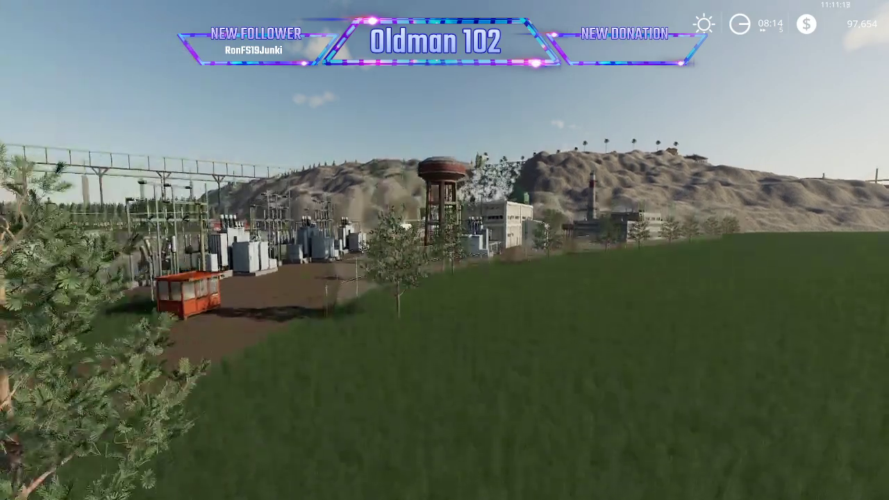
- Fly above the field beside the dirt road, capture the area with the orange booth, transformers and water tower, and save it as PNG
key(d)
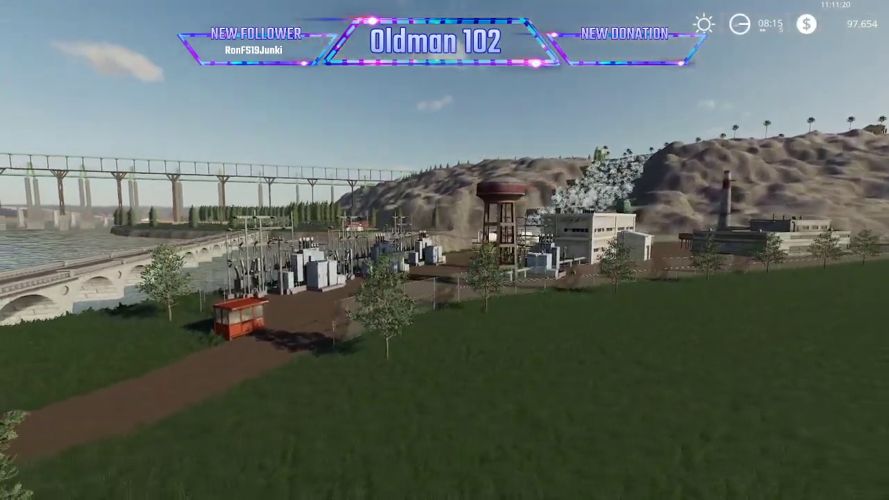
key(w)
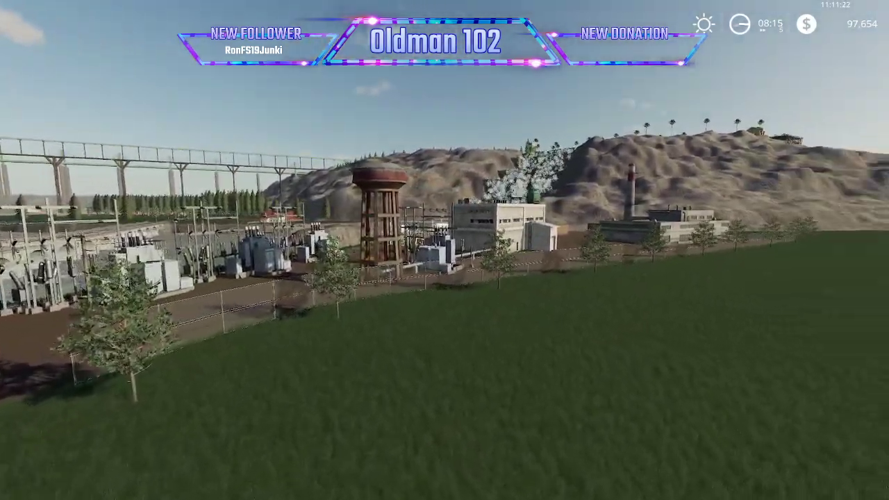
key(a)
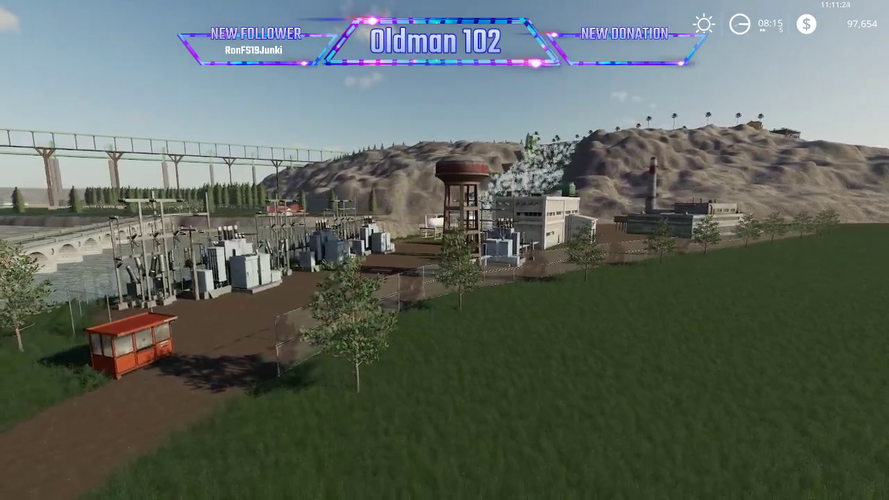
key(q)
key(e)
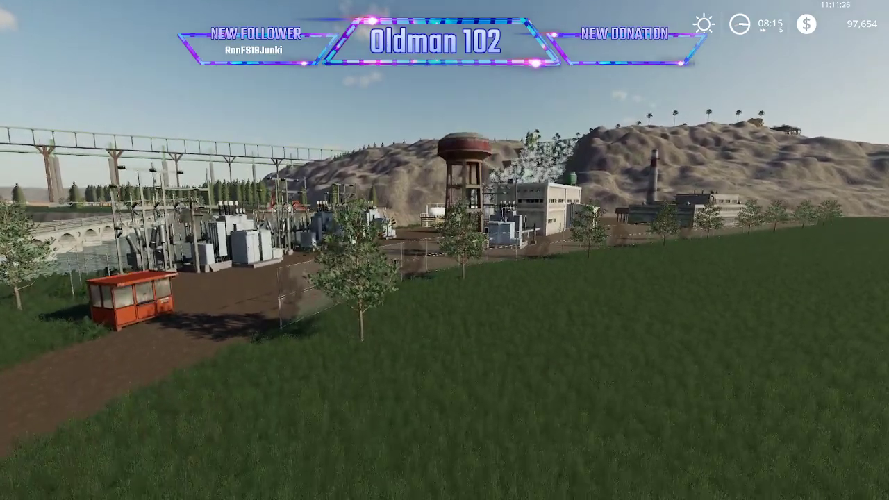
key(q)
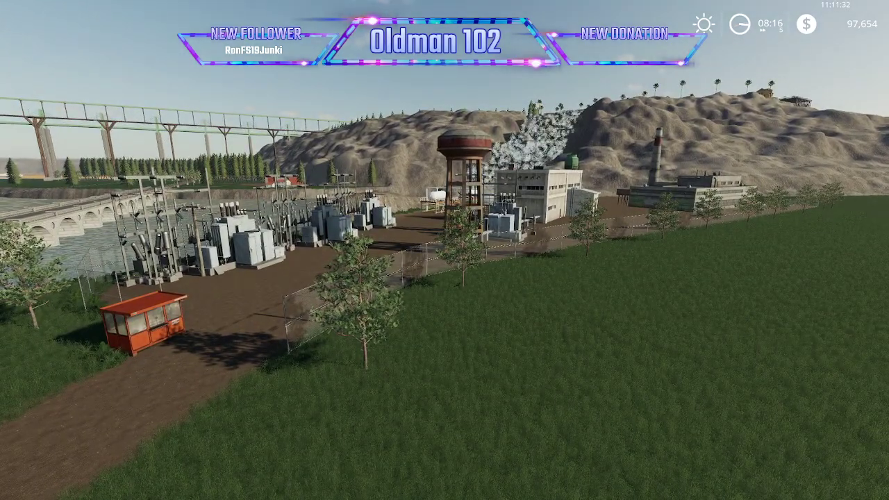
key(F12)
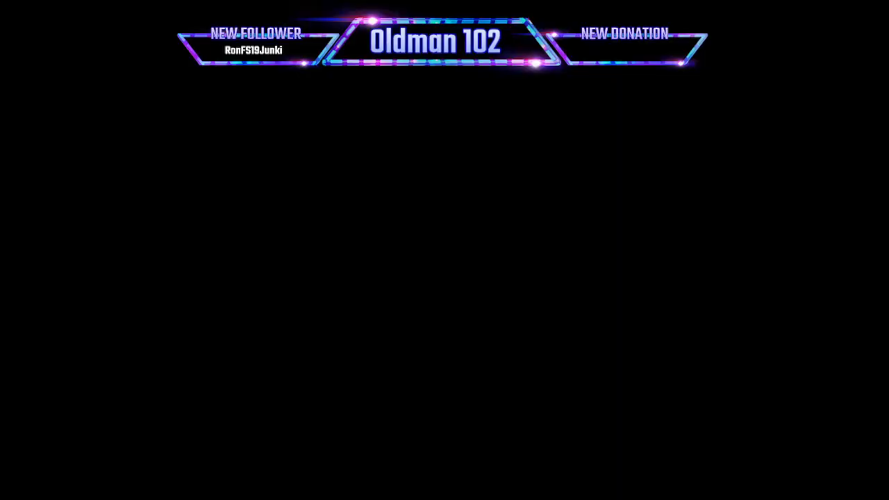
drag(86, 98, 540, 353)
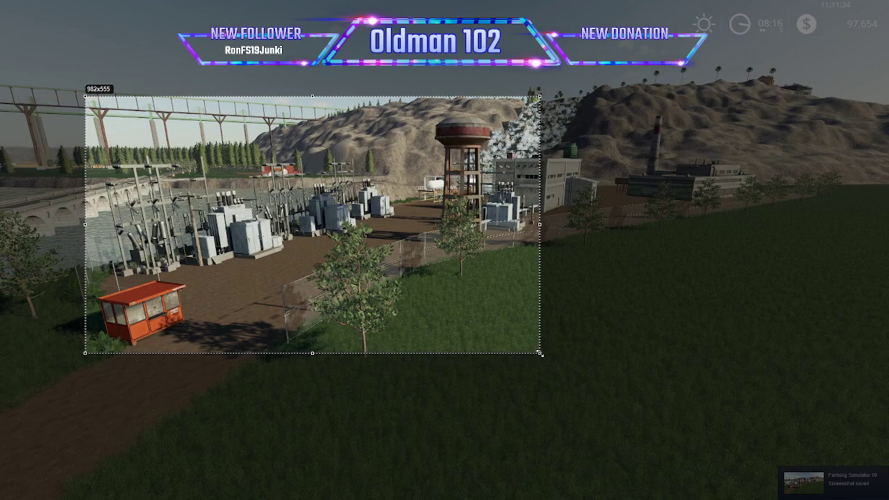
click(521, 362)
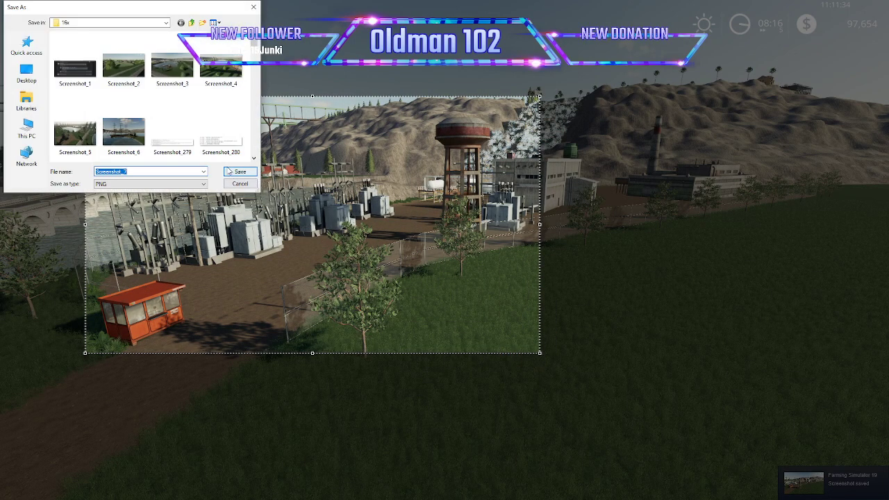
click(239, 171)
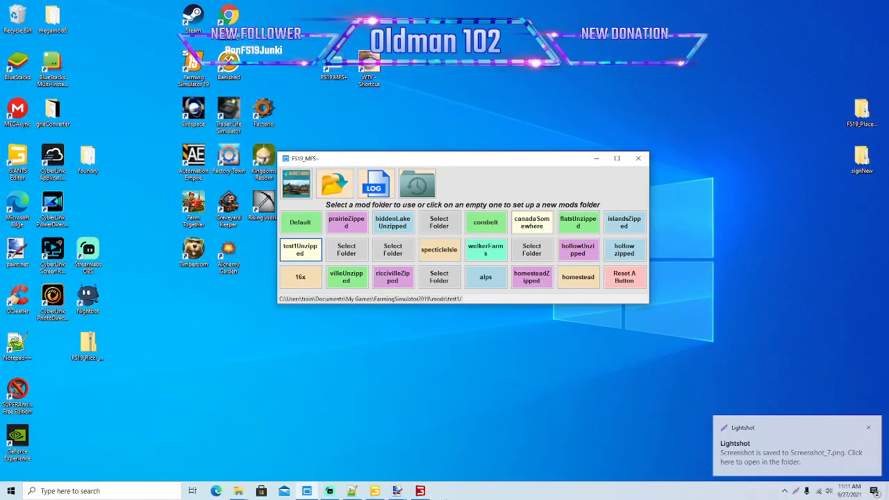
- Return to the game, fly closer along the fence, and save a PNG capture of the water tower and the power station buildings
click(421, 491)
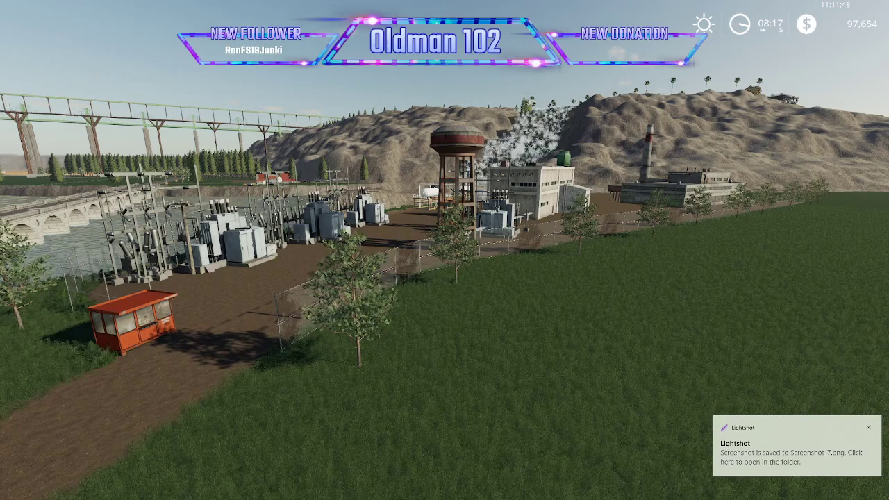
key(w)
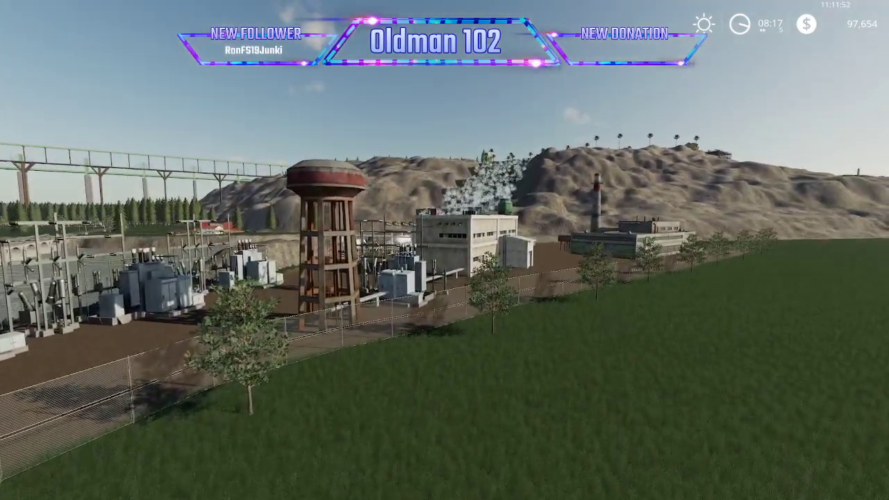
key(s)
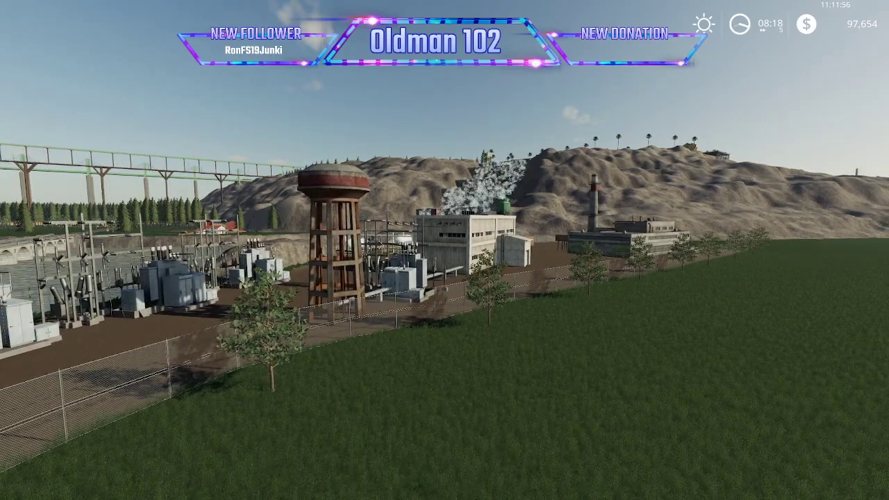
key(alt+Tab)
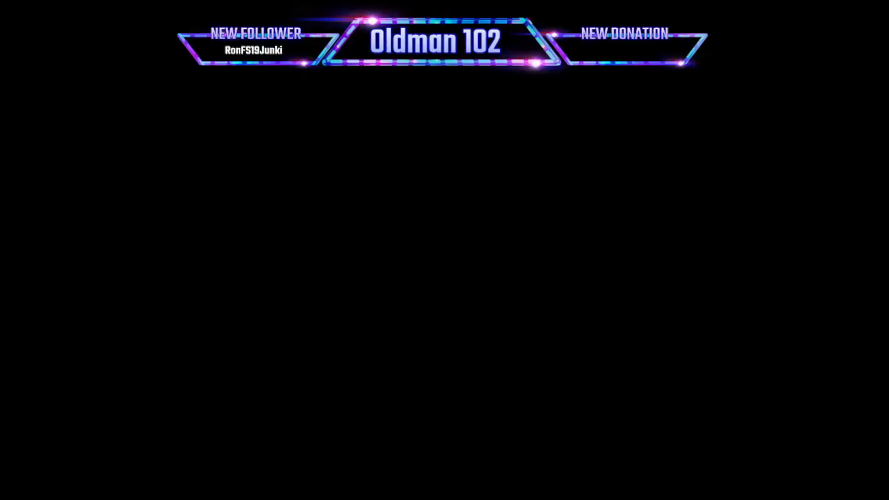
drag(290, 154, 718, 333)
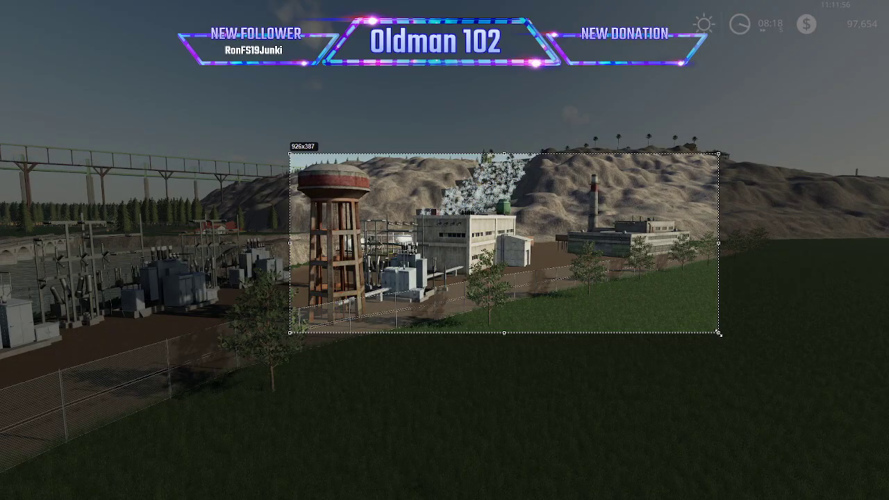
key(ctrl+s)
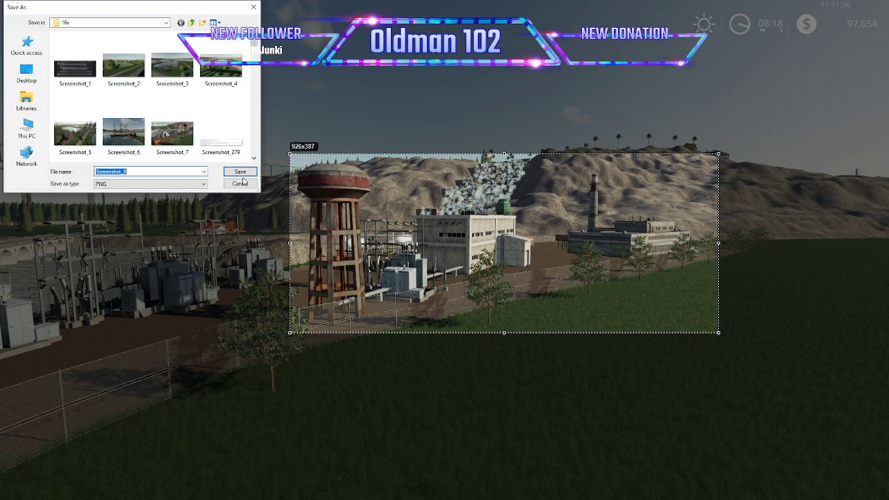
click(239, 172)
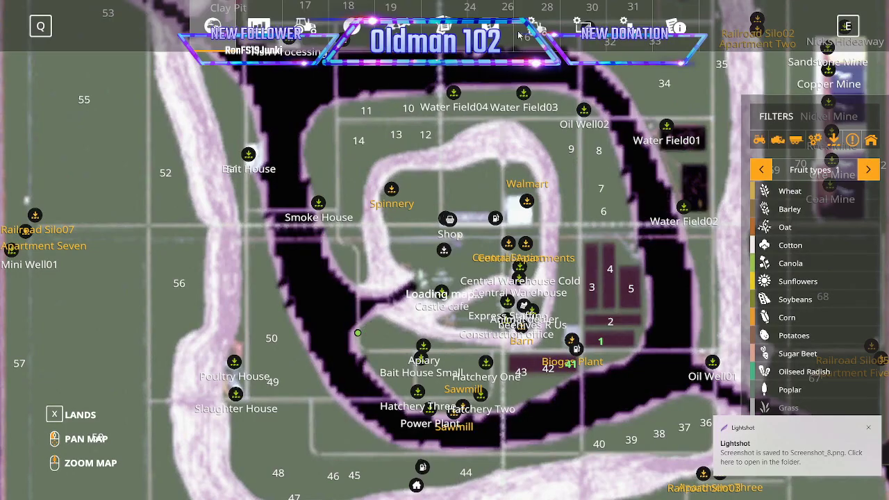
- End the current game without saving it and quit Farming Simulator 19 to the desktop
click(534, 28)
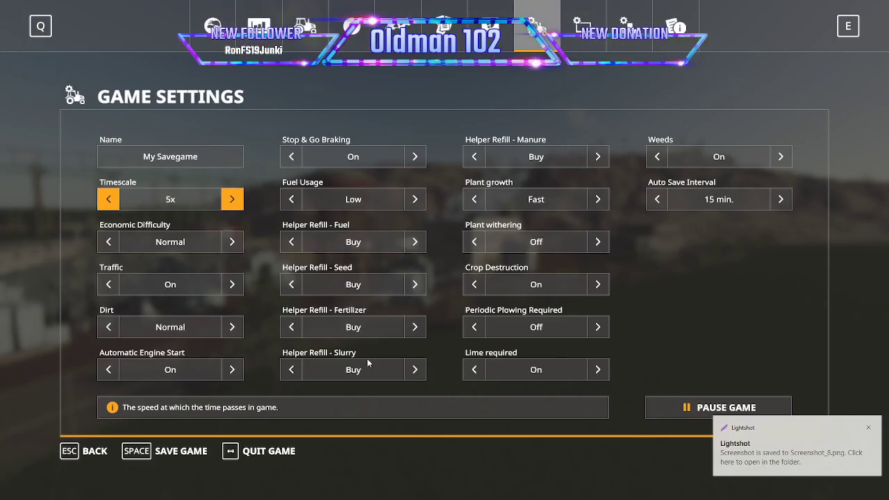
click(267, 450)
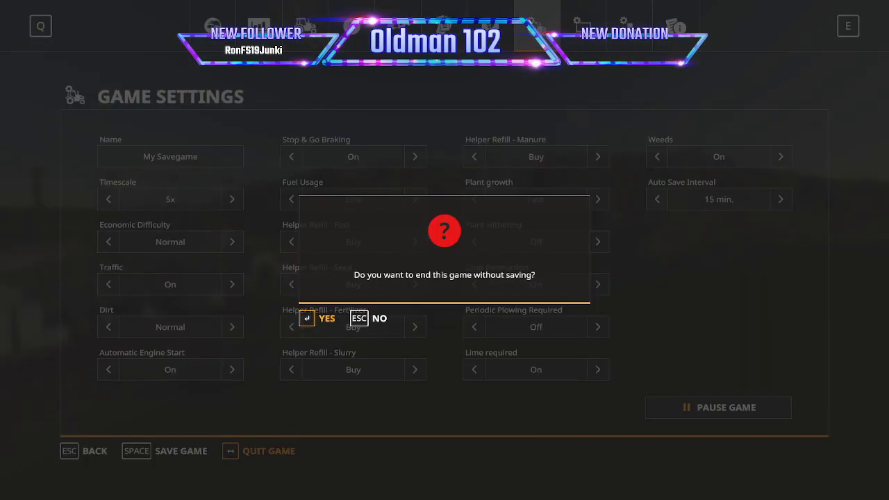
key(Return)
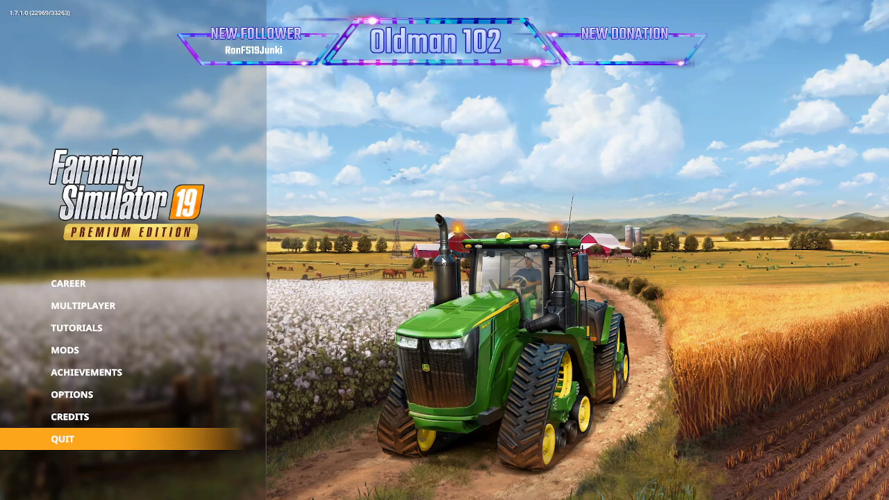
key(Return)
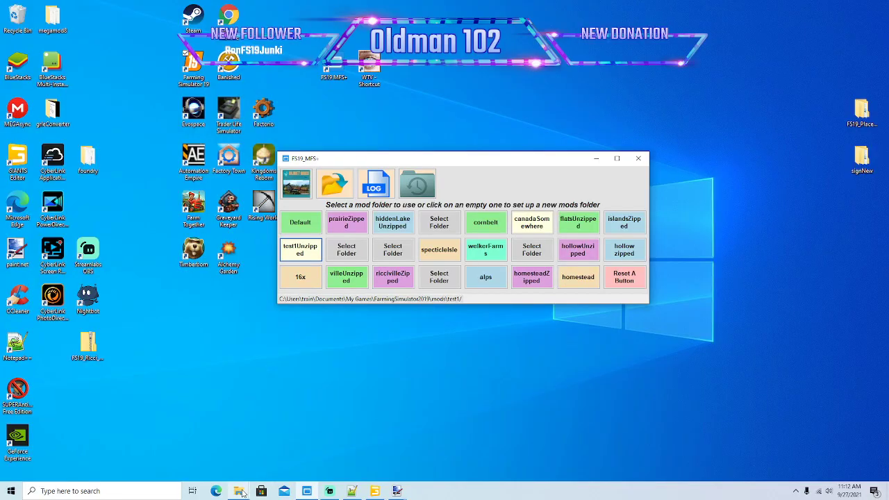
- Close the FS19_Ricciville globalCompany folder window and browse to the FS19_Ricci_Valley folder under mods\test1 in the other window
mouse_move(240, 490)
click(241, 451)
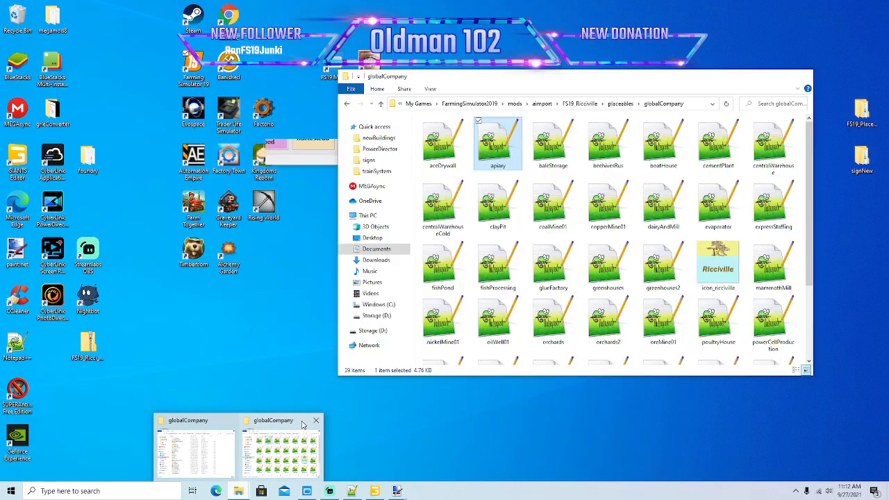
click(800, 75)
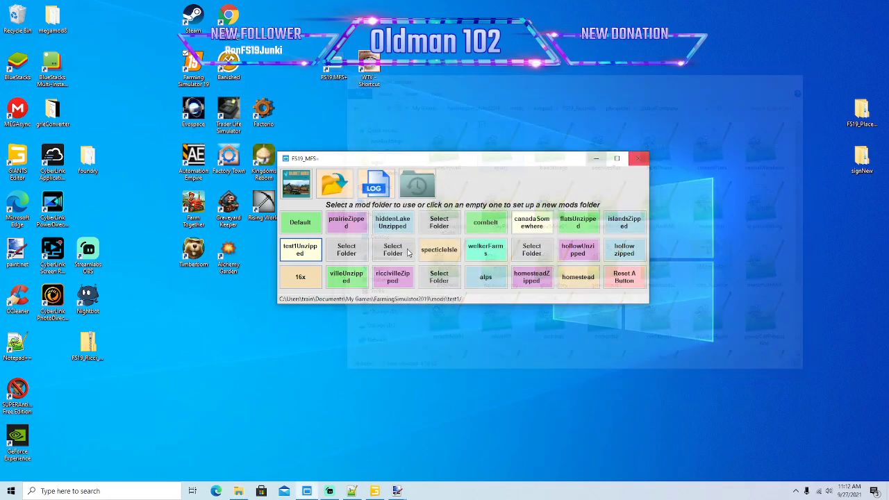
click(238, 491)
drag(366, 153, 363, 104)
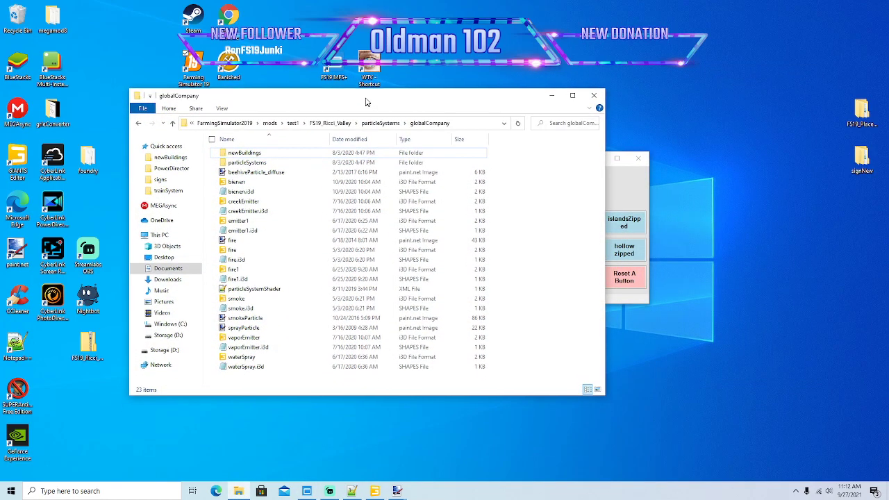
click(329, 122)
scroll(277, 280, down, 3)
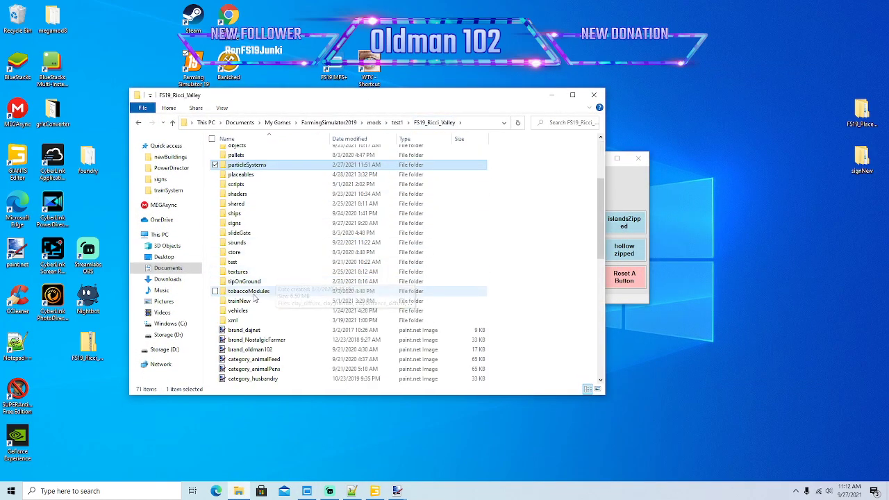
- Open the buildareatwentyeight i3d file from the FS19_Ricci_Valley signs folder in GIANTS Editor 8.2.2
double_click(234, 223)
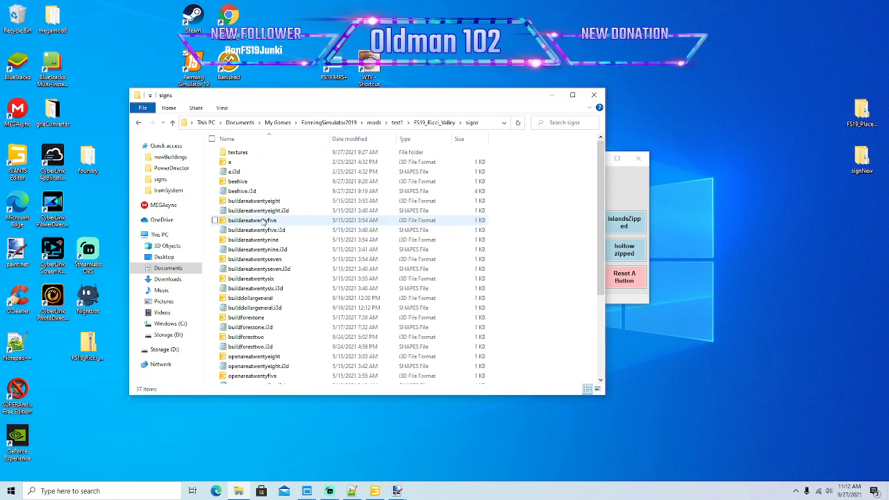
drag(363, 101, 377, 91)
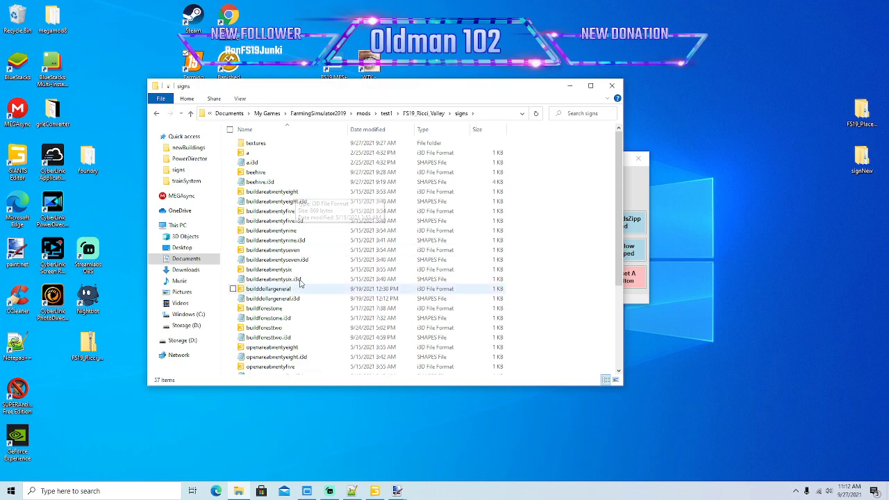
scroll(302, 299, down, 4)
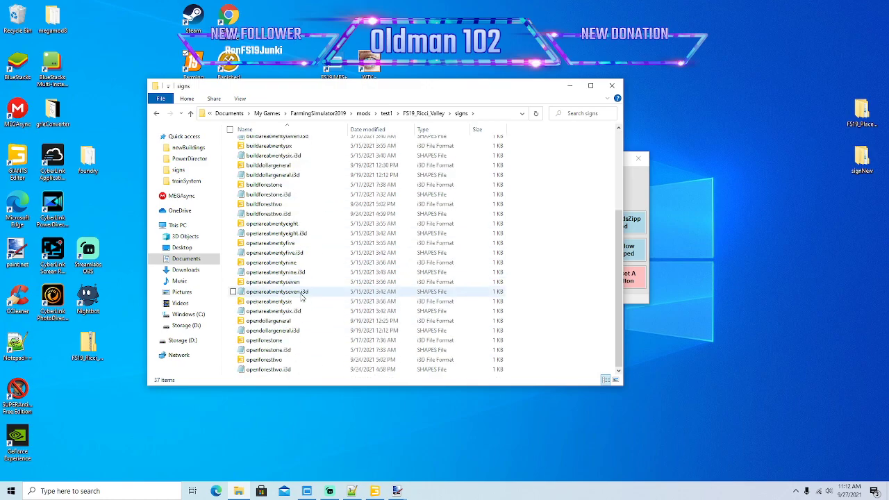
scroll(300, 296, up, 5)
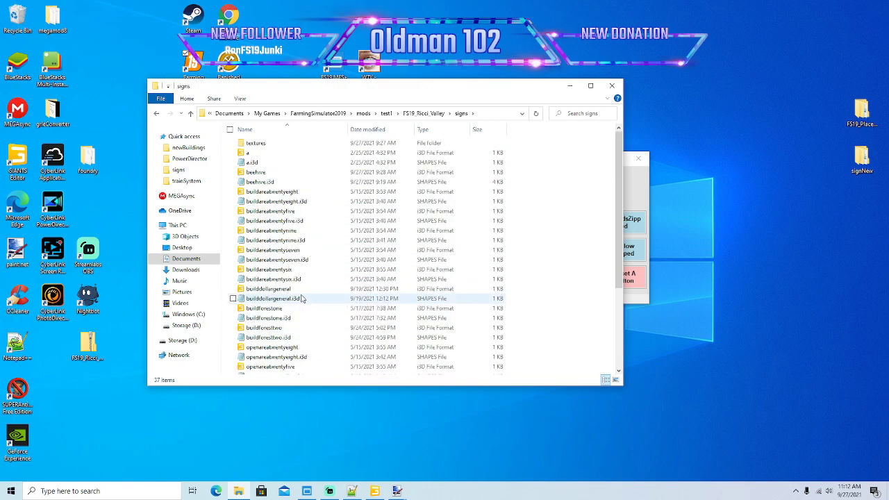
double_click(279, 194)
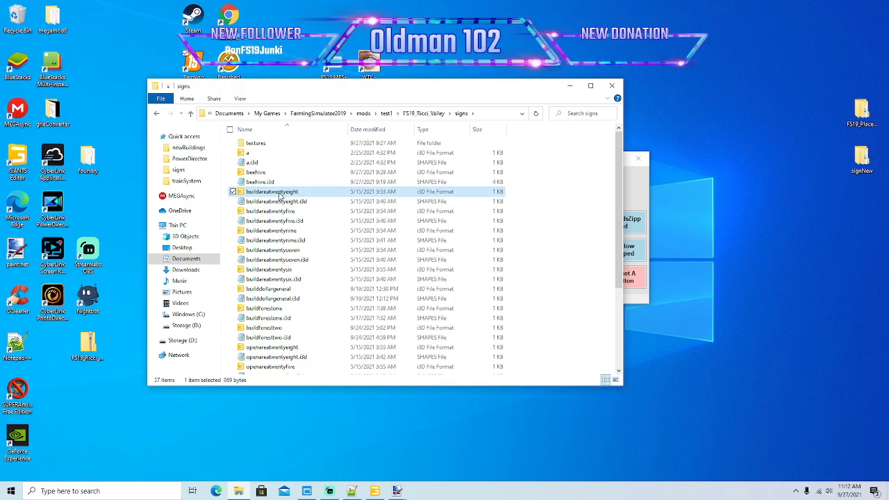
click(450, 302)
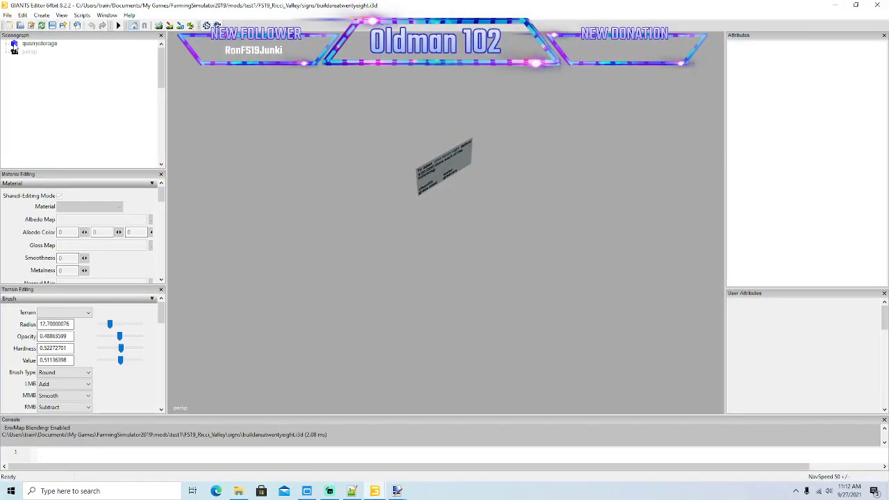
- Start exporting the quarrystorage sign with its files and browse to the FS19_Ricci_Valley signs folder as destination
click(34, 43)
click(7, 15)
click(42, 143)
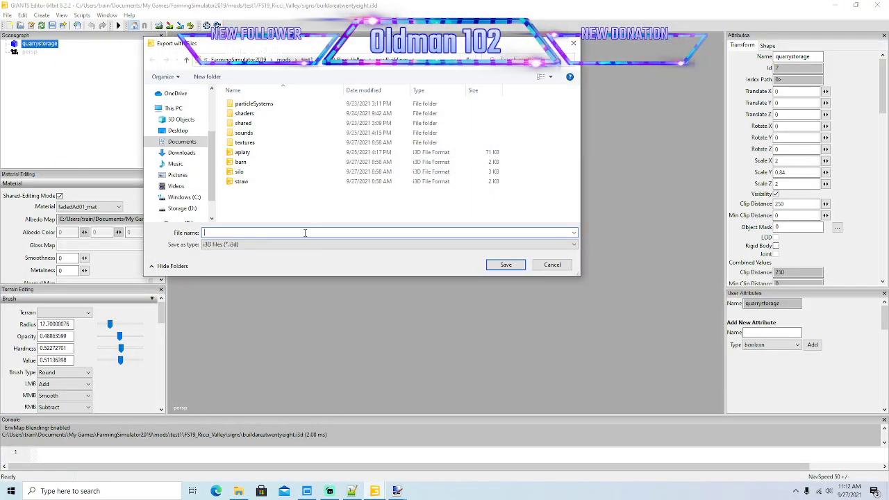
click(353, 59)
scroll(265, 202, down, 6)
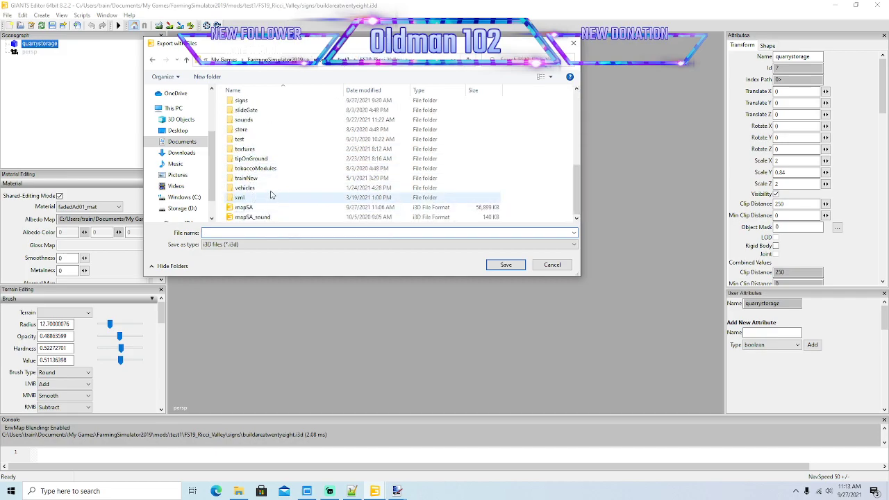
double_click(241, 101)
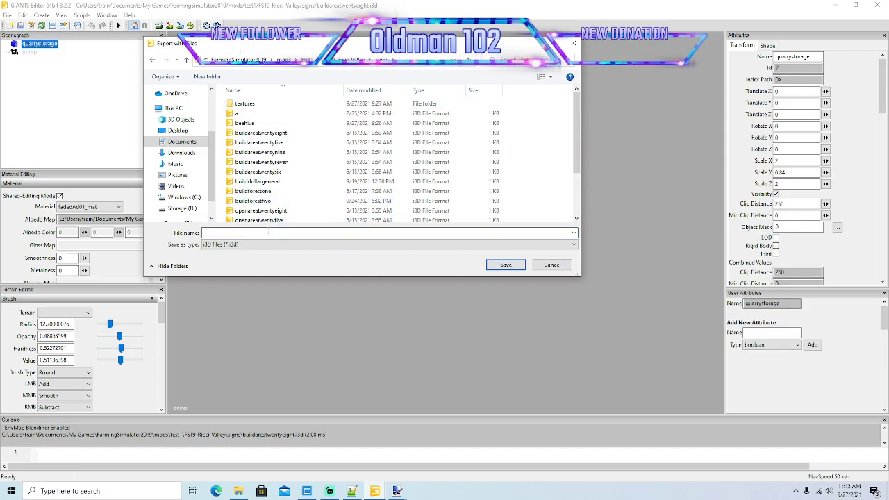
- Save the export as buildpowergrid, accepting the export prompts, and close the GIANTS Editor
click(265, 233)
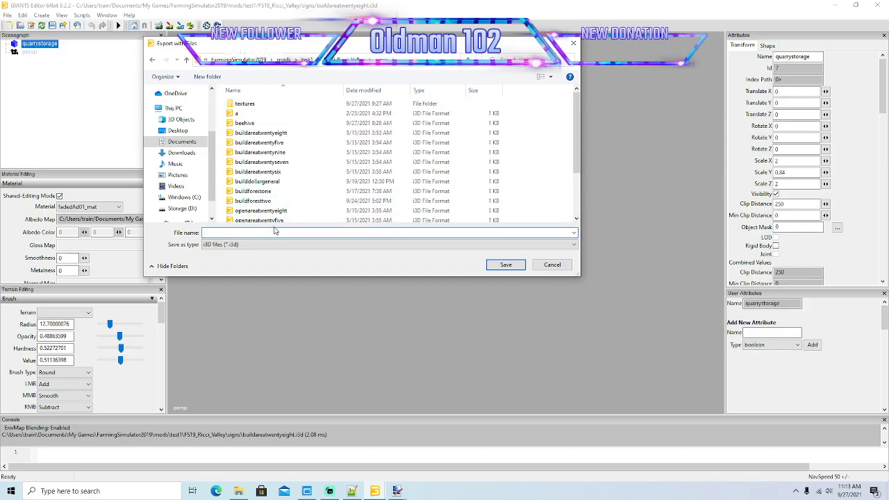
text(bu)
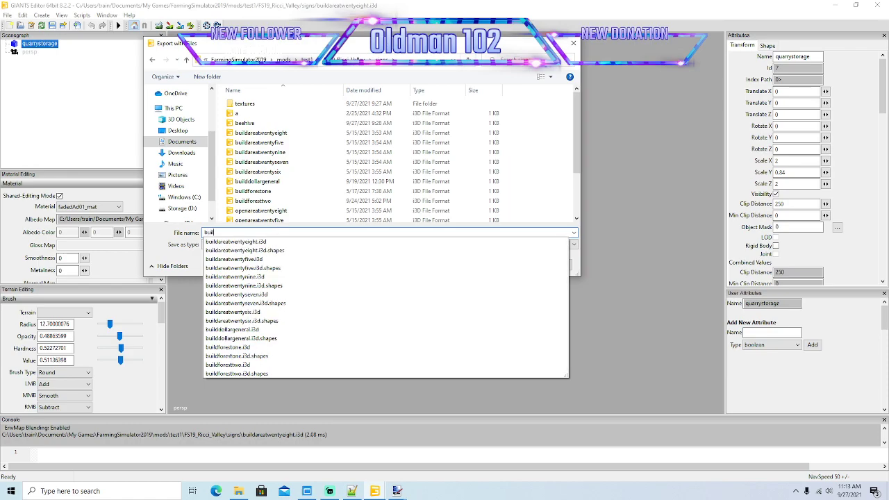
text(ildpowergrid)
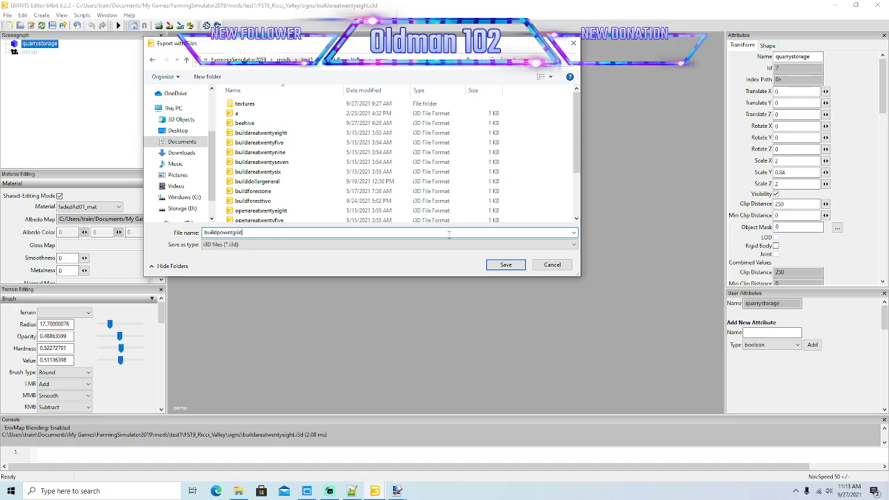
click(505, 265)
click(466, 242)
click(467, 242)
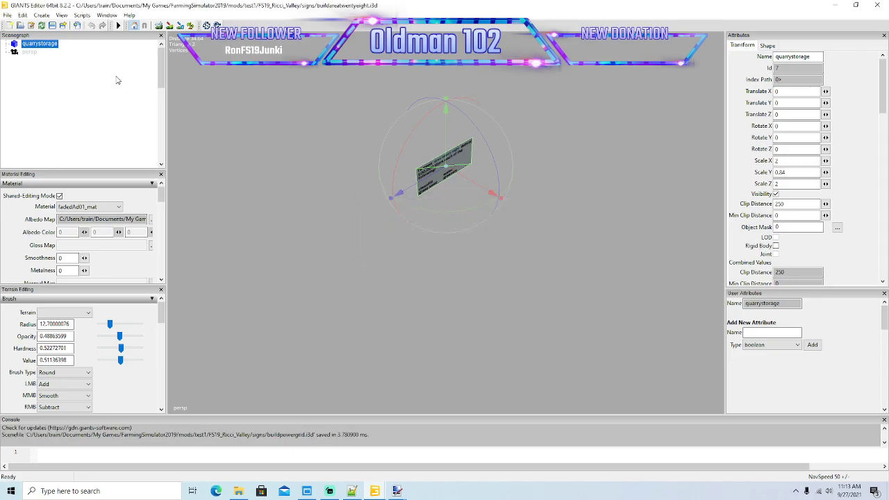
click(876, 6)
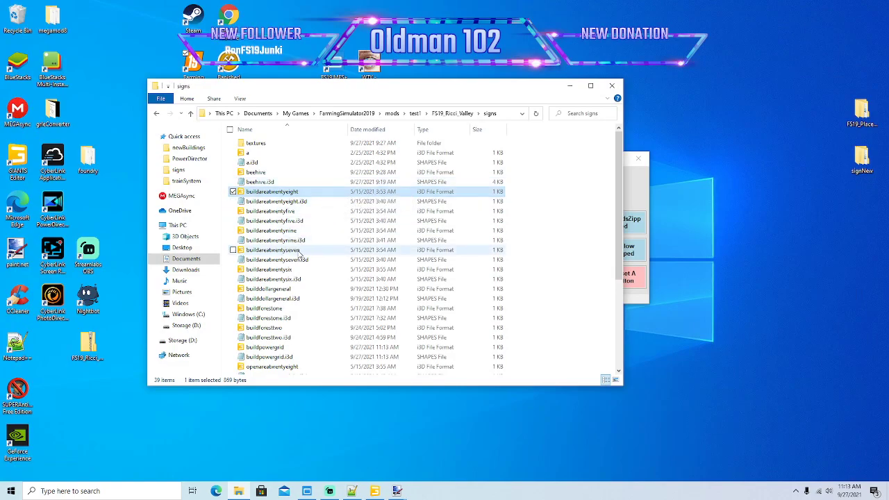
- Open the buildpowergrid i3d file in Notepad++, reload the modified log.txt, and minimize the editor
click(281, 347)
right_click(281, 347)
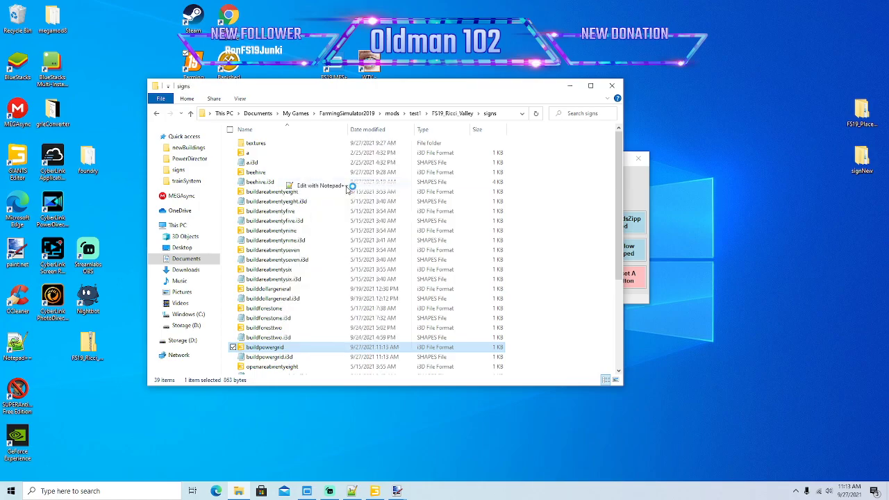
click(350, 186)
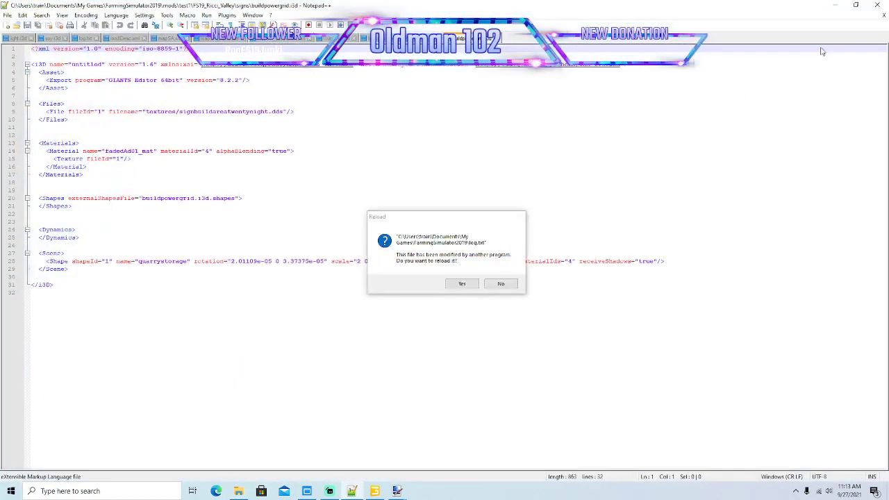
click(464, 284)
click(834, 5)
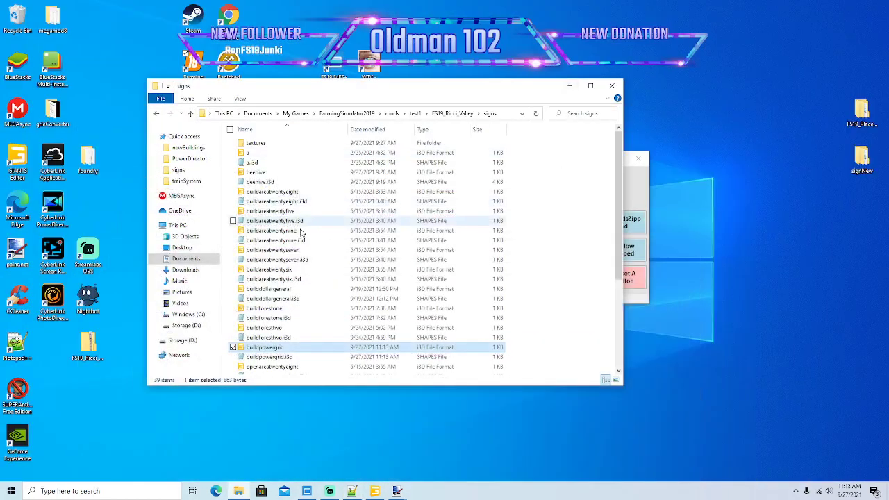
- Open the openareatwentyfive i3d file from the signs folder in GIANTS Editor 8.2.2
scroll(285, 257, down, 5)
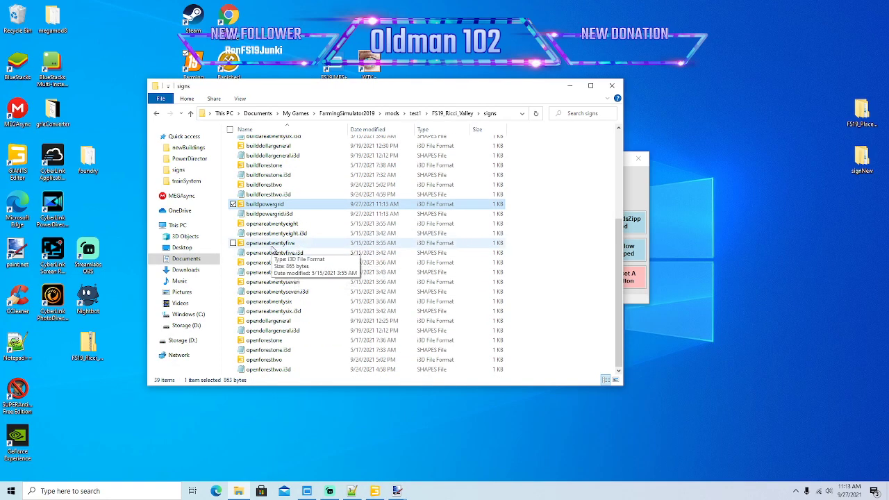
double_click(270, 248)
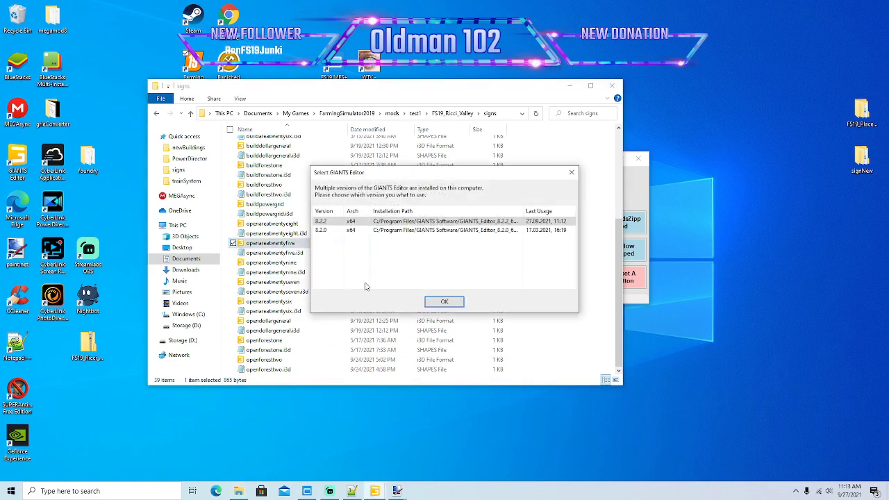
click(443, 302)
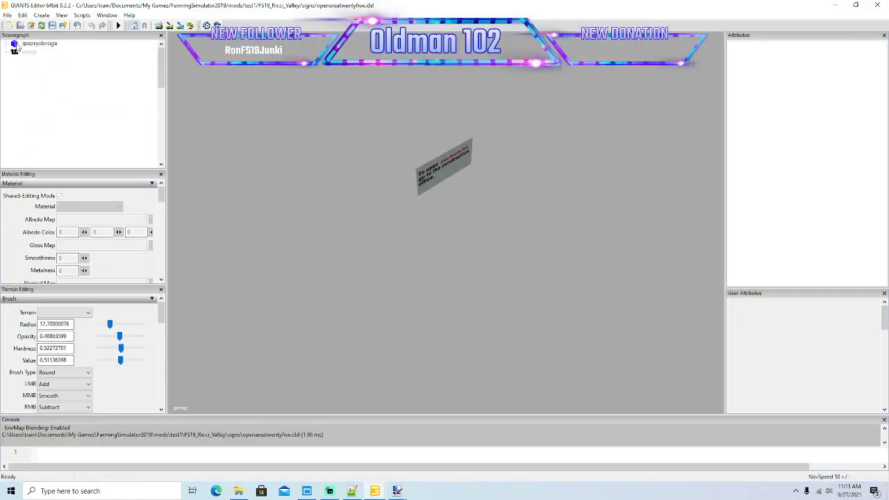
- Export the quarrystorage sign with its files as openpowergrid, keeping the parent directory structure, and close the GIANTS Editor
click(15, 45)
click(7, 16)
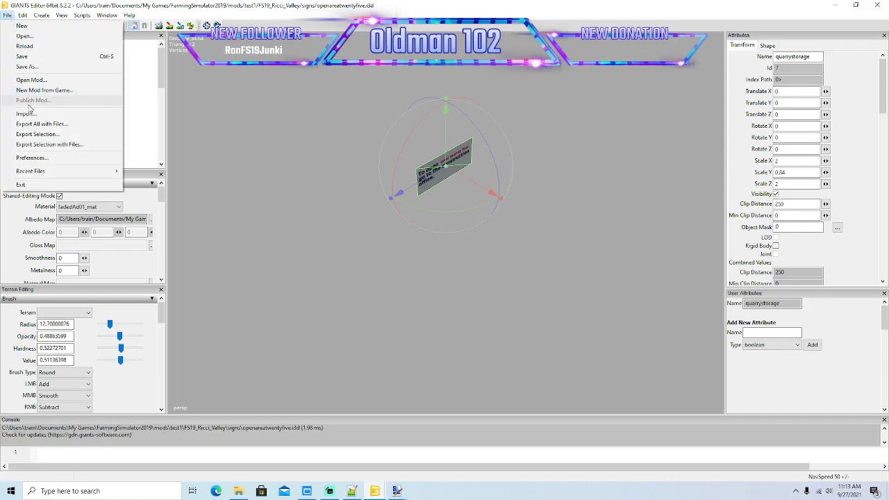
click(36, 146)
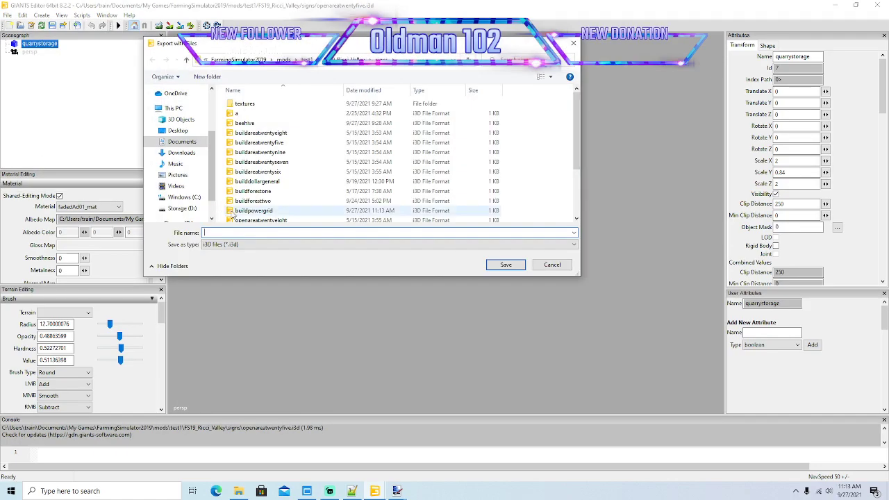
text(openpowergrid)
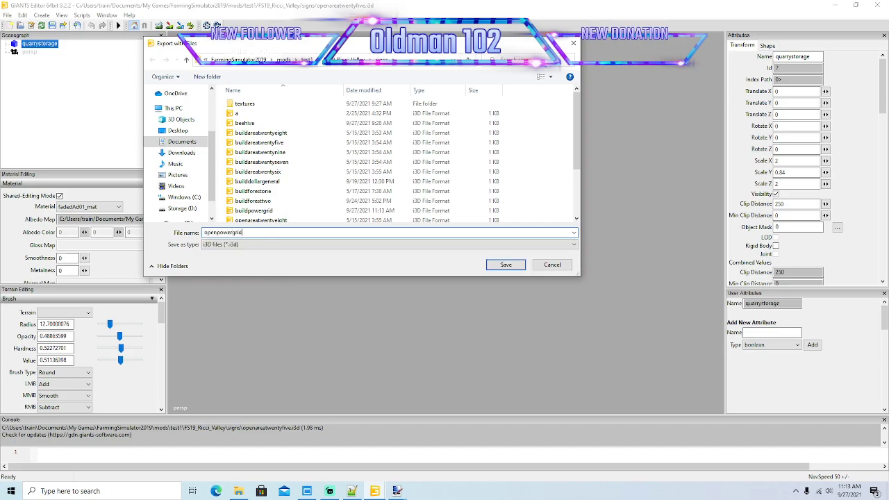
key(Return)
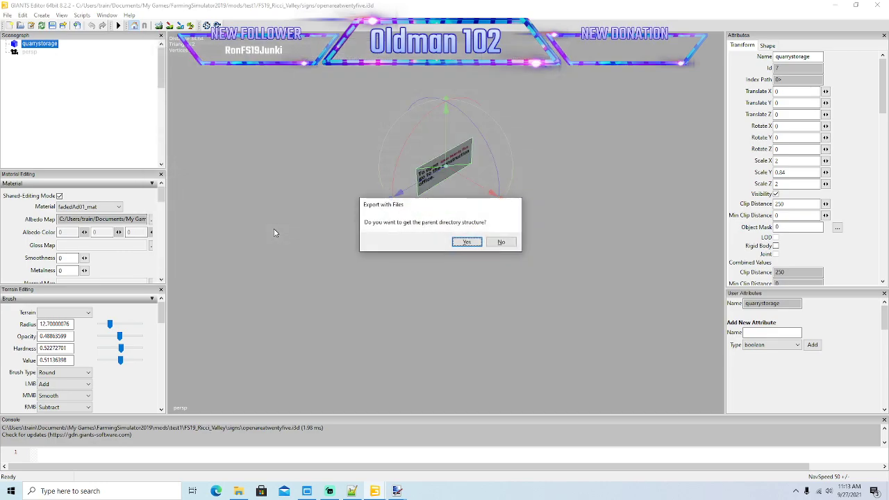
click(466, 242)
click(466, 242)
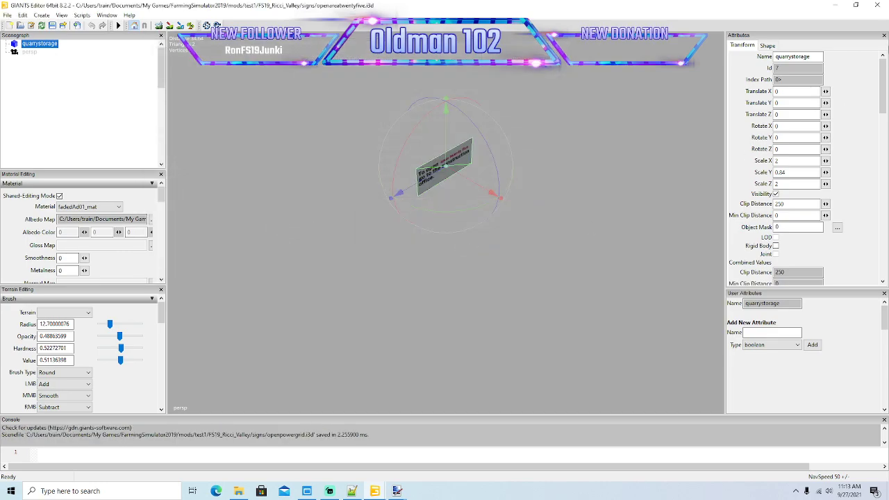
click(879, 4)
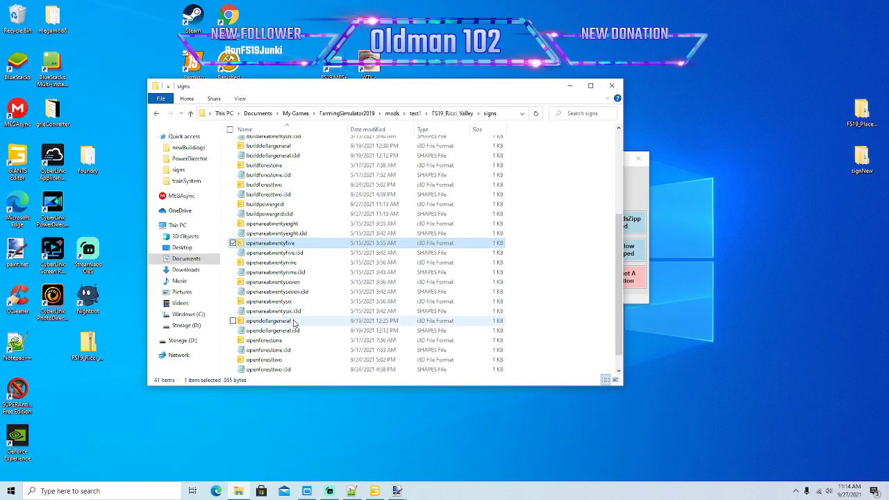
- Open the openpowergrid i3d file in Notepad++ and minimize the editor
scroll(294, 323, down, 1)
right_click(276, 361)
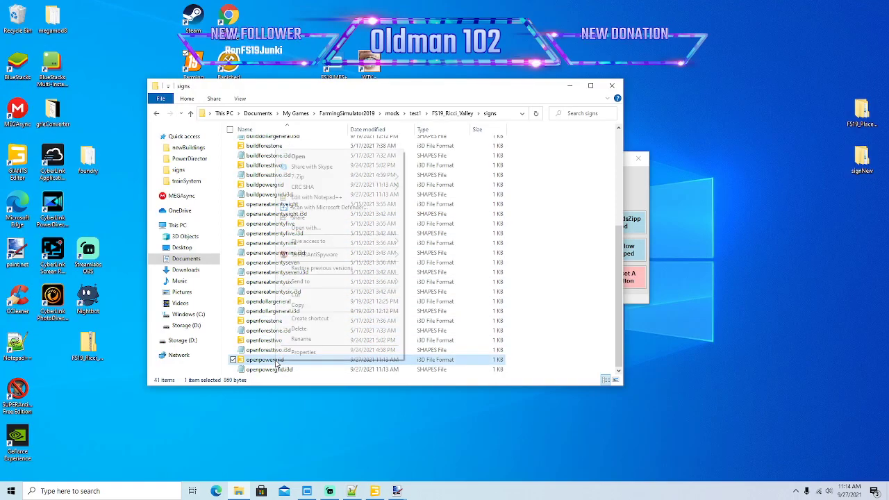
click(349, 198)
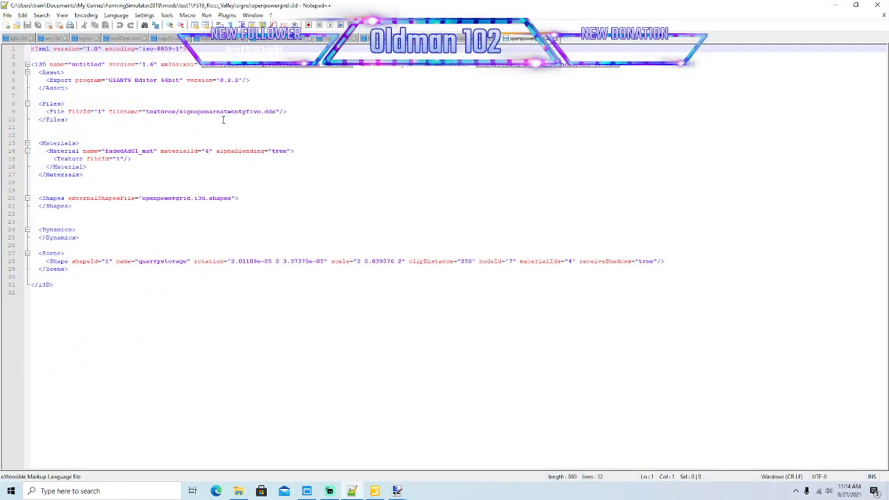
click(834, 5)
- Open the signopenareasixteen texture from the signs textures folder in paint.net, then minimize it
scroll(315, 179, up, 5)
double_click(256, 143)
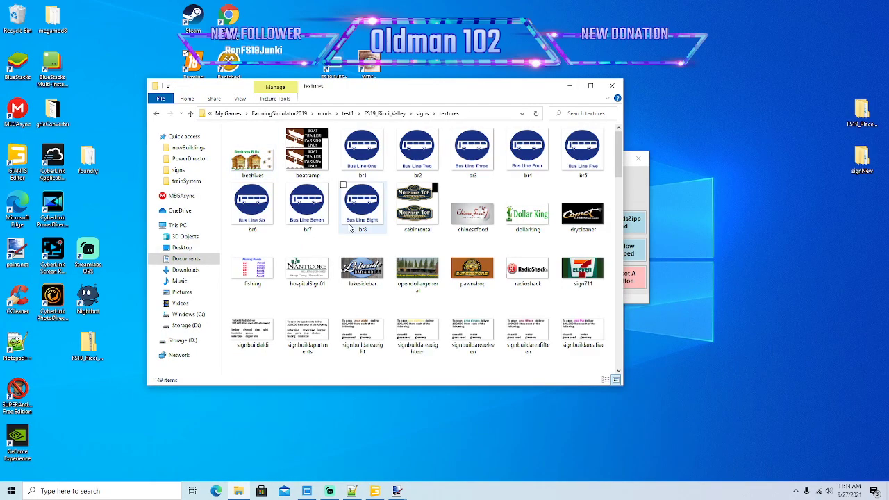
drag(618, 151, 614, 292)
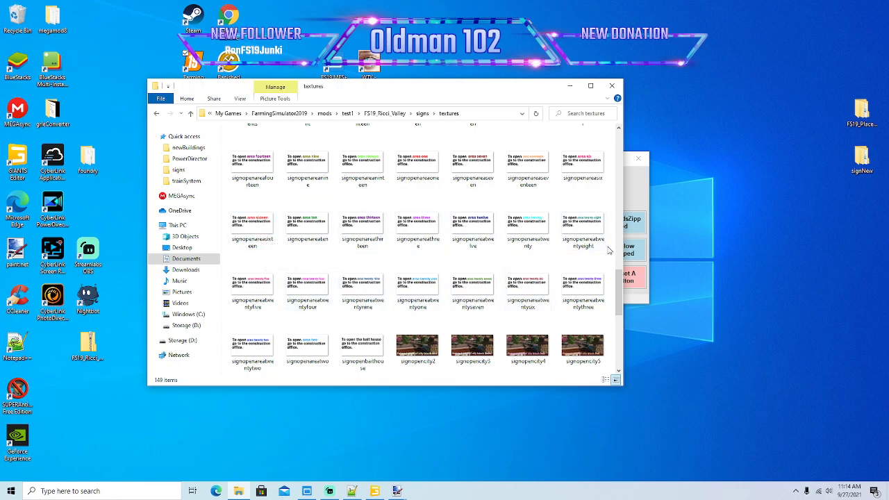
click(260, 237)
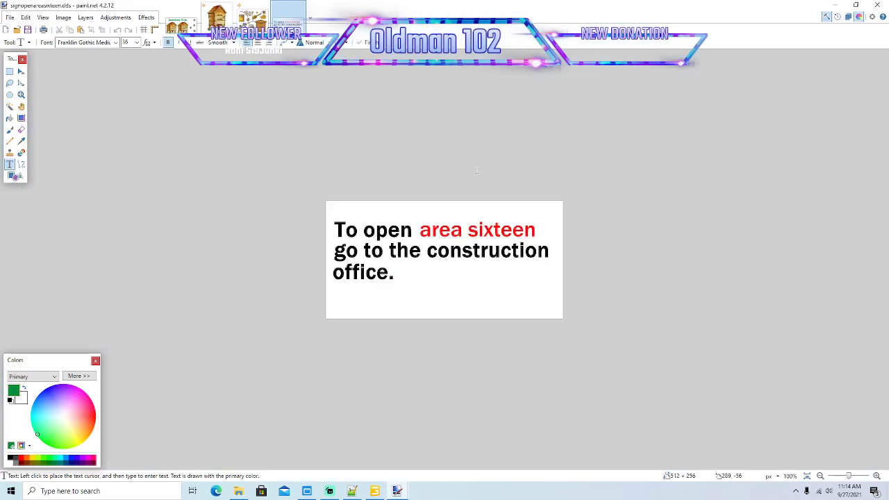
click(836, 6)
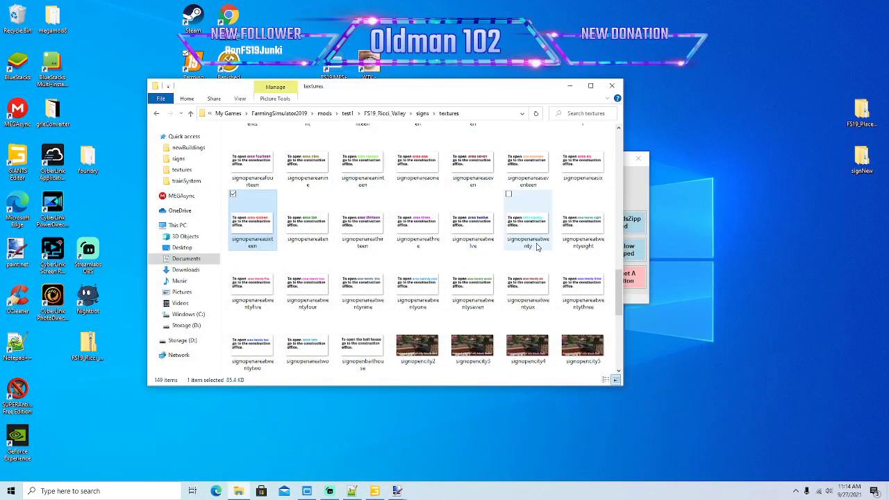
- Cover the signopenareasixteen text in paint.net by copying a blank white patch of about 117 × 83 pixels and stretching it over all lettering
drag(619, 280, 619, 306)
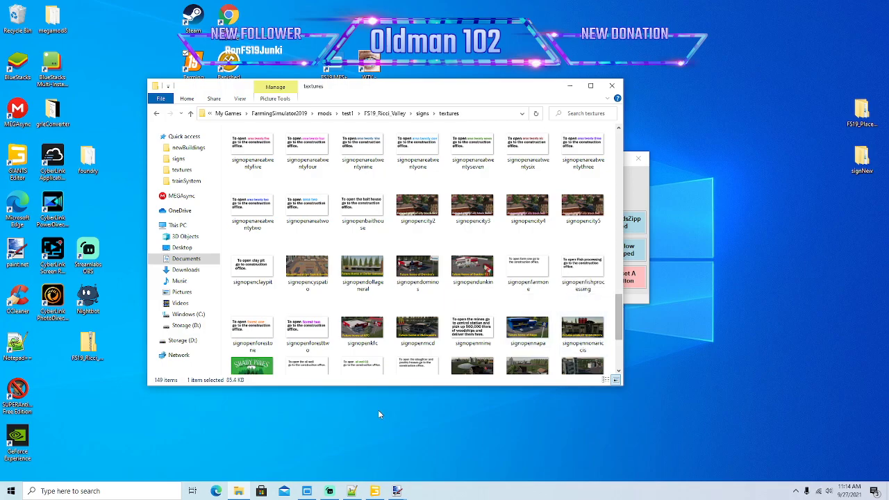
click(397, 491)
click(540, 444)
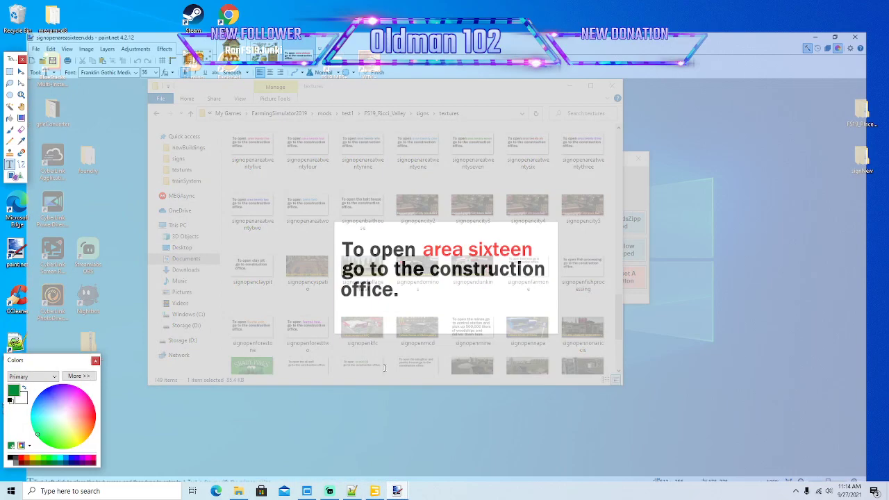
click(9, 72)
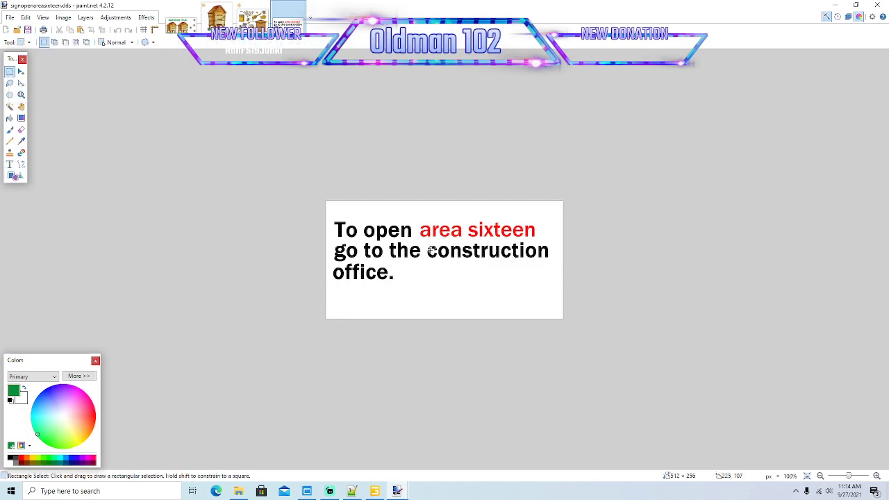
drag(428, 275, 481, 315)
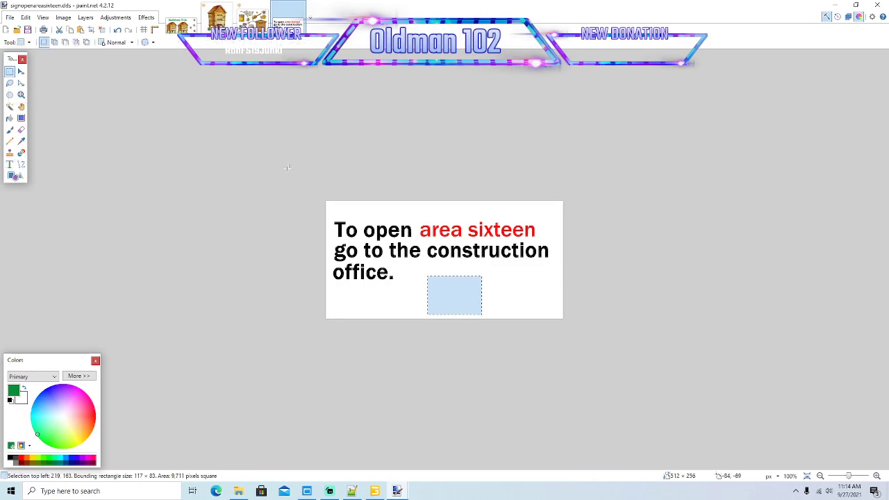
click(80, 32)
key(ctrl+v)
drag(454, 275, 455, 197)
drag(427, 255, 313, 255)
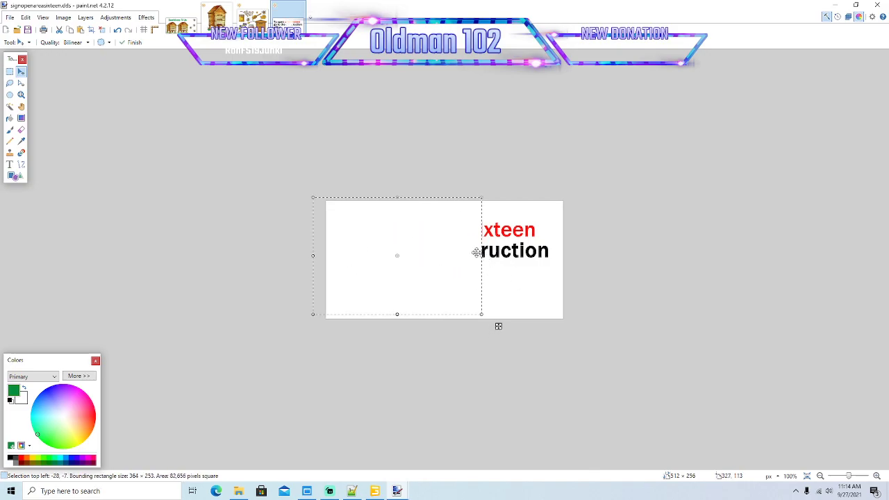
drag(477, 253, 574, 267)
drag(412, 269, 289, 268)
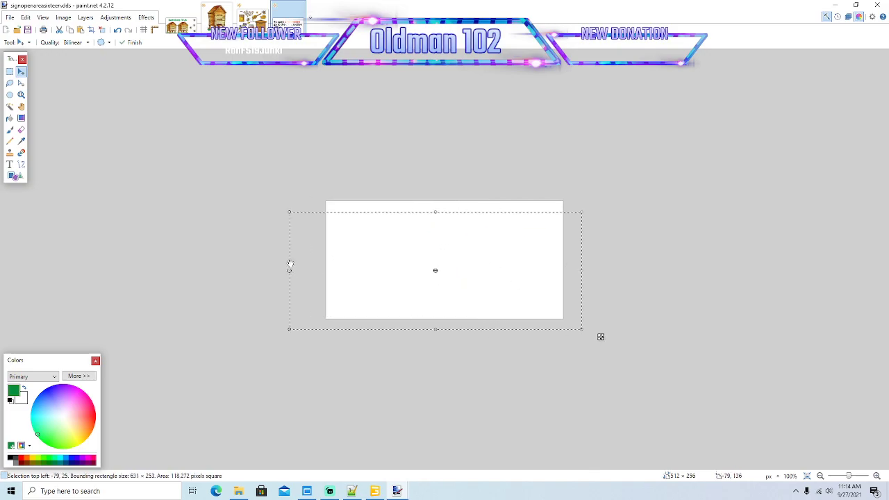
key(ctrl+d)
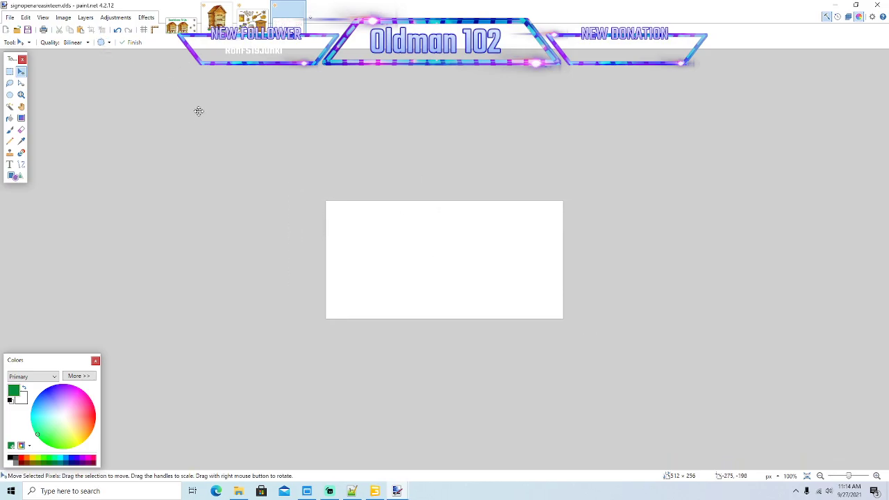
- Open Screenshot_8 from the 16x pictures folder in paint.net
right_click(238, 491)
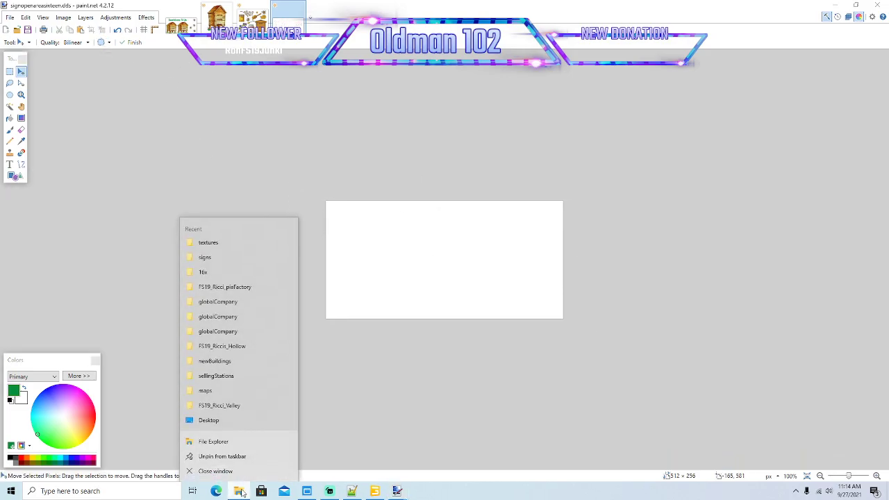
click(211, 441)
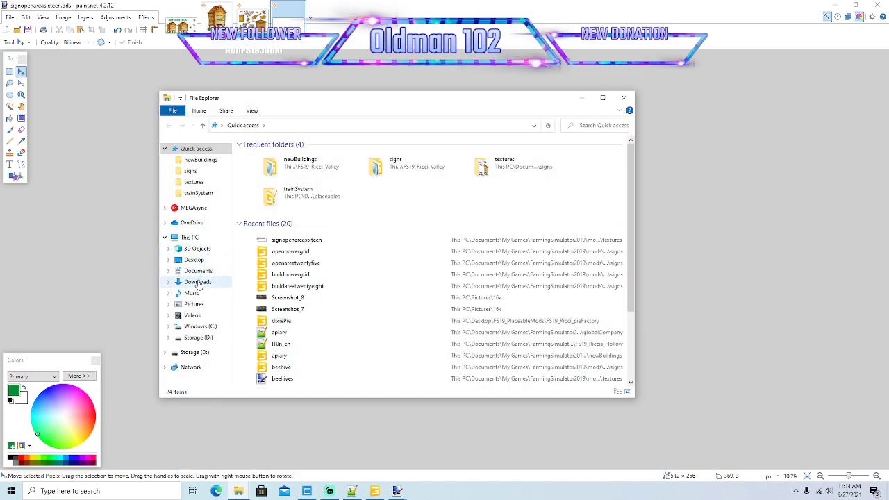
click(195, 305)
double_click(268, 168)
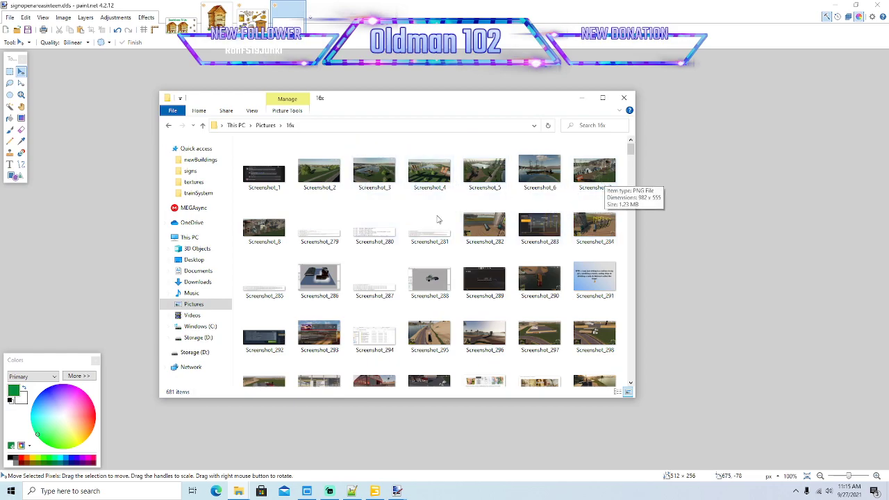
right_click(268, 237)
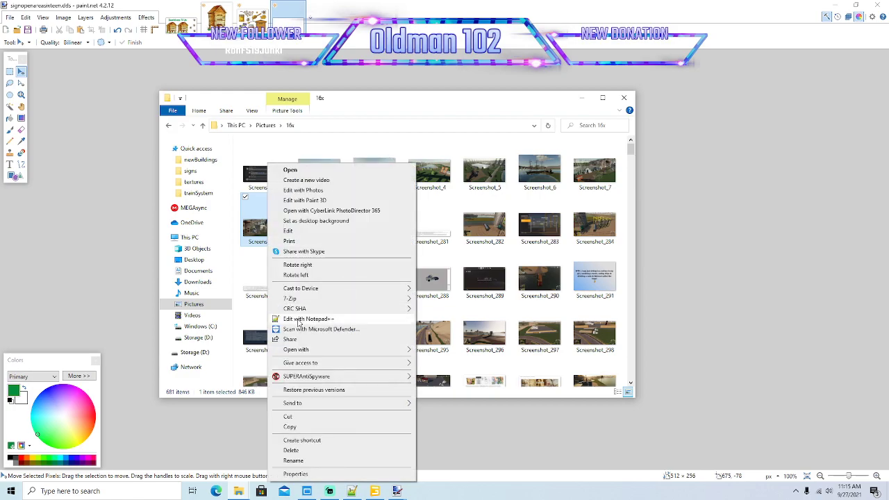
mouse_move(309, 352)
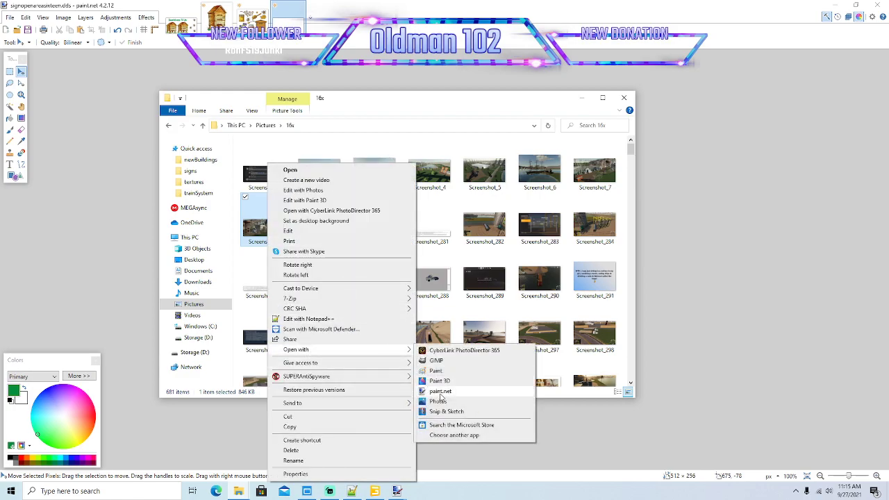
click(440, 391)
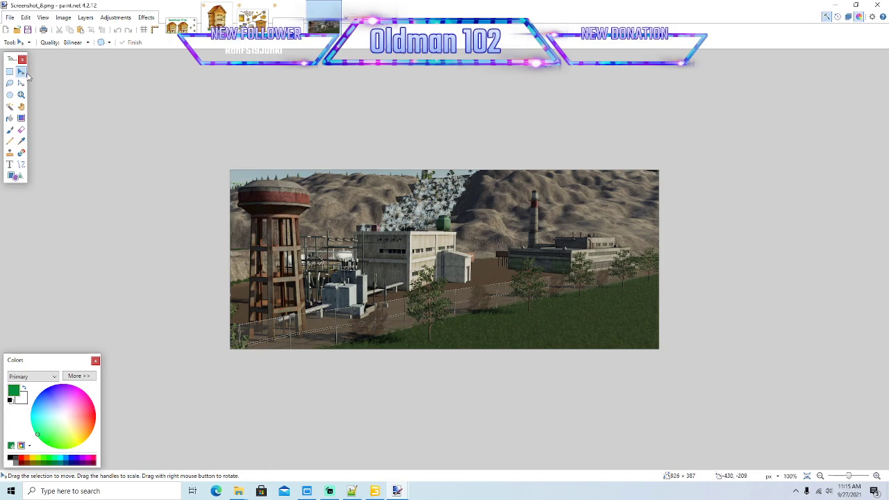
- Try to fit the whole Screenshot_8 image on the blank sign texture, keeping the canvas size and shrinking the image to about 623 × 384 pixels
key(ctrl+a)
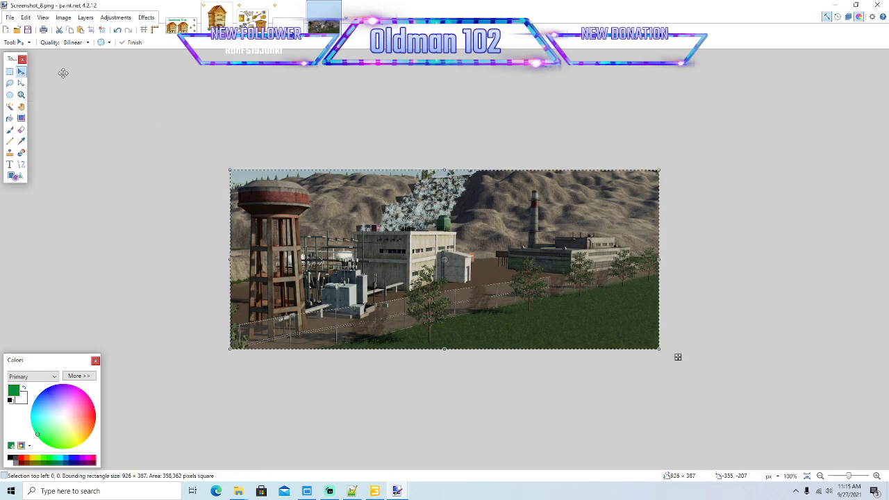
click(286, 15)
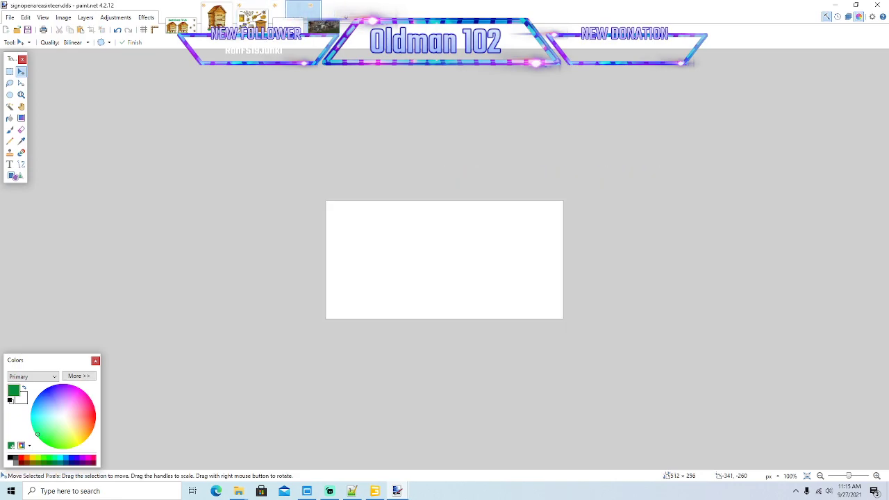
click(79, 30)
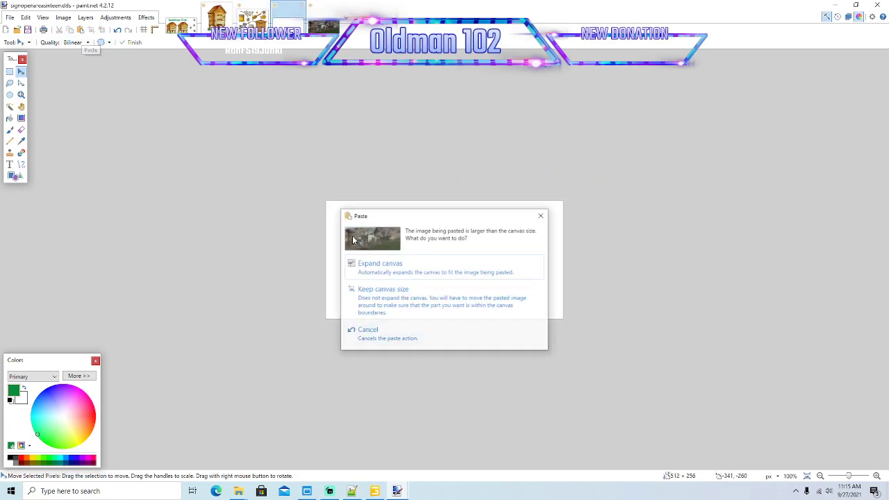
click(402, 284)
drag(760, 291, 613, 288)
click(118, 31)
drag(583, 287, 576, 286)
drag(337, 292, 287, 290)
drag(431, 380, 439, 366)
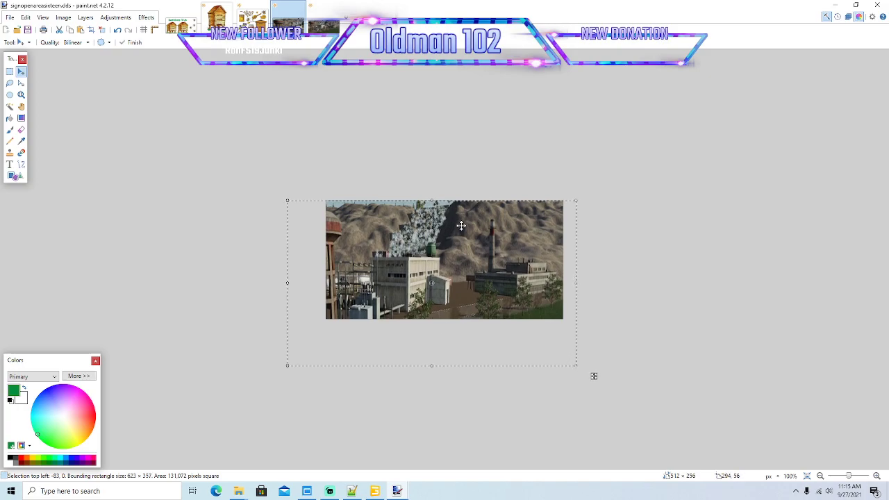
drag(431, 201, 434, 187)
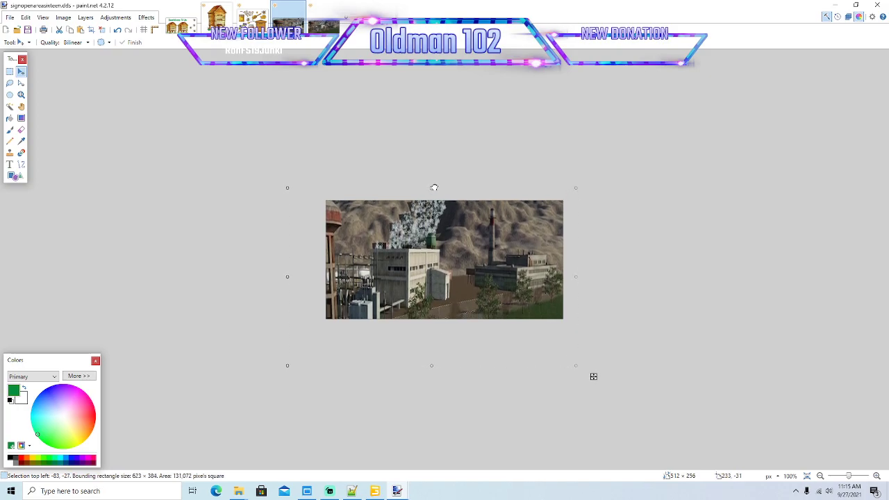
drag(471, 275, 493, 278)
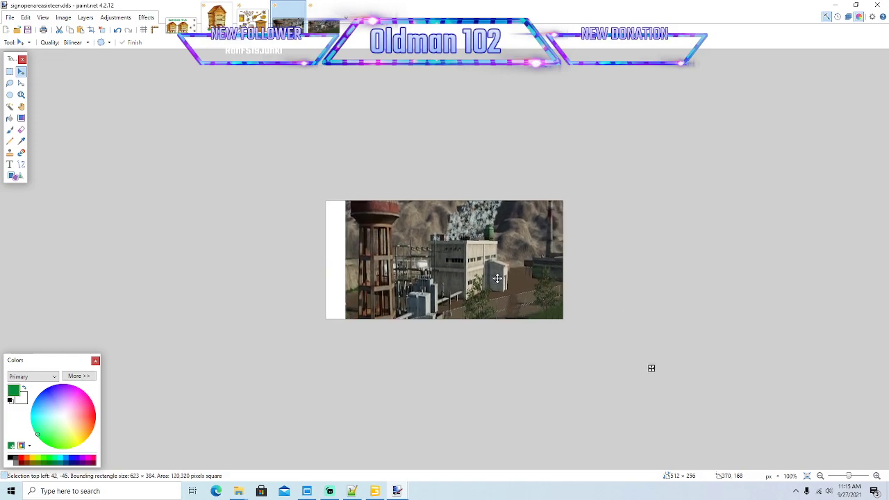
- Undo the resizing and pasting on the sign texture, and clear the selection in Screenshot_8
click(117, 30)
click(117, 30)
click(116, 33)
click(116, 34)
click(117, 33)
click(116, 33)
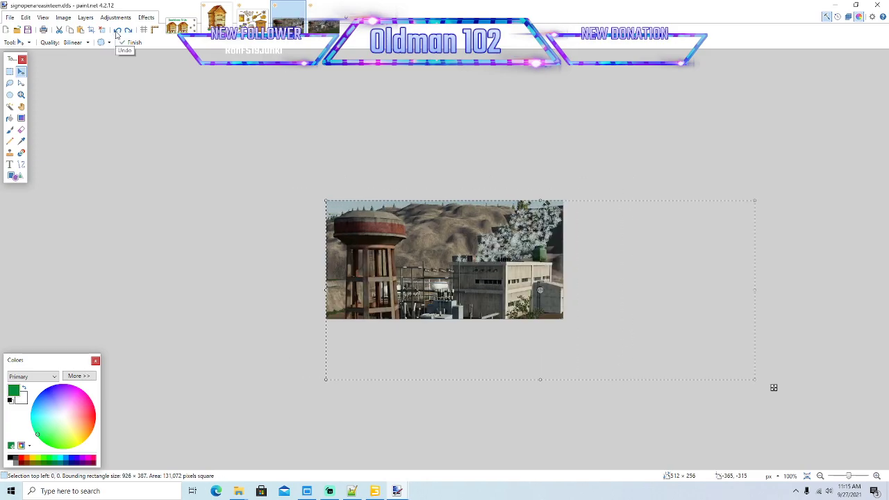
click(117, 34)
click(324, 26)
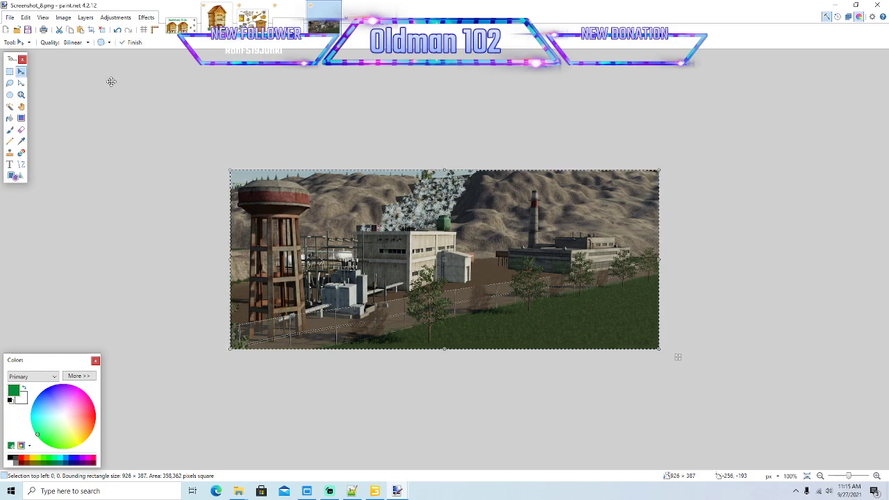
click(102, 32)
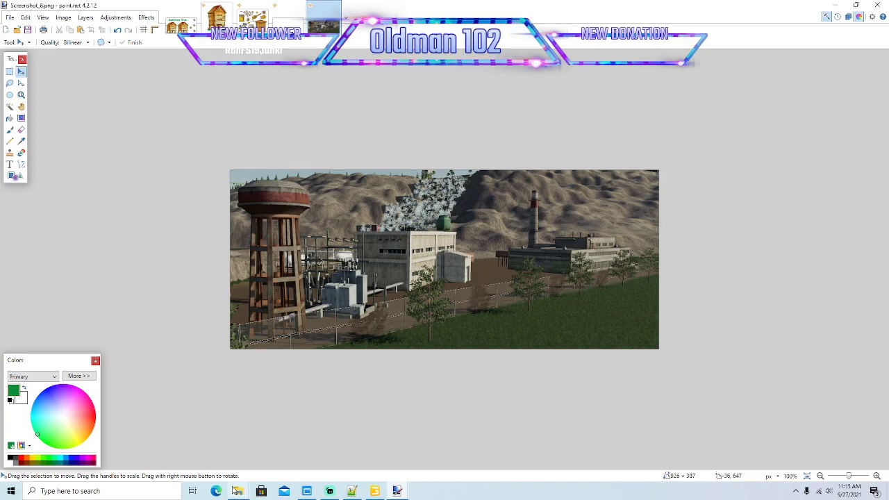
- Open Screenshot_7 from the 16x pictures folder in paint.net
mouse_move(237, 490)
click(270, 441)
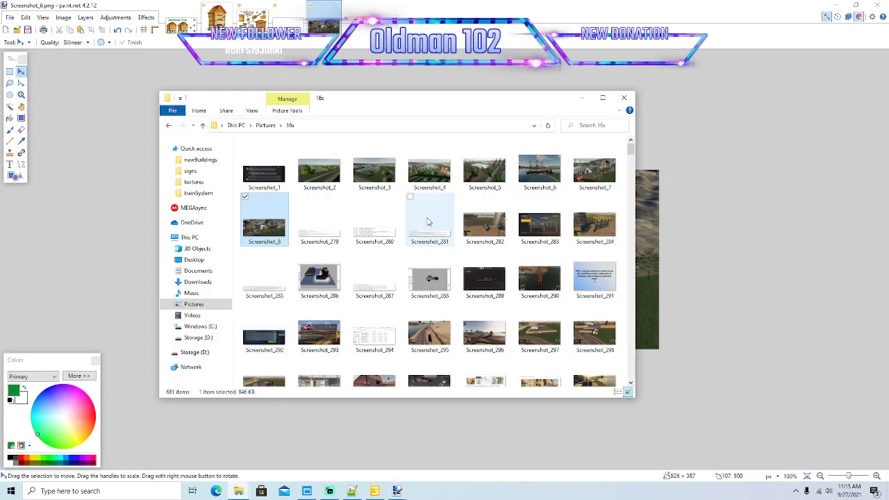
click(599, 178)
right_click(600, 178)
mouse_move(626, 351)
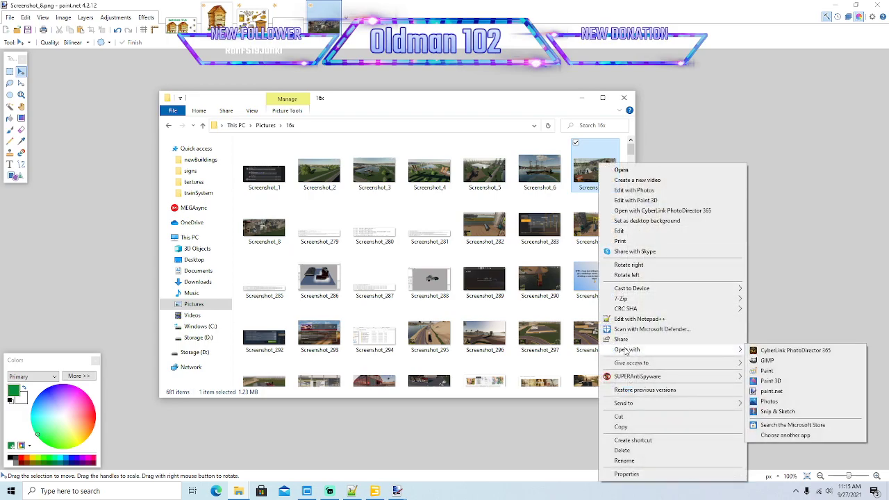
click(762, 389)
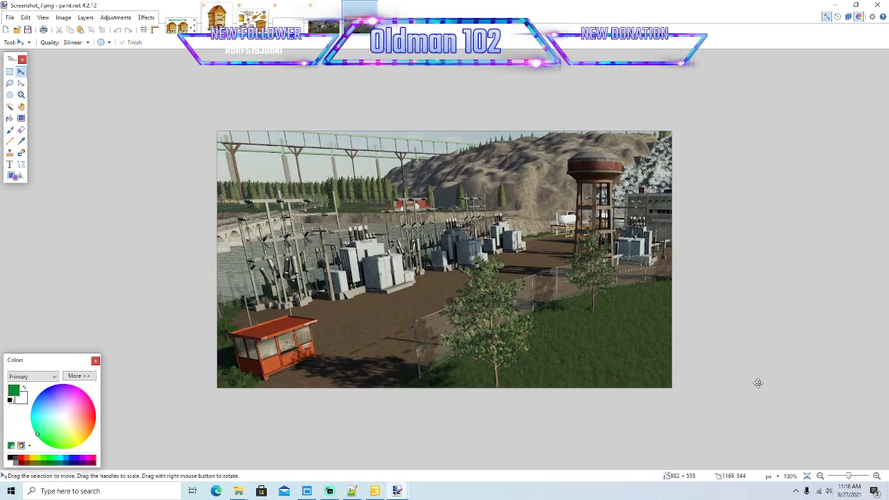
- Copy about 614 × 297 pixels of Screenshot_8 from its upper-left corner and paste them into the blank sign texture, keeping the canvas size
click(325, 27)
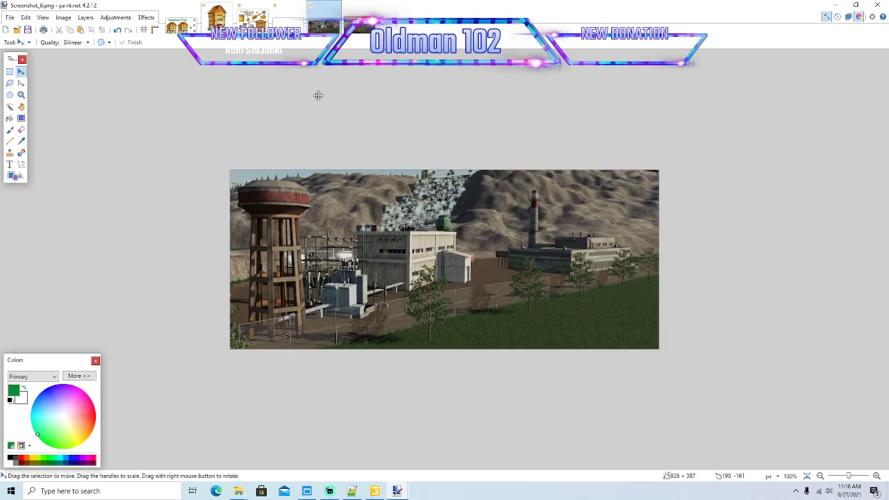
click(9, 72)
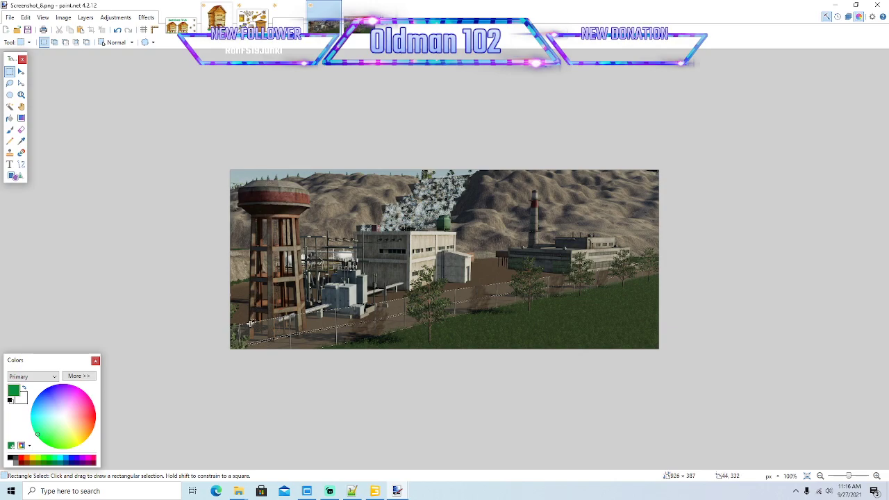
drag(231, 170, 515, 314)
click(70, 30)
click(288, 16)
key(ctrl+v)
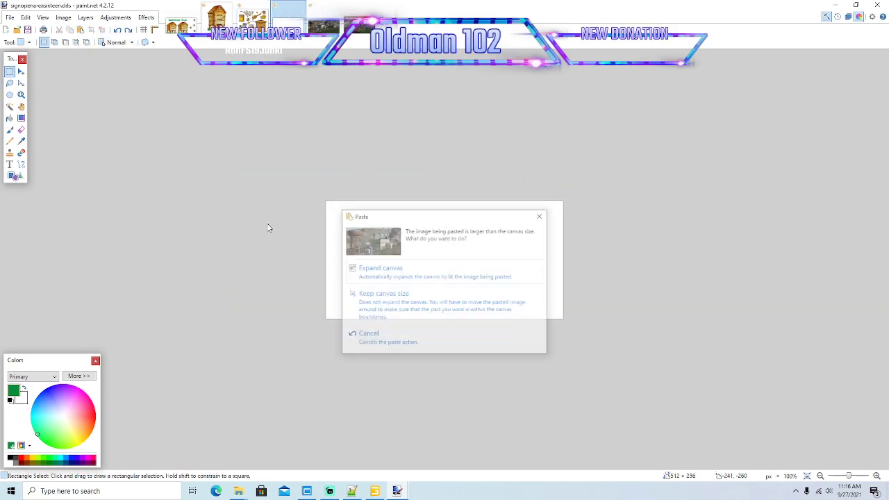
click(372, 303)
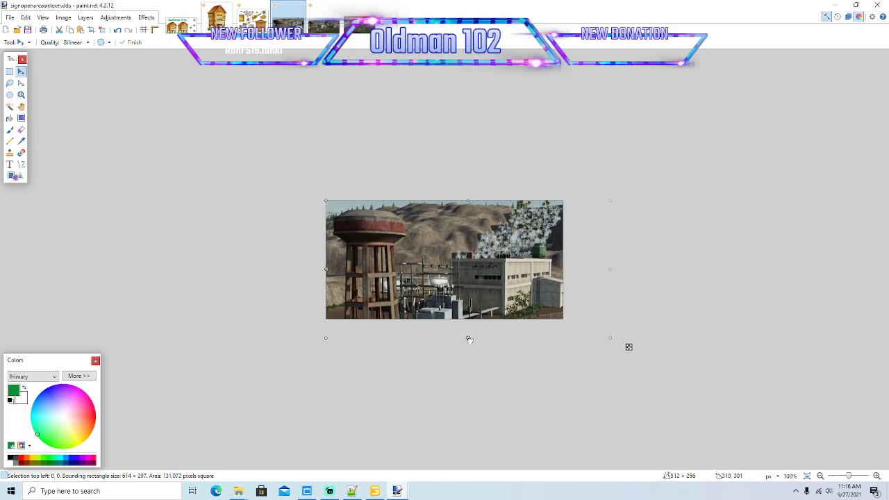
- Stretch the pasted image to about 314 pixels high, shift it slightly so the power plant fits the canvas, and deselect it
drag(470, 200, 470, 193)
drag(546, 259, 541, 261)
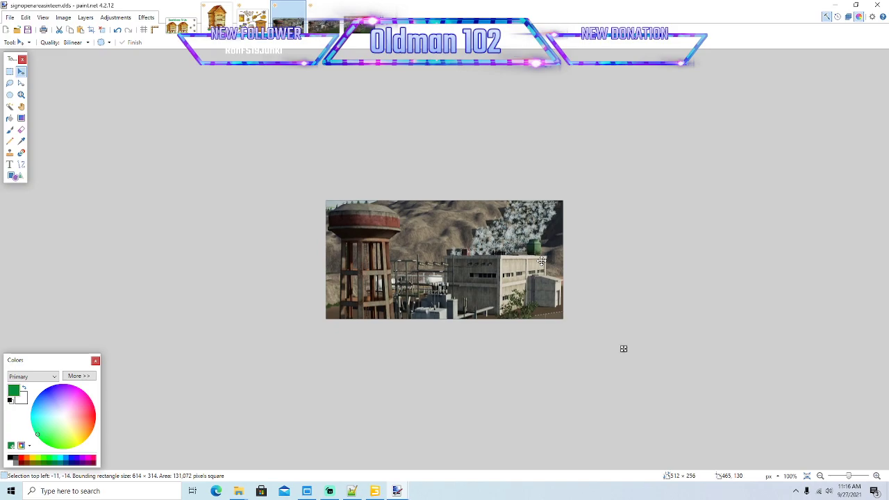
click(102, 30)
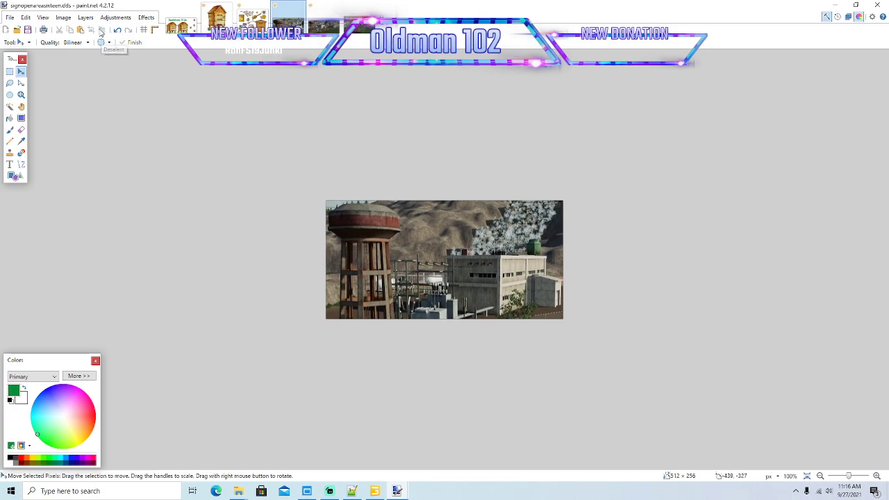
- Set up the Text tool with yellow as the primary color, Franklin Gothic Medium font and size 24
click(21, 141)
click(33, 460)
click(9, 164)
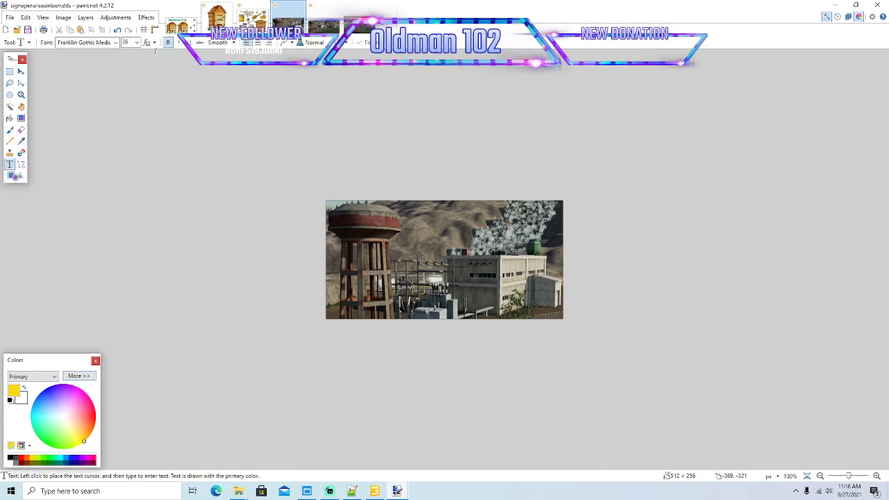
click(115, 43)
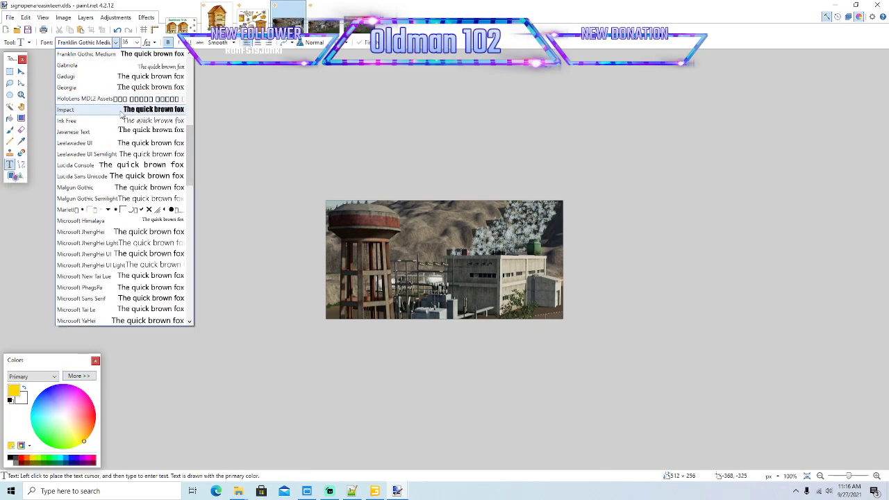
click(140, 55)
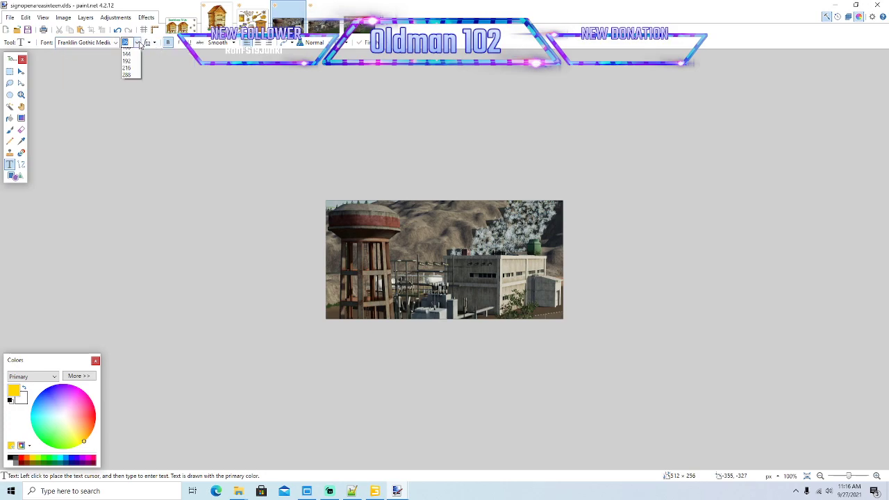
click(137, 42)
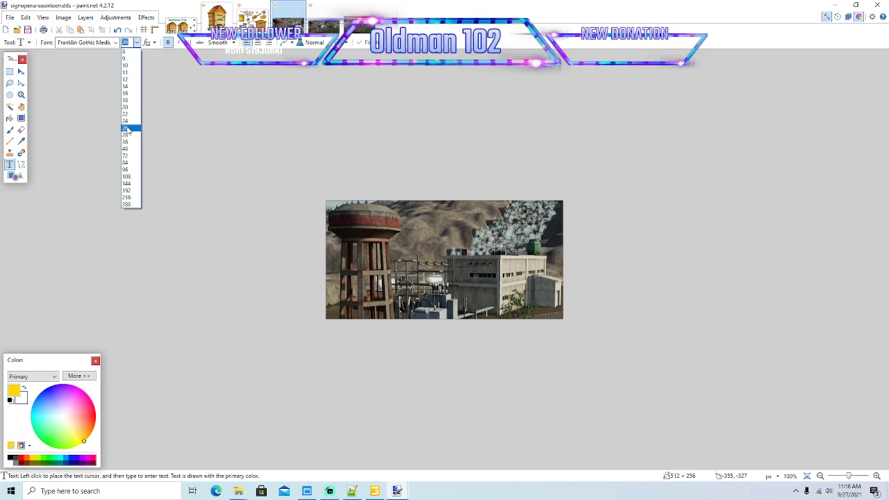
click(127, 122)
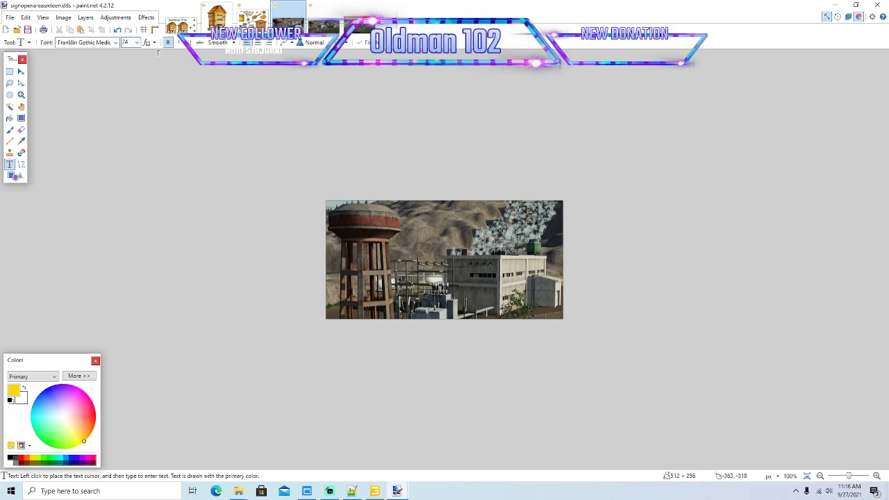
- Write "FUTURE HOME OF POWER GRID" on one line and place it across the upper part of the sign texture
click(418, 216)
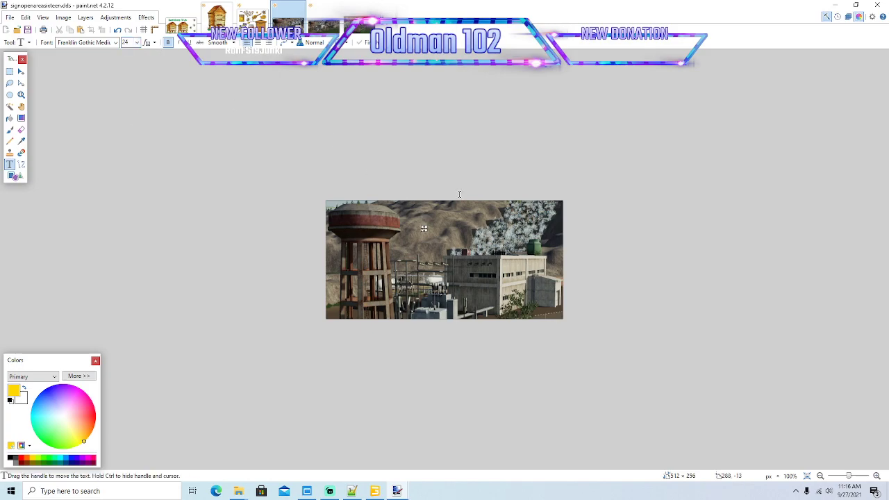
text(FUTURE HOME OF)
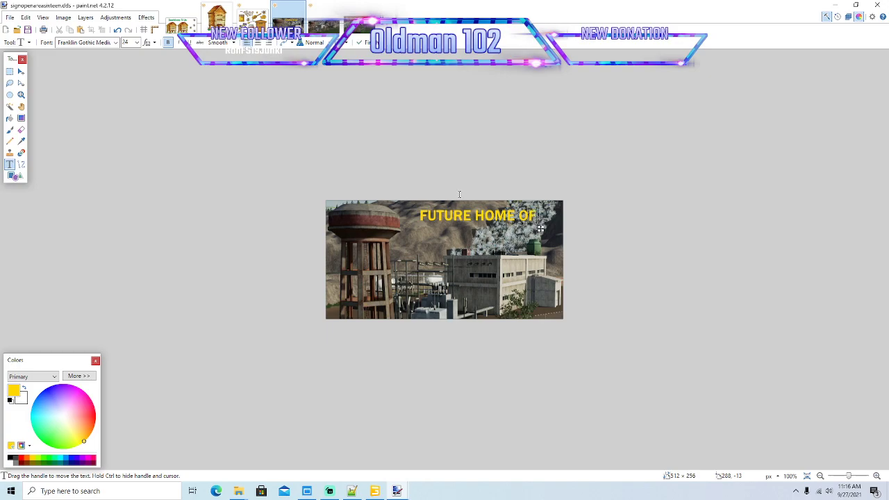
drag(539, 231, 452, 229)
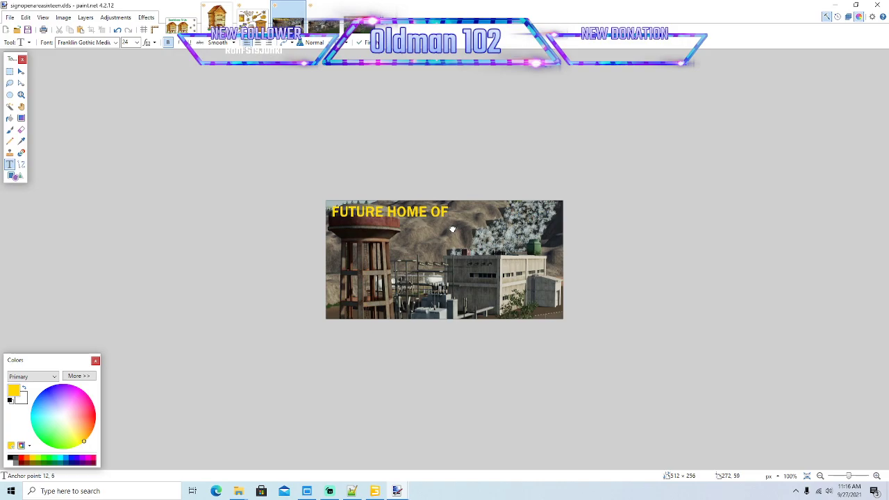
text(POWER GRID)
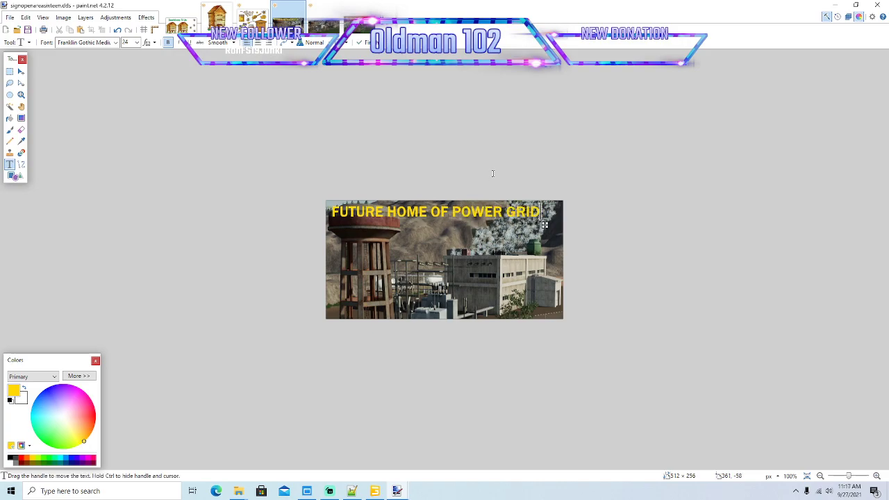
drag(547, 226, 557, 229)
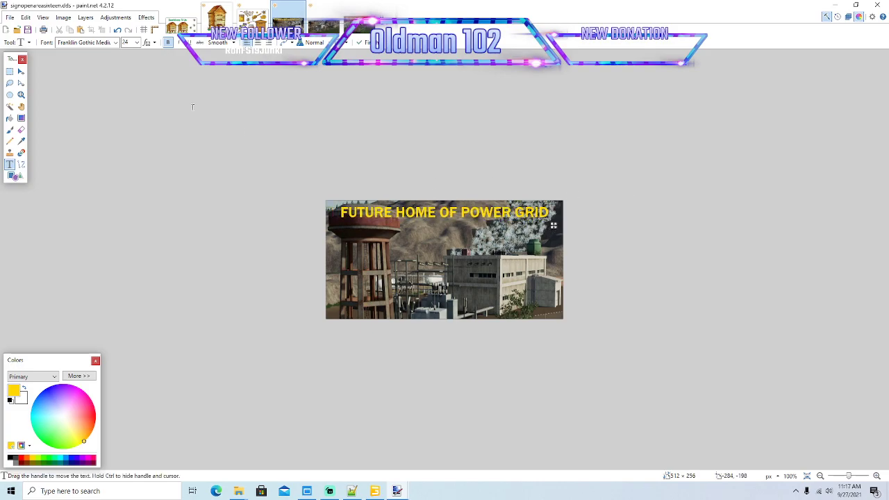
- Try the sign text at size 28, settle on size 26, and center the line along the image's upper edge
click(136, 42)
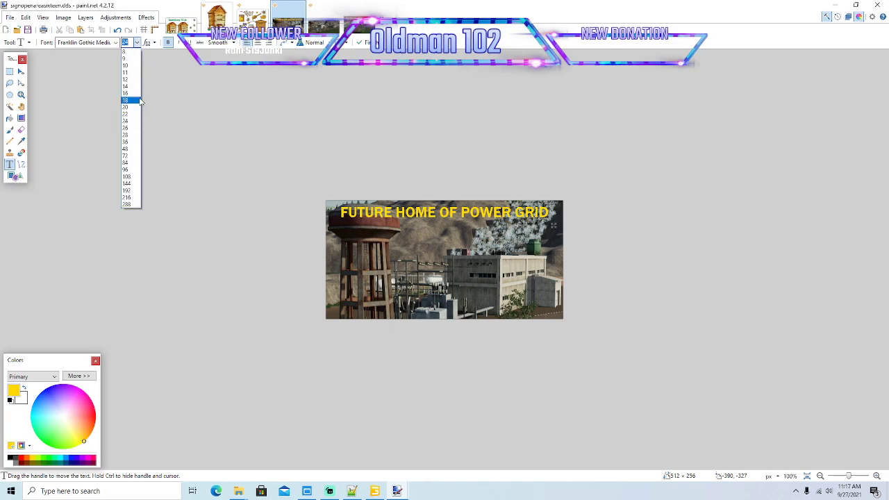
click(128, 136)
drag(558, 228, 547, 227)
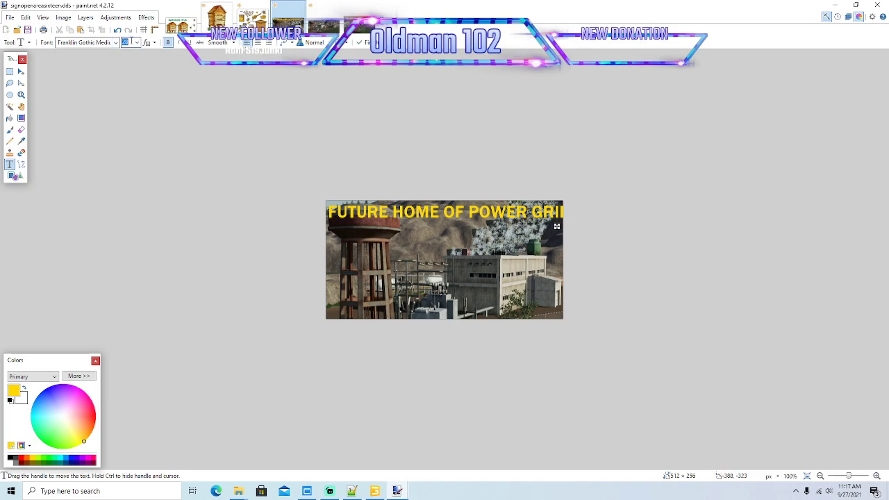
text(26)
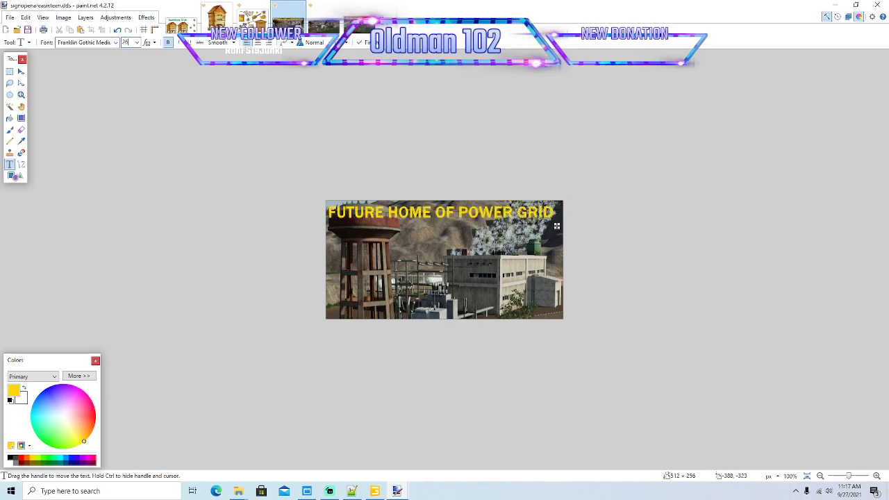
drag(557, 227, 561, 228)
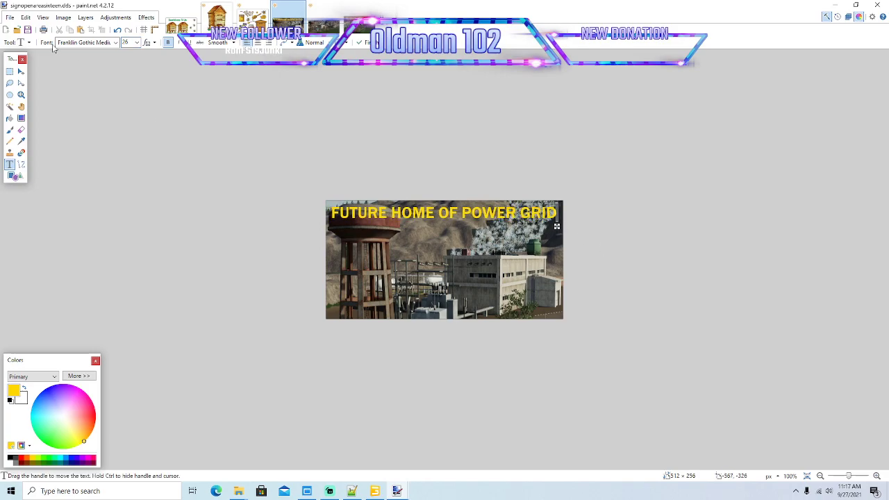
- Save the sign texture as a new DDS file named openpowergrid, using BC1 (Linear, DXT1) with mip maps
click(10, 17)
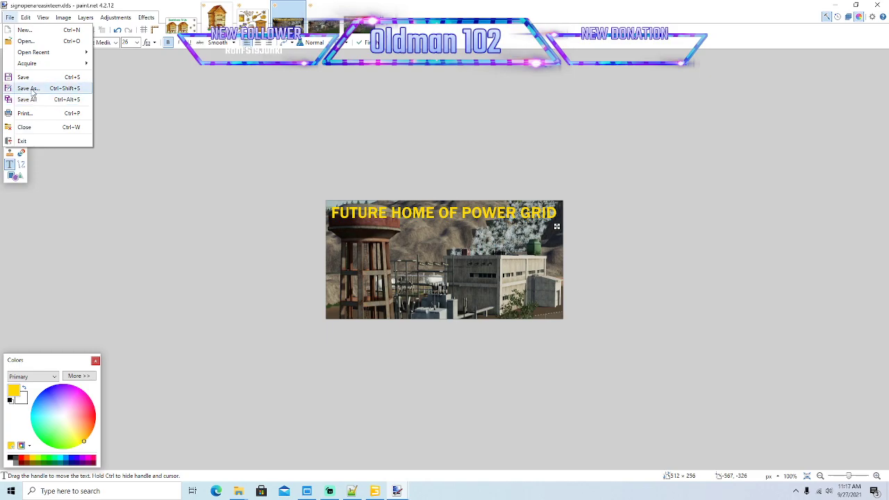
click(32, 89)
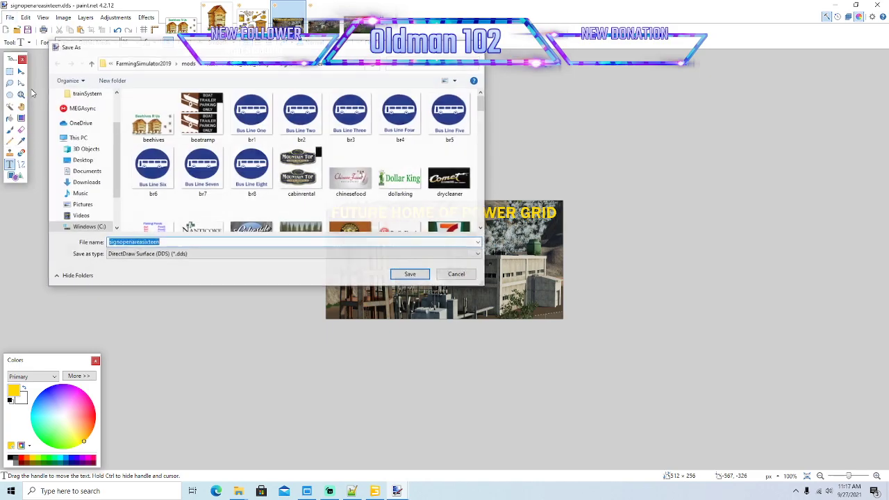
click(171, 242)
drag(138, 241, 38, 237)
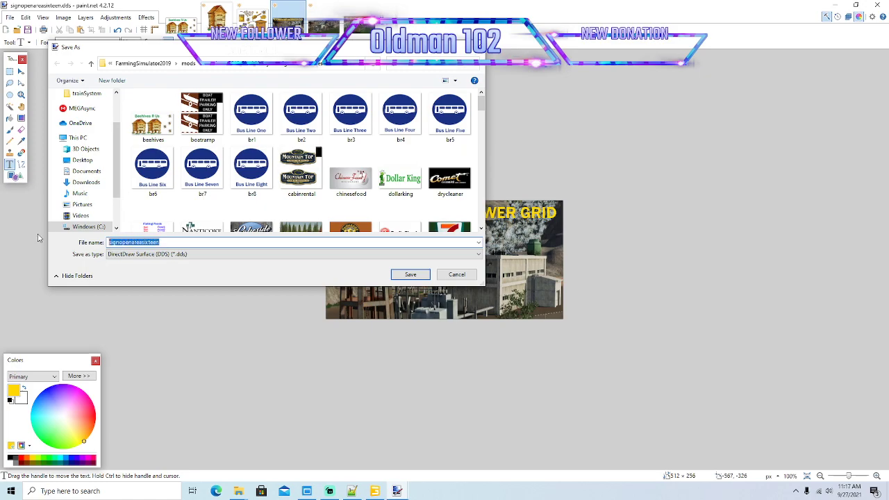
text(BU)
key(BackSpace)
key(BackSpace)
text(open)
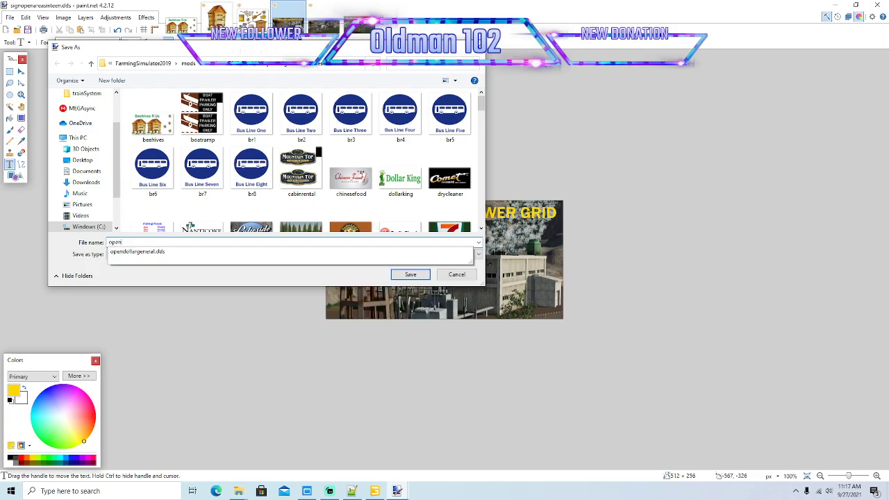
text(powergrid)
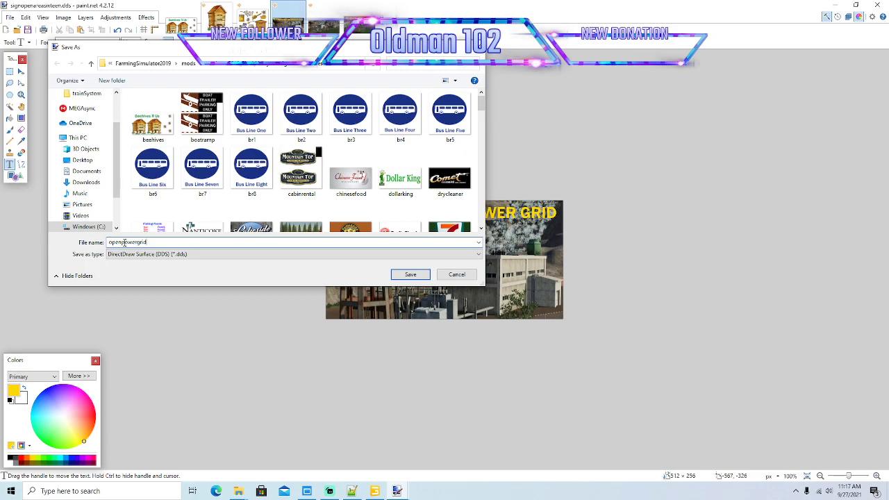
click(411, 275)
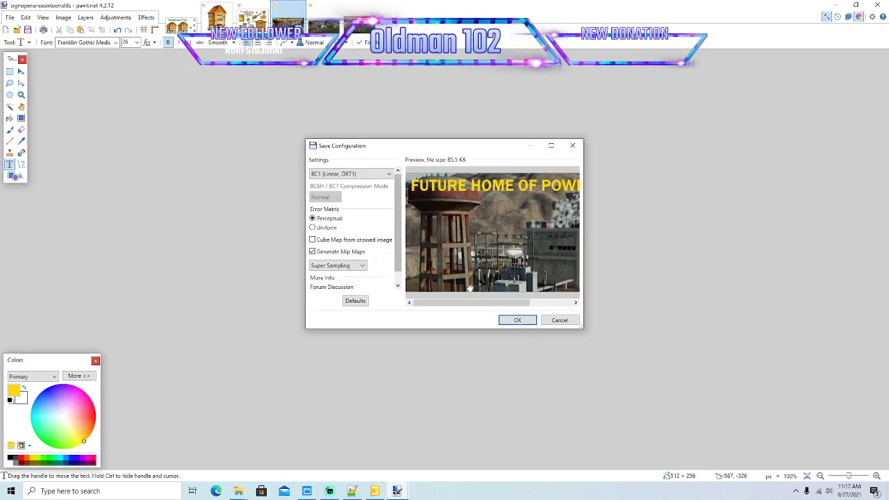
click(514, 320)
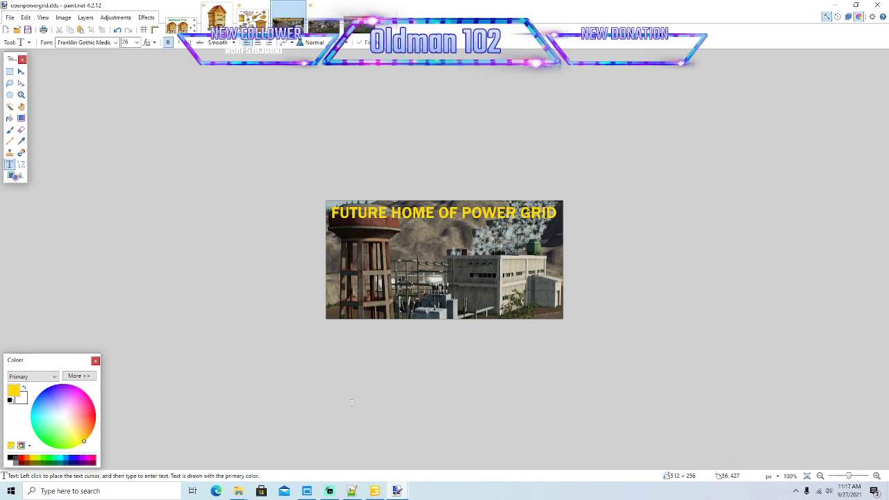
- In Notepad++, change the texture filename in openpowergrid.i3d to textures/openpowergrid.dds and save the file
click(352, 491)
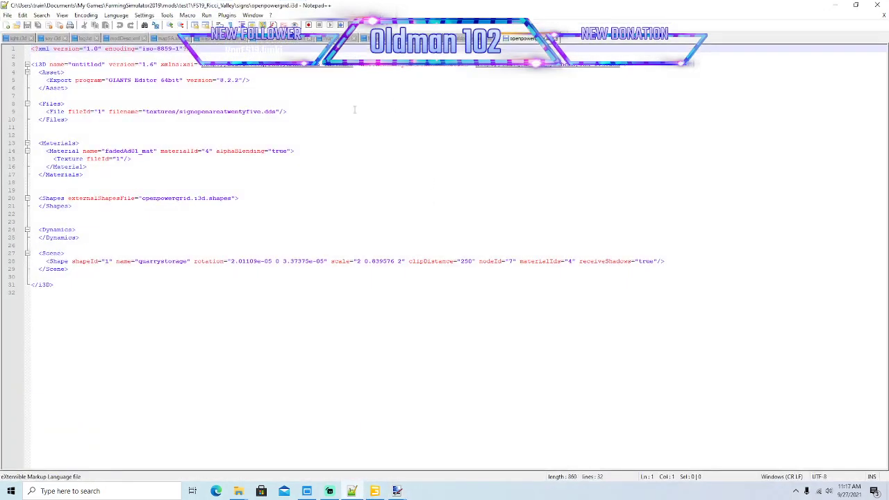
click(261, 111)
key(BackSpace)
key(BackSpace)
key(BackSpace)
key(BackSpace)
key(BackSpace)
key(BackSpace)
key(BackSpace)
key(BackSpace)
key(BackSpace)
key(BackSpace)
key(BackSpace)
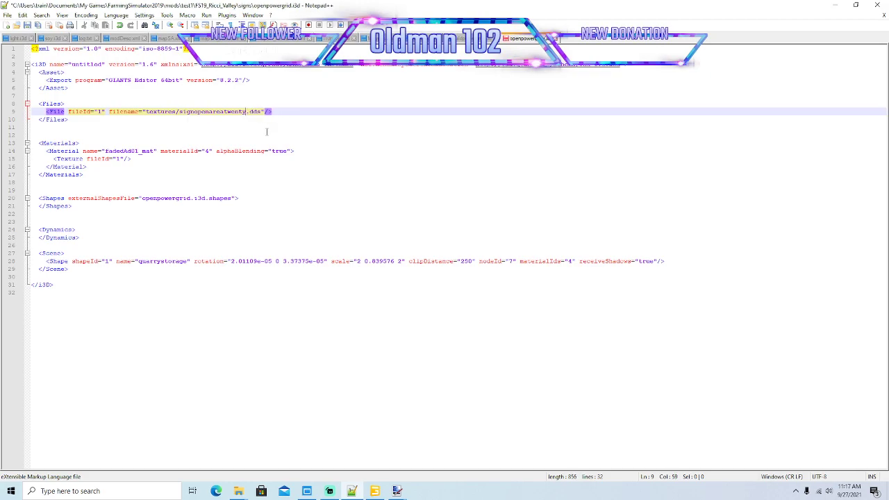
key(BackSpace)
key(BackSpace)
key(BackSpace)
key(BackSpace)
key(BackSpace)
key(BackSpace)
key(BackSpace)
key(BackSpace)
key(BackSpace)
key(BackSpace)
text(openpowergrid)
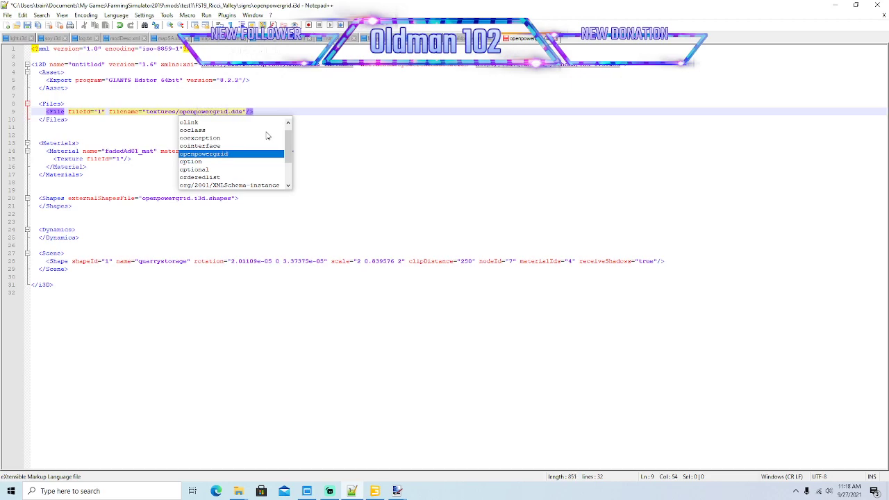
key(Right)
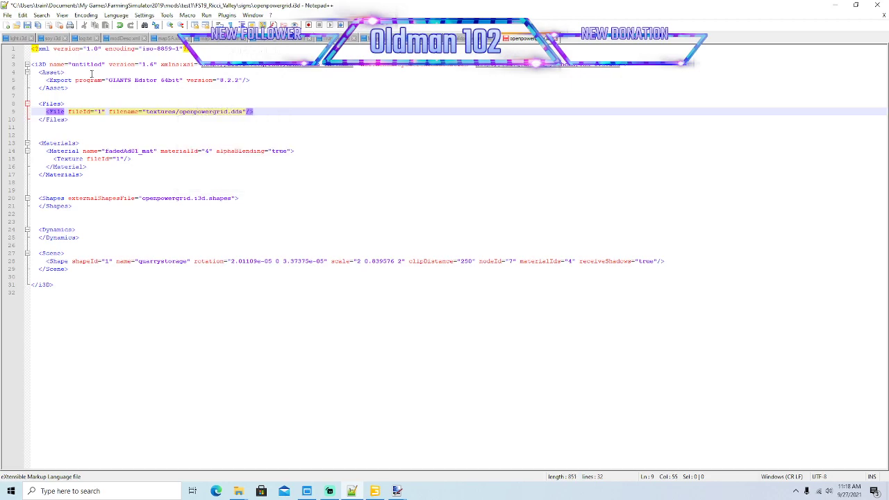
key(ctrl+s)
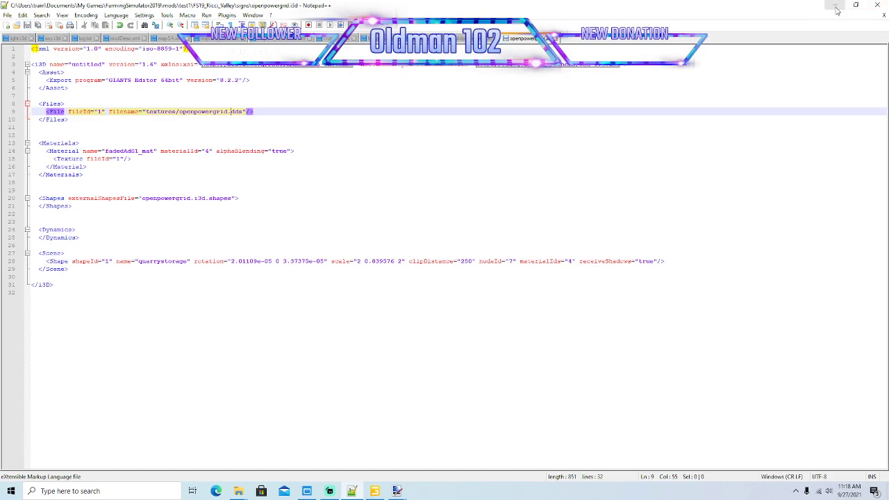
- Open the openpowergrid model from the signs folder in GIANTS Editor, inspect its sign texture, and close it without saving
click(835, 5)
mouse_move(239, 492)
click(194, 427)
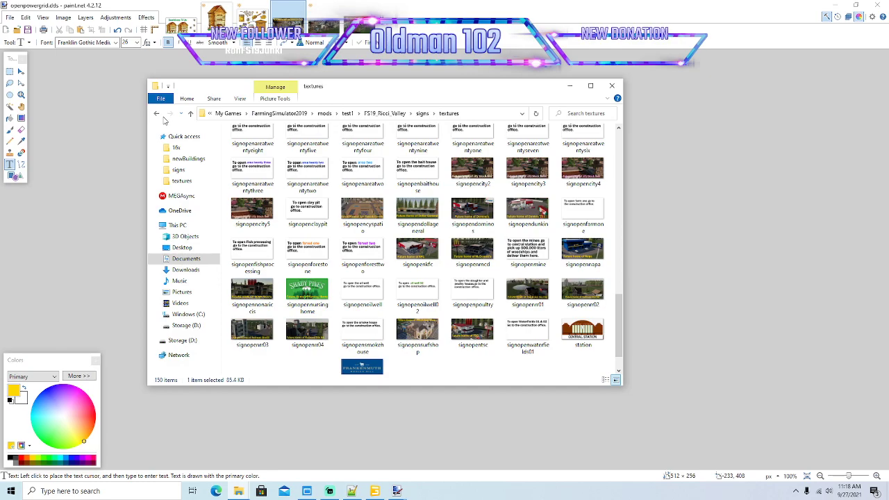
click(157, 114)
scroll(302, 222, down, 5)
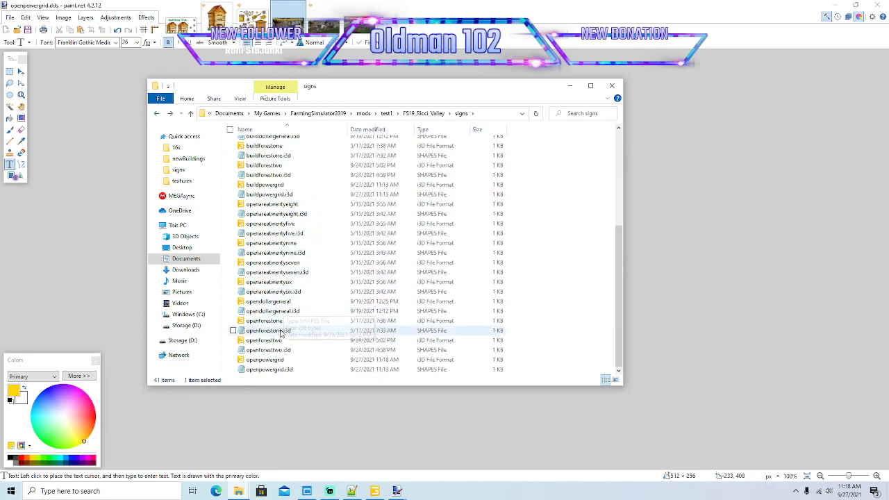
double_click(283, 360)
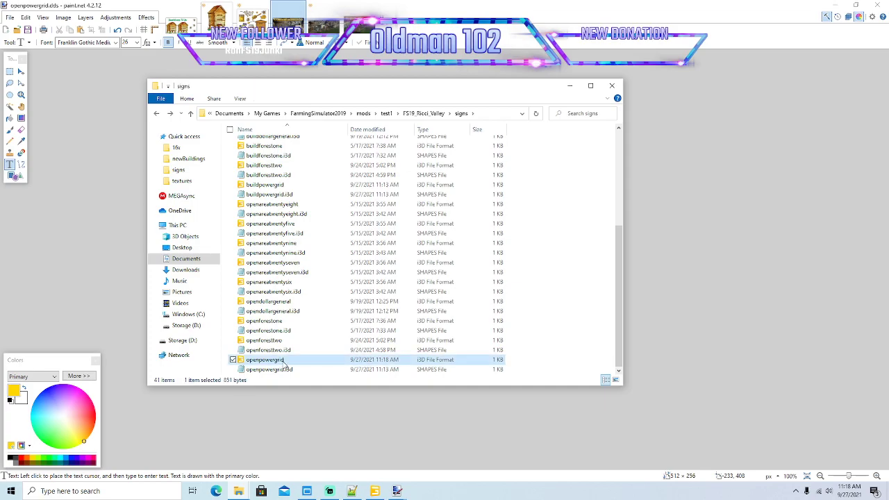
click(453, 302)
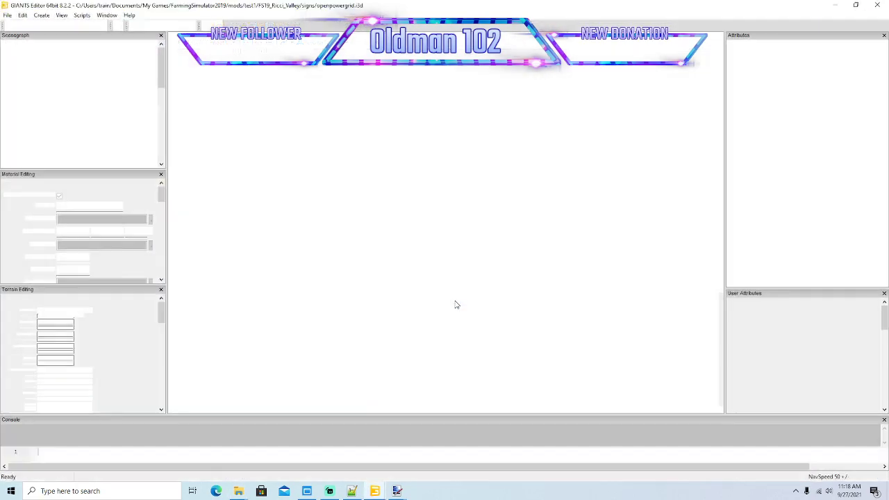
scroll(456, 299, up, 6)
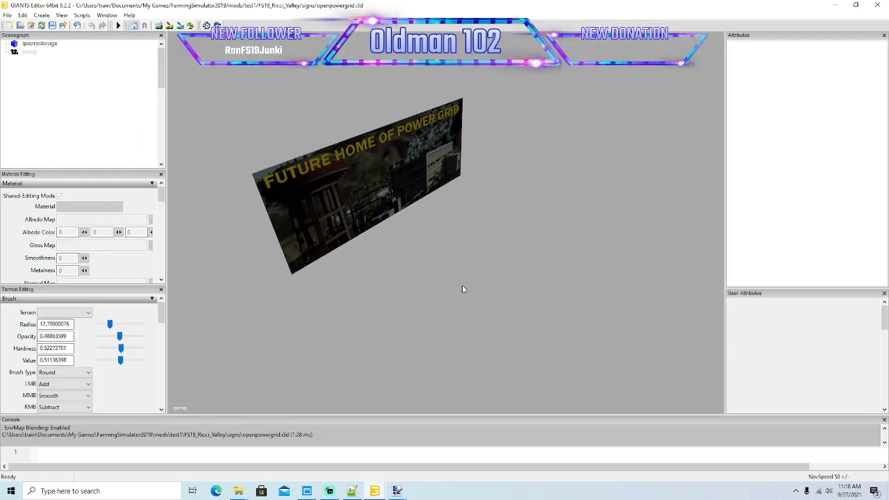
click(878, 7)
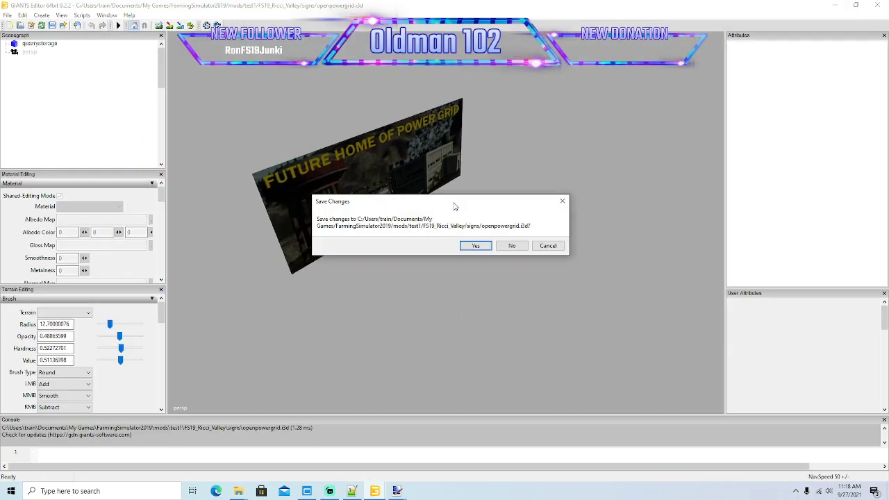
click(508, 247)
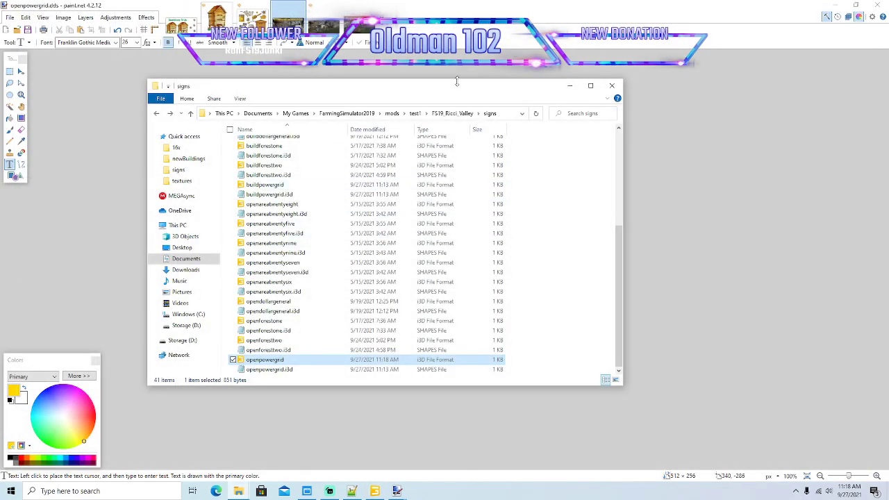
- Return to paint.net and undo the power grid edits back to the original "To open area sixteen" sign text
click(569, 85)
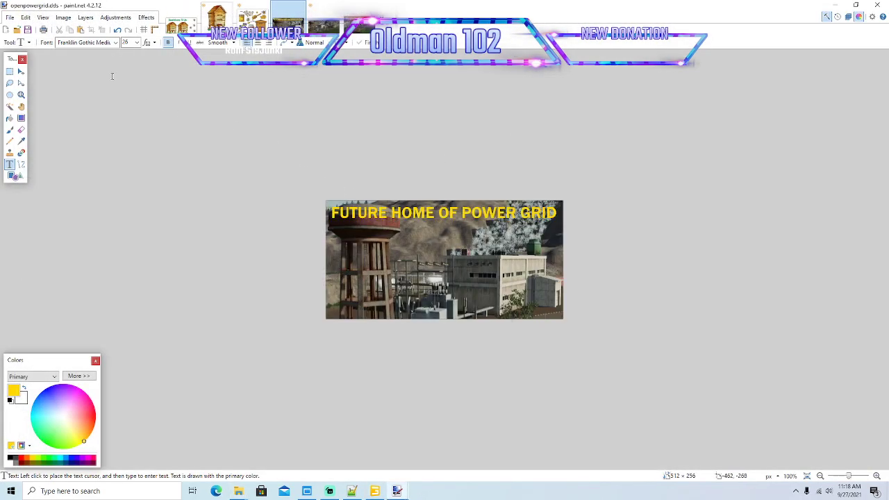
click(117, 30)
click(117, 30)
click(117, 30)
click(117, 30)
click(117, 30)
click(117, 30)
click(118, 30)
click(118, 30)
click(117, 30)
click(117, 30)
click(117, 30)
click(117, 29)
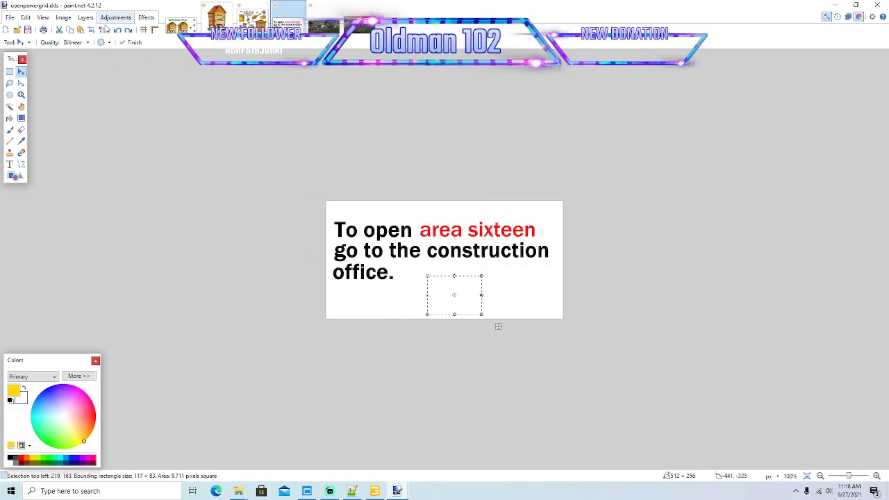
- Clear the old sign text by pasting a blank white patch and stretching it over the whole 512 × 256 canvas
click(103, 30)
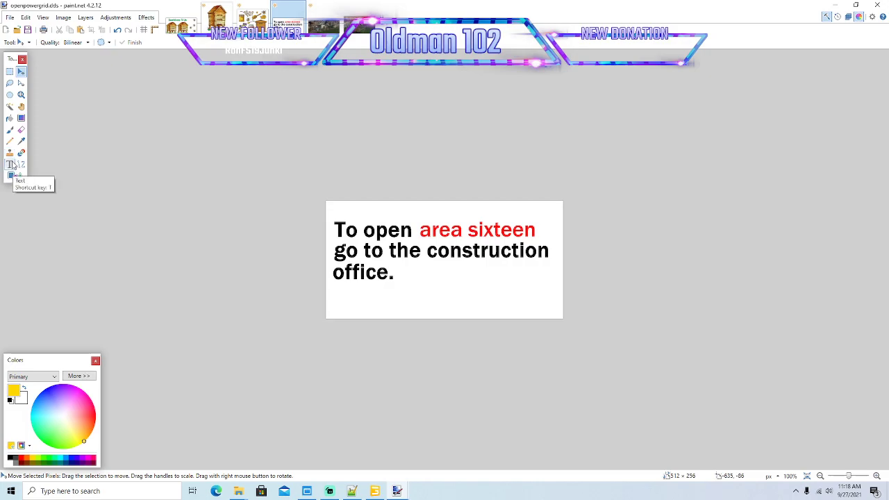
click(10, 72)
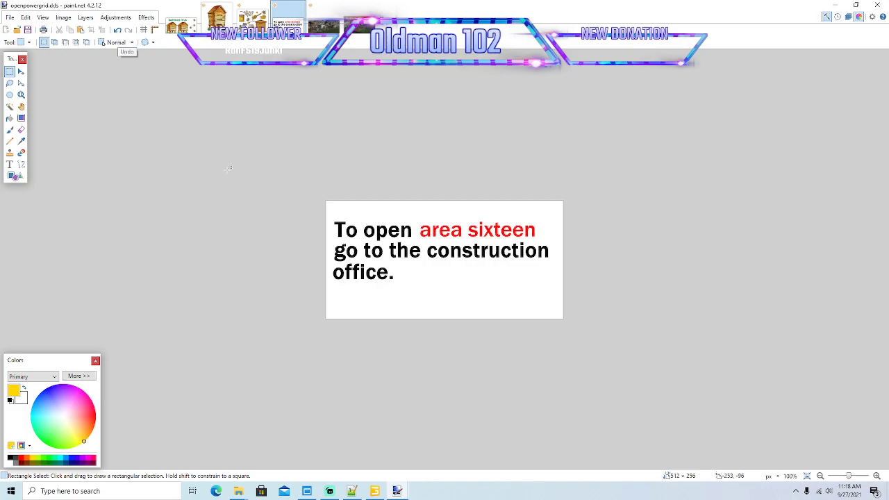
drag(414, 270, 484, 295)
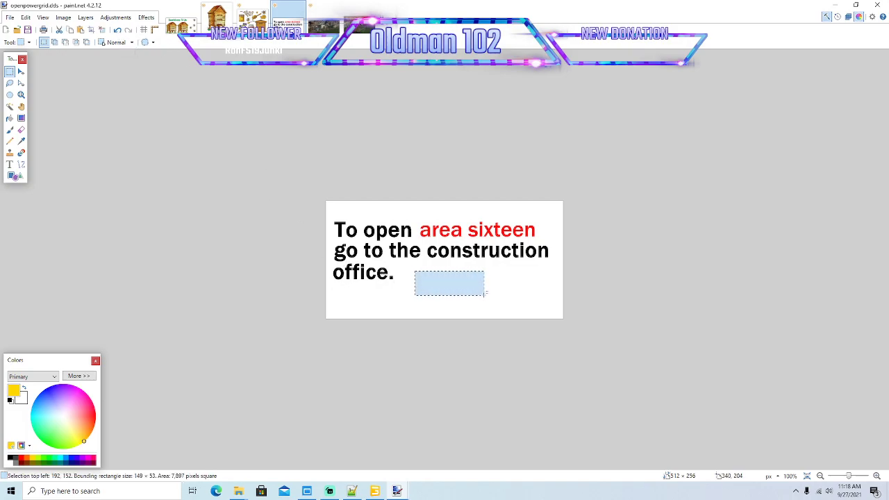
click(80, 29)
drag(448, 265, 449, 202)
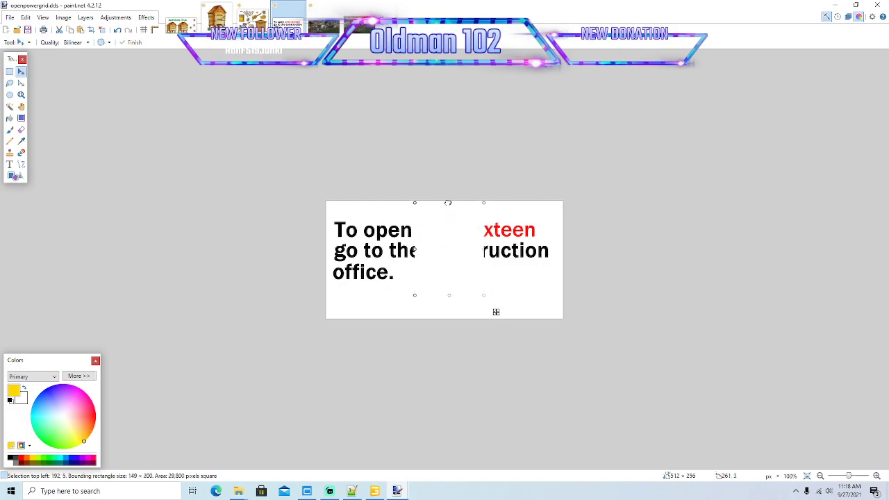
drag(415, 248, 326, 249)
drag(484, 249, 568, 248)
drag(449, 295, 446, 324)
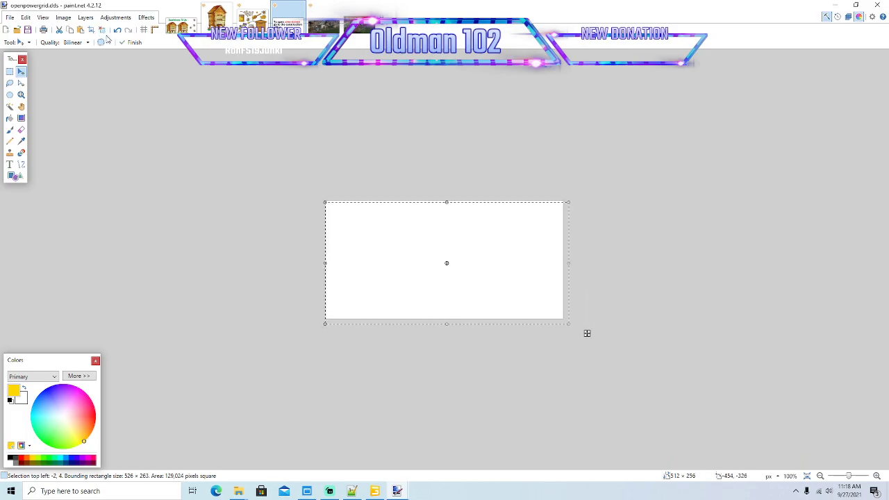
click(102, 30)
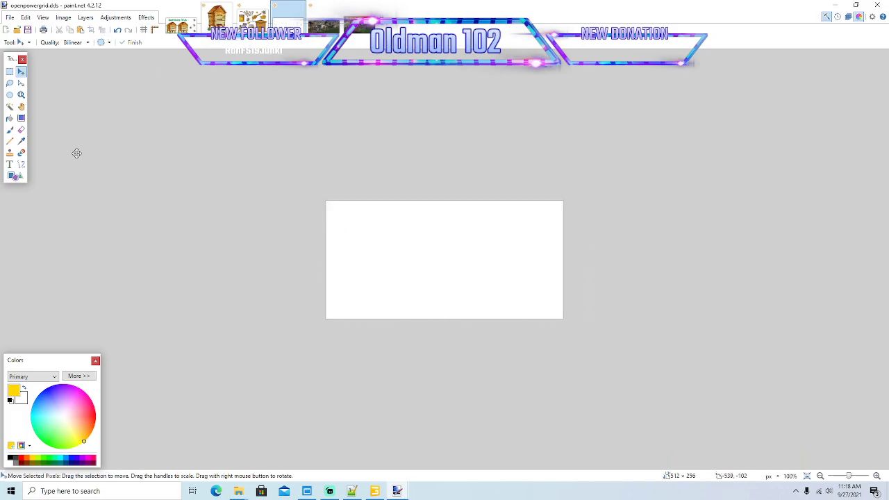
- Add the black text "To Build the power grid" near the sign's upper edge, using font size 24
click(10, 165)
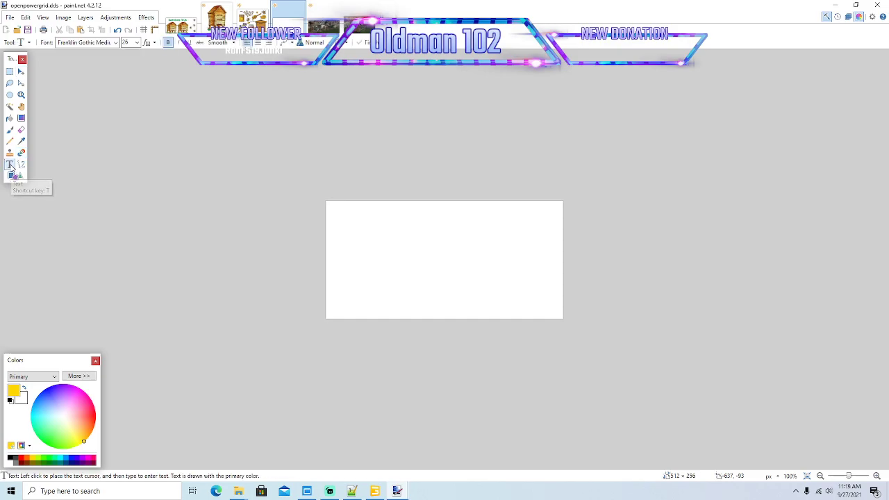
click(21, 141)
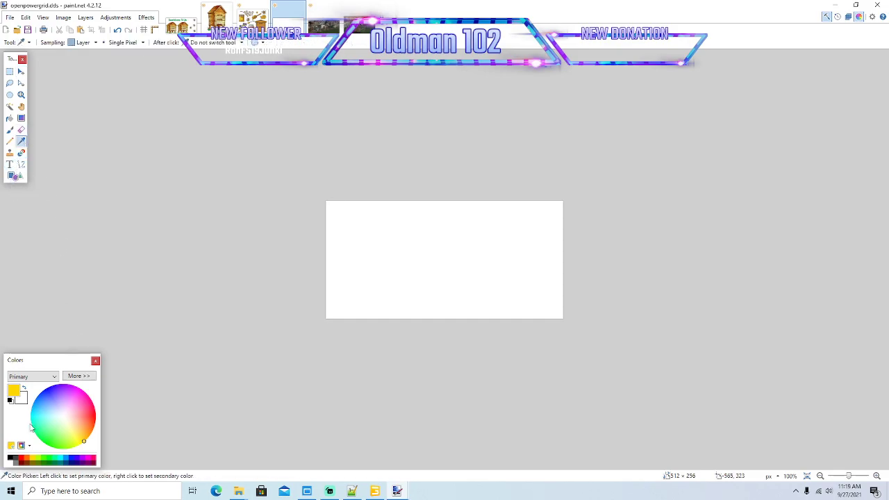
click(11, 460)
click(9, 164)
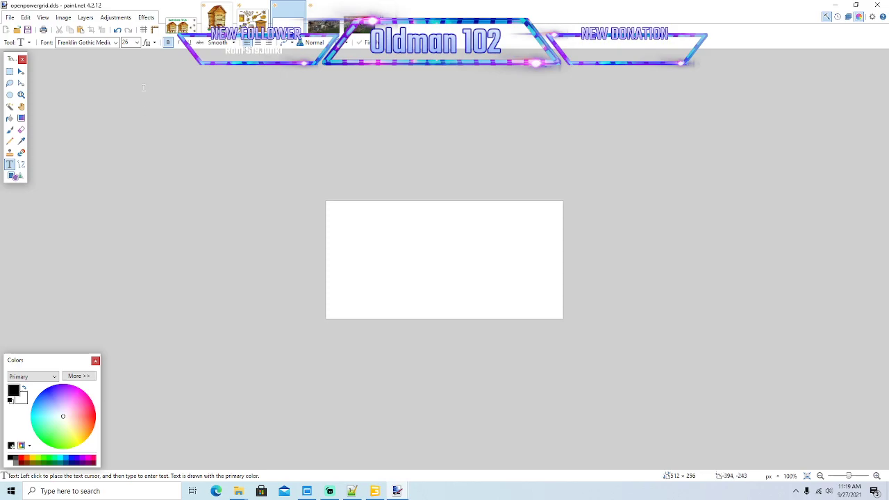
click(137, 43)
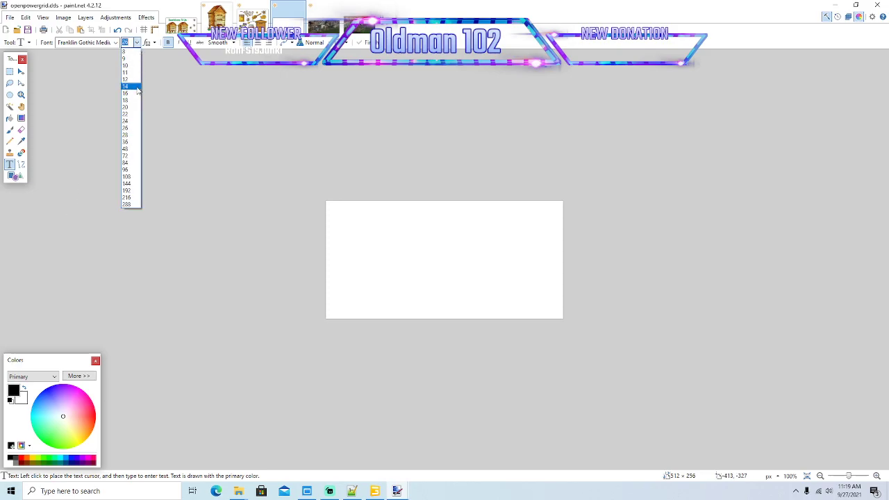
click(131, 123)
click(354, 213)
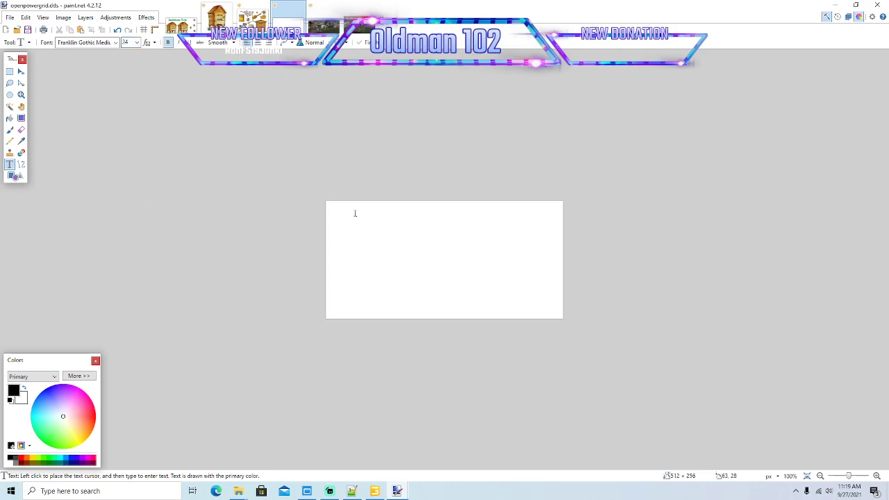
text(To)
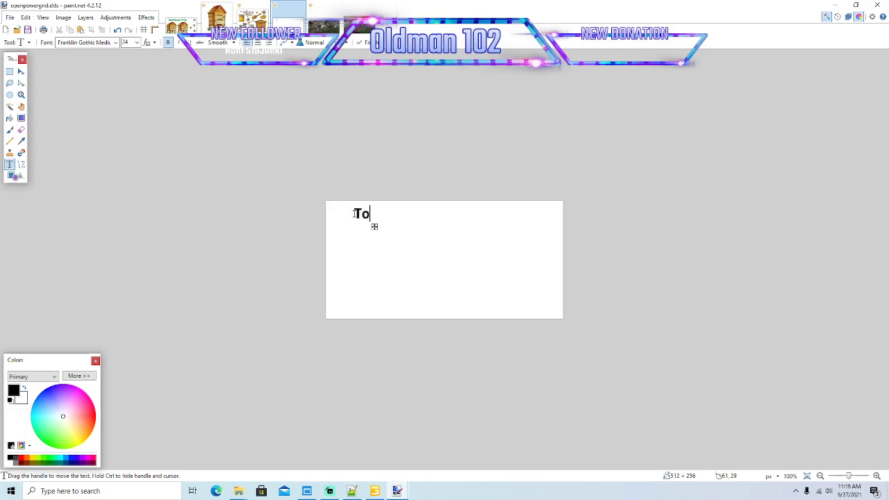
text( Build the power grid)
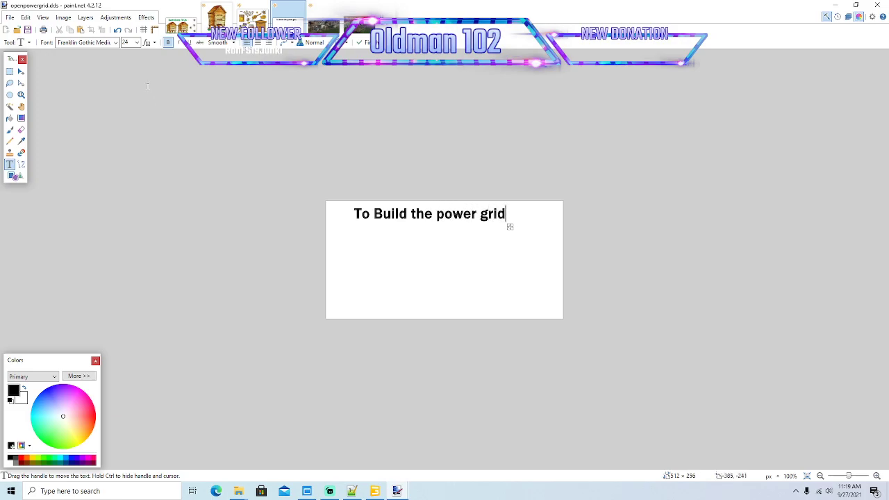
- Enlarge the heading to size 28 near the sign's upper-left corner and start a second line below it with "Deliver"
click(137, 43)
click(133, 136)
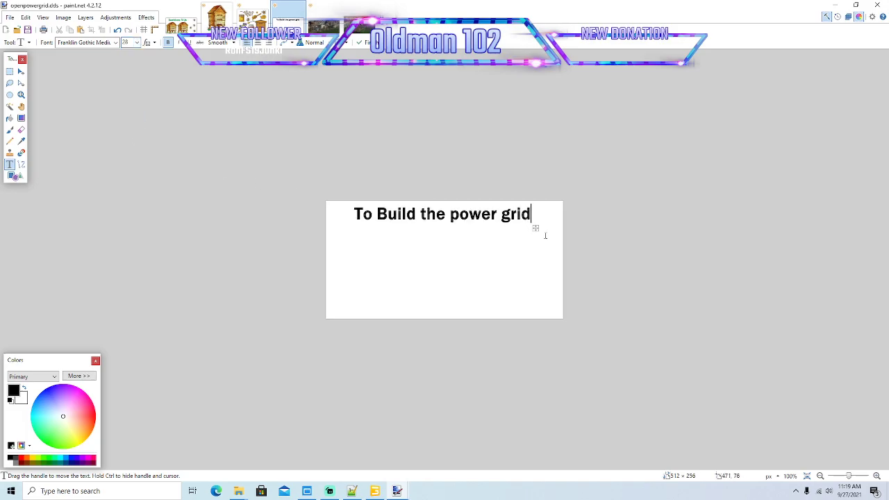
drag(531, 229, 515, 231)
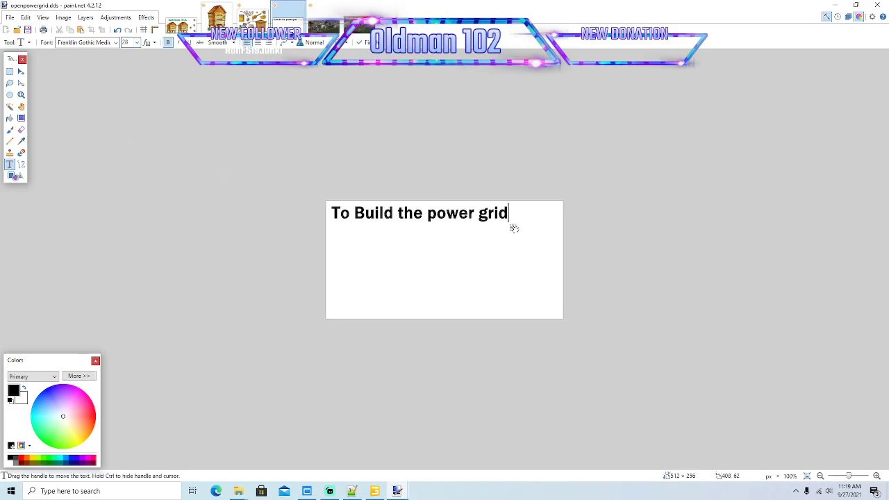
key(Return)
text(Deliver)
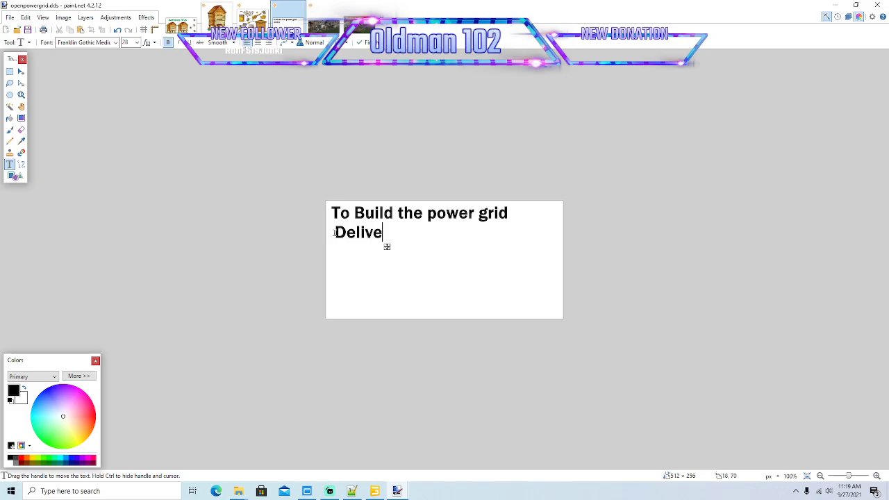
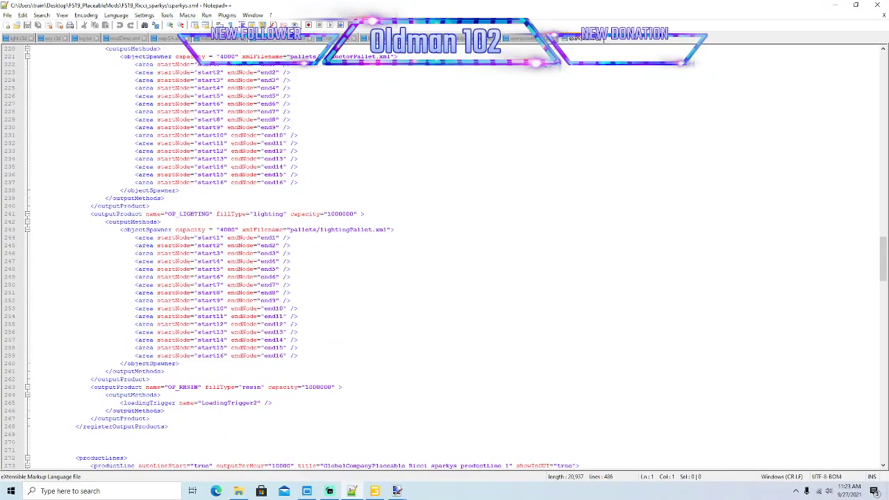
- In Notepad++, change the texture filename in buildpowergrid.i3d to textures/buildpowergrid.dds and save the file
click(238, 491)
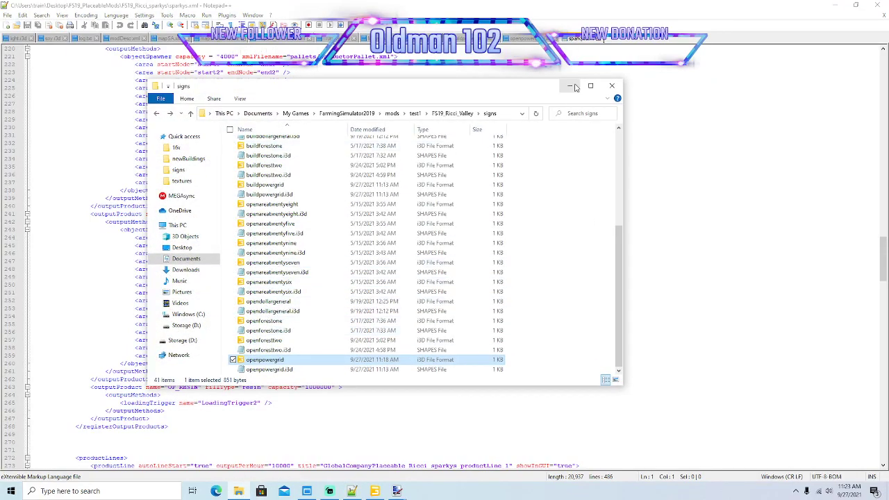
click(572, 86)
click(466, 39)
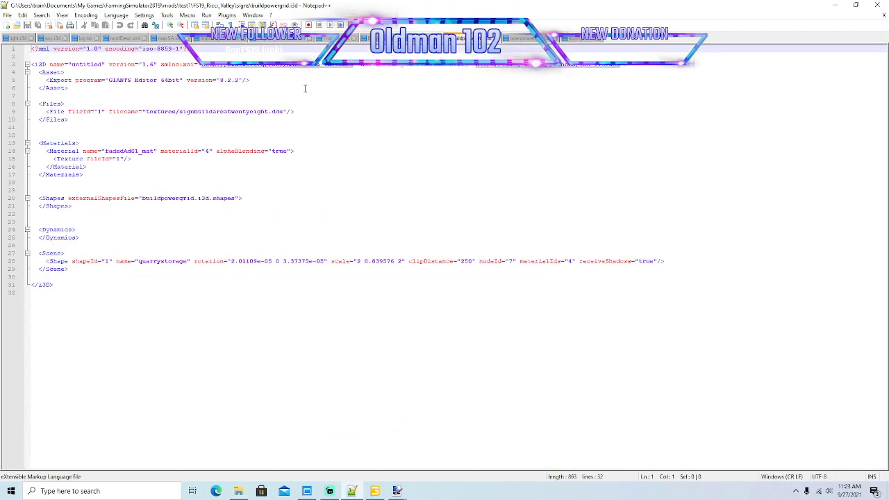
click(267, 111)
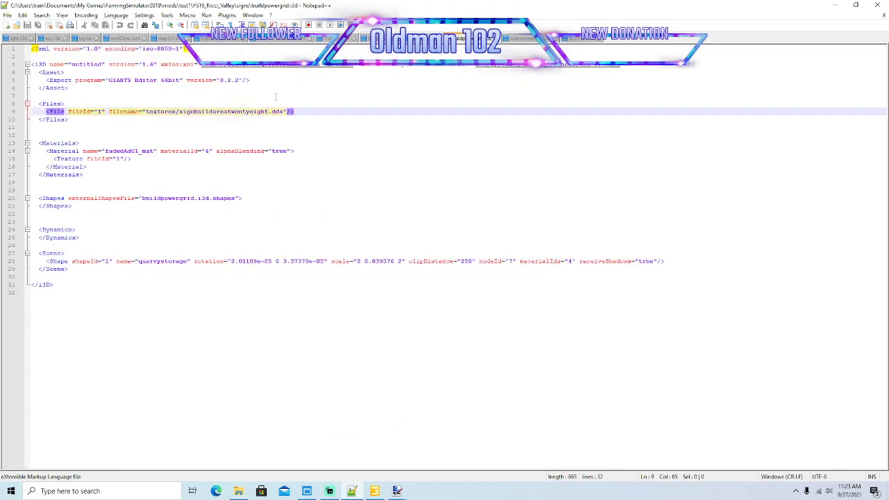
key(BackSpace)
key(BackSpace)
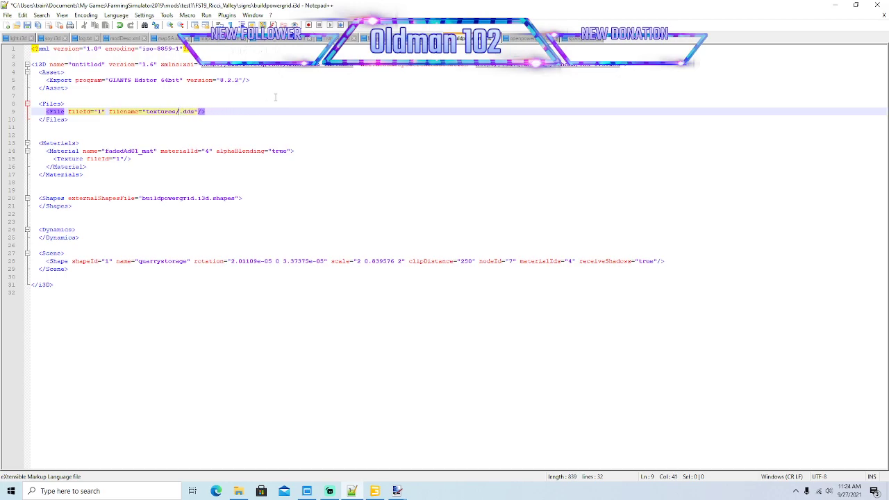
text(bi)
key(BackSpace)
text(uildpowergrid)
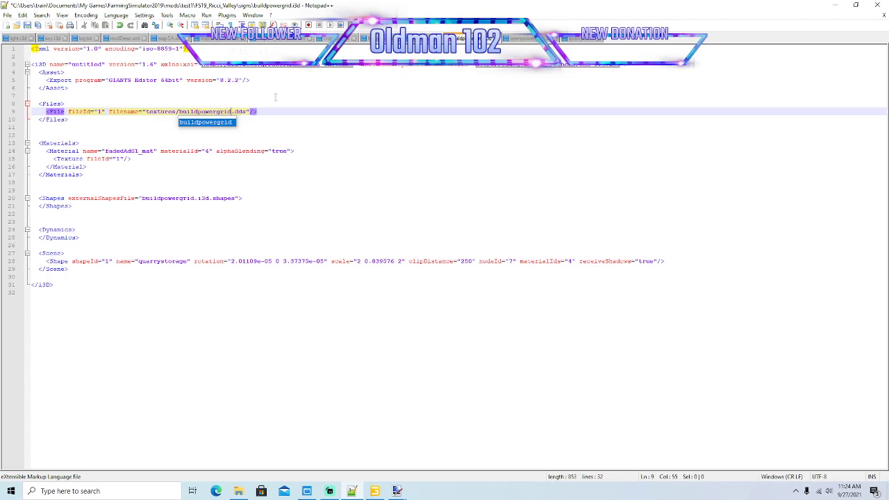
key(Escape)
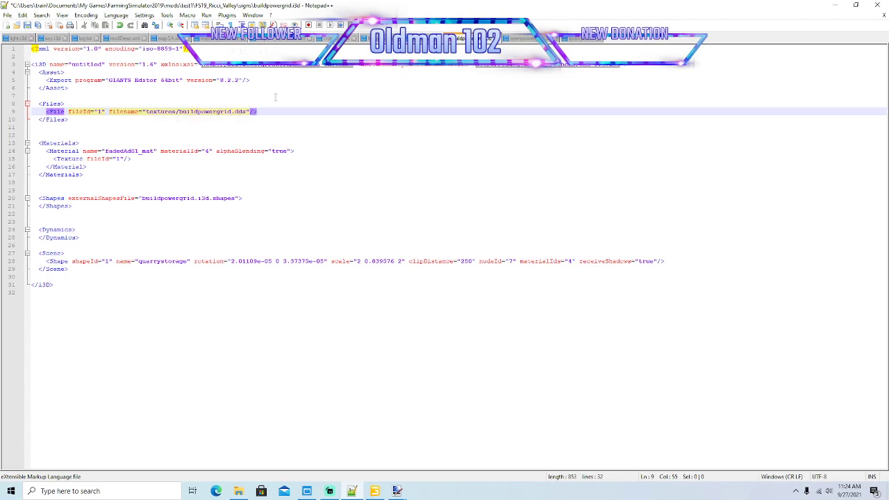
click(28, 27)
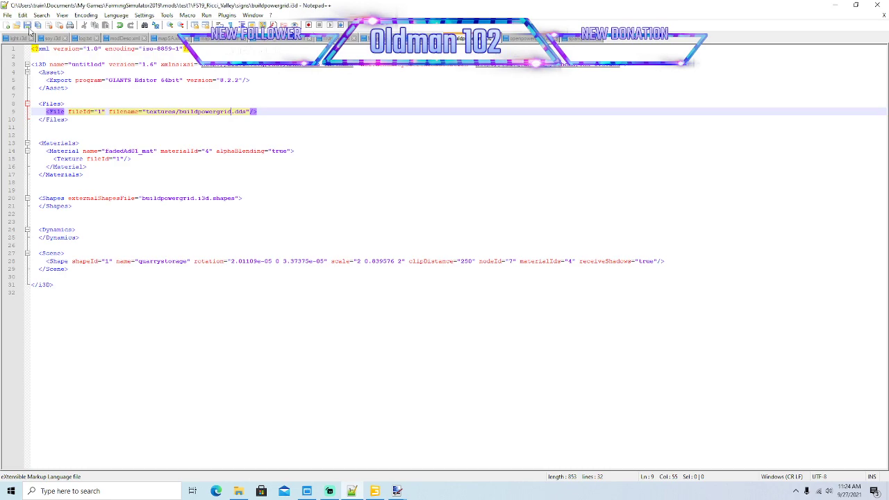
- Open the buildpowergrid model from the signs folder in GIANTS Editor, inspect its sign texture, and close it without saving
click(832, 12)
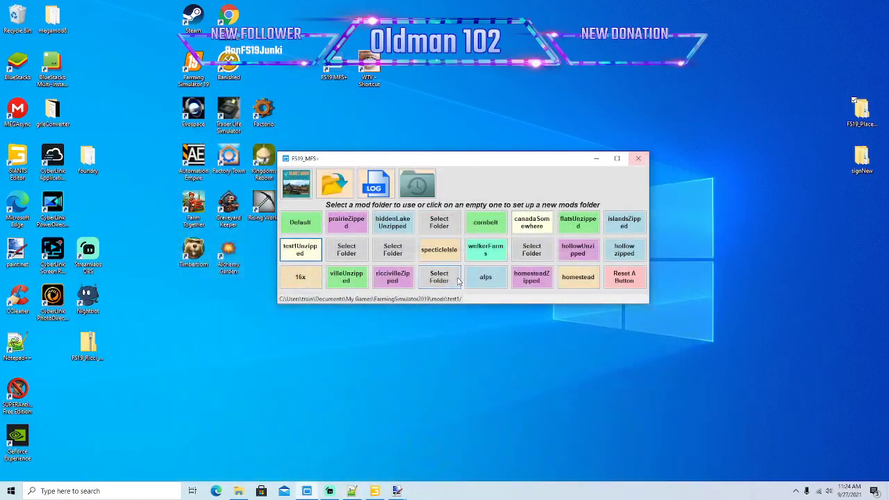
click(237, 491)
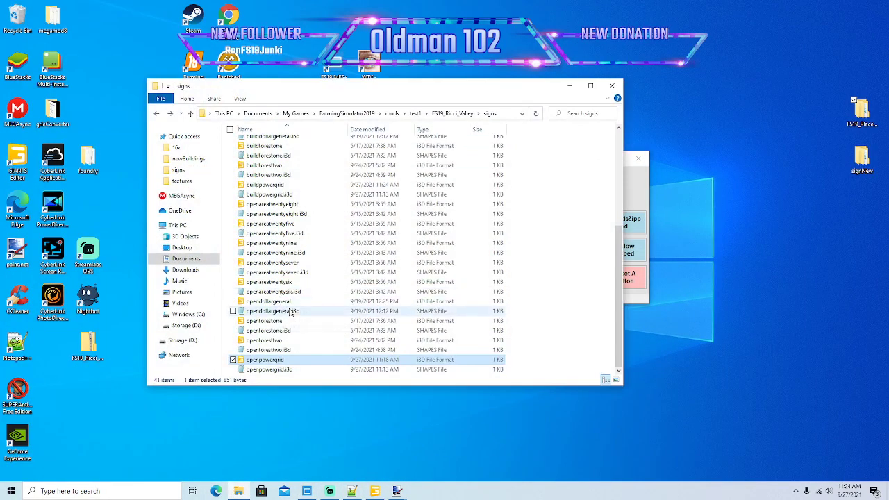
scroll(292, 312, up, 5)
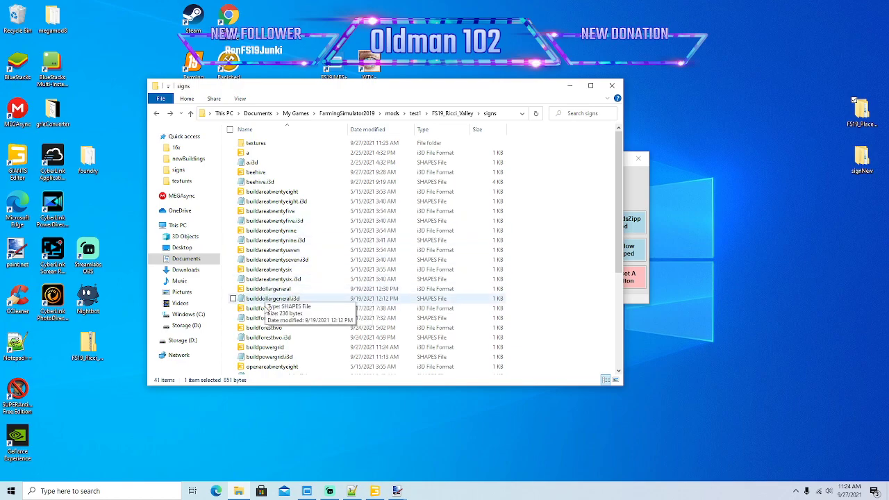
scroll(271, 273, down, 3)
double_click(307, 262)
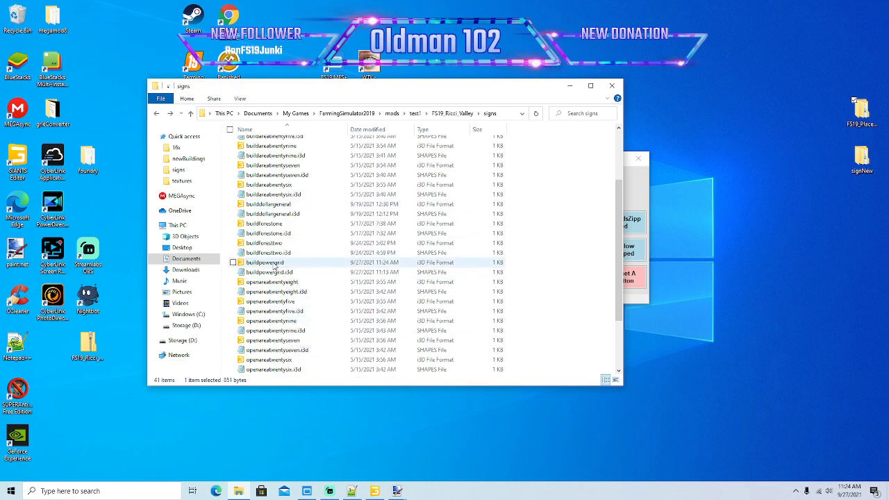
click(436, 305)
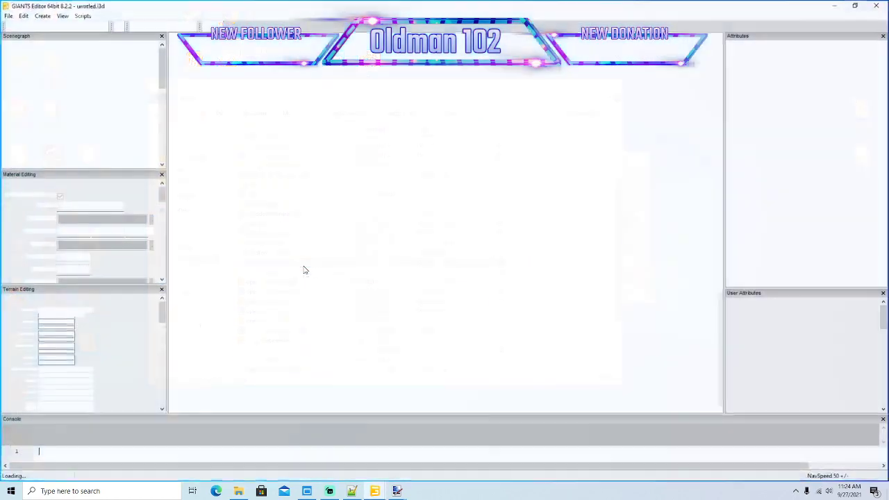
scroll(352, 272, up, 2)
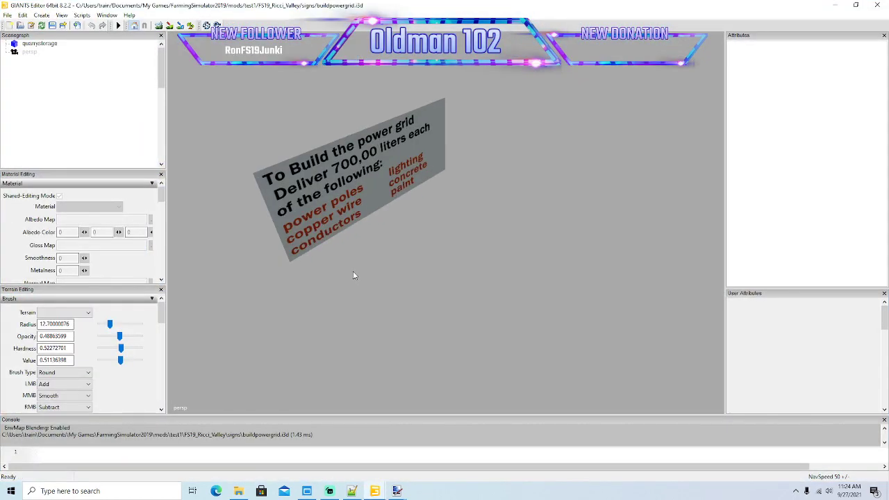
click(875, 5)
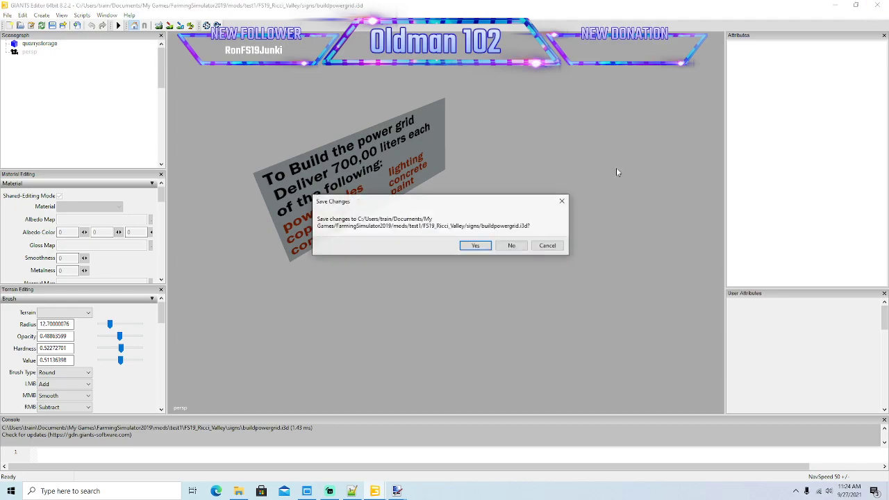
click(514, 247)
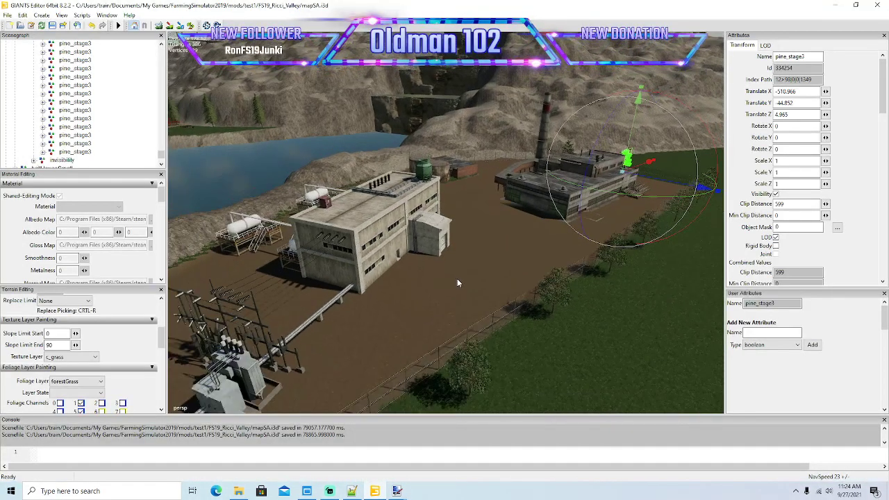
- Collapse the expanded groups under Places in the scenegraph, including animalDealer and crazyCrusher
scroll(457, 278, down, 4)
alt+drag(453, 283, 541, 316)
scroll(209, 262, up, 4)
scroll(542, 313, down, 4)
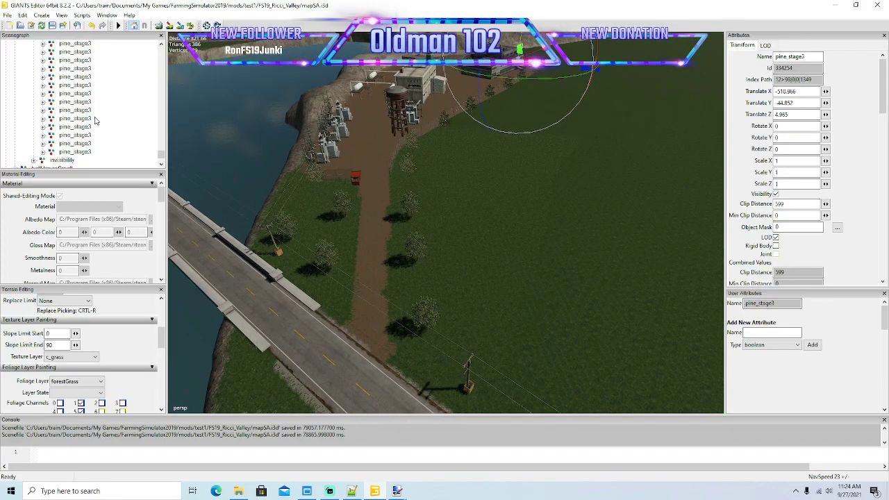
click(195, 149)
scroll(88, 117, down, 2)
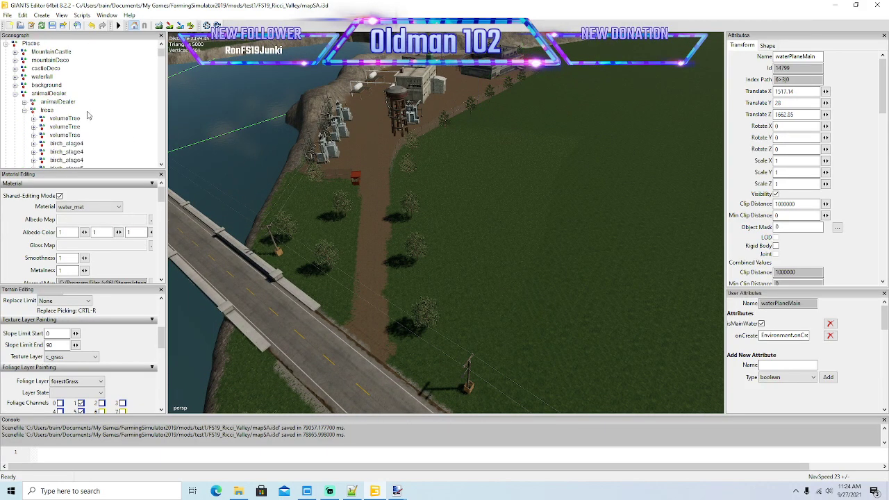
click(15, 77)
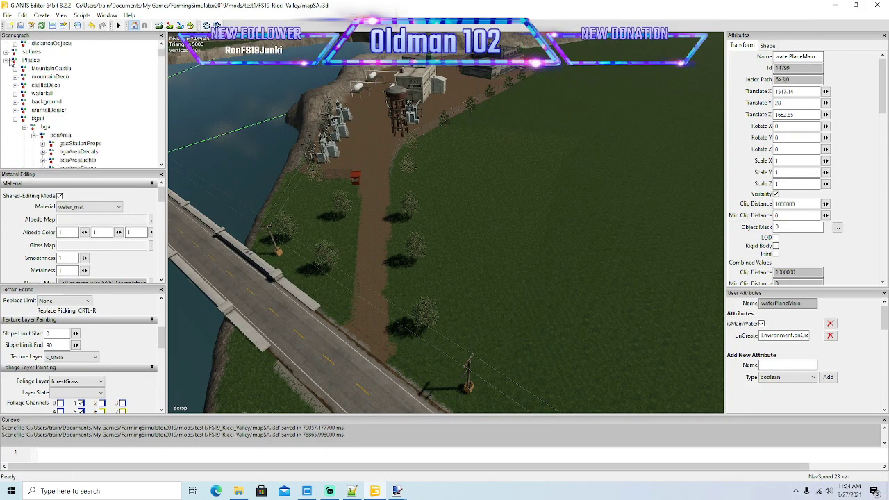
click(7, 59)
scroll(74, 101, down, 1)
scroll(41, 77, up, 1)
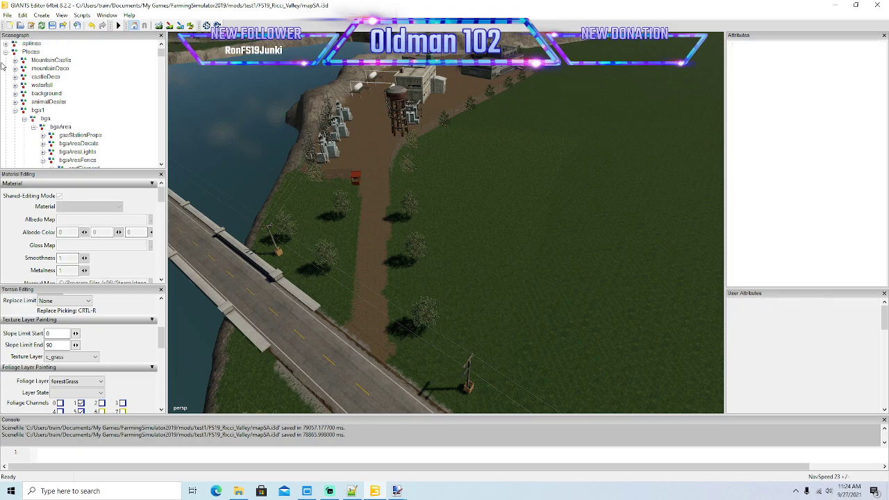
click(5, 54)
scroll(88, 108, down, 4)
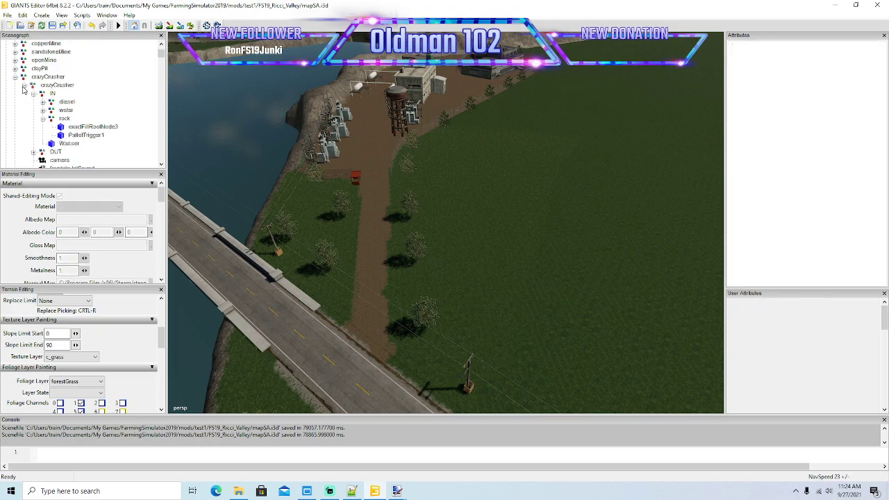
click(17, 79)
scroll(61, 111, down, 6)
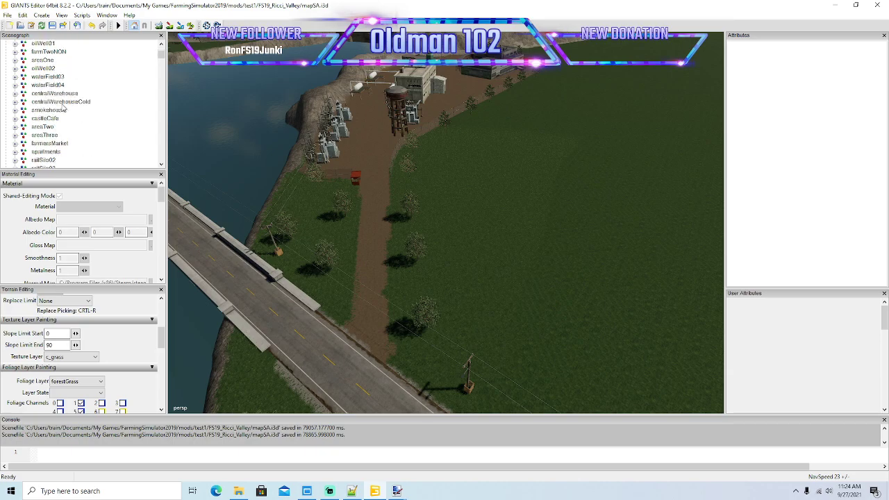
- Collapse the visibility group inside powerGrid and select its invisibility group
scroll(62, 106, down, 8)
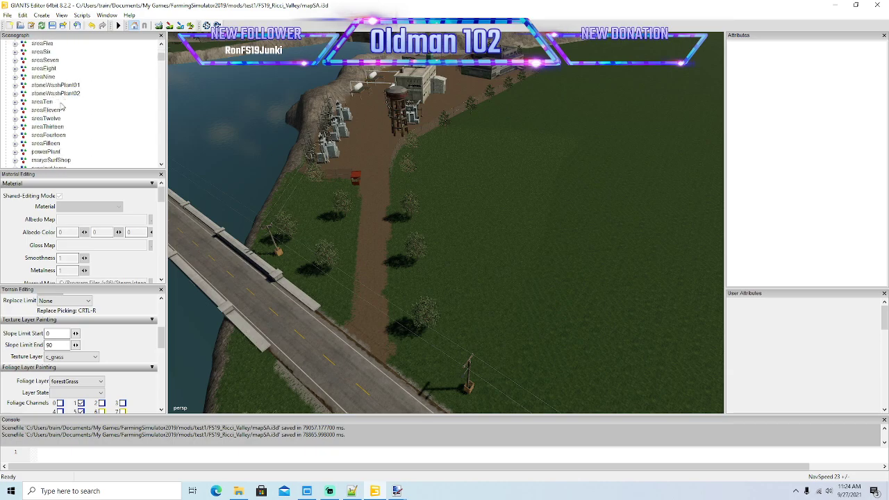
scroll(62, 104, down, 10)
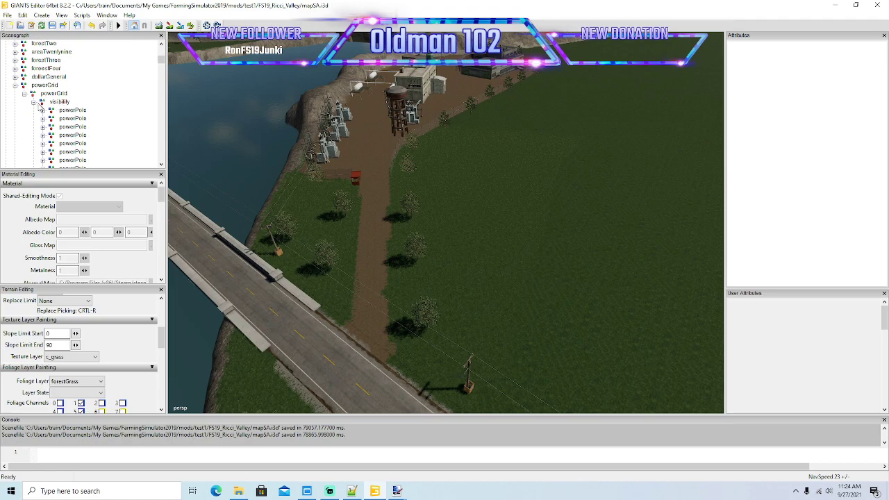
click(32, 102)
click(61, 109)
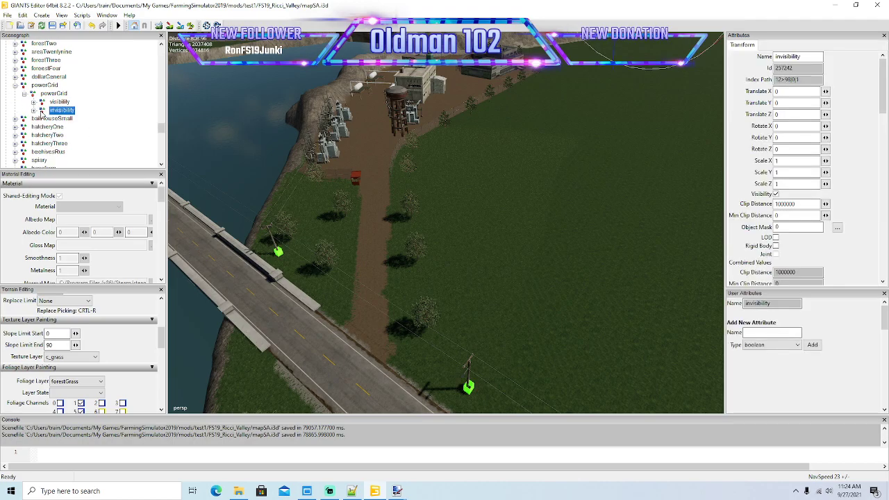
- Examine the power plant grounds, the dirt access road and the highlighted objects at the nearby power poles
scroll(481, 231, up, 5)
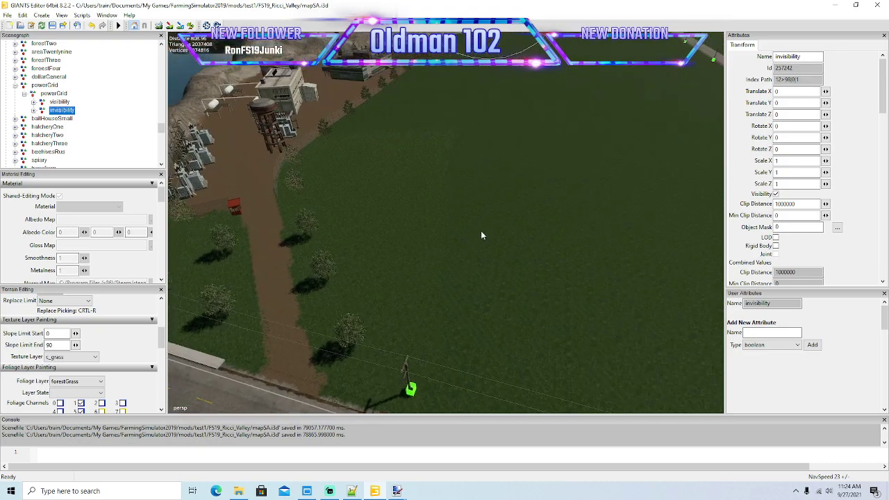
scroll(437, 235, down, 3)
scroll(430, 234, down, 5)
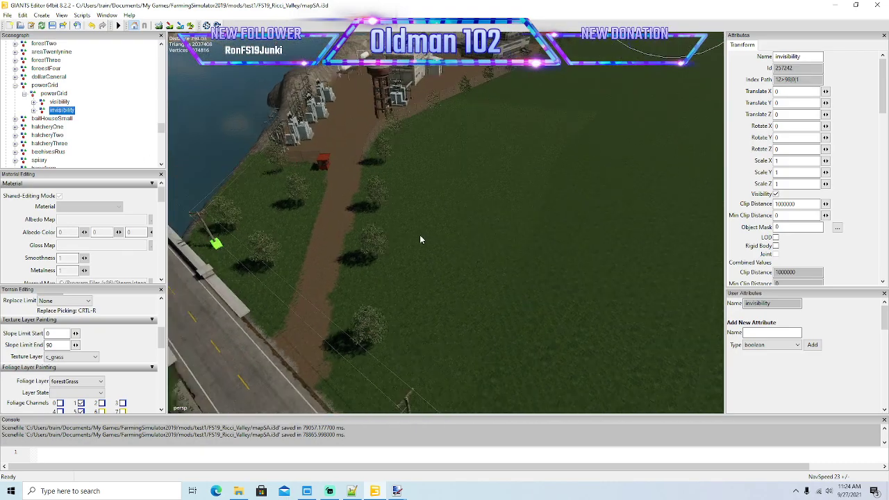
scroll(467, 164, down, 3)
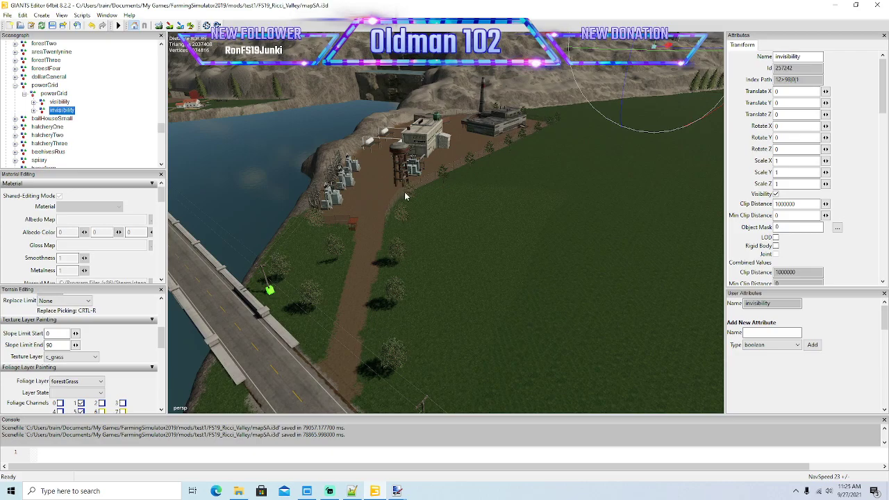
alt+drag(453, 267, 453, 276)
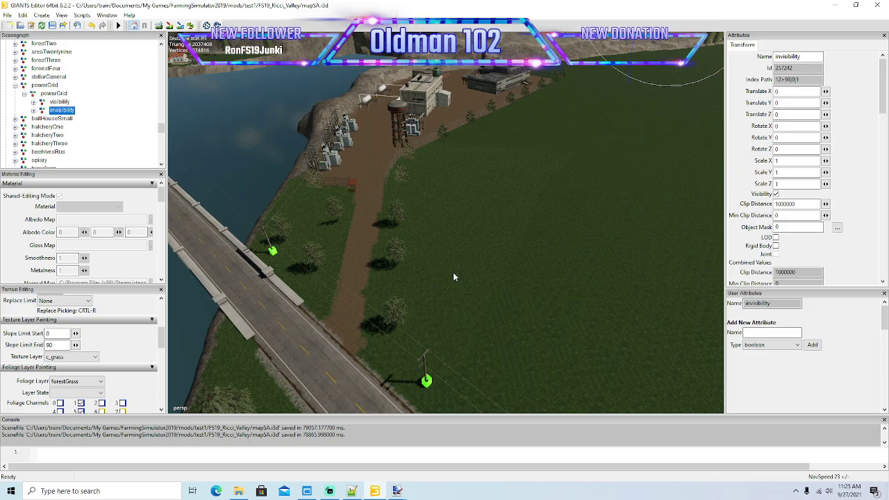
alt+drag(453, 273, 439, 287)
scroll(442, 286, up, 3)
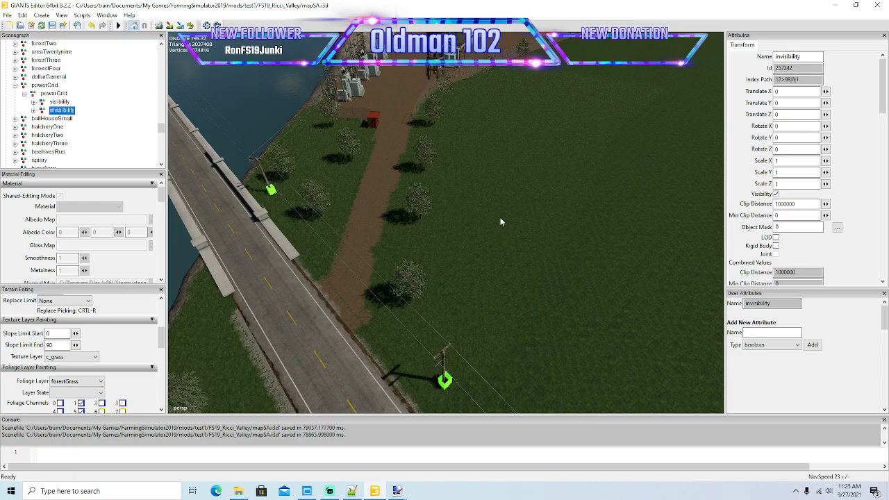
alt+drag(500, 218, 525, 186)
- Duplicate a boardStack from the kfc invisibility group and place the copy on the grass beside the power plant's dirt road
scroll(89, 114, up, 6)
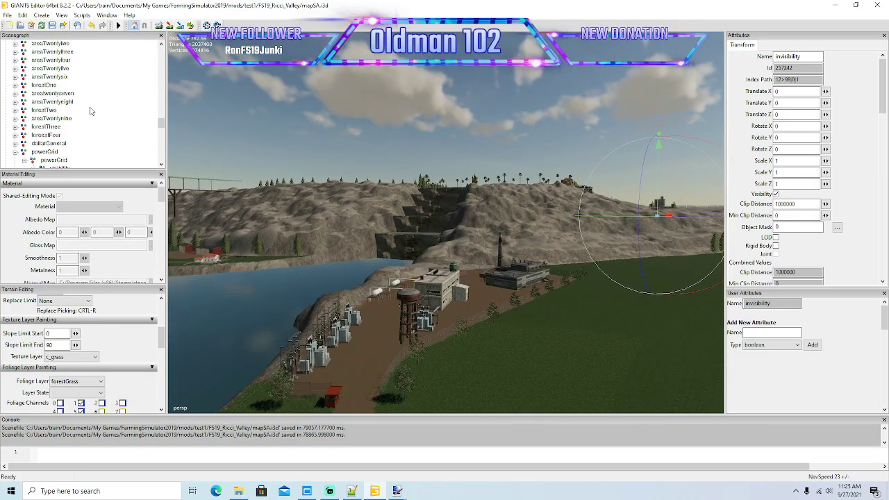
scroll(91, 108, up, 3)
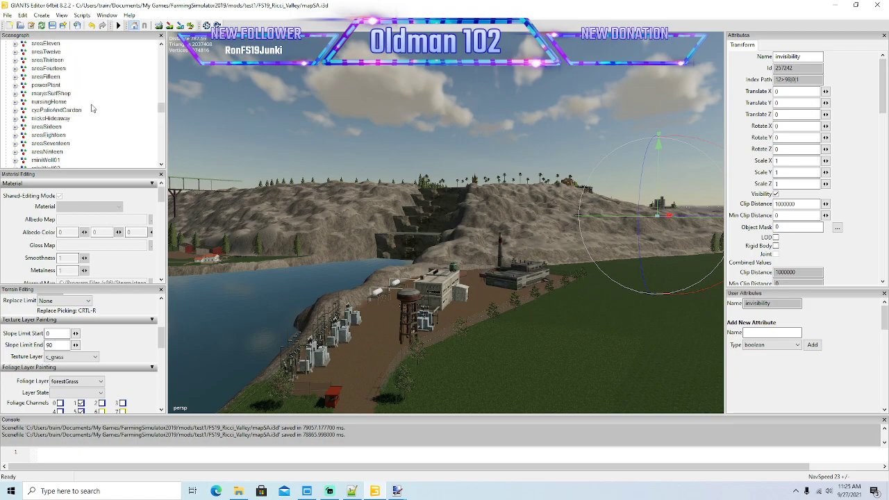
scroll(91, 108, up, 8)
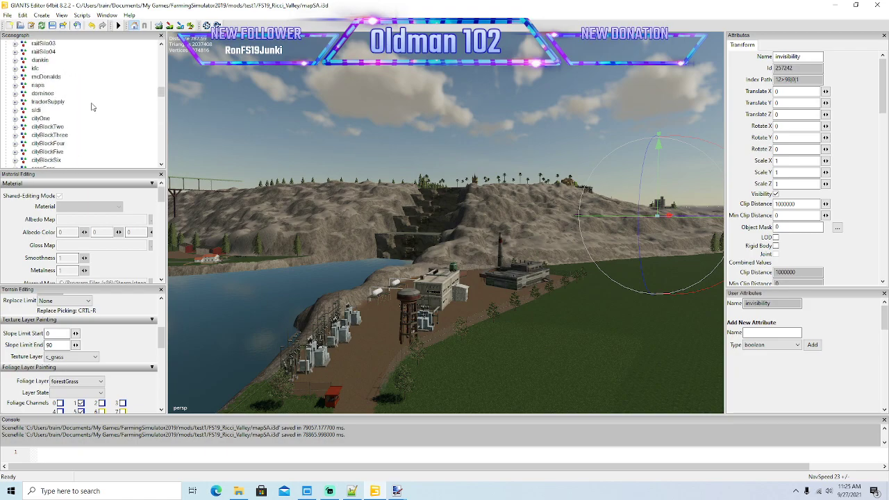
click(17, 111)
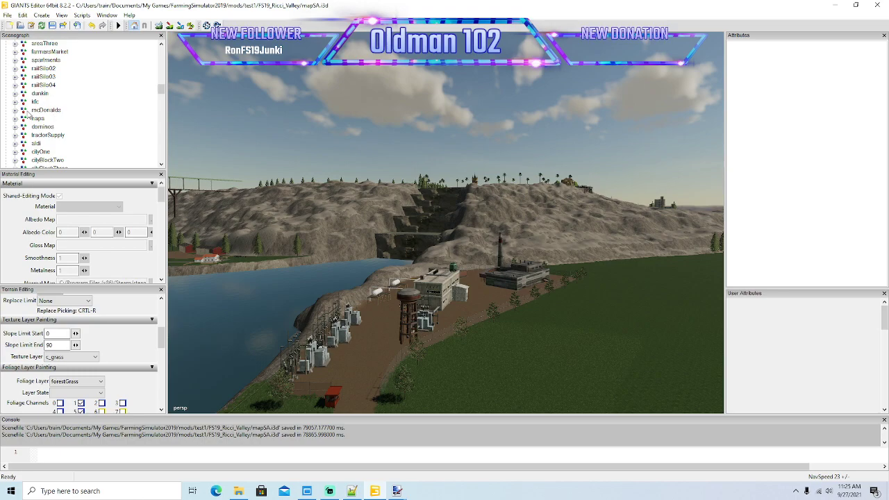
click(15, 102)
click(24, 77)
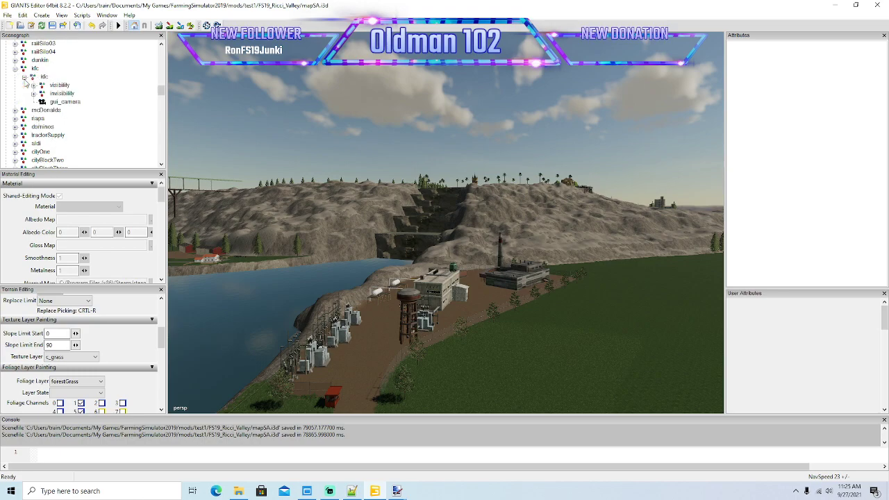
click(33, 93)
scroll(83, 111, down, 3)
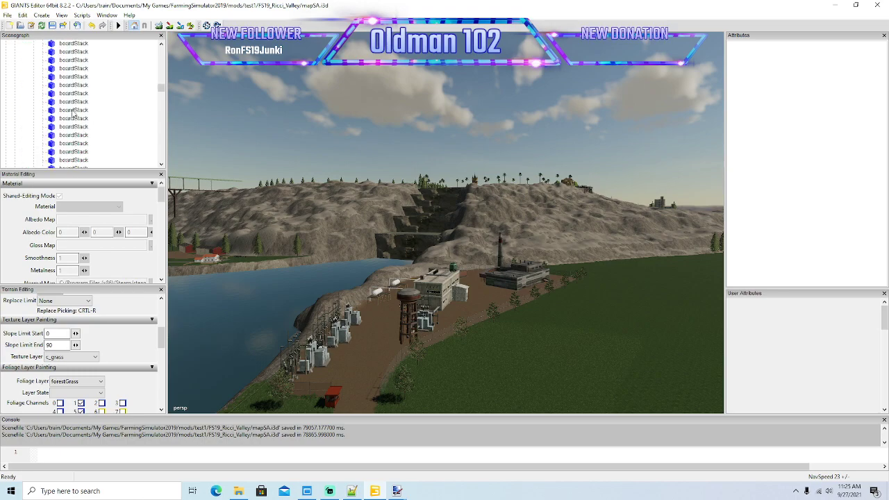
click(50, 110)
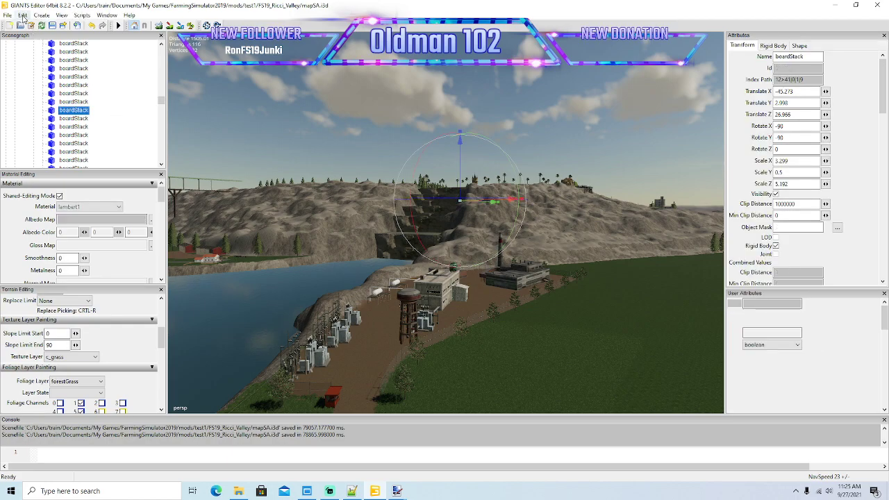
click(23, 15)
click(56, 145)
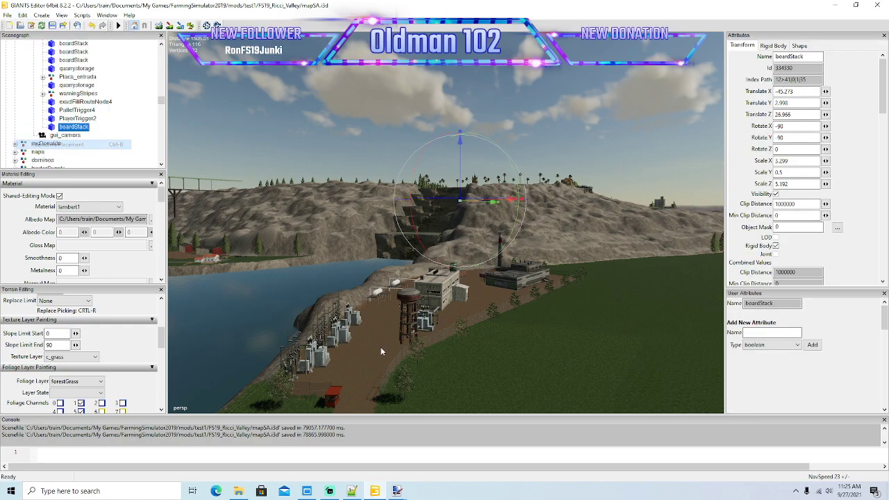
click(475, 380)
- Move the copied boardStack into the powerGrid invisibility group by cutting and pasting it there
scroll(106, 128, down, 5)
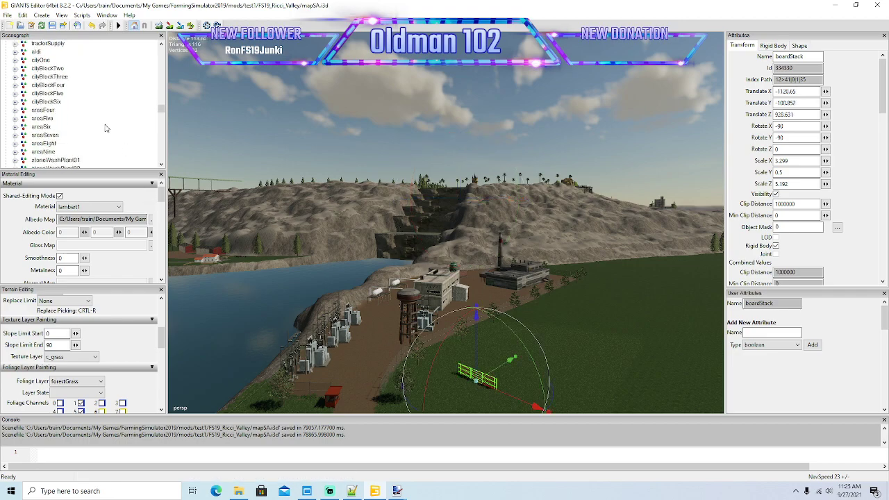
scroll(106, 128, down, 6)
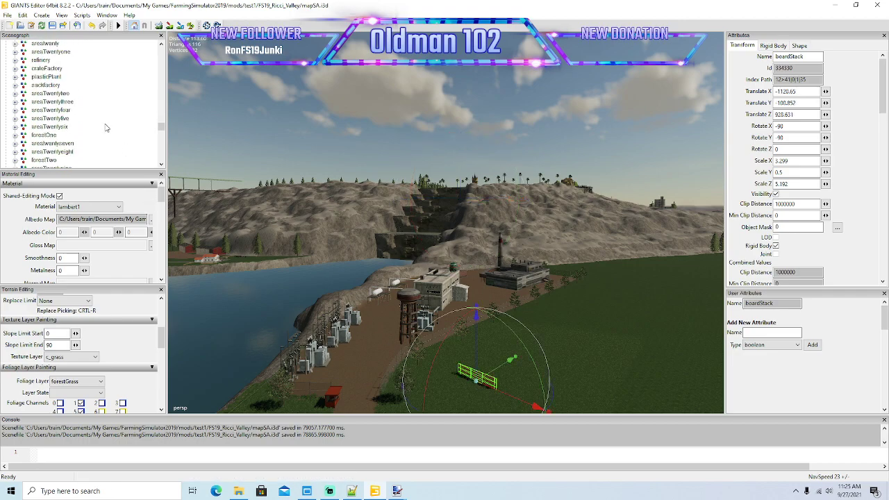
scroll(106, 128, down, 4)
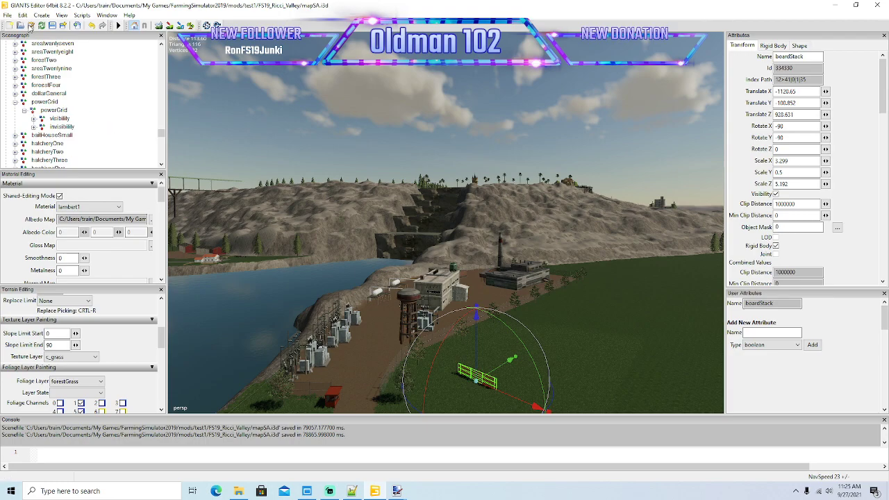
click(23, 15)
click(36, 70)
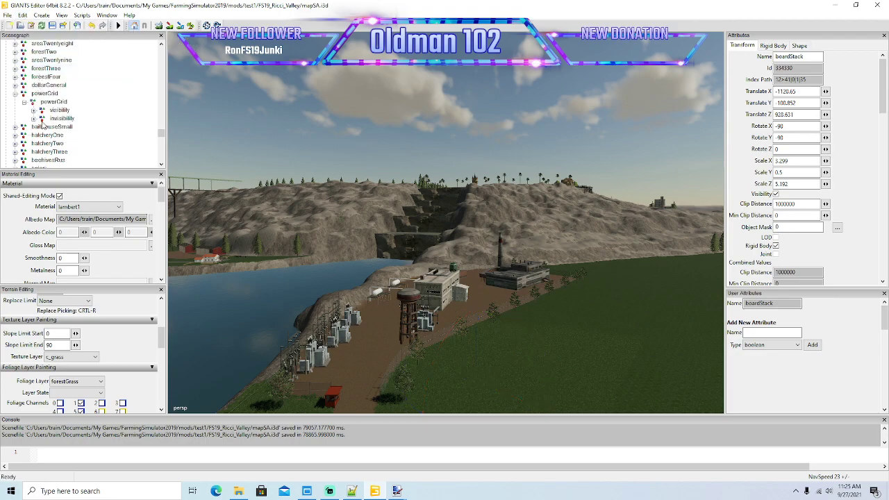
click(61, 118)
click(22, 15)
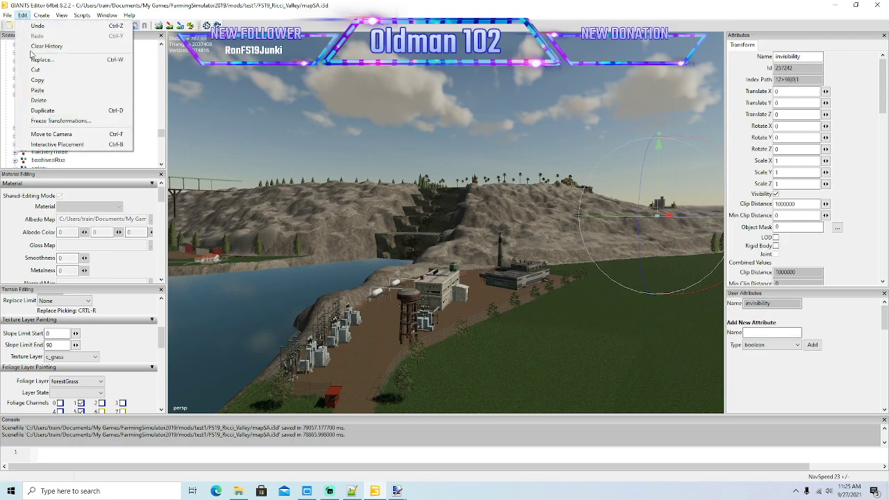
click(37, 91)
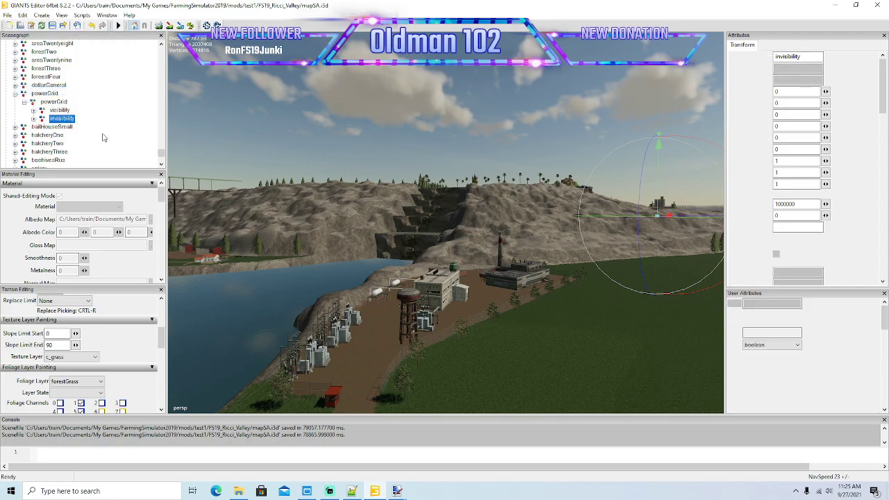
- Use Interactive Placement to set the copied boardStack on the grass outside the power plant fence, beside the rocky cliff
alt+drag(543, 365, 660, 362)
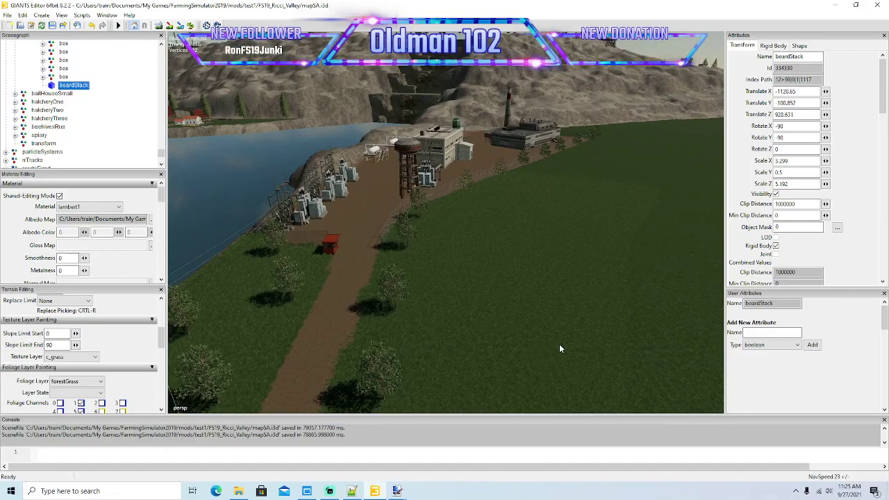
alt+drag(559, 344, 586, 314)
scroll(585, 313, up, 10)
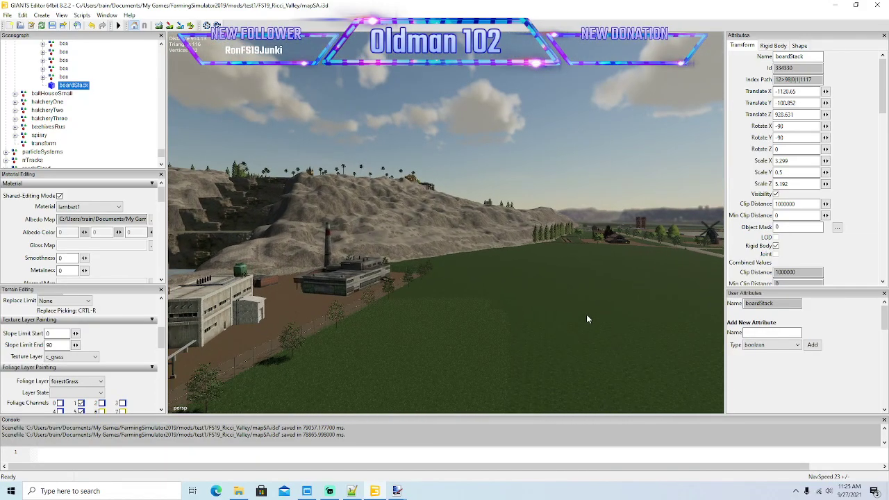
key(w)
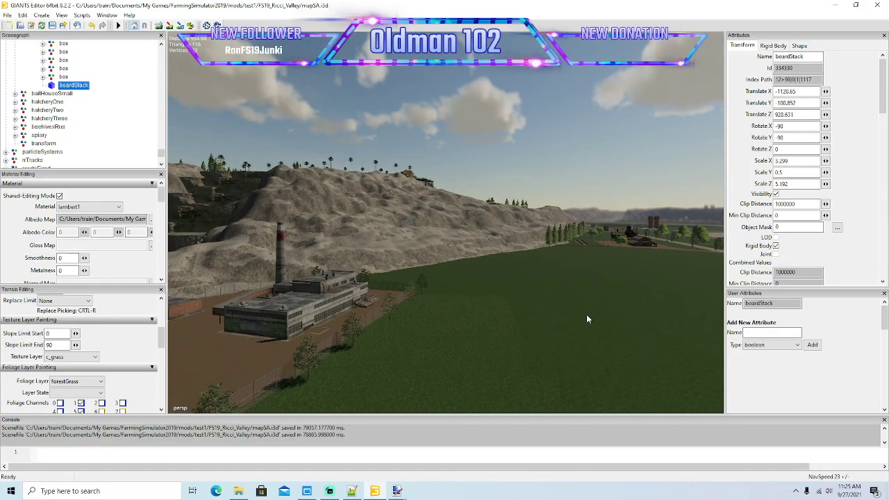
key(w)
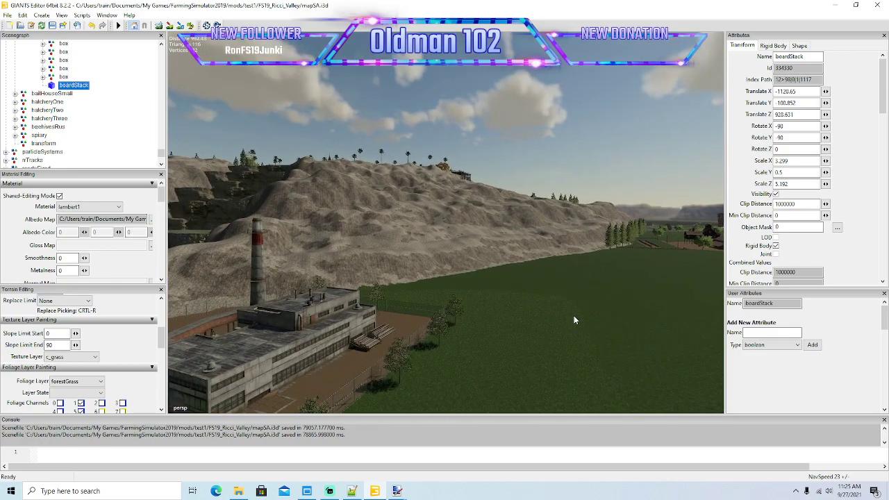
key(w)
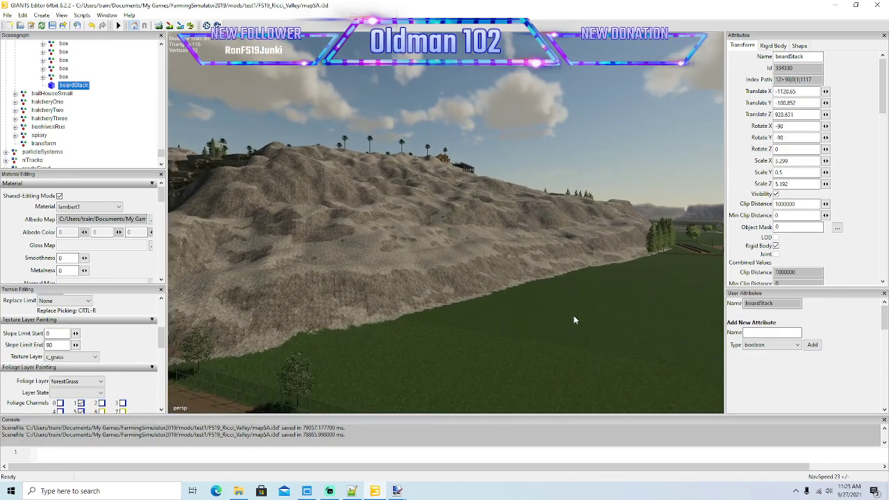
scroll(574, 320, up, 5)
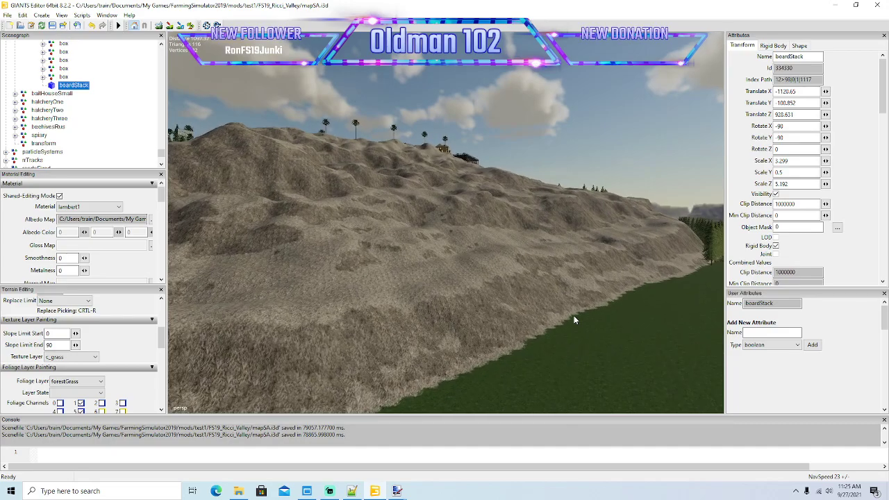
alt+drag(573, 319, 450, 406)
scroll(560, 364, up, 2)
scroll(560, 363, up, 3)
scroll(383, 402, down, 2)
click(23, 15)
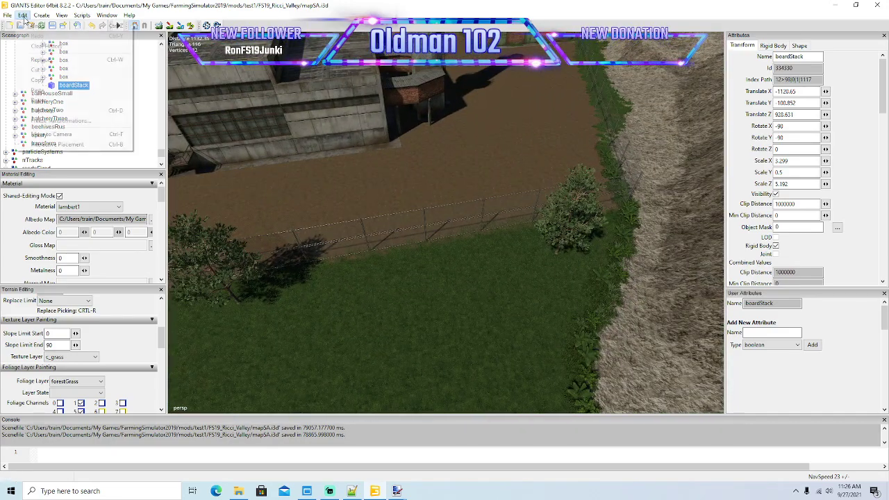
click(76, 144)
click(555, 267)
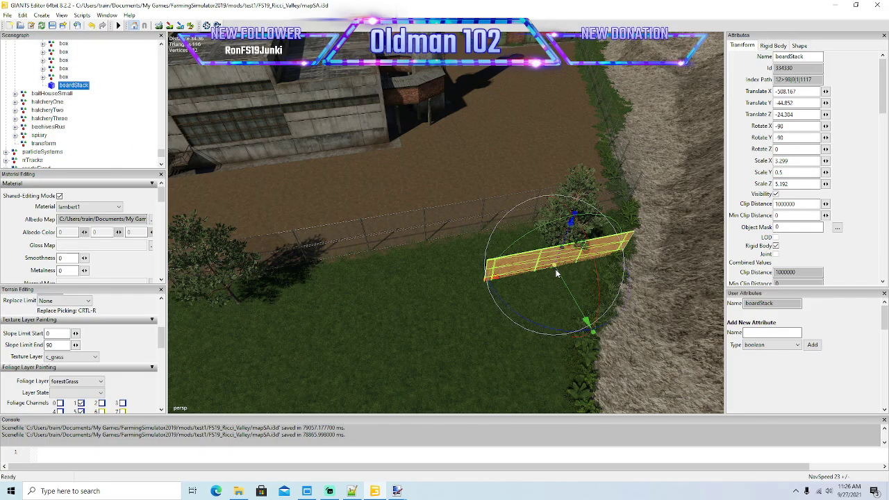
- Raise the boardStack panel to about Translate Y -41.8 and shift it against the cliff at about Translate Z -28.1
alt+drag(555, 270, 602, 289)
scroll(577, 318, up, 3)
right_drag(603, 287, 564, 235)
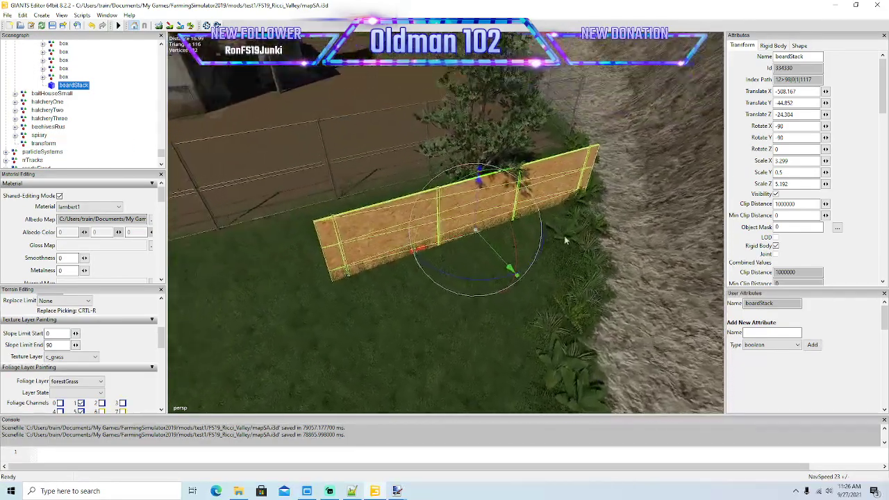
drag(471, 138, 469, 127)
drag(469, 185, 510, 237)
scroll(549, 188, down, 3)
scroll(516, 229, down, 4)
mouse_move(511, 237)
right_down()
mouse_move(480, 240)
mouse_move(512, 234)
mouse_move(510, 222)
mouse_move(517, 229)
right_up()
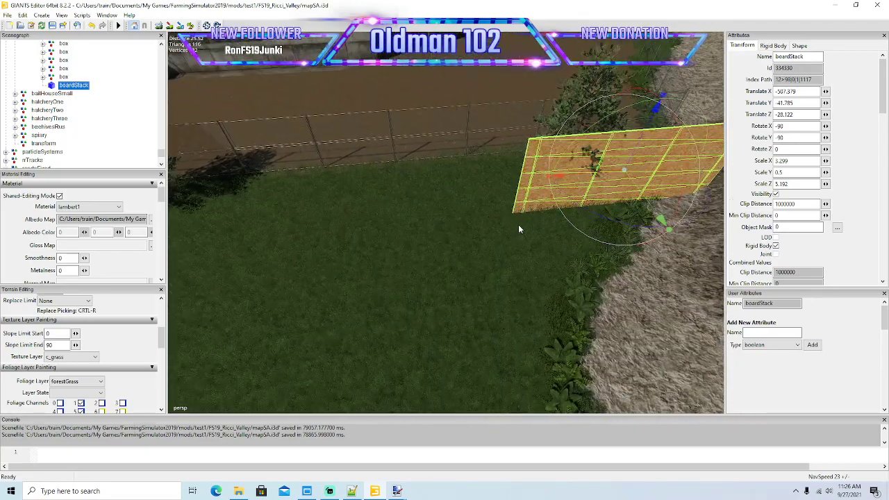
- Extend the board wall along the fence with two duplicated panels placed end to end at about Translate Z -14.0 and 0.2
key(ctrl+d)
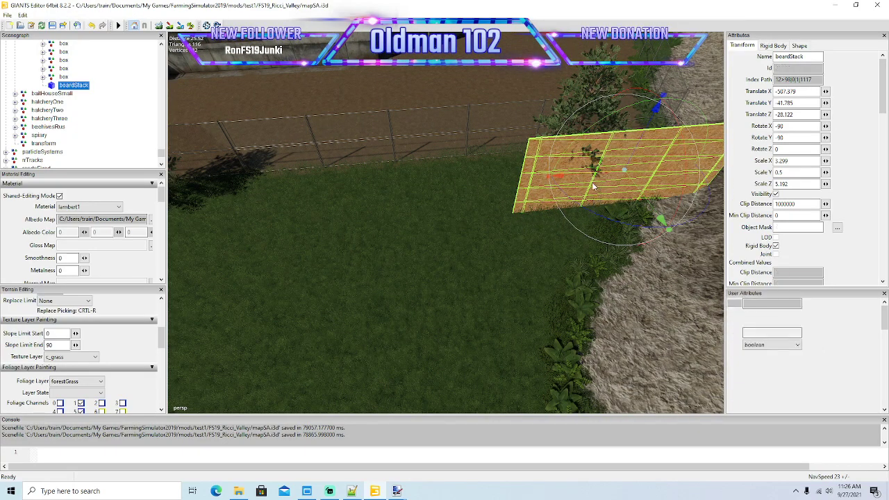
key(ctrl+d)
drag(585, 179, 354, 182)
key(a)
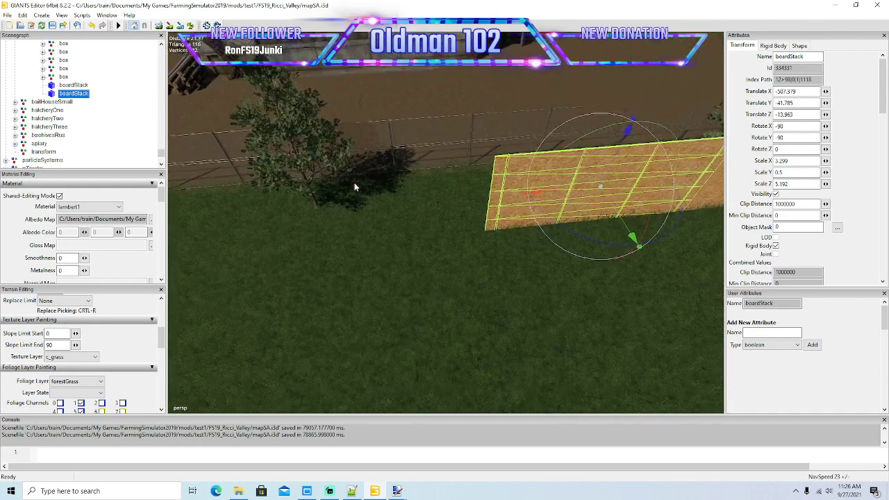
right_drag(354, 182, 358, 186)
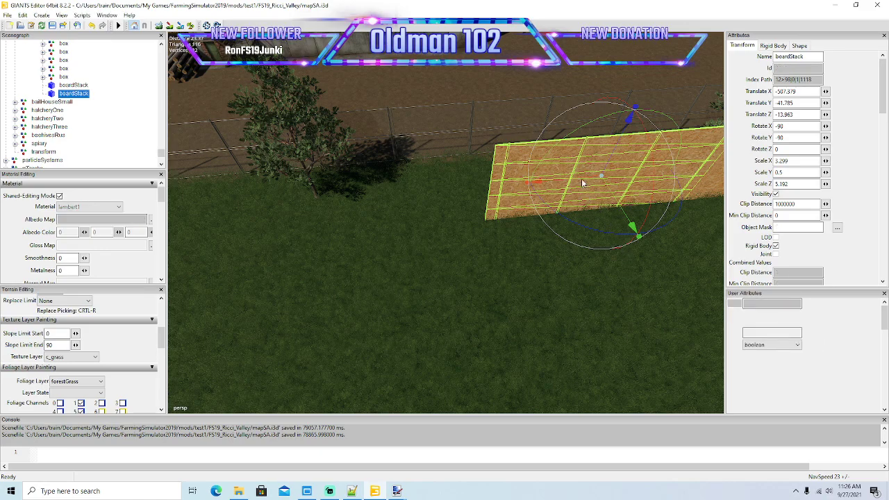
key(ctrl+d)
drag(581, 178, 334, 188)
mouse_move(334, 188)
right_down()
mouse_move(336, 180)
mouse_move(336, 191)
right_up()
key(a)
- Continue the wall toward the fence corner with two more duplicated panels at about Translate Z 13.8 and 27.4
key(ctrl+d)
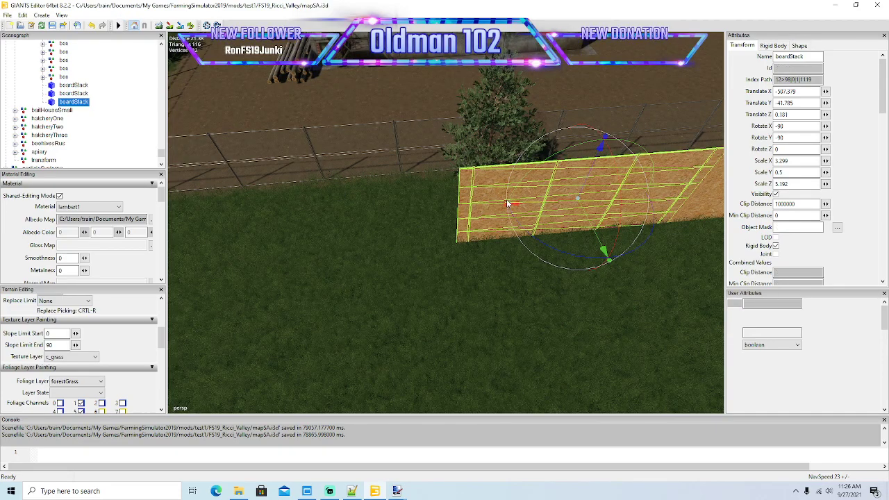
key(ctrl+d)
drag(548, 205, 295, 210)
mouse_move(294, 209)
right_down()
mouse_move(292, 202)
mouse_move(294, 211)
right_up()
key(a)
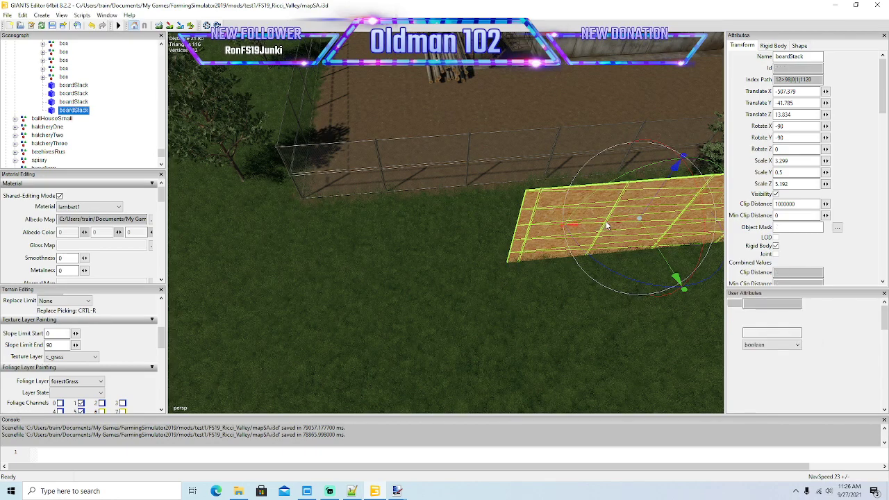
key(ctrl+d)
drag(606, 226, 344, 241)
right_drag(344, 241, 345, 232)
key(a)
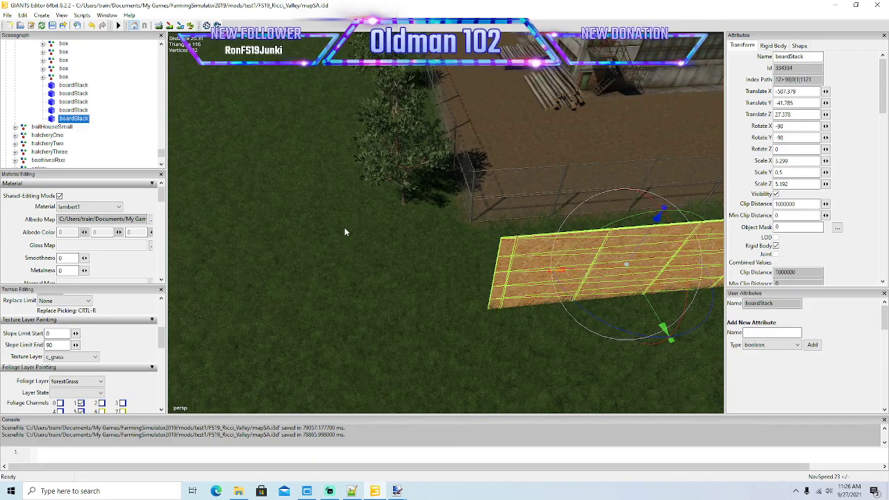
- Duplicate the end panel and slide the copy just past the fence corner, to about Translate Z 35.8
key(ctrl+d)
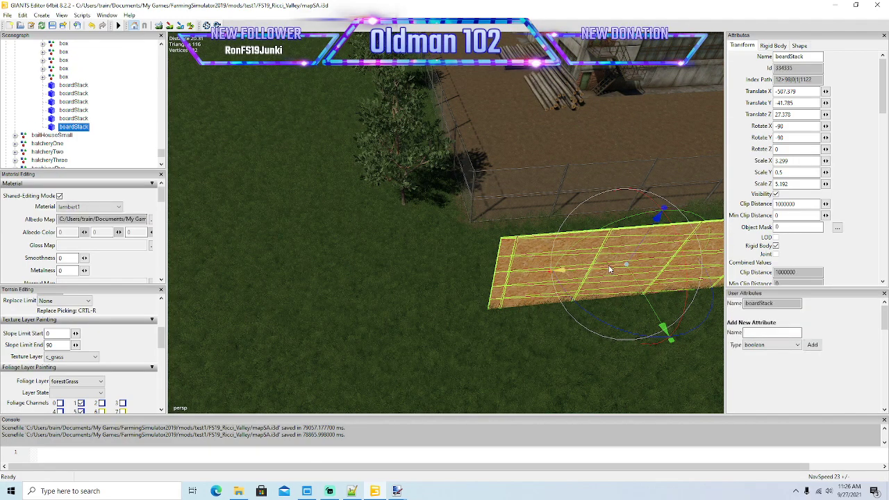
drag(609, 269, 439, 263)
right_drag(438, 262, 512, 261)
scroll(513, 263, down, 3)
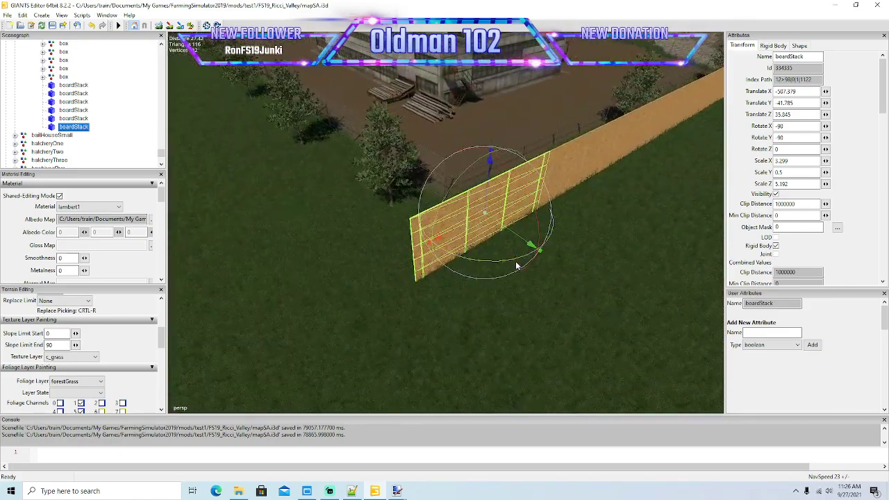
- Duplicate the corner panel, turn the copy perpendicular to the wall, and set its Rotate Y to 0
key(ctrl+d)
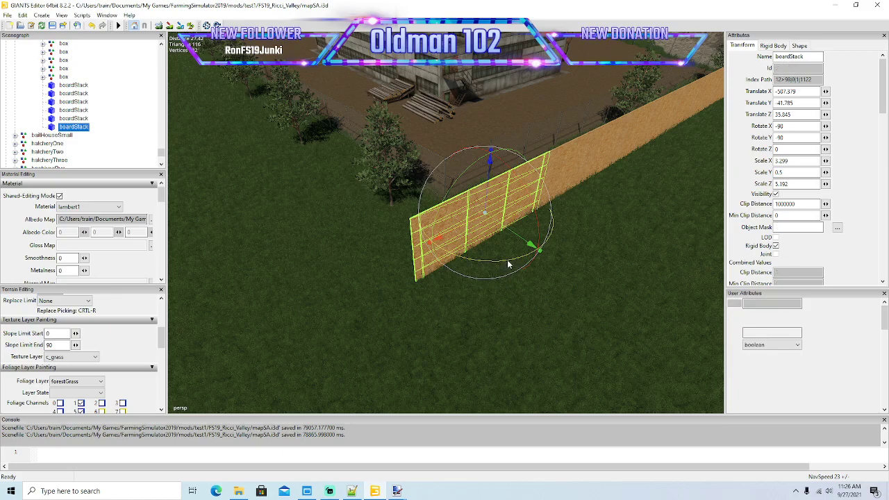
key(ctrl+d)
drag(510, 263, 380, 234)
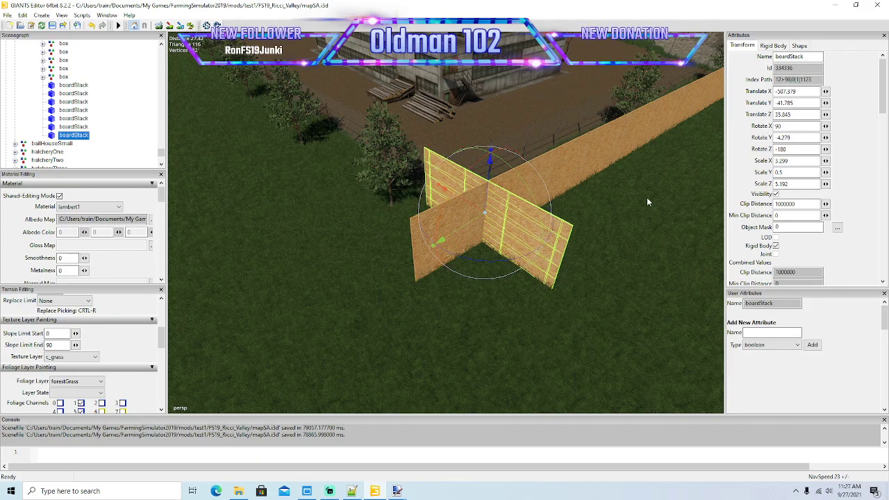
drag(463, 225, 346, 275)
scroll(487, 232, down, 3)
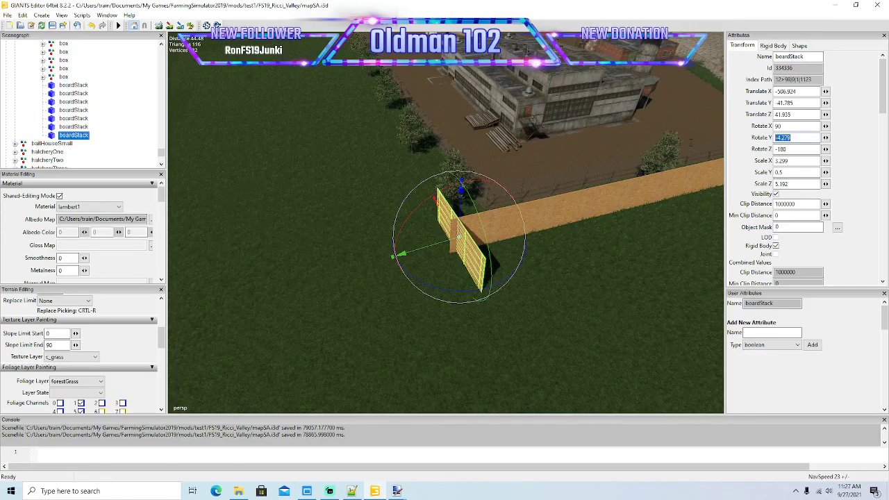
alt+drag(620, 247, 592, 235)
scroll(656, 211, up, 5)
scroll(592, 234, down, 5)
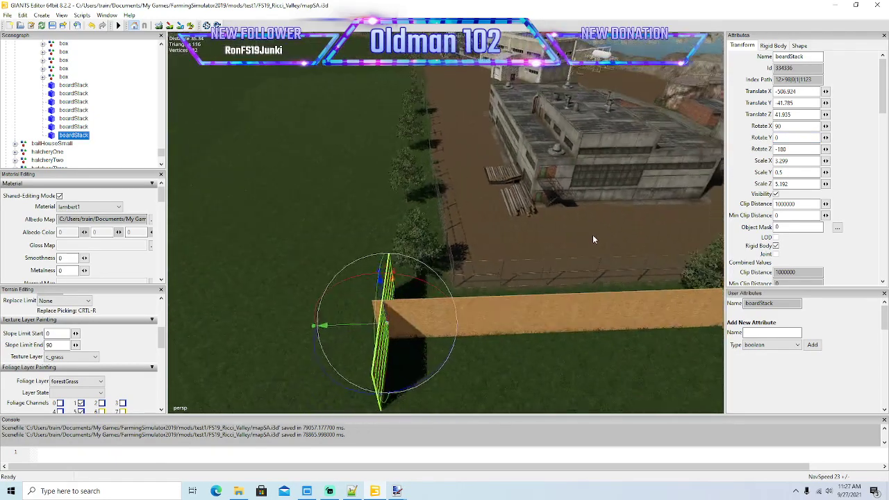
- Join the perpendicular panel to the wall's end at about X -514.4, Z 43.4 and turn it to about Rotate Y -5
drag(372, 297, 406, 229)
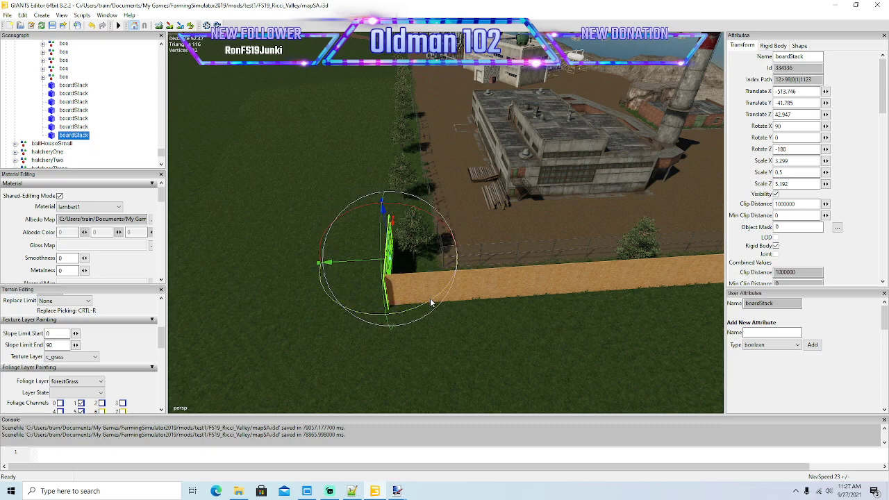
drag(430, 300, 313, 286)
right_drag(312, 289, 482, 184)
drag(484, 164, 498, 135)
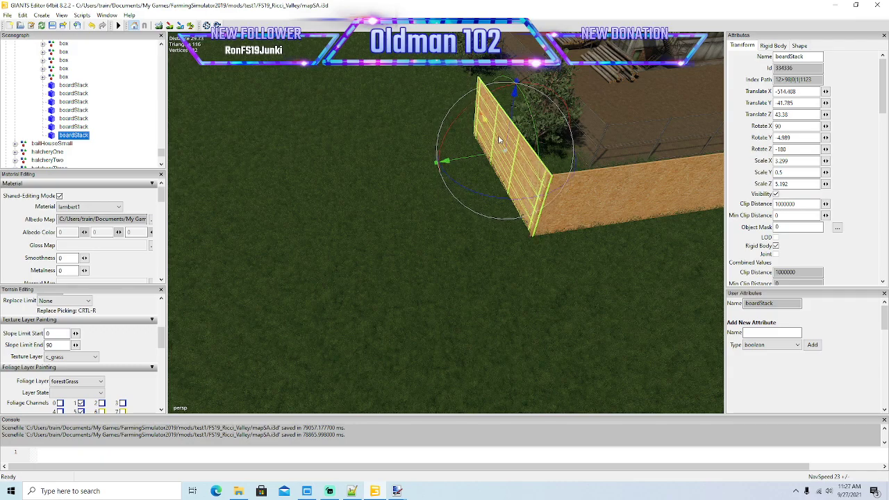
- Start the second wall side with two duplicated panels placed end to end at about Translate X -528.3 and -542.4
right_drag(497, 135, 654, 188)
key(ctrl+d)
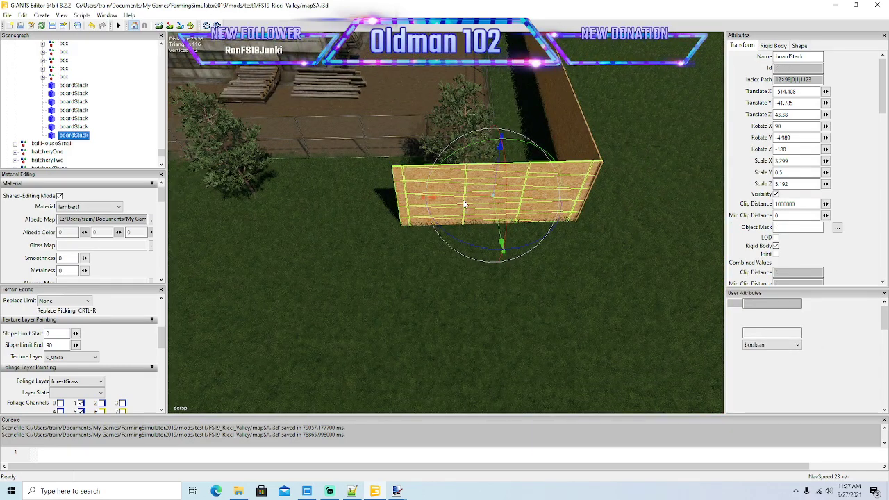
key(ctrl+d)
drag(468, 201, 266, 206)
key(a)
right_drag(267, 202, 265, 208)
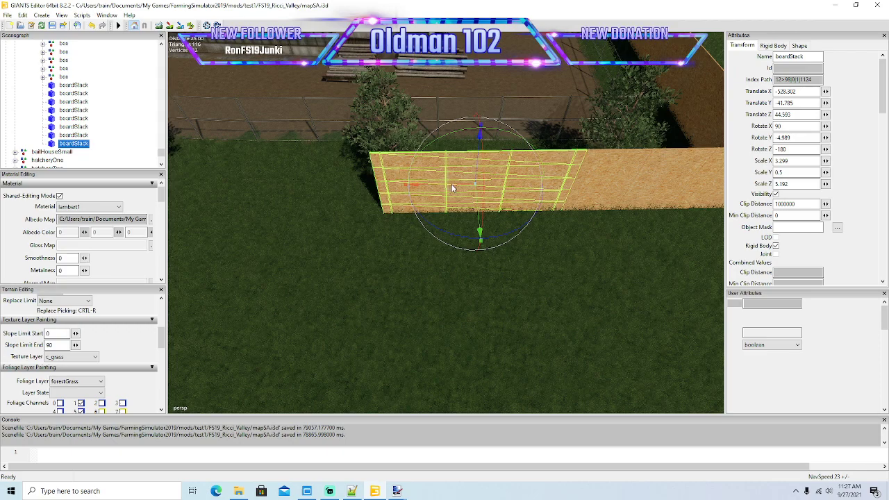
key(ctrl+d)
drag(451, 187, 245, 192)
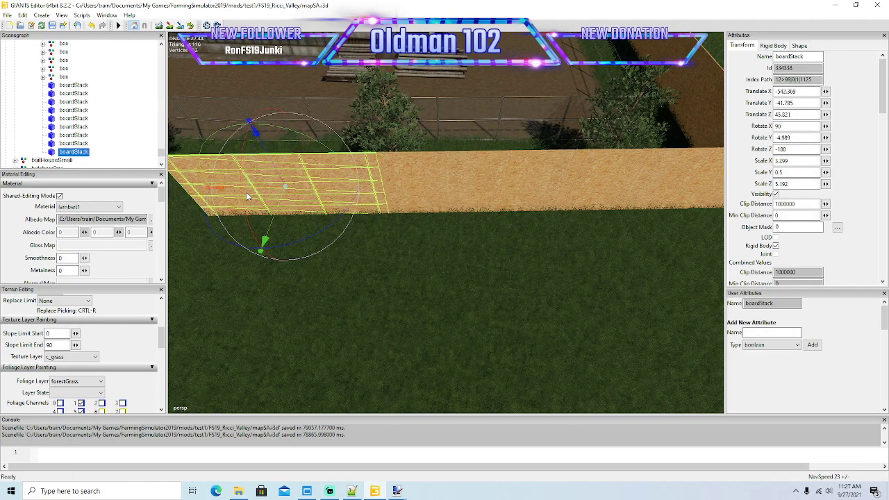
key(a)
right_drag(285, 216, 334, 260)
scroll(334, 260, down, 5)
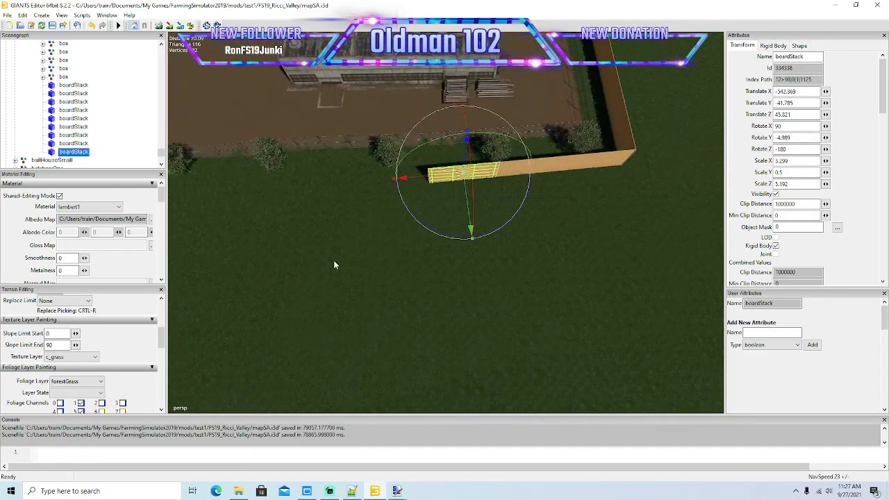
- Rotate the newest end panel slightly to about Rotate Y -3.99 to follow the plant's fence line
alt+drag(334, 261, 151, 216)
scroll(378, 211, up, 4)
scroll(152, 232, down, 3)
scroll(151, 215, down, 2)
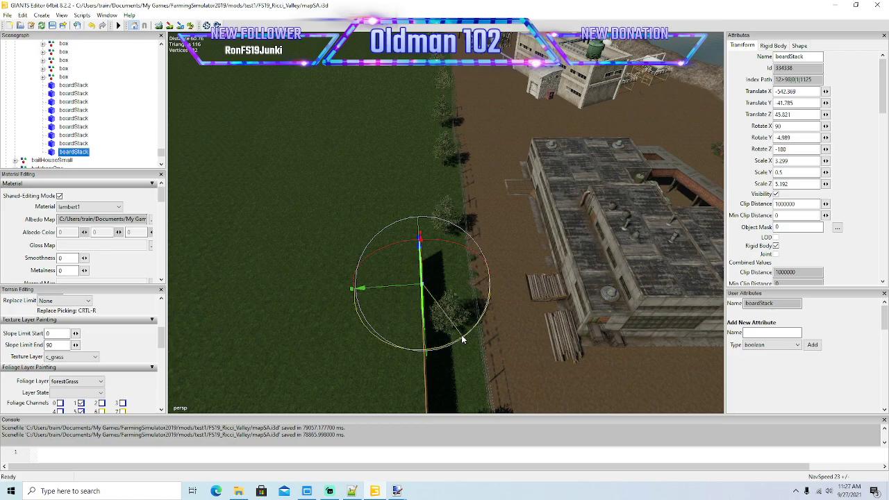
drag(461, 340, 461, 340)
alt+drag(391, 345, 583, 321)
scroll(325, 330, up, 4)
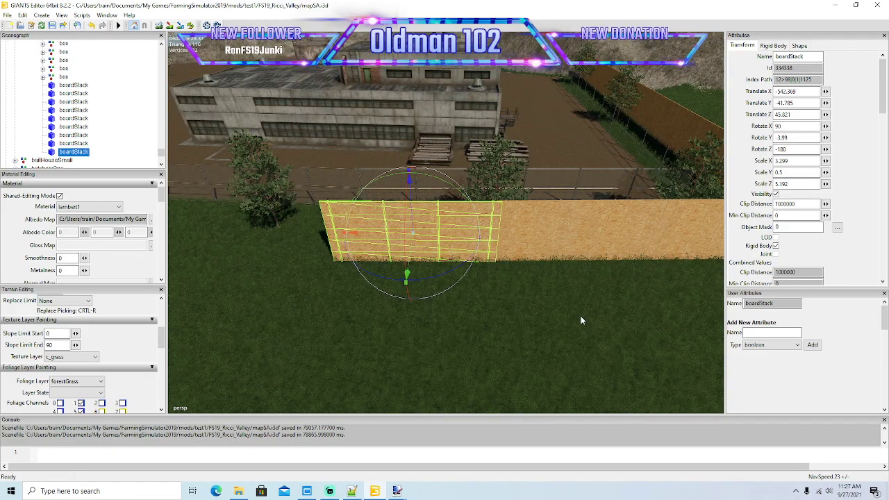
- Lengthen the second wall side with two duplicates of the realigned panel at about Translate X -556.5 and -570.2
key(ctrl+d)
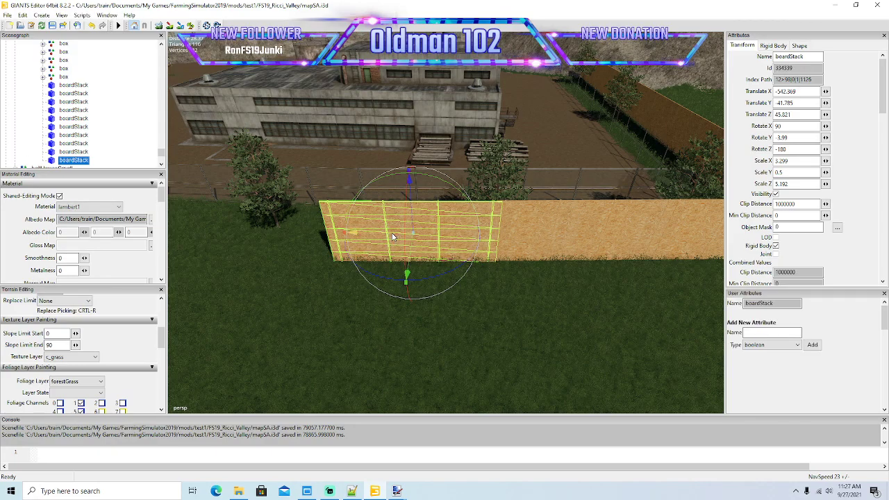
drag(391, 232, 220, 237)
key(Left)
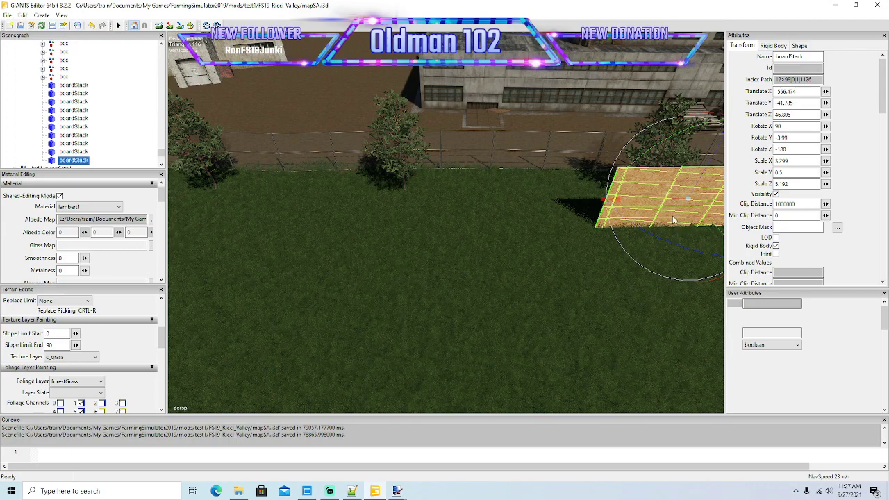
key(ctrl+d)
drag(661, 205, 504, 208)
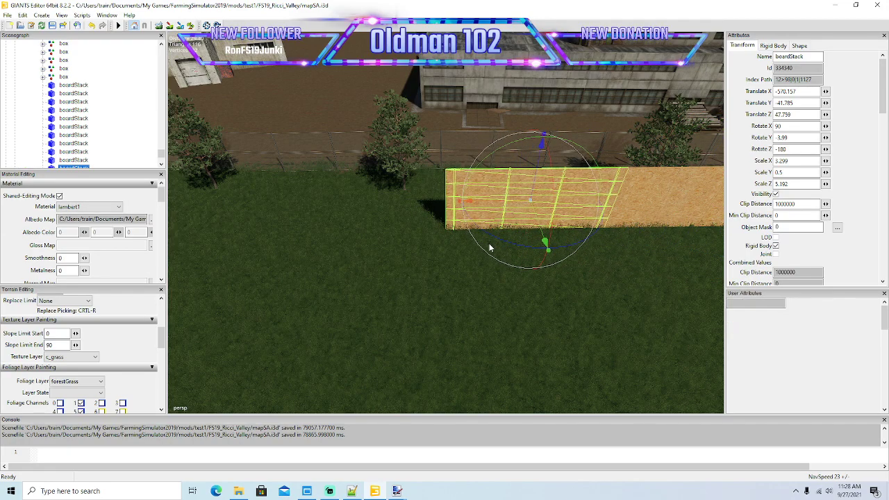
- Add two further duplicated panels to the end of the second wall side at about Translate X -584.0 and -597.9
key(ctrl+d)
drag(511, 200, 334, 190)
key(a)
mouse_move(334, 190)
right_down()
mouse_move(348, 180)
mouse_move(349, 195)
right_up()
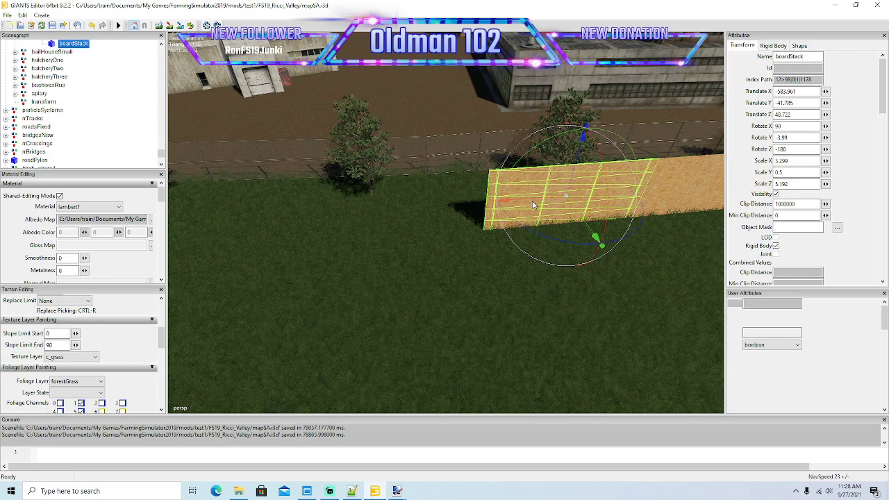
key(ctrl+d)
drag(525, 198, 353, 195)
key(a)
right_drag(352, 195, 346, 252)
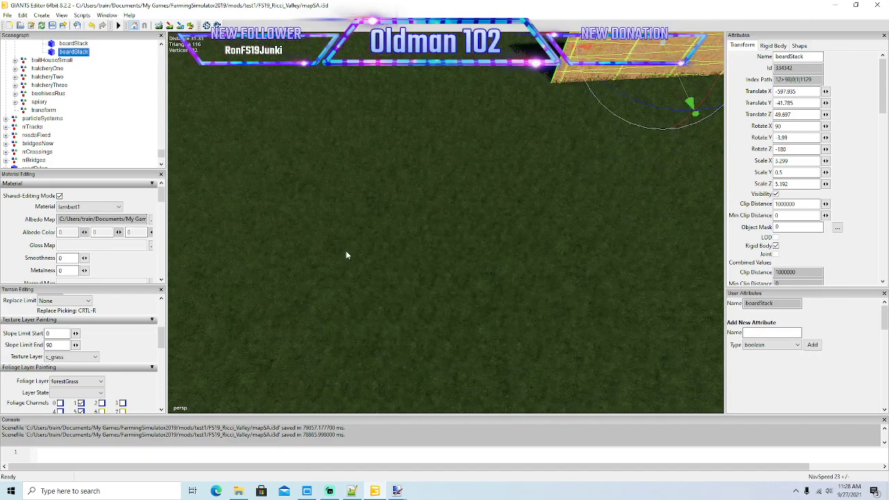
- Rotate the second wall side's end panel to about Rotate Y -2.07 and extend it with a duplicate at about Translate X -611.3
scroll(346, 251, down, 6)
drag(488, 222, 521, 202)
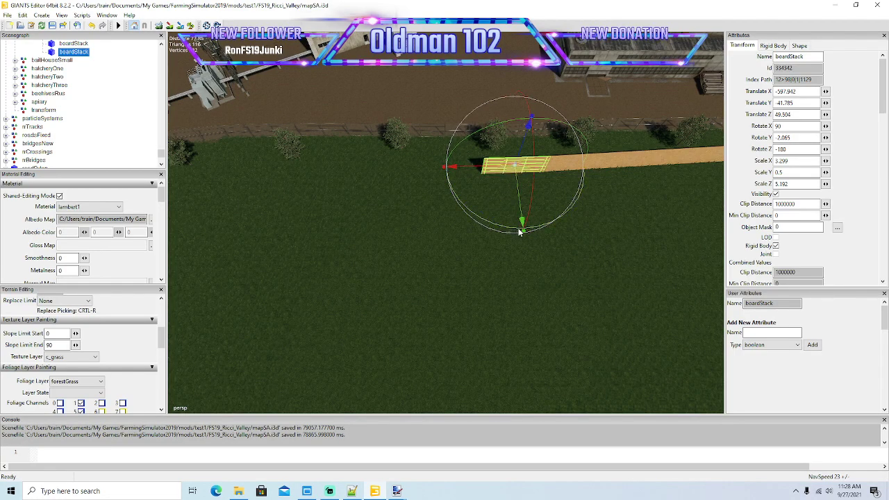
key(ctrl+d)
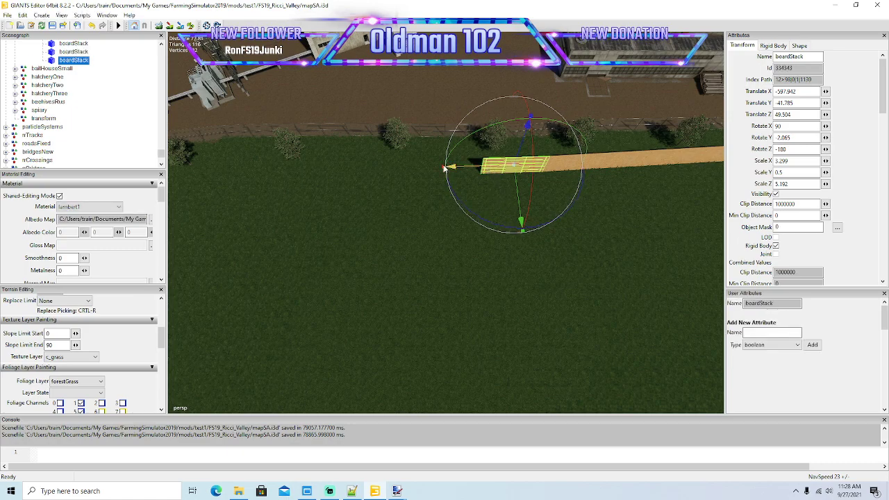
drag(450, 167, 393, 169)
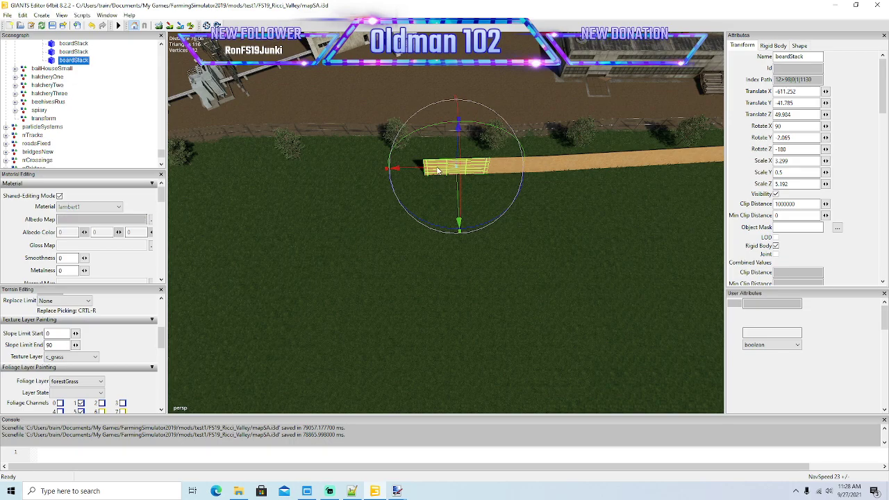
- Continue the second wall side with two duplicated panels at about Translate X -624.7 and -637.9
drag(436, 167, 372, 171)
key(Left)
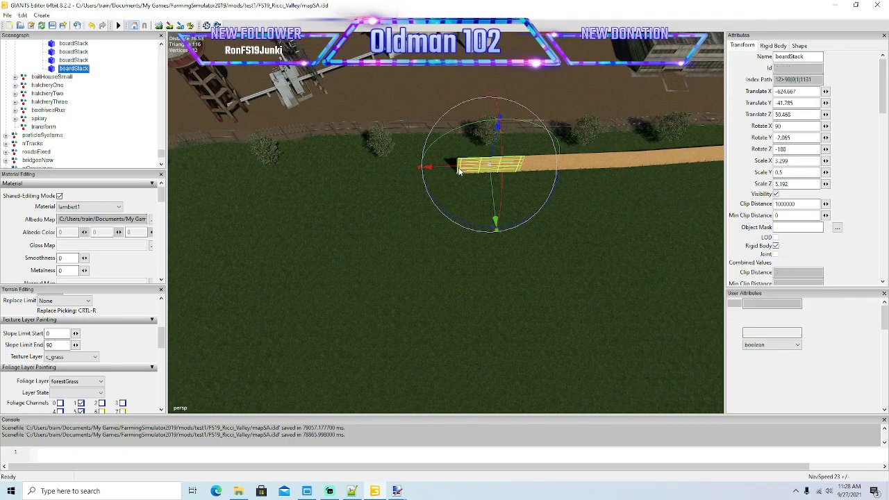
key(ctrl+d)
drag(458, 171, 397, 172)
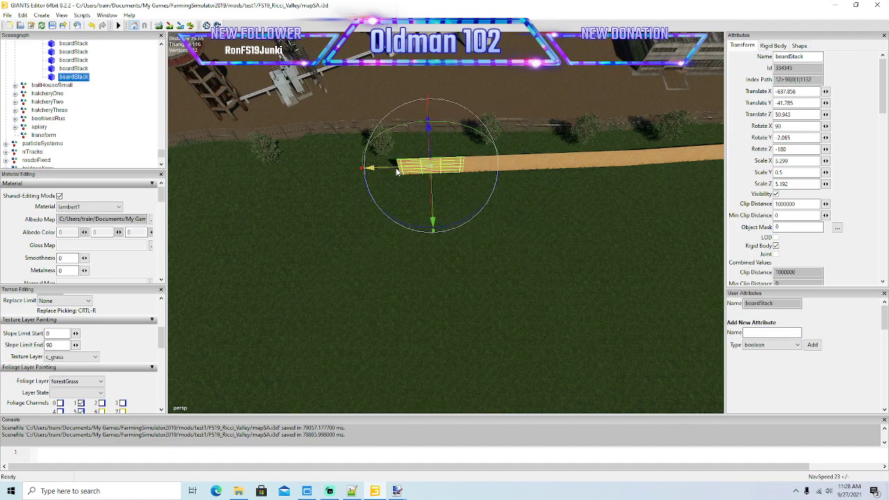
- Add two more duplicated panels end to end along the fence, the last at about Translate X -664.9
key(Left)
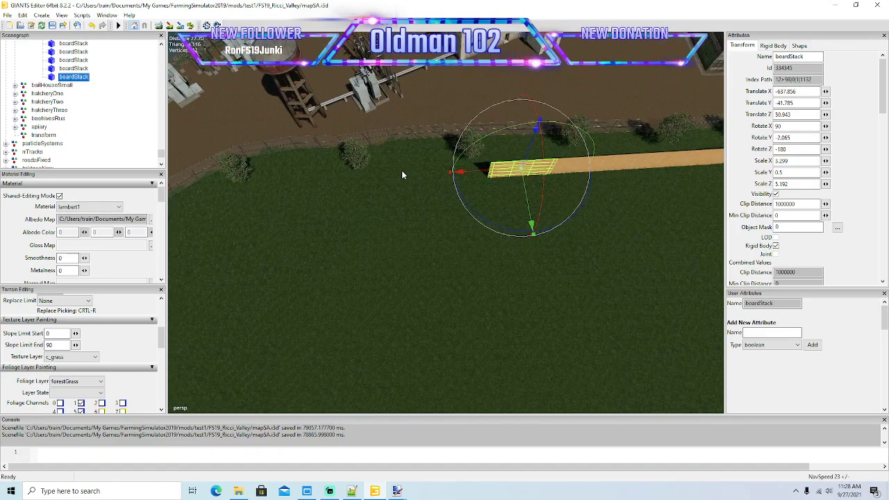
key(ctrl+d)
drag(455, 174, 359, 180)
key(a)
alt+middle_drag(373, 190, 393, 204)
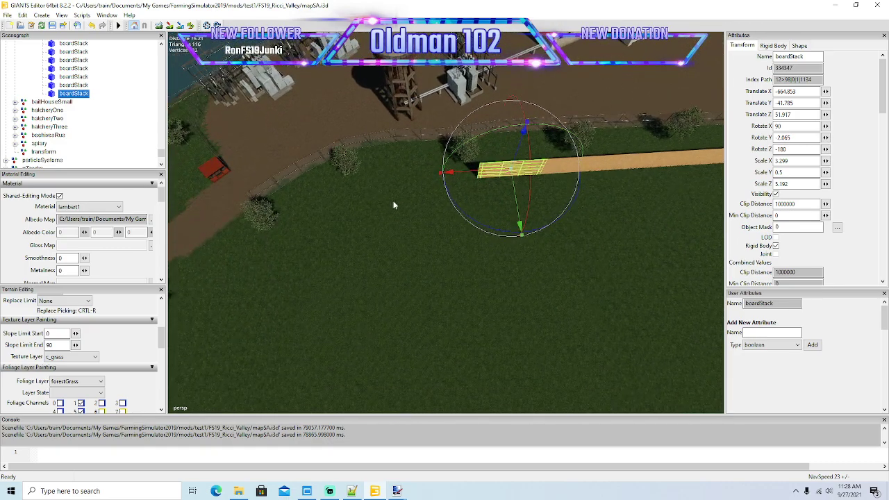
- Lengthen the wall with two further duplicated panels at about Translate X -678.1 and -692.1
key(ctrl+d)
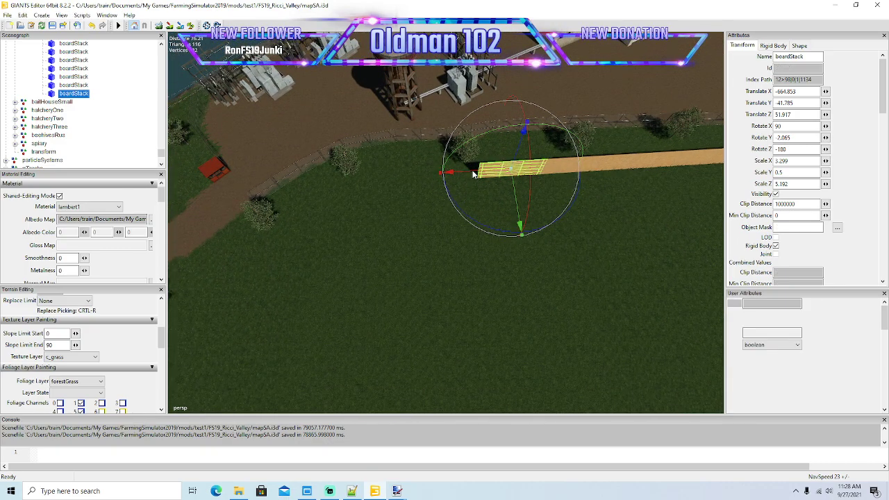
key(ctrl+d)
drag(473, 175, 409, 178)
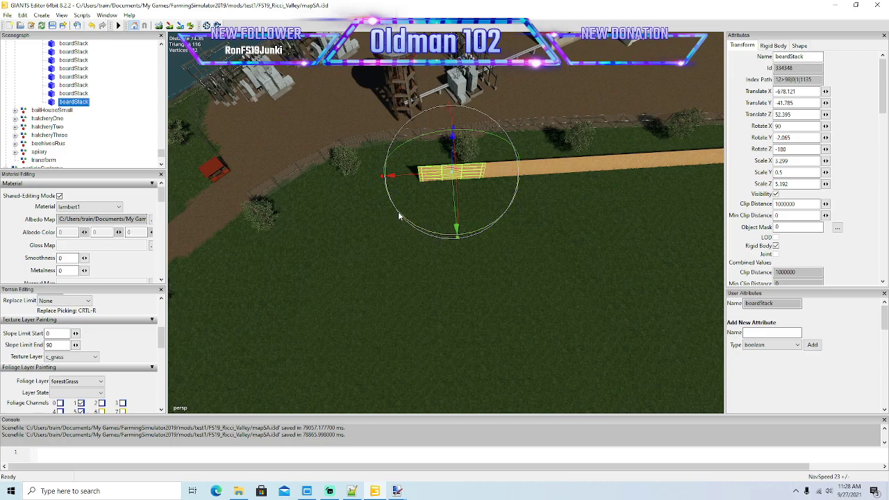
key(ctrl+d)
drag(406, 177, 353, 182)
- Add a duplicated panel angled to about Rotate Y -31.83 at the wall's end, at about Translate X -705.4 and Z 57.1
alt+drag(476, 240, 368, 223)
scroll(347, 208, up, 2)
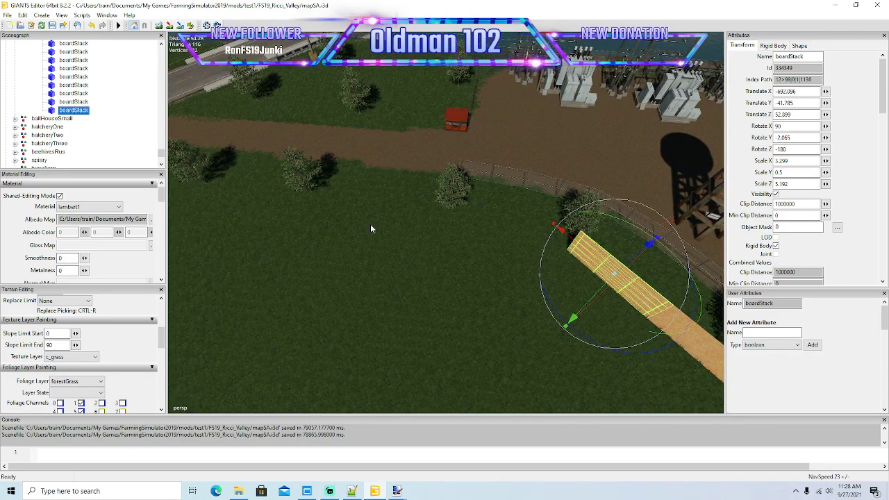
key(ctrl+d)
drag(579, 247, 489, 201)
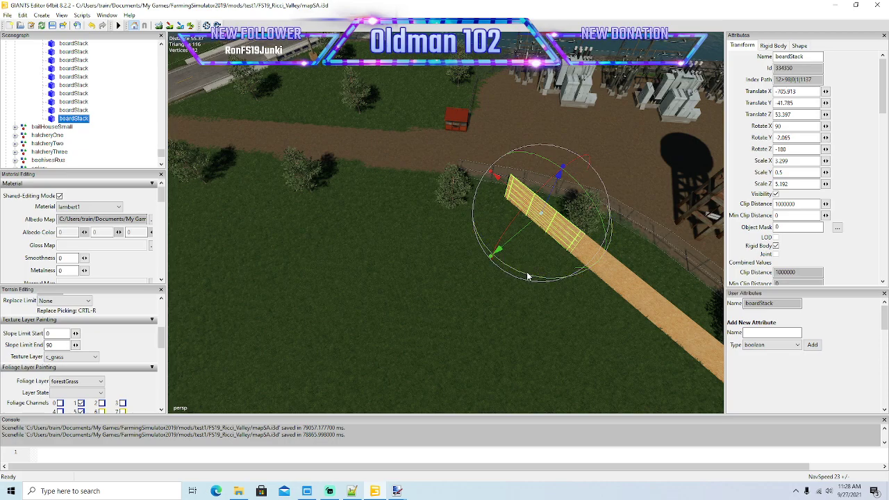
drag(526, 262, 573, 269)
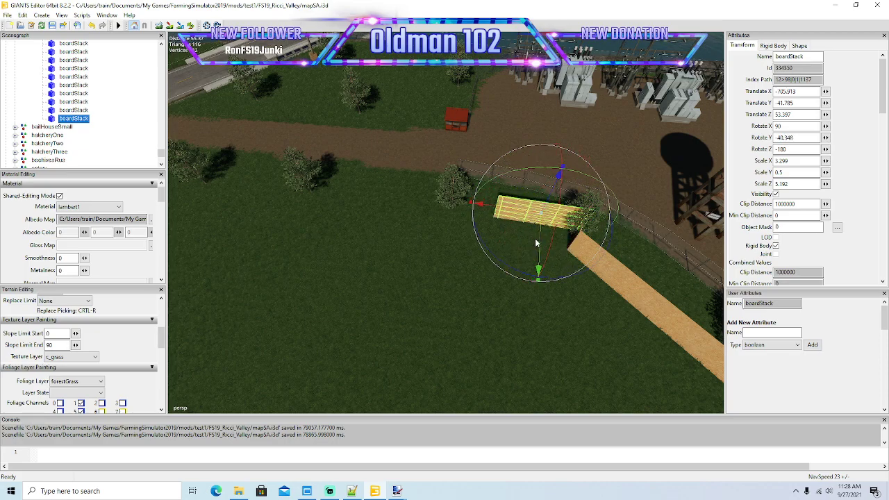
drag(540, 244, 497, 292)
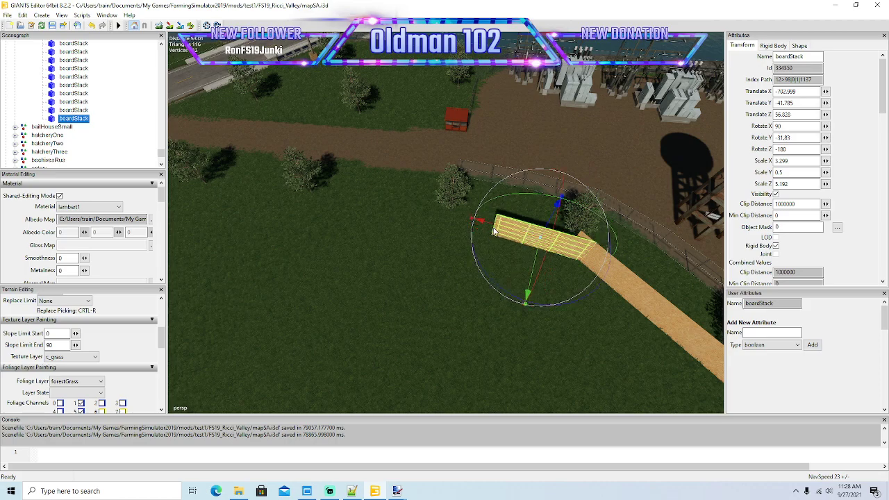
mouse_move(495, 227)
mouse_down()
mouse_move(513, 250)
mouse_move(535, 256)
mouse_move(512, 231)
mouse_up()
- Turn the angled panel to about Rotate Y -42.68 and fit it against the wall at about Translate X -704.5 and Z 58.0
alt+drag(524, 261, 393, 261)
scroll(616, 224, up, 5)
scroll(393, 261, down, 4)
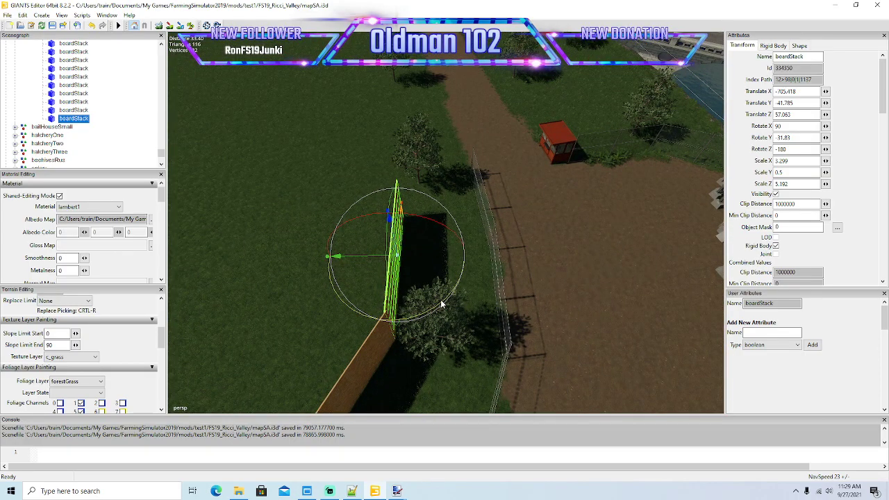
drag(437, 301, 451, 281)
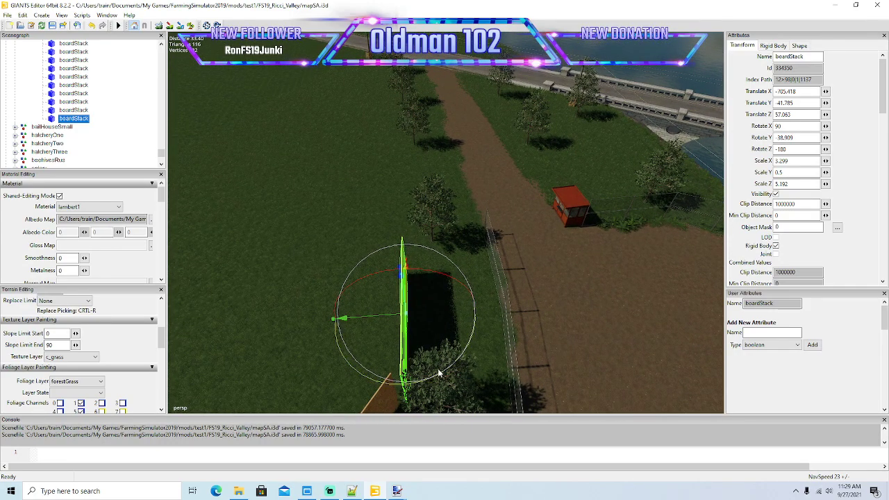
drag(422, 383, 651, 389)
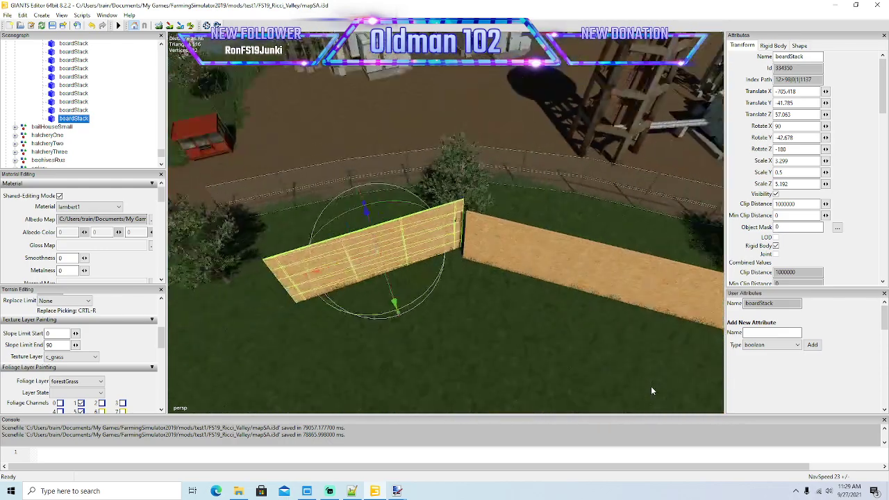
drag(388, 290, 397, 314)
key(f)
alt+drag(439, 332, 433, 323)
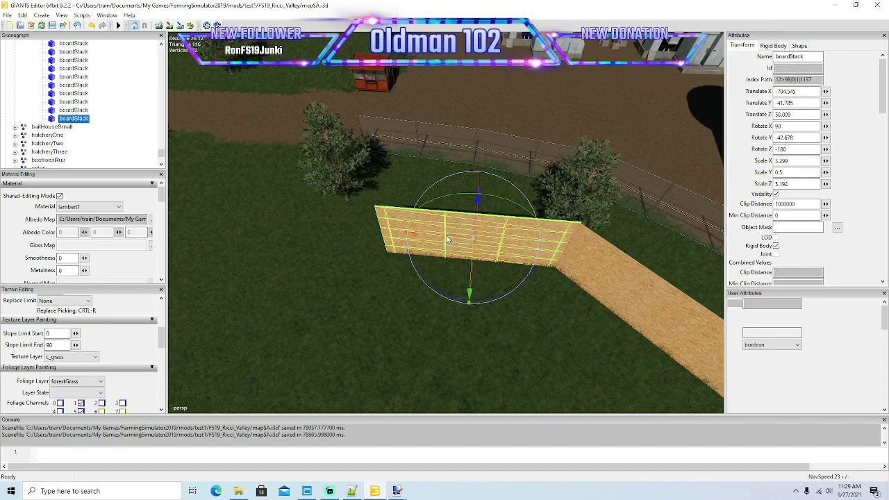
- Extend the angled wall section with two duplicated panels at about Translate X -714.7 and -724.8
key(ctrl+d)
drag(448, 240, 261, 225)
alt+drag(331, 259, 368, 253)
scroll(195, 193, up, 5)
scroll(388, 263, down, 5)
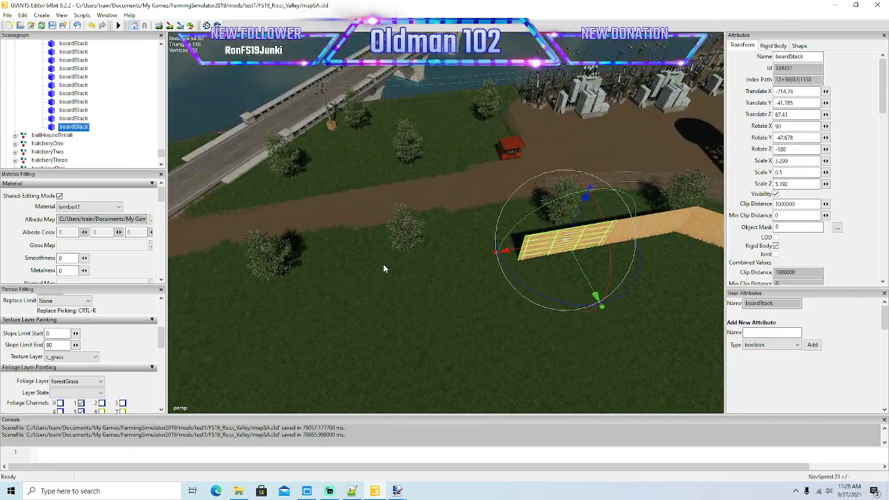
key(ctrl+d)
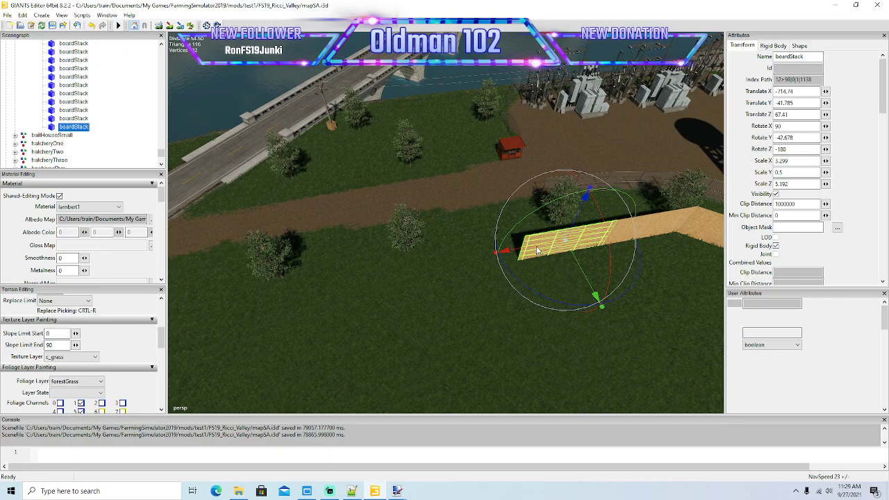
key(ctrl+d)
drag(537, 252, 440, 258)
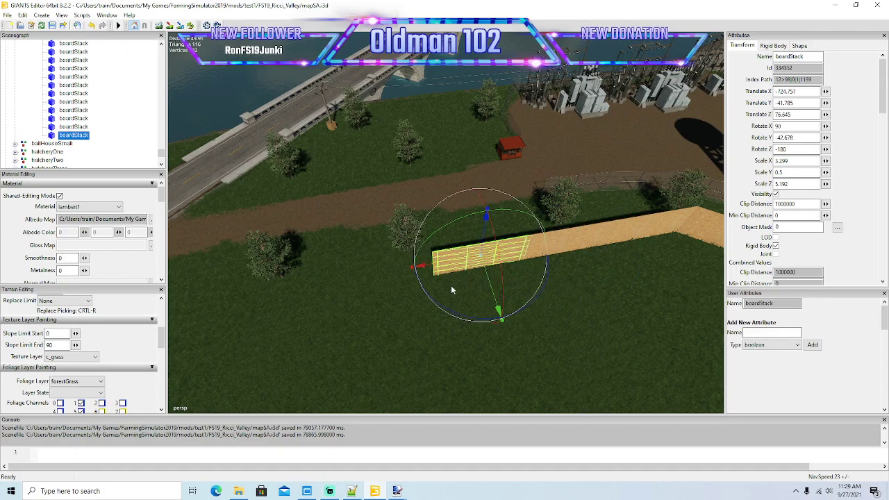
- Add another duplicated panel to the angled section's end at about Translate X -734.8 and Z 85.9
right_drag(451, 285, 381, 265)
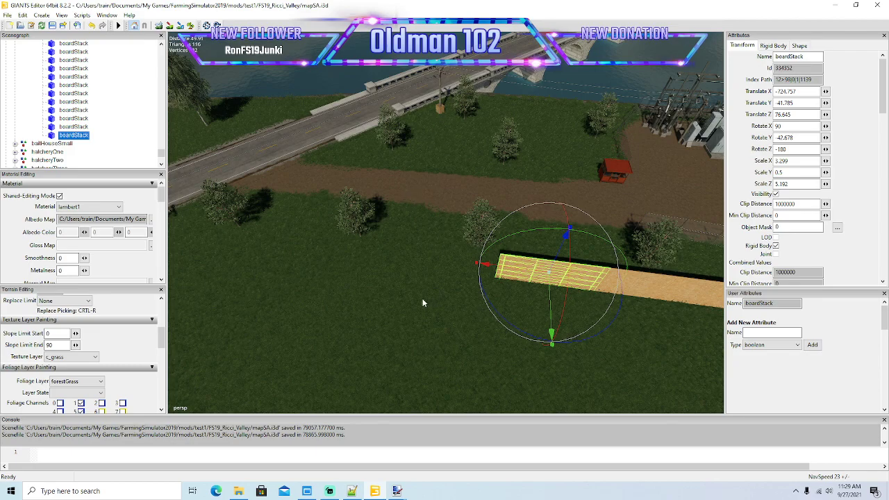
alt+drag(423, 299, 442, 298)
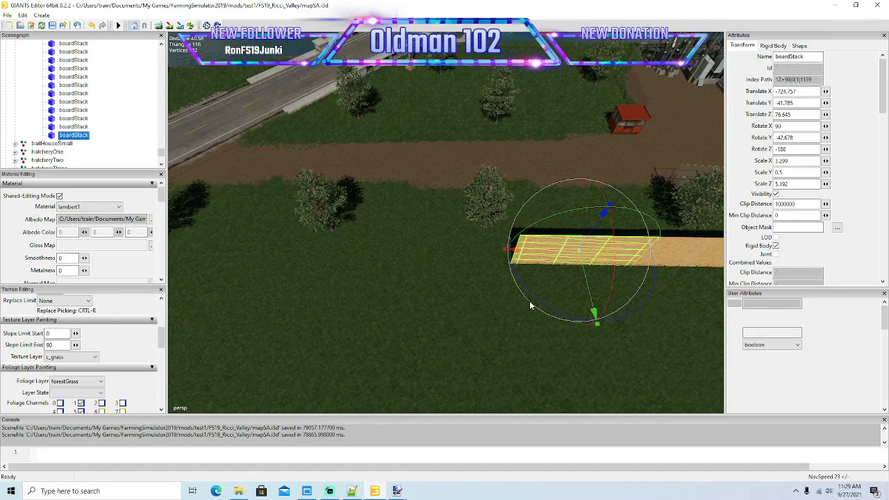
key(ctrl+d)
drag(540, 252, 439, 280)
scroll(439, 280, down, 5)
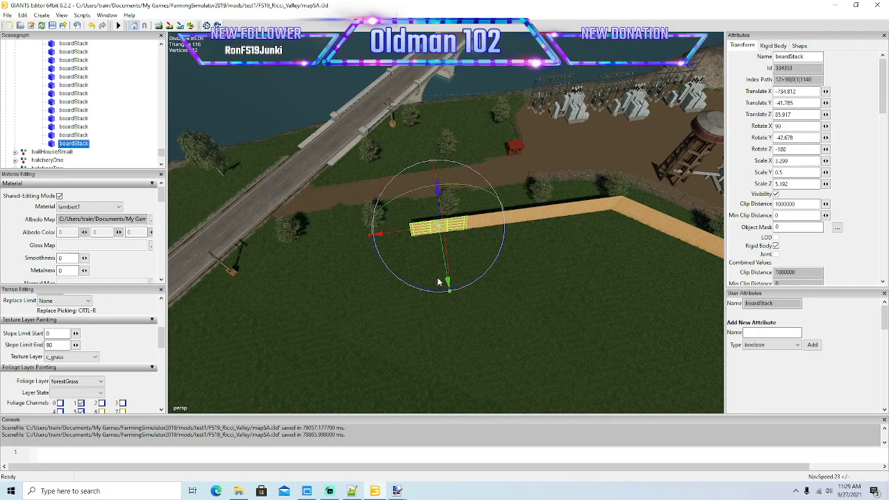
- Extend the angled section by one more duplicated panel at about Translate X -742.8 and Z 93.2
alt+drag(433, 280, 490, 251)
scroll(351, 267, up, 6)
scroll(483, 250, down, 5)
middle_drag(490, 255, 495, 257)
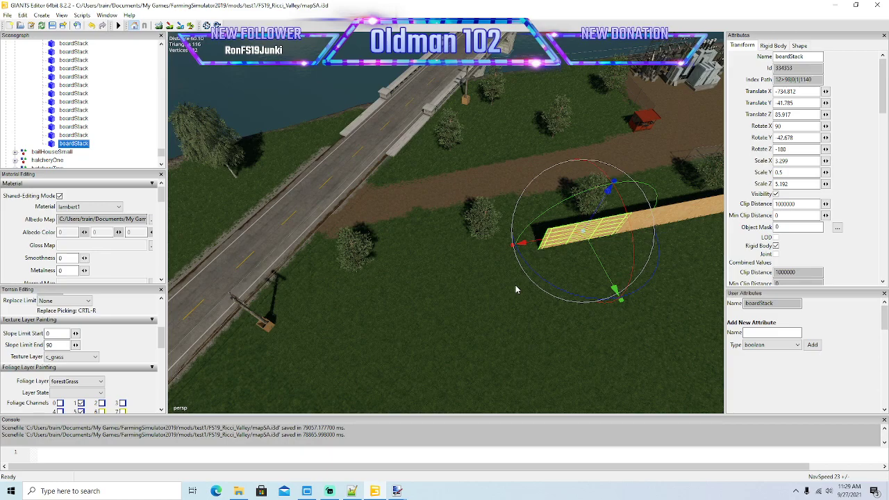
key(ctrl+d)
drag(533, 241, 466, 249)
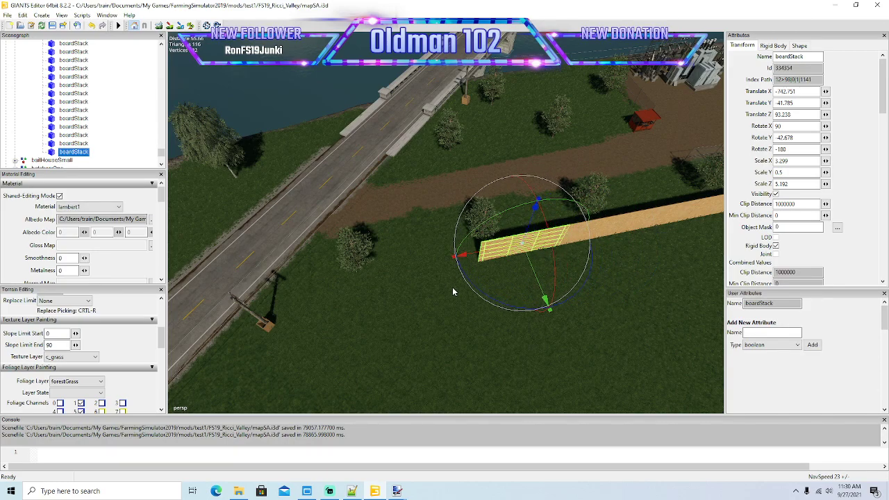
- Duplicate the end panel and turn it across the wall's end at about Rotate Y 40.16, Translate X -753.1 and Z 93.4
key(ctrl+d)
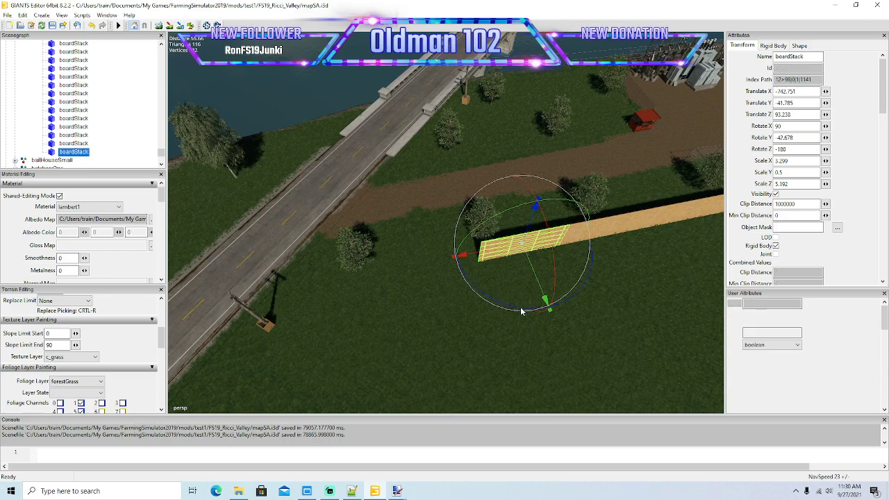
key(ctrl+d)
drag(522, 311, 430, 269)
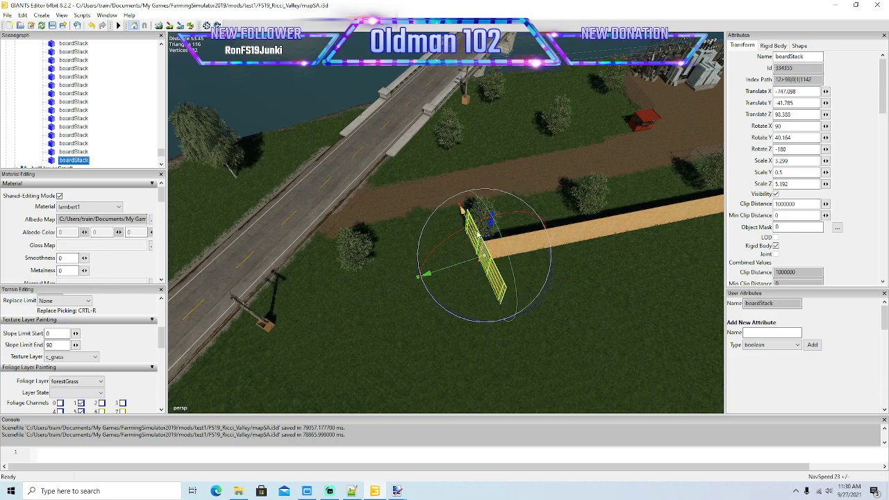
drag(478, 235, 463, 195)
- Rotate the crosswise corner panel to about Rotate Y 50.36 and shift it to about Translate X -752.0 and Z 92.5
alt+drag(362, 199, 583, 320)
scroll(391, 278, up, 3)
scroll(584, 320, down, 4)
scroll(581, 323, up, 2)
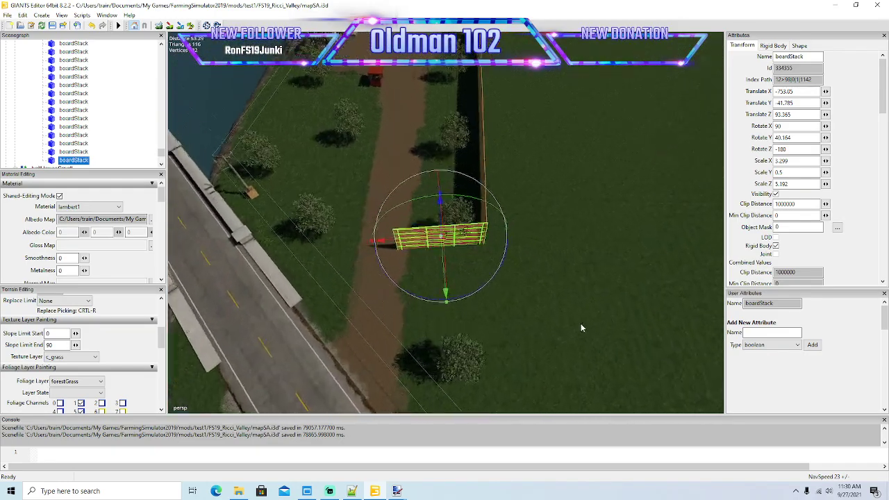
right_drag(581, 322, 447, 314)
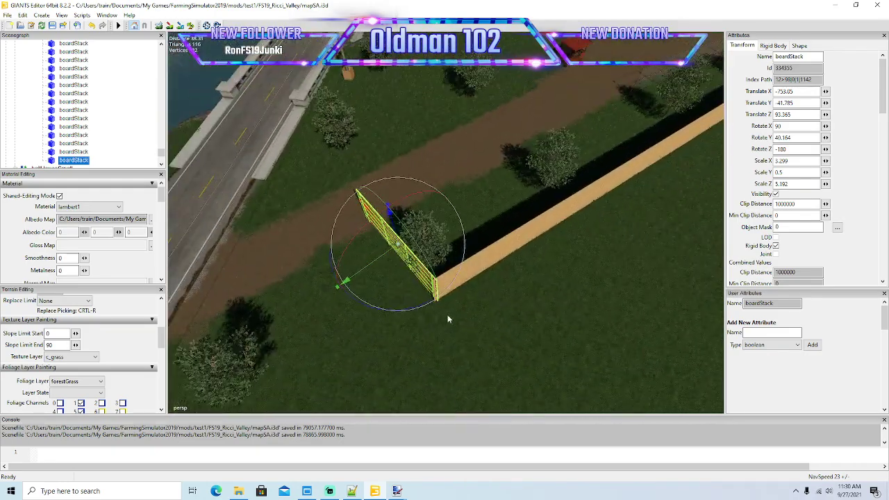
drag(429, 300, 418, 304)
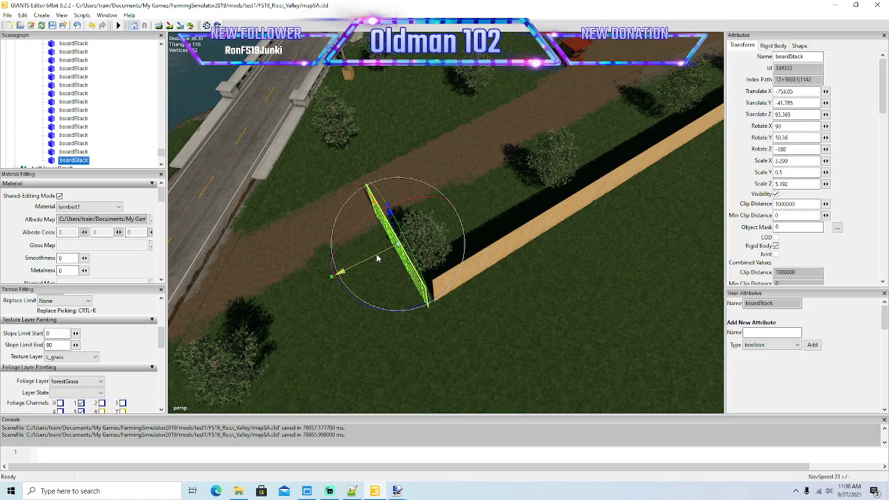
drag(377, 255, 393, 257)
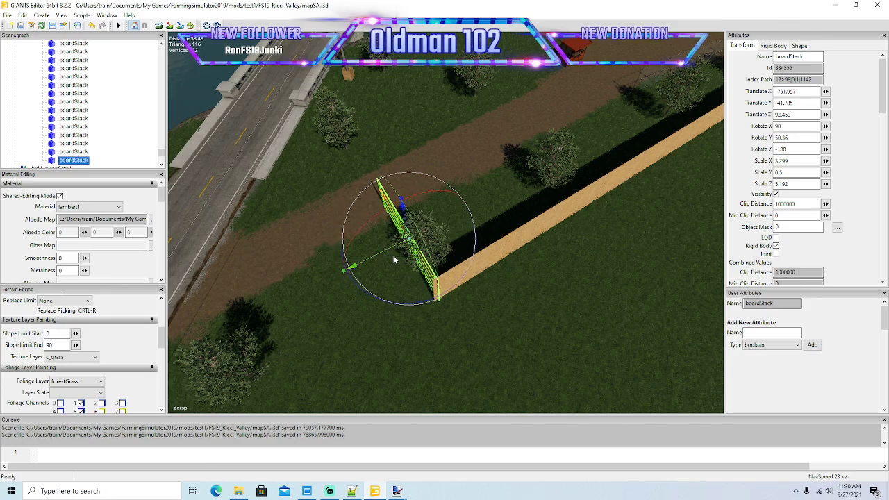
- Delete the last panel of the angled section next to the crosswise corner panel
right_drag(495, 284, 457, 308)
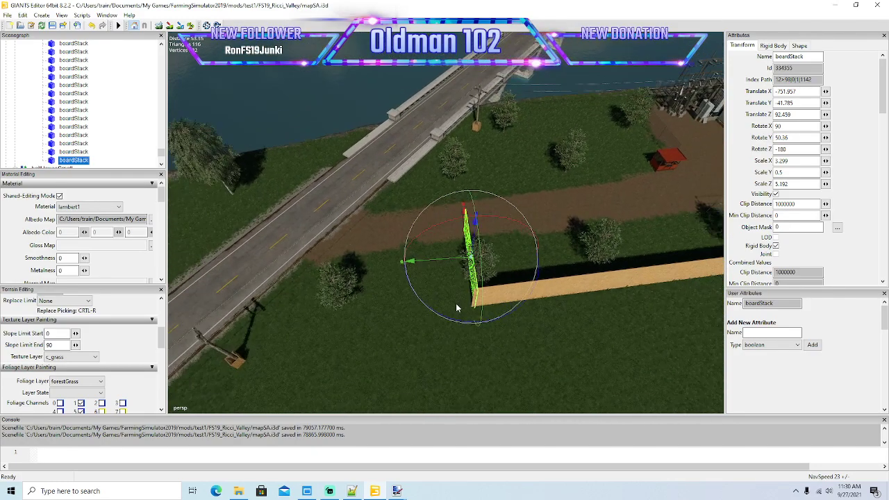
scroll(456, 308, up, 2)
click(553, 363)
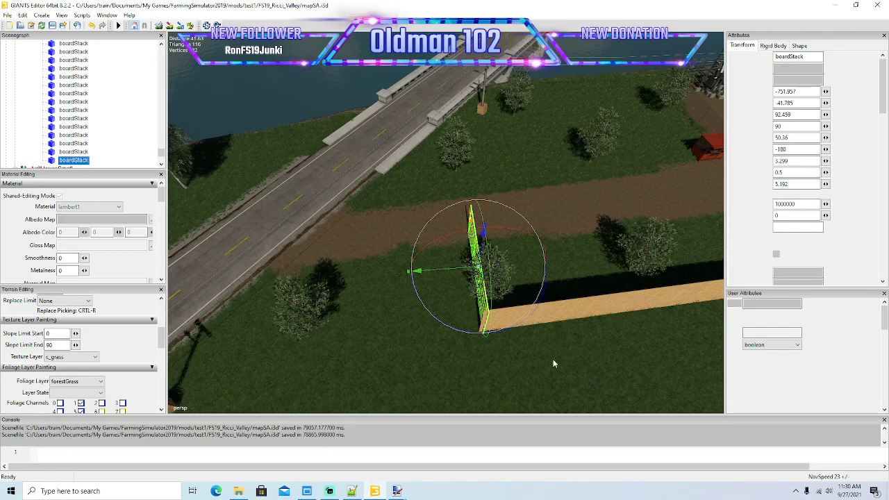
key(Up)
key(Delete)
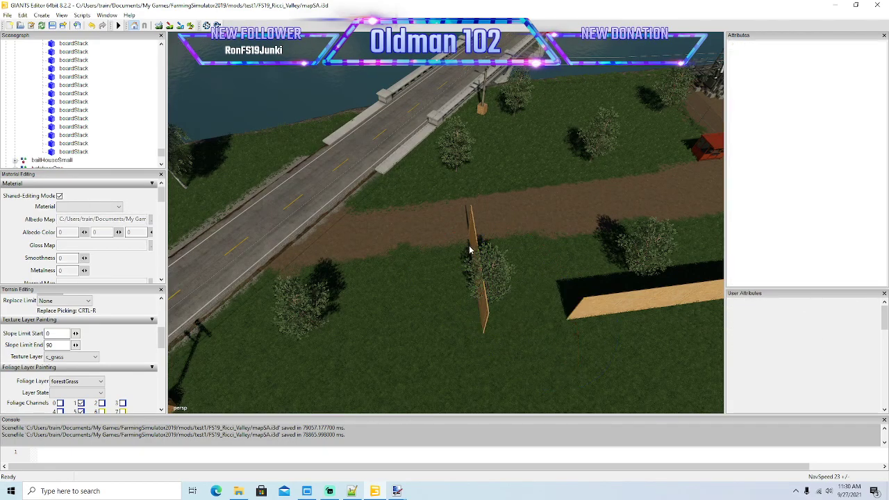
- Shift the crosswise boardStack panel against the end of the angled wall, at about Translate X -744.2 and Z 85.1
click(477, 255)
drag(459, 271, 560, 246)
alt+drag(476, 317, 553, 318)
- Extend the crosswise wall over the dirt road with two duplicated panels at about Translate X -753.1, Z 74.3 and X -761.9, Z 63.7
key(ctrl+d)
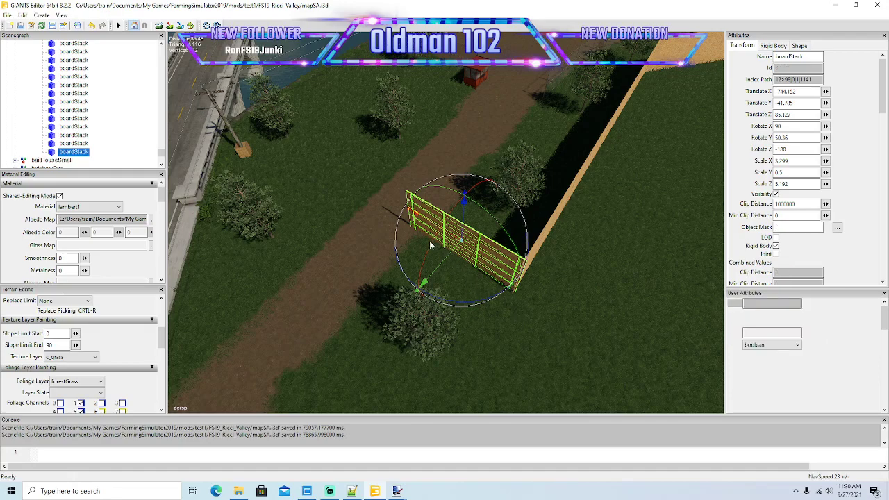
drag(428, 222, 322, 235)
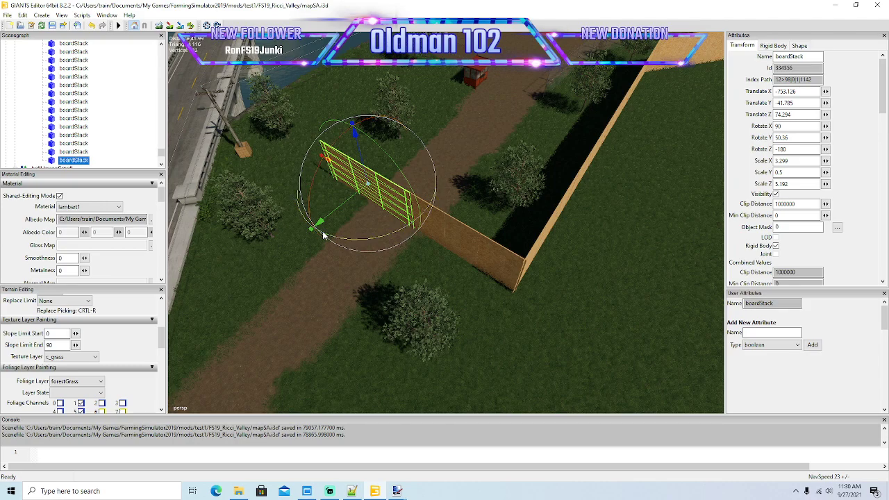
key(ctrl+d)
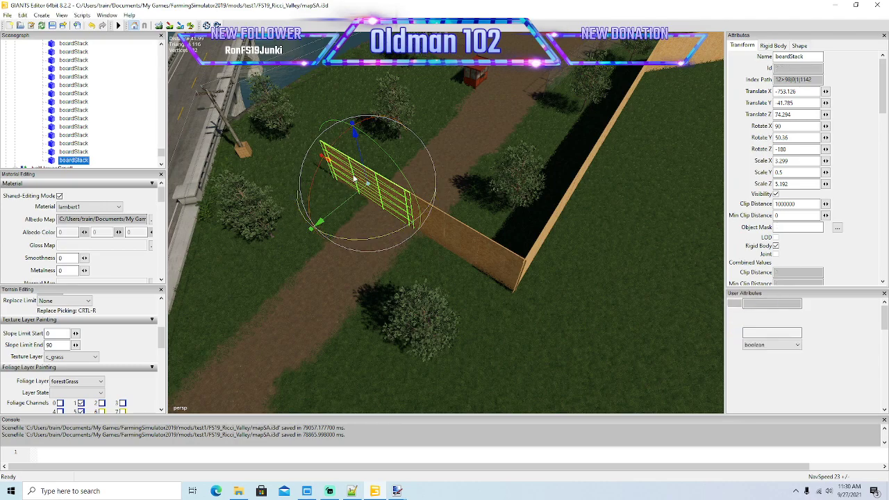
drag(354, 180, 262, 116)
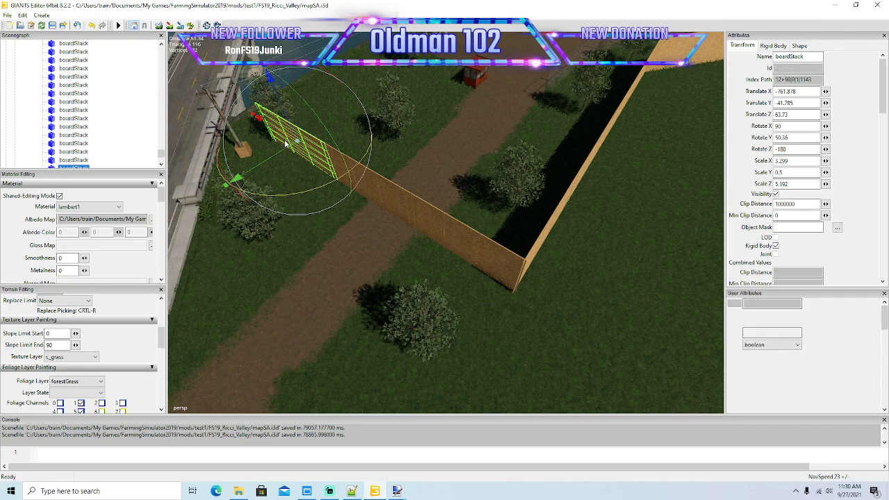
- Duplicate the crosswise wall's end panel and place it beside the bridge at about Translate X -767.4 and Z 57.1
key(ctrl+d)
drag(288, 137, 256, 112)
alt+drag(427, 239, 426, 215)
scroll(298, 183, up, 5)
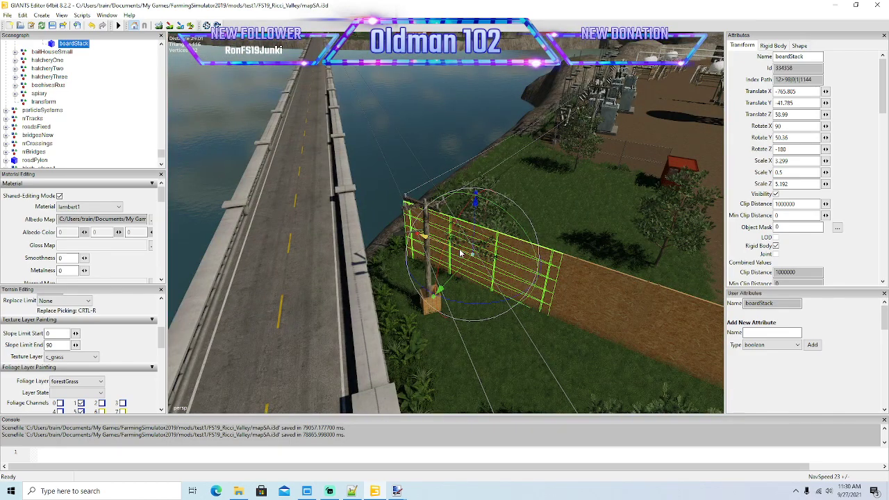
drag(460, 253, 501, 276)
scroll(427, 286, down, 5)
scroll(476, 291, up, 2)
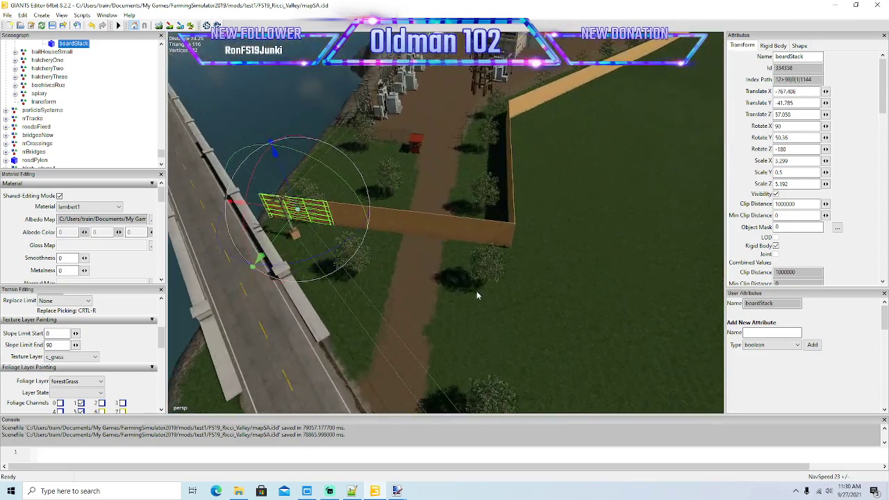
scroll(452, 300, up, 5)
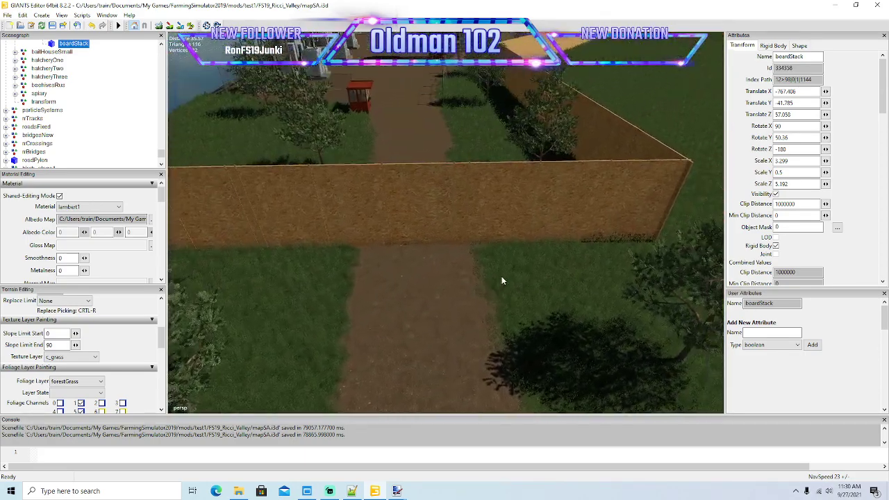
- Import the buildpowergrid i3d file from the signs folder into the scene
click(7, 15)
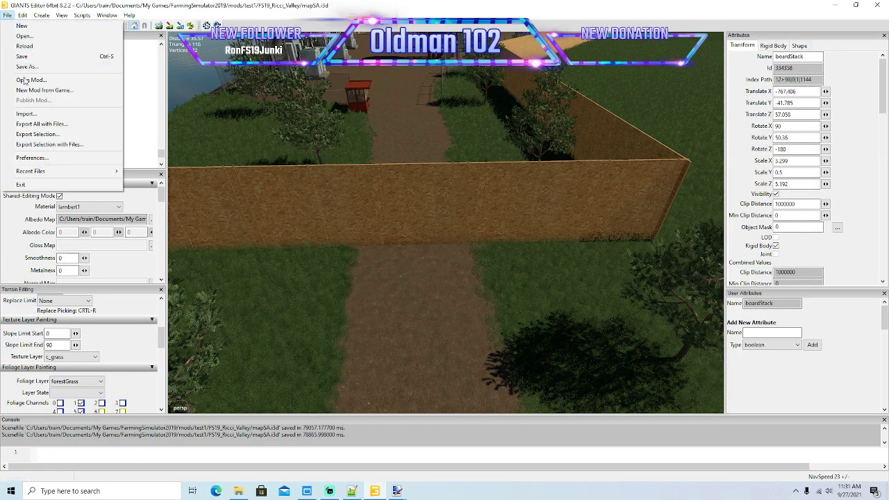
click(28, 114)
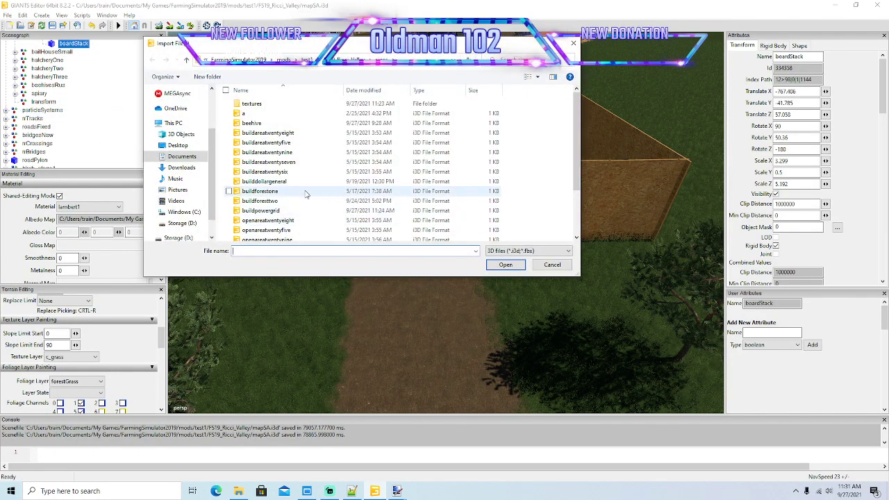
scroll(299, 191, down, 2)
click(264, 159)
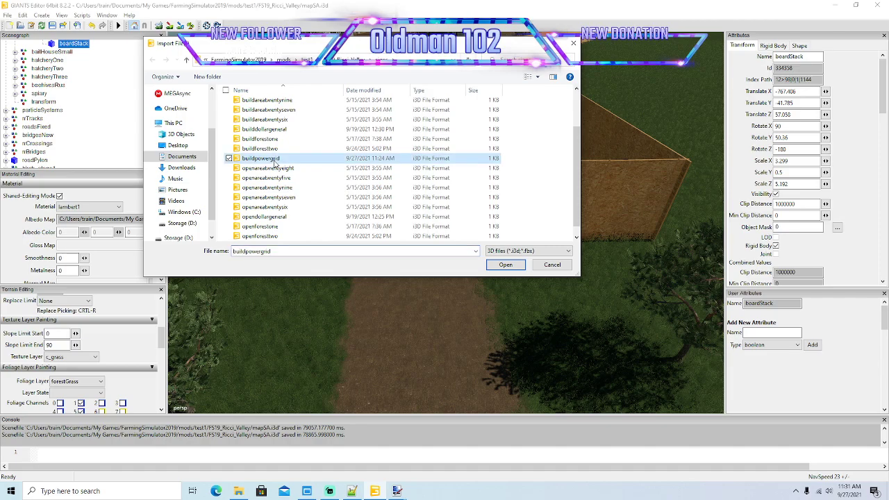
click(489, 266)
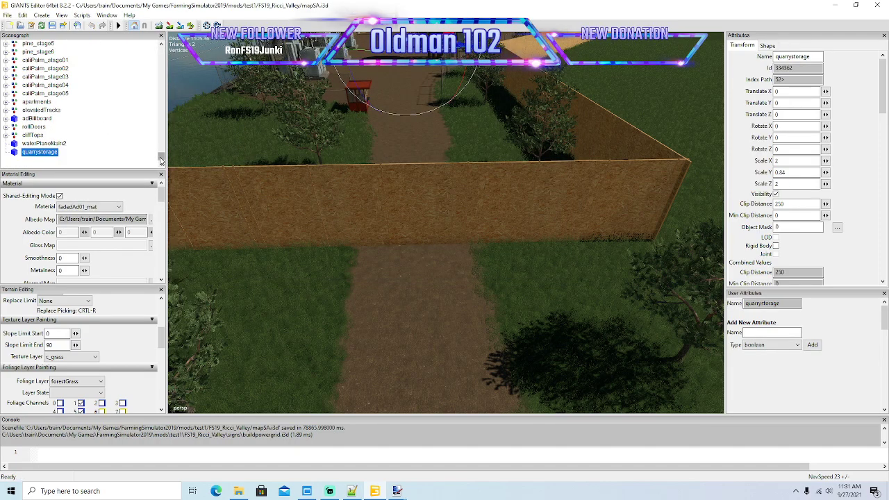
- Move the imported quarrystorage build sign into the invisibility group under powerGrid by cutting and pasting it
drag(160, 160, 160, 117)
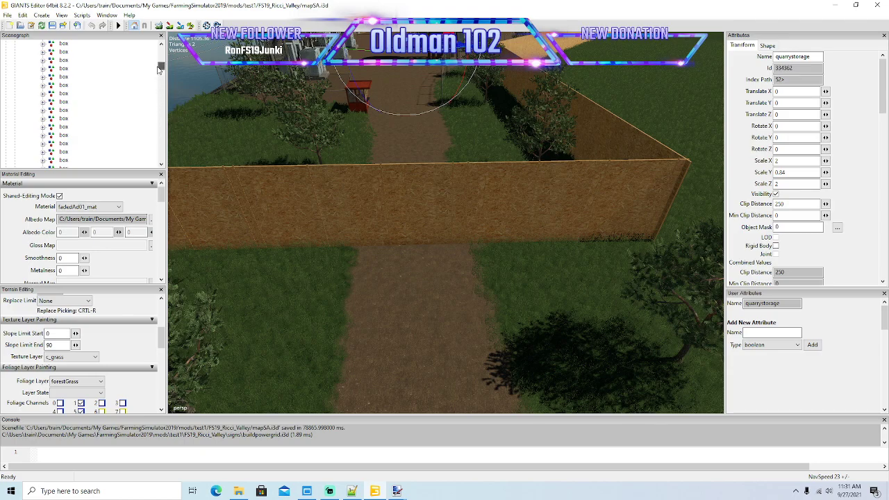
scroll(126, 102, up, 5)
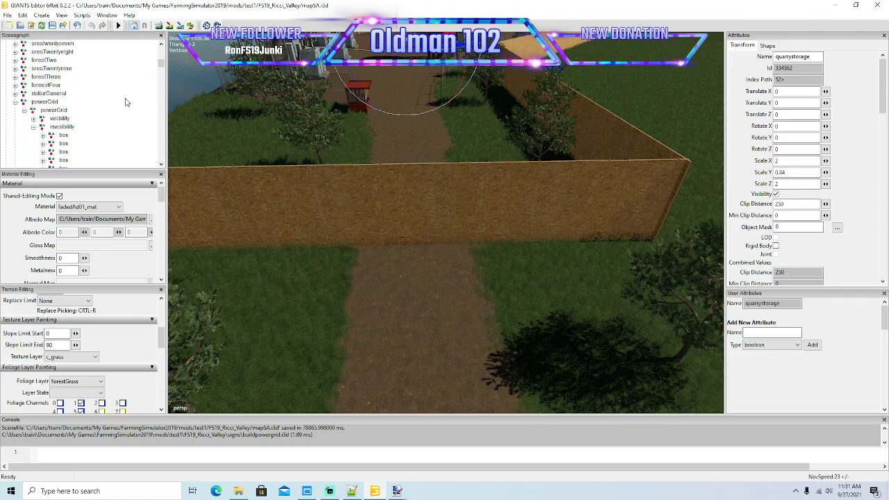
click(25, 15)
click(42, 72)
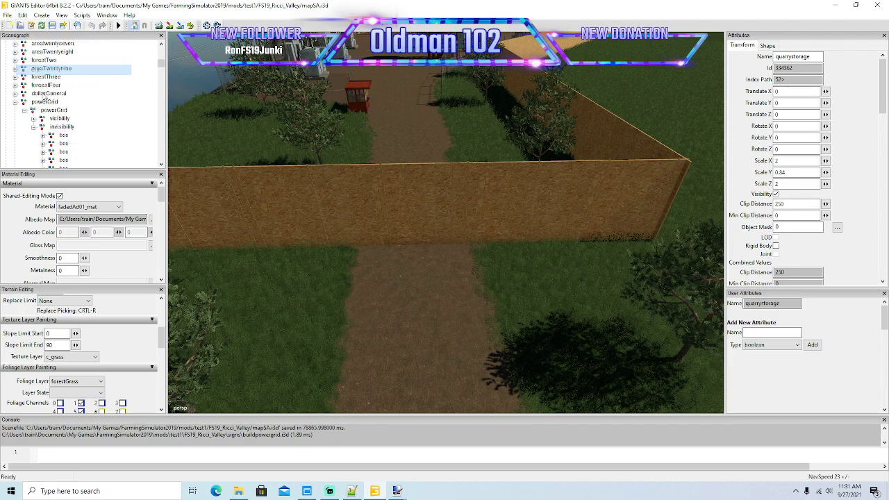
click(41, 129)
click(23, 16)
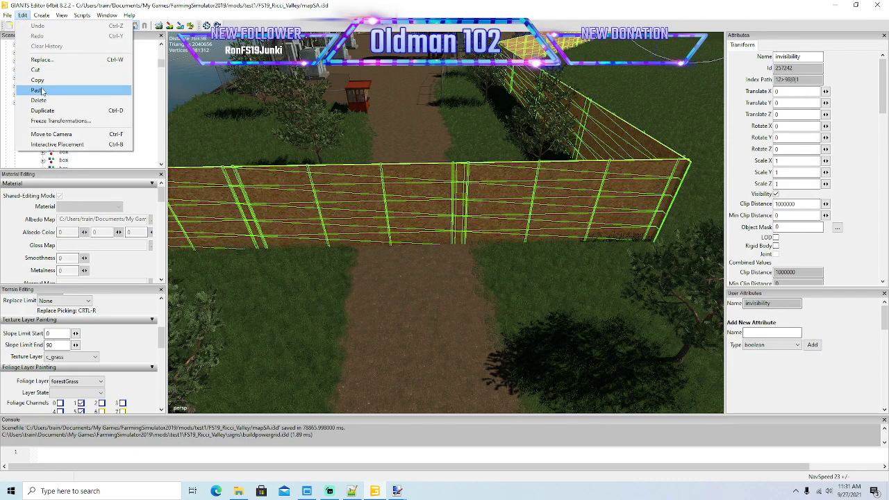
click(40, 91)
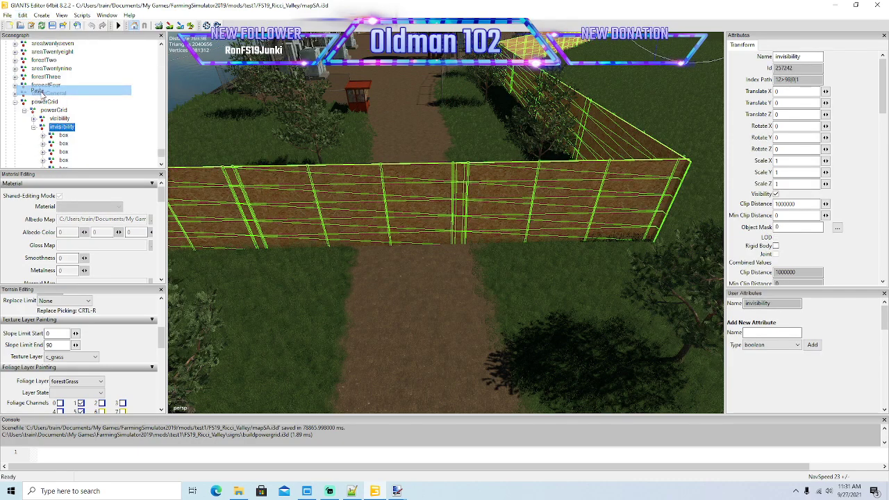
- Place the build sign on the crosswise wall with Interactive Placement, at about Rotate Y -39.79, Translate X -747.4 and Z 81.5
click(23, 15)
click(57, 144)
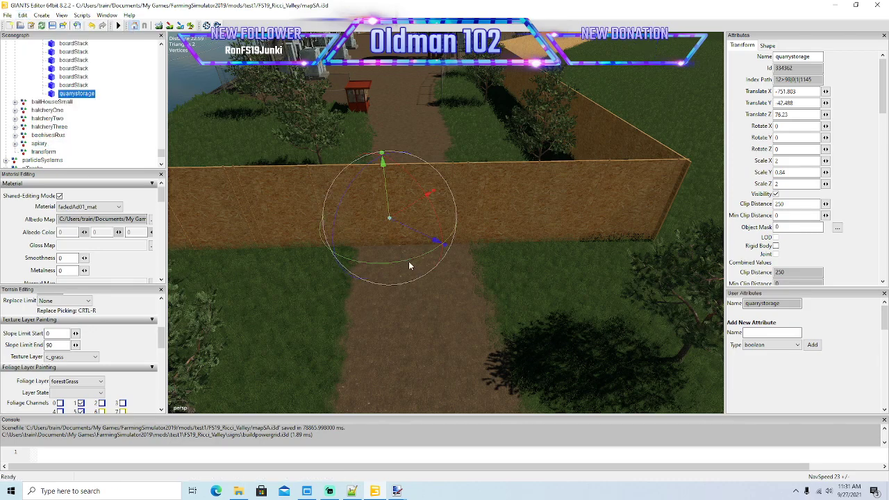
drag(416, 261, 300, 199)
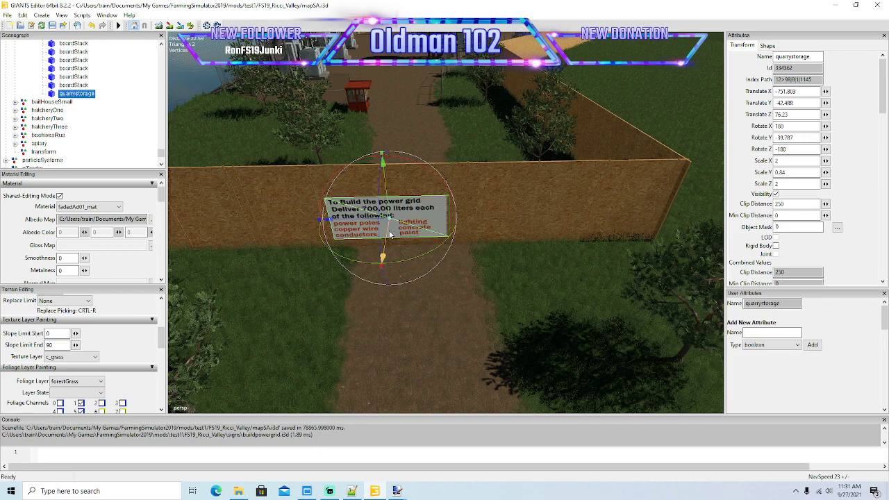
drag(360, 219, 477, 230)
- Import the openpowergrid i3d file from the signs folder into the scene
click(7, 16)
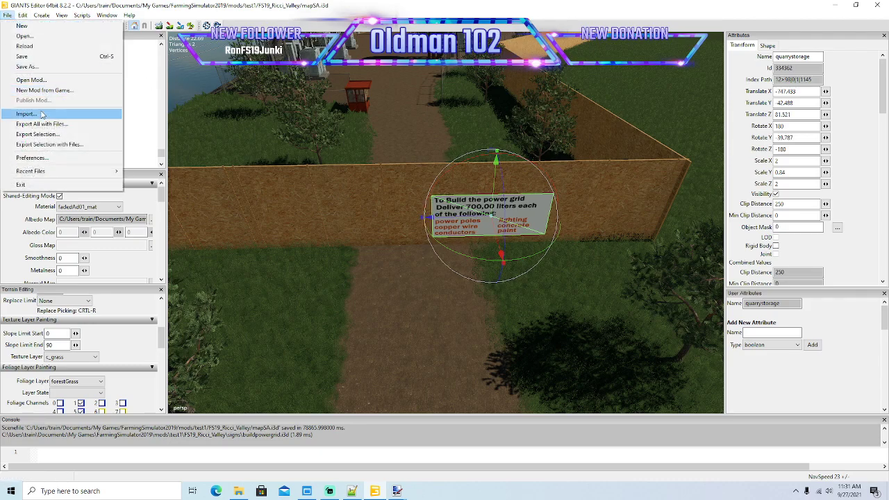
click(41, 114)
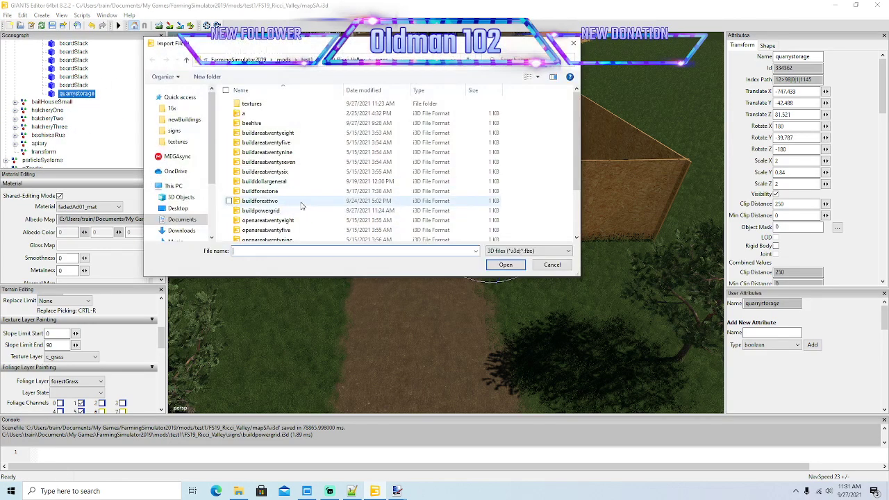
scroll(301, 203, down, 2)
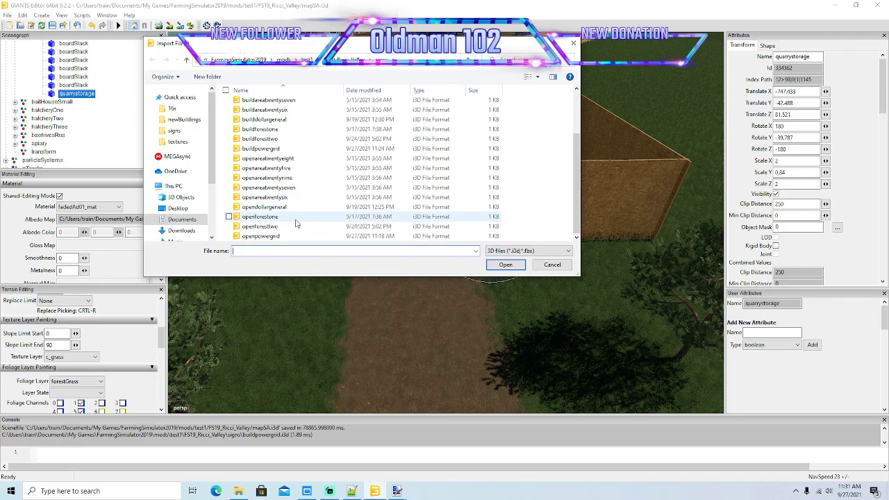
click(277, 236)
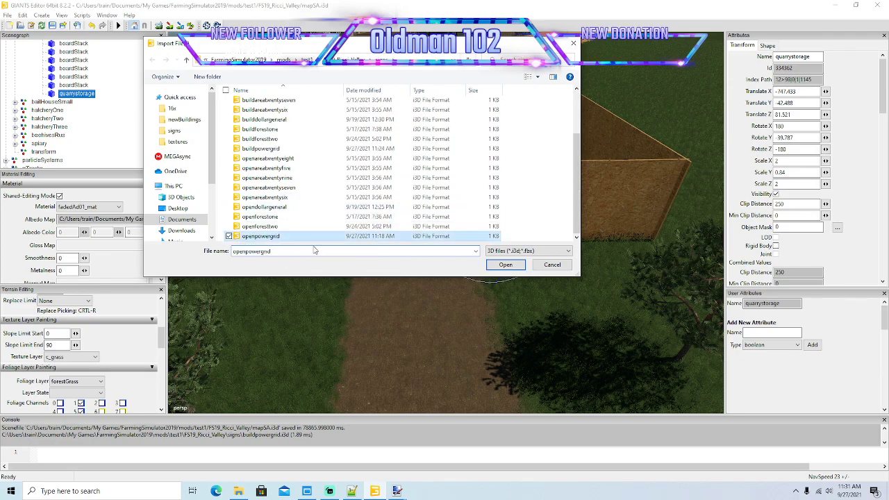
click(506, 266)
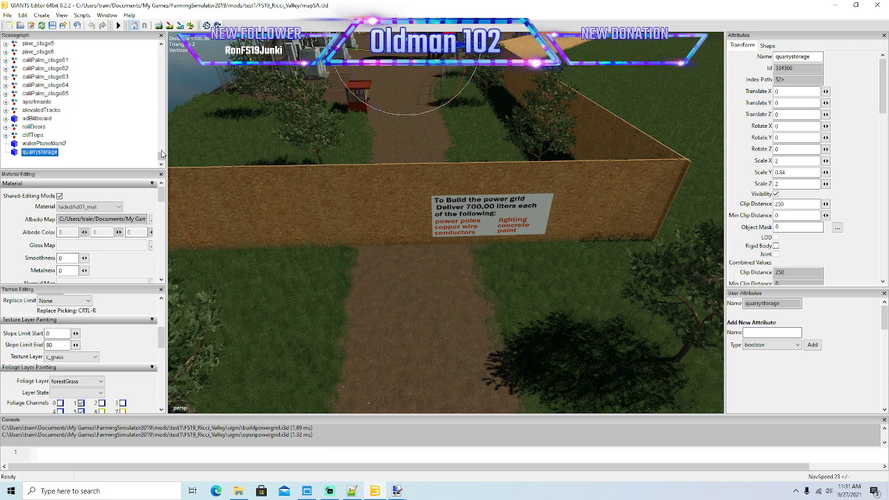
- Cut the newly imported openpowergrid sign and paste it into powerGrid's invisibility group
drag(161, 154, 163, 124)
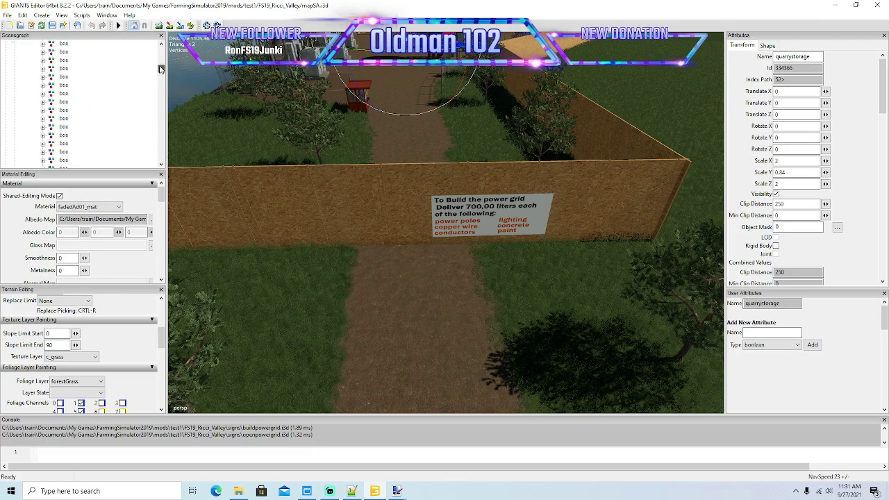
drag(161, 65, 161, 63)
click(25, 15)
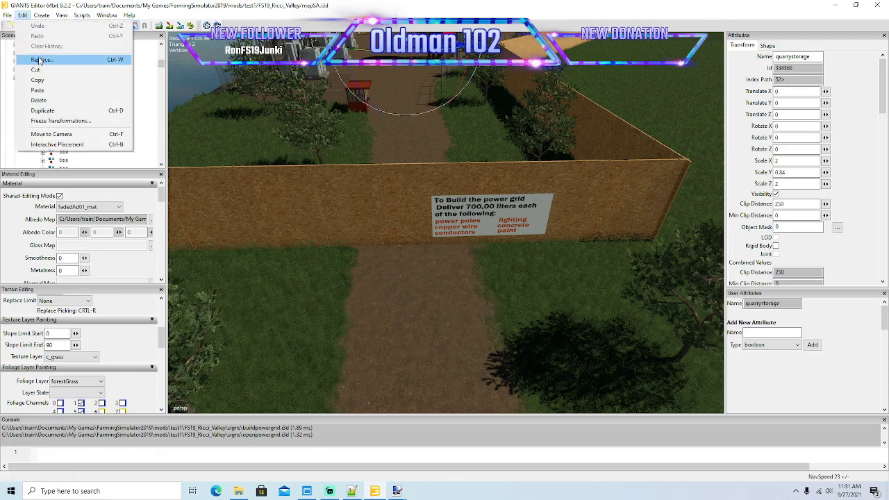
click(39, 69)
click(41, 102)
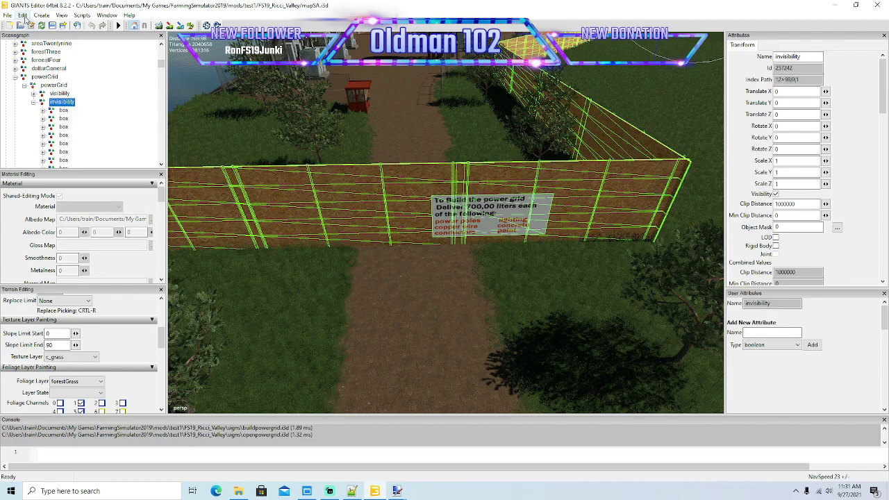
click(23, 14)
click(47, 91)
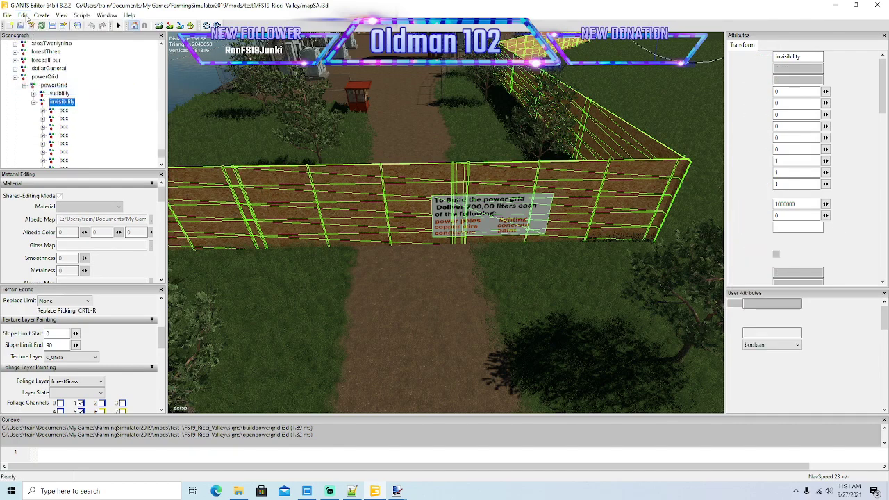
- Place the "Future Home of Power Grid" sign on the wall beside the build sign, at about Rotate Y -39.56, Translate X -752.6 and Z 75.3
click(25, 15)
click(50, 145)
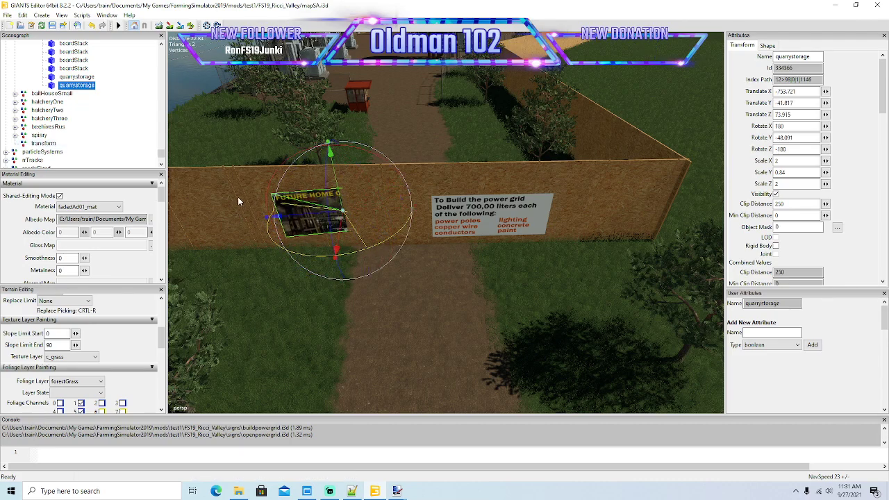
drag(238, 198, 236, 188)
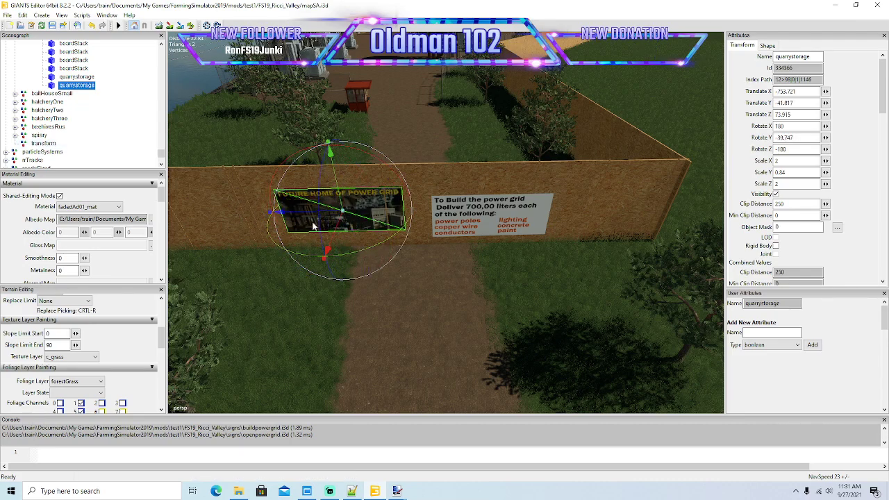
mouse_move(332, 215)
mouse_down()
mouse_move(391, 220)
mouse_move(393, 204)
mouse_move(339, 218)
mouse_up()
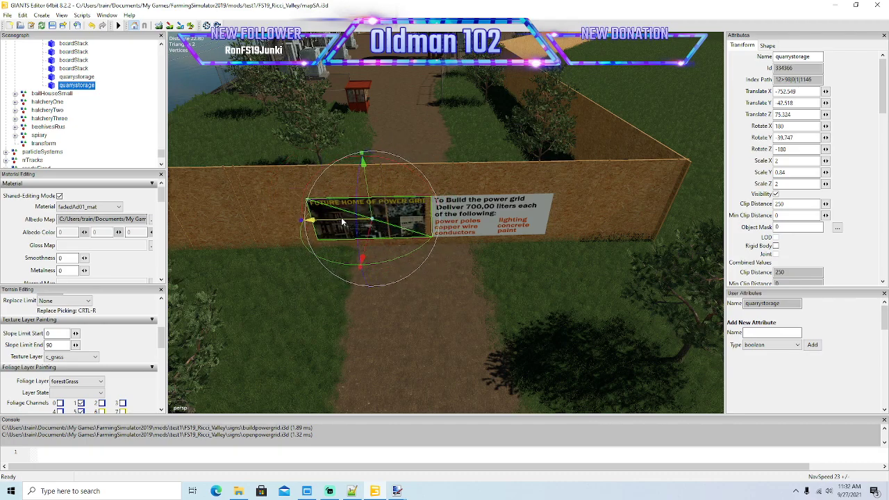
drag(394, 262, 366, 242)
- Raise both power grid signs on the wall to about Translate Y -41.25
mouse_move(459, 314)
alt+mouse_down()
mouse_move(449, 340)
mouse_move(455, 301)
alt+mouse_up()
scroll(448, 340, up, 3)
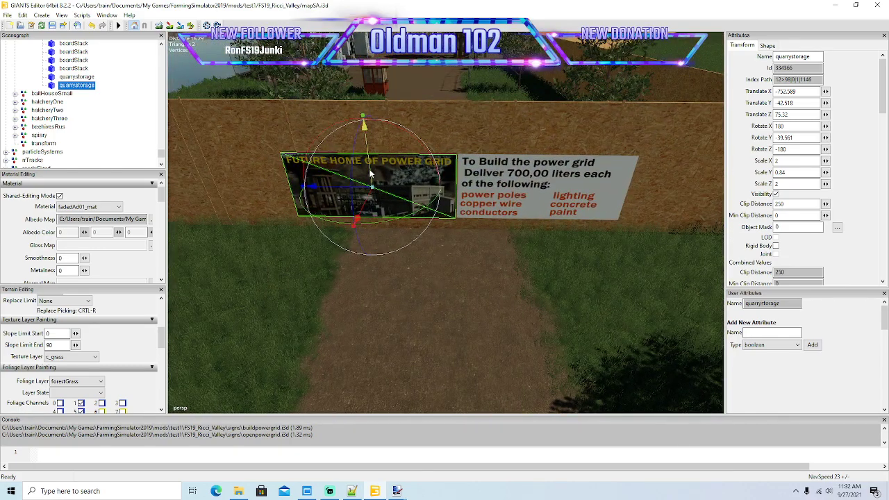
drag(370, 174, 370, 142)
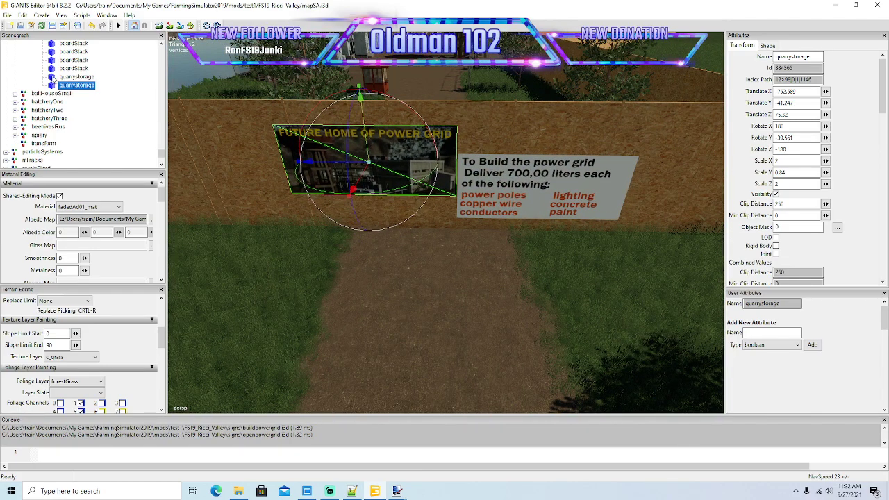
click(530, 169)
drag(549, 162, 547, 134)
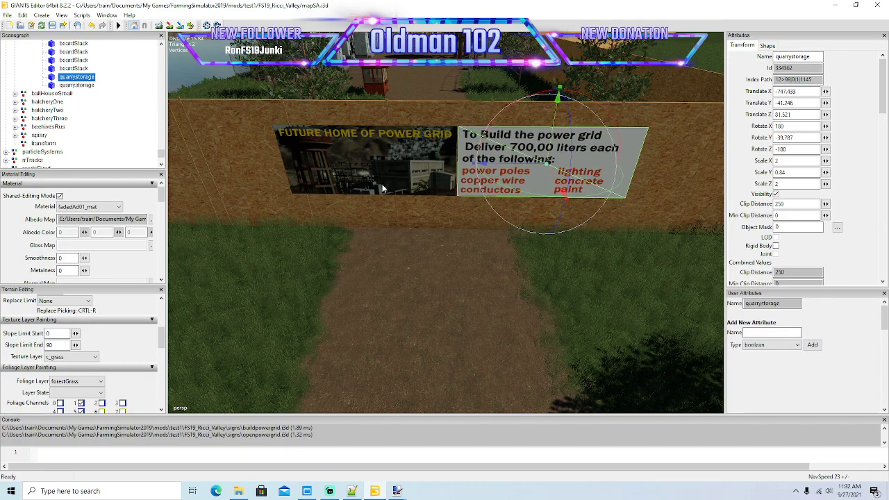
scroll(404, 284, down, 5)
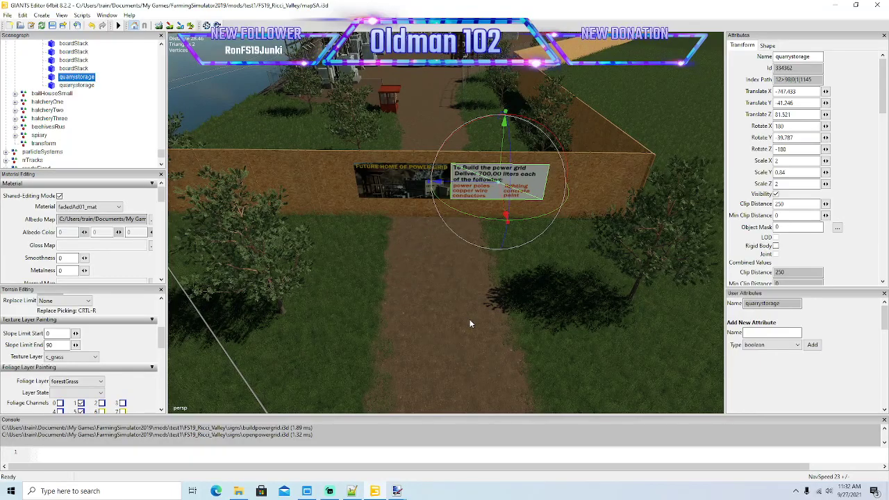
alt+drag(470, 319, 373, 357)
scroll(574, 327, up, 5)
scroll(364, 364, down, 6)
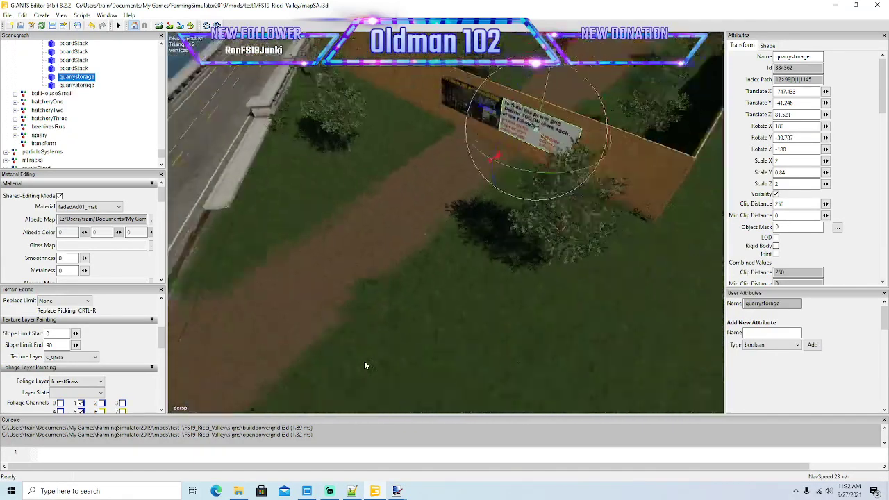
- Expand the dollarGeneral group in the scene hierarchy down to the contents of its invisibility group
scroll(364, 360, down, 5)
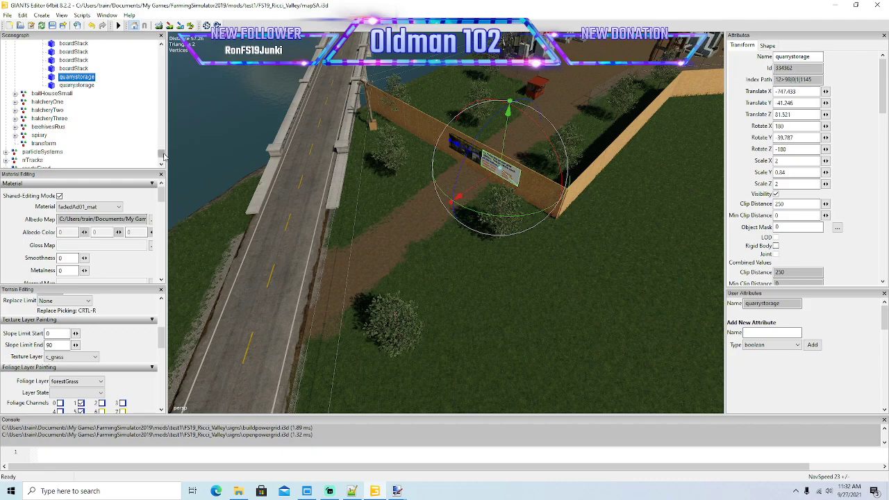
drag(164, 154, 169, 64)
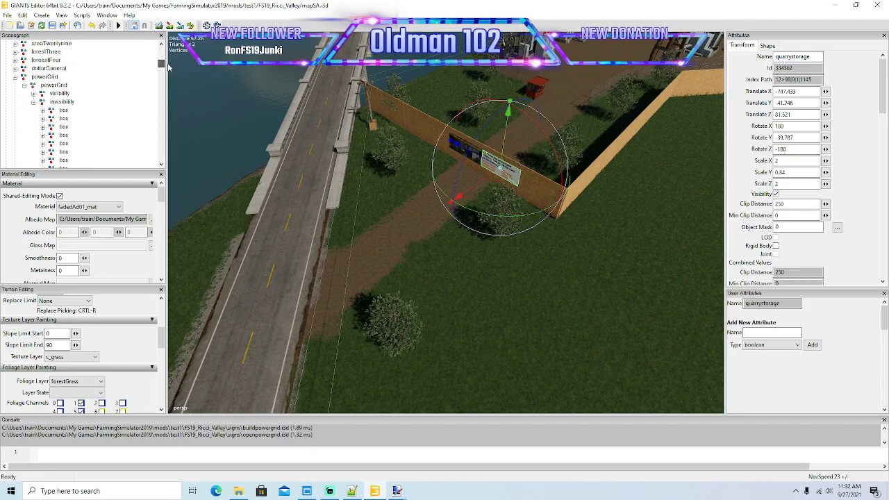
scroll(125, 105, up, 1)
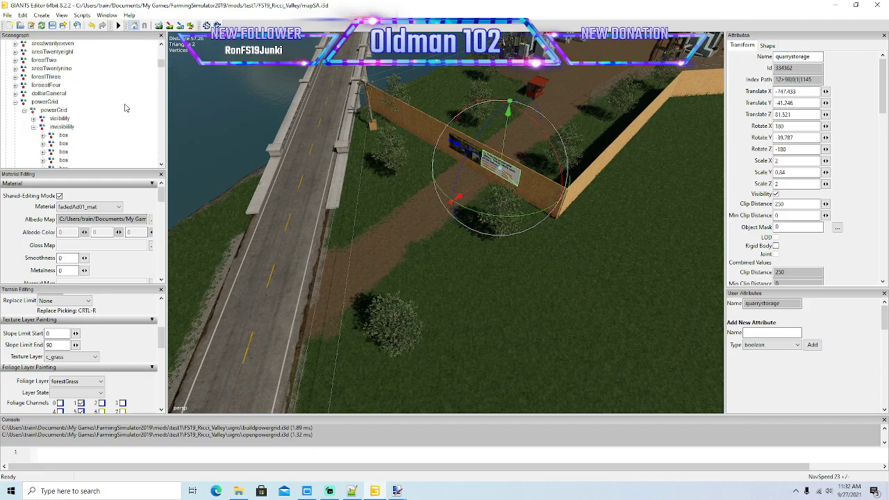
click(15, 93)
click(24, 101)
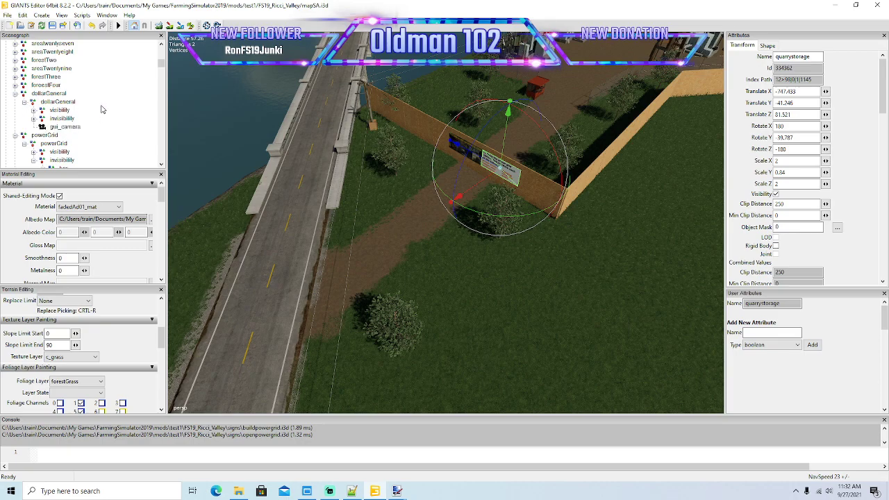
scroll(42, 100, down, 1)
click(33, 86)
scroll(97, 101, down, 3)
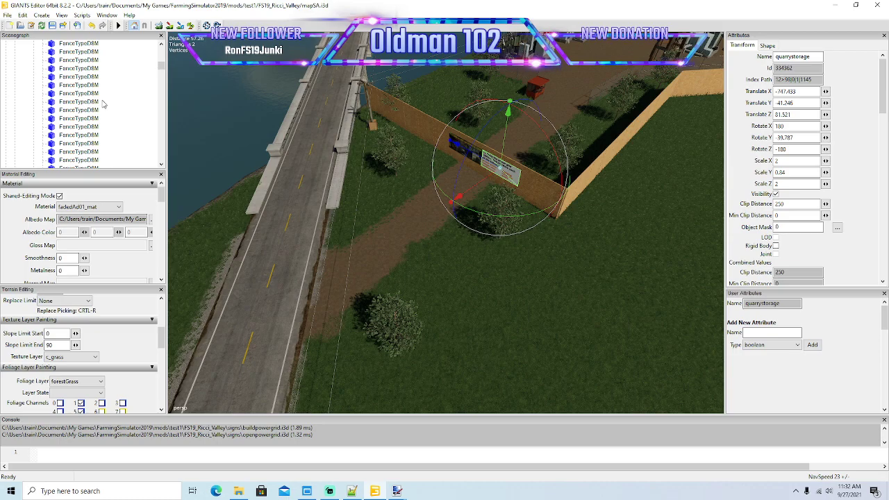
scroll(142, 118, down, 5)
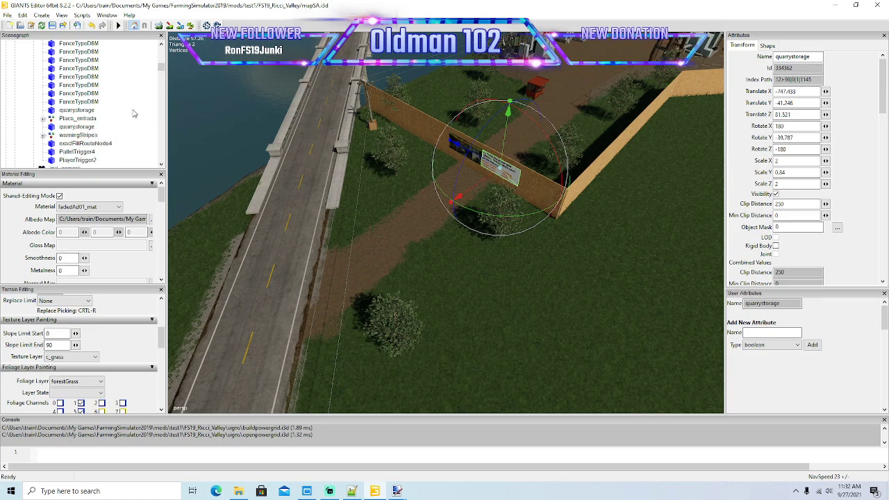
scroll(102, 102, up, 1)
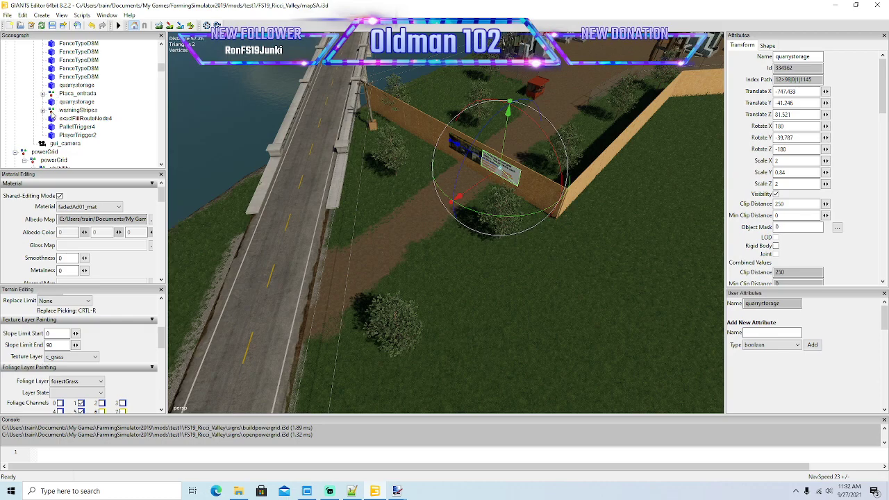
- Duplicate warningStripes, exactFillRouteNode4, PalletTrigger4 and PlayerTrigger2 in dollarGeneral's invisibility group
click(52, 112)
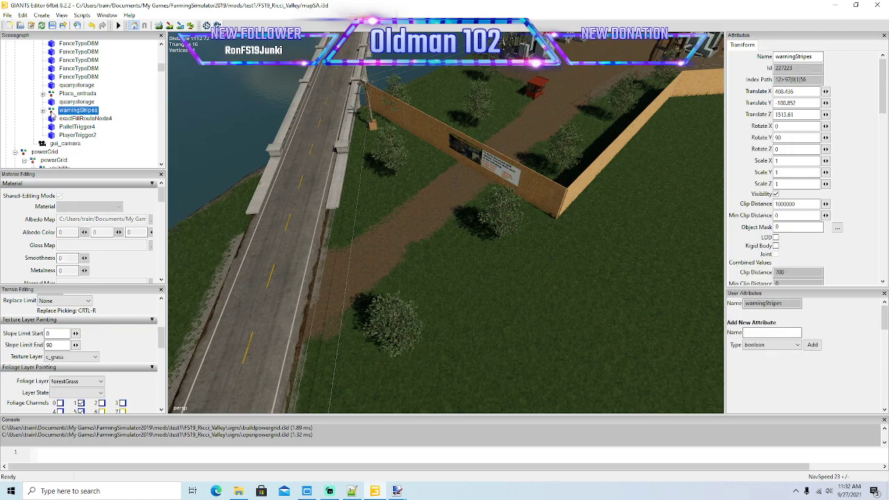
ctrl+click(51, 119)
ctrl+click(51, 127)
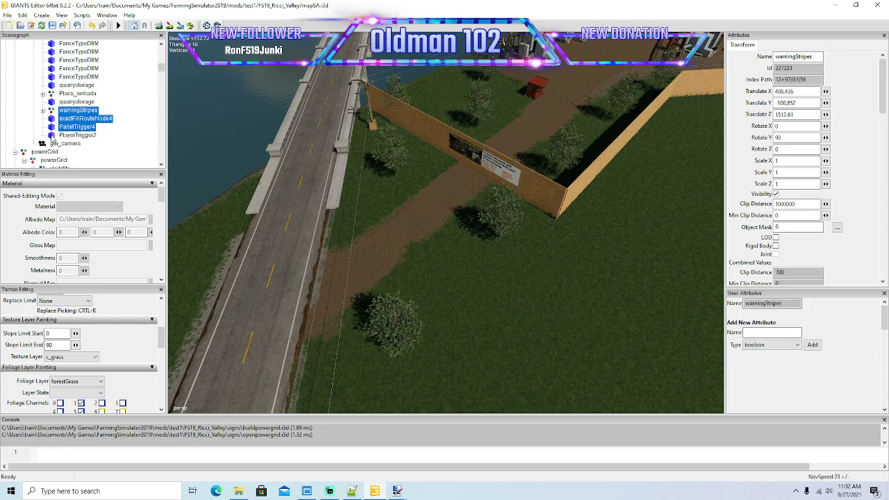
ctrl+click(51, 136)
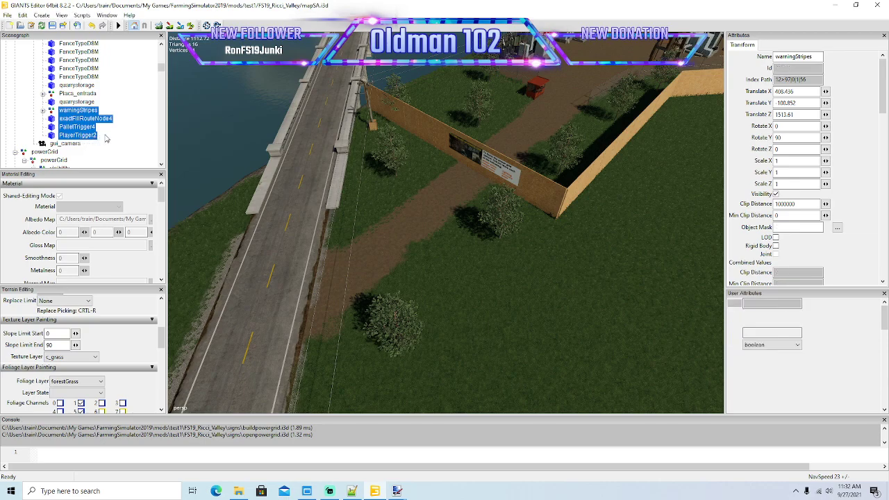
scroll(105, 137, down, 3)
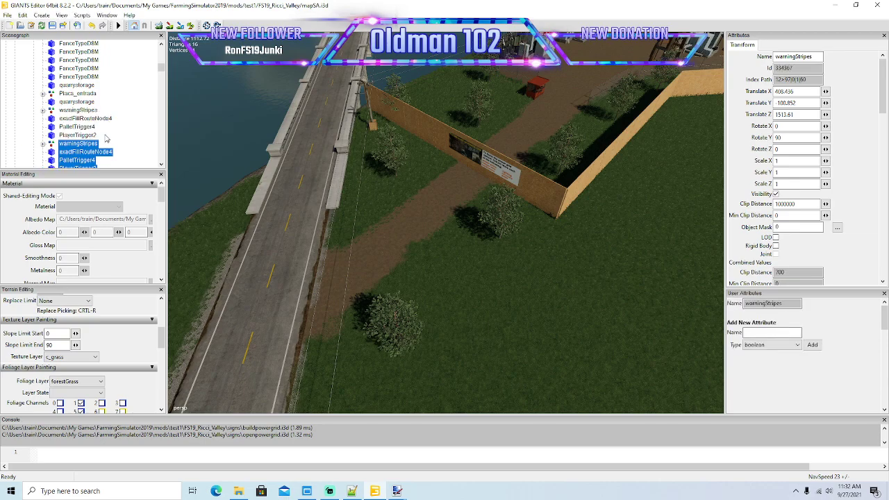
- Cut the duplicated stripes, fill node and triggers and paste them into powerGrid's invisibility group
click(22, 14)
click(34, 60)
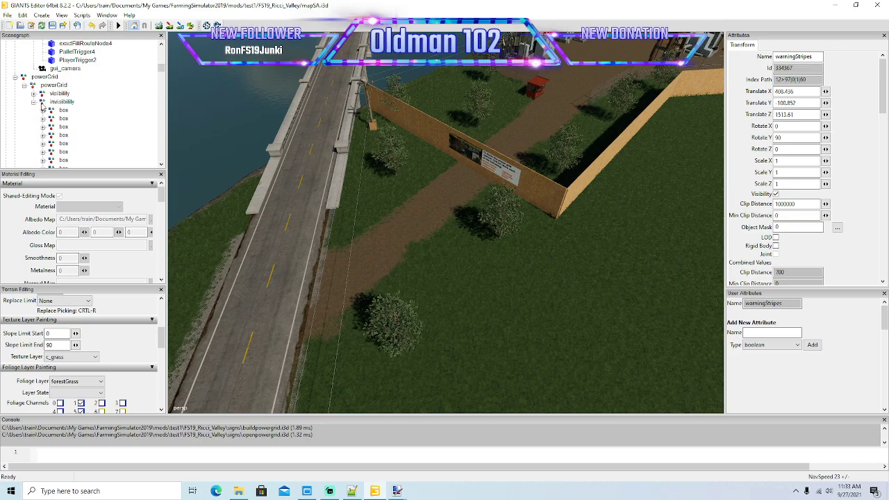
click(43, 102)
click(22, 15)
click(39, 91)
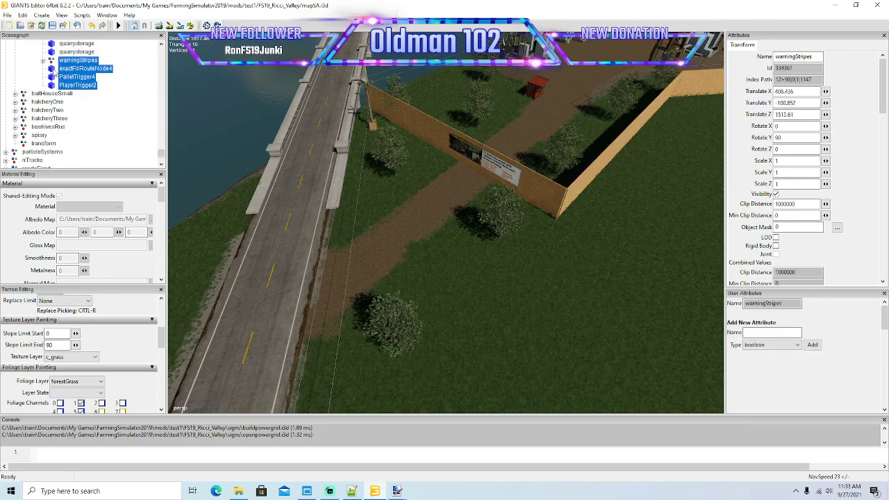
- Place the pasted warningStripes on the dirt path before the signs, at about Rotate Y 43.37, Translate X -757.0 and Z 84.7
click(56, 62)
mouse_move(478, 268)
alt+mouse_down()
mouse_move(452, 264)
mouse_move(479, 272)
alt+mouse_up()
scroll(479, 273, up, 5)
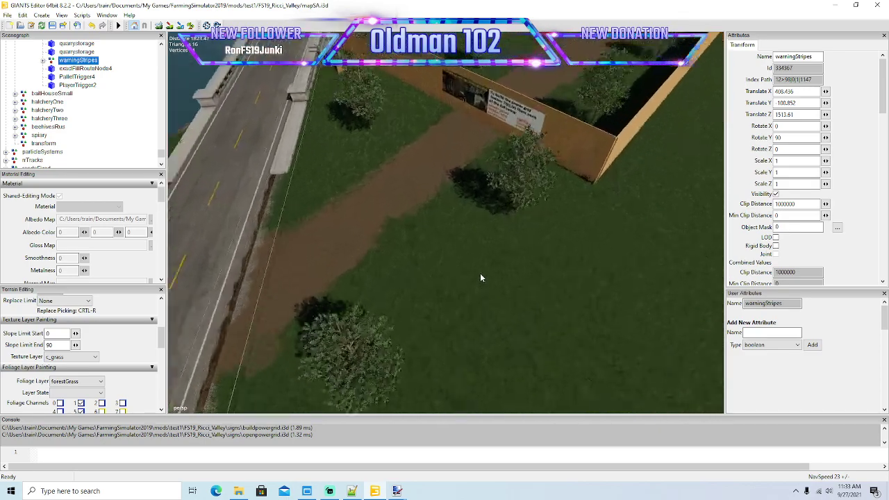
scroll(424, 243, down, 4)
click(23, 14)
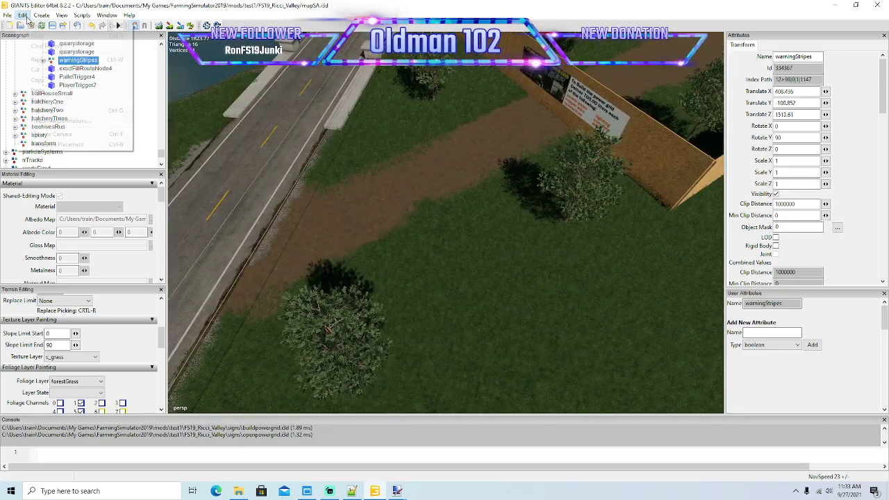
click(49, 145)
click(453, 174)
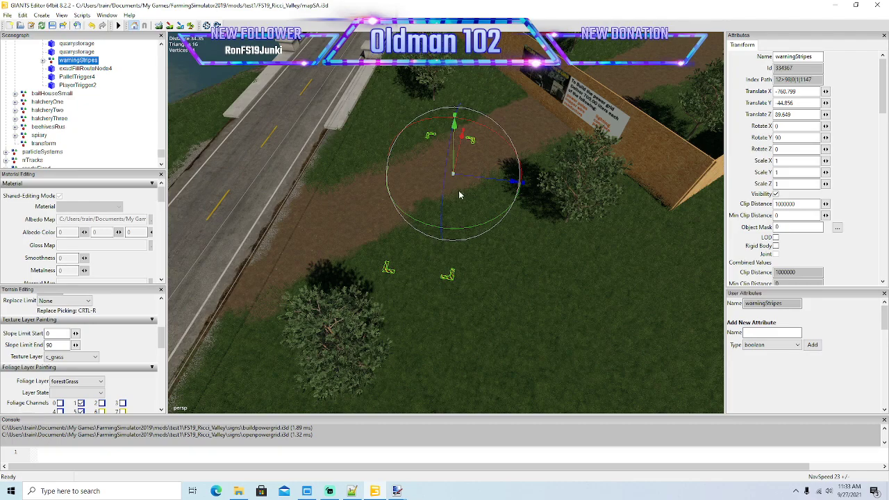
drag(481, 224, 424, 221)
drag(465, 171, 529, 182)
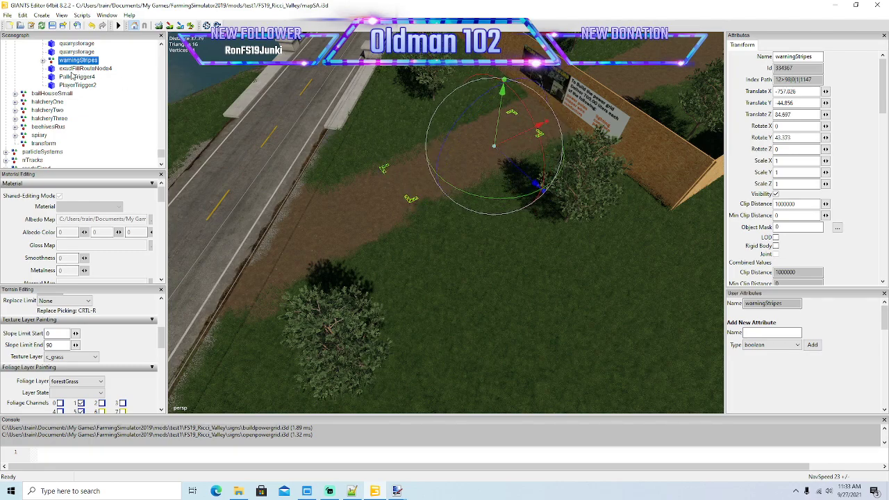
- Fit exactFillRouteNode4 between the warning stripes at about Rotate Y 45.1, Translate X -759.9, Y -47.38 and Z 85.8
click(51, 69)
click(22, 15)
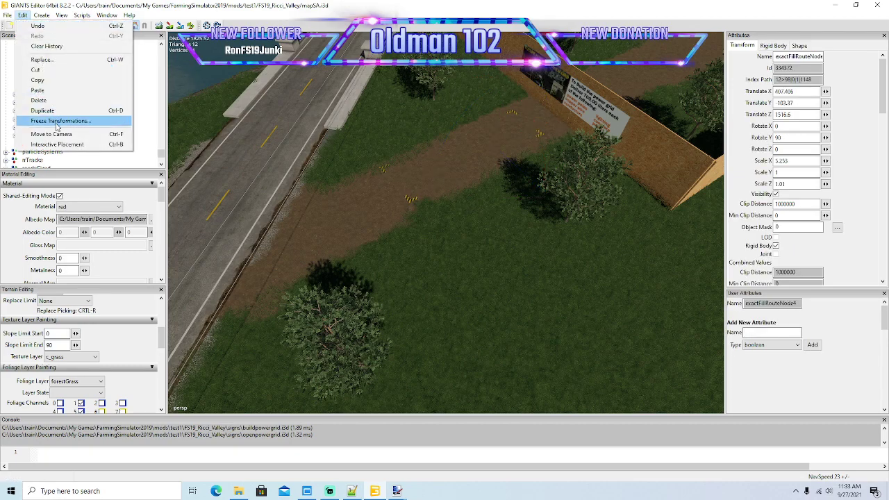
click(58, 144)
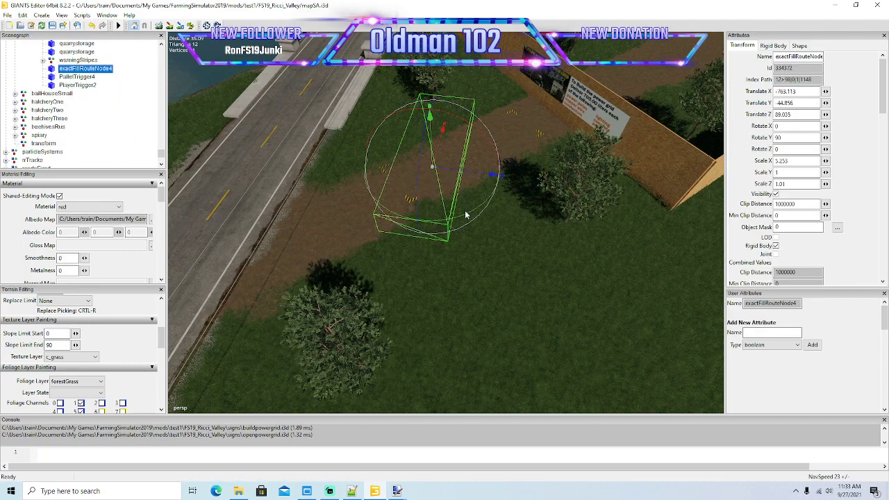
drag(465, 215, 485, 195)
scroll(471, 238, up, 5)
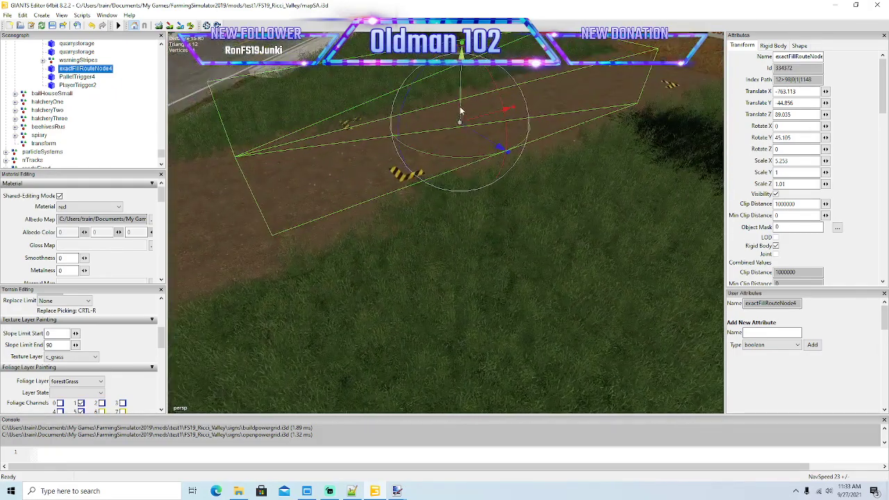
drag(461, 111, 465, 166)
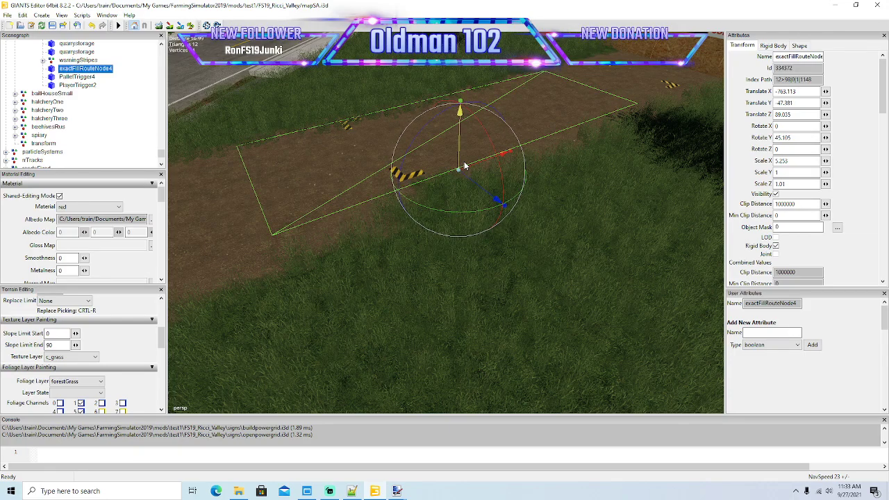
scroll(553, 167, down, 3)
alt+drag(553, 168, 537, 190)
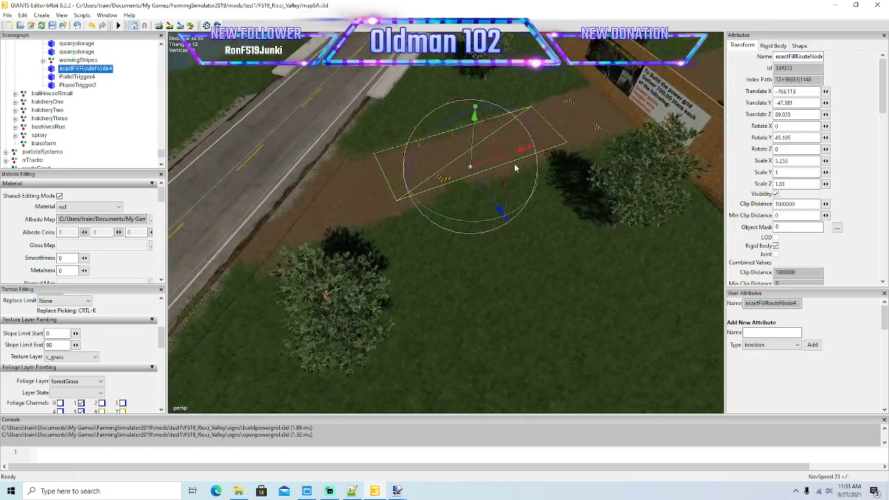
drag(512, 159, 558, 145)
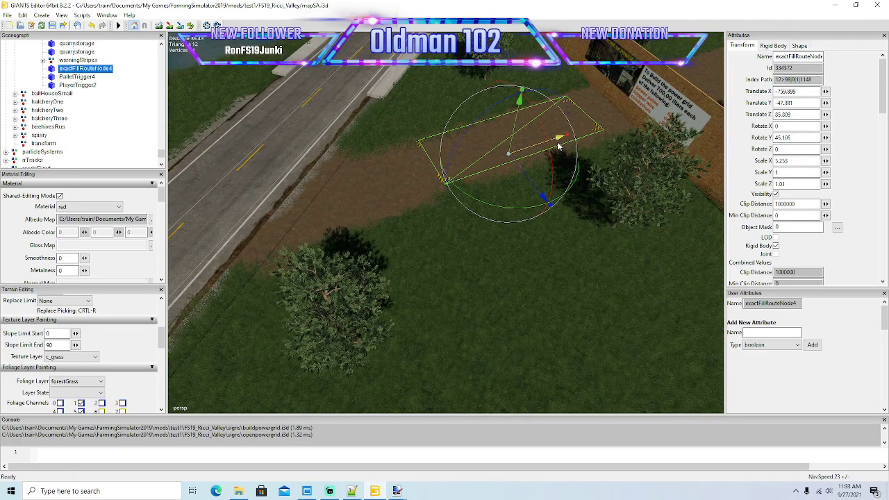
- Place PalletTrigger4 over the warning stripes area at about Rotate Y -42.51, Translate X -760.07 and Z 86.46
click(52, 77)
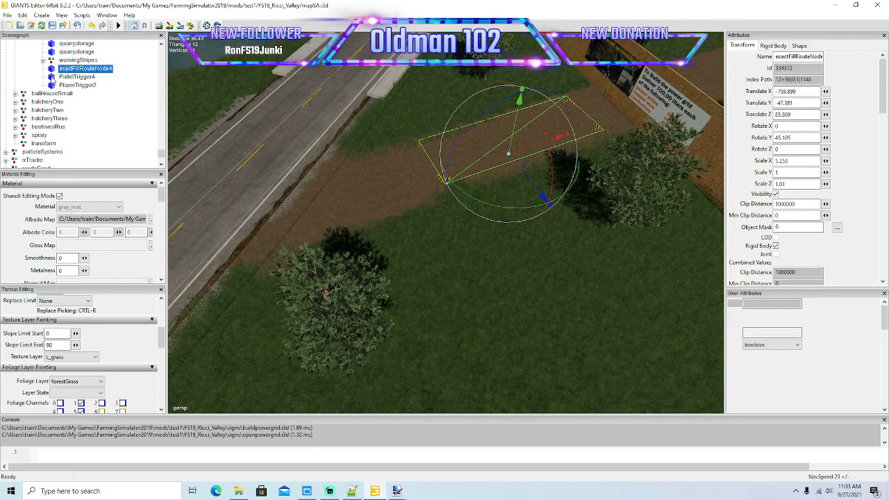
click(23, 15)
click(57, 145)
click(506, 148)
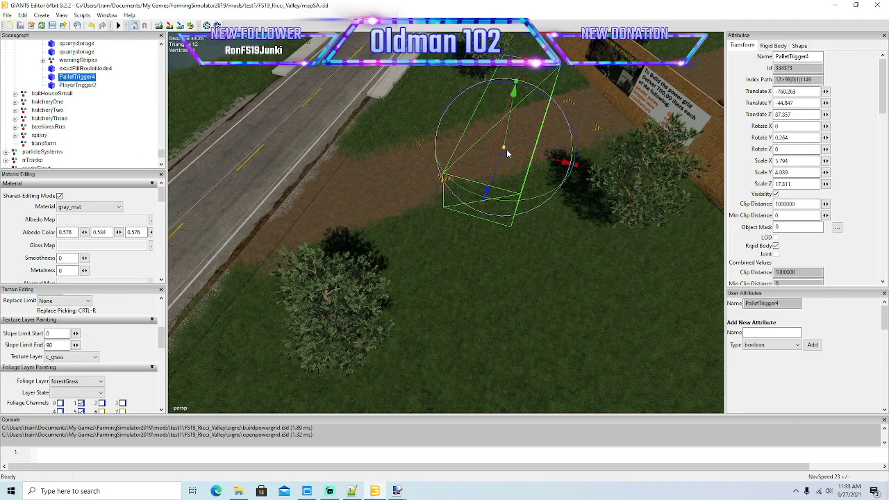
drag(495, 198, 475, 191)
mouse_move(484, 159)
mouse_down()
mouse_move(501, 151)
mouse_move(494, 154)
mouse_up()
drag(526, 165, 525, 166)
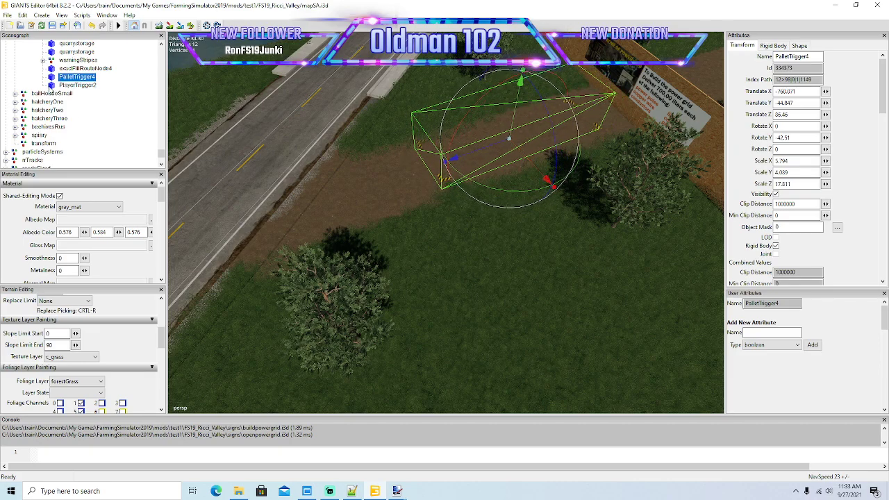
- Place PlayerTrigger2 in front of both signs at about Translate X -753.0, Z 81.6 and Rotate Y 39.47, widened to Scale Z 7.254
click(52, 85)
click(22, 15)
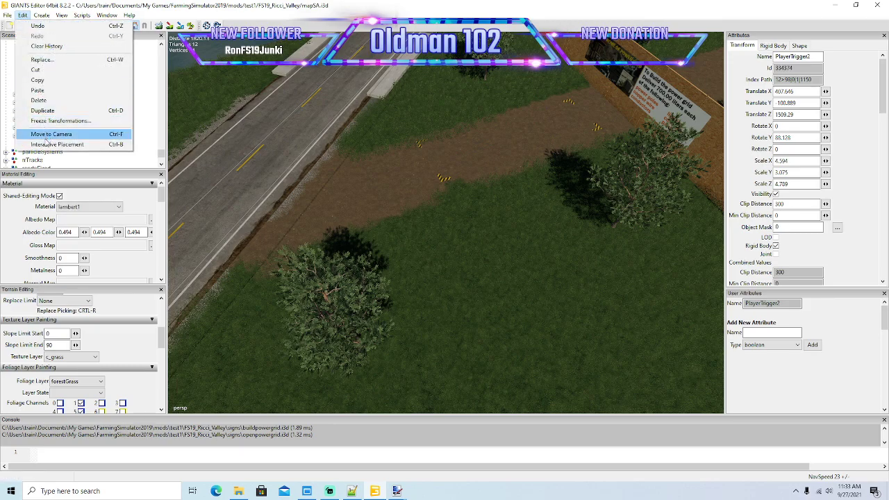
click(77, 133)
click(585, 281)
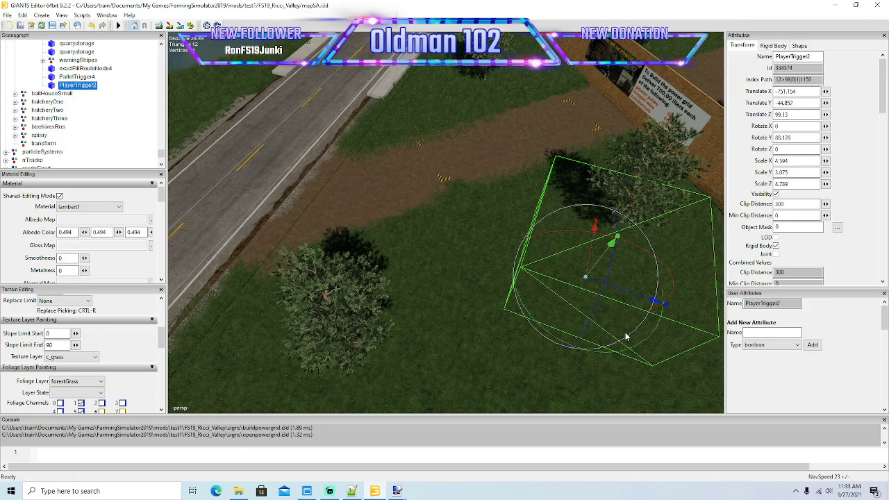
drag(623, 296, 575, 261)
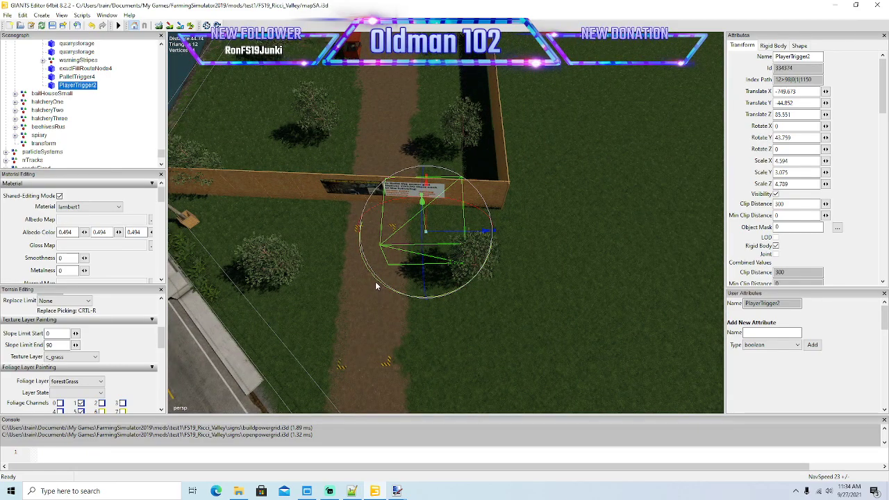
drag(377, 284, 375, 280)
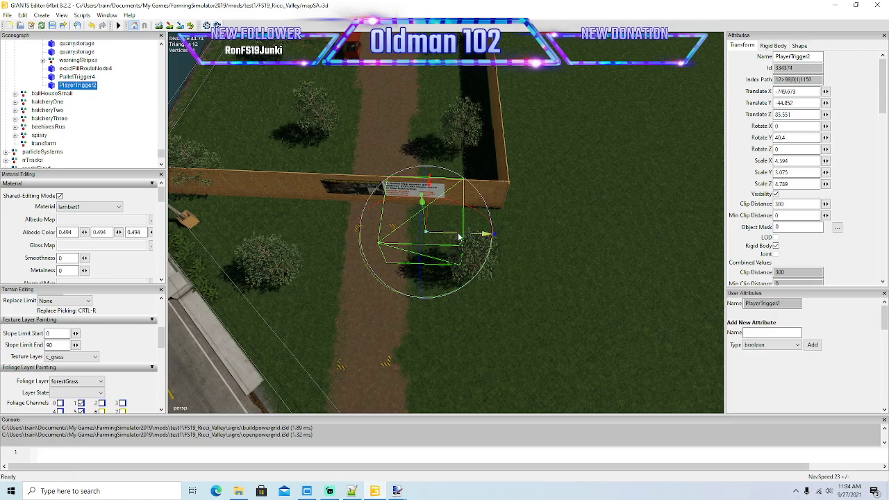
drag(458, 237, 435, 237)
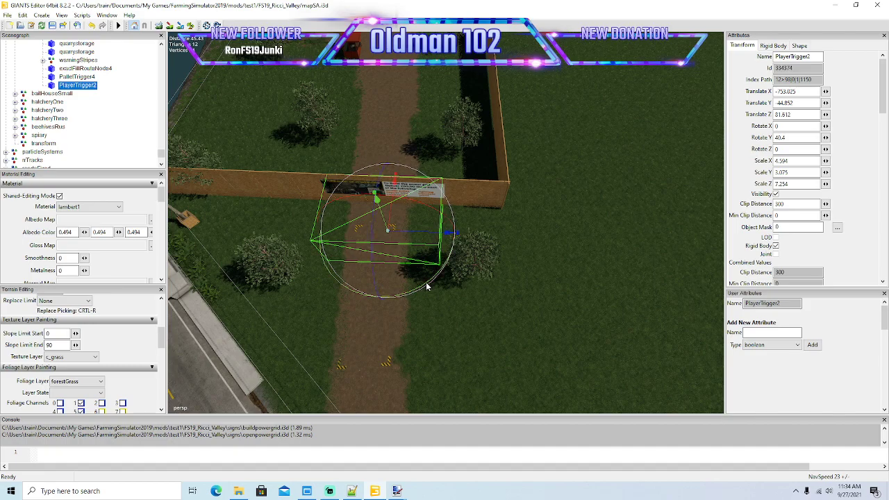
drag(427, 285, 372, 270)
scroll(375, 285, down, 4)
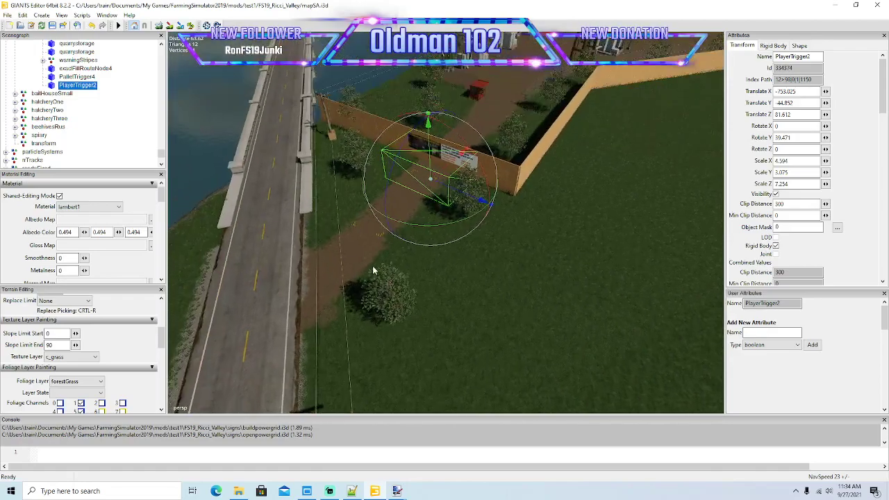
scroll(372, 267, up, 5)
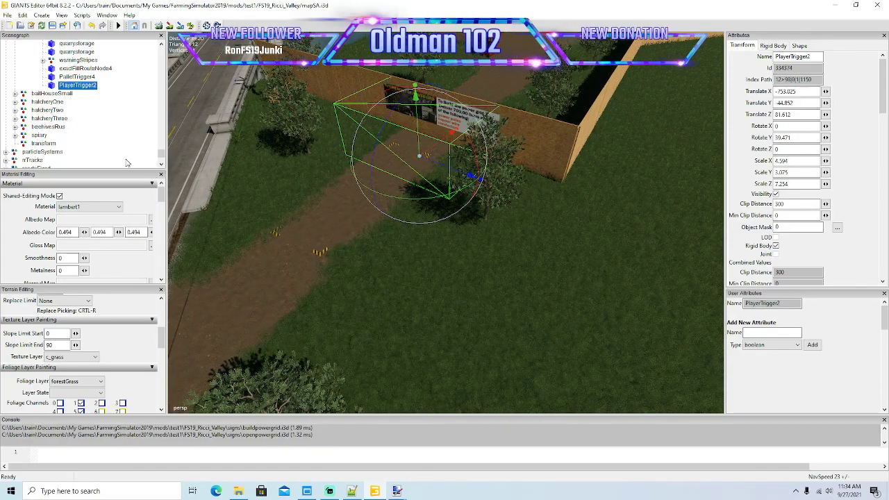
- Collapse the kfc group and the visibility and invisibility subgroups of dollarGeneral and powerGrid to expose dollarGeneral's gui_camera
click(426, 323)
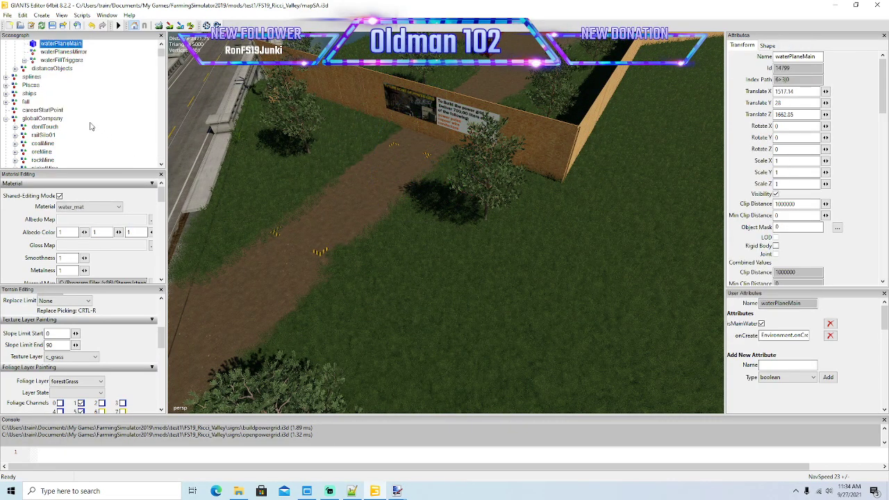
scroll(79, 131, down, 1)
scroll(79, 132, down, 10)
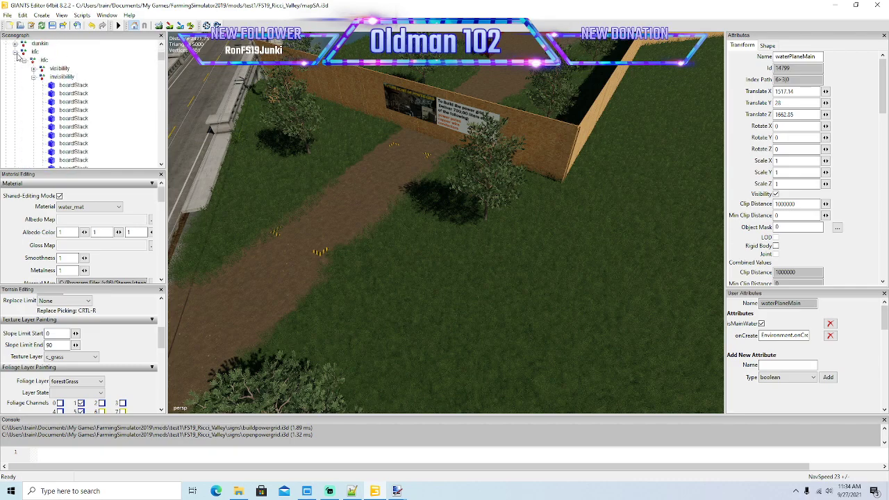
click(17, 53)
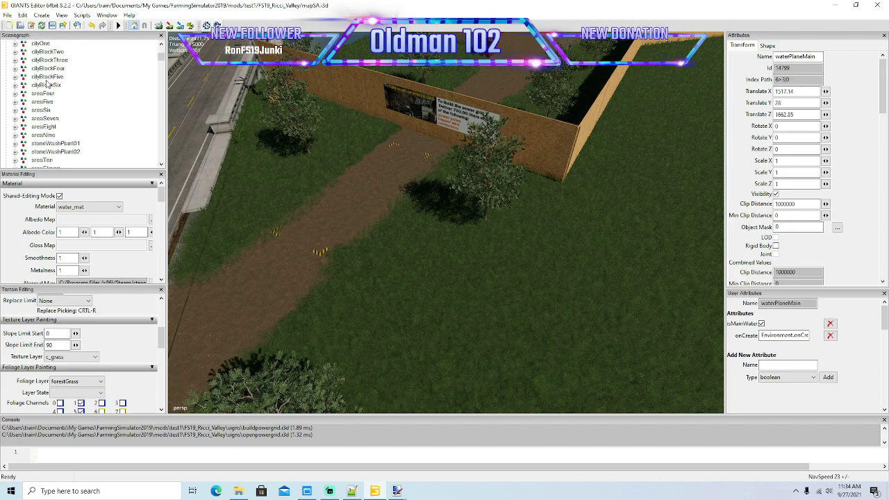
scroll(46, 83, down, 8)
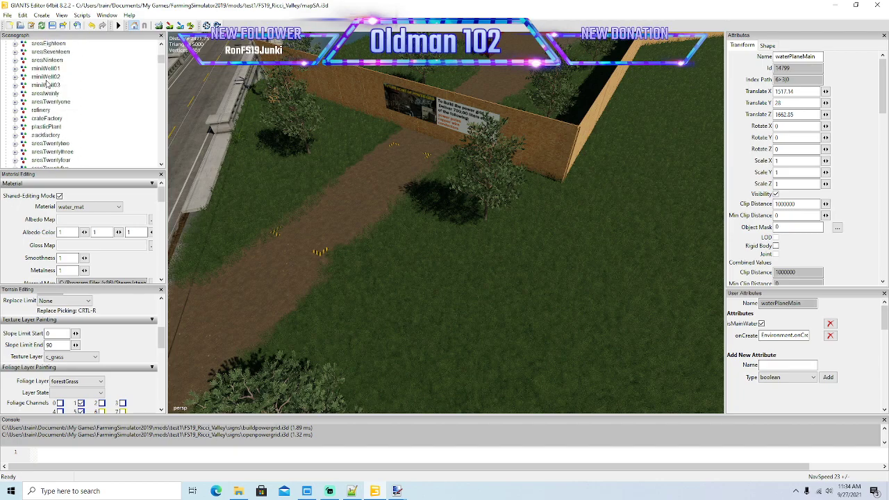
scroll(46, 82, down, 5)
click(33, 78)
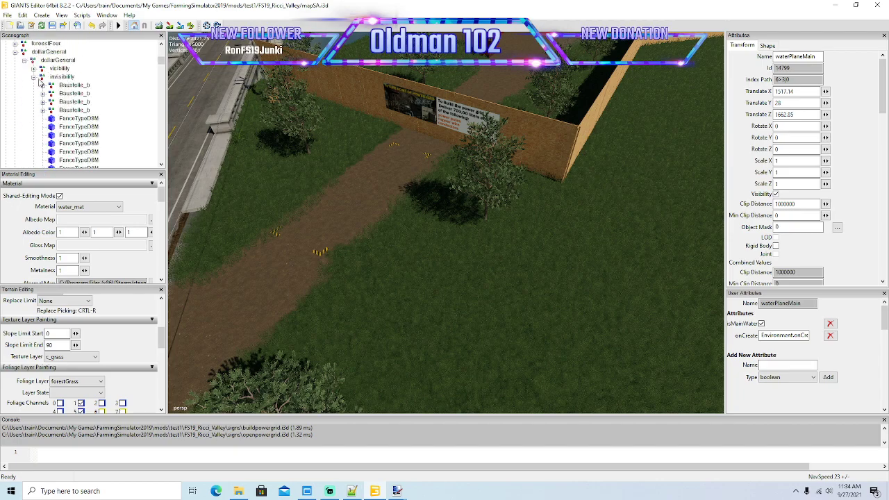
click(24, 60)
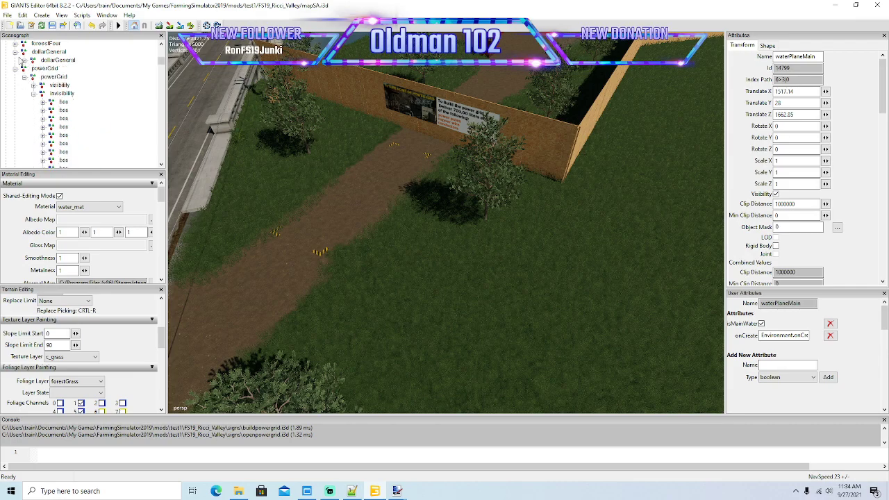
click(33, 93)
click(24, 60)
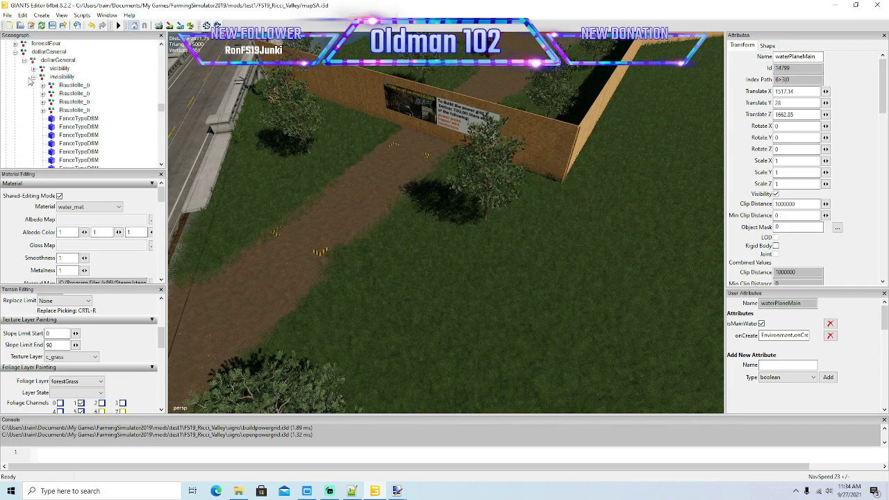
click(33, 76)
- Duplicate dollarGeneral's gui_camera and move the copy into the inner powerGrid group
click(64, 85)
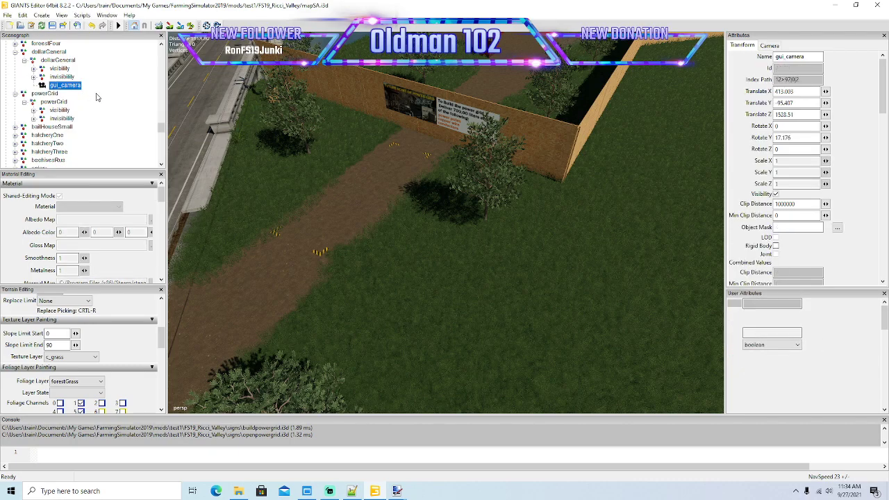
click(22, 15)
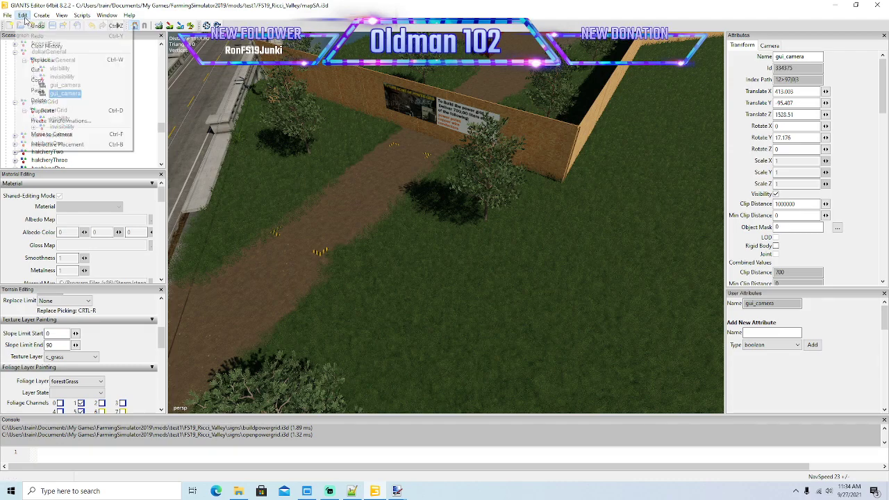
click(36, 70)
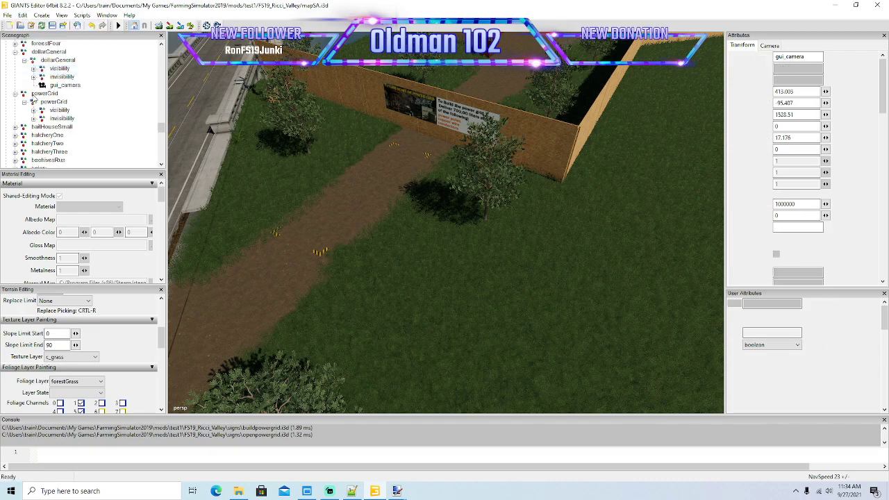
click(34, 102)
click(23, 15)
click(44, 90)
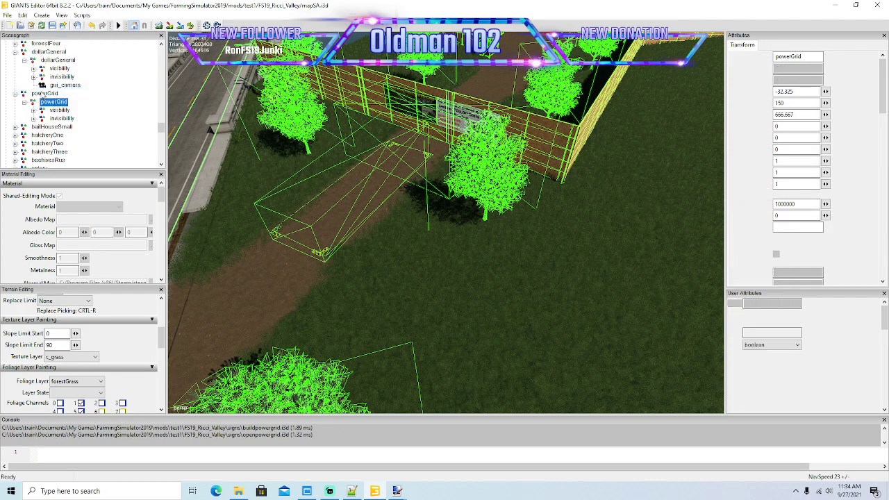
- Place the powerGrid gui_camera on the dirt path near the road at about Translate X -770.1, Y -44.9 and Z 96.4
click(22, 14)
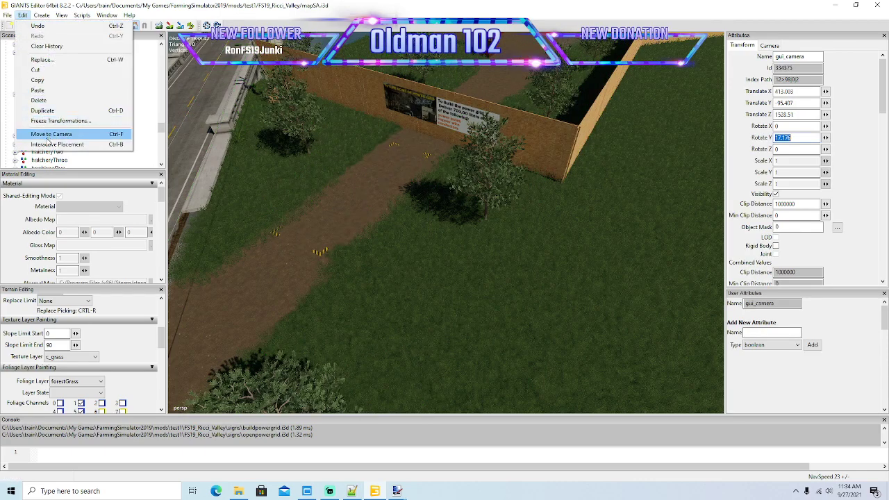
click(43, 134)
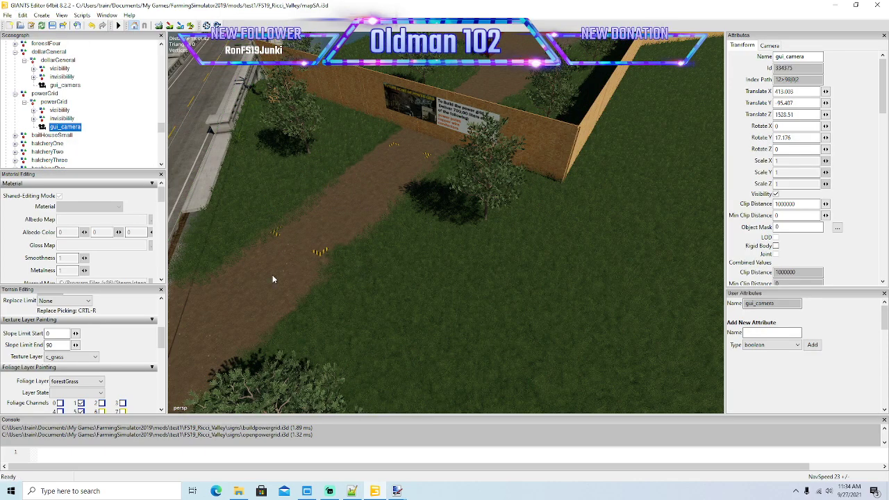
key(ctrl+b)
click(241, 294)
key(f)
scroll(340, 308, up, 3)
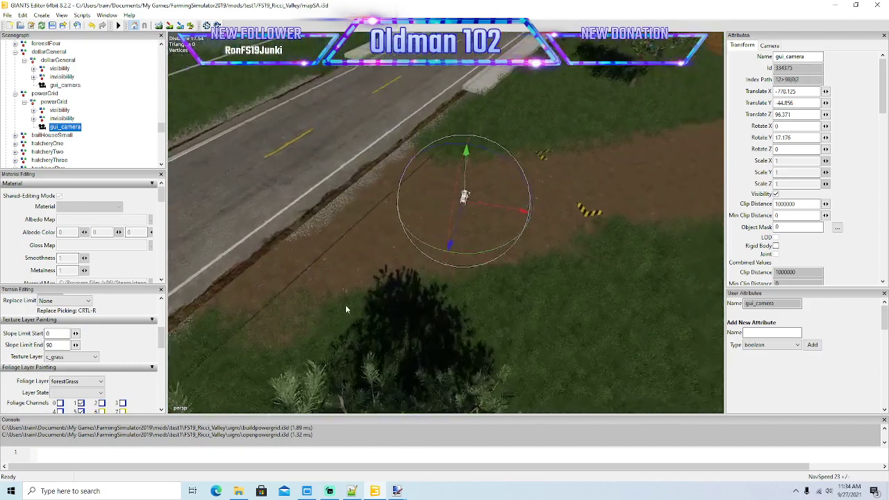
- Raise and turn gui_camera beside the dirt path to about Translate X -763.5, Y -38.0, Z 99.2 and Rotate Y -23.1
drag(486, 271, 463, 118)
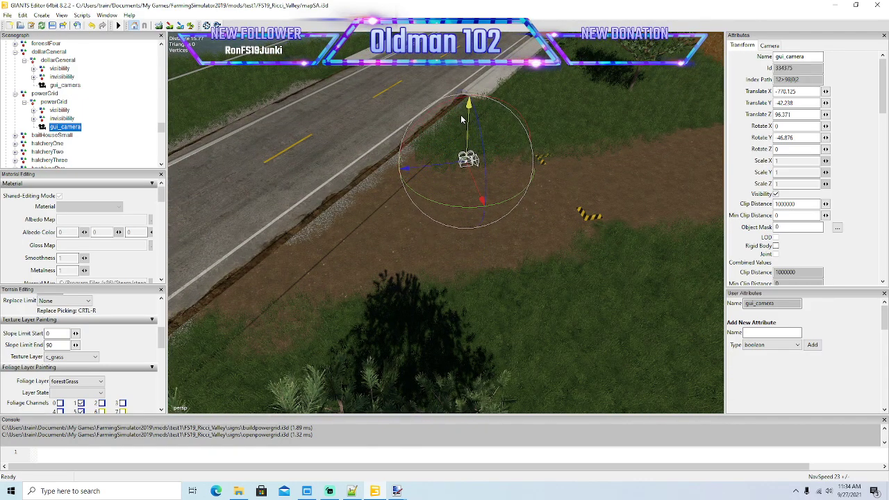
alt+drag(379, 142, 574, 156)
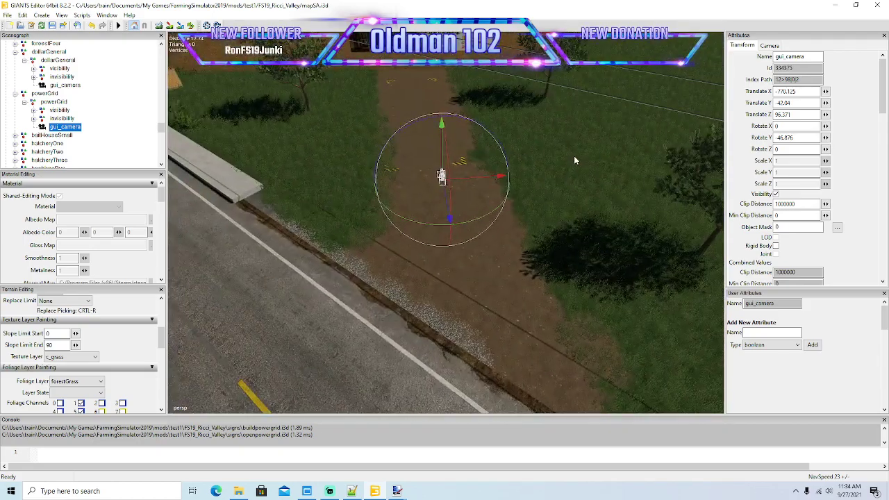
scroll(573, 156, down, 5)
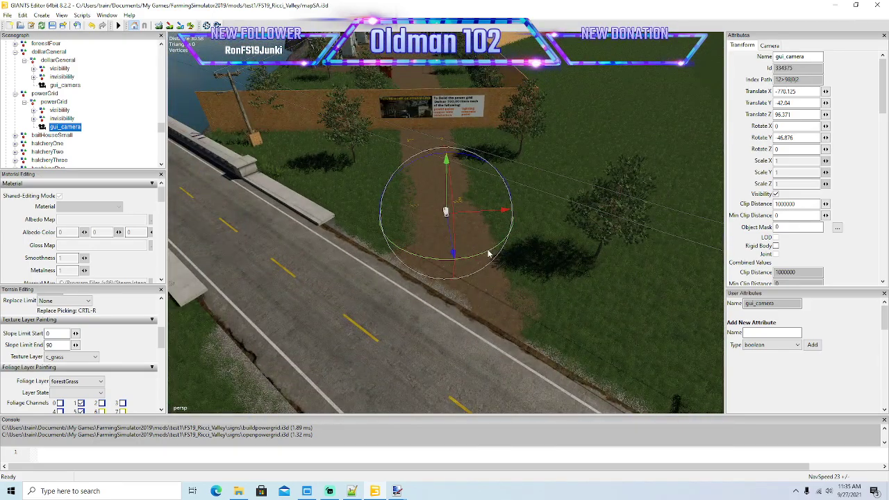
drag(486, 250, 533, 254)
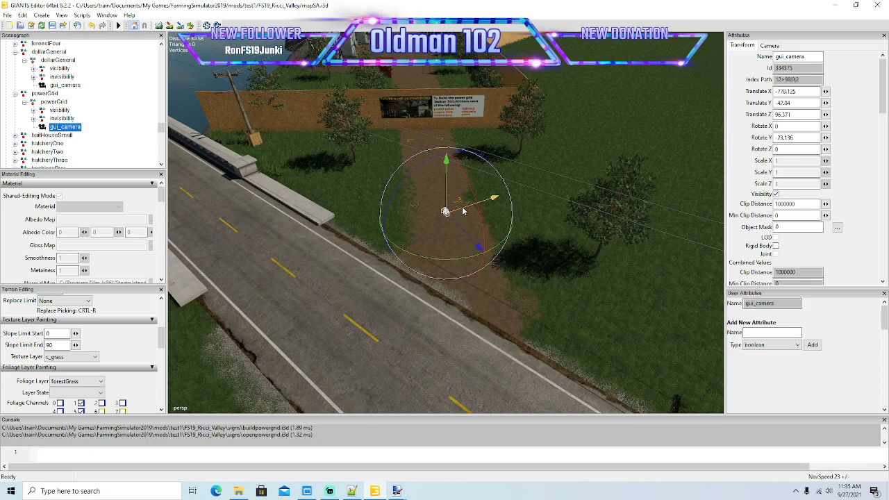
drag(465, 213, 519, 169)
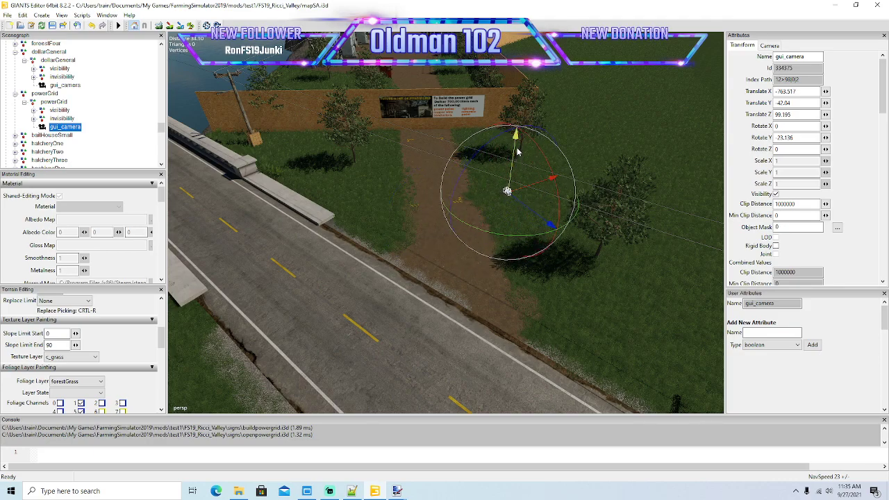
drag(515, 139, 514, 107)
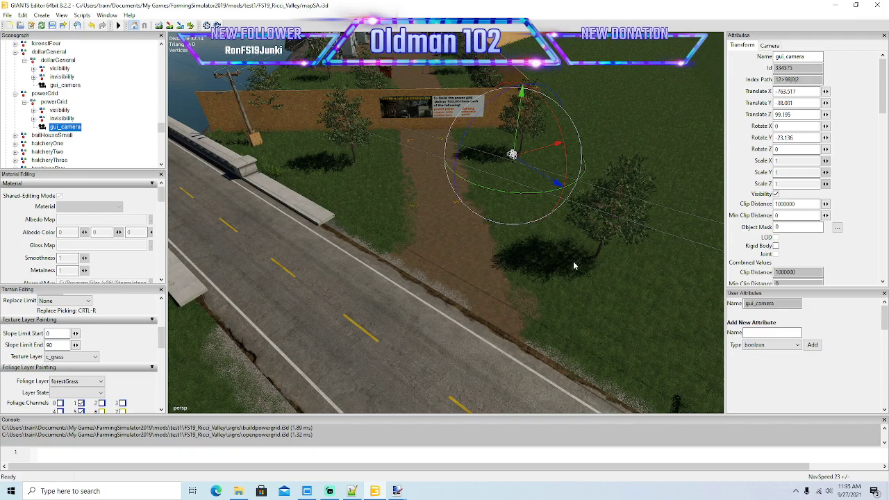
- Examine gui_camera's placement relative to the build site wall, dirt path, road and surrounding field from several distances
alt+drag(515, 311, 518, 307)
scroll(520, 302, up, 2)
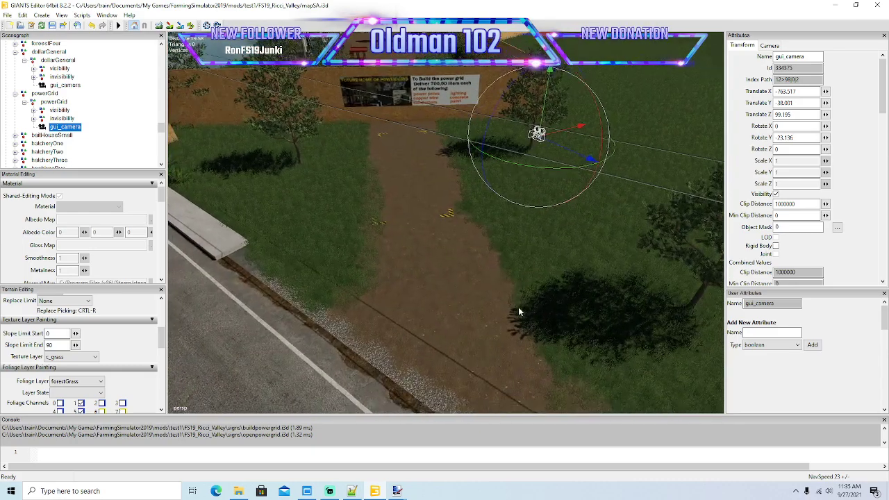
scroll(517, 307, down, 2)
scroll(518, 306, up, 5)
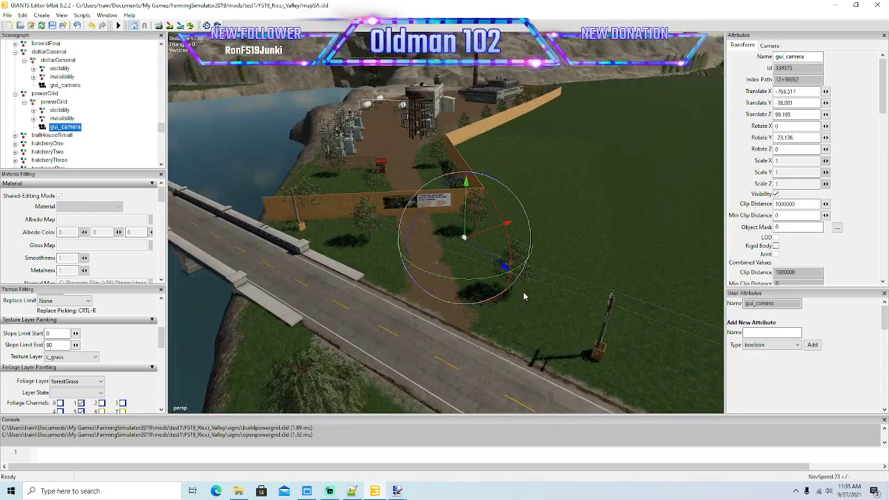
alt+drag(524, 294, 524, 293)
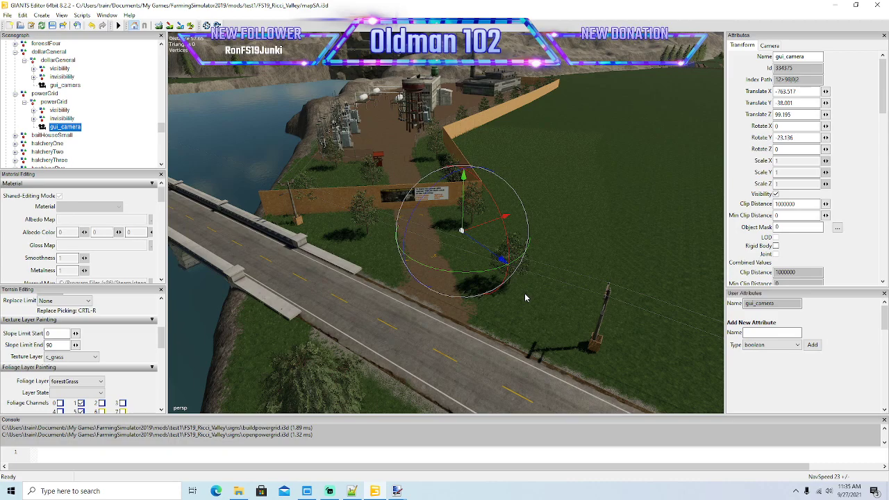
alt+drag(518, 335, 564, 336)
scroll(556, 358, down, 5)
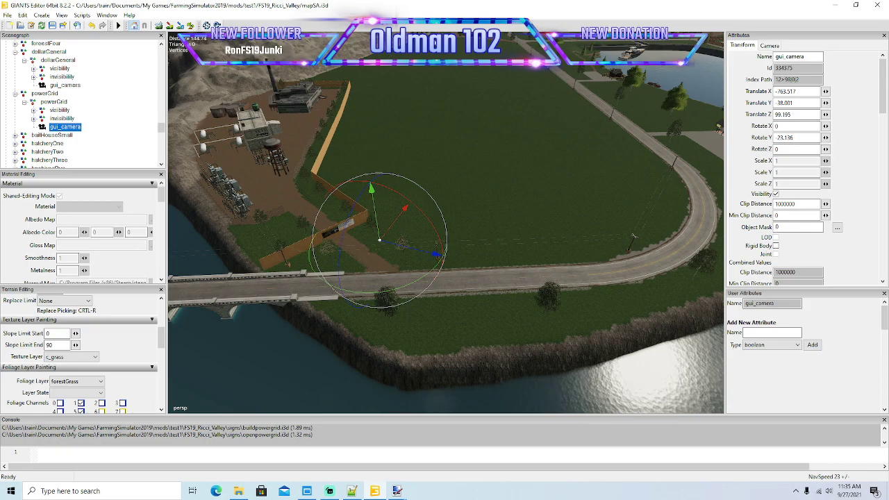
right_drag(511, 170, 529, 184)
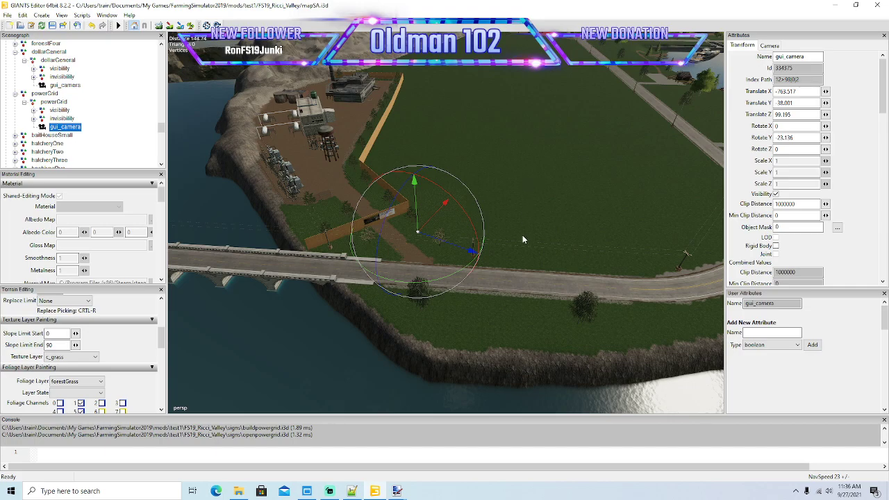
scroll(548, 273, down, 2)
alt+drag(548, 273, 532, 275)
scroll(532, 275, up, 2)
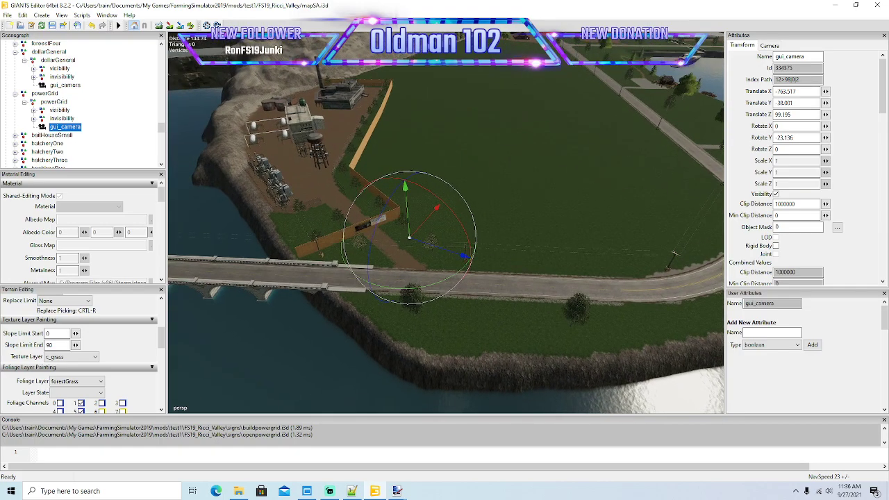
alt+drag(561, 194, 462, 193)
scroll(595, 188, up, 4)
scroll(520, 205, down, 3)
scroll(522, 194, up, 5)
scroll(459, 197, down, 4)
right_drag(463, 195, 469, 192)
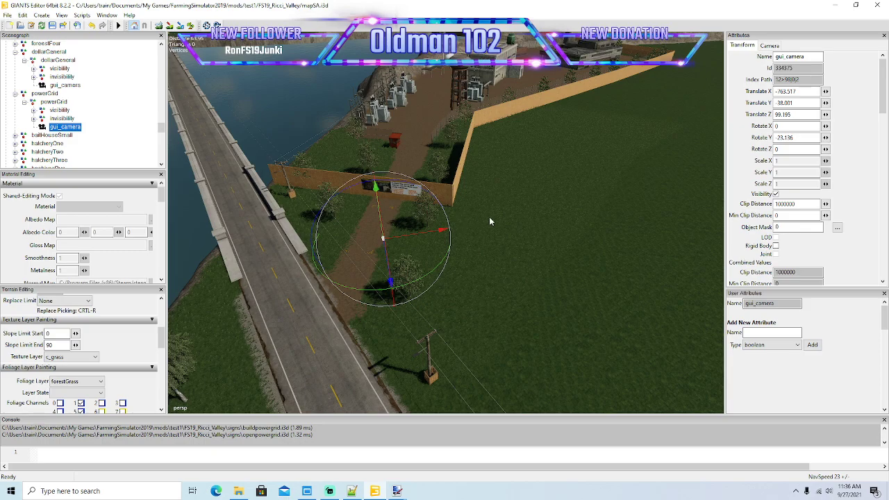
- Select the inner powerGrid group and inspect the extent of its wall, trees, power lines and buildings
click(52, 102)
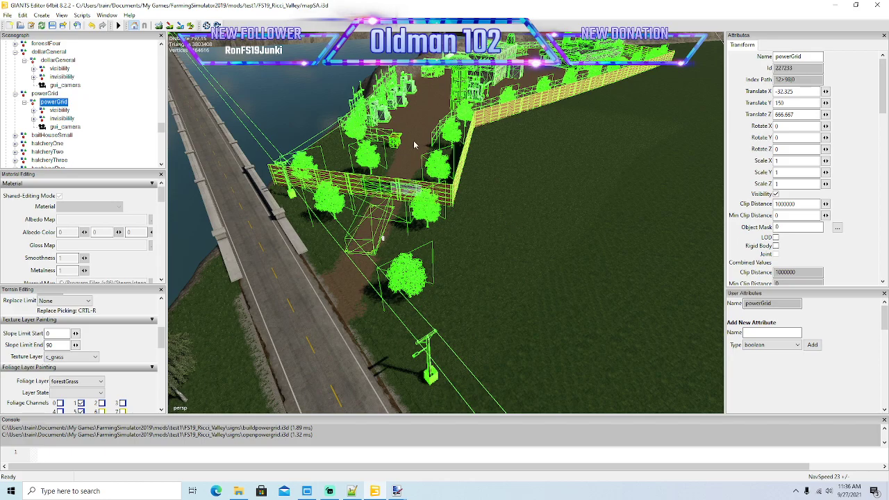
mouse_move(589, 221)
alt+mouse_down()
mouse_move(589, 233)
mouse_move(583, 214)
alt+mouse_up()
scroll(588, 233, down, 3)
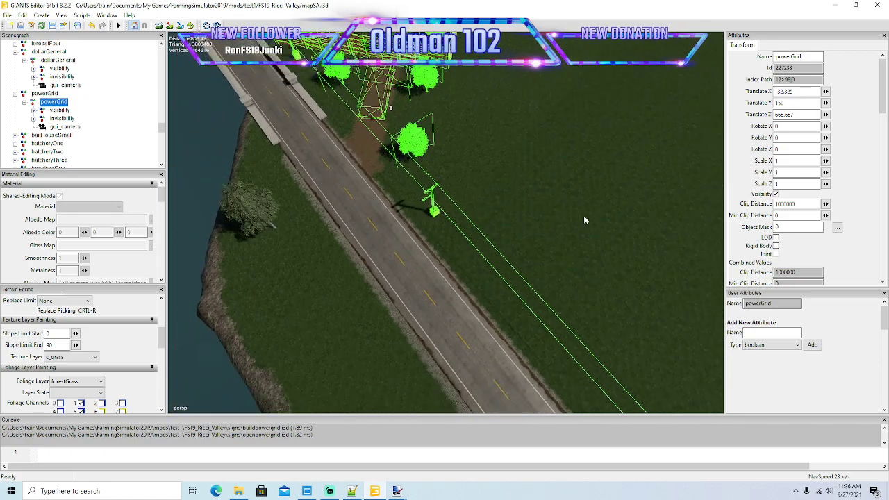
scroll(584, 214, down, 3)
scroll(583, 215, down, 8)
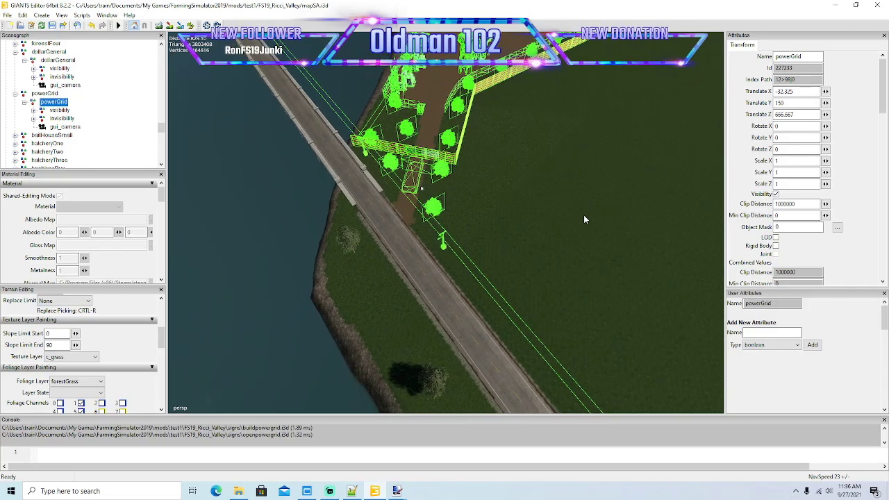
alt+drag(583, 214, 583, 196)
scroll(584, 201, down, 2)
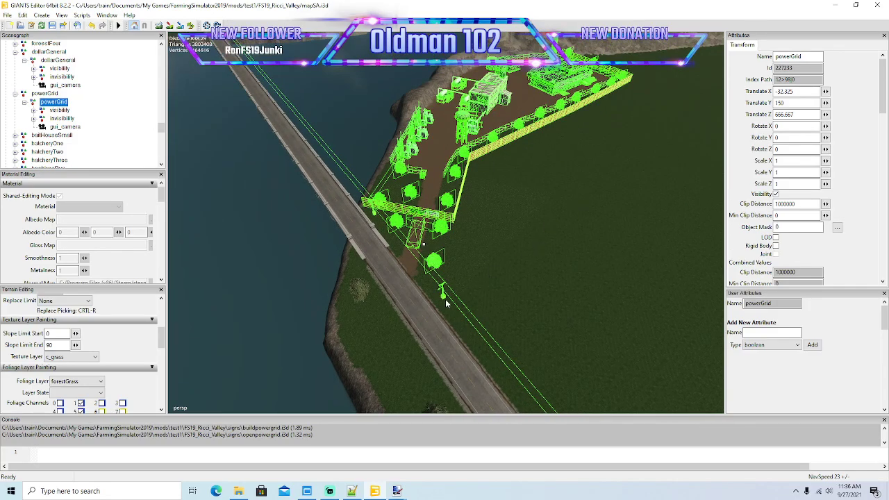
- Switch to Notepad++ and look up the central station entry, farmland id 25, and its bit numbers in mapSA_farmlands.xml
click(351, 491)
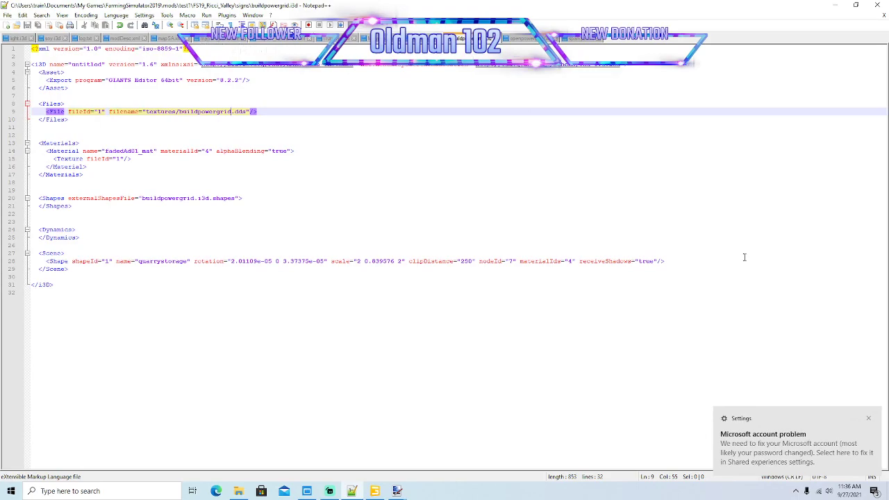
click(868, 418)
click(297, 39)
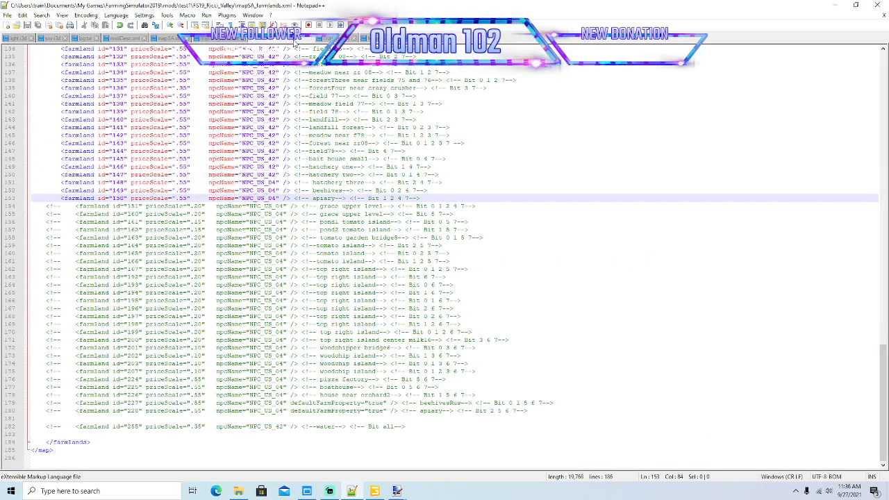
scroll(305, 153, up, 15)
scroll(308, 177, up, 20)
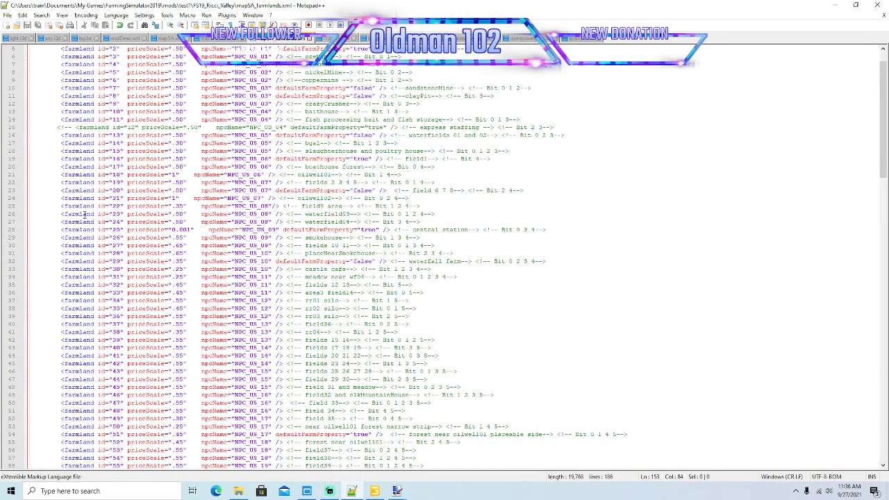
click(7, 231)
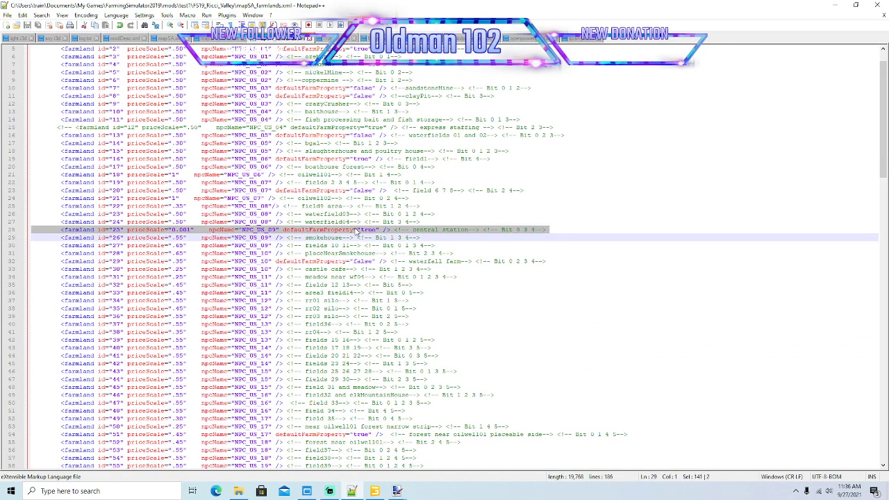
- In GIANTS Editor, set info layer painting to the farmland layer with channels 0, 3 and 4 enabled for value 25
click(835, 6)
alt+drag(583, 174, 615, 185)
scroll(619, 213, down, 3)
scroll(616, 195, down, 3)
scroll(617, 177, down, 3)
scroll(161, 337, down, 5)
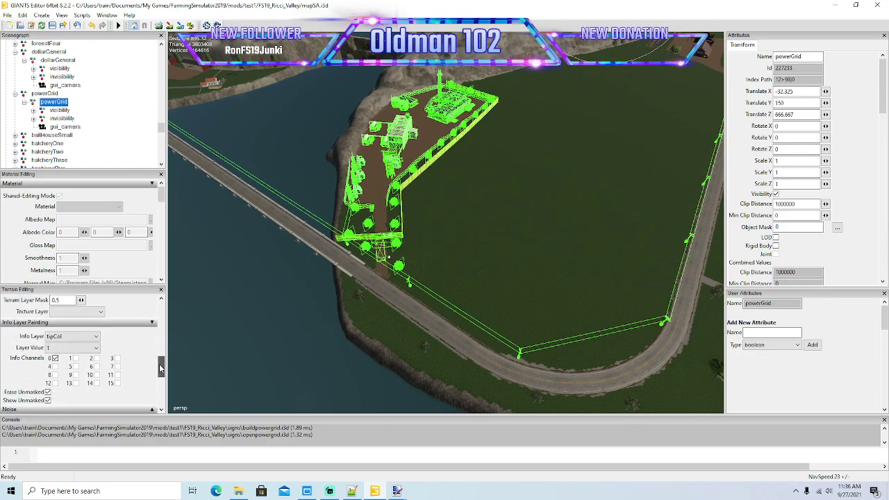
click(95, 308)
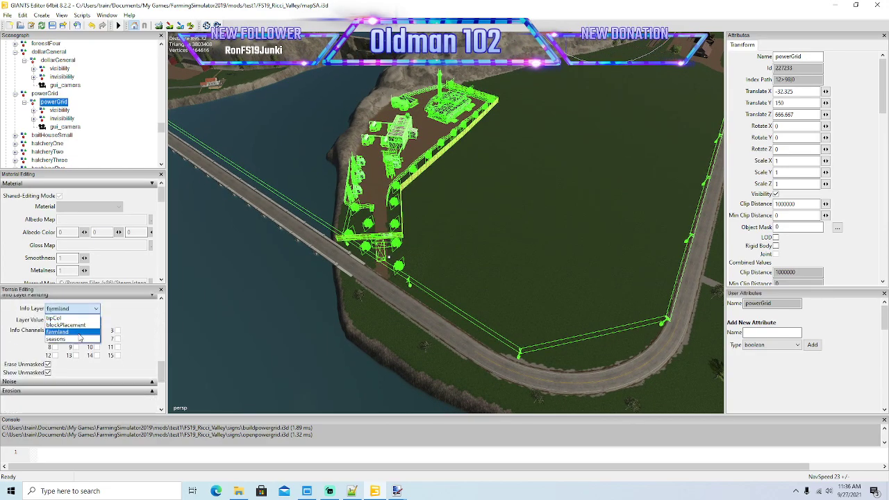
click(112, 335)
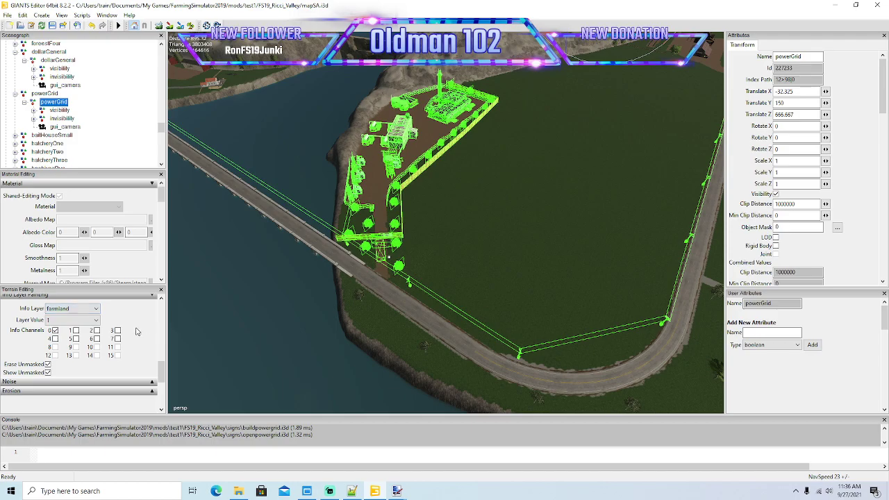
click(351, 490)
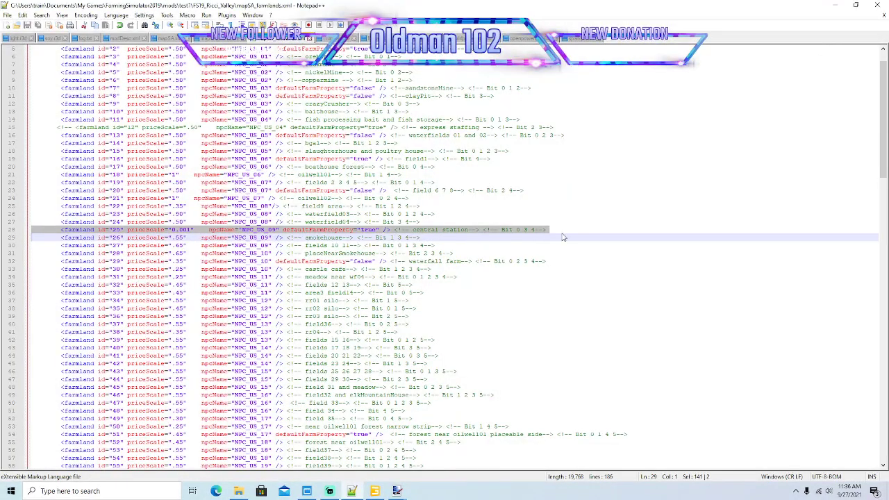
click(834, 5)
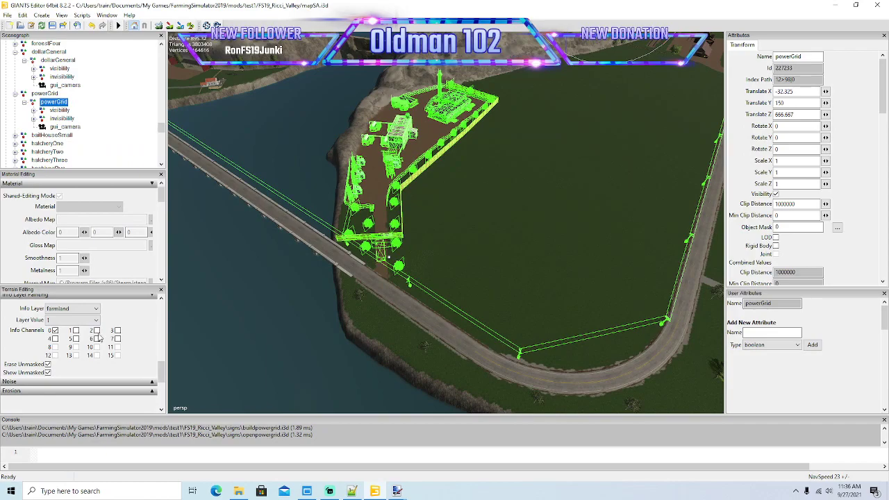
click(118, 331)
click(54, 339)
- Paint farmland value 25 over the whole power grid site, covering its buildings, wall and entrance down to the road
click(181, 25)
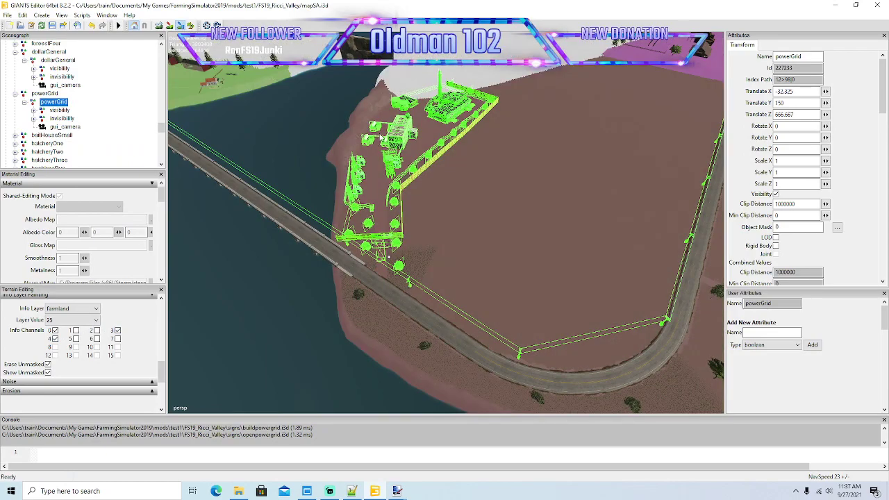
click(181, 25)
mouse_move(490, 190)
alt+mouse_down()
mouse_move(507, 232)
mouse_move(501, 204)
alt+mouse_up()
scroll(501, 215, down, 5)
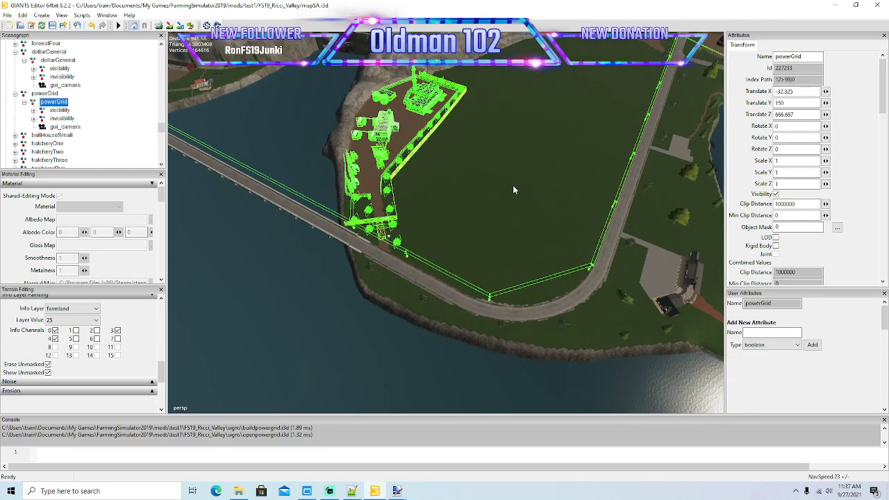
key(plus)
scroll(483, 133, down, 3)
right_drag(484, 131, 484, 93)
click(180, 26)
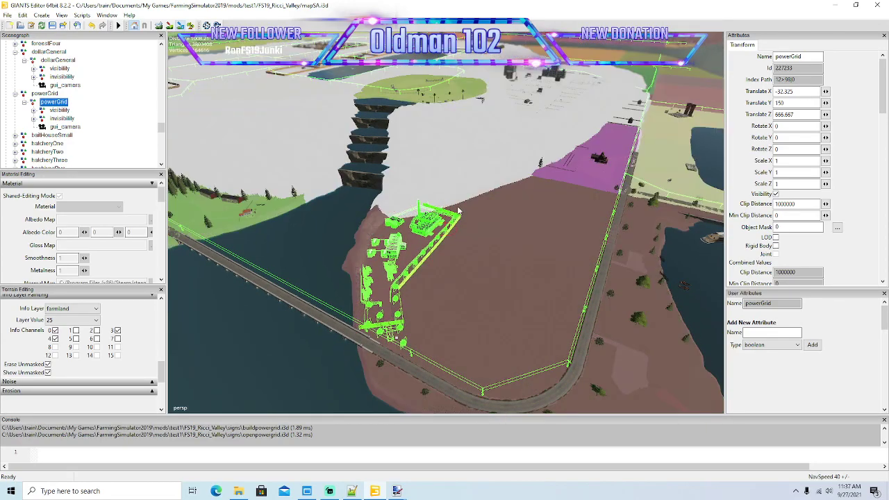
mouse_move(464, 195)
mouse_down()
mouse_move(445, 228)
mouse_move(471, 202)
mouse_up()
mouse_move(448, 236)
mouse_down()
mouse_move(419, 261)
mouse_move(404, 292)
mouse_move(395, 361)
mouse_move(360, 325)
mouse_move(350, 271)
mouse_move(372, 206)
mouse_move(368, 270)
mouse_move(377, 336)
mouse_up()
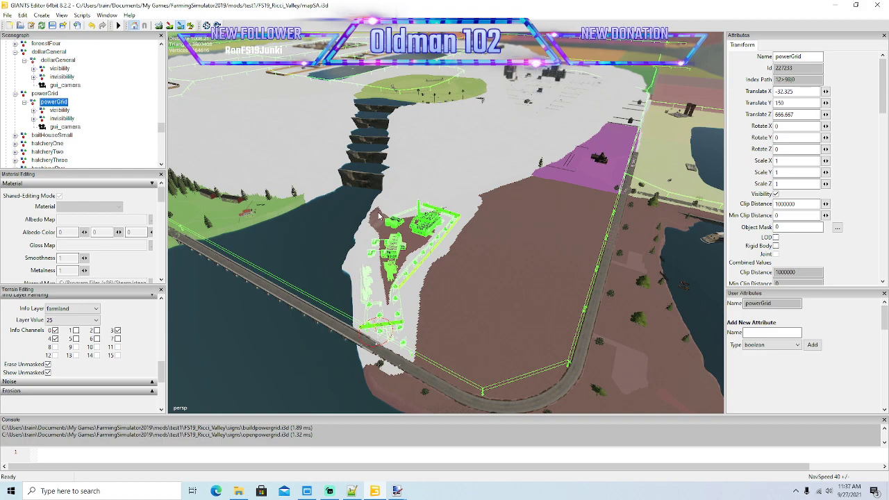
mouse_move(380, 215)
mouse_down()
mouse_move(388, 295)
mouse_move(400, 222)
mouse_move(402, 282)
mouse_move(411, 207)
mouse_move(415, 260)
mouse_move(448, 199)
mouse_move(431, 238)
mouse_move(445, 241)
mouse_move(487, 186)
mouse_up()
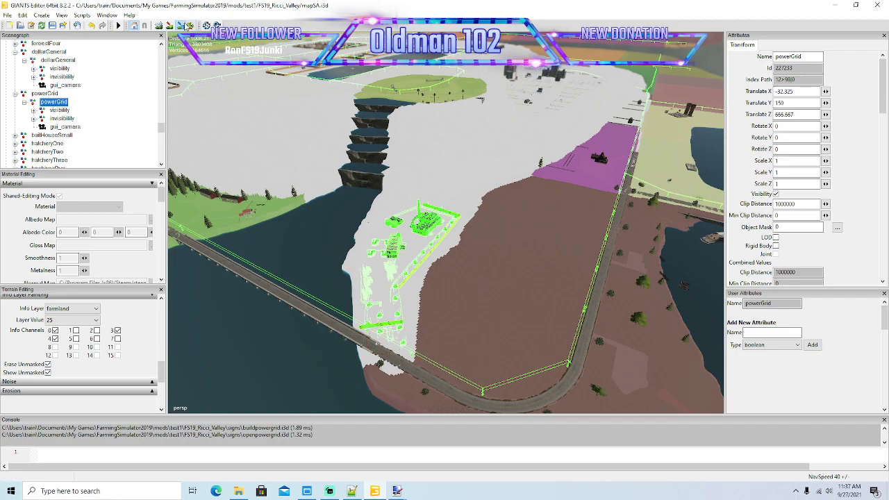
click(180, 25)
- Examine the power grid buildings and perimeter wall from the adjoining grass field with the powerGrid group deselected
alt+drag(492, 309, 502, 316)
scroll(503, 317, up, 3)
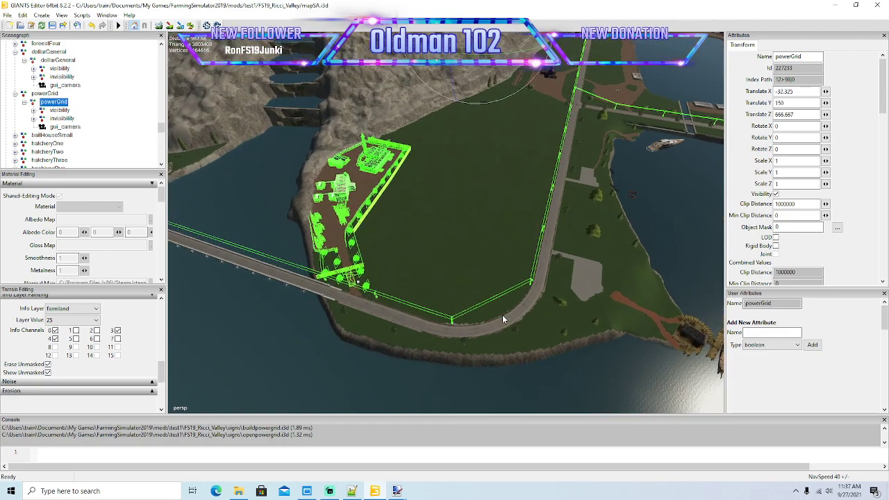
scroll(502, 315, up, 8)
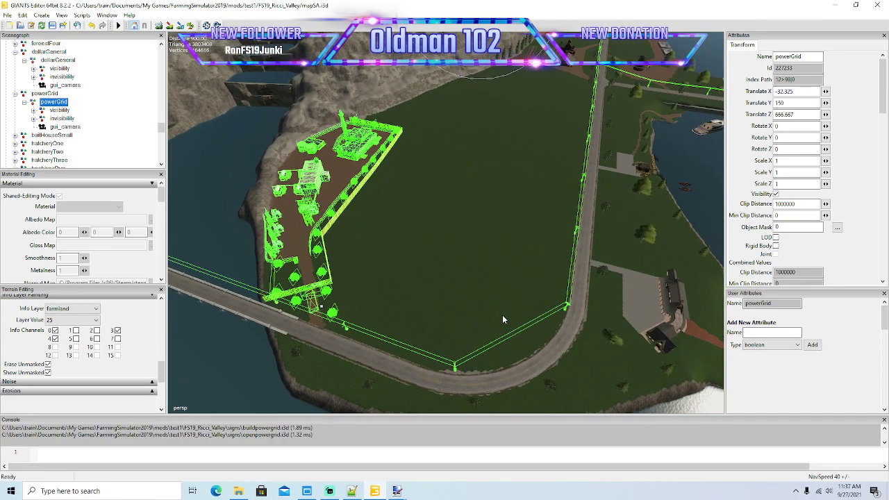
scroll(502, 315, up, 8)
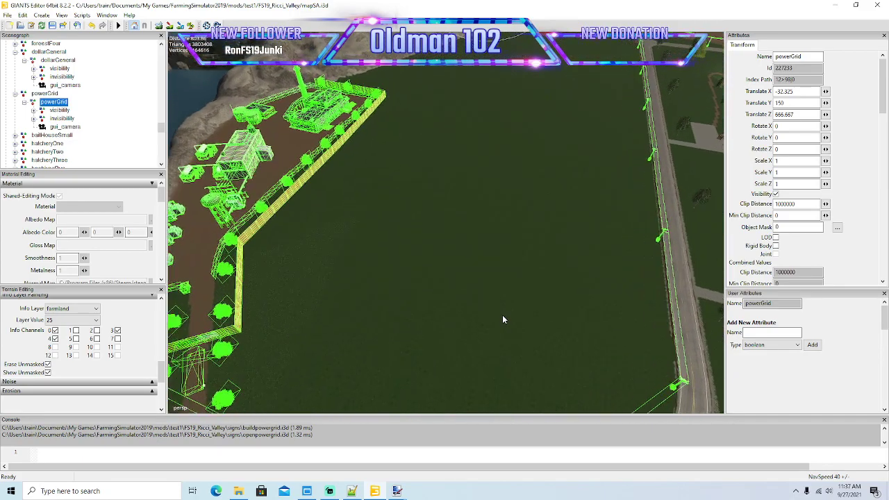
scroll(502, 315, up, 7)
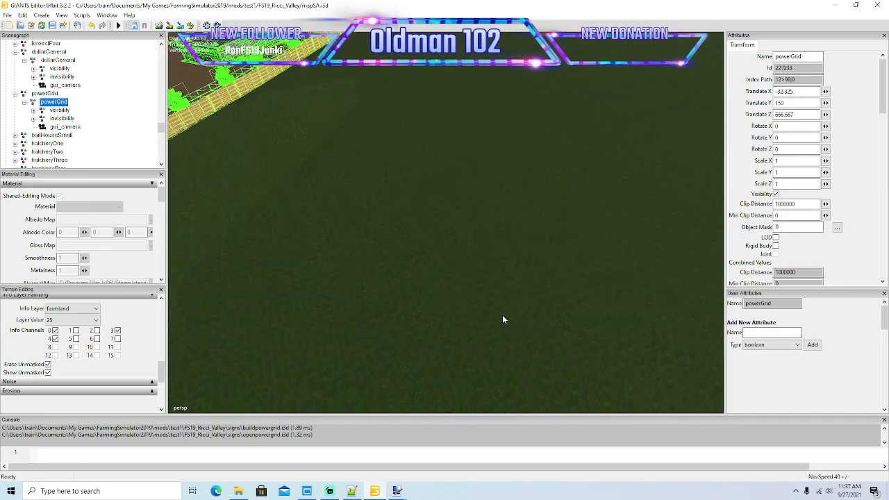
alt+drag(502, 314, 379, 297)
scroll(400, 284, down, 5)
click(387, 307)
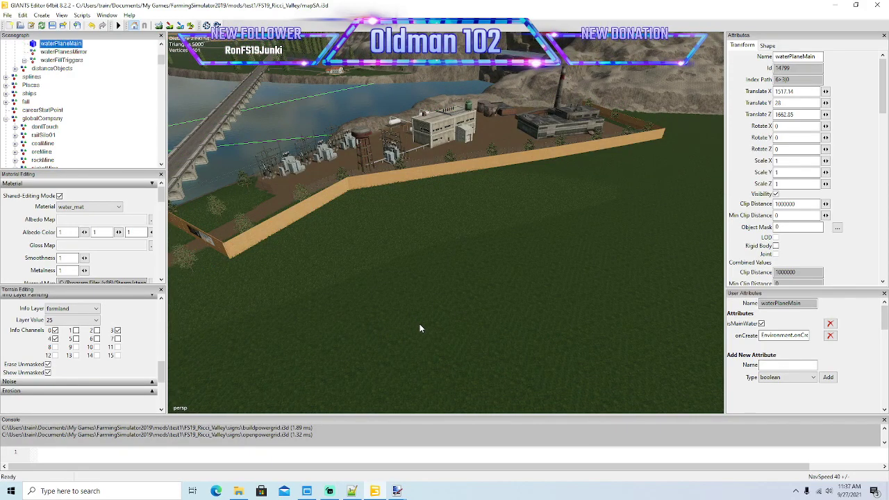
- In Notepad++, open l10n_en.xml and duplicate the farmOne text block directly below the original, separated by a blank line
click(329, 491)
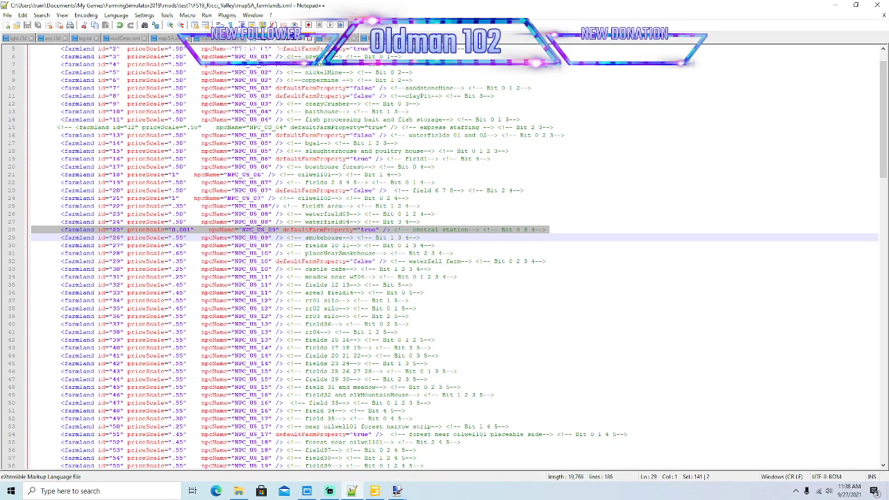
click(339, 38)
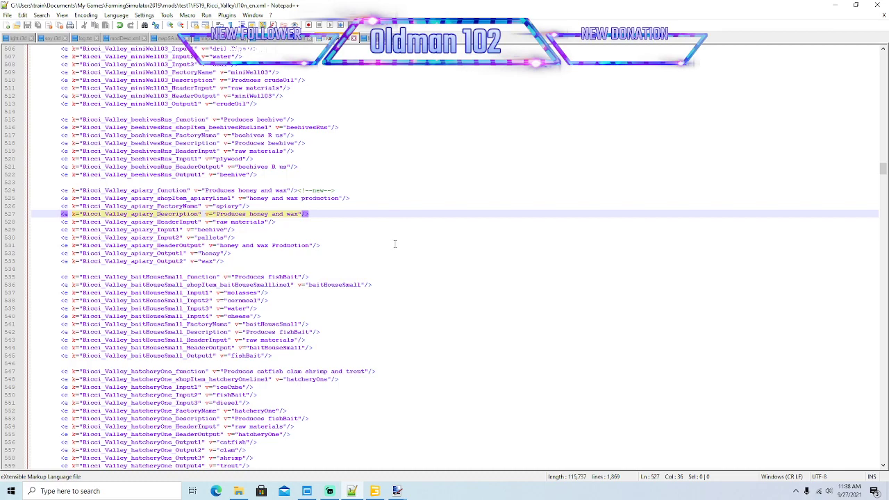
scroll(412, 273, up, 20)
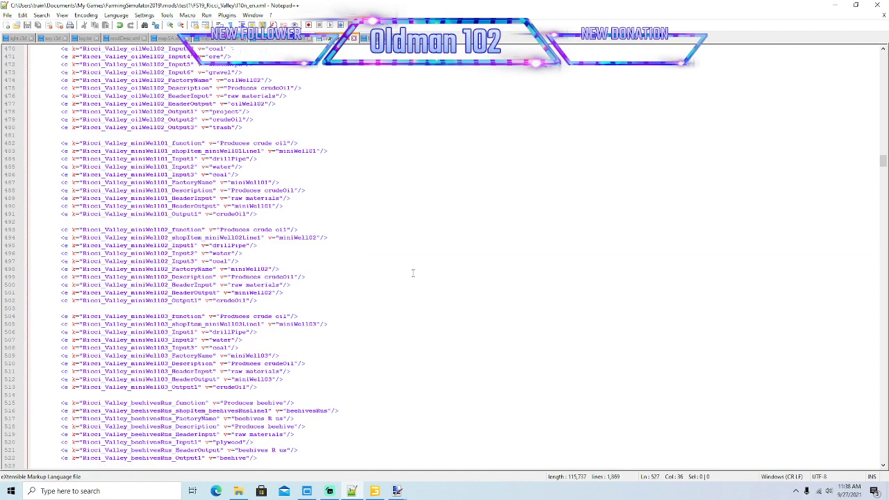
key(ctrl+z)
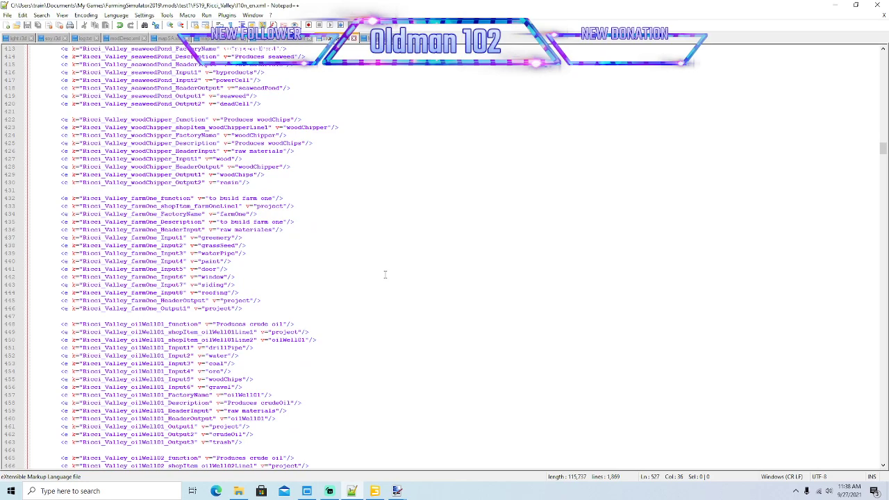
scroll(345, 256, down, 3)
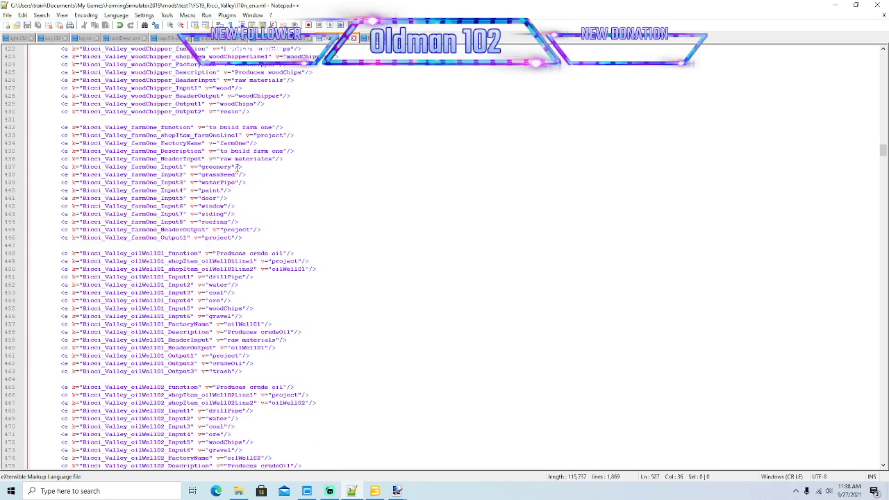
click(250, 237)
key(Return)
key(Return)
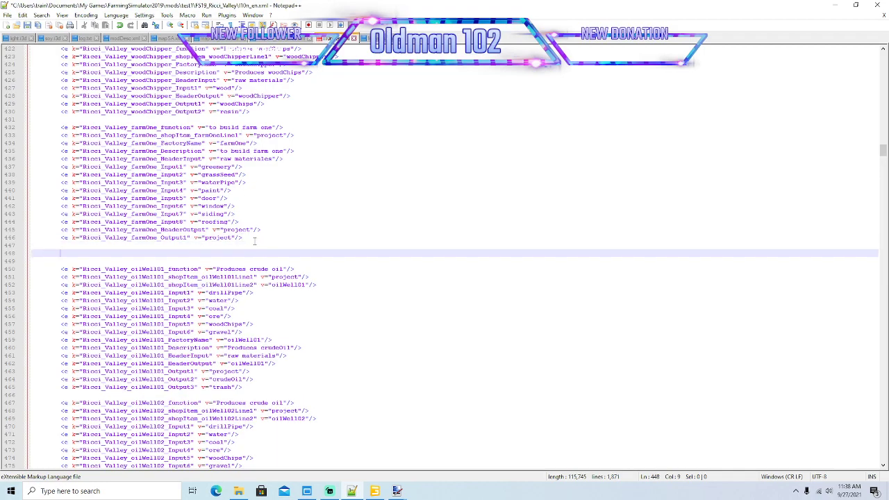
drag(244, 237, 29, 128)
key(ctrl+c)
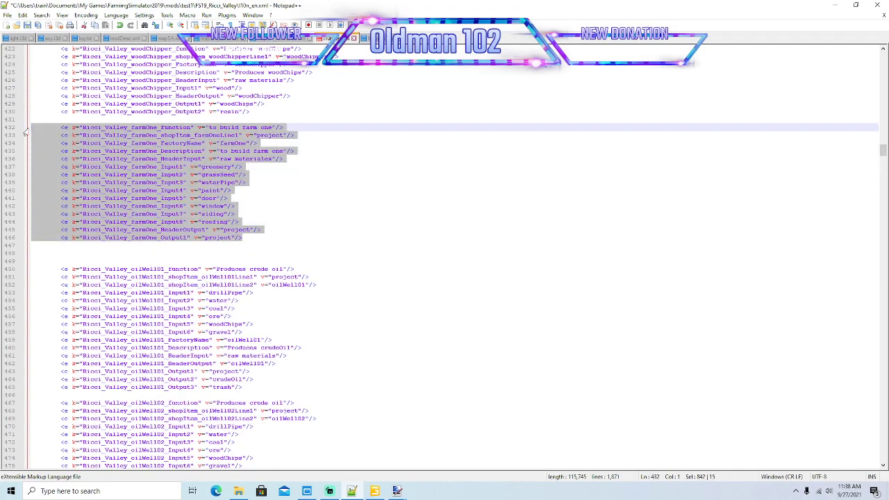
click(34, 254)
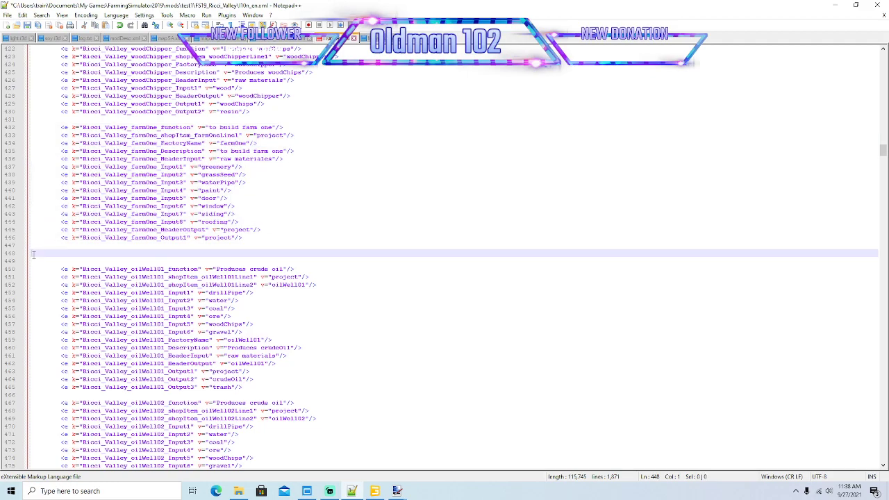
key(ctrl+v)
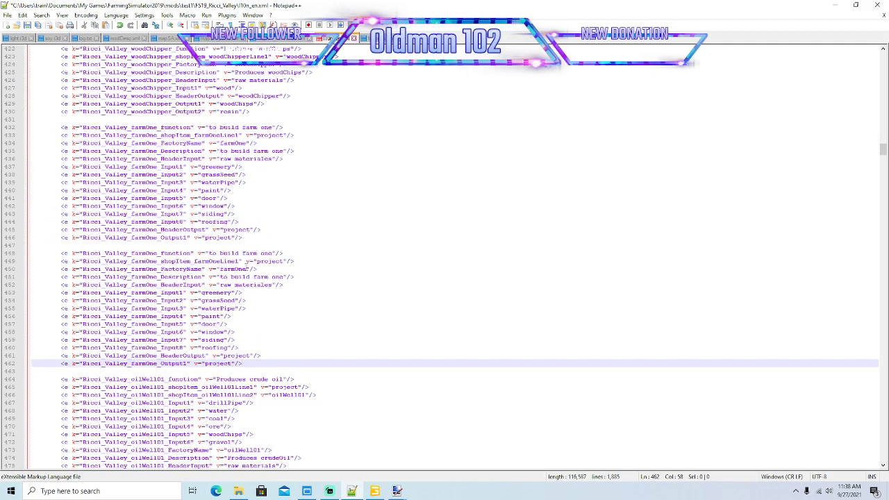
- Switch to GIANTS Editor, collapse the dollarGeneral group and check the exact name of the powerGrid group in the scene hierarchy
click(375, 490)
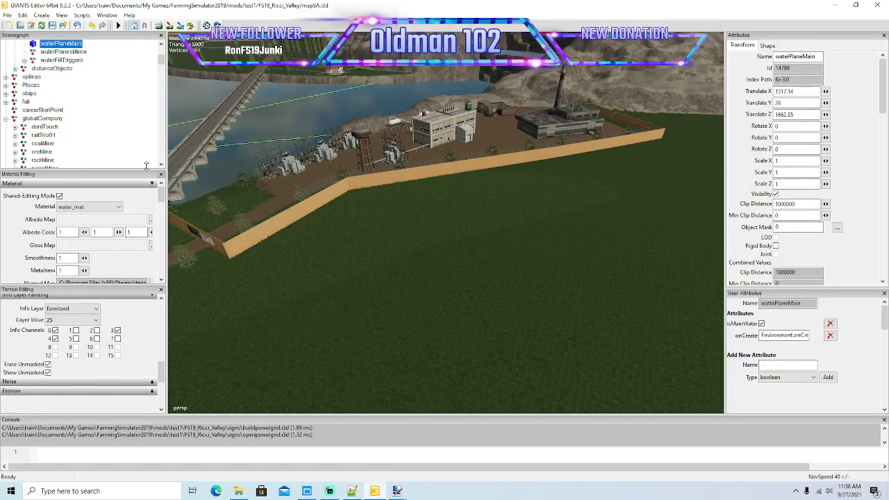
scroll(85, 125, down, 10)
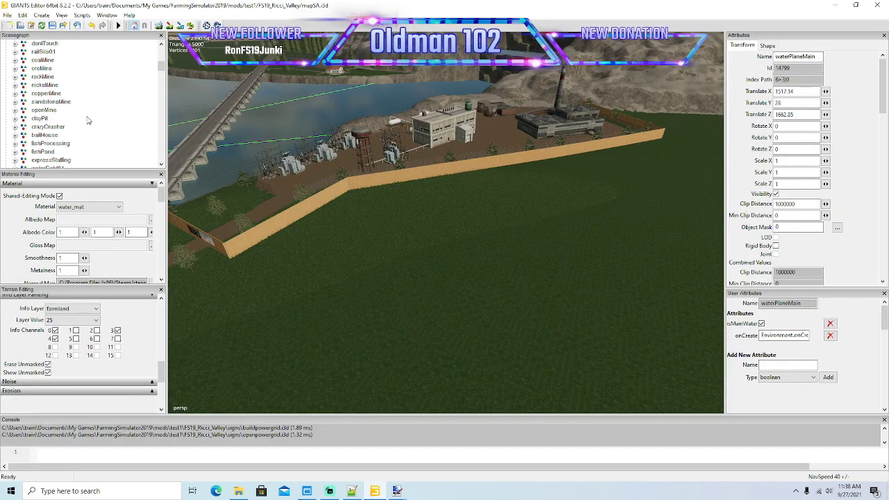
scroll(89, 121, down, 10)
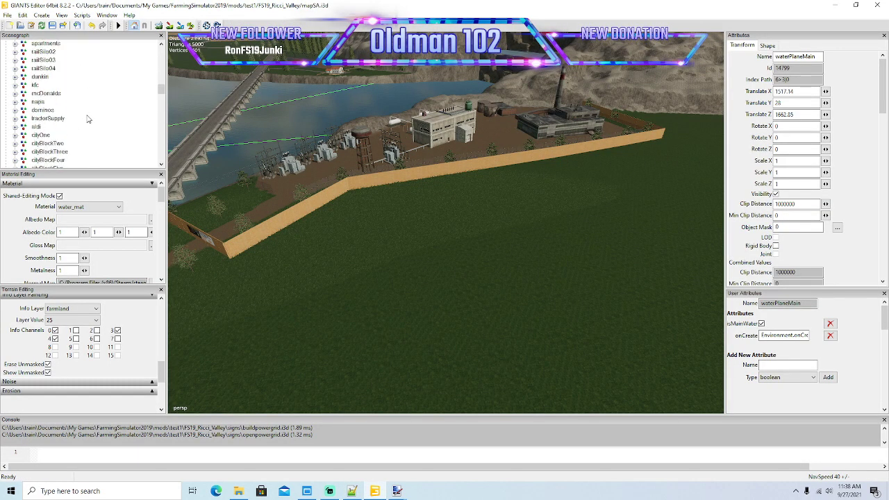
scroll(88, 119, down, 10)
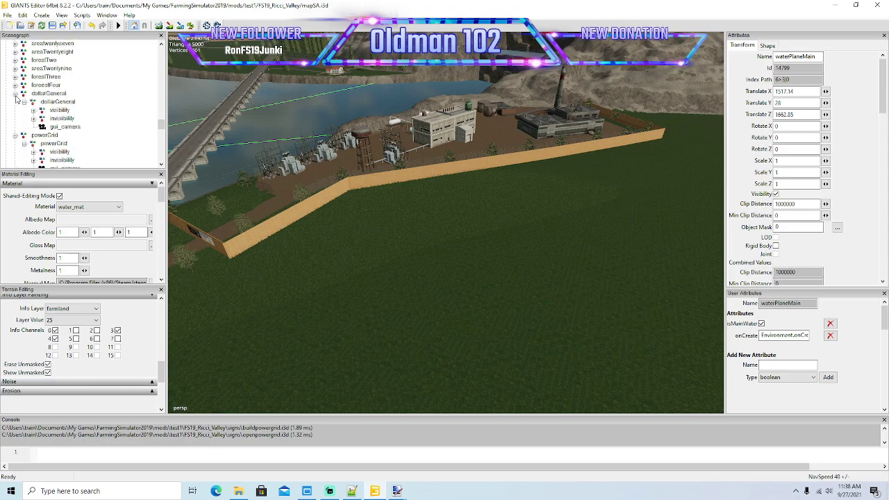
click(15, 95)
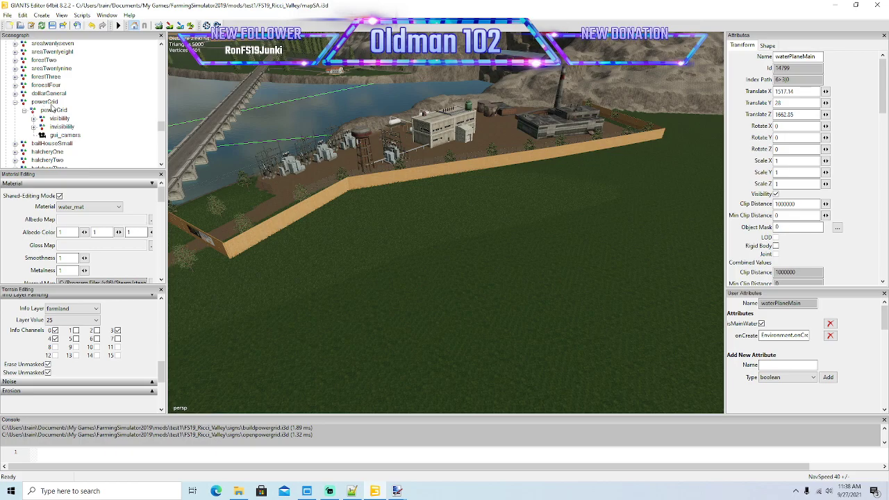
- Switch to Notepad++ and replace farmOne with powerGrid one occurrence at a time throughout the duplicated block, leaving the original block untouched
click(352, 491)
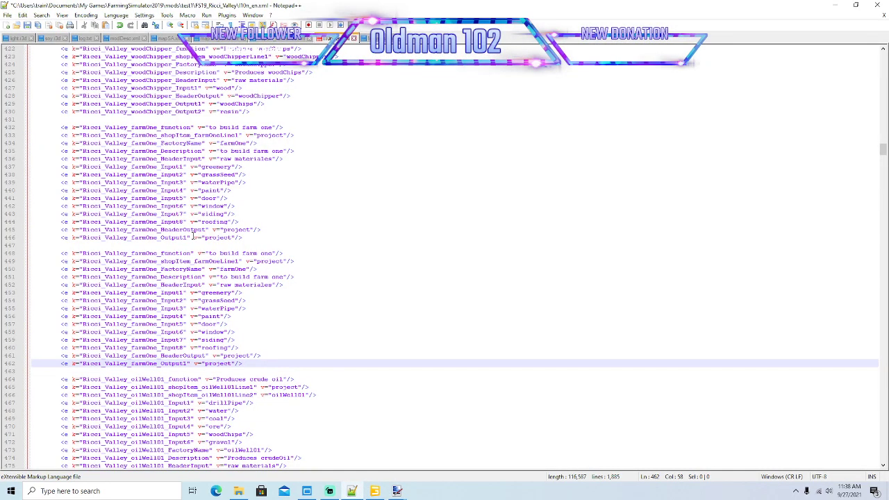
double_click(142, 253)
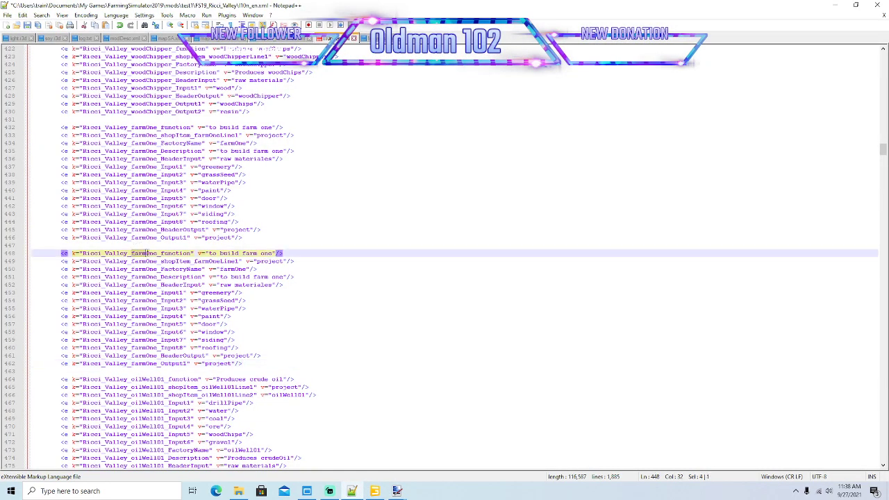
click(41, 14)
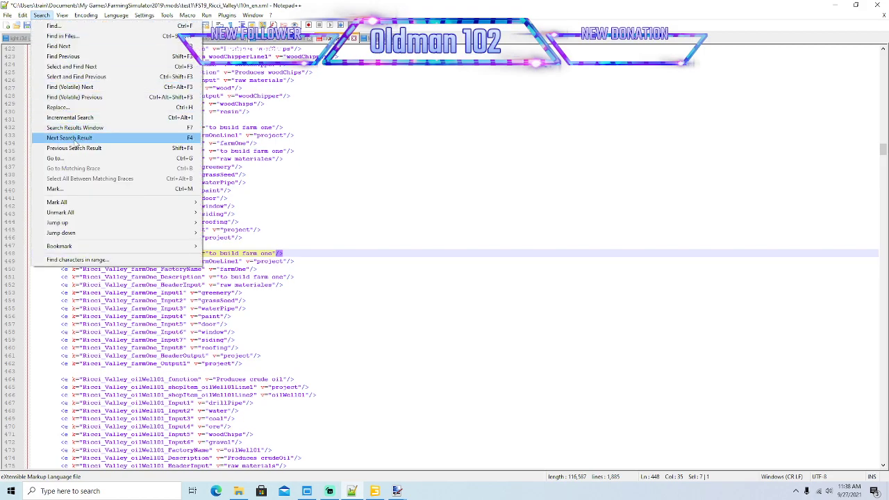
click(64, 109)
key(Tab)
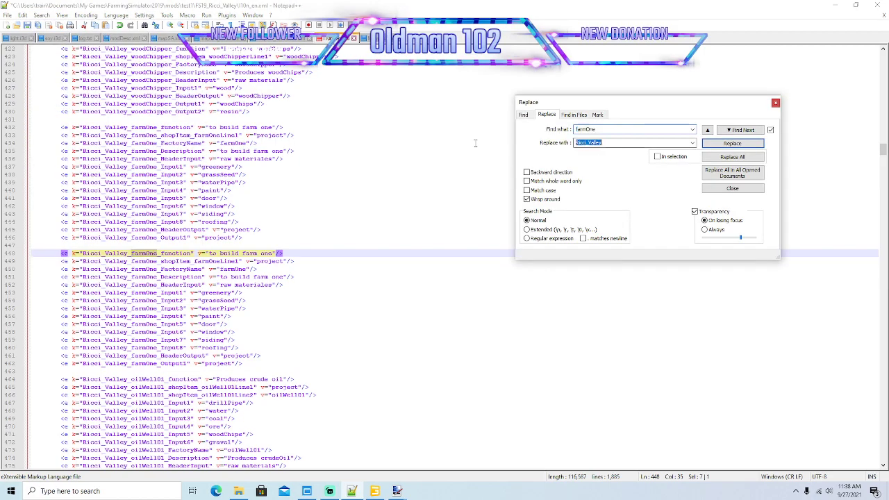
text(powerGrid)
click(735, 144)
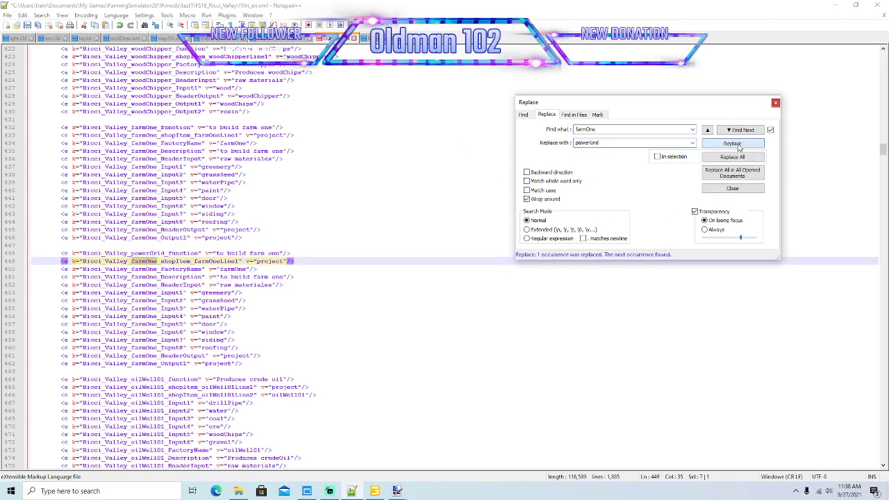
click(738, 145)
click(739, 145)
click(739, 147)
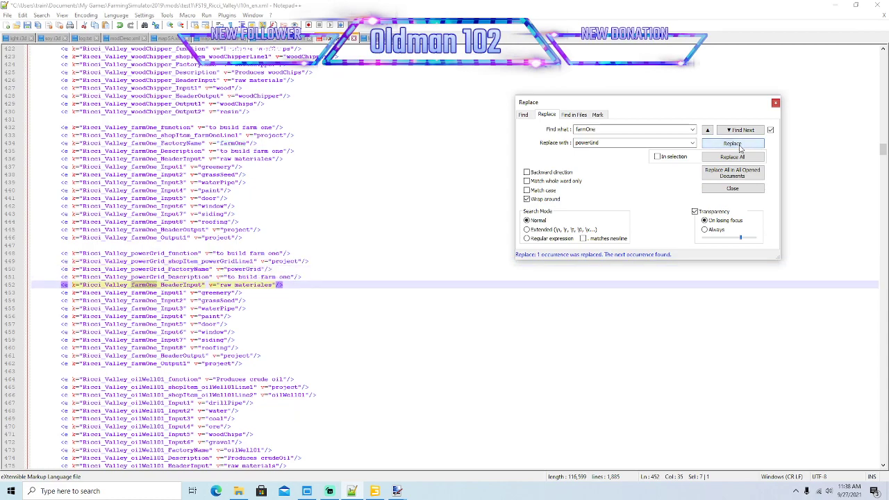
click(740, 147)
click(741, 147)
click(740, 146)
click(740, 148)
click(741, 147)
click(740, 147)
click(740, 148)
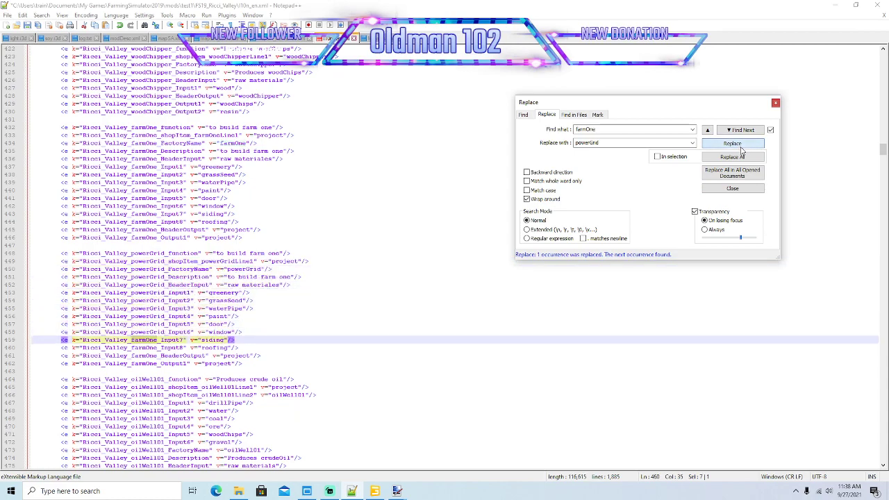
click(742, 148)
click(742, 148)
click(741, 149)
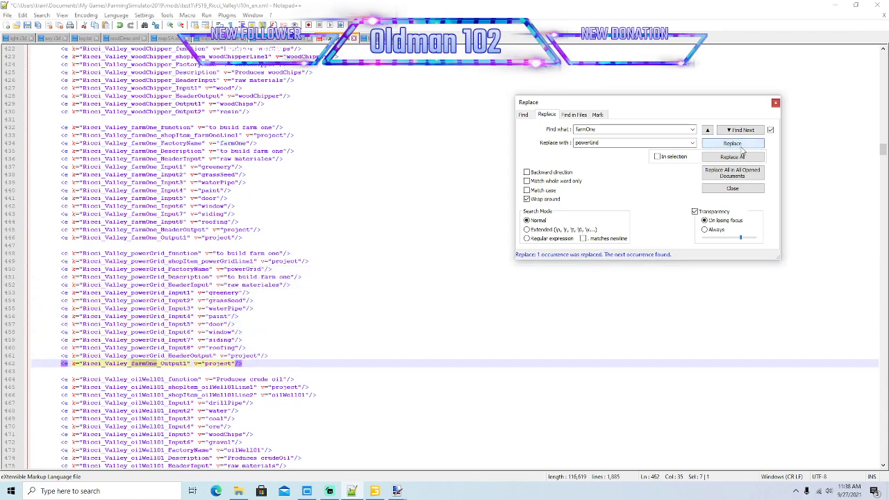
click(775, 102)
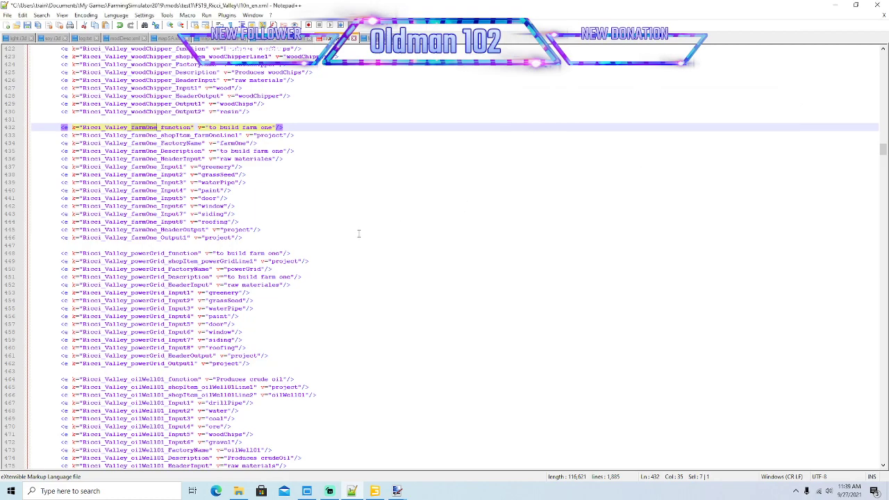
- Change the text of the Ricci_Valley_powerGrid_function entry to "to build power grid"
click(281, 253)
key(BackSpace)
key(BackSpace)
key(BackSpace)
key(BackSpace)
key(BackSpace)
key(BackSpace)
key(BackSpace)
key(BackSpace)
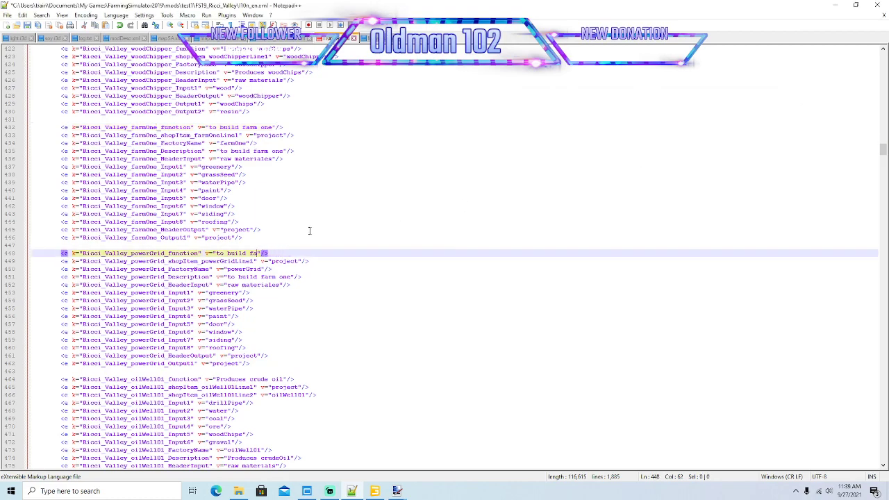
text(powe)
key(BackSpace)
key(BackSpace)
text(wer grid)
click(299, 260)
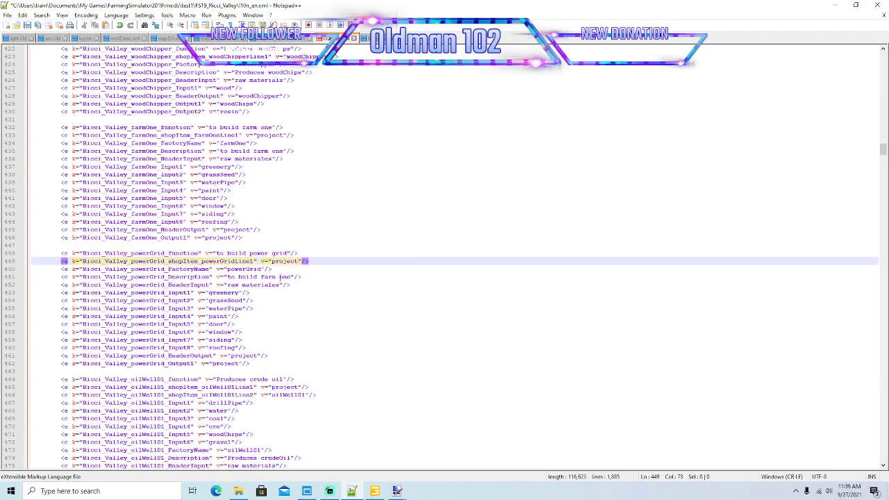